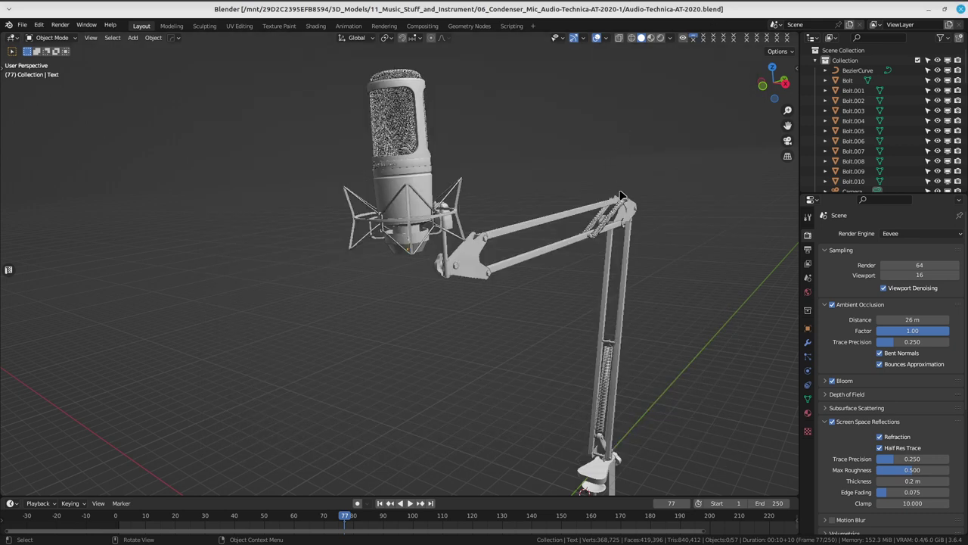
- Inspect the mic stand, settle on a front orthographic view, and bring up the Add Mesh list
{"action": "middle_click_drag", "start_coordinate": [469, 161], "coordinate": [506, 219]}
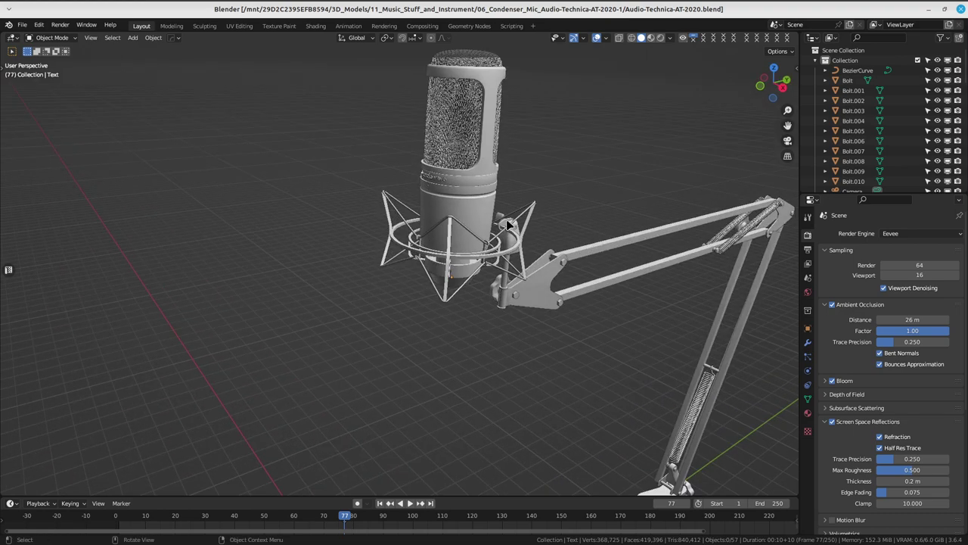
{"action": "key", "text": "KP_6"}
{"action": "key", "text": "KP_6"}
{"action": "key", "text": "KP_6"}
{"action": "key", "text": "KP_6"}
{"action": "key", "text": "KP_6"}
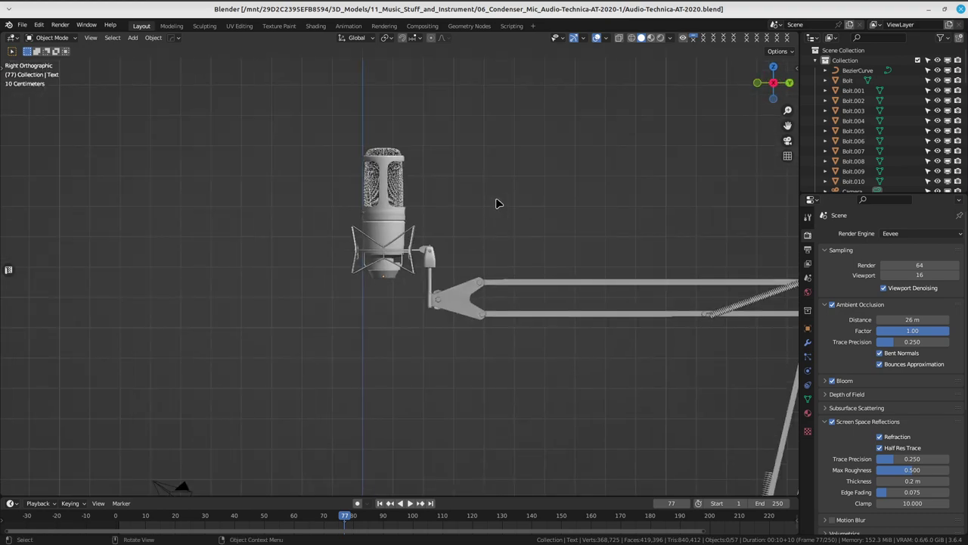
{"action": "key", "text": "KP_6"}
{"action": "mouse_move", "coordinate": [496, 202]}
{"action": "middle_mouse_down"}
{"action": "mouse_move", "coordinate": [531, 193]}
{"action": "mouse_move", "coordinate": [527, 220]}
{"action": "mouse_move", "coordinate": [510, 202]}
{"action": "middle_mouse_up"}
{"action": "scroll", "coordinate": [460, 199], "scroll_direction": "up", "scroll_amount": 2}
{"action": "key", "text": "KP_1"}
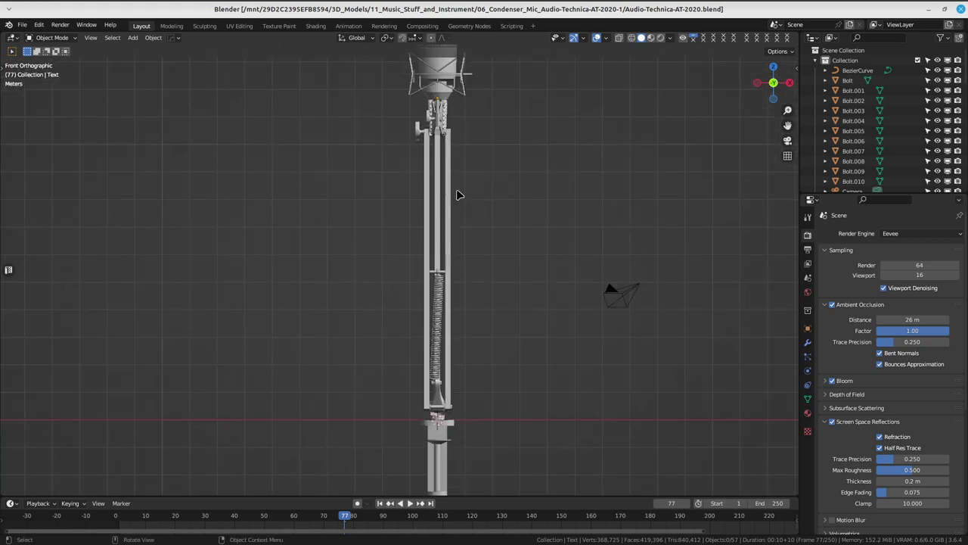
{"action": "scroll", "coordinate": [459, 202], "scroll_direction": "down", "scroll_amount": 2}
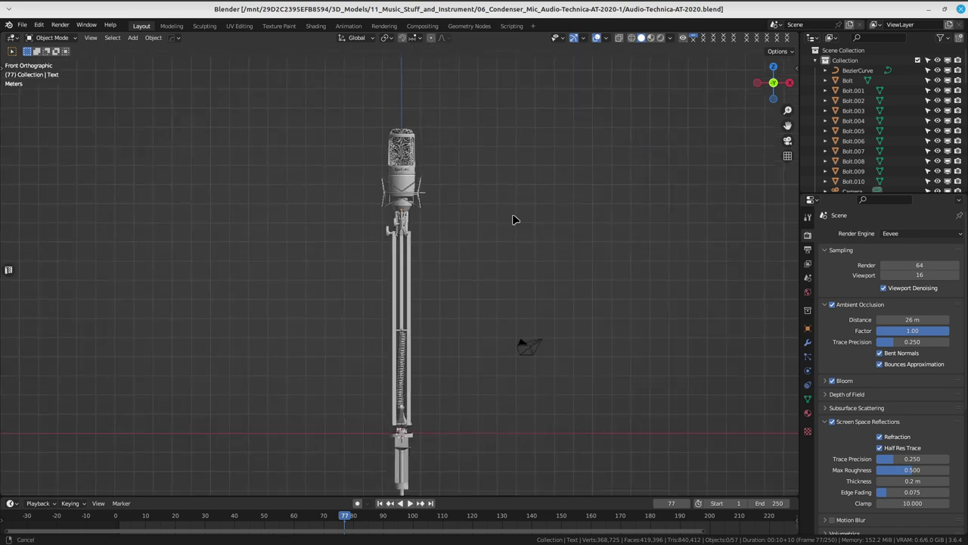
{"action": "key", "text": "shift+a"}
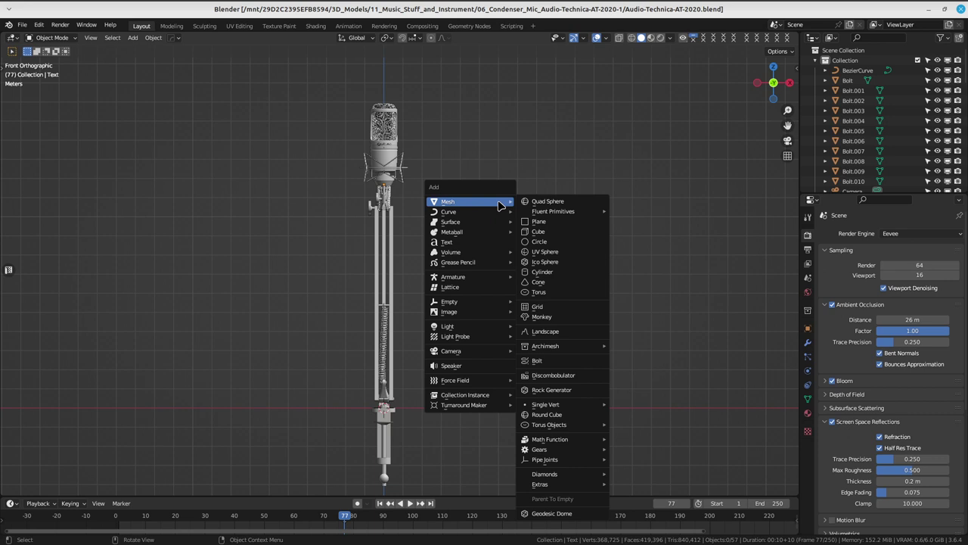
- Discard a stray cone and add a cylinder at the world origin
{"action": "left_click", "coordinate": [579, 281]}
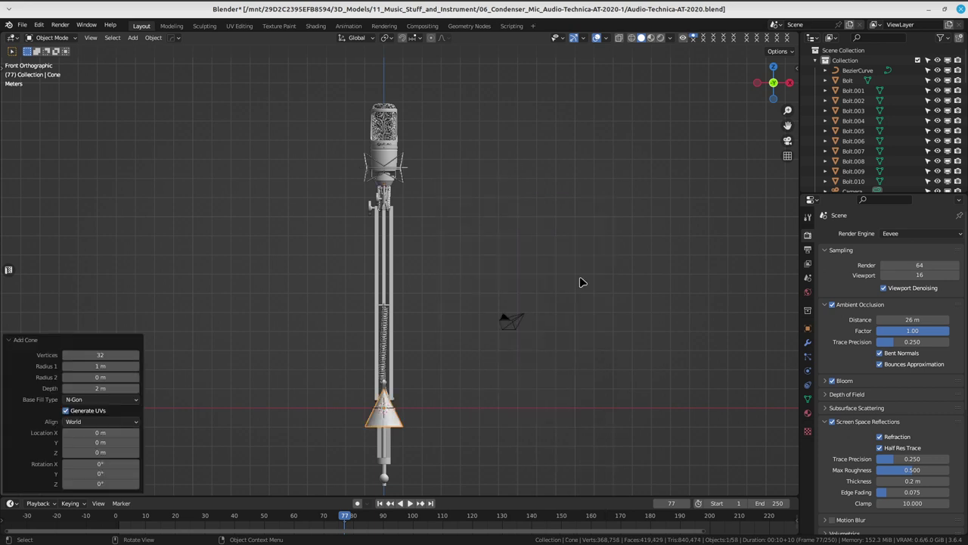
{"action": "key", "text": "Delete"}
{"action": "key", "text": "shift+a"}
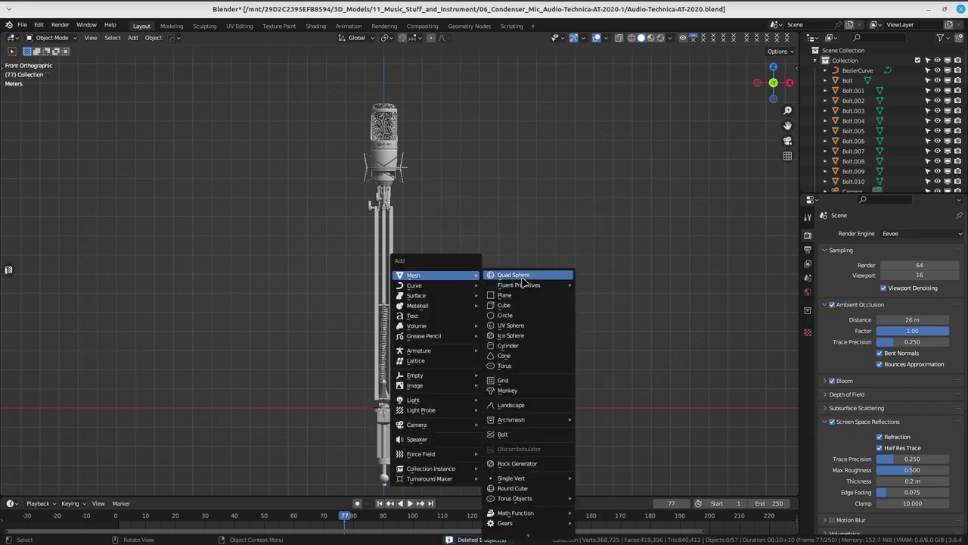
{"action": "left_click", "coordinate": [524, 346]}
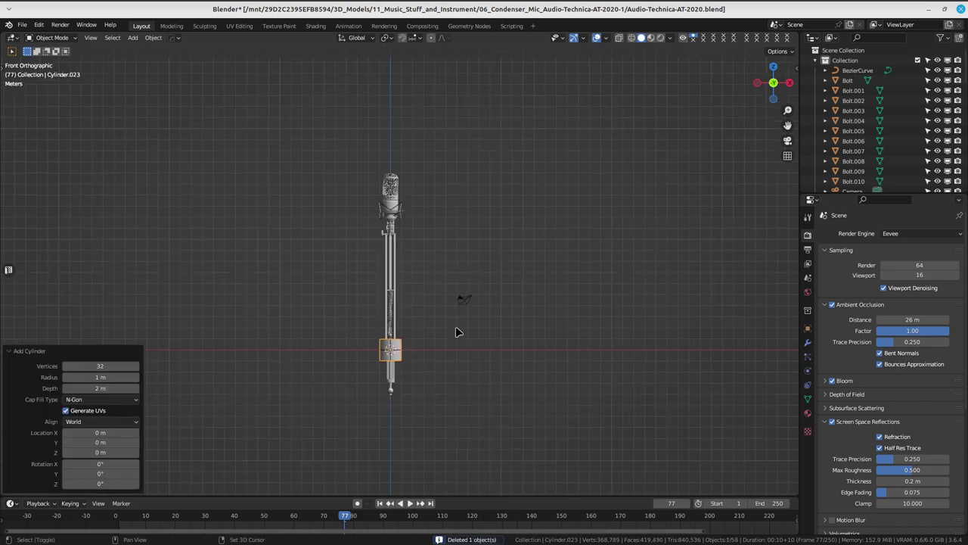
- Give the new cylinder 64 vertices and begin rotating it
{"action": "scroll", "coordinate": [456, 328], "scroll_direction": "up", "scroll_amount": 2}
{"action": "scroll", "coordinate": [479, 274], "scroll_direction": "up", "scroll_amount": 3}
{"action": "scroll", "coordinate": [475, 220], "scroll_direction": "up", "scroll_amount": 3}
{"action": "scroll", "coordinate": [475, 220], "scroll_direction": "down", "scroll_amount": 1}
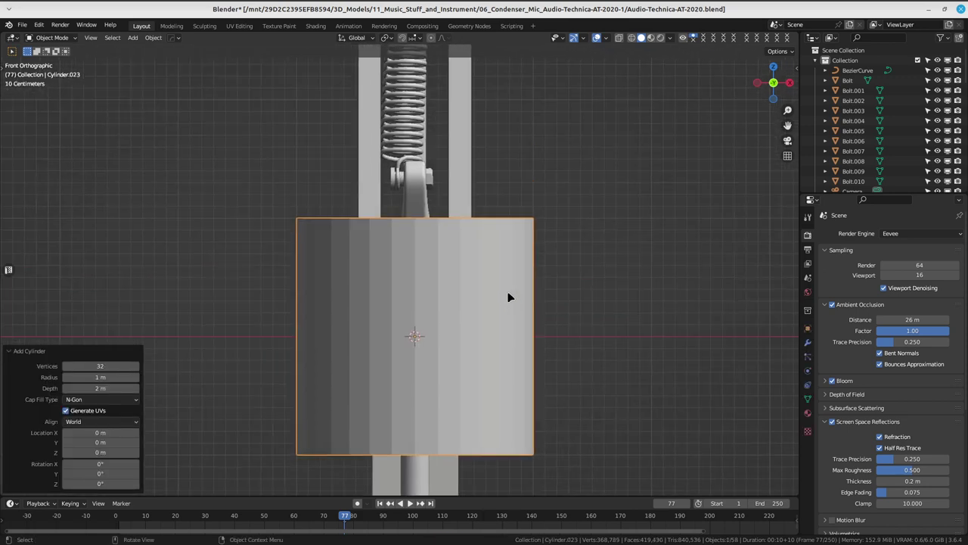
{"action": "scroll", "coordinate": [484, 257], "scroll_direction": "down", "scroll_amount": 2}
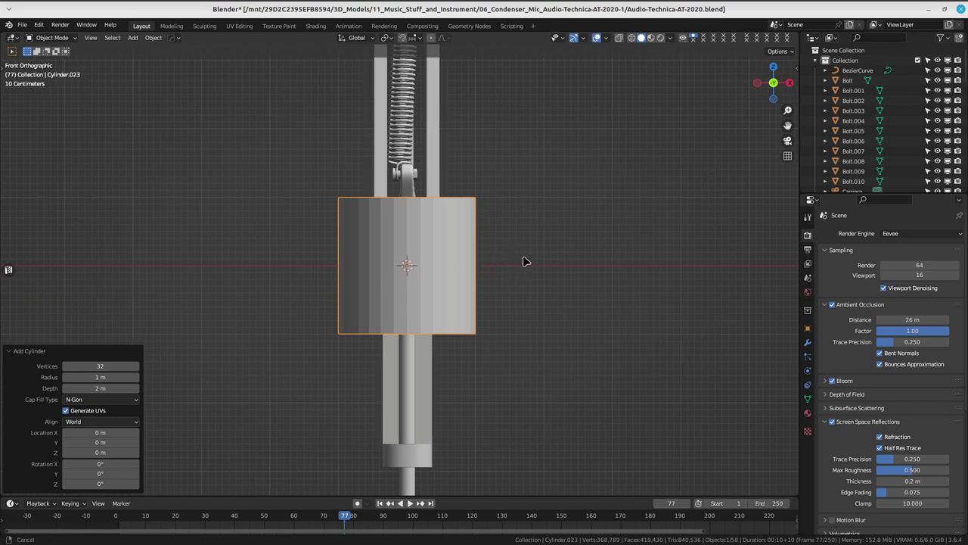
{"action": "scroll", "coordinate": [501, 242], "scroll_direction": "up", "scroll_amount": 1}
{"action": "scroll", "coordinate": [489, 250], "scroll_direction": "up", "scroll_amount": 1}
{"action": "scroll", "coordinate": [484, 252], "scroll_direction": "down", "scroll_amount": 1}
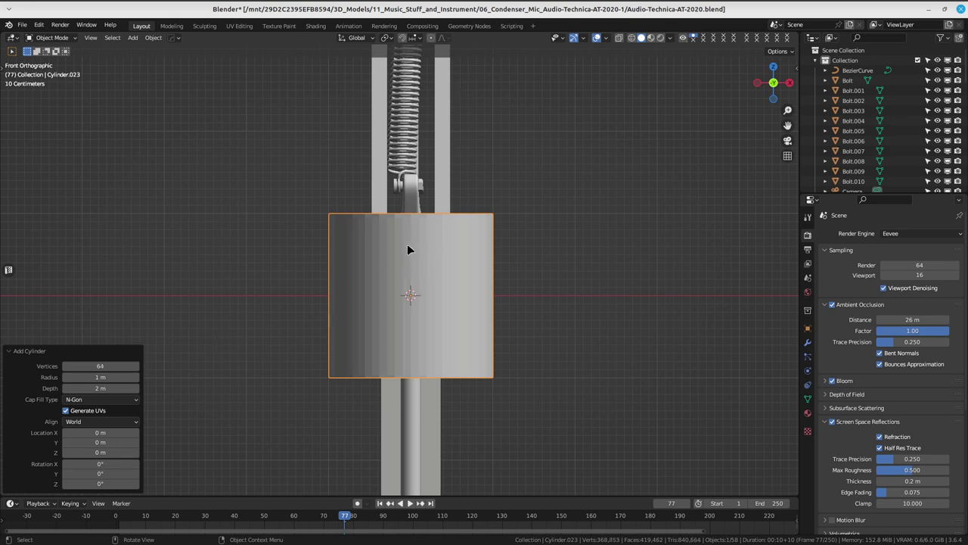
{"action": "scroll", "coordinate": [491, 258], "scroll_direction": "down", "scroll_amount": 1}
{"action": "key", "text": "r"}
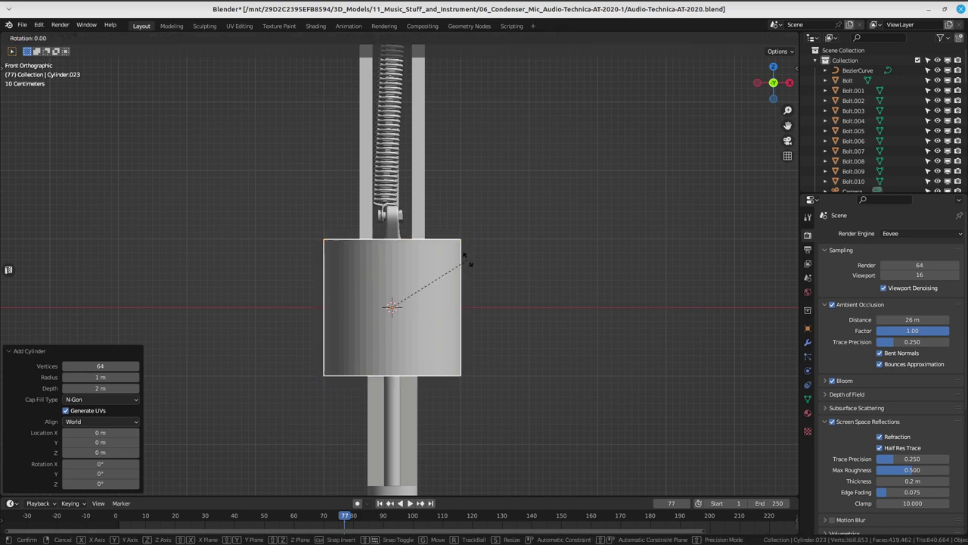
- Rotate the cylinder 90° about X with x90
{"action": "type", "text": "x"}
{"action": "type", "text": "90"}
{"action": "key", "text": "Return"}
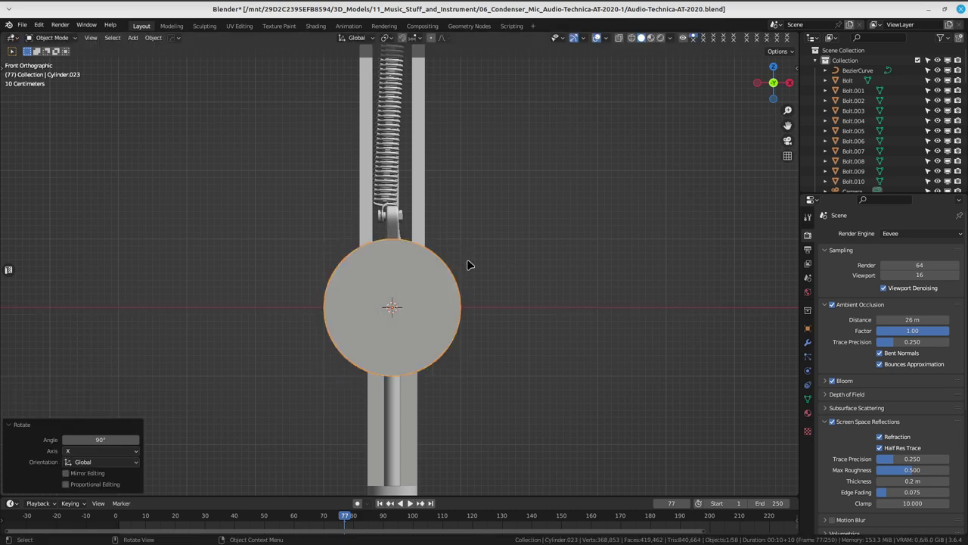
{"action": "scroll", "coordinate": [487, 268], "scroll_direction": "down", "scroll_amount": 2}
{"action": "scroll", "coordinate": [435, 297], "scroll_direction": "down", "scroll_amount": 3}
{"action": "middle_click_drag", "start_coordinate": [435, 296], "coordinate": [463, 361], "text": "shift"}
{"action": "key", "text": "r"}
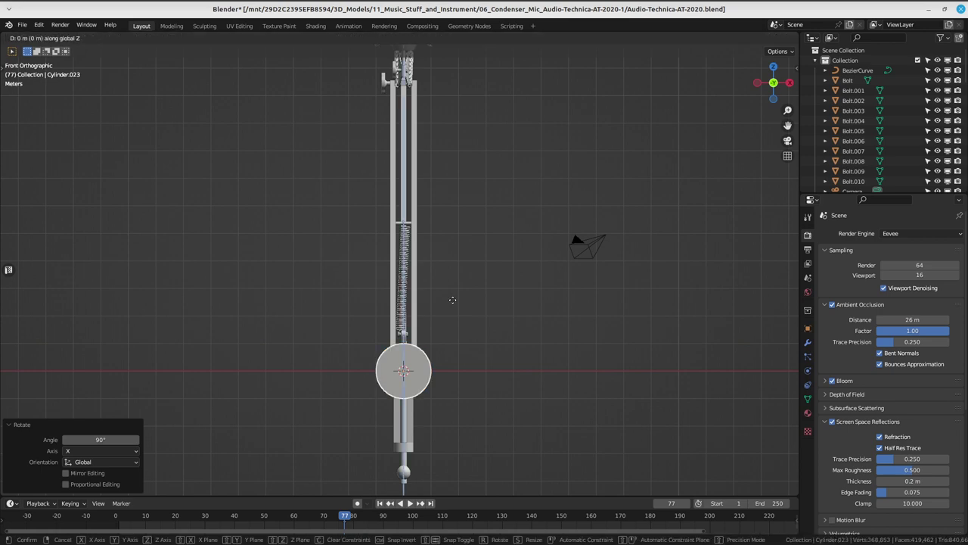
{"action": "key", "text": "Escape"}
{"action": "scroll", "coordinate": [457, 240], "scroll_direction": "down", "scroll_amount": 4}
{"action": "middle_click_drag", "start_coordinate": [457, 241], "coordinate": [459, 317], "text": "shift"}
- Raise the cylinder along Z to 20.555 m above the microphone
{"action": "key", "text": "g"}
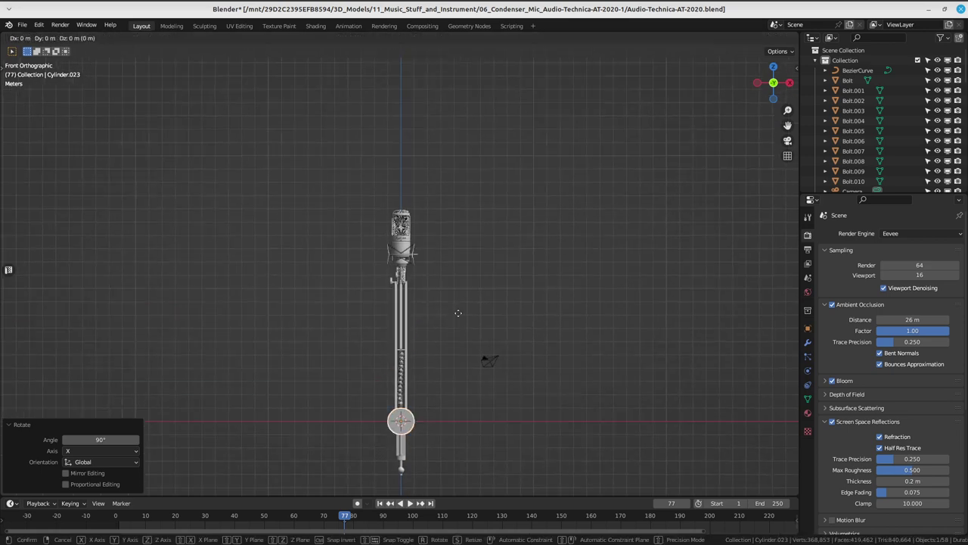
{"action": "key", "text": "z"}
{"action": "left_click", "coordinate": [479, 483]}
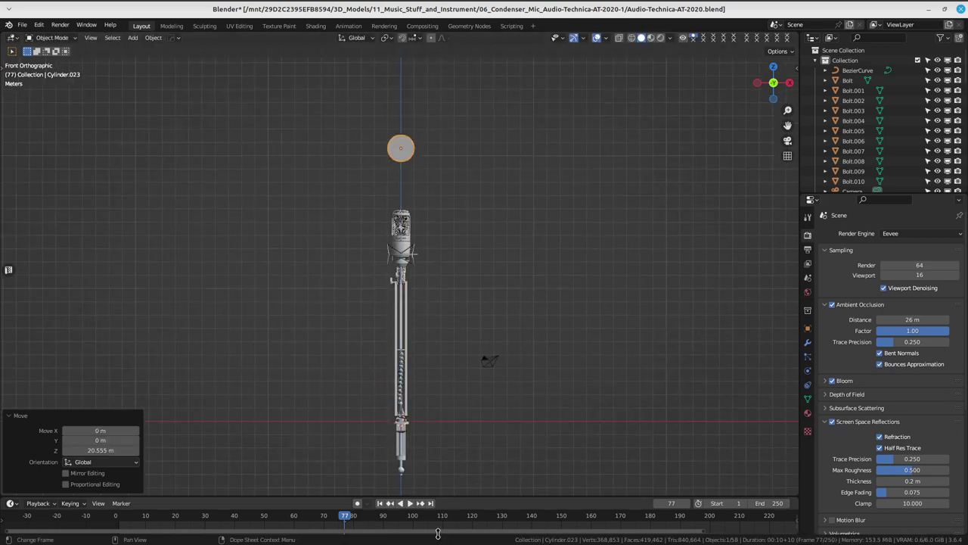
- Switch the cylinder into Edit Mode with face selection
{"action": "scroll", "coordinate": [473, 458], "scroll_direction": "up", "scroll_amount": 6}
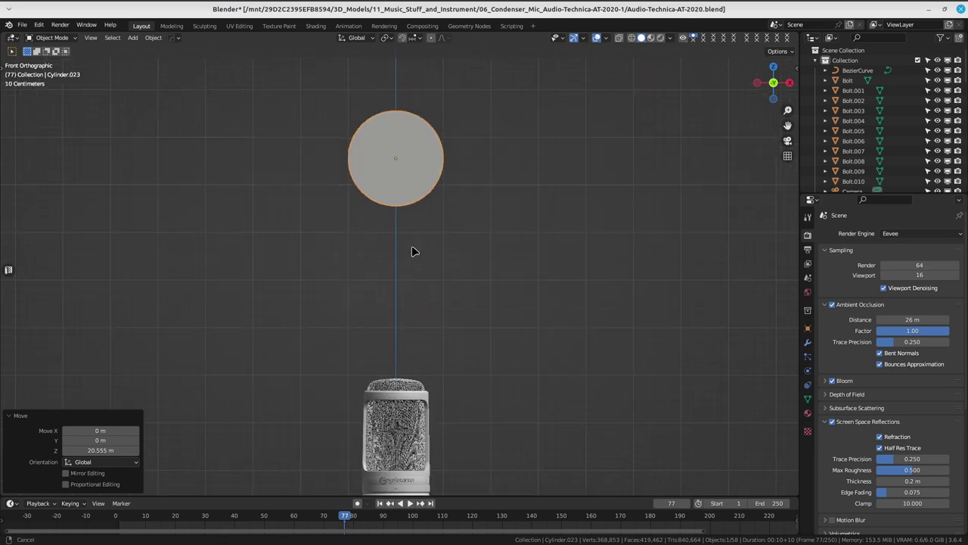
{"action": "key", "text": "ctrl+Tab"}
{"action": "left_click", "coordinate": [479, 251]}
- Delete the faces of both the left and right end caps of the cylinder
{"action": "scroll", "coordinate": [353, 265], "scroll_direction": "up", "scroll_amount": 2}
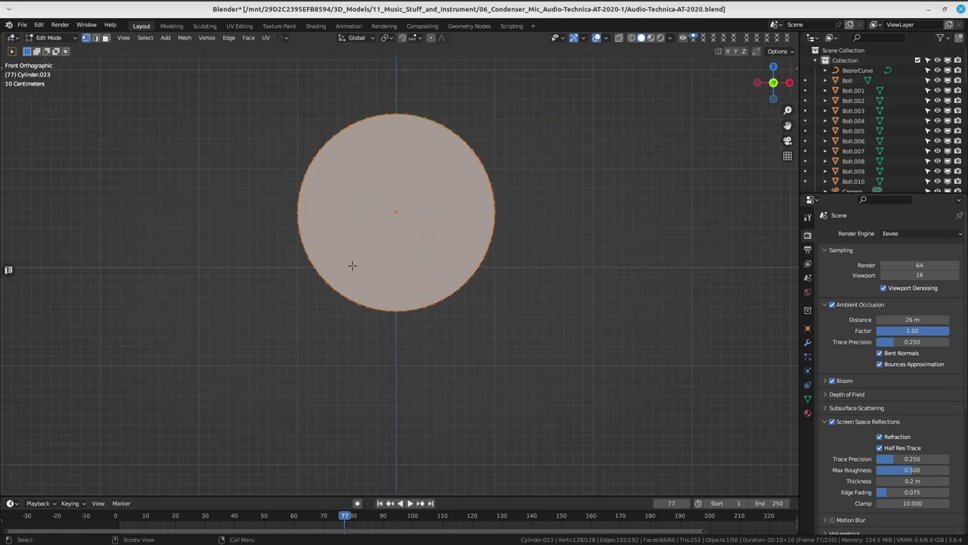
{"action": "middle_click_drag", "start_coordinate": [352, 265], "coordinate": [364, 236]}
{"action": "key", "text": "KP_Decimal"}
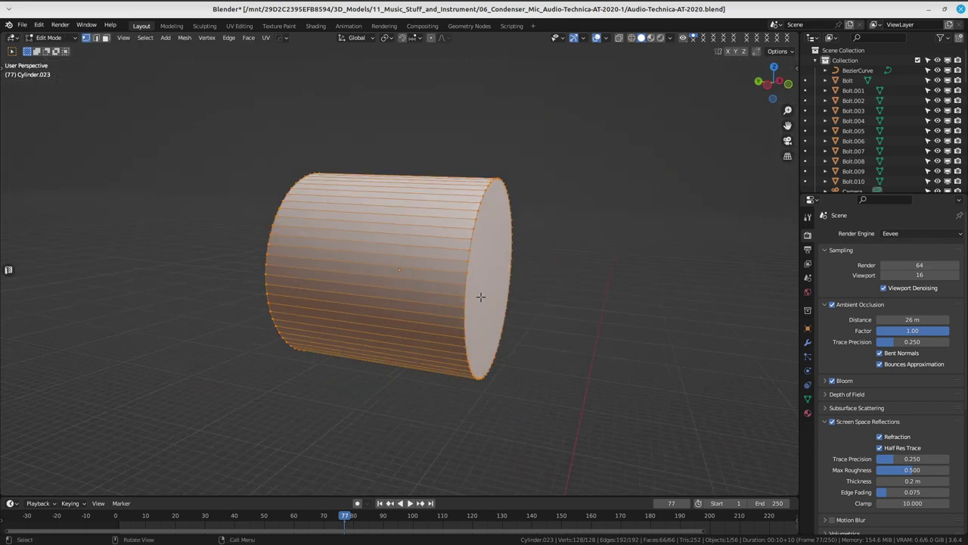
{"action": "middle_click_drag", "start_coordinate": [479, 292], "coordinate": [400, 286]}
{"action": "left_click_drag", "start_coordinate": [289, 191], "coordinate": [391, 387]}
{"action": "mouse_move", "coordinate": [391, 387]}
{"action": "middle_mouse_down"}
{"action": "mouse_move", "coordinate": [452, 332]}
{"action": "mouse_move", "coordinate": [432, 337]}
{"action": "middle_mouse_up"}
{"action": "left_click_drag", "start_coordinate": [274, 190], "coordinate": [405, 392]}
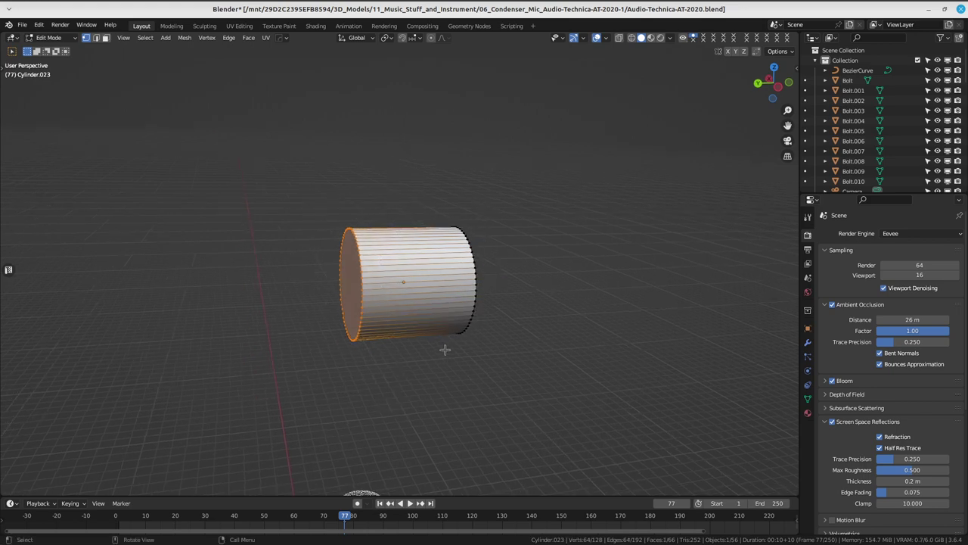
{"action": "key", "text": "x"}
{"action": "left_click", "coordinate": [413, 372]}
{"action": "left_click_drag", "start_coordinate": [409, 174], "coordinate": [522, 392]}
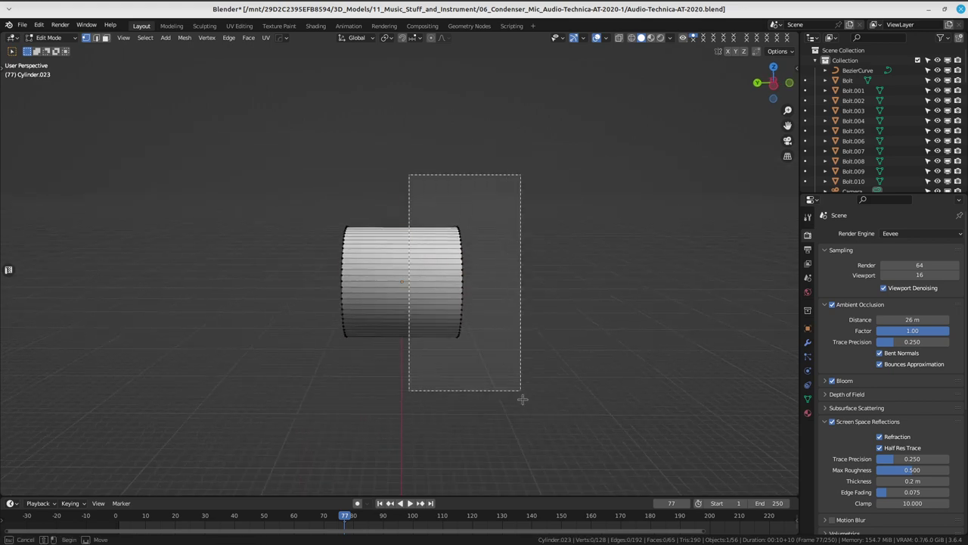
{"action": "middle_click_drag", "start_coordinate": [522, 392], "coordinate": [376, 192]}
{"action": "left_click_drag", "start_coordinate": [376, 192], "coordinate": [532, 405]}
{"action": "key", "text": "x"}
{"action": "left_click", "coordinate": [491, 372]}
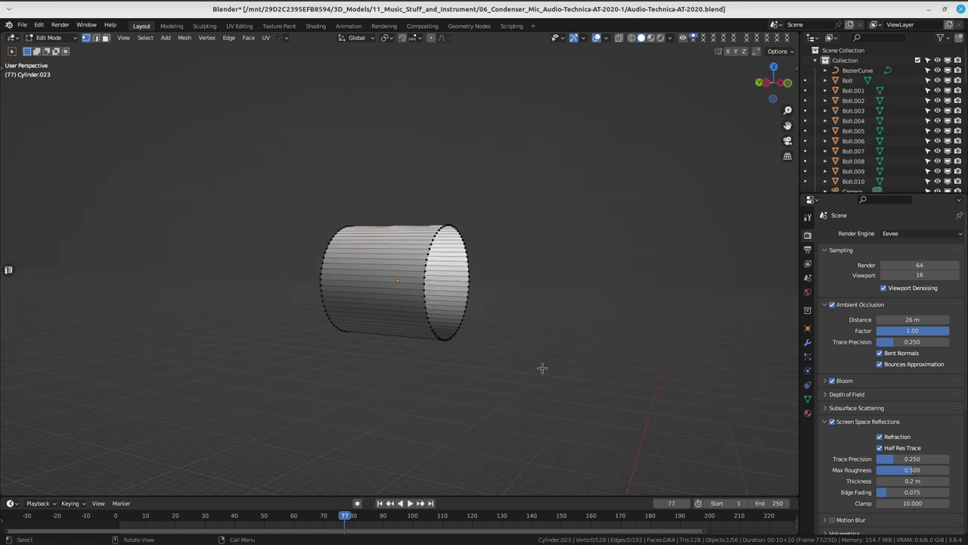
- Flatten the whole open tube to 0.12 along Y into a thin ring
{"action": "mouse_move", "coordinate": [490, 372]}
{"action": "middle_mouse_down"}
{"action": "mouse_move", "coordinate": [330, 202]}
{"action": "mouse_move", "coordinate": [458, 335]}
{"action": "middle_mouse_up"}
{"action": "key", "text": "a"}
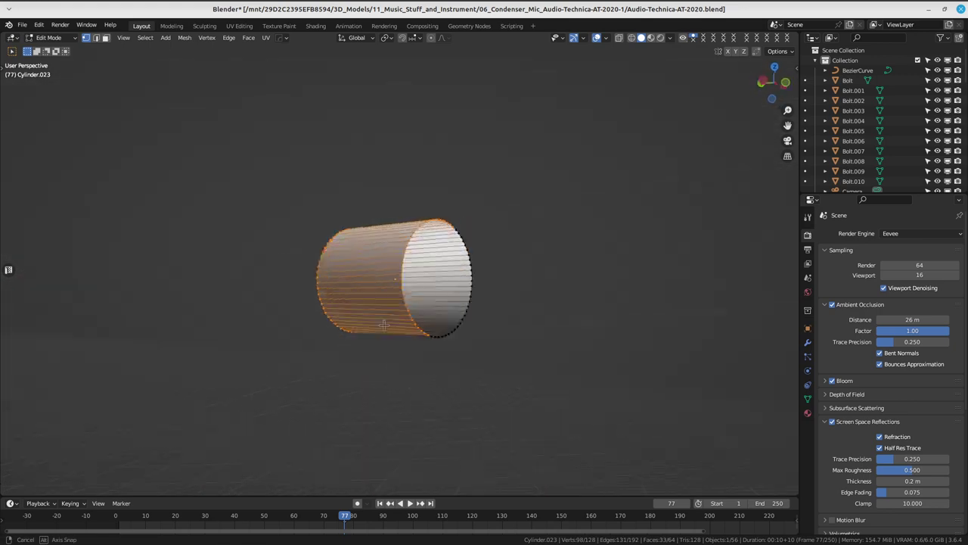
{"action": "key", "text": "alt+a"}
{"action": "middle_click_drag", "start_coordinate": [465, 298], "coordinate": [553, 290]}
{"action": "key", "text": "a"}
{"action": "key", "text": "s"}
{"action": "key", "text": "x"}
{"action": "key", "text": "x"}
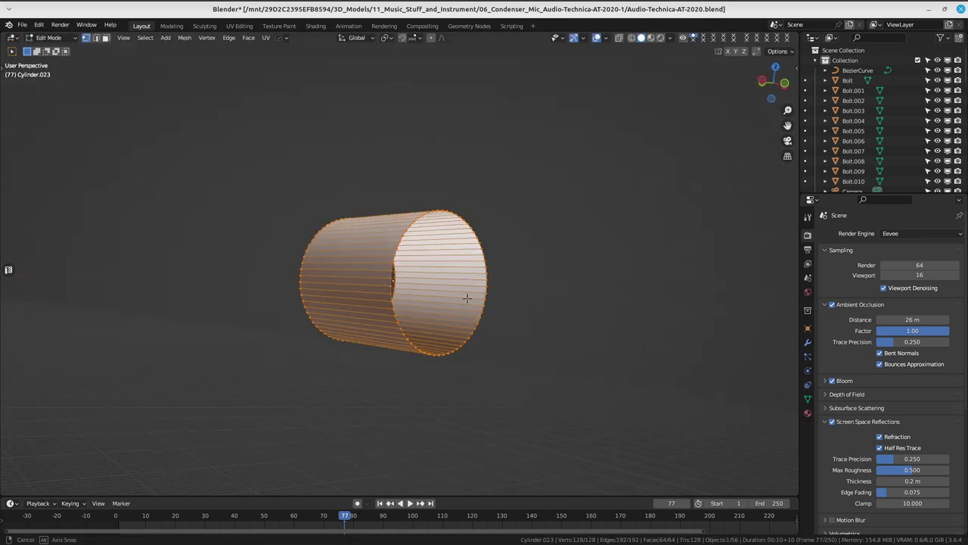
{"action": "key", "text": "y"}
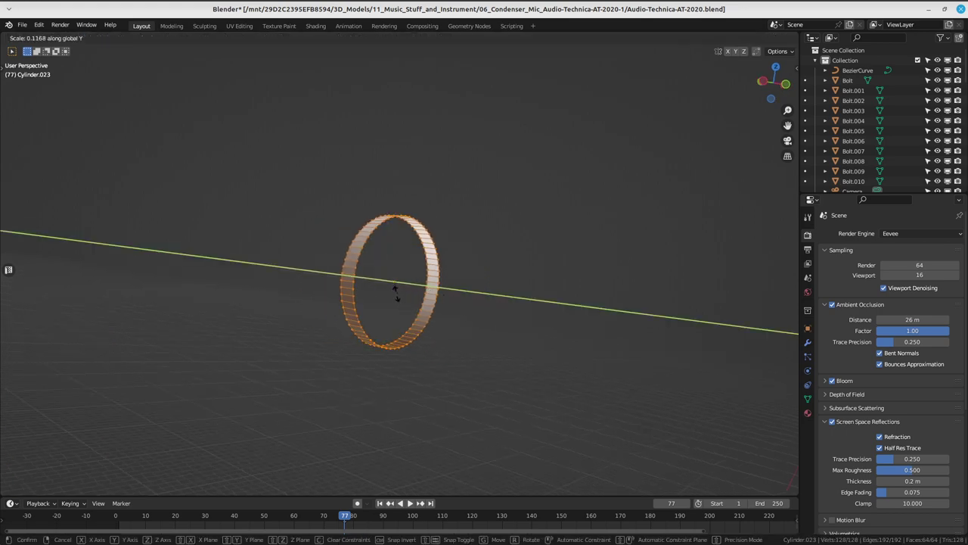
{"action": "left_click", "coordinate": [386, 290]}
{"action": "mouse_move", "coordinate": [385, 291]}
{"action": "middle_mouse_down"}
{"action": "mouse_move", "coordinate": [459, 351]}
{"action": "mouse_move", "coordinate": [449, 340]}
{"action": "mouse_move", "coordinate": [480, 314]}
{"action": "mouse_move", "coordinate": [466, 311]}
{"action": "mouse_move", "coordinate": [482, 281]}
{"action": "middle_mouse_up"}
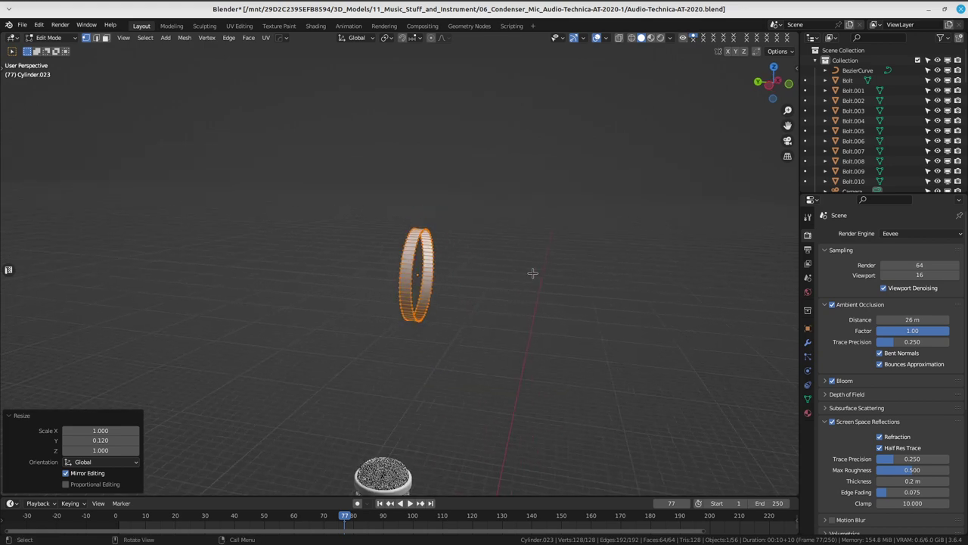
- Deselect the ring's vertices in right side view and return to Object Mode
{"action": "key", "text": "KP_1"}
{"action": "key", "text": "KP_3"}
{"action": "scroll", "coordinate": [525, 270], "scroll_direction": "down", "scroll_amount": 6}
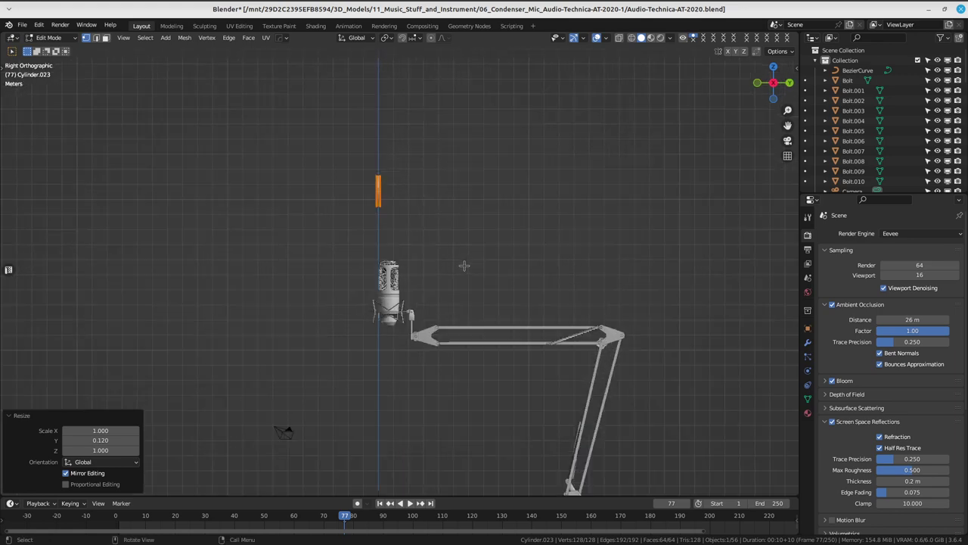
{"action": "scroll", "coordinate": [463, 265], "scroll_direction": "up", "scroll_amount": 2}
{"action": "scroll", "coordinate": [455, 251], "scroll_direction": "up", "scroll_amount": 1}
{"action": "left_click_drag", "start_coordinate": [330, 190], "coordinate": [435, 348]}
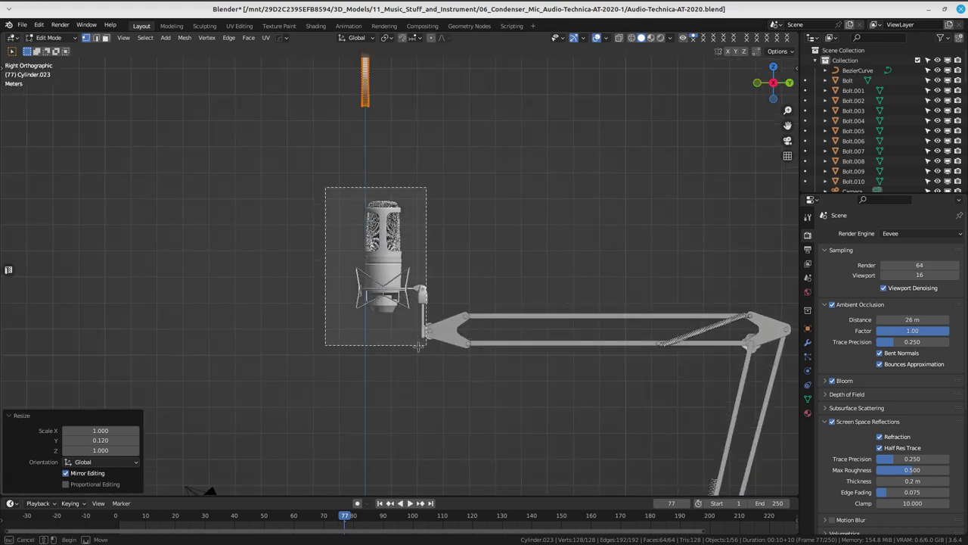
{"action": "key", "text": "ctrl+Tab"}
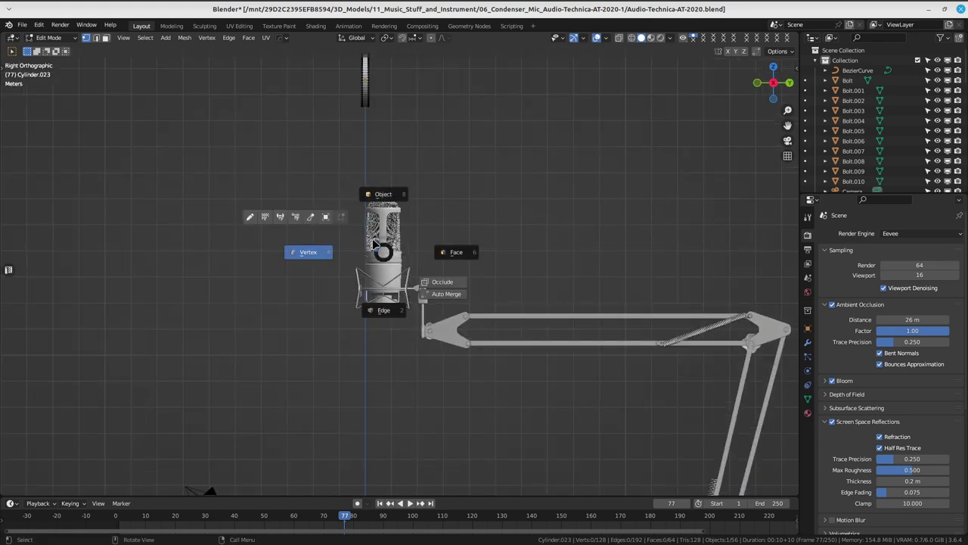
{"action": "left_click", "coordinate": [382, 194]}
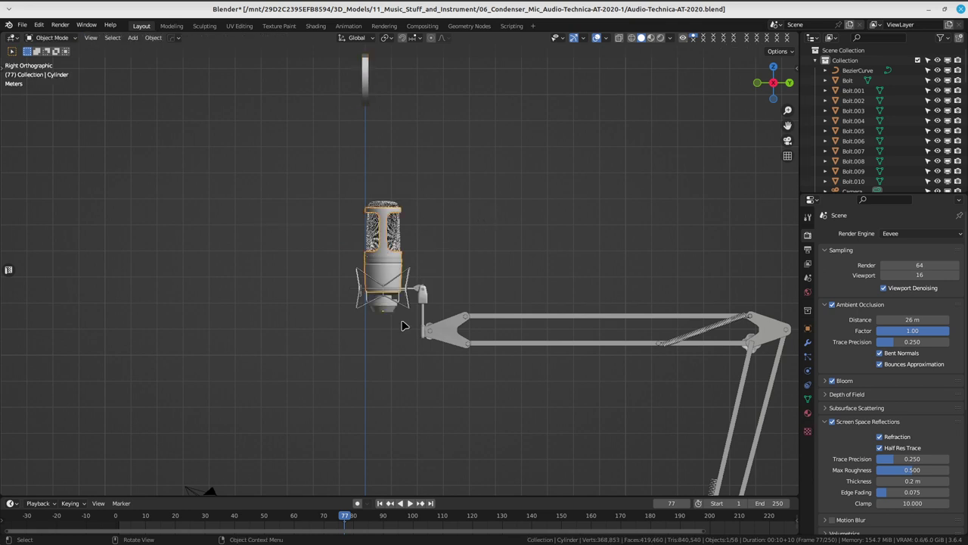
- Bring the microphone into view and show the sidebar with the Curve Edit and Bsurfaces panels
{"action": "scroll", "coordinate": [403, 325], "scroll_direction": "up", "scroll_amount": 3}
{"action": "middle_click_drag", "start_coordinate": [402, 228], "coordinate": [359, 231], "text": "shift"}
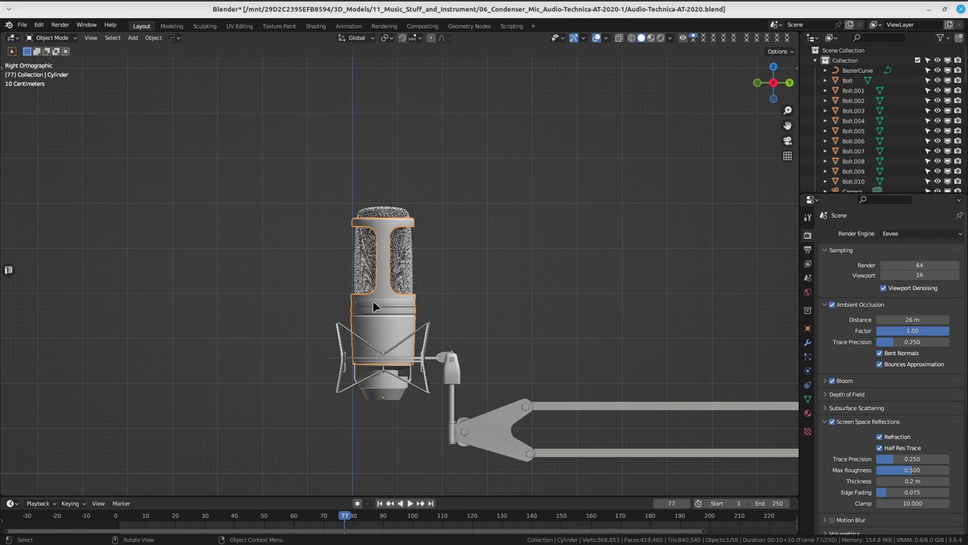
{"action": "key", "text": "n"}
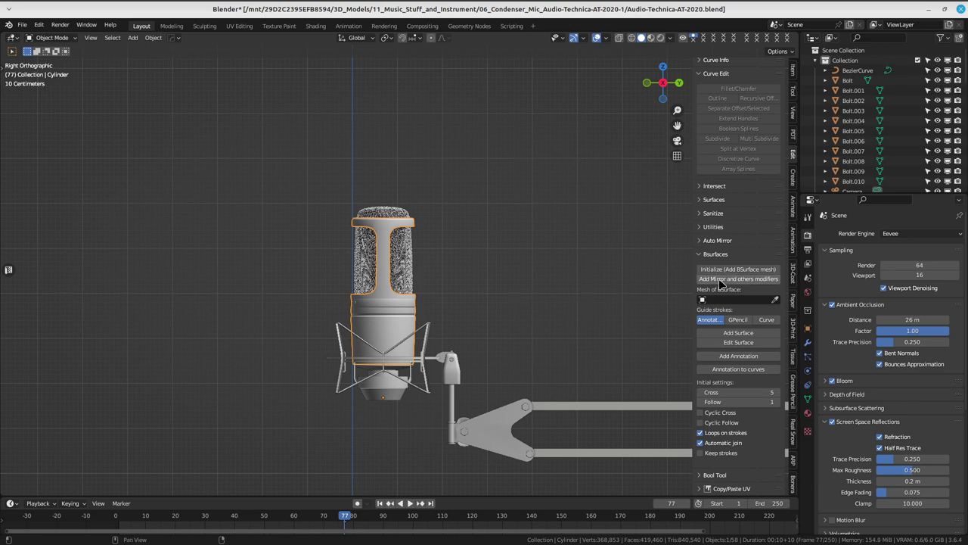
- Show Cylinder.023's Item transforms: Z 20.555 m, 90° on X, 2 × 2 × 0.241 m
{"action": "left_click", "coordinate": [793, 89]}
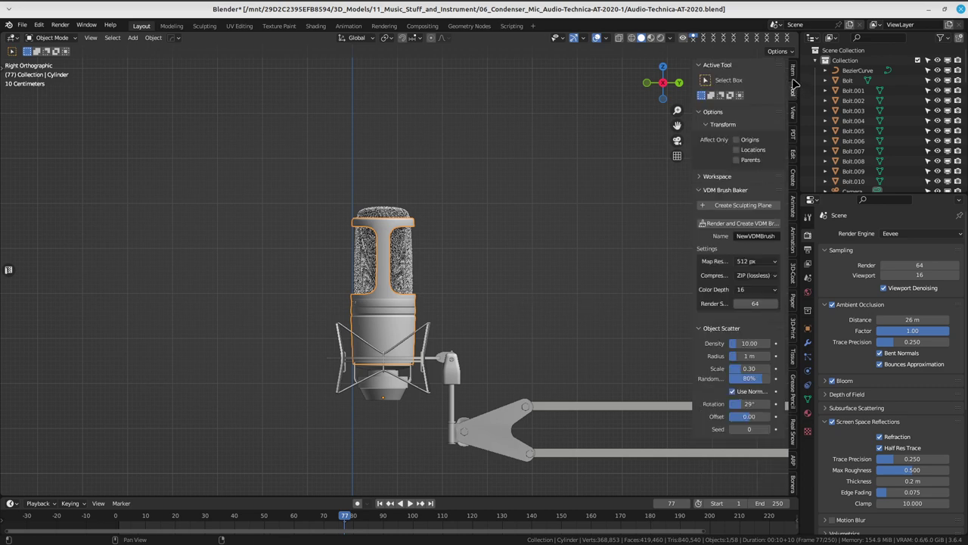
{"action": "left_click", "coordinate": [792, 73]}
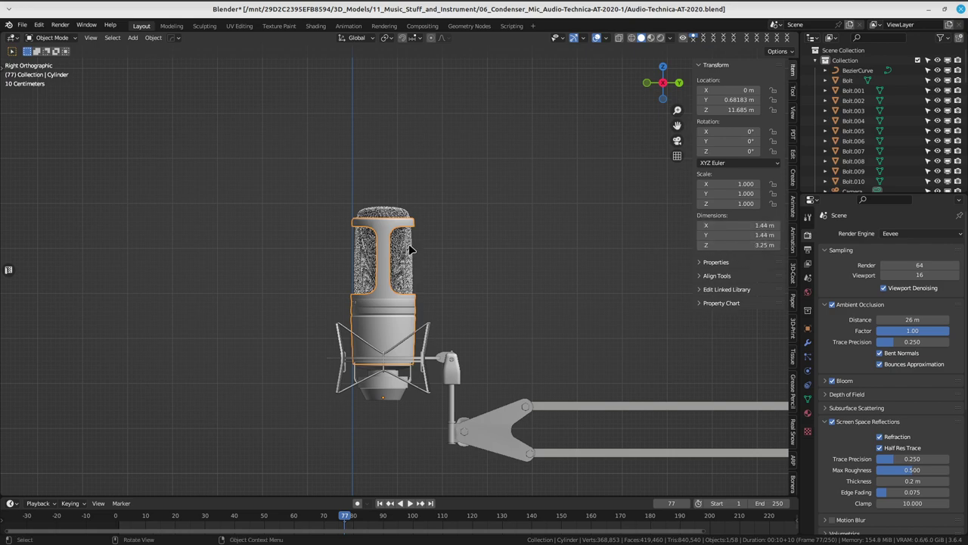
{"action": "key", "text": "g"}
{"action": "scroll", "coordinate": [454, 136], "scroll_direction": "down", "scroll_amount": 3}
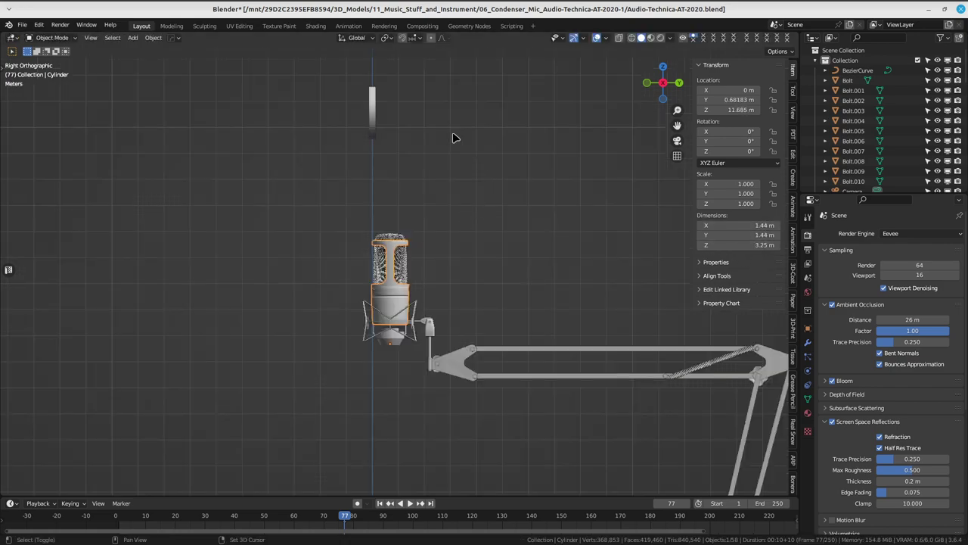
{"action": "left_click", "coordinate": [465, 174]}
{"action": "scroll", "coordinate": [465, 174], "scroll_direction": "up", "scroll_amount": 3}
{"action": "scroll", "coordinate": [454, 158], "scroll_direction": "down", "scroll_amount": 3}
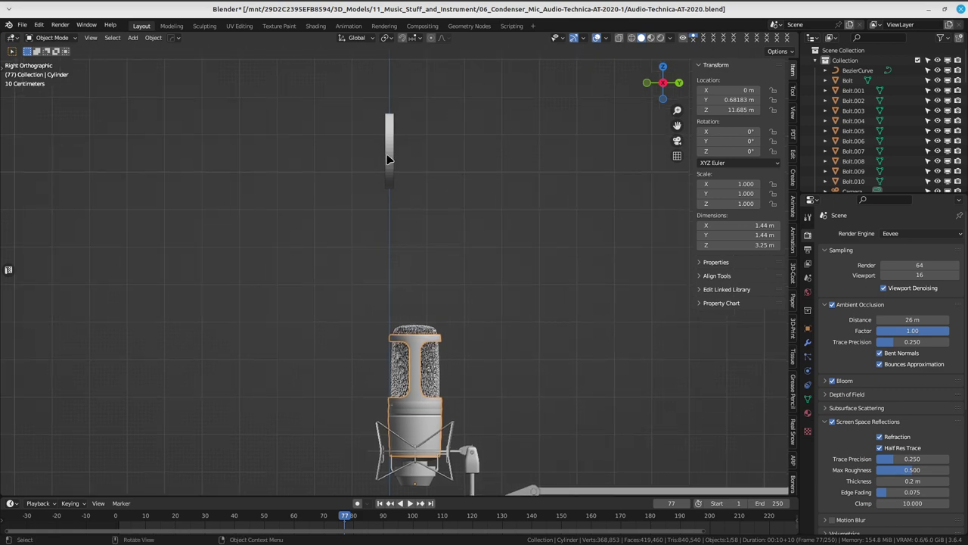
{"action": "scroll", "coordinate": [437, 197], "scroll_direction": "up", "scroll_amount": 1}
{"action": "middle_click_drag", "start_coordinate": [437, 197], "coordinate": [412, 176]}
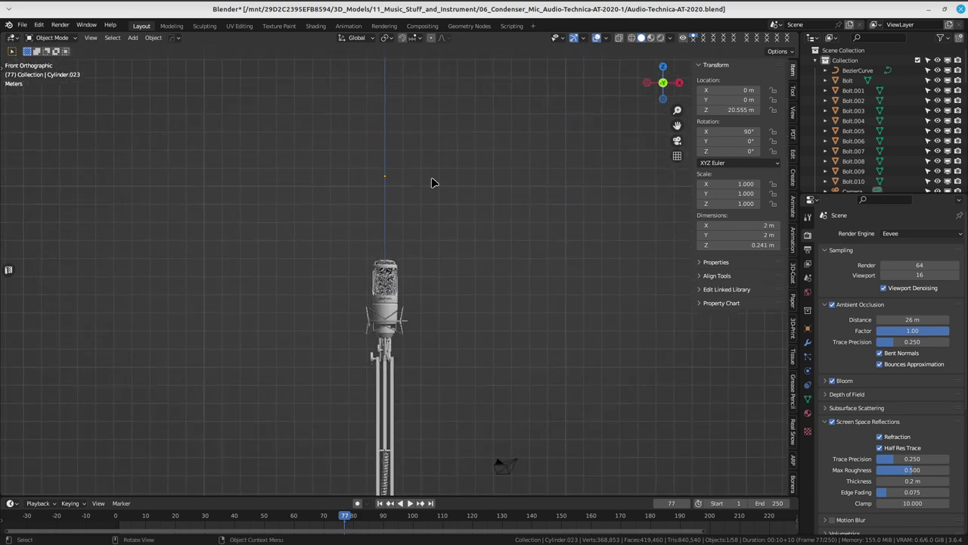
- Switch the viewport to wireframe shading
{"action": "key", "text": "z"}
{"action": "left_click", "coordinate": [368, 184]}
{"action": "scroll", "coordinate": [447, 203], "scroll_direction": "up", "scroll_amount": 2}
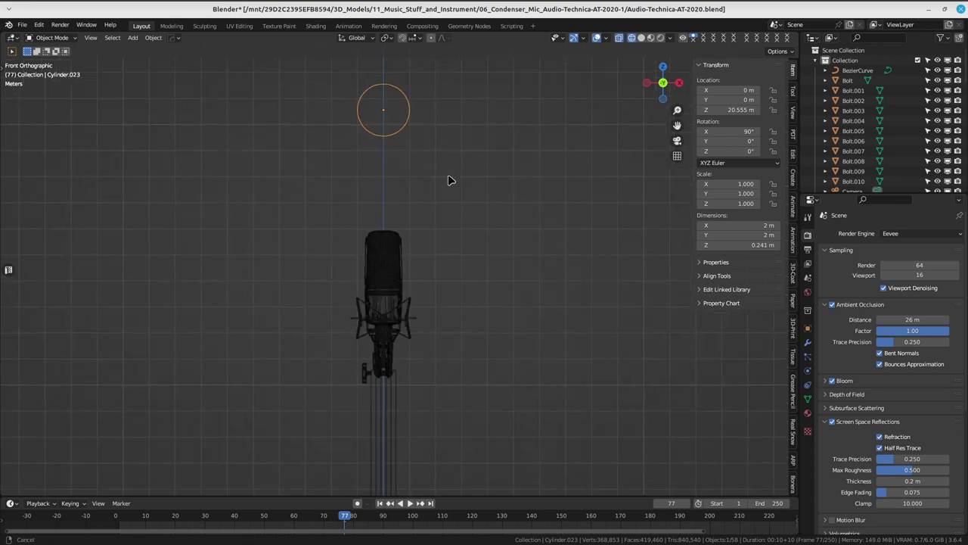
{"action": "scroll", "coordinate": [447, 179], "scroll_direction": "down", "scroll_amount": 2}
- Lower the ring along Z around the microphone head to Z 14.697 m
{"action": "key", "text": "g"}
{"action": "key", "text": "z"}
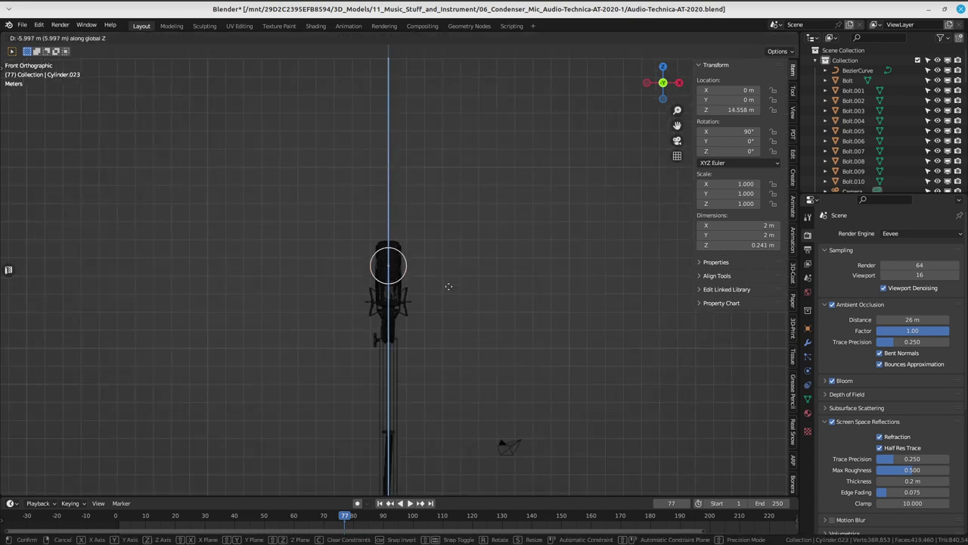
{"action": "left_click", "coordinate": [447, 283]}
- Scale the ring up by 1.731 to 3.46 × 3.46 × 0.416 m
{"action": "scroll", "coordinate": [445, 281], "scroll_direction": "up", "scroll_amount": 3}
{"action": "scroll", "coordinate": [412, 264], "scroll_direction": "up", "scroll_amount": 3}
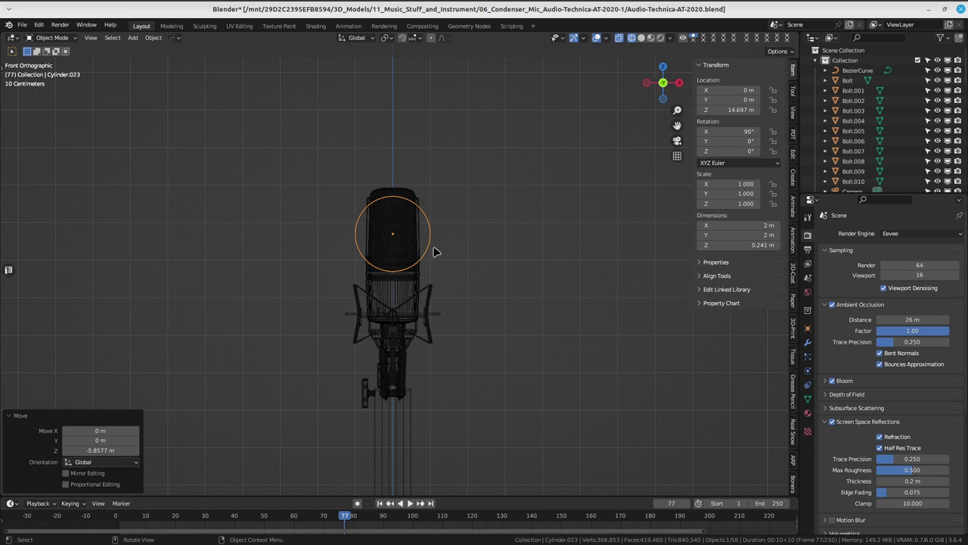
{"action": "scroll", "coordinate": [496, 264], "scroll_direction": "up", "scroll_amount": 2}
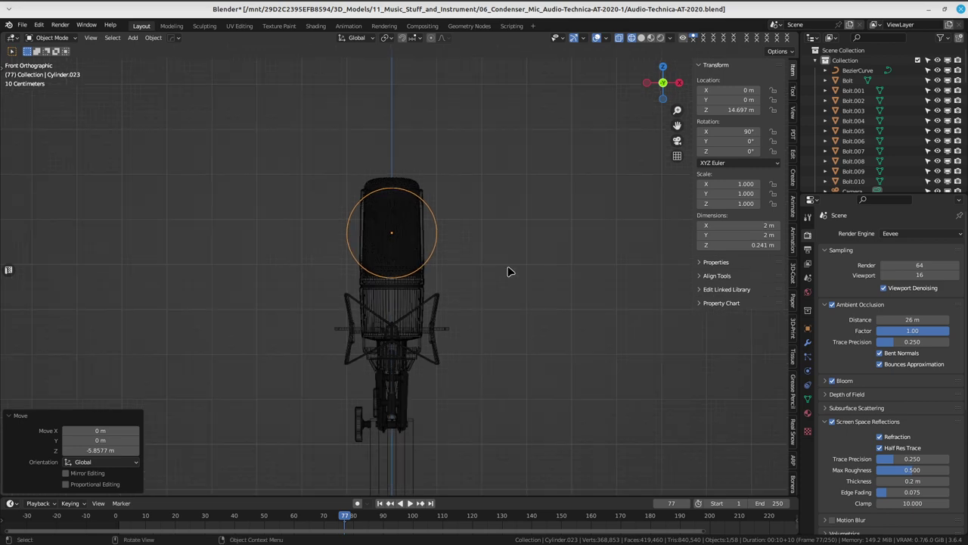
{"action": "key", "text": "s"}
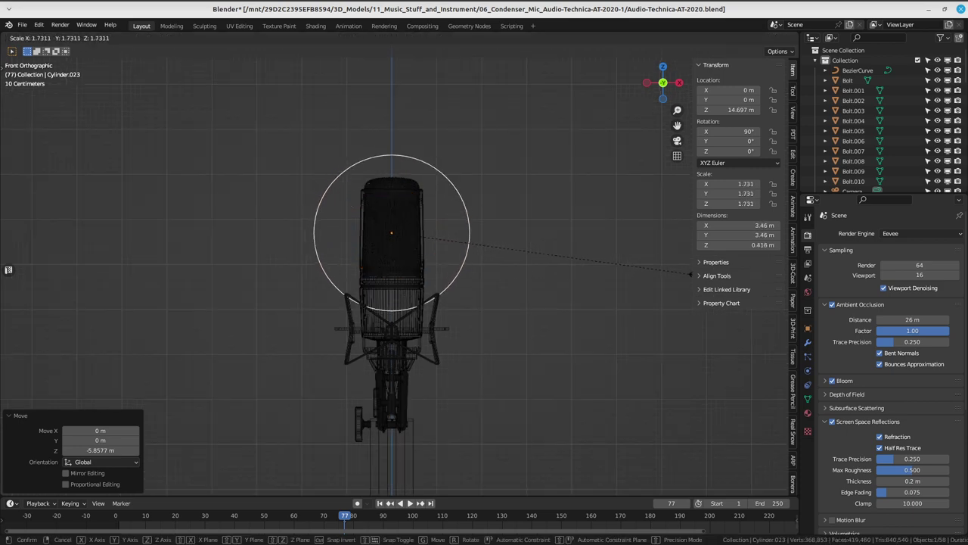
{"action": "left_click", "coordinate": [697, 277]}
- Shrink the timeline and split the 3D view into two side-by-side views
{"action": "scroll", "coordinate": [593, 235], "scroll_direction": "down", "scroll_amount": 3}
{"action": "mouse_move", "coordinate": [592, 235]}
{"action": "middle_mouse_down"}
{"action": "mouse_move", "coordinate": [438, 187]}
{"action": "mouse_move", "coordinate": [530, 277]}
{"action": "mouse_move", "coordinate": [683, 146]}
{"action": "middle_mouse_up"}
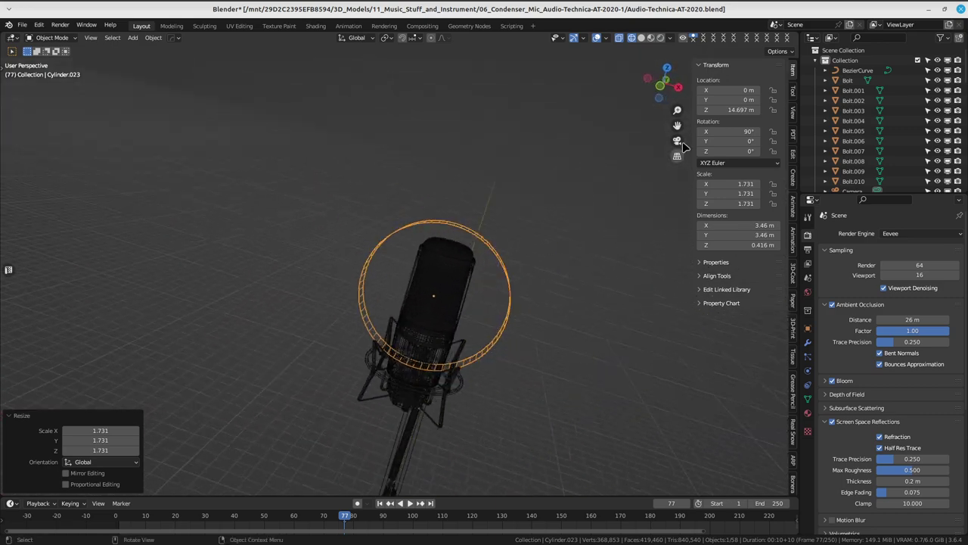
{"action": "left_click_drag", "start_coordinate": [794, 498], "coordinate": [792, 516]}
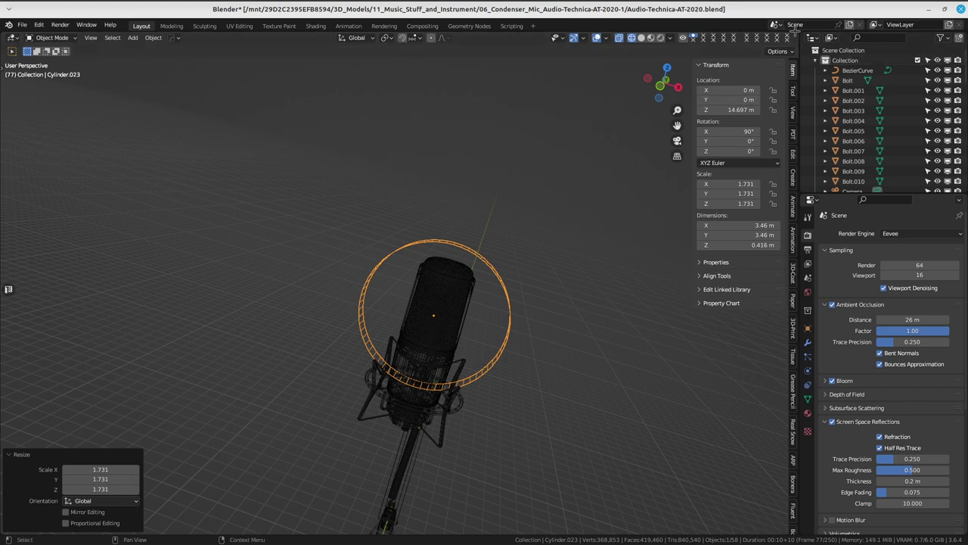
{"action": "left_click_drag", "start_coordinate": [794, 30], "coordinate": [408, 164]}
- Set the left view to front orthographic and widen the right 3D view
{"action": "key", "text": "KP_1"}
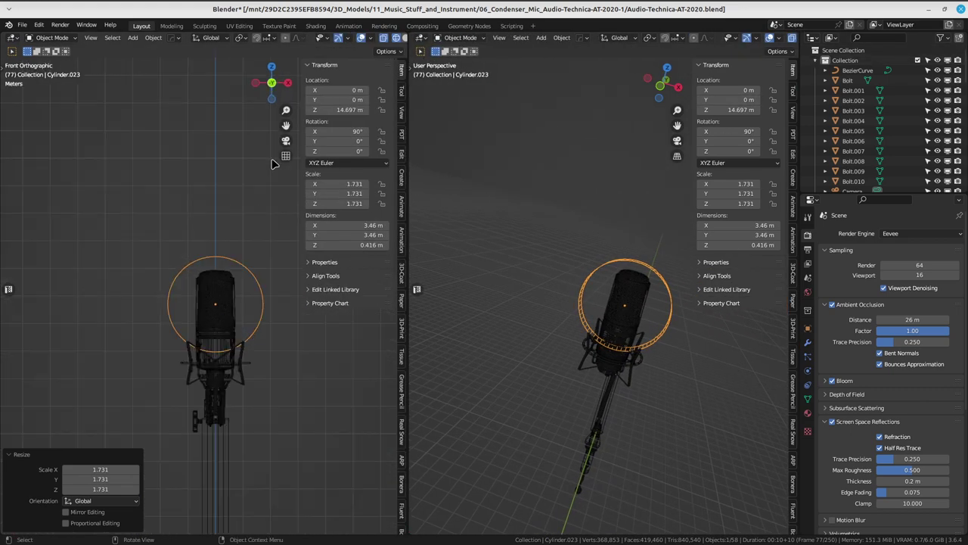
{"action": "scroll", "coordinate": [257, 168], "scroll_direction": "up", "scroll_amount": 2}
{"action": "scroll", "coordinate": [255, 171], "scroll_direction": "up", "scroll_amount": 2}
{"action": "scroll", "coordinate": [497, 298], "scroll_direction": "down", "scroll_amount": 3}
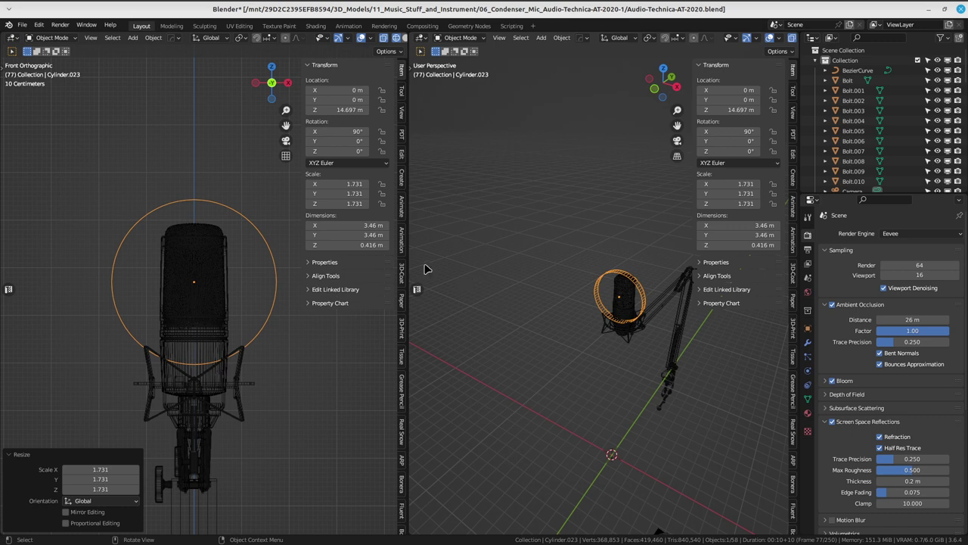
{"action": "left_click_drag", "start_coordinate": [409, 258], "coordinate": [326, 259]}
{"action": "scroll", "coordinate": [562, 330], "scroll_direction": "down", "scroll_amount": 2}
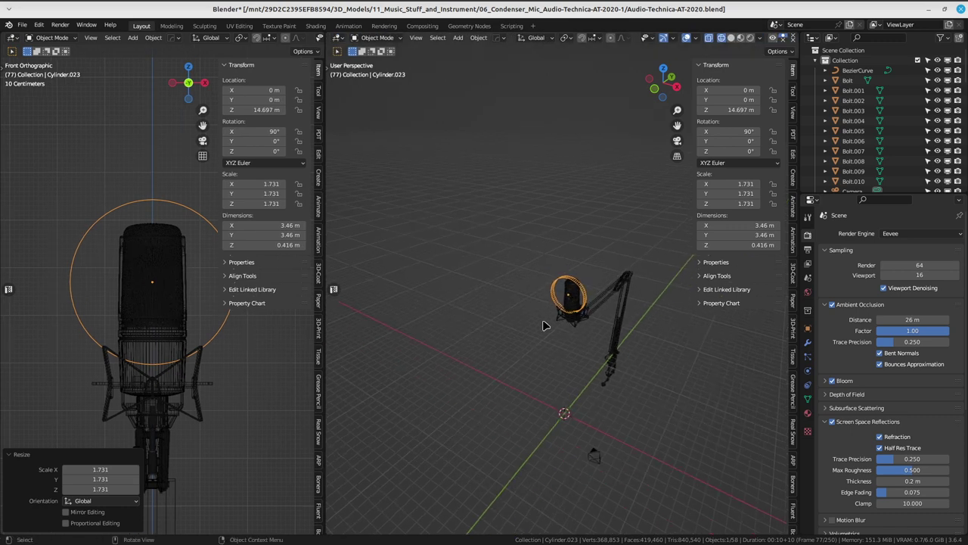
{"action": "mouse_move", "coordinate": [556, 333]}
{"action": "middle_mouse_down"}
{"action": "mouse_move", "coordinate": [611, 302]}
{"action": "mouse_move", "coordinate": [597, 291]}
{"action": "middle_mouse_up"}
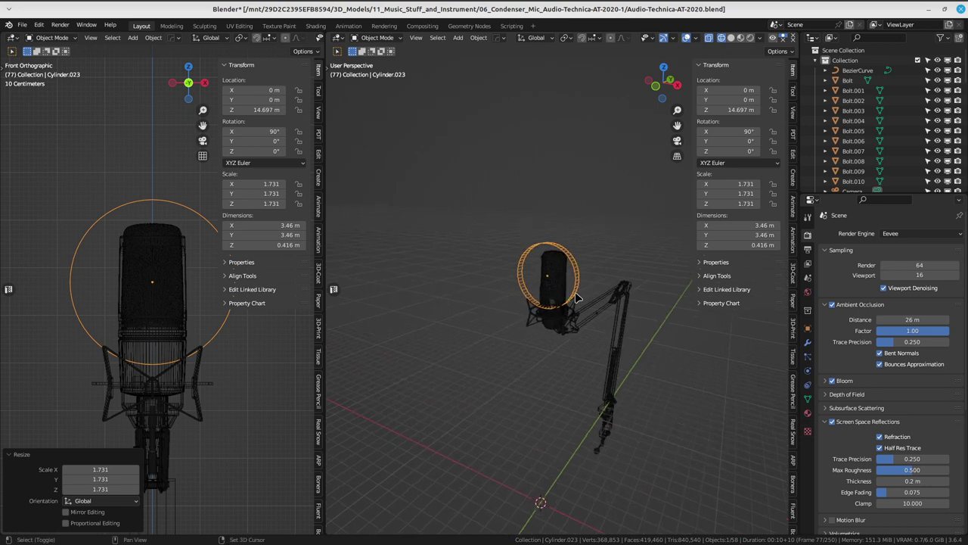
- Raise the ring 7.7154 m along Z to 22.413 m and frame it
{"action": "key", "text": "g"}
{"action": "key", "text": "z"}
{"action": "left_click", "coordinate": [594, 125]}
{"action": "middle_click_drag", "start_coordinate": [594, 125], "coordinate": [583, 232]}
{"action": "key", "text": "KP_Decimal"}
{"action": "scroll", "coordinate": [490, 226], "scroll_direction": "down", "scroll_amount": 3}
- Save the .blend file
{"action": "middle_click_drag", "start_coordinate": [490, 226], "coordinate": [534, 238]}
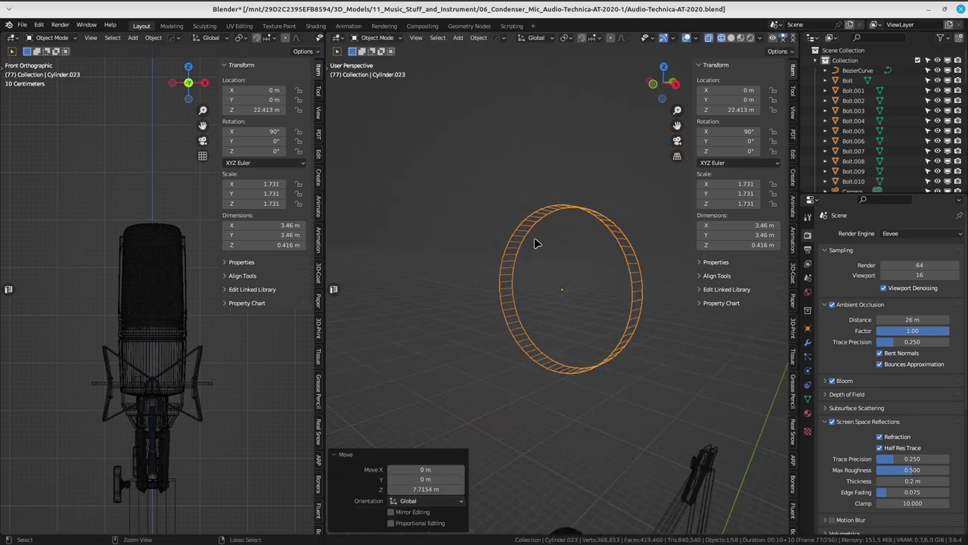
{"action": "key", "text": "ctrl+s"}
{"action": "left_click", "coordinate": [476, 202]}
- Enter Edit Mode on the ring in vertex select, framing its vertex circle in front view
{"action": "key", "text": "ctrl+Tab"}
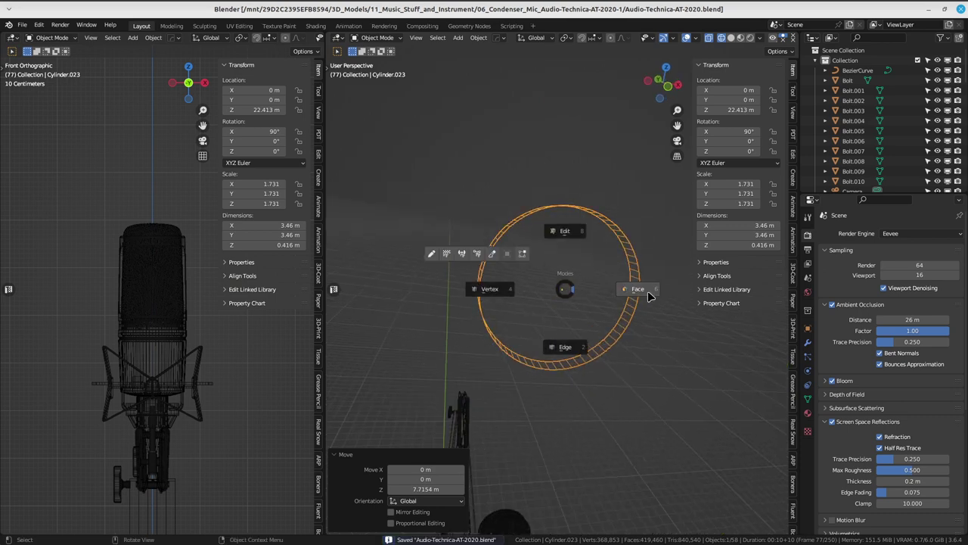
{"action": "left_click", "coordinate": [648, 291]}
{"action": "middle_click_drag", "start_coordinate": [596, 284], "coordinate": [530, 281]}
{"action": "key", "text": "ctrl+Tab"}
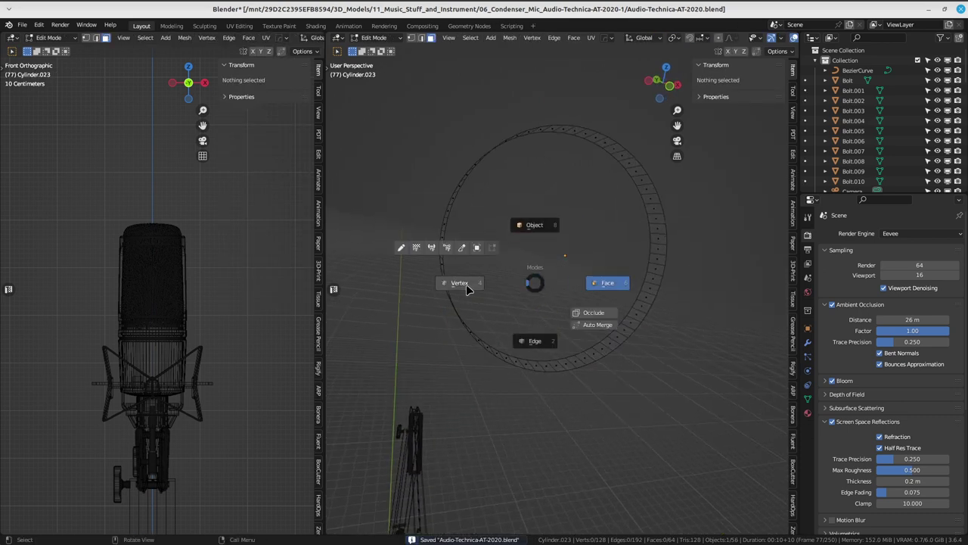
{"action": "left_click", "coordinate": [458, 283]}
{"action": "mouse_move", "coordinate": [458, 283]}
{"action": "middle_mouse_down"}
{"action": "mouse_move", "coordinate": [494, 290]}
{"action": "mouse_move", "coordinate": [642, 168]}
{"action": "mouse_move", "coordinate": [590, 226]}
{"action": "mouse_move", "coordinate": [545, 227]}
{"action": "middle_mouse_up"}
{"action": "scroll", "coordinate": [247, 195], "scroll_direction": "up", "scroll_amount": 2}
{"action": "scroll", "coordinate": [196, 189], "scroll_direction": "down", "scroll_amount": 3}
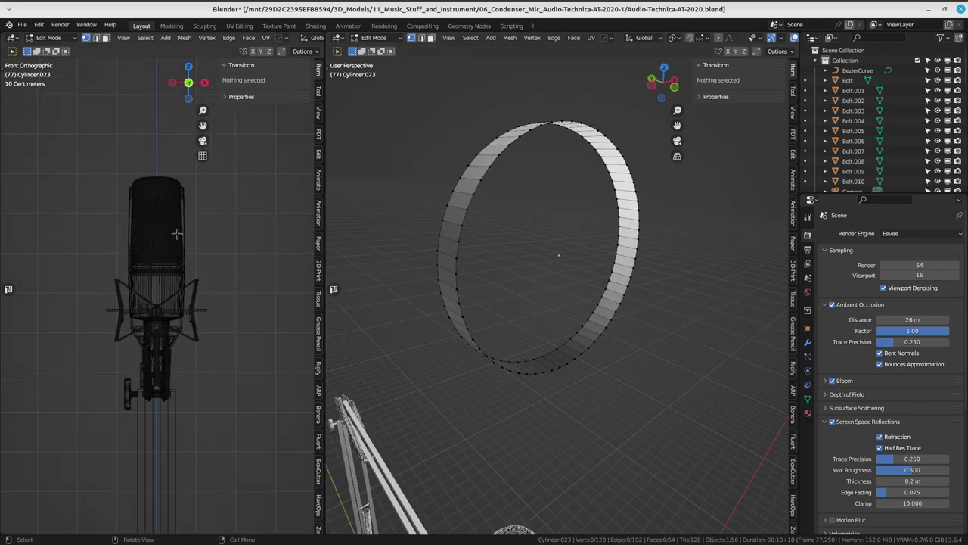
{"action": "middle_click_drag", "start_coordinate": [196, 129], "coordinate": [196, 393], "text": "shift"}
{"action": "scroll", "coordinate": [189, 341], "scroll_direction": "up", "scroll_amount": 5}
{"action": "scroll", "coordinate": [196, 295], "scroll_direction": "down", "scroll_amount": 1}
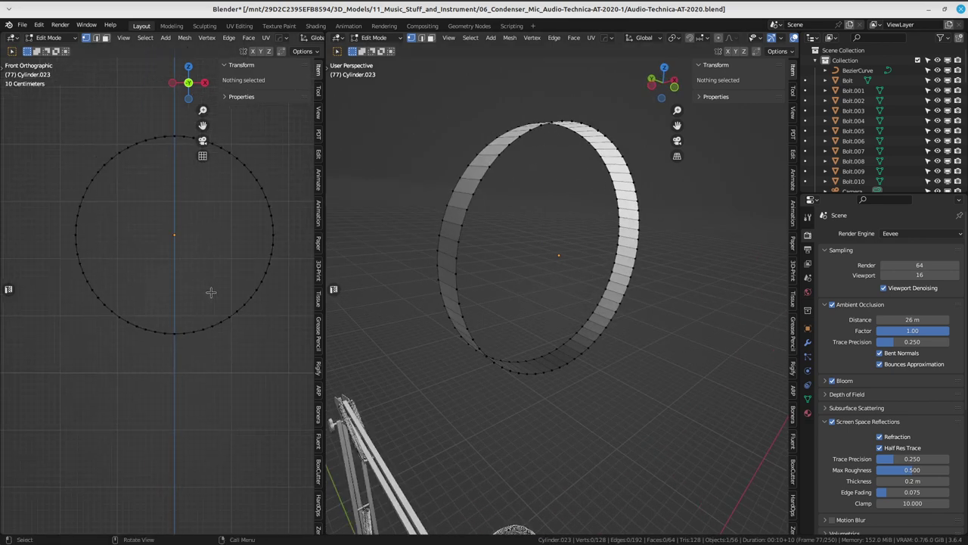
{"action": "mouse_move", "coordinate": [511, 301]}
{"action": "middle_mouse_down"}
{"action": "mouse_move", "coordinate": [514, 318]}
{"action": "mouse_move", "coordinate": [603, 192]}
{"action": "mouse_move", "coordinate": [460, 136]}
{"action": "middle_mouse_up"}
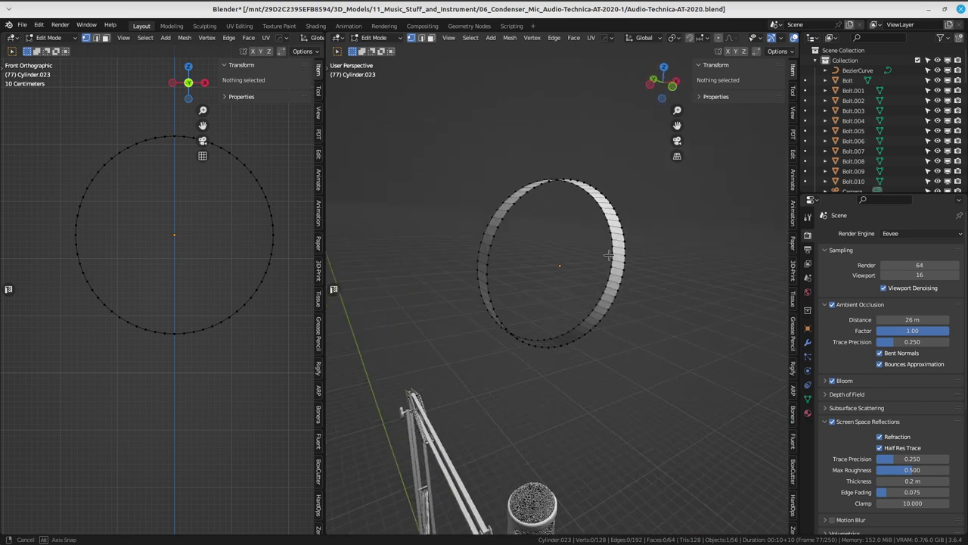
- Extrude all ring vertices in place and fatten them outward by 0.159 m
{"action": "left_click_drag", "start_coordinate": [460, 135], "coordinate": [663, 374]}
{"action": "middle_click_drag", "start_coordinate": [663, 374], "coordinate": [497, 265]}
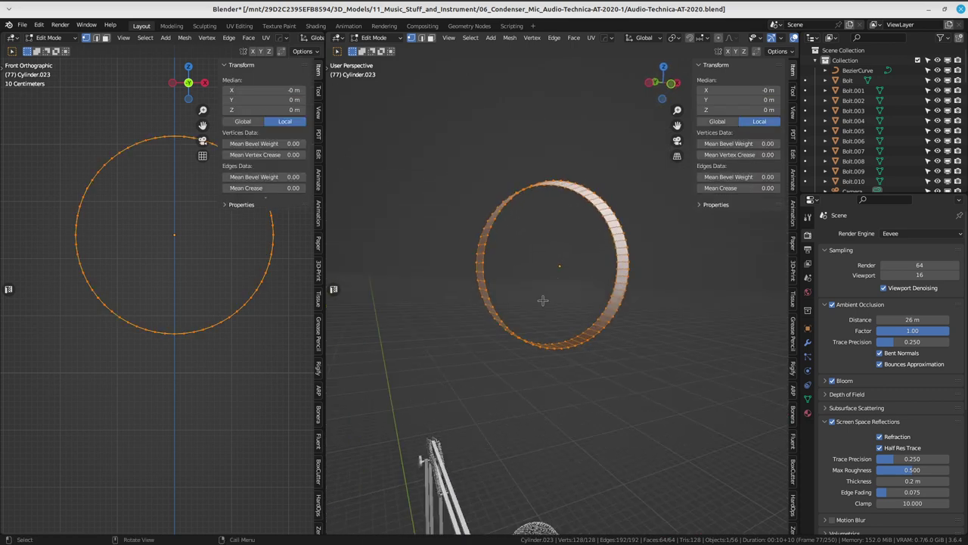
{"action": "middle_click_drag", "start_coordinate": [514, 232], "coordinate": [630, 295]}
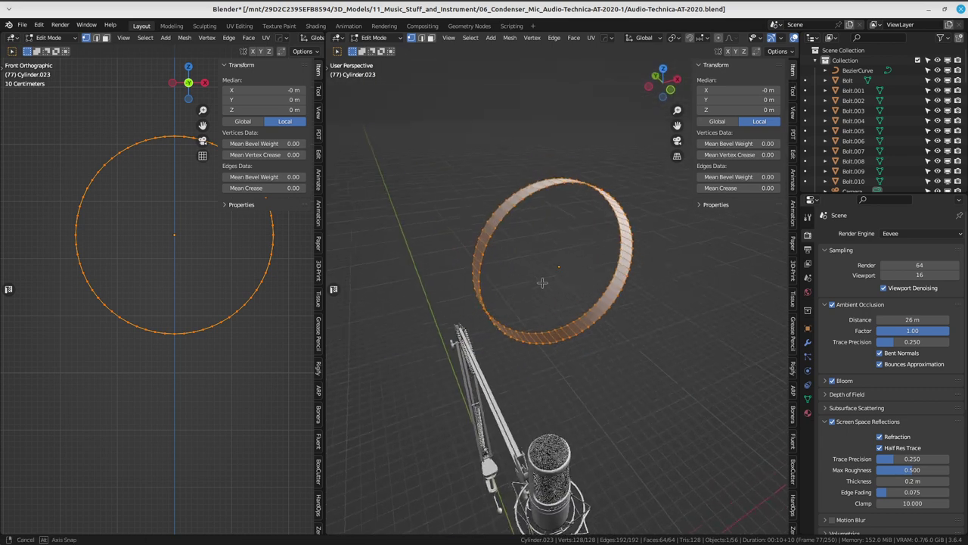
{"action": "key", "text": "e"}
{"action": "right_click", "coordinate": [635, 287]}
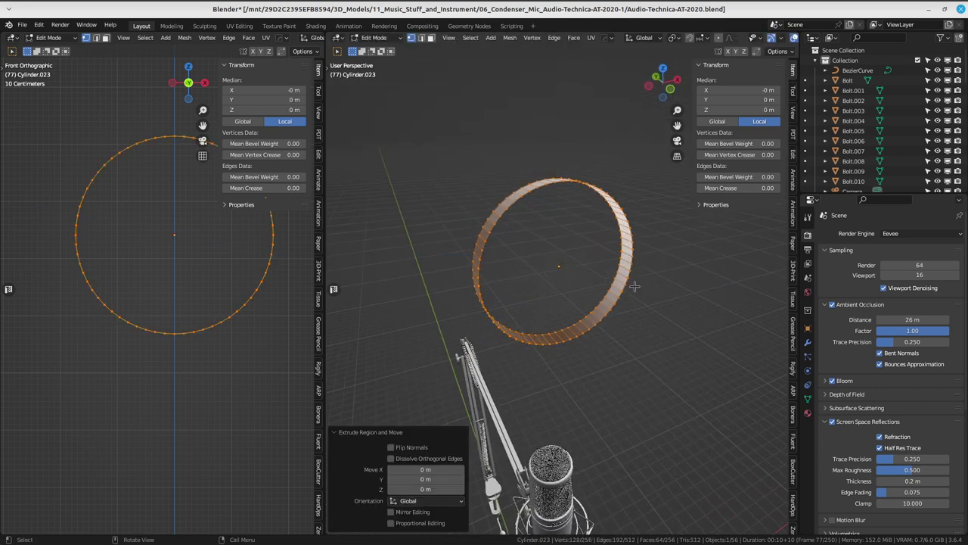
{"action": "key", "text": "alt+s"}
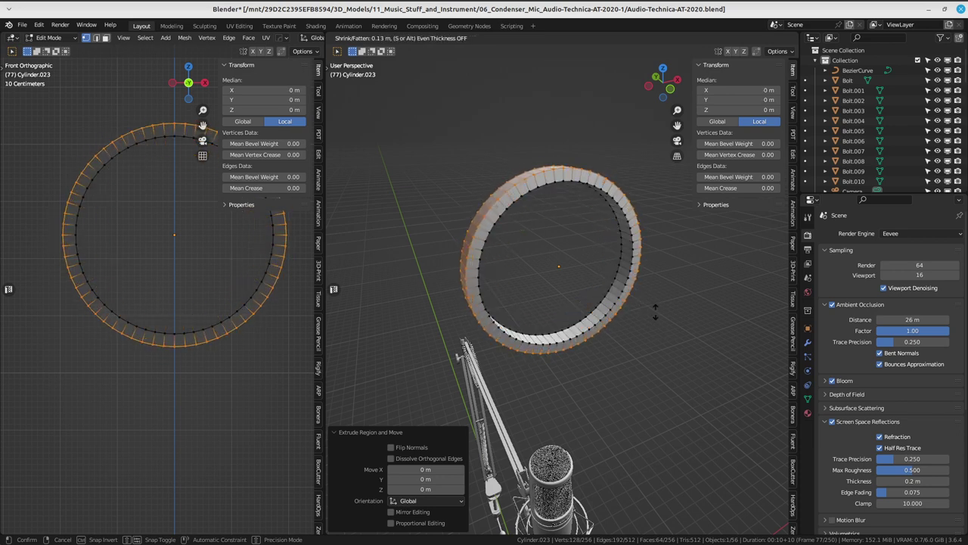
{"action": "left_click", "coordinate": [652, 305]}
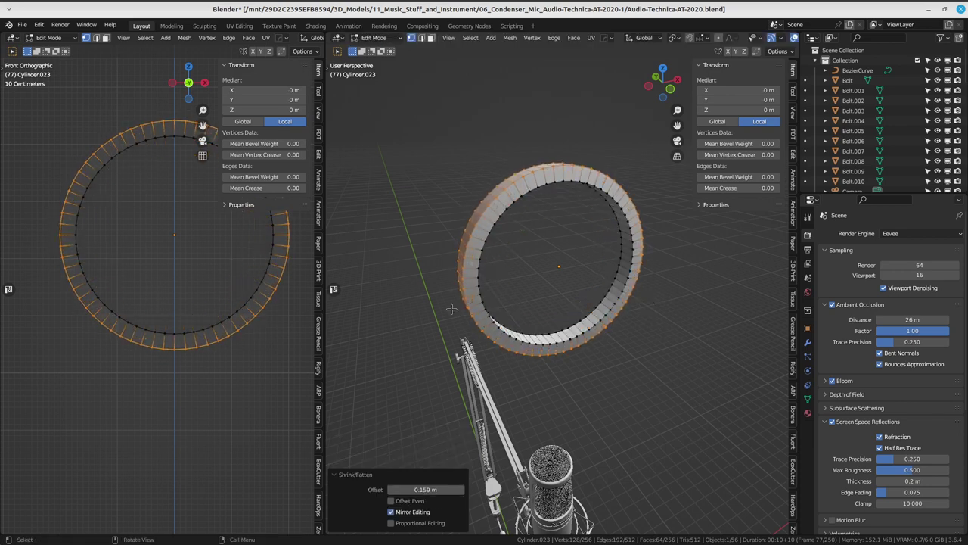
{"action": "mouse_move", "coordinate": [652, 305]}
{"action": "middle_mouse_down"}
{"action": "mouse_move", "coordinate": [620, 216]}
{"action": "mouse_move", "coordinate": [633, 325]}
{"action": "middle_mouse_up"}
- Scale the whole ring to 0.638 along Y into a flatter band
{"action": "key", "text": "alt+a"}
{"action": "key", "text": "a"}
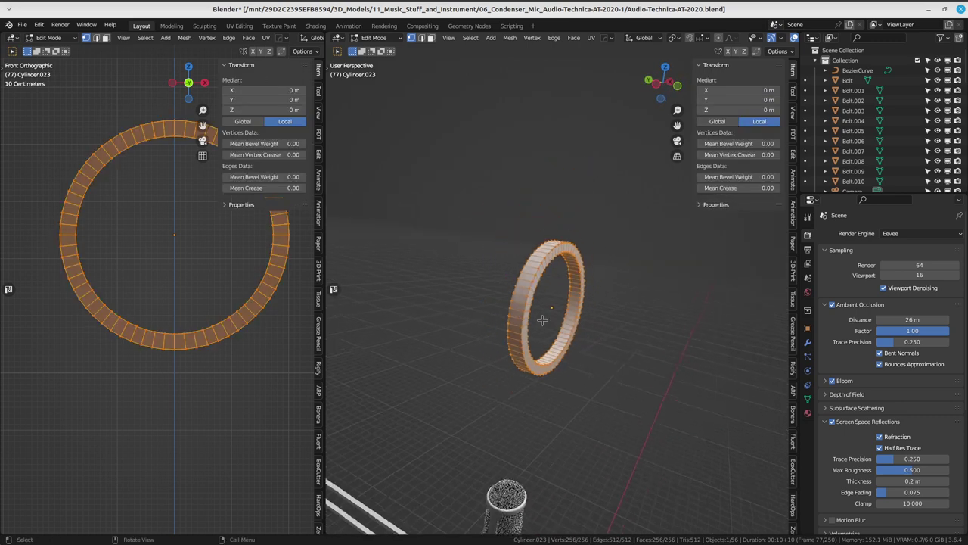
{"action": "key", "text": "s"}
{"action": "key", "text": "x"}
{"action": "key", "text": "y"}
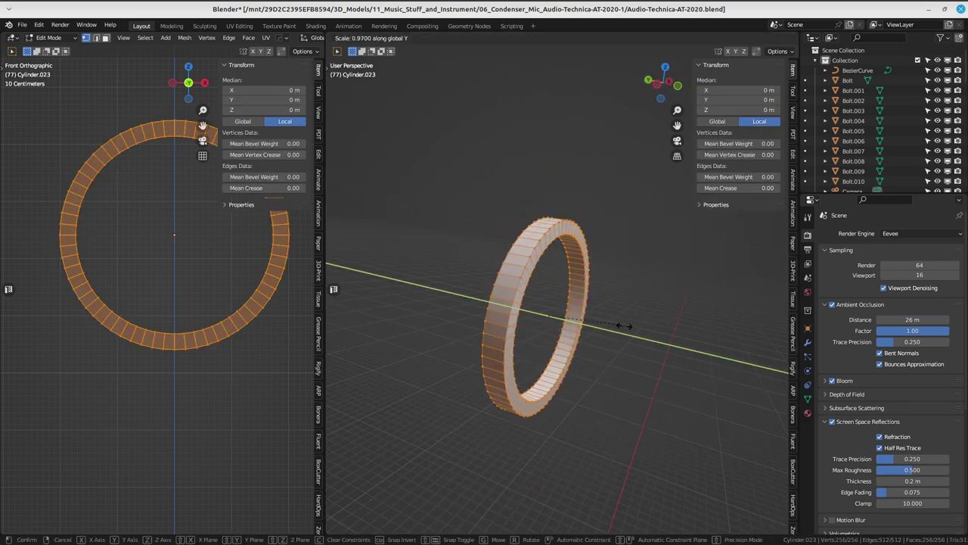
{"action": "left_click", "coordinate": [598, 321]}
{"action": "middle_click_drag", "start_coordinate": [598, 321], "coordinate": [546, 298]}
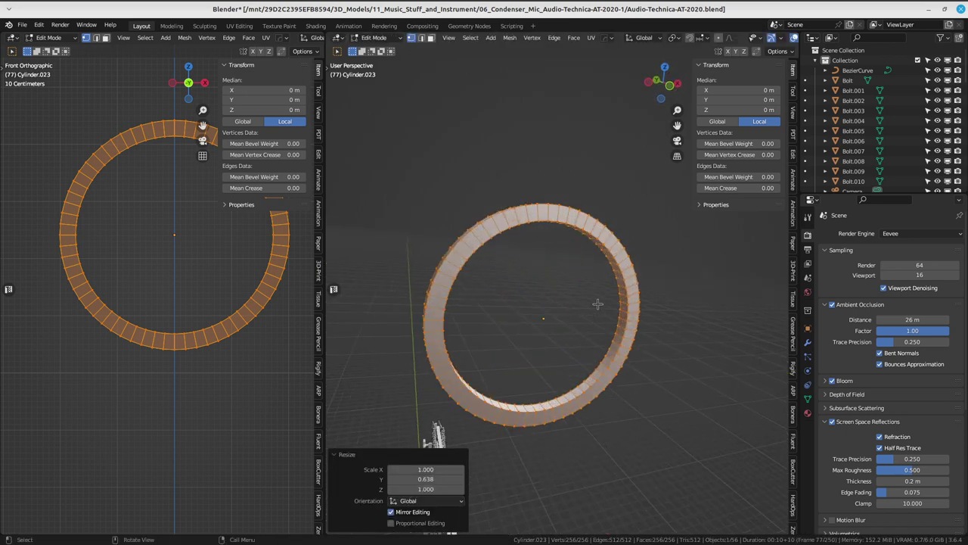
{"action": "middle_click_drag", "start_coordinate": [546, 298], "coordinate": [517, 230]}
{"action": "key", "text": "alt+a"}
- Scale the ring's outer loop to 0.971 on X and Z, keeping Y at 1.000
{"action": "left_click", "coordinate": [511, 230], "text": "alt"}
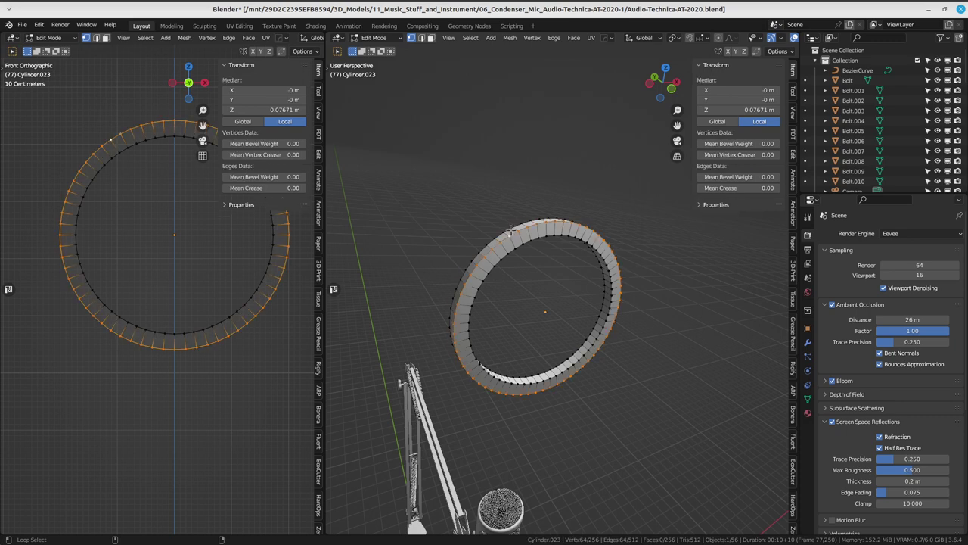
{"action": "key", "text": "s"}
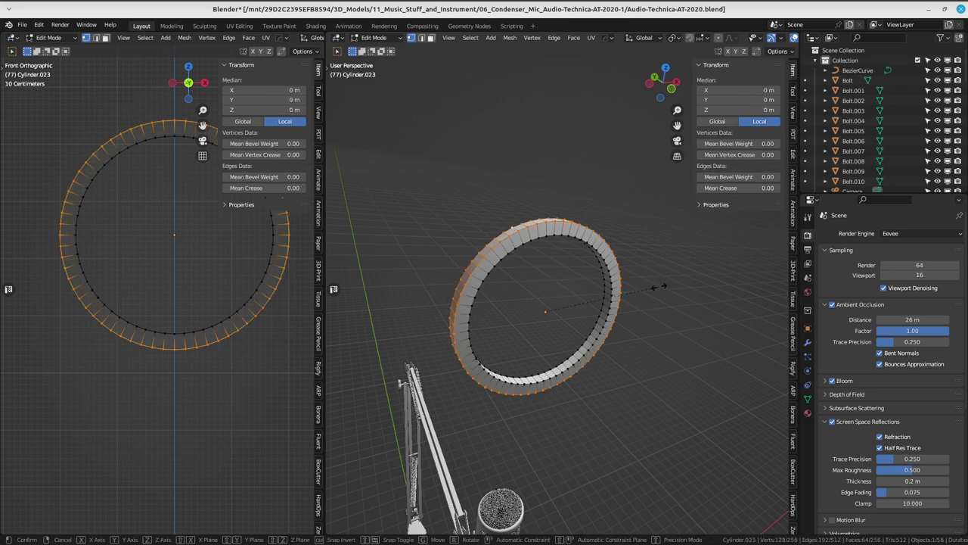
{"action": "key", "text": "shift+y"}
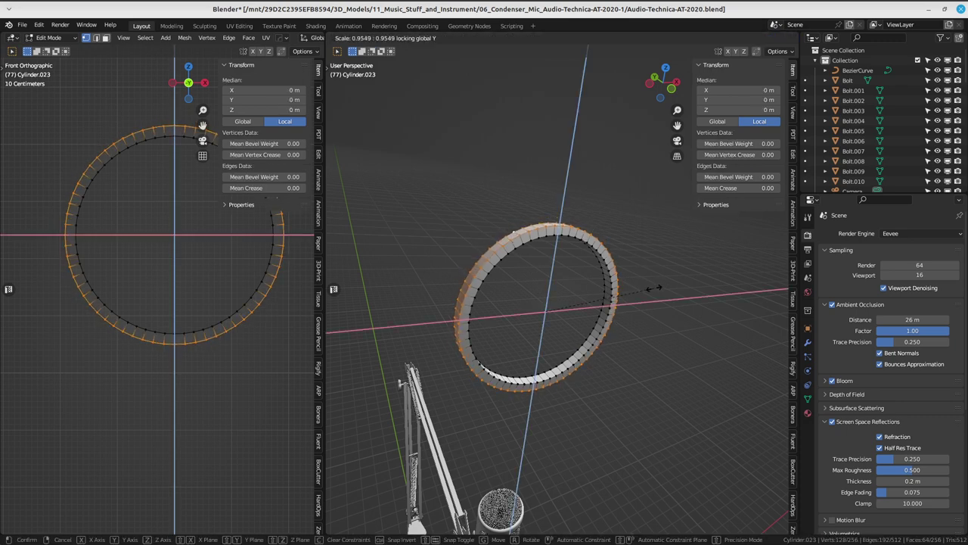
{"action": "left_click", "coordinate": [655, 287]}
{"action": "mouse_move", "coordinate": [655, 287]}
{"action": "middle_mouse_down"}
{"action": "mouse_move", "coordinate": [522, 311]}
{"action": "mouse_move", "coordinate": [594, 228]}
{"action": "middle_mouse_up"}
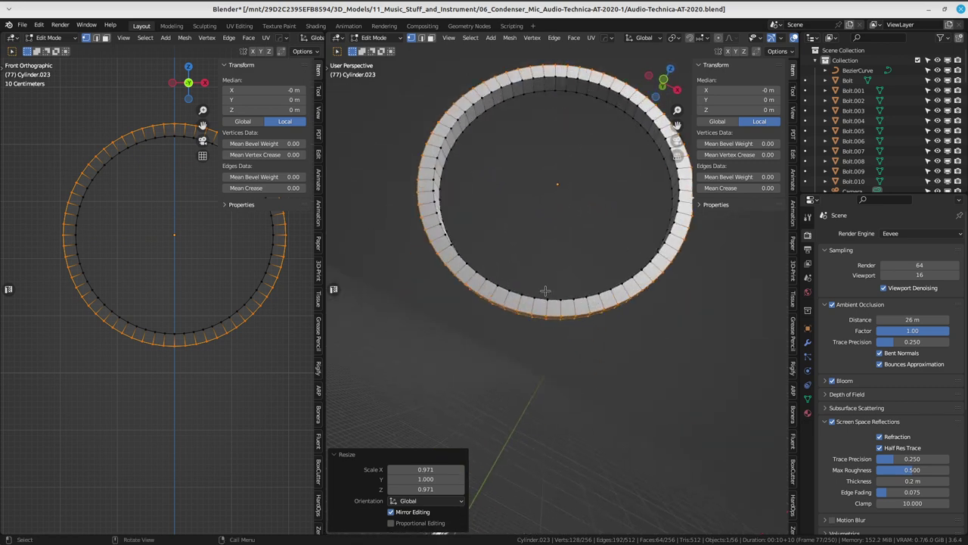
- Switch to front orthographic view and zoom in on the ring's lower arc
{"action": "middle_click_drag", "start_coordinate": [619, 273], "coordinate": [568, 173]}
{"action": "scroll", "coordinate": [581, 305], "scroll_direction": "up", "scroll_amount": 4}
{"action": "key", "text": "KP_1"}
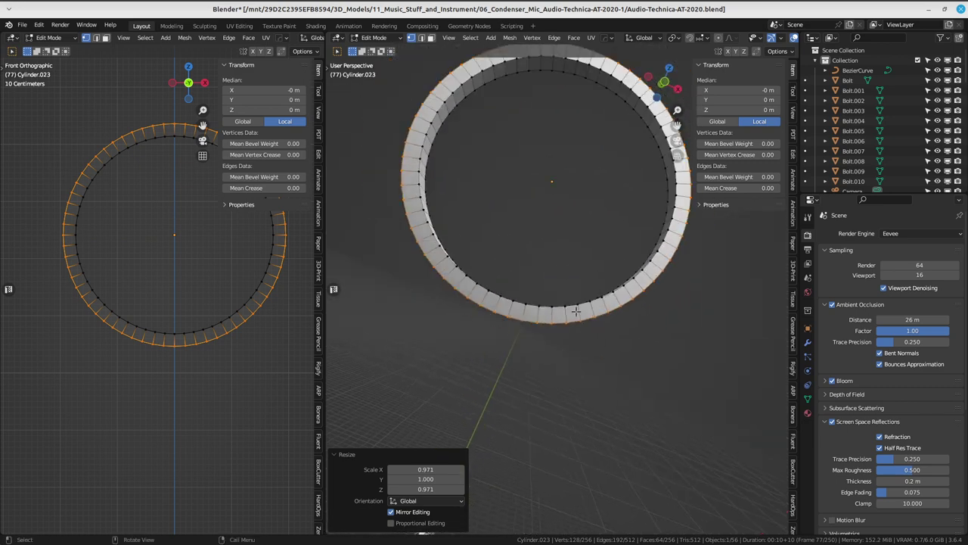
{"action": "scroll", "coordinate": [202, 302], "scroll_direction": "up", "scroll_amount": 2}
{"action": "middle_click_drag", "start_coordinate": [227, 333], "coordinate": [202, 302], "text": "shift"}
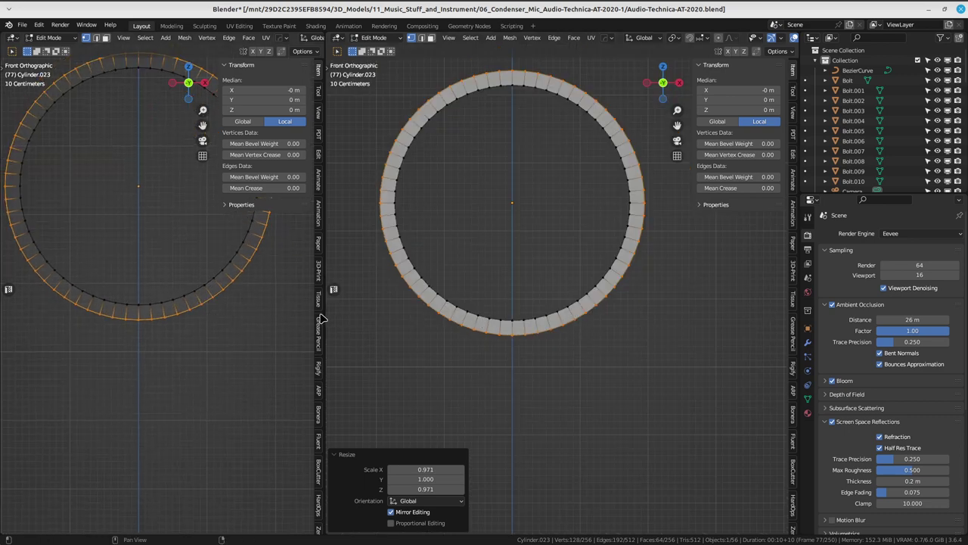
{"action": "mouse_move", "coordinate": [478, 267]}
{"action": "middle_mouse_down", "text": "ctrl"}
{"action": "mouse_move", "coordinate": [539, 334]}
{"action": "mouse_move", "coordinate": [529, 310]}
{"action": "mouse_move", "coordinate": [613, 309]}
{"action": "mouse_move", "coordinate": [598, 272]}
{"action": "middle_mouse_up", "text": "ctrl"}
{"action": "scroll", "coordinate": [289, 331], "scroll_direction": "down", "scroll_amount": 2}
- Extrude the lower arc vertices 0.43941 m downward into a tab
{"action": "scroll", "coordinate": [175, 349], "scroll_direction": "up", "scroll_amount": 2}
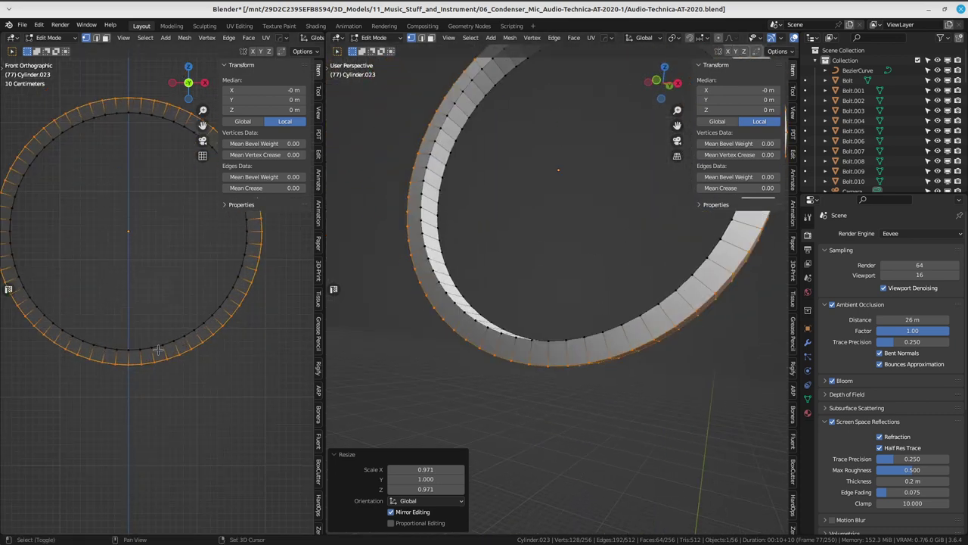
{"action": "scroll", "coordinate": [174, 360], "scroll_direction": "up", "scroll_amount": 2}
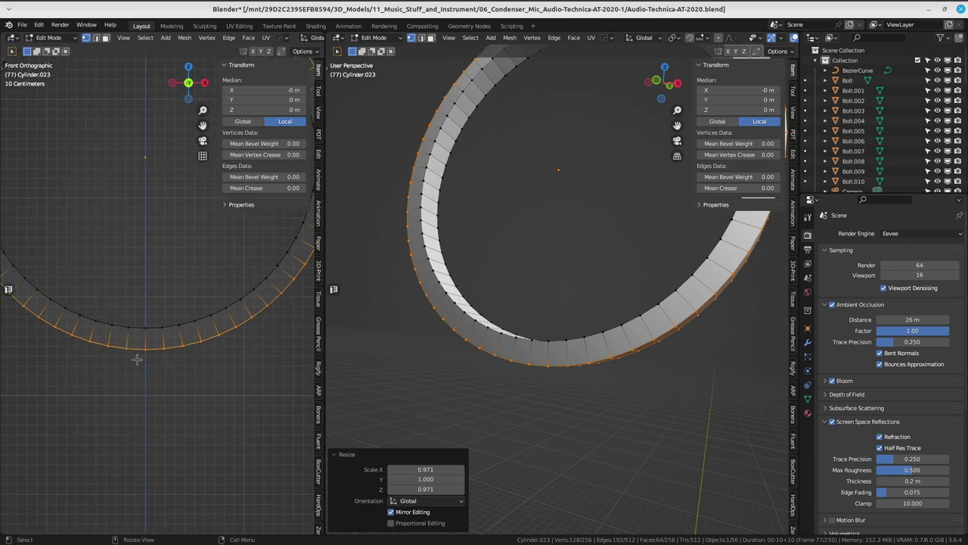
{"action": "left_click", "coordinate": [137, 359]}
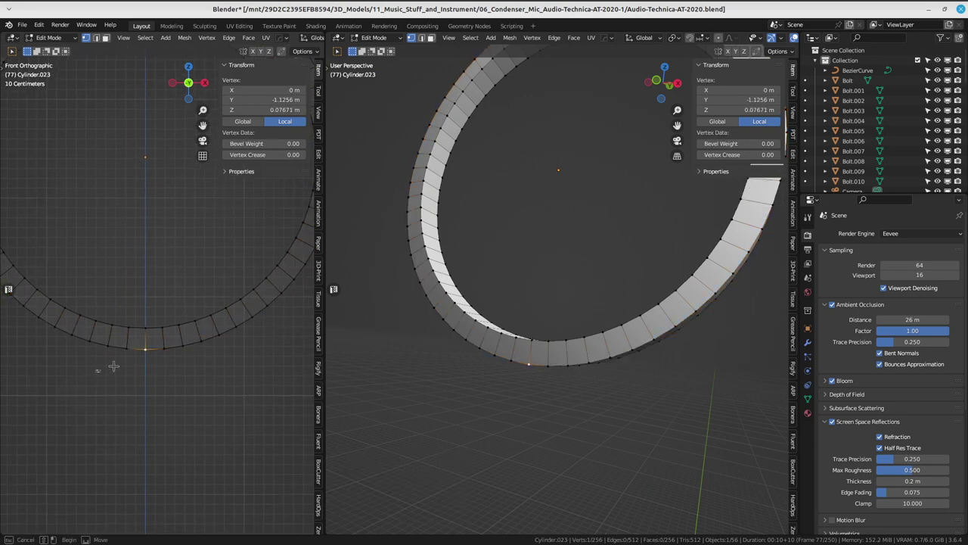
{"action": "left_click_drag", "start_coordinate": [141, 341], "coordinate": [191, 339]}
{"action": "key", "text": "e"}
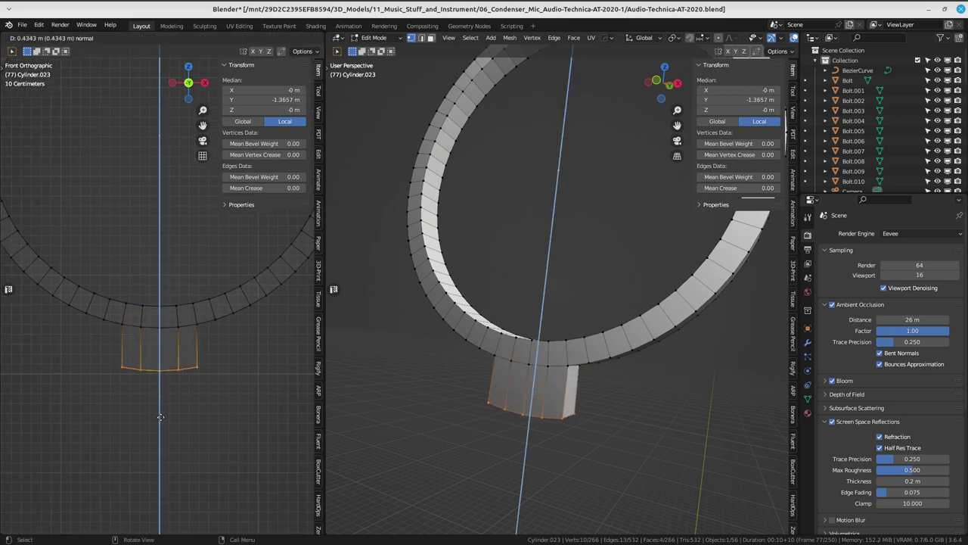
{"action": "left_click", "coordinate": [160, 417]}
- Raise the tab's two bottom corner vertices 0.13284 m along Z into chamfered edges
{"action": "scroll", "coordinate": [160, 416], "scroll_direction": "down", "scroll_amount": 5}
{"action": "scroll", "coordinate": [160, 227], "scroll_direction": "up", "scroll_amount": 3}
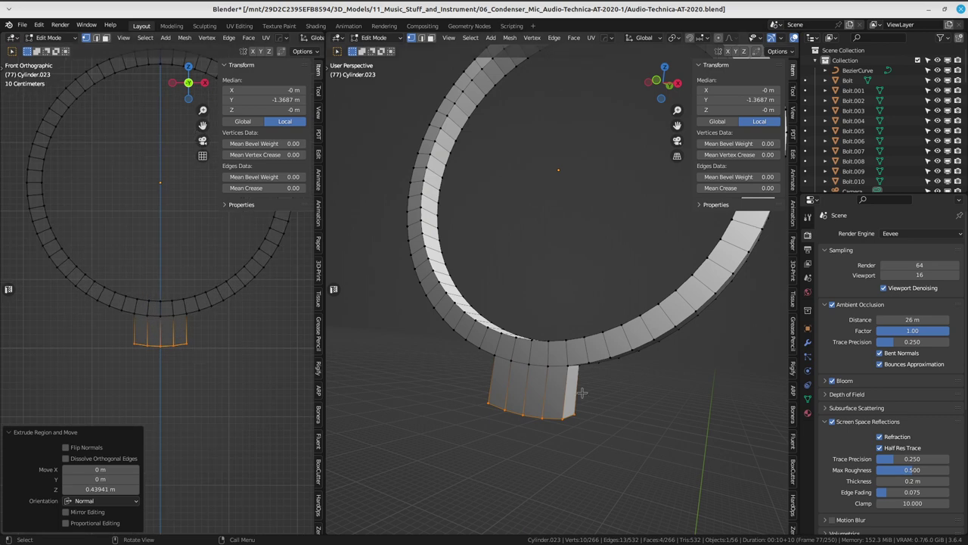
{"action": "middle_click_drag", "start_coordinate": [582, 391], "coordinate": [571, 368]}
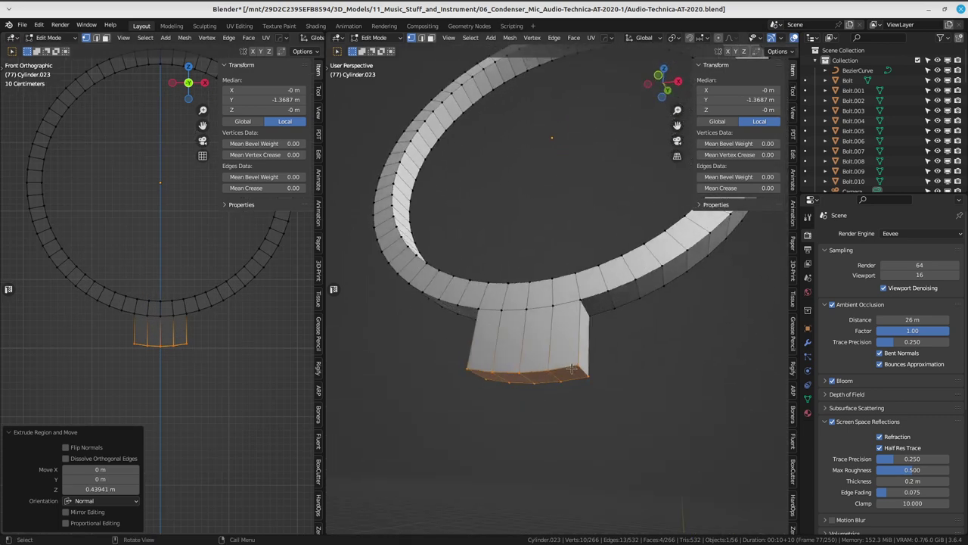
{"action": "left_click", "coordinate": [573, 368]}
{"action": "left_click", "coordinate": [487, 386], "text": "shift"}
{"action": "scroll", "coordinate": [151, 325], "scroll_direction": "up", "scroll_amount": 3}
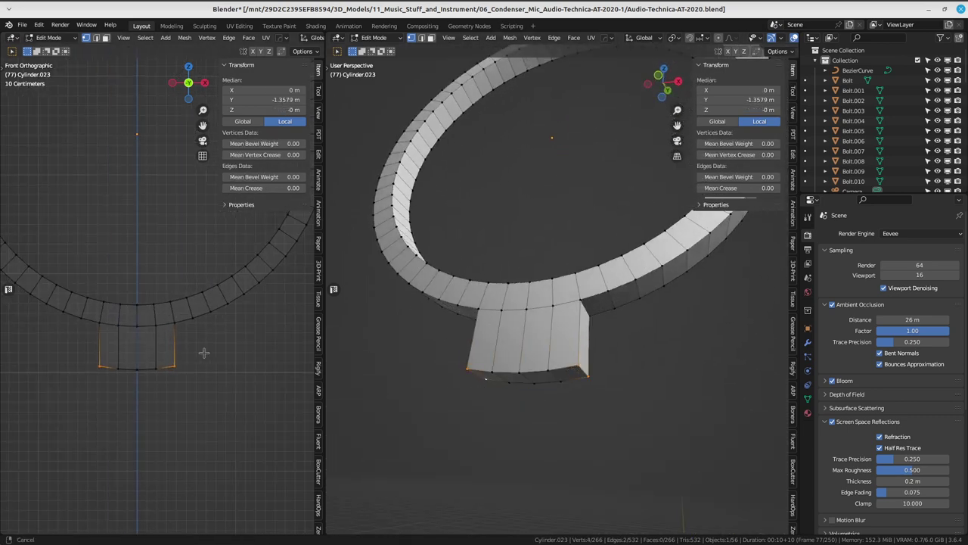
{"action": "key", "text": "g"}
{"action": "key", "text": "z"}
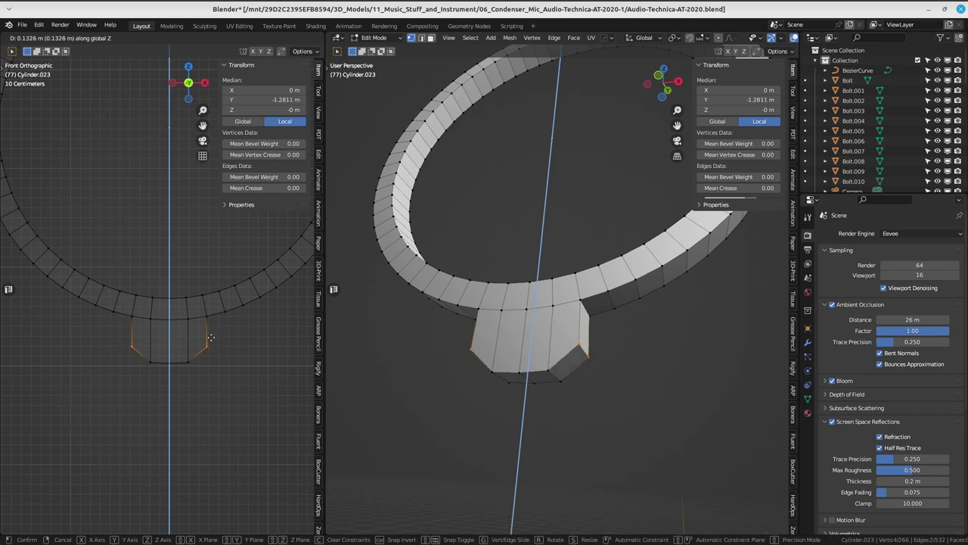
{"action": "left_click", "coordinate": [211, 337]}
{"action": "mouse_move", "coordinate": [540, 373]}
{"action": "middle_mouse_down"}
{"action": "mouse_move", "coordinate": [625, 282]}
{"action": "mouse_move", "coordinate": [528, 272]}
{"action": "mouse_move", "coordinate": [544, 335]}
{"action": "middle_mouse_up"}
{"action": "scroll", "coordinate": [541, 326], "scroll_direction": "up", "scroll_amount": 3}
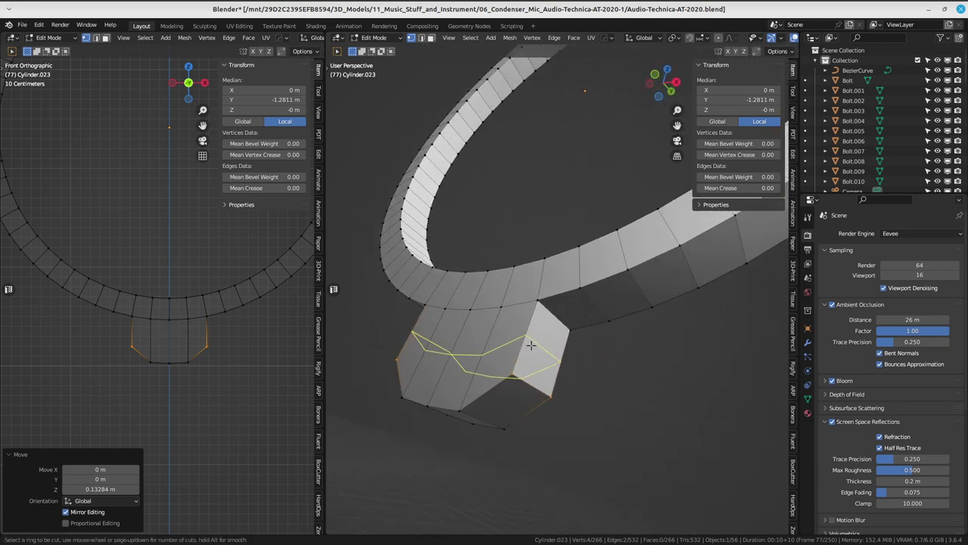
- Loop-cut the tab, sliding the new edge loop close to the ring
{"action": "left_click", "coordinate": [531, 345]}
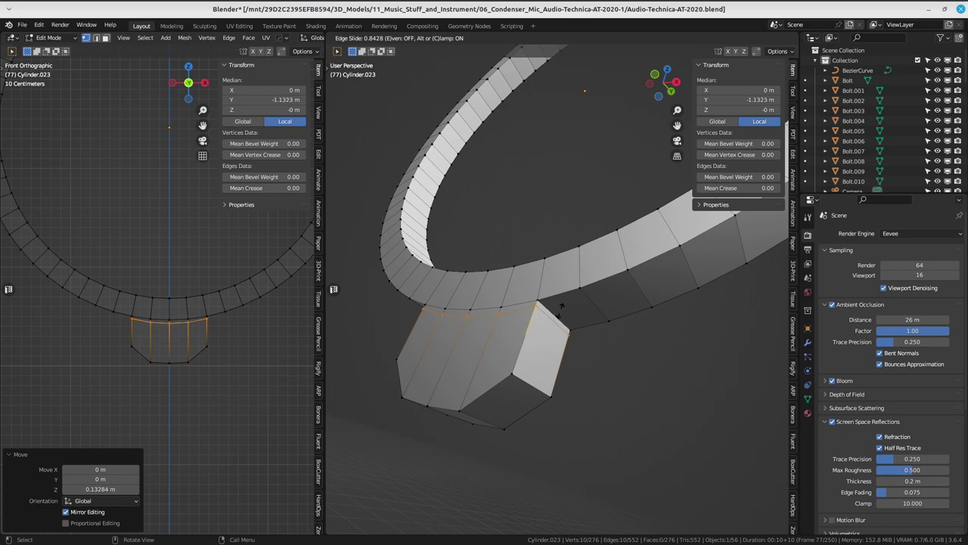
{"action": "left_click", "coordinate": [560, 306]}
{"action": "mouse_move", "coordinate": [558, 302]}
{"action": "middle_mouse_down"}
{"action": "mouse_move", "coordinate": [552, 285]}
{"action": "mouse_move", "coordinate": [588, 237]}
{"action": "mouse_move", "coordinate": [560, 364]}
{"action": "middle_mouse_up"}
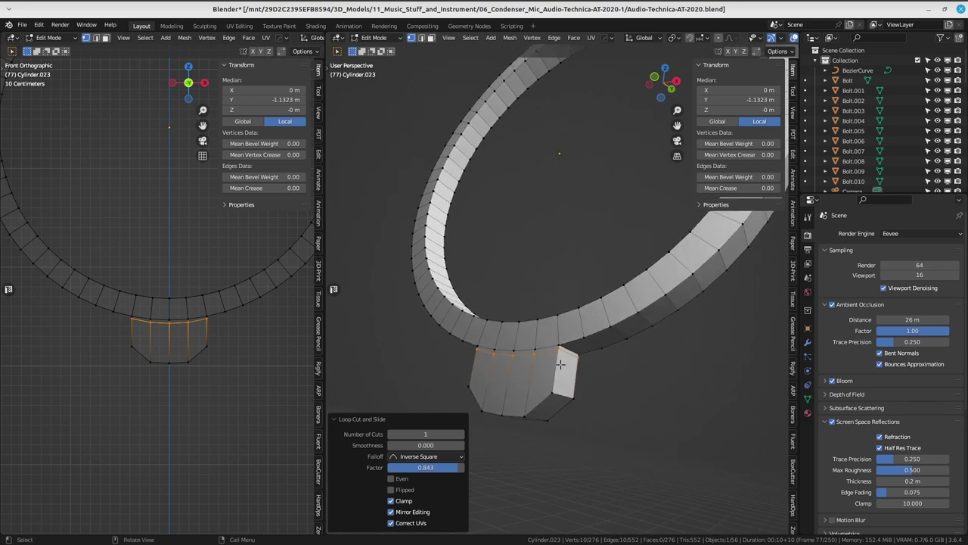
{"action": "left_click", "coordinate": [551, 370]}
{"action": "left_click", "coordinate": [544, 373], "text": "ctrl"}
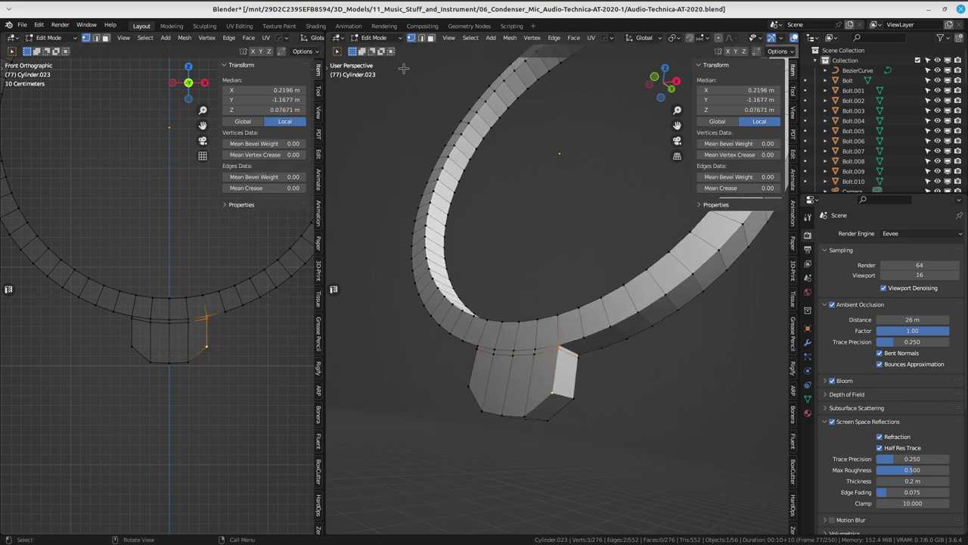
- In edge select mode, select the full bottom edge loop around band and tab
{"action": "left_click", "coordinate": [421, 40]}
{"action": "middle_click_drag", "start_coordinate": [529, 197], "coordinate": [516, 246]}
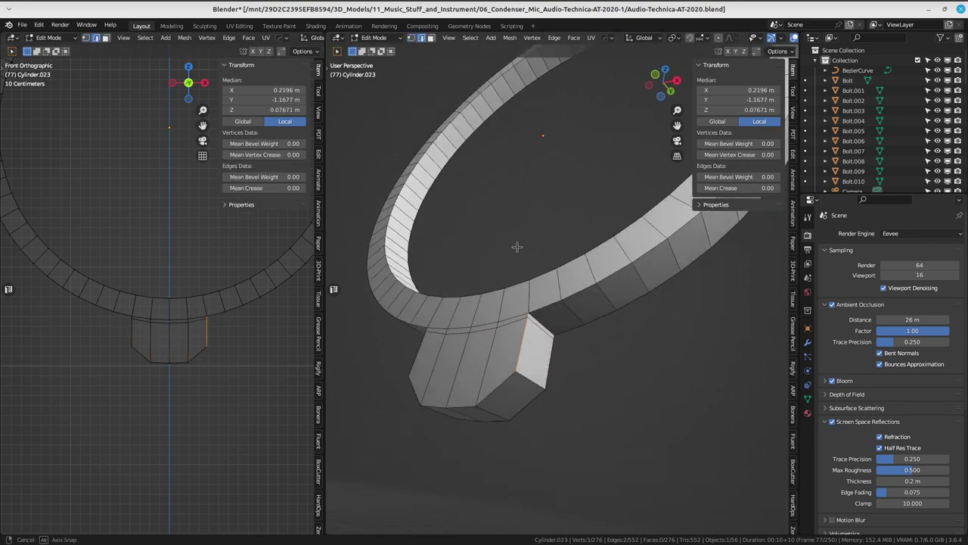
{"action": "left_click", "coordinate": [551, 305], "text": "alt"}
{"action": "mouse_move", "coordinate": [551, 305]}
{"action": "middle_mouse_down"}
{"action": "mouse_move", "coordinate": [466, 343]}
{"action": "mouse_move", "coordinate": [510, 320]}
{"action": "mouse_move", "coordinate": [501, 328]}
{"action": "mouse_move", "coordinate": [546, 283]}
{"action": "mouse_move", "coordinate": [547, 185]}
{"action": "mouse_move", "coordinate": [553, 252]}
{"action": "middle_mouse_up"}
{"action": "left_click", "coordinate": [443, 348], "text": "alt+shift"}
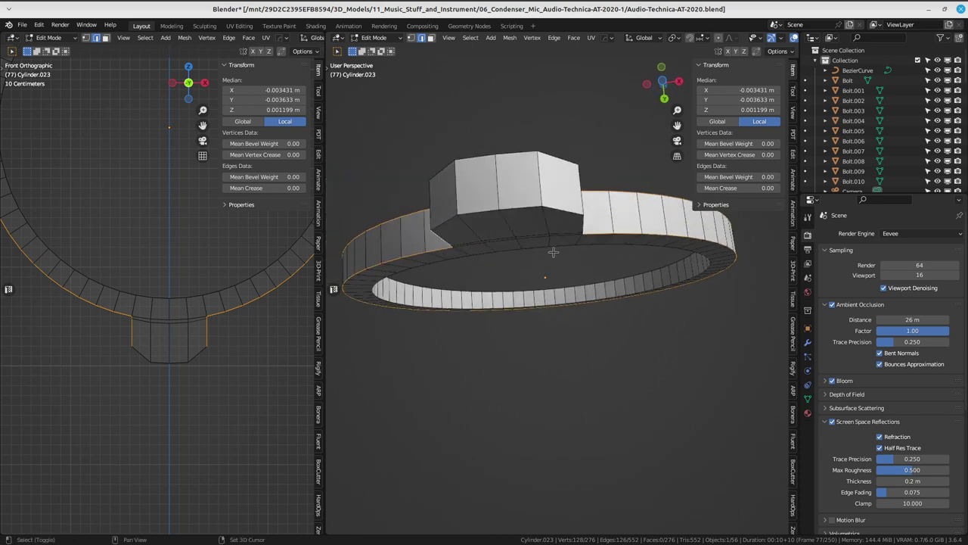
{"action": "mouse_move", "coordinate": [529, 198]}
{"action": "middle_mouse_down"}
{"action": "mouse_move", "coordinate": [508, 366]}
{"action": "mouse_move", "coordinate": [597, 376]}
{"action": "mouse_move", "coordinate": [560, 301]}
{"action": "mouse_move", "coordinate": [484, 299]}
{"action": "mouse_move", "coordinate": [519, 233]}
{"action": "mouse_move", "coordinate": [490, 204]}
{"action": "middle_mouse_up"}
{"action": "left_click", "coordinate": [499, 381], "text": "alt"}
{"action": "scroll", "coordinate": [495, 280], "scroll_direction": "up", "scroll_amount": 5}
{"action": "scroll", "coordinate": [490, 204], "scroll_direction": "up", "scroll_amount": 2}
{"action": "middle_click_drag", "start_coordinate": [489, 165], "coordinate": [541, 239]}
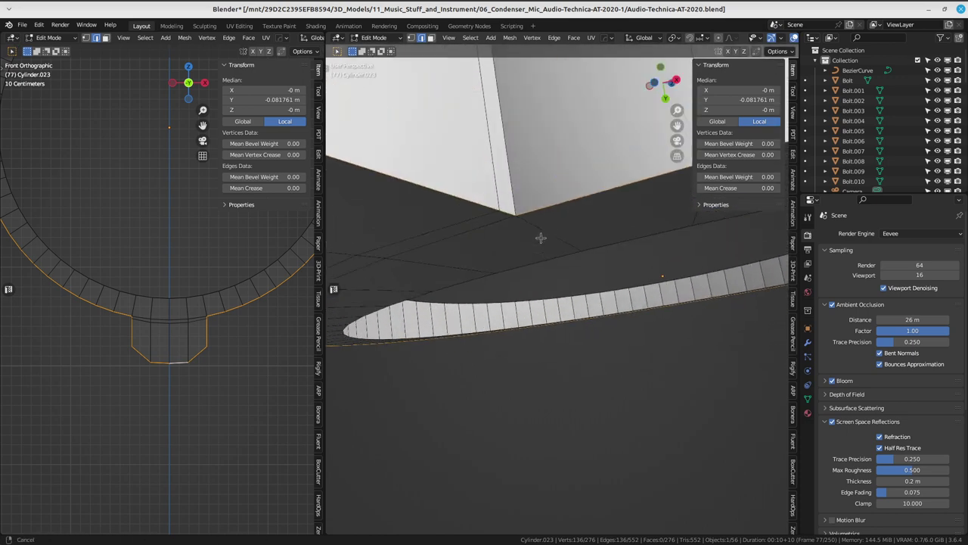
{"action": "scroll", "coordinate": [542, 239], "scroll_direction": "up", "scroll_amount": 2}
{"action": "mouse_move", "coordinate": [527, 163]}
{"action": "middle_mouse_down"}
{"action": "mouse_move", "coordinate": [536, 317]}
{"action": "mouse_move", "coordinate": [573, 356]}
{"action": "mouse_move", "coordinate": [571, 325]}
{"action": "middle_mouse_up"}
{"action": "scroll", "coordinate": [537, 291], "scroll_direction": "down", "scroll_amount": 3}
{"action": "scroll", "coordinate": [547, 277], "scroll_direction": "down", "scroll_amount": 3}
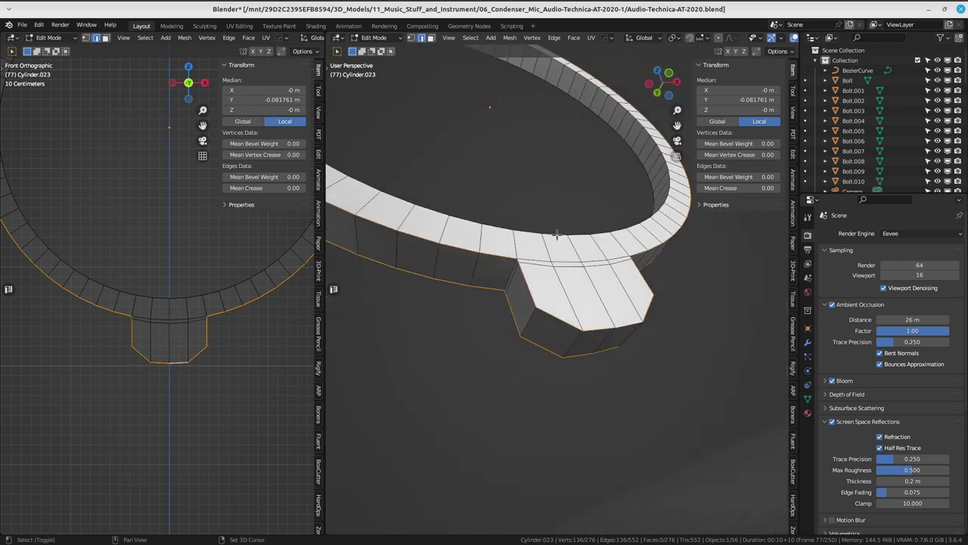
{"action": "scroll", "coordinate": [556, 234], "scroll_direction": "down", "scroll_amount": 3}
- Save the blend file
{"action": "key", "text": "ctrl+s"}
{"action": "left_click", "coordinate": [554, 247]}
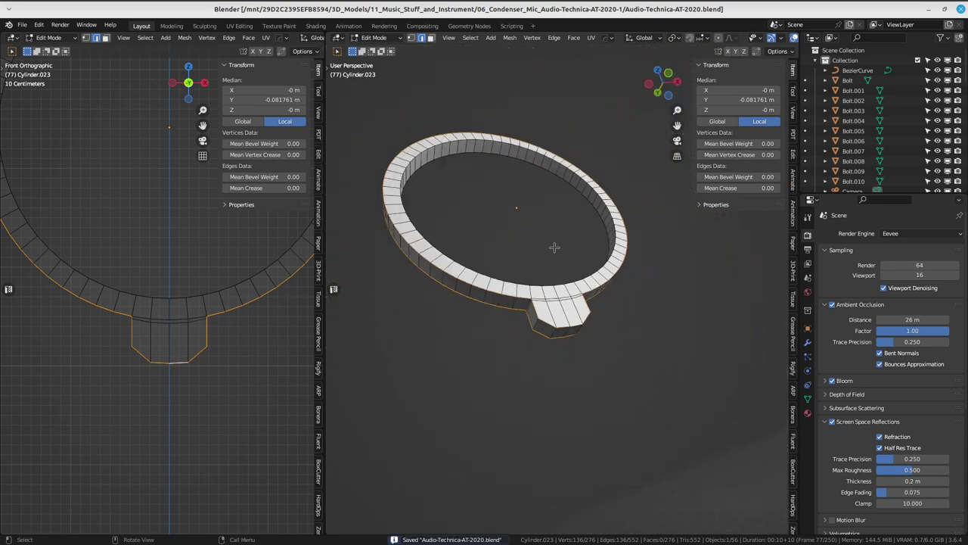
{"action": "mouse_move", "coordinate": [554, 248]}
{"action": "middle_mouse_down"}
{"action": "mouse_move", "coordinate": [568, 231]}
{"action": "mouse_move", "coordinate": [534, 234]}
{"action": "mouse_move", "coordinate": [545, 312]}
{"action": "middle_mouse_up"}
- Return to Object Mode and apply all transforms to the ring
{"action": "key", "text": "Tab"}
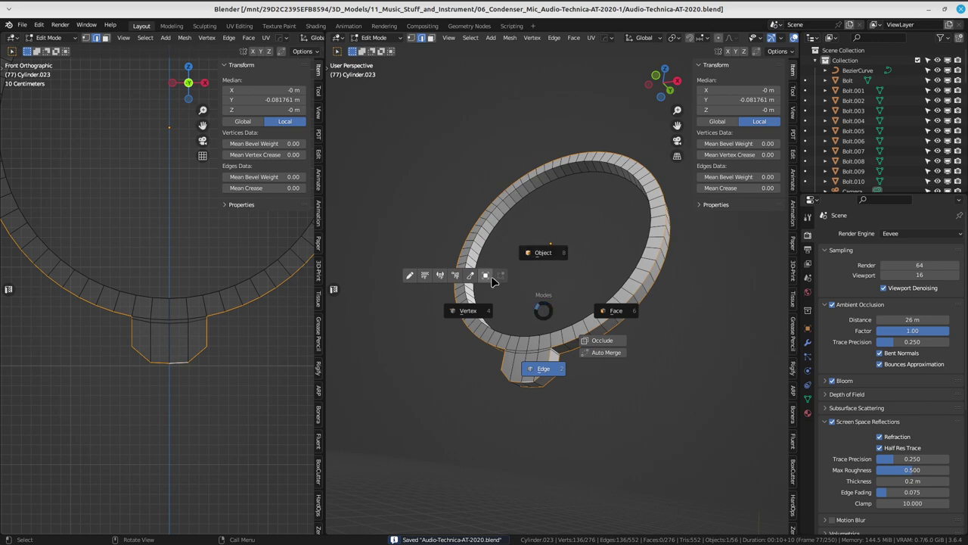
{"action": "key", "text": "Tab"}
{"action": "key", "text": "ctrl+a"}
{"action": "left_click", "coordinate": [600, 306]}
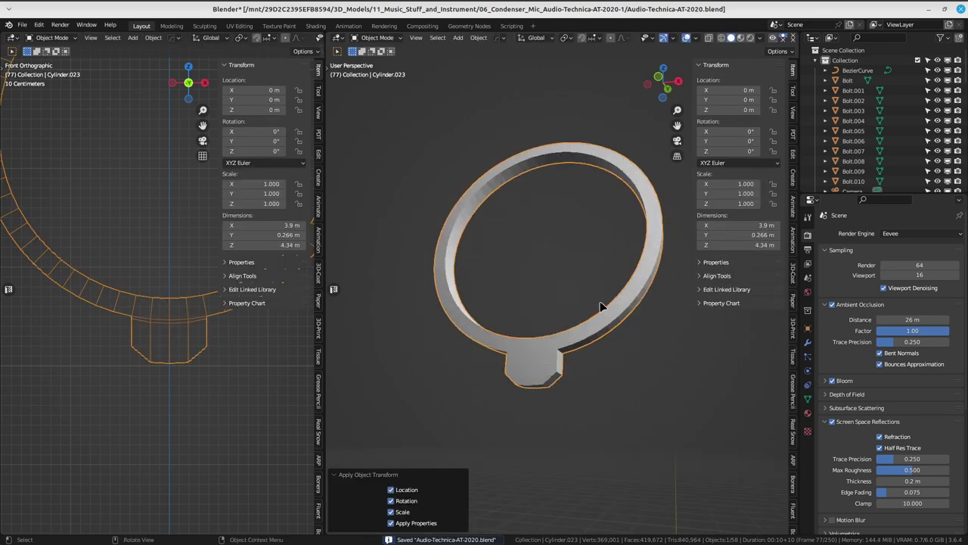
- Re-enter Edit Mode in edge select and pick only the ring's bottom edge loop
{"action": "key", "text": "Tab"}
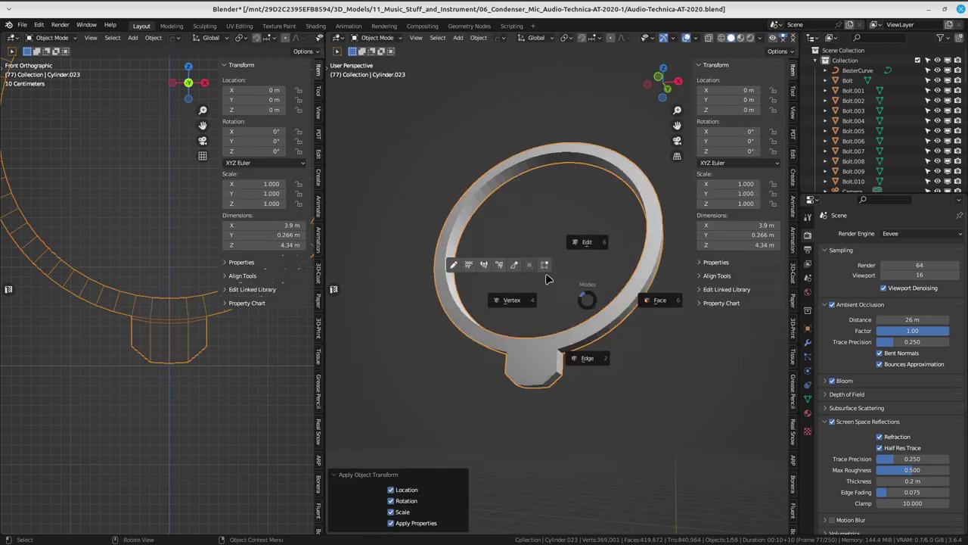
{"action": "left_click", "coordinate": [548, 279]}
{"action": "key", "text": "Tab"}
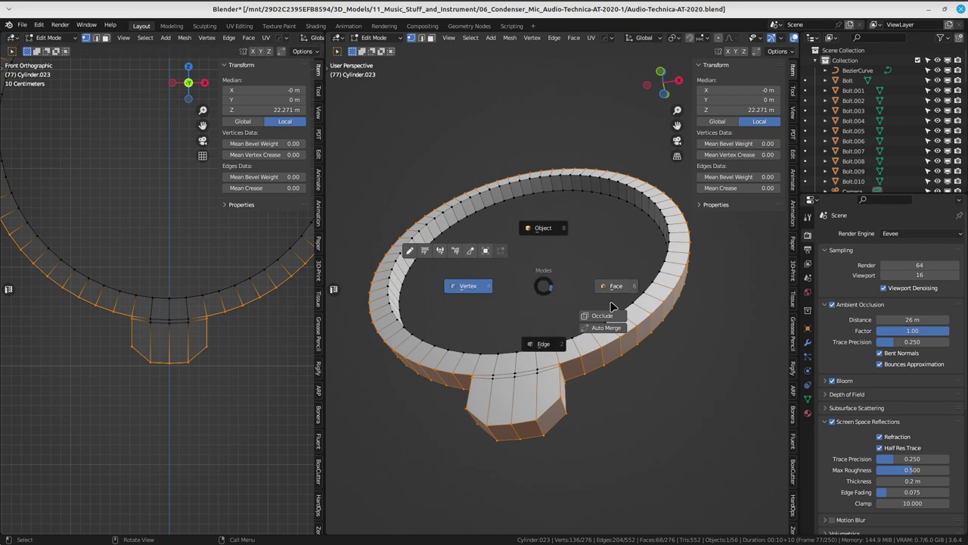
{"action": "left_click", "coordinate": [546, 349]}
{"action": "middle_click_drag", "start_coordinate": [547, 350], "coordinate": [511, 334]}
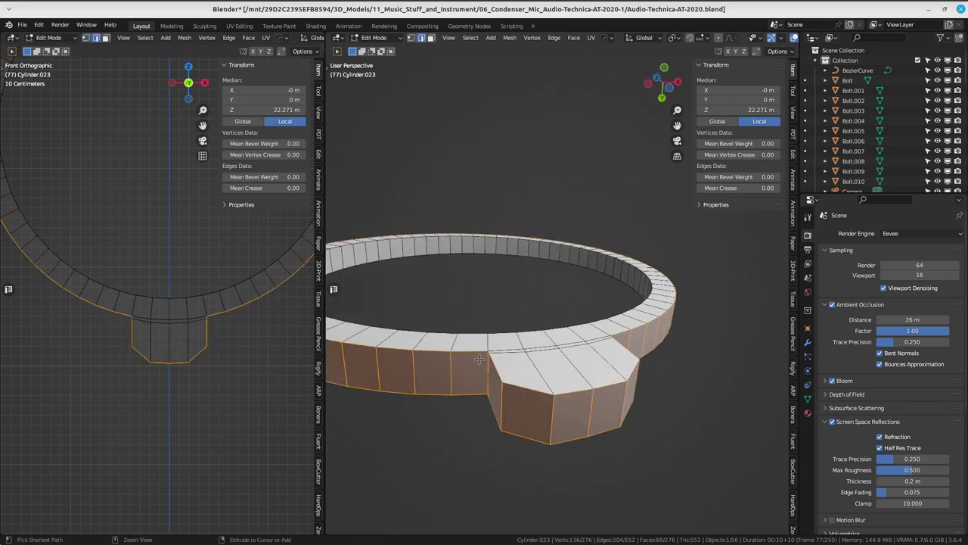
{"action": "left_click", "coordinate": [482, 356], "text": "alt"}
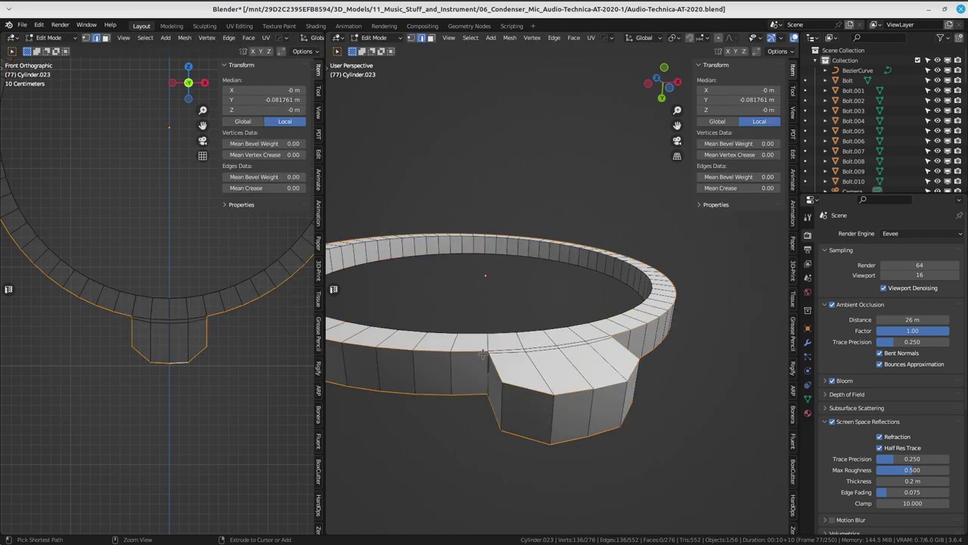
- Apply all transforms again in Object Mode, then go back to edge editing
{"action": "key", "text": "Tab"}
{"action": "left_click", "coordinate": [441, 251]}
{"action": "key", "text": "ctrl+a"}
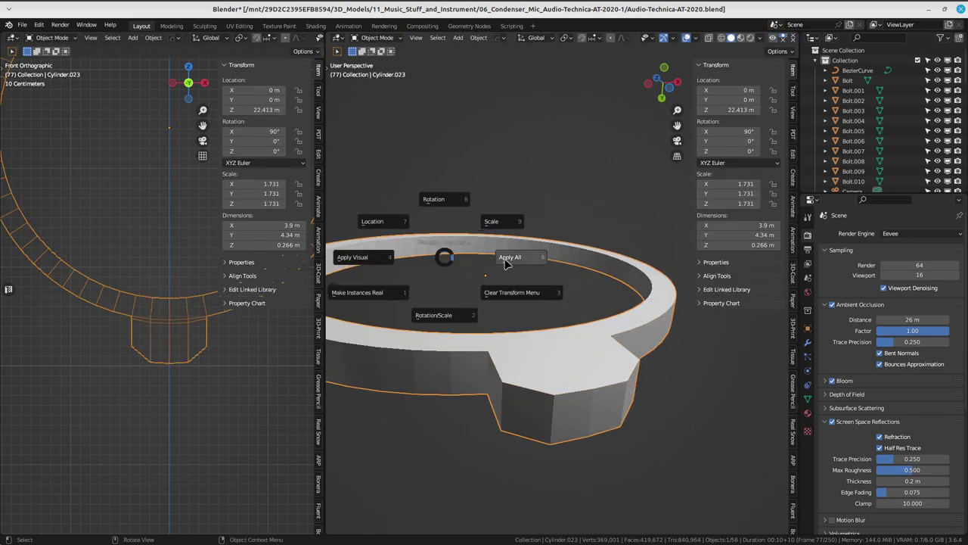
{"action": "left_click", "coordinate": [506, 258]}
{"action": "key", "text": "Tab"}
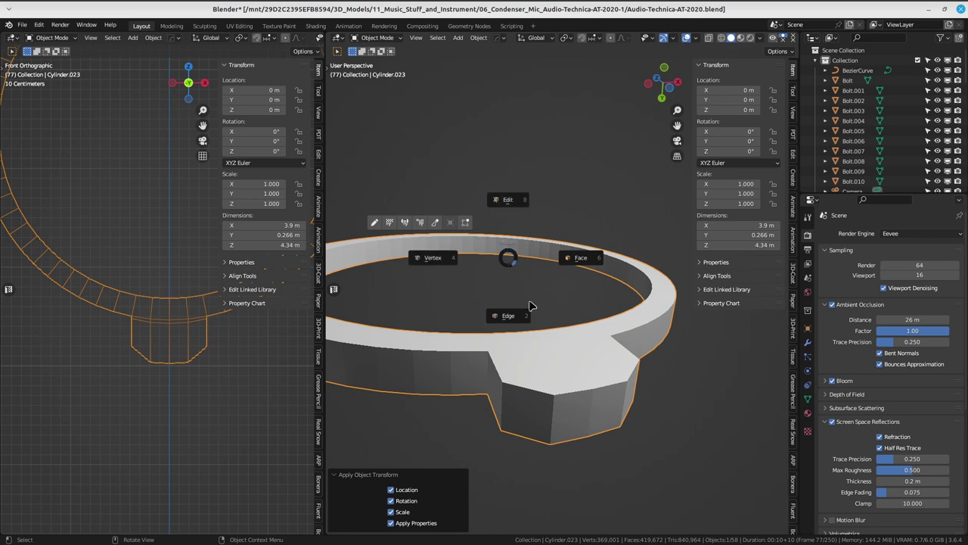
{"action": "left_click", "coordinate": [521, 314]}
{"action": "mouse_move", "coordinate": [529, 311]}
{"action": "middle_mouse_down"}
{"action": "mouse_move", "coordinate": [630, 351]}
{"action": "mouse_move", "coordinate": [598, 328]}
{"action": "mouse_move", "coordinate": [567, 378]}
{"action": "middle_mouse_up"}
{"action": "scroll", "coordinate": [630, 351], "scroll_direction": "up", "scroll_amount": 3}
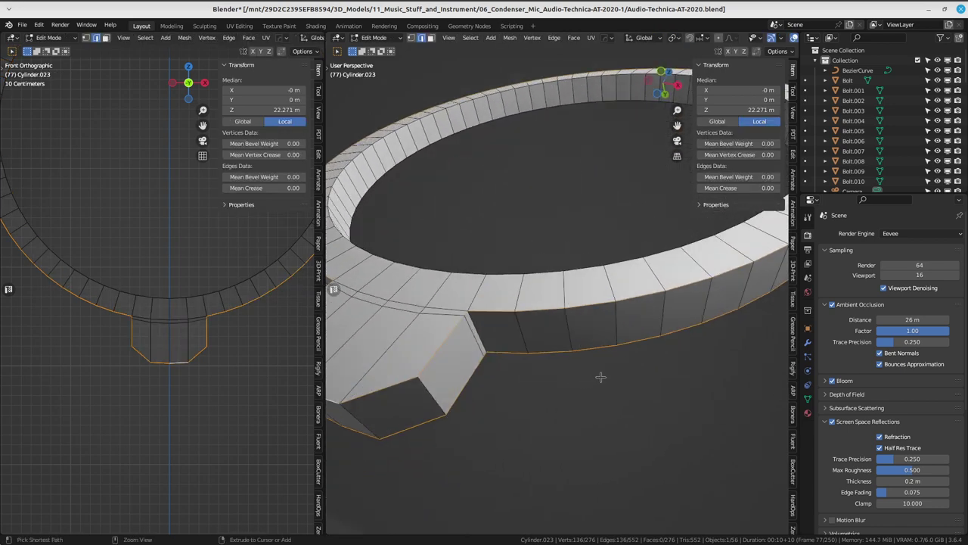
- Bevel the selected outline edges about 0.0811 m wide with 5 segments
{"action": "key", "text": "ctrl+b"}
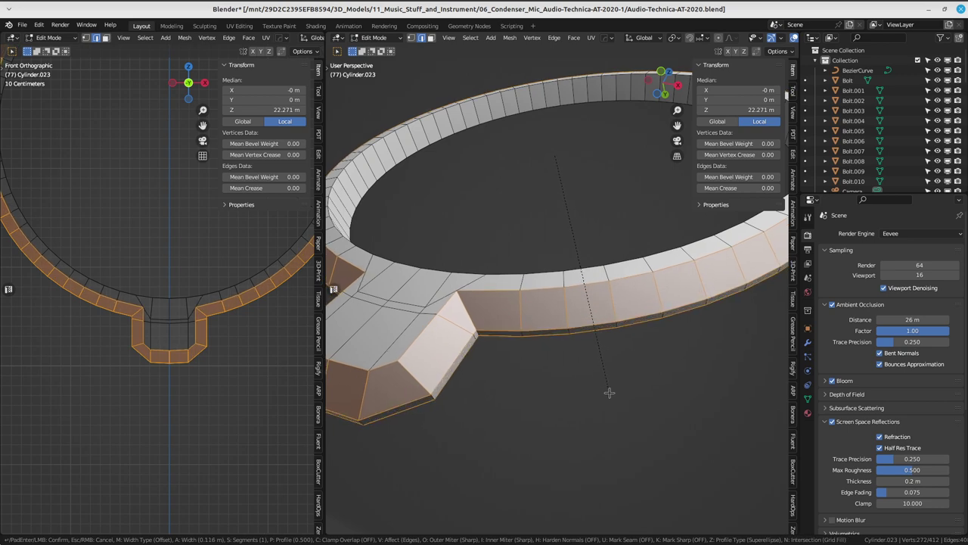
{"action": "scroll", "coordinate": [609, 393], "scroll_direction": "up", "scroll_amount": 1}
{"action": "scroll", "coordinate": [608, 392], "scroll_direction": "up", "scroll_amount": 1}
{"action": "scroll", "coordinate": [608, 391], "scroll_direction": "up", "scroll_amount": 1}
{"action": "scroll", "coordinate": [608, 391], "scroll_direction": "up", "scroll_amount": 1}
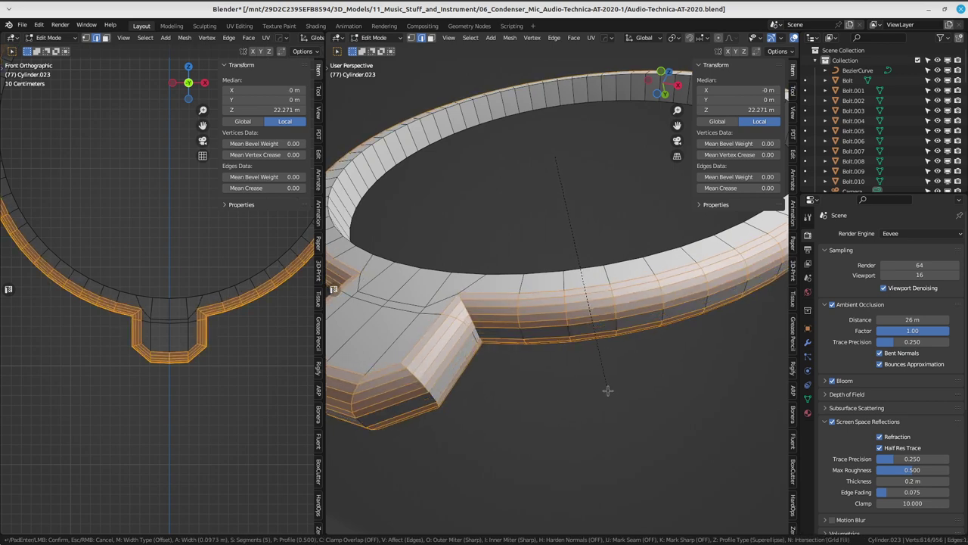
{"action": "scroll", "coordinate": [607, 390], "scroll_direction": "down", "scroll_amount": 4}
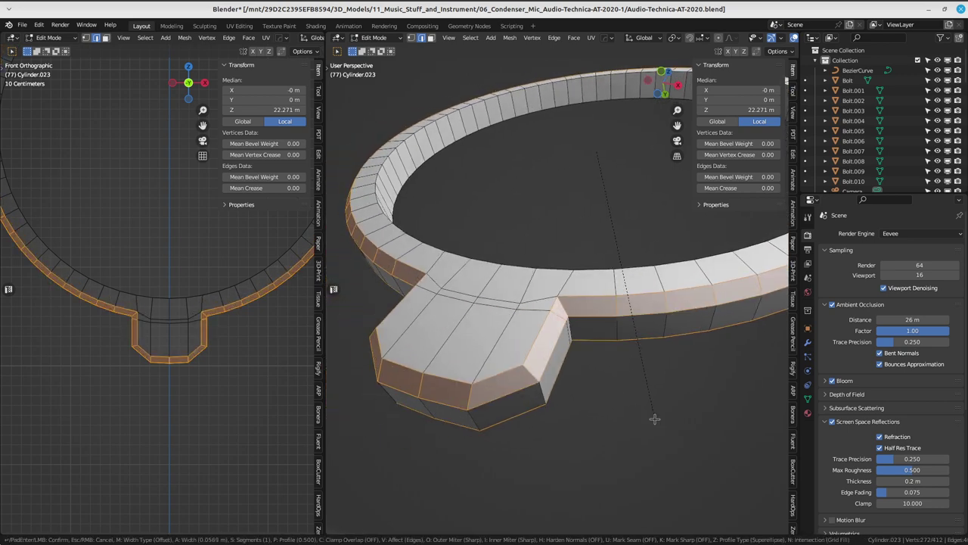
{"action": "scroll", "coordinate": [654, 418], "scroll_direction": "up", "scroll_amount": 1}
{"action": "scroll", "coordinate": [654, 419], "scroll_direction": "up", "scroll_amount": 1}
{"action": "scroll", "coordinate": [654, 420], "scroll_direction": "up", "scroll_amount": 1}
{"action": "scroll", "coordinate": [655, 421], "scroll_direction": "up", "scroll_amount": 1}
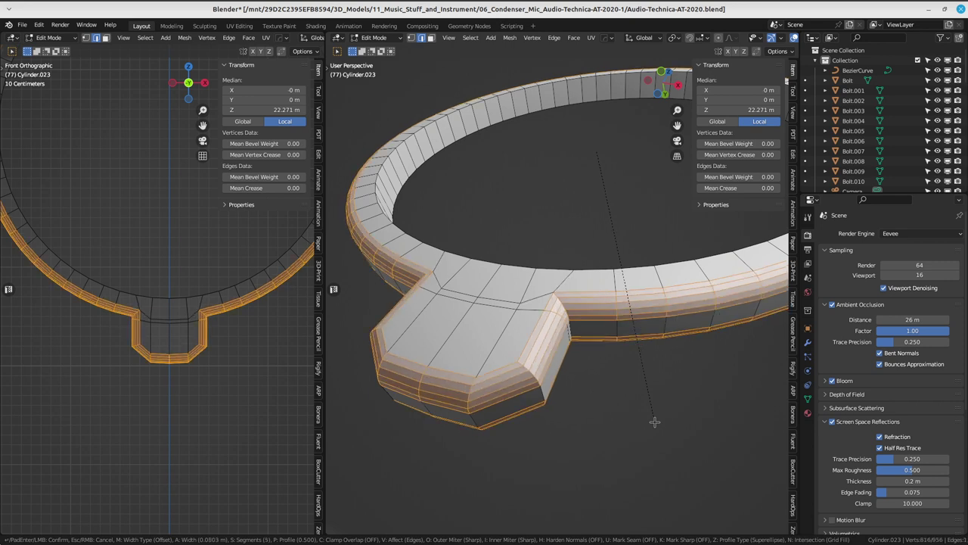
{"action": "scroll", "coordinate": [654, 421], "scroll_direction": "up", "scroll_amount": 1}
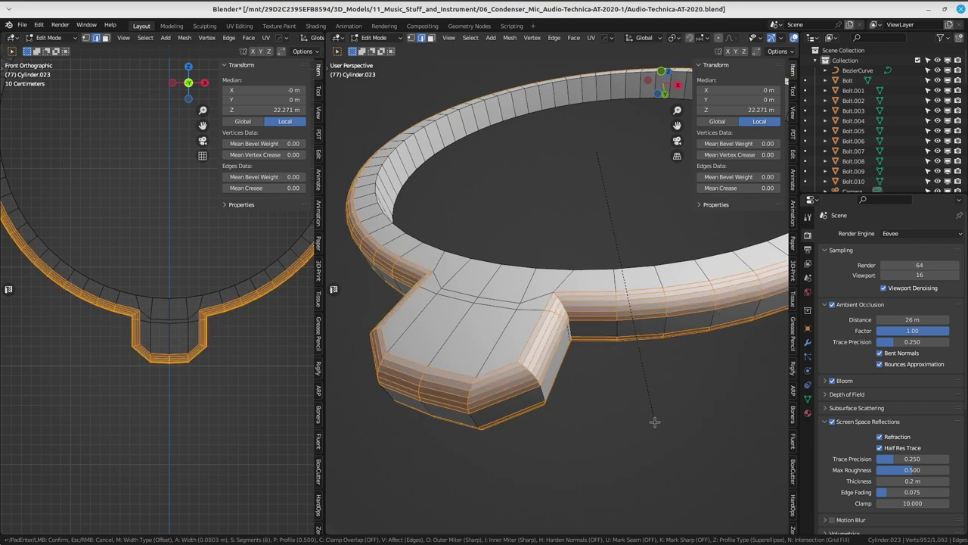
{"action": "scroll", "coordinate": [654, 422], "scroll_direction": "down", "scroll_amount": 1}
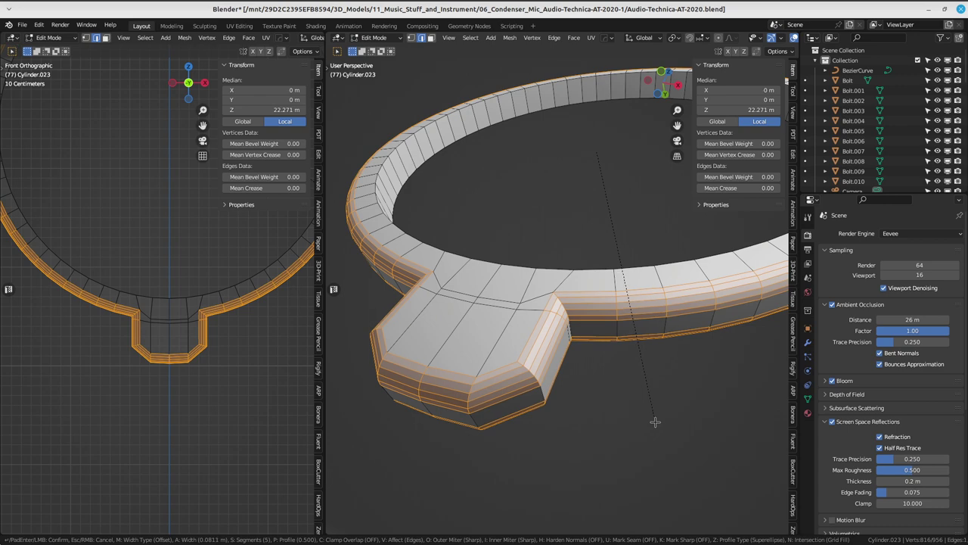
{"action": "left_click", "coordinate": [654, 422]}
{"action": "scroll", "coordinate": [654, 422], "scroll_direction": "down", "scroll_amount": 3}
{"action": "mouse_move", "coordinate": [655, 422]}
{"action": "middle_mouse_down"}
{"action": "mouse_move", "coordinate": [637, 306]}
{"action": "mouse_move", "coordinate": [575, 325]}
{"action": "middle_mouse_up"}
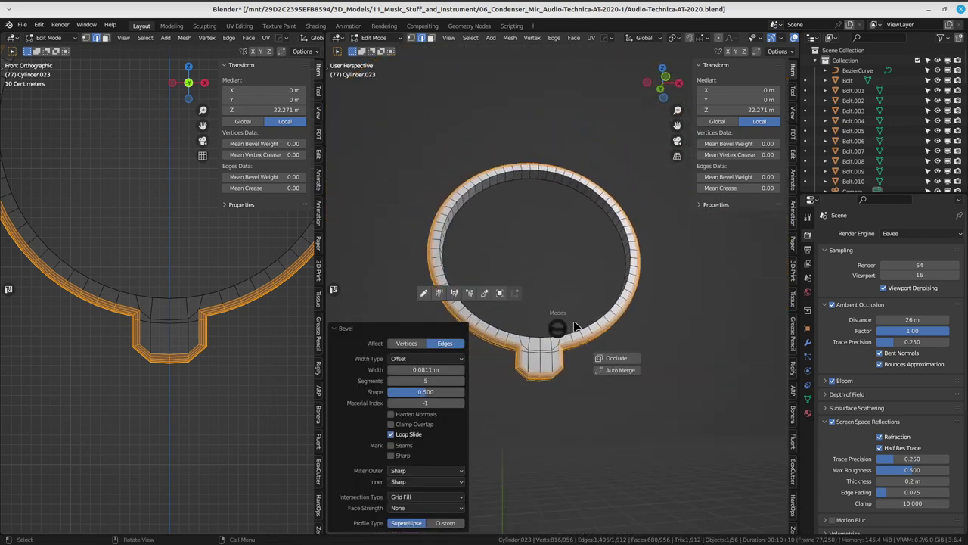
{"action": "mouse_move", "coordinate": [575, 325]}
{"action": "middle_mouse_down"}
{"action": "mouse_move", "coordinate": [542, 369]}
{"action": "mouse_move", "coordinate": [537, 287]}
{"action": "middle_mouse_up"}
- In Object Mode, apply Shade Smooth to the ring
{"action": "key", "text": "Tab"}
{"action": "right_click", "coordinate": [562, 321]}
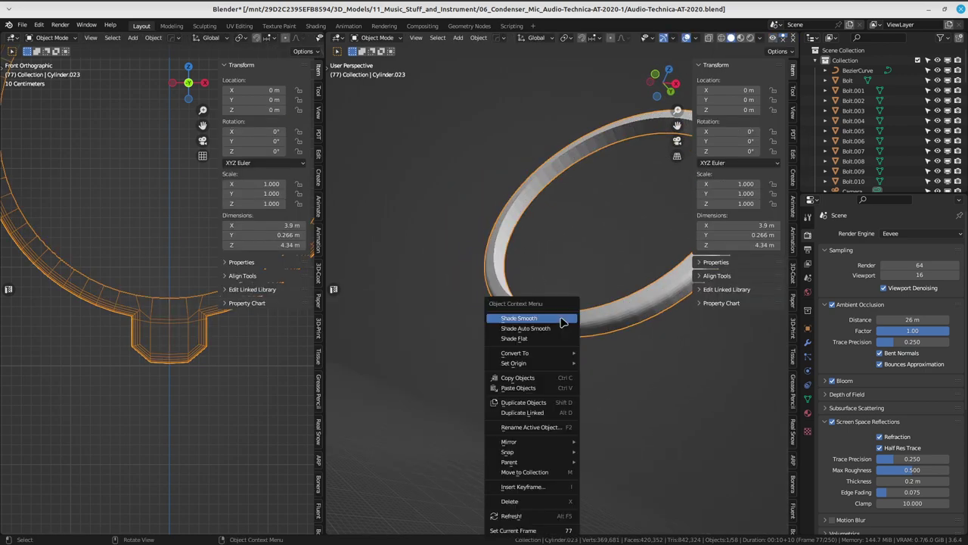
{"action": "left_click", "coordinate": [552, 338]}
{"action": "right_click", "coordinate": [552, 314]}
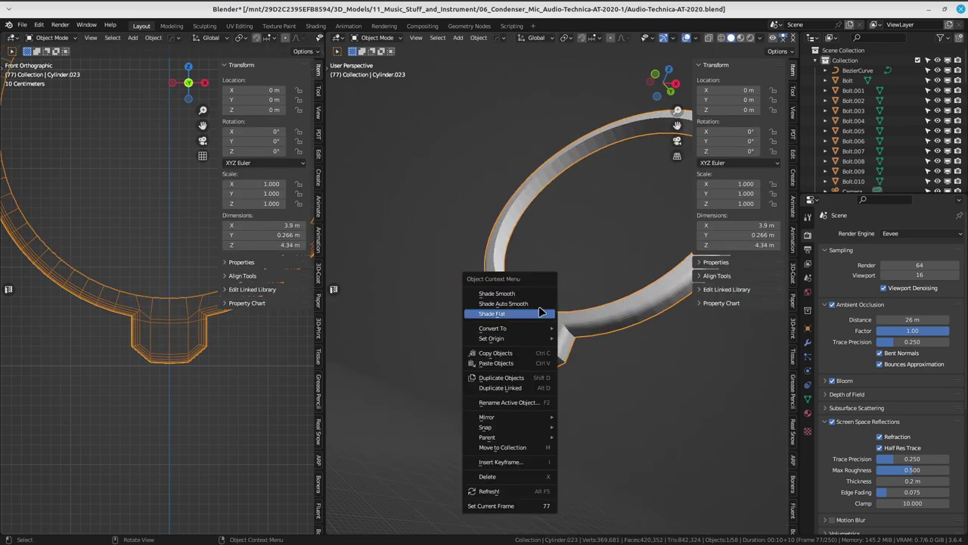
{"action": "left_click", "coordinate": [509, 289]}
{"action": "mouse_move", "coordinate": [509, 289]}
{"action": "middle_mouse_down"}
{"action": "mouse_move", "coordinate": [599, 269]}
{"action": "mouse_move", "coordinate": [529, 371]}
{"action": "mouse_move", "coordinate": [570, 350]}
{"action": "middle_mouse_up"}
- In Edit Mode, select the ring's inner rim edge loop in edge select
{"action": "key", "text": "Tab"}
{"action": "left_click", "coordinate": [509, 335]}
{"action": "scroll", "coordinate": [529, 348], "scroll_direction": "up", "scroll_amount": 4}
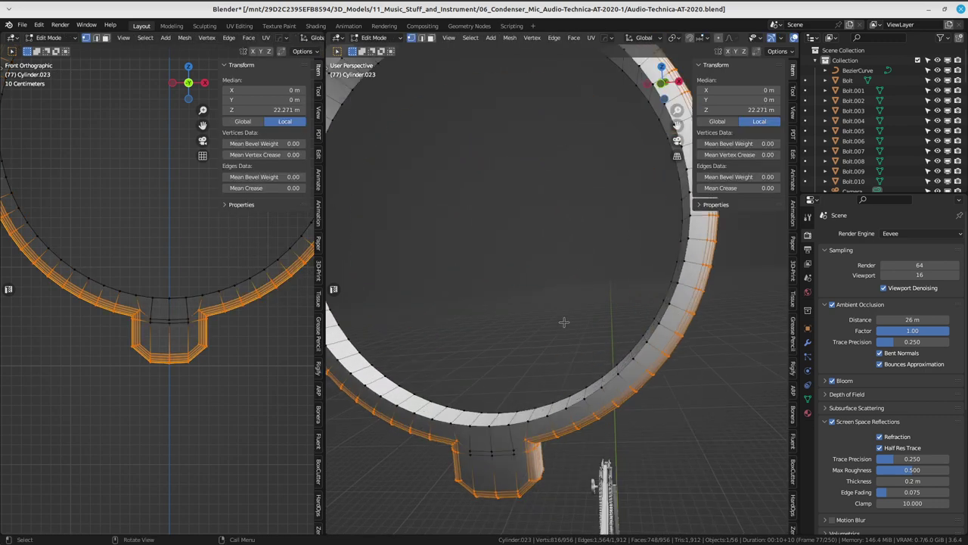
{"action": "scroll", "coordinate": [567, 348], "scroll_direction": "up", "scroll_amount": 2}
{"action": "scroll", "coordinate": [605, 351], "scroll_direction": "up", "scroll_amount": 2}
{"action": "left_click", "coordinate": [611, 354], "text": "alt"}
{"action": "left_click", "coordinate": [612, 344], "text": "alt"}
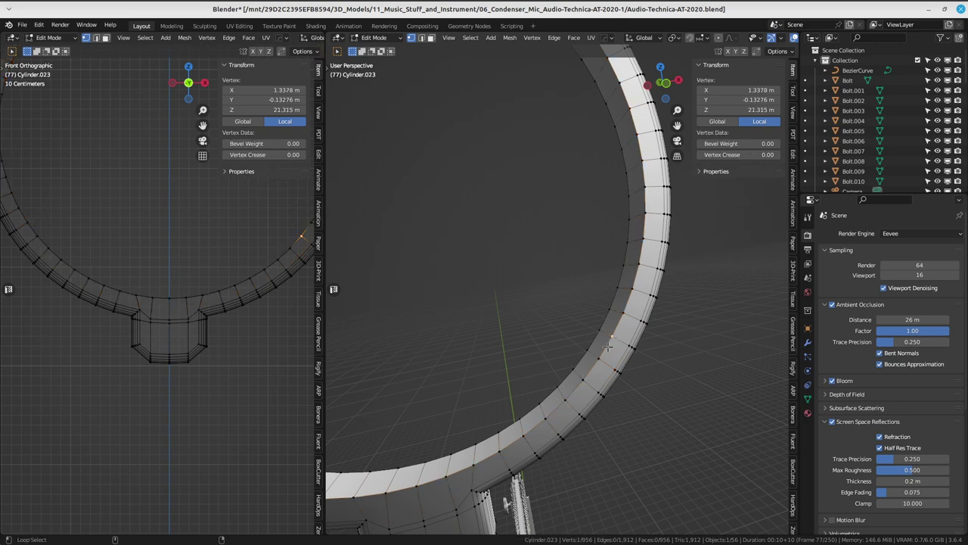
{"action": "left_click", "coordinate": [421, 38]}
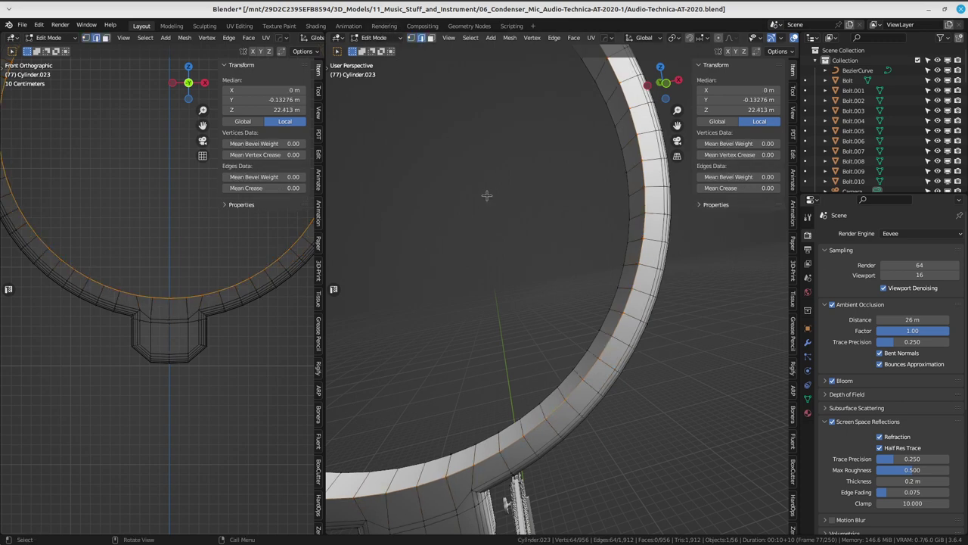
{"action": "left_click", "coordinate": [588, 343], "text": "alt"}
{"action": "scroll", "coordinate": [589, 342], "scroll_direction": "down", "scroll_amount": 3}
{"action": "scroll", "coordinate": [605, 363], "scroll_direction": "up", "scroll_amount": 3}
- Bevel the inner rim loop about 0.0142 m with 3 segments, then return to Object Mode
{"action": "key", "text": "ctrl+b"}
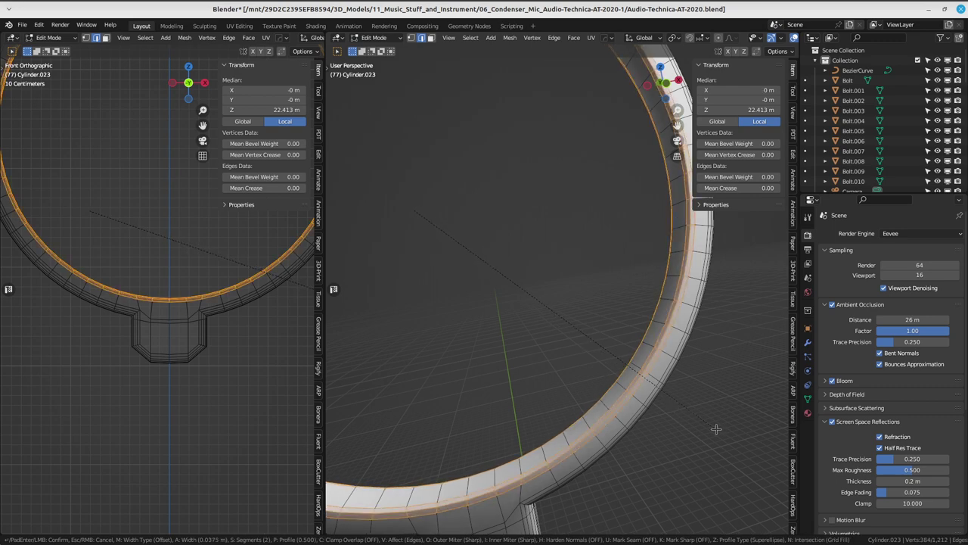
{"action": "scroll", "coordinate": [700, 420], "scroll_direction": "up", "scroll_amount": 1}
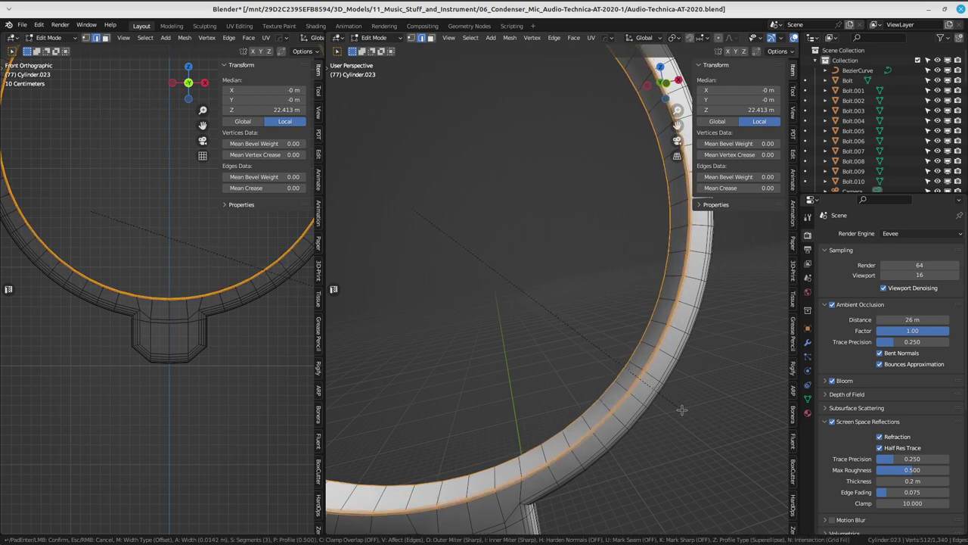
{"action": "left_click", "coordinate": [681, 409]}
{"action": "scroll", "coordinate": [680, 409], "scroll_direction": "down", "scroll_amount": 2}
{"action": "key", "text": "Tab"}
{"action": "left_click", "coordinate": [564, 346]}
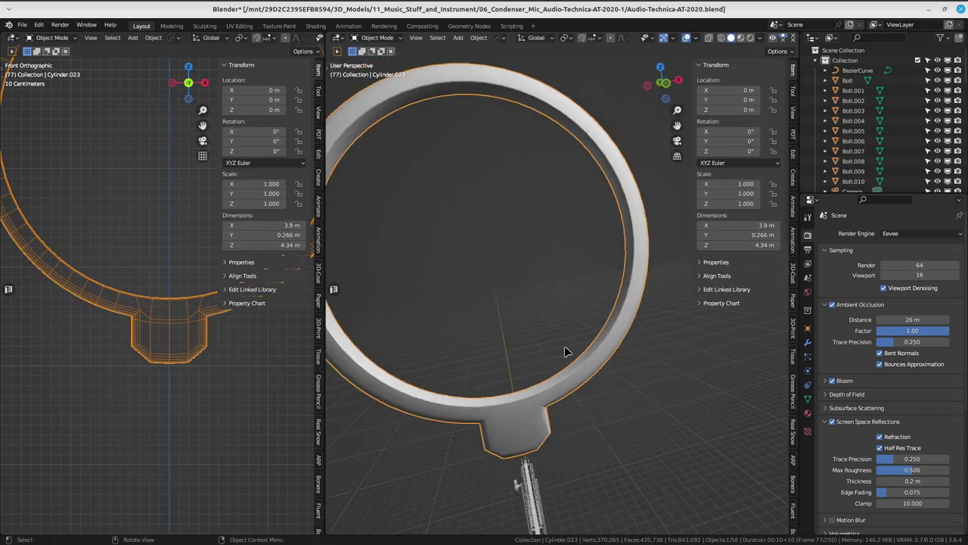
{"action": "scroll", "coordinate": [660, 378], "scroll_direction": "down", "scroll_amount": 3}
{"action": "mouse_move", "coordinate": [660, 378]}
{"action": "middle_mouse_down"}
{"action": "mouse_move", "coordinate": [466, 208]}
{"action": "mouse_move", "coordinate": [519, 368]}
{"action": "mouse_move", "coordinate": [519, 316]}
{"action": "middle_mouse_up"}
- Enter Edit Mode in edge select and select two vertical edge loops on the mounting tab
{"action": "key", "text": "Tab"}
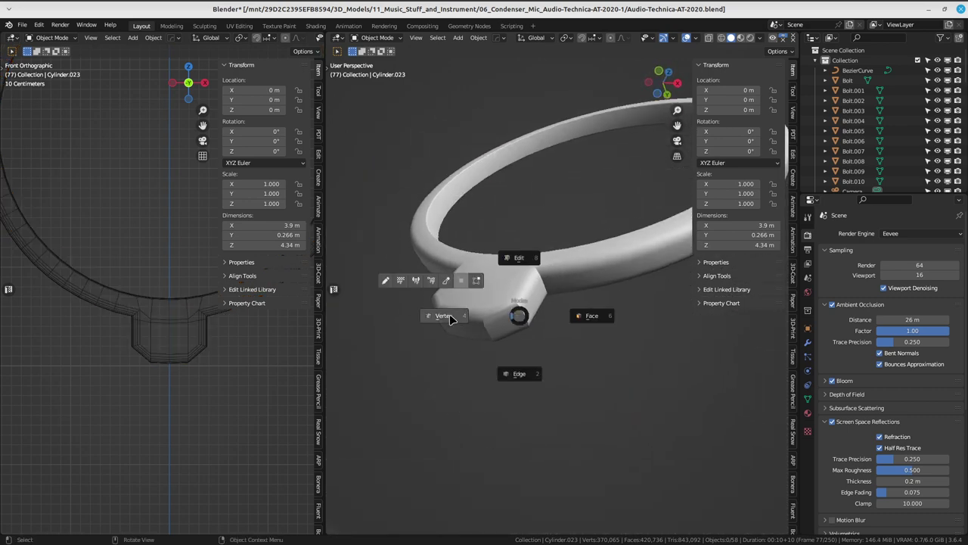
{"action": "left_click", "coordinate": [450, 318]}
{"action": "key", "text": "Tab"}
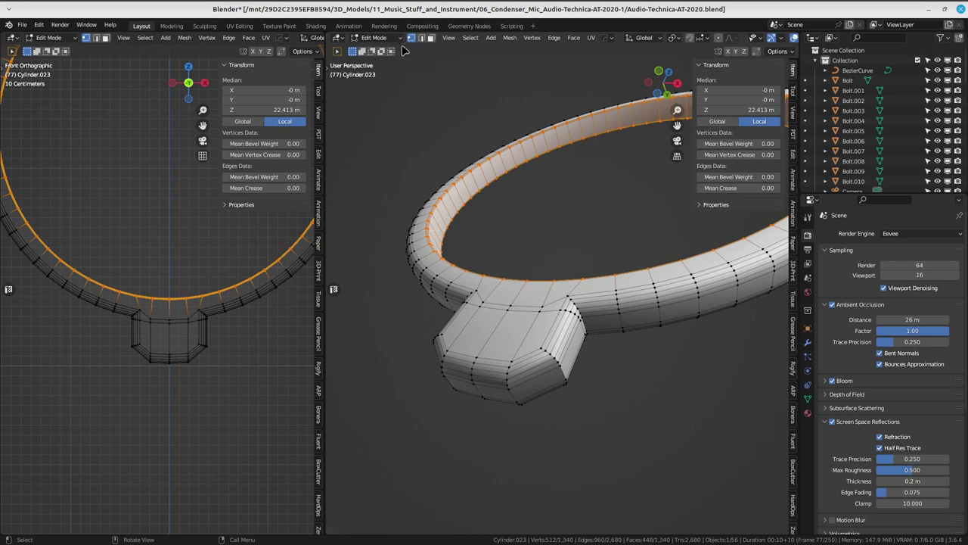
{"action": "left_click", "coordinate": [421, 38]}
{"action": "middle_click_drag", "start_coordinate": [484, 182], "coordinate": [520, 214]}
{"action": "left_click", "coordinate": [588, 221]}
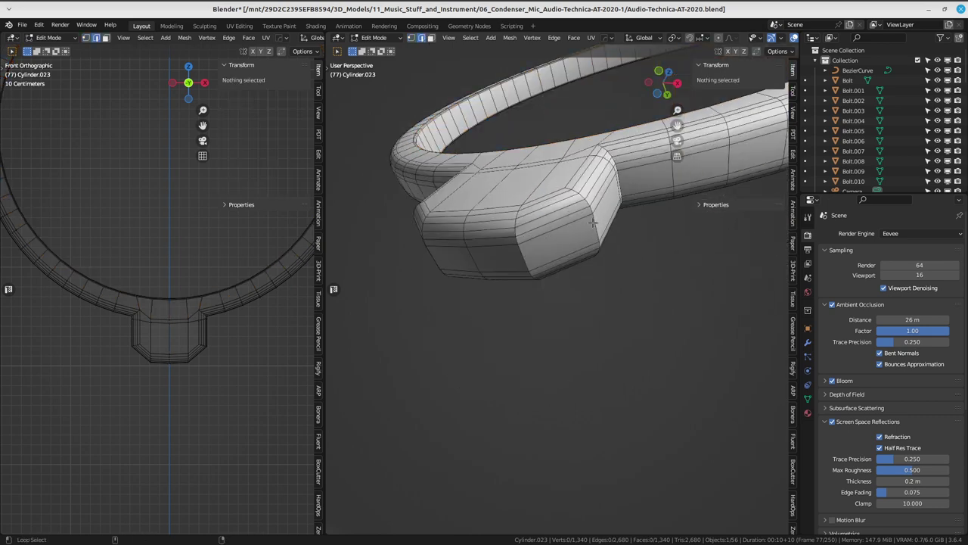
{"action": "mouse_move", "coordinate": [588, 220]}
{"action": "middle_mouse_down"}
{"action": "mouse_move", "coordinate": [592, 259]}
{"action": "mouse_move", "coordinate": [538, 327]}
{"action": "mouse_move", "coordinate": [571, 316]}
{"action": "mouse_move", "coordinate": [609, 325]}
{"action": "middle_mouse_up"}
{"action": "left_click", "coordinate": [564, 280], "text": "alt"}
{"action": "left_click", "coordinate": [513, 325], "text": "alt+shift"}
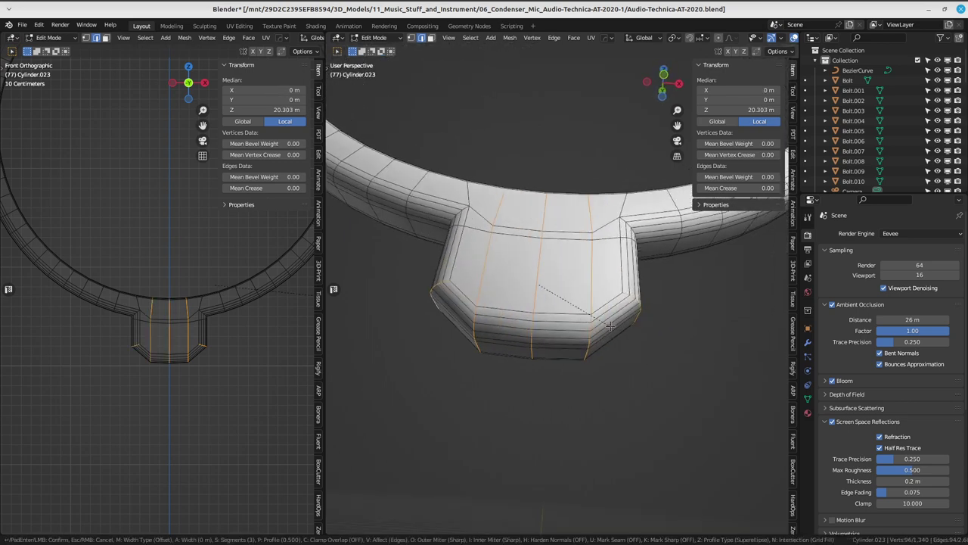
- Bevel the tab loops with 3 segments and outer miter Patch, keeping shape 0.500
{"action": "key", "text": "ctrl+b"}
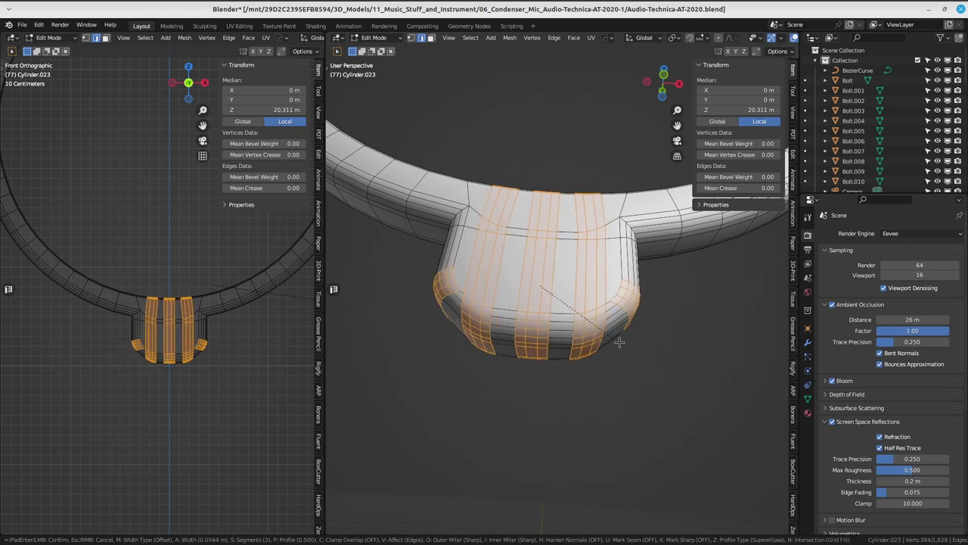
{"action": "left_click", "coordinate": [620, 342]}
{"action": "mouse_move", "coordinate": [619, 342]}
{"action": "middle_mouse_down"}
{"action": "mouse_move", "coordinate": [583, 258]}
{"action": "mouse_move", "coordinate": [533, 316]}
{"action": "middle_mouse_up"}
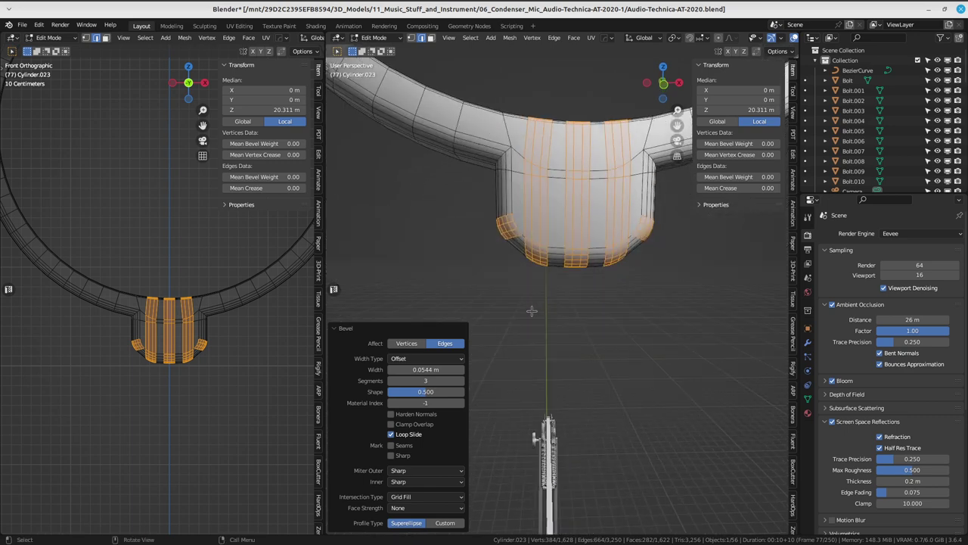
{"action": "key", "text": "BackSpace"}
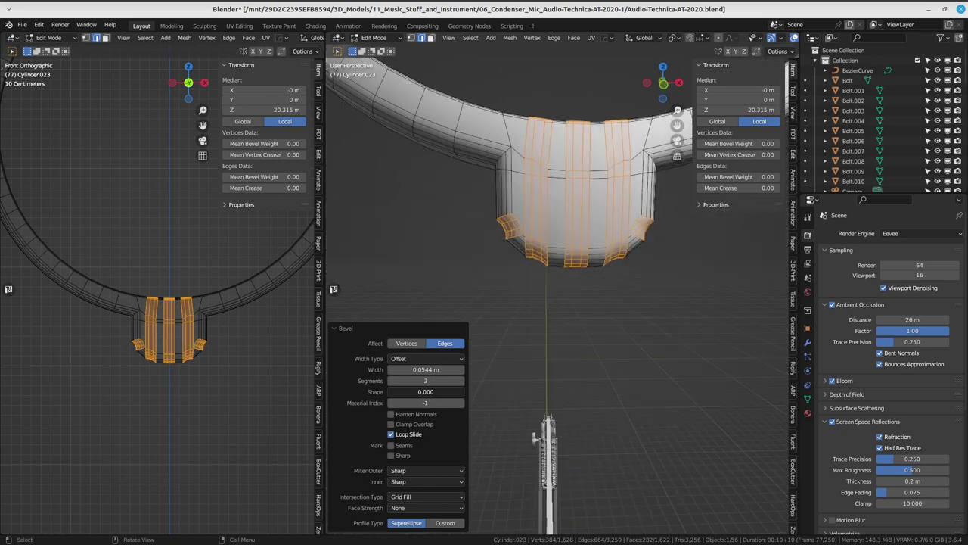
{"action": "key", "text": "BackSpace"}
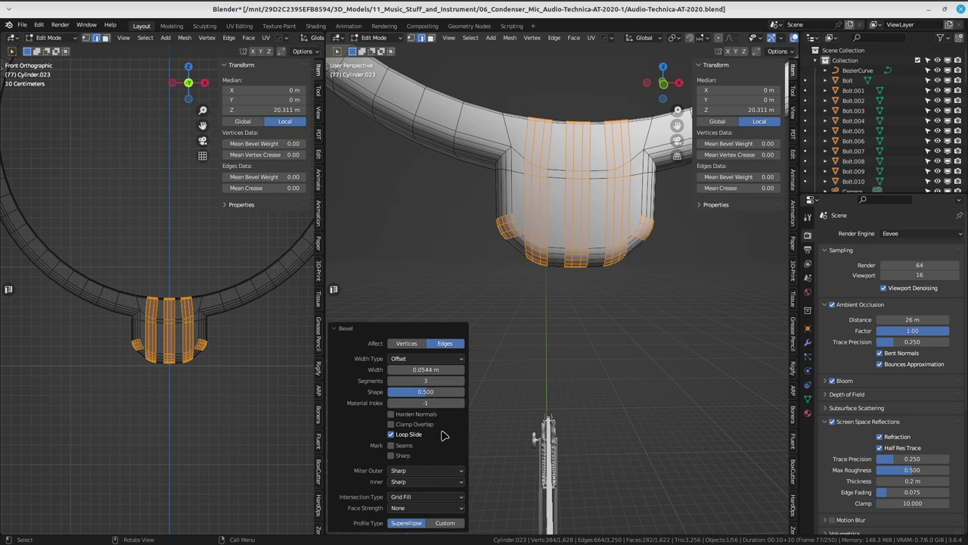
{"action": "left_click", "coordinate": [429, 470]}
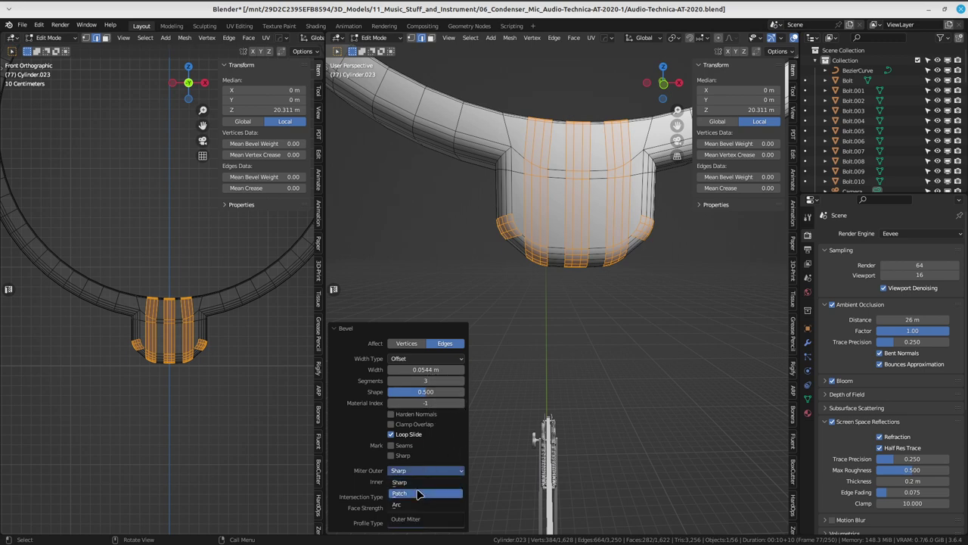
{"action": "left_click", "coordinate": [419, 493]}
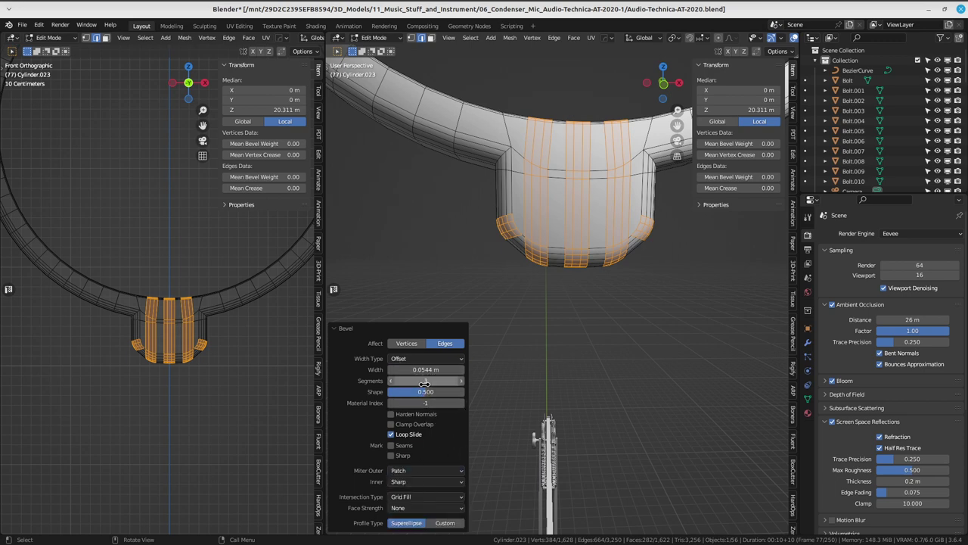
{"action": "left_click_drag", "start_coordinate": [425, 383], "coordinate": [420, 381]}
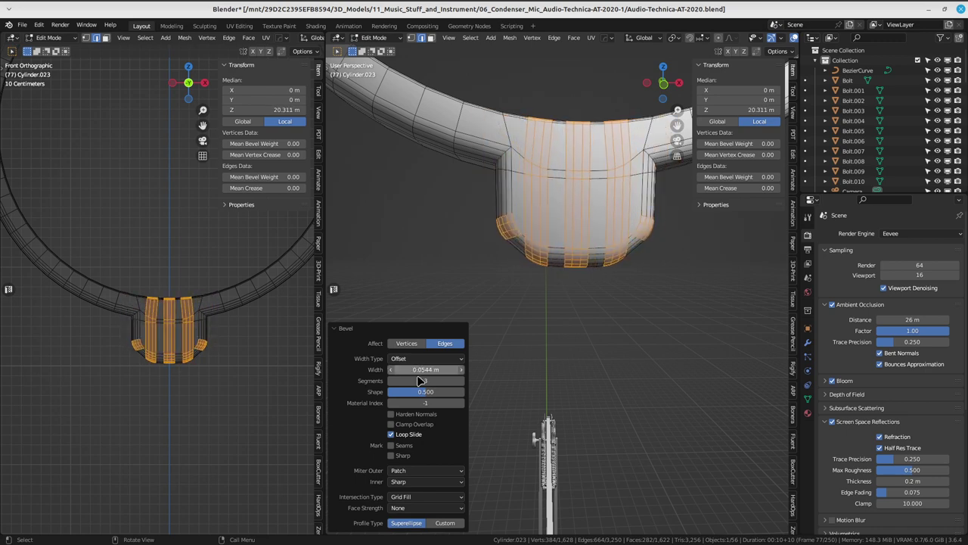
- Try inner miter Arc, then settle on inner Sharp and outer Arc while fine-tuning the width
{"action": "left_click", "coordinate": [425, 482]}
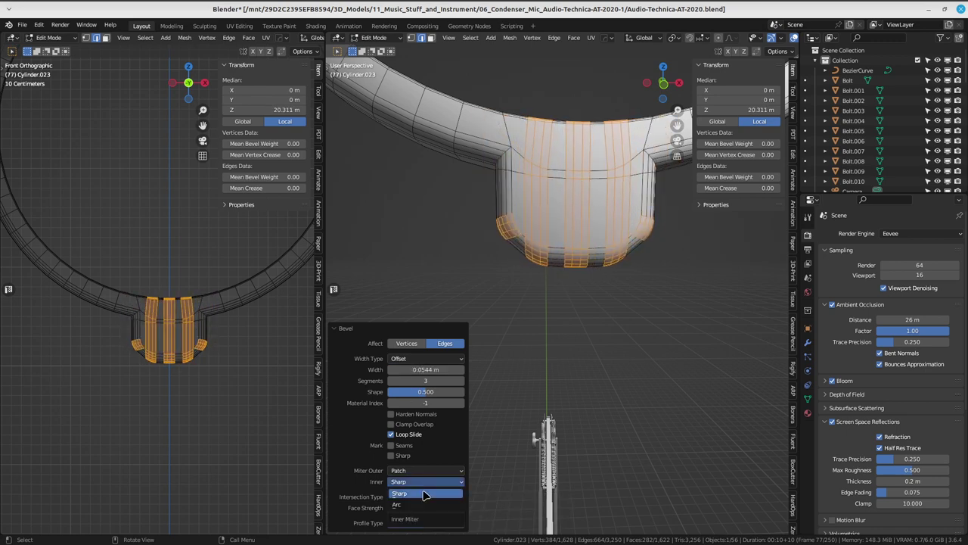
{"action": "left_click", "coordinate": [421, 504]}
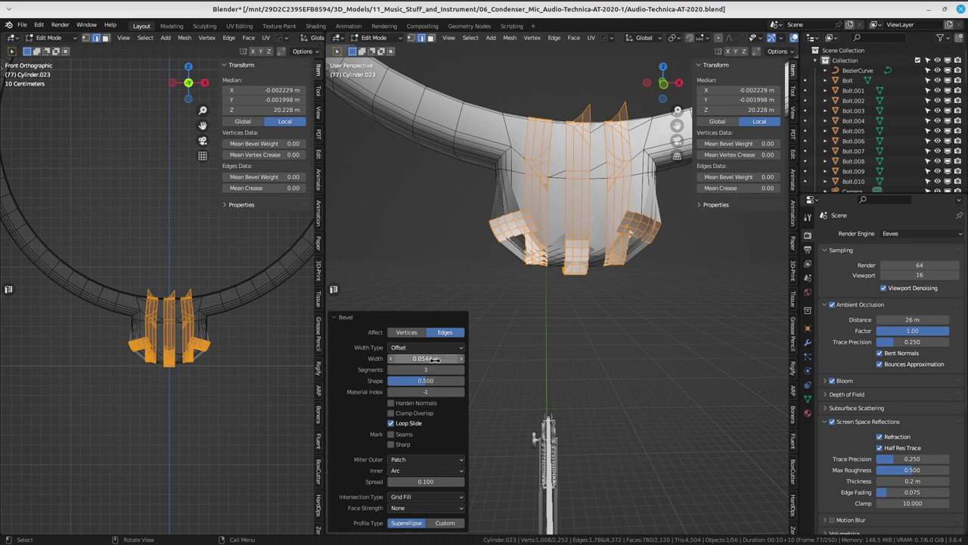
{"action": "left_click_drag", "start_coordinate": [435, 360], "coordinate": [437, 358]}
{"action": "left_click", "coordinate": [436, 472]}
{"action": "left_click", "coordinate": [432, 483]}
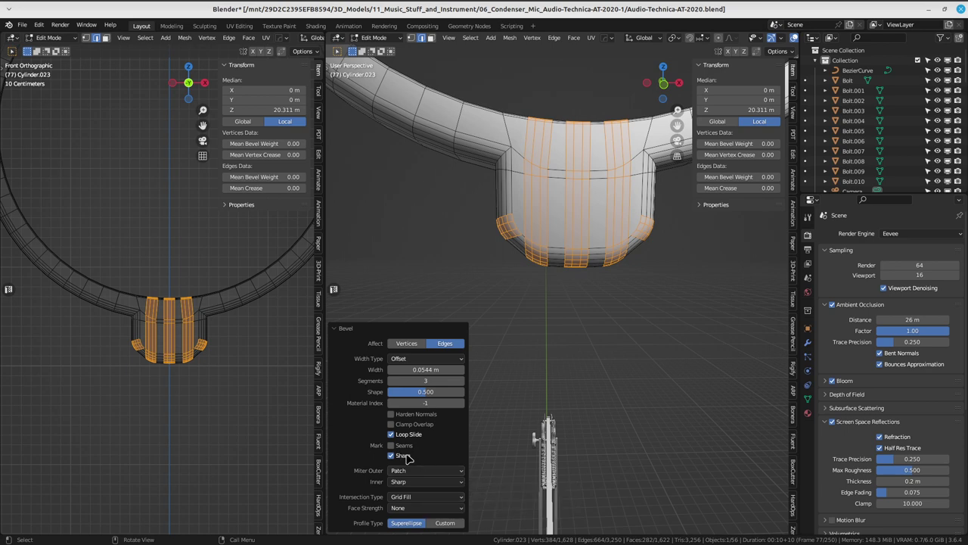
{"action": "mouse_move", "coordinate": [424, 369]}
{"action": "left_mouse_down"}
{"action": "mouse_move", "coordinate": [454, 369]}
{"action": "mouse_move", "coordinate": [425, 369]}
{"action": "left_mouse_up"}
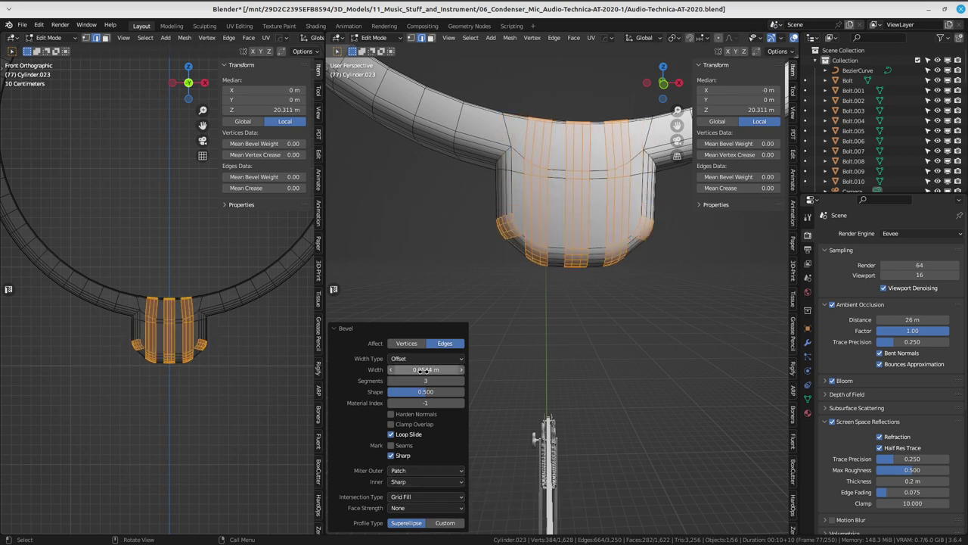
{"action": "left_click", "coordinate": [420, 471]}
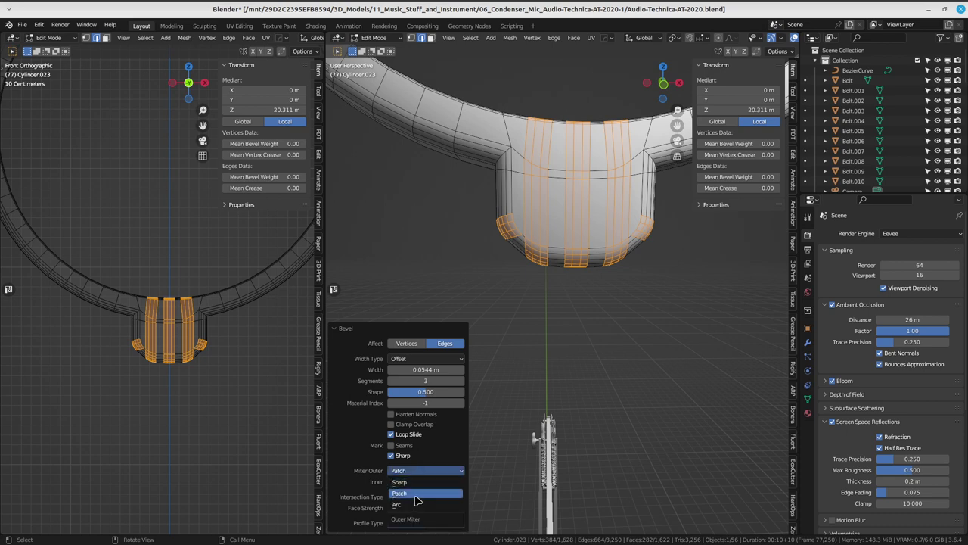
{"action": "left_click", "coordinate": [421, 485]}
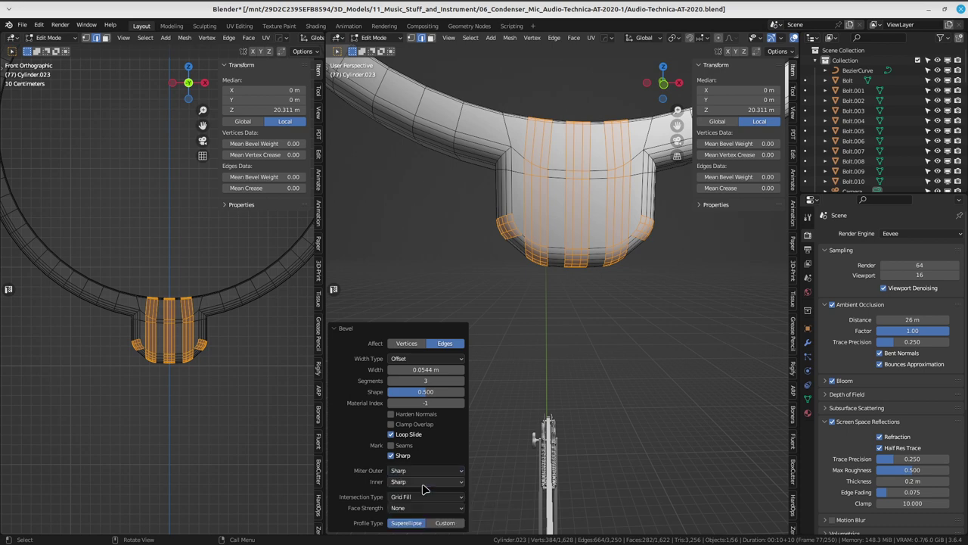
{"action": "left_click", "coordinate": [420, 471]}
{"action": "left_click", "coordinate": [410, 505]}
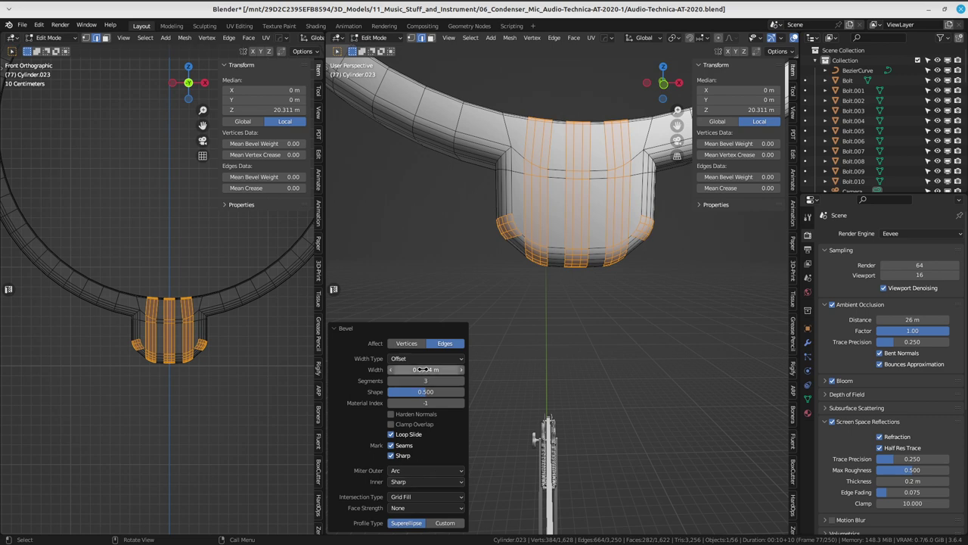
{"action": "left_click_drag", "start_coordinate": [422, 368], "coordinate": [427, 369]}
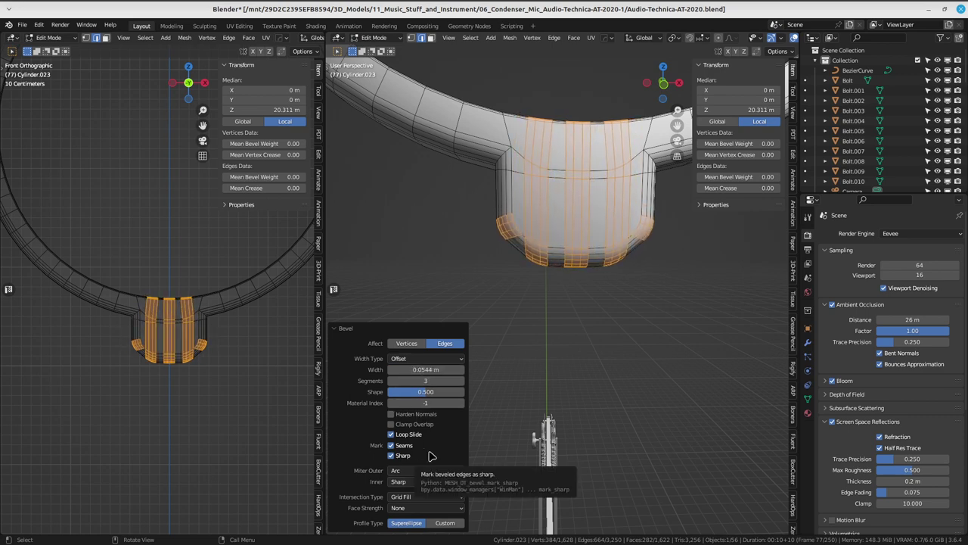
- Test Harden Normals on and off, then try Cutoff intersections with a wider width
{"action": "left_click", "coordinate": [429, 416]}
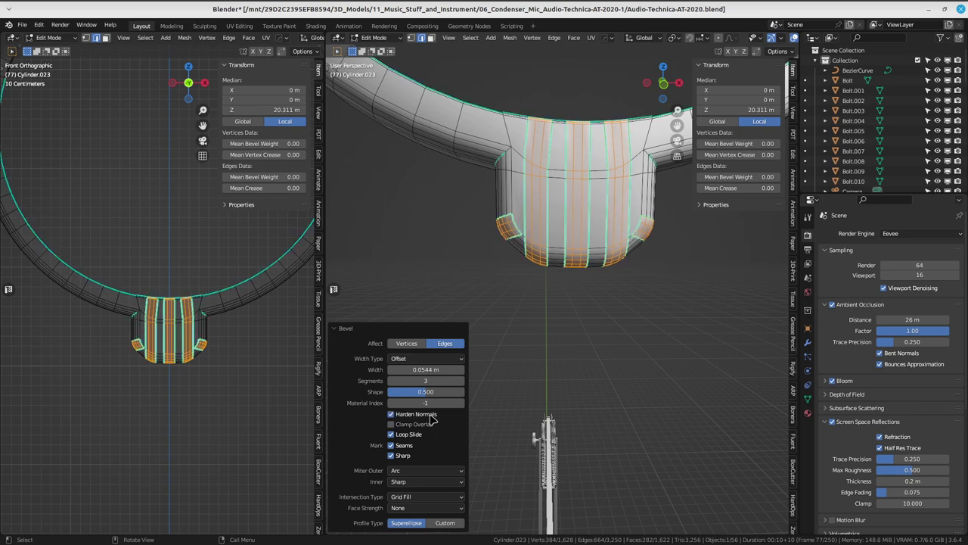
{"action": "left_click", "coordinate": [429, 416]}
{"action": "left_click", "coordinate": [429, 416]}
{"action": "left_click", "coordinate": [429, 418]}
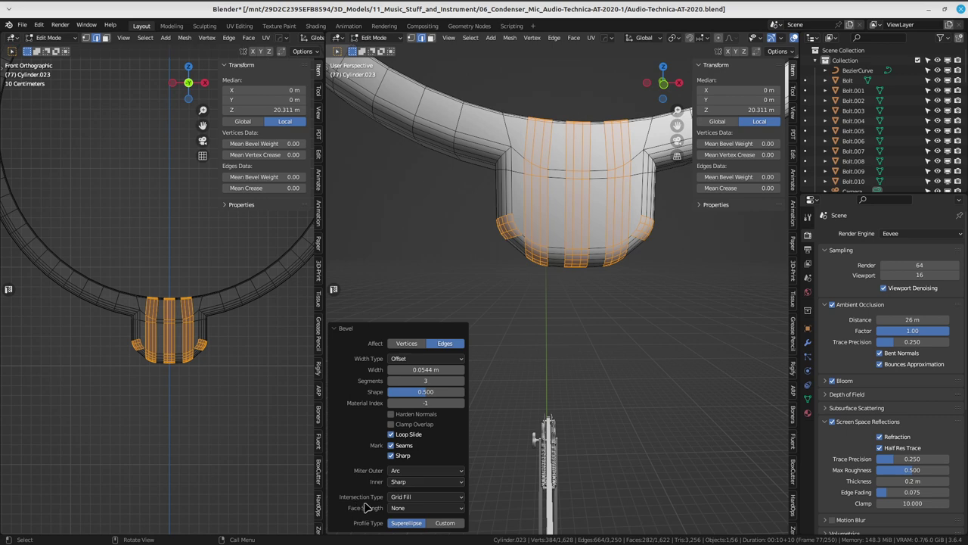
{"action": "left_click", "coordinate": [424, 499]}
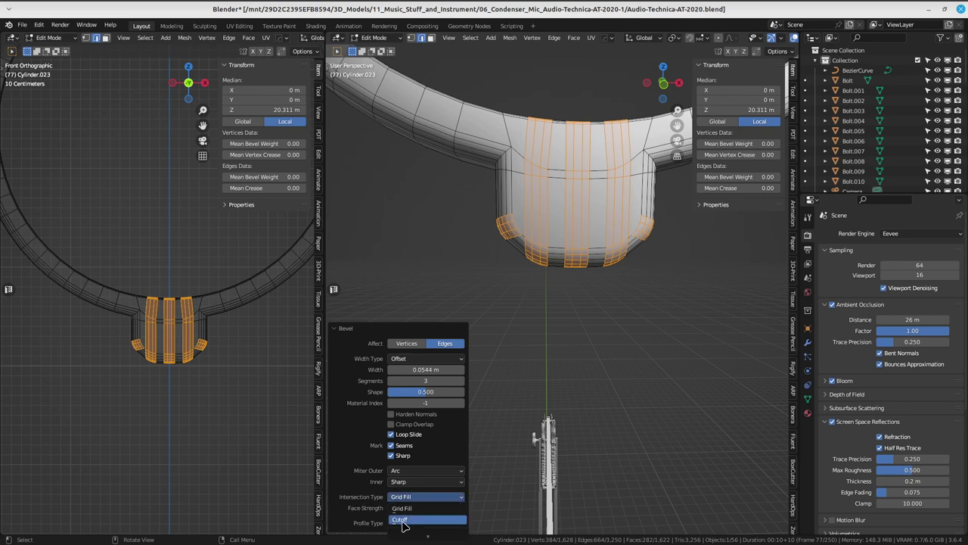
{"action": "left_click", "coordinate": [431, 522]}
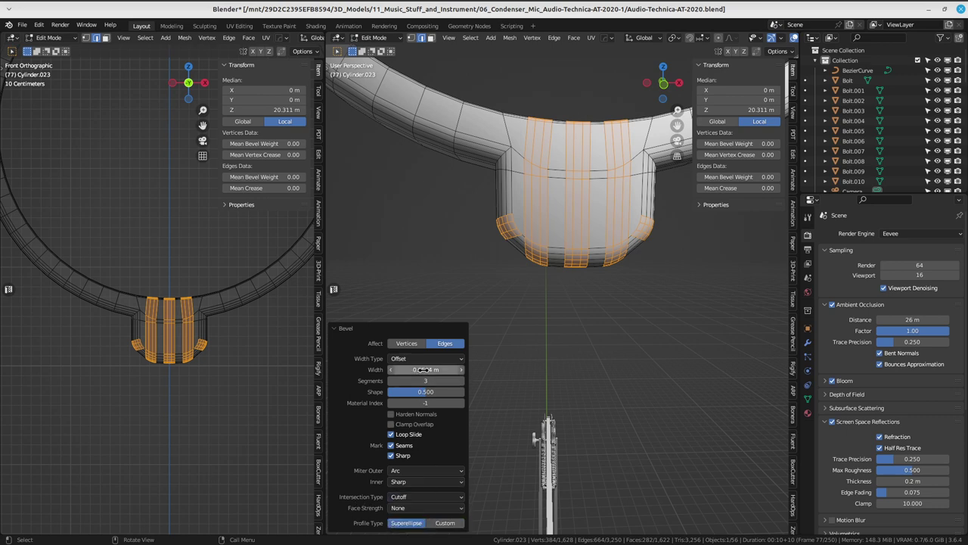
{"action": "mouse_move", "coordinate": [424, 369]}
{"action": "left_mouse_down"}
{"action": "mouse_move", "coordinate": [454, 370]}
{"action": "mouse_move", "coordinate": [427, 369]}
{"action": "left_mouse_up"}
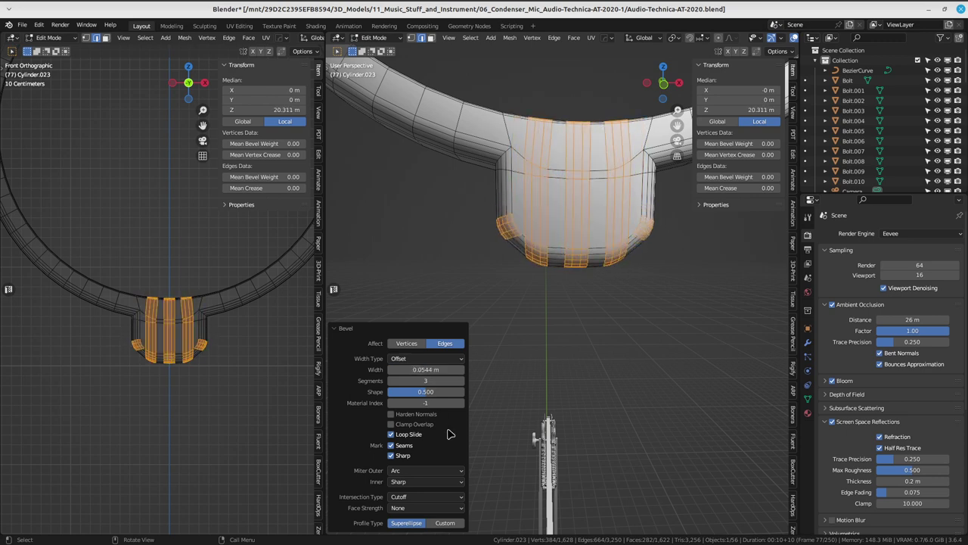
- Switch intersections back to Grid Fill and the profile from Custom to Superellipse at 0.0544 m
{"action": "left_click", "coordinate": [424, 508]}
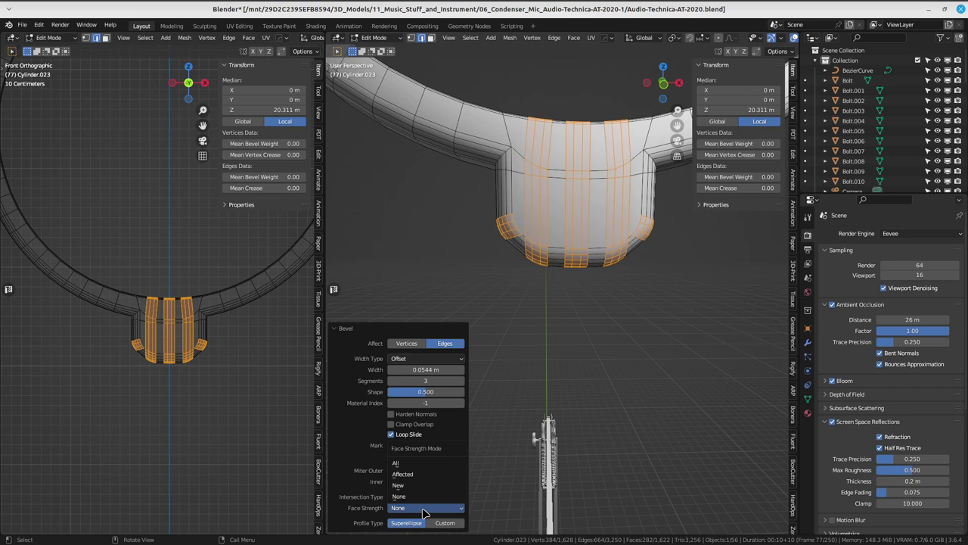
{"action": "left_click", "coordinate": [424, 513]}
{"action": "left_click", "coordinate": [417, 496]}
{"action": "left_click", "coordinate": [433, 510]}
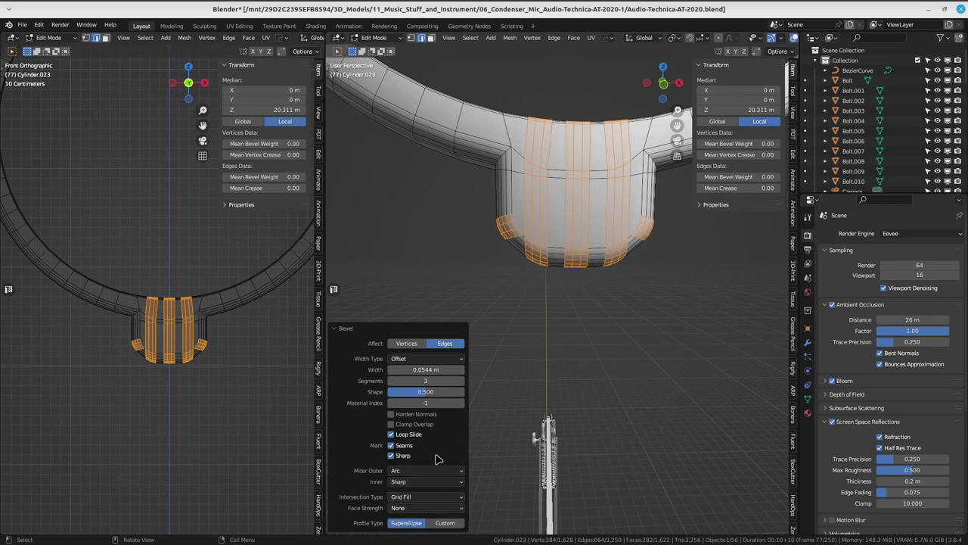
{"action": "left_click", "coordinate": [447, 523]}
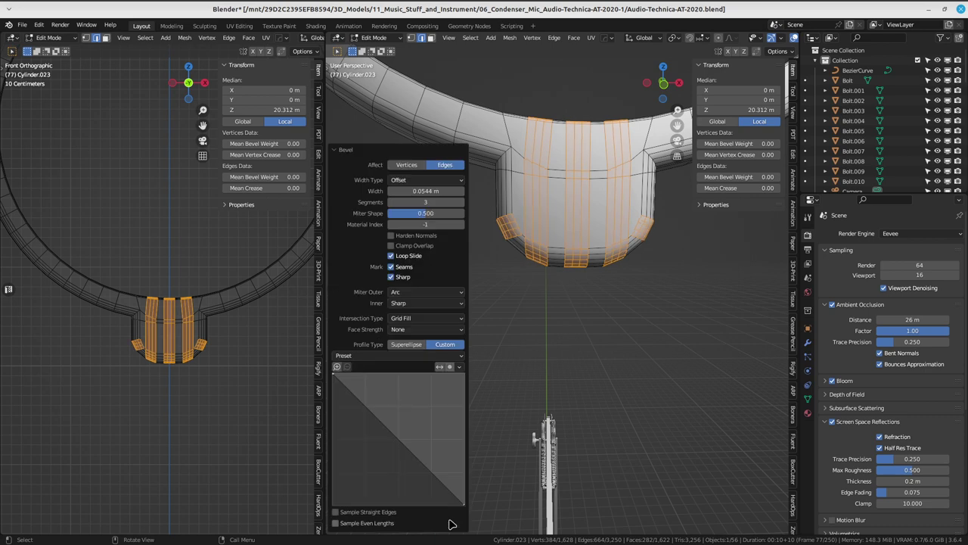
{"action": "left_click", "coordinate": [406, 347]}
{"action": "mouse_move", "coordinate": [493, 296]}
{"action": "middle_mouse_down"}
{"action": "mouse_move", "coordinate": [533, 263]}
{"action": "mouse_move", "coordinate": [486, 336]}
{"action": "mouse_move", "coordinate": [530, 391]}
{"action": "mouse_move", "coordinate": [522, 363]}
{"action": "mouse_move", "coordinate": [569, 337]}
{"action": "mouse_move", "coordinate": [583, 268]}
{"action": "middle_mouse_up"}
{"action": "key", "text": "Tab"}
- Leave and re-enter Edit Mode, zooming in on the mounting tab
{"action": "key", "text": "Tab"}
{"action": "mouse_move", "coordinate": [528, 237]}
{"action": "middle_mouse_down"}
{"action": "mouse_move", "coordinate": [597, 271]}
{"action": "mouse_move", "coordinate": [612, 190]}
{"action": "mouse_move", "coordinate": [469, 264]}
{"action": "mouse_move", "coordinate": [609, 302]}
{"action": "mouse_move", "coordinate": [472, 295]}
{"action": "mouse_move", "coordinate": [681, 296]}
{"action": "mouse_move", "coordinate": [352, 290]}
{"action": "mouse_move", "coordinate": [595, 378]}
{"action": "mouse_move", "coordinate": [607, 249]}
{"action": "mouse_move", "coordinate": [484, 273]}
{"action": "mouse_move", "coordinate": [474, 265]}
{"action": "mouse_move", "coordinate": [589, 355]}
{"action": "mouse_move", "coordinate": [563, 239]}
{"action": "mouse_move", "coordinate": [503, 300]}
{"action": "middle_mouse_up"}
{"action": "key", "text": "Tab"}
{"action": "left_click", "coordinate": [508, 302]}
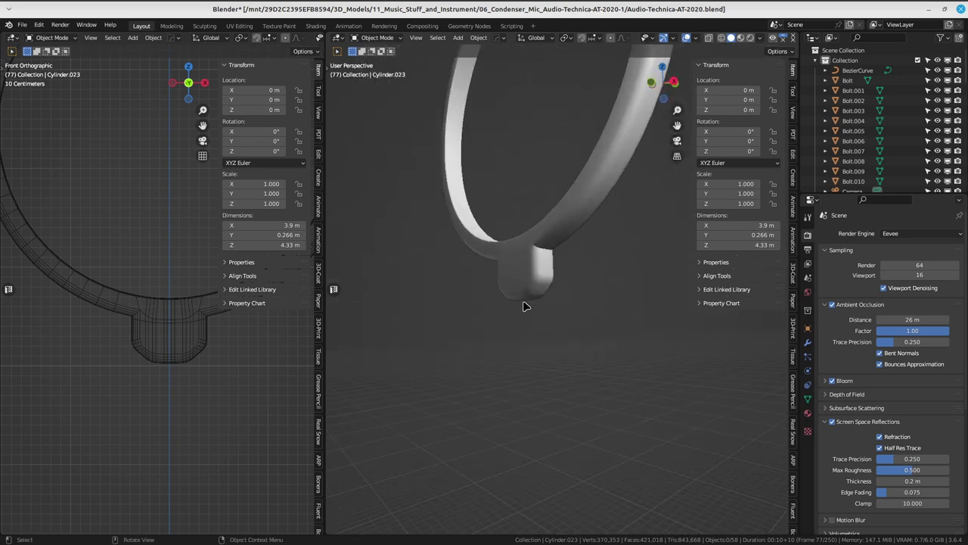
{"action": "key", "text": "Tab"}
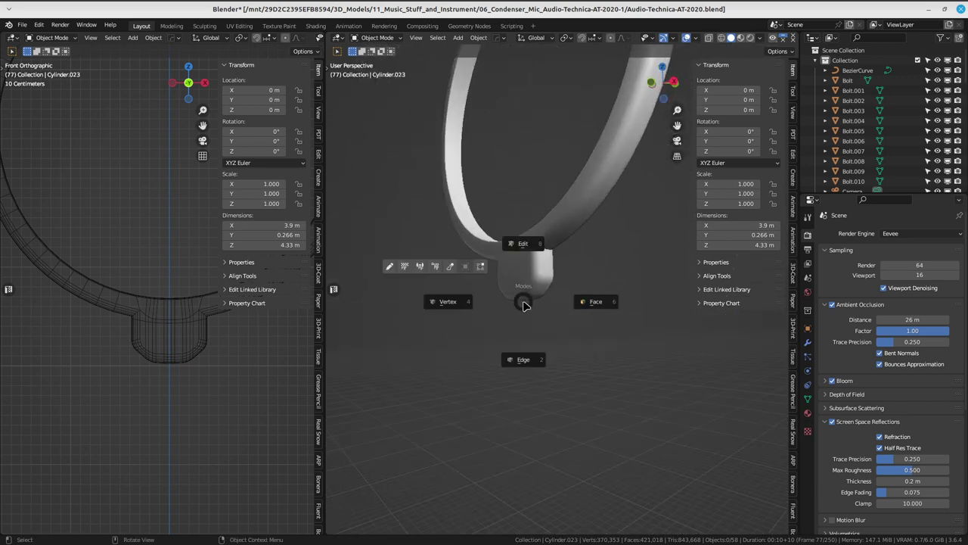
{"action": "left_click", "coordinate": [456, 303]}
{"action": "scroll", "coordinate": [529, 302], "scroll_direction": "up", "scroll_amount": 2}
{"action": "mouse_move", "coordinate": [529, 302]}
{"action": "middle_mouse_down"}
{"action": "mouse_move", "coordinate": [598, 250]}
{"action": "mouse_move", "coordinate": [573, 220]}
{"action": "mouse_move", "coordinate": [563, 239]}
{"action": "middle_mouse_up"}
- Select the edge loop crossing the upper tab in edge mode and dissolve it with Ctrl+X
{"action": "left_click", "coordinate": [597, 250]}
{"action": "left_click", "coordinate": [604, 247], "text": "ctrl+alt"}
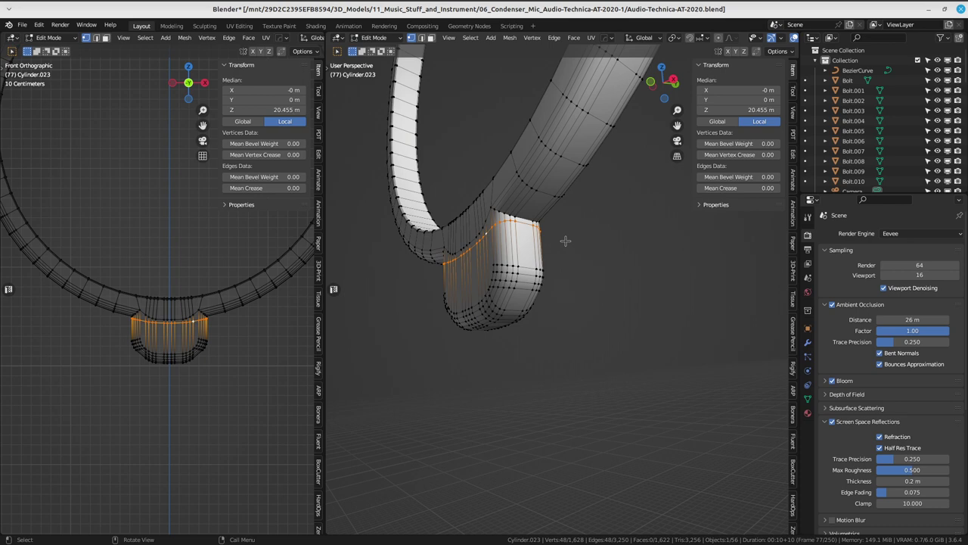
{"action": "mouse_move", "coordinate": [566, 241]}
{"action": "middle_mouse_down"}
{"action": "mouse_move", "coordinate": [577, 259]}
{"action": "mouse_move", "coordinate": [530, 285]}
{"action": "mouse_move", "coordinate": [456, 87]}
{"action": "middle_mouse_up"}
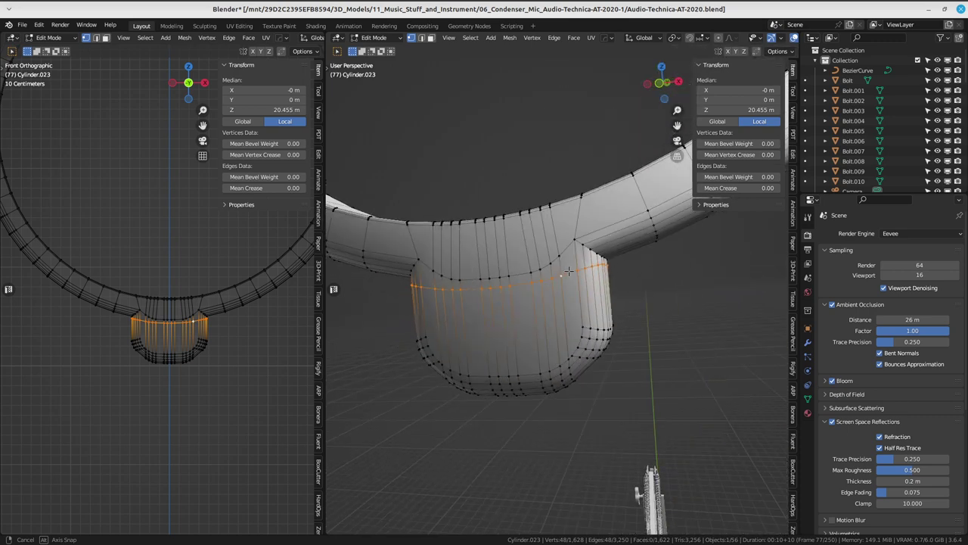
{"action": "left_click", "coordinate": [424, 38]}
{"action": "mouse_move", "coordinate": [530, 219]}
{"action": "middle_mouse_down"}
{"action": "mouse_move", "coordinate": [551, 231]}
{"action": "mouse_move", "coordinate": [538, 255]}
{"action": "middle_mouse_up"}
{"action": "key", "text": "ctrl+x"}
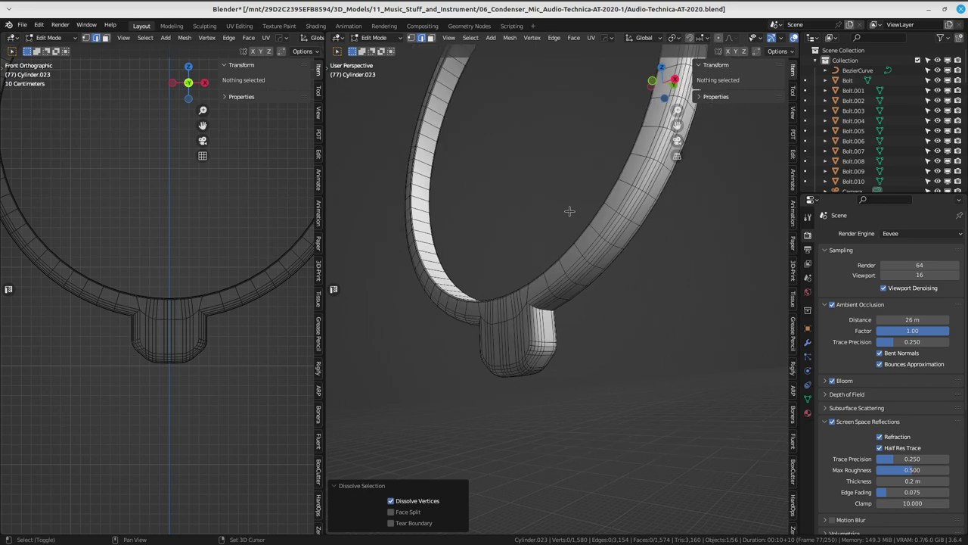
{"action": "mouse_move", "coordinate": [569, 211]}
{"action": "middle_mouse_down"}
{"action": "mouse_move", "coordinate": [741, 370]}
{"action": "mouse_move", "coordinate": [540, 259]}
{"action": "mouse_move", "coordinate": [543, 334]}
{"action": "mouse_move", "coordinate": [553, 210]}
{"action": "middle_mouse_up"}
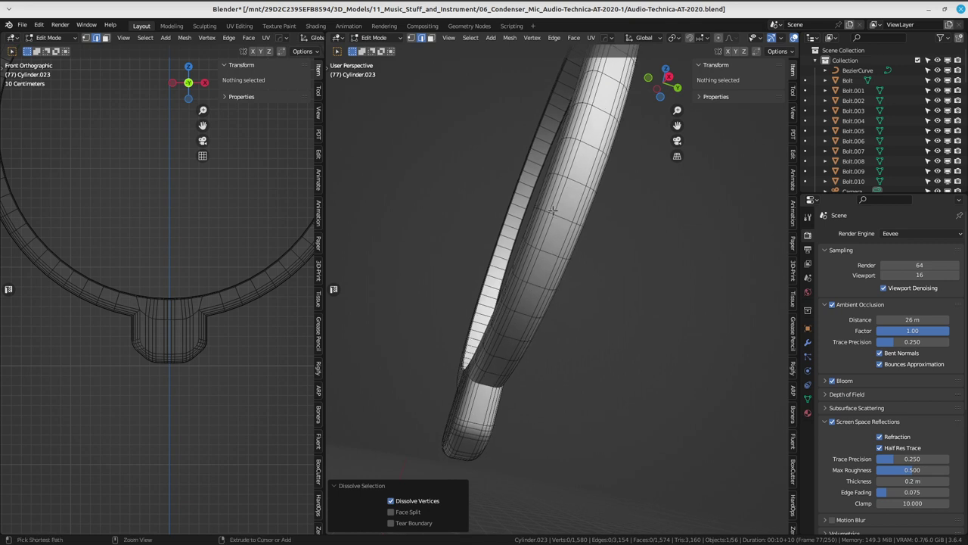
- Add two centred loop cuts along the ring with Ctrl+R, redoing the first attempt
{"action": "scroll", "coordinate": [579, 176], "scroll_direction": "up", "scroll_amount": 1}
{"action": "left_click", "coordinate": [578, 177]}
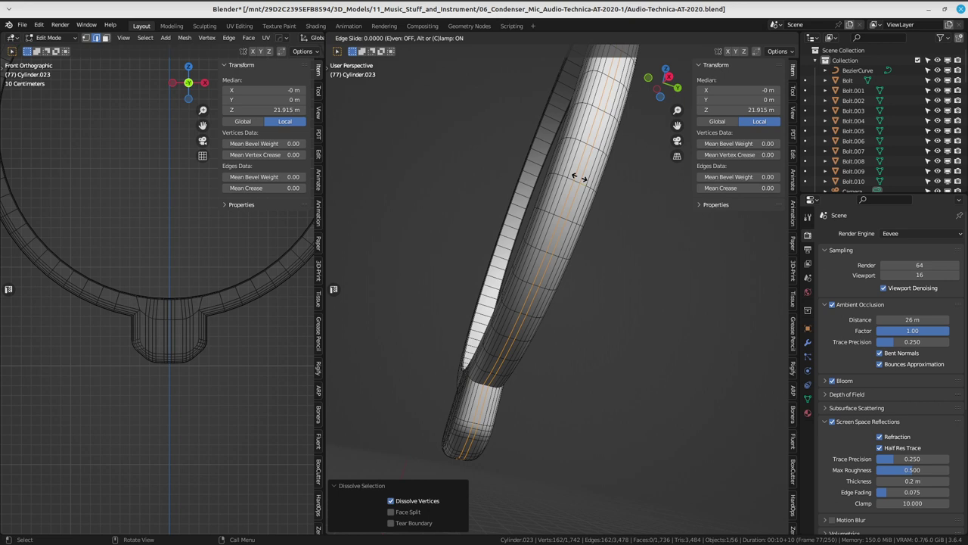
{"action": "key", "text": "Escape"}
{"action": "key", "text": "ctrl+z"}
{"action": "key", "text": "ctrl+r"}
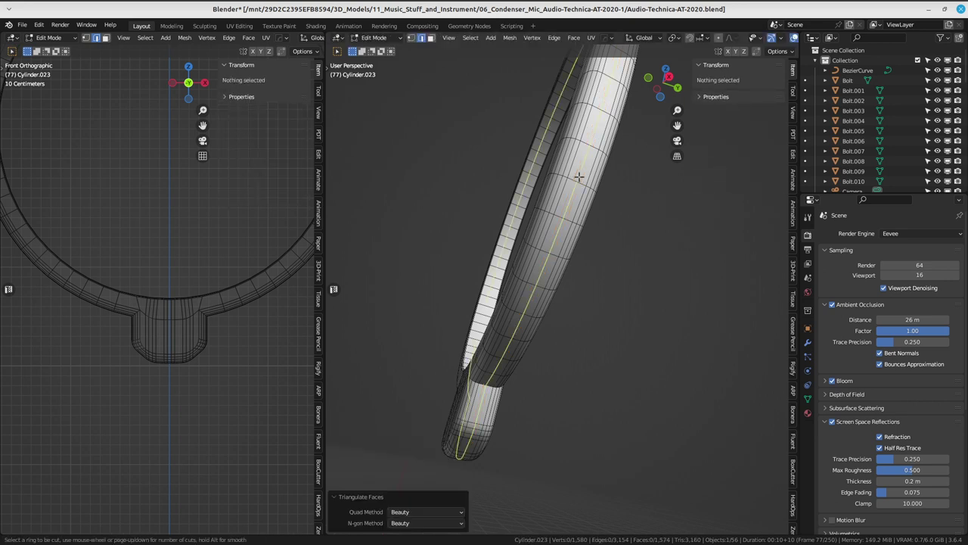
{"action": "scroll", "coordinate": [578, 177], "scroll_direction": "up", "scroll_amount": 1}
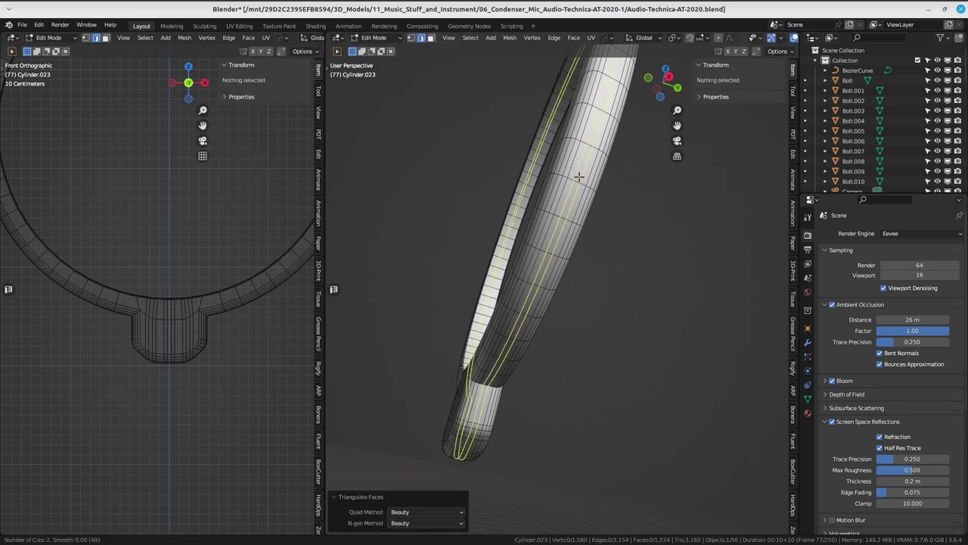
{"action": "left_click", "coordinate": [579, 176]}
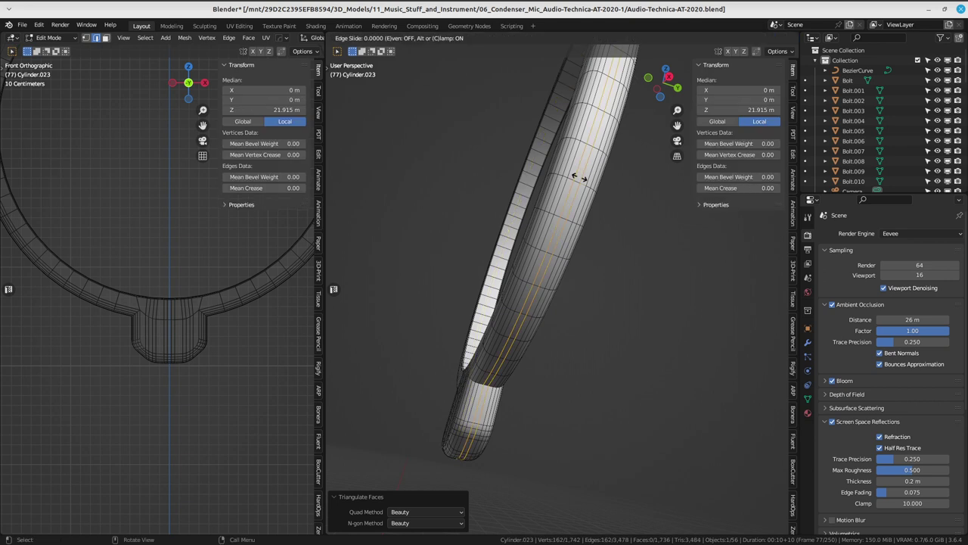
{"action": "left_click", "coordinate": [579, 176]}
- Scale the two new loops along Y to 0.384 and inspect the ring
{"action": "key", "text": "s"}
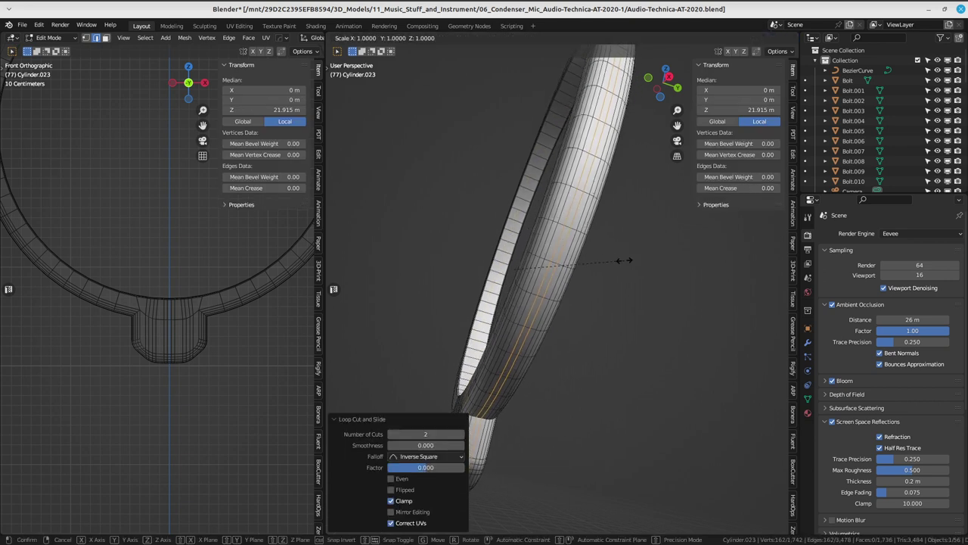
{"action": "key", "text": "y"}
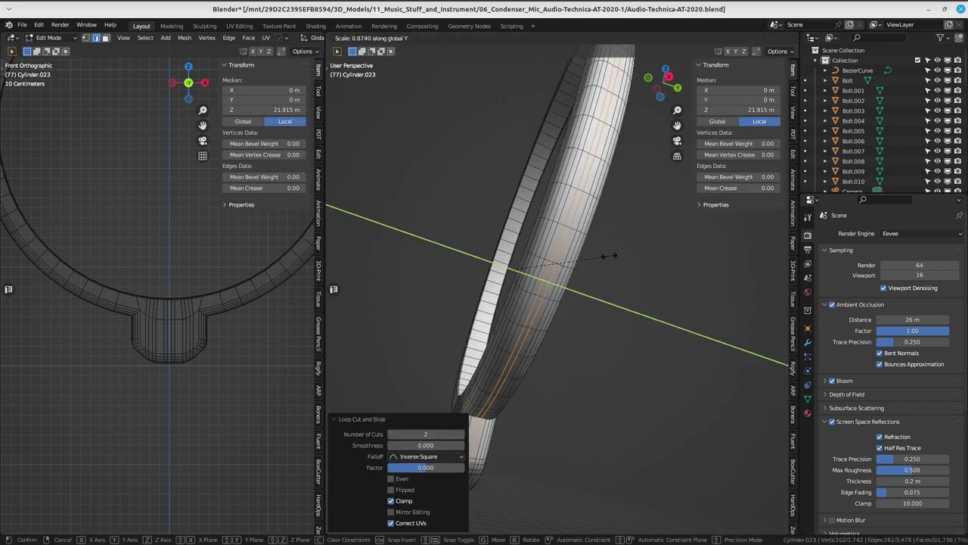
{"action": "left_click", "coordinate": [545, 289]}
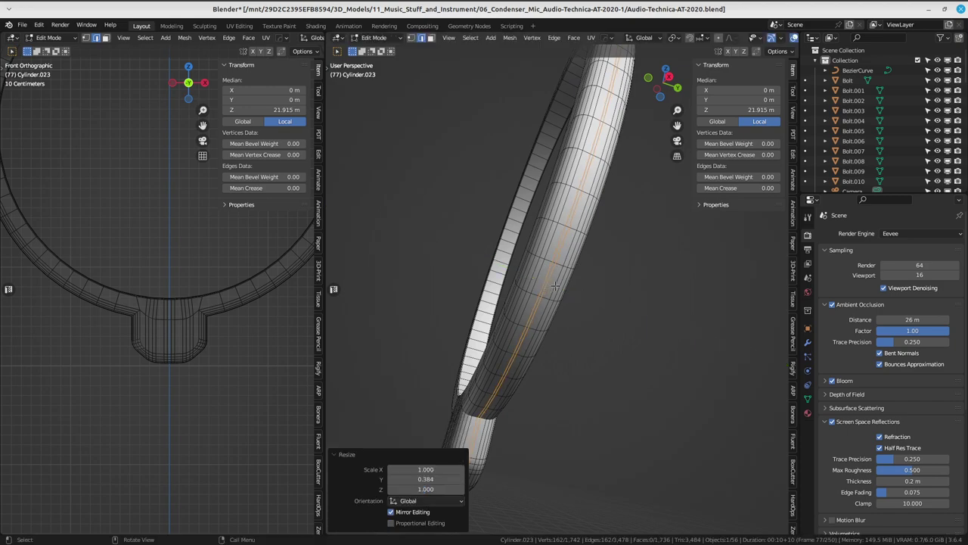
{"action": "middle_click_drag", "start_coordinate": [545, 290], "coordinate": [603, 323]}
{"action": "middle_click_drag", "start_coordinate": [613, 289], "coordinate": [486, 380]}
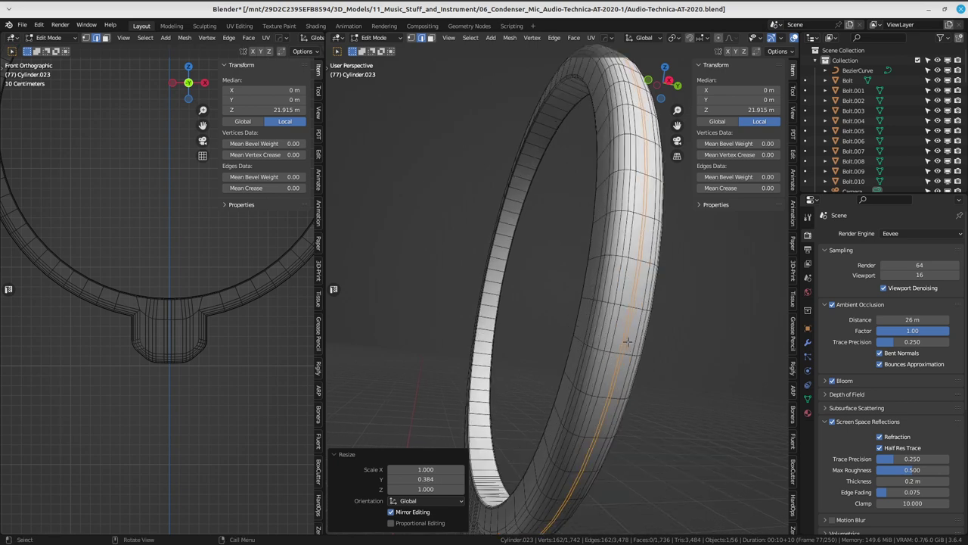
{"action": "middle_click_drag", "start_coordinate": [486, 380], "coordinate": [616, 320]}
{"action": "scroll", "coordinate": [531, 302], "scroll_direction": "up", "scroll_amount": 5}
{"action": "middle_click_drag", "start_coordinate": [531, 301], "coordinate": [494, 198]}
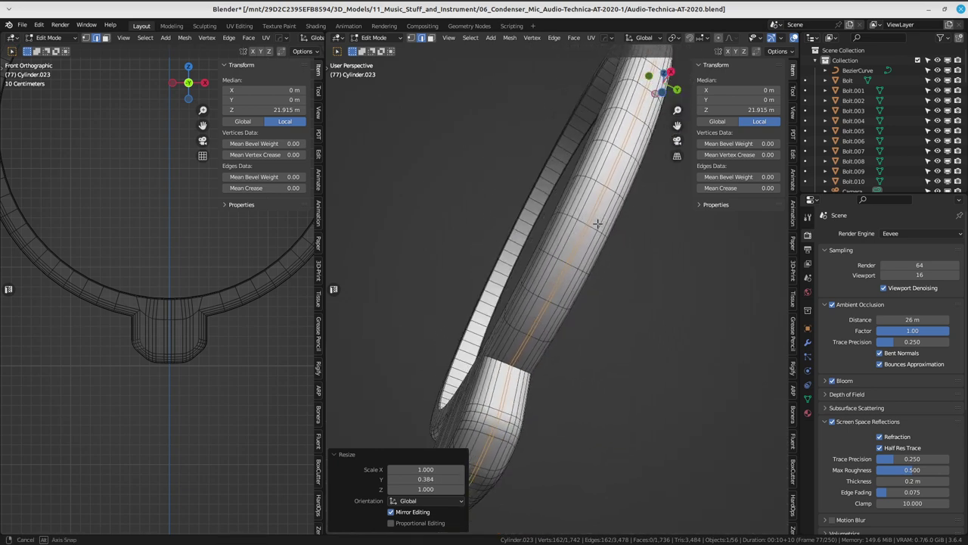
{"action": "left_click", "coordinate": [411, 38]}
{"action": "middle_click_drag", "start_coordinate": [566, 241], "coordinate": [566, 241]}
- Delete the selected faces and select a lengthwise edge loop on the ring
{"action": "key", "text": "x"}
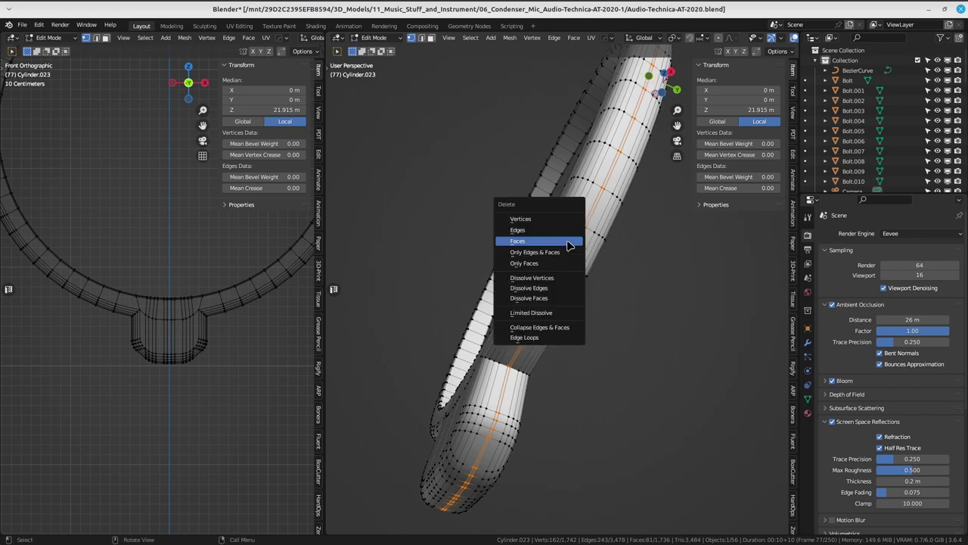
{"action": "left_click", "coordinate": [569, 242]}
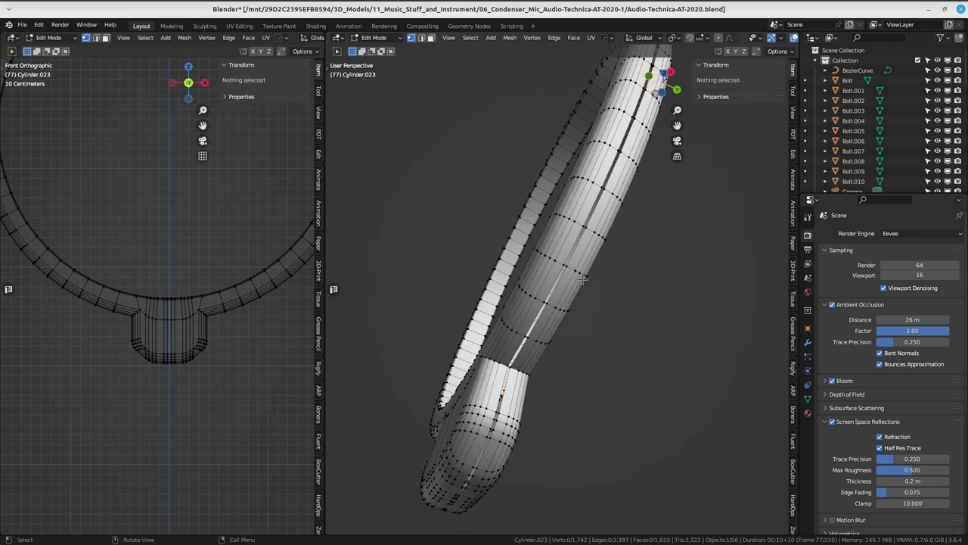
{"action": "left_click", "coordinate": [557, 272], "text": "alt"}
{"action": "scroll", "coordinate": [559, 280], "scroll_direction": "down", "scroll_amount": 5}
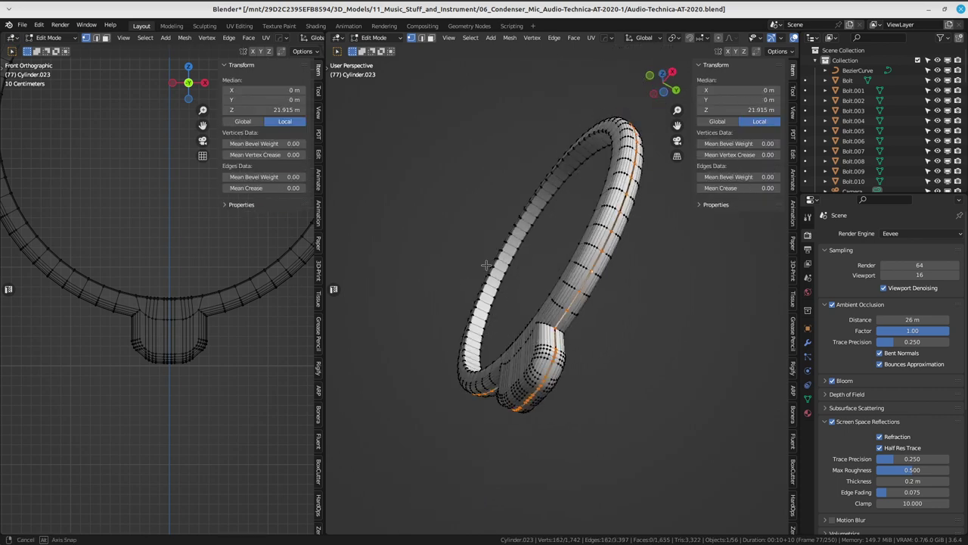
{"action": "mouse_move", "coordinate": [559, 279]}
{"action": "middle_mouse_down"}
{"action": "mouse_move", "coordinate": [627, 296]}
{"action": "mouse_move", "coordinate": [480, 296]}
{"action": "mouse_move", "coordinate": [597, 322]}
{"action": "middle_mouse_up"}
{"action": "scroll", "coordinate": [627, 296], "scroll_direction": "up", "scroll_amount": 6}
{"action": "scroll", "coordinate": [574, 296], "scroll_direction": "down", "scroll_amount": 2}
{"action": "scroll", "coordinate": [575, 296], "scroll_direction": "down", "scroll_amount": 2}
{"action": "scroll", "coordinate": [479, 296], "scroll_direction": "up", "scroll_amount": 2}
{"action": "scroll", "coordinate": [480, 296], "scroll_direction": "up", "scroll_amount": 3}
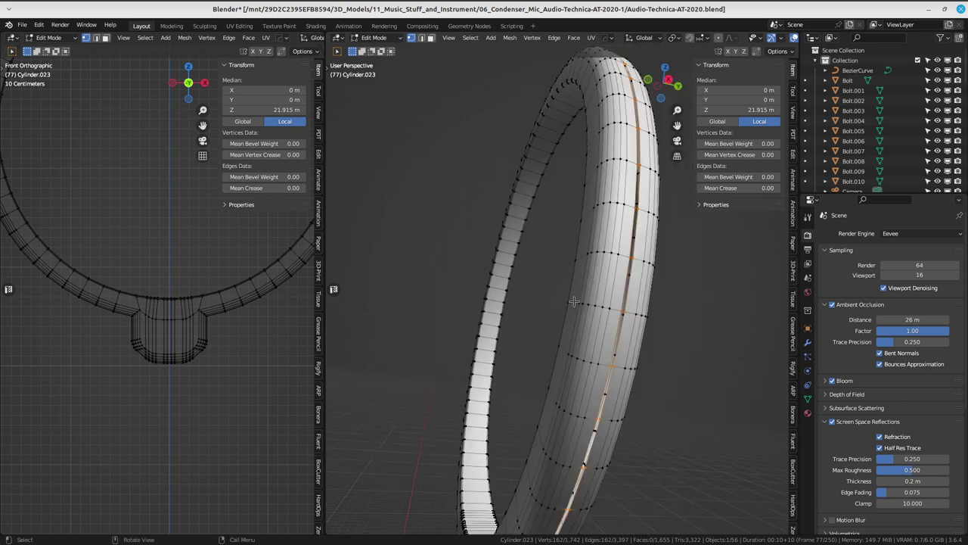
- Try narrowing the selected loop along the Y axis
{"action": "key", "text": "s"}
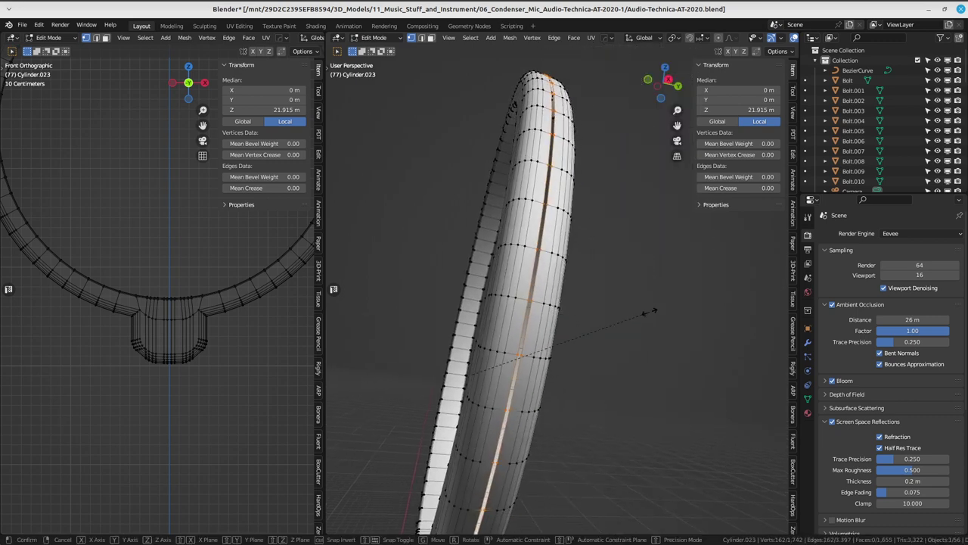
{"action": "key", "text": "y"}
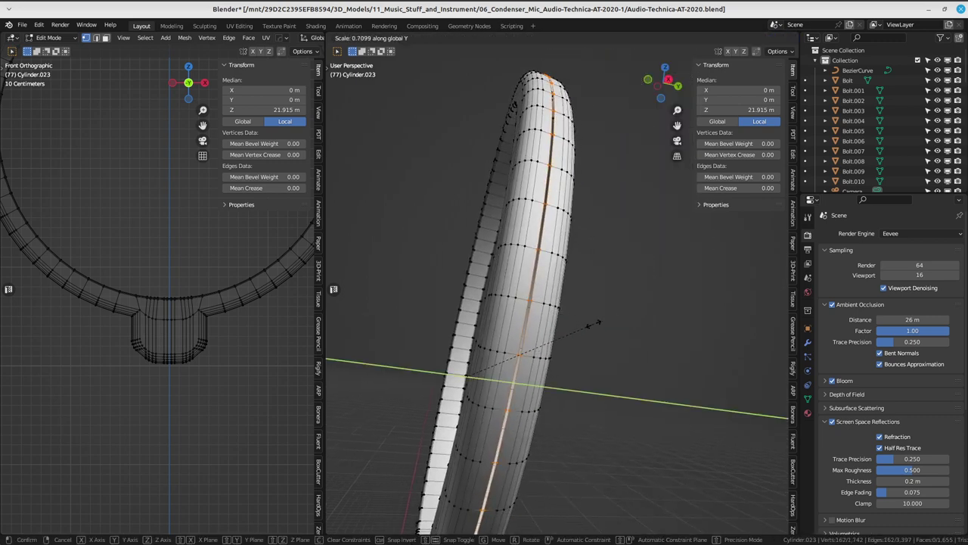
{"action": "left_click", "coordinate": [574, 350]}
{"action": "scroll", "coordinate": [574, 350], "scroll_direction": "down", "scroll_amount": 5}
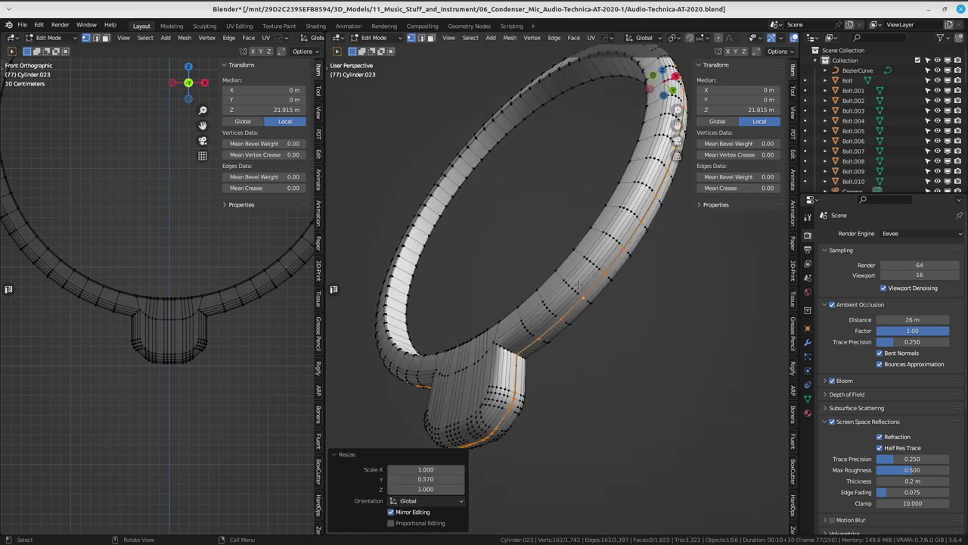
{"action": "scroll", "coordinate": [559, 303], "scroll_direction": "up", "scroll_amount": 5}
{"action": "mouse_move", "coordinate": [559, 303]}
{"action": "middle_mouse_down"}
{"action": "mouse_move", "coordinate": [555, 260]}
{"action": "mouse_move", "coordinate": [525, 262]}
{"action": "mouse_move", "coordinate": [445, 309]}
{"action": "mouse_move", "coordinate": [484, 309]}
{"action": "middle_mouse_up"}
{"action": "scroll", "coordinate": [515, 308], "scroll_direction": "up", "scroll_amount": 4}
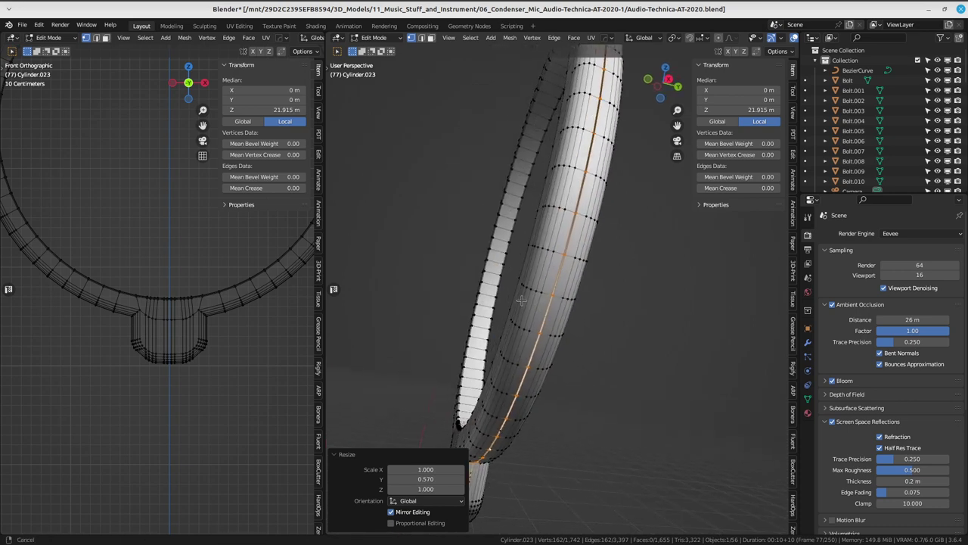
- Revert the loop edit and flatten the tube to 0.675 along Y
{"action": "key", "text": "alt+a"}
{"action": "key", "text": "2"}
{"action": "left_click", "coordinate": [537, 310], "text": "alt"}
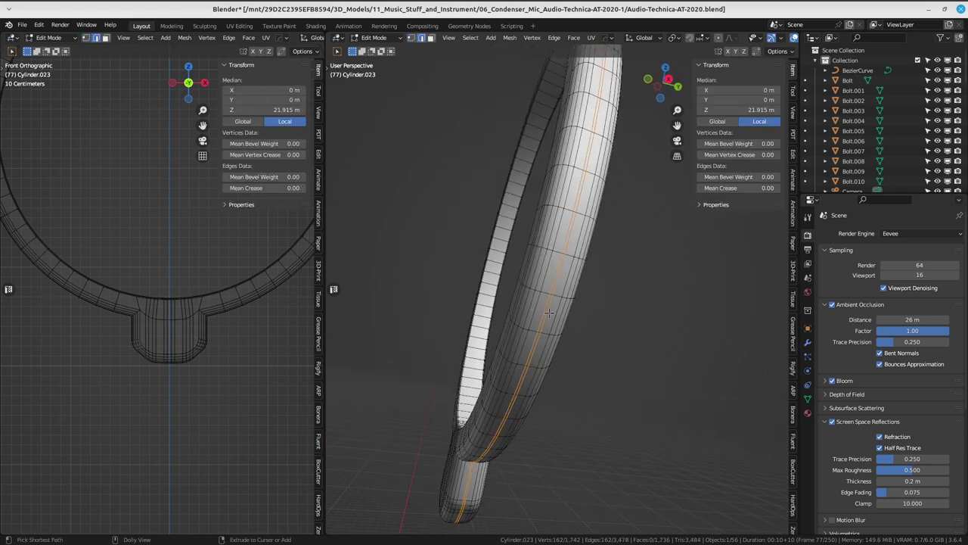
{"action": "key", "text": "1"}
{"action": "middle_click_drag", "start_coordinate": [550, 312], "coordinate": [590, 297]}
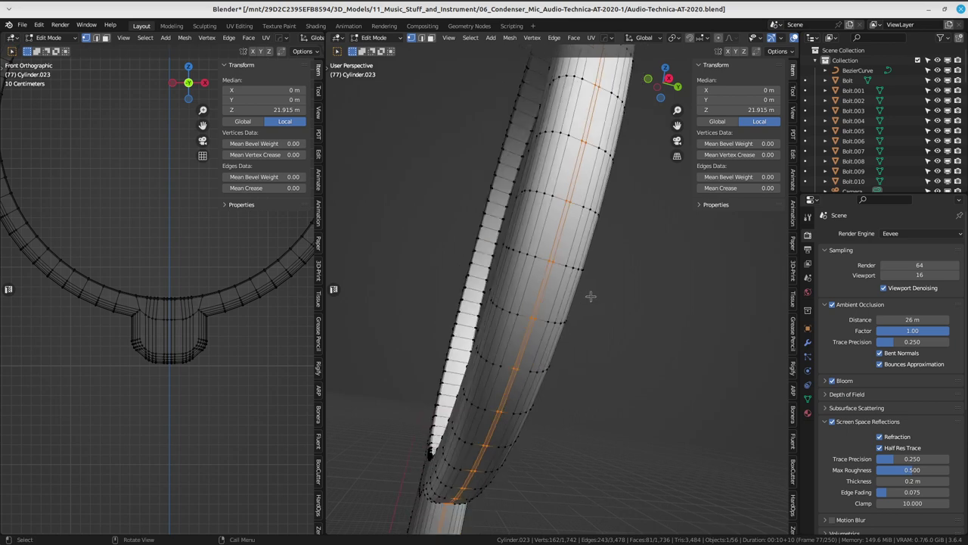
{"action": "key", "text": "s"}
{"action": "key", "text": "y"}
{"action": "left_click", "coordinate": [598, 322]}
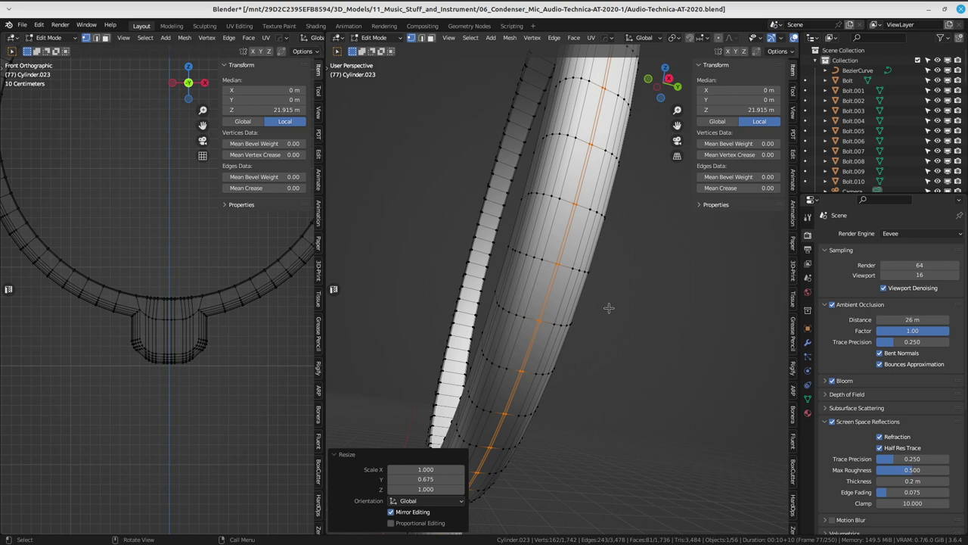
- Pull a lengthwise edge loop about 0.036 m inward with Alt+S
{"action": "key", "text": "e"}
{"action": "key", "text": "Escape"}
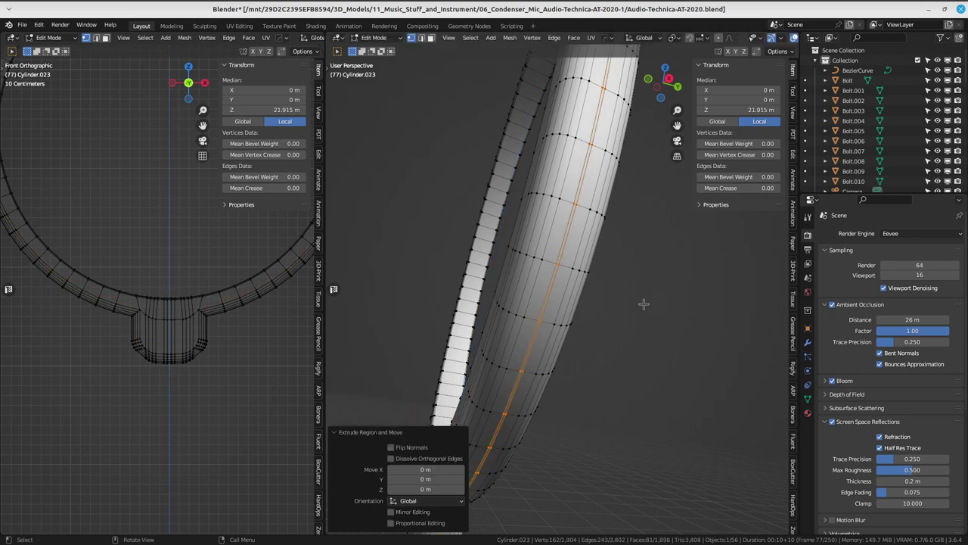
{"action": "left_click", "coordinate": [613, 264], "text": "alt+shift"}
{"action": "key", "text": "alt+s"}
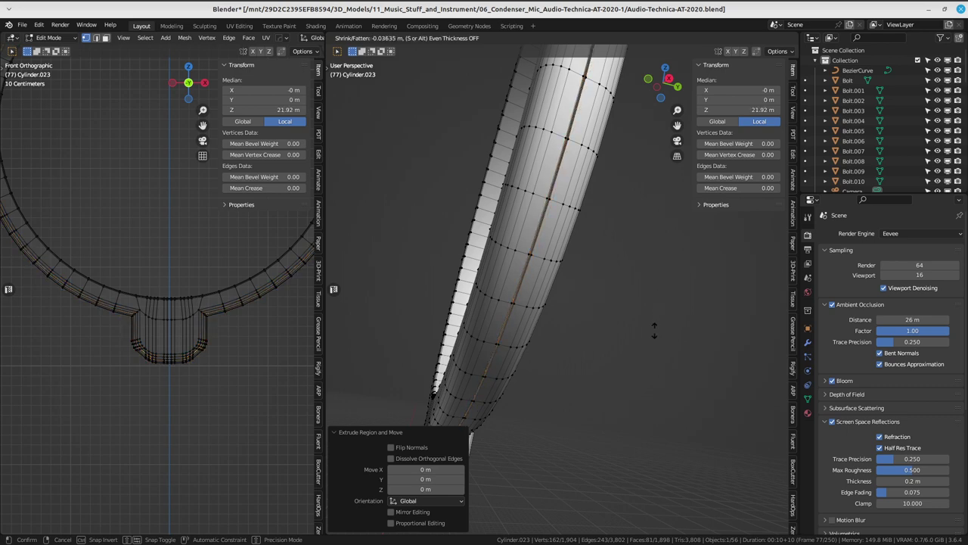
{"action": "left_click", "coordinate": [655, 331]}
- Return to Object Mode, save Audio-Technica-AT-2020.blend with Ctrl+S, and inspect the grooved ring
{"action": "key", "text": "KP_Decimal"}
{"action": "key", "text": "ctrl+Tab"}
{"action": "left_click", "coordinate": [571, 288]}
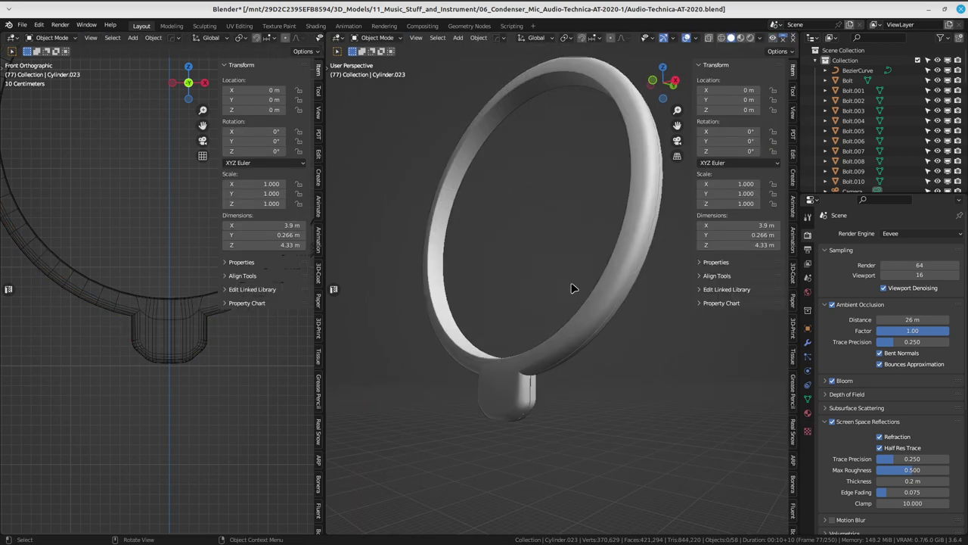
{"action": "mouse_move", "coordinate": [571, 288]}
{"action": "middle_mouse_down"}
{"action": "mouse_move", "coordinate": [611, 295]}
{"action": "mouse_move", "coordinate": [562, 305]}
{"action": "mouse_move", "coordinate": [540, 277]}
{"action": "middle_mouse_up"}
{"action": "scroll", "coordinate": [596, 298], "scroll_direction": "up", "scroll_amount": 3}
{"action": "scroll", "coordinate": [592, 406], "scroll_direction": "down", "scroll_amount": 3}
{"action": "scroll", "coordinate": [529, 325], "scroll_direction": "up", "scroll_amount": 4}
{"action": "key", "text": "ctrl+s"}
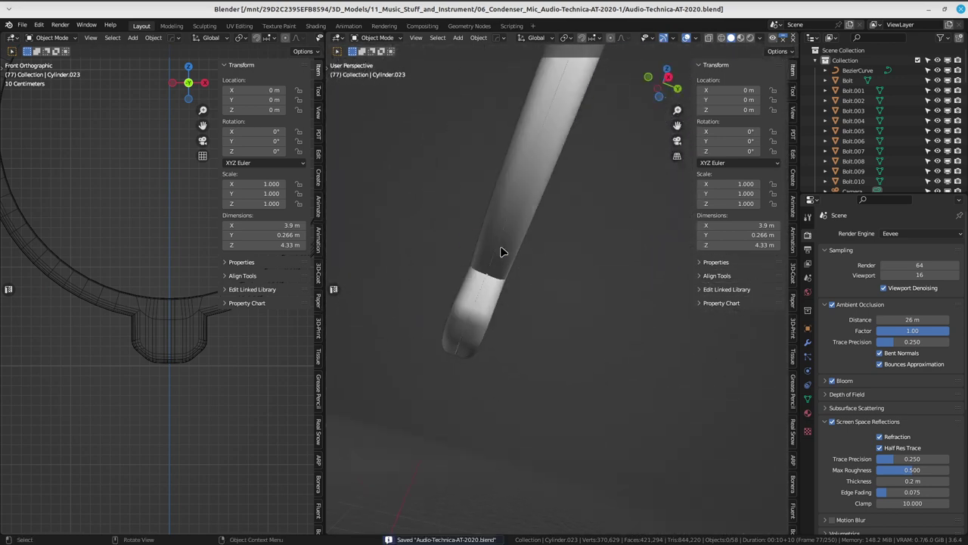
{"action": "mouse_move", "coordinate": [459, 210]}
{"action": "middle_mouse_down"}
{"action": "mouse_move", "coordinate": [598, 246]}
{"action": "mouse_move", "coordinate": [543, 290]}
{"action": "middle_mouse_up"}
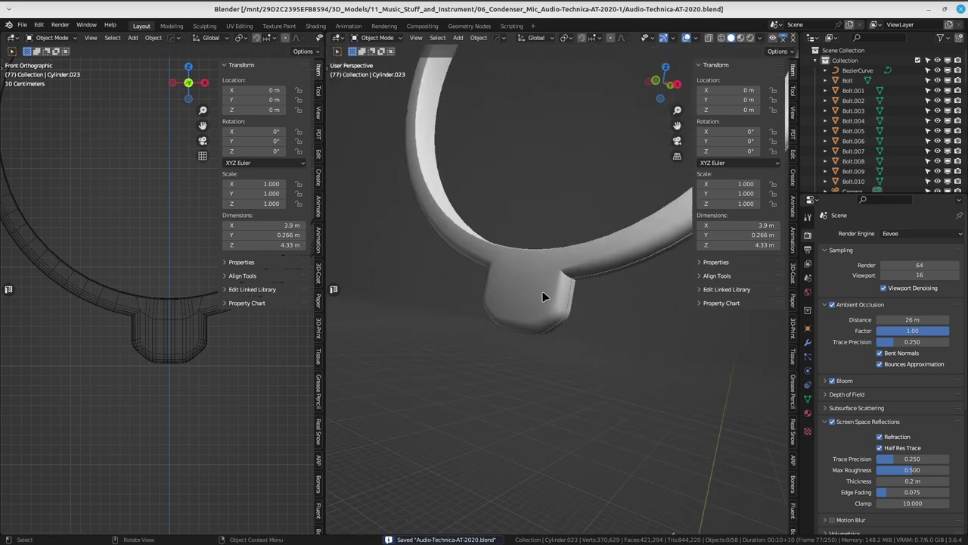
{"action": "scroll", "coordinate": [479, 286], "scroll_direction": "up", "scroll_amount": 2}
{"action": "scroll", "coordinate": [550, 283], "scroll_direction": "down", "scroll_amount": 3}
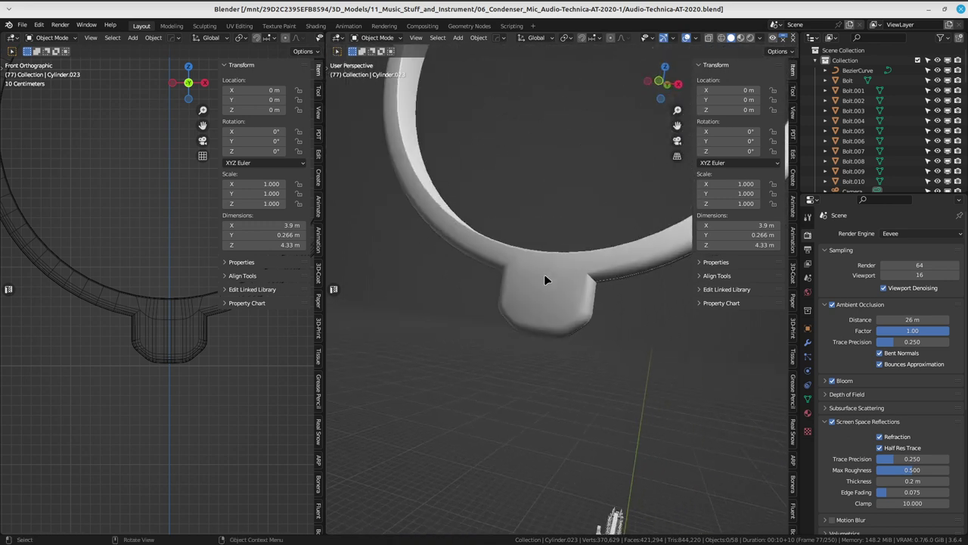
{"action": "middle_click_drag", "start_coordinate": [544, 274], "coordinate": [559, 292]}
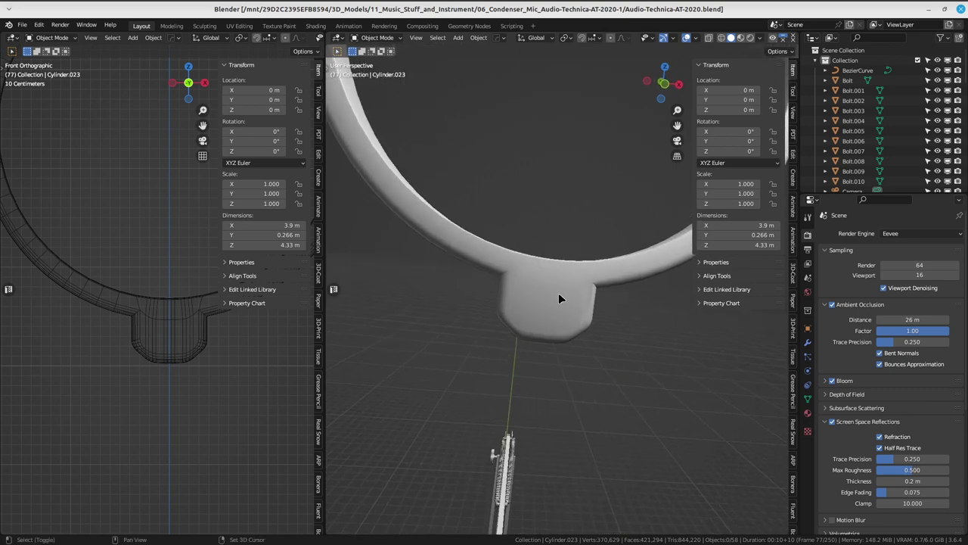
- Add a cylinder at the mounting tab and scale it down to about 0.122 m
{"action": "right_click", "coordinate": [558, 293], "text": "shift"}
{"action": "key", "text": "shift+a"}
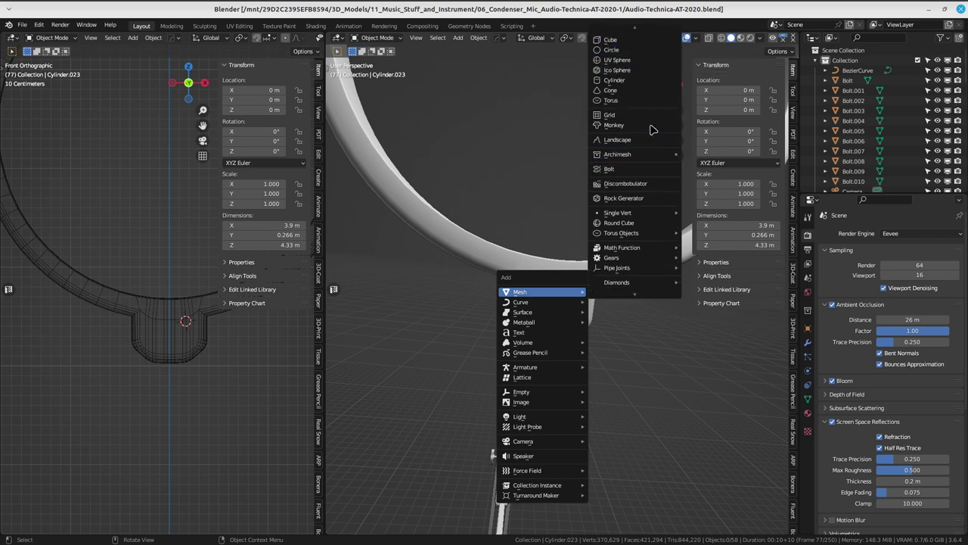
{"action": "scroll", "coordinate": [602, 253], "scroll_direction": "up", "scroll_amount": 2}
{"action": "scroll", "coordinate": [501, 248], "scroll_direction": "up", "scroll_amount": 2}
{"action": "mouse_move", "coordinate": [500, 248]}
{"action": "middle_mouse_down"}
{"action": "mouse_move", "coordinate": [589, 183]}
{"action": "mouse_move", "coordinate": [577, 252]}
{"action": "middle_mouse_up"}
{"action": "key", "text": "shift+a"}
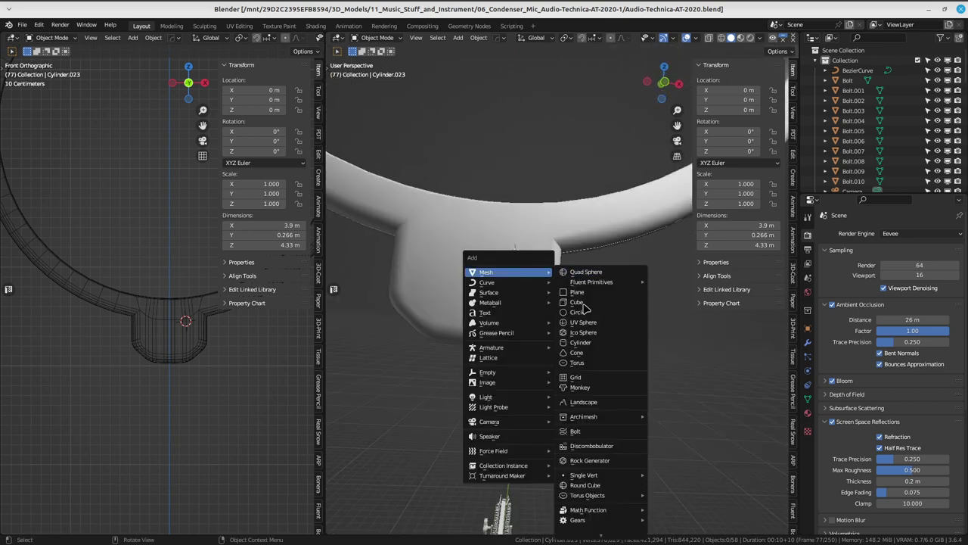
{"action": "left_click", "coordinate": [580, 342]}
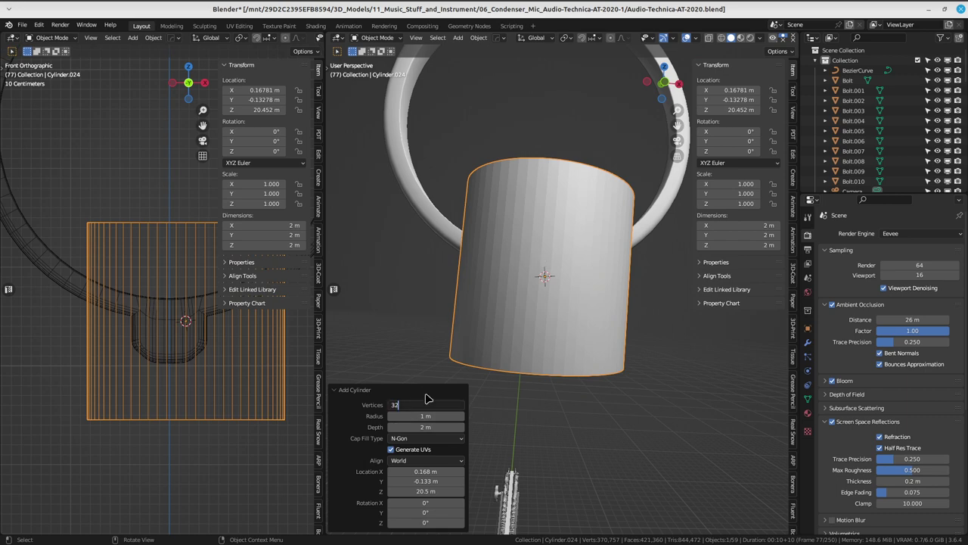
{"action": "key", "text": "Return"}
{"action": "key", "text": "s"}
{"action": "left_click", "coordinate": [576, 303]}
{"action": "key", "text": "s"}
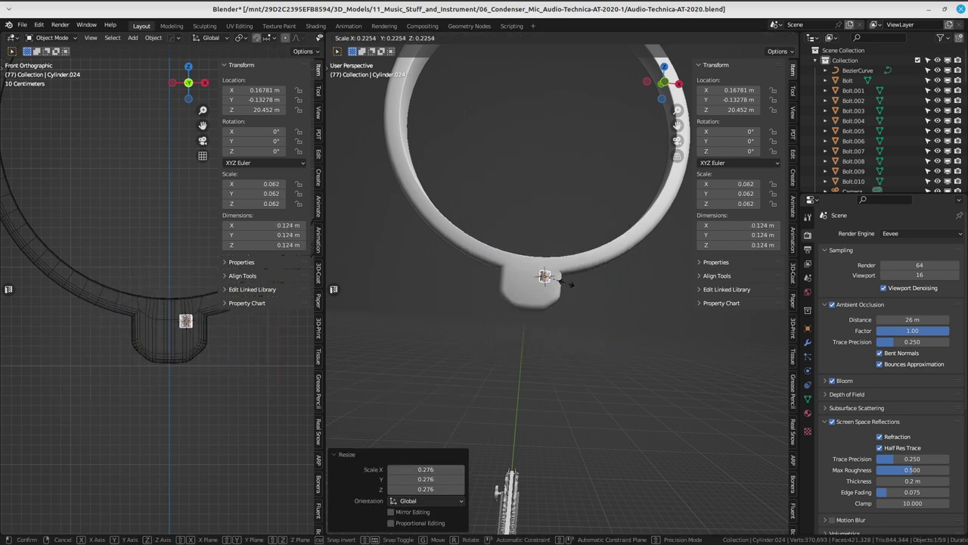
{"action": "left_click", "coordinate": [566, 283]}
{"action": "scroll", "coordinate": [562, 287], "scroll_direction": "up", "scroll_amount": 3}
{"action": "scroll", "coordinate": [548, 295], "scroll_direction": "up", "scroll_amount": 2}
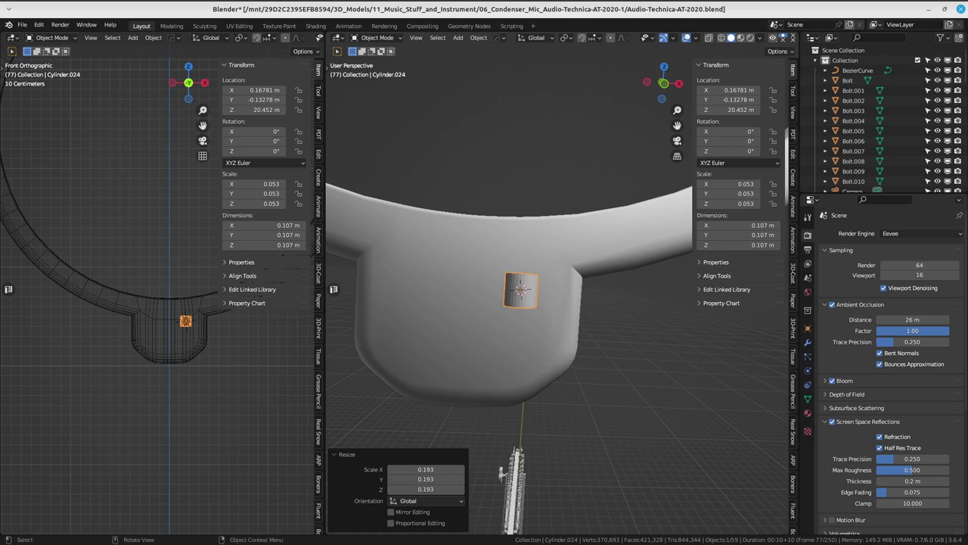
{"action": "key", "text": "s"}
{"action": "left_click", "coordinate": [578, 316]}
- Rotate the cylinder 90° on X, centre it in the tab along Y and X, and apply all transforms
{"action": "type", "text": "r"}
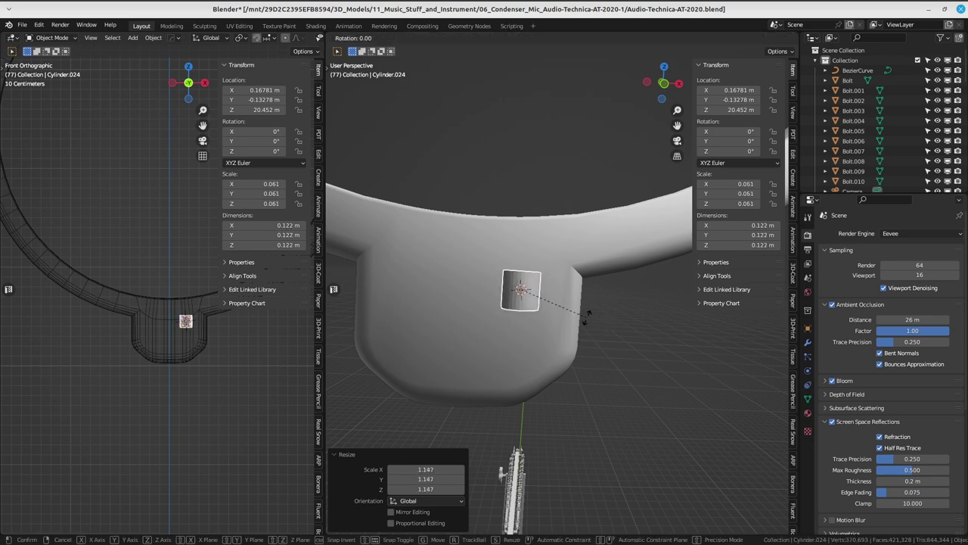
{"action": "type", "text": "x90"}
{"action": "key", "text": "Return"}
{"action": "scroll", "coordinate": [535, 321], "scroll_direction": "up", "scroll_amount": 5}
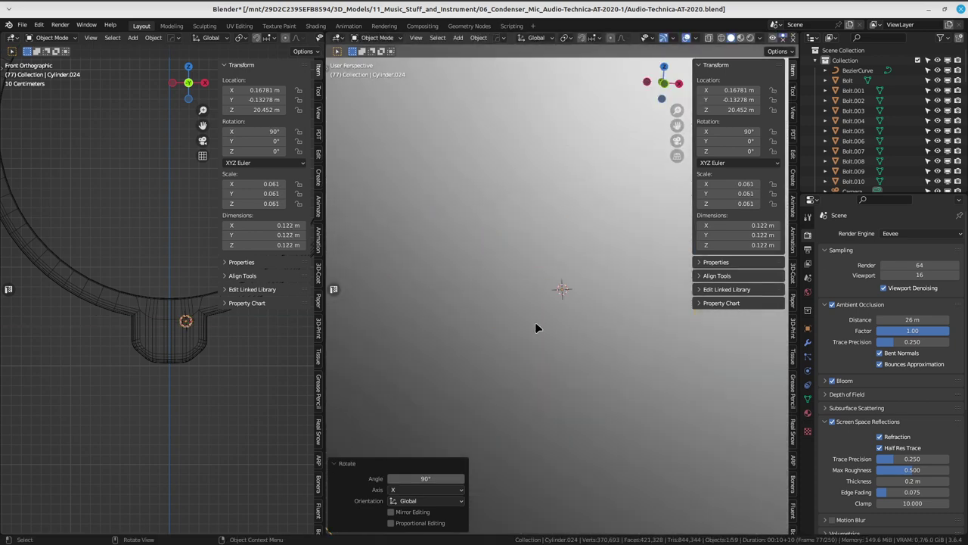
{"action": "scroll", "coordinate": [534, 327], "scroll_direction": "down", "scroll_amount": 4}
{"action": "mouse_move", "coordinate": [534, 327]}
{"action": "middle_mouse_down"}
{"action": "mouse_move", "coordinate": [503, 298]}
{"action": "mouse_move", "coordinate": [550, 307]}
{"action": "mouse_move", "coordinate": [606, 288]}
{"action": "middle_mouse_up"}
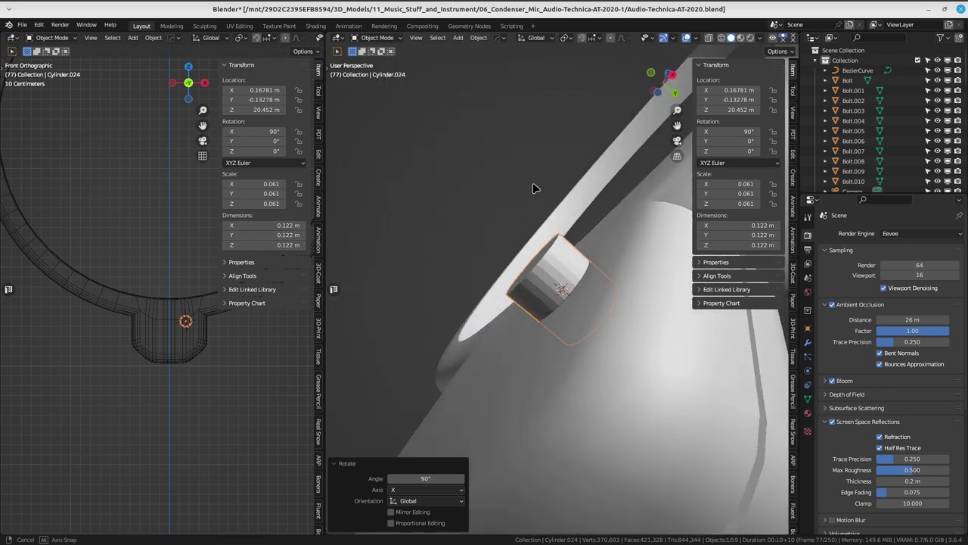
{"action": "key", "text": "g"}
{"action": "key", "text": "y"}
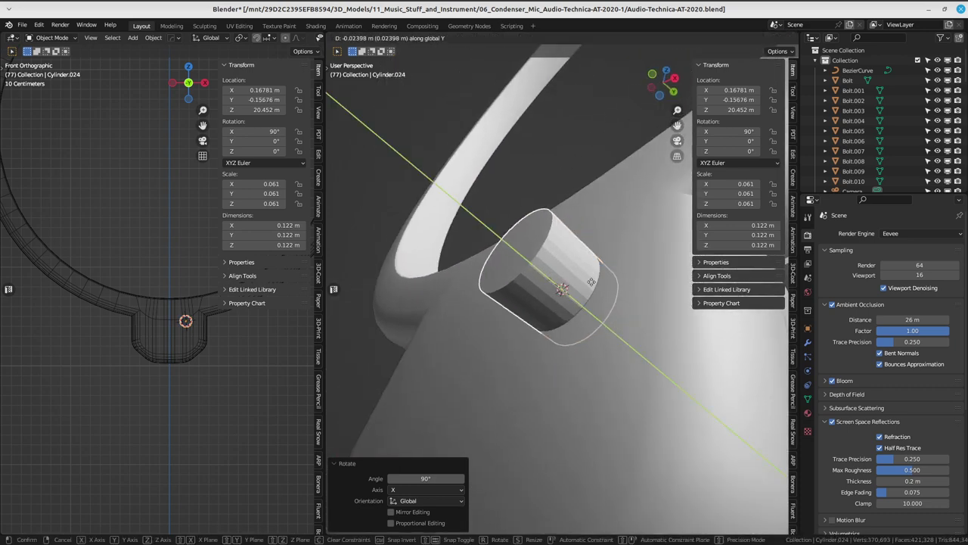
{"action": "left_click", "coordinate": [597, 286]}
{"action": "mouse_move", "coordinate": [597, 286]}
{"action": "middle_mouse_down"}
{"action": "mouse_move", "coordinate": [597, 313]}
{"action": "mouse_move", "coordinate": [598, 295]}
{"action": "middle_mouse_up"}
{"action": "key", "text": "g"}
{"action": "key", "text": "x"}
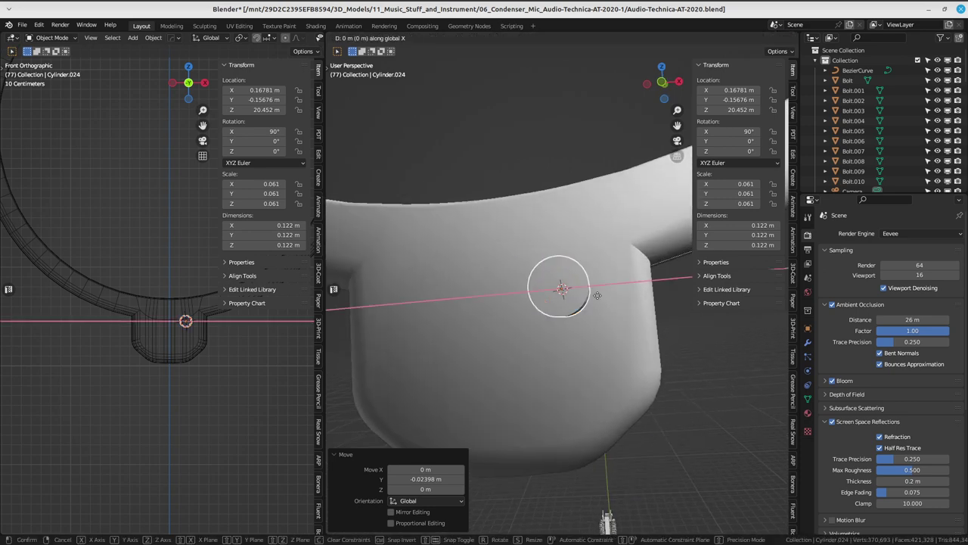
{"action": "left_click", "coordinate": [587, 307]}
{"action": "middle_click_drag", "start_coordinate": [587, 306], "coordinate": [580, 286]}
{"action": "key", "text": "ctrl+a"}
{"action": "left_click", "coordinate": [643, 288]}
- Give the ring a Boolean modifier using the small cylinder as cutter, viewed in wireframe
{"action": "left_click", "coordinate": [615, 329]}
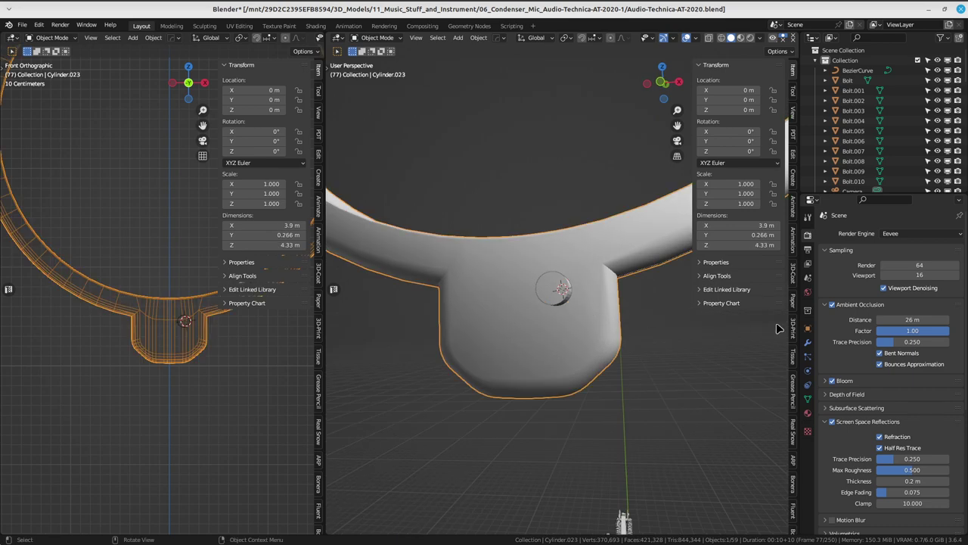
{"action": "left_click", "coordinate": [808, 342]}
{"action": "left_click", "coordinate": [883, 234]}
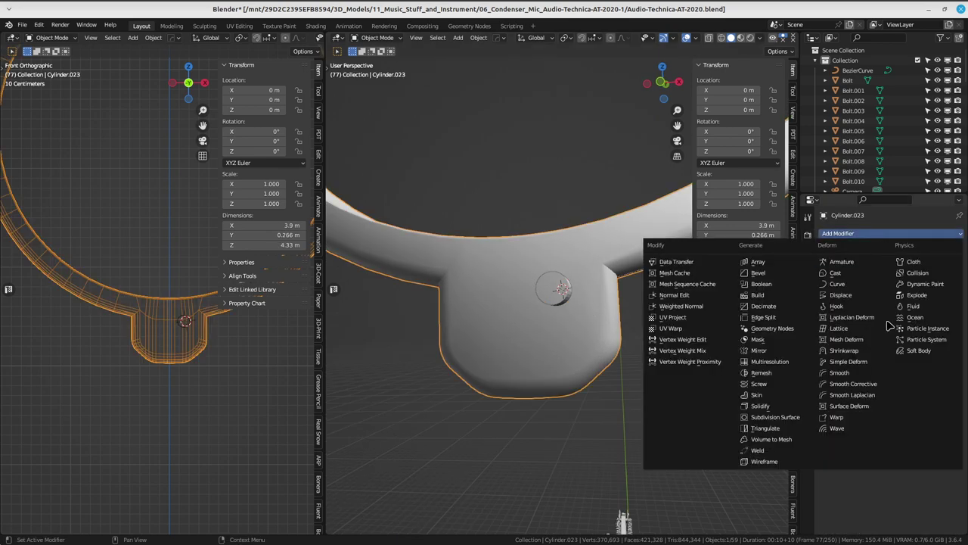
{"action": "left_click", "coordinate": [787, 286]}
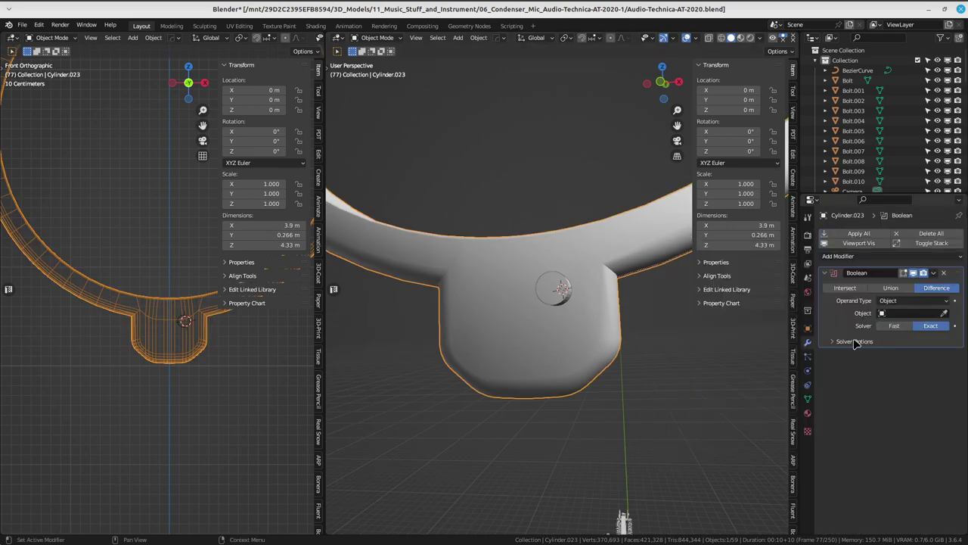
{"action": "left_click", "coordinate": [944, 313]}
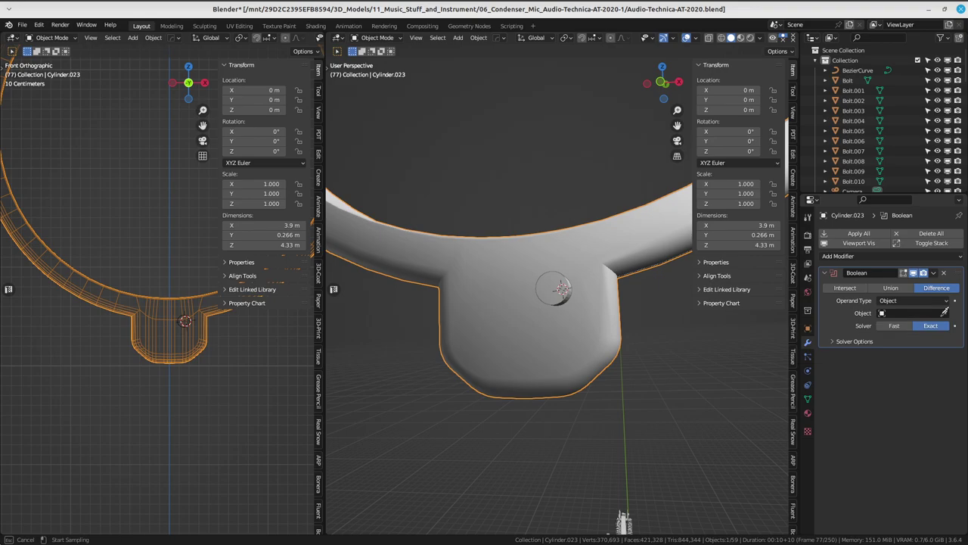
{"action": "left_click", "coordinate": [557, 295]}
{"action": "middle_click_drag", "start_coordinate": [558, 295], "coordinate": [508, 237]}
{"action": "key", "text": "z"}
{"action": "left_click", "coordinate": [401, 297]}
{"action": "key", "text": "KP_Decimal"}
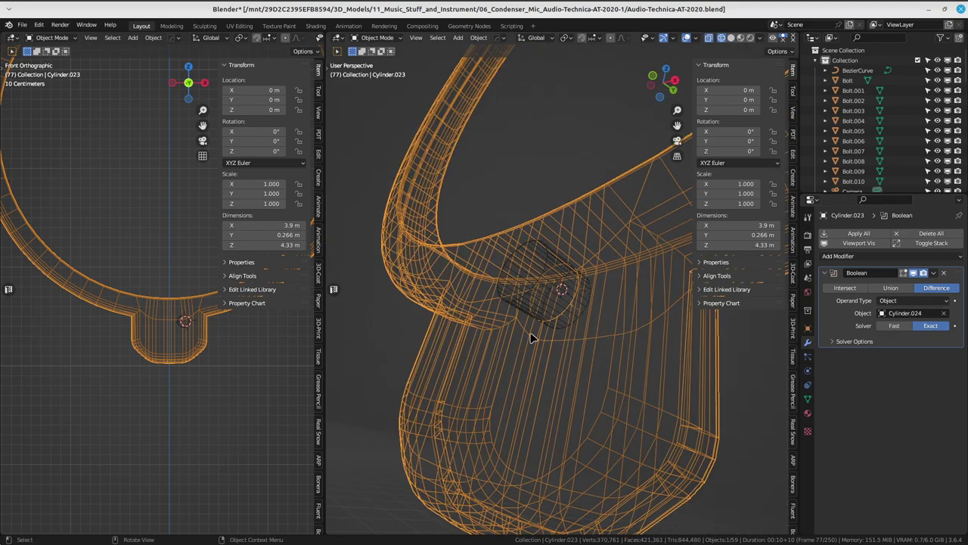
{"action": "middle_click_drag", "start_coordinate": [666, 303], "coordinate": [606, 285]}
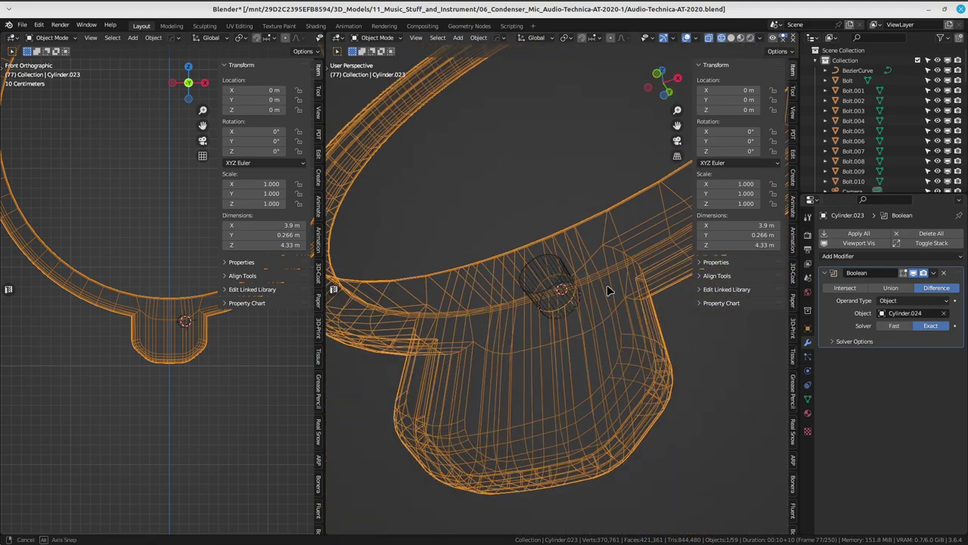
- Add a Mirror modifier to the cutter cylinder and apply it to make a second cutter
{"action": "left_click", "coordinate": [558, 277]}
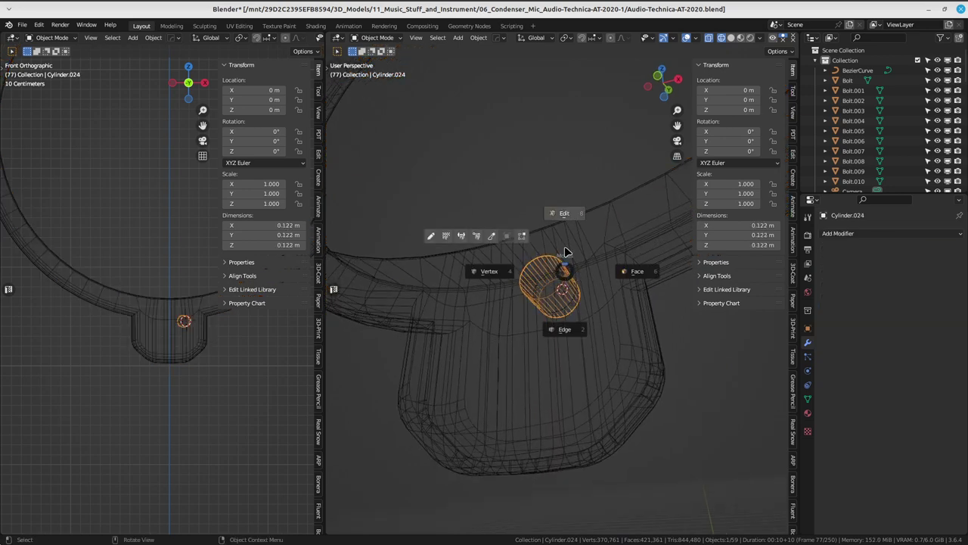
{"action": "left_click", "coordinate": [885, 234]}
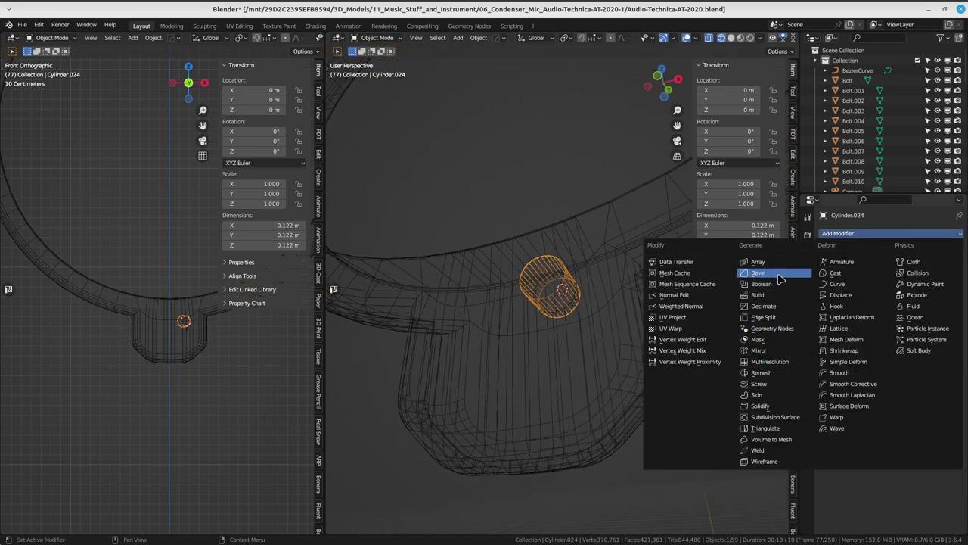
{"action": "left_click", "coordinate": [768, 350]}
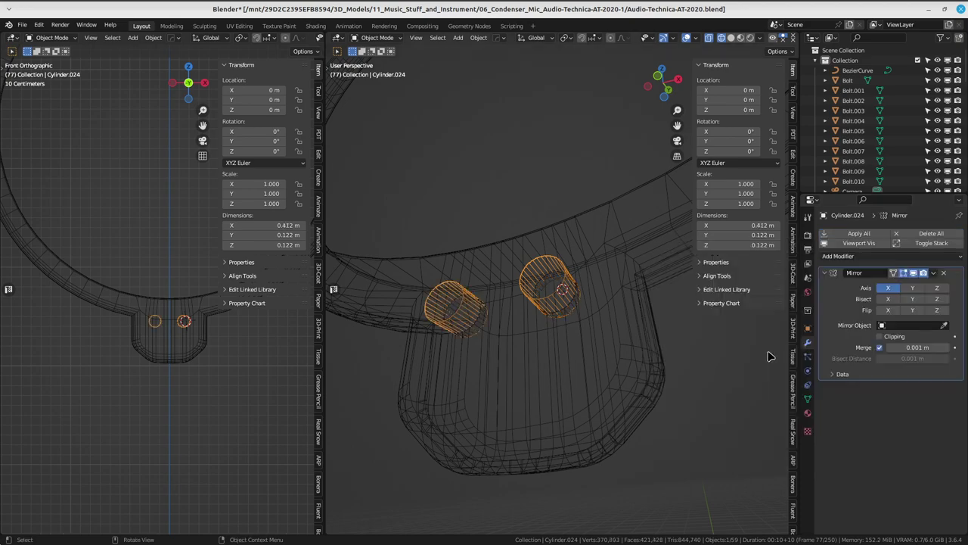
{"action": "mouse_move", "coordinate": [620, 242]}
{"action": "middle_mouse_down"}
{"action": "mouse_move", "coordinate": [593, 222]}
{"action": "mouse_move", "coordinate": [523, 241]}
{"action": "middle_mouse_up"}
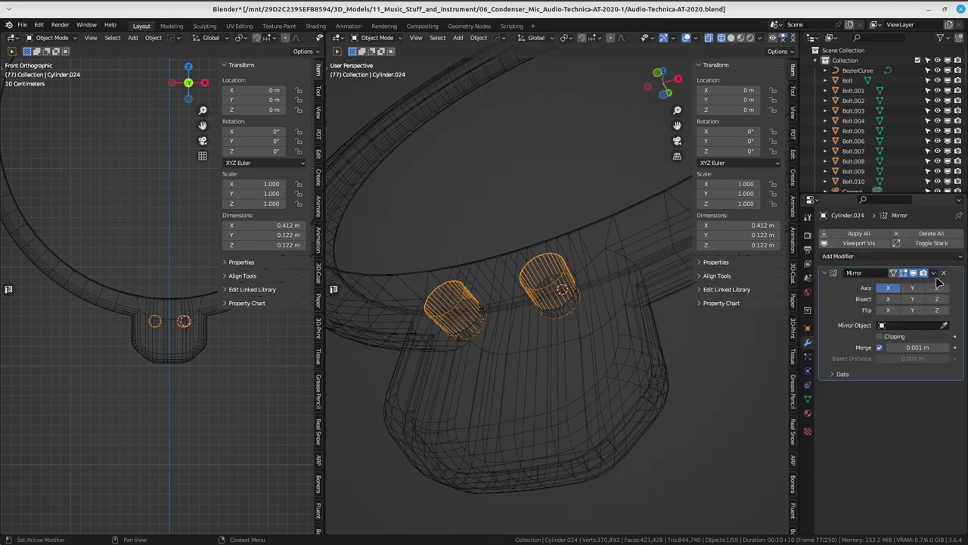
{"action": "left_click", "coordinate": [934, 272]}
{"action": "left_click", "coordinate": [878, 284]}
- Apply the ring's Boolean to bore both tab holes, then select the cutter cylinders
{"action": "left_click", "coordinate": [741, 282]}
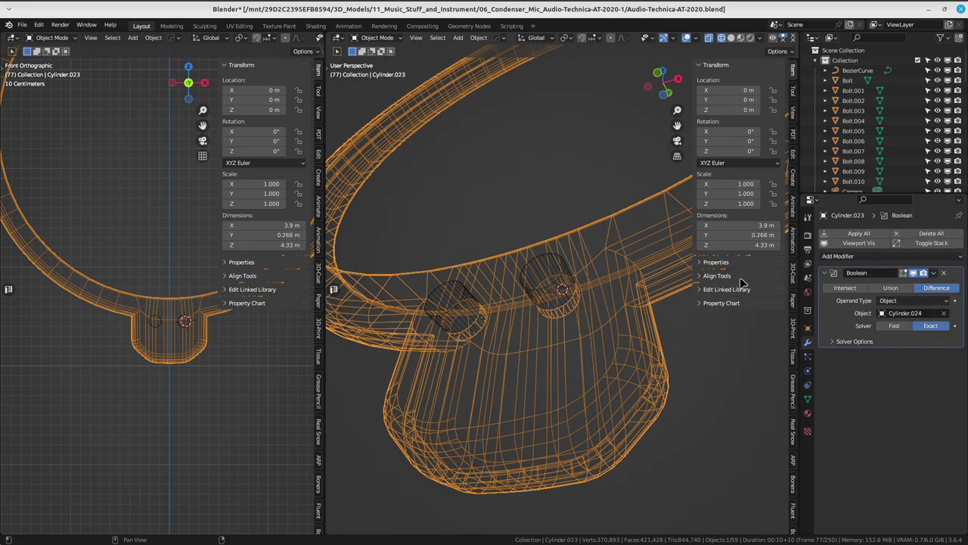
{"action": "left_click", "coordinate": [935, 273]}
{"action": "left_click", "coordinate": [907, 287]}
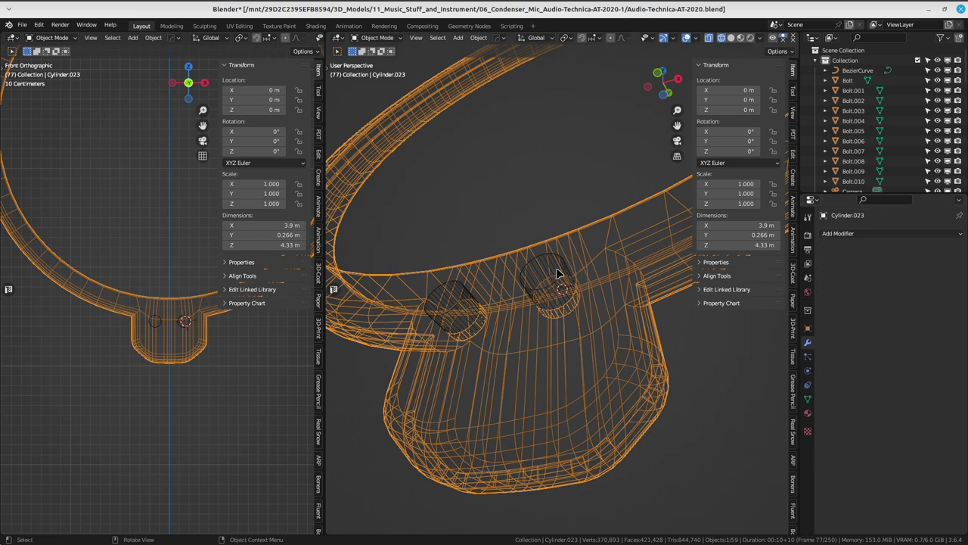
{"action": "left_click", "coordinate": [556, 274]}
{"action": "scroll", "coordinate": [560, 272], "scroll_direction": "up", "scroll_amount": 1}
- Delete the two cutter cylinders
{"action": "key", "text": "Delete"}
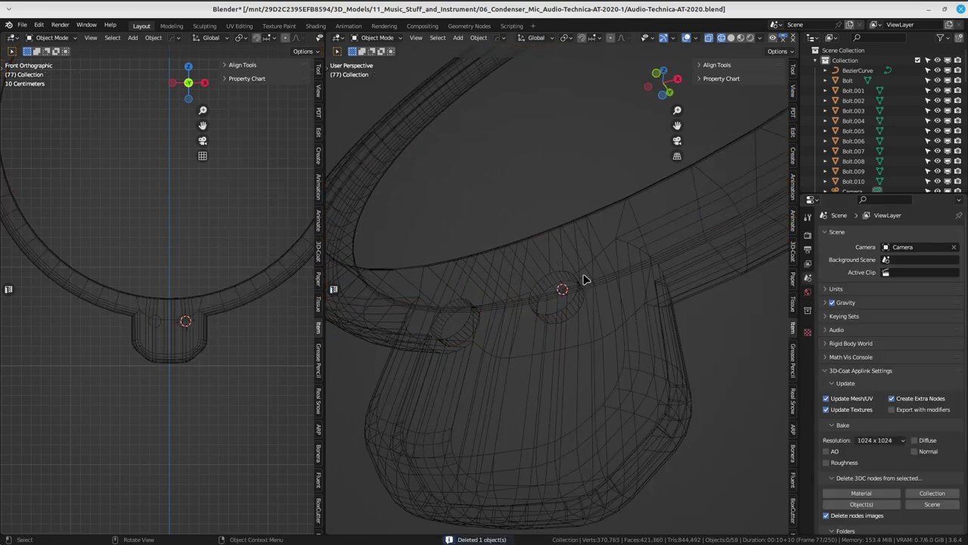
{"action": "left_click", "coordinate": [607, 268]}
{"action": "key", "text": "shift+z"}
{"action": "scroll", "coordinate": [594, 347], "scroll_direction": "down", "scroll_amount": 2}
- Apply Shade Auto Smooth at 30° to the ring body
{"action": "right_click", "coordinate": [582, 267]}
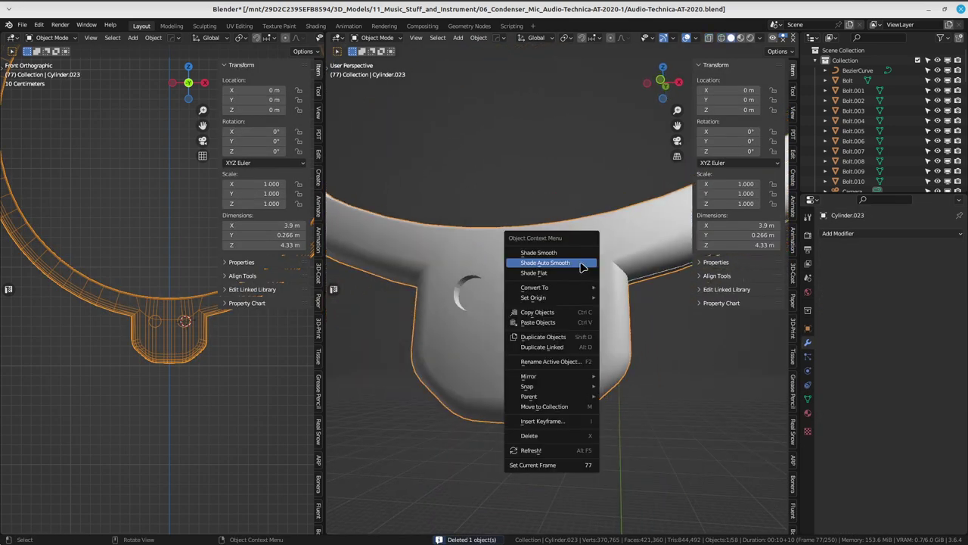
{"action": "left_click", "coordinate": [582, 267]}
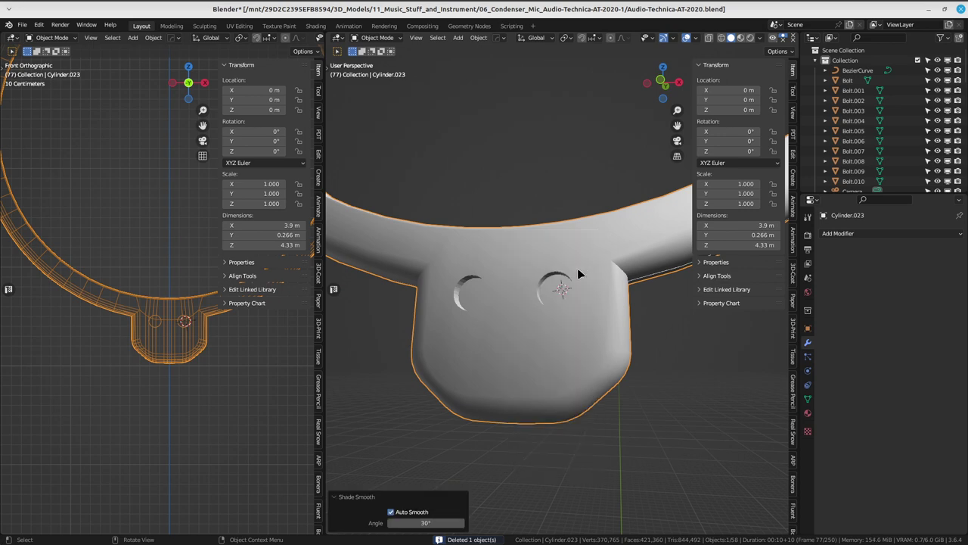
{"action": "mouse_move", "coordinate": [577, 268]}
{"action": "middle_mouse_down"}
{"action": "mouse_move", "coordinate": [619, 322]}
{"action": "mouse_move", "coordinate": [638, 237]}
{"action": "mouse_move", "coordinate": [502, 277]}
{"action": "mouse_move", "coordinate": [553, 259]}
{"action": "mouse_move", "coordinate": [648, 108]}
{"action": "mouse_move", "coordinate": [649, 328]}
{"action": "mouse_move", "coordinate": [593, 303]}
{"action": "middle_mouse_up"}
{"action": "scroll", "coordinate": [637, 237], "scroll_direction": "down", "scroll_amount": 2}
{"action": "scroll", "coordinate": [592, 303], "scroll_direction": "up", "scroll_amount": 2}
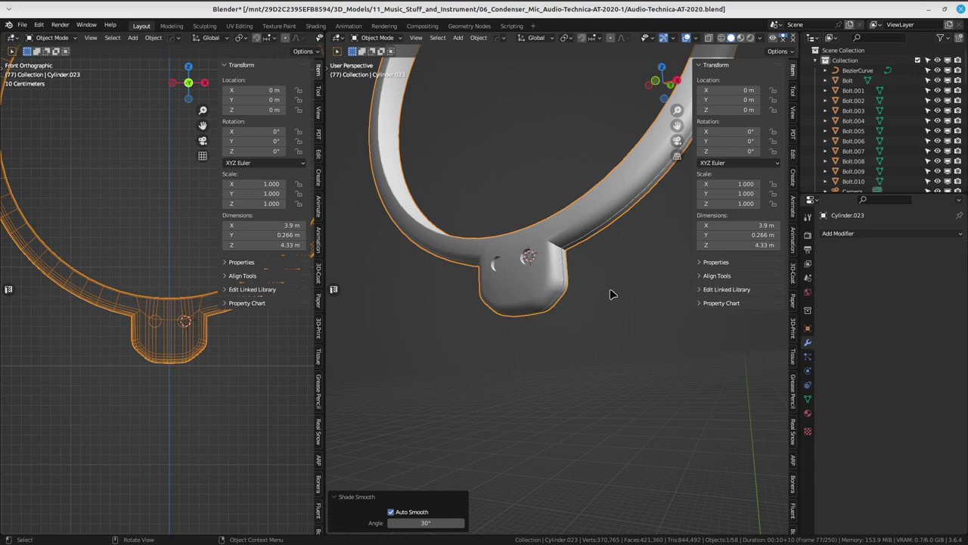
{"action": "scroll", "coordinate": [525, 240], "scroll_direction": "up", "scroll_amount": 3}
{"action": "scroll", "coordinate": [537, 219], "scroll_direction": "up", "scroll_amount": 3}
{"action": "middle_click_drag", "start_coordinate": [547, 208], "coordinate": [538, 256], "text": "shift"}
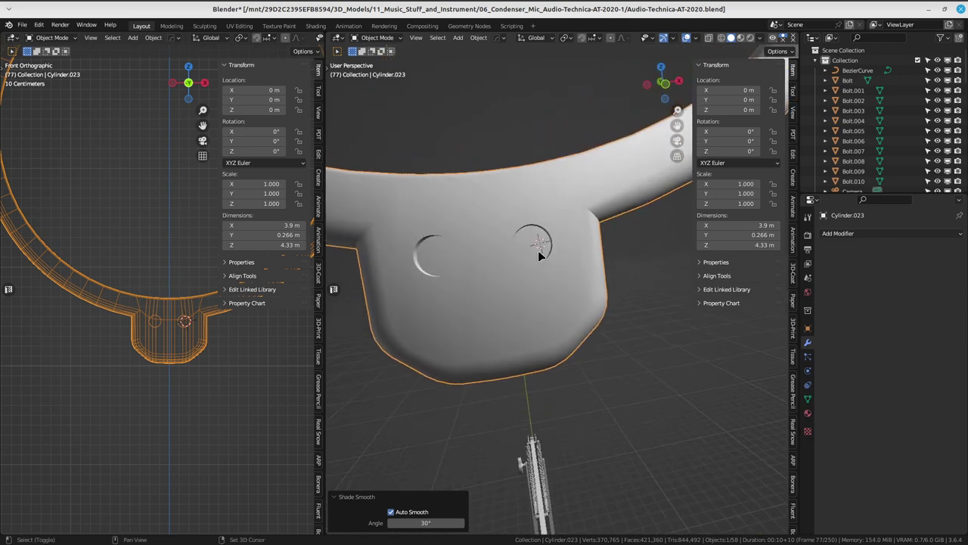
{"action": "scroll", "coordinate": [532, 240], "scroll_direction": "down", "scroll_amount": 3}
{"action": "scroll", "coordinate": [564, 253], "scroll_direction": "down", "scroll_amount": 2}
{"action": "key", "text": "shift+a"}
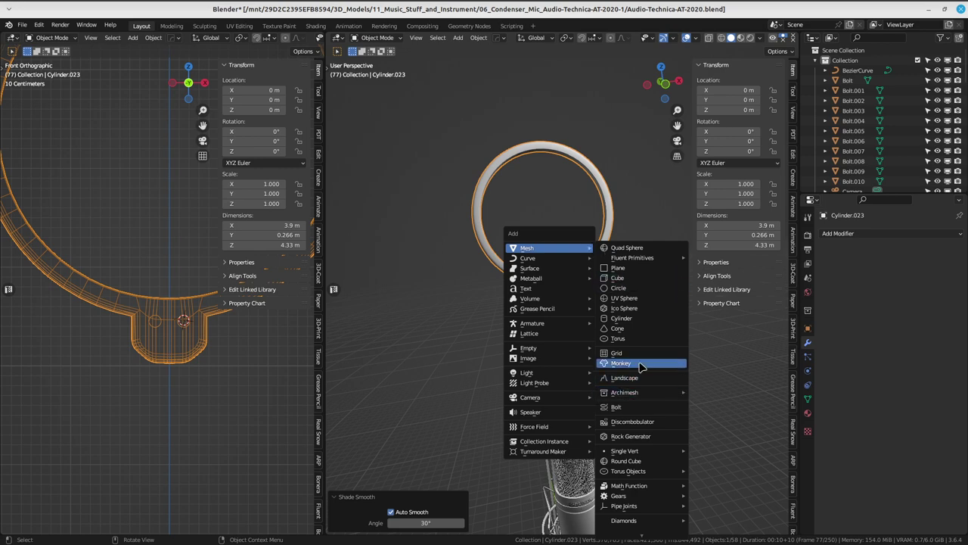
- Add a bolt with a PHILLIPS bit type and a DOME head
{"action": "left_click", "coordinate": [631, 407]}
{"action": "middle_click_drag", "start_coordinate": [585, 217], "coordinate": [541, 306]}
{"action": "scroll", "coordinate": [542, 306], "scroll_direction": "up", "scroll_amount": 3}
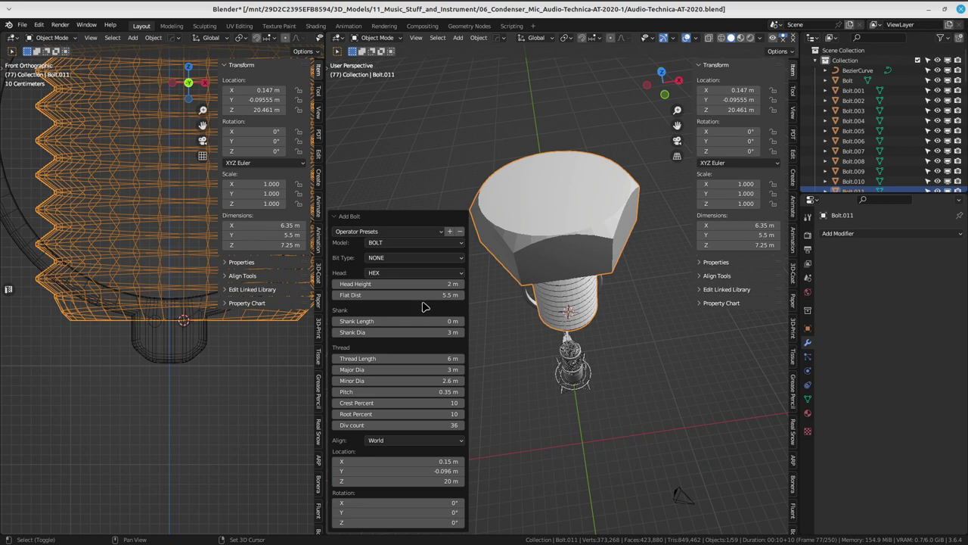
{"action": "left_click", "coordinate": [419, 258]}
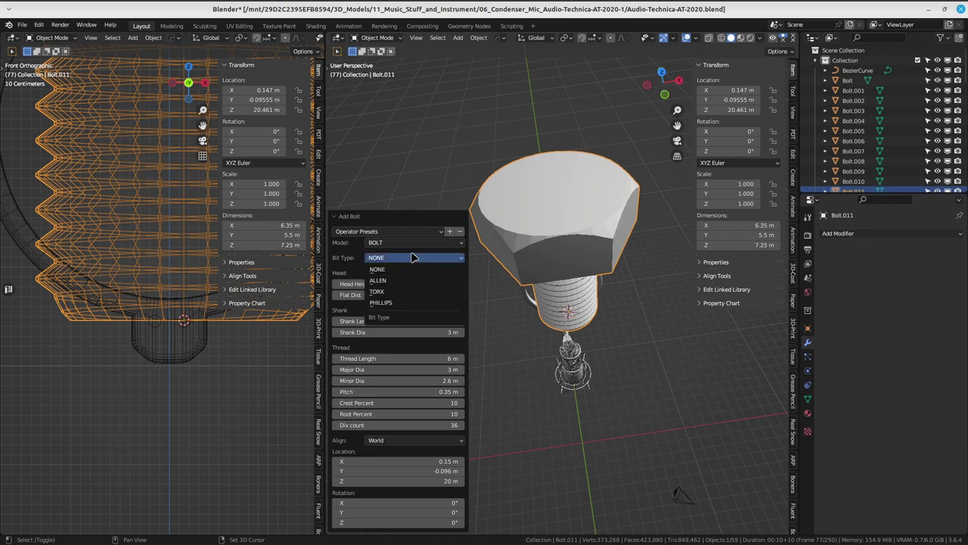
{"action": "left_click", "coordinate": [399, 302]}
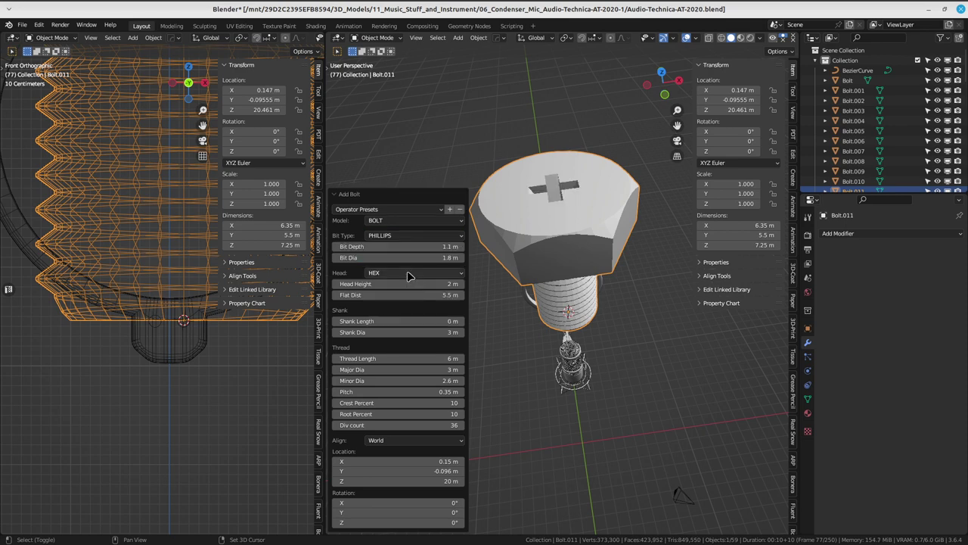
{"action": "left_click", "coordinate": [409, 274]}
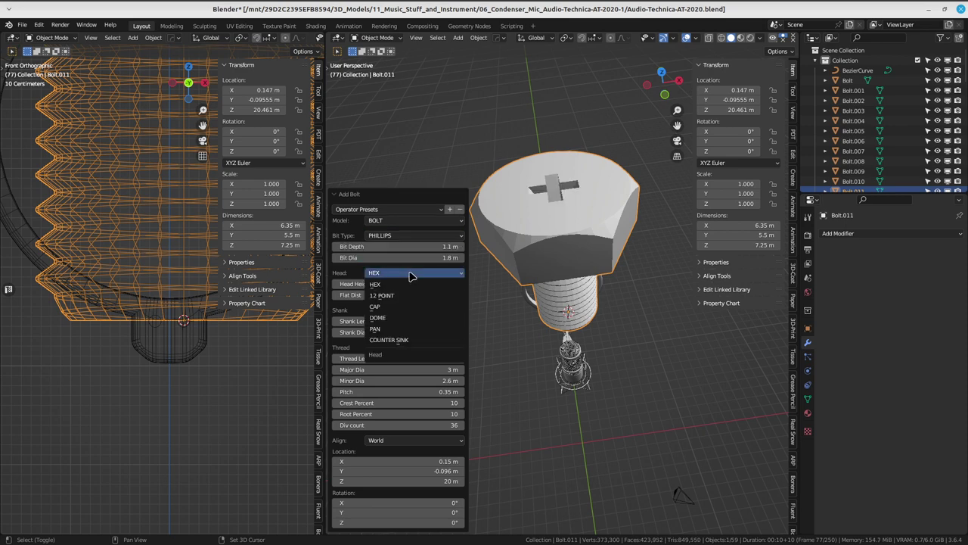
{"action": "left_click", "coordinate": [402, 311]}
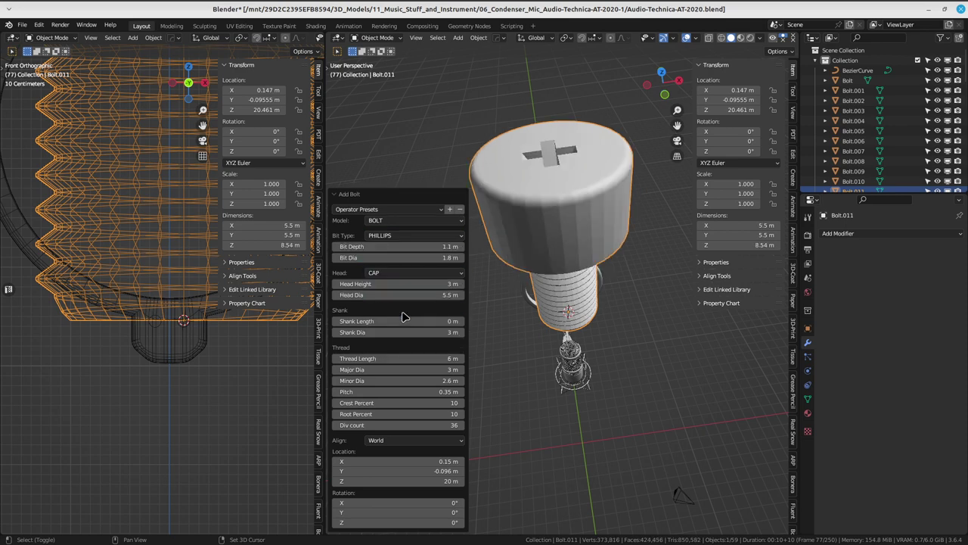
{"action": "left_click", "coordinate": [410, 275]}
{"action": "left_click", "coordinate": [391, 319]}
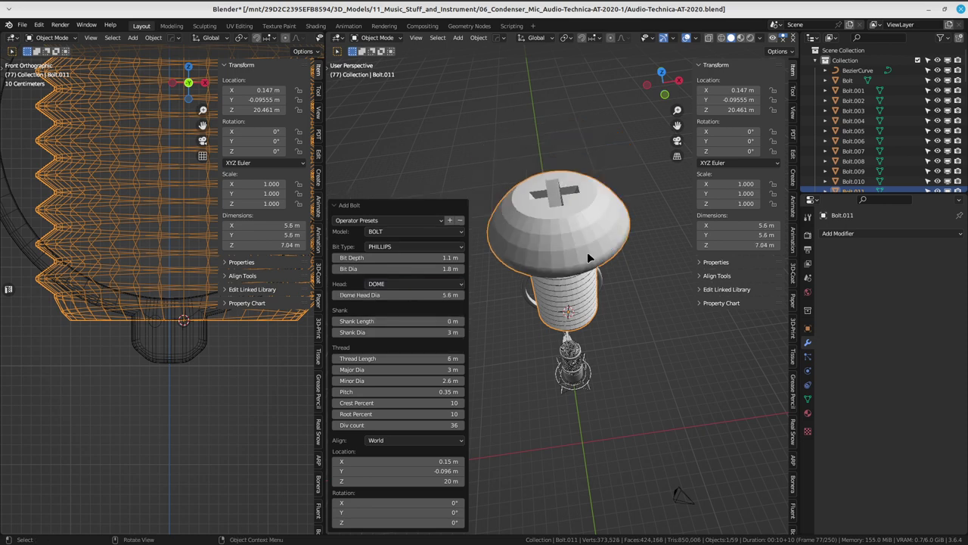
- View the bolt from the front orthographic view and enter Edit Mode
{"action": "mouse_move", "coordinate": [587, 252]}
{"action": "middle_mouse_down"}
{"action": "mouse_move", "coordinate": [575, 248]}
{"action": "mouse_move", "coordinate": [589, 262]}
{"action": "middle_mouse_up"}
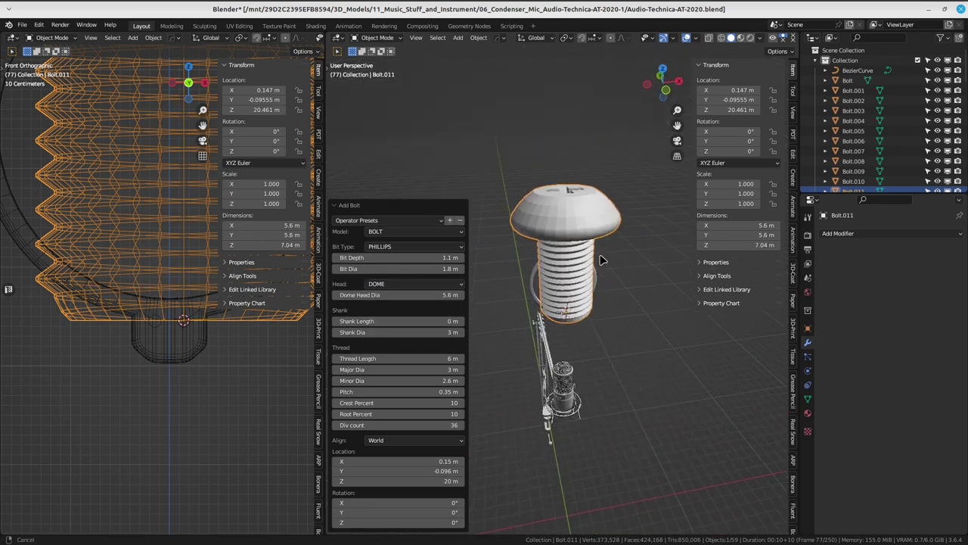
{"action": "key", "text": "KP_1"}
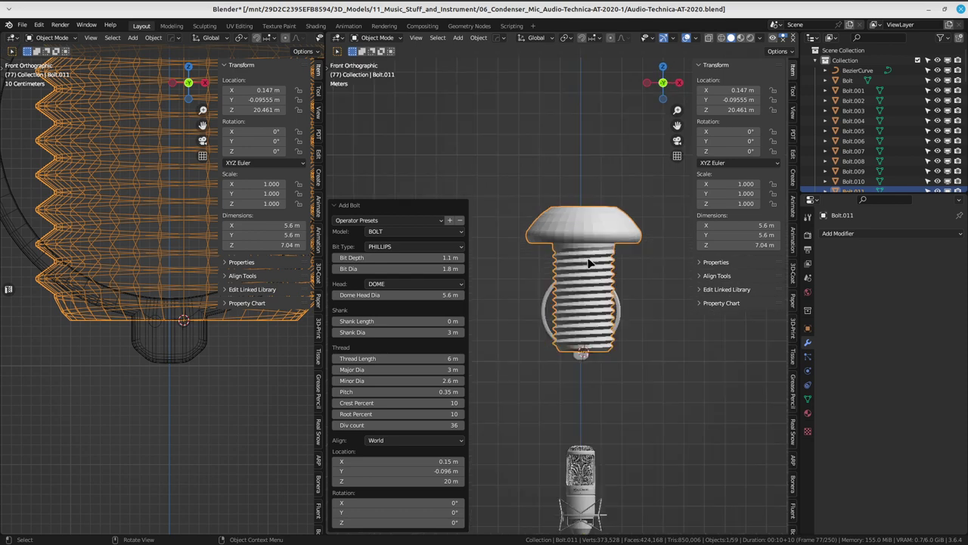
{"action": "scroll", "coordinate": [588, 265], "scroll_direction": "up", "scroll_amount": 2}
{"action": "key", "text": "Tab"}
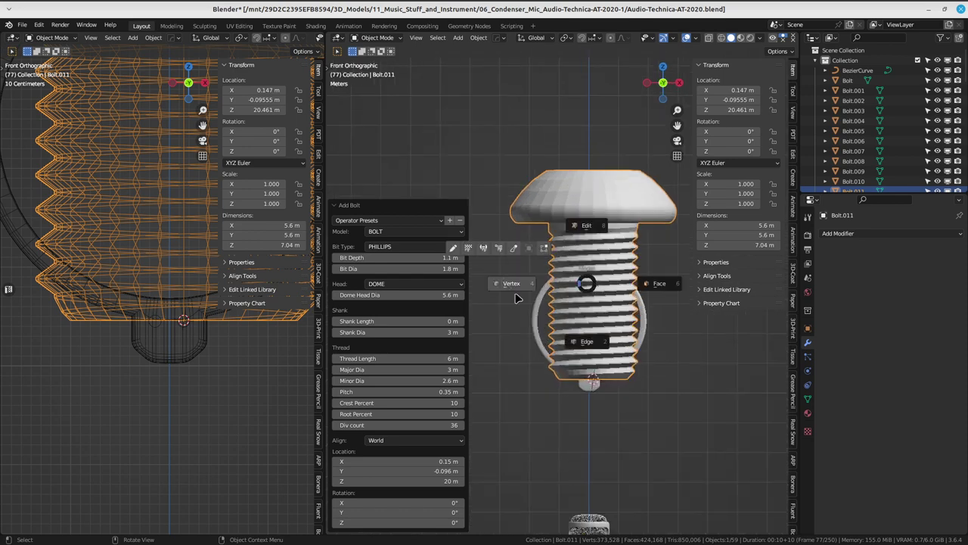
{"action": "left_click", "coordinate": [521, 288]}
- In wireframe, box-select the bolt's threaded shank and grow the selection
{"action": "key", "text": "z"}
{"action": "left_click", "coordinate": [513, 314]}
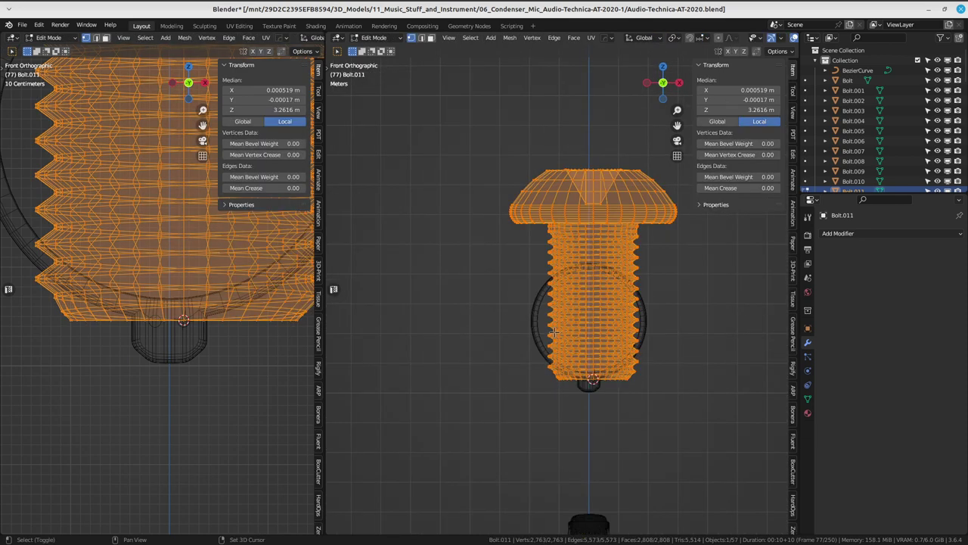
{"action": "middle_click_drag", "start_coordinate": [513, 314], "coordinate": [467, 281], "text": "shift"}
{"action": "key", "text": "alt+a"}
{"action": "left_click_drag", "start_coordinate": [438, 390], "coordinate": [647, 198]}
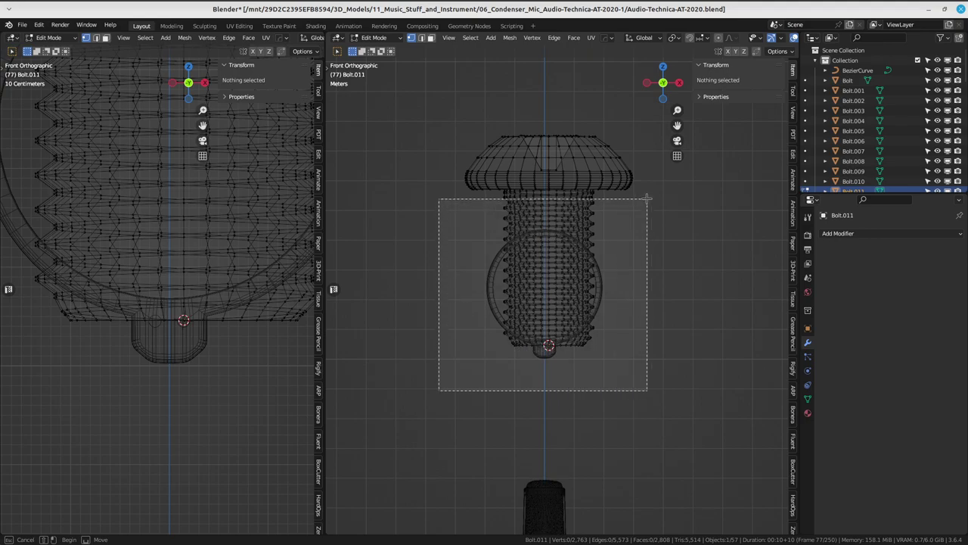
{"action": "middle_click_drag", "start_coordinate": [647, 198], "coordinate": [605, 318]}
{"action": "scroll", "coordinate": [605, 326], "scroll_direction": "up", "scroll_amount": 4}
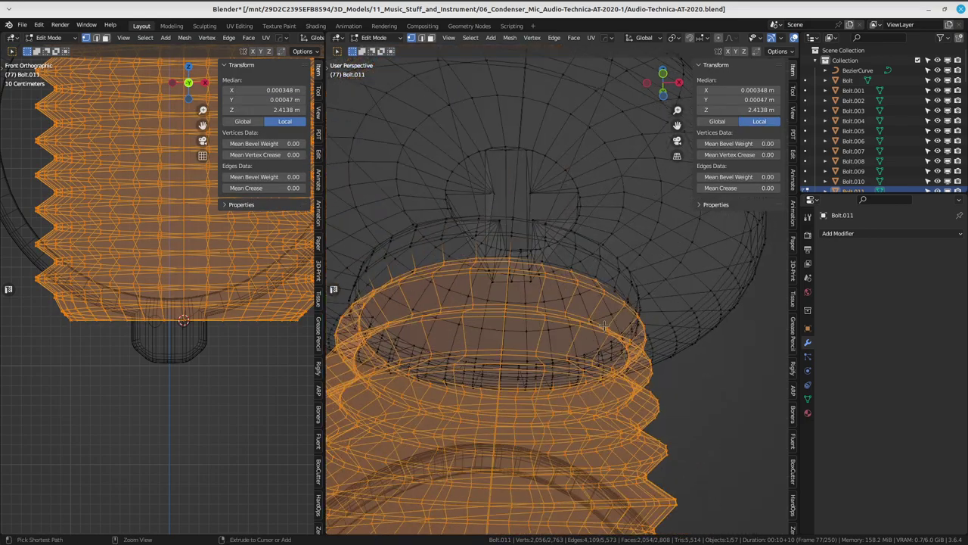
{"action": "key", "text": "ctrl+KP_Add"}
{"action": "key", "text": "ctrl+KP_Add"}
{"action": "key", "text": "ctrl+KP_Add"}
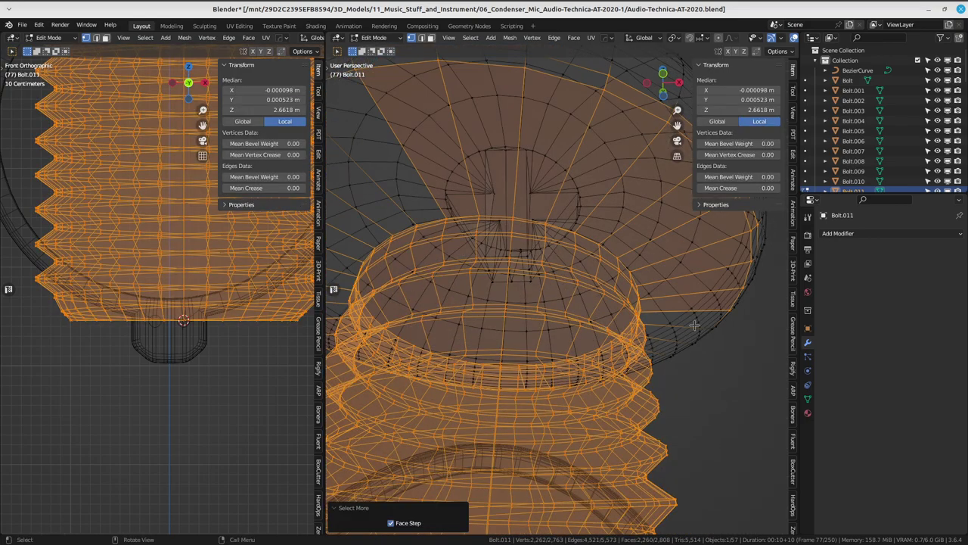
- Extend the selection up to the head's underside and delete those vertices, leaving the dome head
{"action": "middle_click_drag", "start_coordinate": [695, 326], "coordinate": [570, 212], "text": "shift"}
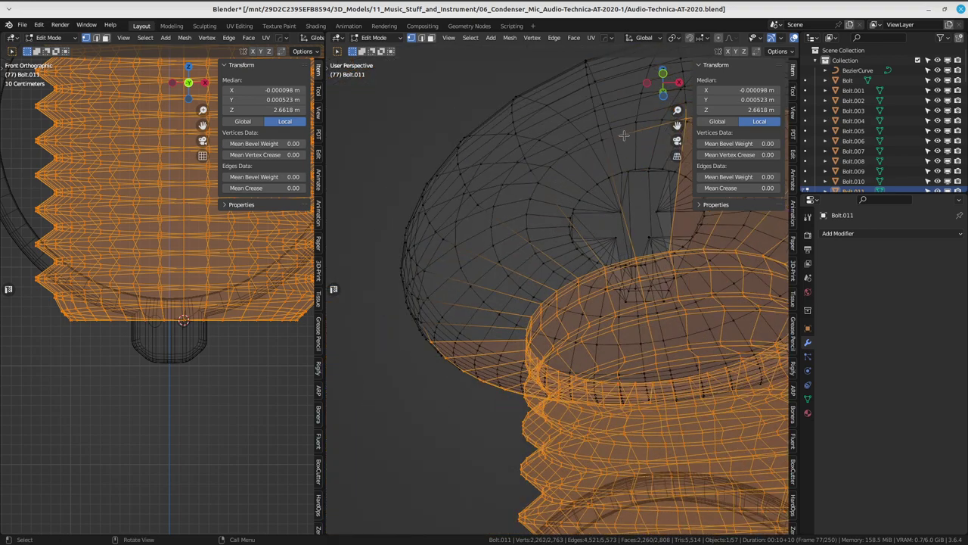
{"action": "mouse_move", "coordinate": [624, 135]}
{"action": "middle_mouse_down"}
{"action": "mouse_move", "coordinate": [542, 263]}
{"action": "mouse_move", "coordinate": [579, 282]}
{"action": "middle_mouse_up"}
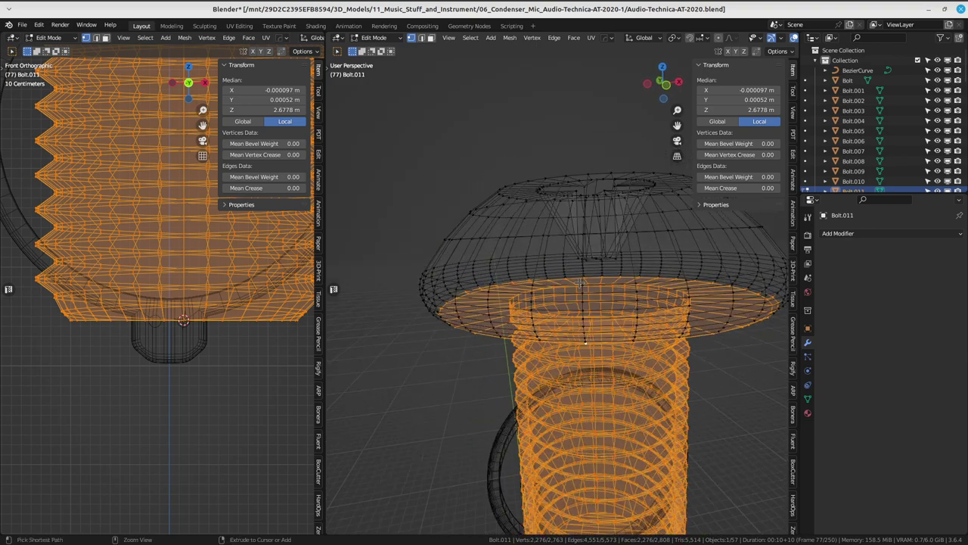
{"action": "key", "text": "ctrl+KP_Add"}
{"action": "middle_click_drag", "start_coordinate": [579, 282], "coordinate": [546, 266]}
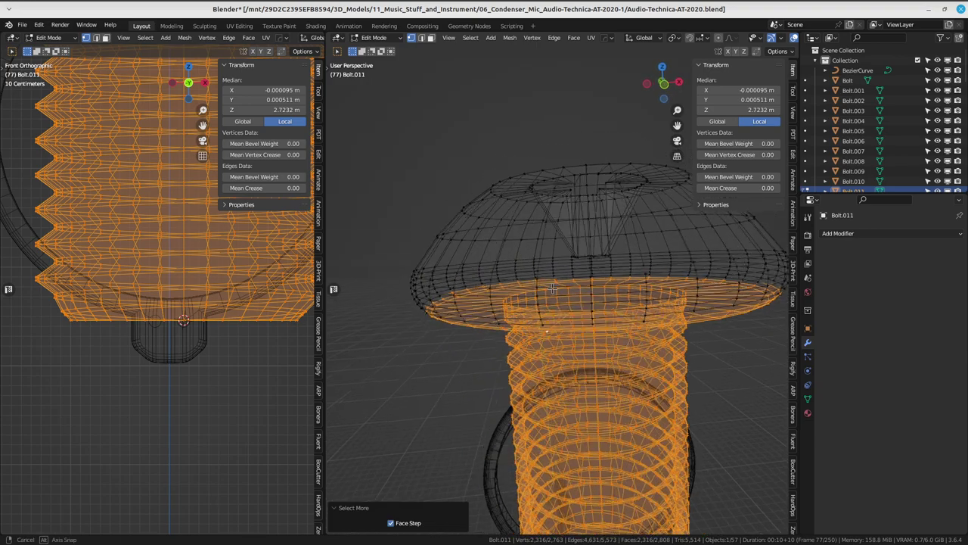
{"action": "key", "text": "KP_1"}
{"action": "scroll", "coordinate": [681, 302], "scroll_direction": "up", "scroll_amount": 2}
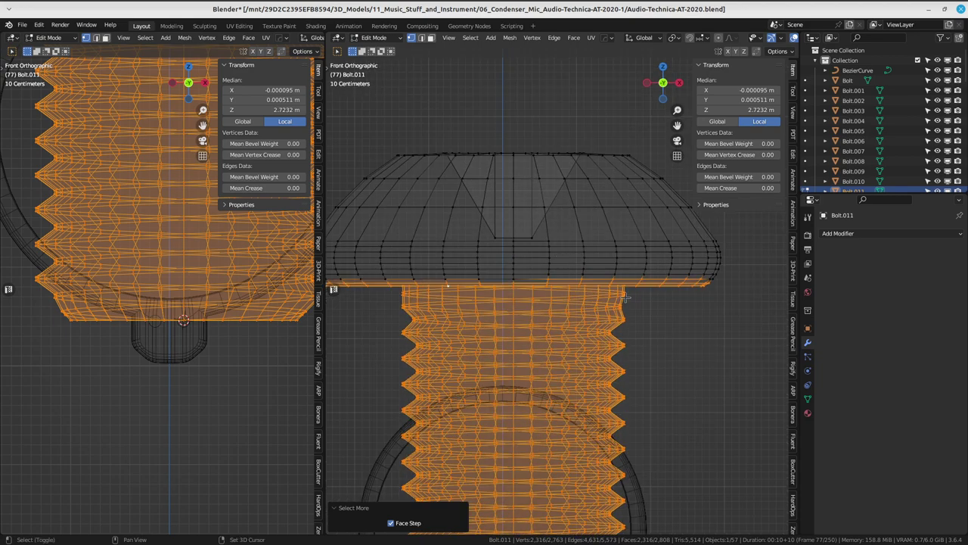
{"action": "scroll", "coordinate": [696, 310], "scroll_direction": "up", "scroll_amount": 3}
{"action": "scroll", "coordinate": [707, 317], "scroll_direction": "up", "scroll_amount": 3}
{"action": "middle_click_drag", "start_coordinate": [707, 316], "coordinate": [660, 297], "text": "shift"}
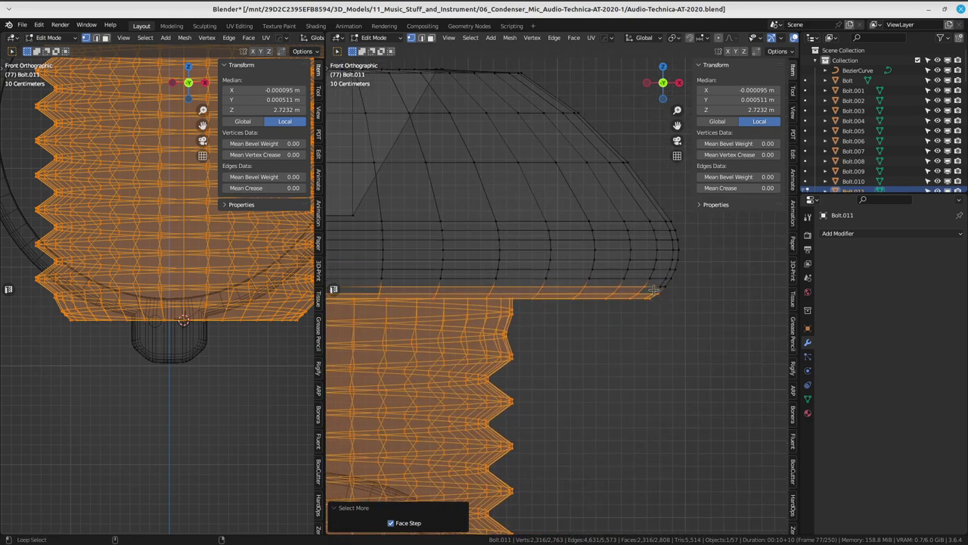
{"action": "left_click", "coordinate": [652, 287], "text": "alt+shift"}
{"action": "scroll", "coordinate": [643, 293], "scroll_direction": "down", "scroll_amount": 3}
{"action": "scroll", "coordinate": [628, 303], "scroll_direction": "up", "scroll_amount": 2}
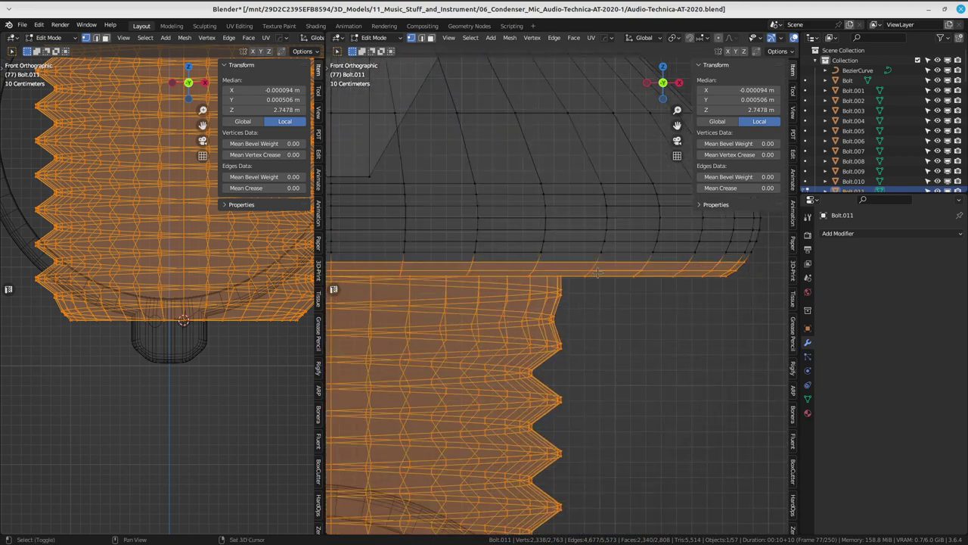
{"action": "scroll", "coordinate": [611, 313], "scroll_direction": "up", "scroll_amount": 2}
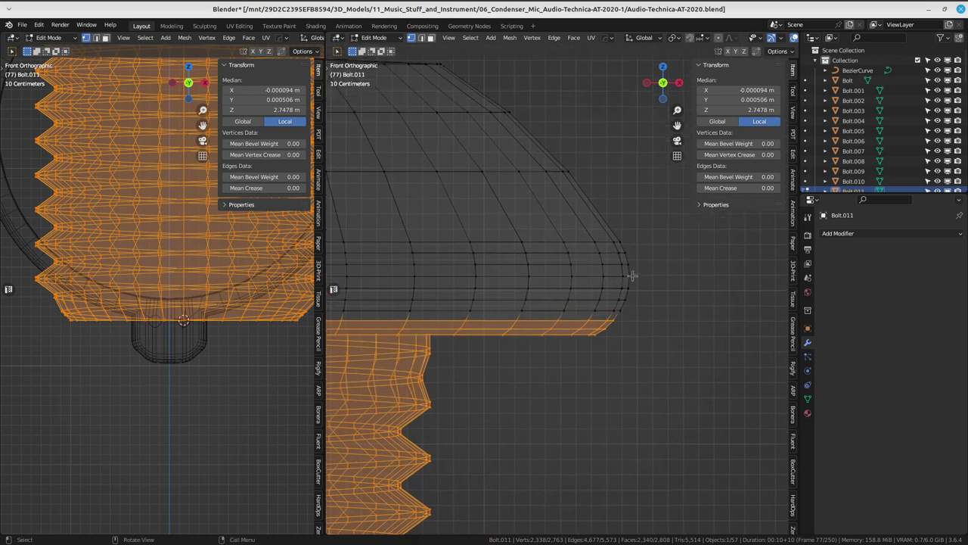
{"action": "key", "text": "ctrl+KP_Add"}
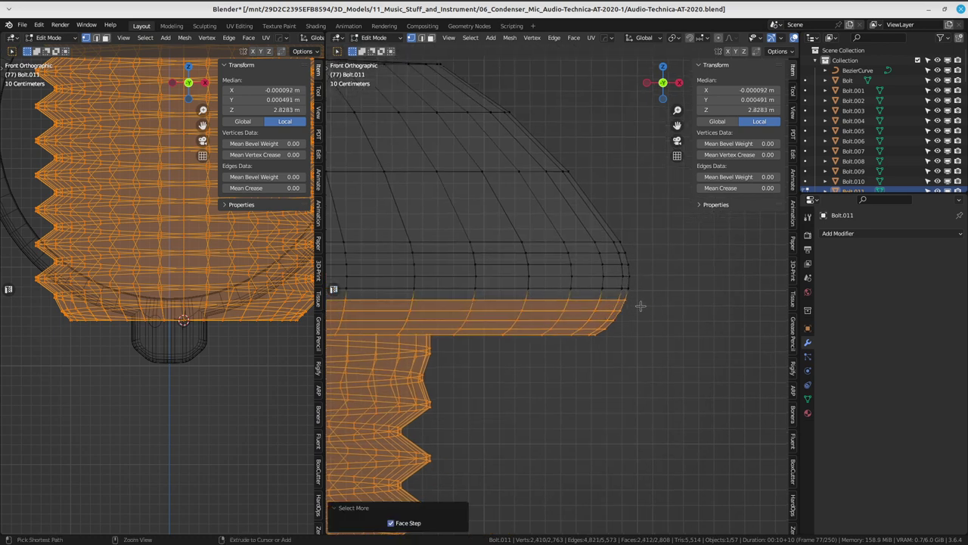
{"action": "key", "text": "x"}
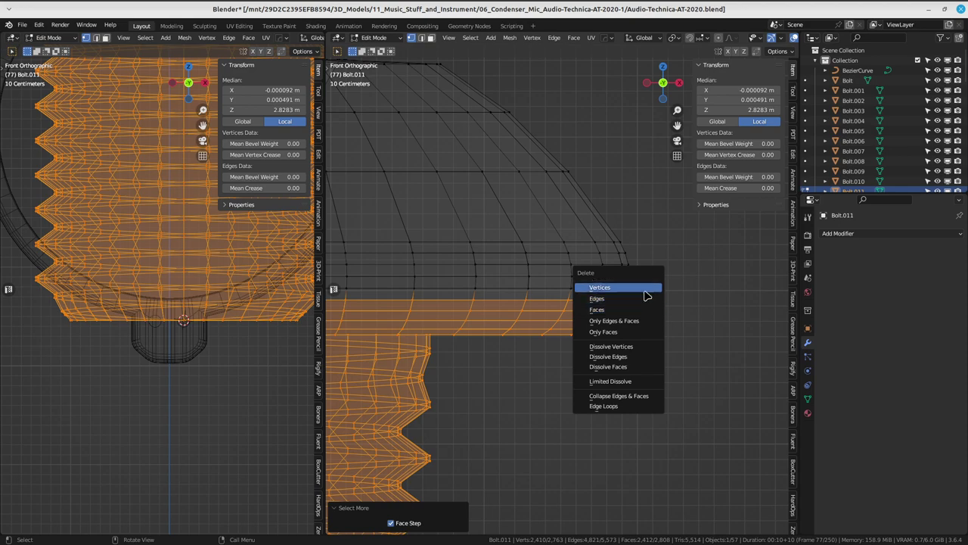
{"action": "left_click", "coordinate": [647, 291]}
{"action": "scroll", "coordinate": [575, 299], "scroll_direction": "down", "scroll_amount": 4}
- In top view, select the cross-recess faces and scale them by 1.467
{"action": "left_click_drag", "start_coordinate": [450, 199], "coordinate": [712, 344]}
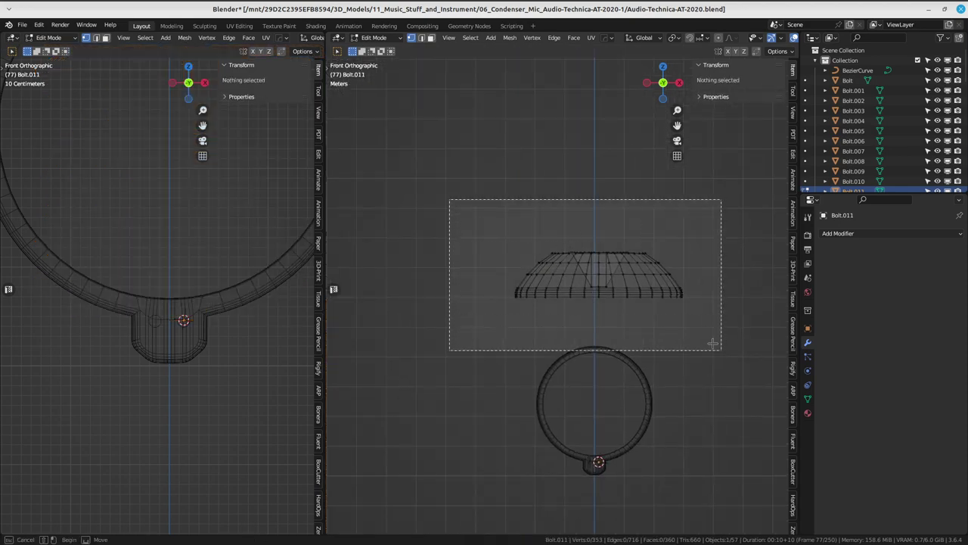
{"action": "mouse_move", "coordinate": [712, 344]}
{"action": "middle_mouse_down"}
{"action": "mouse_move", "coordinate": [601, 342]}
{"action": "mouse_move", "coordinate": [619, 352]}
{"action": "mouse_move", "coordinate": [598, 371]}
{"action": "middle_mouse_up"}
{"action": "key", "text": "KP_7"}
{"action": "scroll", "coordinate": [619, 351], "scroll_direction": "up", "scroll_amount": 2}
{"action": "left_click_drag", "start_coordinate": [508, 291], "coordinate": [616, 400]}
{"action": "key", "text": "shift+z"}
{"action": "scroll", "coordinate": [622, 308], "scroll_direction": "up", "scroll_amount": 3}
{"action": "key", "text": "s"}
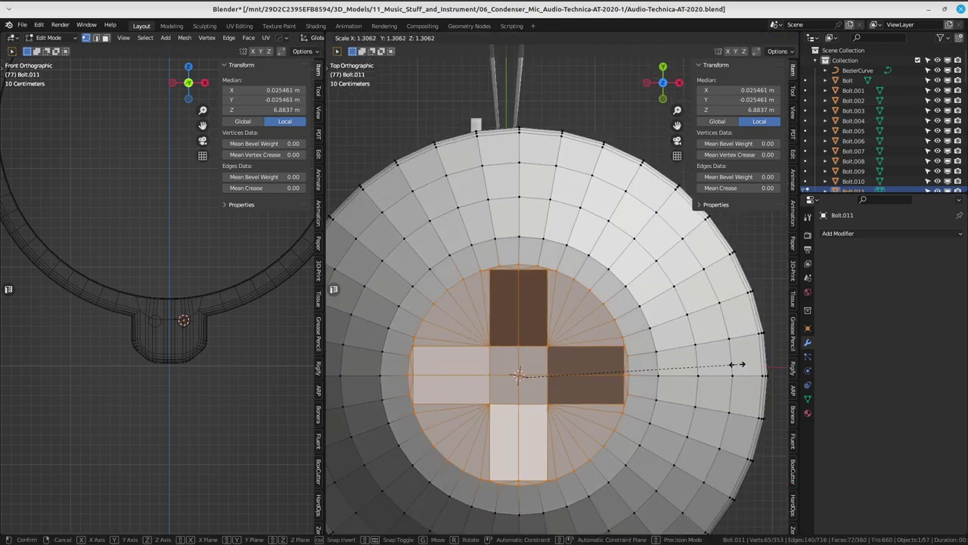
{"action": "left_click", "coordinate": [764, 367]}
{"action": "middle_click_drag", "start_coordinate": [764, 367], "coordinate": [589, 206]}
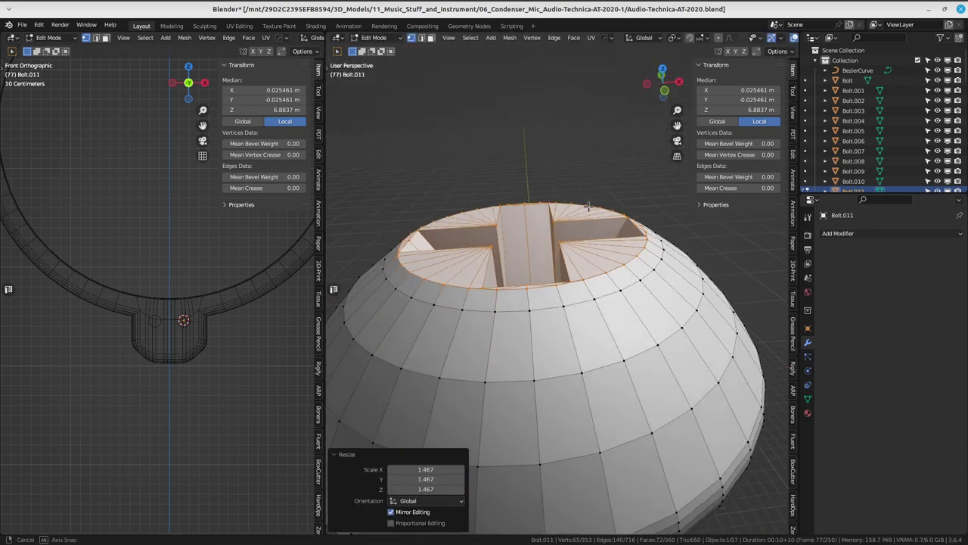
{"action": "scroll", "coordinate": [642, 315], "scroll_direction": "up", "scroll_amount": 3}
- Lower the recess faces by 0.10027 m along Z
{"action": "key", "text": "g"}
{"action": "key", "text": "z"}
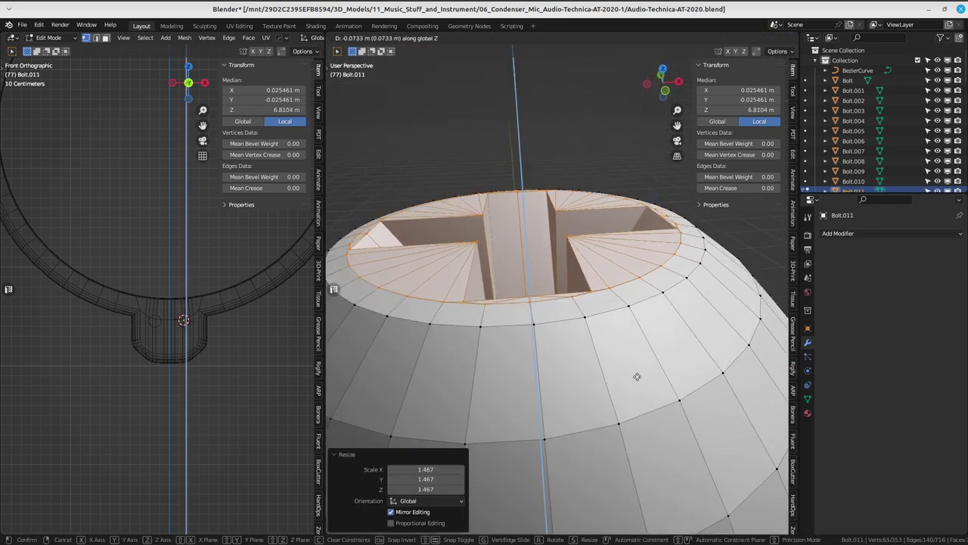
{"action": "left_click", "coordinate": [644, 401]}
{"action": "scroll", "coordinate": [644, 401], "scroll_direction": "down", "scroll_amount": 5}
{"action": "mouse_move", "coordinate": [666, 517]}
{"action": "middle_mouse_down"}
{"action": "mouse_move", "coordinate": [703, 423]}
{"action": "mouse_move", "coordinate": [552, 245]}
{"action": "middle_mouse_up"}
{"action": "scroll", "coordinate": [552, 246], "scroll_direction": "up", "scroll_amount": 4}
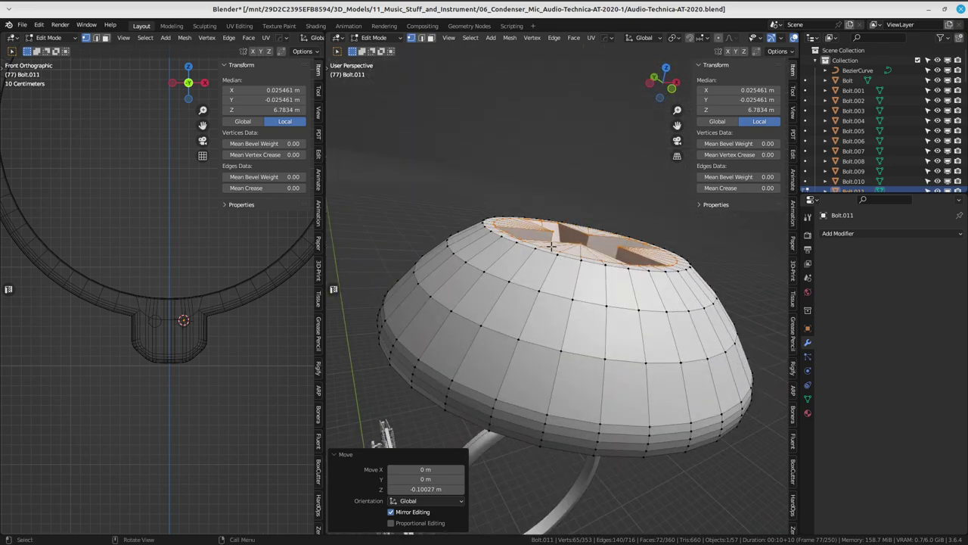
{"action": "key", "text": "Tab"}
- Set the bolt's origin to its geometry centre, placing it at Z 26.663 m
{"action": "left_click", "coordinate": [496, 240]}
{"action": "right_click", "coordinate": [540, 275]}
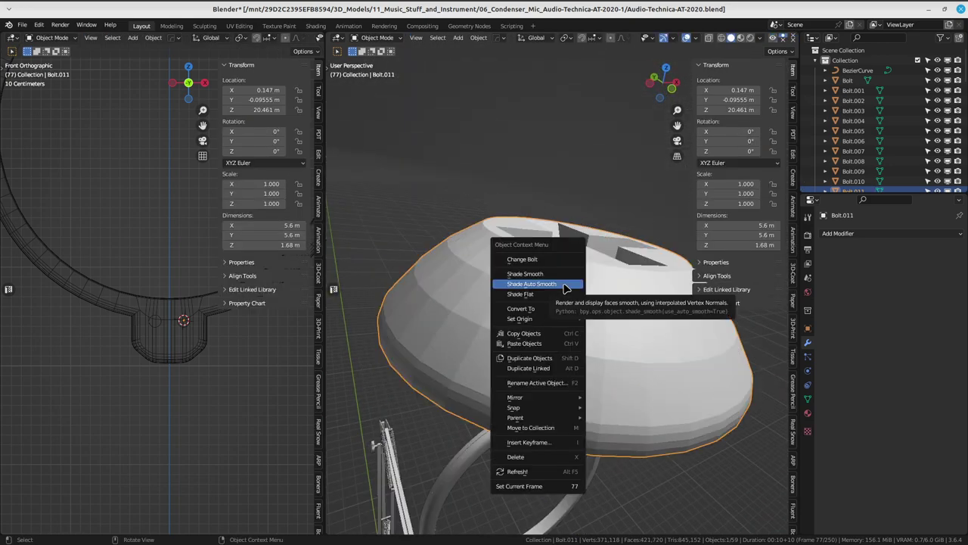
{"action": "mouse_move", "coordinate": [529, 319]}
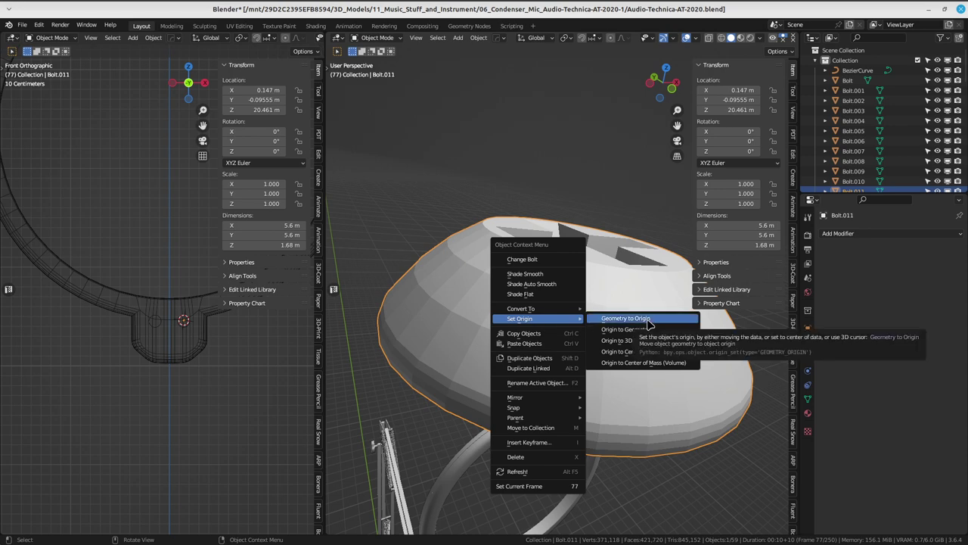
{"action": "left_click", "coordinate": [632, 319]}
{"action": "key", "text": "ctrl+z"}
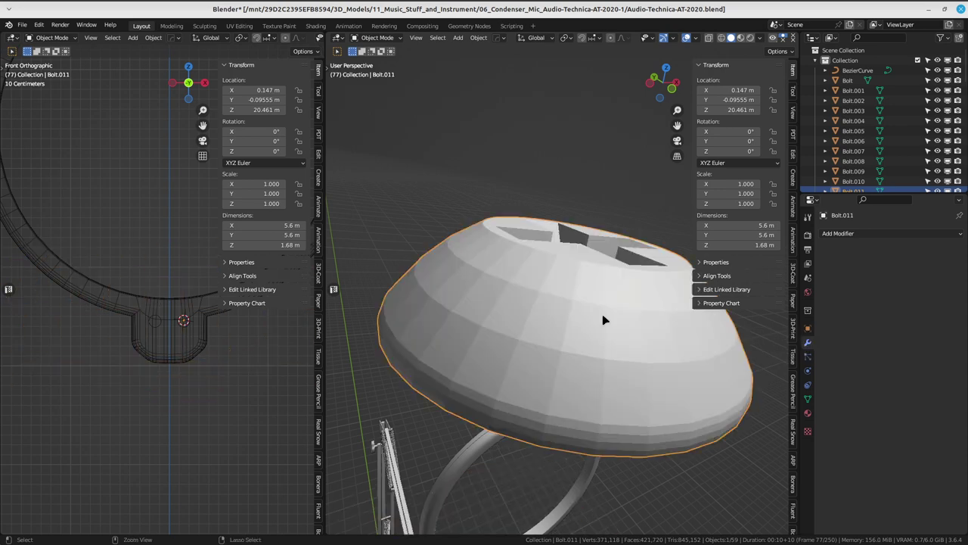
{"action": "right_click", "coordinate": [599, 301]}
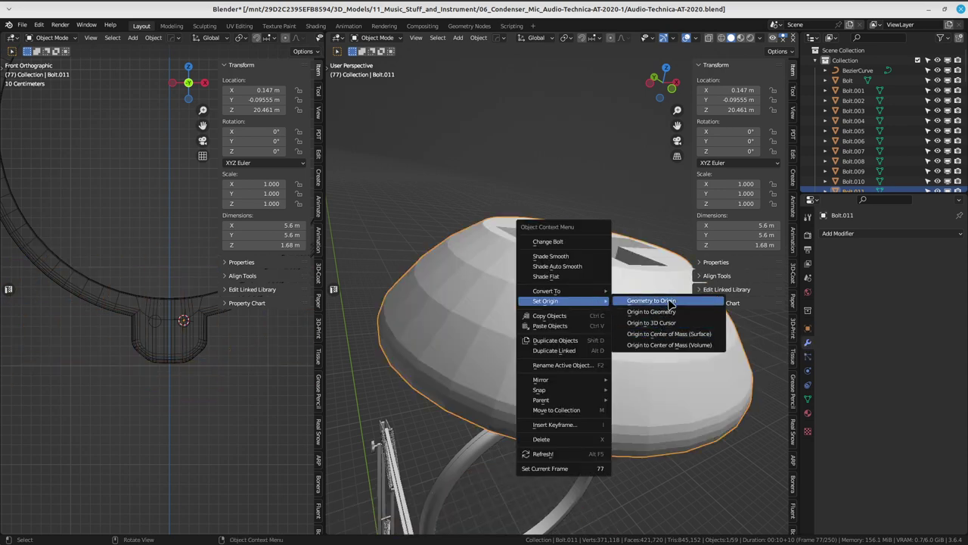
{"action": "left_click", "coordinate": [671, 312]}
{"action": "middle_click_drag", "start_coordinate": [671, 313], "coordinate": [519, 341]}
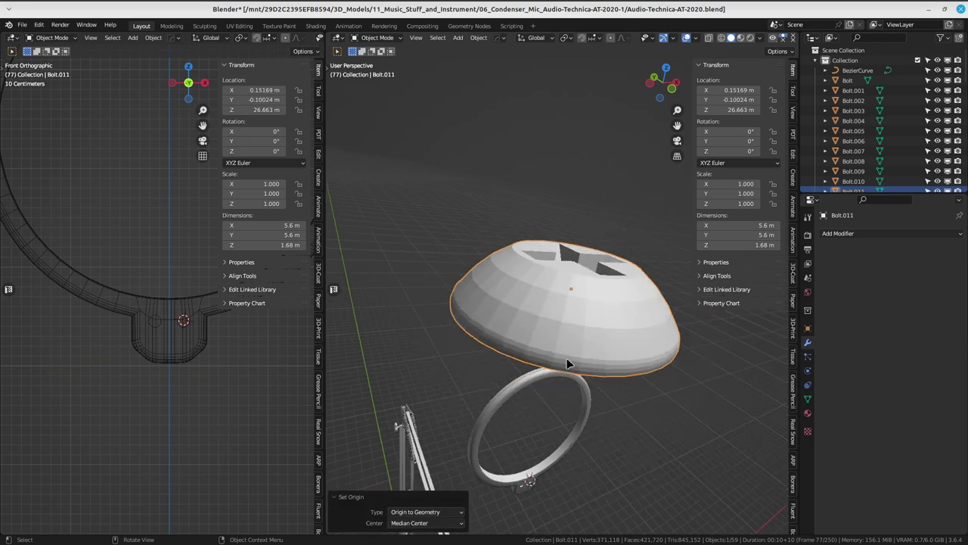
{"action": "key", "text": "ctrl+Tab"}
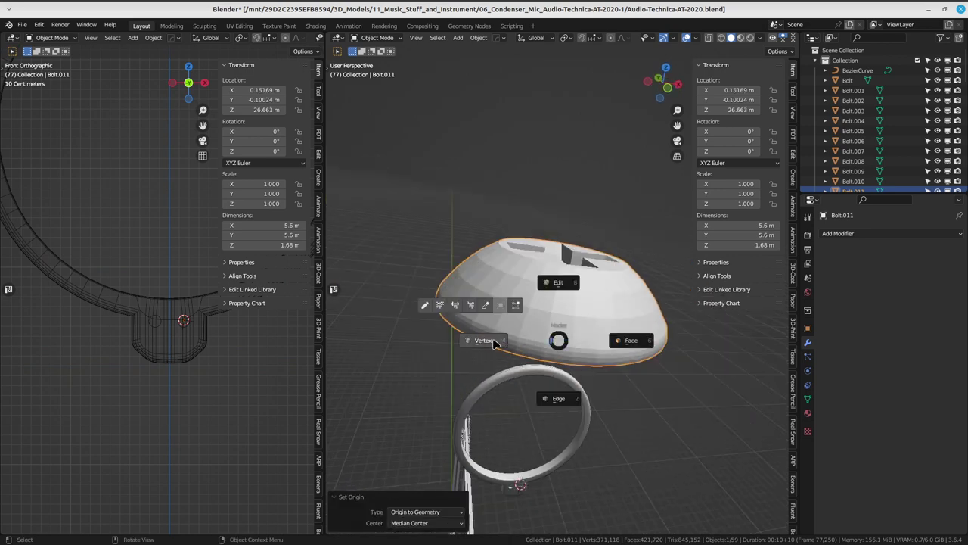
- In Edit Mode, select all the Phillips recess-bottom vertices through a wireframe view
{"action": "left_click", "coordinate": [493, 343]}
{"action": "key", "text": "alt+a"}
{"action": "key", "text": "a"}
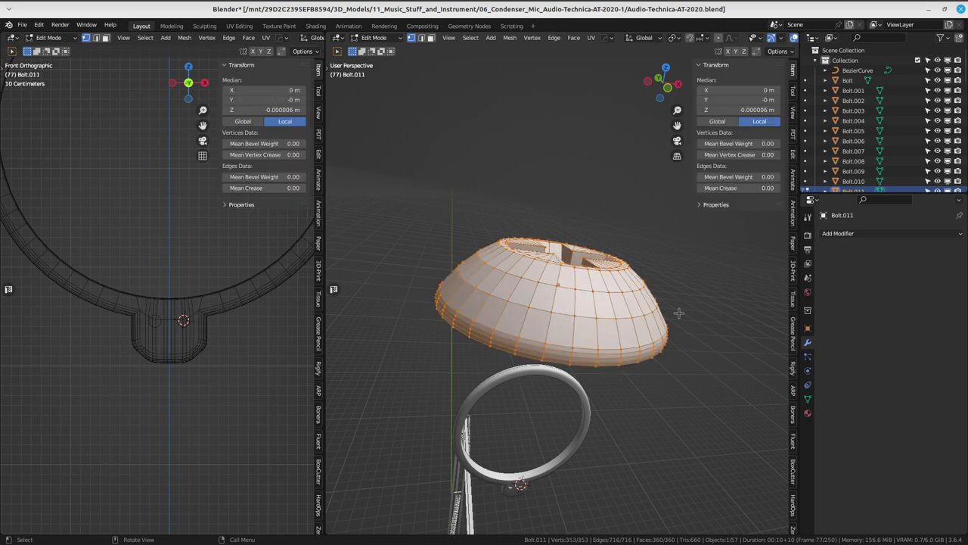
{"action": "scroll", "coordinate": [562, 350], "scroll_direction": "up", "scroll_amount": 3}
{"action": "key", "text": "KP_1"}
{"action": "scroll", "coordinate": [573, 335], "scroll_direction": "up", "scroll_amount": 2}
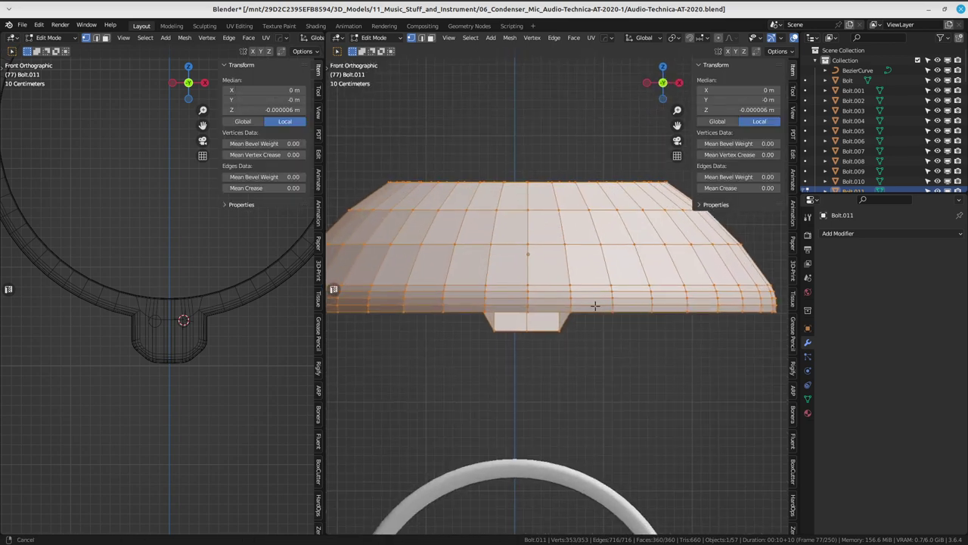
{"action": "scroll", "coordinate": [560, 317], "scroll_direction": "up", "scroll_amount": 1}
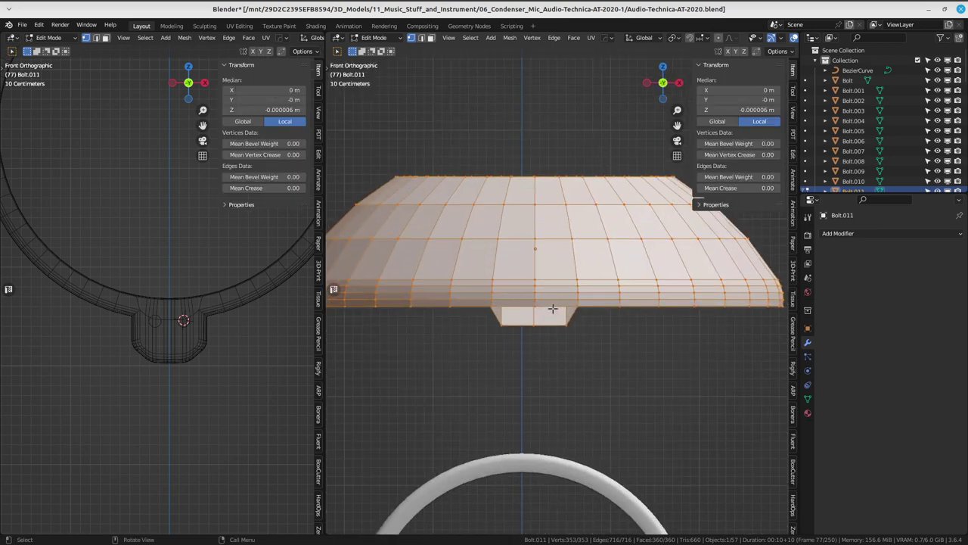
{"action": "left_click_drag", "start_coordinate": [577, 318], "coordinate": [597, 320]}
{"action": "middle_click_drag", "start_coordinate": [597, 320], "coordinate": [611, 337]}
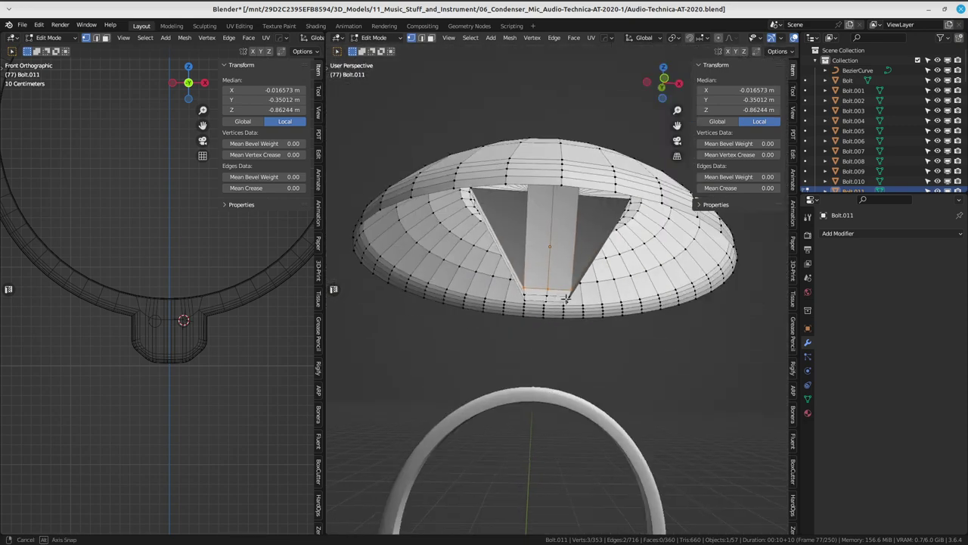
{"action": "key", "text": "z"}
{"action": "left_click", "coordinate": [492, 342]}
{"action": "left_click_drag", "start_coordinate": [501, 344], "coordinate": [611, 303]}
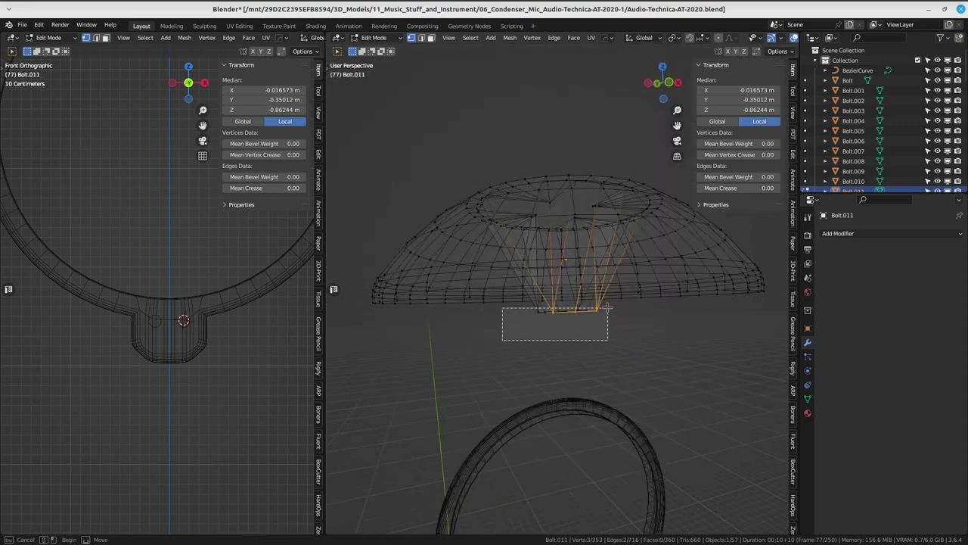
{"action": "key", "text": "z"}
{"action": "left_click", "coordinate": [676, 315]}
- Raise the recess floor 0.33 m along Z to make the recess shallower
{"action": "middle_click_drag", "start_coordinate": [675, 316], "coordinate": [590, 305]}
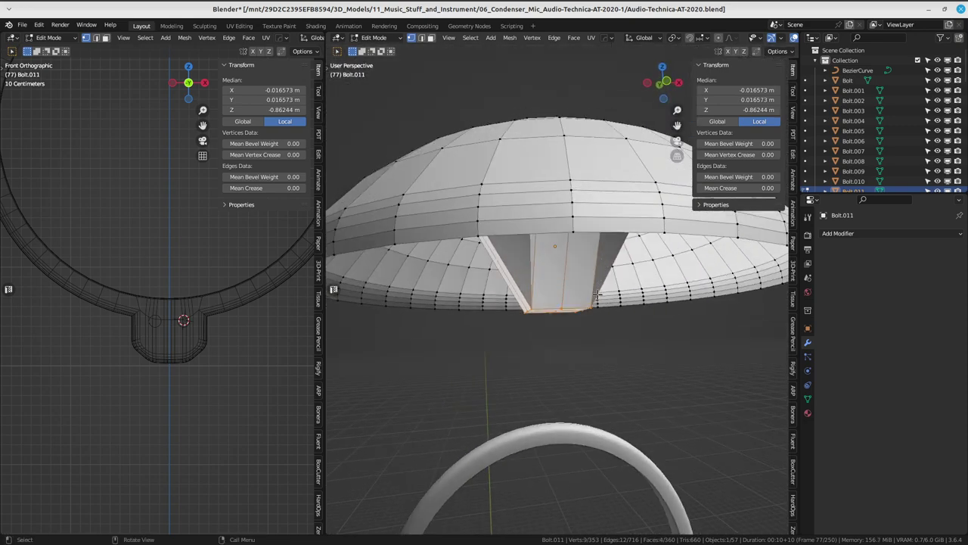
{"action": "key", "text": "KP_1"}
{"action": "scroll", "coordinate": [591, 306], "scroll_direction": "up", "scroll_amount": 2}
{"action": "key", "text": "g"}
{"action": "key", "text": "z"}
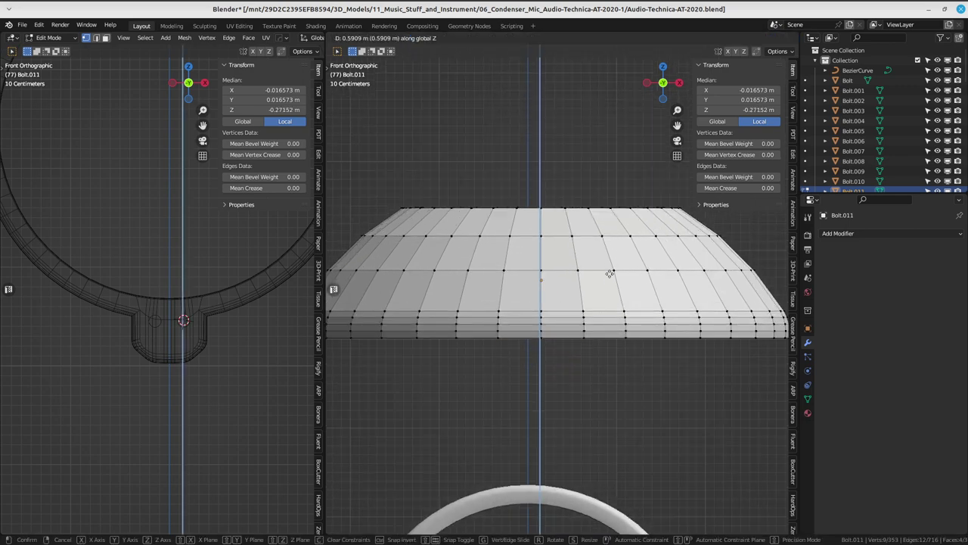
{"action": "left_click", "coordinate": [607, 288]}
- Lift the whole head mesh along Z so it measures 5.6 × 5.6 × 1.46 m, then return to Object Mode
{"action": "key", "text": "z"}
{"action": "left_click", "coordinate": [489, 304]}
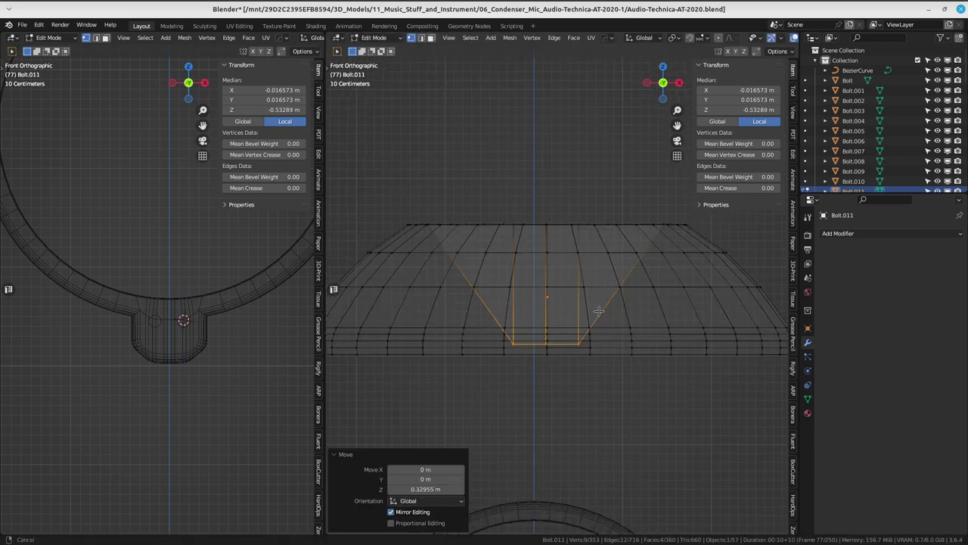
{"action": "scroll", "coordinate": [459, 245], "scroll_direction": "down", "scroll_amount": 2}
{"action": "left_click_drag", "start_coordinate": [384, 259], "coordinate": [787, 424]}
{"action": "scroll", "coordinate": [545, 363], "scroll_direction": "up", "scroll_amount": 4}
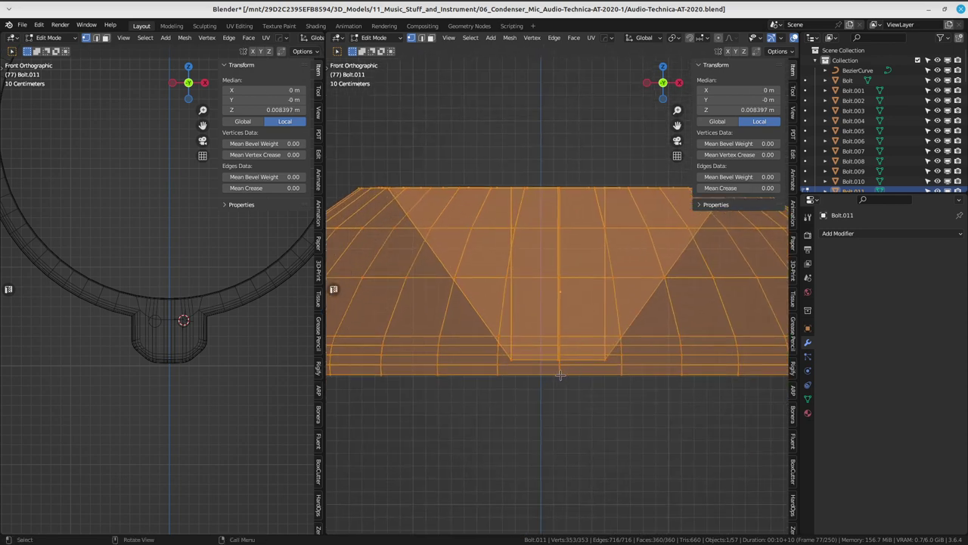
{"action": "scroll", "coordinate": [560, 373], "scroll_direction": "up", "scroll_amount": 2, "text": "shift"}
{"action": "key", "text": "g"}
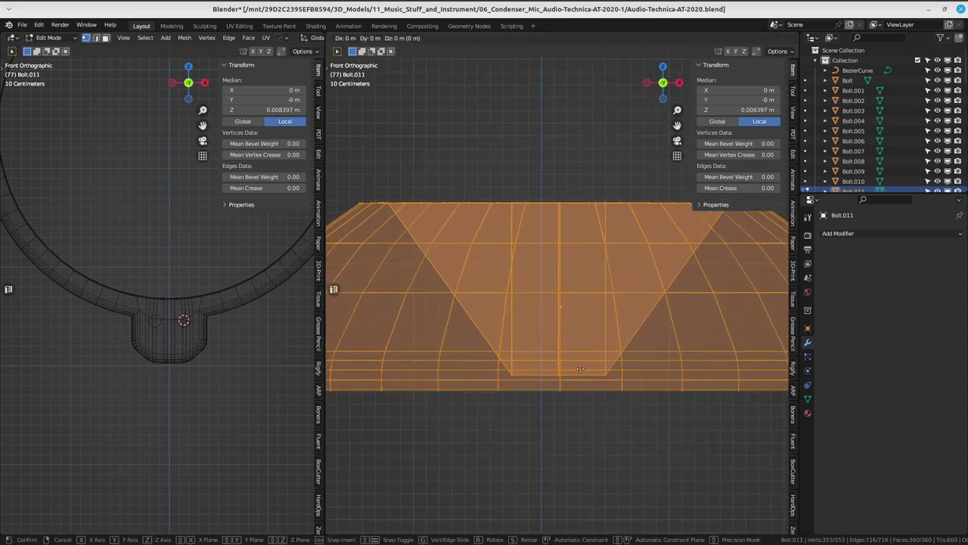
{"action": "key", "text": "z"}
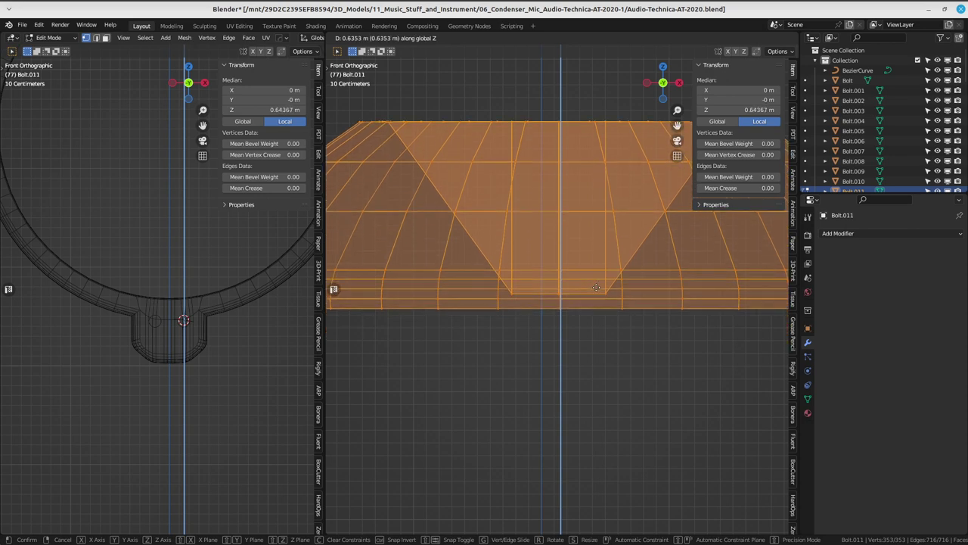
{"action": "left_click", "coordinate": [596, 287]}
{"action": "key", "text": "ctrl+Tab"}
{"action": "left_click", "coordinate": [542, 251]}
- Apply the rotation of screw head Bolt.011
{"action": "scroll", "coordinate": [627, 213], "scroll_direction": "down", "scroll_amount": 6}
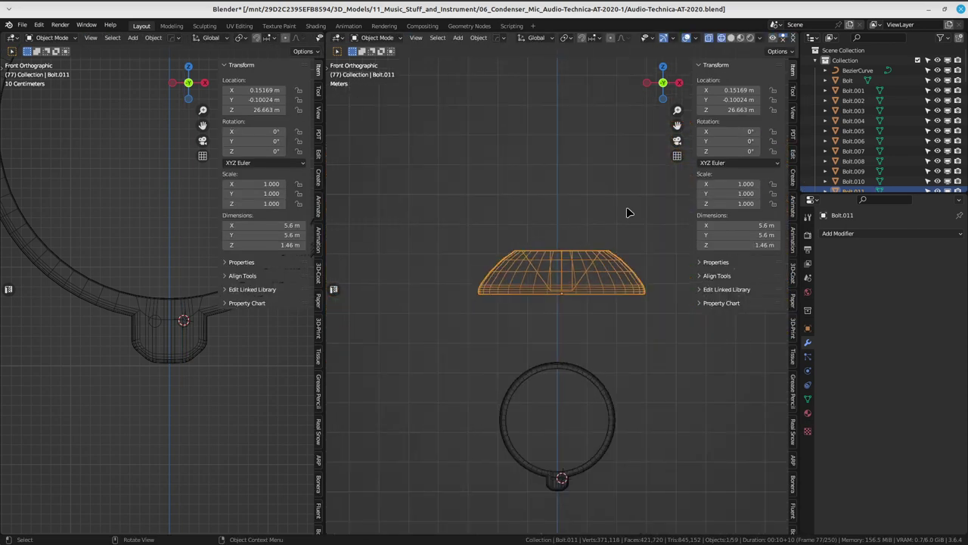
{"action": "key", "text": "z"}
{"action": "middle_click_drag", "start_coordinate": [626, 213], "coordinate": [616, 324]}
{"action": "left_click", "coordinate": [627, 307]}
{"action": "right_click", "coordinate": [625, 259]}
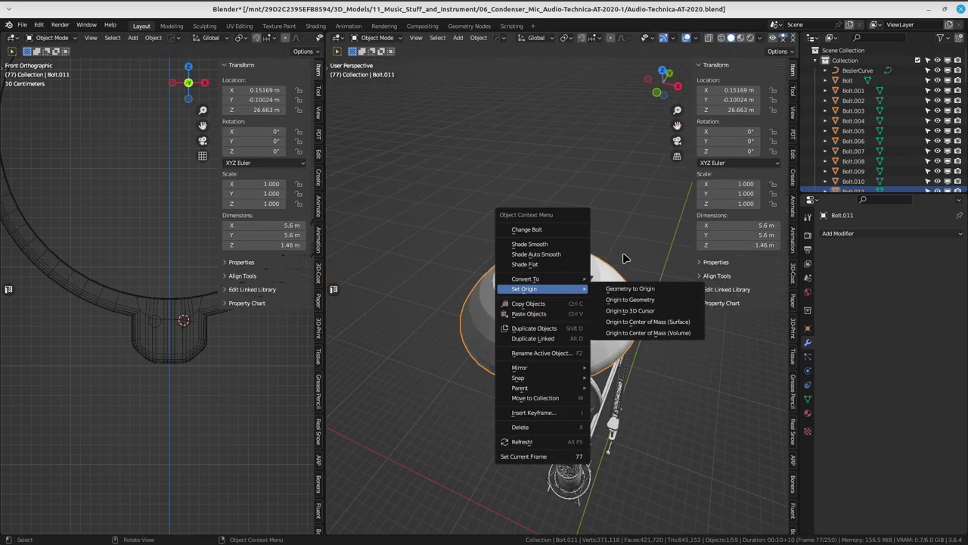
{"action": "key", "text": "Escape"}
{"action": "key", "text": "ctrl+a"}
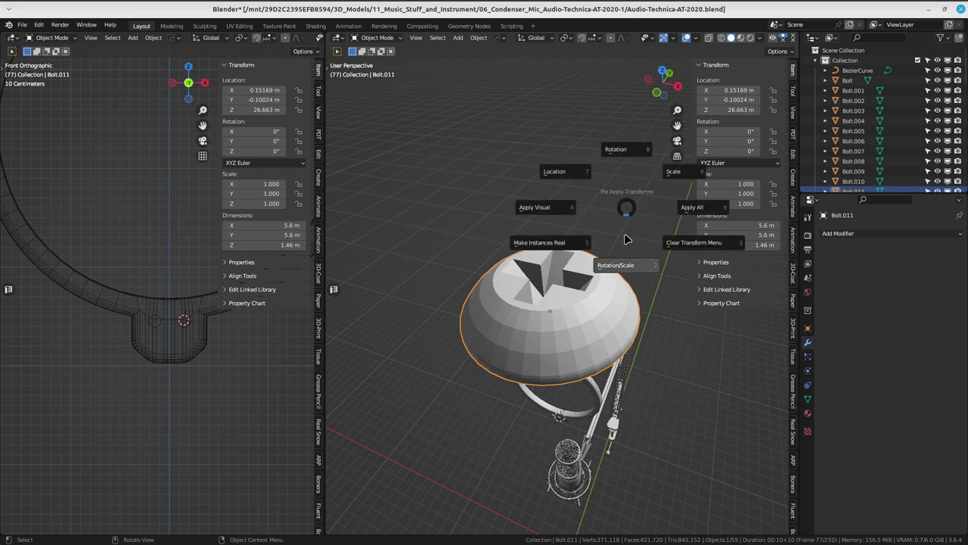
{"action": "left_click", "coordinate": [632, 218]}
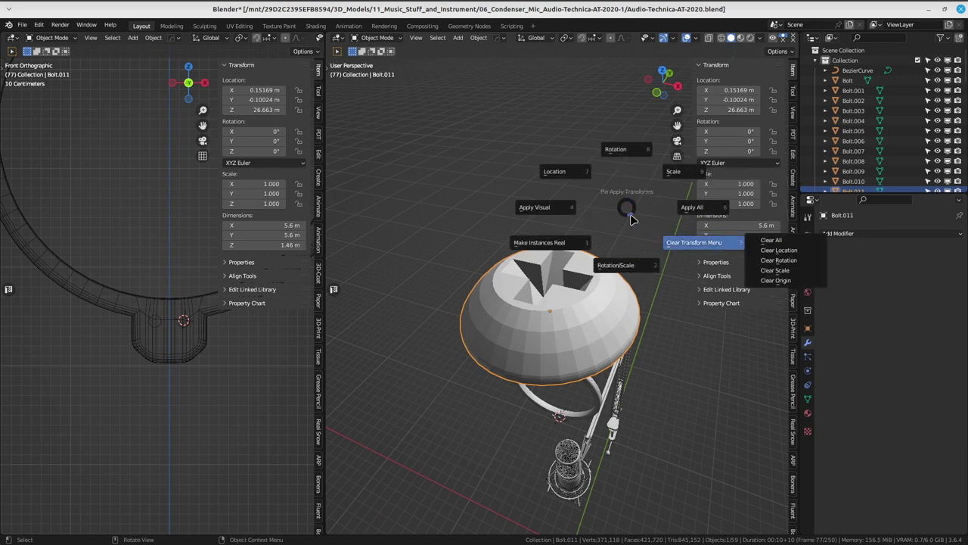
{"action": "left_click", "coordinate": [634, 163]}
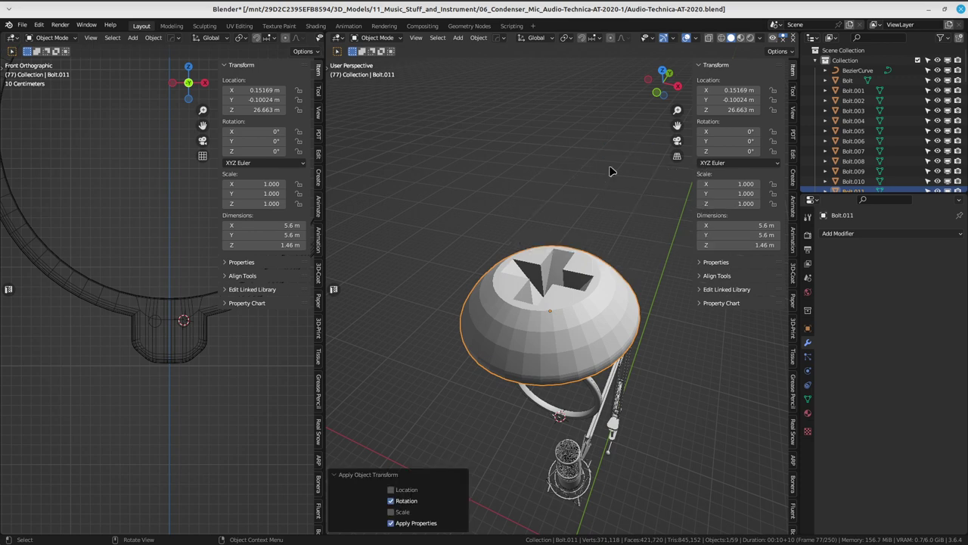
- Set snapping to Face Project with Median snap and Align Rotation to Target
{"action": "mouse_move", "coordinate": [634, 163]}
{"action": "middle_mouse_down"}
{"action": "mouse_move", "coordinate": [581, 297]}
{"action": "mouse_move", "coordinate": [510, 116]}
{"action": "middle_mouse_up"}
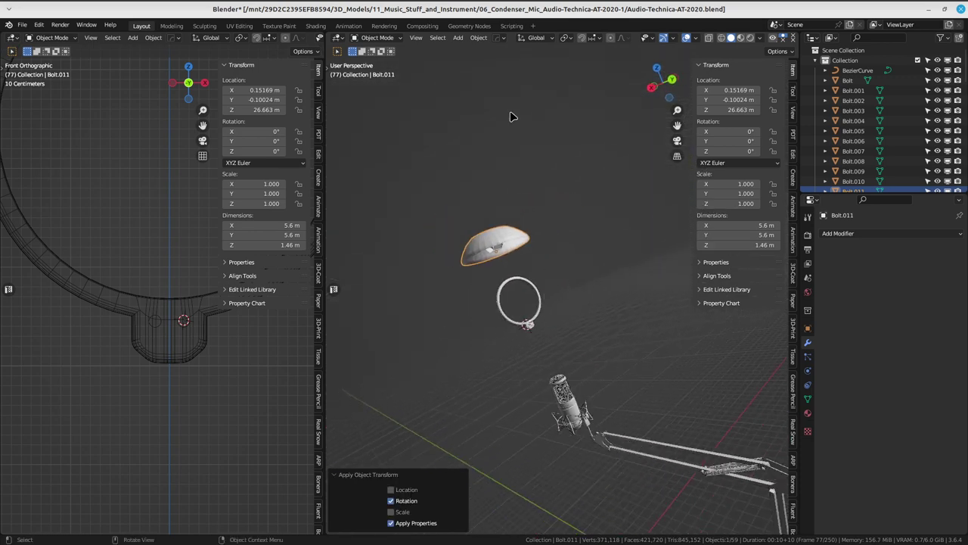
{"action": "left_click", "coordinate": [590, 38]}
{"action": "left_click", "coordinate": [564, 38]}
{"action": "left_click", "coordinate": [596, 40]}
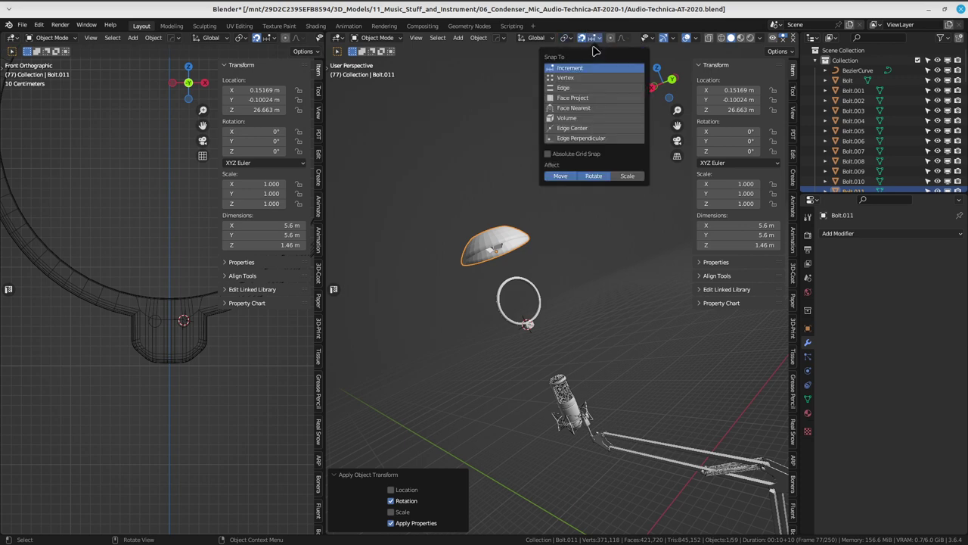
{"action": "left_click", "coordinate": [585, 99]}
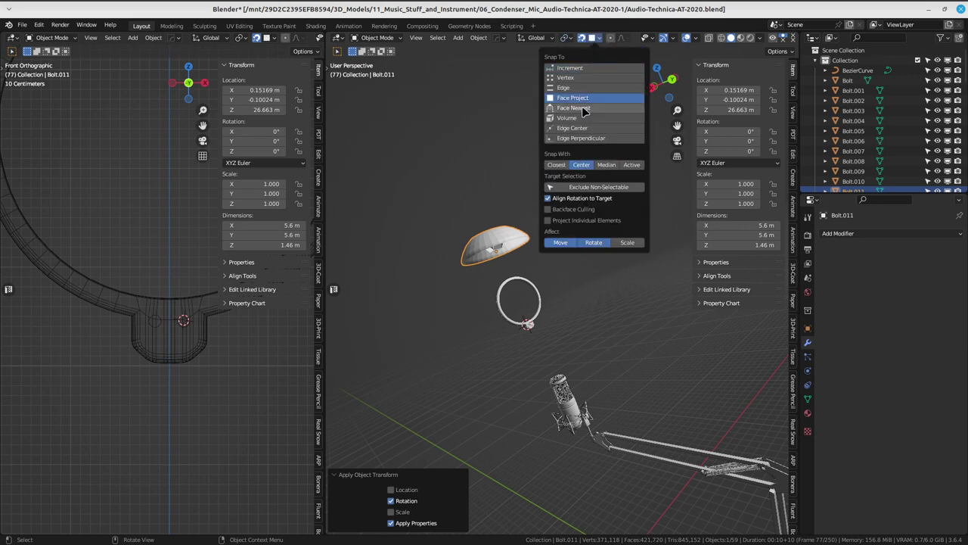
{"action": "left_click", "coordinate": [607, 165]}
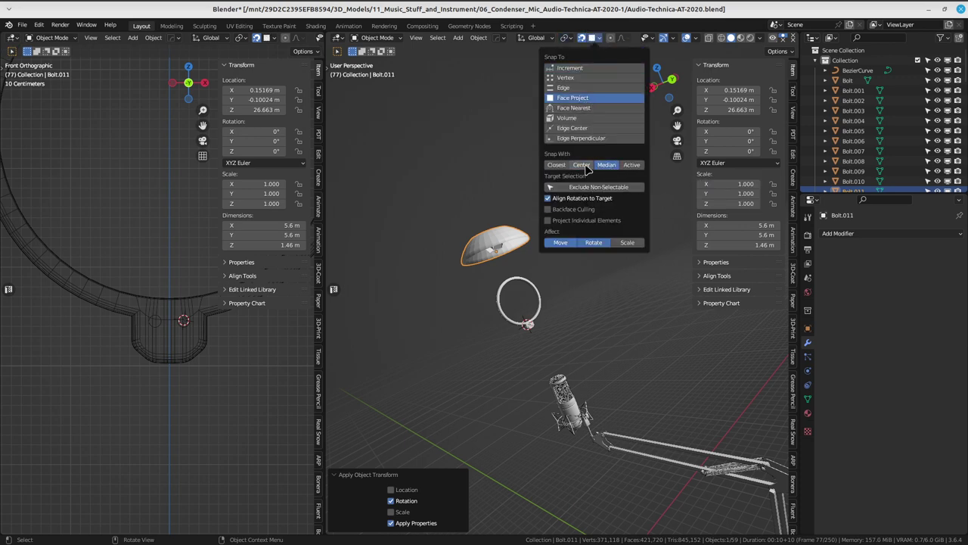
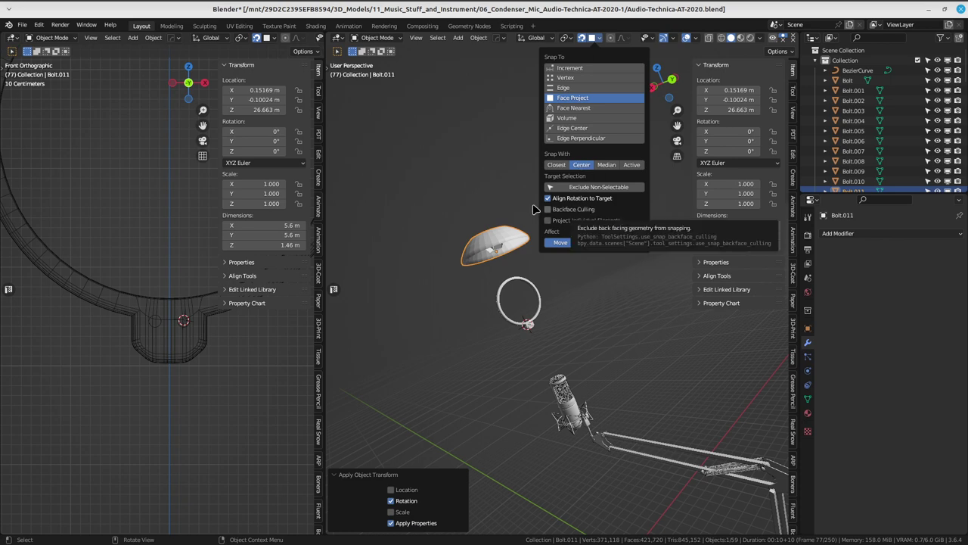
- Close the snapping settings and shrink Bolt.011 down to a small size
{"action": "middle_click_drag", "start_coordinate": [533, 209], "coordinate": [551, 222]}
{"action": "key", "text": "s"}
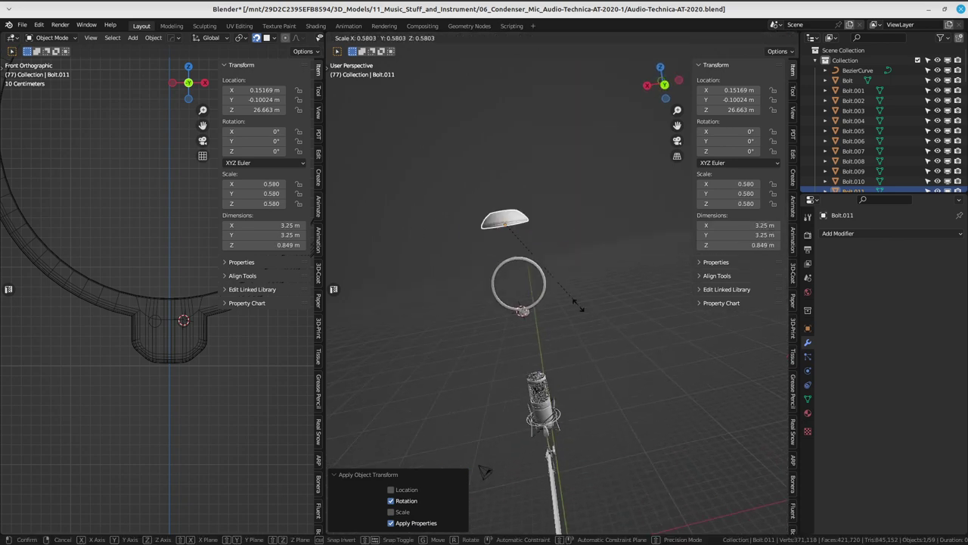
{"action": "left_click", "coordinate": [556, 273]}
{"action": "scroll", "coordinate": [573, 295], "scroll_direction": "up", "scroll_amount": 2}
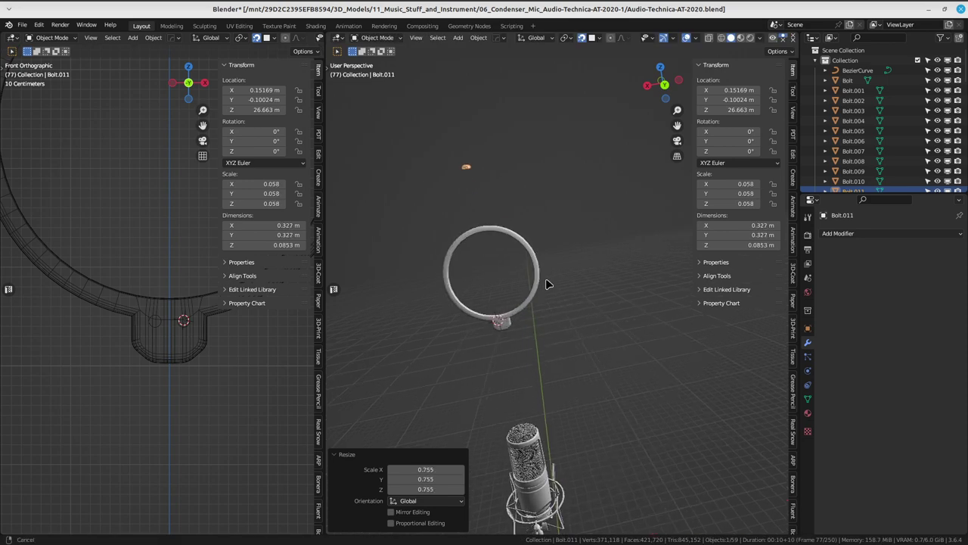
{"action": "scroll", "coordinate": [547, 281], "scroll_direction": "up", "scroll_amount": 3}
{"action": "scroll", "coordinate": [540, 284], "scroll_direction": "up", "scroll_amount": 2}
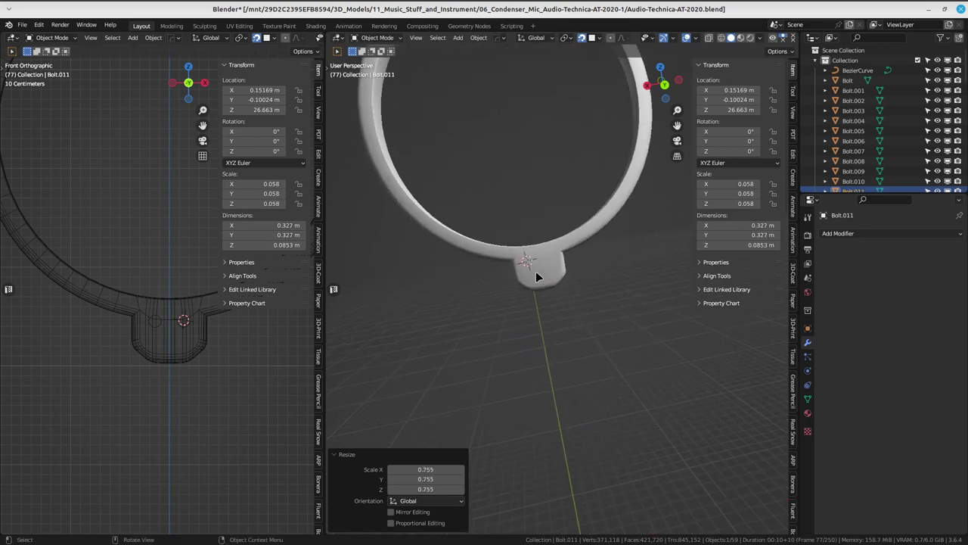
{"action": "mouse_move", "coordinate": [530, 272]}
{"action": "middle_mouse_down"}
{"action": "mouse_move", "coordinate": [622, 283]}
{"action": "mouse_move", "coordinate": [525, 300]}
{"action": "mouse_move", "coordinate": [639, 314]}
{"action": "mouse_move", "coordinate": [504, 322]}
{"action": "middle_mouse_up"}
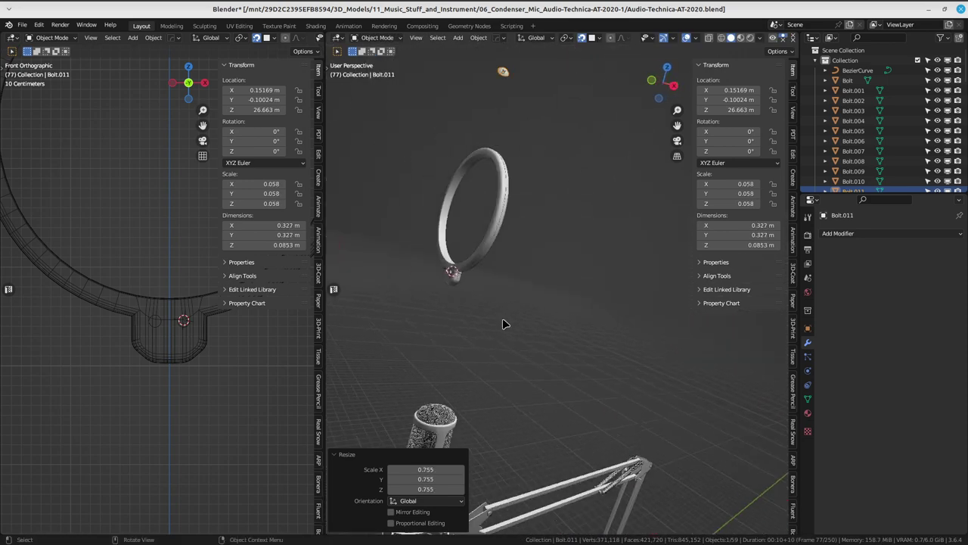
{"action": "scroll", "coordinate": [566, 325], "scroll_direction": "up", "scroll_amount": 3}
{"action": "scroll", "coordinate": [568, 335], "scroll_direction": "up", "scroll_amount": 2}
{"action": "scroll", "coordinate": [567, 318], "scroll_direction": "down", "scroll_amount": 1}
{"action": "scroll", "coordinate": [573, 317], "scroll_direction": "down", "scroll_amount": 3}
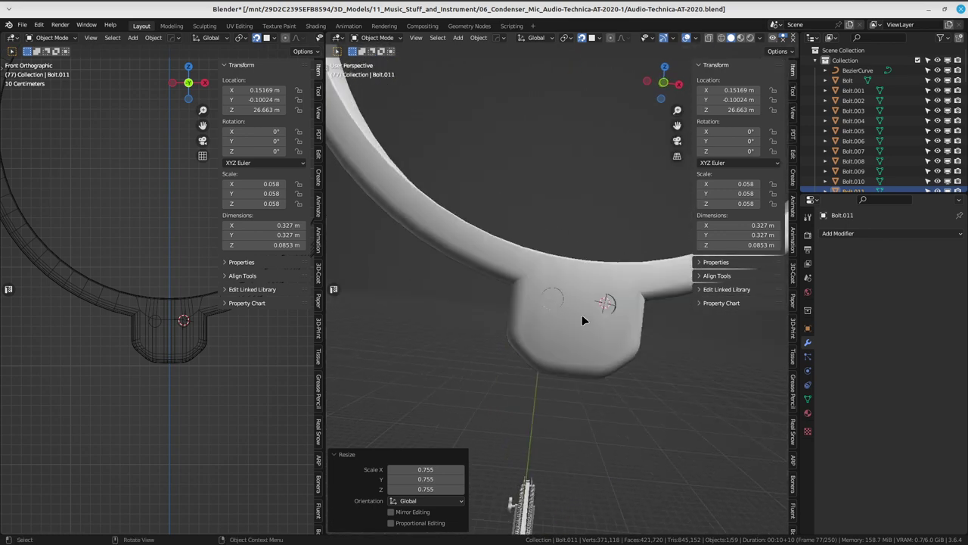
{"action": "scroll", "coordinate": [581, 321], "scroll_direction": "down", "scroll_amount": 2}
- Move the bolt onto the ring's mounting tab and shrink it further
{"action": "key", "text": "g"}
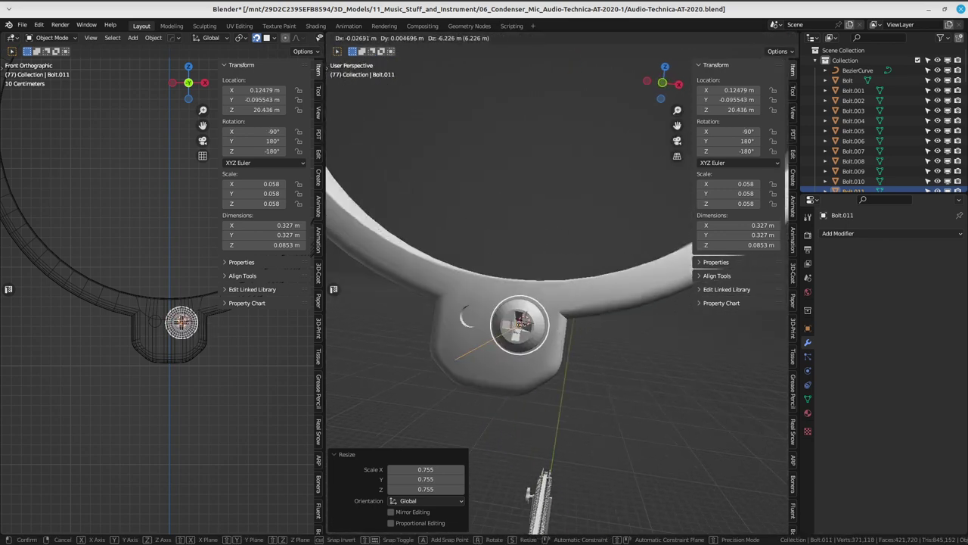
{"action": "left_click", "coordinate": [529, 327]}
{"action": "scroll", "coordinate": [573, 340], "scroll_direction": "down", "scroll_amount": 2}
{"action": "key", "text": "s"}
{"action": "left_click", "coordinate": [564, 321]}
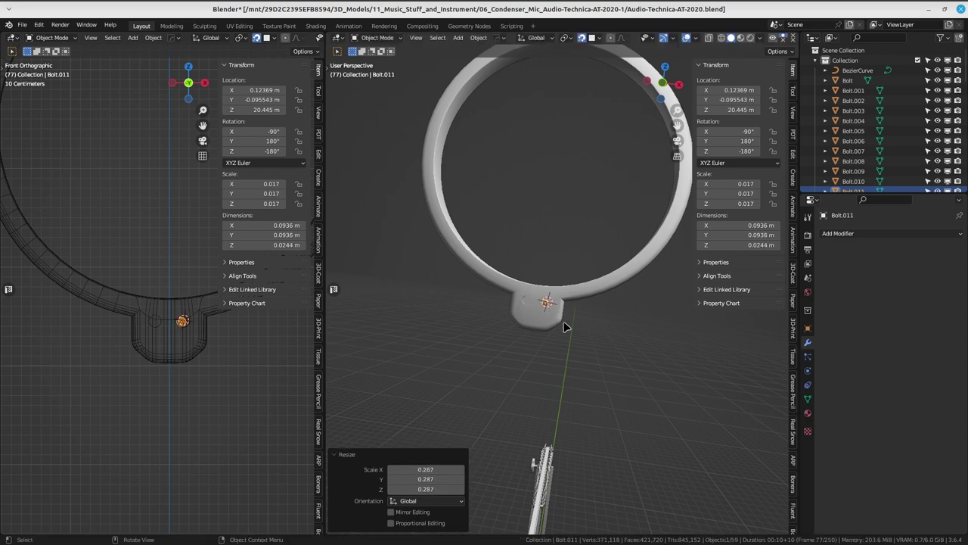
{"action": "key", "text": "KP_Decimal"}
{"action": "scroll", "coordinate": [594, 332], "scroll_direction": "down", "scroll_amount": 3}
{"action": "scroll", "coordinate": [572, 340], "scroll_direction": "down", "scroll_amount": 1}
{"action": "scroll", "coordinate": [572, 347], "scroll_direction": "up", "scroll_amount": 2}
- Nudge the bolt into the tab hole, scale it up to 0.021 and centre it
{"action": "key", "text": "g"}
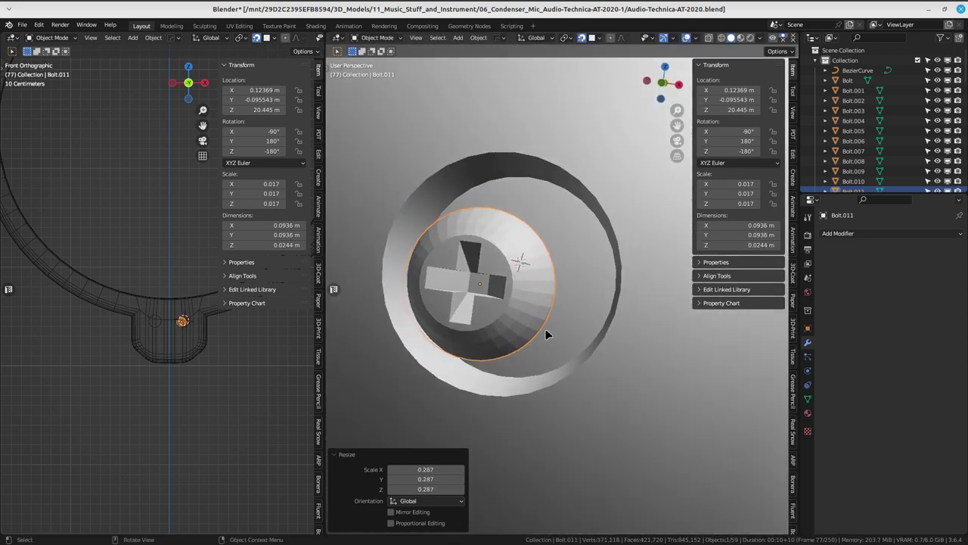
{"action": "left_click", "coordinate": [511, 279]}
{"action": "key", "text": "s"}
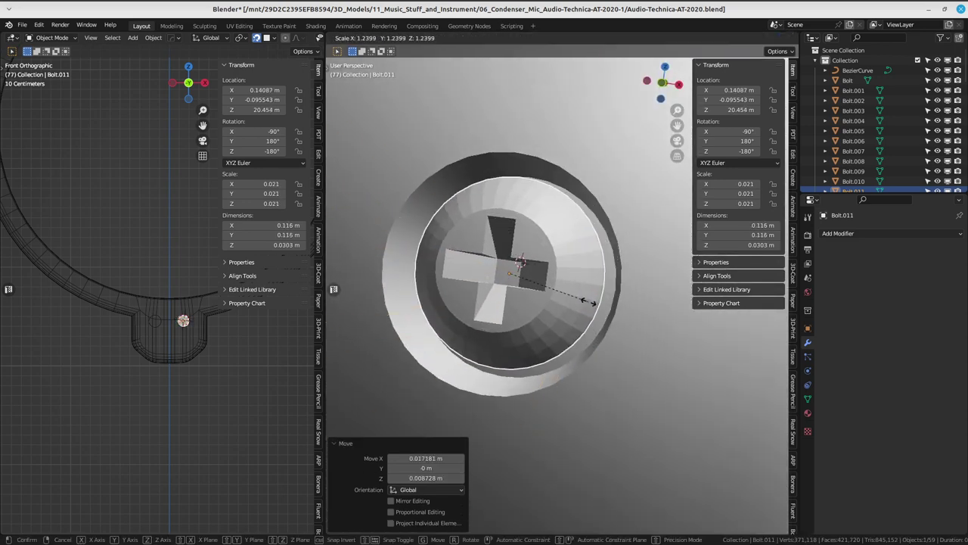
{"action": "left_click", "coordinate": [543, 279]}
{"action": "scroll", "coordinate": [543, 279], "scroll_direction": "down", "scroll_amount": 2}
{"action": "key", "text": "g"}
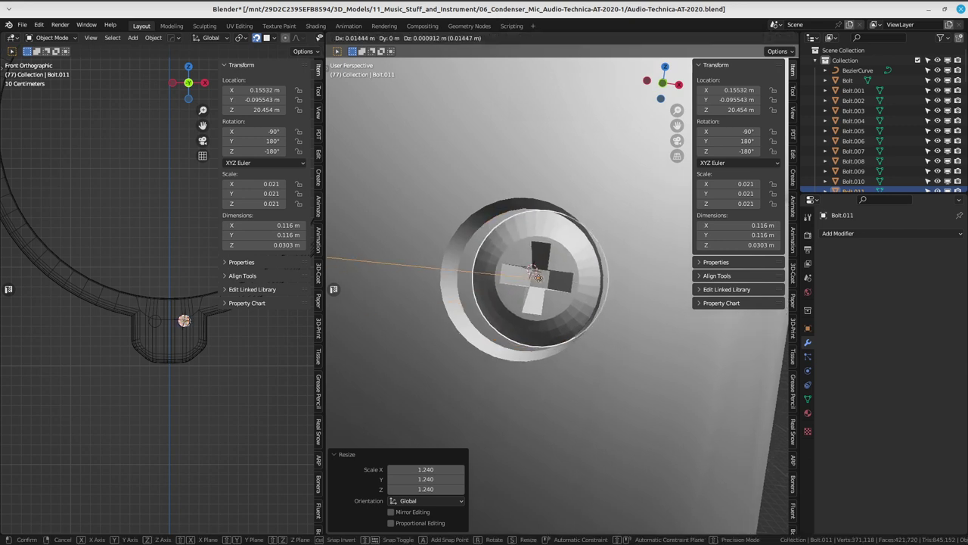
{"action": "left_click", "coordinate": [532, 282]}
- Apply all transforms to Bolt.011 and add an X Mirror modifier to duplicate it
{"action": "mouse_move", "coordinate": [531, 282]}
{"action": "middle_mouse_down"}
{"action": "mouse_move", "coordinate": [540, 213]}
{"action": "mouse_move", "coordinate": [515, 276]}
{"action": "mouse_move", "coordinate": [598, 257]}
{"action": "mouse_move", "coordinate": [551, 240]}
{"action": "mouse_move", "coordinate": [550, 281]}
{"action": "mouse_move", "coordinate": [569, 258]}
{"action": "mouse_move", "coordinate": [567, 272]}
{"action": "middle_mouse_up"}
{"action": "key", "text": "ctrl+a"}
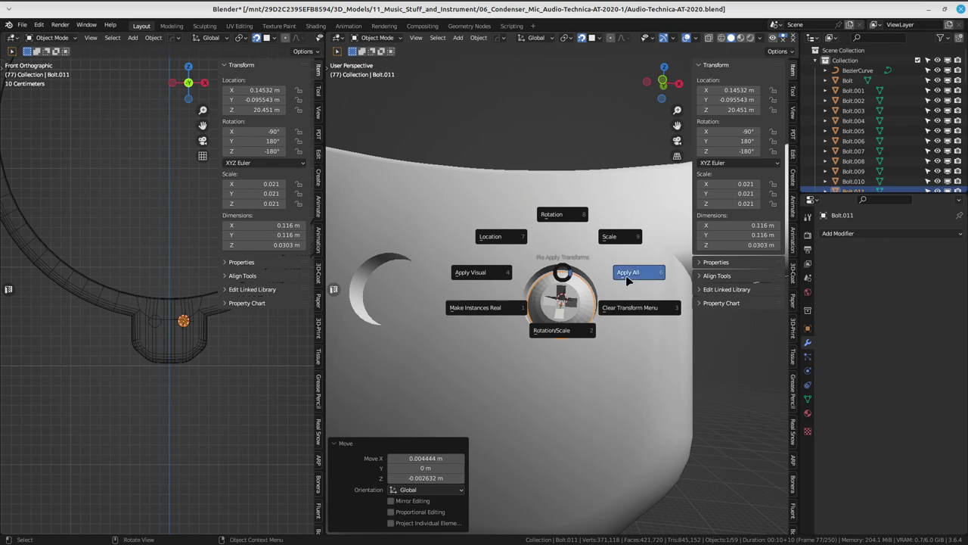
{"action": "left_click", "coordinate": [626, 278]}
{"action": "left_click", "coordinate": [838, 233]}
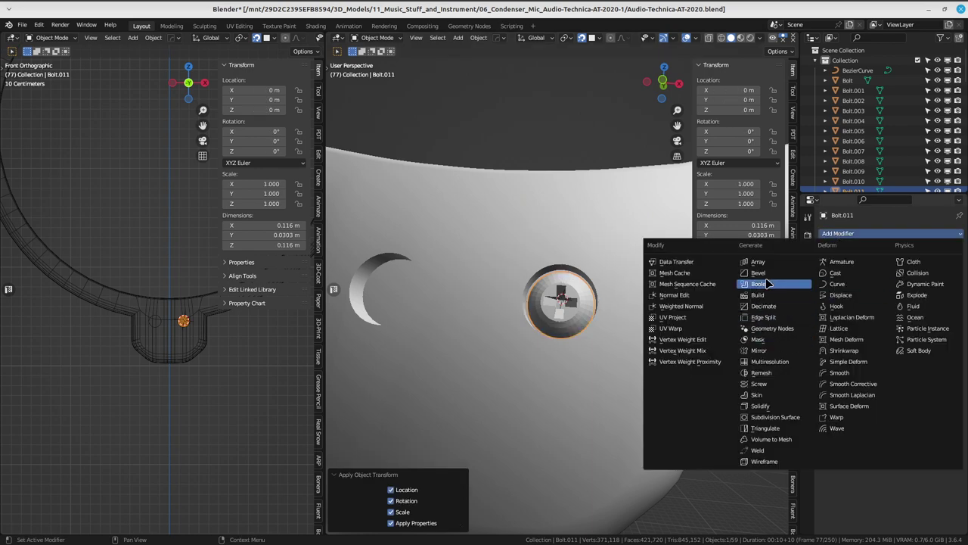
{"action": "left_click", "coordinate": [759, 350]}
- Give the mirrored bolts Shade Auto Smooth and reselect the bolt object
{"action": "mouse_move", "coordinate": [767, 353]}
{"action": "middle_mouse_down"}
{"action": "mouse_move", "coordinate": [676, 363]}
{"action": "mouse_move", "coordinate": [702, 357]}
{"action": "mouse_move", "coordinate": [564, 305]}
{"action": "middle_mouse_up"}
{"action": "right_click", "coordinate": [521, 229]}
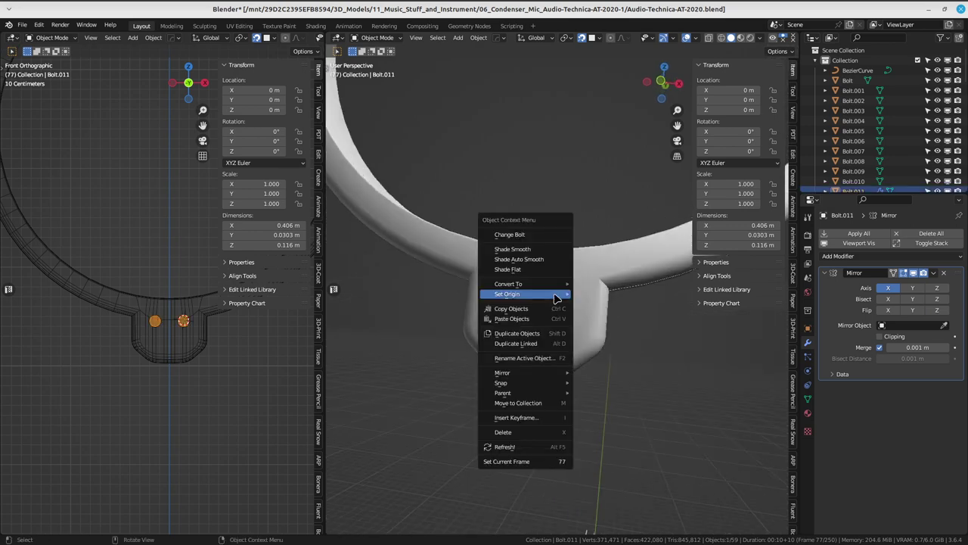
{"action": "left_click", "coordinate": [530, 263]}
{"action": "mouse_move", "coordinate": [625, 337]}
{"action": "middle_mouse_down"}
{"action": "mouse_move", "coordinate": [495, 309]}
{"action": "mouse_move", "coordinate": [644, 365]}
{"action": "mouse_move", "coordinate": [591, 297]}
{"action": "middle_mouse_up"}
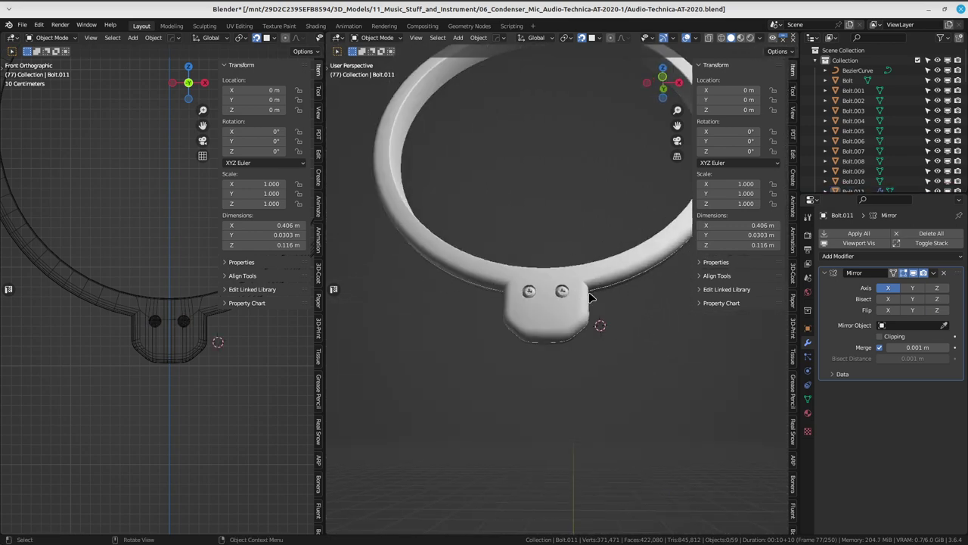
{"action": "left_click", "coordinate": [559, 292]}
{"action": "left_click", "coordinate": [562, 296]}
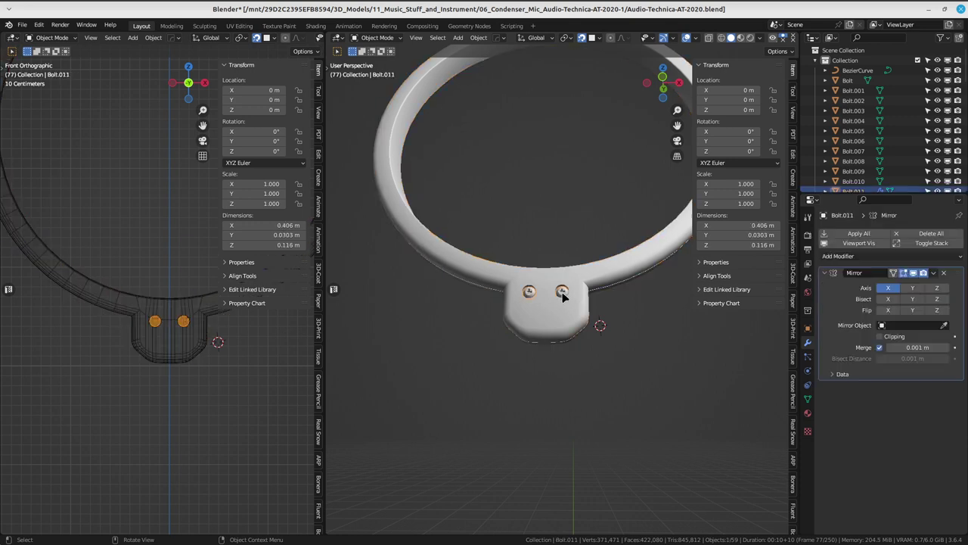
- Switch the viewport to Material Preview shading
{"action": "scroll", "coordinate": [609, 293], "scroll_direction": "down", "scroll_amount": 2}
{"action": "key", "text": "z"}
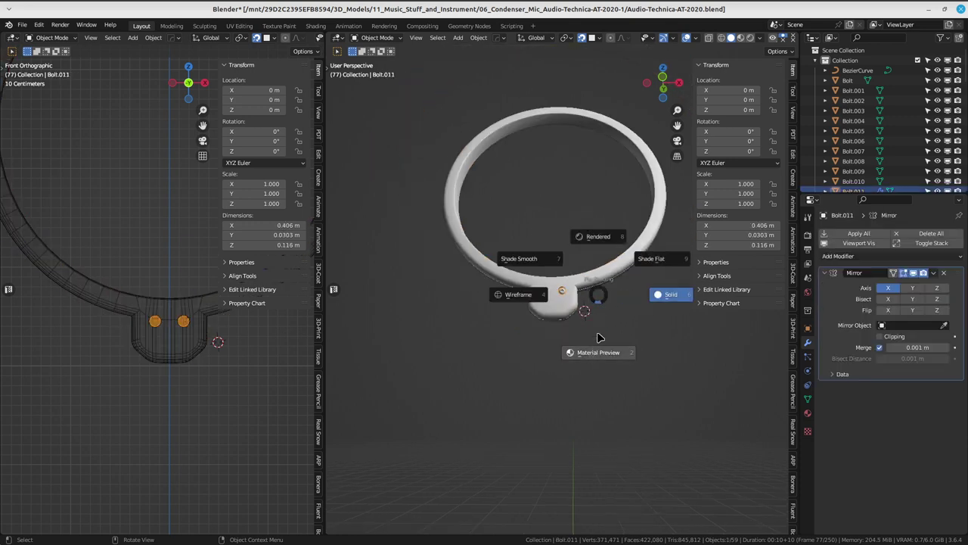
{"action": "key", "text": "Escape"}
{"action": "key", "text": "z"}
{"action": "left_click", "coordinate": [554, 268]}
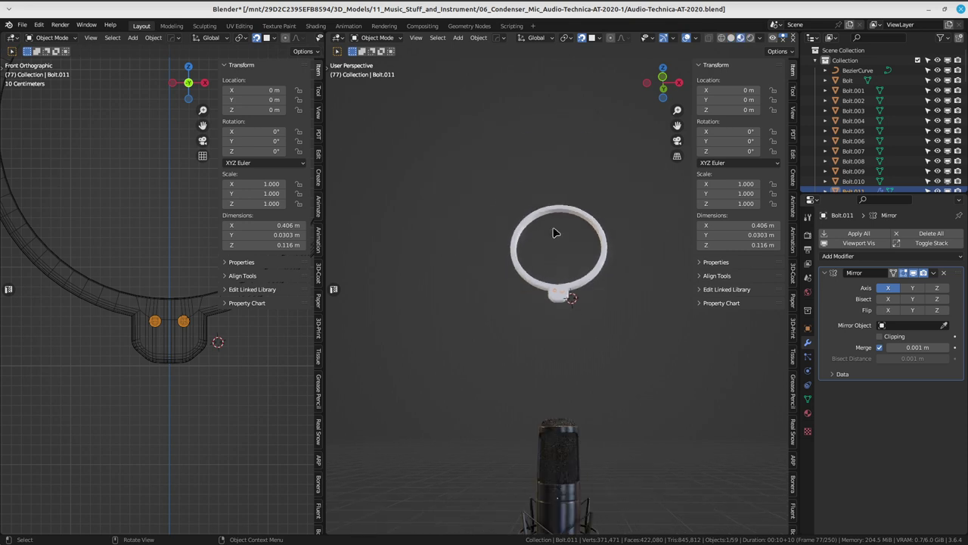
{"action": "mouse_move", "coordinate": [555, 232]}
{"action": "middle_mouse_down"}
{"action": "mouse_move", "coordinate": [584, 445]}
{"action": "mouse_move", "coordinate": [566, 392]}
{"action": "middle_mouse_up"}
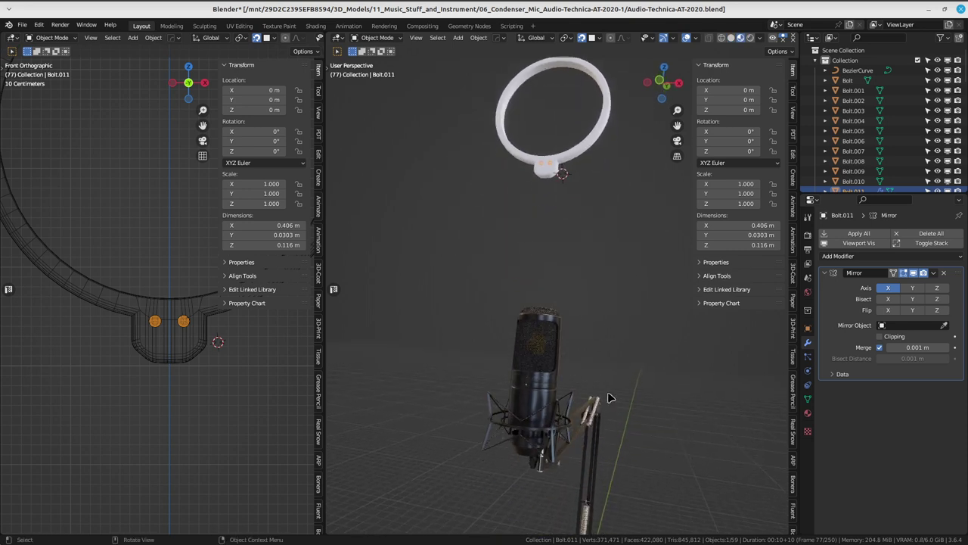
- Copy the microphone body's dark material onto the ring
{"action": "left_click", "coordinate": [566, 392]}
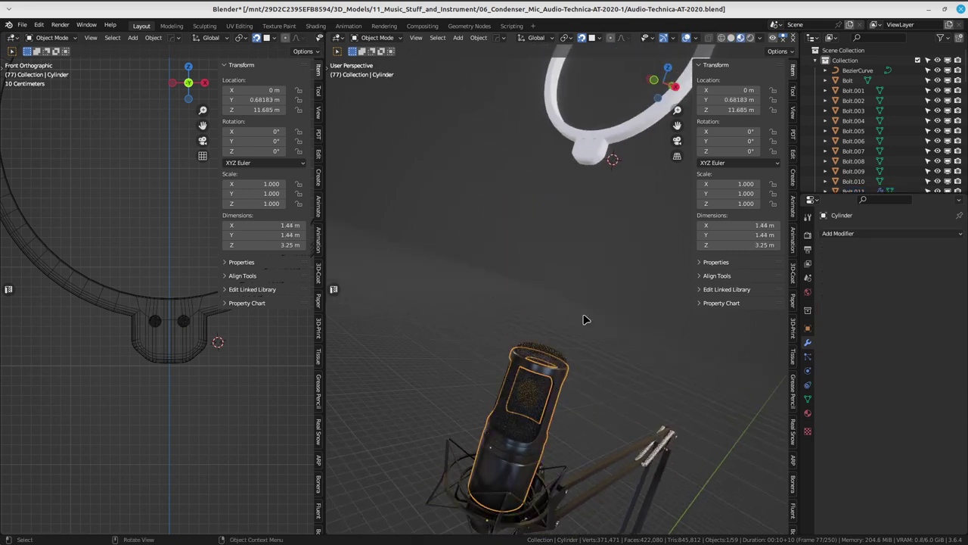
{"action": "middle_click_drag", "start_coordinate": [583, 320], "coordinate": [625, 250]}
{"action": "left_click", "coordinate": [631, 226], "text": "shift"}
{"action": "key", "text": "shift+s"}
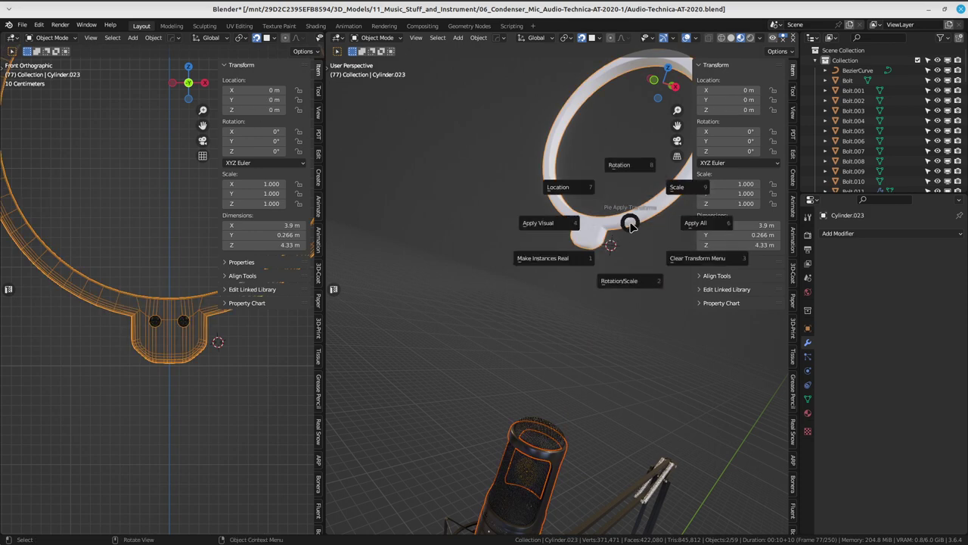
{"action": "left_click", "coordinate": [838, 233]}
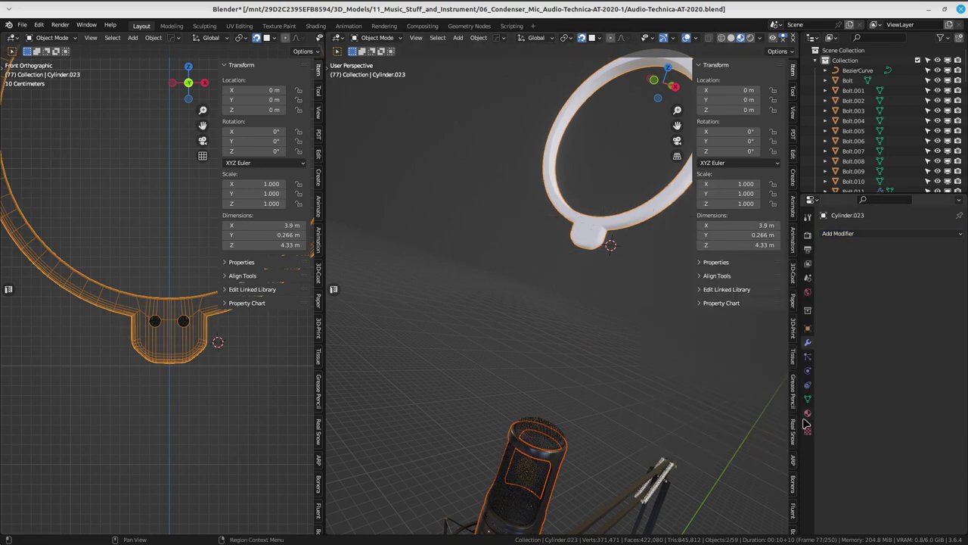
{"action": "left_click", "coordinate": [561, 471], "text": "shift"}
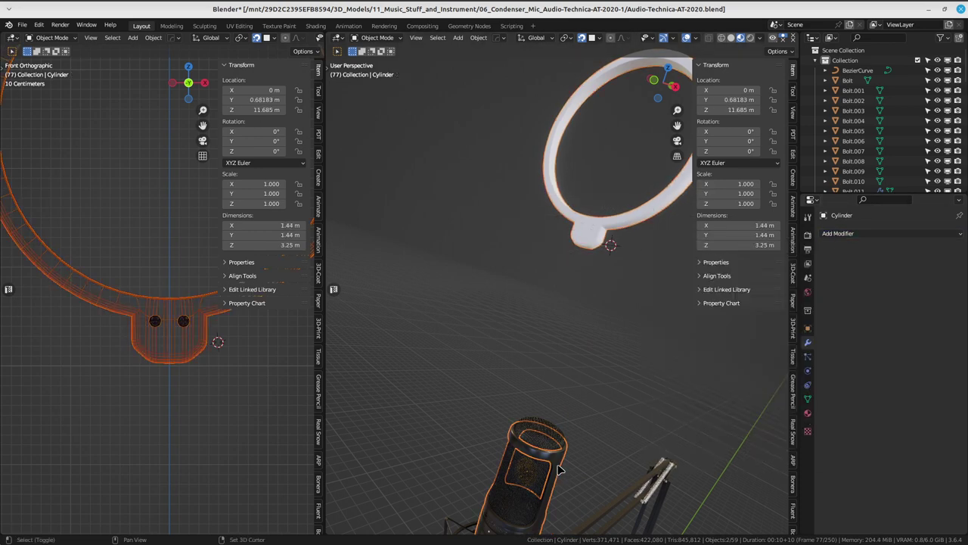
{"action": "left_click", "coordinate": [808, 414]}
{"action": "left_click", "coordinate": [960, 257]}
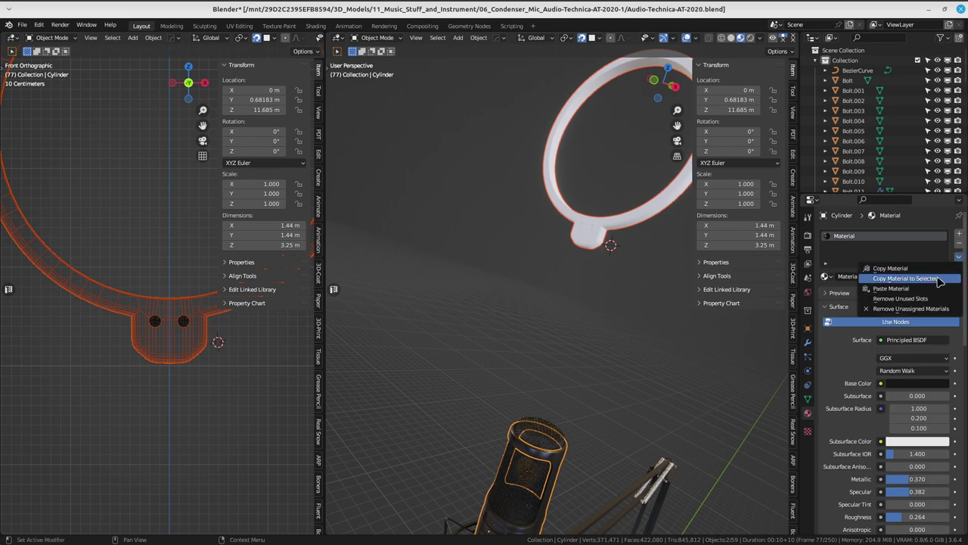
{"action": "left_click", "coordinate": [938, 278]}
{"action": "mouse_move", "coordinate": [684, 355]}
{"action": "middle_mouse_down"}
{"action": "mouse_move", "coordinate": [628, 225]}
{"action": "mouse_move", "coordinate": [598, 225]}
{"action": "middle_mouse_up"}
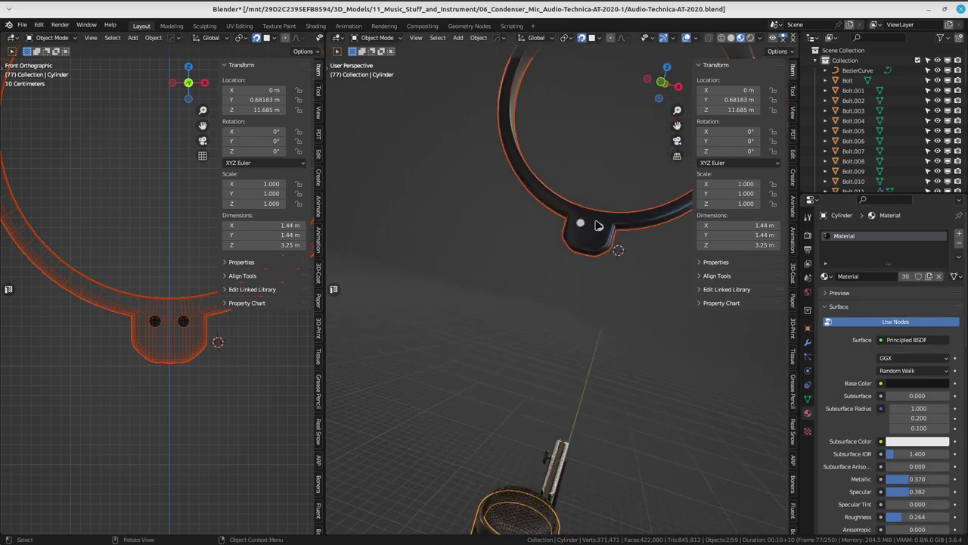
- Copy the boom-end clip's material onto the bolts
{"action": "left_click", "coordinate": [597, 226]}
{"action": "scroll", "coordinate": [598, 226], "scroll_direction": "down", "scroll_amount": 3}
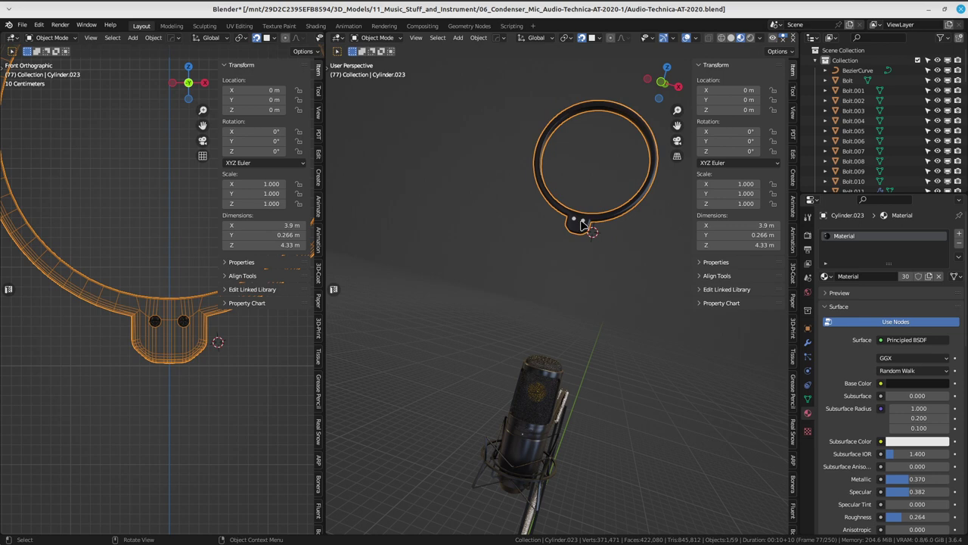
{"action": "left_click", "coordinate": [582, 221]}
{"action": "middle_click_drag", "start_coordinate": [588, 219], "coordinate": [625, 401]}
{"action": "left_click", "coordinate": [628, 408], "text": "shift"}
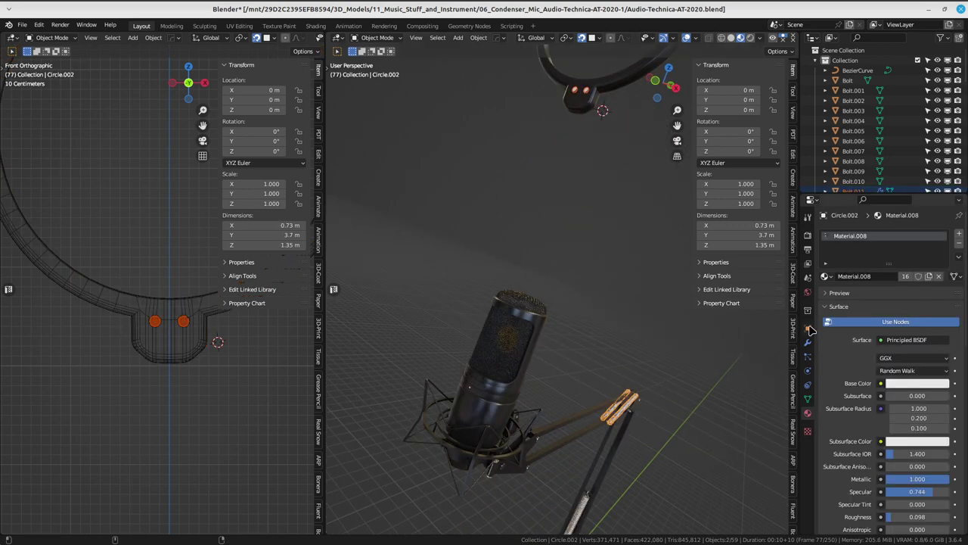
{"action": "left_click", "coordinate": [959, 259]}
{"action": "left_click", "coordinate": [938, 278]}
{"action": "mouse_move", "coordinate": [594, 205]}
{"action": "middle_mouse_down"}
{"action": "mouse_move", "coordinate": [515, 210]}
{"action": "mouse_move", "coordinate": [580, 298]}
{"action": "mouse_move", "coordinate": [625, 302]}
{"action": "middle_mouse_up"}
- Try the shading and interaction-mode menus, then save Audio-Technica-AT-2020.blend
{"action": "key", "text": "z"}
{"action": "key", "text": "Escape"}
{"action": "key", "text": "ctrl+Tab"}
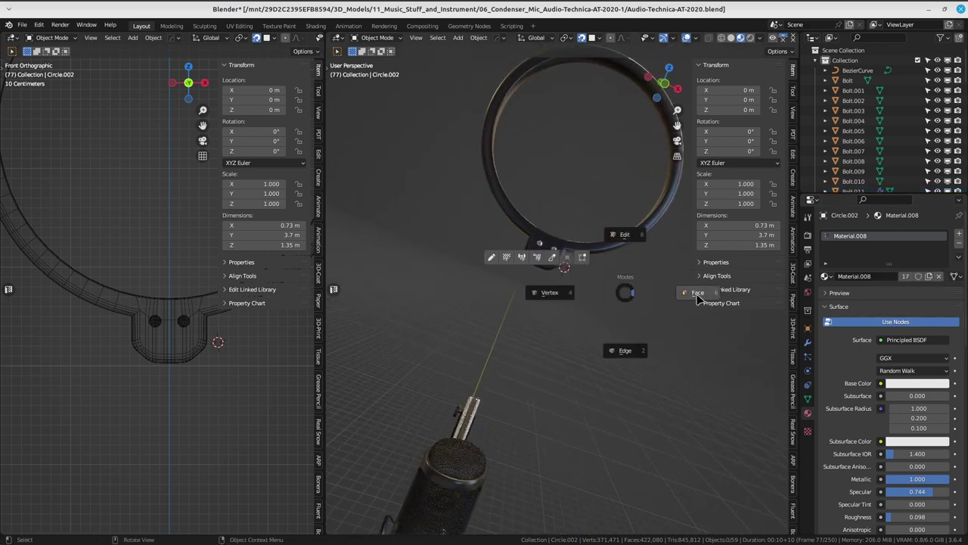
{"action": "key", "text": "ctrl+Tab"}
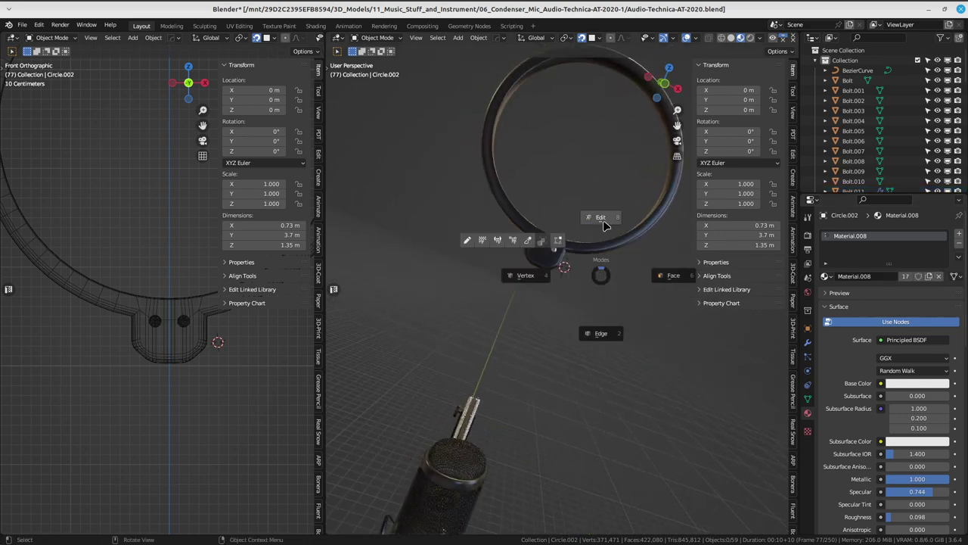
{"action": "key", "text": "Escape"}
{"action": "key", "text": "ctrl+Tab"}
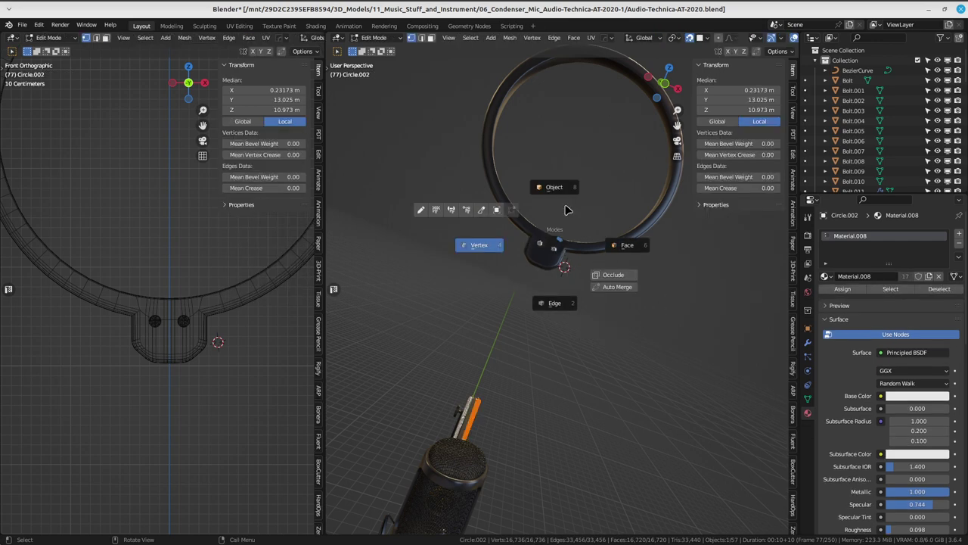
{"action": "mouse_move", "coordinate": [551, 255]}
{"action": "middle_mouse_down"}
{"action": "mouse_move", "coordinate": [622, 314]}
{"action": "mouse_move", "coordinate": [610, 270]}
{"action": "middle_mouse_up"}
{"action": "key", "text": "ctrl+s"}
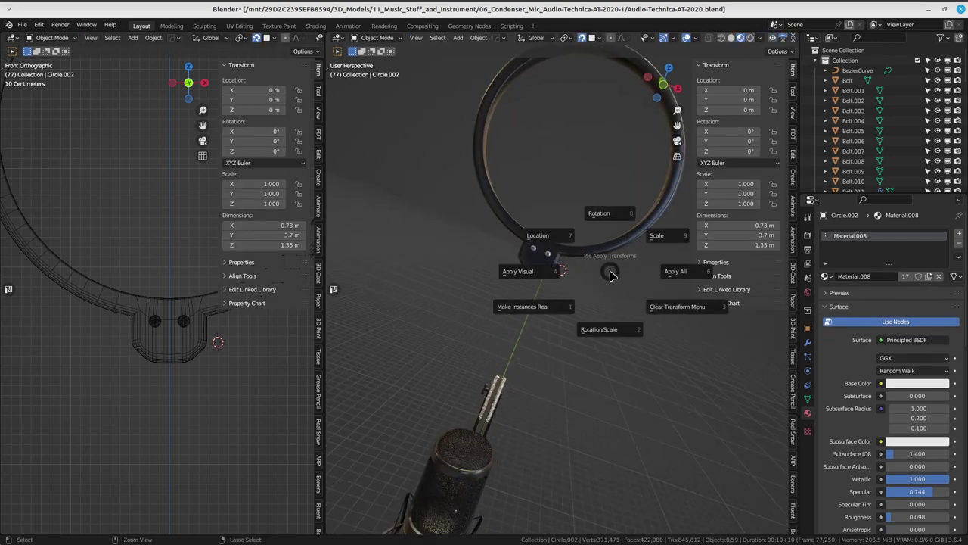
{"action": "left_click", "coordinate": [564, 235]}
{"action": "mouse_move", "coordinate": [563, 235]}
{"action": "middle_mouse_down"}
{"action": "mouse_move", "coordinate": [554, 232]}
{"action": "mouse_move", "coordinate": [581, 296]}
{"action": "mouse_move", "coordinate": [583, 285]}
{"action": "mouse_move", "coordinate": [540, 237]}
{"action": "middle_mouse_up"}
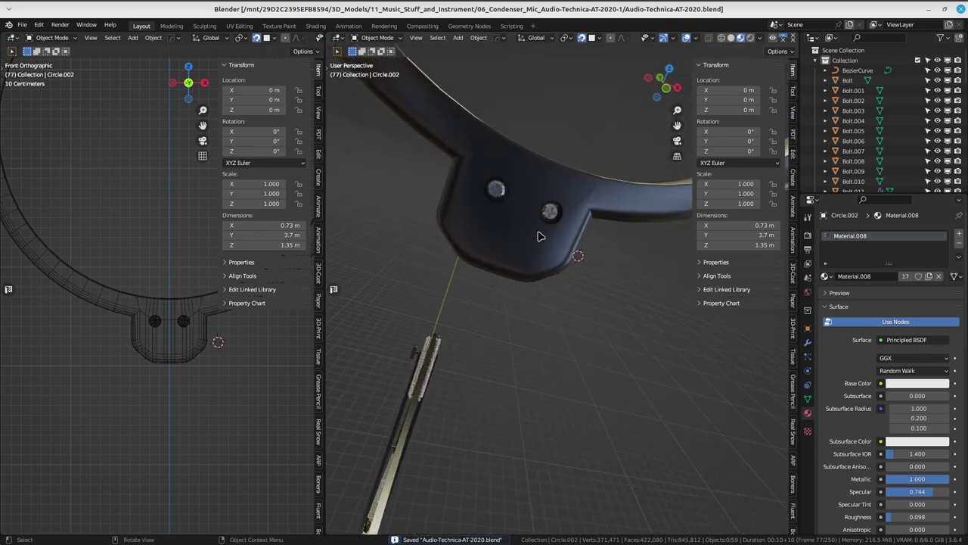
- Select and inspect the two bolts on the bracket, then deselect them
{"action": "left_click", "coordinate": [550, 219]}
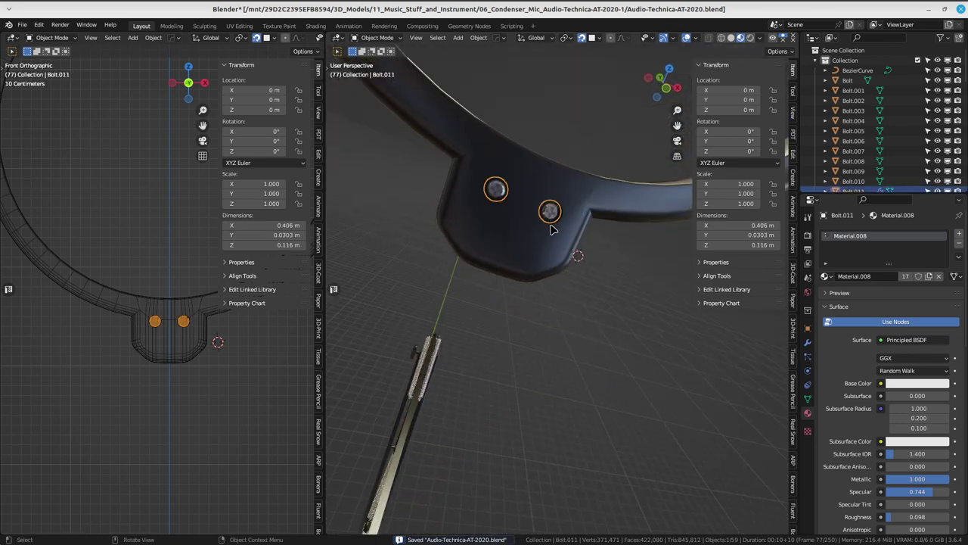
{"action": "scroll", "coordinate": [551, 229], "scroll_direction": "up", "scroll_amount": 5}
{"action": "scroll", "coordinate": [566, 227], "scroll_direction": "down", "scroll_amount": 3}
{"action": "mouse_move", "coordinate": [566, 227]}
{"action": "middle_mouse_down"}
{"action": "mouse_move", "coordinate": [521, 199]}
{"action": "mouse_move", "coordinate": [497, 247]}
{"action": "mouse_move", "coordinate": [616, 270]}
{"action": "middle_mouse_up"}
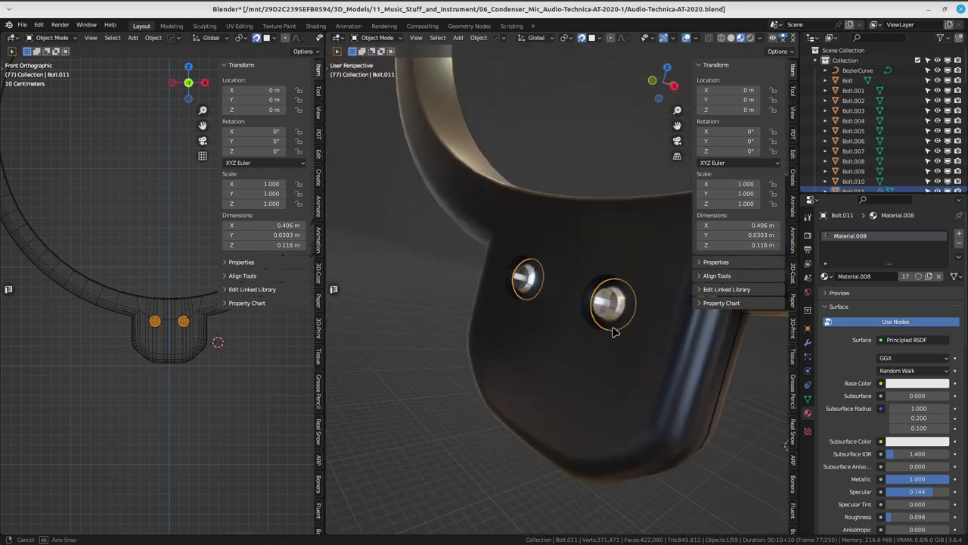
{"action": "left_click", "coordinate": [723, 380]}
{"action": "mouse_move", "coordinate": [616, 331]}
{"action": "middle_mouse_down"}
{"action": "mouse_move", "coordinate": [722, 381]}
{"action": "mouse_move", "coordinate": [562, 363]}
{"action": "middle_mouse_up"}
{"action": "scroll", "coordinate": [592, 328], "scroll_direction": "up", "scroll_amount": 4}
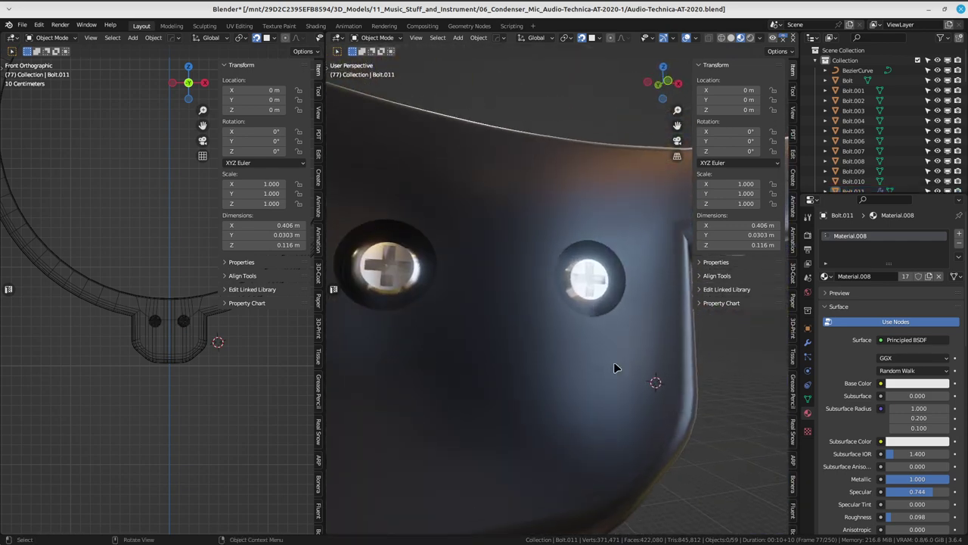
{"action": "scroll", "coordinate": [521, 321], "scroll_direction": "up", "scroll_amount": 2}
{"action": "scroll", "coordinate": [520, 321], "scroll_direction": "down", "scroll_amount": 3}
- Turn the ring to face the viewer and save the file again
{"action": "mouse_move", "coordinate": [497, 287]}
{"action": "middle_mouse_down"}
{"action": "mouse_move", "coordinate": [456, 307]}
{"action": "mouse_move", "coordinate": [644, 229]}
{"action": "mouse_move", "coordinate": [537, 323]}
{"action": "middle_mouse_up"}
{"action": "scroll", "coordinate": [678, 342], "scroll_direction": "down", "scroll_amount": 2}
{"action": "scroll", "coordinate": [551, 303], "scroll_direction": "down", "scroll_amount": 3}
{"action": "scroll", "coordinate": [560, 287], "scroll_direction": "down", "scroll_amount": 2}
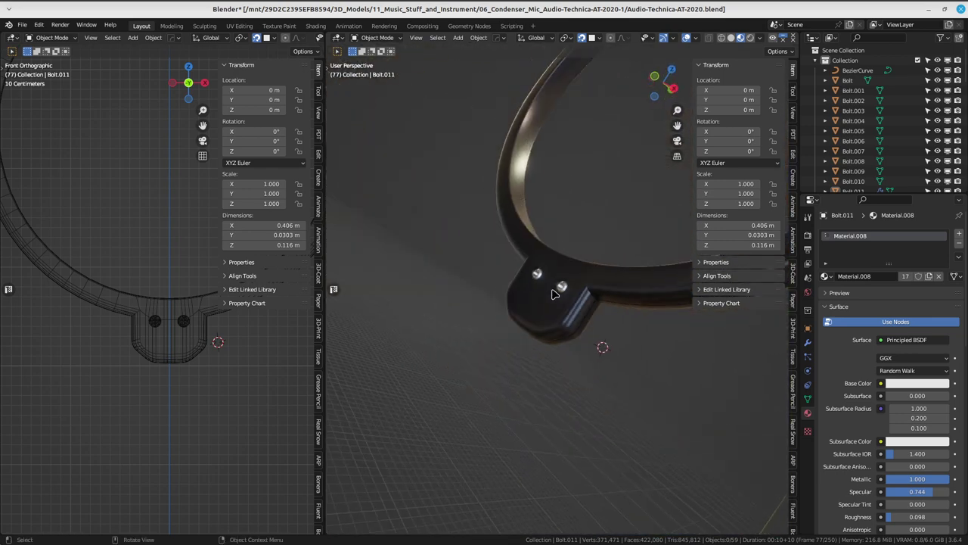
{"action": "scroll", "coordinate": [588, 212], "scroll_direction": "down", "scroll_amount": 2}
{"action": "middle_click_drag", "start_coordinate": [588, 211], "coordinate": [539, 354]}
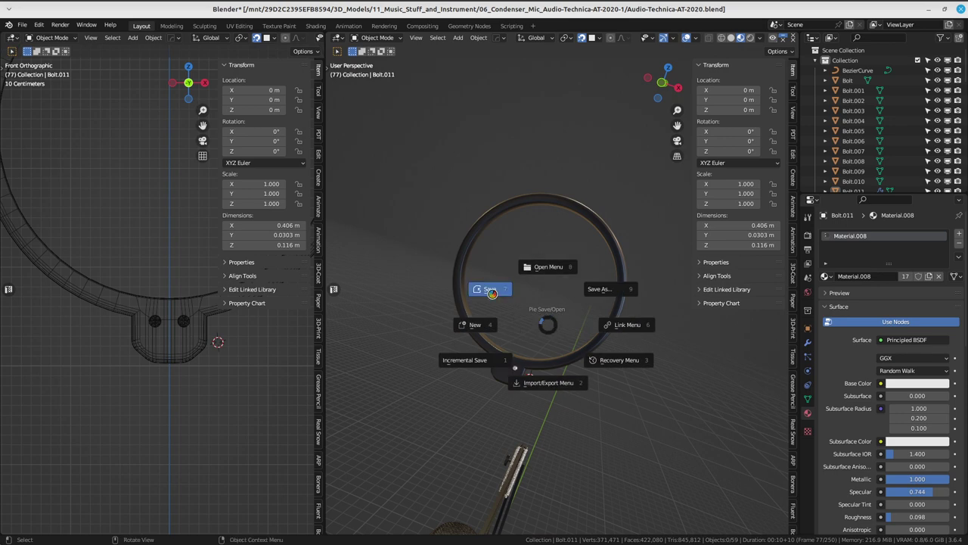
{"action": "left_click", "coordinate": [493, 304]}
- Show the ring in numpad-1 front view with Solid shading
{"action": "key", "text": "KP_1"}
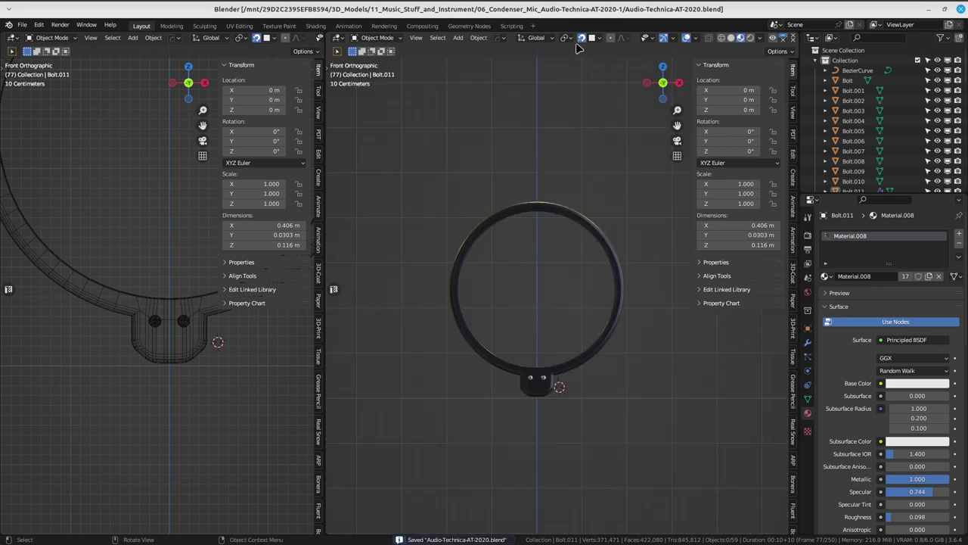
{"action": "left_click", "coordinate": [731, 37]}
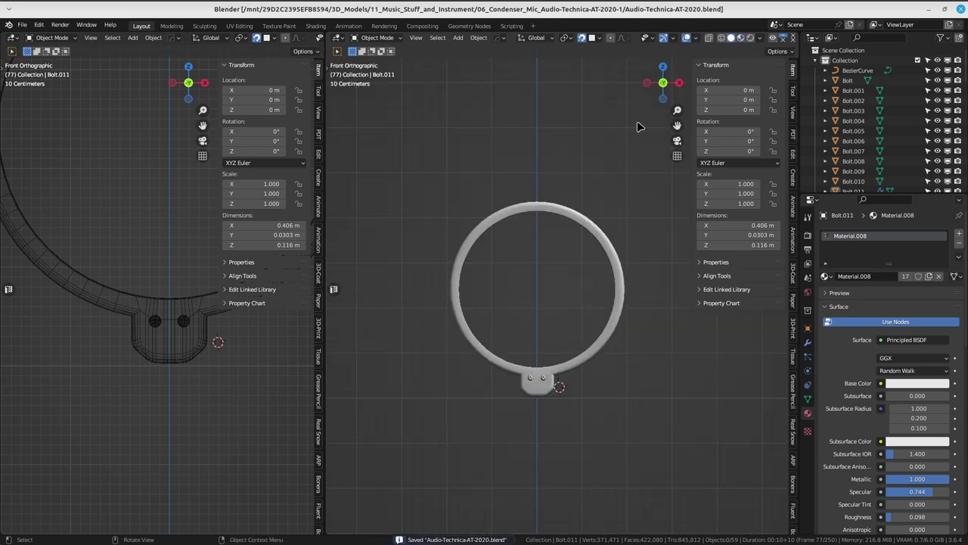
{"action": "scroll", "coordinate": [579, 227], "scroll_direction": "up", "scroll_amount": 4}
{"action": "scroll", "coordinate": [550, 215], "scroll_direction": "down", "scroll_amount": 3}
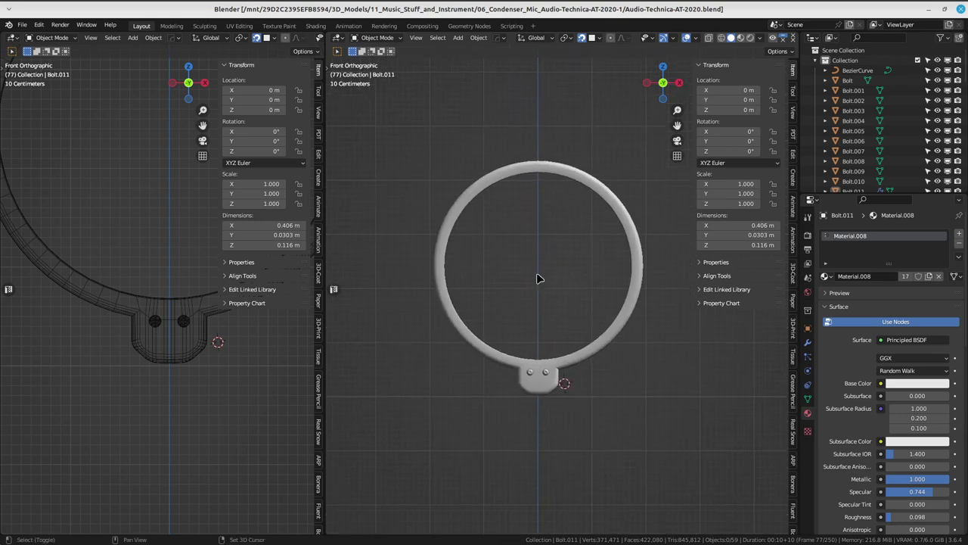
{"action": "scroll", "coordinate": [563, 219], "scroll_direction": "up", "scroll_amount": 1}
- Enter Edit Mode on the ring and select its inner edge loop
{"action": "left_click", "coordinate": [588, 163]}
{"action": "key", "text": "Tab"}
{"action": "left_click", "coordinate": [576, 144]}
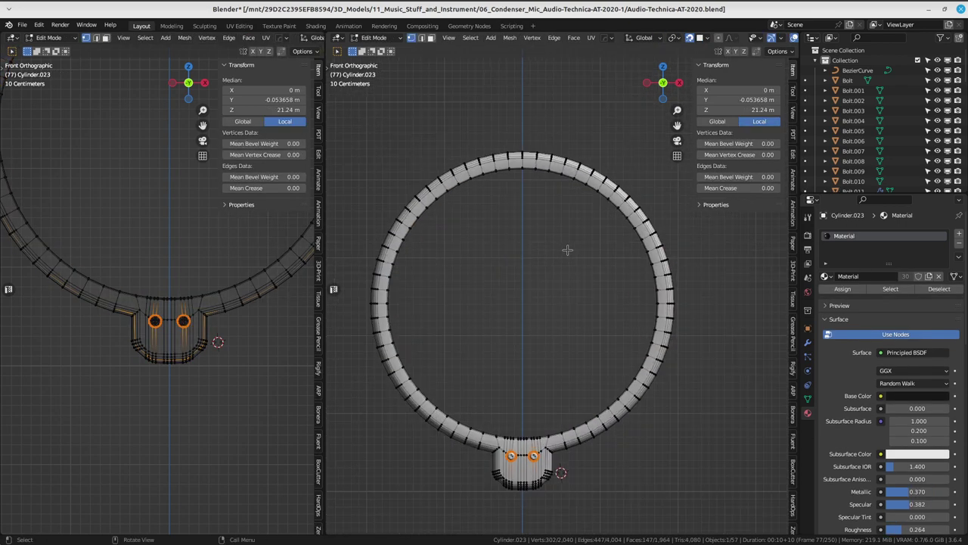
{"action": "middle_click_drag", "start_coordinate": [575, 227], "coordinate": [572, 184]}
{"action": "scroll", "coordinate": [580, 248], "scroll_direction": "up", "scroll_amount": 5}
{"action": "middle_click_drag", "start_coordinate": [580, 248], "coordinate": [594, 236]}
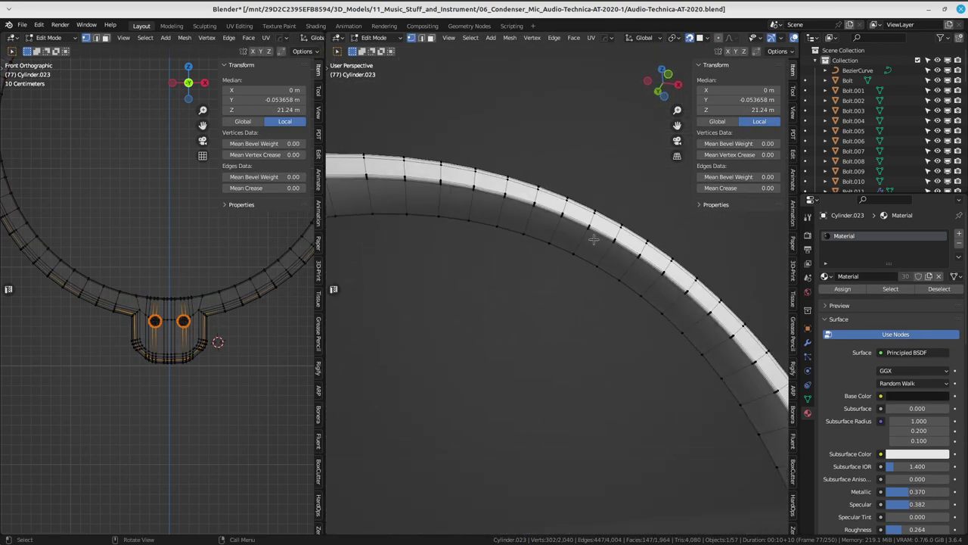
{"action": "left_click", "coordinate": [595, 236], "text": "alt"}
- Duplicate the inner loop in place and separate it into its own object
{"action": "scroll", "coordinate": [594, 236], "scroll_direction": "down", "scroll_amount": 3}
{"action": "scroll", "coordinate": [590, 219], "scroll_direction": "down", "scroll_amount": 2}
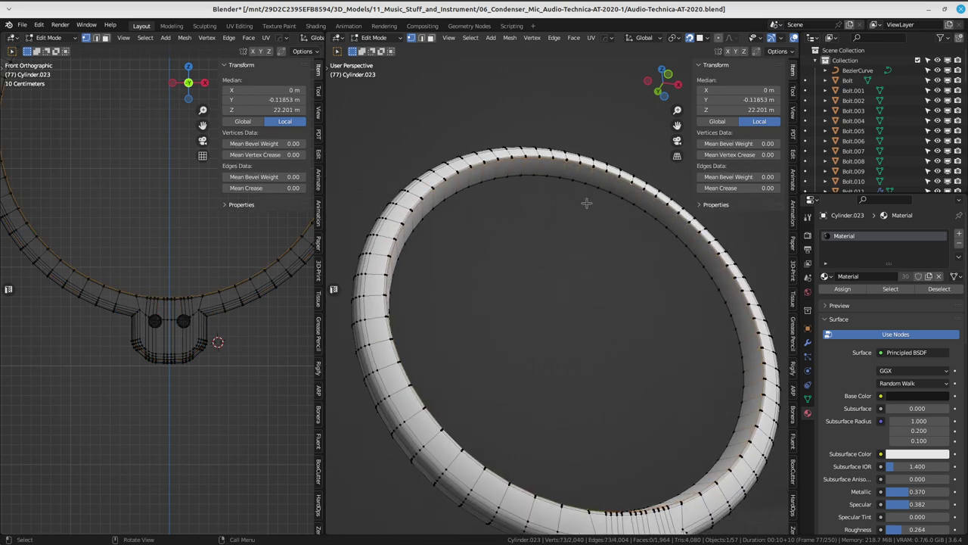
{"action": "middle_click_drag", "start_coordinate": [583, 201], "coordinate": [565, 333]}
{"action": "key", "text": "shift+d"}
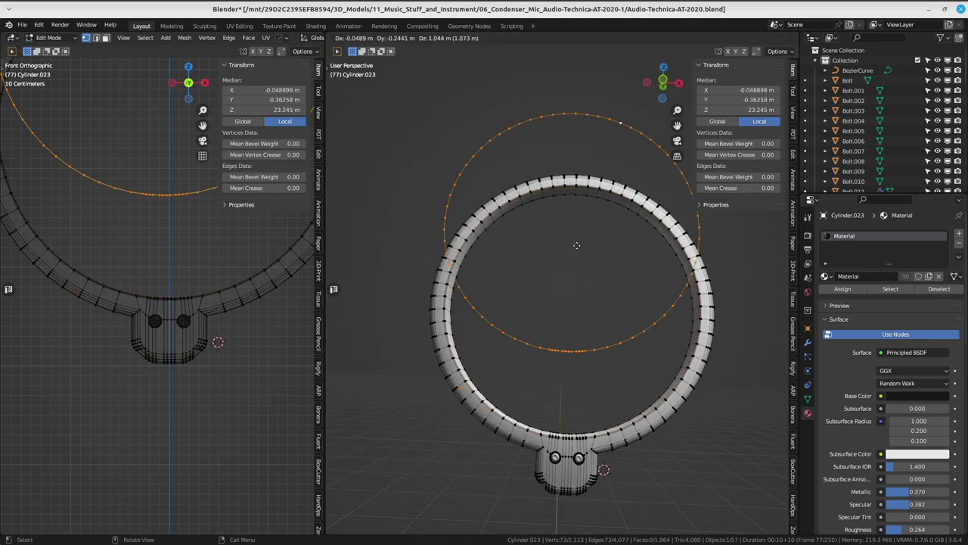
{"action": "right_click", "coordinate": [575, 248]}
{"action": "key", "text": "p"}
{"action": "left_click", "coordinate": [575, 250]}
- Select the new Cylinder.024 and enter Edit Mode with face selection
{"action": "key", "text": "Tab"}
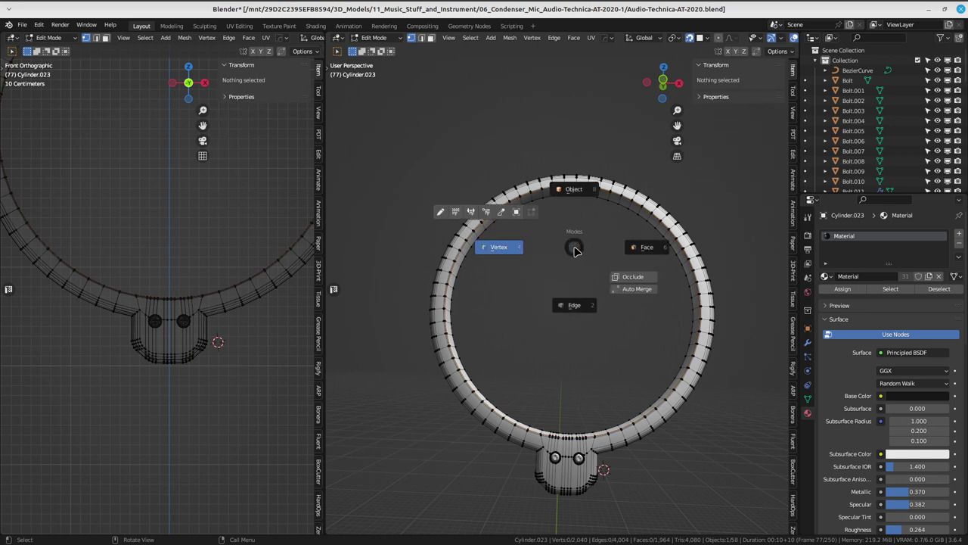
{"action": "left_click", "coordinate": [599, 198]}
{"action": "left_click", "coordinate": [606, 196]}
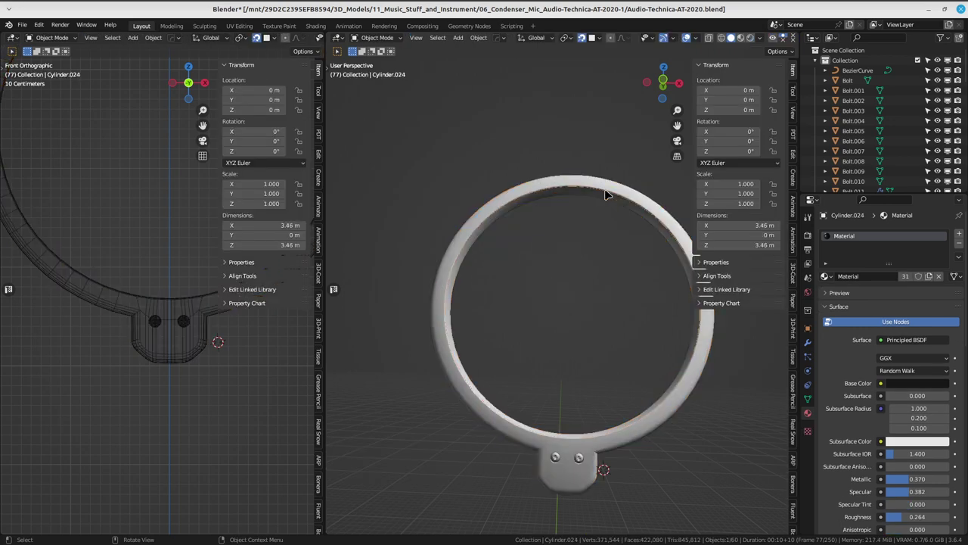
{"action": "scroll", "coordinate": [599, 296], "scroll_direction": "down", "scroll_amount": 2}
{"action": "key", "text": "Tab"}
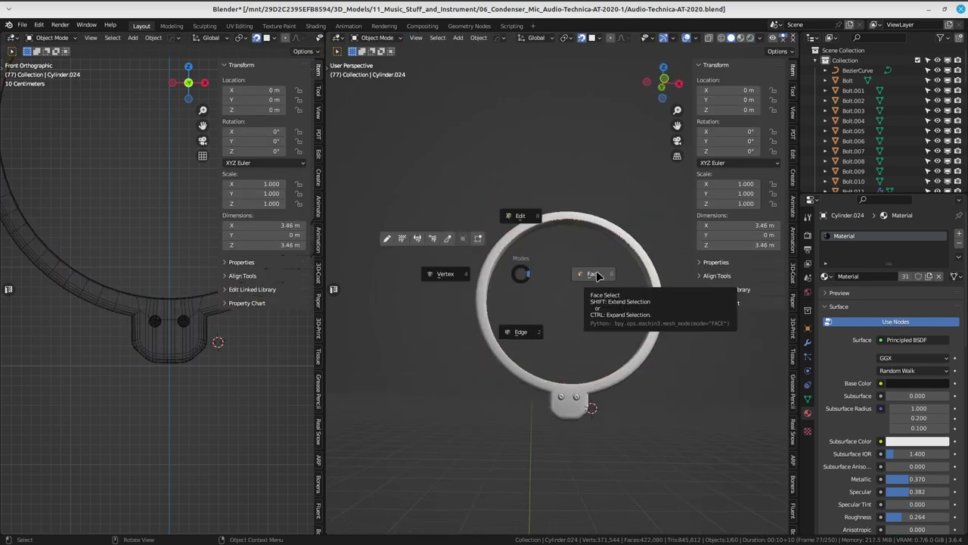
{"action": "left_click", "coordinate": [593, 275]}
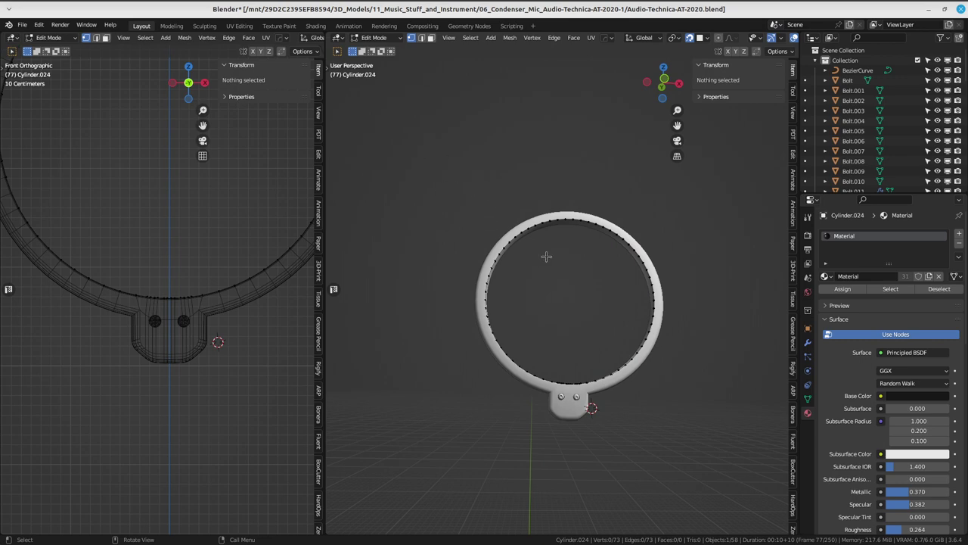
- Fill the ring's selected edge loop with a single flat face
{"action": "key", "text": "a"}
{"action": "left_click", "coordinate": [561, 211]}
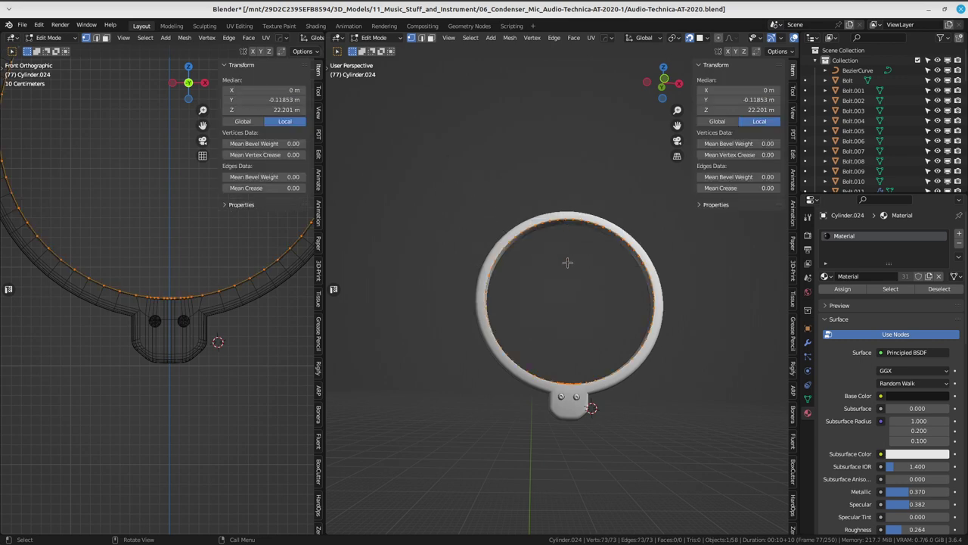
{"action": "key", "text": "p"}
{"action": "left_click", "coordinate": [568, 295]}
{"action": "key", "text": "f"}
{"action": "middle_click_drag", "start_coordinate": [544, 275], "coordinate": [574, 289]}
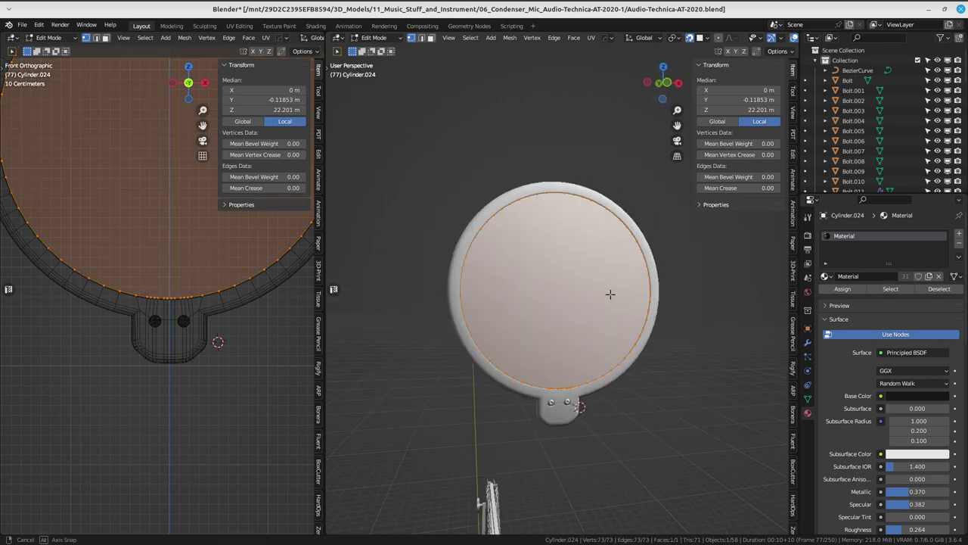
{"action": "mouse_move", "coordinate": [574, 289]}
{"action": "middle_mouse_down"}
{"action": "mouse_move", "coordinate": [536, 317]}
{"action": "mouse_move", "coordinate": [612, 308]}
{"action": "mouse_move", "coordinate": [627, 320]}
{"action": "middle_mouse_up"}
- Scale the new disc up slightly, to 1.021, viewed from the front
{"action": "key", "text": "KP_1"}
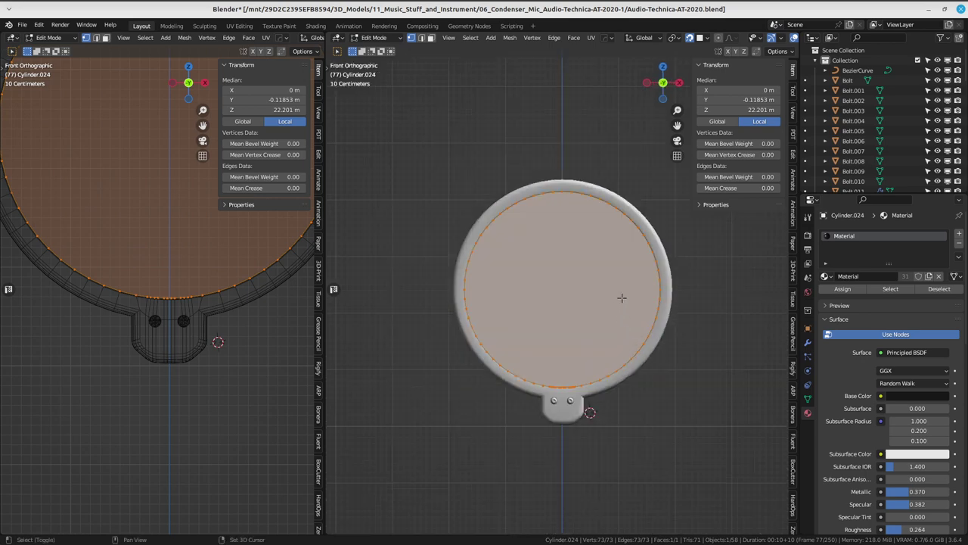
{"action": "scroll", "coordinate": [622, 297], "scroll_direction": "up", "scroll_amount": 2}
{"action": "key", "text": "s"}
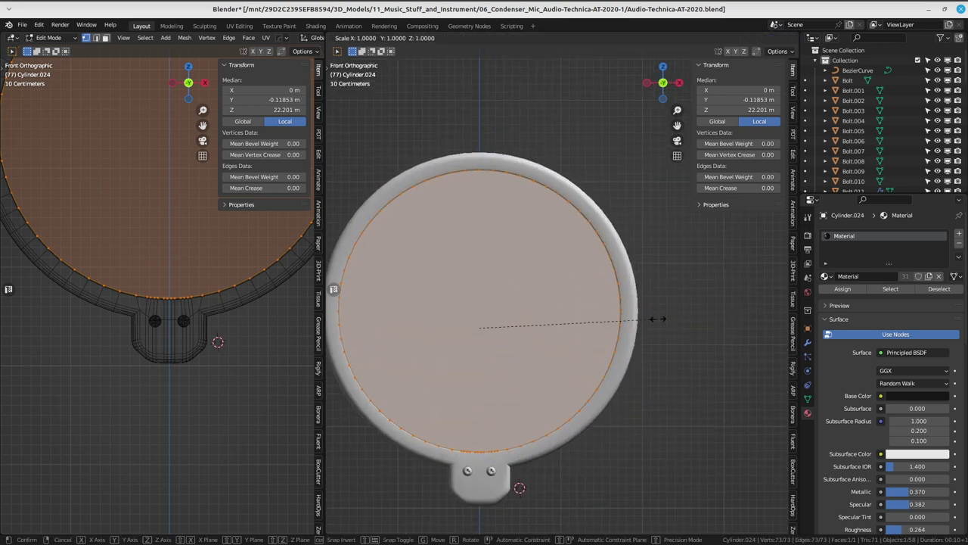
{"action": "left_click", "coordinate": [693, 309]}
{"action": "scroll", "coordinate": [562, 285], "scroll_direction": "down", "scroll_amount": 2}
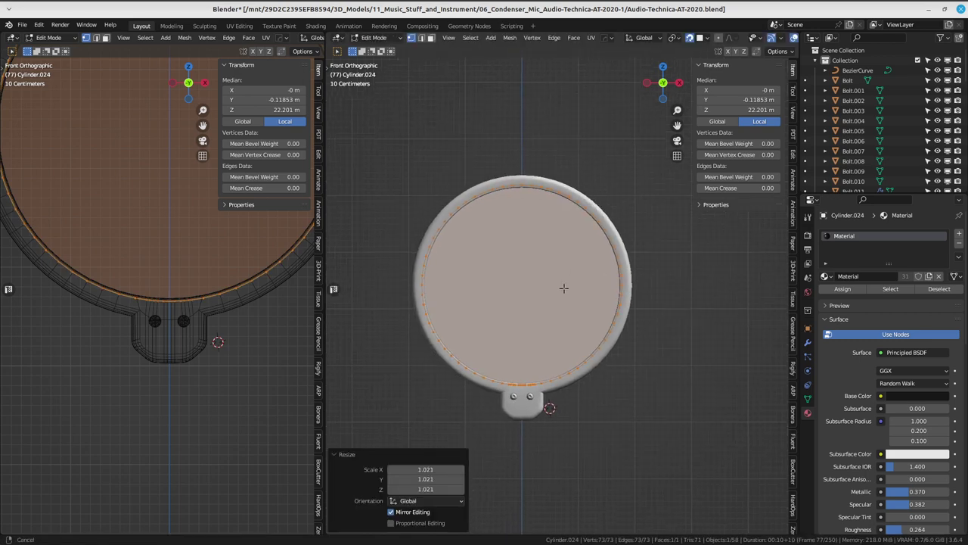
{"action": "key", "text": "KP_3"}
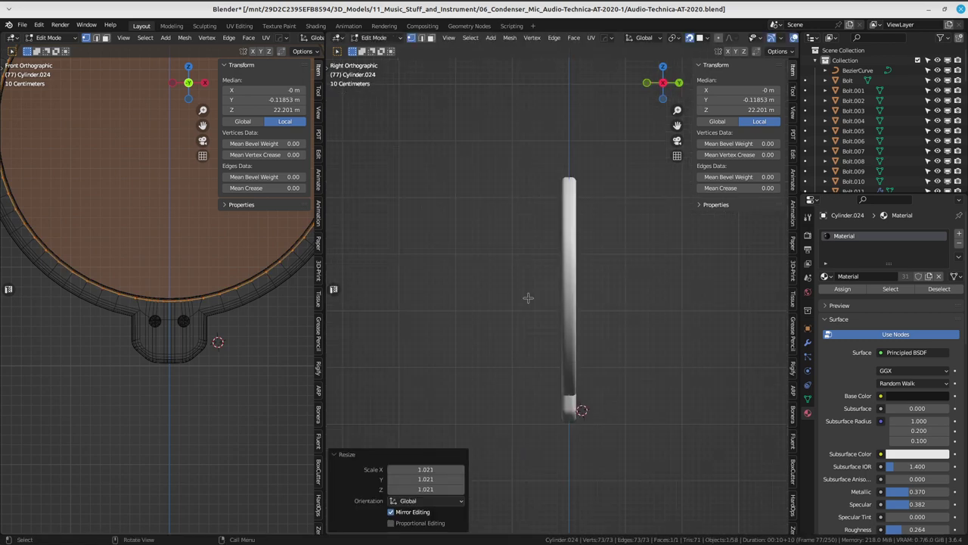
{"action": "mouse_move", "coordinate": [528, 297]}
{"action": "middle_mouse_down"}
{"action": "mouse_move", "coordinate": [552, 286]}
{"action": "mouse_move", "coordinate": [639, 320]}
{"action": "mouse_move", "coordinate": [555, 306]}
{"action": "middle_mouse_up"}
- Move the disc along Y and switch the viewport to wireframe
{"action": "key", "text": "g"}
{"action": "key", "text": "y"}
{"action": "left_click", "coordinate": [650, 342]}
{"action": "key", "text": "KP_3"}
{"action": "scroll", "coordinate": [555, 306], "scroll_direction": "up", "scroll_amount": 3}
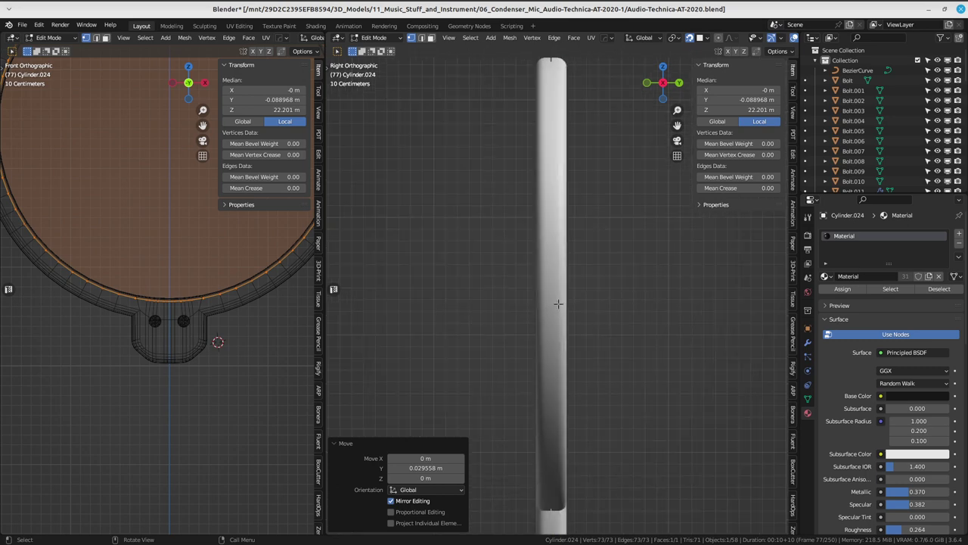
{"action": "key", "text": "z"}
{"action": "left_click", "coordinate": [491, 304]}
{"action": "scroll", "coordinate": [537, 198], "scroll_direction": "down", "scroll_amount": 2}
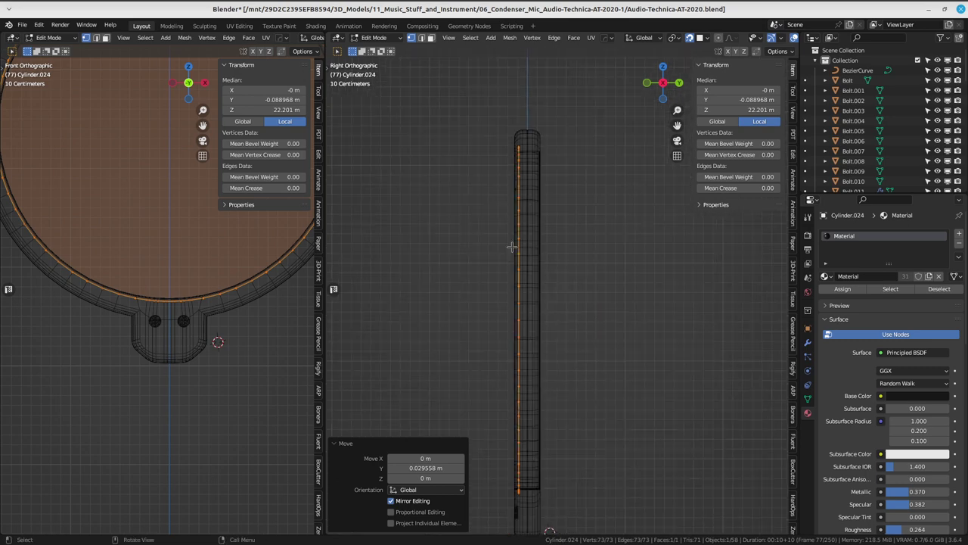
{"action": "middle_click_drag", "start_coordinate": [491, 260], "coordinate": [492, 234], "text": "shift"}
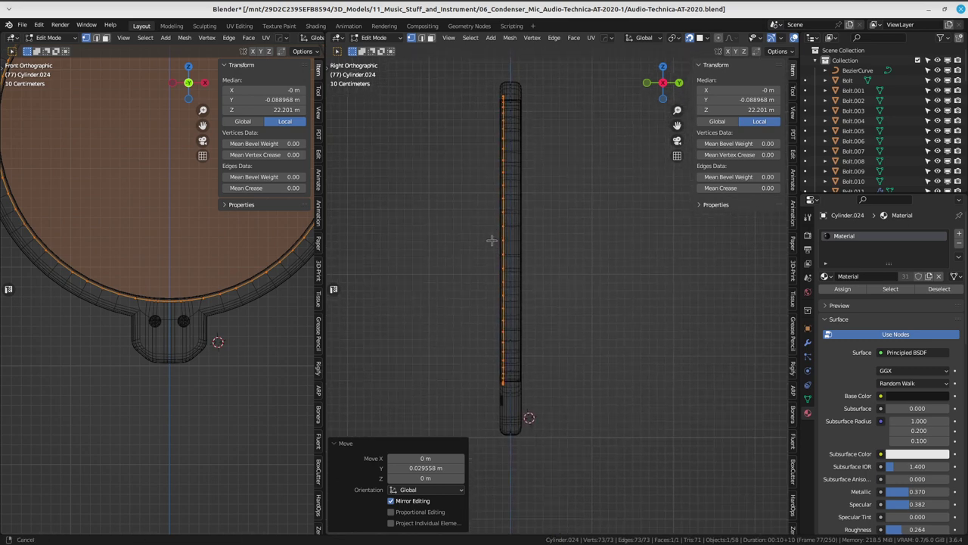
- Duplicate the disc 0.167 m along Y, then go back to Object Mode
{"action": "key", "text": "shift+d"}
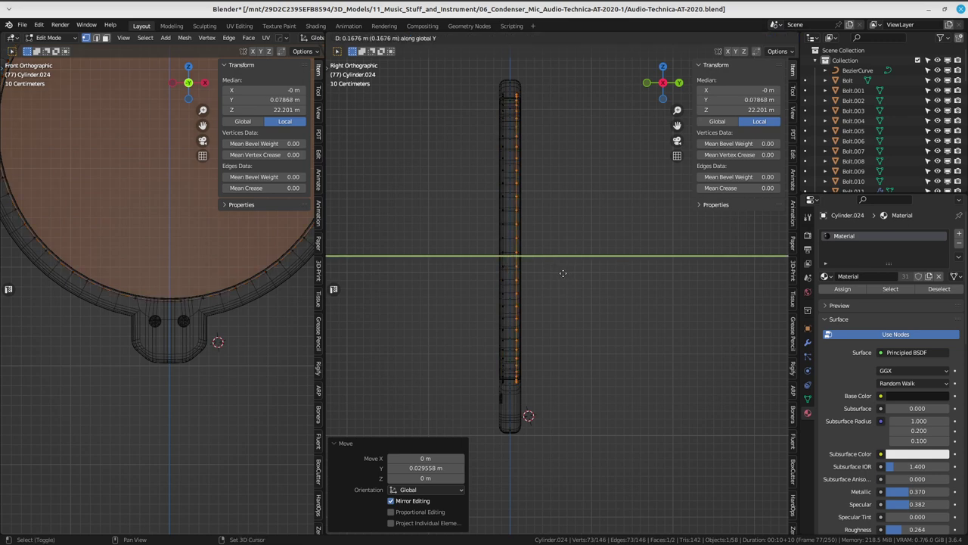
{"action": "left_click", "coordinate": [564, 275]}
{"action": "middle_click_drag", "start_coordinate": [564, 276], "coordinate": [638, 258]}
{"action": "key", "text": "z"}
{"action": "key", "text": "Tab"}
{"action": "key", "text": "Tab"}
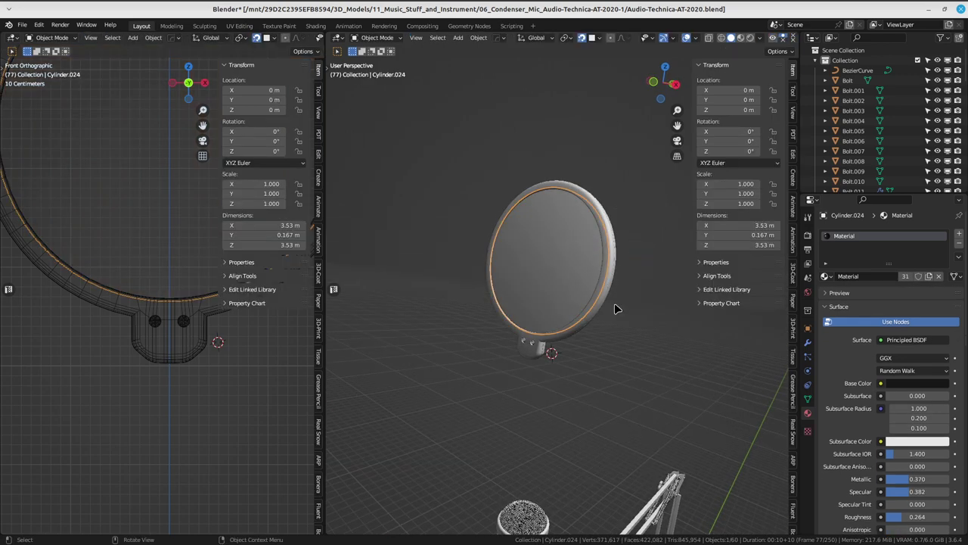
- Save Audio-Technica-AT-2020.blend with the two-disc Cylinder.024 included
{"action": "mouse_move", "coordinate": [615, 307]}
{"action": "middle_mouse_down"}
{"action": "mouse_move", "coordinate": [416, 276]}
{"action": "mouse_move", "coordinate": [553, 318]}
{"action": "middle_mouse_up"}
{"action": "mouse_move", "coordinate": [609, 256]}
{"action": "middle_mouse_down"}
{"action": "mouse_move", "coordinate": [579, 156]}
{"action": "mouse_move", "coordinate": [579, 264]}
{"action": "middle_mouse_up"}
{"action": "scroll", "coordinate": [579, 242], "scroll_direction": "down", "scroll_amount": 3}
{"action": "key", "text": "ctrl+s"}
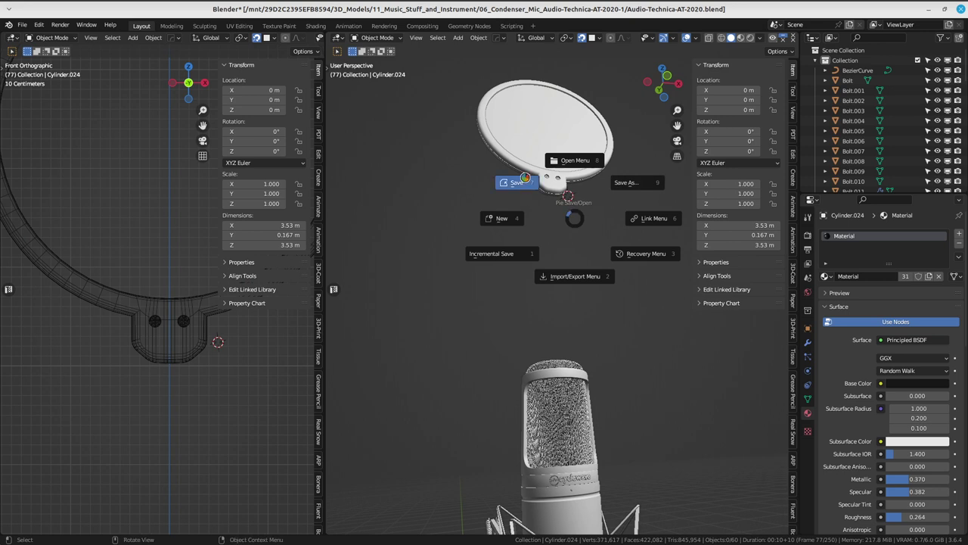
{"action": "left_click", "coordinate": [522, 182]}
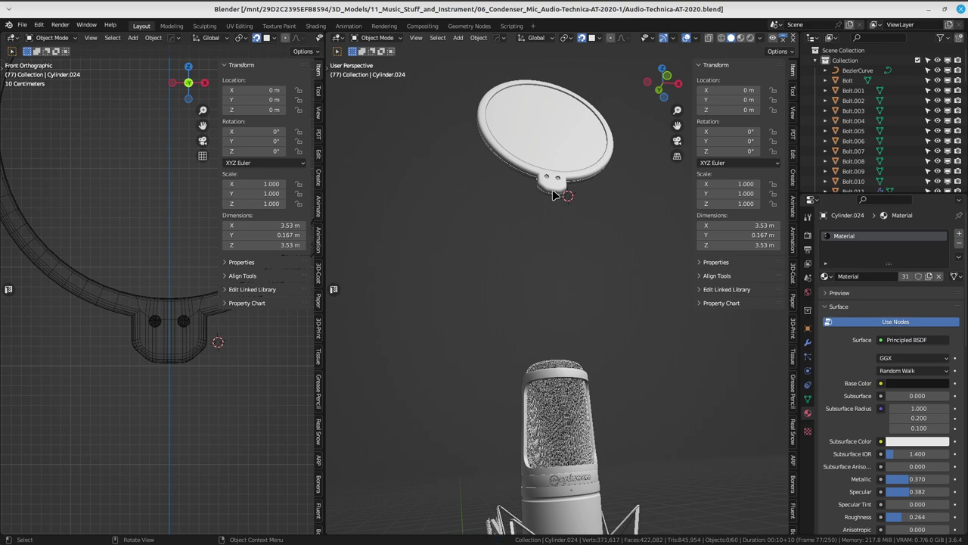
- Frame the whole mic stand and pop filter, then bring up the Add menu
{"action": "middle_click_drag", "start_coordinate": [575, 121], "coordinate": [572, 205]}
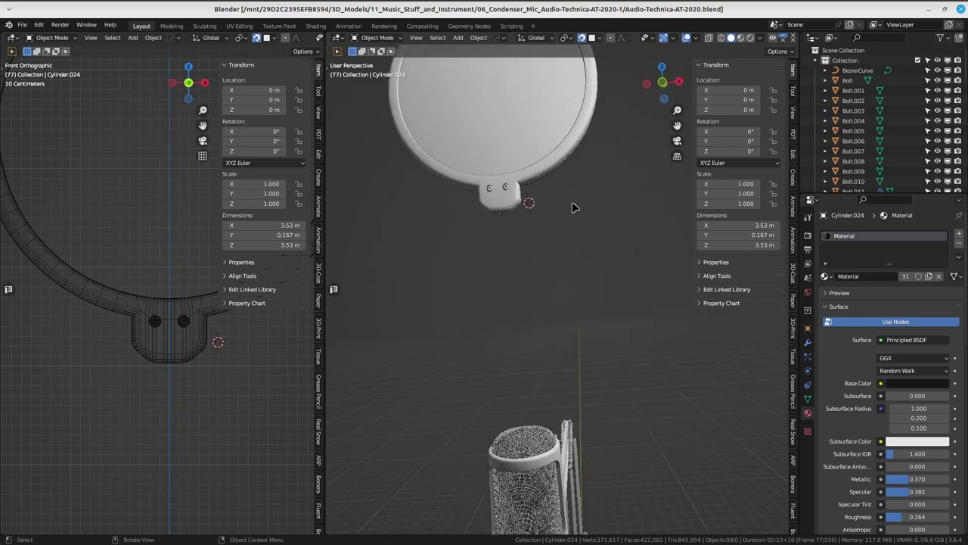
{"action": "scroll", "coordinate": [579, 253], "scroll_direction": "up", "scroll_amount": 2}
{"action": "scroll", "coordinate": [566, 255], "scroll_direction": "down", "scroll_amount": 4}
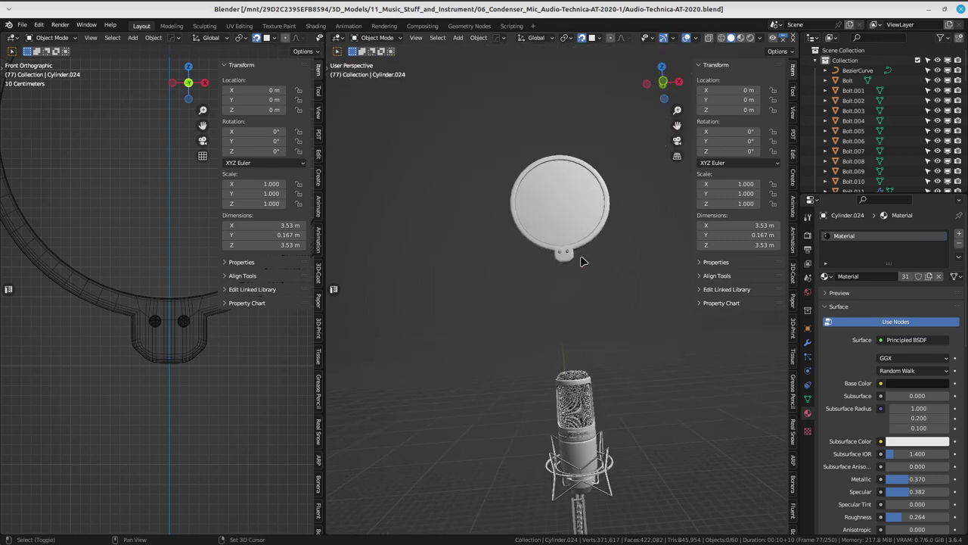
{"action": "scroll", "coordinate": [579, 257], "scroll_direction": "down", "scroll_amount": 3}
{"action": "scroll", "coordinate": [575, 253], "scroll_direction": "down", "scroll_amount": 3, "text": "shift"}
{"action": "scroll", "coordinate": [547, 245], "scroll_direction": "up", "scroll_amount": 1}
{"action": "scroll", "coordinate": [560, 242], "scroll_direction": "down", "scroll_amount": 1}
{"action": "key", "text": "shift+a"}
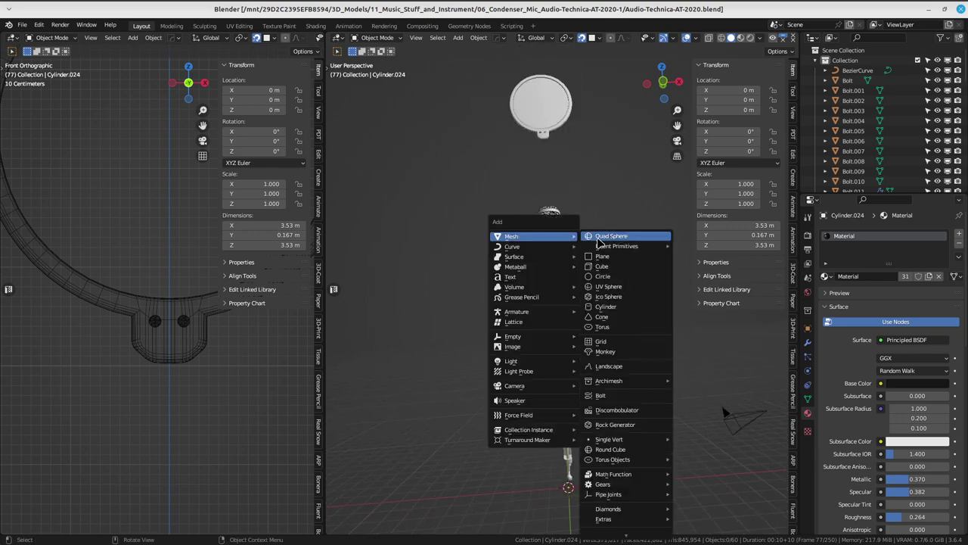
- Add a cylinder and move it up along Z to just below the pop filter
{"action": "left_click", "coordinate": [618, 314]}
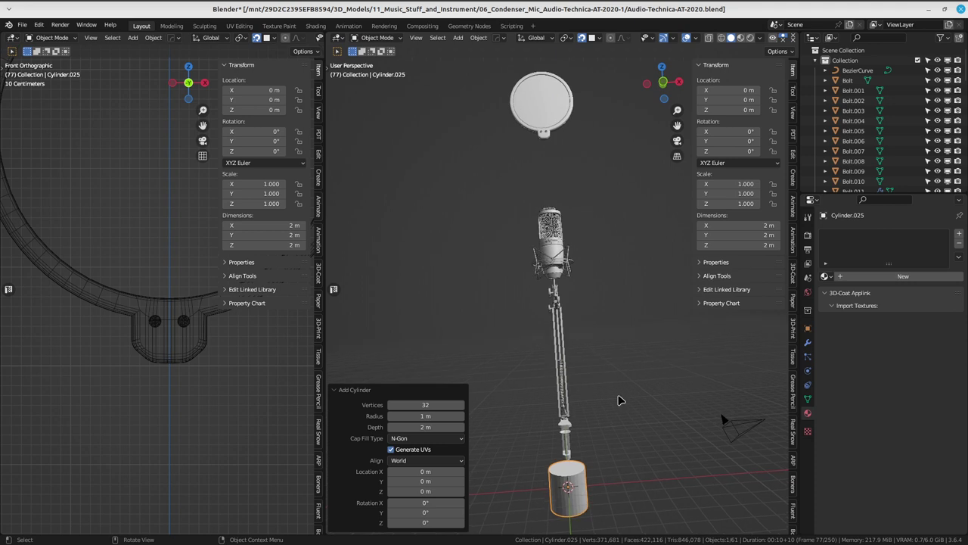
{"action": "key", "text": "KP_1"}
{"action": "key", "text": "g"}
{"action": "key", "text": "z"}
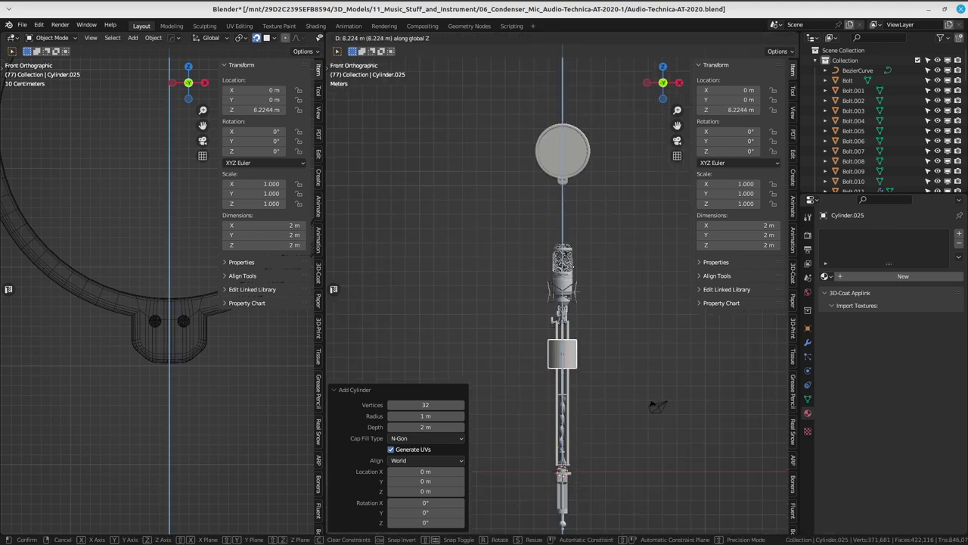
{"action": "left_click", "coordinate": [575, 177]}
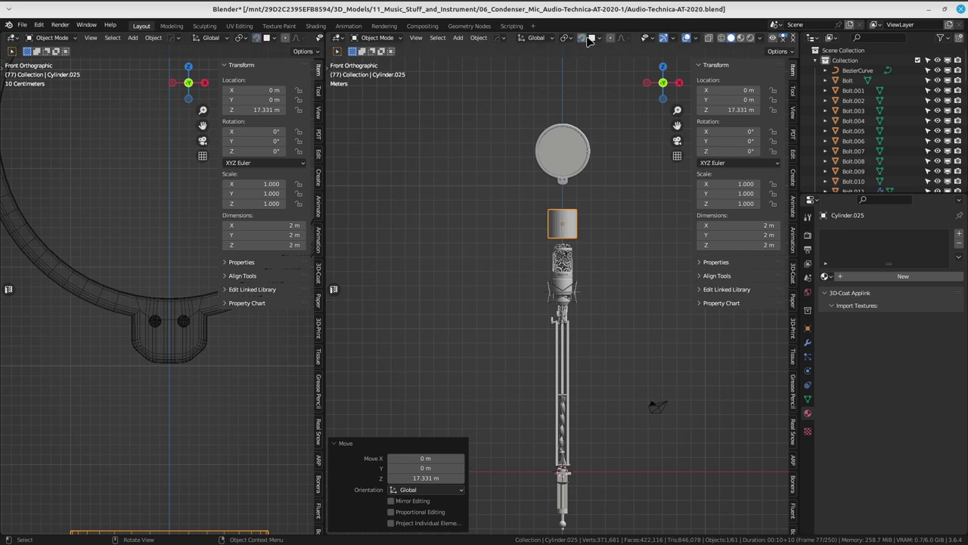
{"action": "scroll", "coordinate": [598, 189], "scroll_direction": "up", "scroll_amount": 2}
{"action": "scroll", "coordinate": [608, 270], "scroll_direction": "up", "scroll_amount": 3}
{"action": "key", "text": "g"}
{"action": "key", "text": "z"}
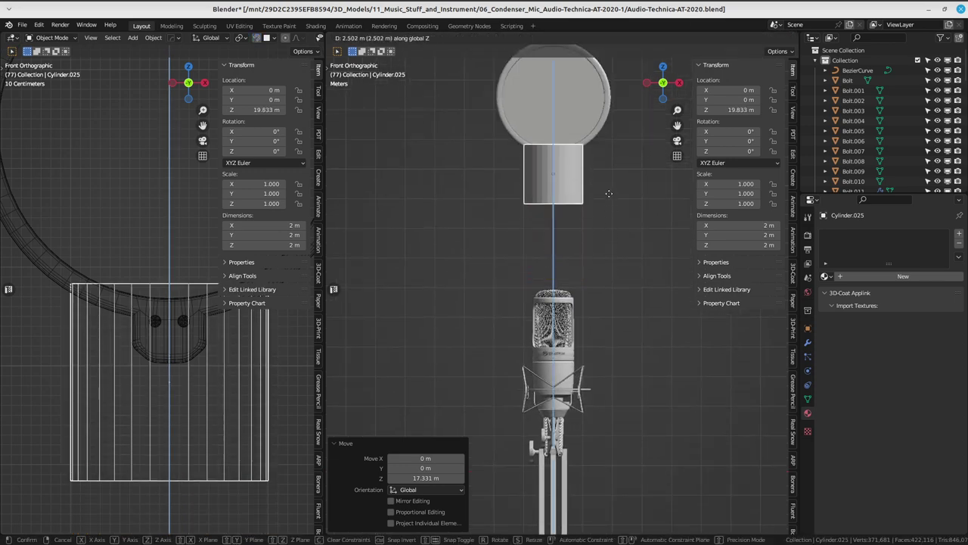
{"action": "left_click", "coordinate": [608, 193]}
{"action": "scroll", "coordinate": [616, 143], "scroll_direction": "up", "scroll_amount": 3}
{"action": "scroll", "coordinate": [615, 143], "scroll_direction": "up", "scroll_amount": 2}
- Shrink the cylinder to roughly a quarter of its size, then smaller still
{"action": "key", "text": "s"}
{"action": "left_click", "coordinate": [530, 164]}
{"action": "scroll", "coordinate": [529, 163], "scroll_direction": "up", "scroll_amount": 3}
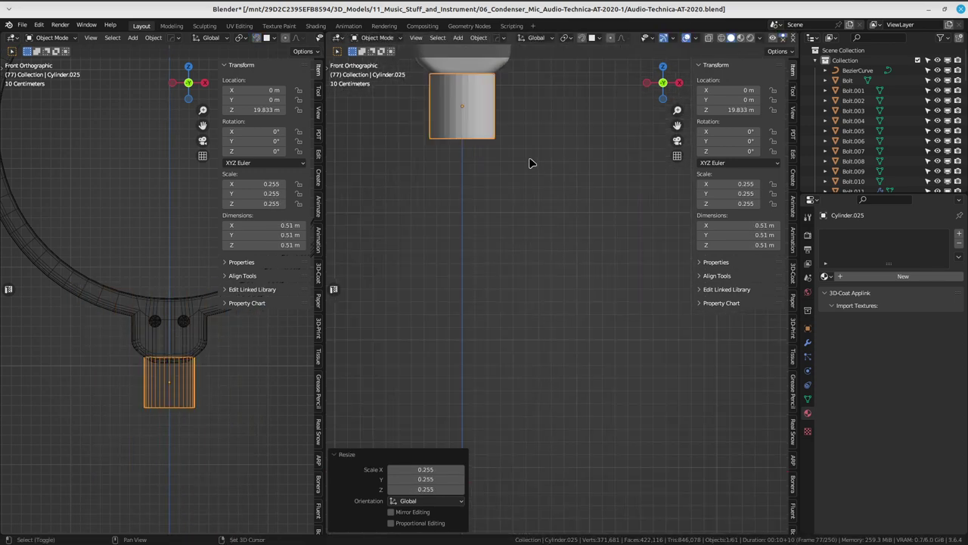
{"action": "middle_click_drag", "start_coordinate": [529, 164], "coordinate": [561, 274], "text": "shift"}
{"action": "scroll", "coordinate": [568, 270], "scroll_direction": "down", "scroll_amount": 2}
{"action": "scroll", "coordinate": [530, 204], "scroll_direction": "up", "scroll_amount": 2}
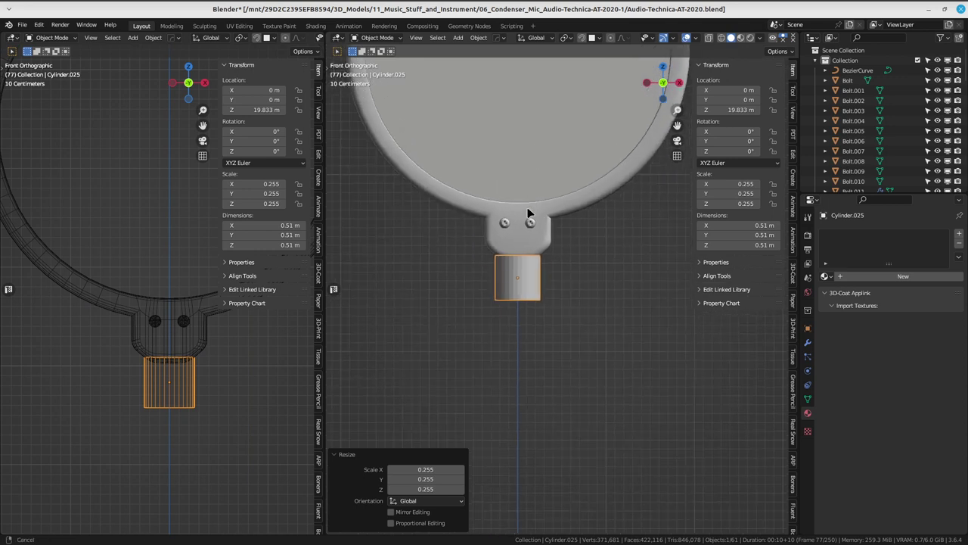
{"action": "scroll", "coordinate": [529, 216], "scroll_direction": "up", "scroll_amount": 3}
{"action": "scroll", "coordinate": [500, 223], "scroll_direction": "up", "scroll_amount": 2}
{"action": "scroll", "coordinate": [573, 284], "scroll_direction": "down", "scroll_amount": 2}
{"action": "key", "text": "s"}
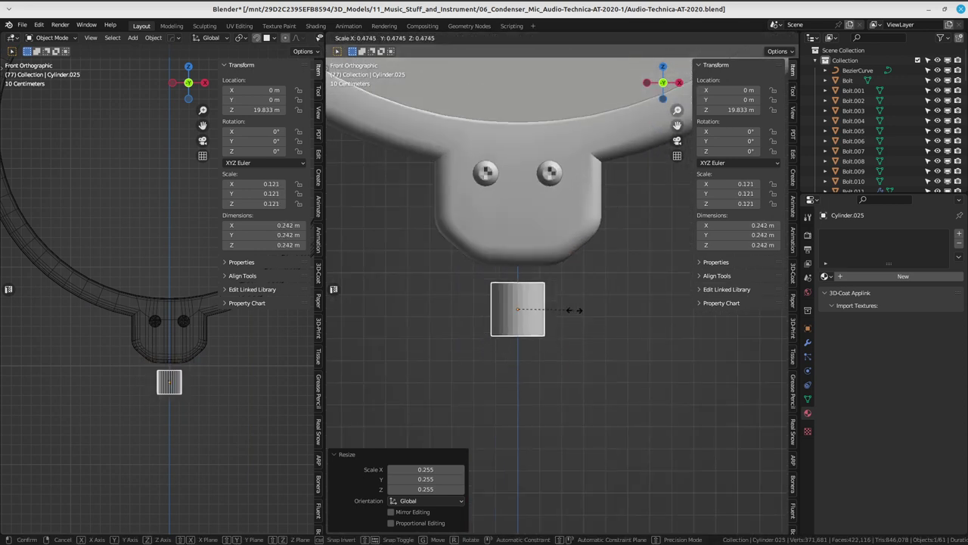
{"action": "left_click", "coordinate": [587, 310]}
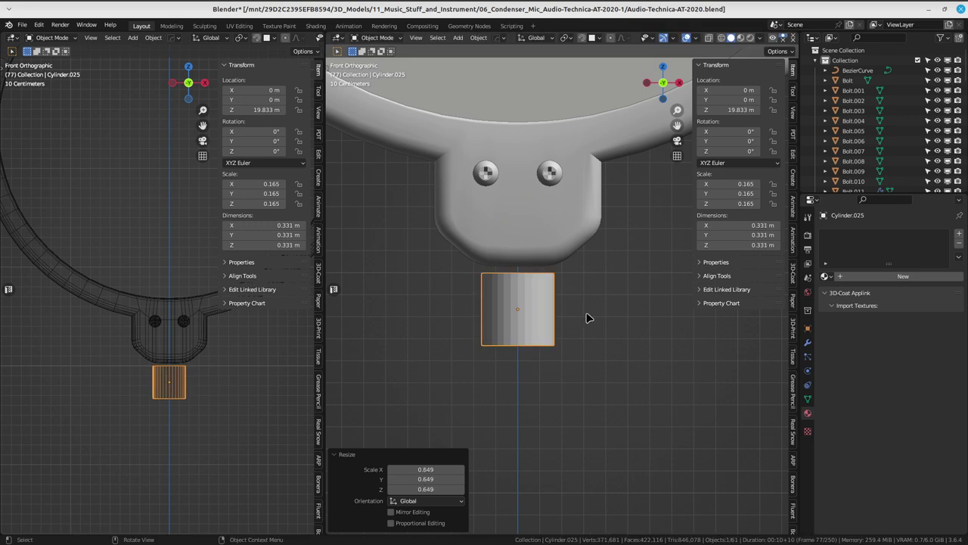
{"action": "middle_click_drag", "start_coordinate": [561, 276], "coordinate": [568, 303], "text": "shift"}
- Raise the cylinder into the clamp tab, stretch its height and lower it slightly
{"action": "key", "text": "g"}
{"action": "left_click", "coordinate": [578, 254]}
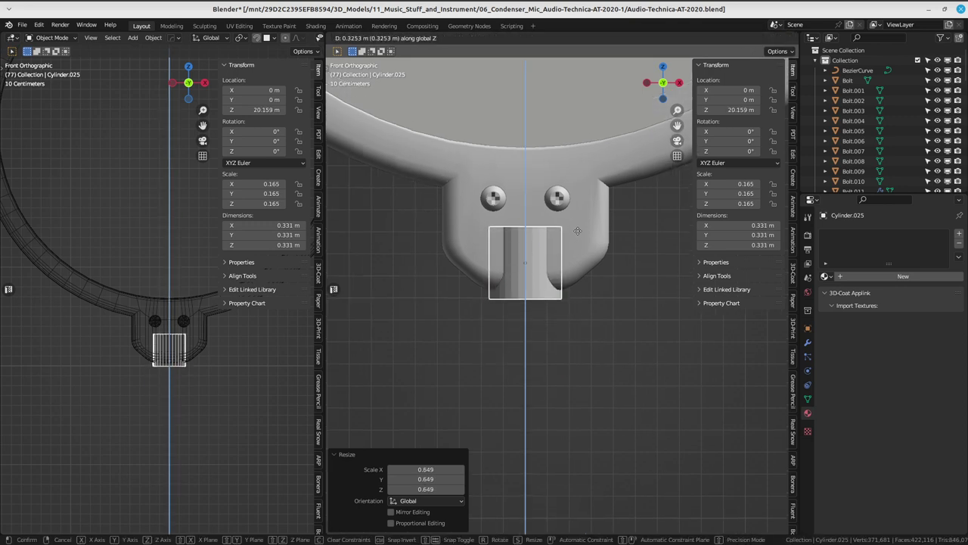
{"action": "key", "text": "shift+g"}
{"action": "key", "text": "Escape"}
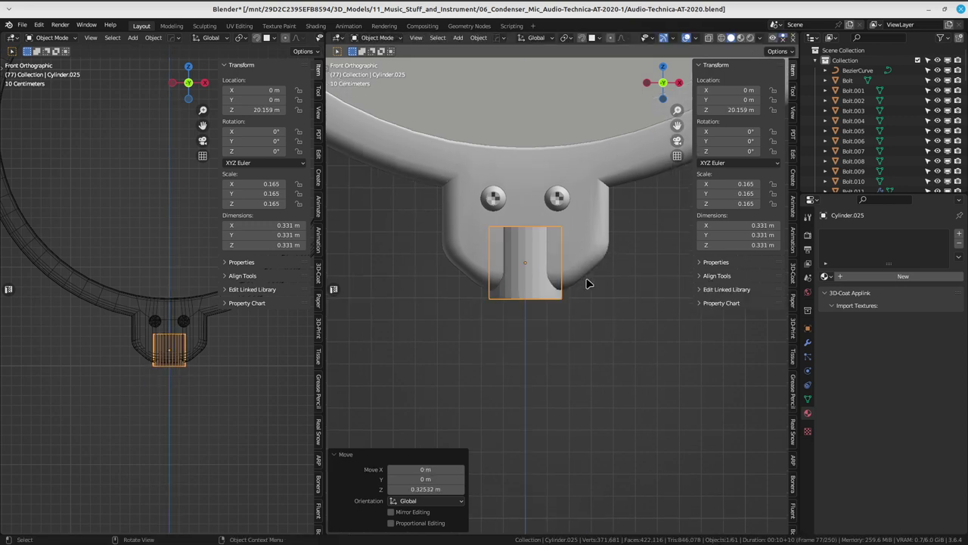
{"action": "key", "text": "s"}
{"action": "key", "text": "z"}
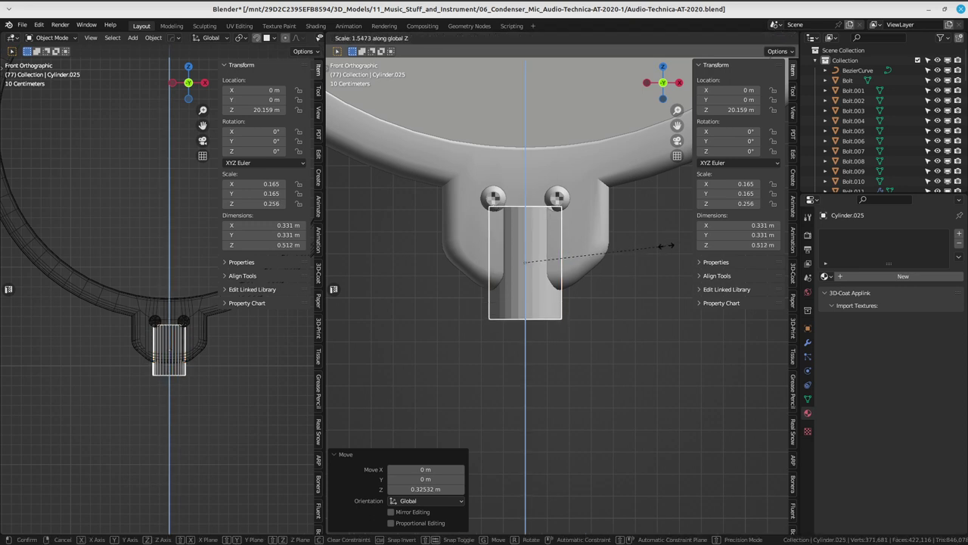
{"action": "left_click", "coordinate": [579, 253]}
{"action": "key", "text": "g"}
{"action": "key", "text": "z"}
{"action": "left_click", "coordinate": [590, 270]}
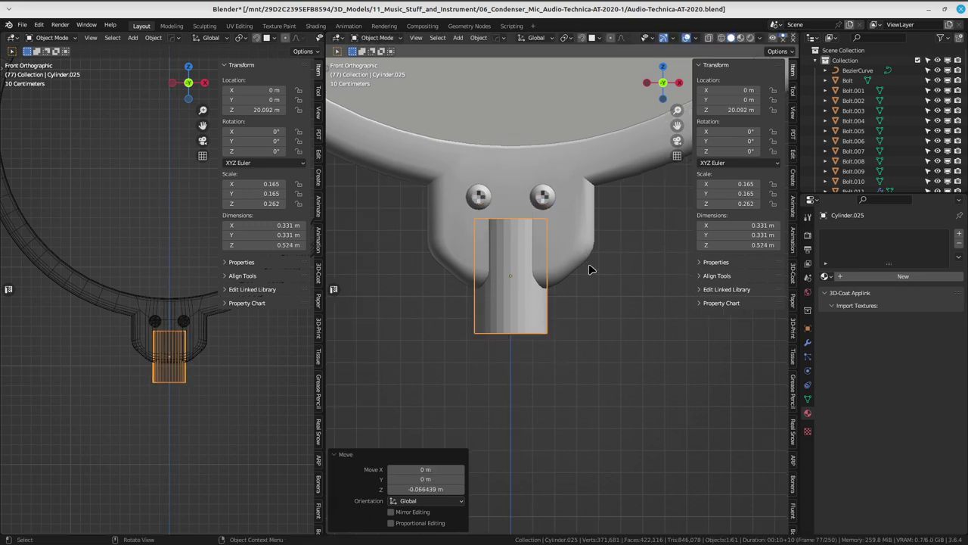
- Shorten the cylinder's height and nudge it up into the clamp
{"action": "key", "text": "s"}
{"action": "key", "text": "z"}
{"action": "left_click", "coordinate": [593, 268]}
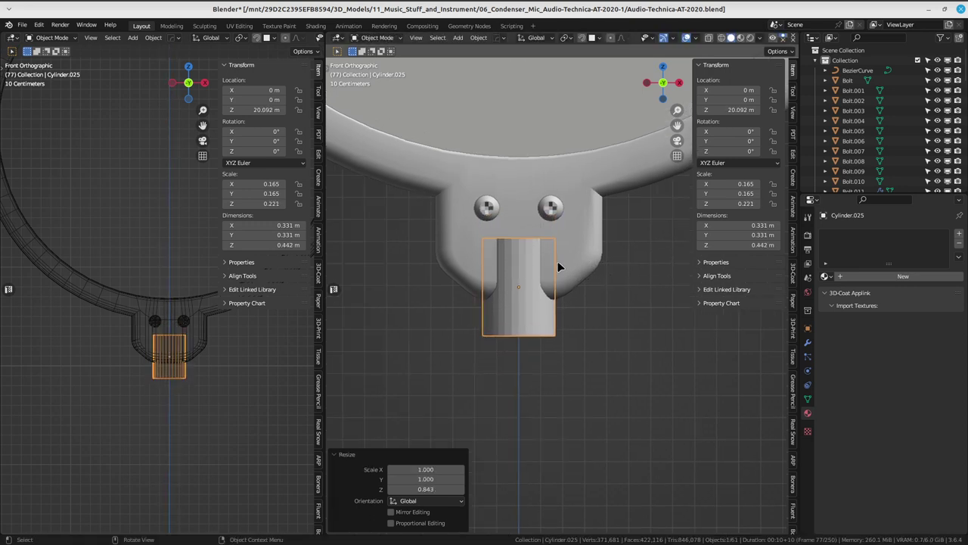
{"action": "key", "text": "g"}
{"action": "key", "text": "z"}
{"action": "left_click", "coordinate": [559, 252]}
- Enlarge, lower and shorten the cylinder to about 0.349 × 0.349 × 0.422 m
{"action": "middle_click_drag", "start_coordinate": [559, 252], "coordinate": [507, 237]}
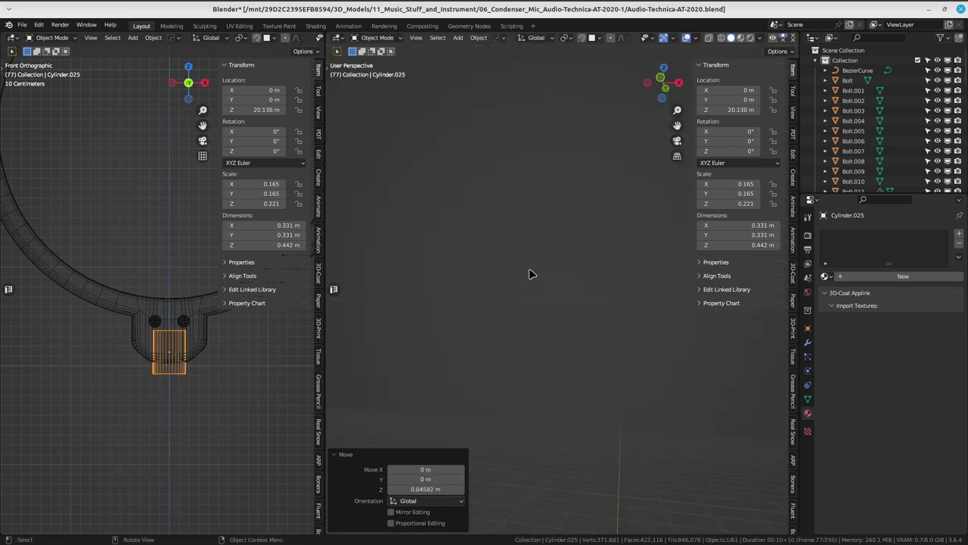
{"action": "mouse_move", "coordinate": [532, 274]}
{"action": "middle_mouse_down"}
{"action": "mouse_move", "coordinate": [579, 156]}
{"action": "mouse_move", "coordinate": [624, 340]}
{"action": "middle_mouse_up"}
{"action": "key", "text": "s"}
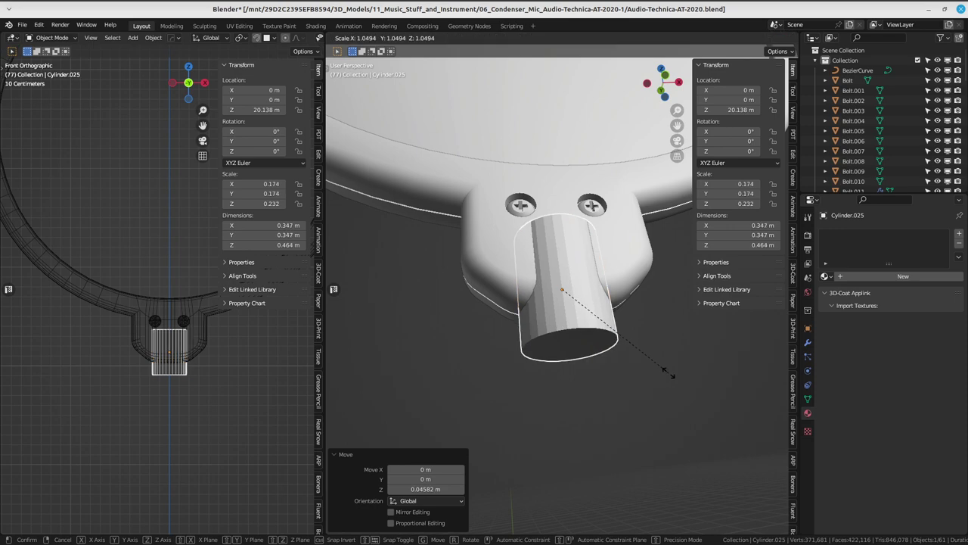
{"action": "left_click", "coordinate": [670, 374]}
{"action": "mouse_move", "coordinate": [650, 369]}
{"action": "middle_mouse_down"}
{"action": "mouse_move", "coordinate": [617, 303]}
{"action": "mouse_move", "coordinate": [602, 305]}
{"action": "middle_mouse_up"}
{"action": "key", "text": "g"}
{"action": "key", "text": "z"}
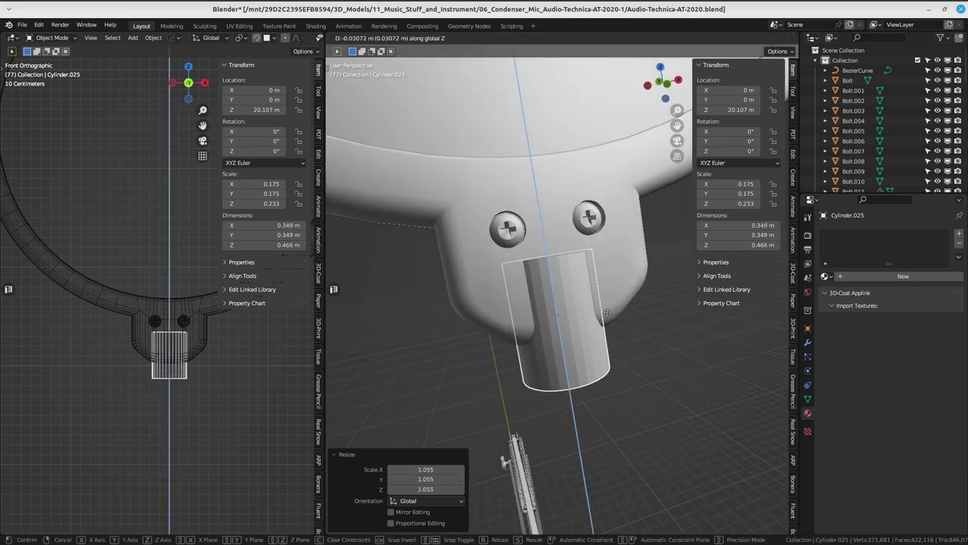
{"action": "left_click", "coordinate": [609, 317]}
{"action": "key", "text": "s"}
{"action": "key", "text": "z"}
{"action": "left_click", "coordinate": [635, 315]}
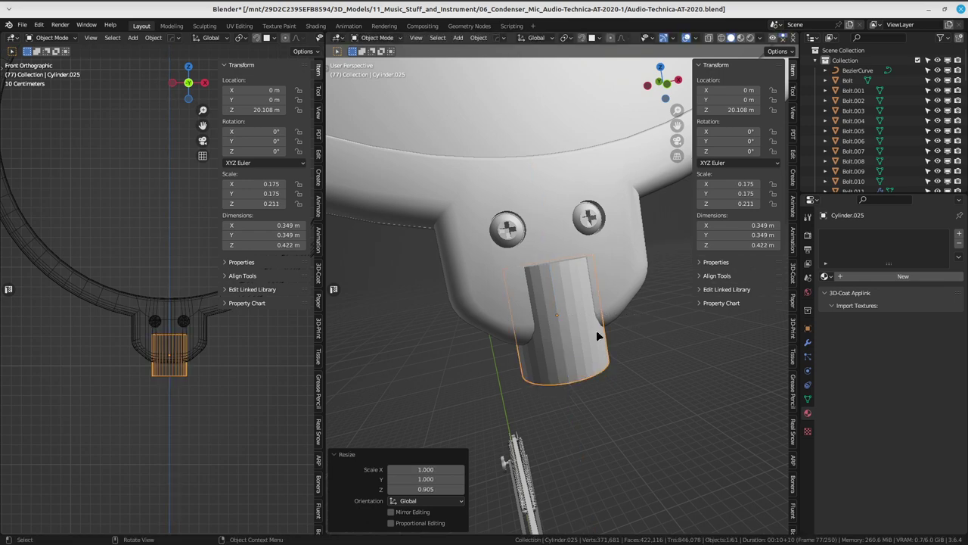
- Briefly enter Edit Mode on the cylinder, then return to Object Mode
{"action": "mouse_move", "coordinate": [596, 330]}
{"action": "middle_mouse_down"}
{"action": "mouse_move", "coordinate": [614, 280]}
{"action": "mouse_move", "coordinate": [557, 280]}
{"action": "mouse_move", "coordinate": [556, 290]}
{"action": "middle_mouse_up"}
{"action": "key", "text": "ctrl+Tab"}
{"action": "left_click", "coordinate": [631, 310]}
{"action": "key", "text": "ctrl+Tab"}
{"action": "left_click", "coordinate": [547, 249]}
- Apply all transforms to Cylinder.025 and select its top edge loop
{"action": "key", "text": "ctrl+a"}
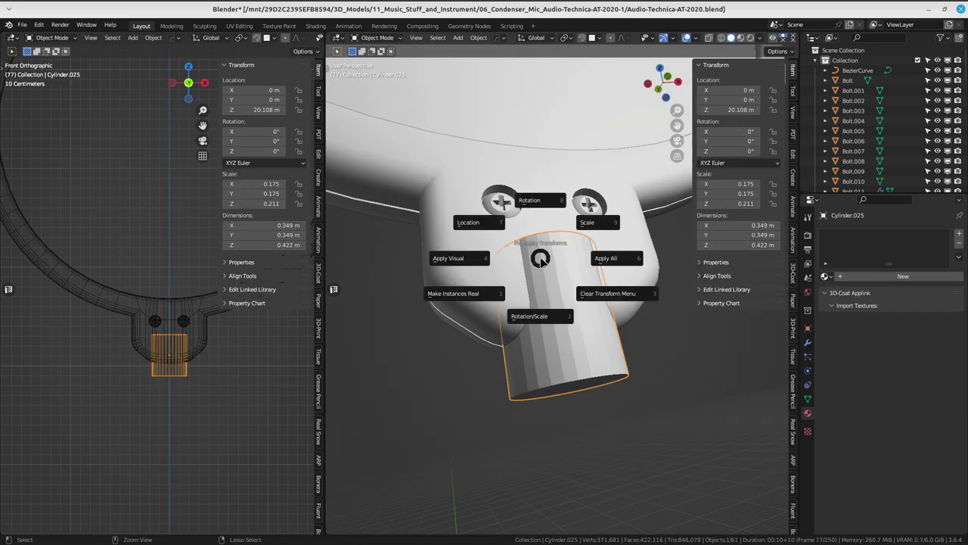
{"action": "left_click", "coordinate": [598, 260]}
{"action": "key", "text": "ctrl+Tab"}
{"action": "left_click", "coordinate": [526, 265]}
{"action": "key", "text": "alt+a"}
{"action": "mouse_move", "coordinate": [526, 266]}
{"action": "middle_mouse_down"}
{"action": "mouse_move", "coordinate": [565, 222]}
{"action": "mouse_move", "coordinate": [619, 349]}
{"action": "mouse_move", "coordinate": [628, 222]}
{"action": "mouse_move", "coordinate": [492, 260]}
{"action": "mouse_move", "coordinate": [448, 354]}
{"action": "mouse_move", "coordinate": [602, 321]}
{"action": "middle_mouse_up"}
{"action": "left_click", "coordinate": [564, 222], "text": "alt"}
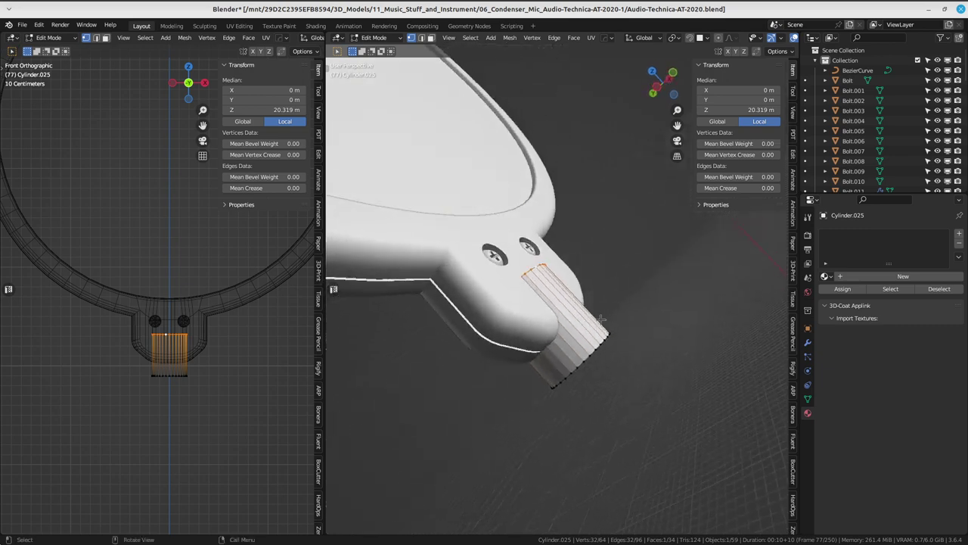
- Round the top edge loop with a 6-segment bevel
{"action": "left_click", "coordinate": [373, 40]}
{"action": "left_click", "coordinate": [642, 38]}
{"action": "middle_click_drag", "start_coordinate": [494, 242], "coordinate": [575, 295]}
{"action": "key", "text": "ctrl+b"}
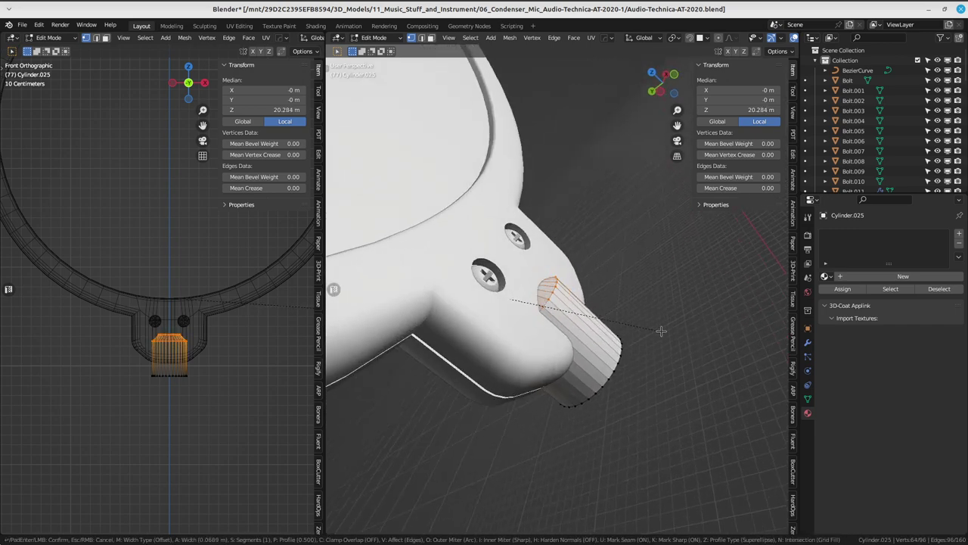
{"action": "left_click", "coordinate": [667, 331]}
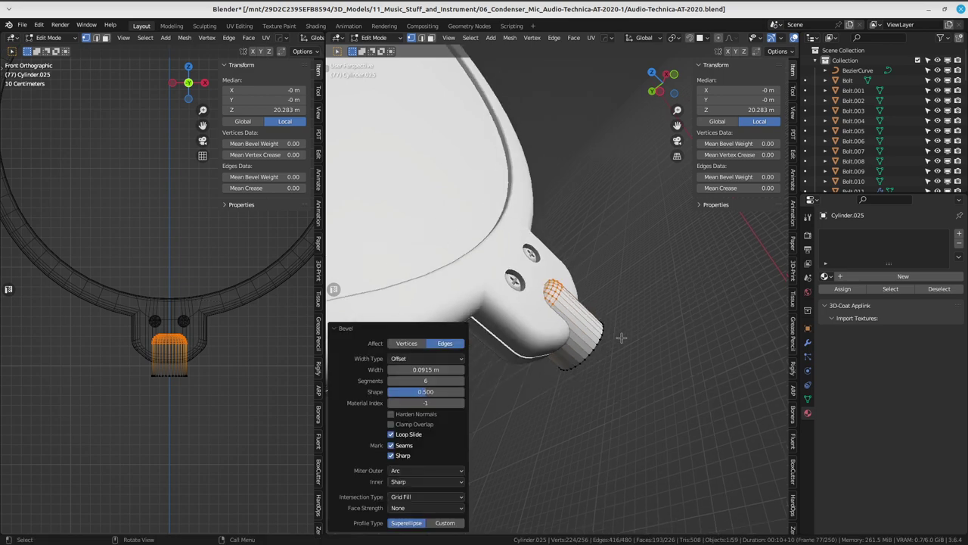
- Cap the bottom loop with a face, bevel its rim with 3 segments, and return to Object Mode
{"action": "mouse_move", "coordinate": [667, 331]}
{"action": "middle_mouse_down"}
{"action": "mouse_move", "coordinate": [605, 322]}
{"action": "mouse_move", "coordinate": [625, 292]}
{"action": "middle_mouse_up"}
{"action": "left_click", "coordinate": [606, 322], "text": "alt"}
{"action": "key", "text": "f"}
{"action": "key", "text": "ctrl+b"}
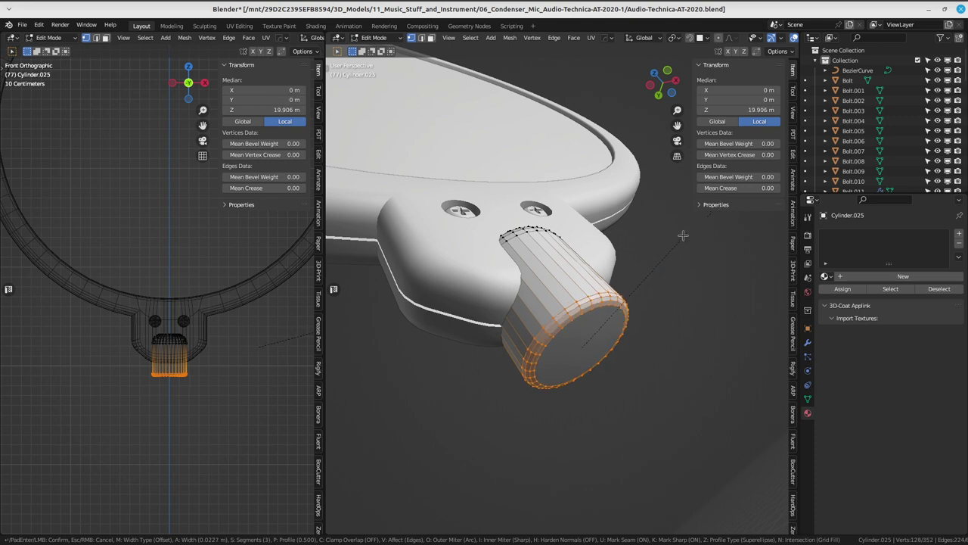
{"action": "left_click", "coordinate": [658, 261]}
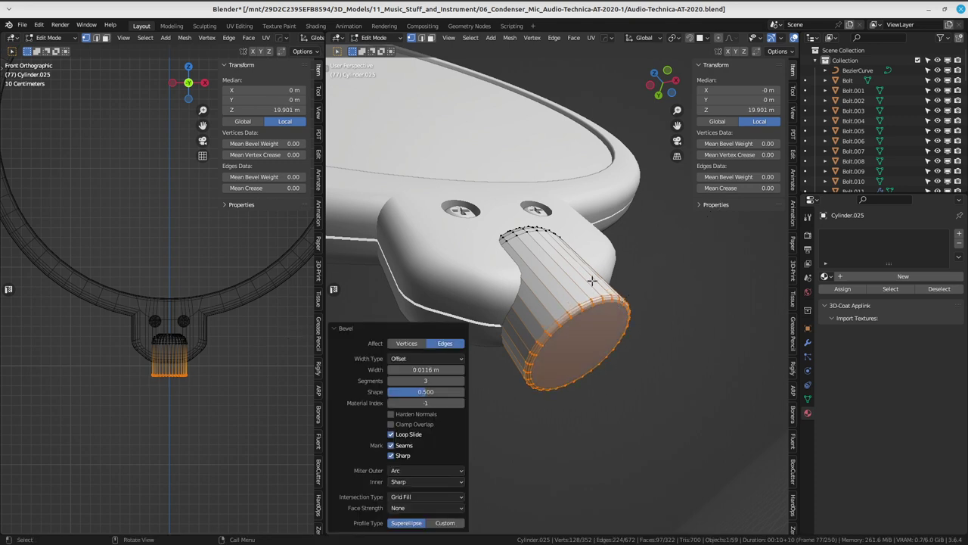
{"action": "key", "text": "ctrl+Tab"}
{"action": "right_click", "coordinate": [571, 292]}
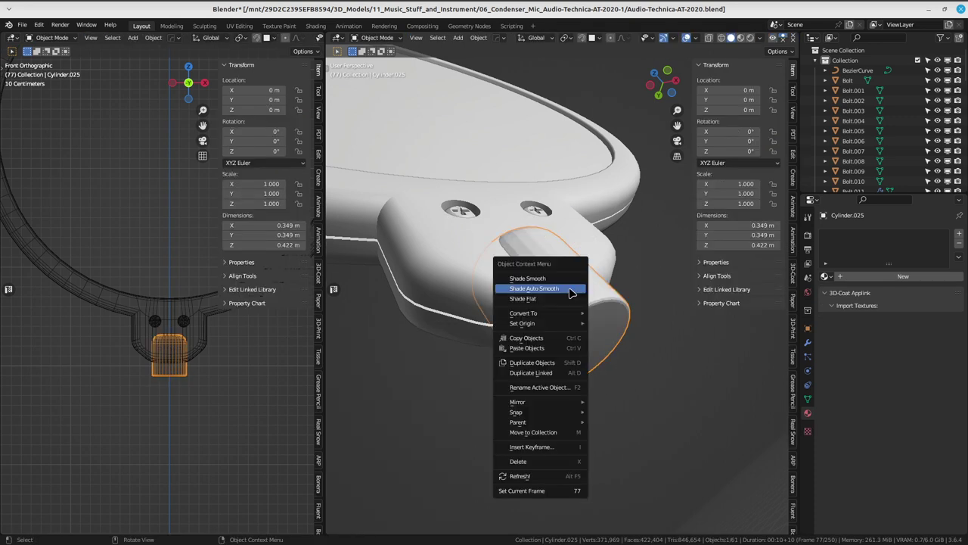
- Apply auto smooth shading to the cylinder and deselect it
{"action": "left_click", "coordinate": [572, 288]}
{"action": "mouse_move", "coordinate": [572, 287]}
{"action": "middle_mouse_down"}
{"action": "mouse_move", "coordinate": [584, 326]}
{"action": "mouse_move", "coordinate": [609, 298]}
{"action": "mouse_move", "coordinate": [456, 327]}
{"action": "middle_mouse_up"}
{"action": "left_click", "coordinate": [610, 298]}
- Select the clip piece under the pop-filter disc
{"action": "scroll", "coordinate": [602, 378], "scroll_direction": "down", "scroll_amount": 4}
{"action": "middle_click_drag", "start_coordinate": [602, 378], "coordinate": [615, 347]}
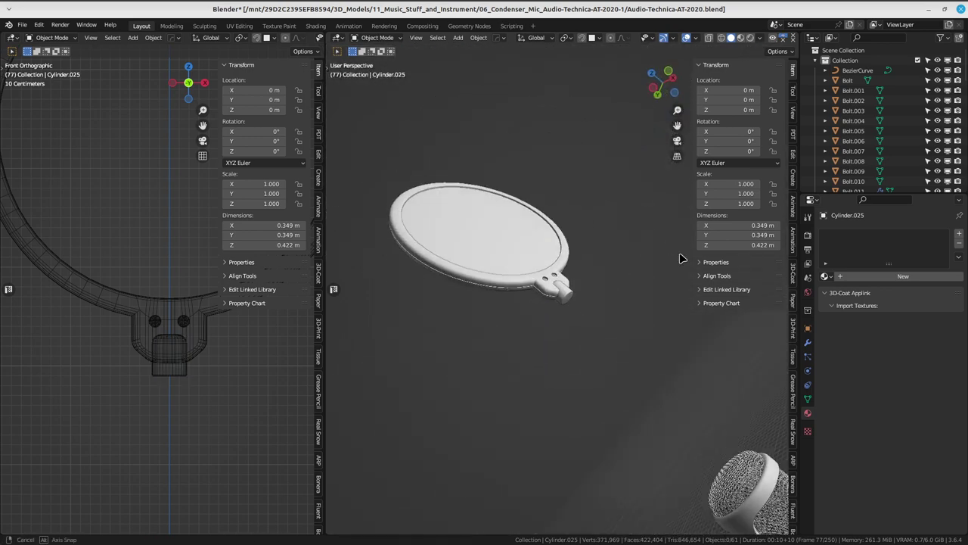
{"action": "scroll", "coordinate": [615, 347], "scroll_direction": "up", "scroll_amount": 3}
{"action": "mouse_move", "coordinate": [594, 316]}
{"action": "middle_mouse_down"}
{"action": "mouse_move", "coordinate": [536, 262]}
{"action": "mouse_move", "coordinate": [462, 216]}
{"action": "mouse_move", "coordinate": [456, 327]}
{"action": "middle_mouse_up"}
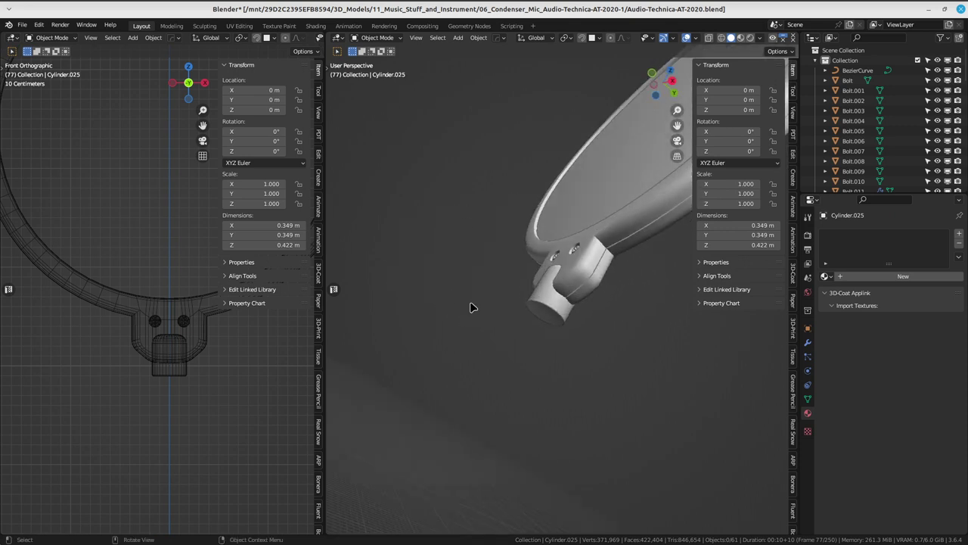
{"action": "middle_click_drag", "start_coordinate": [469, 307], "coordinate": [571, 329]}
{"action": "scroll", "coordinate": [593, 217], "scroll_direction": "down", "scroll_amount": 3}
{"action": "scroll", "coordinate": [593, 217], "scroll_direction": "down", "scroll_amount": 2}
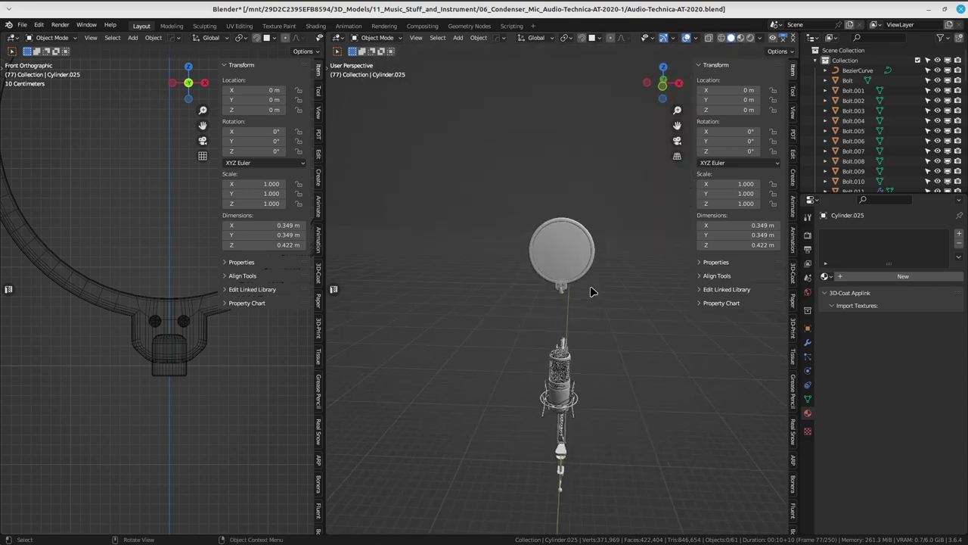
{"action": "scroll", "coordinate": [593, 218], "scroll_direction": "up", "scroll_amount": 1}
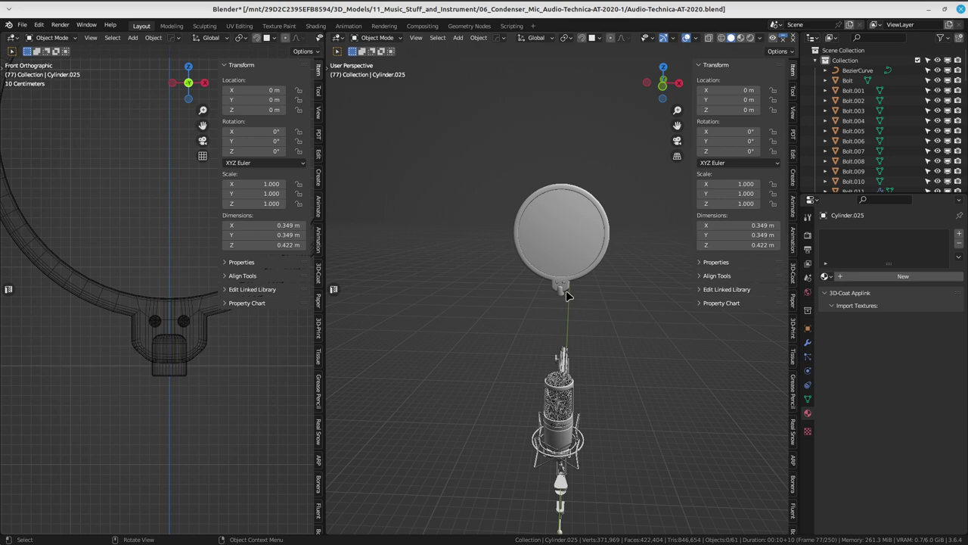
{"action": "left_click", "coordinate": [560, 294]}
{"action": "scroll", "coordinate": [561, 295], "scroll_direction": "up", "scroll_amount": 4}
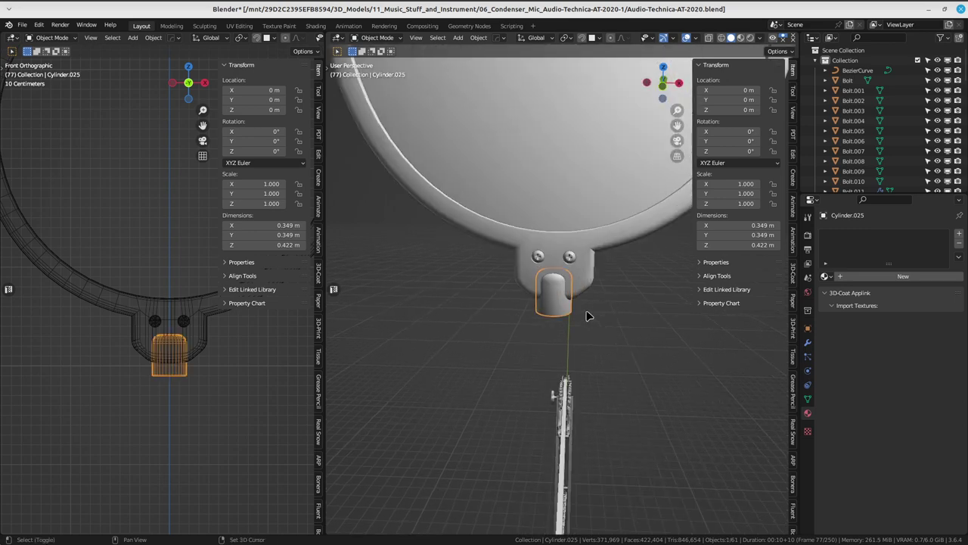
{"action": "mouse_move", "coordinate": [588, 315]}
{"action": "middle_mouse_down"}
{"action": "mouse_move", "coordinate": [579, 253]}
{"action": "mouse_move", "coordinate": [527, 208]}
{"action": "middle_mouse_up"}
- Enter Edit Mode on the clip and select its bottom rim loop
{"action": "key", "text": "ctrl+Tab"}
{"action": "left_click", "coordinate": [583, 207]}
{"action": "scroll", "coordinate": [568, 240], "scroll_direction": "up", "scroll_amount": 3}
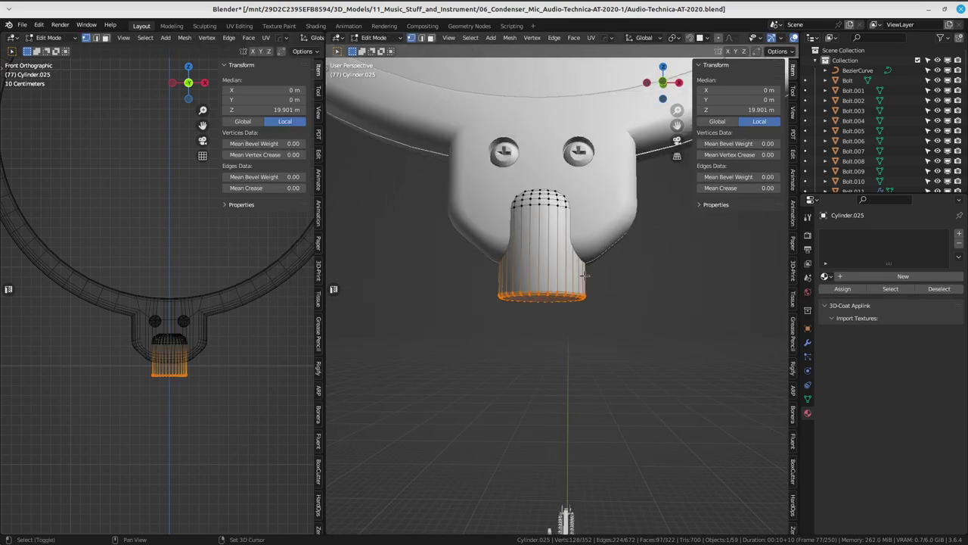
{"action": "mouse_move", "coordinate": [560, 250]}
{"action": "middle_mouse_down"}
{"action": "mouse_move", "coordinate": [568, 241]}
{"action": "mouse_move", "coordinate": [599, 279]}
{"action": "middle_mouse_up"}
{"action": "scroll", "coordinate": [568, 241], "scroll_direction": "up", "scroll_amount": 2}
{"action": "left_click", "coordinate": [572, 264]}
{"action": "left_click", "coordinate": [572, 264], "text": "alt"}
- Duplicate the clip's bottom rim loop and lower the copy just below the clip
{"action": "key", "text": "g"}
{"action": "right_click", "coordinate": [582, 249]}
{"action": "key", "text": "g"}
{"action": "key", "text": "z"}
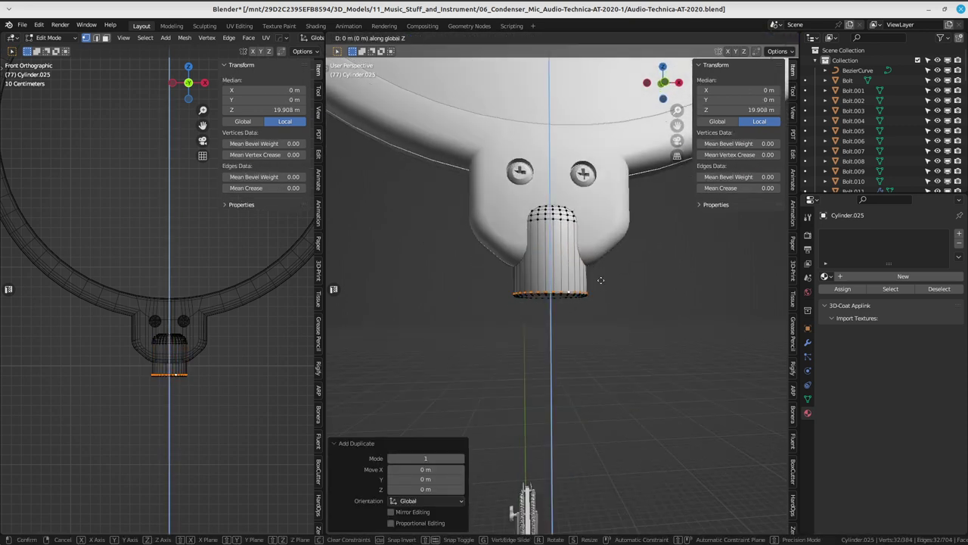
{"action": "left_click", "coordinate": [604, 290]}
{"action": "scroll", "coordinate": [582, 285], "scroll_direction": "up", "scroll_amount": 2}
{"action": "mouse_move", "coordinate": [582, 285]}
{"action": "middle_mouse_down"}
{"action": "mouse_move", "coordinate": [604, 265]}
{"action": "mouse_move", "coordinate": [597, 277]}
{"action": "mouse_move", "coordinate": [583, 248]}
{"action": "mouse_move", "coordinate": [598, 265]}
{"action": "middle_mouse_up"}
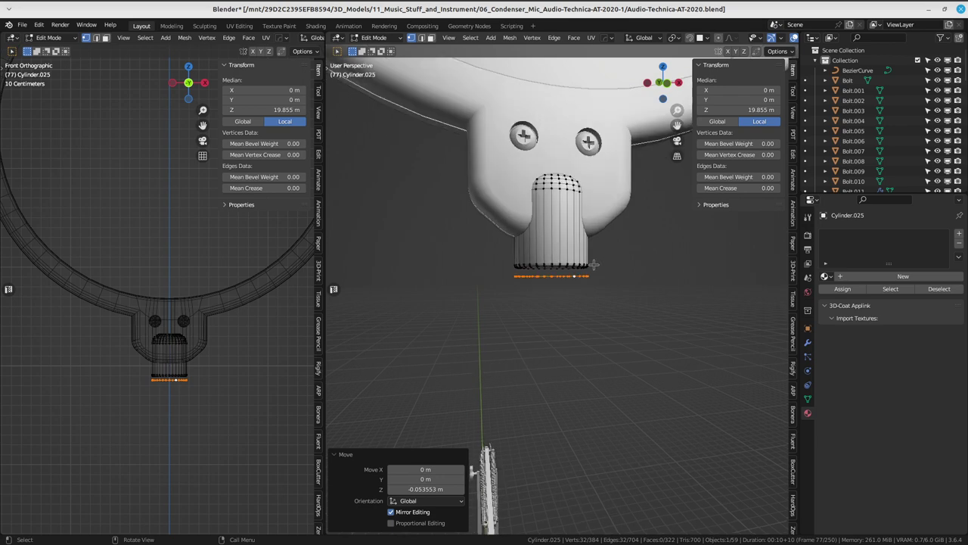
- Separate the copied ring into its own object, Cylinder.026, and edit its vertices
{"action": "key", "text": "p"}
{"action": "left_click", "coordinate": [597, 262]}
{"action": "key", "text": "Tab"}
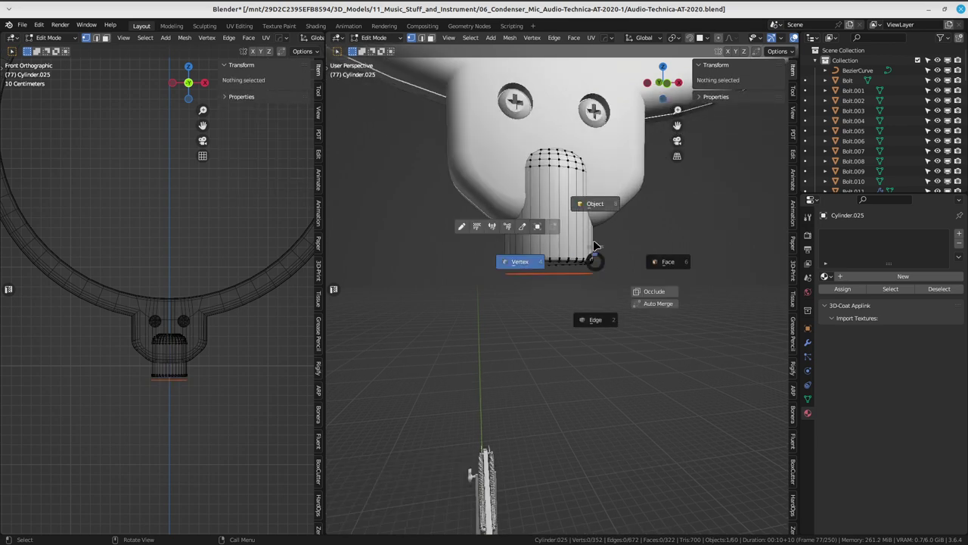
{"action": "left_click", "coordinate": [562, 274]}
{"action": "key", "text": "Tab"}
{"action": "left_click", "coordinate": [483, 271]}
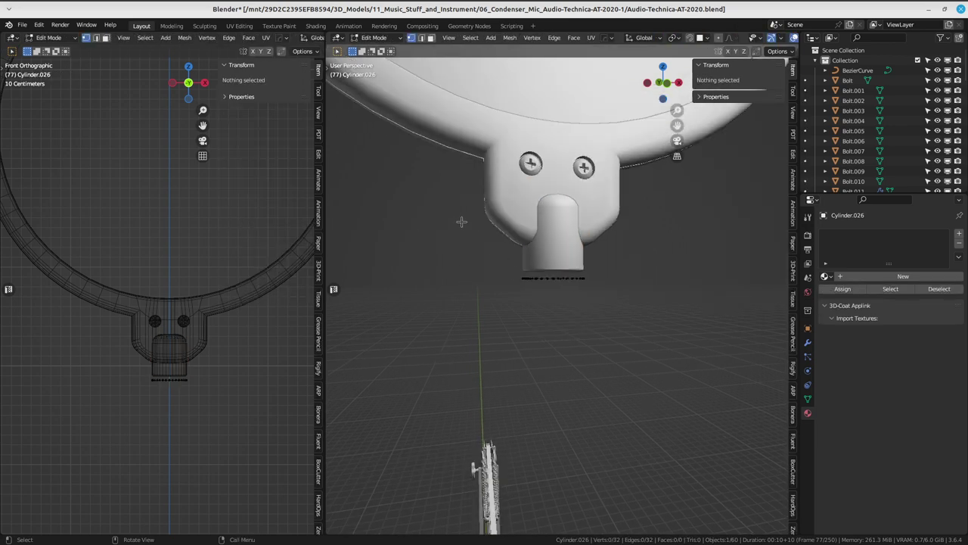
- Extrude the whole ring 13.133 m straight down into a long pole past the microphone
{"action": "middle_click_drag", "start_coordinate": [483, 271], "coordinate": [563, 309]}
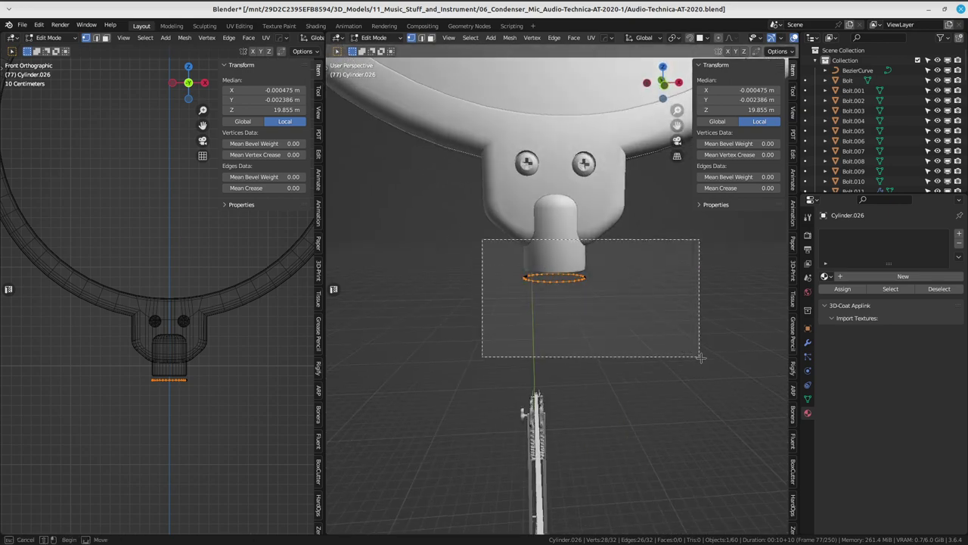
{"action": "left_click_drag", "start_coordinate": [476, 236], "coordinate": [707, 363]}
{"action": "middle_click_drag", "start_coordinate": [544, 332], "coordinate": [530, 317]}
{"action": "scroll", "coordinate": [522, 321], "scroll_direction": "down", "scroll_amount": 3}
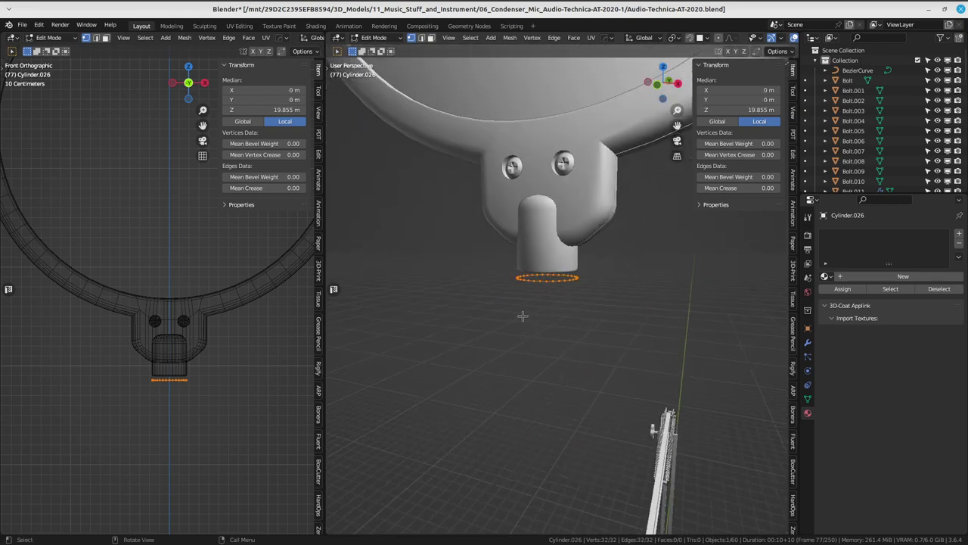
{"action": "key", "text": "KP_1"}
{"action": "scroll", "coordinate": [540, 277], "scroll_direction": "down", "scroll_amount": 2}
{"action": "scroll", "coordinate": [566, 249], "scroll_direction": "down", "scroll_amount": 2}
{"action": "scroll", "coordinate": [579, 241], "scroll_direction": "down", "scroll_amount": 3}
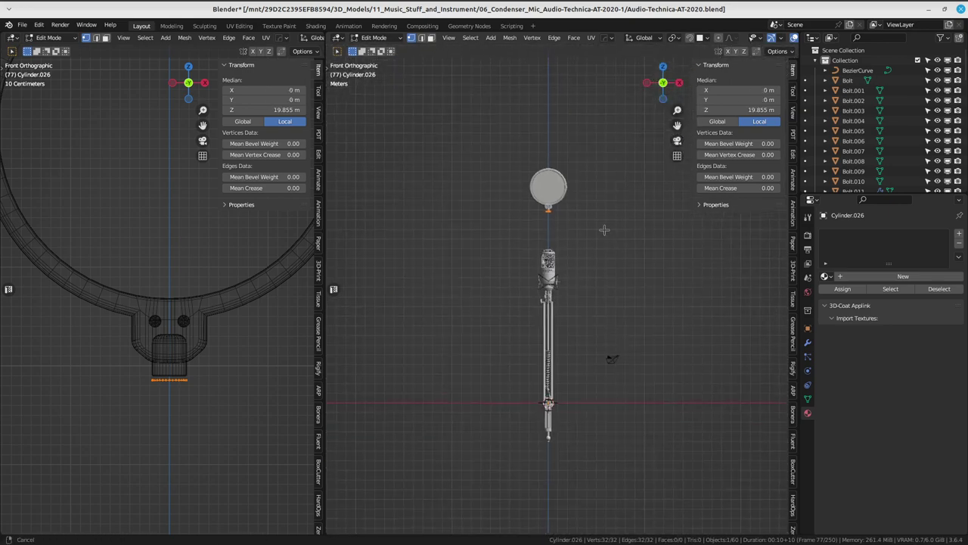
{"action": "mouse_move", "coordinate": [617, 248]}
{"action": "middle_mouse_down", "text": "ctrl"}
{"action": "mouse_move", "coordinate": [595, 204]}
{"action": "mouse_move", "coordinate": [529, 367]}
{"action": "middle_mouse_up", "text": "ctrl"}
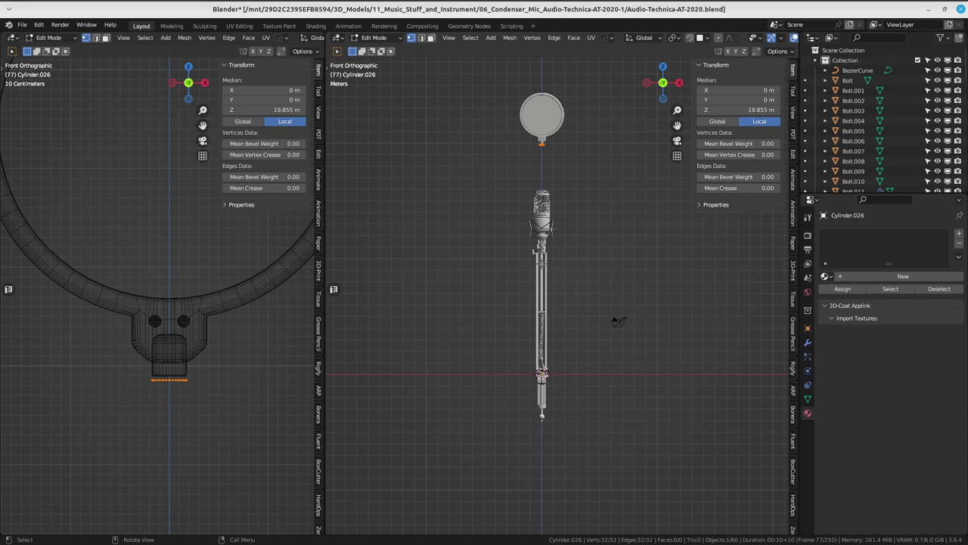
{"action": "middle_click_drag", "start_coordinate": [572, 196], "coordinate": [566, 225], "text": "shift"}
{"action": "key", "text": "g"}
{"action": "key", "text": "z"}
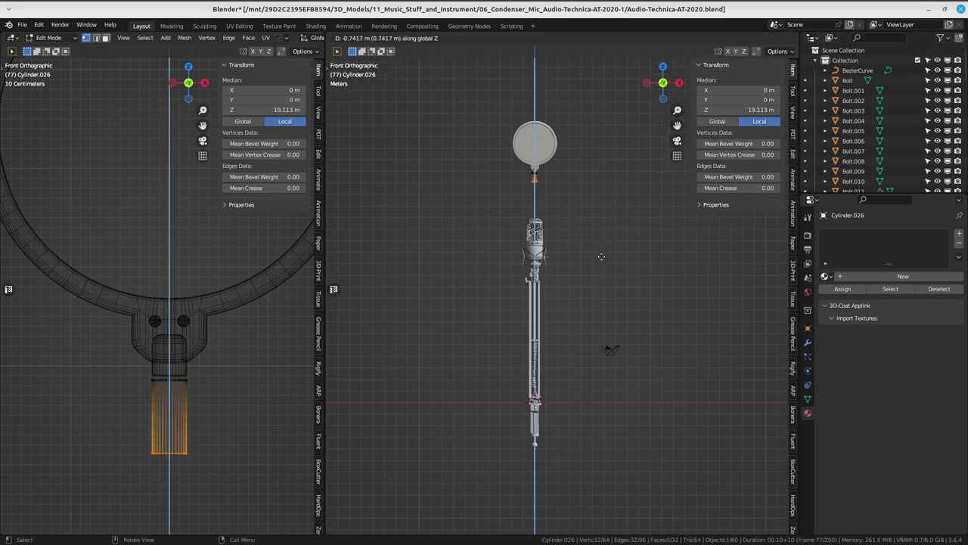
{"action": "left_click", "coordinate": [618, 396]}
{"action": "mouse_move", "coordinate": [618, 397]}
{"action": "middle_mouse_down"}
{"action": "mouse_move", "coordinate": [536, 330]}
{"action": "mouse_move", "coordinate": [519, 250]}
{"action": "middle_mouse_up"}
- Save the scene file with Ctrl+S
{"action": "key", "text": "grave"}
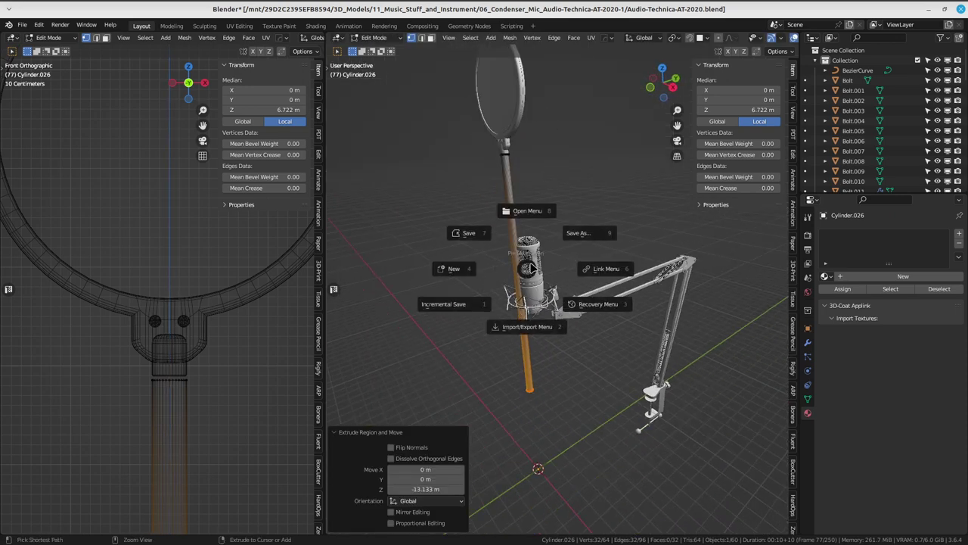
{"action": "key", "text": "Escape"}
{"action": "key", "text": "ctrl+s"}
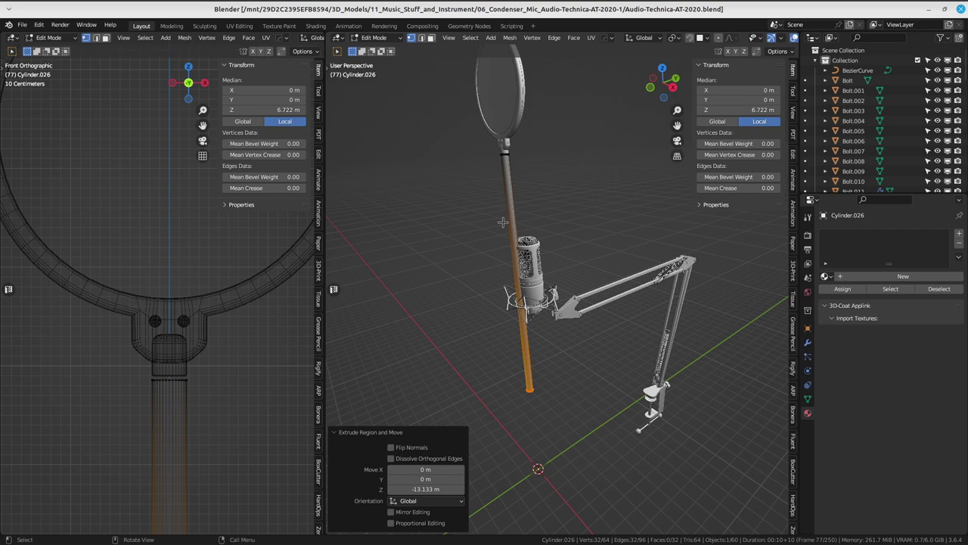
- Add dense trial loop cuts along the pole, then undo them
{"action": "middle_click_drag", "start_coordinate": [559, 162], "coordinate": [537, 232]}
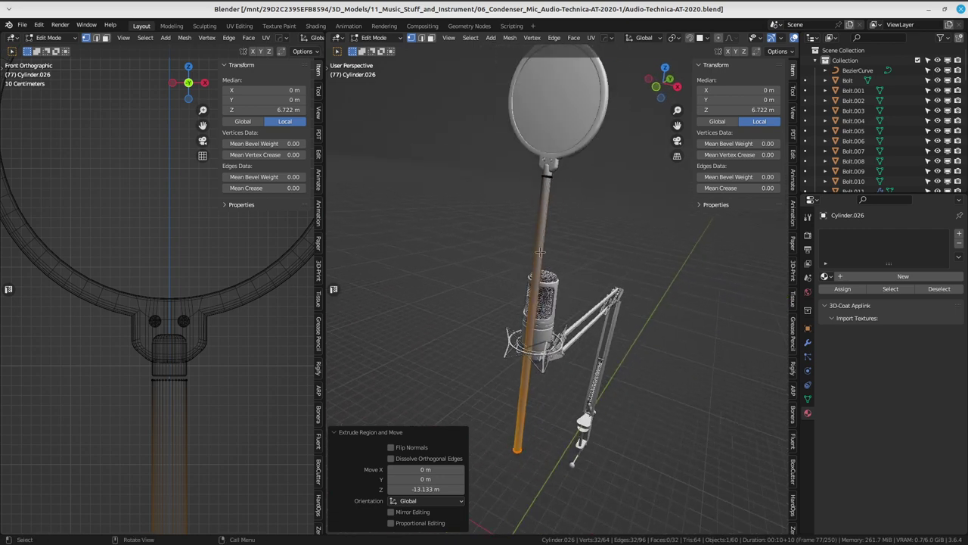
{"action": "key", "text": "ctrl+r"}
{"action": "scroll", "coordinate": [527, 234], "scroll_direction": "up", "scroll_amount": 4}
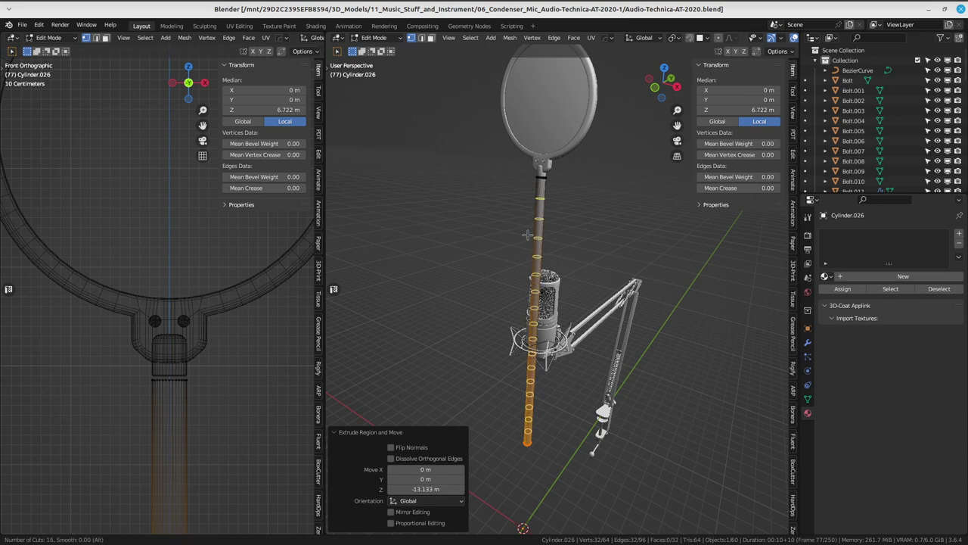
{"action": "scroll", "coordinate": [527, 234], "scroll_direction": "up", "scroll_amount": 6}
{"action": "scroll", "coordinate": [527, 234], "scroll_direction": "up", "scroll_amount": 4}
{"action": "scroll", "coordinate": [527, 235], "scroll_direction": "up", "scroll_amount": 5}
{"action": "scroll", "coordinate": [527, 235], "scroll_direction": "up", "scroll_amount": 3}
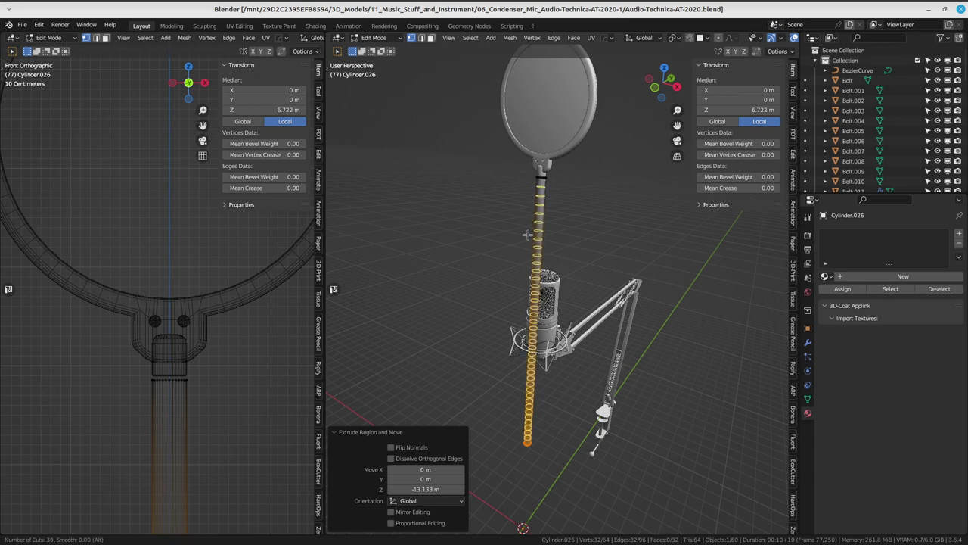
{"action": "scroll", "coordinate": [527, 234], "scroll_direction": "up", "scroll_amount": 3}
{"action": "scroll", "coordinate": [527, 235], "scroll_direction": "up", "scroll_amount": 2}
{"action": "scroll", "coordinate": [527, 235], "scroll_direction": "up", "scroll_amount": 3}
{"action": "scroll", "coordinate": [527, 235], "scroll_direction": "up", "scroll_amount": 3}
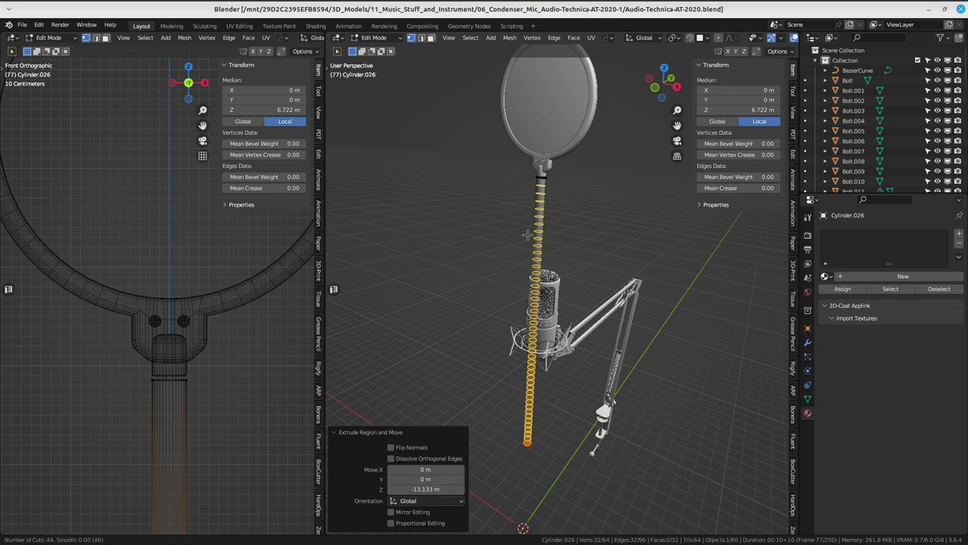
{"action": "left_click", "coordinate": [527, 235]}
{"action": "right_click", "coordinate": [528, 235]}
{"action": "mouse_move", "coordinate": [528, 235]}
{"action": "middle_mouse_down"}
{"action": "mouse_move", "coordinate": [700, 318]}
{"action": "mouse_move", "coordinate": [601, 240]}
{"action": "mouse_move", "coordinate": [550, 274]}
{"action": "middle_mouse_up"}
{"action": "key", "text": "ctrl+z"}
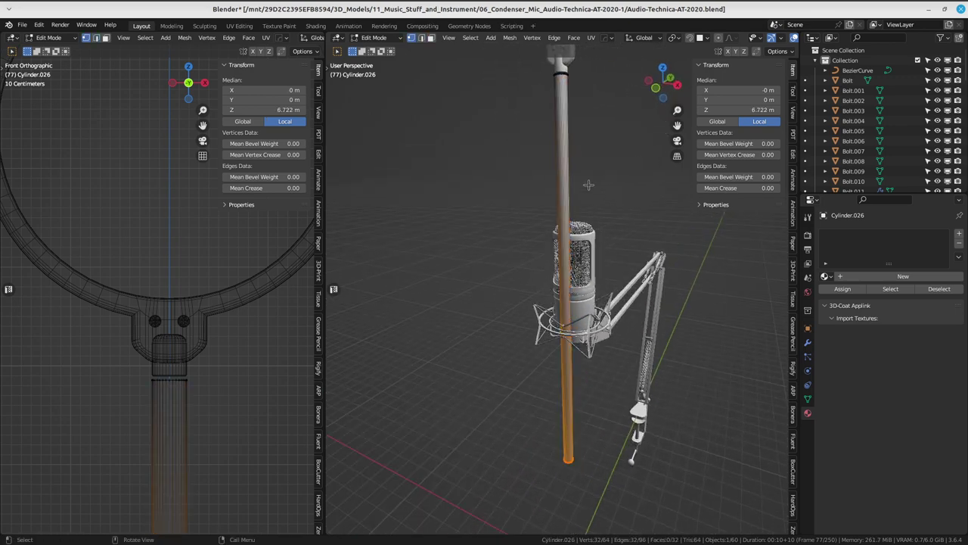
- Try a smaller loop-cut count on the pole and cancel it
{"action": "key", "text": "ctrl+z"}
{"action": "key", "text": "ctrl+r"}
{"action": "scroll", "coordinate": [550, 274], "scroll_direction": "up", "scroll_amount": 8}
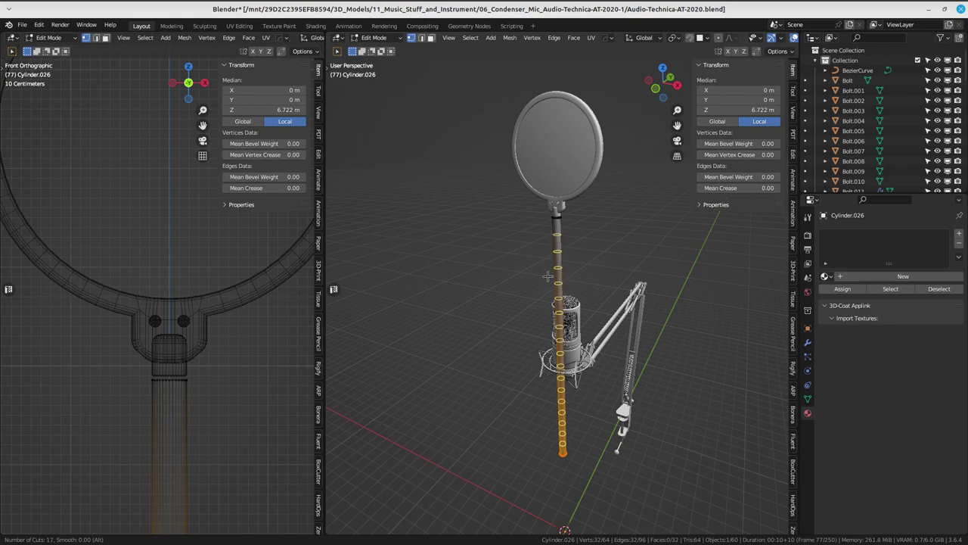
{"action": "left_click", "coordinate": [548, 276]}
{"action": "right_click", "coordinate": [548, 276]}
- Level the view with the pole's top and deselect all geometry
{"action": "mouse_move", "coordinate": [547, 276]}
{"action": "middle_mouse_down"}
{"action": "mouse_move", "coordinate": [581, 289]}
{"action": "mouse_move", "coordinate": [572, 325]}
{"action": "mouse_move", "coordinate": [609, 258]}
{"action": "middle_mouse_up"}
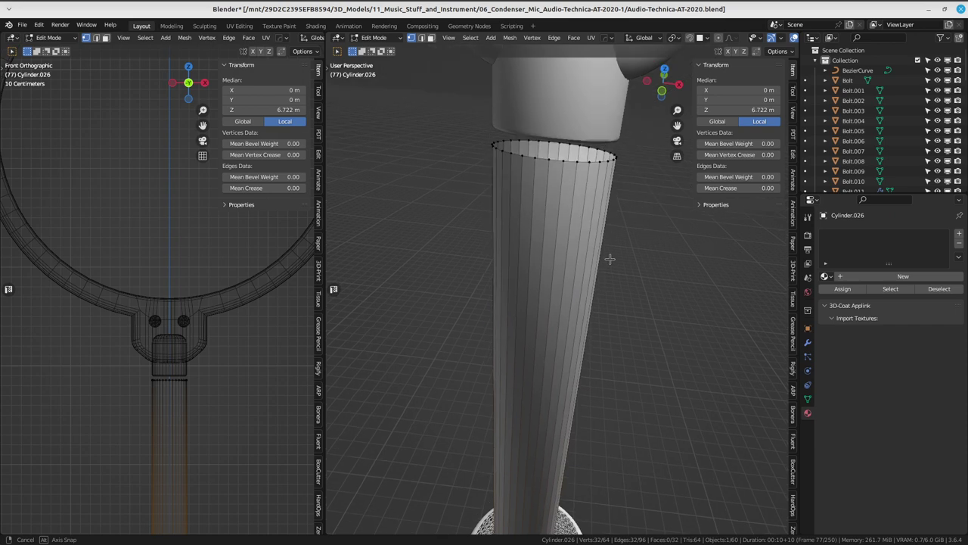
{"action": "scroll", "coordinate": [609, 258], "scroll_direction": "down", "scroll_amount": 5}
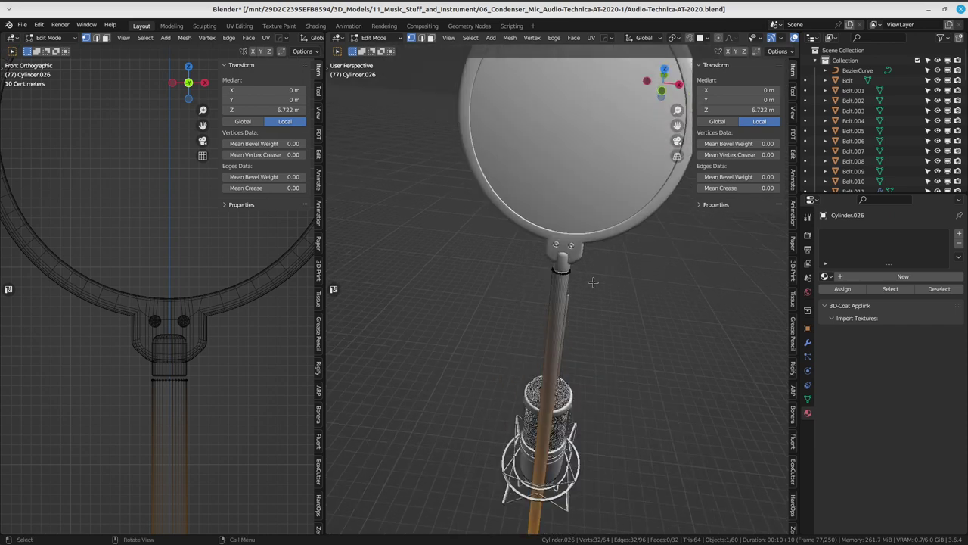
{"action": "scroll", "coordinate": [589, 284], "scroll_direction": "up", "scroll_amount": 2}
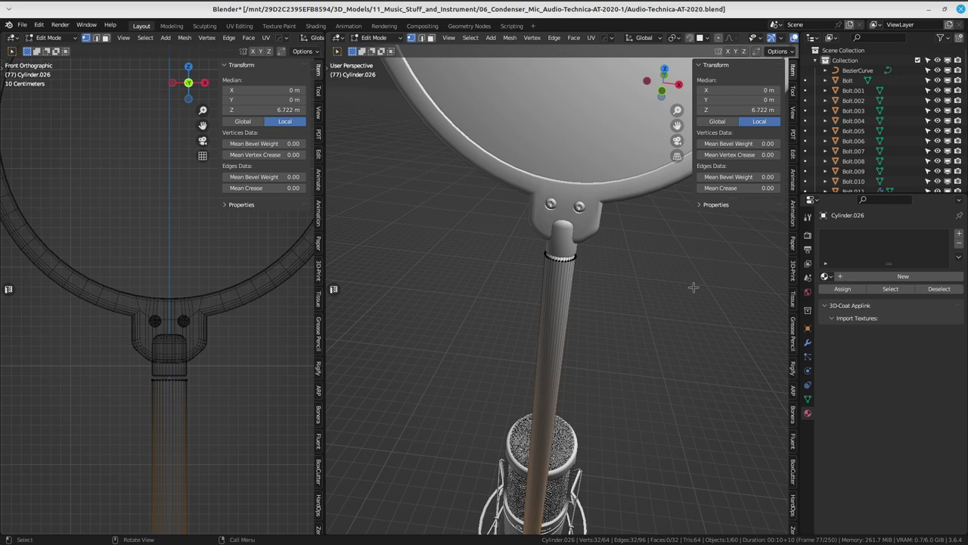
{"action": "middle_click_drag", "start_coordinate": [693, 286], "coordinate": [633, 252]}
{"action": "scroll", "coordinate": [633, 252], "scroll_direction": "up", "scroll_amount": 2}
{"action": "scroll", "coordinate": [616, 270], "scroll_direction": "up", "scroll_amount": 3}
{"action": "scroll", "coordinate": [611, 291], "scroll_direction": "up", "scroll_amount": 3}
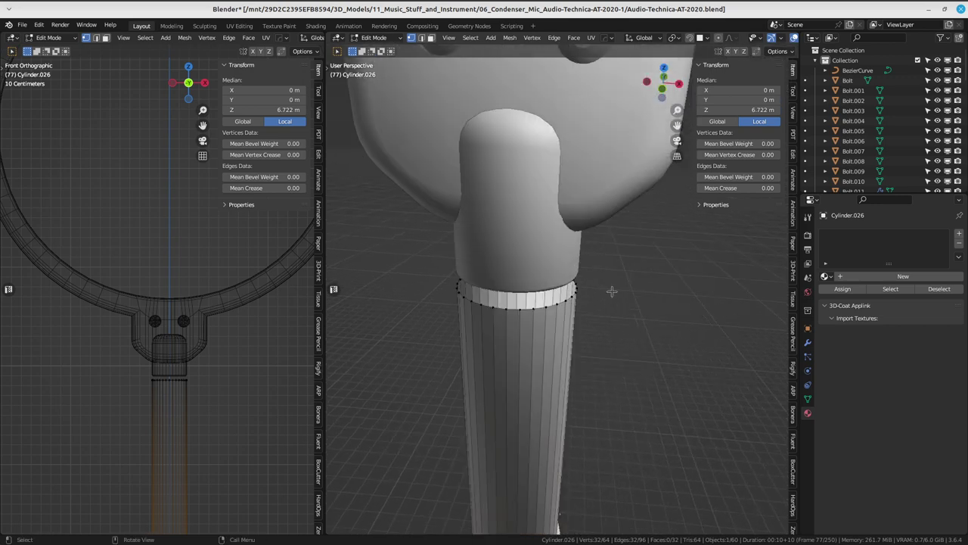
{"action": "scroll", "coordinate": [611, 291], "scroll_direction": "up", "scroll_amount": 1}
{"action": "scroll", "coordinate": [616, 285], "scroll_direction": "up", "scroll_amount": 4}
{"action": "scroll", "coordinate": [615, 286], "scroll_direction": "down", "scroll_amount": 3}
{"action": "scroll", "coordinate": [605, 281], "scroll_direction": "down", "scroll_amount": 1}
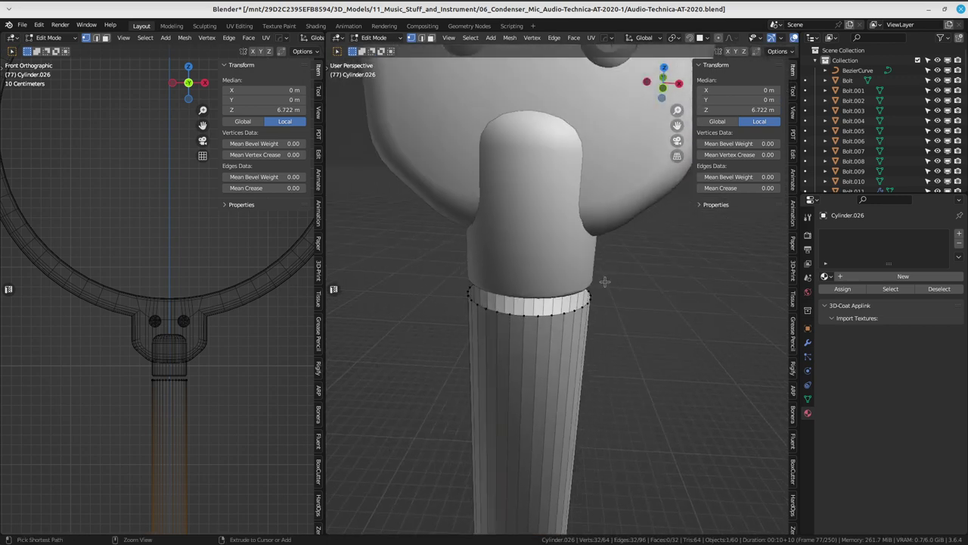
{"action": "scroll", "coordinate": [605, 282], "scroll_direction": "up", "scroll_amount": 2}
{"action": "scroll", "coordinate": [611, 250], "scroll_direction": "up", "scroll_amount": 1}
{"action": "scroll", "coordinate": [605, 180], "scroll_direction": "down", "scroll_amount": 3}
{"action": "scroll", "coordinate": [594, 205], "scroll_direction": "up", "scroll_amount": 1}
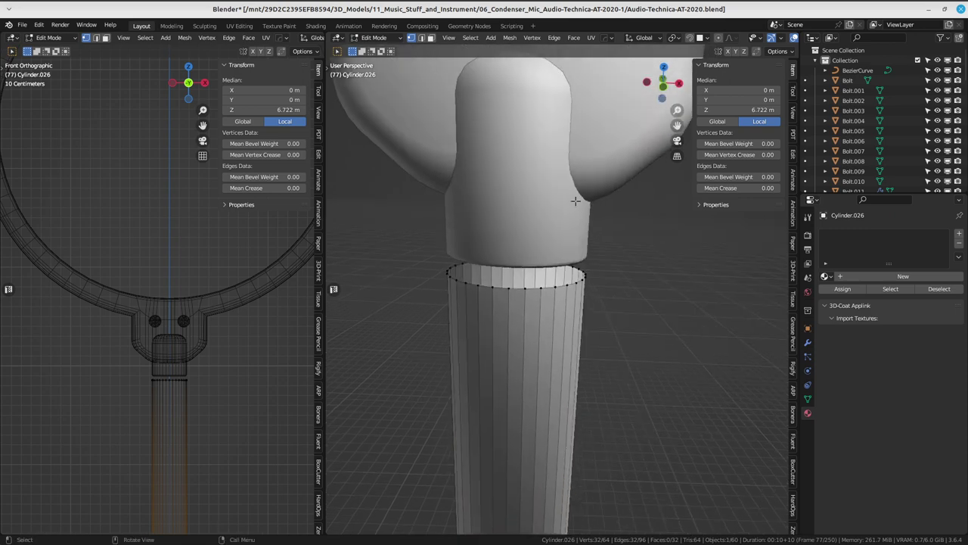
{"action": "key", "text": "alt+a"}
{"action": "scroll", "coordinate": [535, 264], "scroll_direction": "up", "scroll_amount": 2}
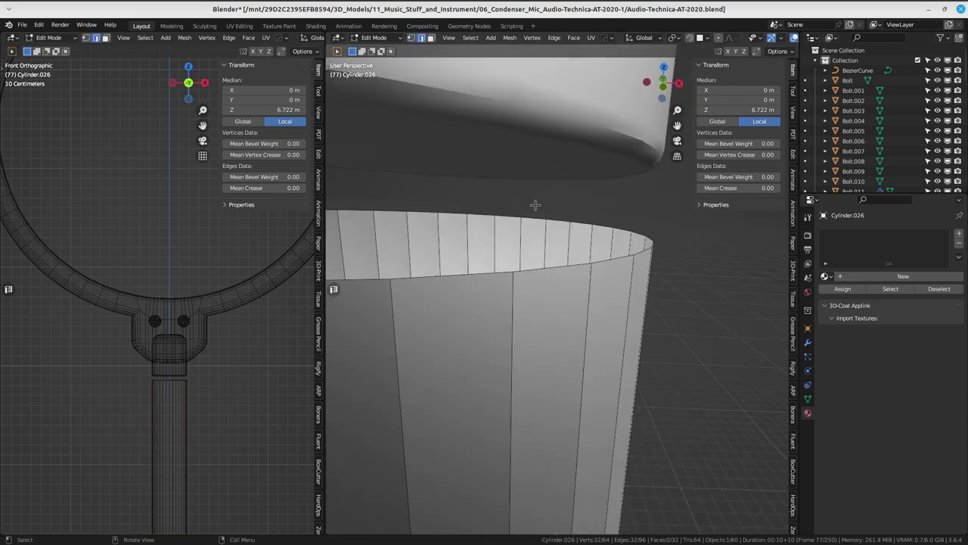
{"action": "scroll", "coordinate": [534, 264], "scroll_direction": "down", "scroll_amount": 2}
- Select alternate lengthwise edge loops on the front of the pole
{"action": "left_click", "coordinate": [539, 312]}
{"action": "scroll", "coordinate": [539, 312], "scroll_direction": "down", "scroll_amount": 3}
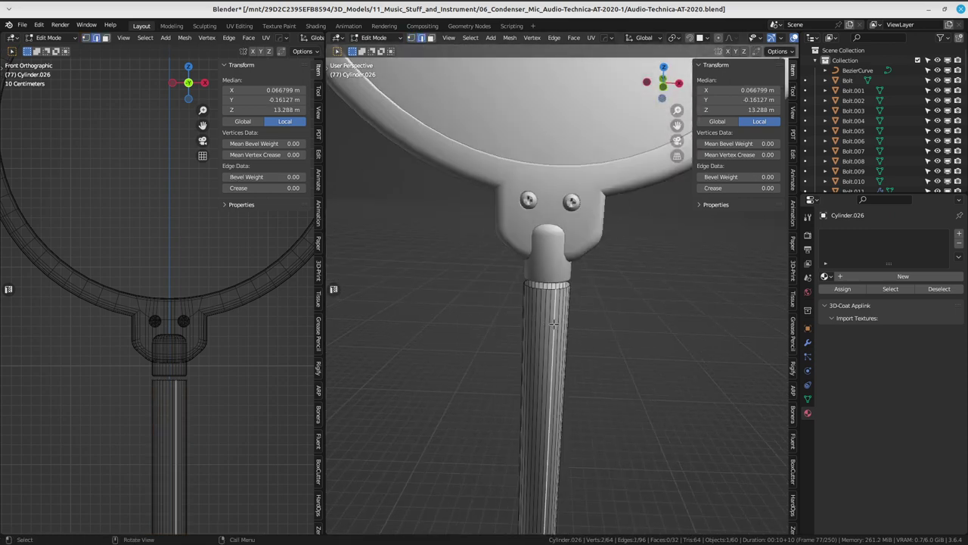
{"action": "scroll", "coordinate": [549, 298], "scroll_direction": "up", "scroll_amount": 3}
{"action": "left_click", "coordinate": [514, 266]}
{"action": "scroll", "coordinate": [522, 276], "scroll_direction": "down", "scroll_amount": 1}
{"action": "scroll", "coordinate": [537, 293], "scroll_direction": "up", "scroll_amount": 1}
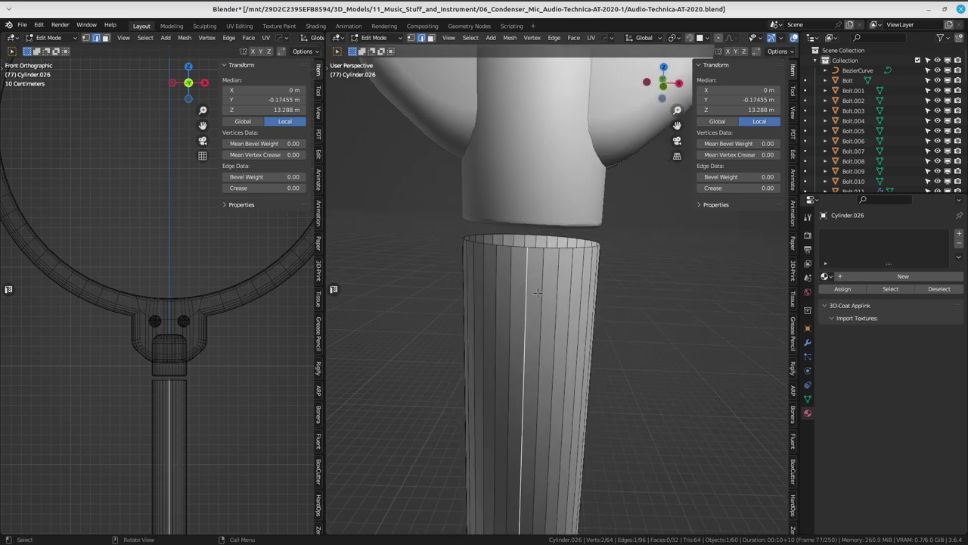
{"action": "left_click", "coordinate": [558, 293], "text": "shift"}
{"action": "left_click", "coordinate": [576, 290], "text": "shift"}
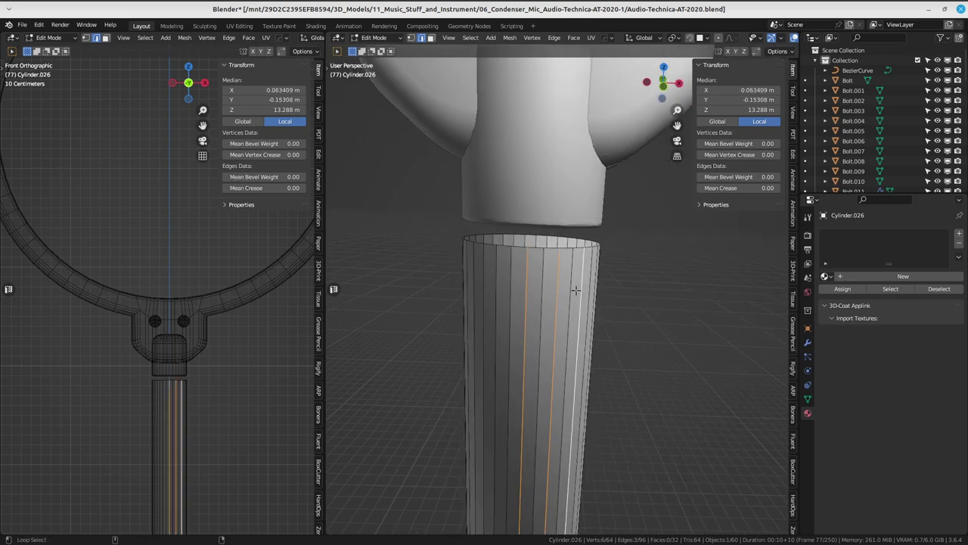
{"action": "scroll", "coordinate": [576, 290], "scroll_direction": "down", "scroll_amount": 3}
{"action": "scroll", "coordinate": [563, 280], "scroll_direction": "down", "scroll_amount": 1}
{"action": "scroll", "coordinate": [555, 269], "scroll_direction": "up", "scroll_amount": 1}
{"action": "scroll", "coordinate": [555, 268], "scroll_direction": "up", "scroll_amount": 3}
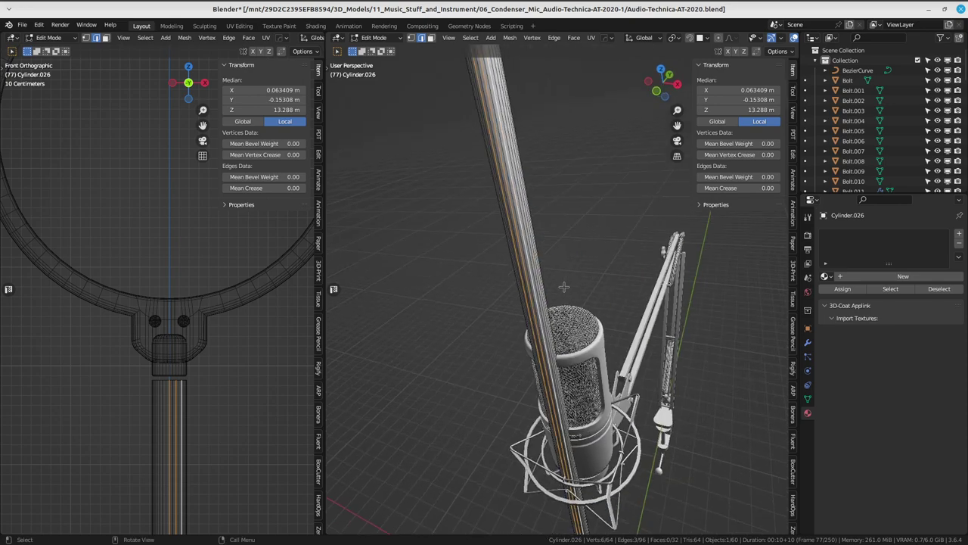
{"action": "scroll", "coordinate": [529, 264], "scroll_direction": "up", "scroll_amount": 3}
{"action": "left_click", "coordinate": [501, 263], "text": "shift"}
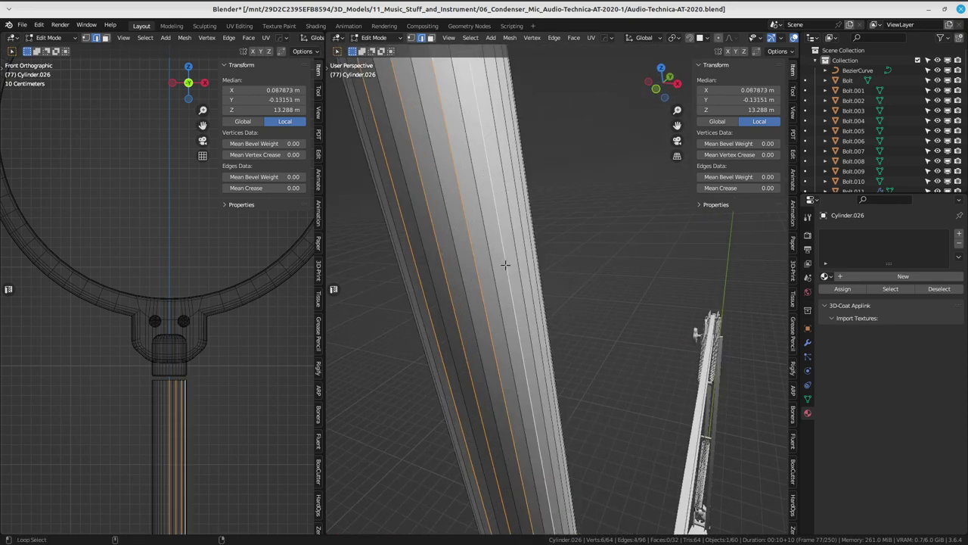
- Add the remaining alternate edges around the back and dissolve them, leaving 16 sides
{"action": "middle_click_drag", "start_coordinate": [503, 264], "coordinate": [461, 309]}
{"action": "left_click", "coordinate": [371, 320], "text": "shift"}
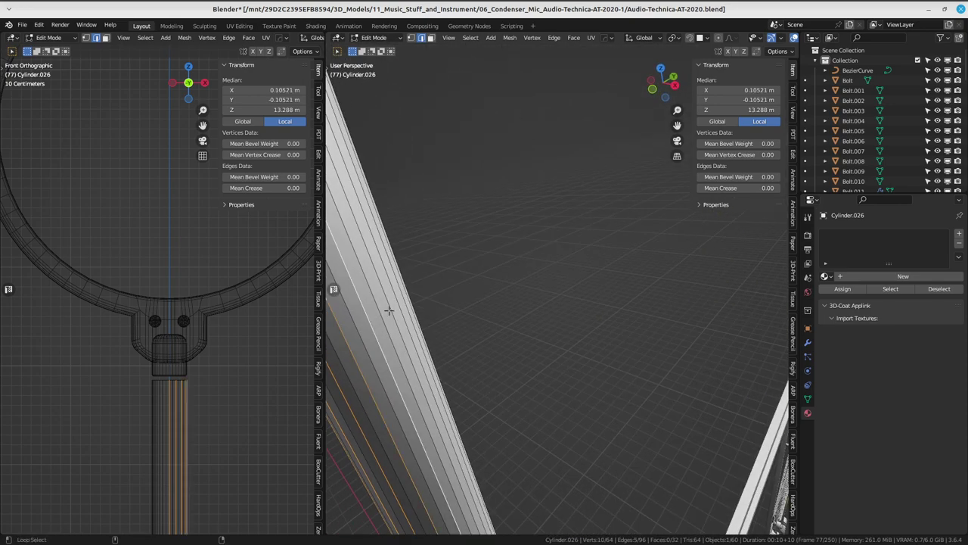
{"action": "left_click", "coordinate": [406, 308], "text": "shift"}
{"action": "left_click", "coordinate": [408, 311], "text": "shift"}
{"action": "mouse_move", "coordinate": [456, 320]}
{"action": "middle_mouse_down"}
{"action": "mouse_move", "coordinate": [478, 366]}
{"action": "mouse_move", "coordinate": [483, 331]}
{"action": "middle_mouse_up"}
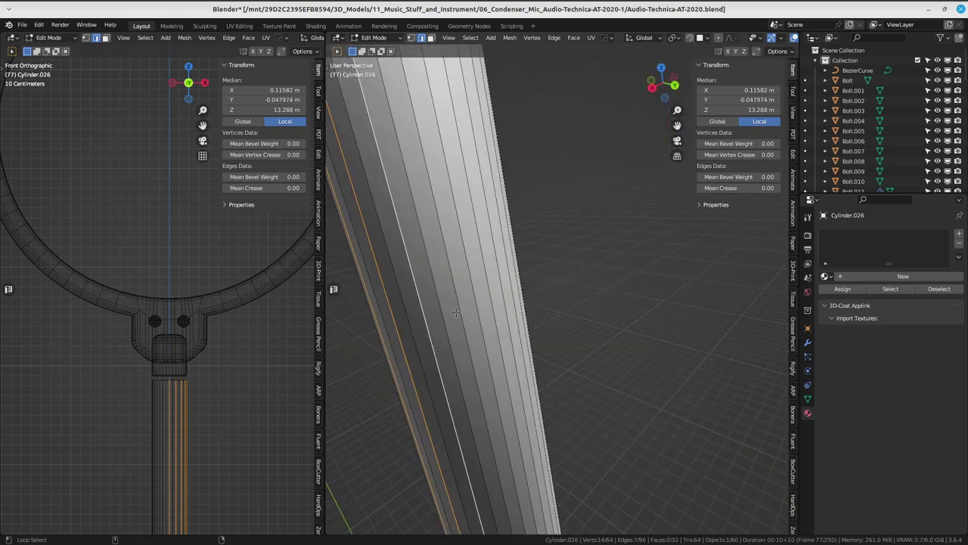
{"action": "left_click", "coordinate": [458, 312], "text": "shift"}
{"action": "left_click", "coordinate": [489, 296], "text": "shift"}
{"action": "mouse_move", "coordinate": [489, 296]}
{"action": "middle_mouse_down"}
{"action": "mouse_move", "coordinate": [467, 356]}
{"action": "mouse_move", "coordinate": [522, 373]}
{"action": "middle_mouse_up"}
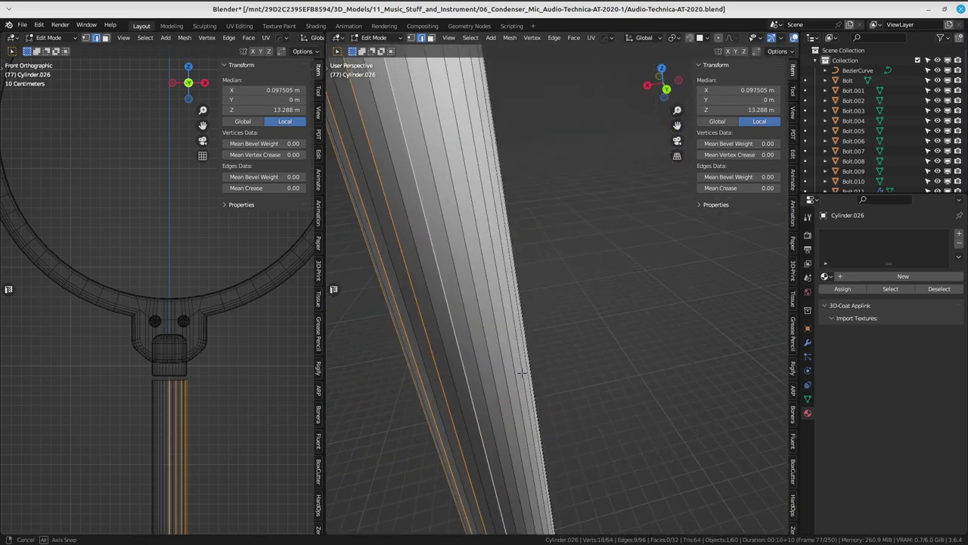
{"action": "left_click", "coordinate": [478, 317], "text": "shift"}
{"action": "mouse_move", "coordinate": [478, 316]}
{"action": "middle_mouse_down"}
{"action": "mouse_move", "coordinate": [502, 417]}
{"action": "mouse_move", "coordinate": [432, 510]}
{"action": "mouse_move", "coordinate": [481, 354]}
{"action": "middle_mouse_up"}
{"action": "left_click", "coordinate": [507, 297], "text": "shift"}
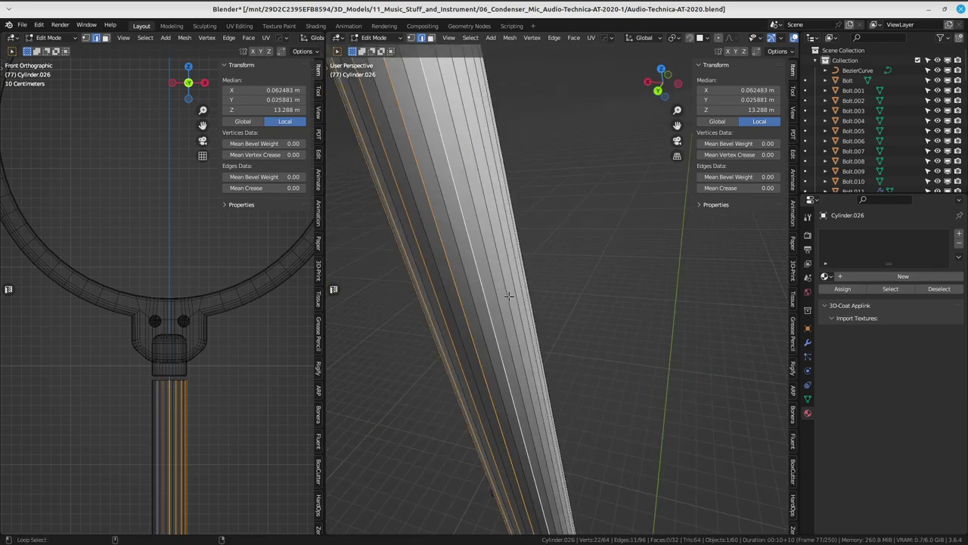
{"action": "left_click", "coordinate": [508, 295], "text": "shift"}
{"action": "mouse_move", "coordinate": [508, 296]}
{"action": "middle_mouse_down"}
{"action": "mouse_move", "coordinate": [585, 442]}
{"action": "mouse_move", "coordinate": [566, 449]}
{"action": "mouse_move", "coordinate": [546, 390]}
{"action": "middle_mouse_up"}
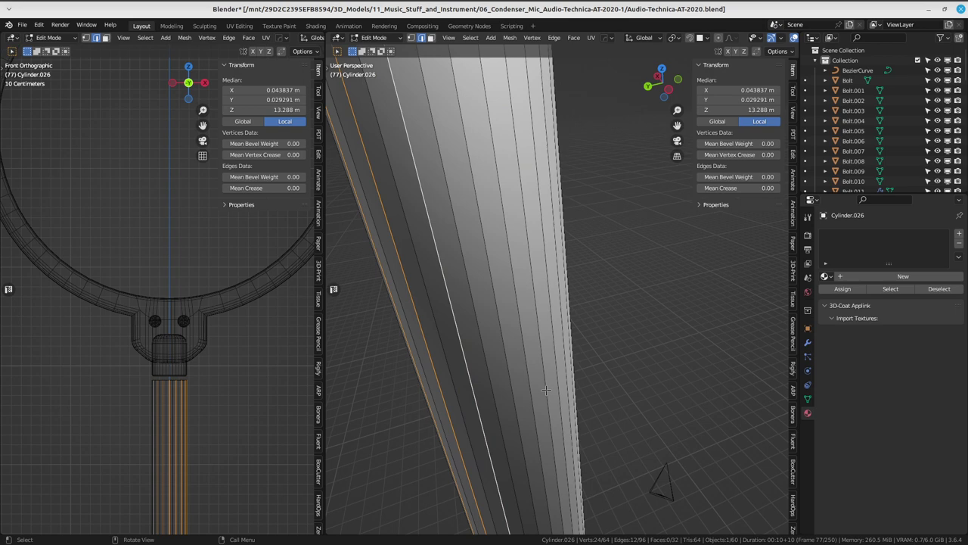
{"action": "left_click", "coordinate": [504, 318], "text": "shift"}
{"action": "middle_click_drag", "start_coordinate": [504, 317], "coordinate": [553, 387]}
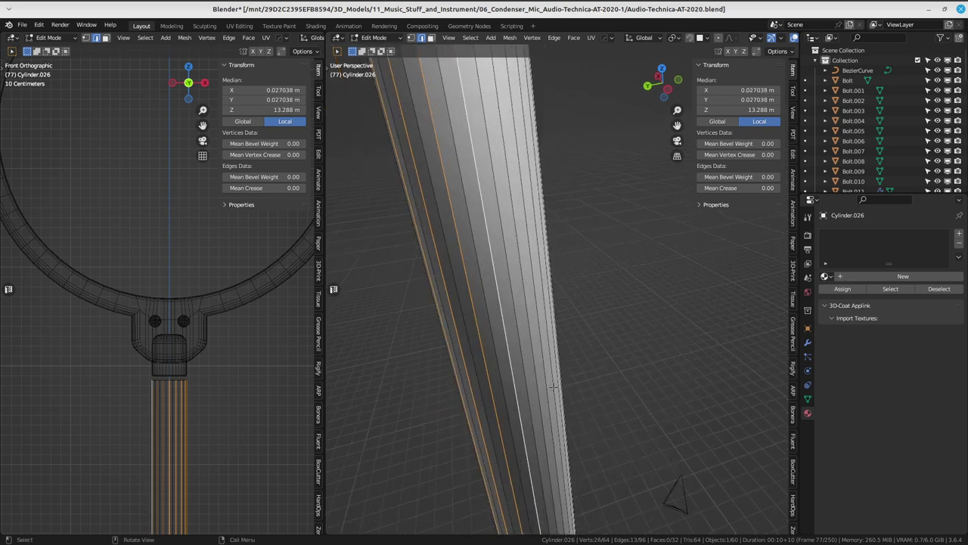
{"action": "left_click", "coordinate": [524, 275], "text": "shift"}
{"action": "mouse_move", "coordinate": [524, 275]}
{"action": "middle_mouse_down"}
{"action": "mouse_move", "coordinate": [501, 300]}
{"action": "mouse_move", "coordinate": [507, 312]}
{"action": "middle_mouse_up"}
{"action": "left_click", "coordinate": [485, 272], "text": "shift"}
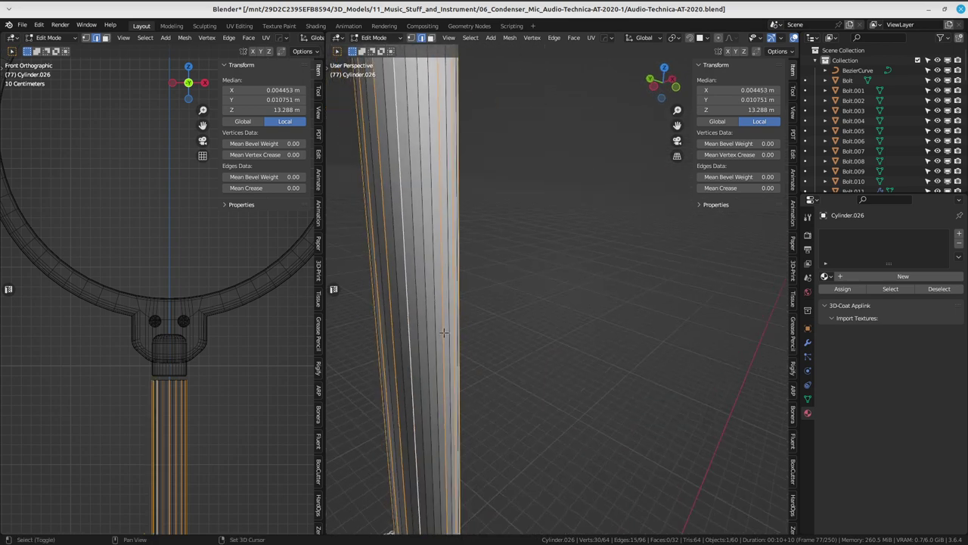
{"action": "left_click", "coordinate": [505, 250], "text": "alt+shift"}
{"action": "mouse_move", "coordinate": [504, 250]}
{"action": "middle_mouse_down"}
{"action": "mouse_move", "coordinate": [589, 290]}
{"action": "mouse_move", "coordinate": [557, 319]}
{"action": "mouse_move", "coordinate": [630, 386]}
{"action": "mouse_move", "coordinate": [622, 366]}
{"action": "middle_mouse_up"}
{"action": "key", "text": "ctrl+x"}
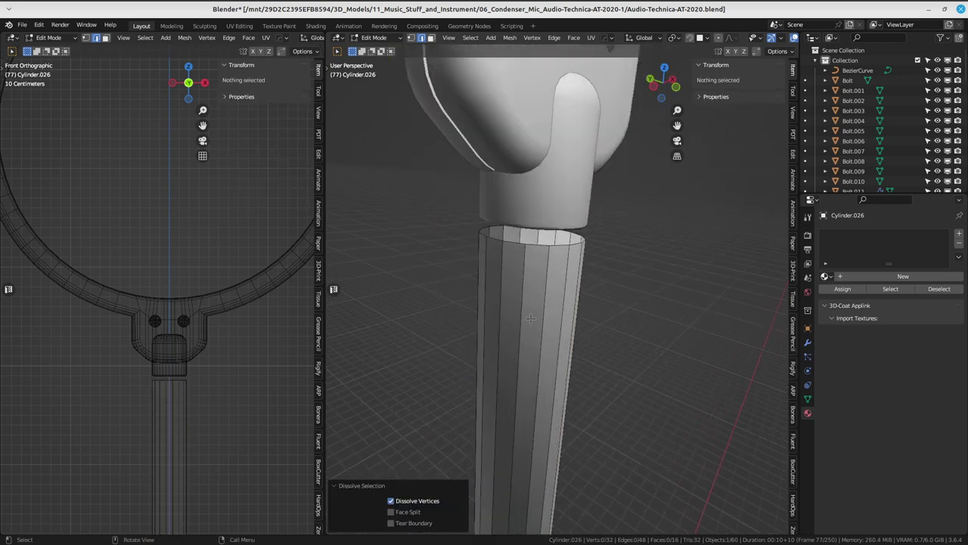
- Pick eight alternate lengthwise edges on the 16-sided pole for another reduction
{"action": "left_click", "coordinate": [530, 318]}
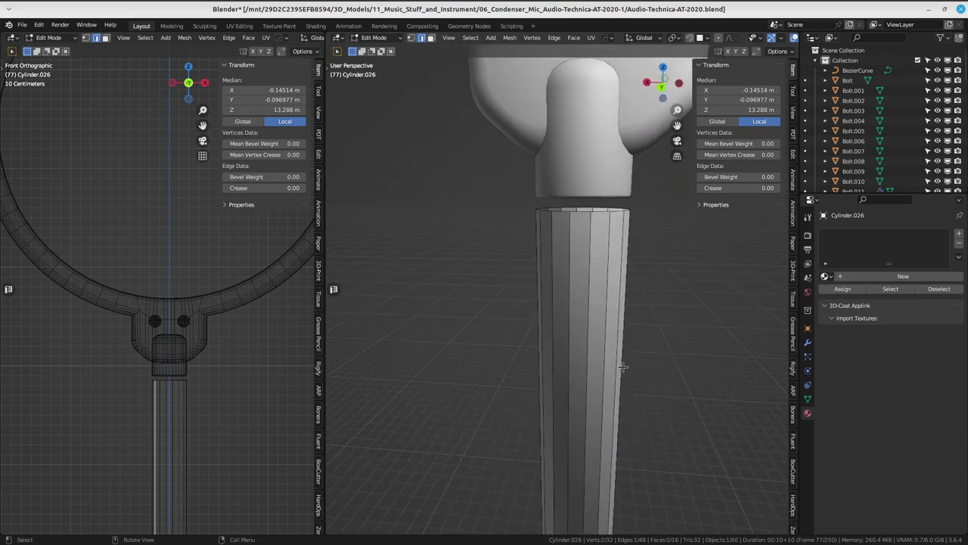
{"action": "left_click", "coordinate": [572, 310]}
{"action": "left_click", "coordinate": [605, 305], "text": "shift"}
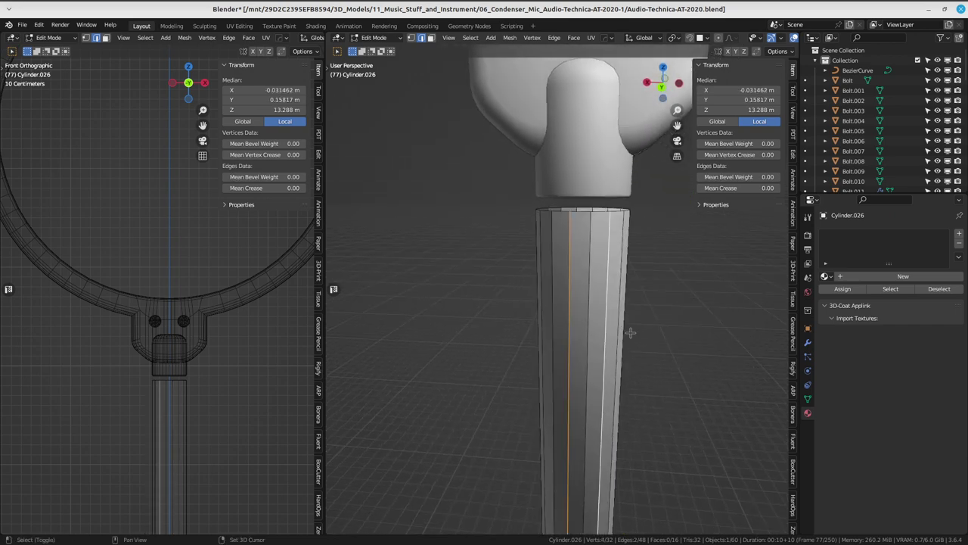
{"action": "mouse_move", "coordinate": [630, 333]}
{"action": "middle_mouse_down"}
{"action": "mouse_move", "coordinate": [470, 302]}
{"action": "mouse_move", "coordinate": [663, 352]}
{"action": "mouse_move", "coordinate": [546, 286]}
{"action": "mouse_move", "coordinate": [567, 309]}
{"action": "mouse_move", "coordinate": [650, 325]}
{"action": "middle_mouse_up"}
{"action": "left_click", "coordinate": [537, 306], "text": "shift"}
{"action": "left_click", "coordinate": [491, 304], "text": "shift"}
{"action": "left_click", "coordinate": [562, 282], "text": "shift"}
{"action": "left_click", "coordinate": [546, 285], "text": "shift"}
{"action": "left_click", "coordinate": [561, 292], "text": "shift"}
{"action": "left_click", "coordinate": [600, 296], "text": "shift"}
- Dissolve the picked edges, leaving an eight-sided pole
{"action": "key", "text": "ctrl+x"}
{"action": "scroll", "coordinate": [627, 314], "scroll_direction": "down", "scroll_amount": 5}
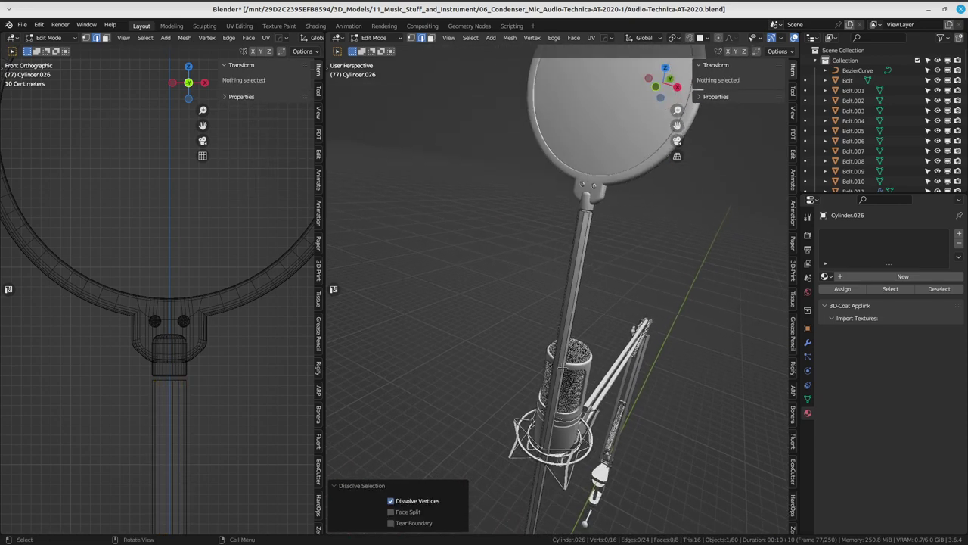
{"action": "middle_click_drag", "start_coordinate": [567, 272], "coordinate": [579, 258]}
- Add 78 centred loop cuts along the pole's length
{"action": "key", "text": "ctrl+r"}
{"action": "scroll", "coordinate": [579, 259], "scroll_direction": "up", "scroll_amount": 15}
{"action": "scroll", "coordinate": [580, 258], "scroll_direction": "up", "scroll_amount": 15}
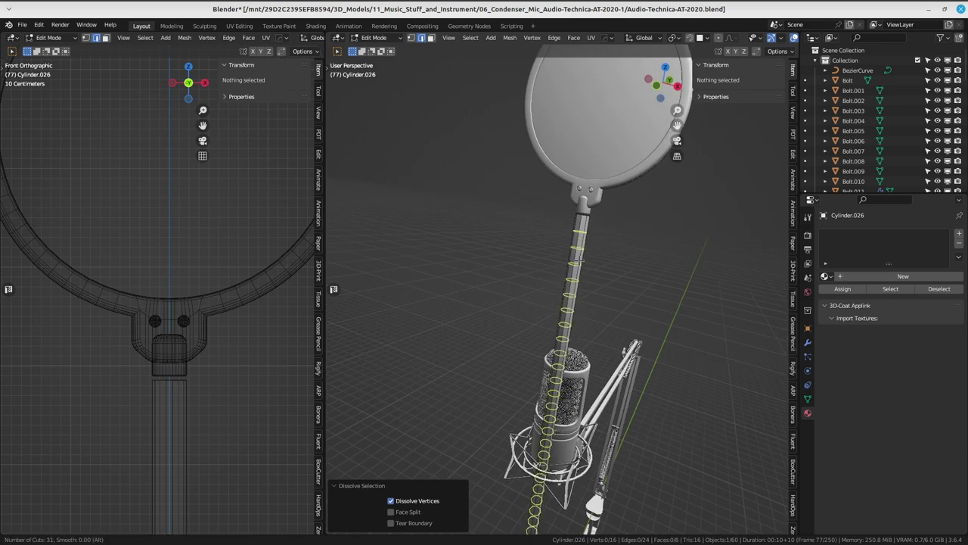
{"action": "scroll", "coordinate": [579, 259], "scroll_direction": "up", "scroll_amount": 13}
{"action": "scroll", "coordinate": [580, 259], "scroll_direction": "up", "scroll_amount": 7}
{"action": "scroll", "coordinate": [579, 259], "scroll_direction": "up", "scroll_amount": 7}
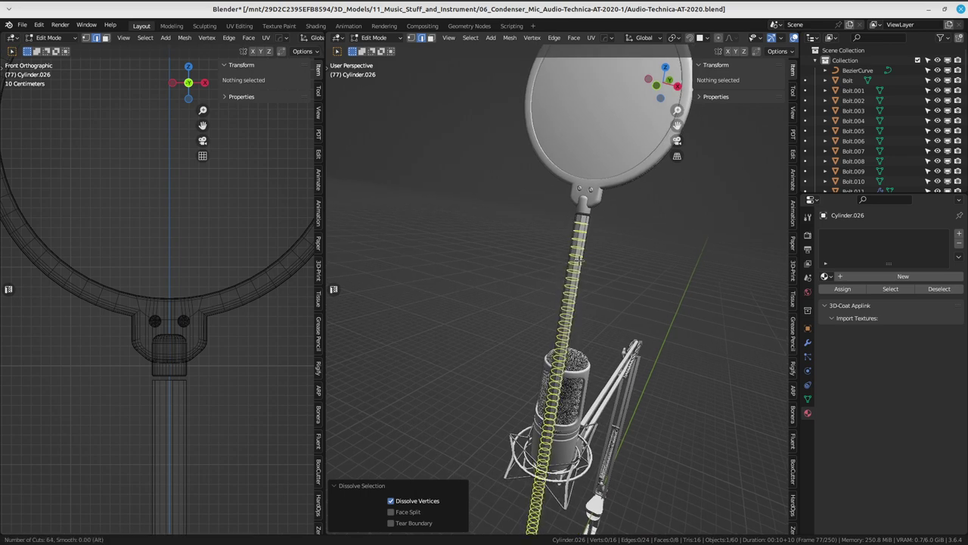
{"action": "scroll", "coordinate": [579, 259], "scroll_direction": "up", "scroll_amount": 6}
{"action": "scroll", "coordinate": [580, 259], "scroll_direction": "up", "scroll_amount": 7}
{"action": "scroll", "coordinate": [579, 259], "scroll_direction": "up", "scroll_amount": 2}
{"action": "scroll", "coordinate": [579, 259], "scroll_direction": "up", "scroll_amount": 3}
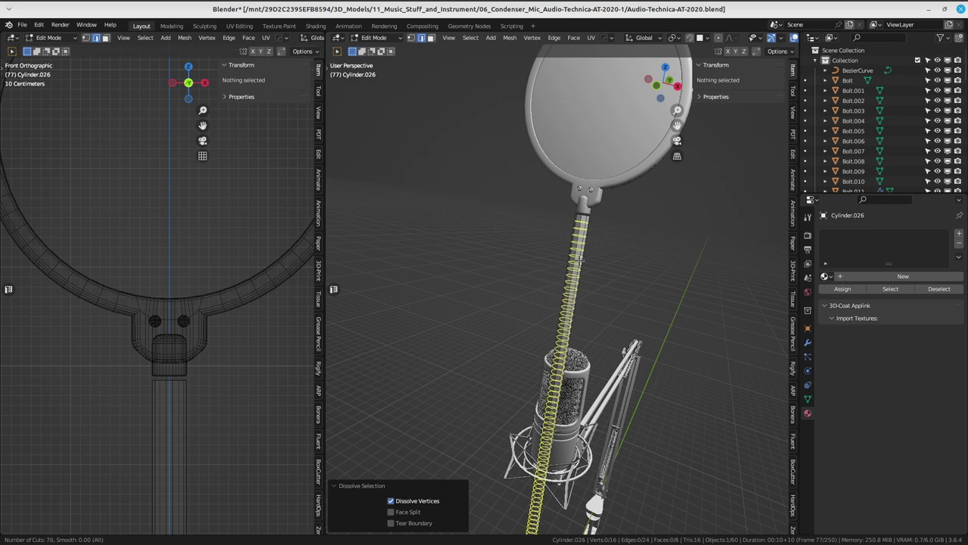
{"action": "scroll", "coordinate": [579, 260], "scroll_direction": "up", "scroll_amount": 1}
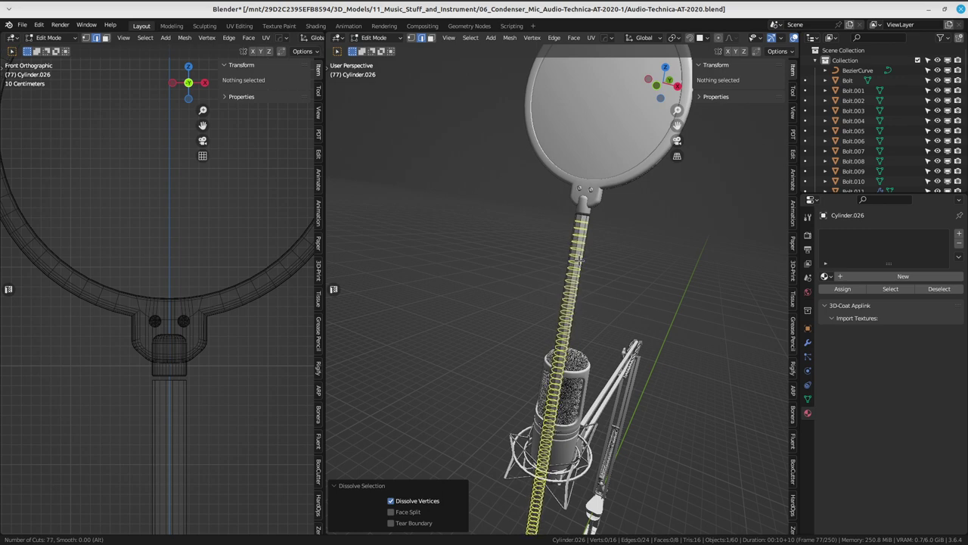
{"action": "scroll", "coordinate": [579, 259], "scroll_direction": "up", "scroll_amount": 1}
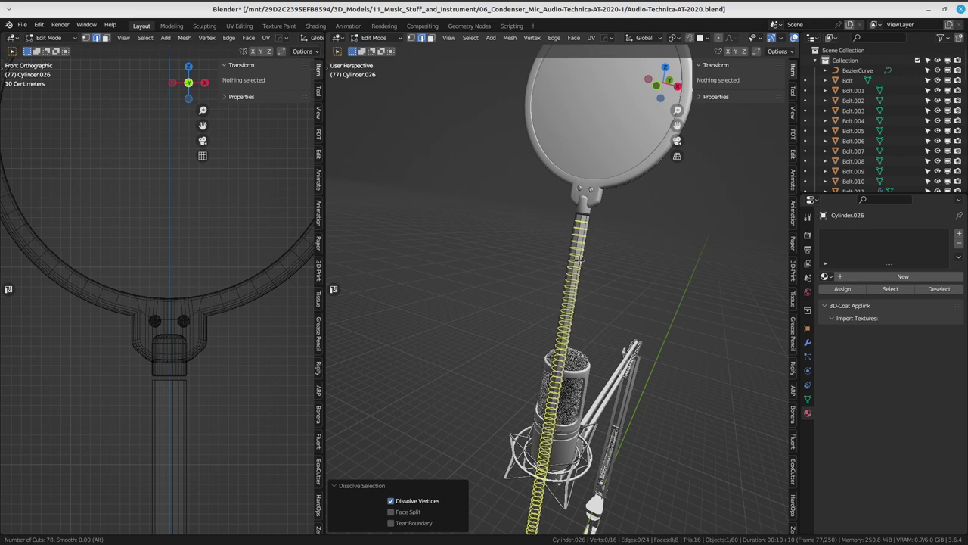
{"action": "left_click", "coordinate": [582, 259]}
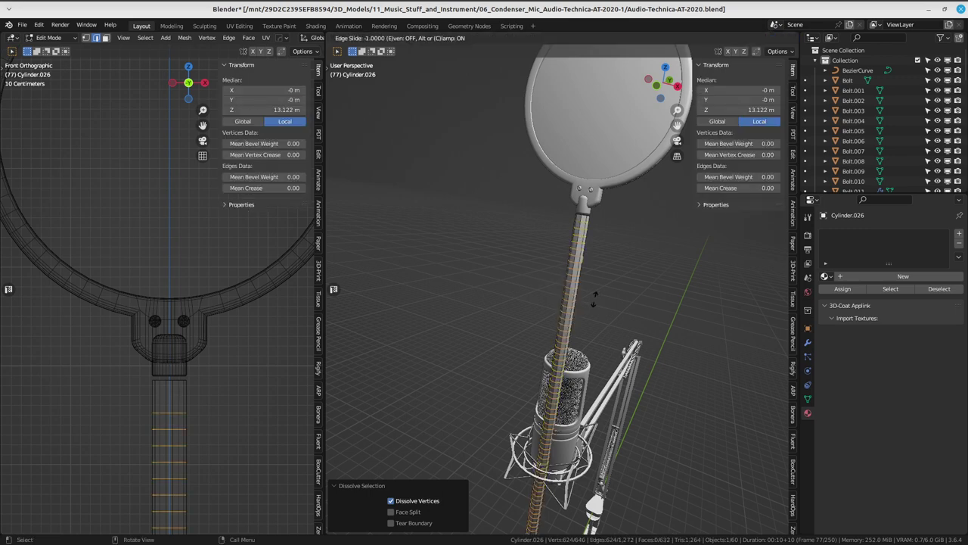
{"action": "right_click", "coordinate": [603, 269]}
- Select the top two edge rings of the pole
{"action": "mouse_move", "coordinate": [556, 293]}
{"action": "middle_mouse_down"}
{"action": "mouse_move", "coordinate": [601, 301]}
{"action": "mouse_move", "coordinate": [530, 241]}
{"action": "mouse_move", "coordinate": [573, 213]}
{"action": "middle_mouse_up"}
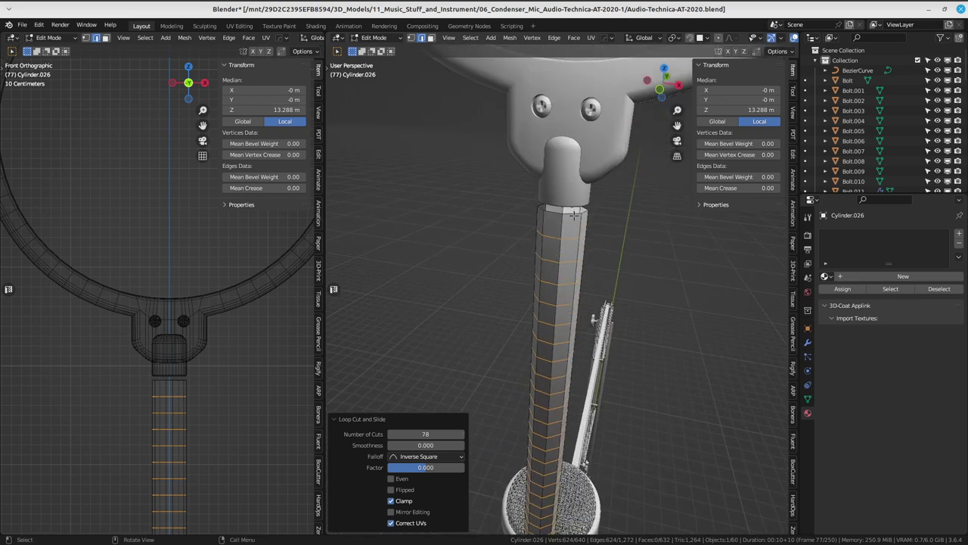
{"action": "left_click", "coordinate": [573, 213], "text": "alt"}
{"action": "left_click", "coordinate": [568, 259], "text": "alt+shift"}
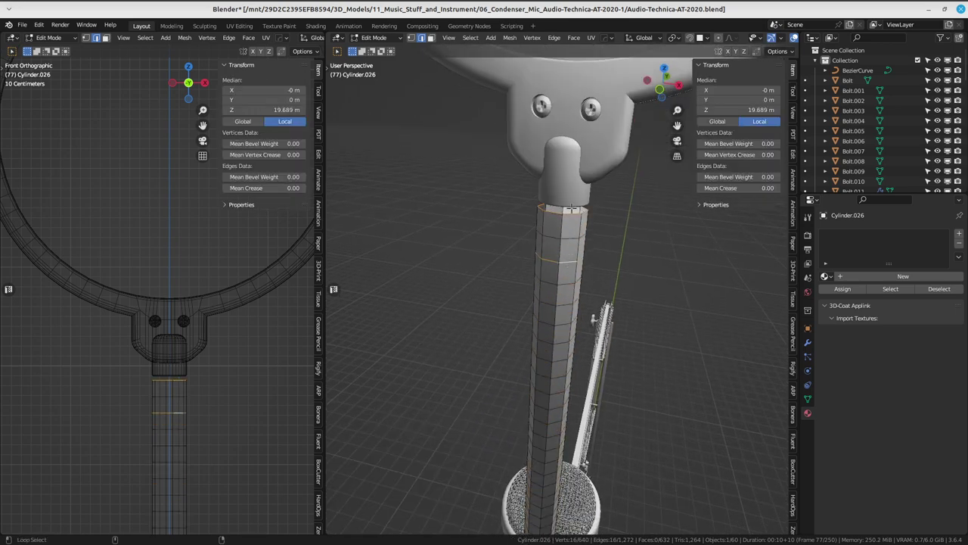
{"action": "scroll", "coordinate": [577, 271], "scroll_direction": "down", "scroll_amount": 2, "text": "shift"}
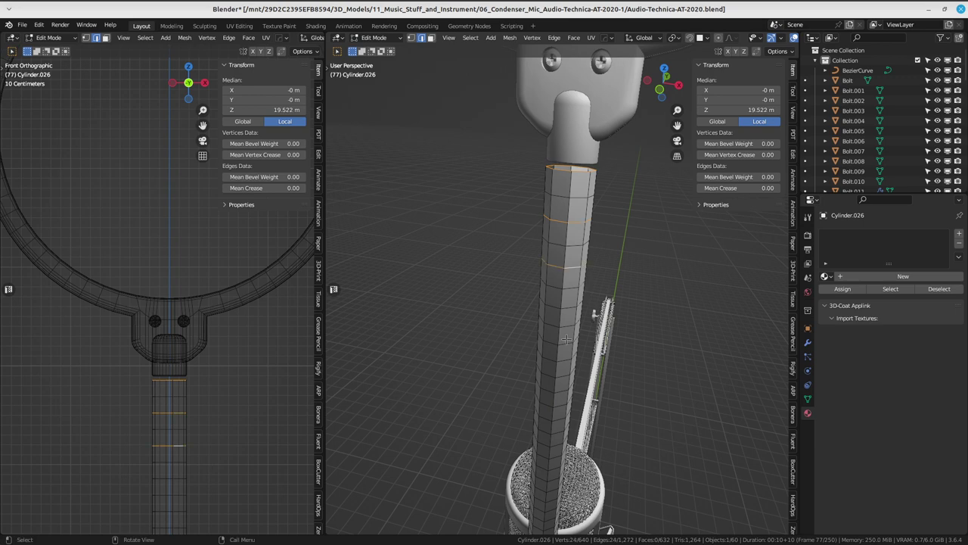
- Add an edge ring further down the pole, trying a scale and cancelling it
{"action": "mouse_move", "coordinate": [567, 339]}
{"action": "middle_mouse_down"}
{"action": "mouse_move", "coordinate": [613, 248]}
{"action": "mouse_move", "coordinate": [596, 247]}
{"action": "middle_mouse_up"}
{"action": "left_click", "coordinate": [580, 307], "text": "alt+shift"}
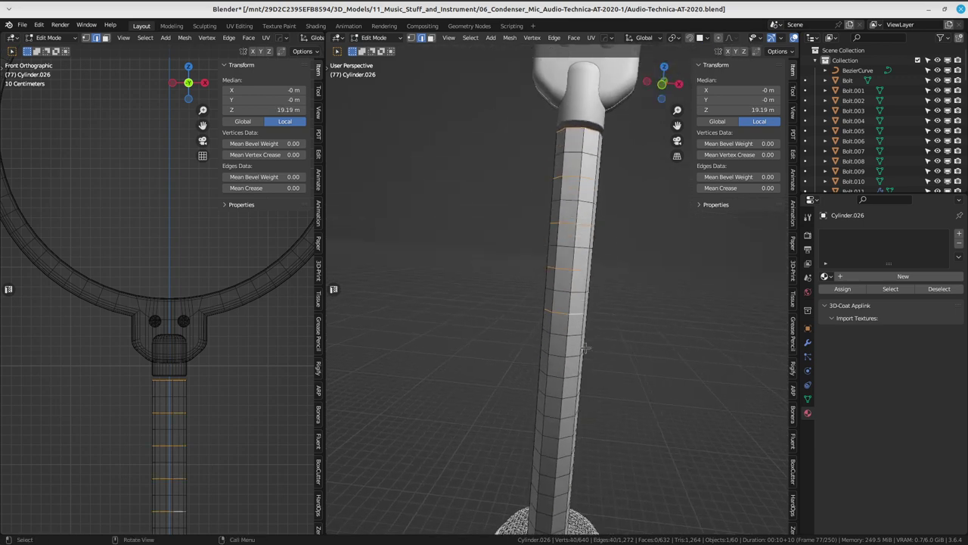
{"action": "middle_click_drag", "start_coordinate": [579, 308], "coordinate": [601, 252]}
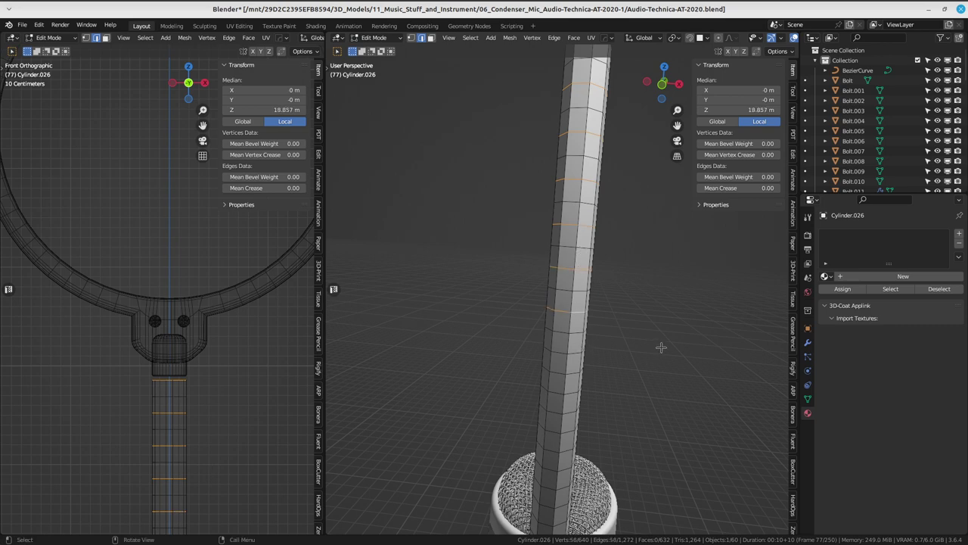
{"action": "key", "text": "s"}
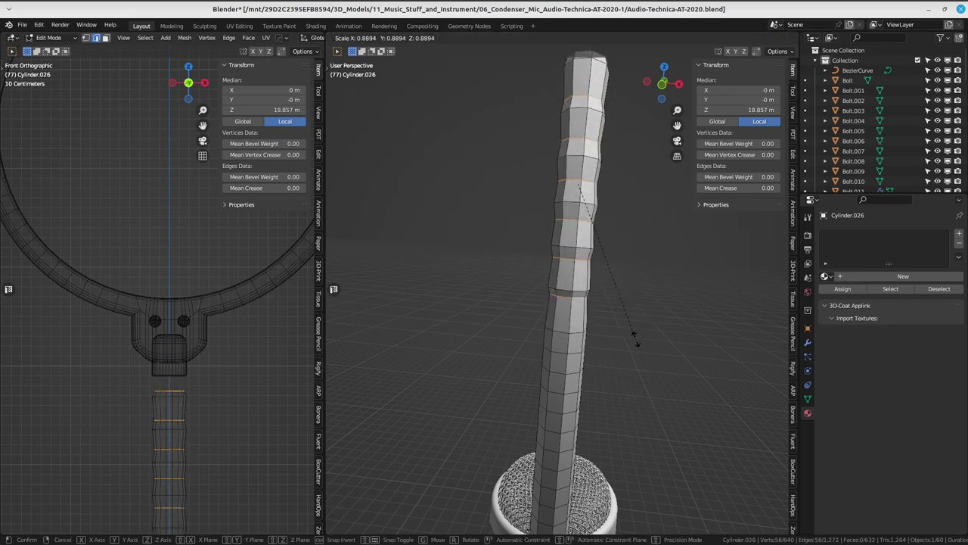
{"action": "key", "text": "Escape"}
- Add five more alternating horizontal edge rings lower down the pole
{"action": "left_click", "coordinate": [573, 351], "text": "alt+shift"}
{"action": "middle_click_drag", "start_coordinate": [573, 351], "coordinate": [595, 316], "text": "shift"}
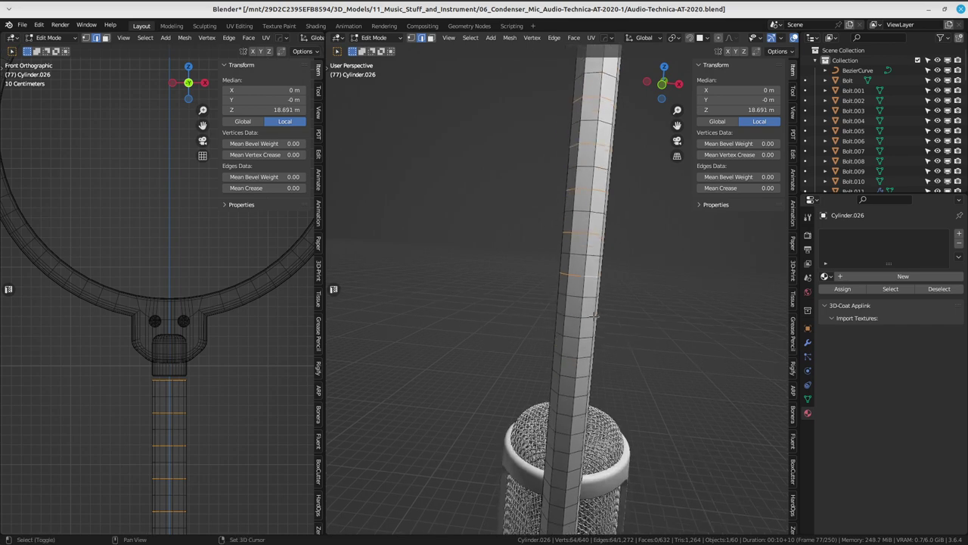
{"action": "middle_click_drag", "start_coordinate": [596, 358], "coordinate": [623, 237], "text": "shift"}
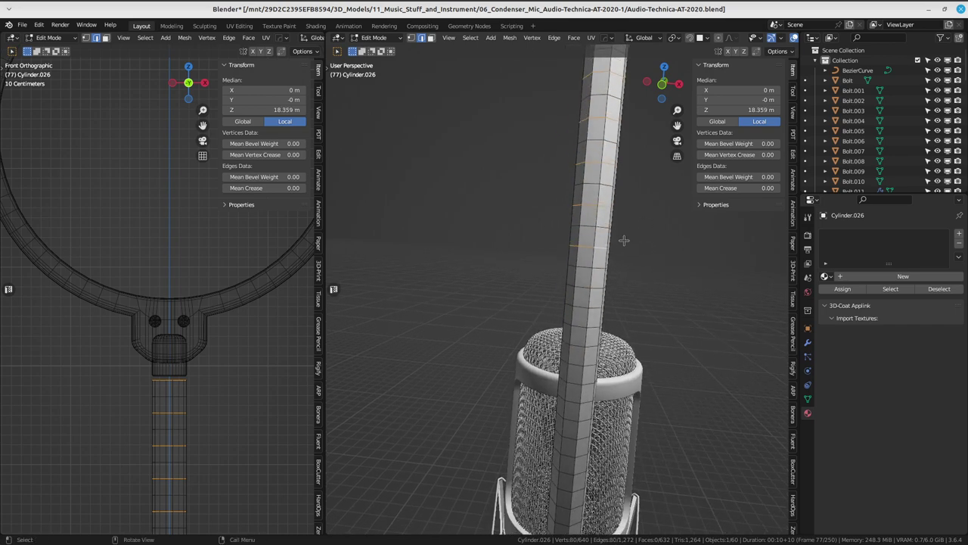
{"action": "left_click", "coordinate": [590, 324], "text": "alt+shift"}
{"action": "middle_click_drag", "start_coordinate": [590, 326], "coordinate": [598, 237]}
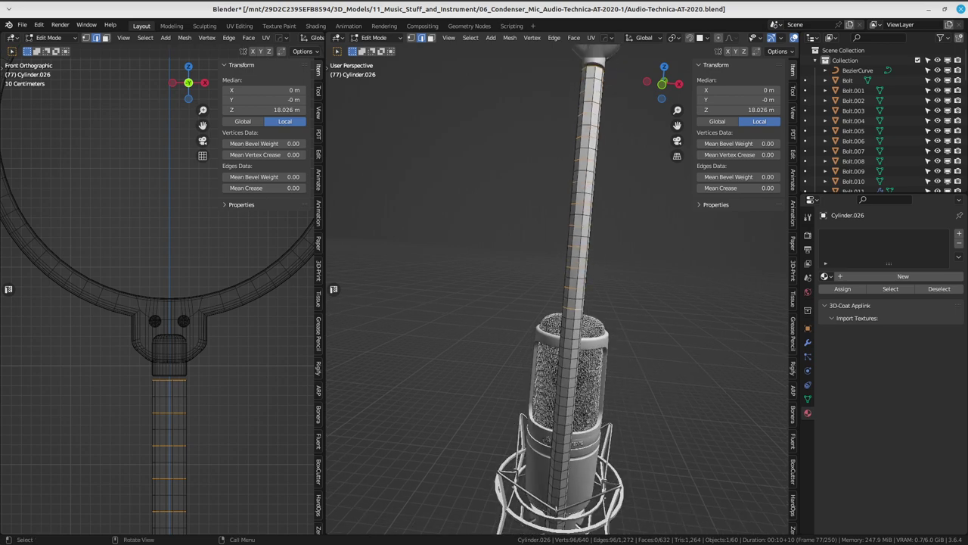
{"action": "left_click", "coordinate": [612, 250], "text": "alt+shift"}
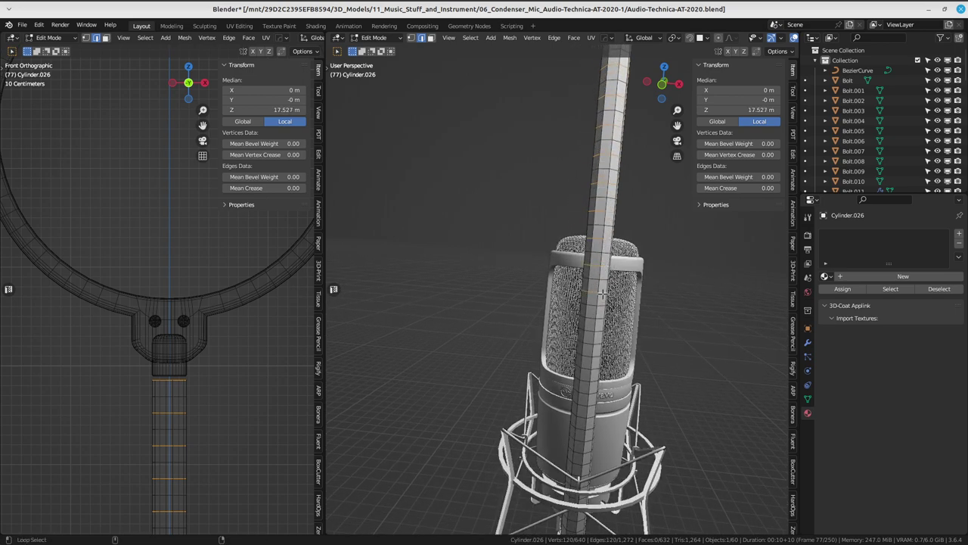
{"action": "mouse_move", "coordinate": [602, 319]}
{"action": "middle_mouse_down", "text": "ctrl"}
{"action": "mouse_move", "coordinate": [631, 335]}
{"action": "mouse_move", "coordinate": [507, 273]}
{"action": "middle_mouse_up", "text": "ctrl"}
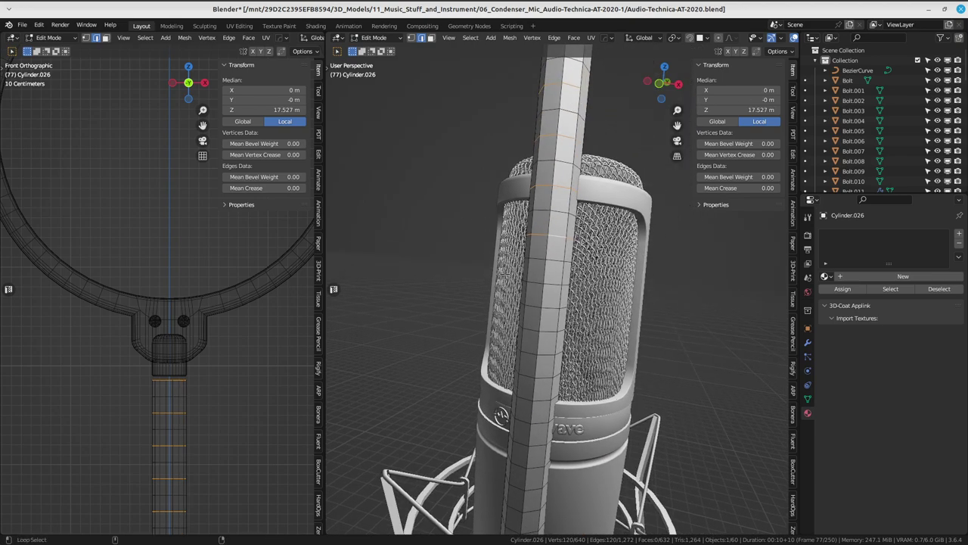
{"action": "left_click", "coordinate": [551, 322], "text": "alt+shift"}
{"action": "middle_click_drag", "start_coordinate": [551, 321], "coordinate": [560, 250]}
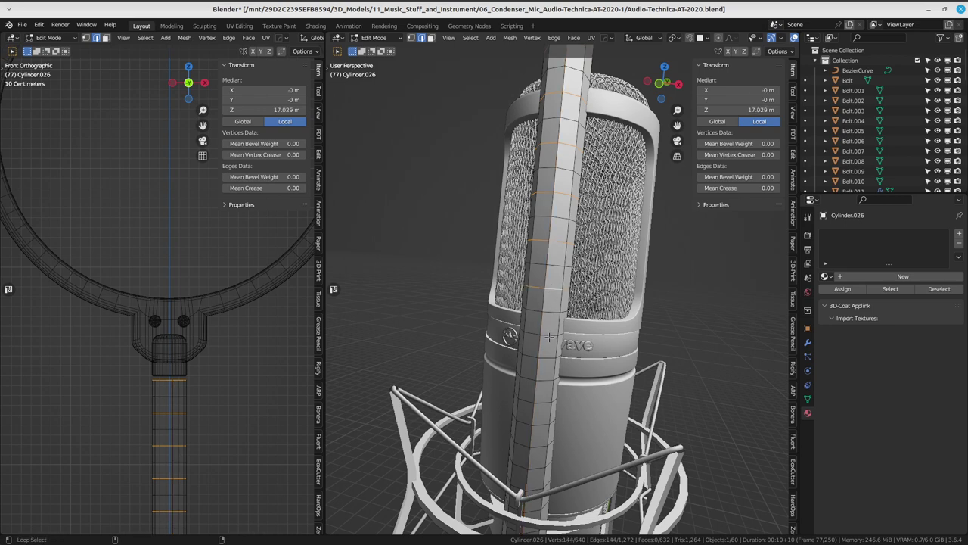
{"action": "left_click", "coordinate": [543, 422], "text": "alt+shift"}
{"action": "middle_click_drag", "start_coordinate": [542, 422], "coordinate": [580, 246]}
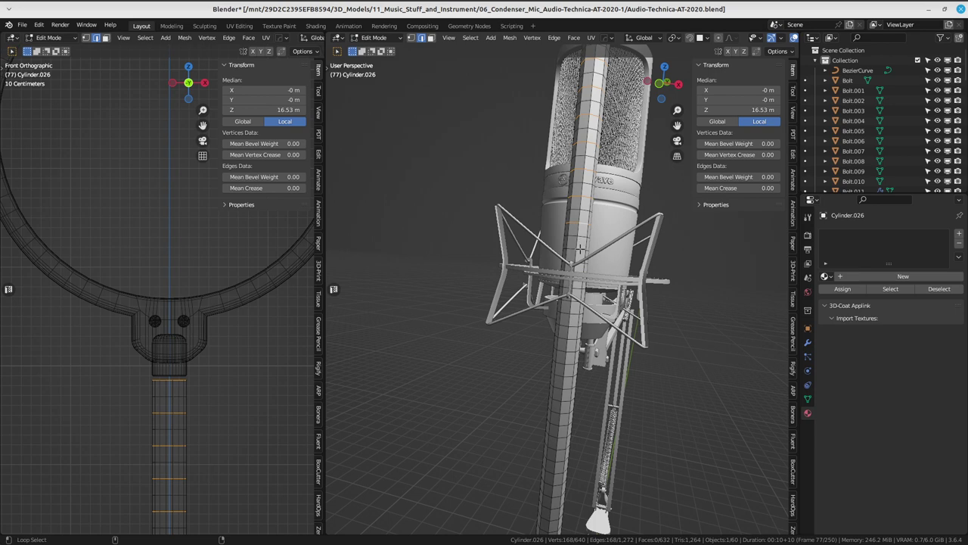
{"action": "middle_click_drag", "start_coordinate": [579, 295], "coordinate": [579, 299]}
- Toggle X-ray and remove stray vertical loops from the selection
{"action": "key", "text": "alt+z"}
{"action": "key", "text": "alt+z"}
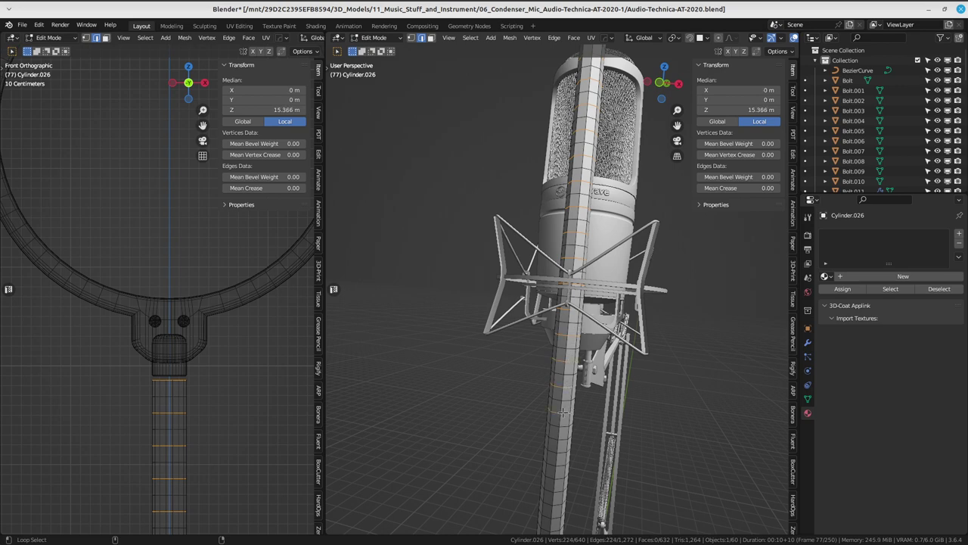
{"action": "left_click", "coordinate": [562, 460], "text": "alt"}
{"action": "left_click", "coordinate": [559, 467], "text": "alt+shift"}
{"action": "left_click", "coordinate": [560, 485], "text": "alt+shift"}
{"action": "left_click", "coordinate": [560, 490], "text": "alt+shift"}
- Add one more horizontal ring, then frame the upright pole in close-up
{"action": "middle_click_drag", "start_coordinate": [558, 516], "coordinate": [565, 301]}
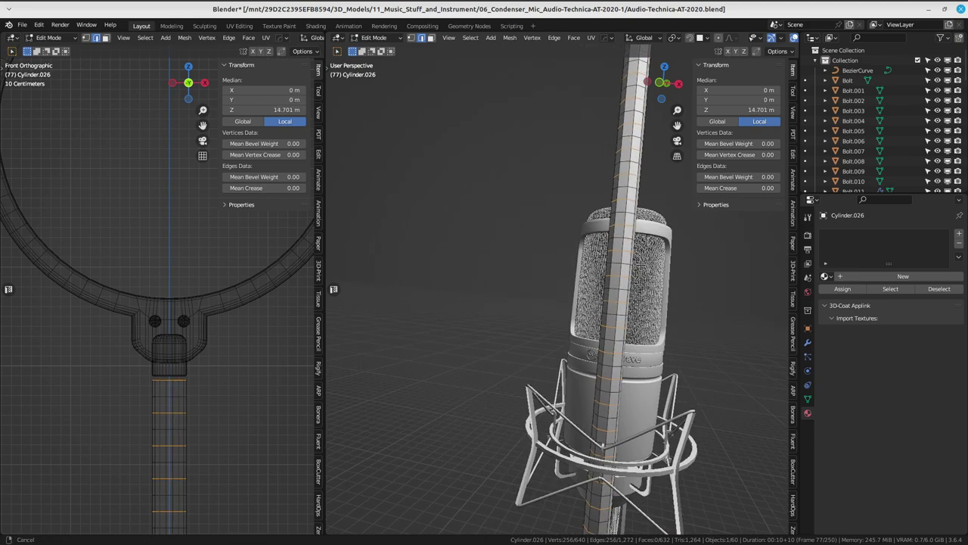
{"action": "scroll", "coordinate": [566, 301], "scroll_direction": "up", "scroll_amount": 5}
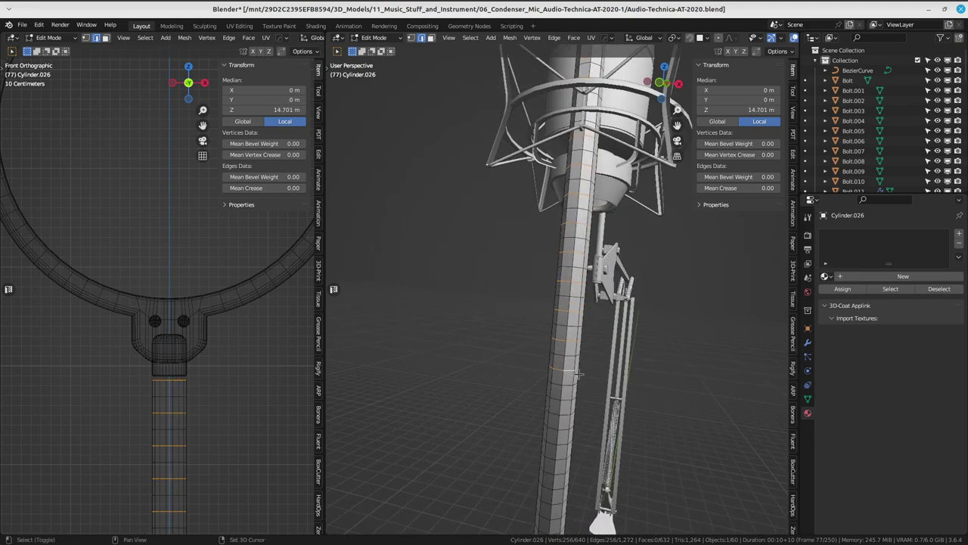
{"action": "left_click", "coordinate": [420, 401], "text": "alt+shift"}
{"action": "middle_click_drag", "start_coordinate": [420, 401], "coordinate": [587, 250], "text": "shift"}
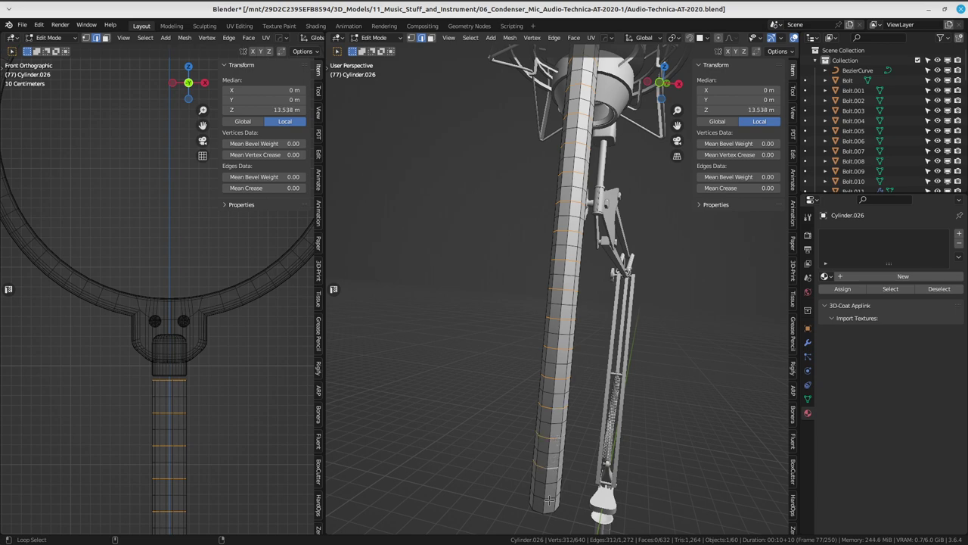
{"action": "middle_click_drag", "start_coordinate": [550, 499], "coordinate": [559, 476]}
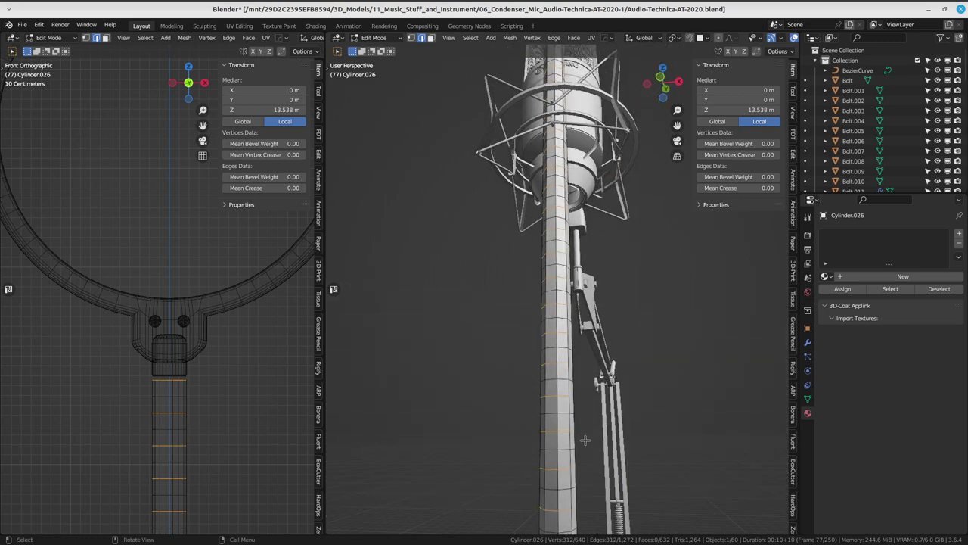
{"action": "scroll", "coordinate": [564, 464], "scroll_direction": "up", "scroll_amount": 2}
{"action": "scroll", "coordinate": [564, 465], "scroll_direction": "down", "scroll_amount": 3}
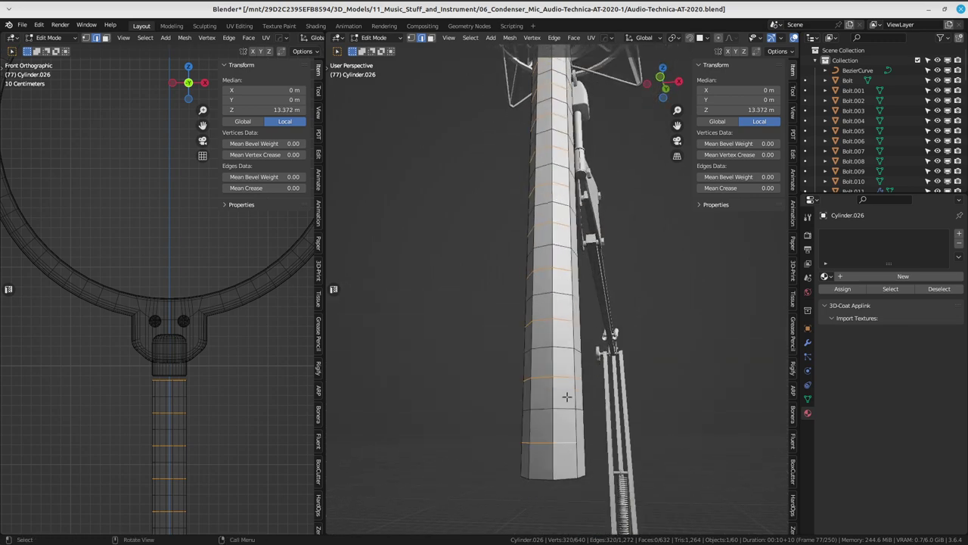
{"action": "scroll", "coordinate": [564, 400], "scroll_direction": "down", "scroll_amount": 4}
{"action": "scroll", "coordinate": [569, 303], "scroll_direction": "down", "scroll_amount": 3}
{"action": "mouse_move", "coordinate": [575, 166]}
{"action": "middle_mouse_down", "text": "ctrl"}
{"action": "mouse_move", "coordinate": [567, 319]}
{"action": "mouse_move", "coordinate": [627, 299]}
{"action": "middle_mouse_up", "text": "ctrl"}
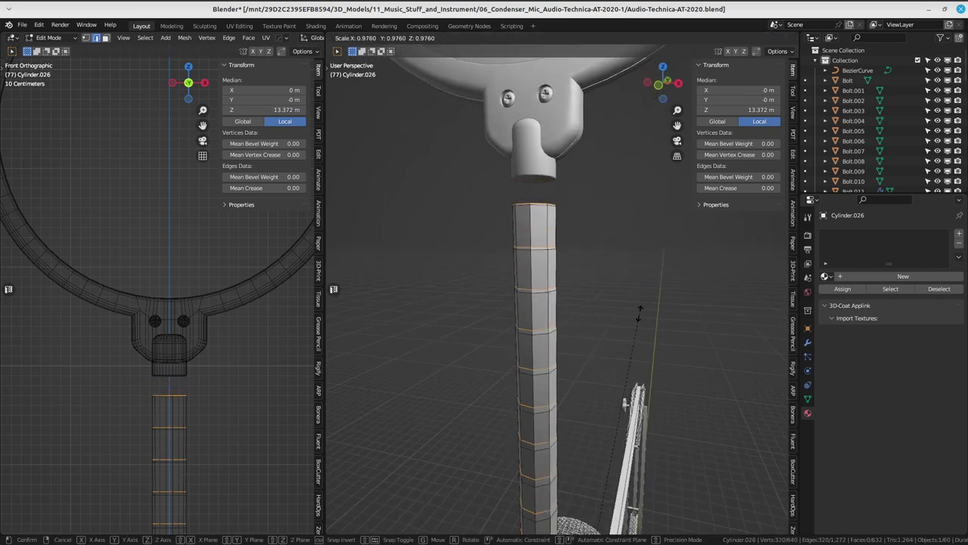
- Scale the selected loops to 0.820 while keeping their Z height fixed
{"action": "middle_click_drag", "start_coordinate": [649, 303], "coordinate": [598, 242]}
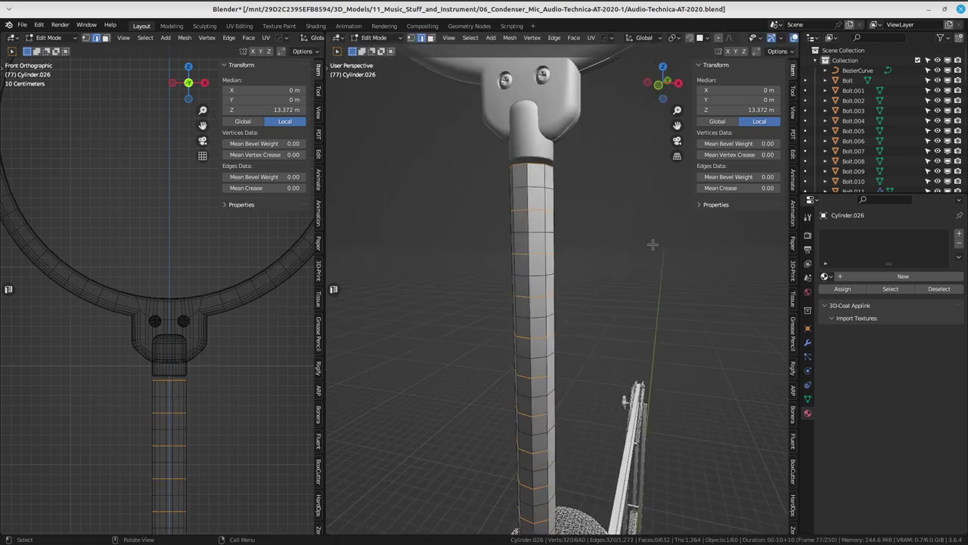
{"action": "key", "text": "s"}
{"action": "key", "text": "shift+z"}
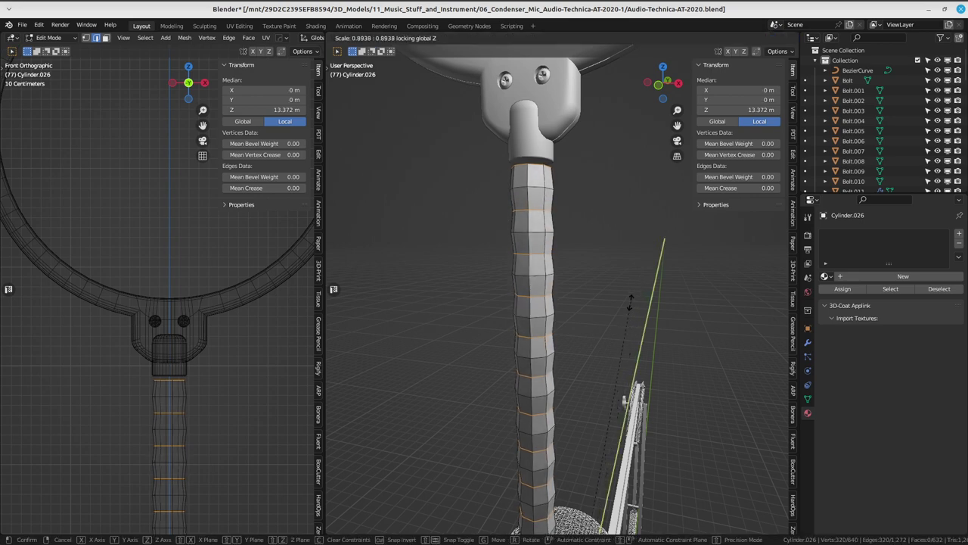
{"action": "left_click", "coordinate": [626, 342]}
{"action": "scroll", "coordinate": [606, 304], "scroll_direction": "up", "scroll_amount": 1}
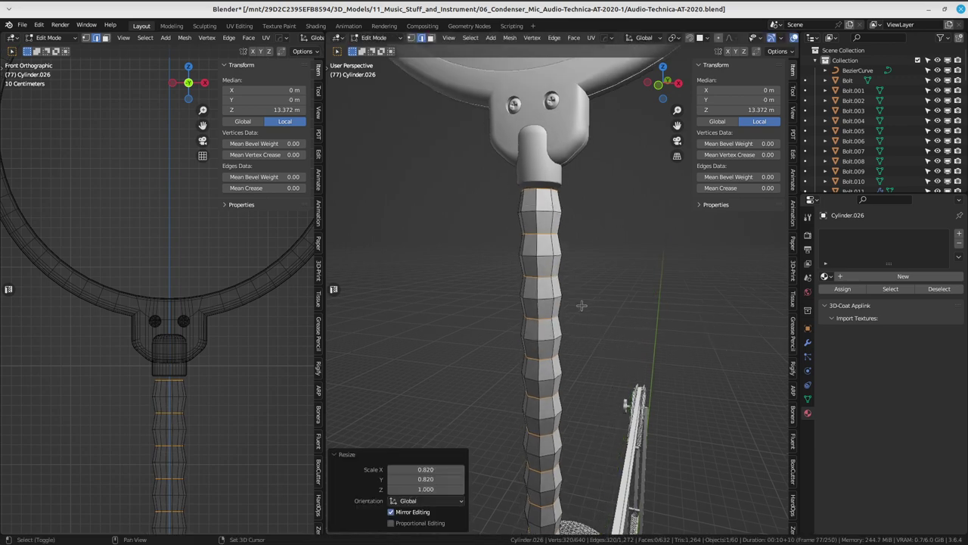
- Raise the selected loops 0.14181 m along Z
{"action": "key", "text": "g"}
{"action": "key", "text": "z"}
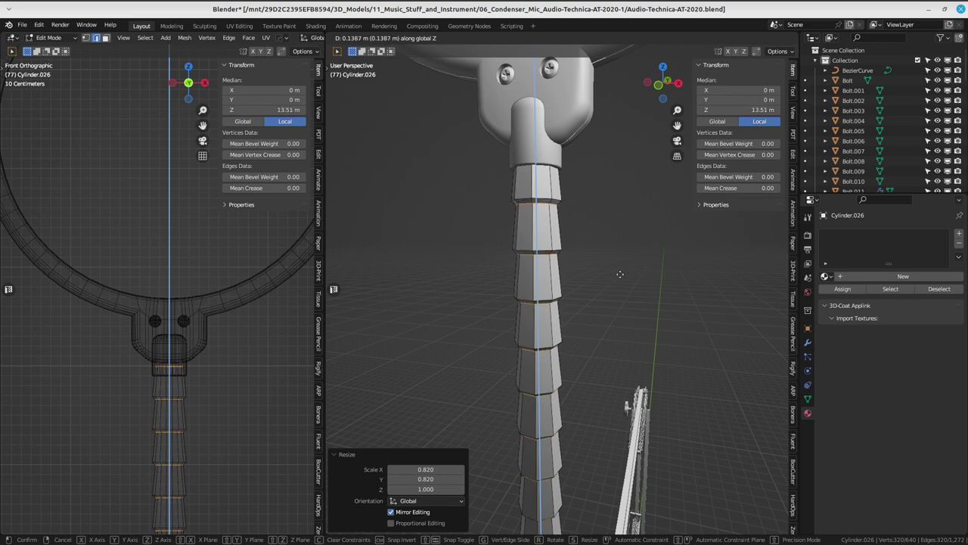
{"action": "left_click", "coordinate": [620, 274]}
{"action": "scroll", "coordinate": [616, 280], "scroll_direction": "down", "scroll_amount": 3}
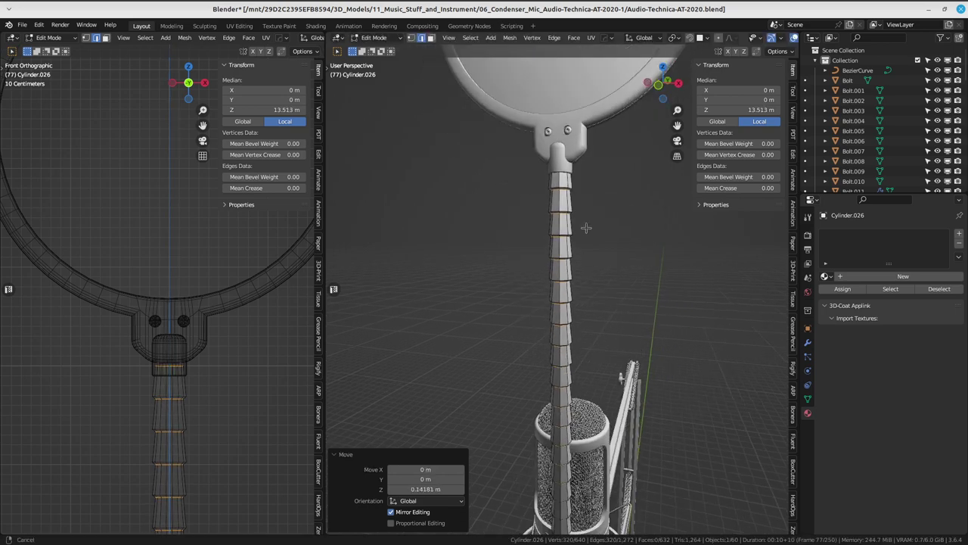
{"action": "scroll", "coordinate": [614, 283], "scroll_direction": "down", "scroll_amount": 3}
{"action": "scroll", "coordinate": [612, 288], "scroll_direction": "down", "scroll_amount": 2}
- Orbit and zoom to inspect the stepped pole and the whole microphone body
{"action": "mouse_move", "coordinate": [612, 288]}
{"action": "middle_mouse_down"}
{"action": "mouse_move", "coordinate": [575, 282]}
{"action": "mouse_move", "coordinate": [598, 240]}
{"action": "middle_mouse_up"}
{"action": "scroll", "coordinate": [552, 280], "scroll_direction": "up", "scroll_amount": 3}
{"action": "scroll", "coordinate": [525, 279], "scroll_direction": "up", "scroll_amount": 3}
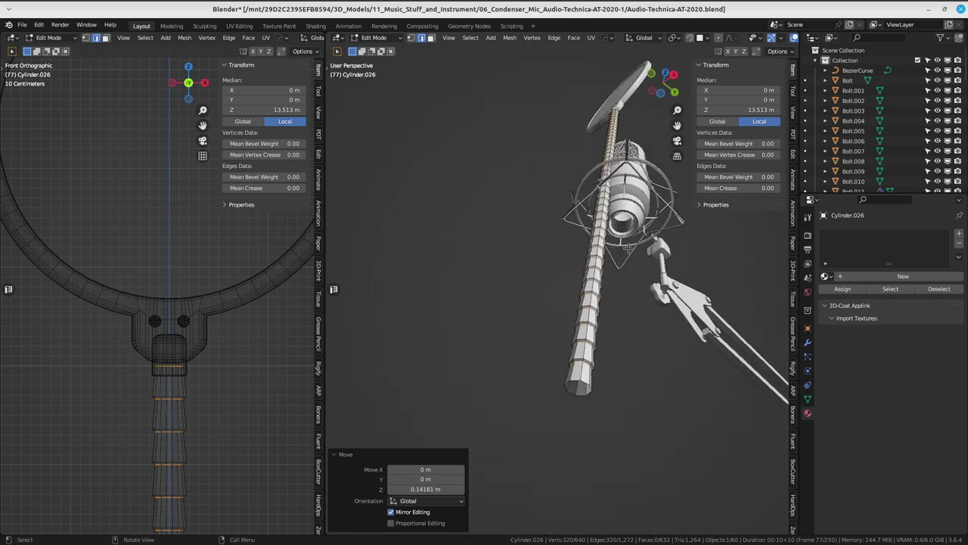
{"action": "scroll", "coordinate": [628, 247], "scroll_direction": "up", "scroll_amount": 3}
{"action": "middle_click_drag", "start_coordinate": [590, 261], "coordinate": [545, 274]}
{"action": "scroll", "coordinate": [545, 275], "scroll_direction": "down", "scroll_amount": 3}
{"action": "scroll", "coordinate": [592, 195], "scroll_direction": "up", "scroll_amount": 3}
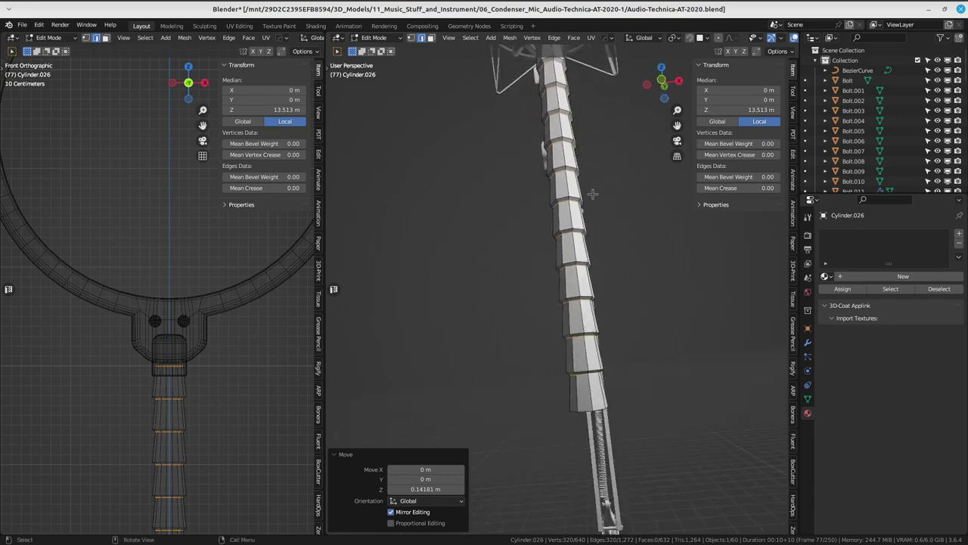
{"action": "mouse_move", "coordinate": [592, 194]}
{"action": "middle_mouse_down"}
{"action": "mouse_move", "coordinate": [585, 334]}
{"action": "mouse_move", "coordinate": [546, 190]}
{"action": "mouse_move", "coordinate": [583, 298]}
{"action": "mouse_move", "coordinate": [560, 220]}
{"action": "mouse_move", "coordinate": [569, 284]}
{"action": "mouse_move", "coordinate": [583, 268]}
{"action": "middle_mouse_up"}
{"action": "scroll", "coordinate": [556, 203], "scroll_direction": "up", "scroll_amount": 5}
- Select a single edge on the stem and frame the view on it
{"action": "key", "text": "ctrl+Tab"}
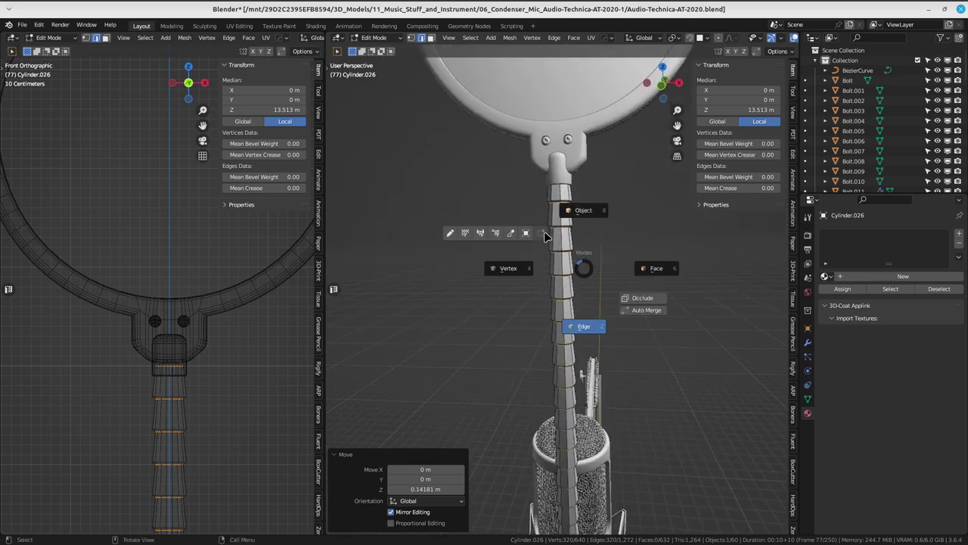
{"action": "middle_click_drag", "start_coordinate": [527, 236], "coordinate": [560, 212]}
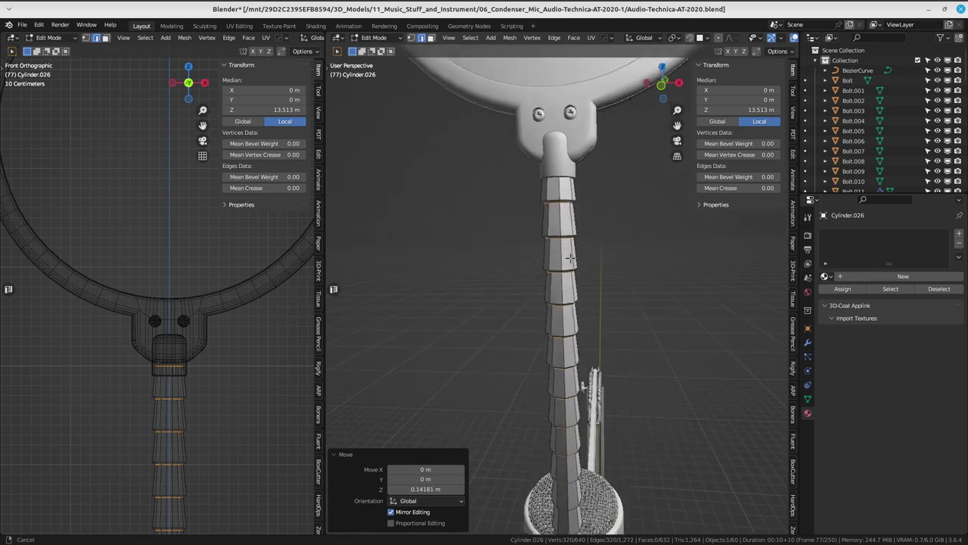
{"action": "left_click", "coordinate": [563, 208]}
{"action": "key", "text": "KP_Decimal"}
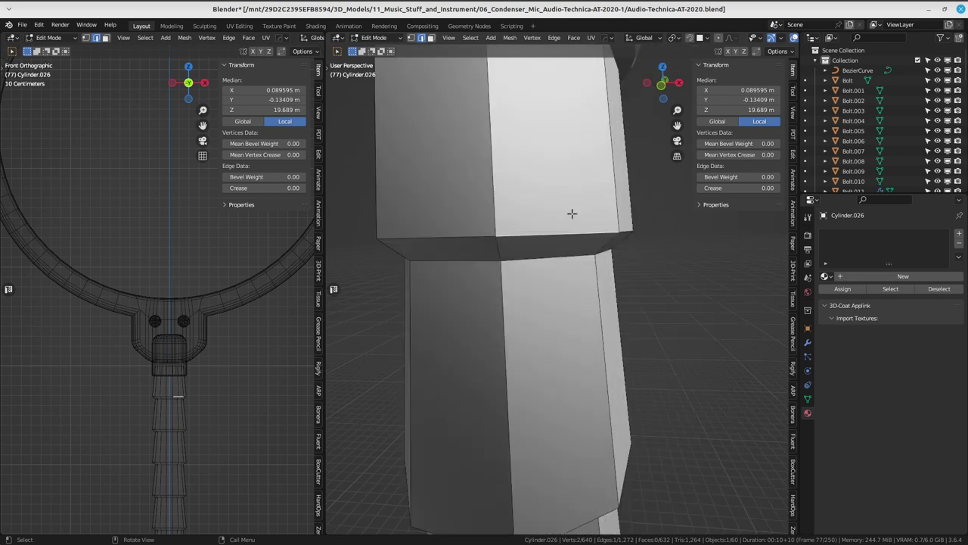
{"action": "mouse_move", "coordinate": [571, 214]}
{"action": "middle_mouse_down"}
{"action": "mouse_move", "coordinate": [527, 224]}
{"action": "mouse_move", "coordinate": [546, 262]}
{"action": "mouse_move", "coordinate": [543, 283]}
{"action": "middle_mouse_up"}
{"action": "scroll", "coordinate": [527, 225], "scroll_direction": "down", "scroll_amount": 3}
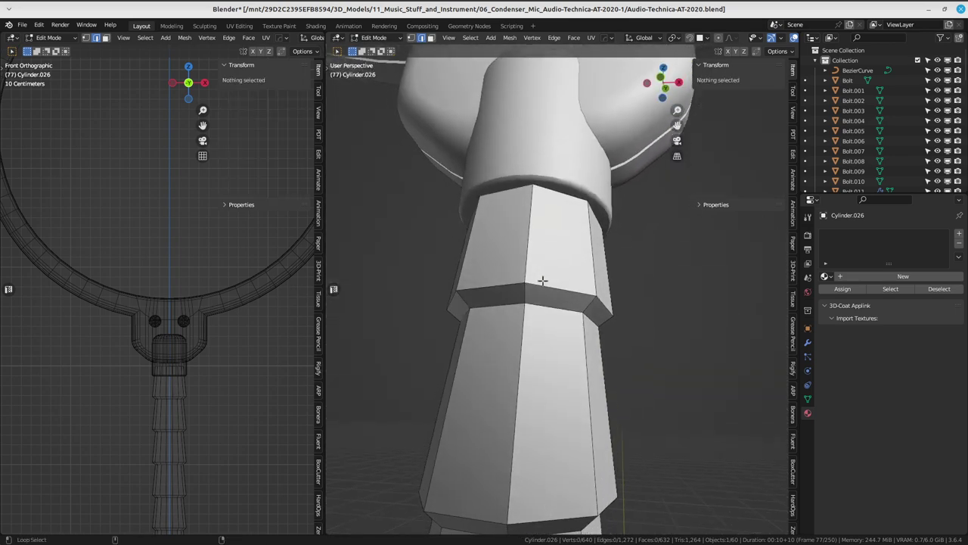
- Select the top stem edge loop and add the next loops down the stem
{"action": "left_click", "coordinate": [543, 289], "text": "alt"}
{"action": "middle_click_drag", "start_coordinate": [572, 366], "coordinate": [550, 318], "text": "shift"}
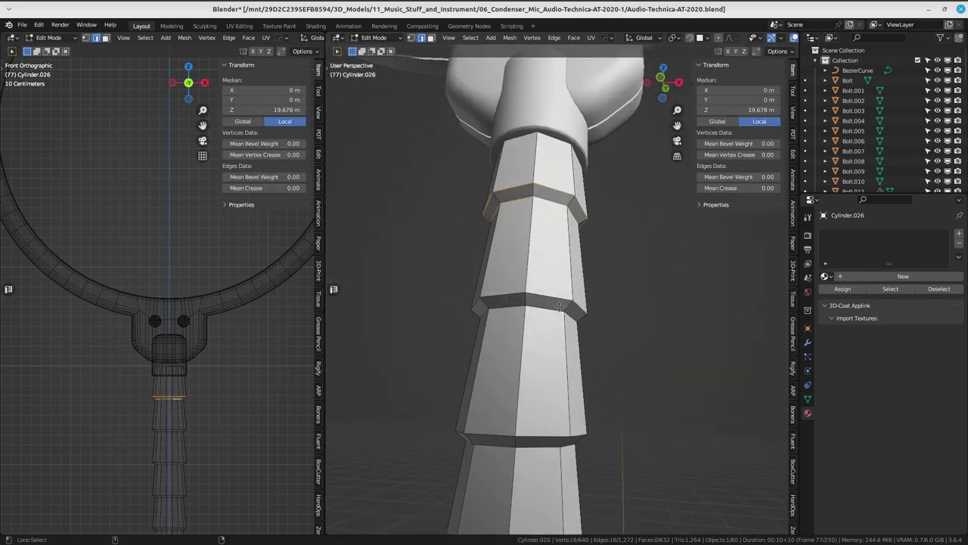
{"action": "left_click", "coordinate": [549, 317], "text": "alt+shift"}
{"action": "scroll", "coordinate": [549, 318], "scroll_direction": "down", "scroll_amount": 2}
{"action": "middle_click_drag", "start_coordinate": [562, 368], "coordinate": [572, 239]}
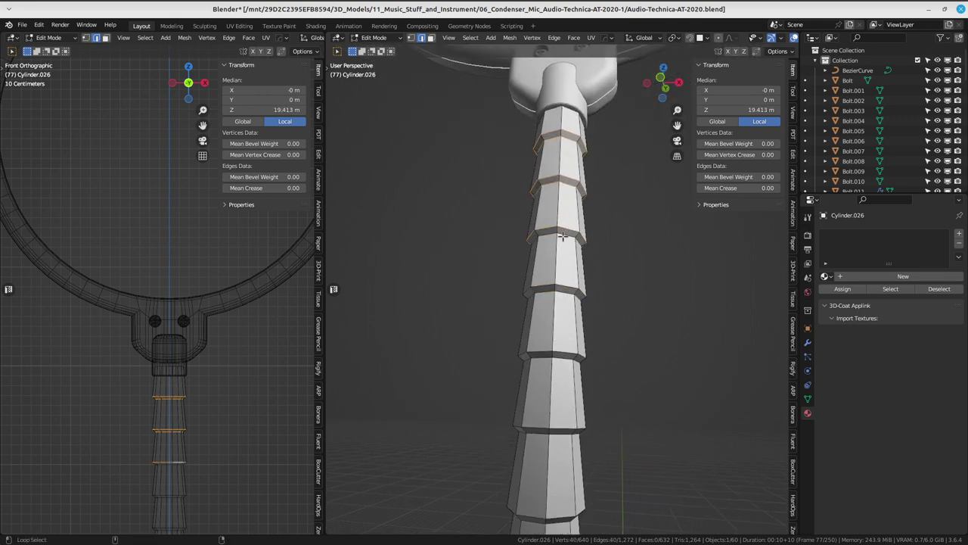
{"action": "left_click", "coordinate": [562, 286], "text": "alt+shift"}
{"action": "middle_click_drag", "start_coordinate": [573, 328], "coordinate": [569, 223], "text": "shift"}
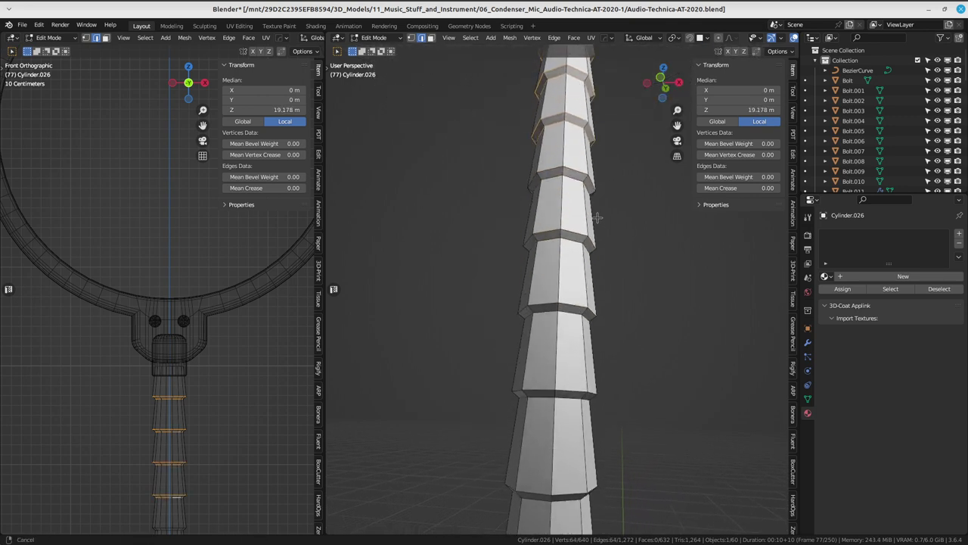
{"action": "left_click", "coordinate": [569, 177], "text": "alt+shift"}
{"action": "left_click", "coordinate": [566, 240], "text": "alt+shift"}
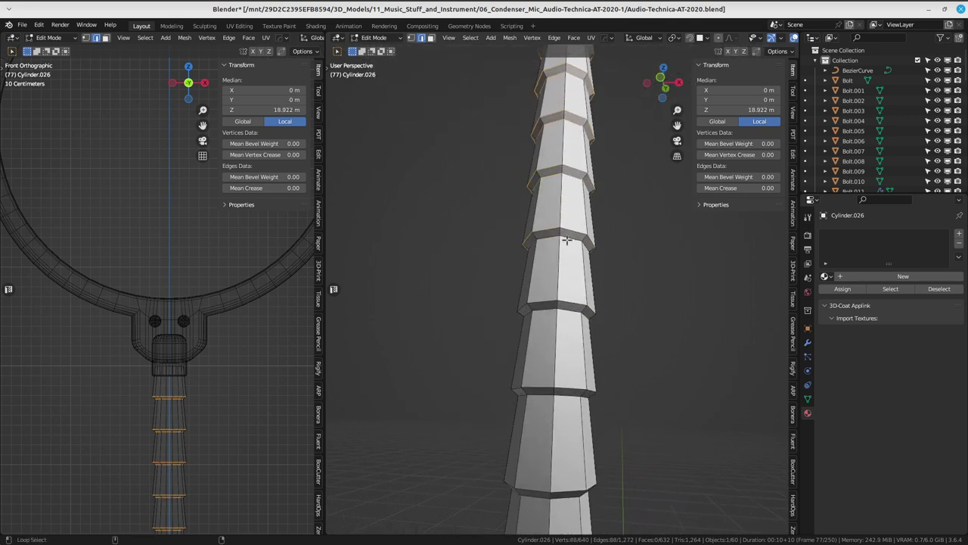
{"action": "left_click", "coordinate": [573, 300], "text": "alt+shift"}
{"action": "middle_click_drag", "start_coordinate": [573, 301], "coordinate": [568, 221], "text": "shift"}
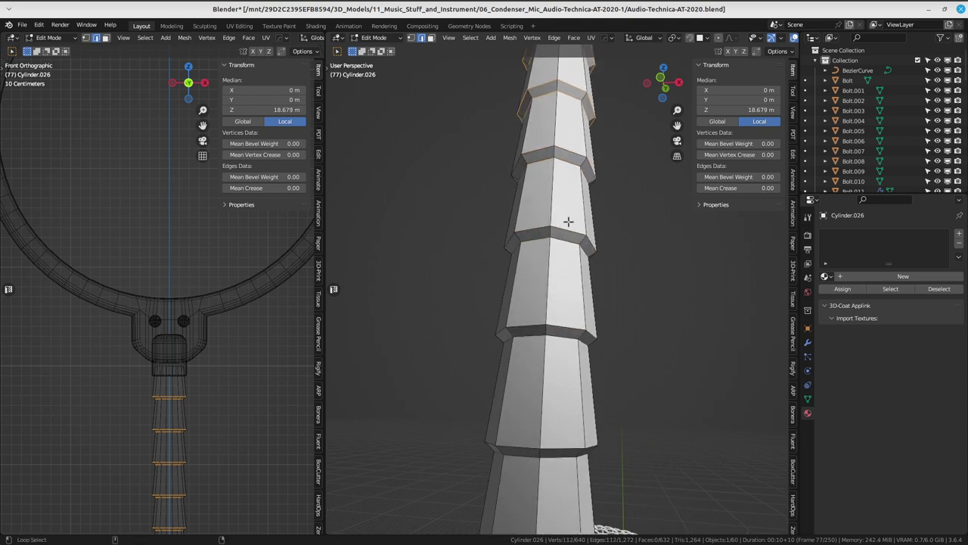
- Add more stem edge loops, including two on the upper stem
{"action": "left_click", "coordinate": [571, 155], "text": "alt+shift"}
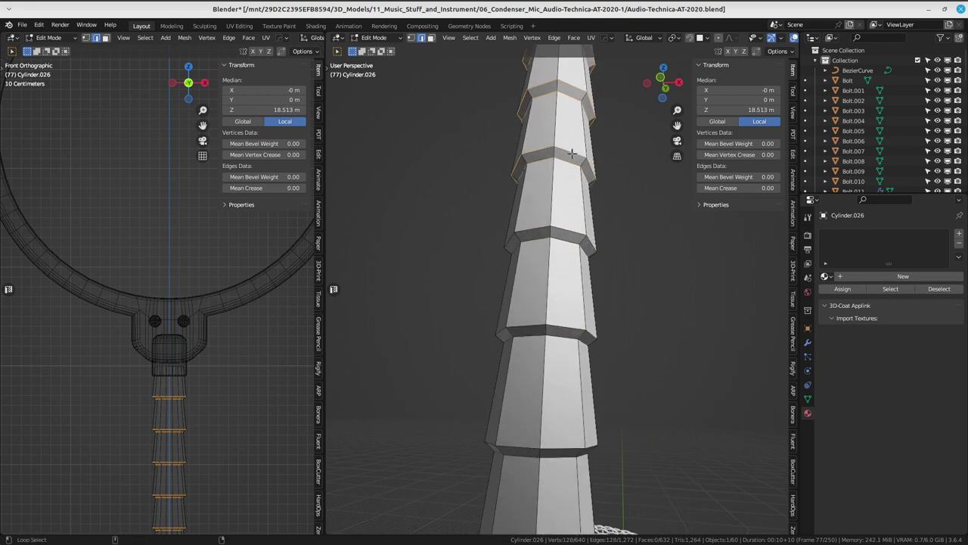
{"action": "left_click", "coordinate": [562, 226], "text": "alt+shift"}
{"action": "left_click", "coordinate": [570, 329], "text": "alt+shift"}
{"action": "scroll", "coordinate": [575, 303], "scroll_direction": "up", "scroll_amount": 3}
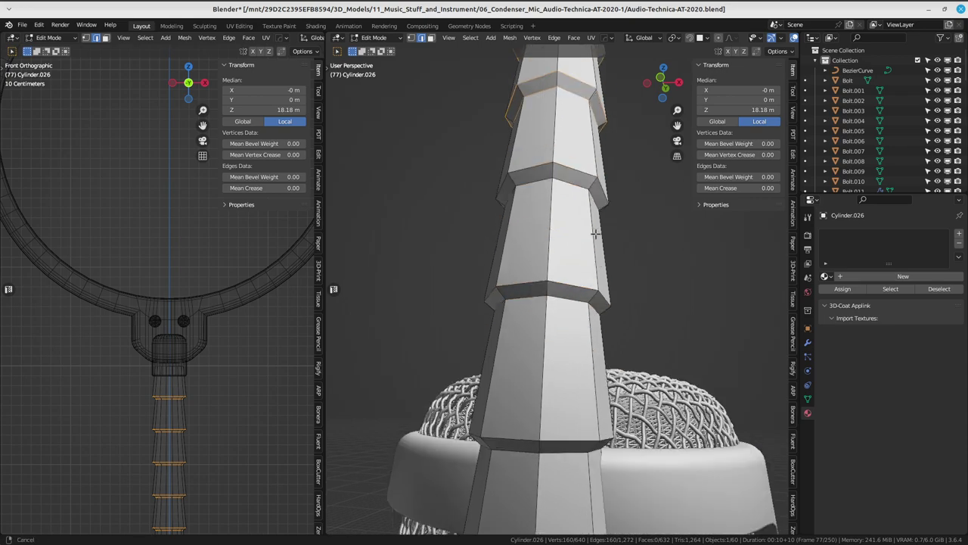
{"action": "left_click", "coordinate": [569, 203], "text": "alt+shift"}
{"action": "left_click", "coordinate": [576, 109], "text": "alt+shift"}
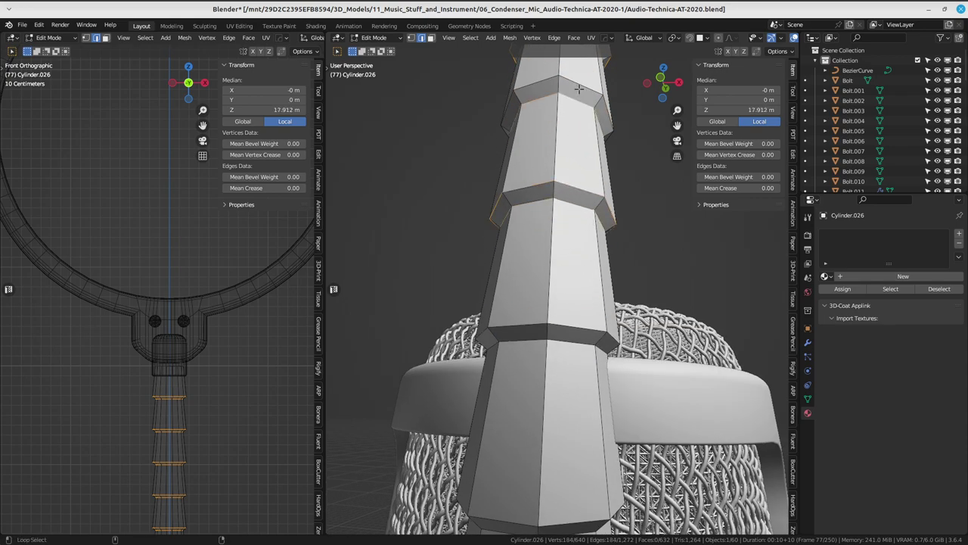
{"action": "left_click", "coordinate": [580, 88], "text": "alt+shift"}
{"action": "left_click", "coordinate": [574, 323], "text": "alt+shift"}
{"action": "scroll", "coordinate": [571, 227], "scroll_direction": "up", "scroll_amount": 3}
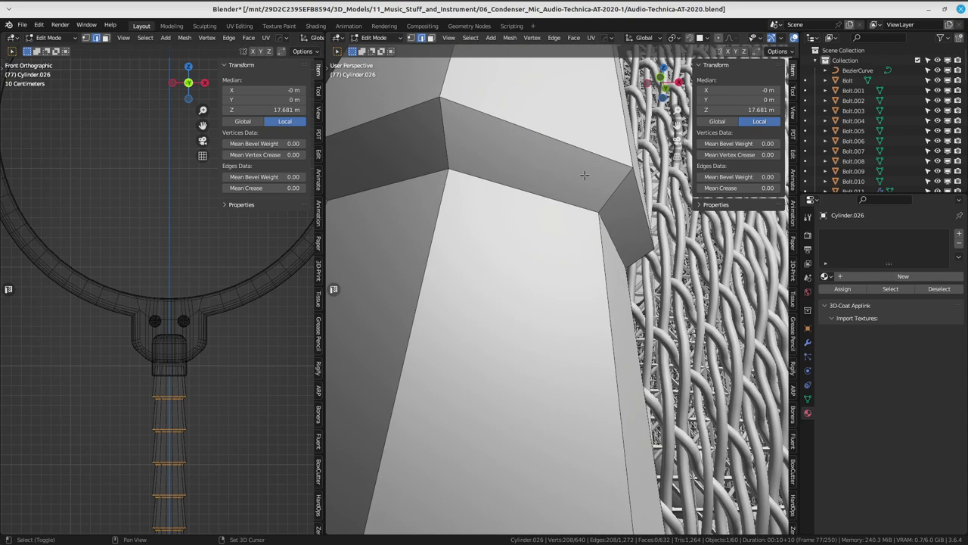
{"action": "scroll", "coordinate": [561, 139], "scroll_direction": "down", "scroll_amount": 5}
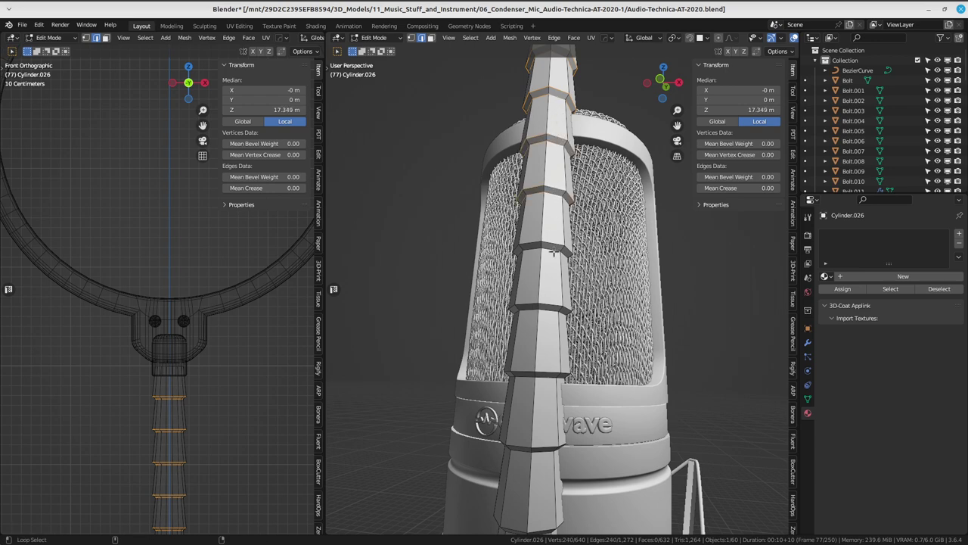
- Start adding the pole's ring edge loops, working up the column
{"action": "left_click", "coordinate": [551, 305], "text": "alt+shift"}
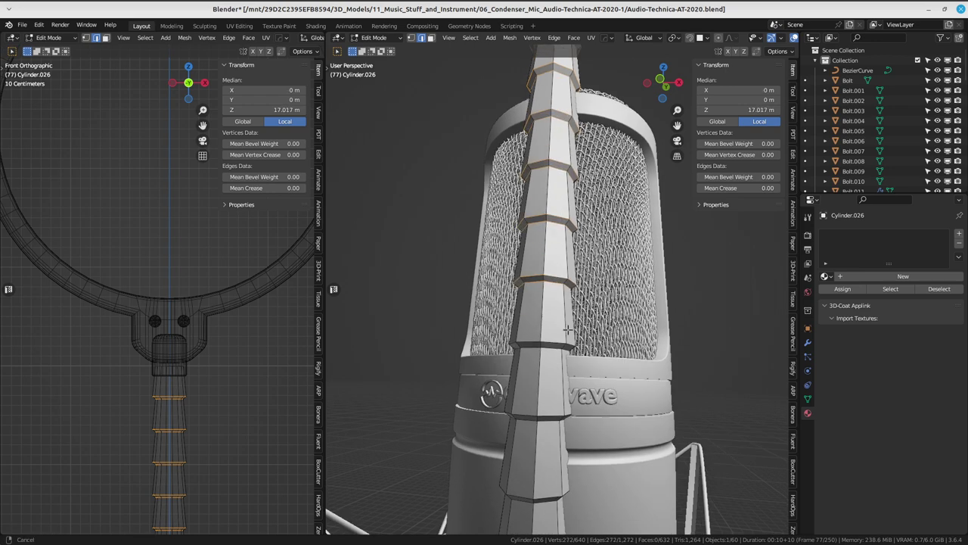
{"action": "middle_click_drag", "start_coordinate": [551, 305], "coordinate": [568, 255]}
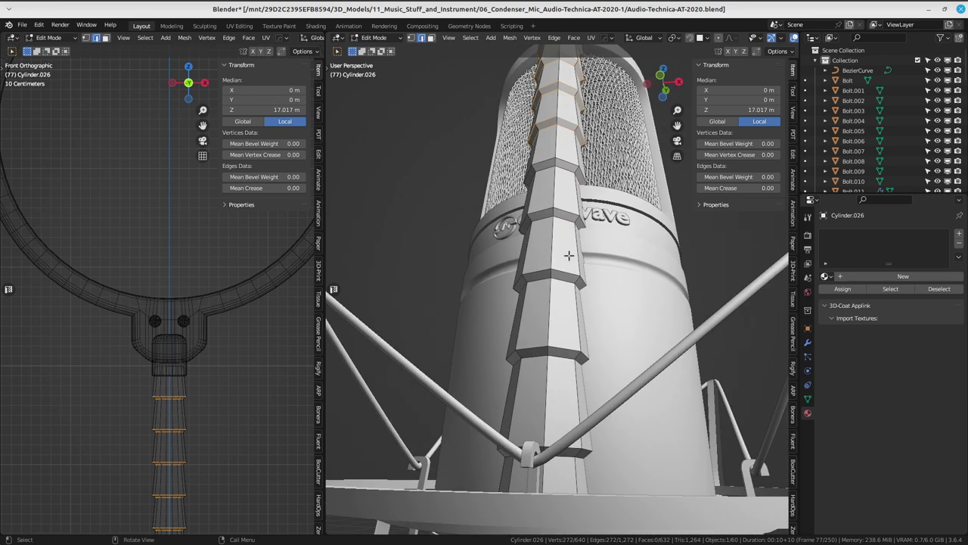
{"action": "left_click", "coordinate": [562, 212], "text": "alt+shift"}
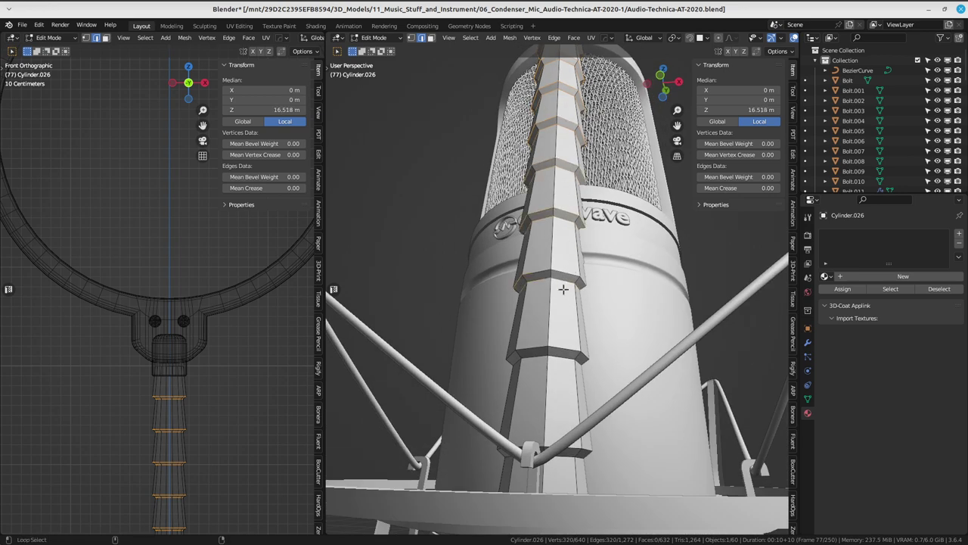
{"action": "middle_click_drag", "start_coordinate": [568, 350], "coordinate": [565, 258]}
{"action": "left_click", "coordinate": [568, 353], "text": "alt+shift"}
{"action": "left_click", "coordinate": [568, 353], "text": "alt+shift"}
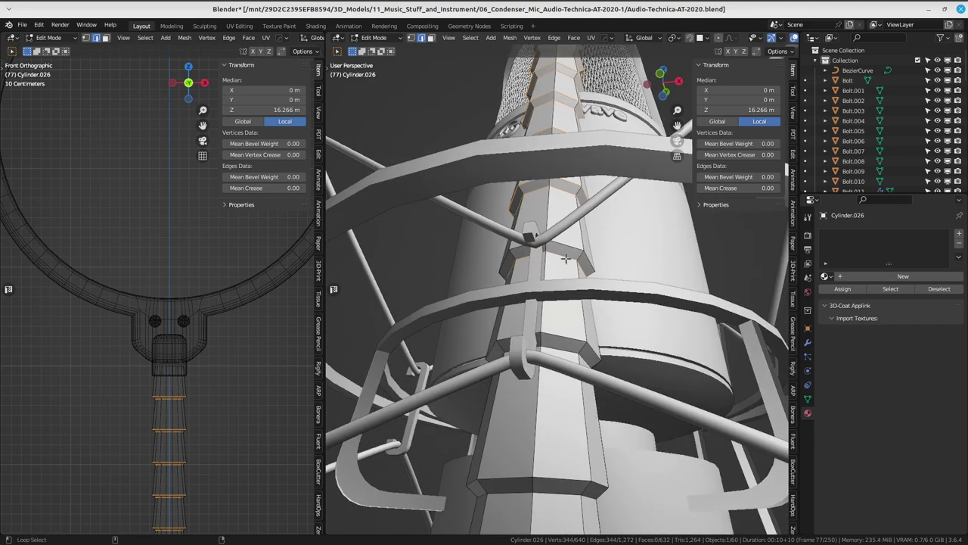
{"action": "left_click", "coordinate": [571, 246], "text": "alt+shift"}
{"action": "left_click", "coordinate": [563, 353], "text": "alt+shift"}
{"action": "left_click", "coordinate": [565, 349], "text": "alt+shift"}
{"action": "mouse_move", "coordinate": [566, 350]}
{"action": "middle_mouse_down"}
{"action": "mouse_move", "coordinate": [572, 264]}
{"action": "mouse_move", "coordinate": [551, 281]}
{"action": "middle_mouse_up"}
{"action": "left_click", "coordinate": [547, 268], "text": "alt+shift"}
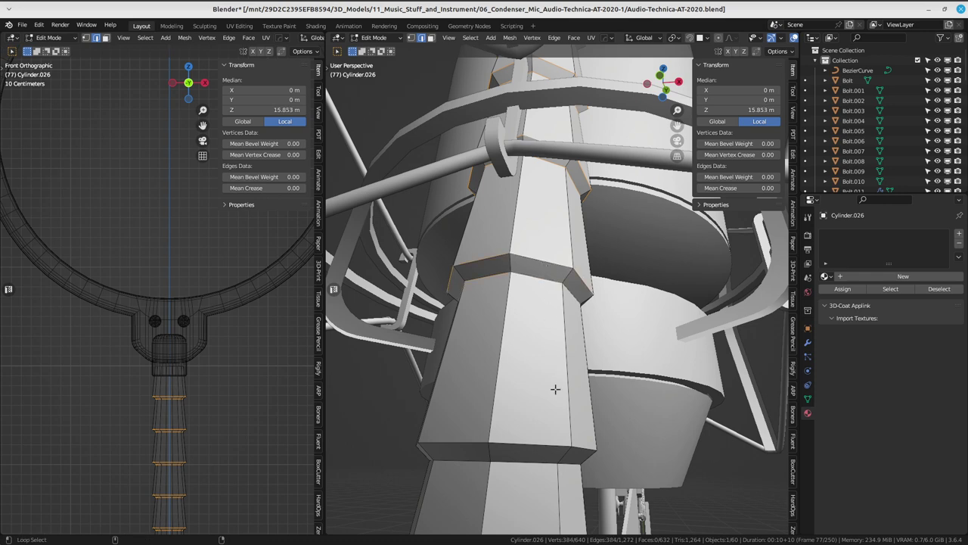
{"action": "left_click", "coordinate": [529, 462], "text": "alt+shift"}
{"action": "left_click", "coordinate": [530, 449], "text": "alt+shift"}
{"action": "middle_click_drag", "start_coordinate": [529, 449], "coordinate": [551, 201]}
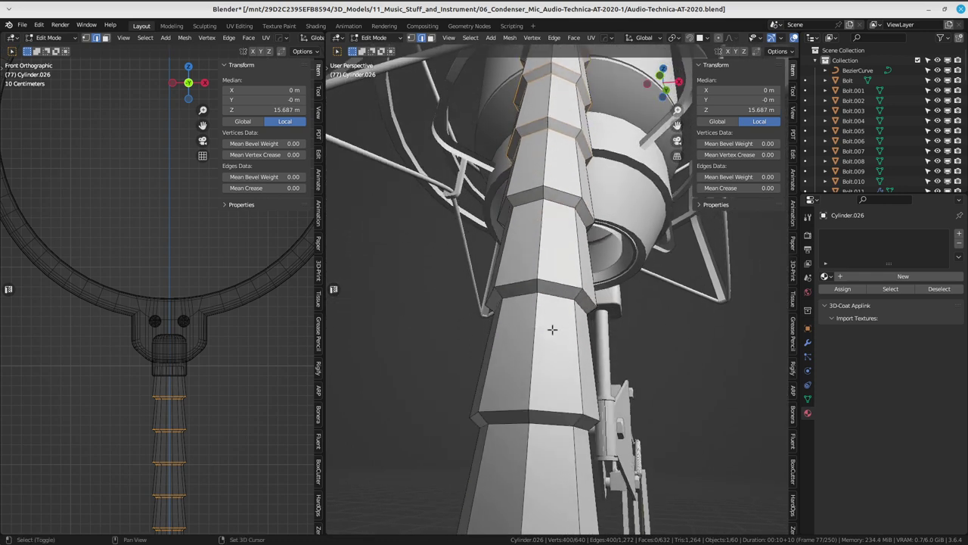
- Keep adding ring loops as the view follows the pole downward
{"action": "left_click", "coordinate": [558, 190], "text": "alt+shift"}
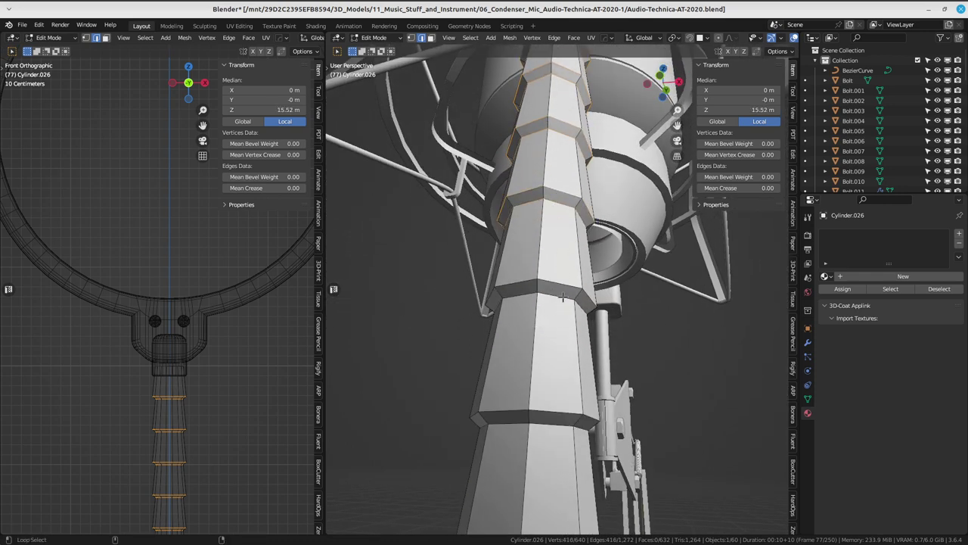
{"action": "left_click", "coordinate": [562, 297], "text": "alt+shift"}
{"action": "left_click", "coordinate": [557, 313], "text": "alt+shift"}
{"action": "left_click", "coordinate": [553, 426], "text": "alt+shift"}
{"action": "left_click", "coordinate": [555, 416], "text": "alt+shift"}
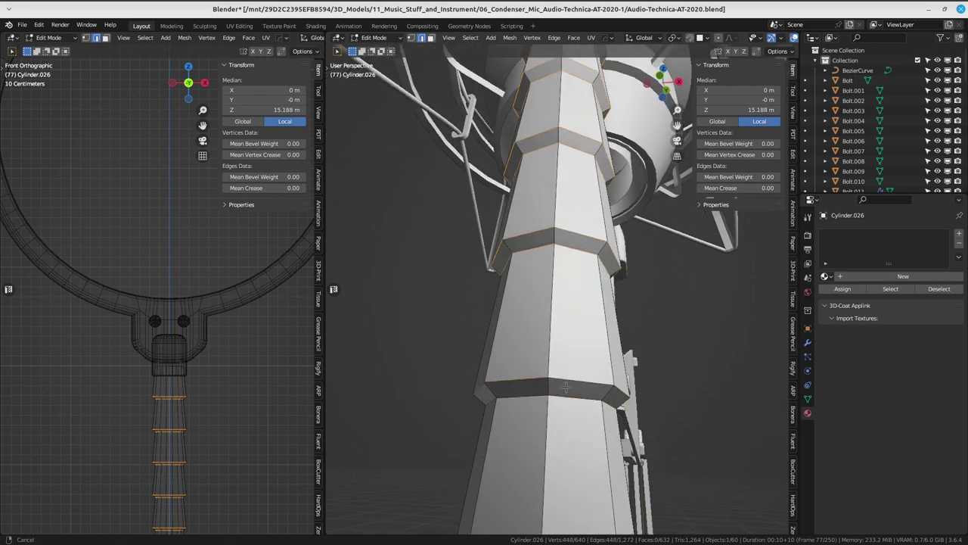
{"action": "mouse_move", "coordinate": [556, 420]}
{"action": "middle_mouse_down"}
{"action": "mouse_move", "coordinate": [568, 345]}
{"action": "mouse_move", "coordinate": [559, 373]}
{"action": "middle_mouse_up"}
{"action": "left_click", "coordinate": [532, 337], "text": "alt+shift"}
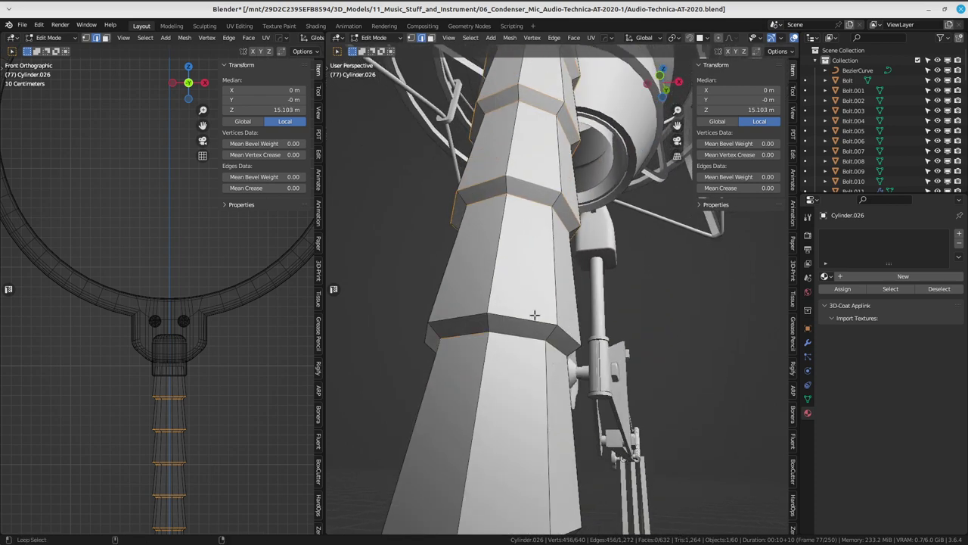
{"action": "middle_click_drag", "start_coordinate": [532, 313], "coordinate": [562, 326]}
{"action": "left_click", "coordinate": [564, 319], "text": "alt+shift"}
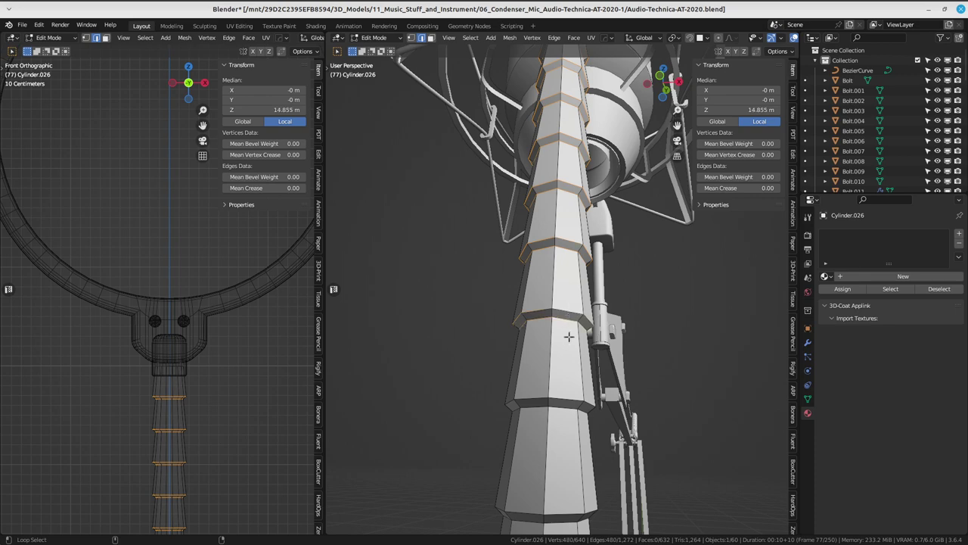
{"action": "left_click", "coordinate": [564, 405], "text": "alt+shift"}
{"action": "middle_click_drag", "start_coordinate": [563, 405], "coordinate": [589, 265]}
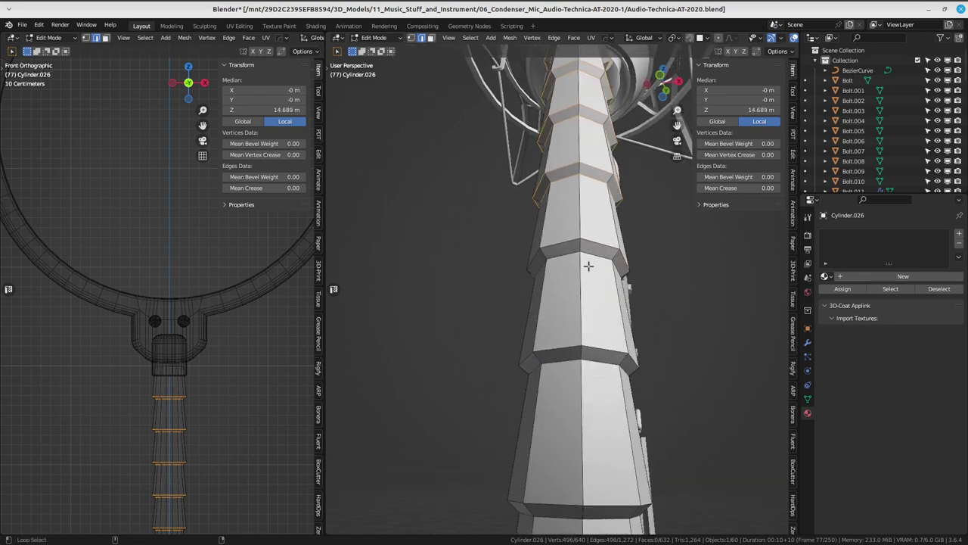
{"action": "left_click", "coordinate": [597, 244], "text": "alt+shift"}
{"action": "left_click", "coordinate": [589, 356], "text": "alt+shift"}
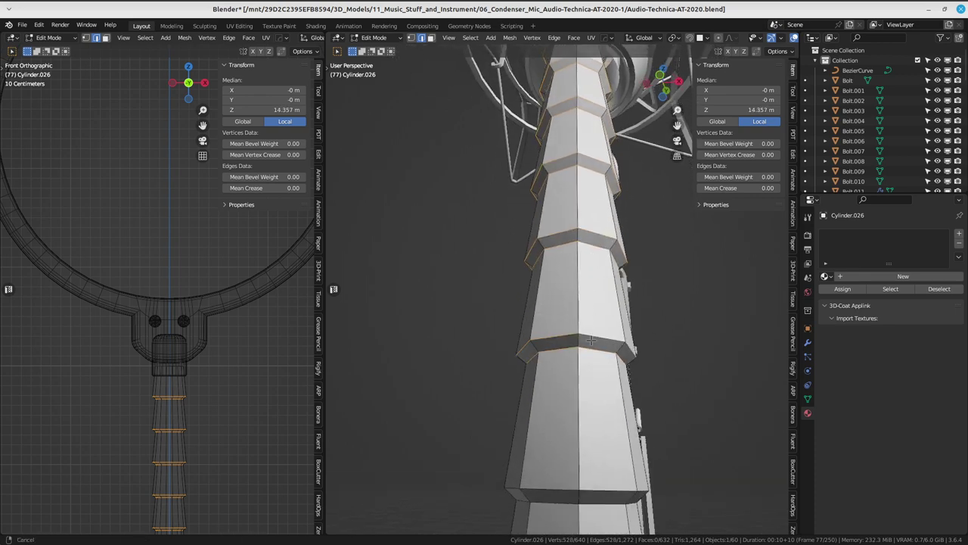
{"action": "middle_click_drag", "start_coordinate": [590, 356], "coordinate": [532, 338]}
{"action": "left_click", "coordinate": [540, 346], "text": "alt+shift"}
- Add the last ring loops, then tilt the view to look down the column
{"action": "scroll", "coordinate": [541, 346], "scroll_direction": "down", "scroll_amount": 2}
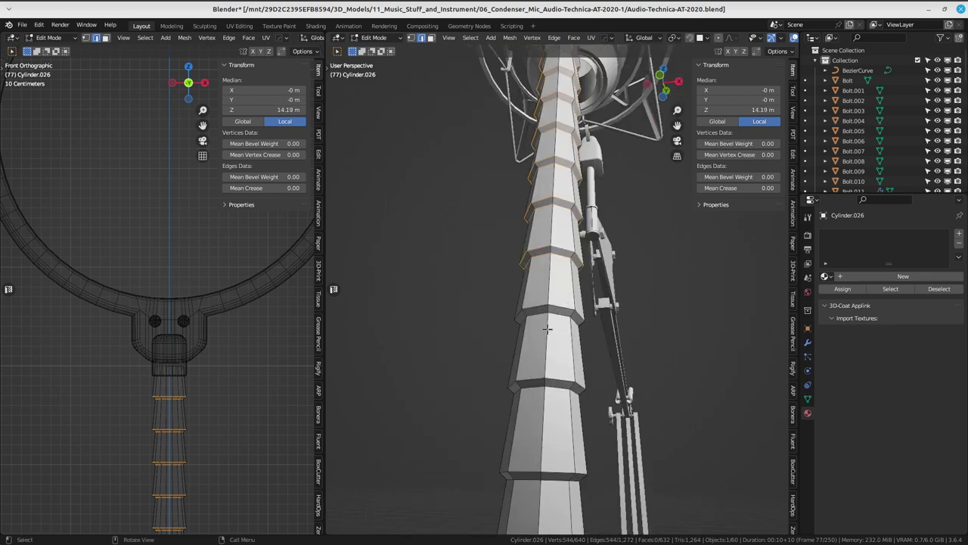
{"action": "left_click", "coordinate": [559, 384], "text": "alt+shift"}
{"action": "left_click", "coordinate": [560, 478], "text": "alt+shift"}
{"action": "scroll", "coordinate": [572, 423], "scroll_direction": "up", "scroll_amount": 2}
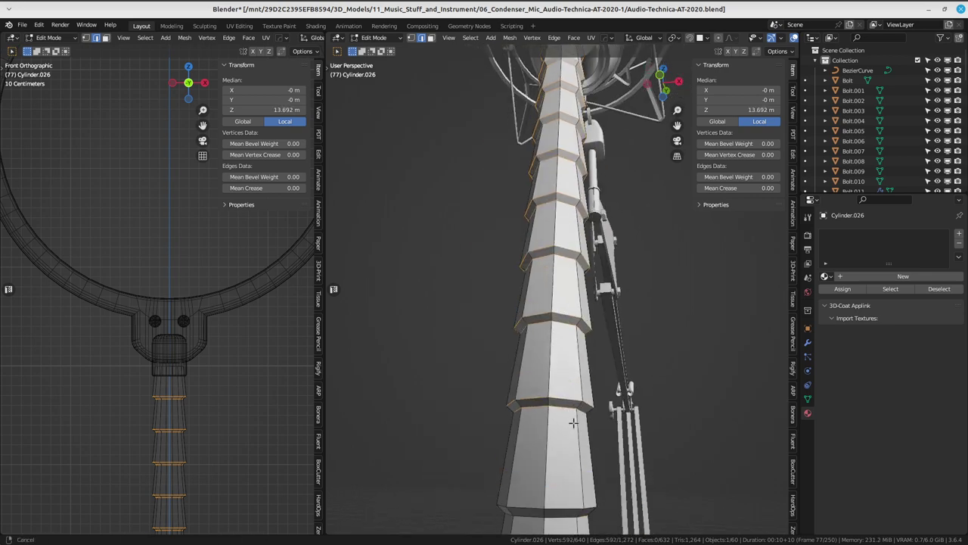
{"action": "scroll", "coordinate": [574, 372], "scroll_direction": "up", "scroll_amount": 2}
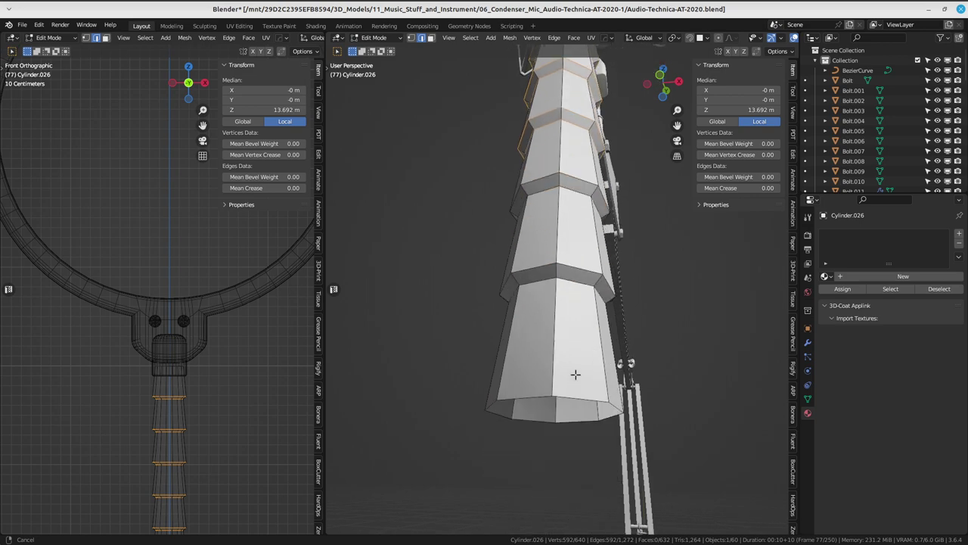
{"action": "left_click", "coordinate": [577, 284], "text": "alt+shift"}
{"action": "scroll", "coordinate": [574, 280], "scroll_direction": "down", "scroll_amount": 3}
{"action": "scroll", "coordinate": [559, 325], "scroll_direction": "up", "scroll_amount": 3}
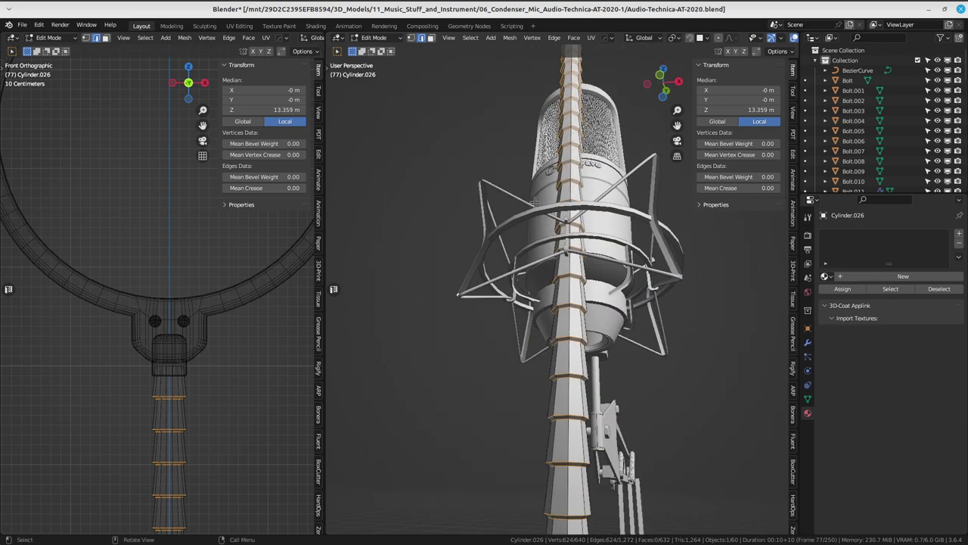
{"action": "scroll", "coordinate": [556, 318], "scroll_direction": "down", "scroll_amount": 5}
{"action": "middle_click_drag", "start_coordinate": [556, 317], "coordinate": [553, 306]}
{"action": "scroll", "coordinate": [552, 306], "scroll_direction": "up", "scroll_amount": 5}
{"action": "scroll", "coordinate": [550, 302], "scroll_direction": "up", "scroll_amount": 2}
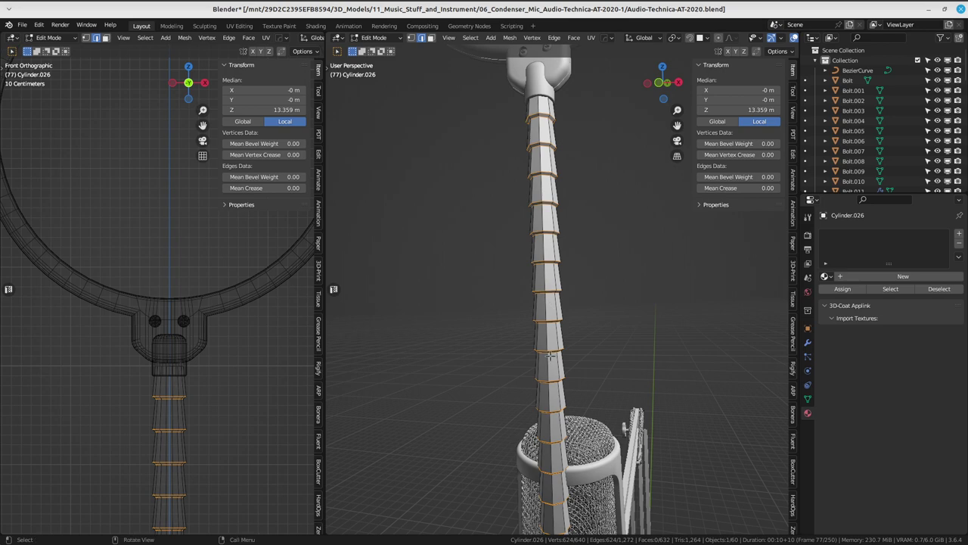
{"action": "scroll", "coordinate": [556, 310], "scroll_direction": "up", "scroll_amount": 3}
{"action": "scroll", "coordinate": [563, 318], "scroll_direction": "up", "scroll_amount": 3}
{"action": "scroll", "coordinate": [572, 327], "scroll_direction": "up", "scroll_amount": 4}
- Bevel the selected rings into single-segment bands 0.0073 m wide
{"action": "key", "text": "ctrl+b"}
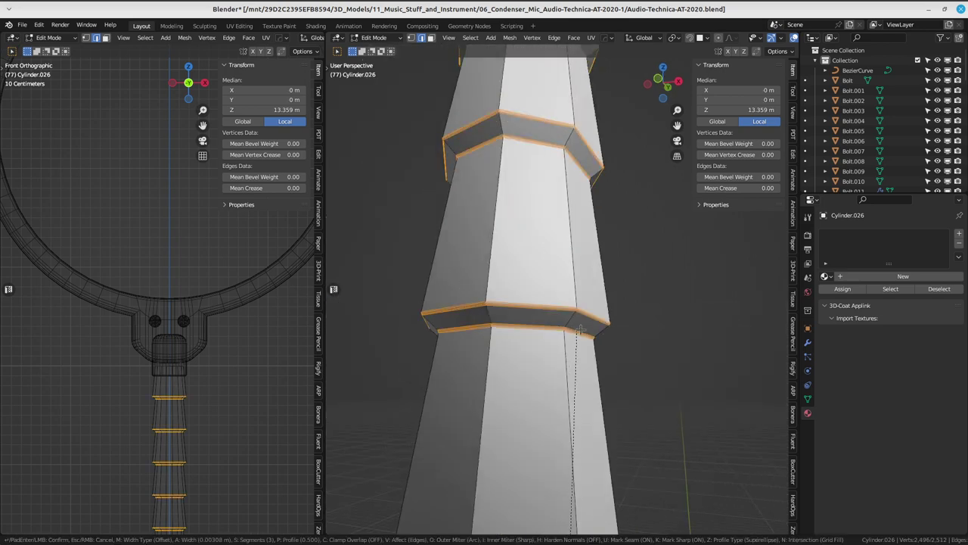
{"action": "scroll", "coordinate": [586, 363], "scroll_direction": "up", "scroll_amount": 2}
{"action": "scroll", "coordinate": [591, 385], "scroll_direction": "down", "scroll_amount": 2}
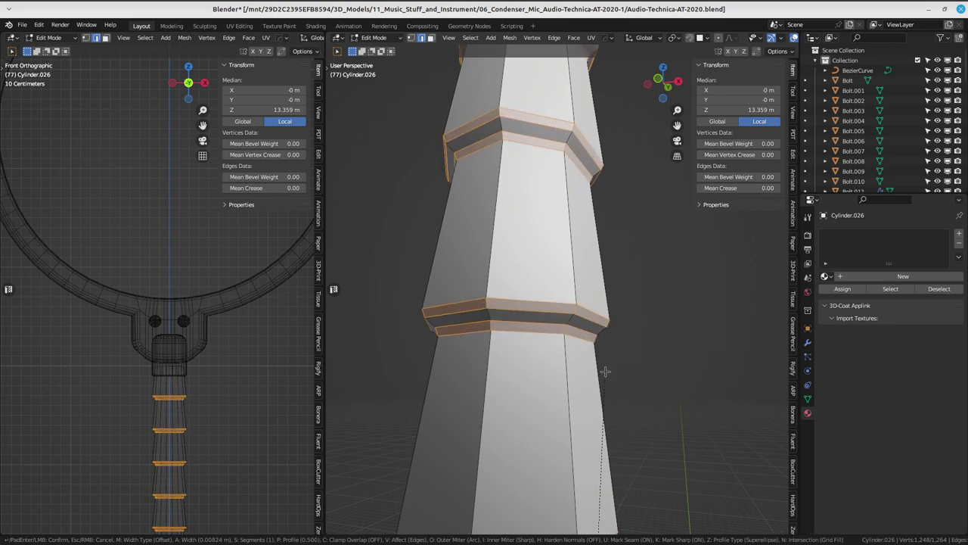
{"action": "left_click", "coordinate": [607, 365]}
{"action": "scroll", "coordinate": [582, 326], "scroll_direction": "down", "scroll_amount": 5}
- Return Cylinder.026 to Object Mode and show its modifier properties
{"action": "key", "text": "Tab"}
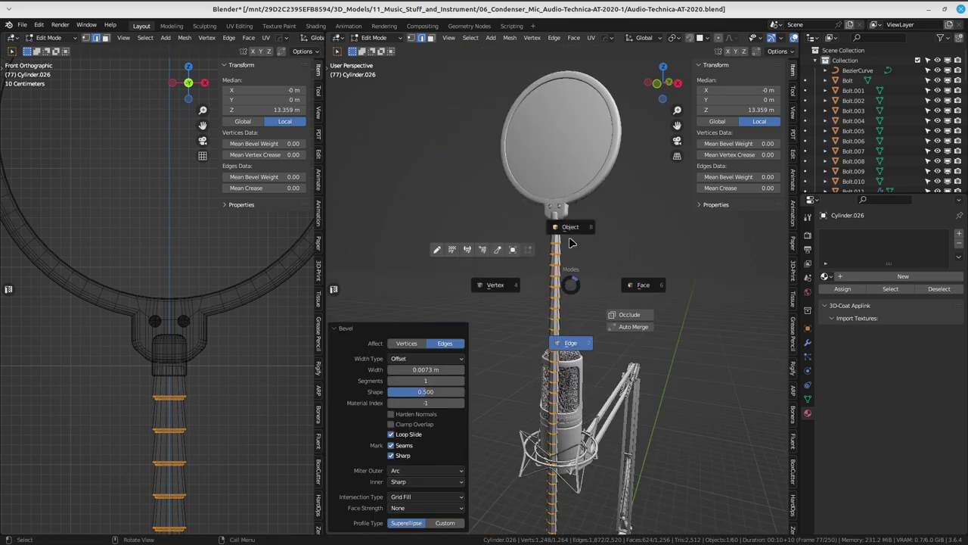
{"action": "left_click", "coordinate": [513, 254]}
{"action": "middle_click_drag", "start_coordinate": [510, 252], "coordinate": [838, 262]}
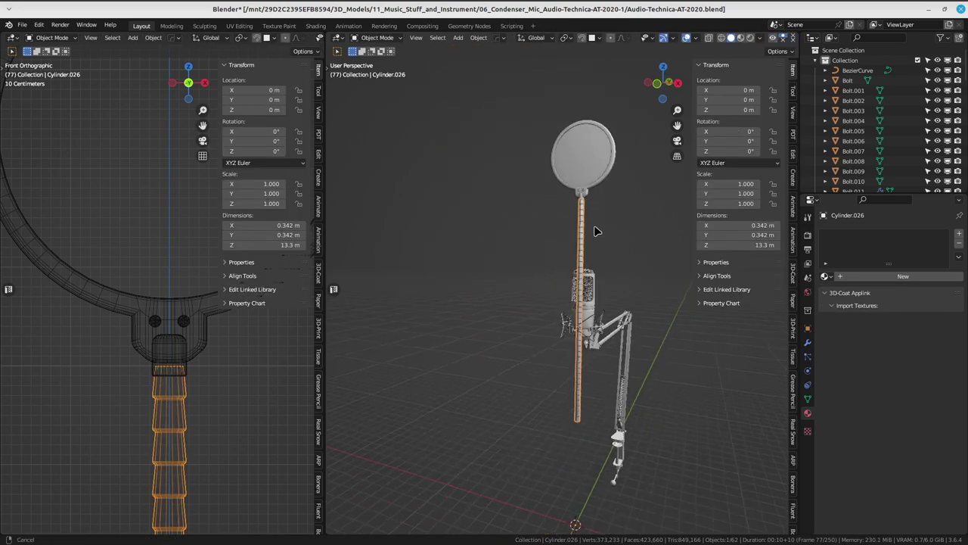
{"action": "left_click", "coordinate": [808, 344]}
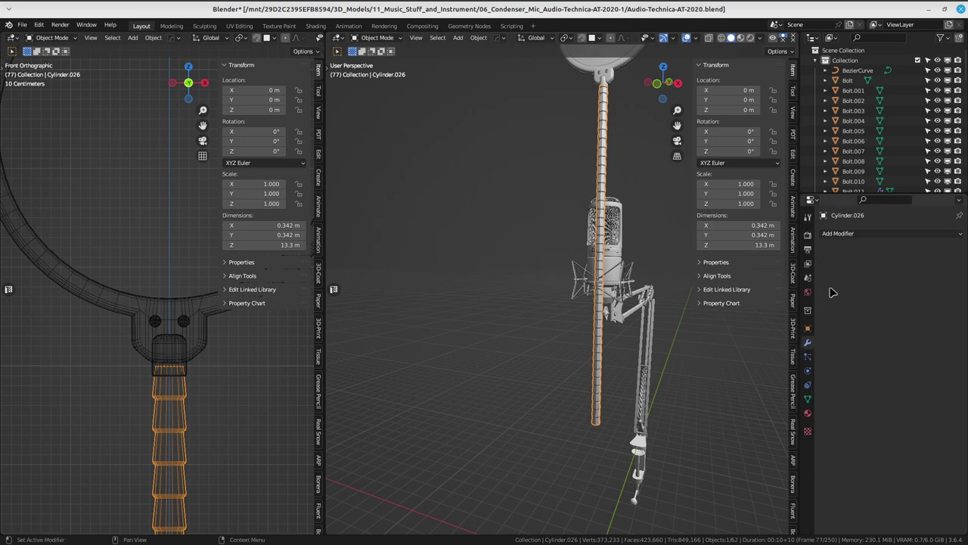
- Add a Subdivision modifier to Cylinder.026 and shade the pole smooth
{"action": "left_click", "coordinate": [845, 233]}
{"action": "left_click", "coordinate": [783, 419]}
{"action": "mouse_move", "coordinate": [623, 348]}
{"action": "middle_mouse_down"}
{"action": "mouse_move", "coordinate": [628, 367]}
{"action": "mouse_move", "coordinate": [561, 219]}
{"action": "middle_mouse_up"}
{"action": "right_click", "coordinate": [564, 189]}
{"action": "left_click", "coordinate": [564, 189]}
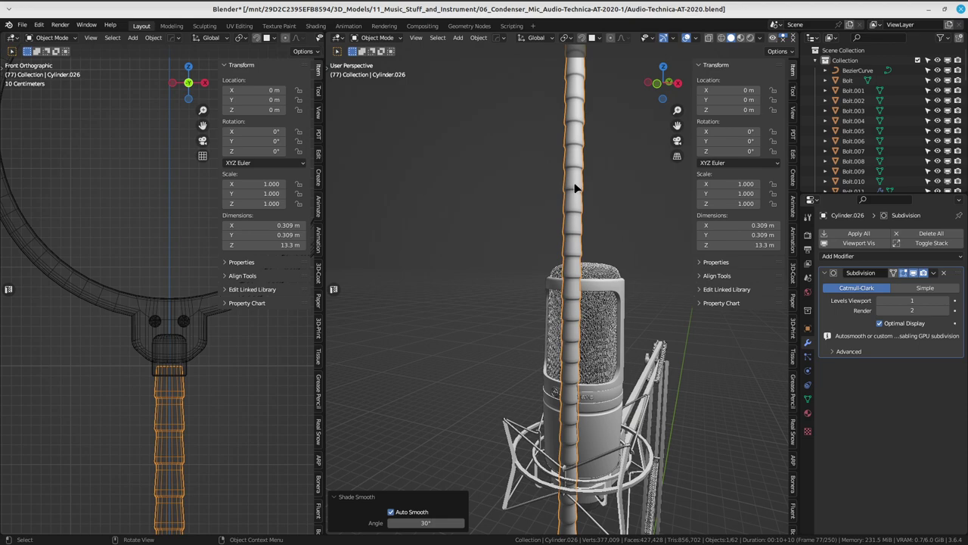
- Deselect the pole and orbit and zoom around the stand to inspect the rounded ribs
{"action": "scroll", "coordinate": [620, 250], "scroll_direction": "down", "scroll_amount": 3}
{"action": "left_click", "coordinate": [664, 310]}
{"action": "scroll", "coordinate": [664, 310], "scroll_direction": "down", "scroll_amount": 2}
{"action": "middle_click_drag", "start_coordinate": [664, 310], "coordinate": [638, 312]}
{"action": "scroll", "coordinate": [638, 313], "scroll_direction": "up", "scroll_amount": 5}
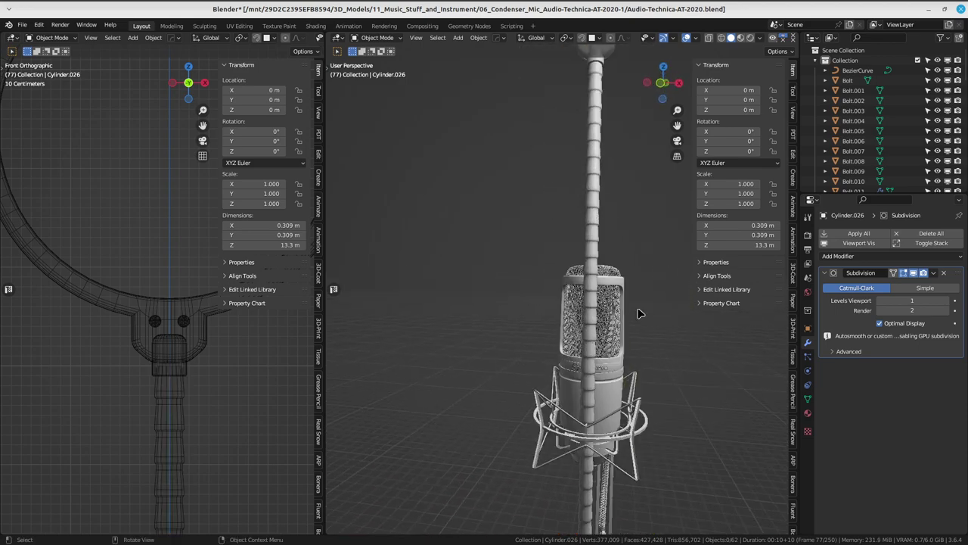
{"action": "scroll", "coordinate": [638, 313], "scroll_direction": "up", "scroll_amount": 3}
{"action": "scroll", "coordinate": [605, 303], "scroll_direction": "up", "scroll_amount": 3}
{"action": "scroll", "coordinate": [575, 291], "scroll_direction": "up", "scroll_amount": 3}
{"action": "scroll", "coordinate": [566, 288], "scroll_direction": "down", "scroll_amount": 1}
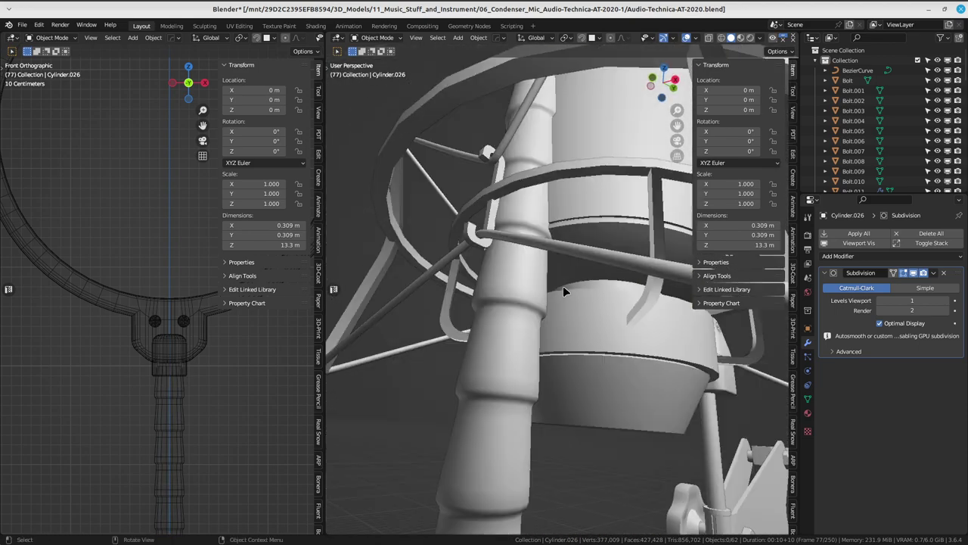
{"action": "scroll", "coordinate": [563, 285], "scroll_direction": "down", "scroll_amount": 6}
{"action": "middle_click_drag", "start_coordinate": [563, 285], "coordinate": [580, 306]}
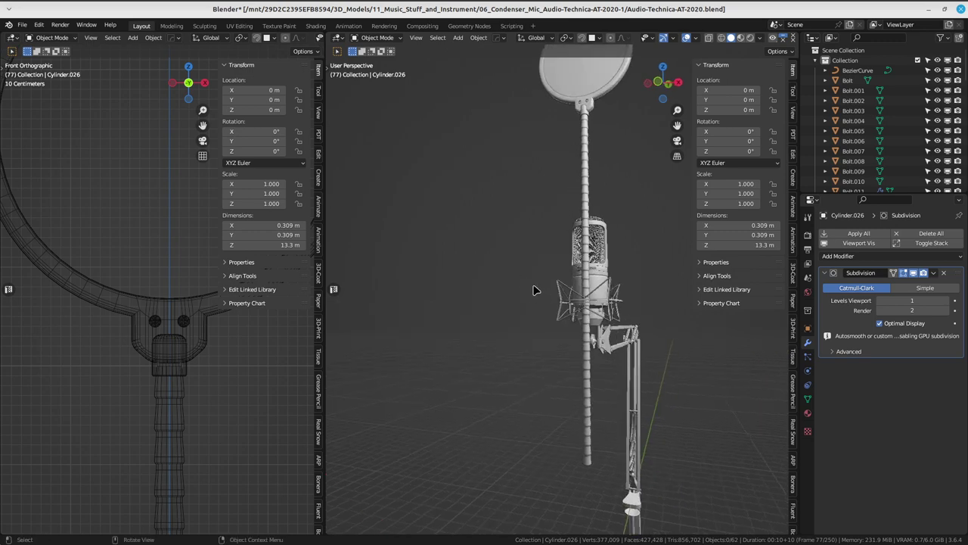
{"action": "scroll", "coordinate": [516, 261], "scroll_direction": "down", "scroll_amount": 3}
- Reselect the vertical pole and save Audio-Technica-AT-2020.blend
{"action": "left_click", "coordinate": [572, 236]}
{"action": "mouse_move", "coordinate": [571, 236]}
{"action": "middle_mouse_down"}
{"action": "mouse_move", "coordinate": [594, 259]}
{"action": "mouse_move", "coordinate": [586, 243]}
{"action": "middle_mouse_up"}
{"action": "key", "text": "ctrl+s"}
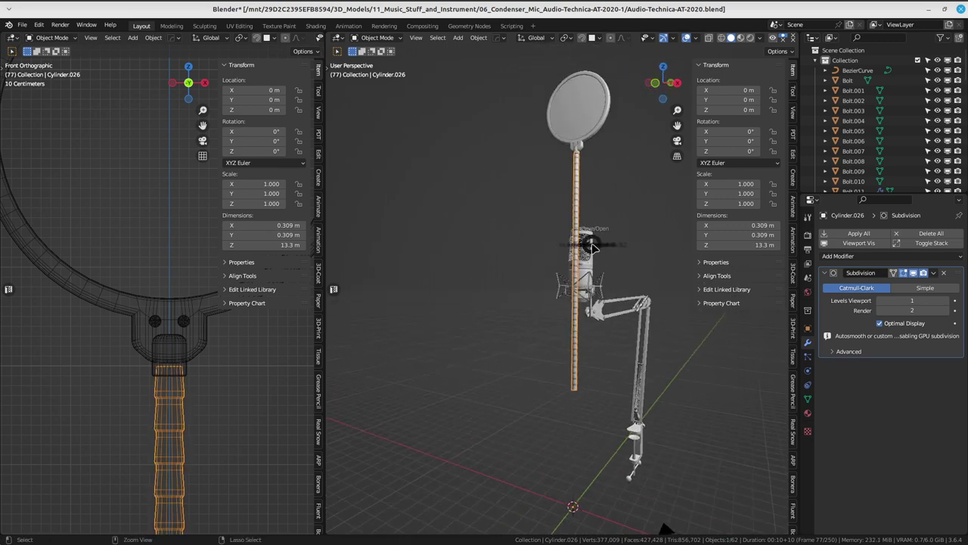
{"action": "left_click", "coordinate": [560, 212]}
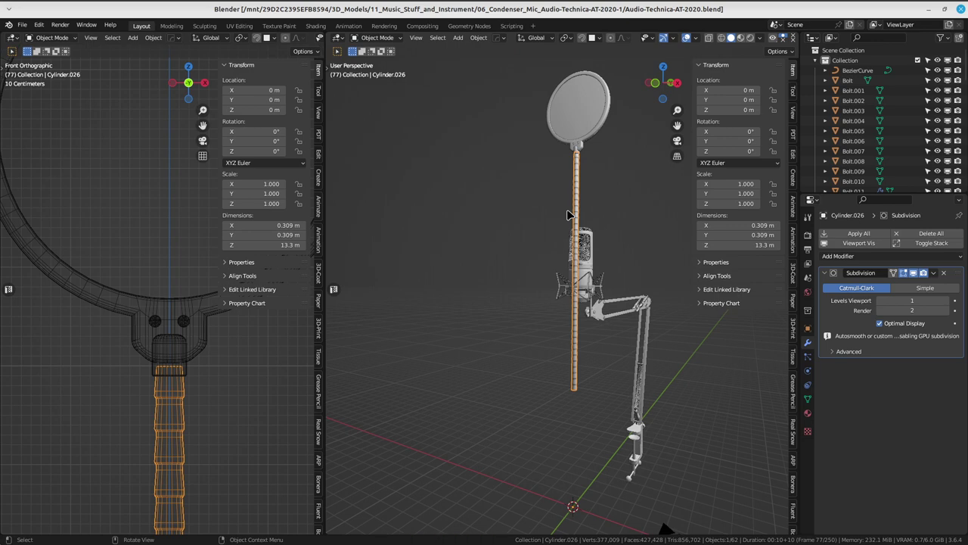
- Scale the pole to 0.945 along Z
{"action": "middle_click_drag", "start_coordinate": [565, 143], "coordinate": [539, 305]}
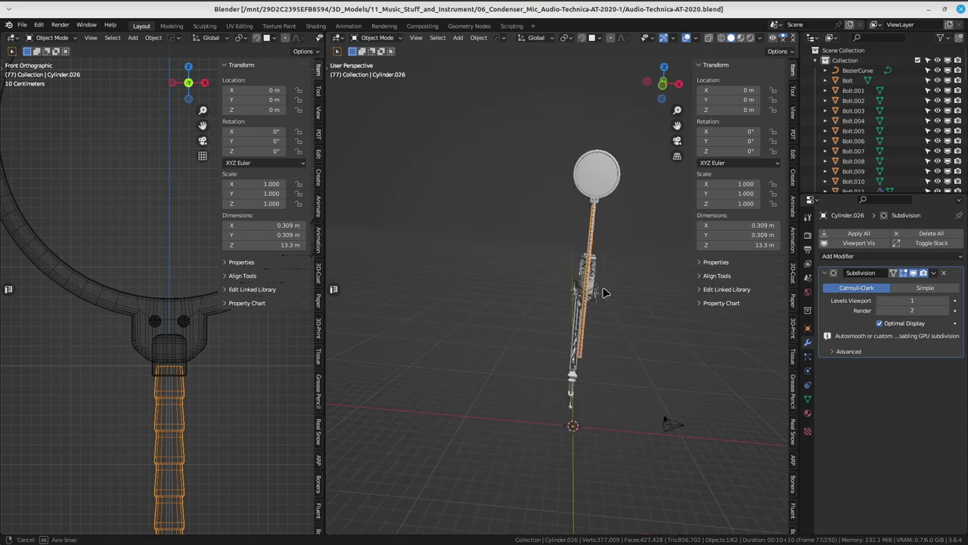
{"action": "middle_click_drag", "start_coordinate": [594, 264], "coordinate": [631, 251]}
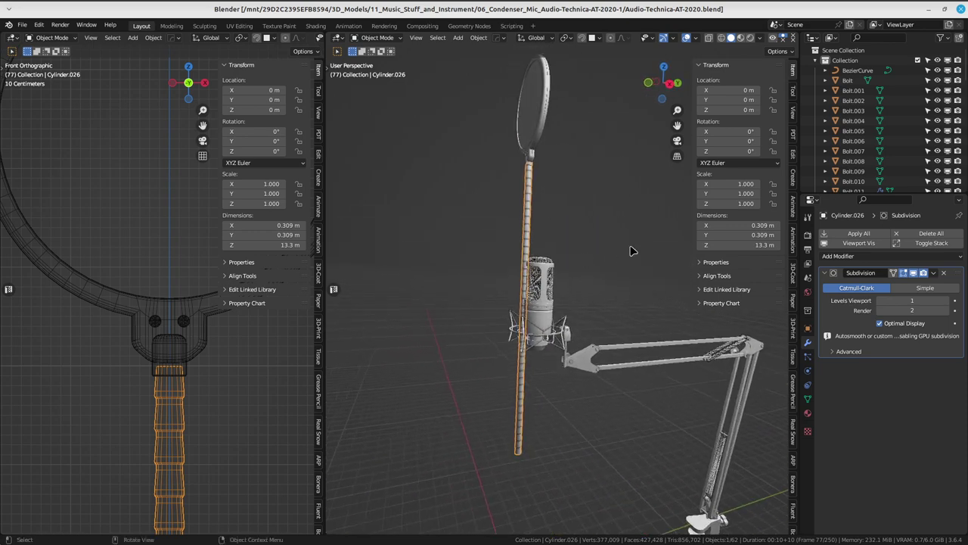
{"action": "key", "text": "s"}
{"action": "key", "text": "z"}
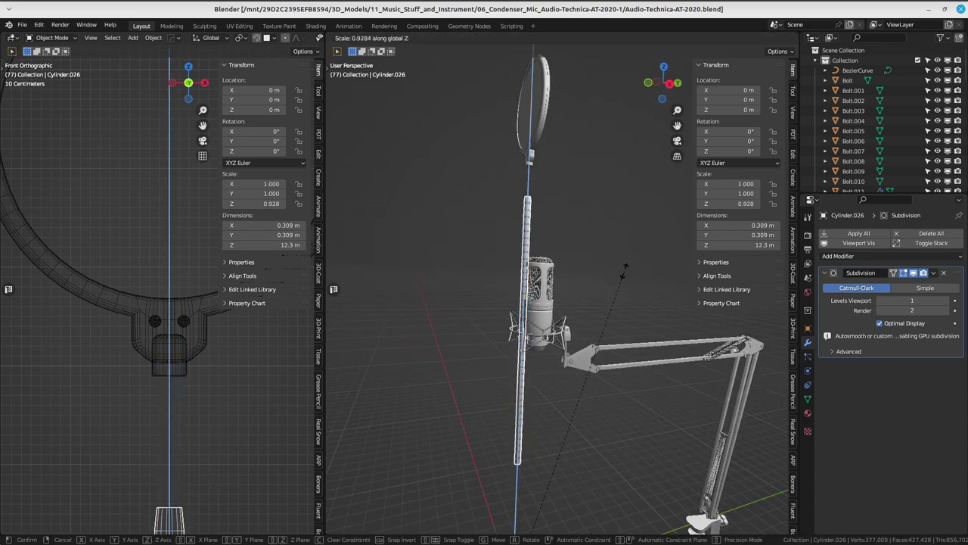
{"action": "left_click", "coordinate": [624, 268]}
- Raise the pole along Z to 1.0144 m
{"action": "middle_click_drag", "start_coordinate": [623, 269], "coordinate": [619, 292]}
{"action": "key", "text": "g"}
{"action": "key", "text": "z"}
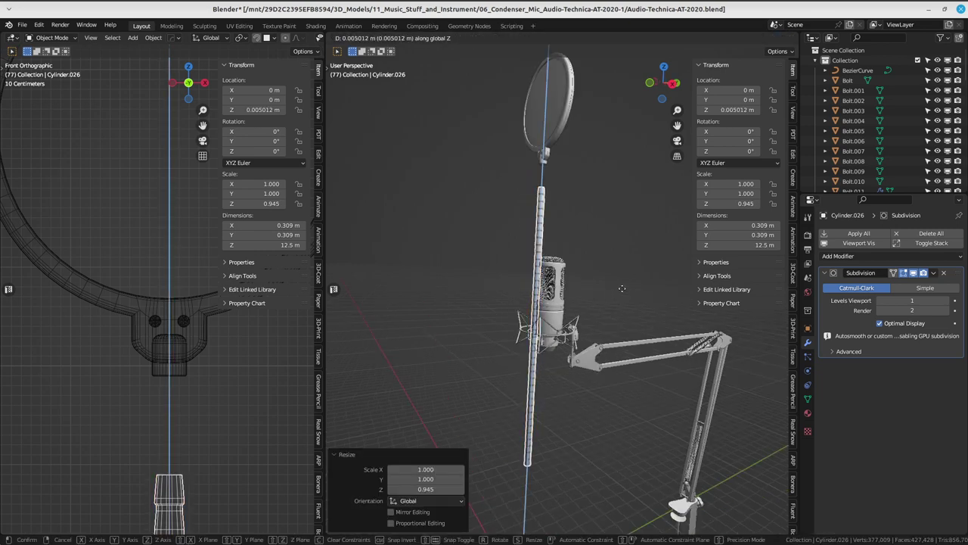
{"action": "left_click", "coordinate": [660, 92]}
- Deselect the pole, check the whole mic stand, and save the file
{"action": "scroll", "coordinate": [597, 173], "scroll_direction": "up", "scroll_amount": 2}
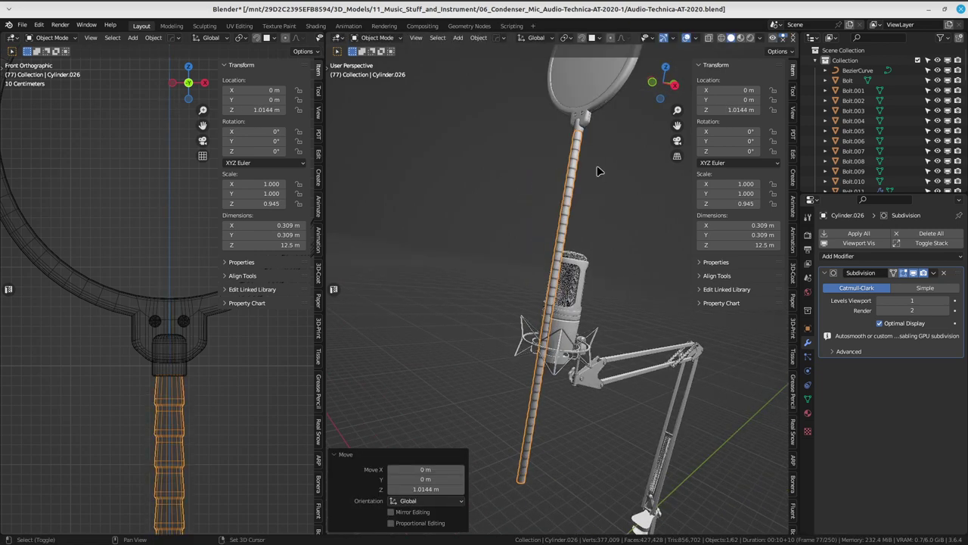
{"action": "scroll", "coordinate": [560, 268], "scroll_direction": "up", "scroll_amount": 4}
{"action": "scroll", "coordinate": [522, 181], "scroll_direction": "up", "scroll_amount": 2}
{"action": "scroll", "coordinate": [547, 210], "scroll_direction": "up", "scroll_amount": 1}
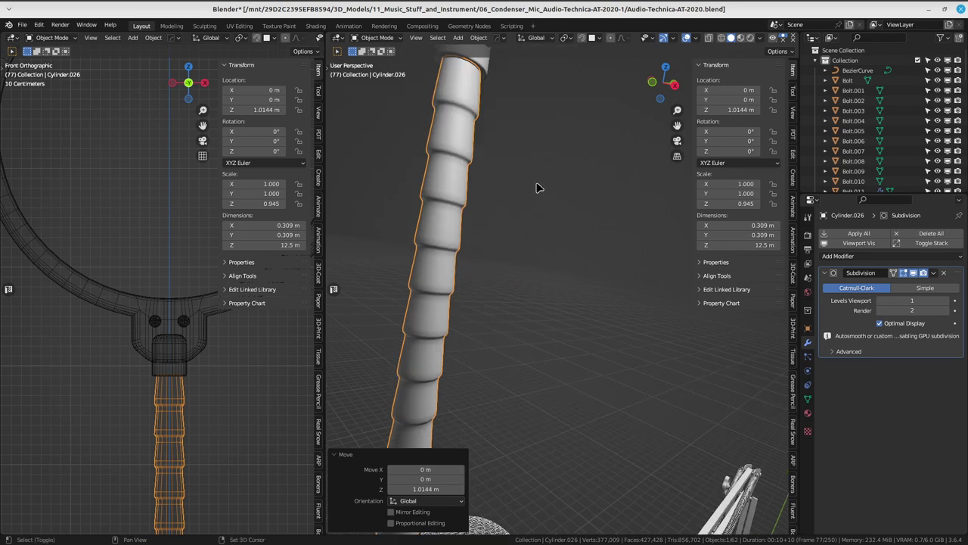
{"action": "scroll", "coordinate": [542, 216], "scroll_direction": "down", "scroll_amount": 1}
{"action": "left_click", "coordinate": [552, 223]}
{"action": "scroll", "coordinate": [552, 223], "scroll_direction": "down", "scroll_amount": 5}
{"action": "scroll", "coordinate": [557, 212], "scroll_direction": "down", "scroll_amount": 2}
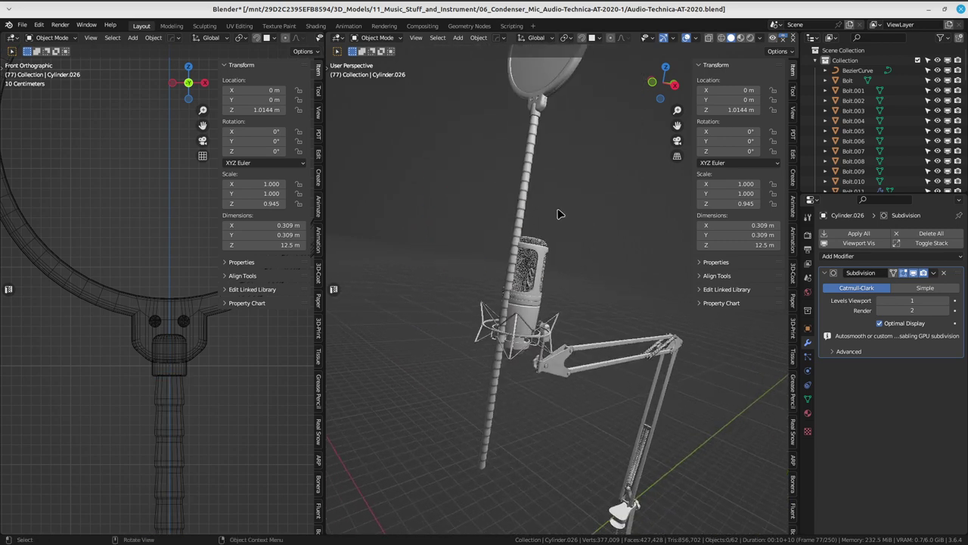
{"action": "mouse_move", "coordinate": [558, 211]}
{"action": "middle_mouse_down"}
{"action": "mouse_move", "coordinate": [625, 317]}
{"action": "mouse_move", "coordinate": [579, 239]}
{"action": "mouse_move", "coordinate": [575, 334]}
{"action": "middle_mouse_up"}
{"action": "key", "text": "ctrl+s"}
{"action": "left_click", "coordinate": [530, 199]}
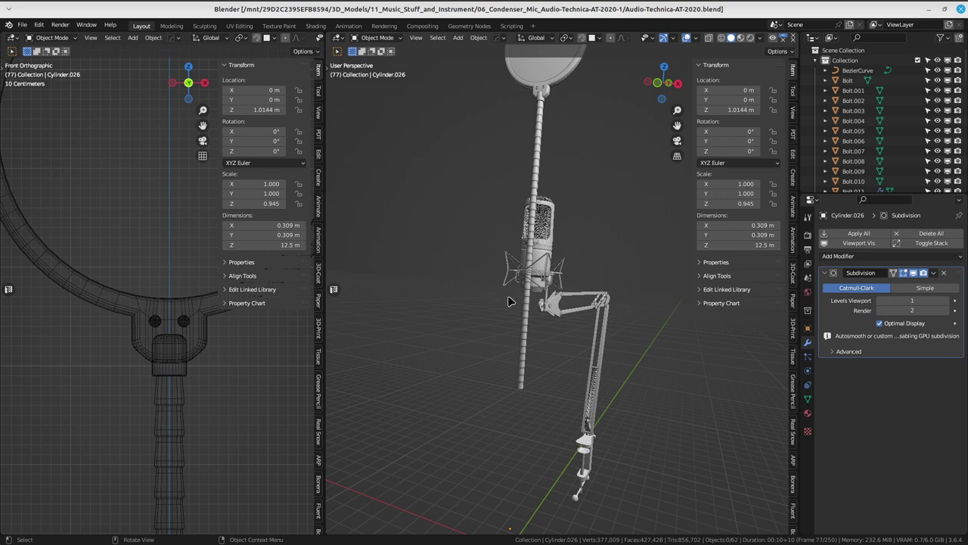
- Switch between numpad side and front views of the mic, zooming to frame it
{"action": "key", "text": "KP_6"}
{"action": "key", "text": "KP_8"}
{"action": "key", "text": "KP_1"}
{"action": "key", "text": "KP_3"}
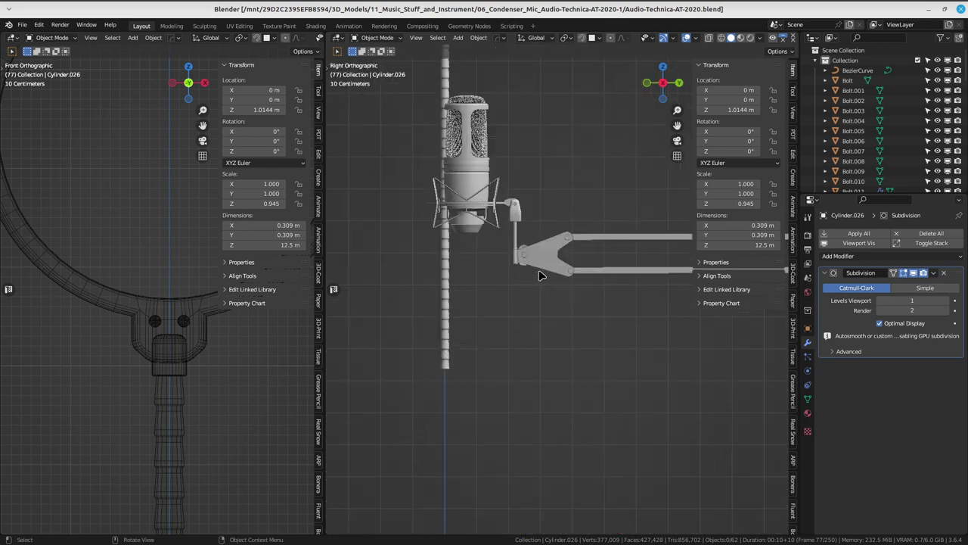
{"action": "scroll", "coordinate": [541, 276], "scroll_direction": "down", "scroll_amount": 3}
{"action": "key", "text": "KP_1"}
{"action": "scroll", "coordinate": [584, 298], "scroll_direction": "up", "scroll_amount": 2}
{"action": "scroll", "coordinate": [590, 295], "scroll_direction": "up", "scroll_amount": 2}
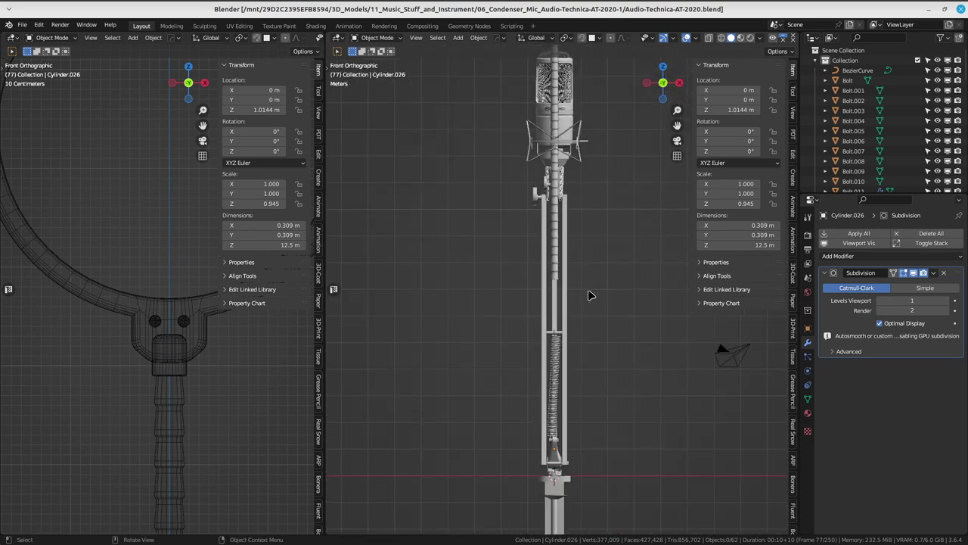
{"action": "scroll", "coordinate": [578, 284], "scroll_direction": "down", "scroll_amount": 2}
{"action": "scroll", "coordinate": [568, 276], "scroll_direction": "up", "scroll_amount": 1}
{"action": "scroll", "coordinate": [566, 291], "scroll_direction": "down", "scroll_amount": 1}
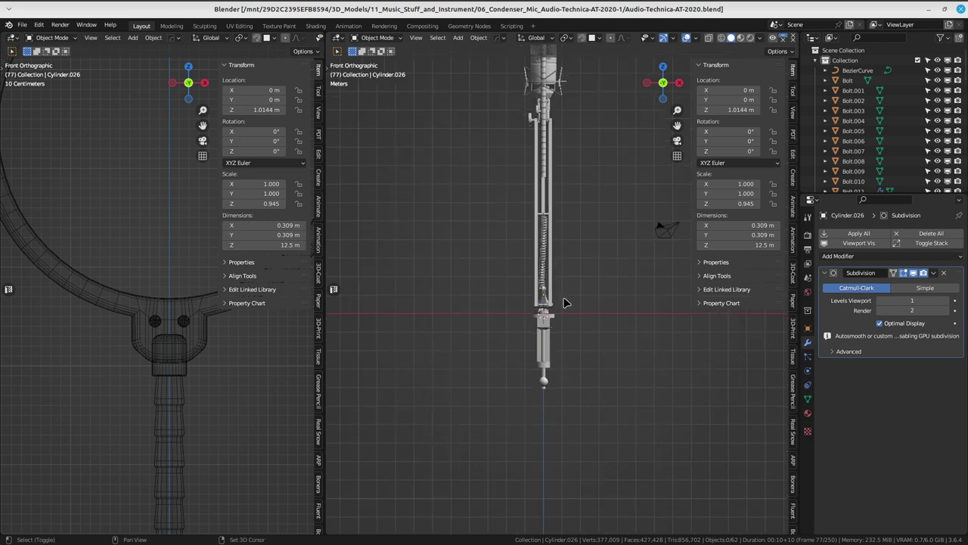
{"action": "scroll", "coordinate": [563, 303], "scroll_direction": "down", "scroll_amount": 2}
{"action": "scroll", "coordinate": [552, 287], "scroll_direction": "up", "scroll_amount": 1}
- Add a 2 m plane mesh to the scene
{"action": "key", "text": "shift+a"}
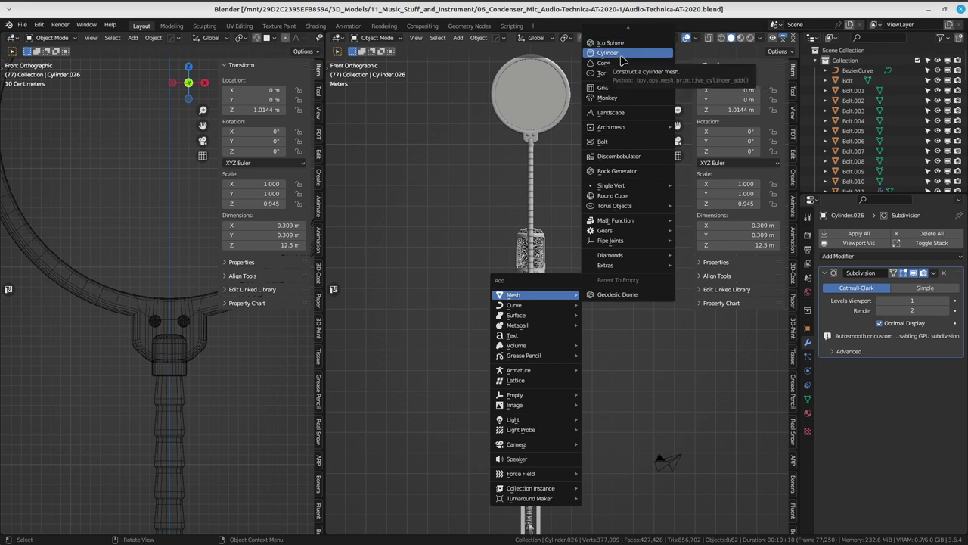
{"action": "scroll", "coordinate": [622, 61], "scroll_direction": "up", "scroll_amount": 2}
{"action": "scroll", "coordinate": [619, 60], "scroll_direction": "up", "scroll_amount": 3}
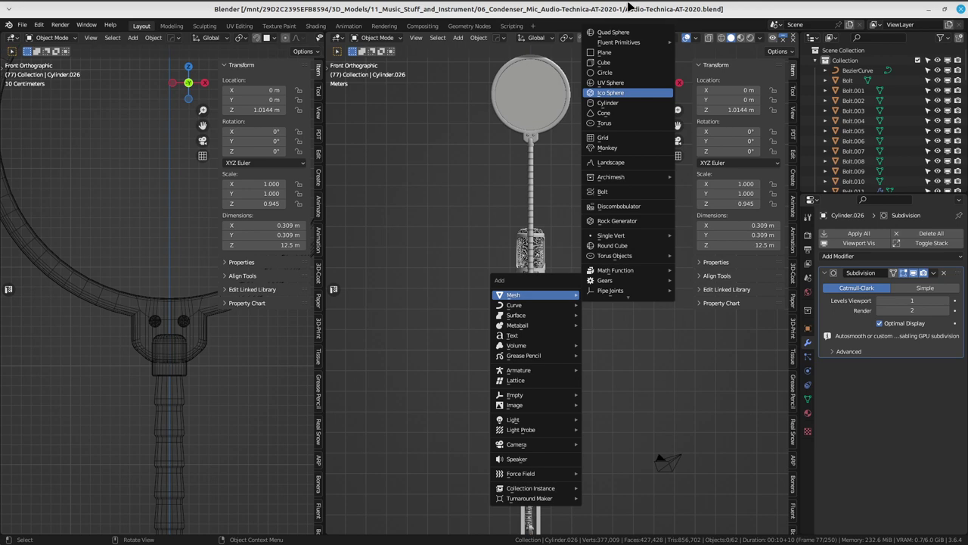
{"action": "left_click", "coordinate": [614, 55]}
{"action": "scroll", "coordinate": [633, 132], "scroll_direction": "down", "scroll_amount": 4}
{"action": "scroll", "coordinate": [598, 227], "scroll_direction": "down", "scroll_amount": 2}
{"action": "scroll", "coordinate": [579, 302], "scroll_direction": "up", "scroll_amount": 2}
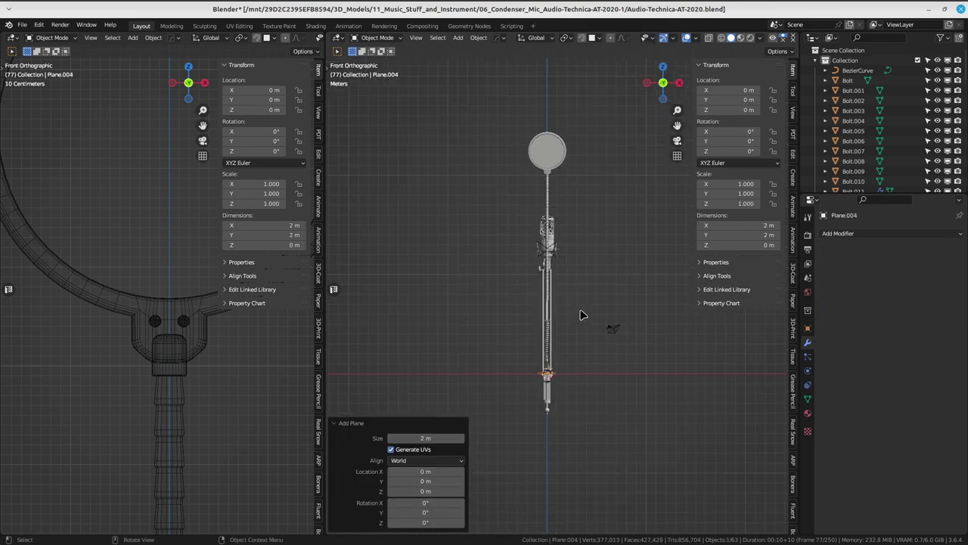
- Move the plane up along Z to 7.3537 m
{"action": "key", "text": "g"}
{"action": "key", "text": "z"}
{"action": "key", "text": "Escape"}
{"action": "scroll", "coordinate": [610, 328], "scroll_direction": "up", "scroll_amount": 2}
{"action": "scroll", "coordinate": [610, 306], "scroll_direction": "up", "scroll_amount": 2}
{"action": "scroll", "coordinate": [610, 323], "scroll_direction": "up", "scroll_amount": 2}
{"action": "key", "text": "g"}
{"action": "key", "text": "z"}
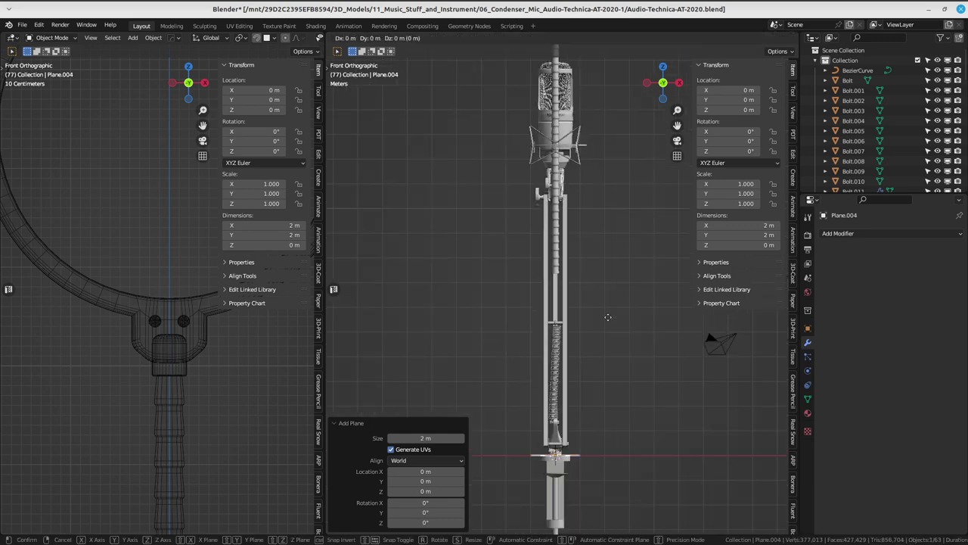
{"action": "left_click", "coordinate": [626, 136]}
{"action": "scroll", "coordinate": [589, 278], "scroll_direction": "up", "scroll_amount": 2}
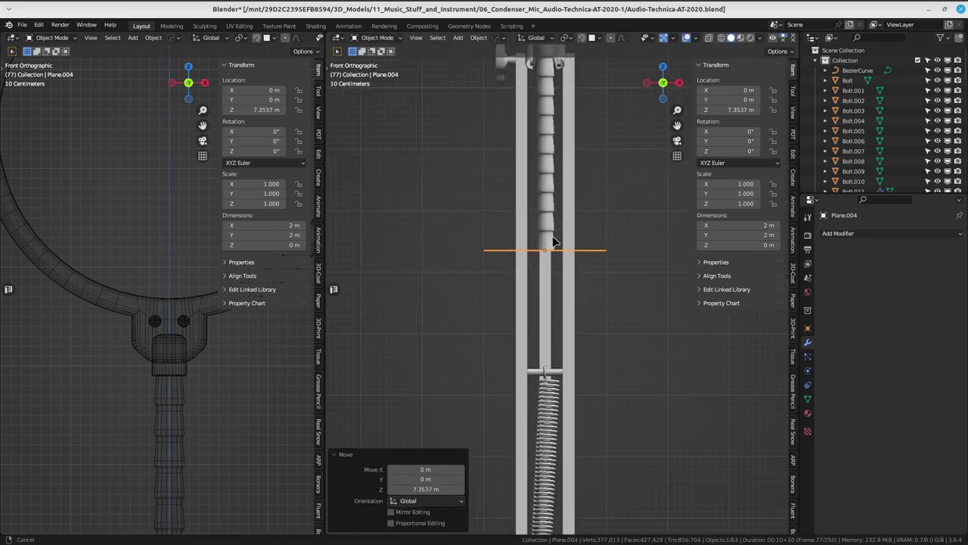
{"action": "scroll", "coordinate": [589, 279], "scroll_direction": "up", "scroll_amount": 2}
{"action": "scroll", "coordinate": [589, 279], "scroll_direction": "up", "scroll_amount": 2}
{"action": "middle_click_drag", "start_coordinate": [589, 279], "coordinate": [571, 294]}
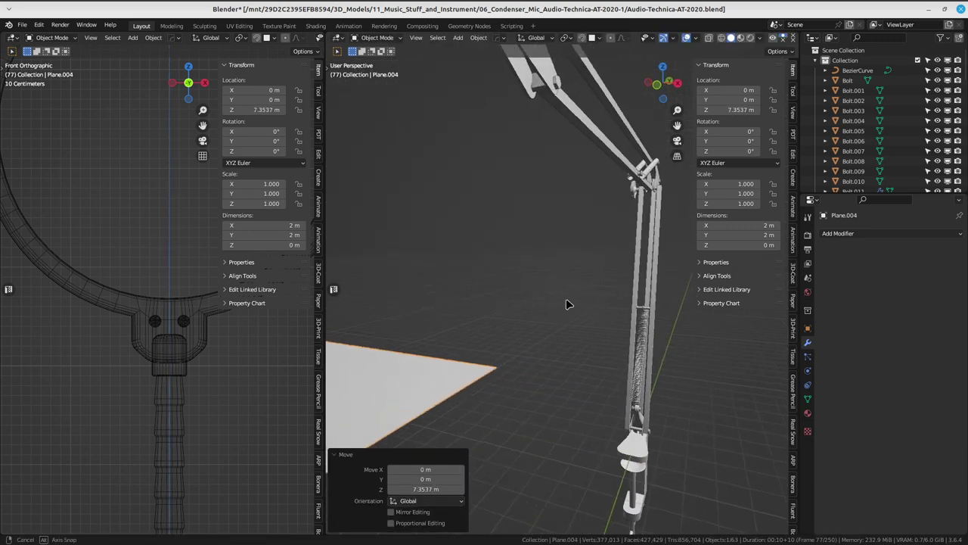
- Lift the plane to the pole's end at Z 7.4442 m and select Cylinder.026 for editing
{"action": "key", "text": "g"}
{"action": "key", "text": "z"}
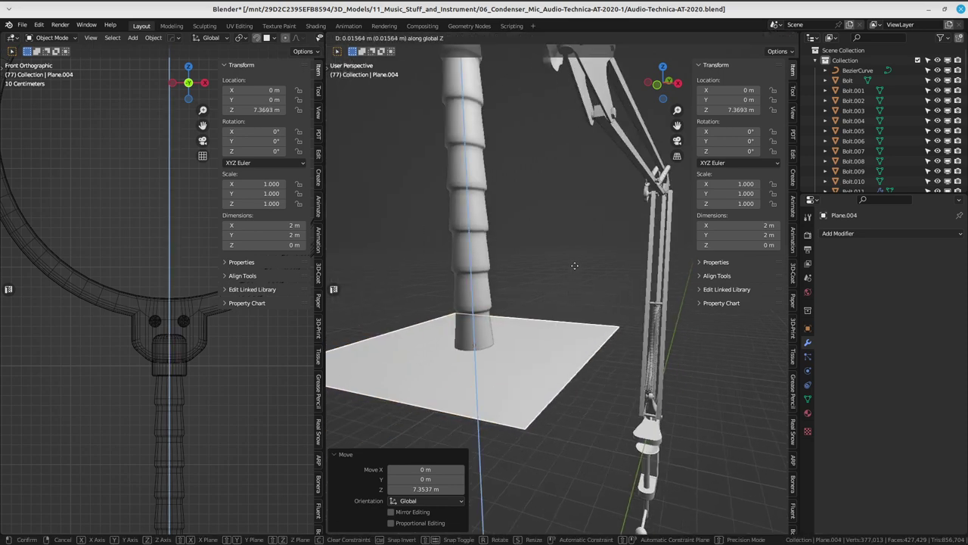
{"action": "left_click", "coordinate": [570, 255]}
{"action": "left_click", "coordinate": [563, 295]}
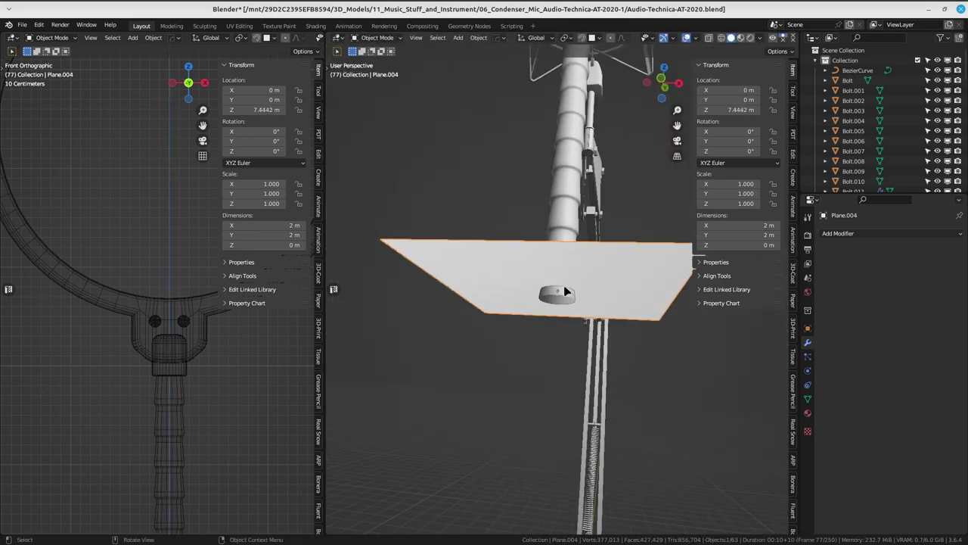
{"action": "key", "text": "ctrl+Tab"}
- In Edit Mode, fill the pole's open end and inset the cap by 0.03795 m
{"action": "left_click", "coordinate": [504, 303]}
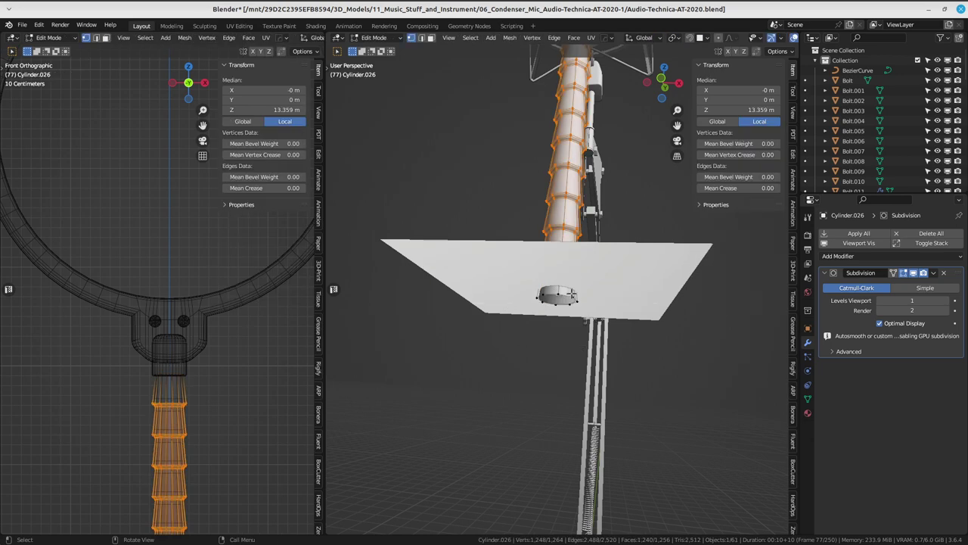
{"action": "key", "text": "f"}
{"action": "middle_click_drag", "start_coordinate": [602, 302], "coordinate": [583, 304]}
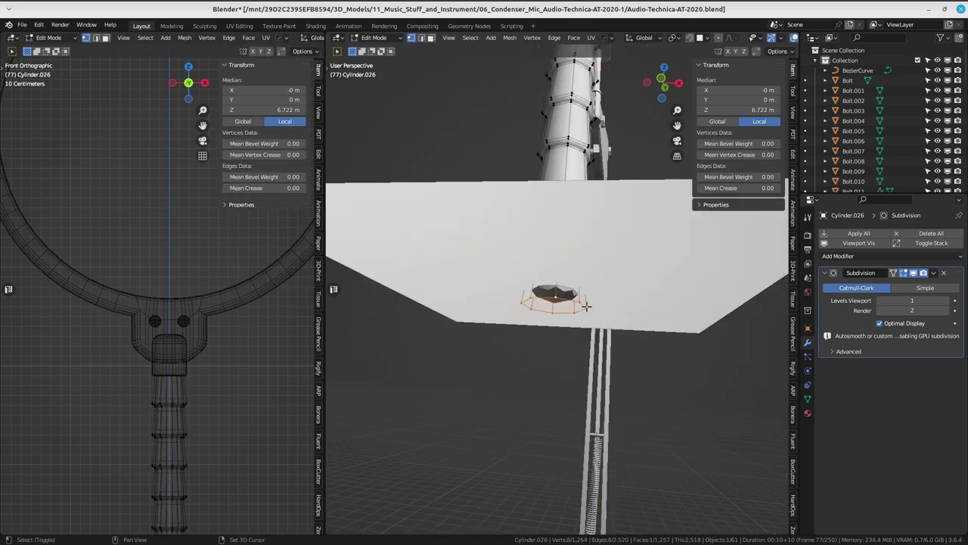
{"action": "key", "text": "i"}
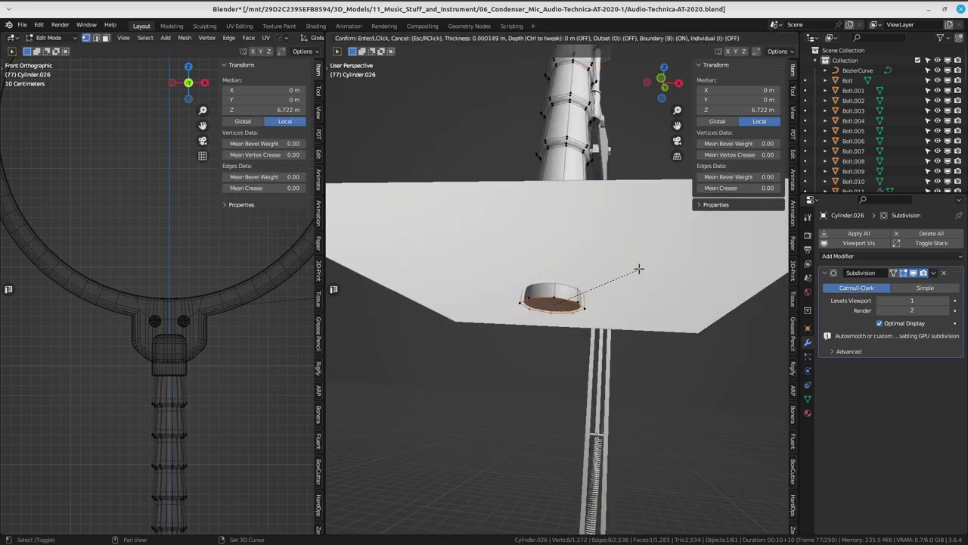
{"action": "left_click", "coordinate": [583, 301]}
- Add an edge loop near the pole's end and return it to Object Mode
{"action": "key", "text": "ctrl+r"}
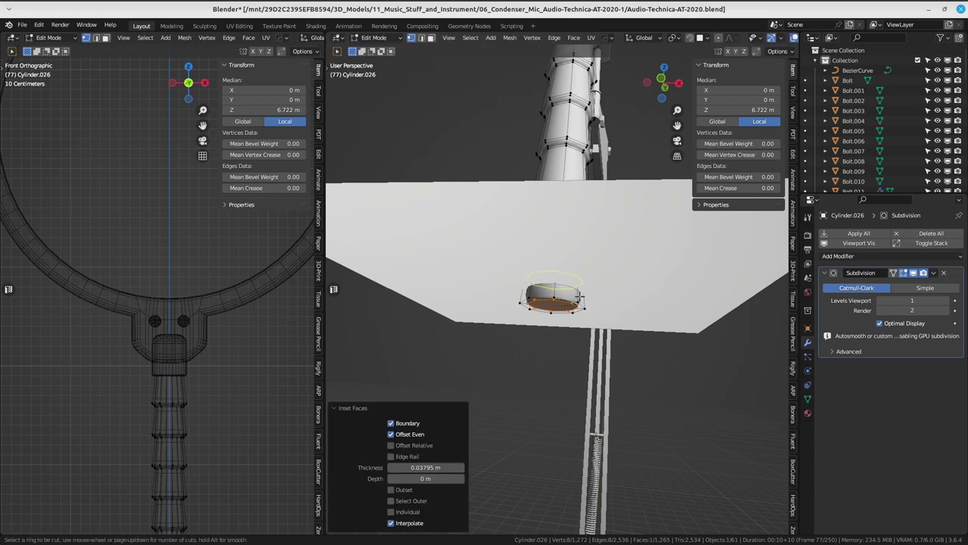
{"action": "left_click", "coordinate": [583, 299]}
{"action": "left_click", "coordinate": [584, 293]}
{"action": "key", "text": "Tab"}
{"action": "left_click", "coordinate": [572, 253]}
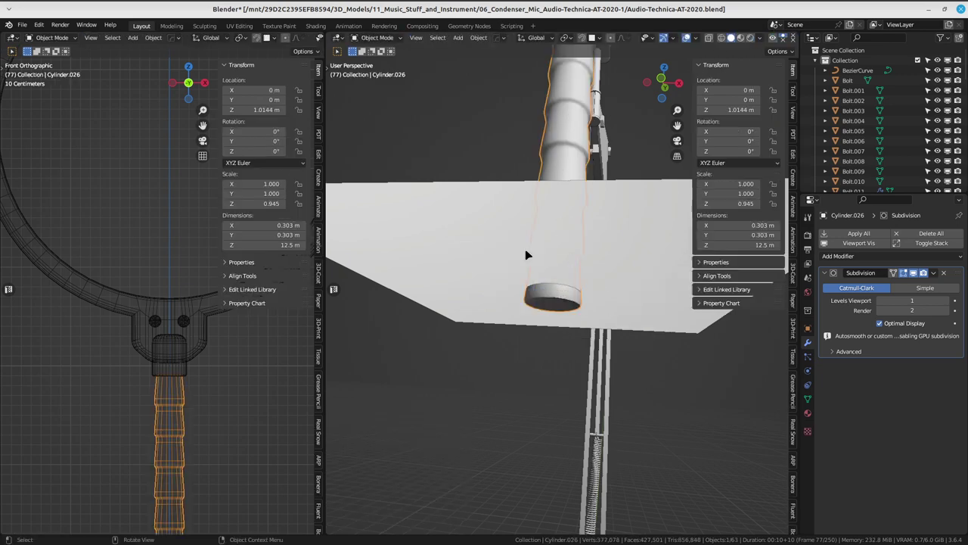
{"action": "mouse_move", "coordinate": [525, 252]}
{"action": "middle_mouse_down"}
{"action": "mouse_move", "coordinate": [573, 264]}
{"action": "mouse_move", "coordinate": [581, 312]}
{"action": "mouse_move", "coordinate": [491, 326]}
{"action": "mouse_move", "coordinate": [514, 330]}
{"action": "middle_mouse_up"}
- Select Plane.004, save the file, and enter Edit Mode on the plane
{"action": "left_click", "coordinate": [562, 265]}
{"action": "key", "text": "ctrl+s"}
{"action": "key", "text": "Tab"}
{"action": "left_click", "coordinate": [467, 325]}
- Scale the plane's mesh to 0.326 along Y and view it from the front
{"action": "key", "text": "s"}
{"action": "key", "text": "y"}
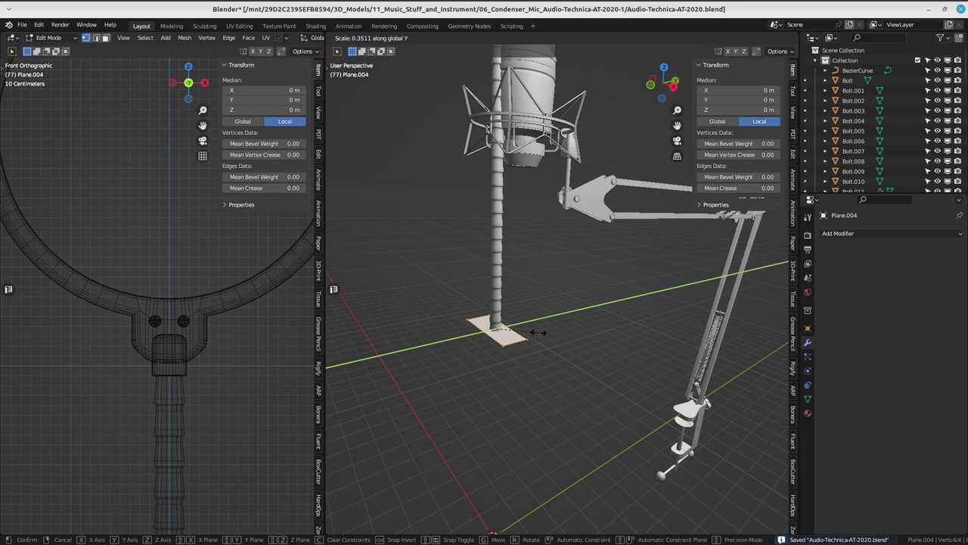
{"action": "left_click", "coordinate": [534, 331]}
{"action": "mouse_move", "coordinate": [534, 332]}
{"action": "middle_mouse_down"}
{"action": "mouse_move", "coordinate": [632, 297]}
{"action": "mouse_move", "coordinate": [526, 243]}
{"action": "mouse_move", "coordinate": [580, 287]}
{"action": "middle_mouse_up"}
{"action": "key", "text": "KP_1"}
{"action": "scroll", "coordinate": [632, 296], "scroll_direction": "up", "scroll_amount": 3}
{"action": "scroll", "coordinate": [632, 297], "scroll_direction": "up", "scroll_amount": 2}
{"action": "scroll", "coordinate": [610, 270], "scroll_direction": "down", "scroll_amount": 1}
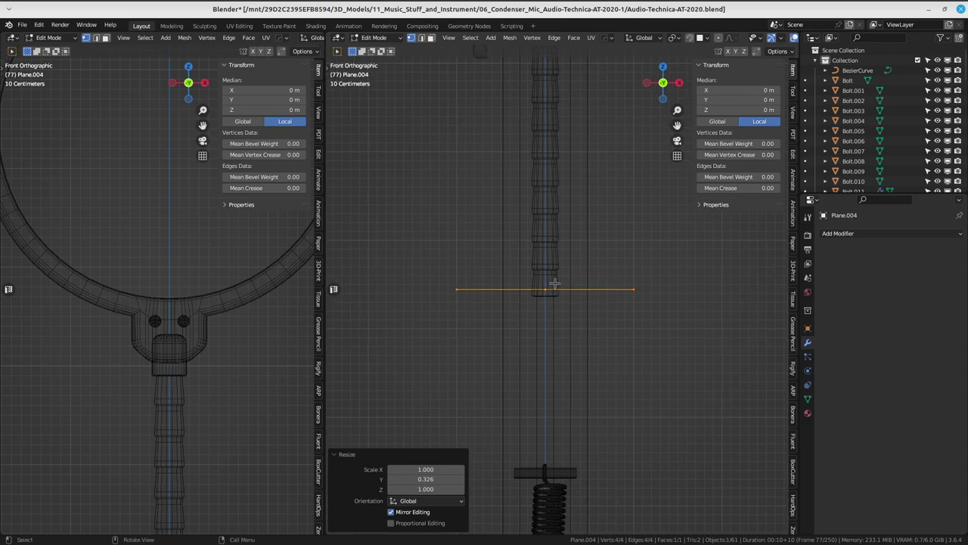
- Extrude two new edges from the right end vertex of the Plane.004 edge profile
{"action": "middle_click_drag", "start_coordinate": [633, 179], "coordinate": [493, 266], "text": "shift"}
{"action": "scroll", "coordinate": [625, 300], "scroll_direction": "up", "scroll_amount": 1}
{"action": "key", "text": "Tab"}
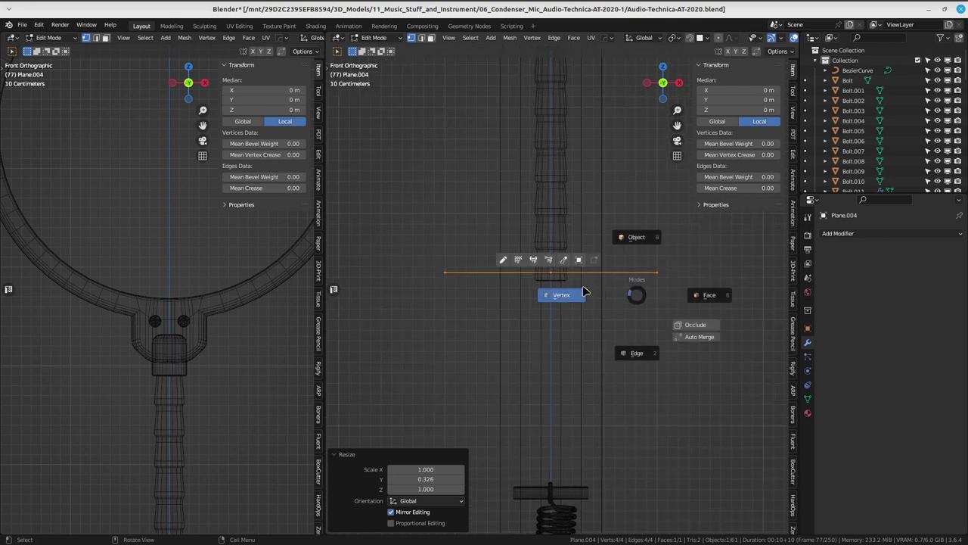
{"action": "left_click", "coordinate": [576, 300]}
{"action": "middle_click_drag", "start_coordinate": [655, 295], "coordinate": [612, 289], "text": "shift"}
{"action": "left_click_drag", "start_coordinate": [597, 244], "coordinate": [639, 301]}
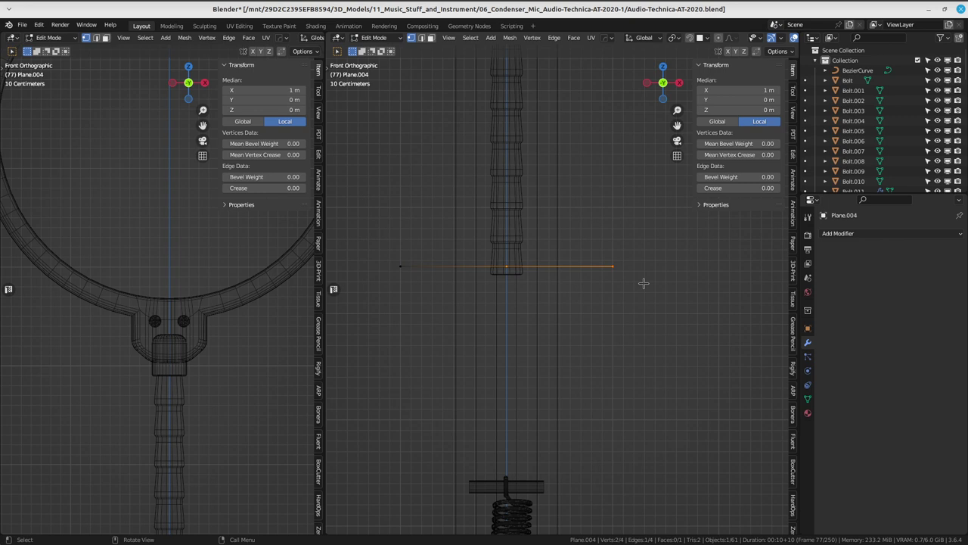
{"action": "key", "text": "e"}
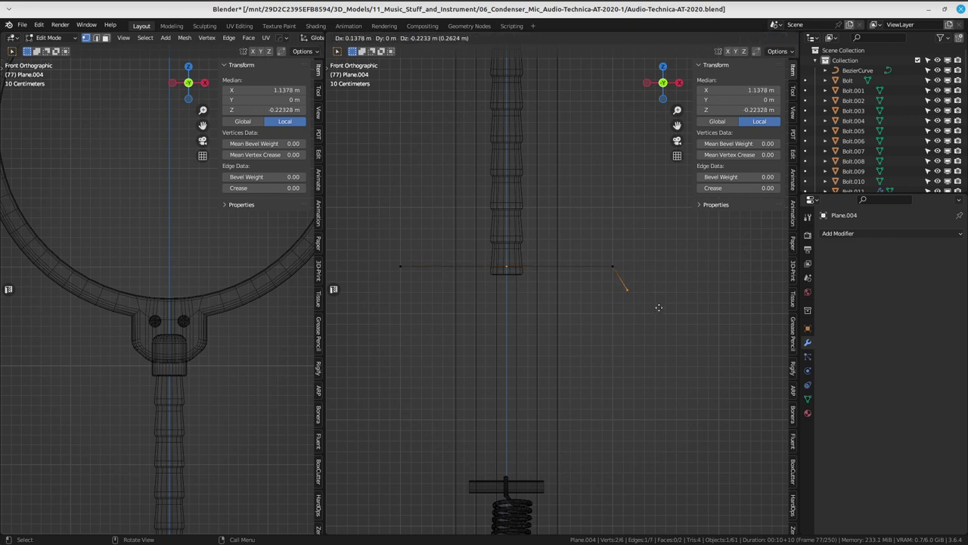
{"action": "left_click", "coordinate": [658, 307]}
{"action": "key", "text": "e"}
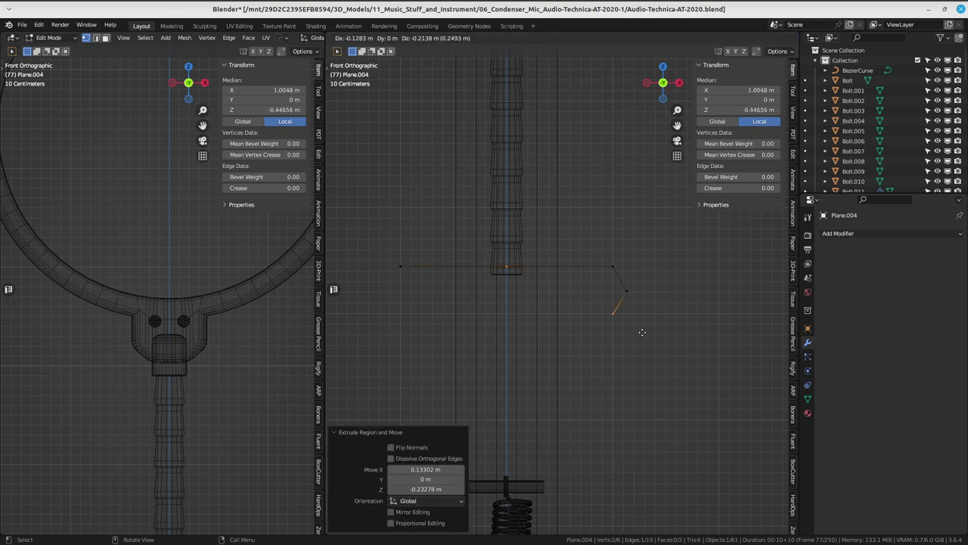
{"action": "left_click", "coordinate": [640, 340]}
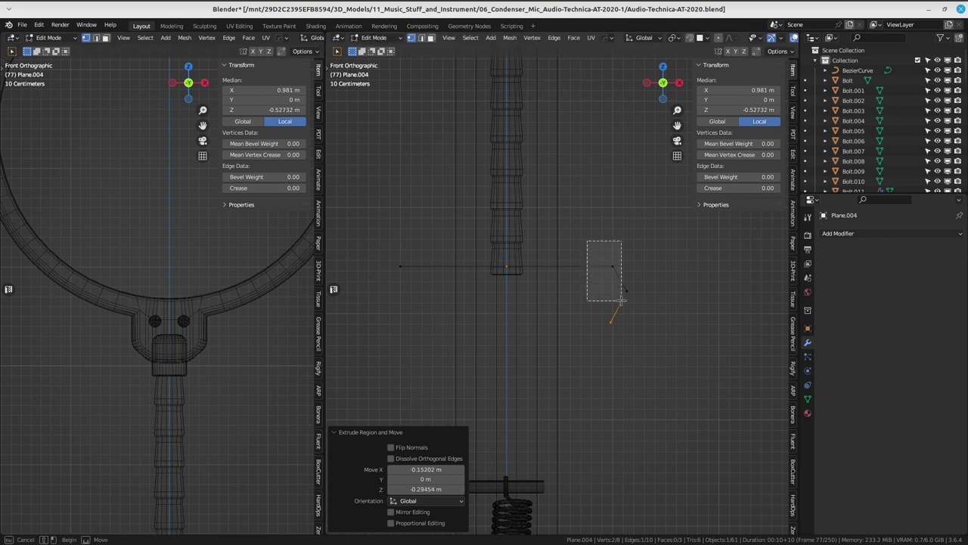
- Move the middle corner vertex down slightly and bevel it into a rounded arc
{"action": "left_click_drag", "start_coordinate": [583, 237], "coordinate": [628, 306]}
{"action": "middle_click_drag", "start_coordinate": [613, 312], "coordinate": [600, 318], "text": "shift"}
{"action": "key", "text": "g"}
{"action": "left_click", "coordinate": [612, 322]}
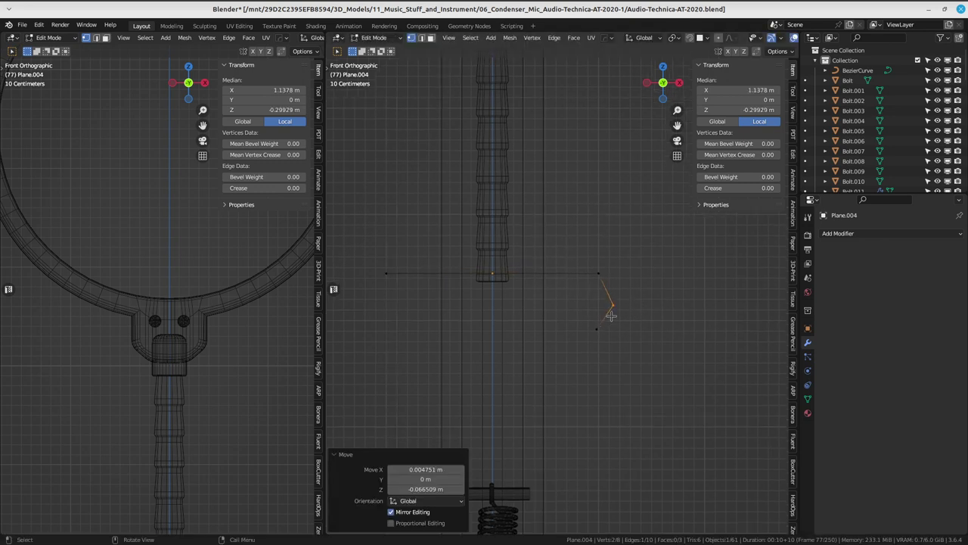
{"action": "key", "text": "g"}
{"action": "key", "text": "Escape"}
{"action": "key", "text": "g"}
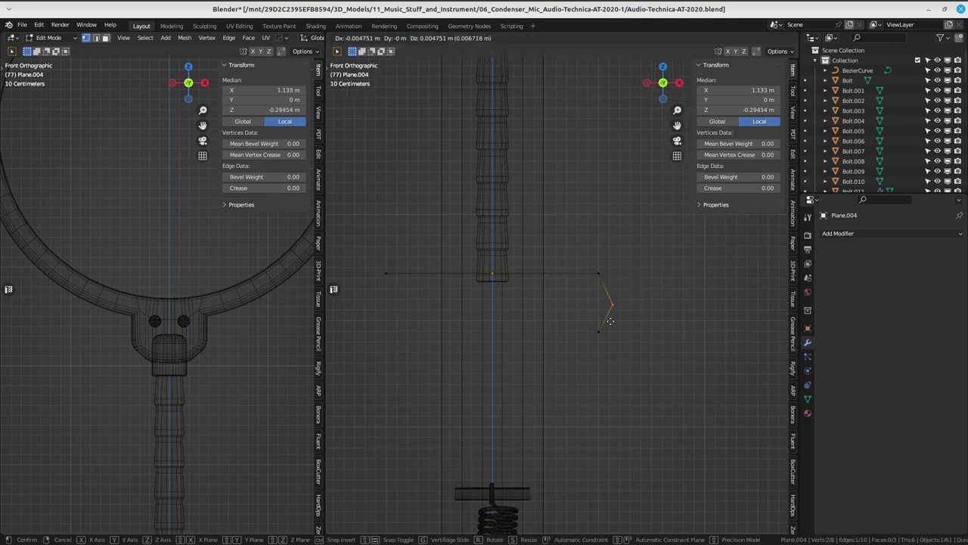
{"action": "left_click", "coordinate": [610, 323]}
{"action": "key", "text": "ctrl+shift+b"}
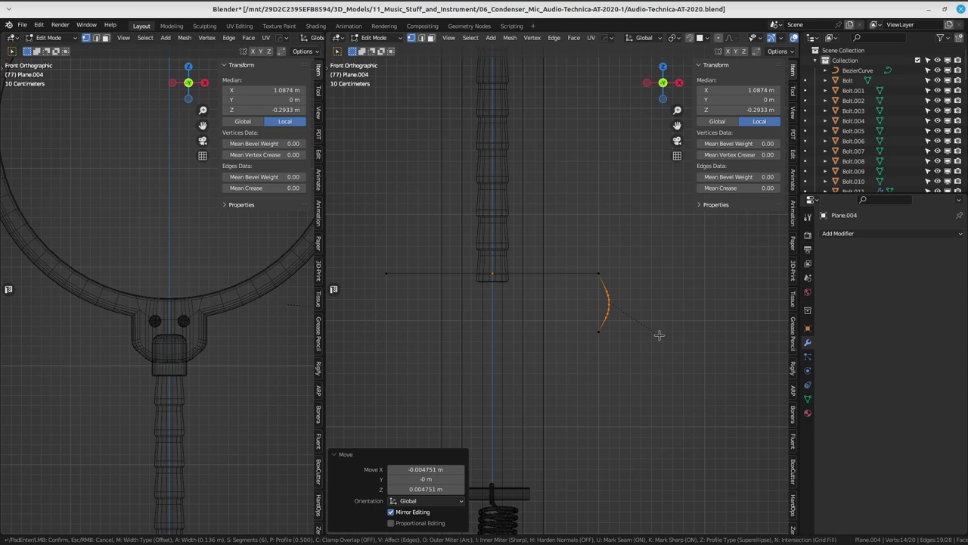
{"action": "left_click", "coordinate": [659, 335]}
{"action": "middle_click_drag", "start_coordinate": [595, 268], "coordinate": [674, 283], "text": "shift"}
{"action": "mouse_move", "coordinate": [633, 345]}
{"action": "left_mouse_down"}
{"action": "mouse_move", "coordinate": [692, 308]}
{"action": "mouse_move", "coordinate": [687, 322]}
{"action": "left_mouse_up"}
{"action": "left_click", "coordinate": [674, 262]}
{"action": "middle_click_drag", "start_coordinate": [674, 261], "coordinate": [681, 258], "text": "shift"}
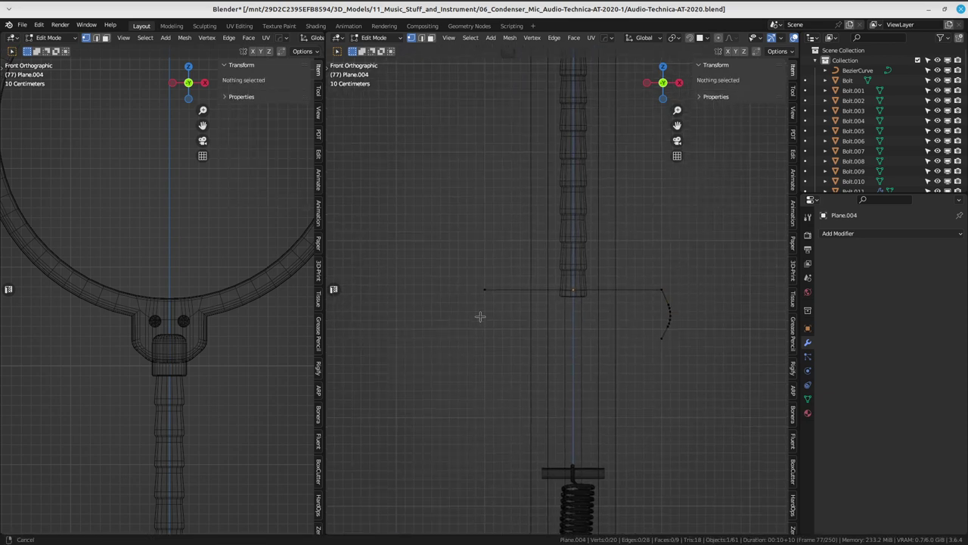
- Extrude the left end vertex 0.536 m straight down along Z to form a leg
{"action": "left_click", "coordinate": [494, 278]}
{"action": "key", "text": "ctrl+KP_Add"}
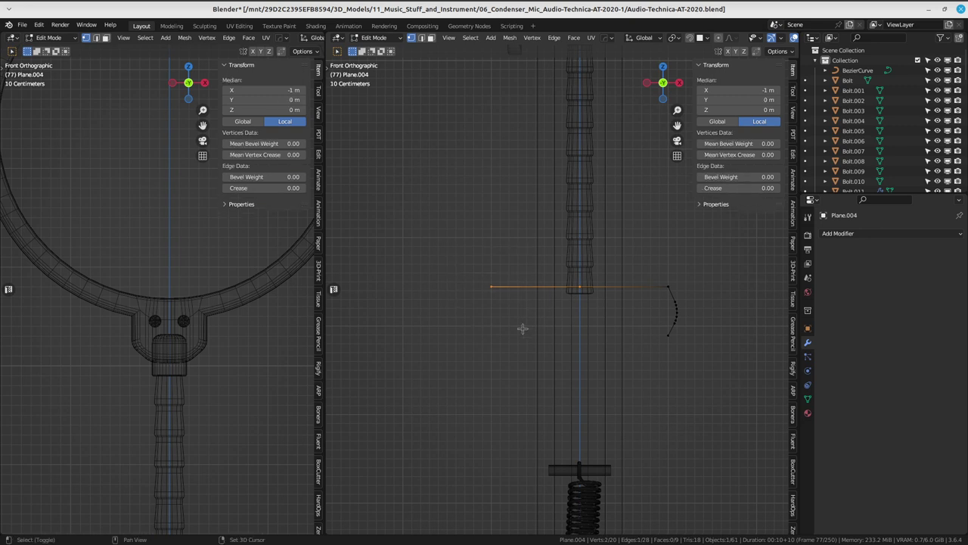
{"action": "middle_click_drag", "start_coordinate": [519, 329], "coordinate": [504, 307], "text": "shift"}
{"action": "key", "text": "g"}
{"action": "key", "text": "z"}
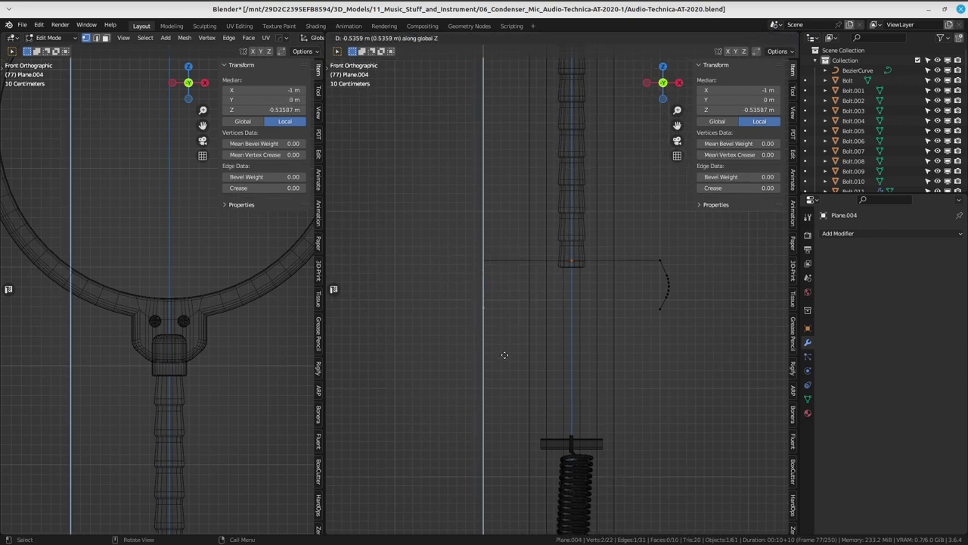
{"action": "left_click", "coordinate": [505, 355]}
{"action": "mouse_move", "coordinate": [510, 313]}
{"action": "middle_mouse_down"}
{"action": "mouse_move", "coordinate": [536, 287]}
{"action": "mouse_move", "coordinate": [560, 282]}
{"action": "mouse_move", "coordinate": [525, 305]}
{"action": "mouse_move", "coordinate": [658, 310]}
{"action": "mouse_move", "coordinate": [613, 325]}
{"action": "mouse_move", "coordinate": [588, 290]}
{"action": "middle_mouse_up"}
{"action": "key", "text": "alt+a"}
{"action": "key", "text": "c"}
{"action": "key", "text": "Escape"}
{"action": "key", "text": "Tab"}
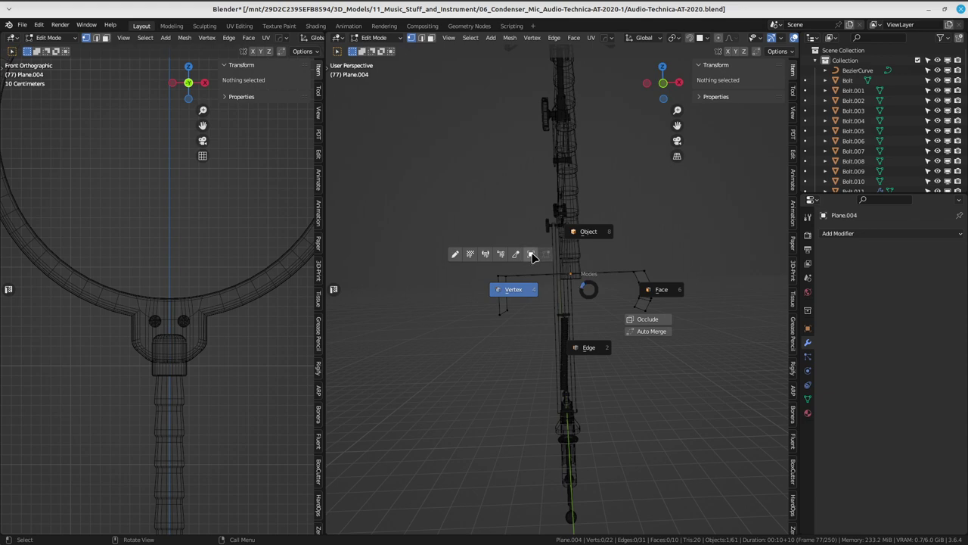
- Back in Object Mode, save the file and apply all transforms to Plane.004
{"action": "key", "text": "Tab"}
{"action": "mouse_move", "coordinate": [504, 261]}
{"action": "middle_mouse_down"}
{"action": "mouse_move", "coordinate": [620, 302]}
{"action": "mouse_move", "coordinate": [586, 295]}
{"action": "middle_mouse_up"}
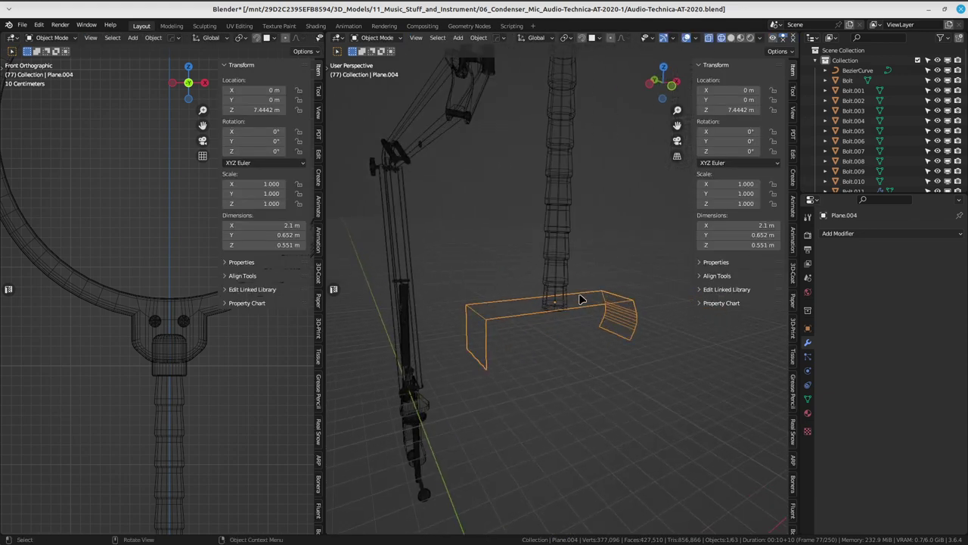
{"action": "key", "text": "ctrl+s"}
{"action": "left_click", "coordinate": [575, 293]}
{"action": "key", "text": "ctrl+a"}
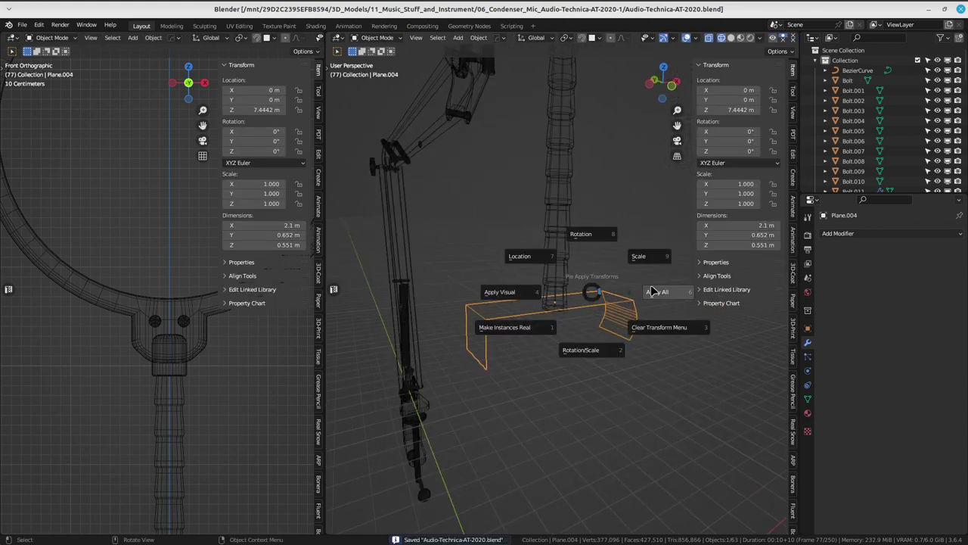
{"action": "left_click", "coordinate": [658, 292]}
- Add a Solidify modifier to the bracket with a thickness of 0.06 m
{"action": "left_click", "coordinate": [826, 236]}
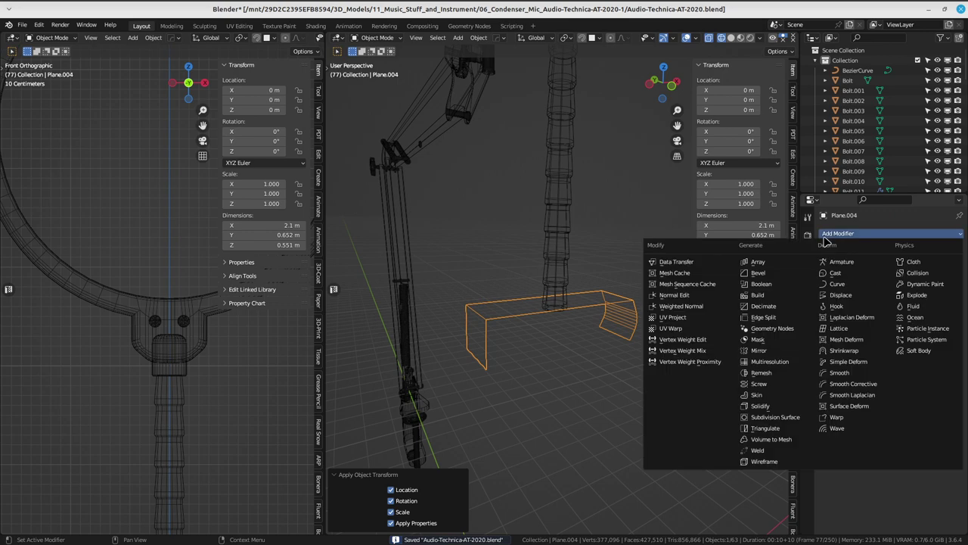
{"action": "left_click", "coordinate": [775, 409]}
{"action": "middle_click_drag", "start_coordinate": [774, 404], "coordinate": [631, 368]}
{"action": "key", "text": "shift+z"}
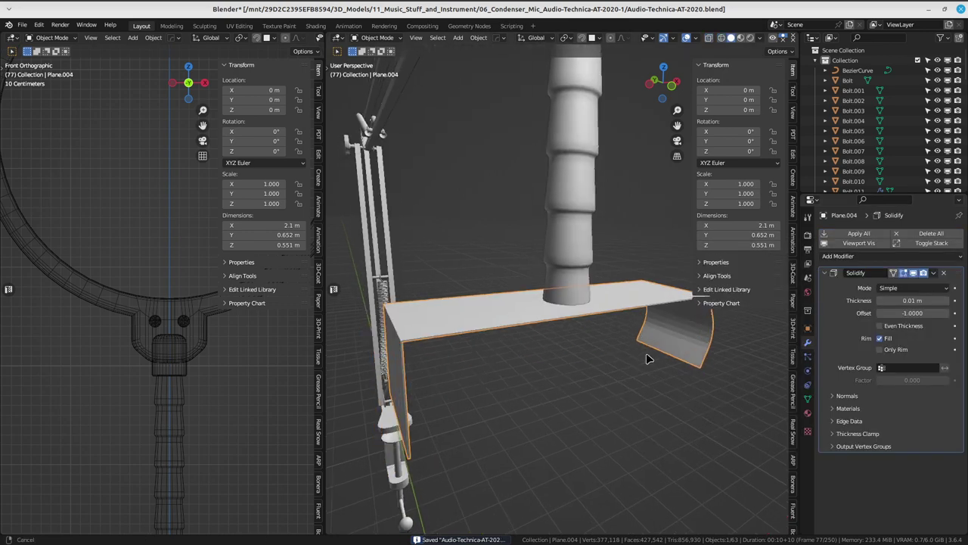
{"action": "scroll", "coordinate": [614, 371], "scroll_direction": "up", "scroll_amount": 3}
{"action": "left_click_drag", "start_coordinate": [912, 301], "coordinate": [926, 300]}
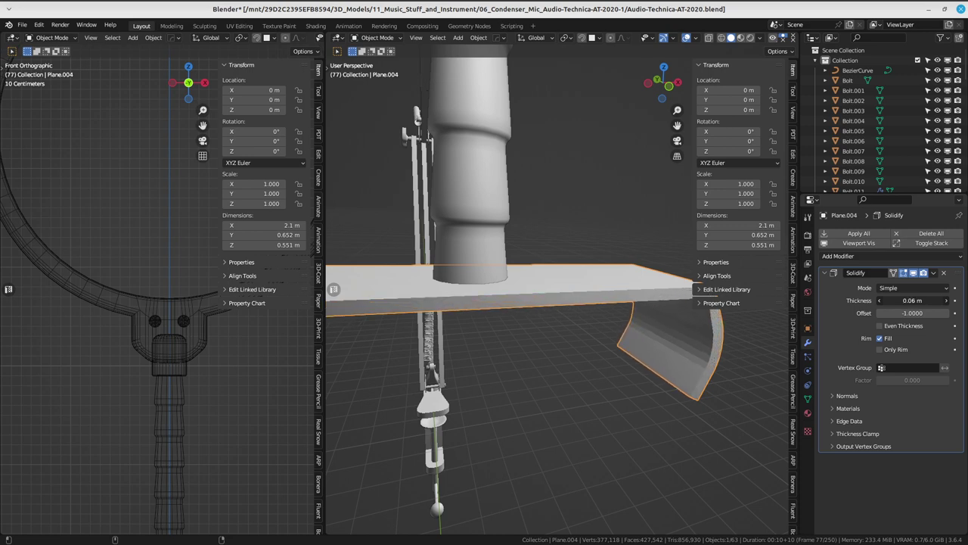
{"action": "mouse_move", "coordinate": [606, 333]}
{"action": "middle_mouse_down"}
{"action": "mouse_move", "coordinate": [583, 327]}
{"action": "mouse_move", "coordinate": [590, 333]}
{"action": "mouse_move", "coordinate": [597, 320]}
{"action": "mouse_move", "coordinate": [568, 259]}
{"action": "mouse_move", "coordinate": [609, 265]}
{"action": "middle_mouse_up"}
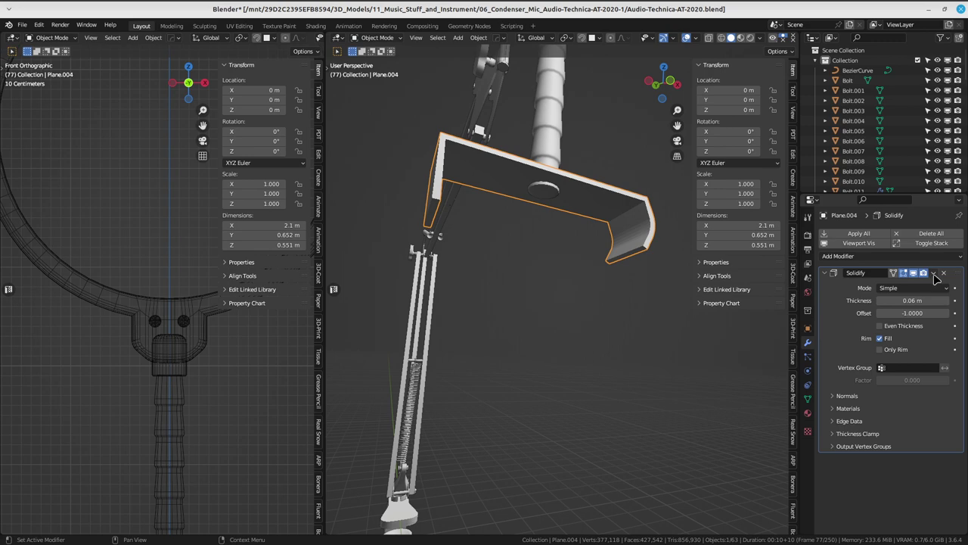
{"action": "middle_click_drag", "start_coordinate": [575, 318], "coordinate": [499, 325]}
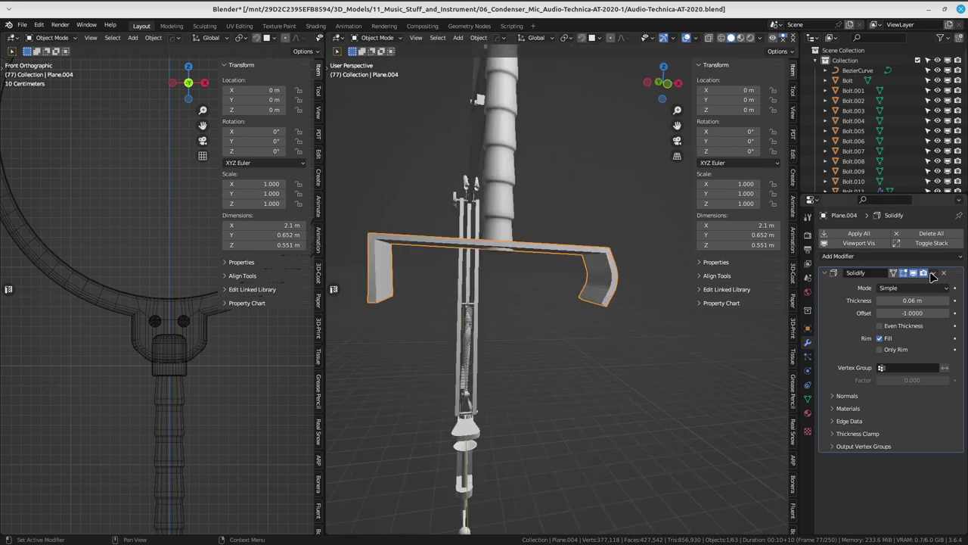
{"action": "middle_click_drag", "start_coordinate": [559, 249], "coordinate": [526, 232]}
- Apply Shade Auto Smooth to the bracket
{"action": "right_click", "coordinate": [590, 204]}
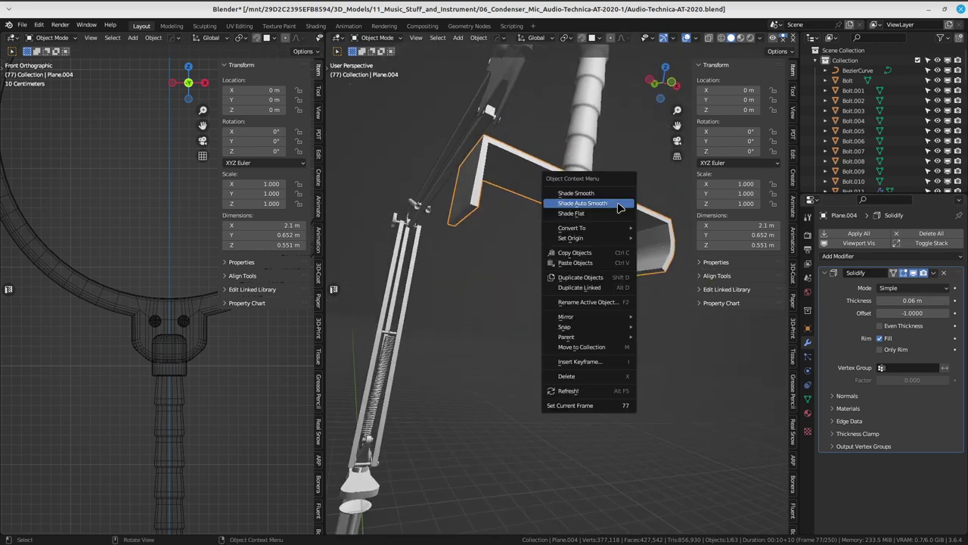
{"action": "left_click", "coordinate": [613, 205]}
{"action": "mouse_move", "coordinate": [630, 303]}
{"action": "middle_mouse_down"}
{"action": "mouse_move", "coordinate": [469, 297]}
{"action": "mouse_move", "coordinate": [601, 313]}
{"action": "mouse_move", "coordinate": [570, 281]}
{"action": "middle_mouse_up"}
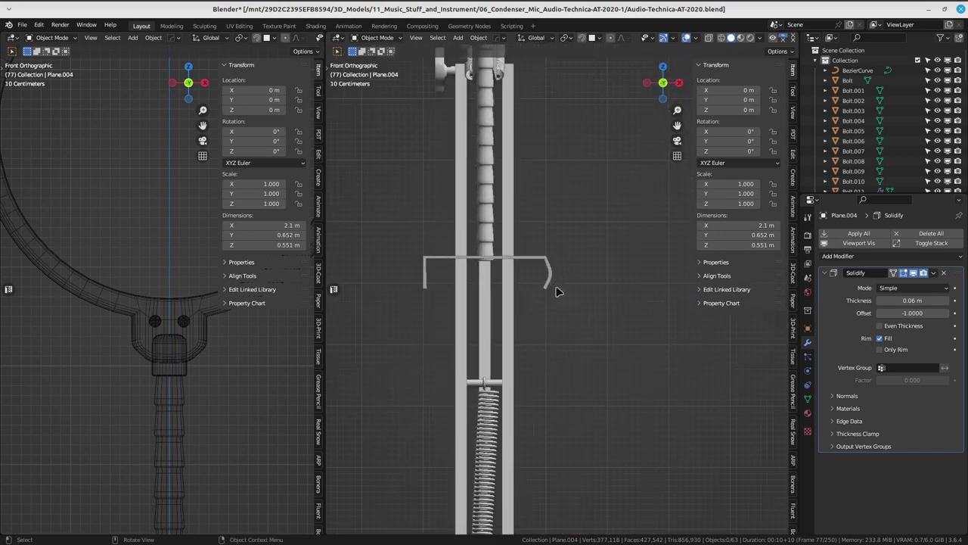
{"action": "middle_click_drag", "start_coordinate": [435, 270], "coordinate": [480, 248], "text": "shift"}
{"action": "scroll", "coordinate": [466, 274], "scroll_direction": "down", "scroll_amount": 2}
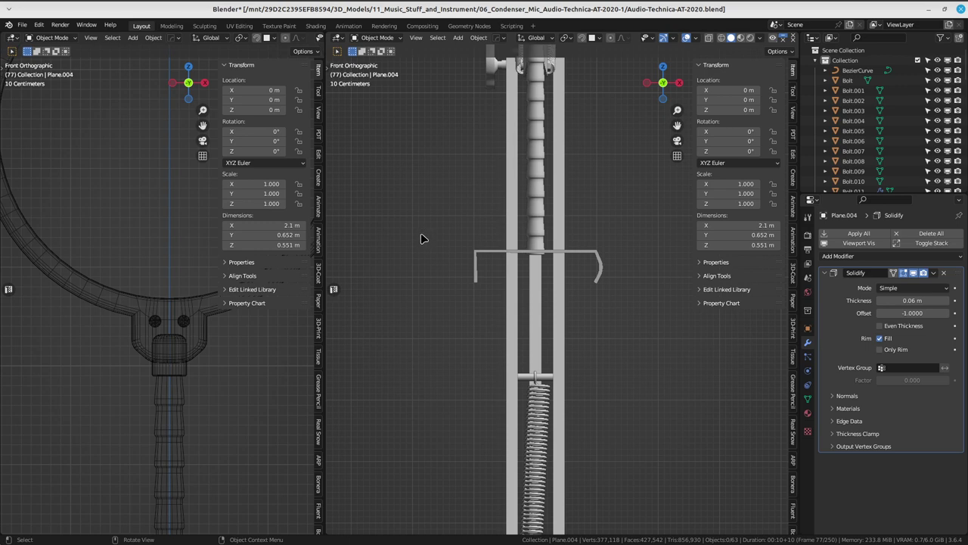
{"action": "scroll", "coordinate": [518, 244], "scroll_direction": "up", "scroll_amount": 1}
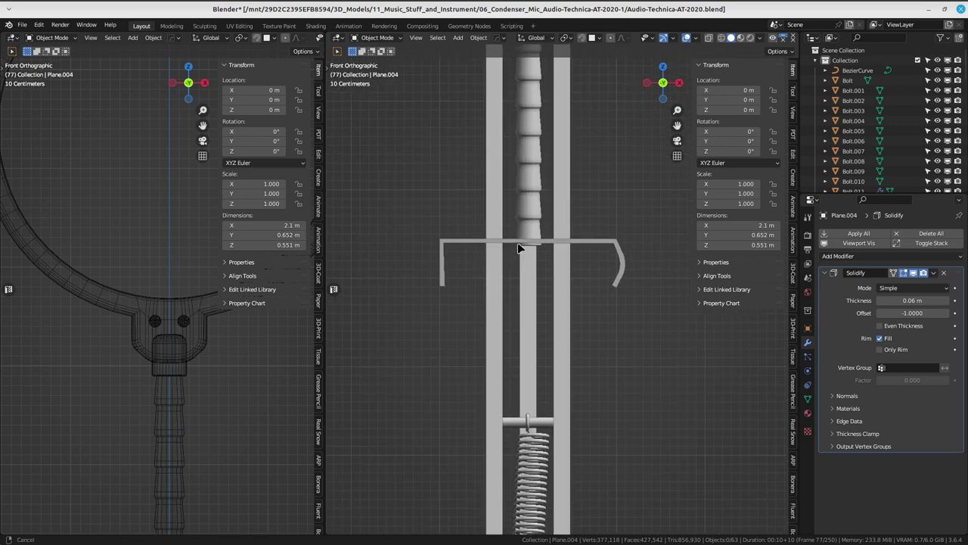
{"action": "scroll", "coordinate": [514, 250], "scroll_direction": "down", "scroll_amount": 2}
- Add a new Bolt mesh to the scene
{"action": "scroll", "coordinate": [508, 251], "scroll_direction": "up", "scroll_amount": 1}
{"action": "scroll", "coordinate": [509, 251], "scroll_direction": "up", "scroll_amount": 2}
{"action": "key", "text": "shift+a"}
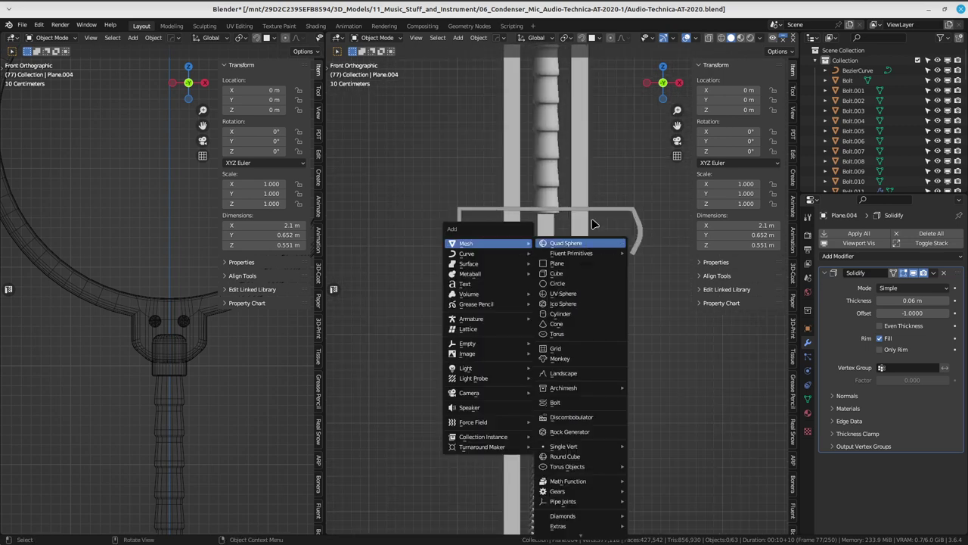
{"action": "key", "text": "Escape"}
{"action": "scroll", "coordinate": [492, 253], "scroll_direction": "up", "scroll_amount": 1}
{"action": "key", "text": "shift+a"}
{"action": "key", "text": "Escape"}
{"action": "middle_click_drag", "start_coordinate": [470, 258], "coordinate": [485, 292], "text": "shift"}
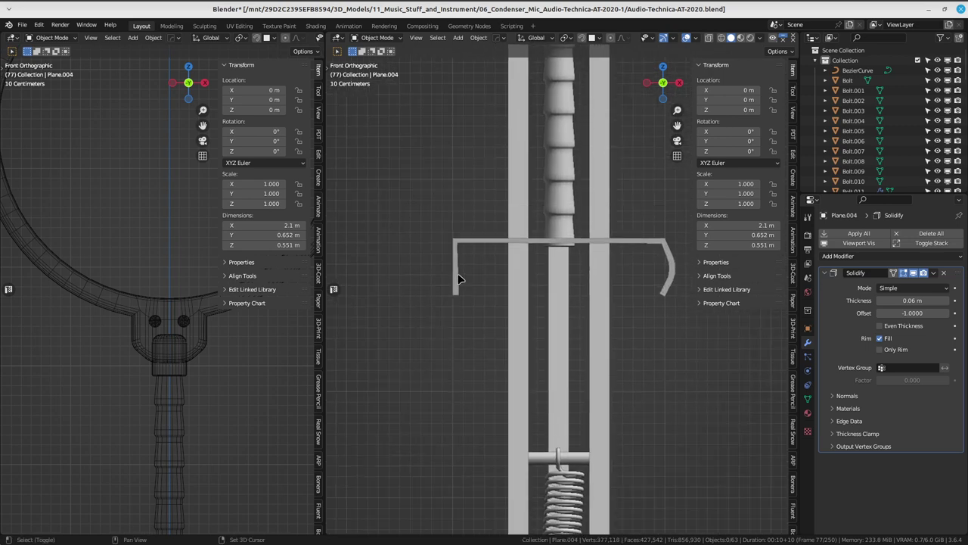
{"action": "key", "text": "shift+a"}
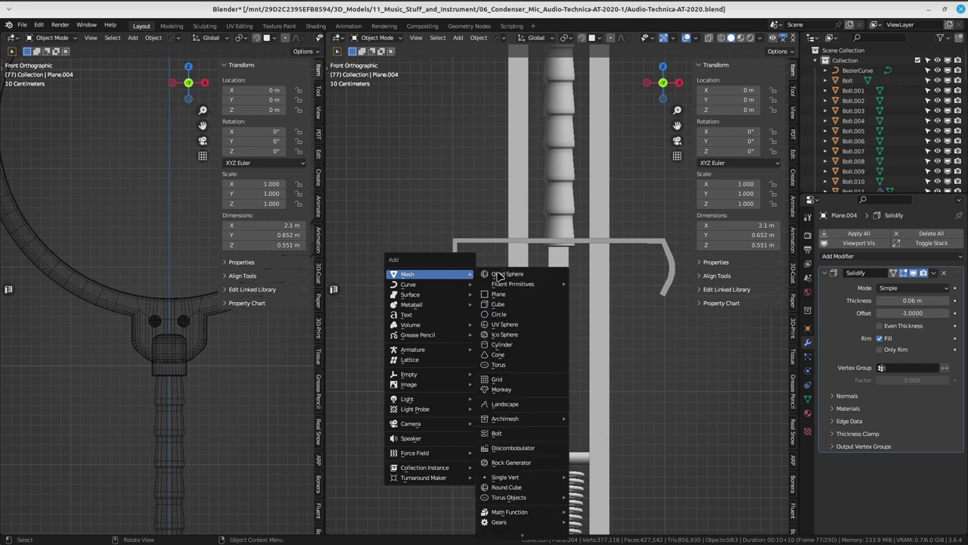
{"action": "left_click", "coordinate": [530, 434]}
{"action": "scroll", "coordinate": [541, 387], "scroll_direction": "down", "scroll_amount": 3}
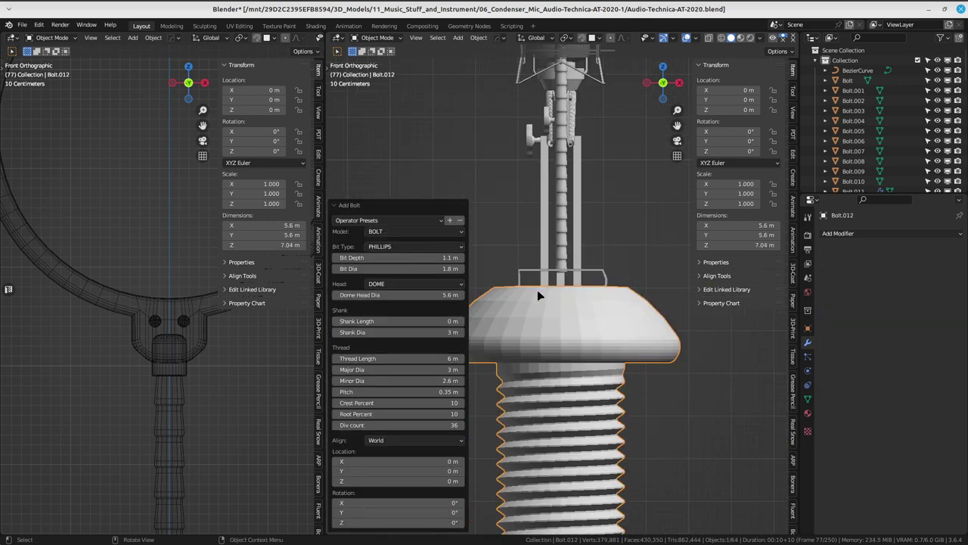
{"action": "scroll", "coordinate": [537, 290], "scroll_direction": "down", "scroll_amount": 2}
{"action": "scroll", "coordinate": [589, 304], "scroll_direction": "up", "scroll_amount": 3}
{"action": "scroll", "coordinate": [588, 304], "scroll_direction": "down", "scroll_amount": 2}
{"action": "scroll", "coordinate": [605, 265], "scroll_direction": "down", "scroll_amount": 2}
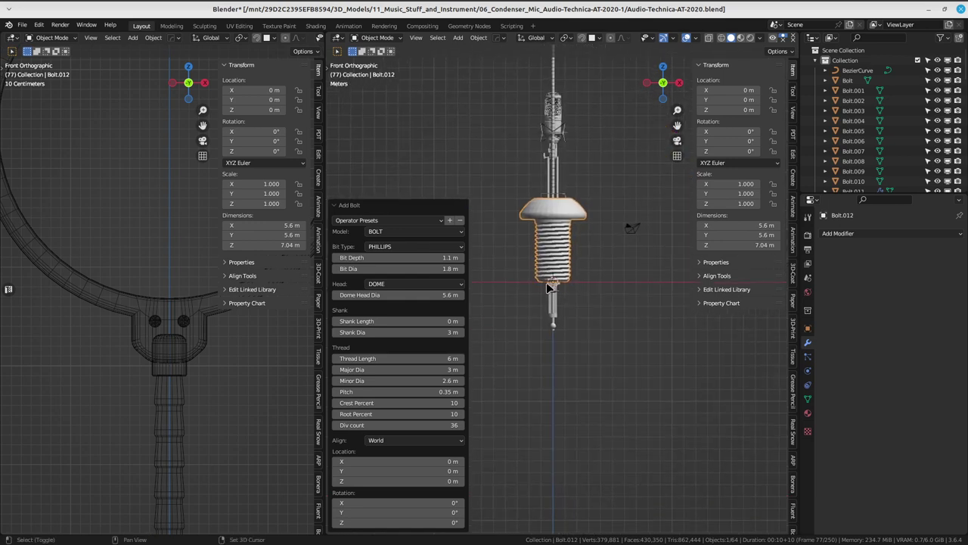
{"action": "scroll", "coordinate": [566, 260], "scroll_direction": "up", "scroll_amount": 2}
{"action": "scroll", "coordinate": [562, 239], "scroll_direction": "up", "scroll_amount": 2}
{"action": "scroll", "coordinate": [564, 287], "scroll_direction": "down", "scroll_amount": 2}
{"action": "scroll", "coordinate": [598, 325], "scroll_direction": "down", "scroll_amount": 2}
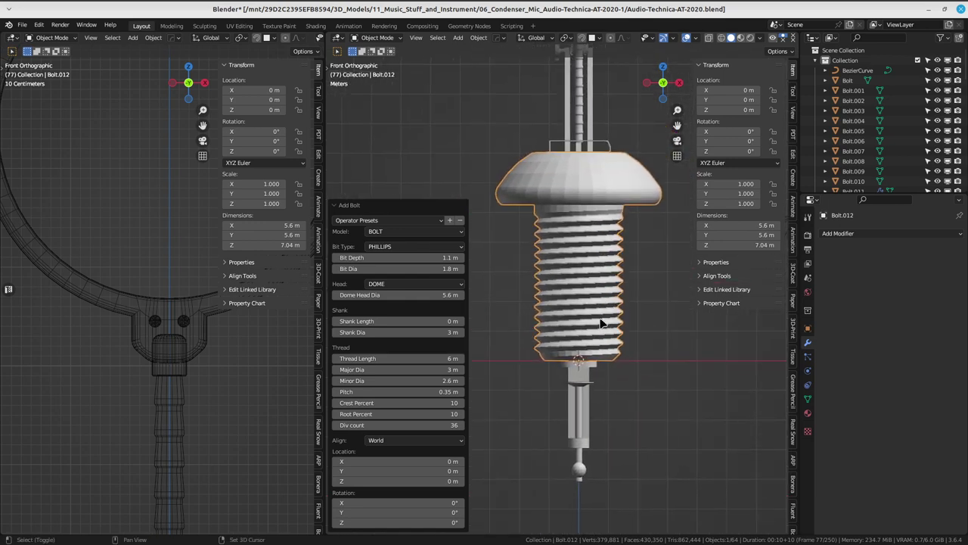
{"action": "scroll", "coordinate": [575, 332], "scroll_direction": "down", "scroll_amount": 2}
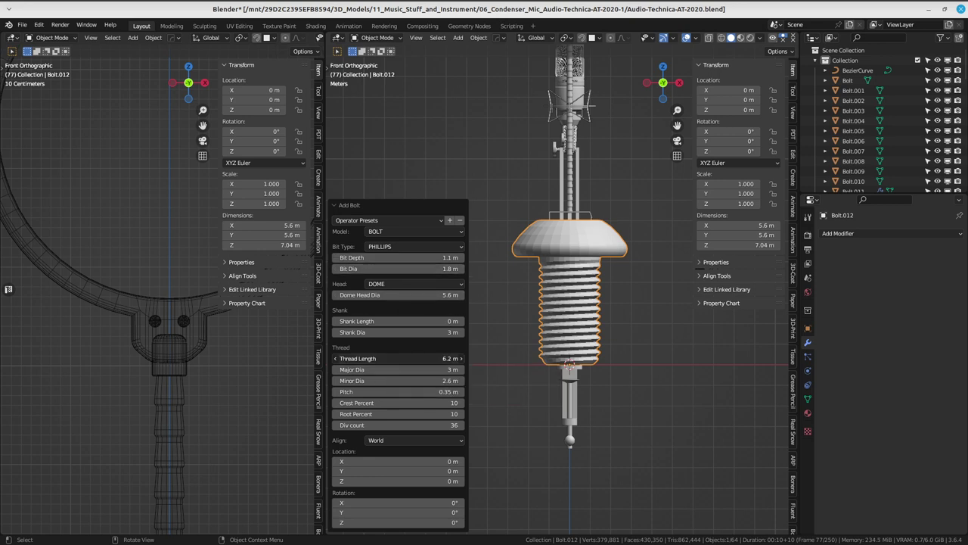
- Lengthen the bolt's Thread Length to 27 m in the Add Bolt panel
{"action": "left_click_drag", "start_coordinate": [401, 357], "coordinate": [519, 292]}
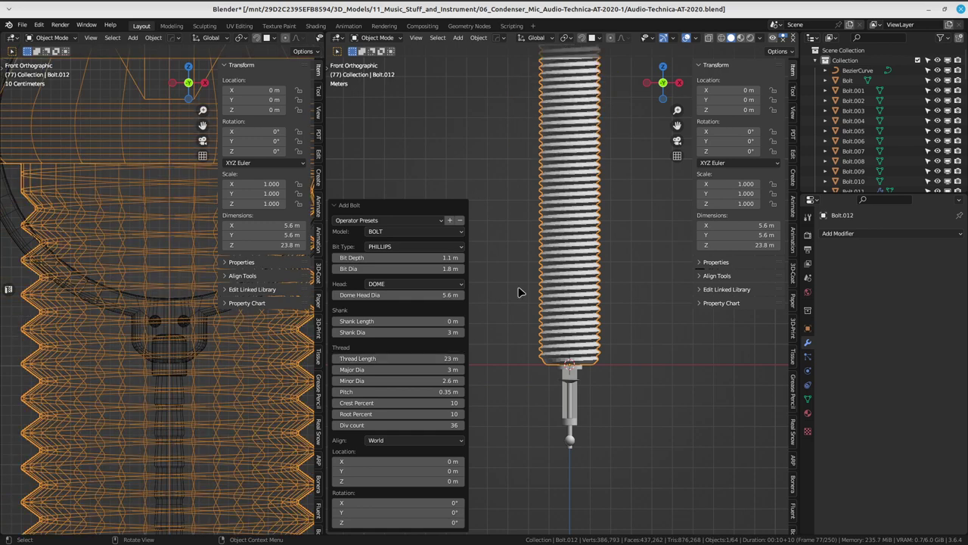
{"action": "scroll", "coordinate": [171, 309], "scroll_direction": "down", "scroll_amount": 5}
{"action": "scroll", "coordinate": [172, 308], "scroll_direction": "down", "scroll_amount": 5}
{"action": "scroll", "coordinate": [227, 310], "scroll_direction": "down", "scroll_amount": 4}
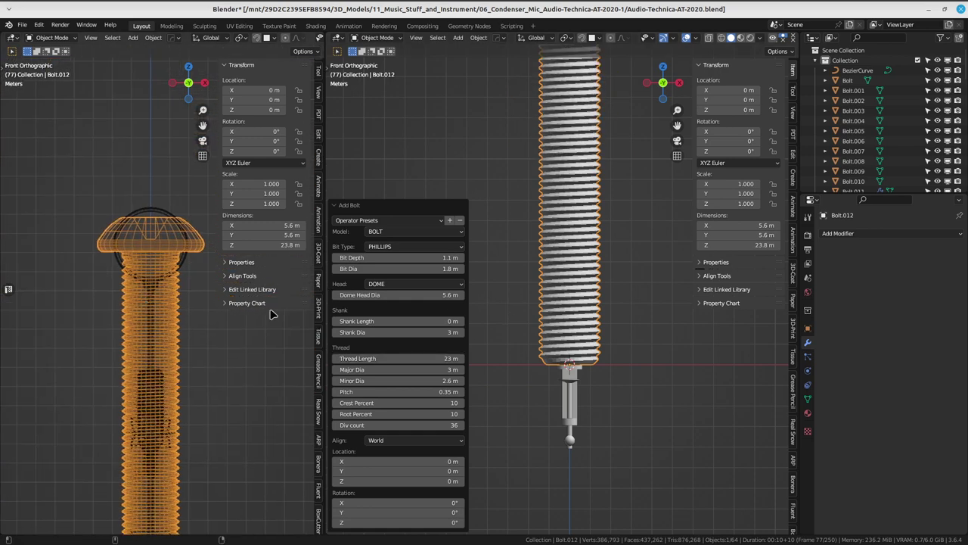
{"action": "scroll", "coordinate": [549, 163], "scroll_direction": "down", "scroll_amount": 3}
{"action": "scroll", "coordinate": [557, 244], "scroll_direction": "up", "scroll_amount": 2}
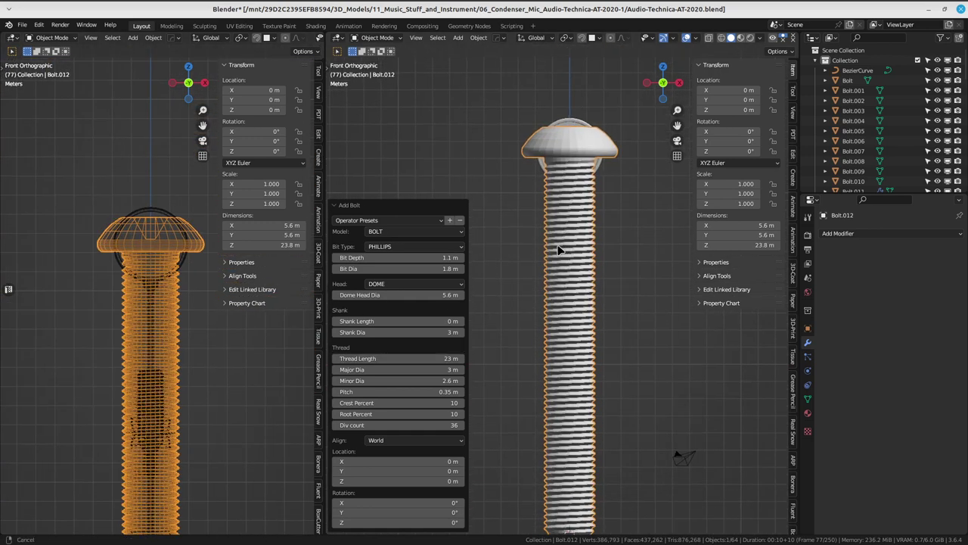
{"action": "scroll", "coordinate": [569, 305], "scroll_direction": "down", "scroll_amount": 2}
{"action": "middle_click_drag", "start_coordinate": [569, 306], "coordinate": [569, 323], "text": "shift"}
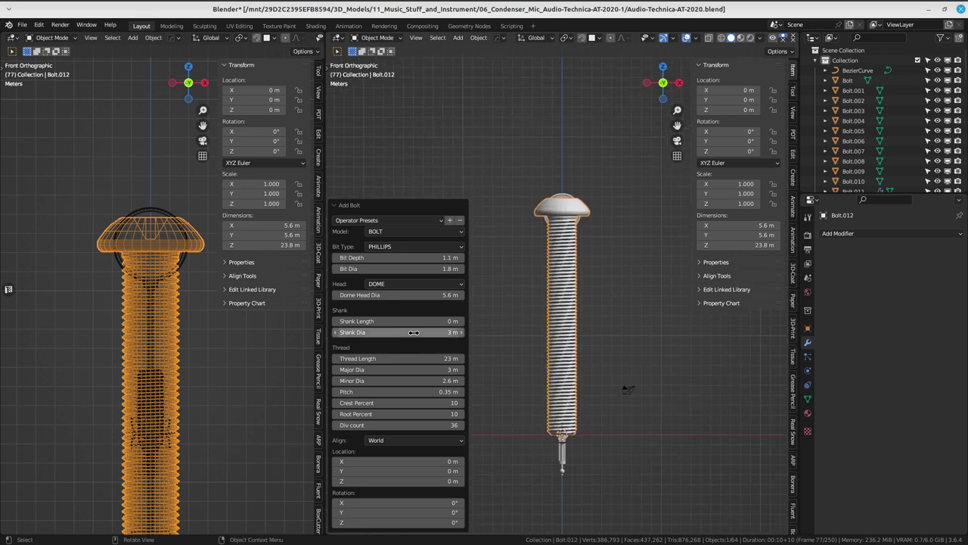
{"action": "left_click_drag", "start_coordinate": [400, 358], "coordinate": [417, 358]}
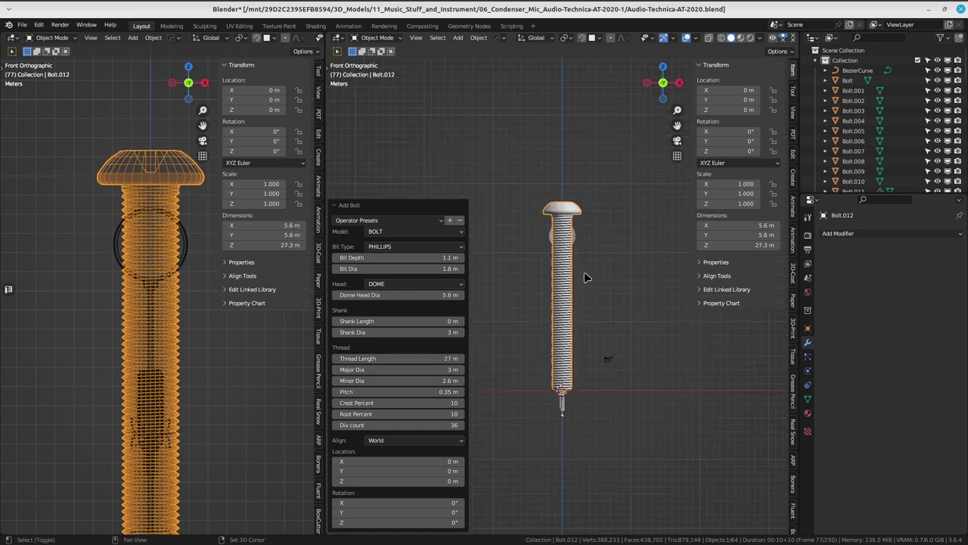
{"action": "scroll", "coordinate": [584, 272], "scroll_direction": "up", "scroll_amount": 3, "text": "shift"}
- Save Audio-Technica-AT-2020.blend and switch the bolt into Edit Mode
{"action": "key", "text": "ctrl+s"}
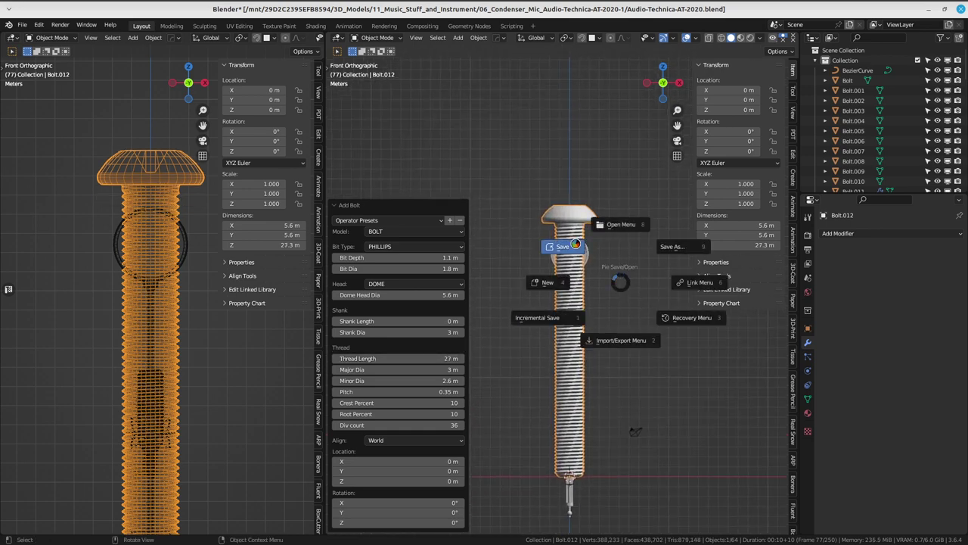
{"action": "left_click", "coordinate": [598, 261]}
{"action": "scroll", "coordinate": [583, 303], "scroll_direction": "up", "scroll_amount": 3}
{"action": "scroll", "coordinate": [575, 322], "scroll_direction": "up", "scroll_amount": 3}
{"action": "scroll", "coordinate": [575, 321], "scroll_direction": "up", "scroll_amount": 2}
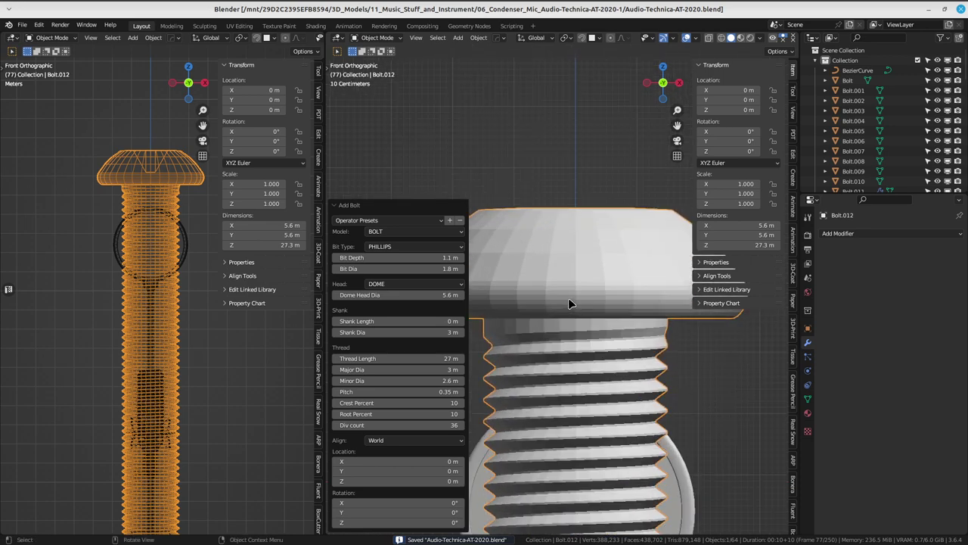
{"action": "scroll", "coordinate": [575, 318], "scroll_direction": "down", "scroll_amount": 2}
{"action": "key", "text": "Tab"}
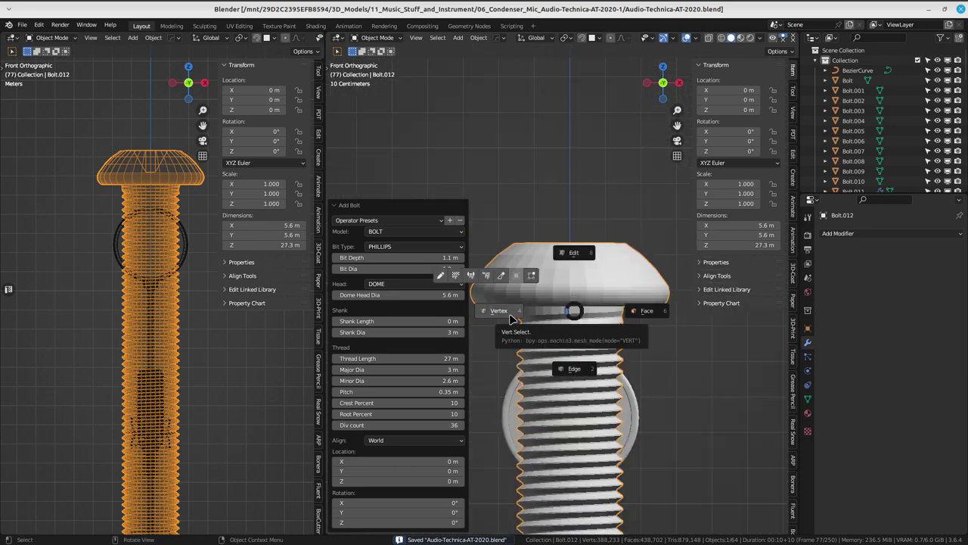
{"action": "left_click", "coordinate": [512, 318]}
- In a see-through front view, select the bolt head's top cap and grow the selection
{"action": "middle_click_drag", "start_coordinate": [530, 302], "coordinate": [564, 271]}
{"action": "key", "text": "shift+z"}
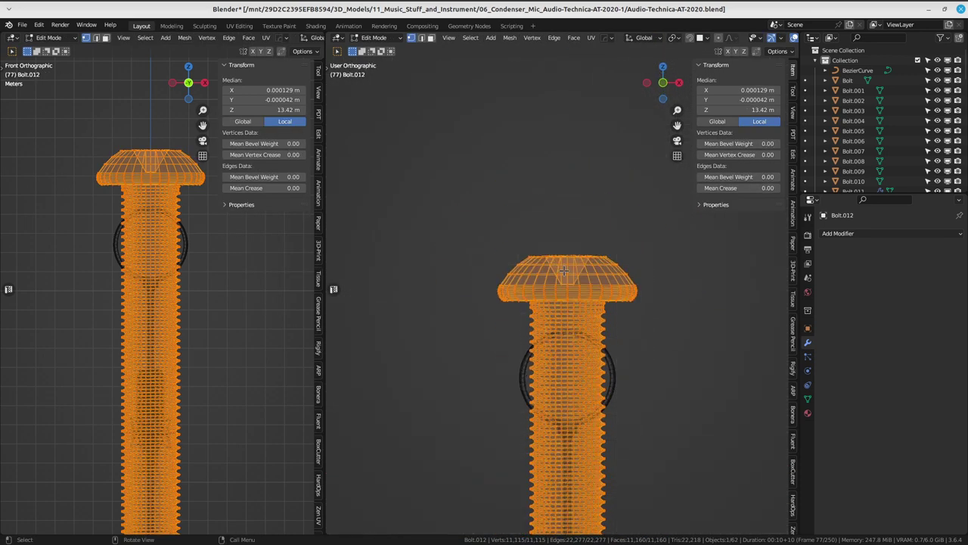
{"action": "key", "text": "KP_1"}
{"action": "scroll", "coordinate": [519, 254], "scroll_direction": "up", "scroll_amount": 1}
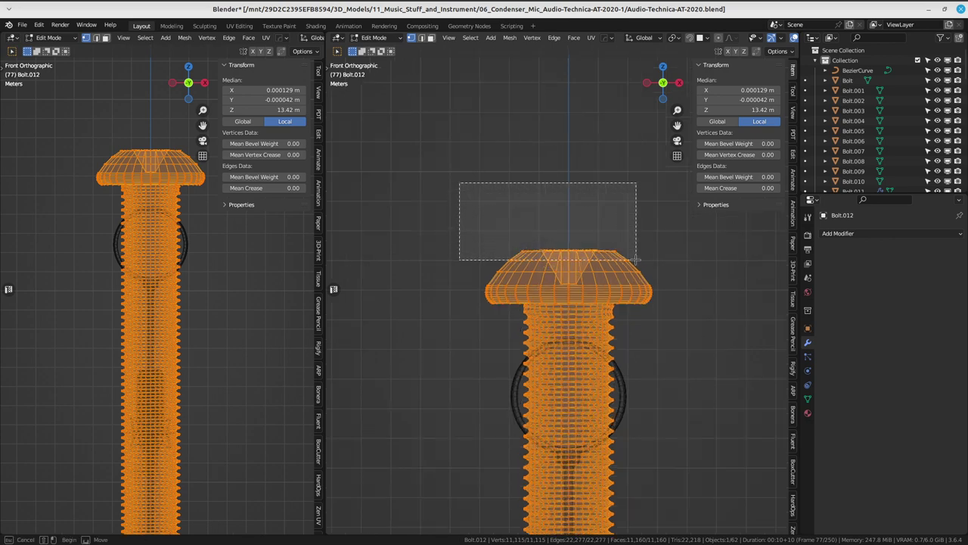
{"action": "left_click_drag", "start_coordinate": [484, 196], "coordinate": [632, 251]}
{"action": "scroll", "coordinate": [605, 249], "scroll_direction": "up", "scroll_amount": 2}
{"action": "key", "text": "ctrl+KP_Add"}
{"action": "key", "text": "ctrl+KP_Add"}
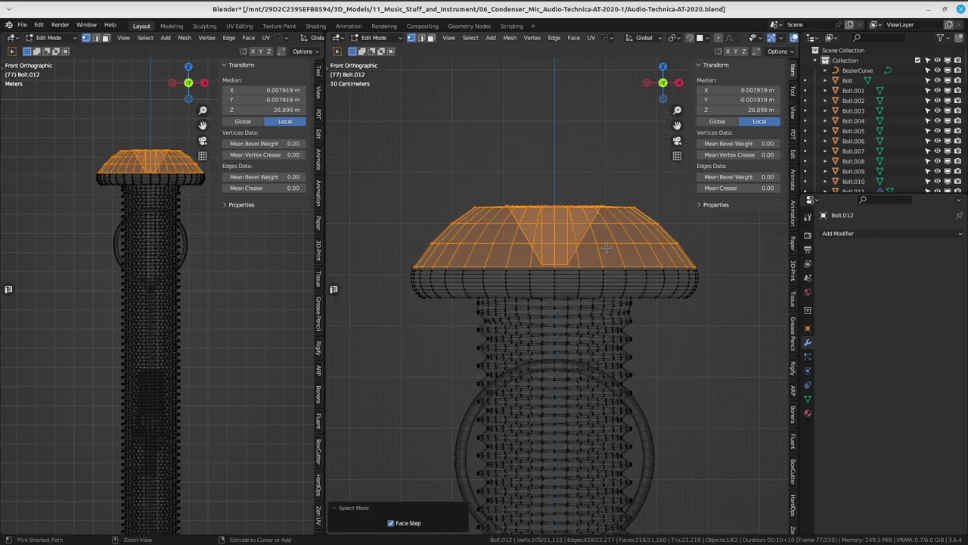
{"action": "key", "text": "ctrl+KP_Add"}
{"action": "key", "text": "ctrl+KP_Add"}
{"action": "key", "text": "ctrl+KP_Add"}
{"action": "key", "text": "ctrl+KP_Add"}
- Extend the selection over the whole domed head and delete those vertices
{"action": "key", "text": "KP_8"}
{"action": "key", "text": "KP_5"}
{"action": "key", "text": "KP_8"}
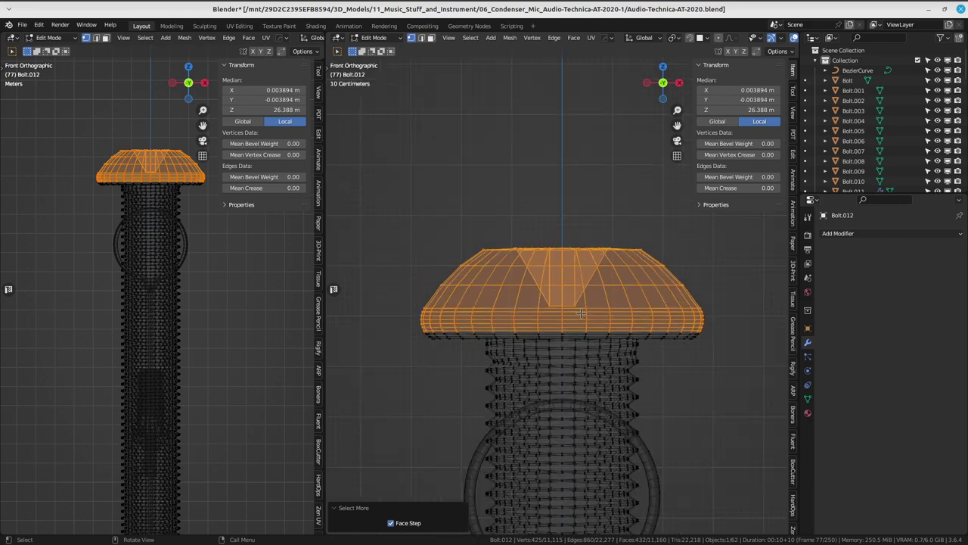
{"action": "key", "text": "KP_8"}
{"action": "key", "text": "alt+z"}
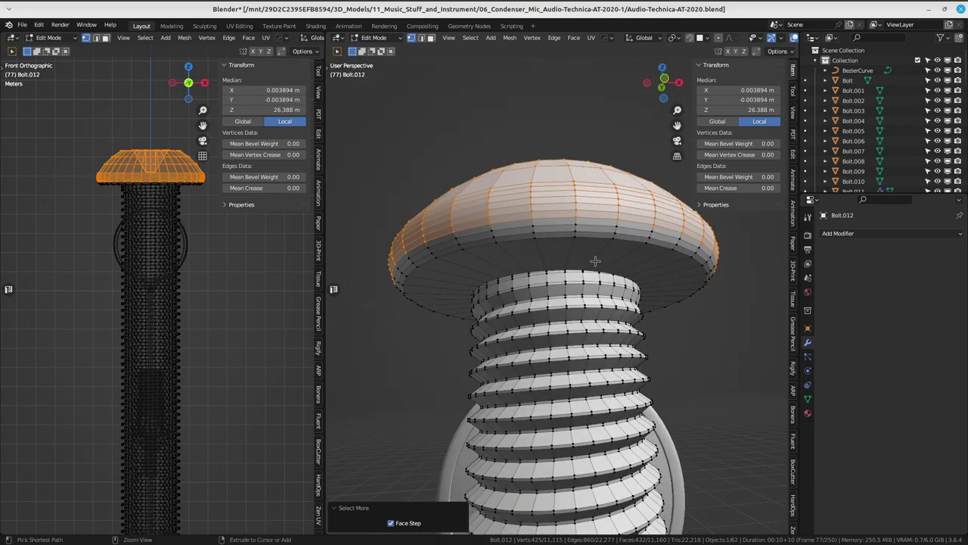
{"action": "key", "text": "ctrl+KP_Add"}
{"action": "key", "text": "ctrl+KP_Add"}
{"action": "key", "text": "ctrl+KP_Add"}
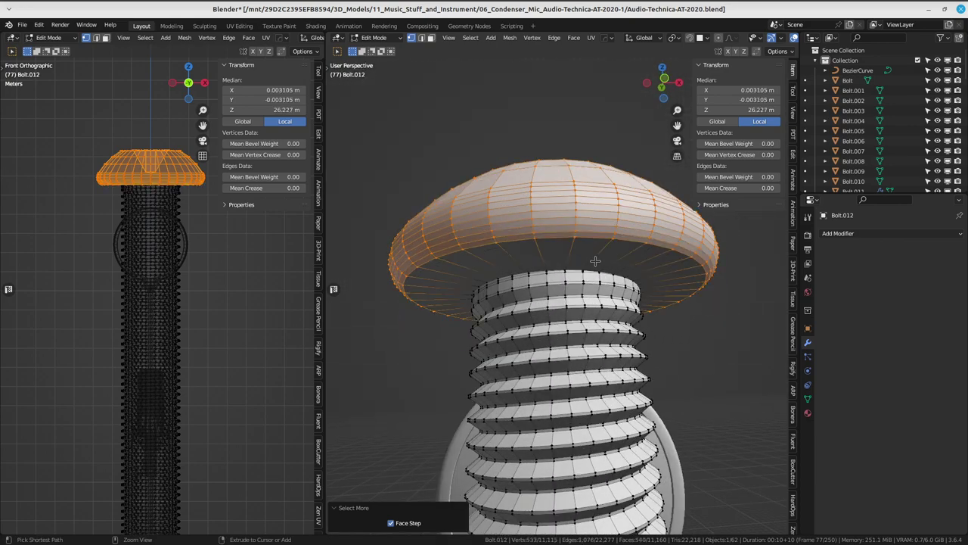
{"action": "mouse_move", "coordinate": [595, 261]}
{"action": "middle_mouse_down"}
{"action": "mouse_move", "coordinate": [613, 216]}
{"action": "mouse_move", "coordinate": [568, 280]}
{"action": "middle_mouse_up"}
{"action": "key", "text": "x"}
{"action": "left_click", "coordinate": [613, 215]}
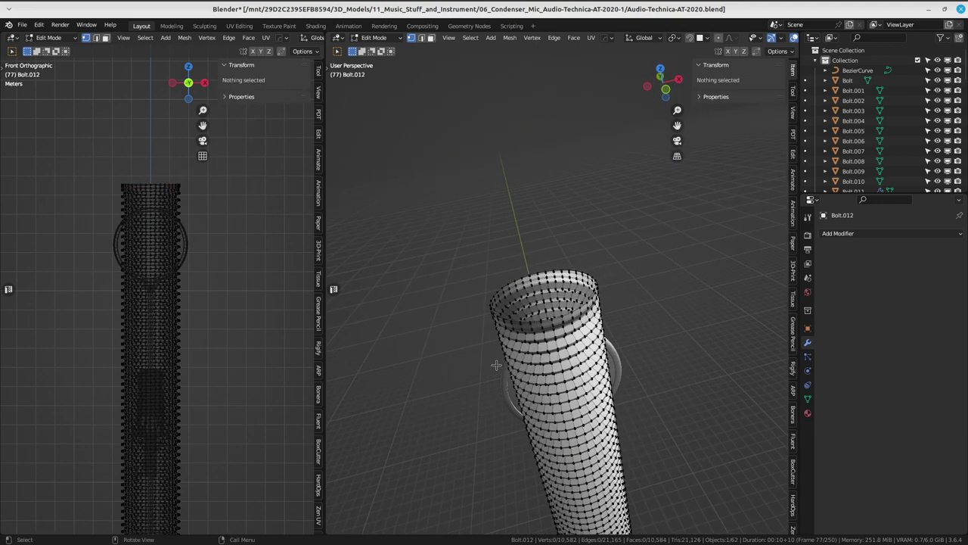
- Inspect the rod's bottom end, selecting its end ring and then clearing the selection
{"action": "scroll", "coordinate": [569, 281], "scroll_direction": "down", "scroll_amount": 2}
{"action": "scroll", "coordinate": [567, 287], "scroll_direction": "down", "scroll_amount": 3}
{"action": "scroll", "coordinate": [564, 299], "scroll_direction": "down", "scroll_amount": 5}
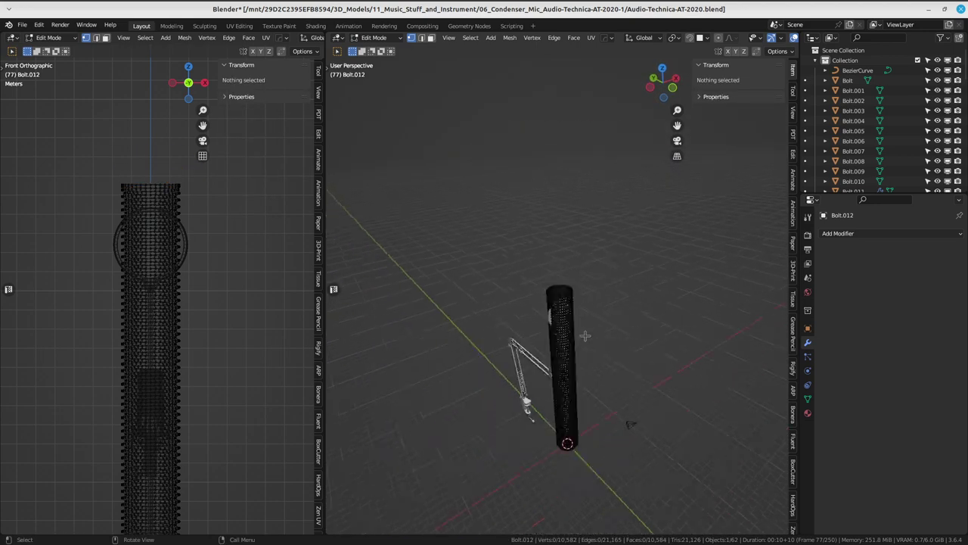
{"action": "scroll", "coordinate": [562, 306], "scroll_direction": "down", "scroll_amount": 1}
{"action": "middle_click_drag", "start_coordinate": [562, 307], "coordinate": [521, 280]}
{"action": "scroll", "coordinate": [514, 272], "scroll_direction": "up", "scroll_amount": 3}
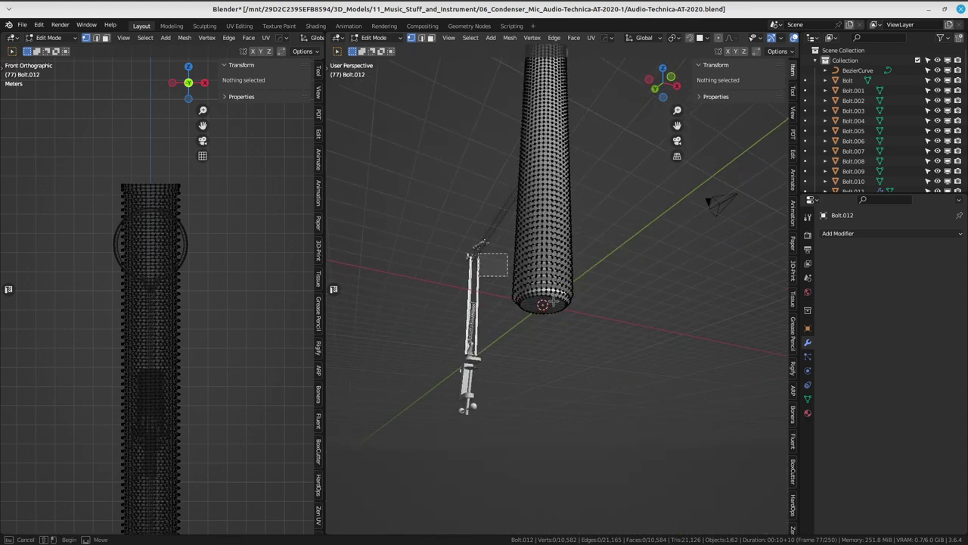
{"action": "key", "text": "l"}
{"action": "key", "text": "ctrl+KP_Subtract"}
- Select the whole rod and check it in wireframe from the front and right views
{"action": "mouse_move", "coordinate": [651, 289]}
{"action": "middle_mouse_down"}
{"action": "mouse_move", "coordinate": [491, 199]}
{"action": "mouse_move", "coordinate": [558, 260]}
{"action": "middle_mouse_up"}
{"action": "key", "text": "z"}
{"action": "key", "text": "Escape"}
{"action": "key", "text": "a"}
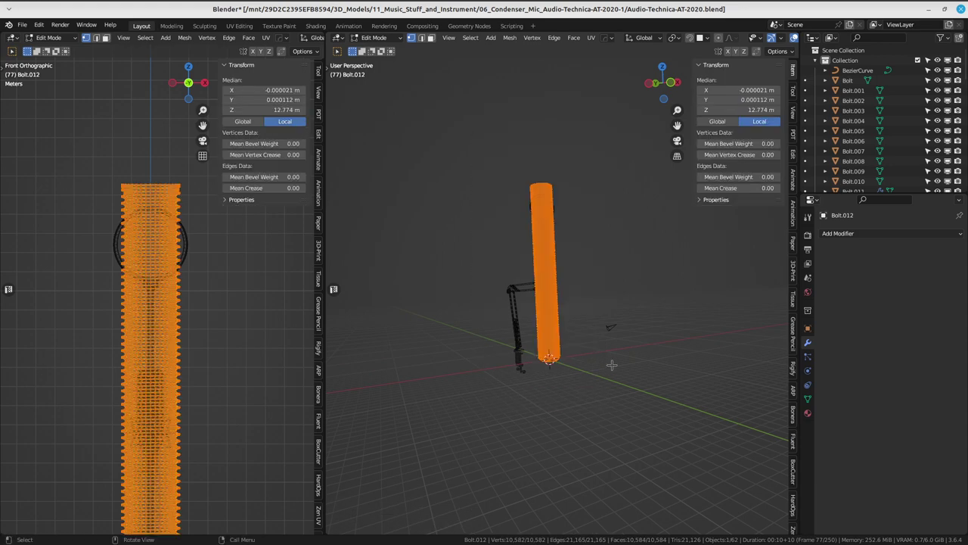
{"action": "key", "text": "z"}
{"action": "left_click", "coordinate": [528, 295]}
{"action": "key", "text": "KP_1"}
{"action": "key", "text": "KP_3"}
{"action": "key", "text": "KP_1"}
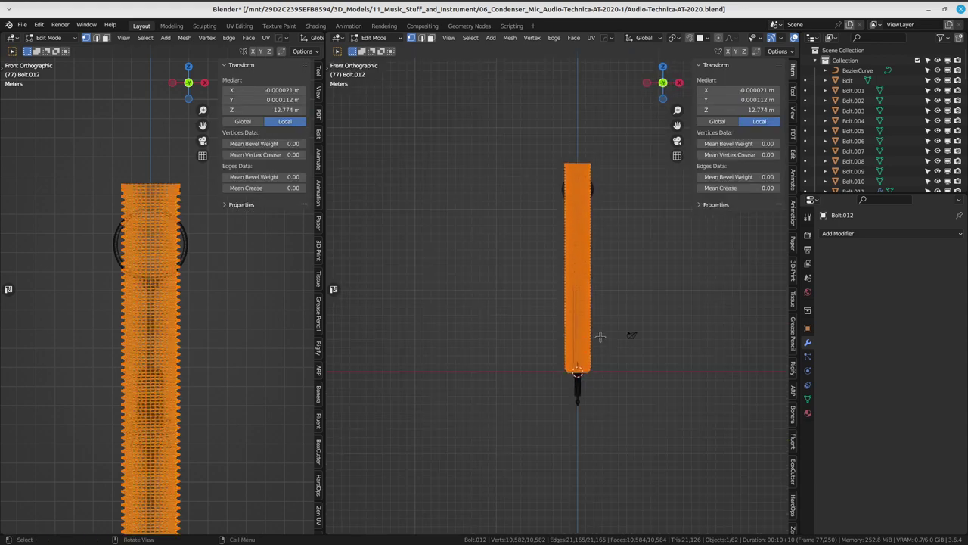
{"action": "scroll", "coordinate": [628, 333], "scroll_direction": "up", "scroll_amount": 2}
{"action": "scroll", "coordinate": [673, 371], "scroll_direction": "up", "scroll_amount": 2}
{"action": "key", "text": "ctrl+Tab"}
- Return to Object Mode, change the snapping target, and rotate the rod -90° to lie horizontal
{"action": "left_click", "coordinate": [550, 194]}
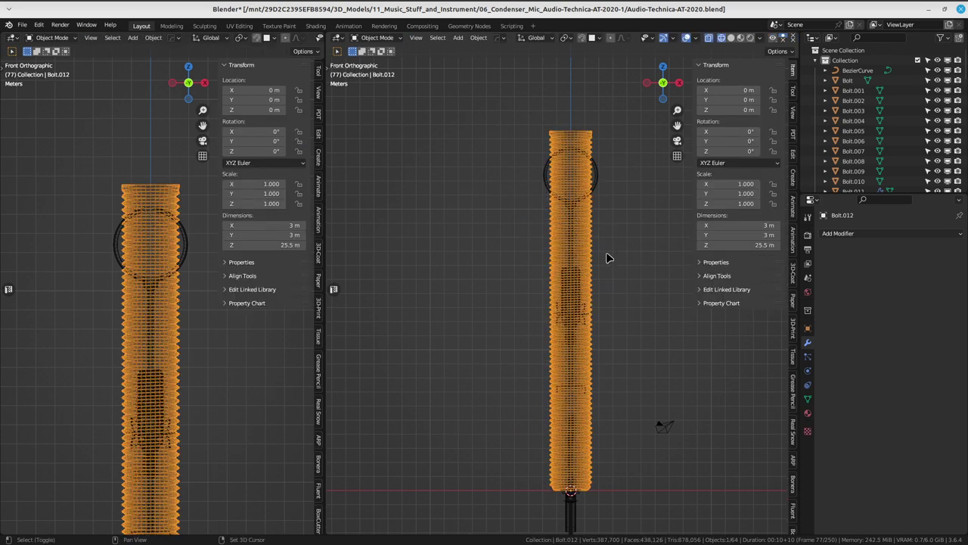
{"action": "scroll", "coordinate": [609, 257], "scroll_direction": "down", "scroll_amount": 2}
{"action": "key", "text": "r"}
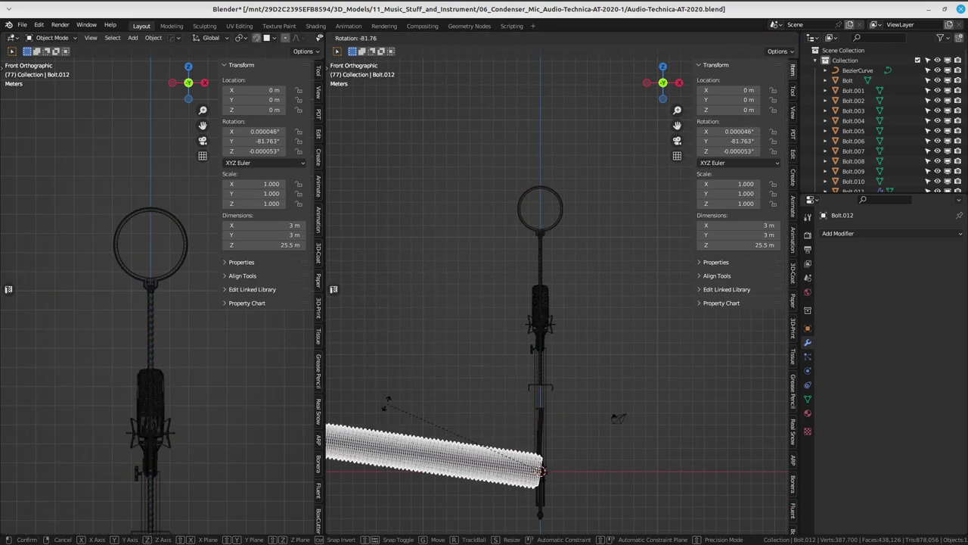
{"action": "key", "text": "Escape"}
{"action": "left_click", "coordinate": [587, 39]}
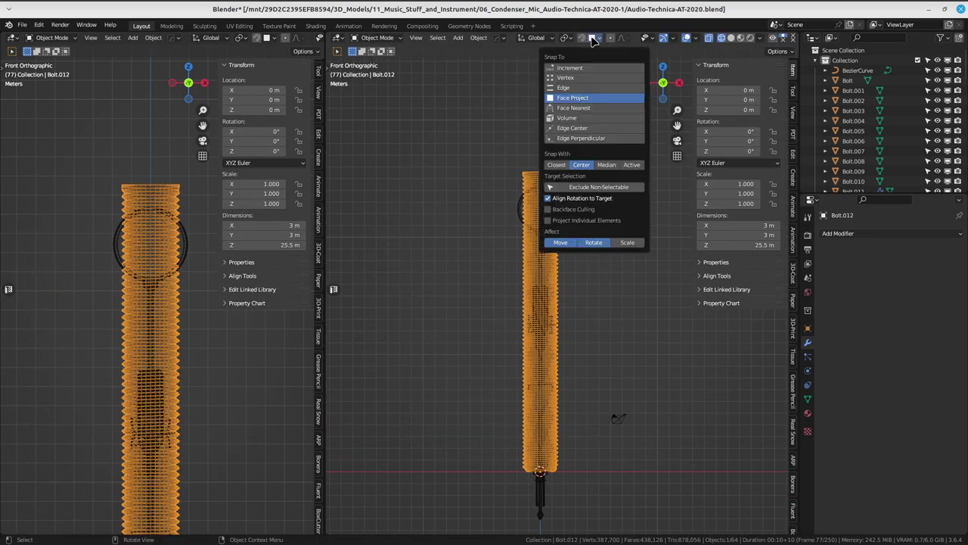
{"action": "left_click", "coordinate": [594, 72]}
{"action": "middle_click_drag", "start_coordinate": [571, 200], "coordinate": [603, 159], "text": "shift"}
{"action": "key", "text": "r"}
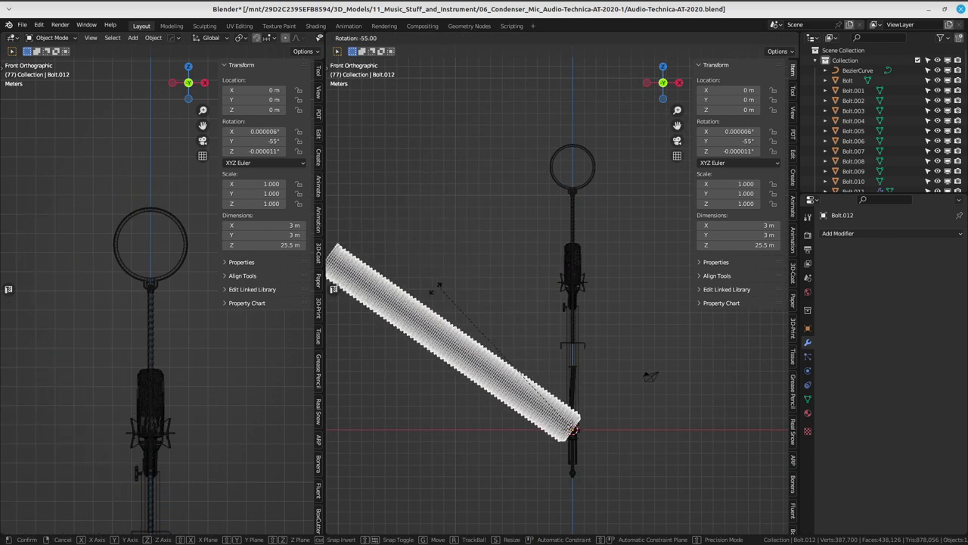
{"action": "left_click", "coordinate": [402, 396]}
- Shrink the rod and move it higher up the mic stand
{"action": "key", "text": "s"}
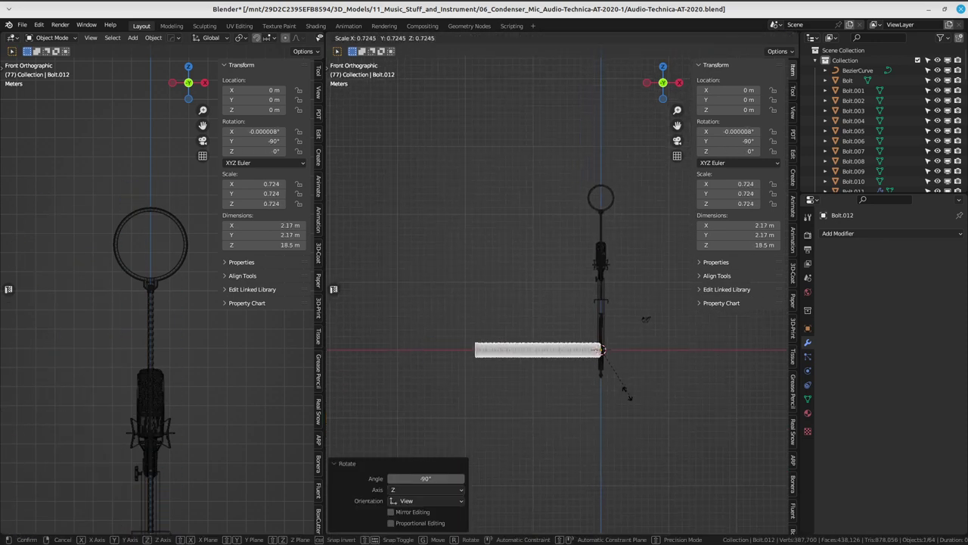
{"action": "left_click", "coordinate": [613, 367]}
{"action": "scroll", "coordinate": [613, 367], "scroll_direction": "up", "scroll_amount": 3}
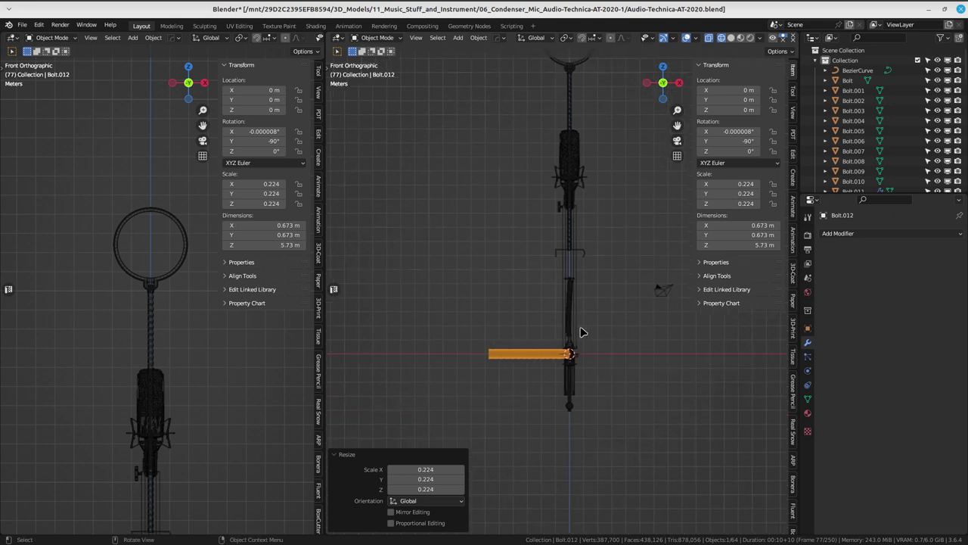
{"action": "middle_click_drag", "start_coordinate": [579, 329], "coordinate": [605, 383], "text": "shift"}
{"action": "scroll", "coordinate": [605, 384], "scroll_direction": "up", "scroll_amount": 3}
{"action": "key", "text": "g"}
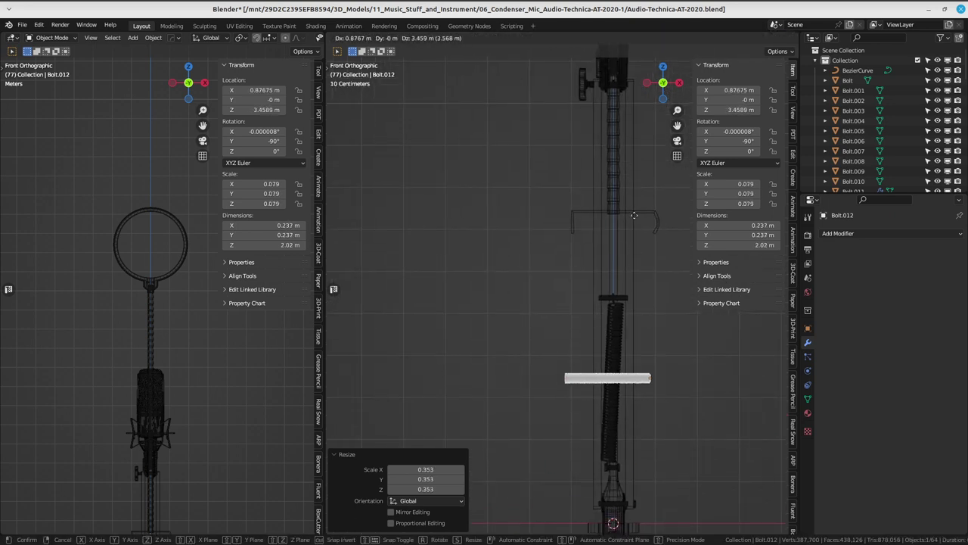
{"action": "left_click", "coordinate": [628, 177]}
- Shrink the bolt a little more and drop it into place at the clamp
{"action": "scroll", "coordinate": [628, 176], "scroll_direction": "up", "scroll_amount": 2}
{"action": "middle_click_drag", "start_coordinate": [628, 176], "coordinate": [538, 298], "text": "shift"}
{"action": "key", "text": "s"}
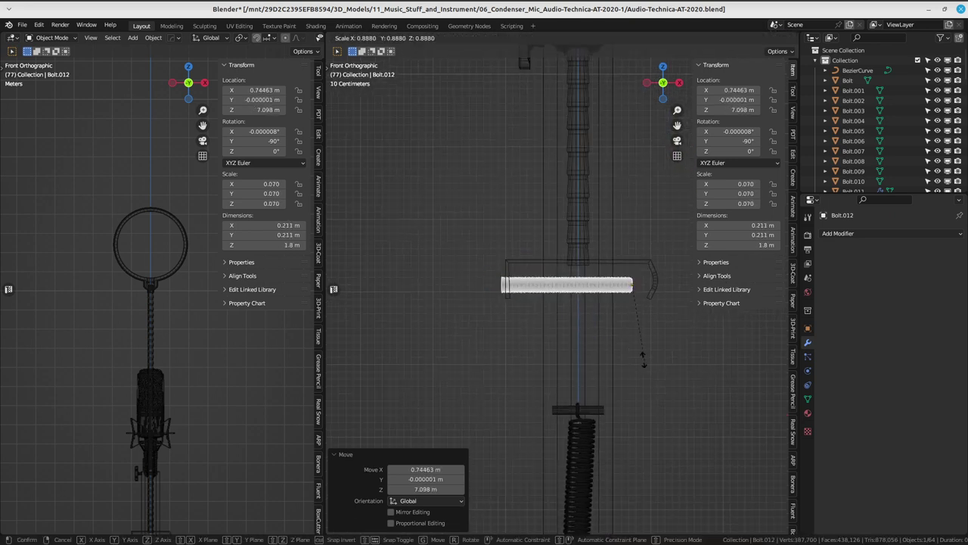
{"action": "left_click", "coordinate": [632, 347]}
{"action": "key", "text": "g"}
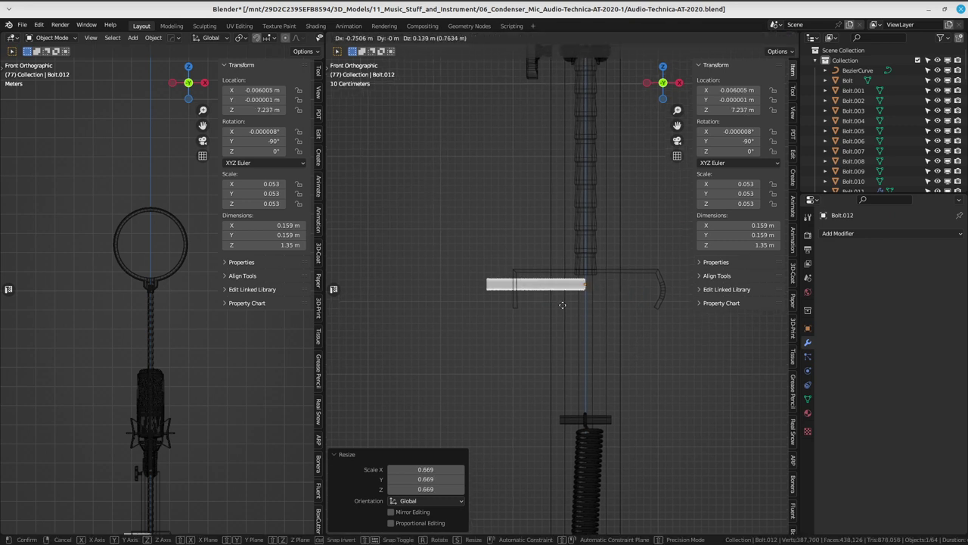
{"action": "left_click", "coordinate": [579, 305]}
{"action": "scroll", "coordinate": [579, 305], "scroll_direction": "up", "scroll_amount": 1}
{"action": "middle_click_drag", "start_coordinate": [547, 296], "coordinate": [525, 318], "text": "shift"}
{"action": "key", "text": "g"}
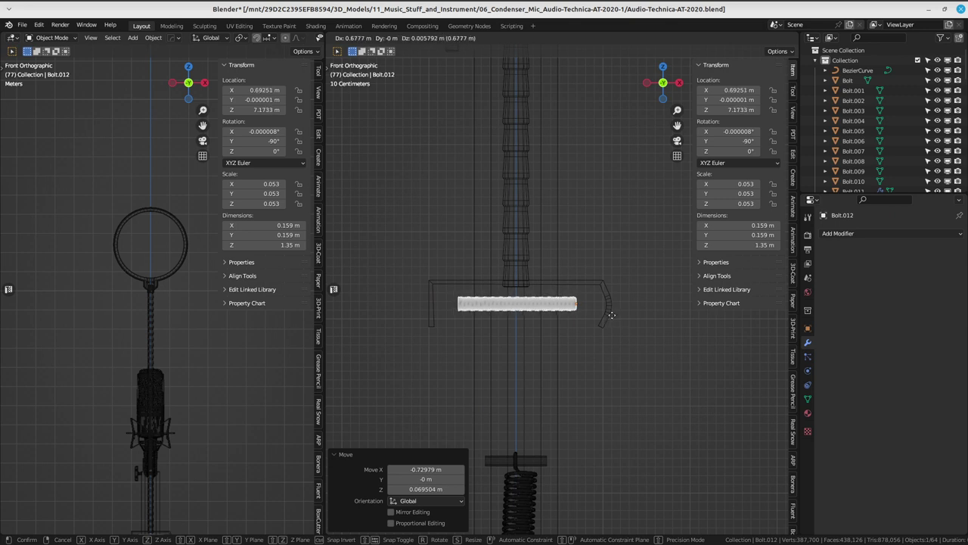
{"action": "left_click", "coordinate": [610, 318]}
{"action": "mouse_move", "coordinate": [612, 320]}
{"action": "middle_mouse_down", "text": "shift"}
{"action": "mouse_move", "coordinate": [603, 306]}
{"action": "mouse_move", "coordinate": [590, 314]}
{"action": "mouse_move", "coordinate": [617, 342]}
{"action": "middle_mouse_up", "text": "shift"}
- Stretch the bolt about 1.31 times along X to 1.78 m long
{"action": "key", "text": "s"}
{"action": "key", "text": "x"}
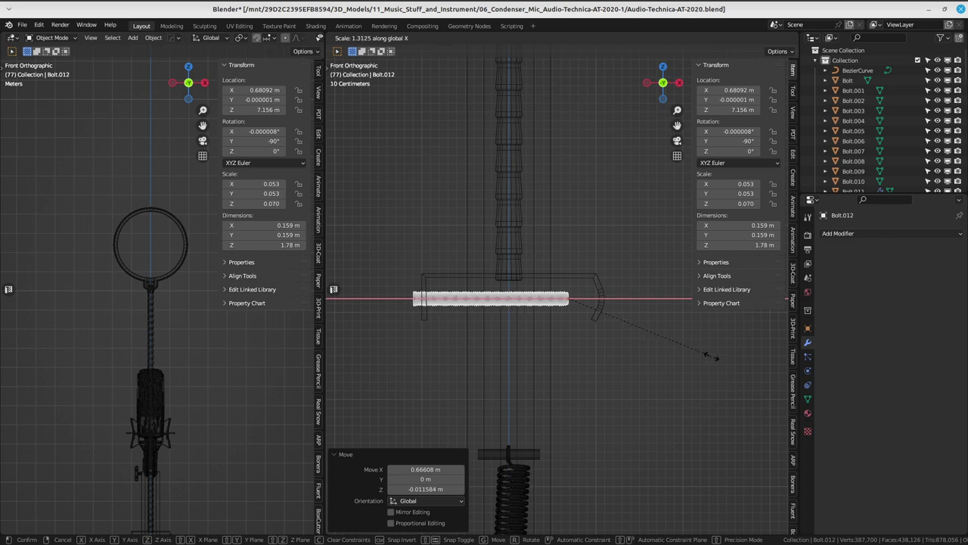
{"action": "left_click", "coordinate": [711, 356]}
{"action": "scroll", "coordinate": [540, 347], "scroll_direction": "up", "scroll_amount": 2}
{"action": "middle_click_drag", "start_coordinate": [575, 348], "coordinate": [591, 313], "text": "shift"}
{"action": "scroll", "coordinate": [591, 313], "scroll_direction": "down", "scroll_amount": 1}
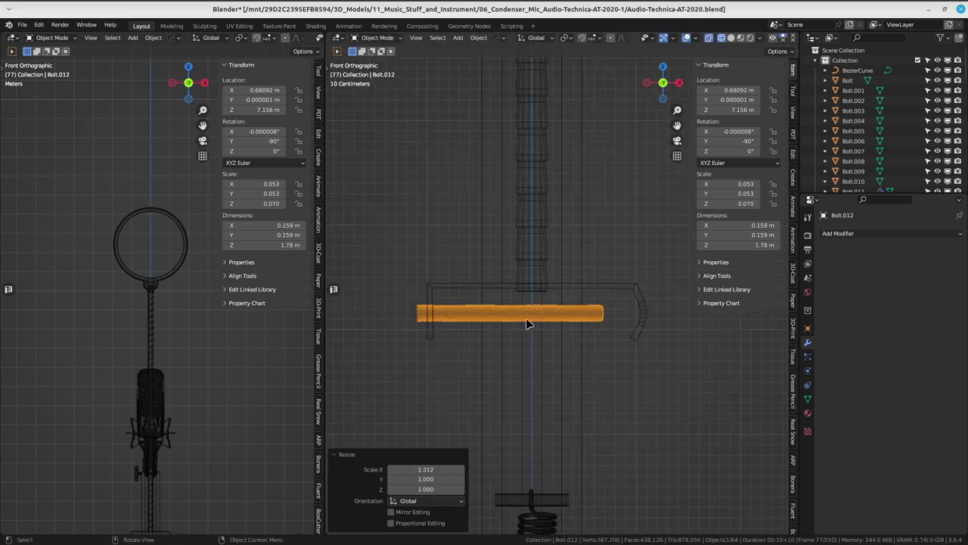
{"action": "middle_click_drag", "start_coordinate": [528, 324], "coordinate": [538, 329], "text": "shift"}
- Slide the bolt left along the X axis through the clamp
{"action": "key", "text": "g"}
{"action": "key", "text": "y"}
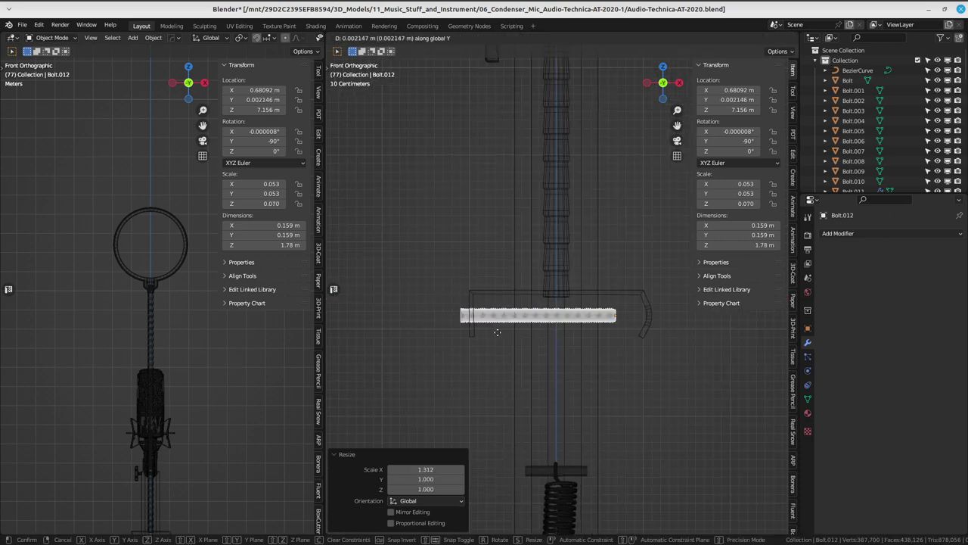
{"action": "key", "text": "x"}
{"action": "left_click", "coordinate": [519, 318]}
{"action": "scroll", "coordinate": [529, 324], "scroll_direction": "down", "scroll_amount": 1}
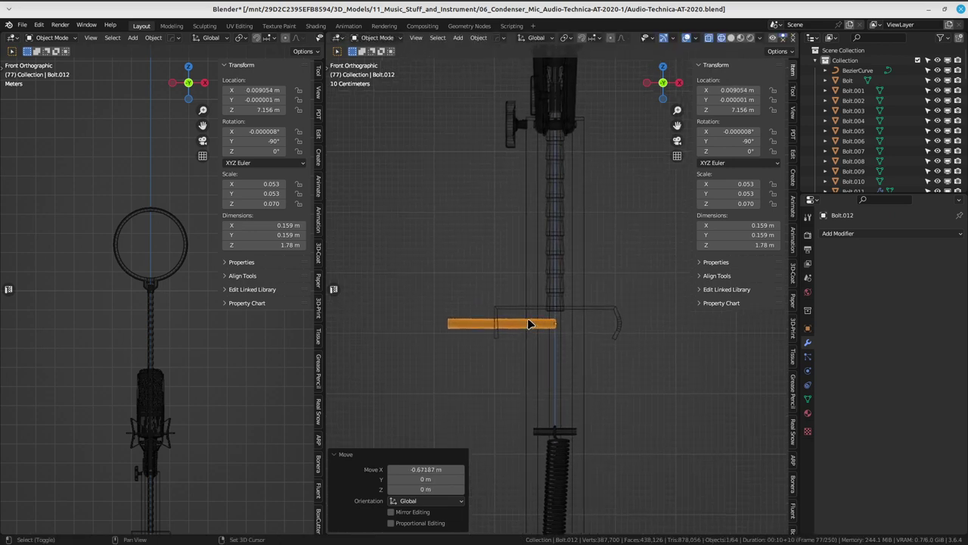
{"action": "mouse_move", "coordinate": [529, 324]}
{"action": "middle_mouse_down"}
{"action": "mouse_move", "coordinate": [576, 306]}
{"action": "mouse_move", "coordinate": [484, 323]}
{"action": "middle_mouse_up"}
{"action": "scroll", "coordinate": [489, 324], "scroll_direction": "up", "scroll_amount": 3}
- Switch to solid shading and apply Shade Smooth to the bolt
{"action": "key", "text": "z"}
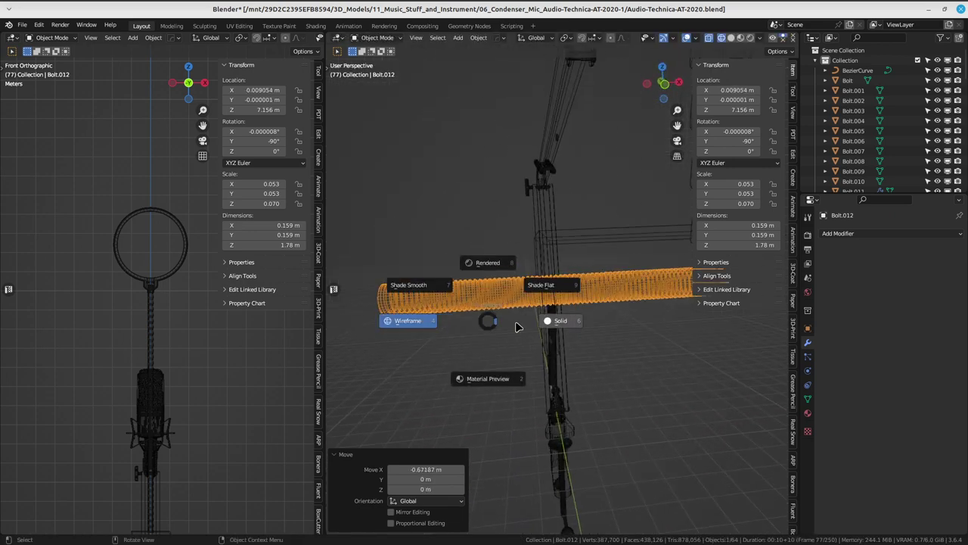
{"action": "left_click", "coordinate": [556, 333]}
{"action": "right_click", "coordinate": [479, 227]}
{"action": "left_click", "coordinate": [479, 226]}
{"action": "mouse_move", "coordinate": [508, 288]}
{"action": "middle_mouse_down"}
{"action": "mouse_move", "coordinate": [649, 350]}
{"action": "mouse_move", "coordinate": [405, 331]}
{"action": "mouse_move", "coordinate": [380, 316]}
{"action": "mouse_move", "coordinate": [487, 266]}
{"action": "middle_mouse_up"}
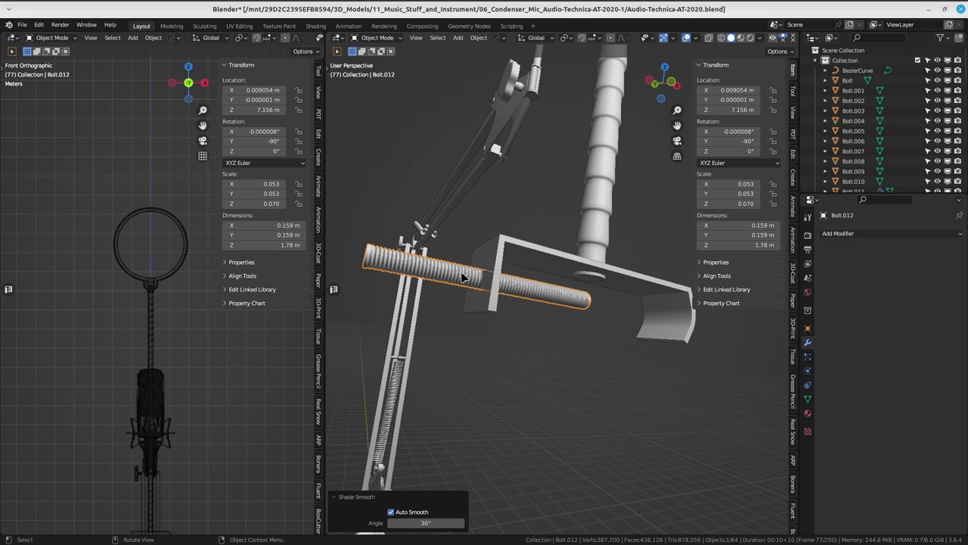
{"action": "middle_click_drag", "start_coordinate": [464, 277], "coordinate": [443, 310]}
{"action": "scroll", "coordinate": [443, 309], "scroll_direction": "down", "scroll_amount": 2}
{"action": "key", "text": "shift+a"}
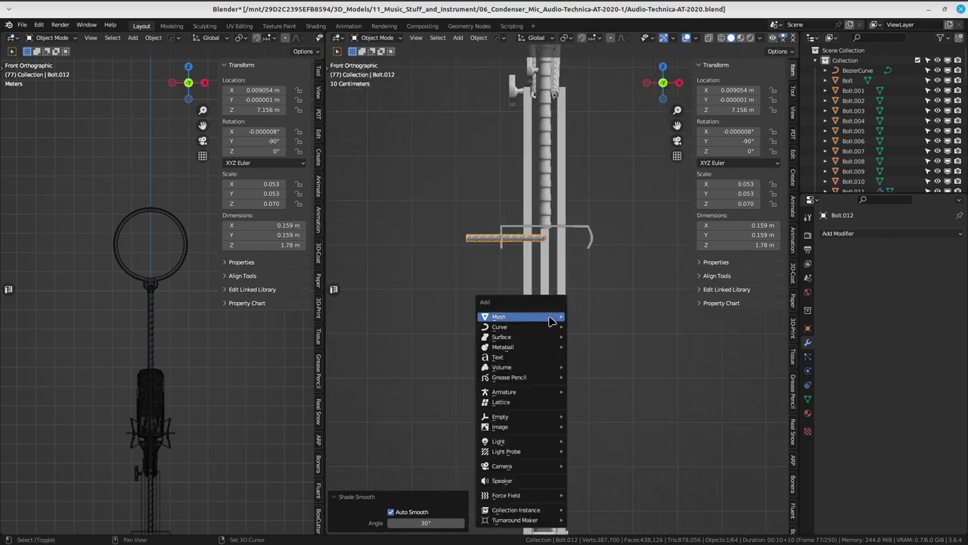
{"action": "key", "text": "Escape"}
{"action": "key", "text": "shift+a"}
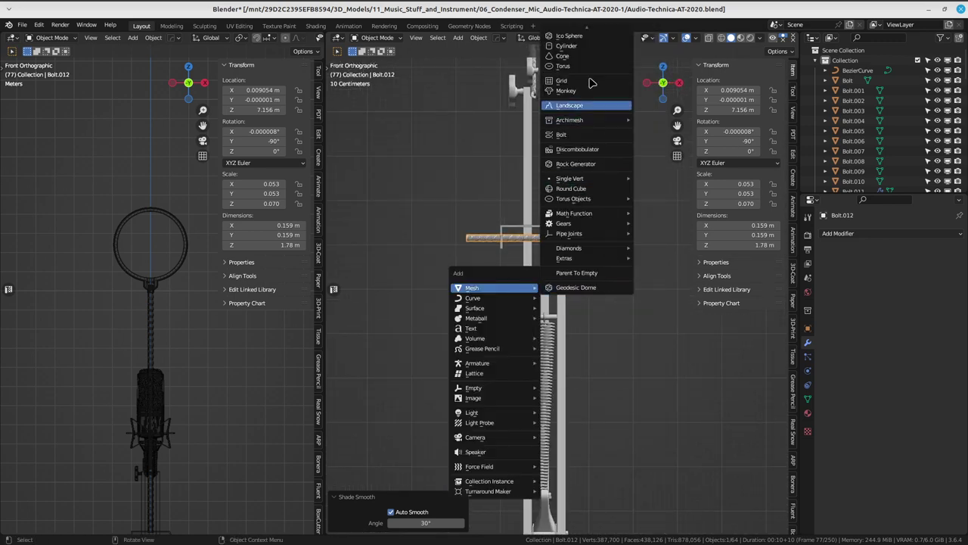
{"action": "scroll", "coordinate": [591, 81], "scroll_direction": "up", "scroll_amount": 1}
{"action": "left_click", "coordinate": [584, 91]}
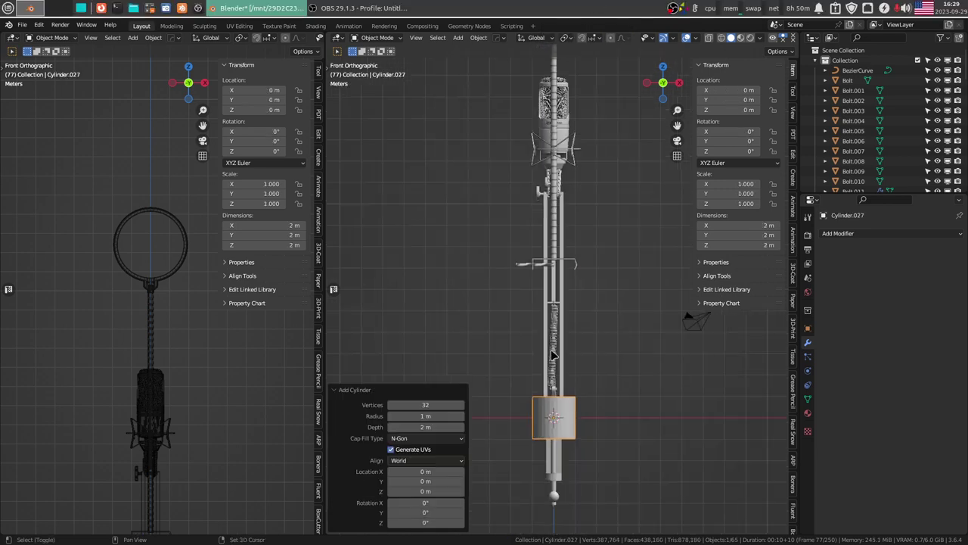
{"action": "scroll", "coordinate": [553, 354], "scroll_direction": "up", "scroll_amount": 3}
{"action": "scroll", "coordinate": [560, 325], "scroll_direction": "down", "scroll_amount": 1}
{"action": "key", "text": "g"}
{"action": "key", "text": "z"}
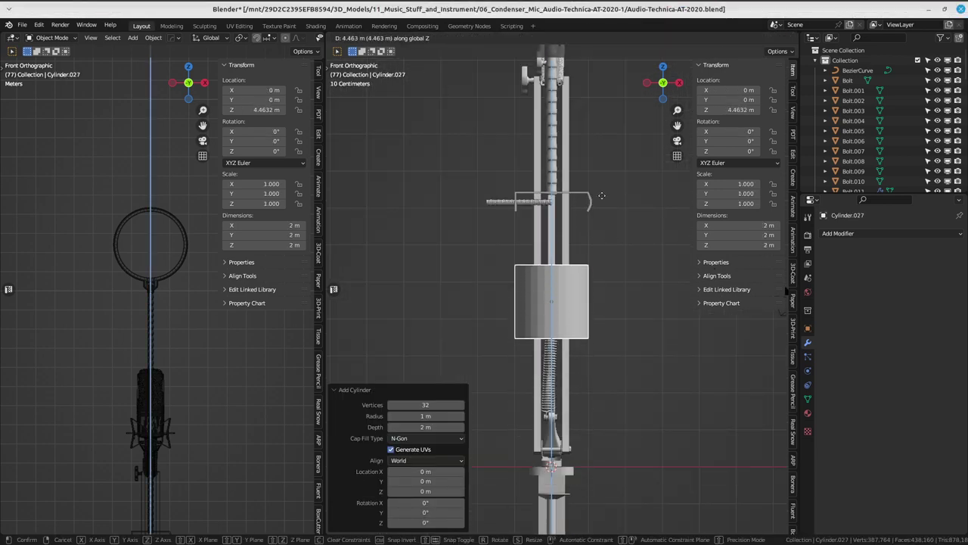
{"action": "left_click", "coordinate": [601, 171]}
{"action": "mouse_move", "coordinate": [601, 171]}
{"action": "middle_mouse_down"}
{"action": "mouse_move", "coordinate": [650, 278]}
{"action": "mouse_move", "coordinate": [580, 354]}
{"action": "mouse_move", "coordinate": [591, 317]}
{"action": "middle_mouse_up"}
{"action": "scroll", "coordinate": [649, 278], "scroll_direction": "up", "scroll_amount": 1}
{"action": "key", "text": "Tab"}
{"action": "key", "text": "ctrl+Tab"}
{"action": "left_click", "coordinate": [531, 318]}
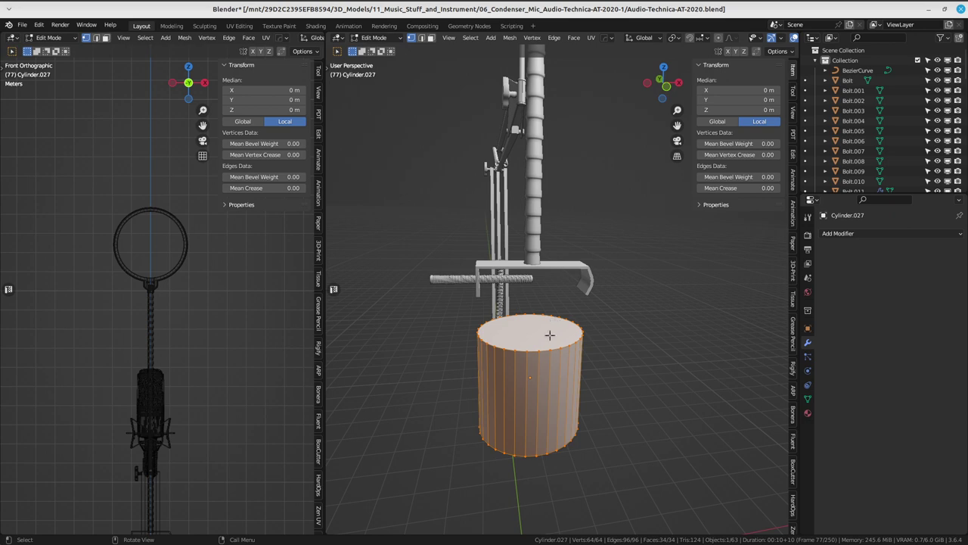
{"action": "middle_click_drag", "start_coordinate": [550, 335], "coordinate": [571, 284]}
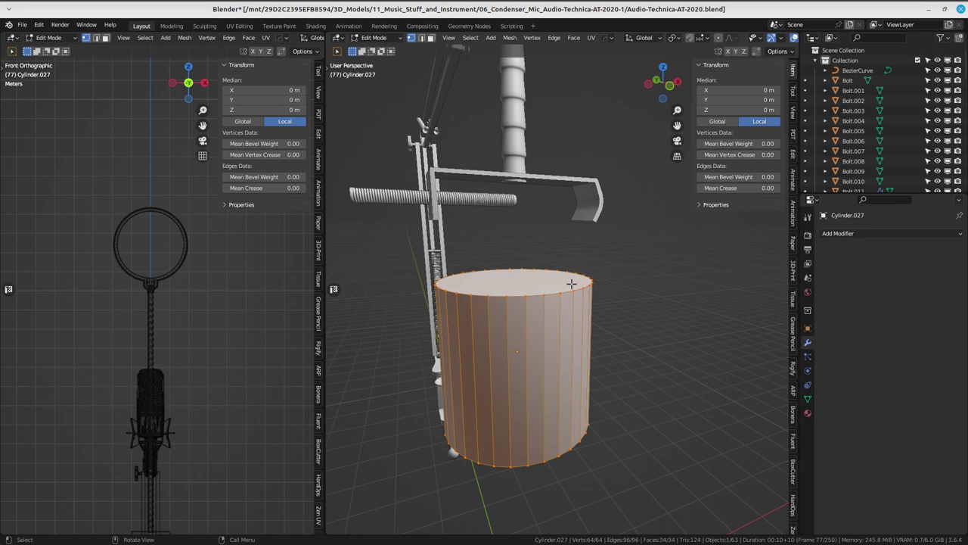
{"action": "middle_click_drag", "start_coordinate": [572, 284], "coordinate": [558, 308]}
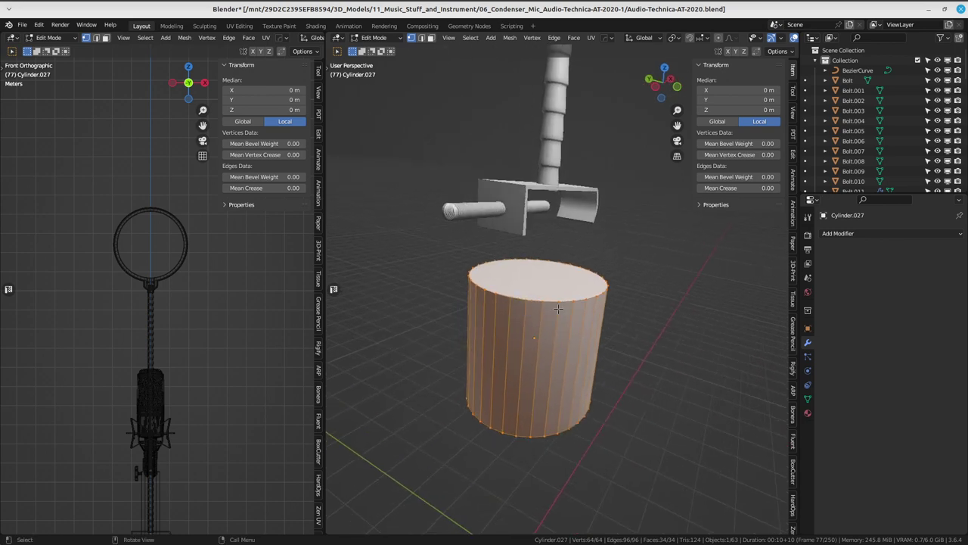
{"action": "middle_click_drag", "start_coordinate": [586, 345], "coordinate": [540, 311]}
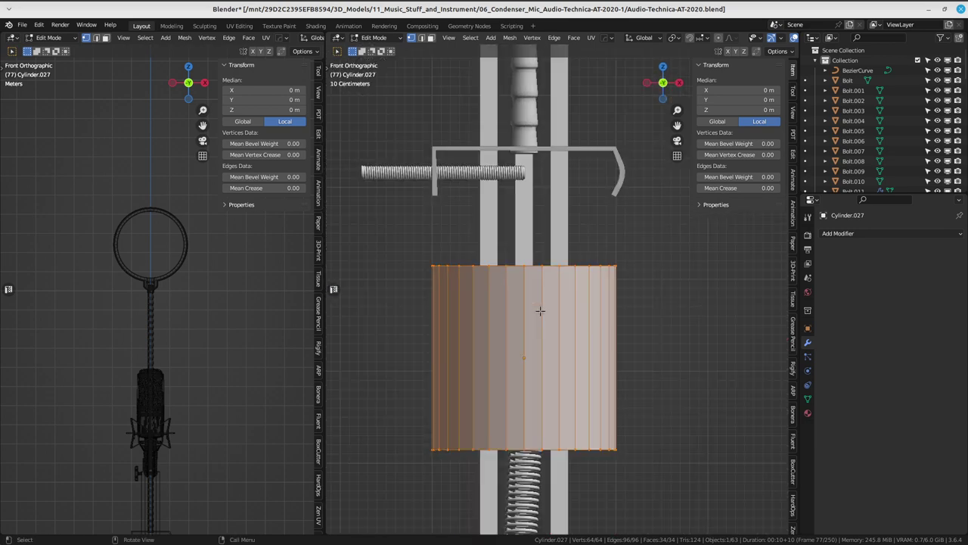
{"action": "scroll", "coordinate": [540, 310], "scroll_direction": "down", "scroll_amount": 4}
{"action": "key", "text": "Tab"}
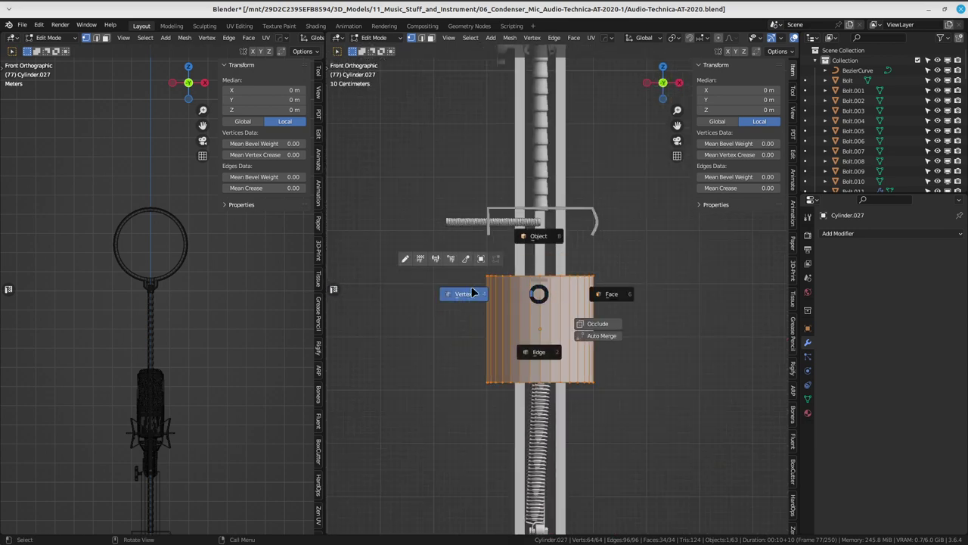
{"action": "left_click", "coordinate": [482, 260]}
{"action": "middle_click_drag", "start_coordinate": [509, 283], "coordinate": [544, 340]}
- Replace the trial cylinder with a new eight-sided cylinder mesh
{"action": "key", "text": "Delete"}
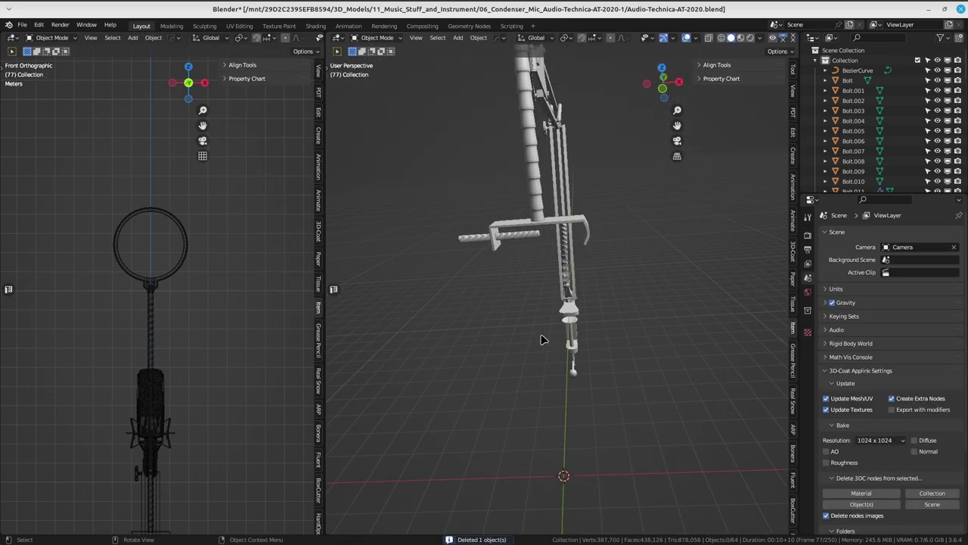
{"action": "key", "text": "shift+a"}
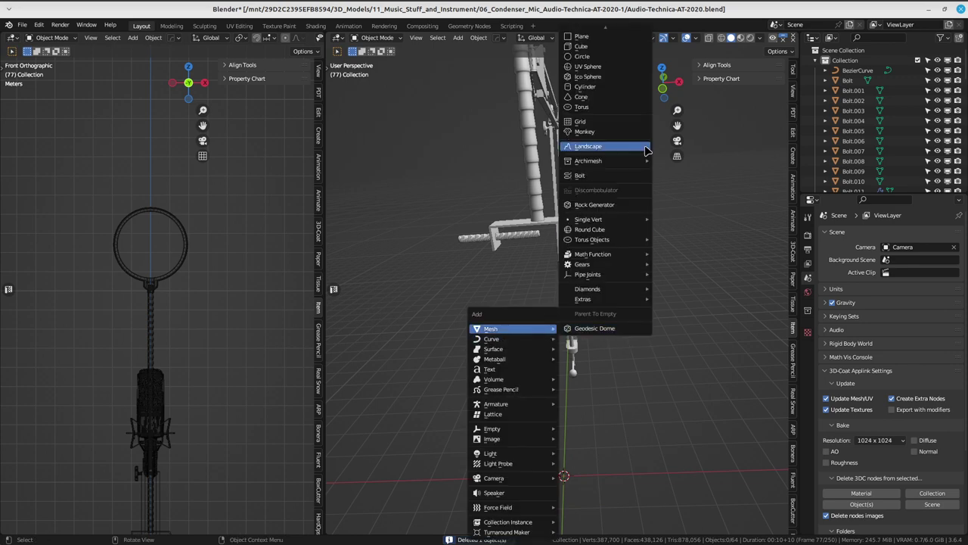
{"action": "mouse_move", "coordinate": [512, 328]}
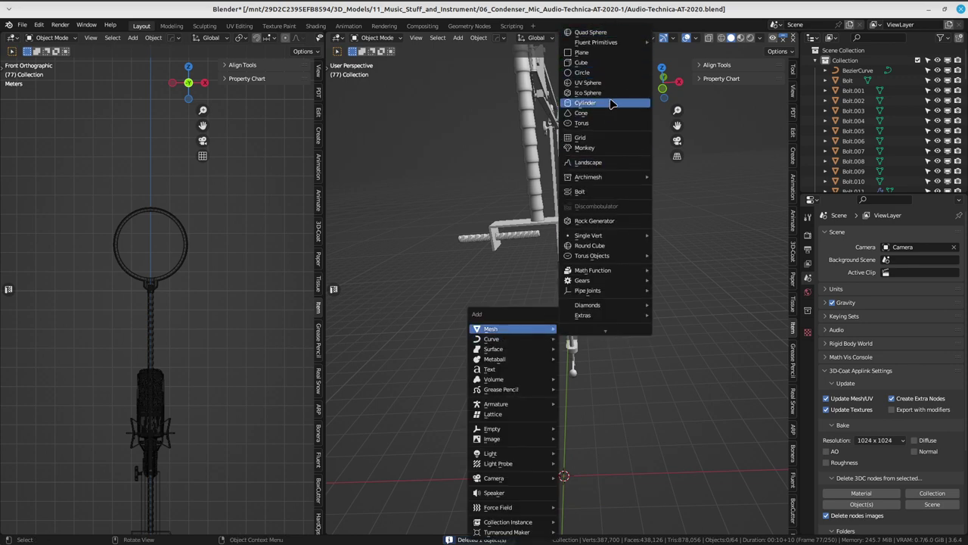
{"action": "left_click", "coordinate": [612, 101]}
{"action": "type", "text": "8"}
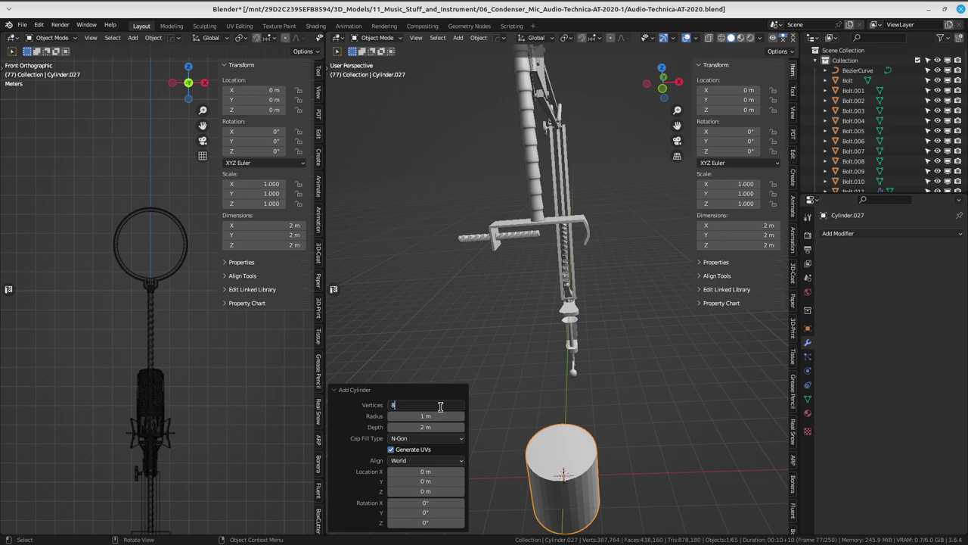
{"action": "key", "text": "Return"}
{"action": "mouse_move", "coordinate": [646, 311]}
{"action": "middle_mouse_down"}
{"action": "mouse_move", "coordinate": [582, 264]}
{"action": "mouse_move", "coordinate": [590, 333]}
{"action": "middle_mouse_up"}
- In Edit Mode, select and delete the cylinder's top face
{"action": "key", "text": "ctrl+Tab"}
{"action": "left_click", "coordinate": [611, 339]}
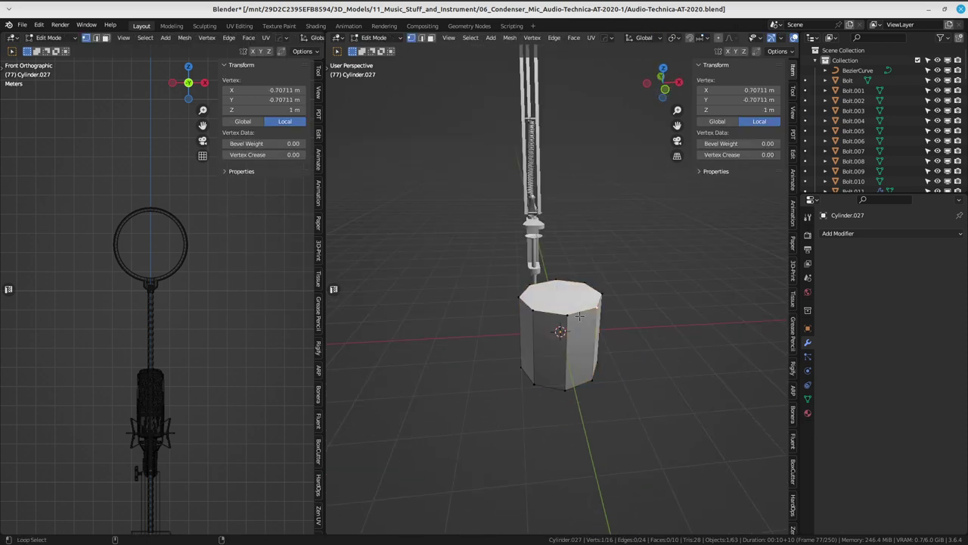
{"action": "left_click", "coordinate": [580, 315], "text": "alt"}
{"action": "key", "text": "x"}
{"action": "left_click", "coordinate": [580, 340]}
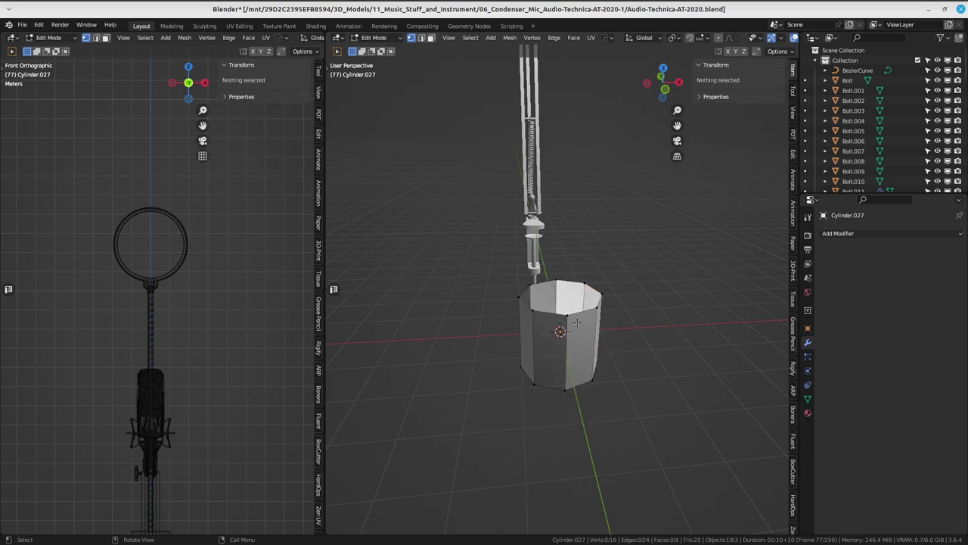
- In front wireframe view, box-select the cylinder's left and right side vertices
{"action": "key", "text": "KP_1"}
{"action": "scroll", "coordinate": [582, 302], "scroll_direction": "up", "scroll_amount": 3}
{"action": "key", "text": "z"}
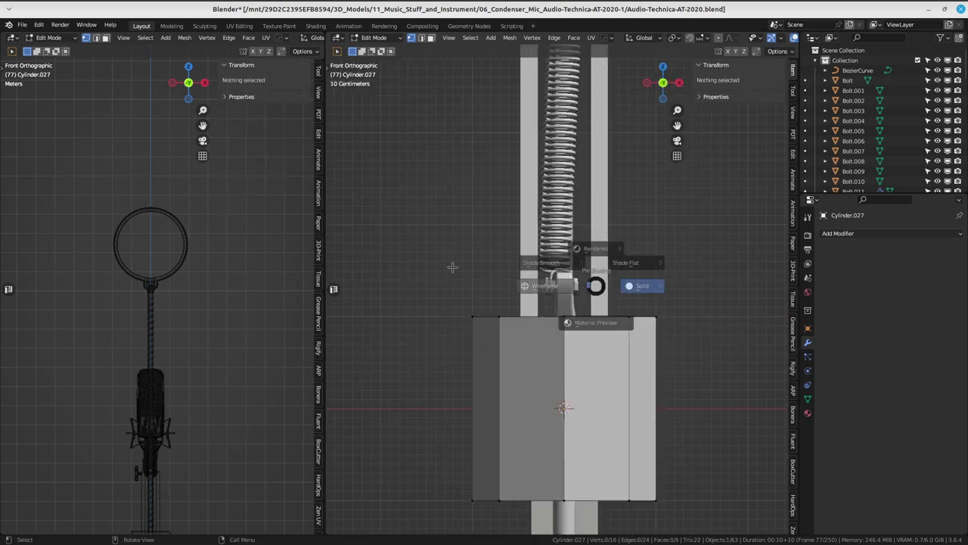
{"action": "left_click", "coordinate": [451, 266]}
{"action": "scroll", "coordinate": [451, 267], "scroll_direction": "up", "scroll_amount": 1}
{"action": "left_click_drag", "start_coordinate": [433, 259], "coordinate": [517, 522]}
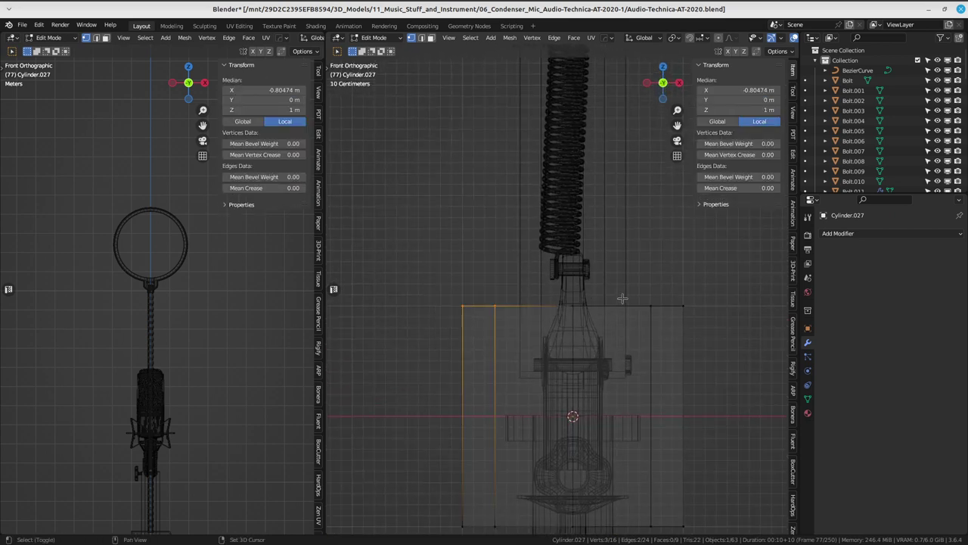
{"action": "left_click_drag", "start_coordinate": [689, 279], "coordinate": [581, 514], "text": "shift"}
{"action": "middle_click_drag", "start_coordinate": [634, 304], "coordinate": [598, 327], "text": "shift"}
{"action": "scroll", "coordinate": [569, 321], "scroll_direction": "down", "scroll_amount": 1}
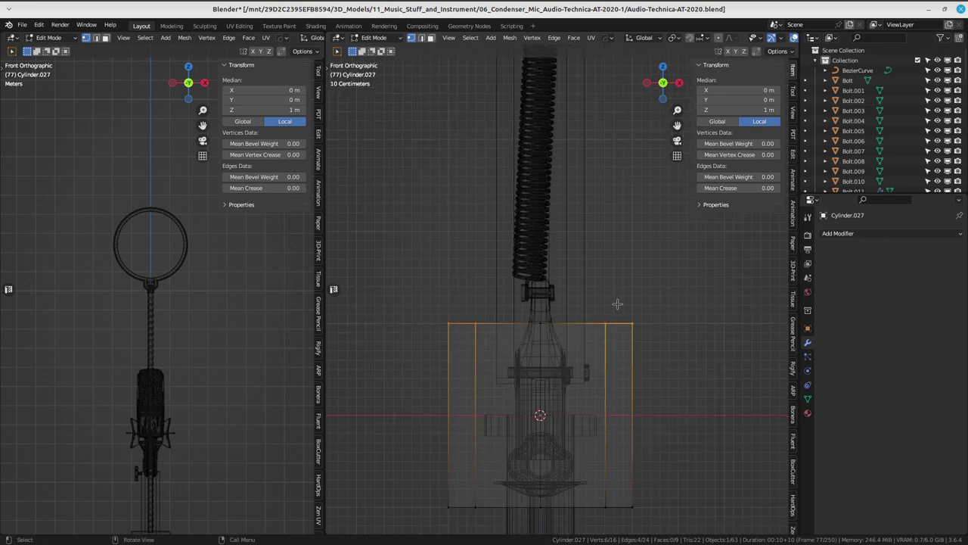
{"action": "left_click", "coordinate": [631, 324]}
{"action": "left_click_drag", "start_coordinate": [442, 287], "coordinate": [455, 354]}
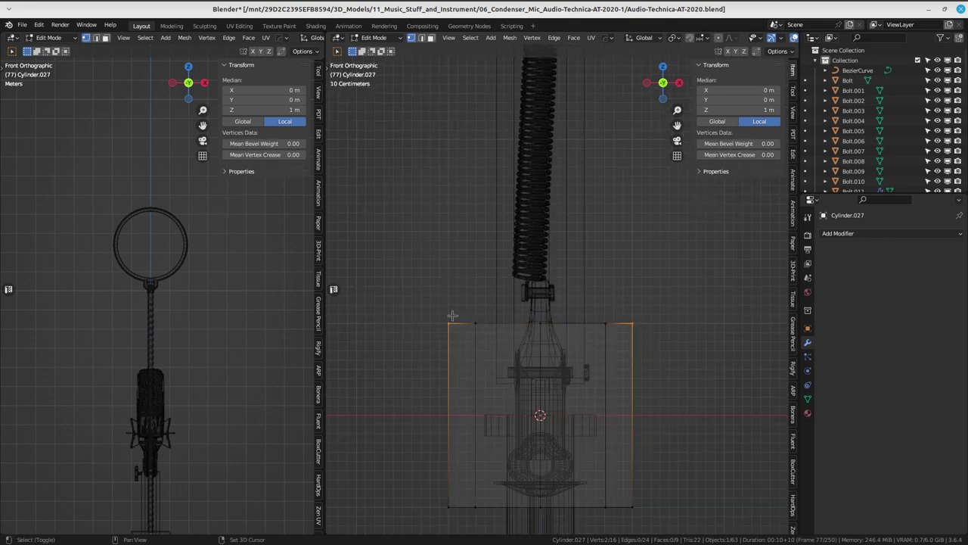
{"action": "left_click_drag", "start_coordinate": [661, 298], "coordinate": [587, 354], "text": "shift"}
{"action": "mouse_move", "coordinate": [607, 313]}
{"action": "middle_mouse_down", "text": "shift"}
{"action": "mouse_move", "coordinate": [611, 332]}
{"action": "mouse_move", "coordinate": [620, 325]}
{"action": "middle_mouse_up", "text": "shift"}
- Select the top corner vertices and raise them along the Z axis
{"action": "left_click", "coordinate": [609, 316]}
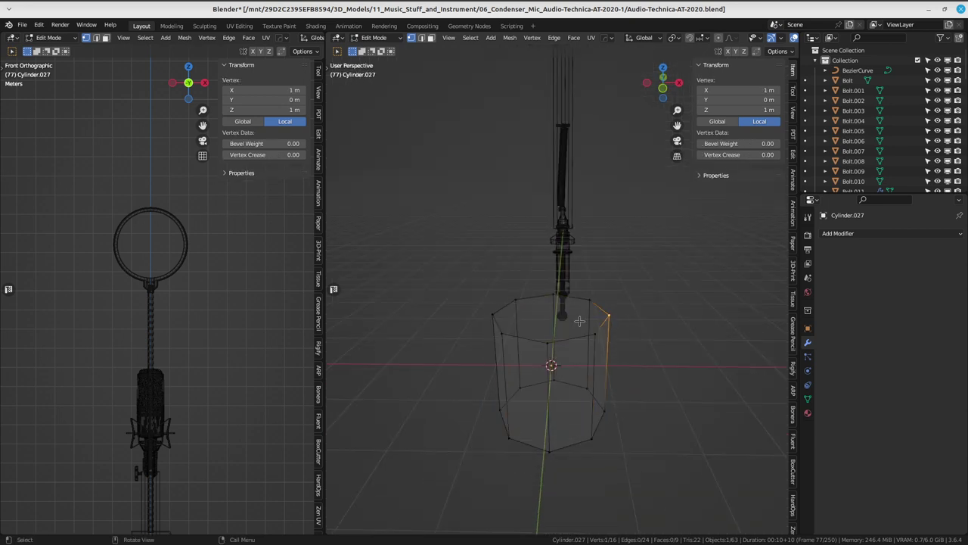
{"action": "left_click", "coordinate": [493, 313], "text": "shift"}
{"action": "mouse_move", "coordinate": [519, 303]}
{"action": "middle_mouse_down"}
{"action": "mouse_move", "coordinate": [553, 360]}
{"action": "mouse_move", "coordinate": [581, 327]}
{"action": "middle_mouse_up"}
{"action": "key", "text": "g"}
{"action": "key", "text": "z"}
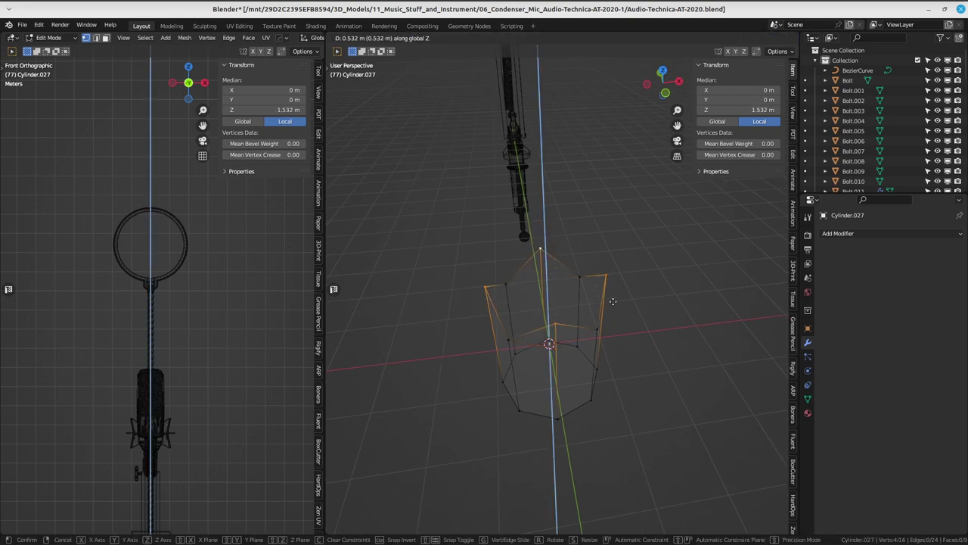
{"action": "left_click", "coordinate": [613, 301]}
{"action": "mouse_move", "coordinate": [613, 301]}
{"action": "middle_mouse_down"}
{"action": "mouse_move", "coordinate": [582, 352]}
{"action": "mouse_move", "coordinate": [589, 309]}
{"action": "mouse_move", "coordinate": [645, 340]}
{"action": "middle_mouse_up"}
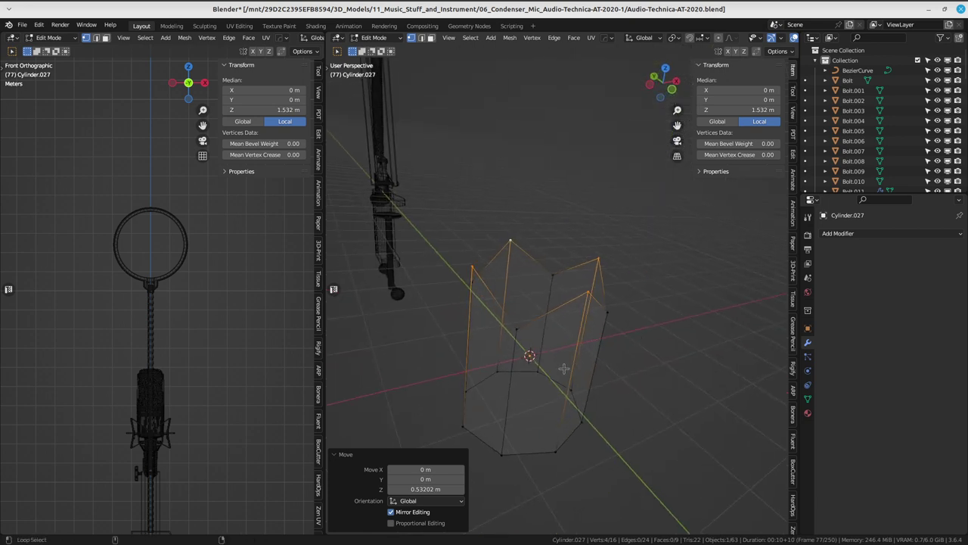
- Move the bottom face down 1 unit along Z, then delete it
{"action": "left_click", "coordinate": [564, 368], "text": "shift"}
{"action": "mouse_move", "coordinate": [564, 369]}
{"action": "middle_mouse_down"}
{"action": "mouse_move", "coordinate": [582, 369]}
{"action": "mouse_move", "coordinate": [601, 341]}
{"action": "mouse_move", "coordinate": [602, 352]}
{"action": "mouse_move", "coordinate": [602, 333]}
{"action": "middle_mouse_up"}
{"action": "left_click", "coordinate": [589, 397]}
{"action": "type", "text": "gz-1"}
{"action": "key", "text": "Return"}
{"action": "key", "text": "x"}
{"action": "left_click", "coordinate": [602, 352]}
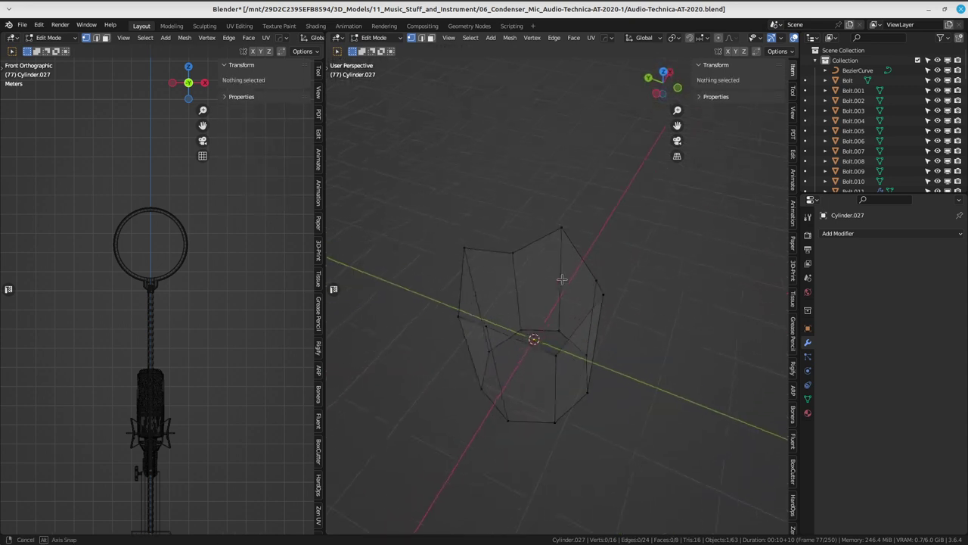
- Select the top edge ring and fill it with a face
{"action": "left_click", "coordinate": [557, 223]}
{"action": "middle_click_drag", "start_coordinate": [557, 224], "coordinate": [579, 273]}
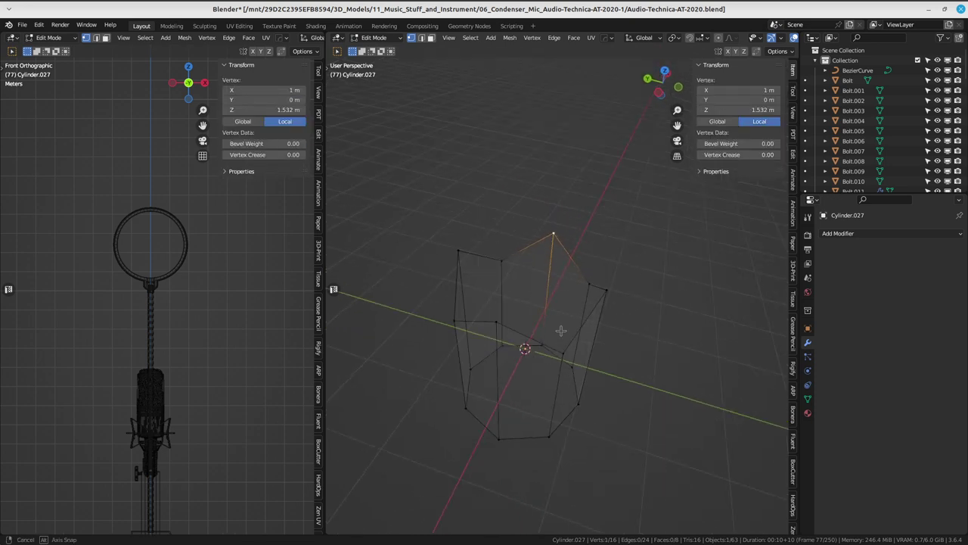
{"action": "left_click", "coordinate": [508, 250], "text": "alt"}
{"action": "middle_click_drag", "start_coordinate": [595, 342], "coordinate": [630, 283]}
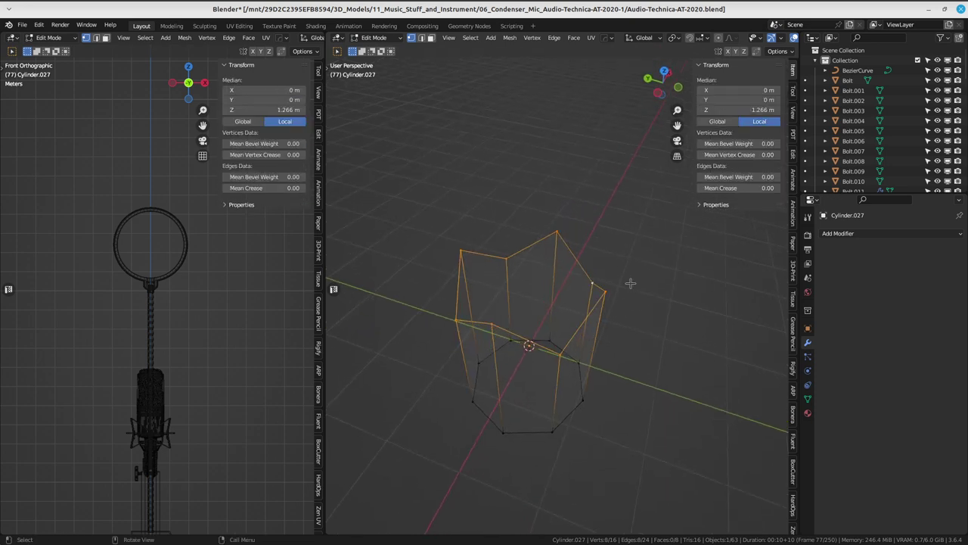
{"action": "key", "text": "f"}
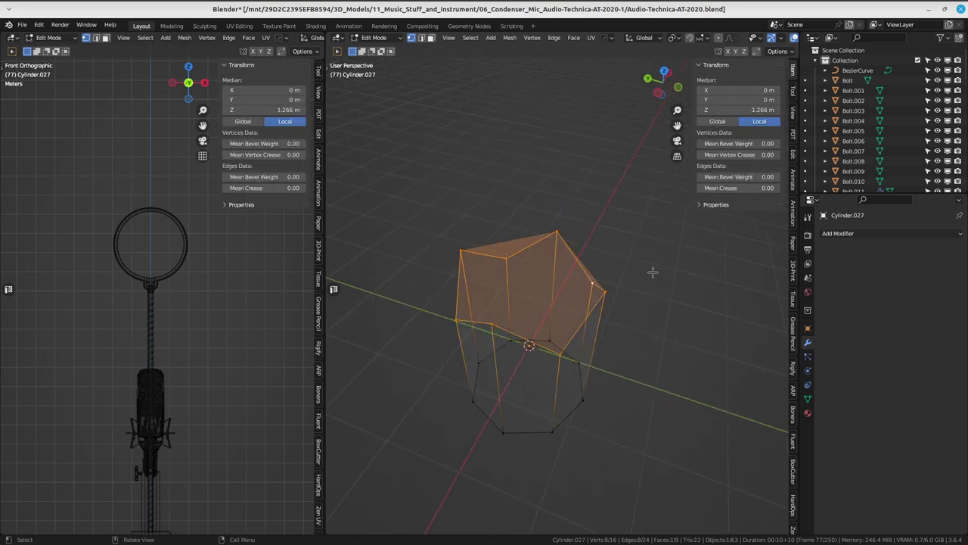
- Inset the top face, flatten the inset along Z, and shrink it
{"action": "key", "text": "i"}
{"action": "left_click", "coordinate": [611, 293]}
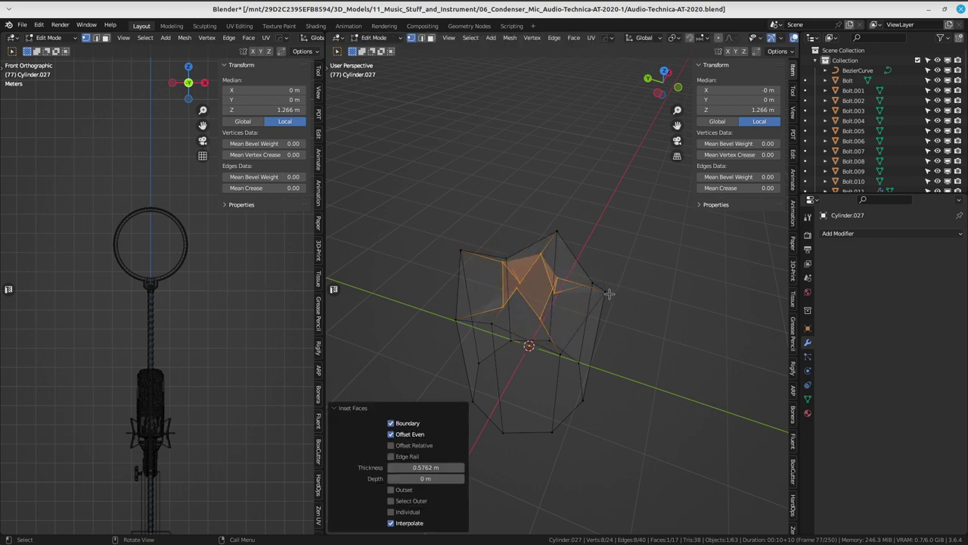
{"action": "middle_click_drag", "start_coordinate": [611, 294], "coordinate": [622, 283]}
{"action": "key", "text": "z"}
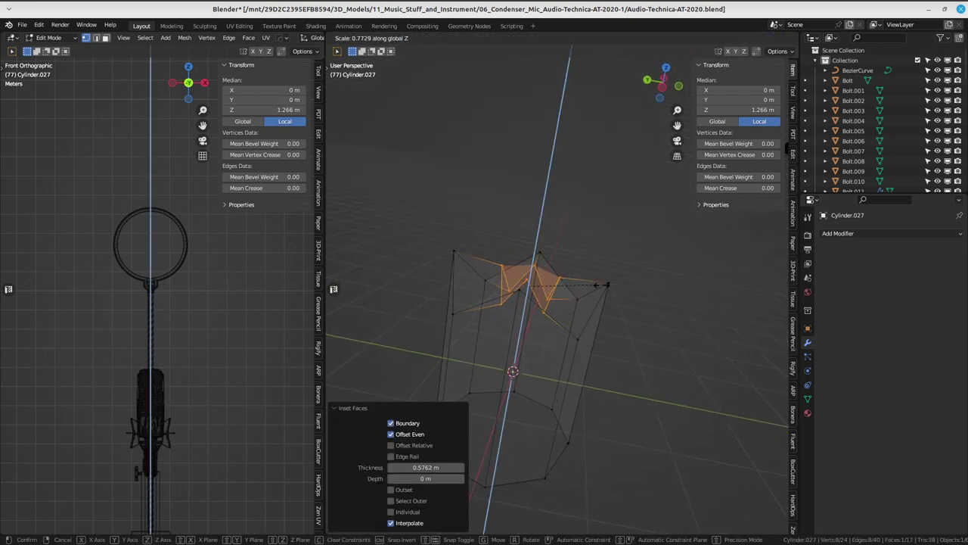
{"action": "left_click", "coordinate": [536, 289]}
{"action": "middle_click_drag", "start_coordinate": [535, 289], "coordinate": [643, 350]}
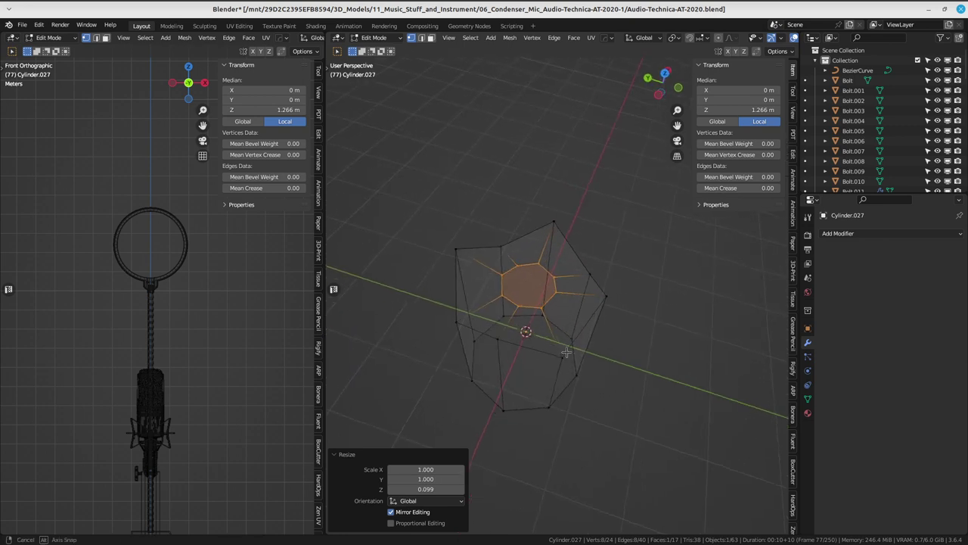
{"action": "key", "text": "s"}
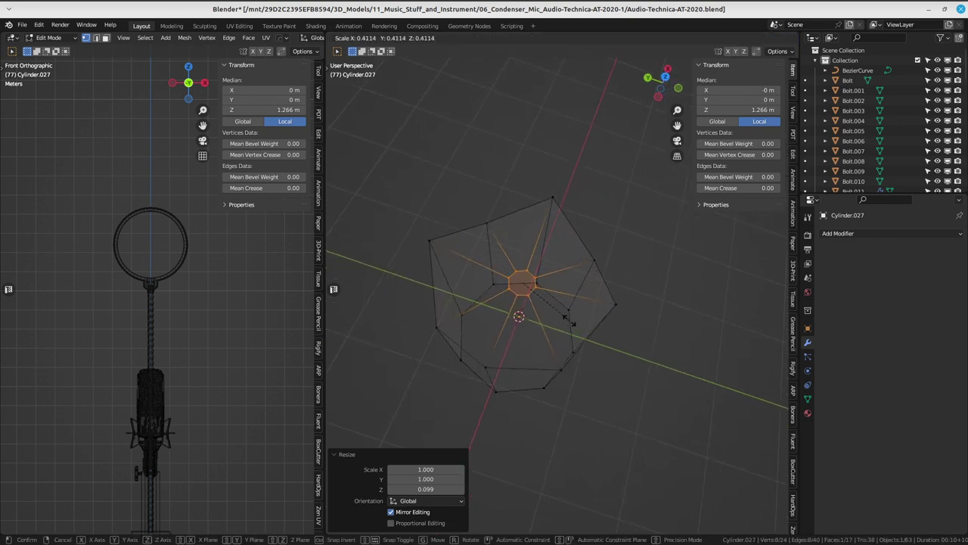
{"action": "left_click", "coordinate": [557, 316]}
- Add loop cuts around the top inset, undoing the misplaced ones
{"action": "key", "text": "ctrl+r"}
{"action": "left_click", "coordinate": [564, 298]}
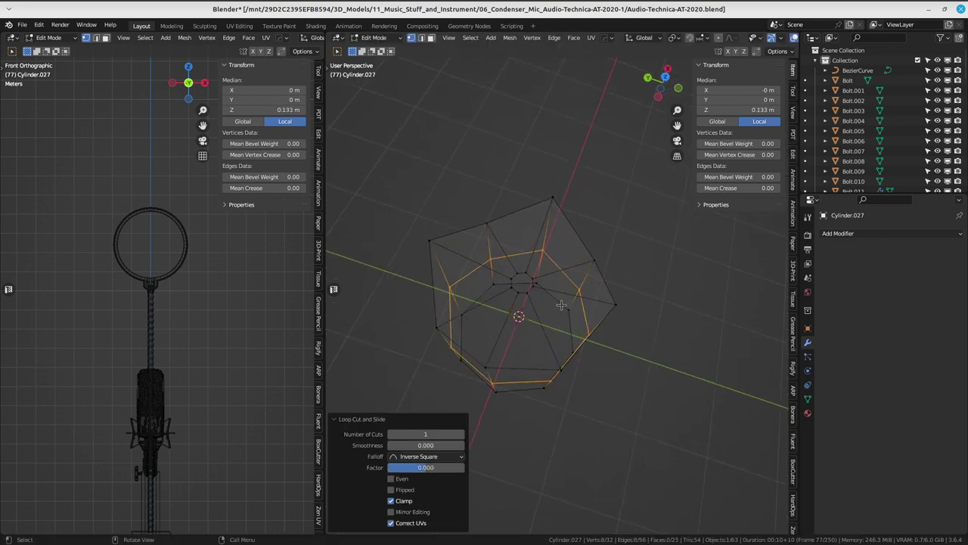
{"action": "key", "text": "ctrl+s"}
{"action": "key", "text": "Escape"}
{"action": "key", "text": "ctrl+z"}
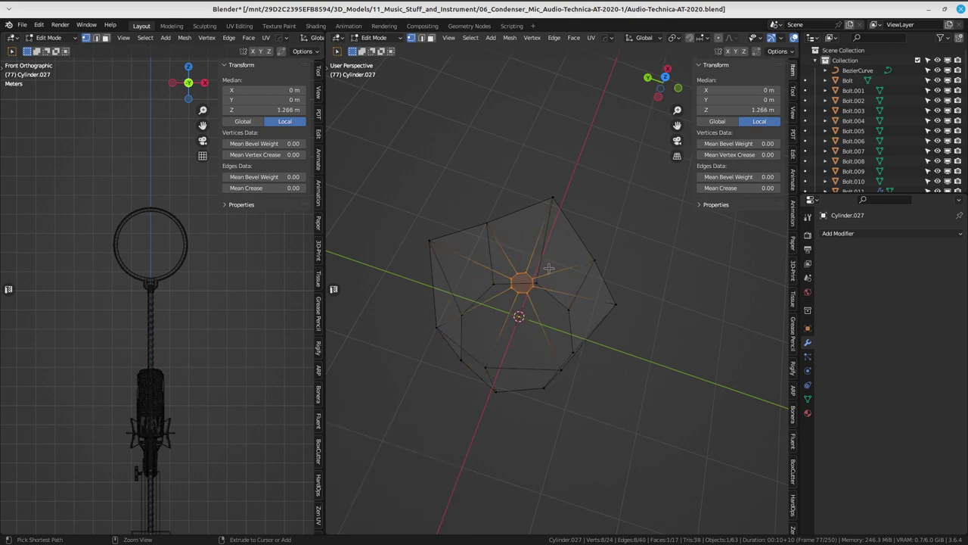
{"action": "left_click", "coordinate": [547, 224]}
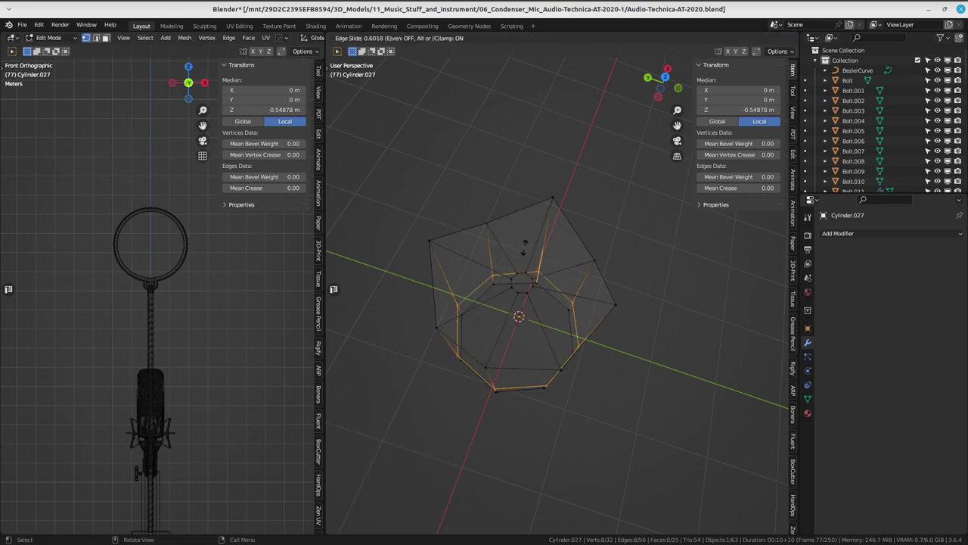
{"action": "left_click", "coordinate": [548, 235]}
{"action": "middle_click_drag", "start_coordinate": [548, 234], "coordinate": [552, 267]}
{"action": "key", "text": "ctrl+z"}
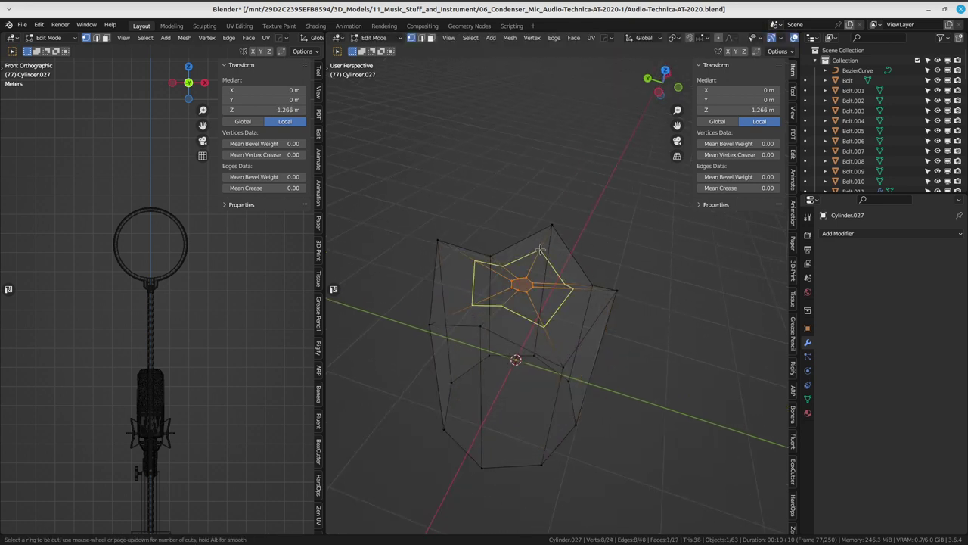
{"action": "left_click", "coordinate": [540, 249]}
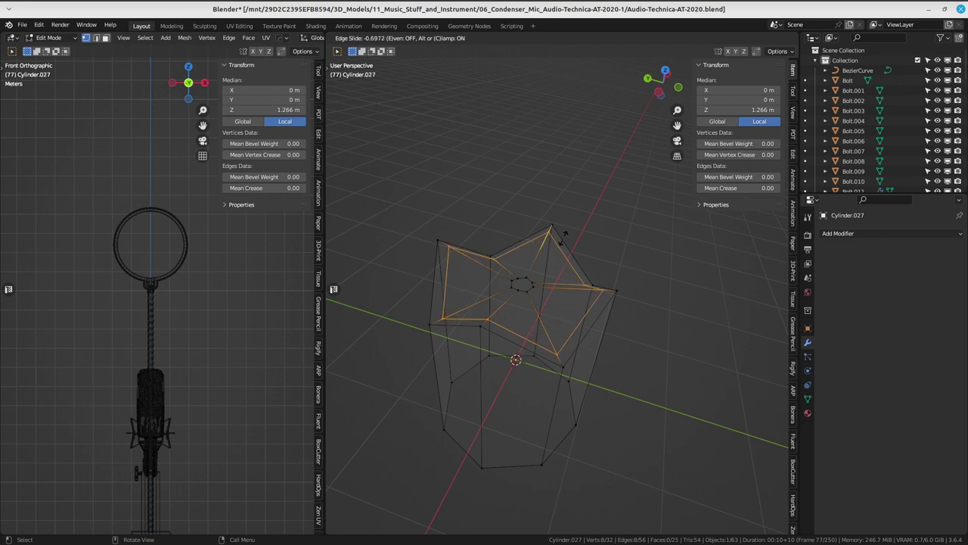
{"action": "left_click", "coordinate": [564, 237]}
{"action": "middle_click_drag", "start_coordinate": [565, 237], "coordinate": [542, 263]}
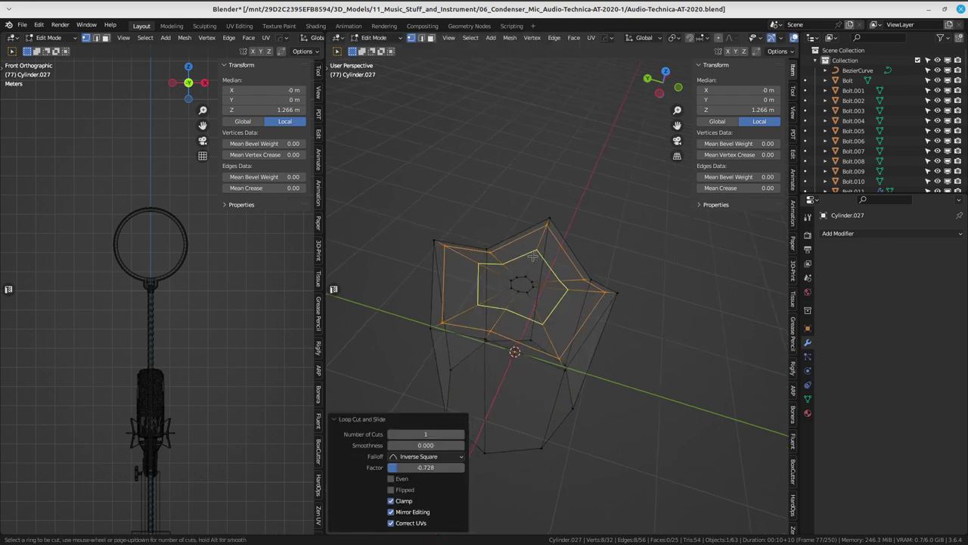
{"action": "left_click", "coordinate": [529, 273]}
- Delete the central octagon face to leave a hole in the top
{"action": "left_click", "coordinate": [522, 291]}
{"action": "scroll", "coordinate": [512, 266], "scroll_direction": "up", "scroll_amount": 3}
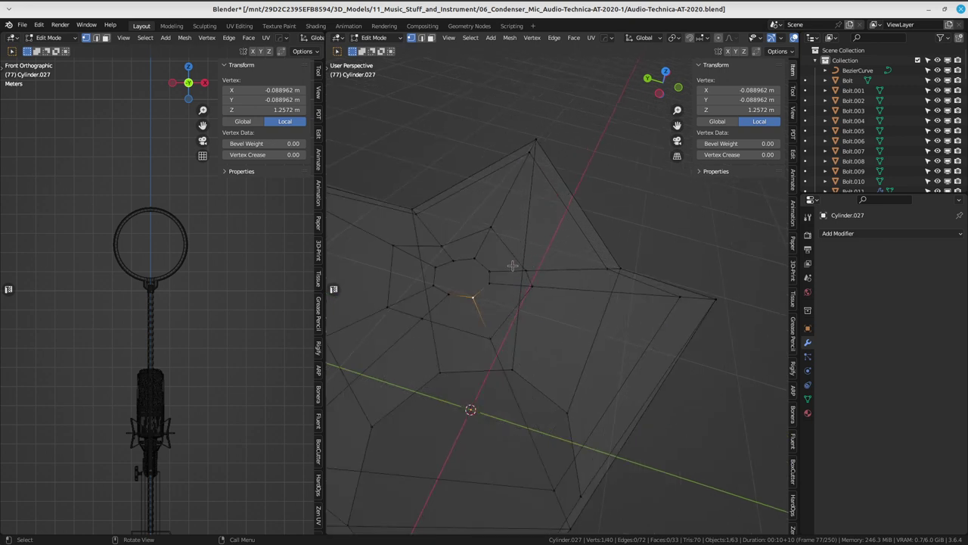
{"action": "middle_click_drag", "start_coordinate": [512, 265], "coordinate": [544, 303], "text": "shift"}
{"action": "left_click", "coordinate": [535, 315], "text": "alt"}
{"action": "key", "text": "x"}
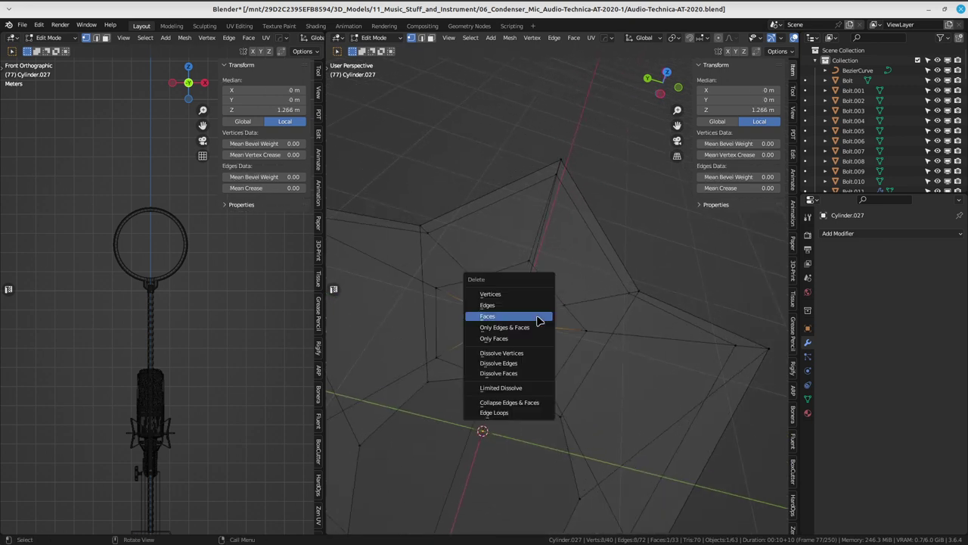
{"action": "left_click", "coordinate": [539, 318]}
- Join opposite rim vertices across the hole and connect the middle vertex to a neighbour
{"action": "scroll", "coordinate": [562, 291], "scroll_direction": "up", "scroll_amount": 2}
{"action": "middle_click_drag", "start_coordinate": [562, 292], "coordinate": [479, 331]}
{"action": "left_click", "coordinate": [467, 327]}
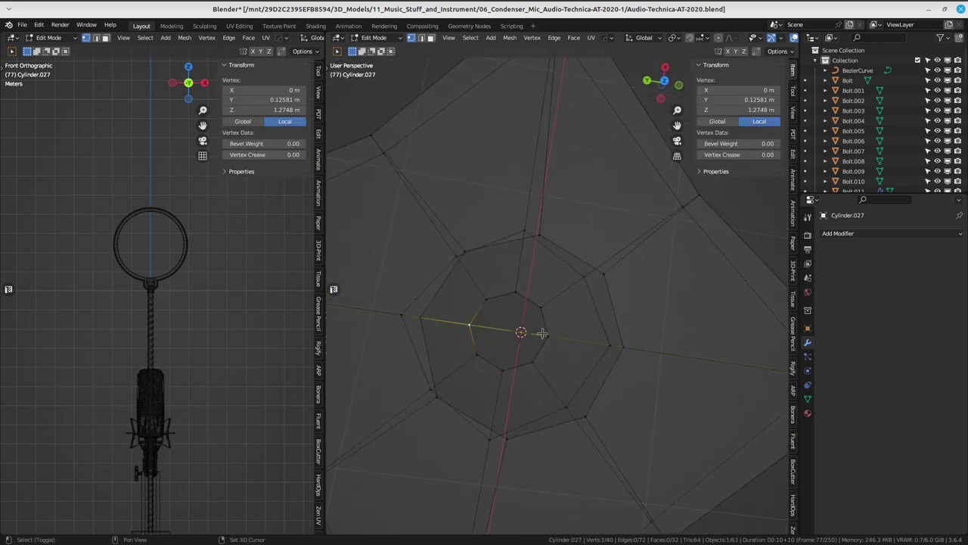
{"action": "left_click", "coordinate": [546, 338], "text": "shift"}
{"action": "key", "text": "f"}
{"action": "right_click", "coordinate": [519, 333]}
{"action": "left_click", "coordinate": [530, 339]}
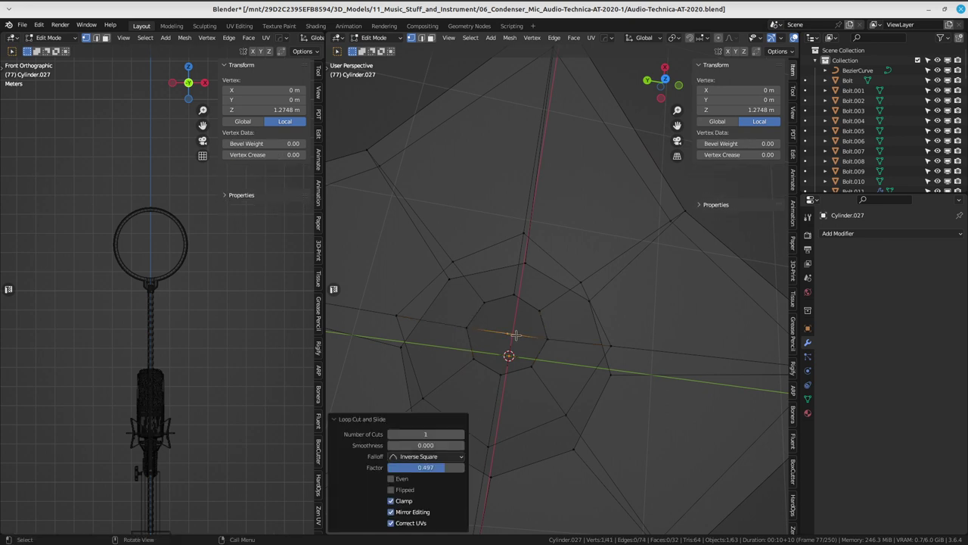
{"action": "left_click", "coordinate": [509, 335]}
{"action": "left_click", "coordinate": [534, 314], "text": "shift"}
{"action": "middle_click_drag", "start_coordinate": [534, 314], "coordinate": [538, 338]}
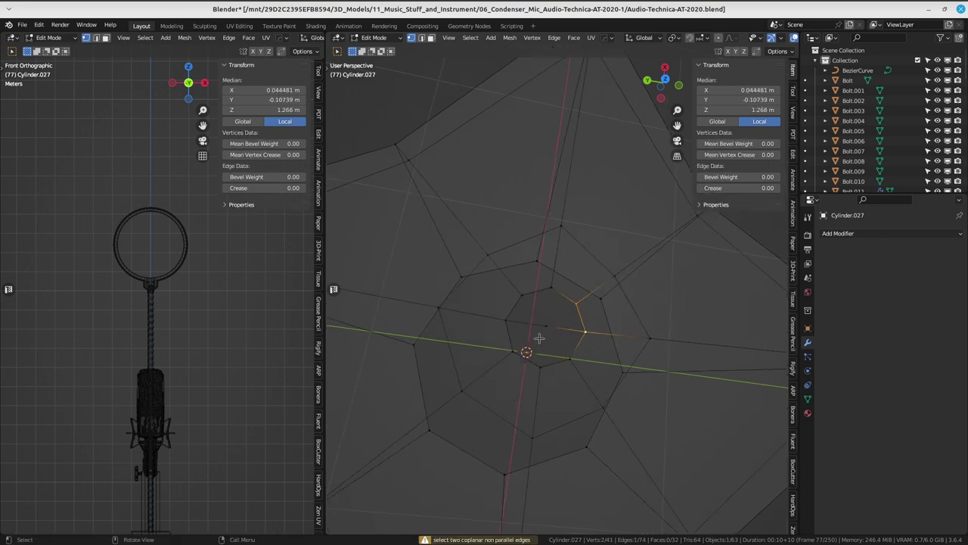
{"action": "key", "text": "j"}
- Return to Object Mode and view the whole cylinder
{"action": "scroll", "coordinate": [569, 280], "scroll_direction": "down", "scroll_amount": 2}
{"action": "key", "text": "Tab"}
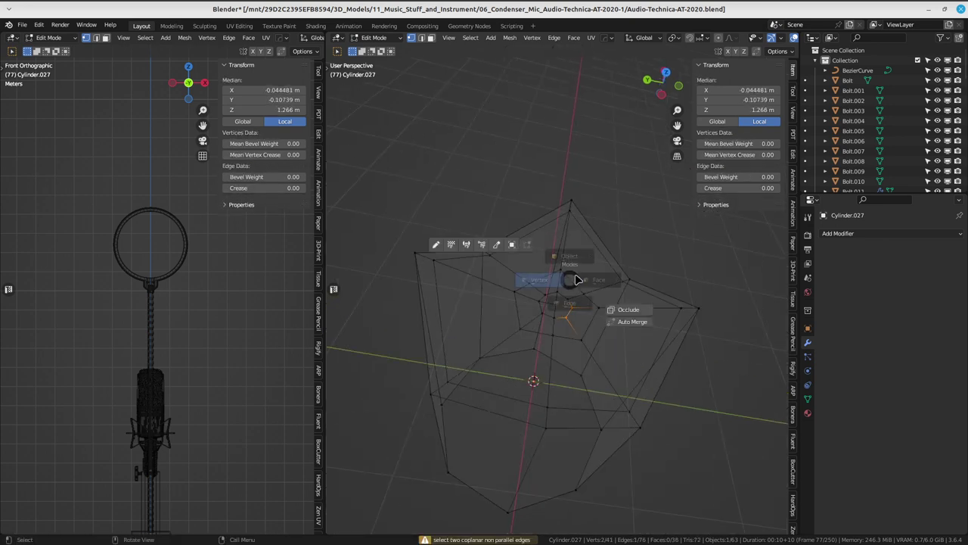
{"action": "key", "text": "Tab"}
{"action": "scroll", "coordinate": [522, 261], "scroll_direction": "down", "scroll_amount": 2}
{"action": "middle_click_drag", "start_coordinate": [561, 276], "coordinate": [571, 282]}
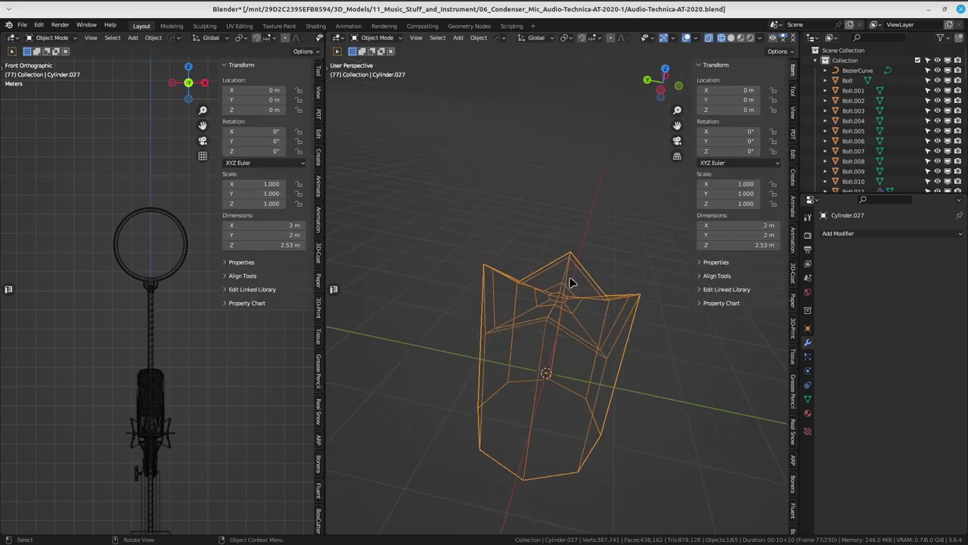
- Add a Subdivision Surface modifier to the cylinder and view it in solid shading
{"action": "left_click", "coordinate": [855, 235]}
{"action": "left_click", "coordinate": [784, 418]}
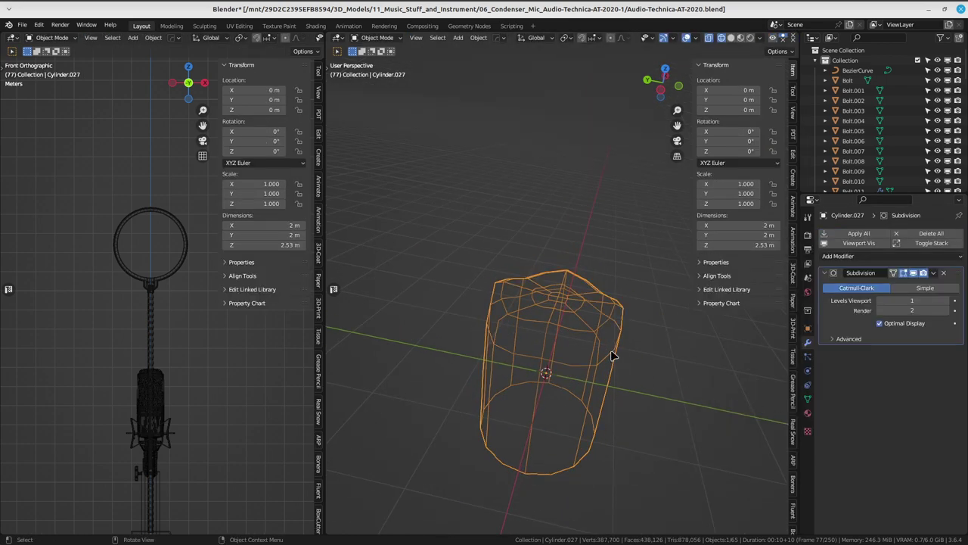
{"action": "mouse_move", "coordinate": [614, 353]}
{"action": "middle_mouse_down"}
{"action": "mouse_move", "coordinate": [580, 320]}
{"action": "mouse_move", "coordinate": [627, 331]}
{"action": "mouse_move", "coordinate": [541, 312]}
{"action": "mouse_move", "coordinate": [612, 370]}
{"action": "middle_mouse_up"}
{"action": "key", "text": "shift+z"}
- In Edit Mode, add a loop cut slid up near the cylinder's top
{"action": "key", "text": "Tab"}
{"action": "left_click", "coordinate": [493, 323]}
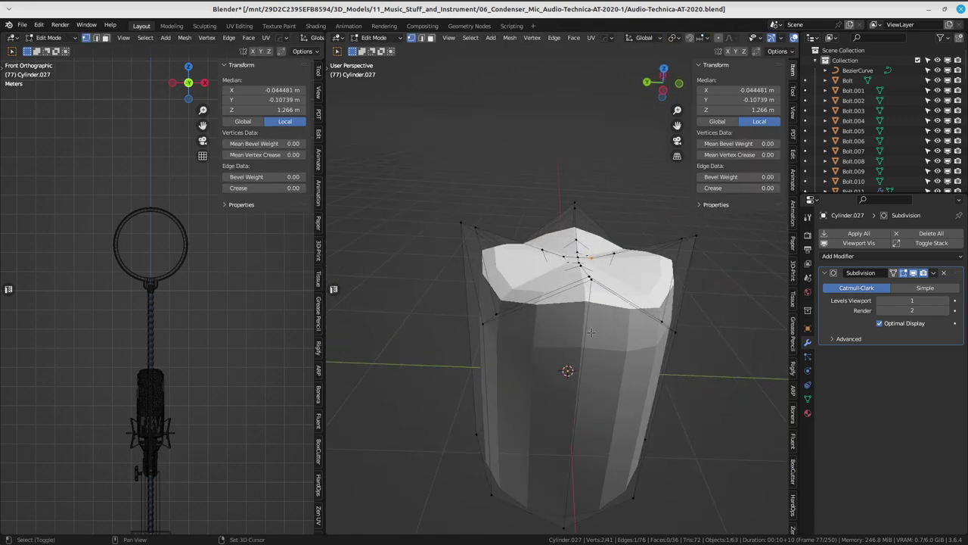
{"action": "key", "text": "ctrl+r"}
{"action": "left_click", "coordinate": [625, 367]}
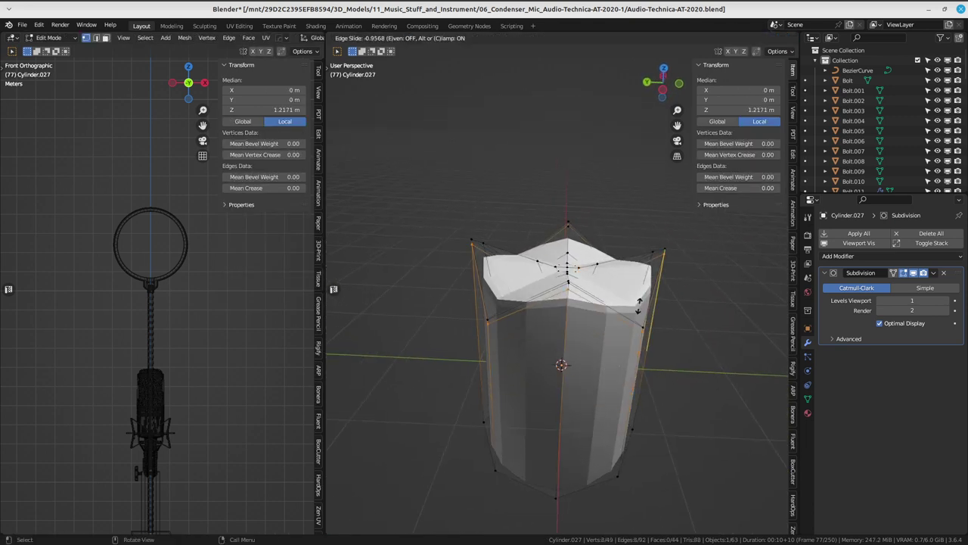
{"action": "left_click", "coordinate": [638, 362]}
{"action": "mouse_move", "coordinate": [637, 362]}
{"action": "middle_mouse_down"}
{"action": "mouse_move", "coordinate": [553, 347]}
{"action": "mouse_move", "coordinate": [499, 71]}
{"action": "middle_mouse_up"}
- Bevel the selected vertical edge loop 0.061 m wide and return to Object Mode
{"action": "key", "text": "alt+a"}
{"action": "left_click", "coordinate": [553, 348], "text": "alt"}
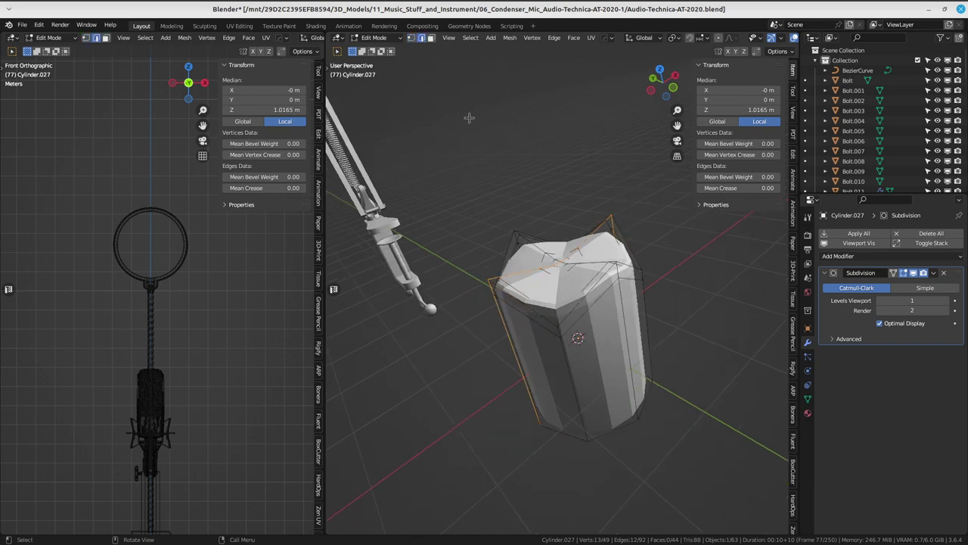
{"action": "middle_click_drag", "start_coordinate": [563, 287], "coordinate": [620, 318]}
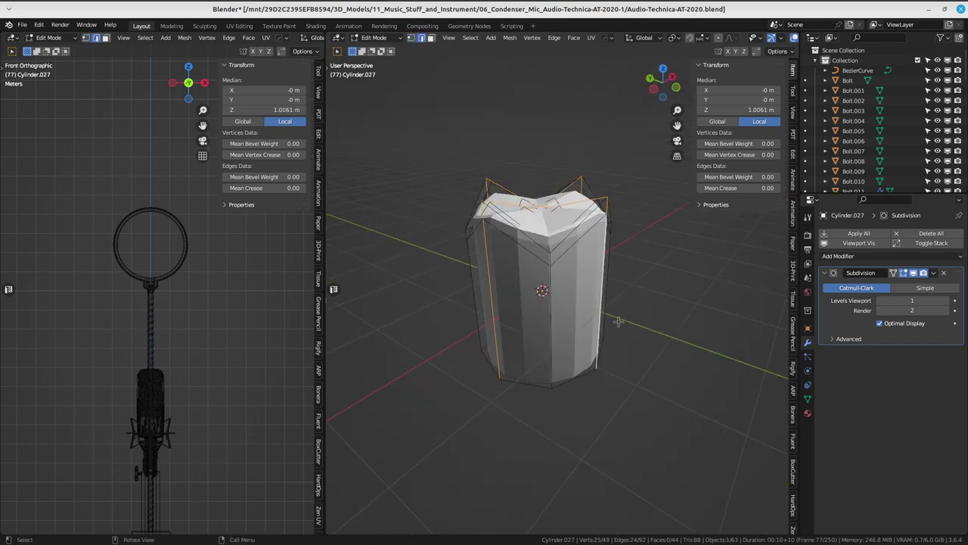
{"action": "key", "text": "ctrl+b"}
{"action": "scroll", "coordinate": [606, 341], "scroll_direction": "down", "scroll_amount": 5}
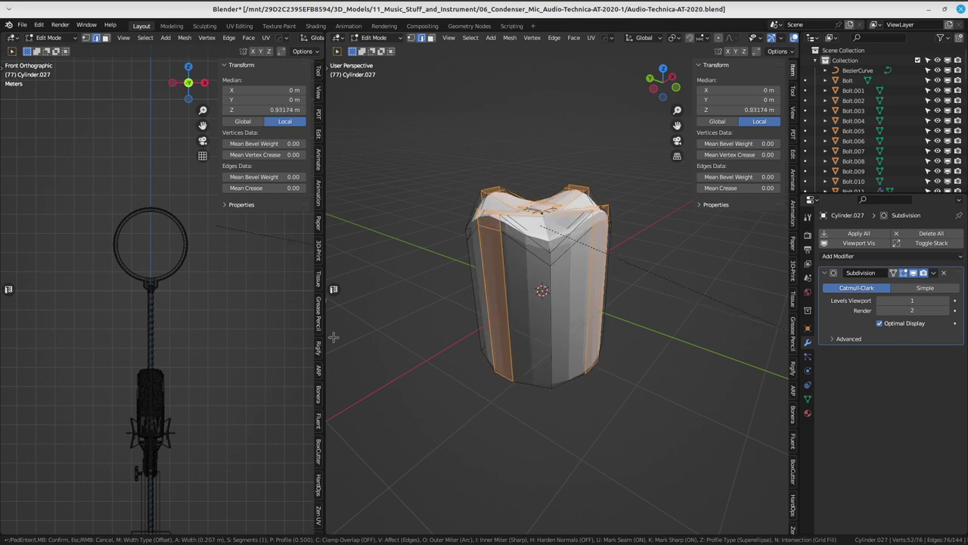
{"action": "left_click", "coordinate": [698, 324]}
{"action": "mouse_move", "coordinate": [748, 177]}
{"action": "middle_mouse_down"}
{"action": "mouse_move", "coordinate": [584, 339]}
{"action": "mouse_move", "coordinate": [653, 287]}
{"action": "middle_mouse_up"}
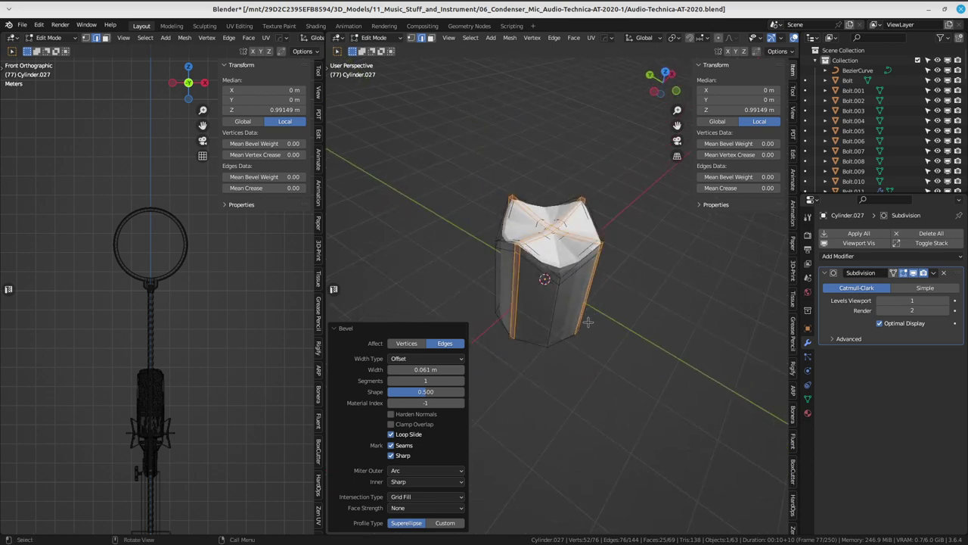
{"action": "key", "text": "Tab"}
{"action": "mouse_move", "coordinate": [553, 255]}
{"action": "middle_mouse_down"}
{"action": "mouse_move", "coordinate": [408, 320]}
{"action": "mouse_move", "coordinate": [646, 330]}
{"action": "middle_mouse_up"}
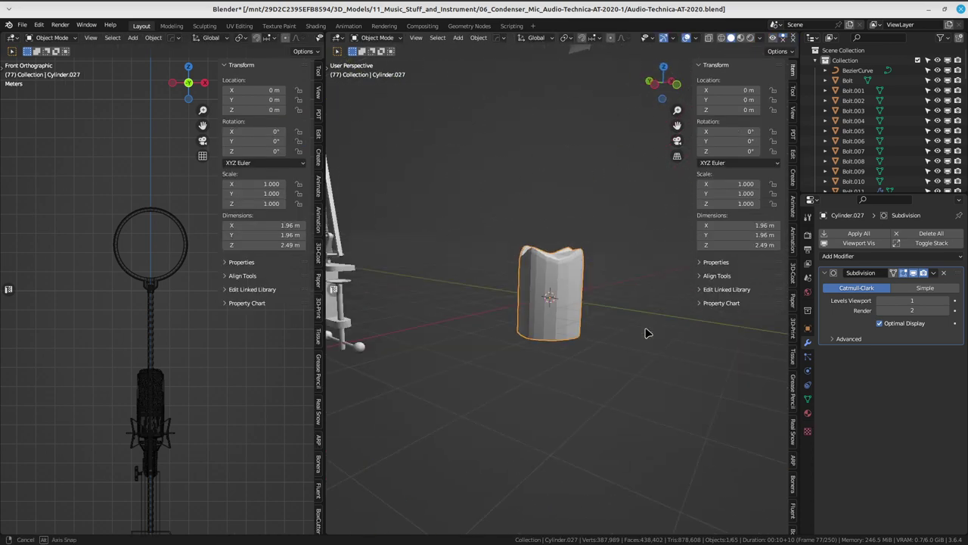
- Grow a selection around the cup's top centre and lower those faces along Z
{"action": "scroll", "coordinate": [528, 219], "scroll_direction": "up", "scroll_amount": 3}
{"action": "mouse_move", "coordinate": [527, 219]}
{"action": "middle_mouse_down"}
{"action": "mouse_move", "coordinate": [526, 287]}
{"action": "mouse_move", "coordinate": [596, 244]}
{"action": "middle_mouse_up"}
{"action": "key", "text": "Tab"}
{"action": "left_click", "coordinate": [581, 235]}
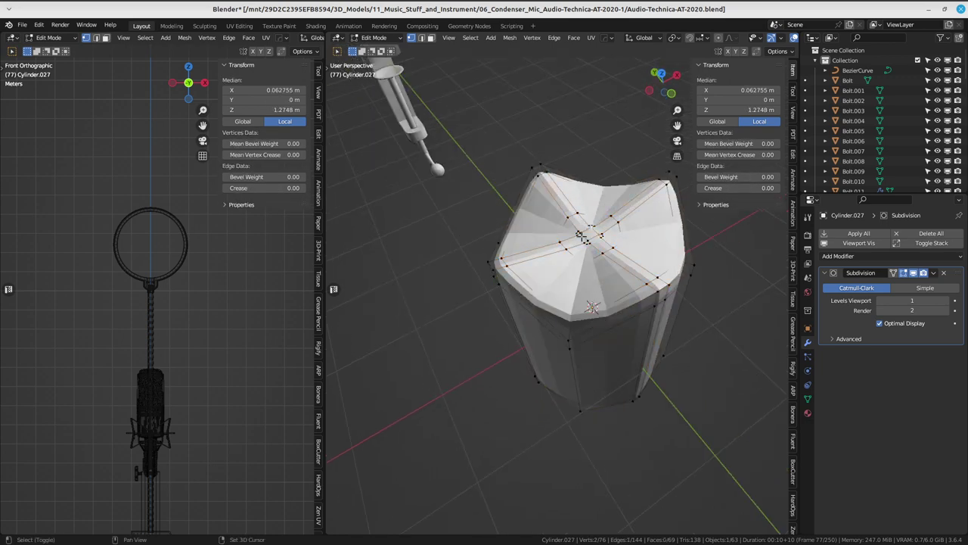
{"action": "key", "text": "ctrl+KP_Add"}
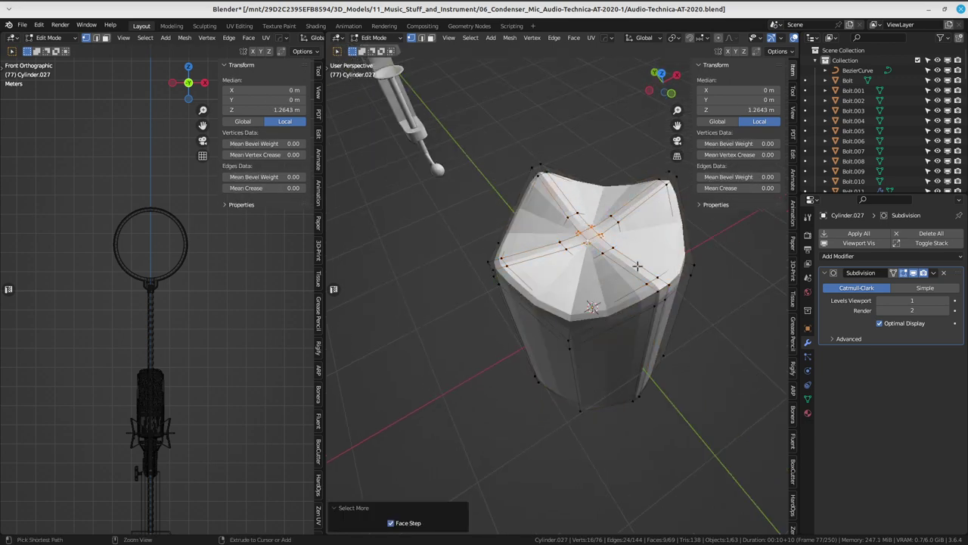
{"action": "middle_click_drag", "start_coordinate": [638, 266], "coordinate": [655, 262]}
{"action": "key", "text": "g"}
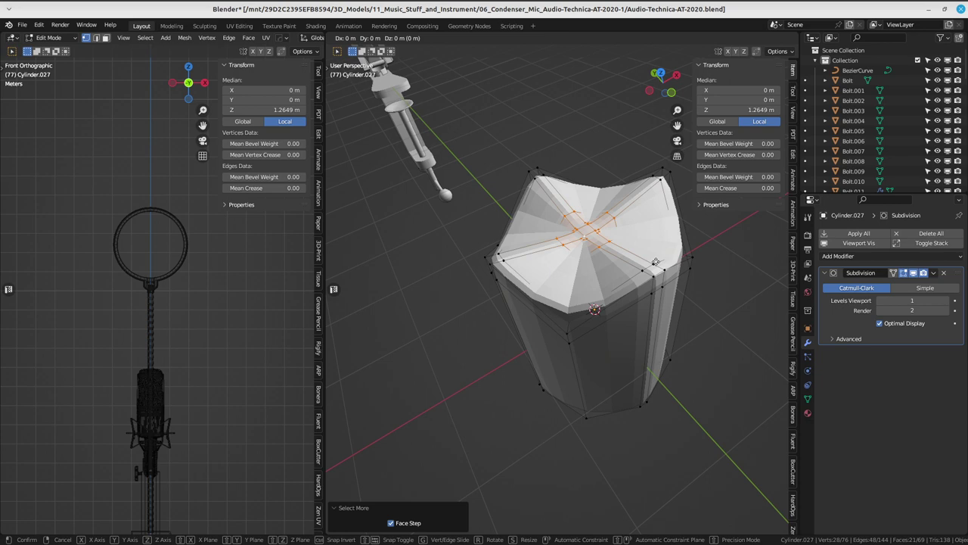
{"action": "key", "text": "z"}
{"action": "left_click", "coordinate": [652, 277]}
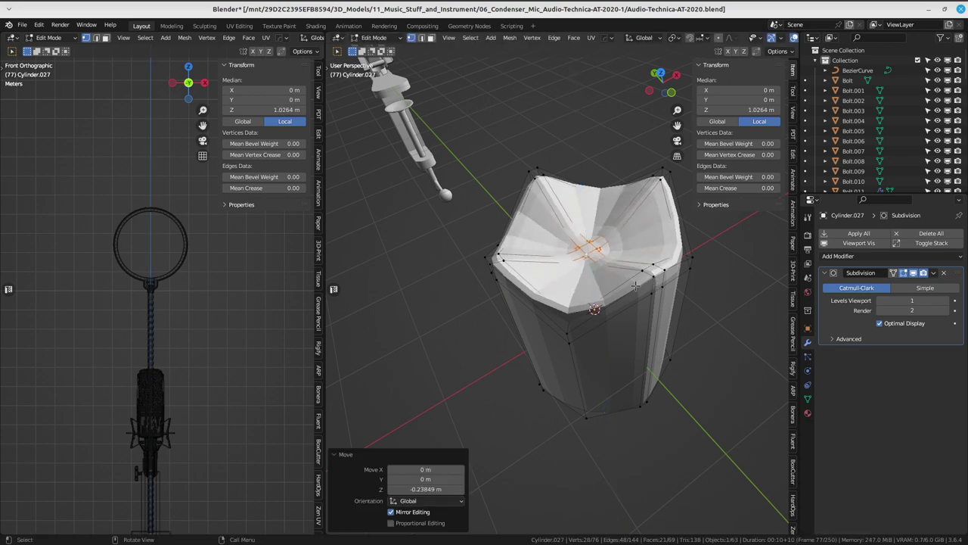
- Push the innermost top faces further down along Z, then return to Object Mode
{"action": "middle_click_drag", "start_coordinate": [652, 277], "coordinate": [610, 270]}
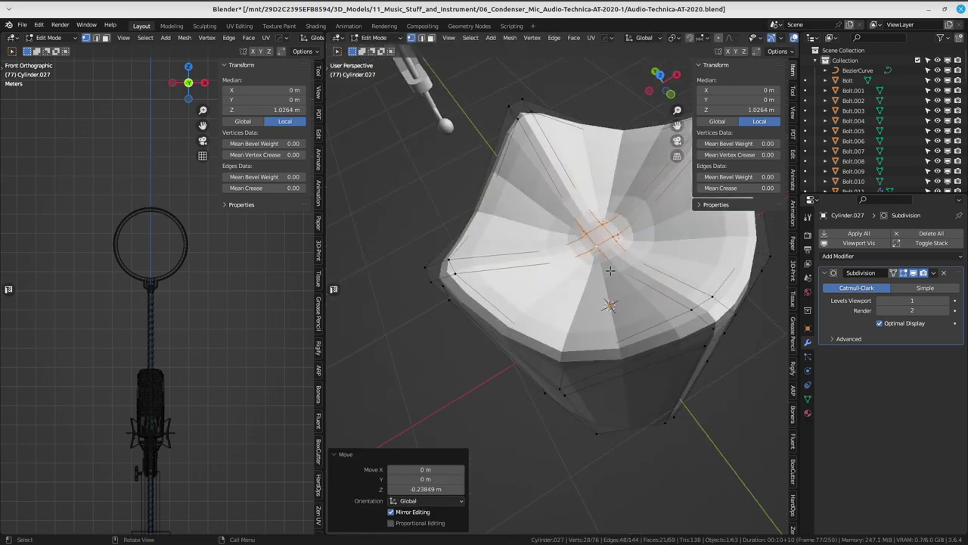
{"action": "key", "text": "ctrl+KP_Subtract"}
{"action": "key", "text": "g"}
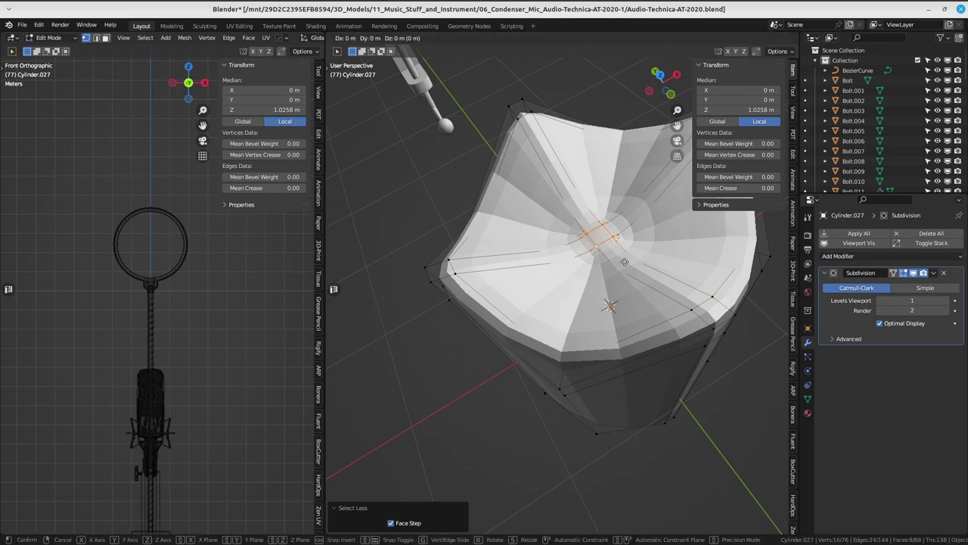
{"action": "key", "text": "z"}
{"action": "left_click", "coordinate": [630, 270]}
{"action": "middle_click_drag", "start_coordinate": [630, 270], "coordinate": [592, 196]}
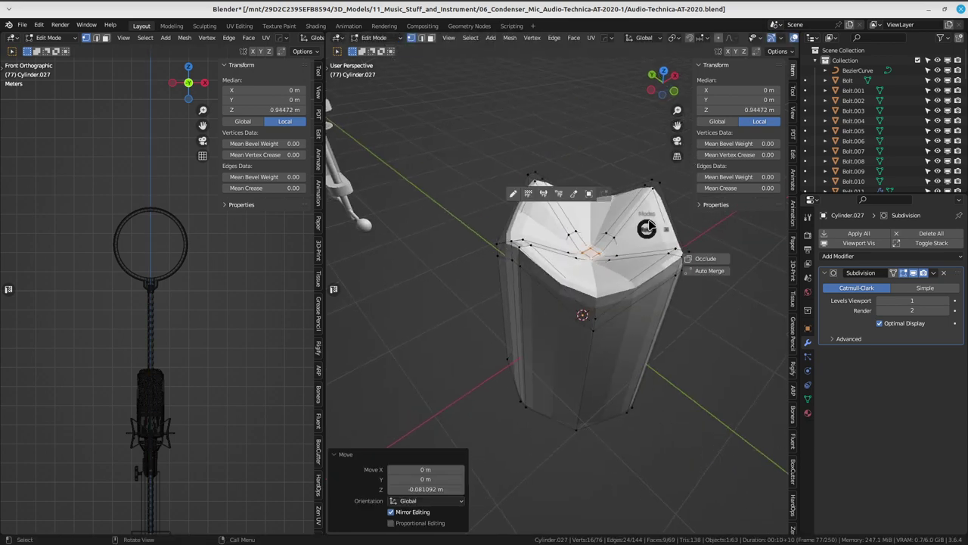
{"action": "key", "text": "ctrl+Tab"}
{"action": "left_click", "coordinate": [592, 196]}
- In vertex Edit Mode, select the cup's four vertical corner edge loops
{"action": "scroll", "coordinate": [597, 317], "scroll_direction": "down", "scroll_amount": 2}
{"action": "middle_click_drag", "start_coordinate": [598, 317], "coordinate": [540, 190]}
{"action": "scroll", "coordinate": [588, 275], "scroll_direction": "up", "scroll_amount": 2}
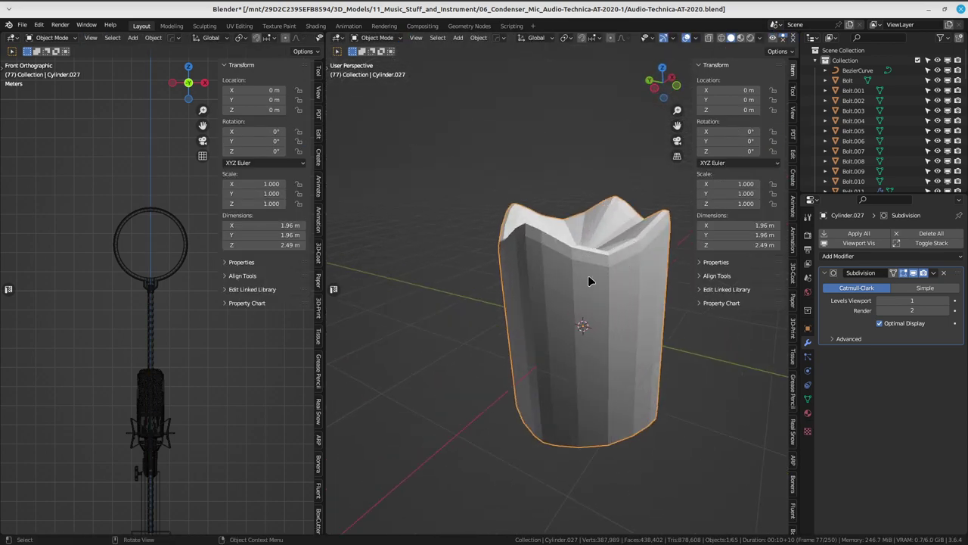
{"action": "key", "text": "ctrl+Tab"}
{"action": "left_click", "coordinate": [535, 281]}
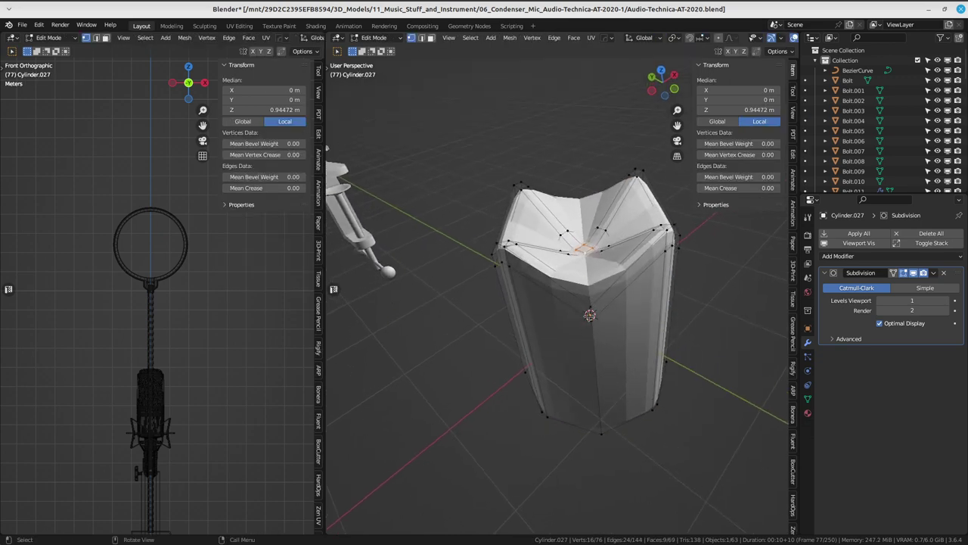
{"action": "left_click", "coordinate": [600, 351], "text": "alt"}
{"action": "mouse_move", "coordinate": [600, 351]}
{"action": "middle_mouse_down"}
{"action": "mouse_move", "coordinate": [664, 300]}
{"action": "mouse_move", "coordinate": [605, 363]}
{"action": "mouse_move", "coordinate": [514, 331]}
{"action": "mouse_move", "coordinate": [672, 368]}
{"action": "middle_mouse_up"}
{"action": "left_click", "coordinate": [605, 363], "text": "alt+shift"}
{"action": "left_click", "coordinate": [642, 343], "text": "alt+shift"}
{"action": "left_click", "coordinate": [586, 356], "text": "alt+shift"}
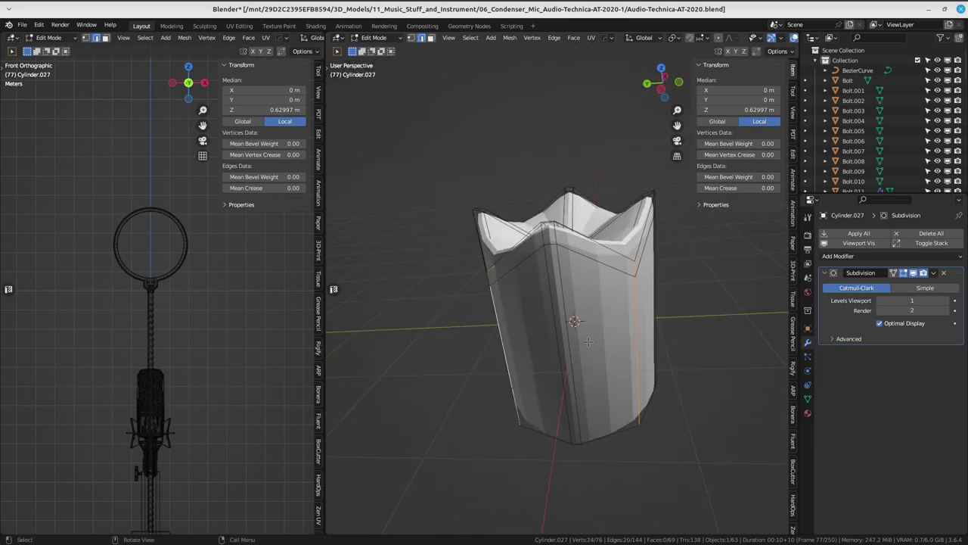
- Bevel the four corner loops by 0.0742 m and return to Object Mode
{"action": "key", "text": "ctrl+b"}
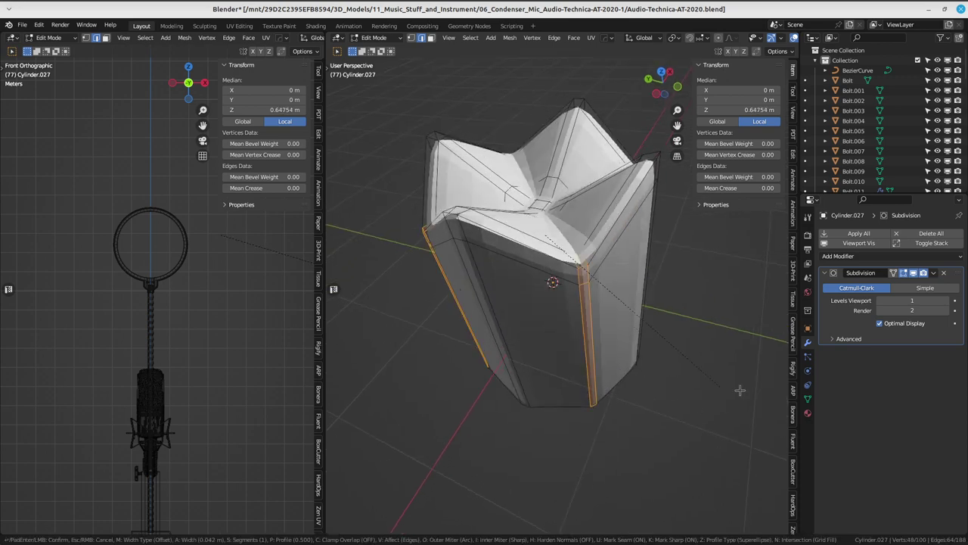
{"action": "left_click", "coordinate": [757, 393]}
{"action": "middle_click_drag", "start_coordinate": [757, 393], "coordinate": [606, 221]}
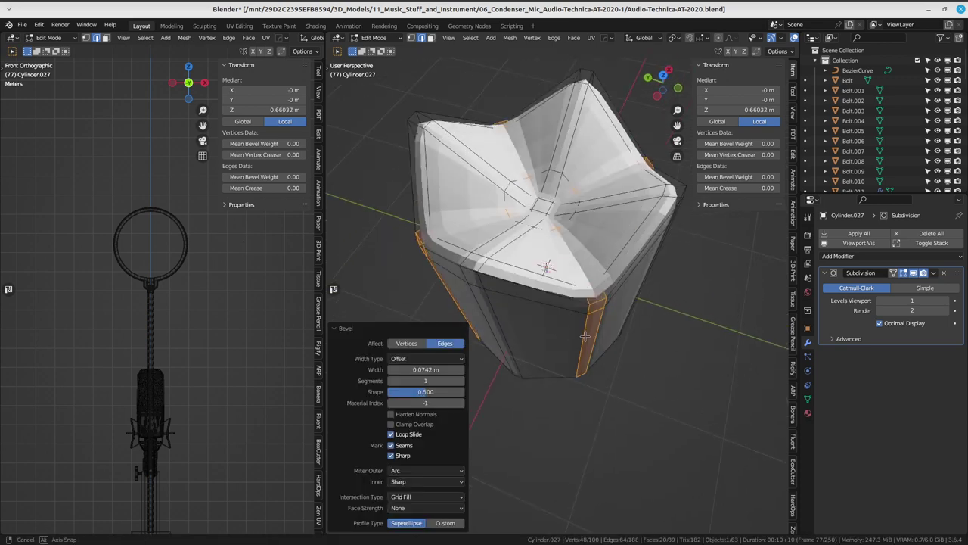
{"action": "key", "text": "ctrl+Tab"}
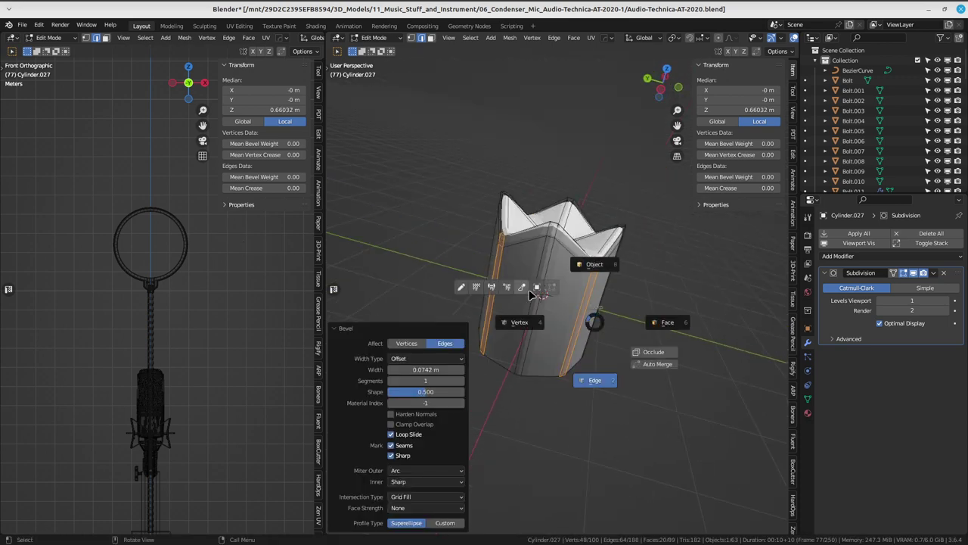
{"action": "left_click", "coordinate": [532, 294]}
{"action": "middle_click_drag", "start_coordinate": [532, 293], "coordinate": [588, 321]}
- Squash the cup vertically to 0.635 of its height
{"action": "key", "text": "s"}
{"action": "key", "text": "z"}
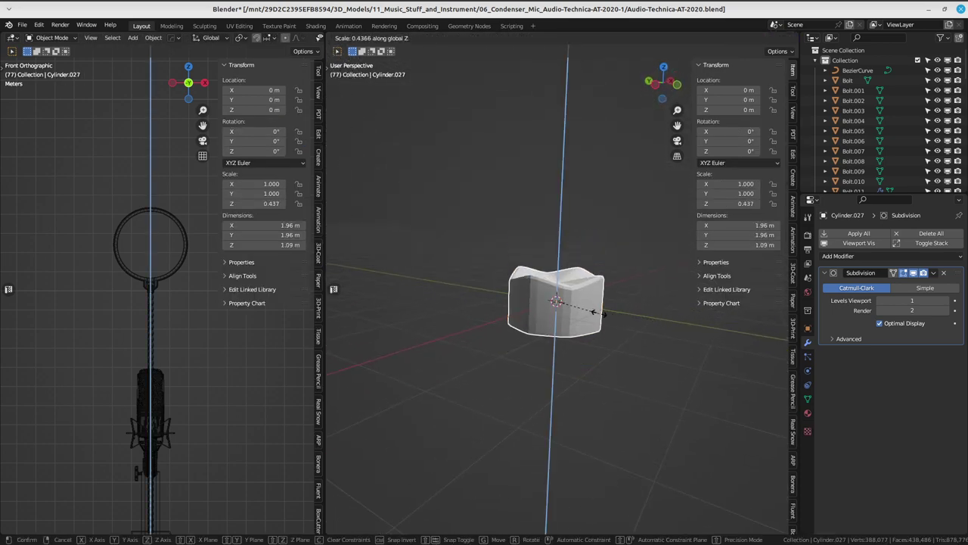
{"action": "left_click", "coordinate": [605, 276]}
{"action": "mouse_move", "coordinate": [605, 277]}
{"action": "middle_mouse_down"}
{"action": "mouse_move", "coordinate": [610, 253]}
{"action": "mouse_move", "coordinate": [557, 212]}
{"action": "mouse_move", "coordinate": [558, 264]}
{"action": "middle_mouse_up"}
- Fill the cup's open bottom with a face and inset it
{"action": "key", "text": "Tab"}
{"action": "left_click", "coordinate": [560, 318]}
{"action": "mouse_move", "coordinate": [560, 318]}
{"action": "middle_mouse_down"}
{"action": "mouse_move", "coordinate": [609, 305]}
{"action": "mouse_move", "coordinate": [593, 293]}
{"action": "middle_mouse_up"}
{"action": "key", "text": "f"}
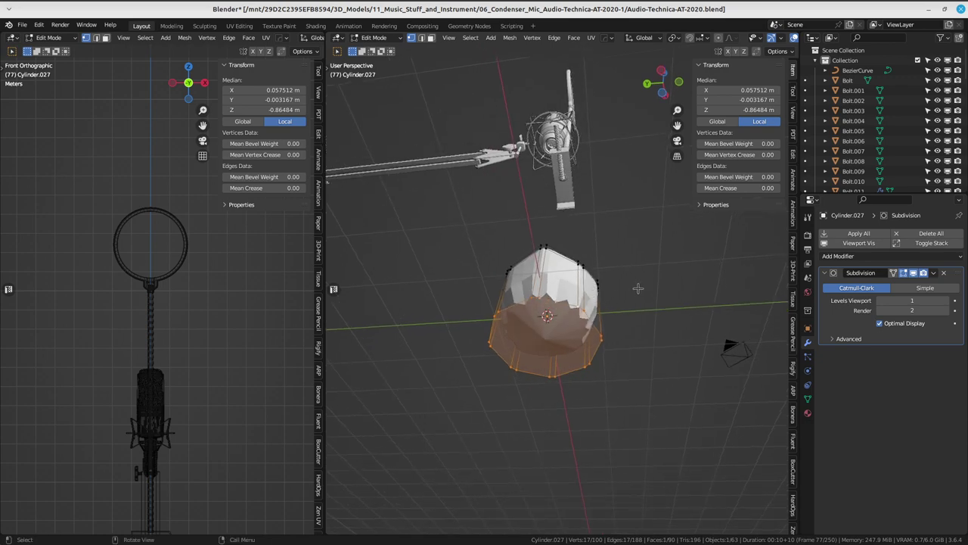
{"action": "key", "text": "i"}
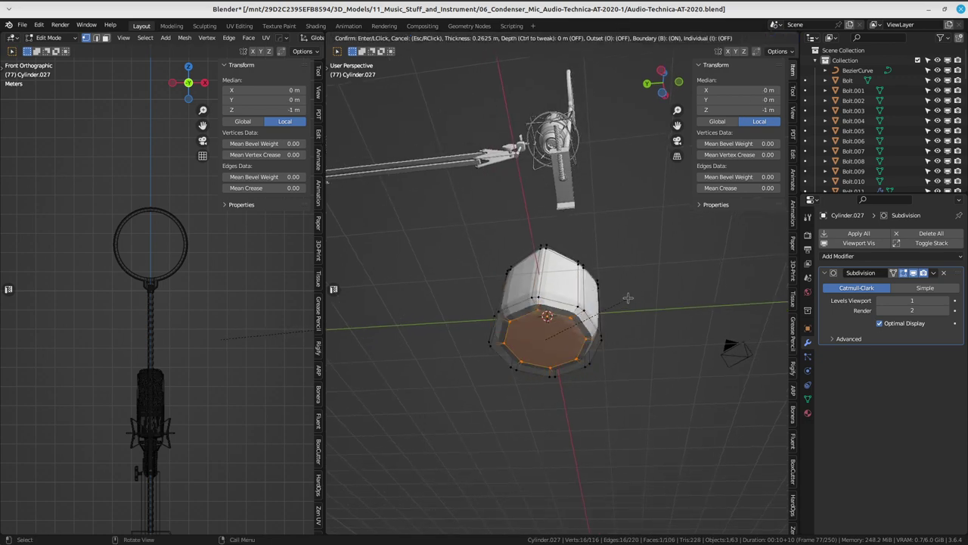
{"action": "left_click", "coordinate": [634, 293]}
{"action": "middle_click_drag", "start_coordinate": [634, 293], "coordinate": [590, 307]}
- Add a loop cut around the cup's side and apply Shade Auto Smooth
{"action": "key", "text": "ctrl+r"}
{"action": "left_click", "coordinate": [585, 312]}
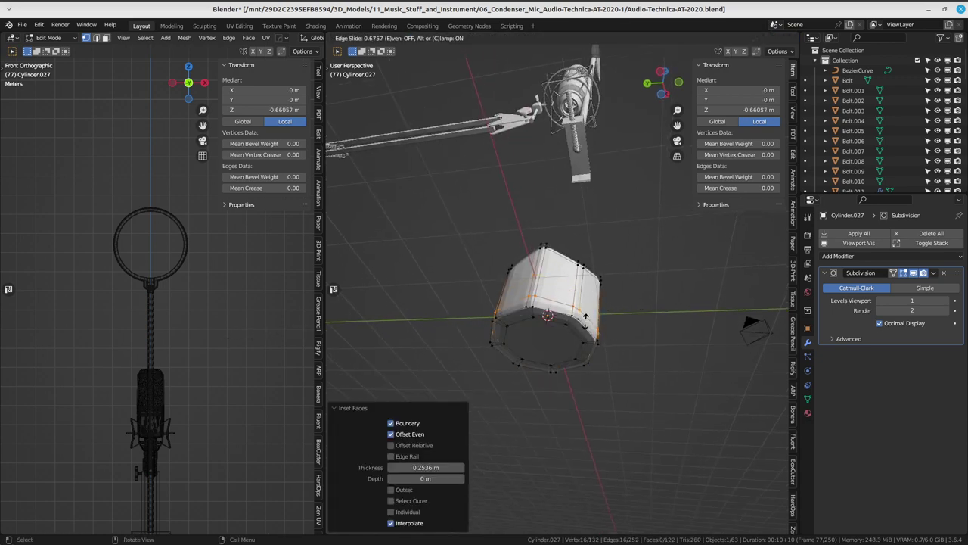
{"action": "left_click", "coordinate": [585, 317]}
{"action": "key", "text": "Tab"}
{"action": "right_click", "coordinate": [569, 295]}
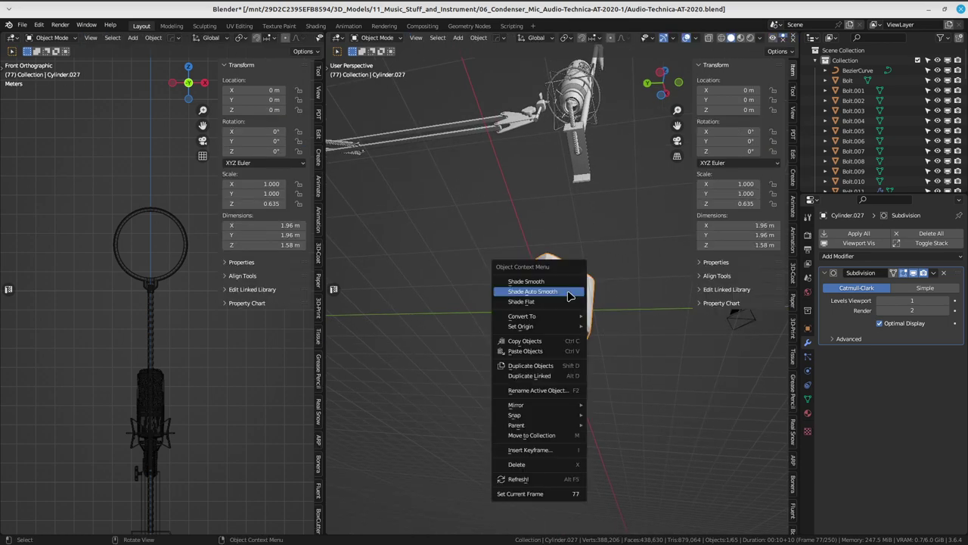
{"action": "left_click", "coordinate": [569, 295]}
- Move the cup up near the top of the arm in front view
{"action": "key", "text": "KP_Decimal"}
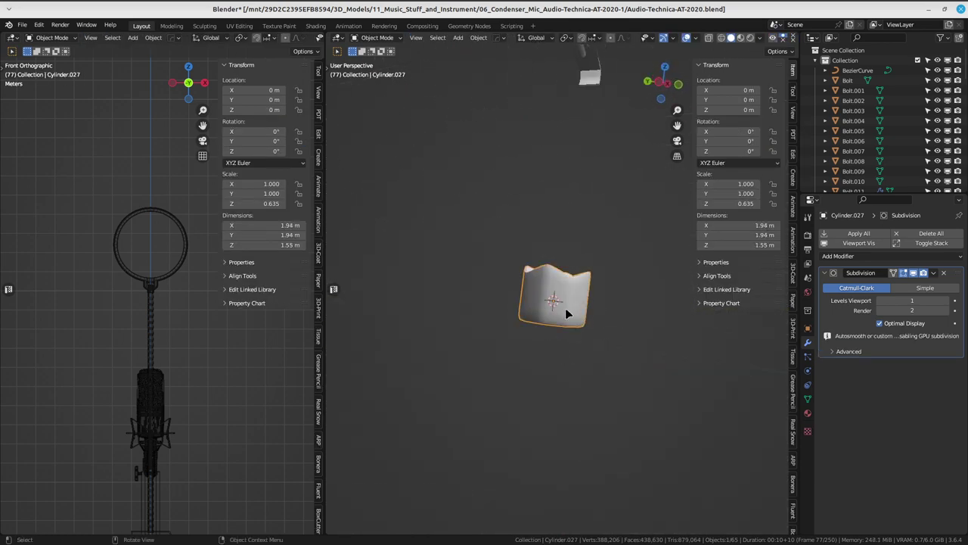
{"action": "scroll", "coordinate": [565, 307], "scroll_direction": "down", "scroll_amount": 3}
{"action": "key", "text": "KP_3"}
{"action": "key", "text": "KP_1"}
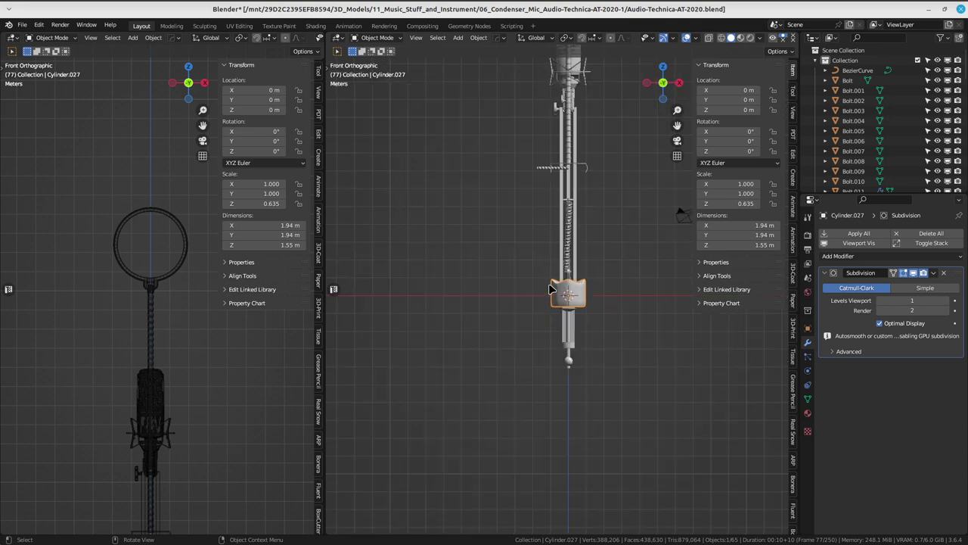
{"action": "key", "text": "g"}
{"action": "scroll", "coordinate": [553, 321], "scroll_direction": "up", "scroll_amount": 3}
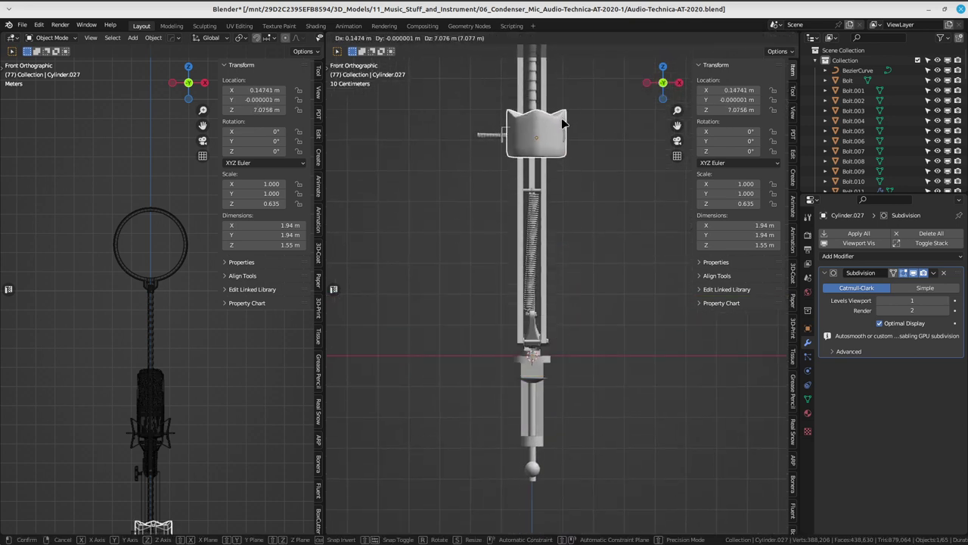
{"action": "left_click", "coordinate": [559, 136]}
- Rotate the cup 90° in wireframe view
{"action": "key", "text": "KP_Decimal"}
{"action": "key", "text": "shift+z"}
{"action": "middle_click_drag", "start_coordinate": [477, 269], "coordinate": [536, 268], "text": "shift"}
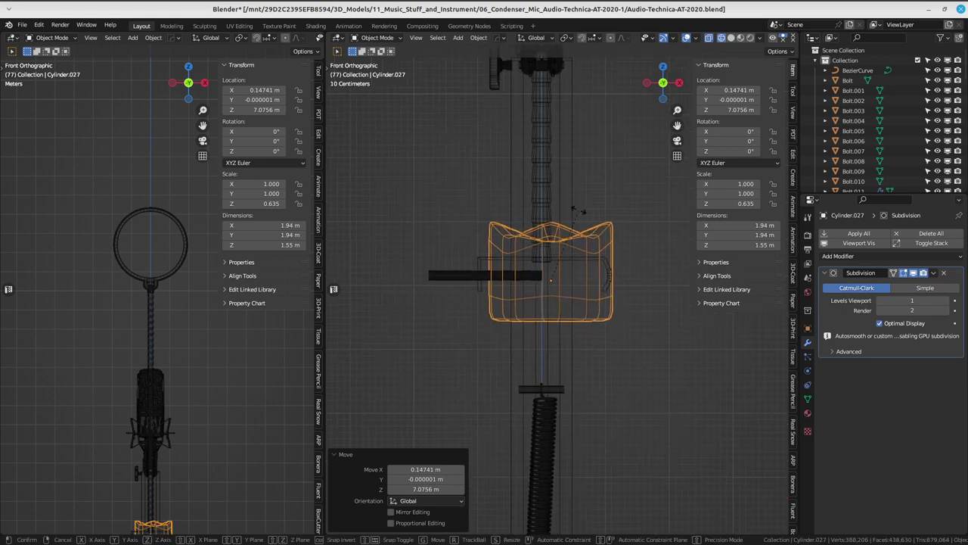
{"action": "key", "text": "r"}
{"action": "left_click", "coordinate": [634, 320]}
{"action": "middle_click_drag", "start_coordinate": [634, 320], "coordinate": [589, 320], "text": "shift"}
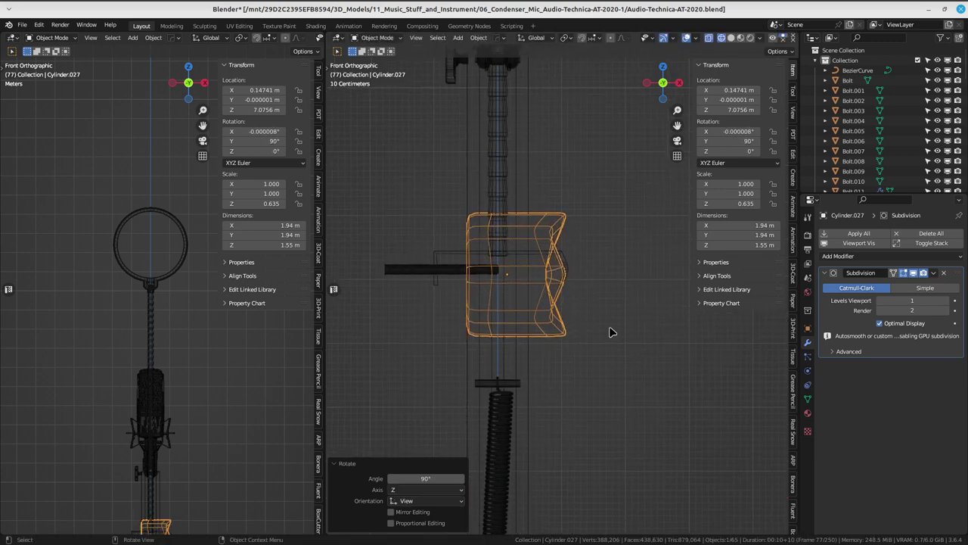
- Shrink the cup to 0.206, then by a further 0.848
{"action": "key", "text": "s"}
{"action": "left_click", "coordinate": [533, 289]}
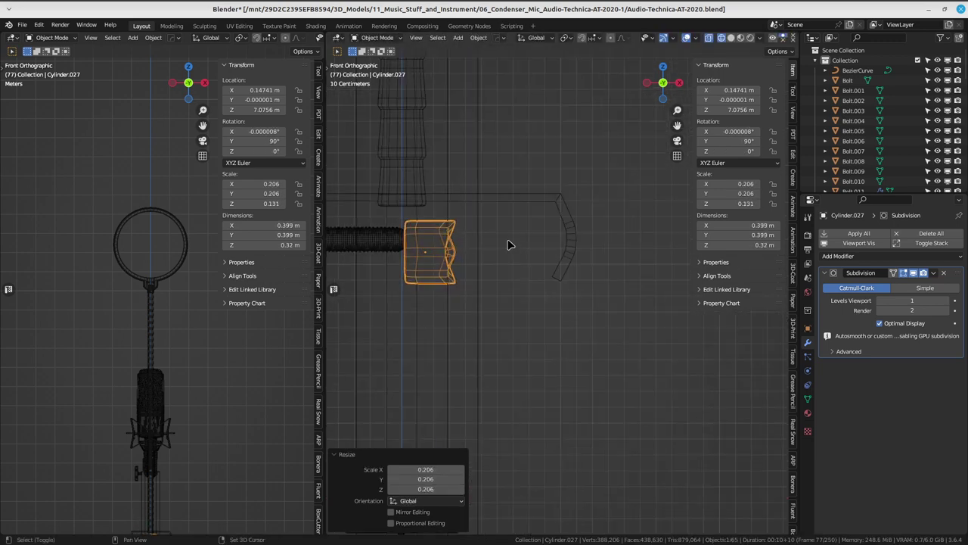
{"action": "scroll", "coordinate": [534, 289], "scroll_direction": "up", "scroll_amount": 4}
{"action": "middle_click_drag", "start_coordinate": [529, 317], "coordinate": [560, 325], "text": "shift"}
{"action": "key", "text": "g"}
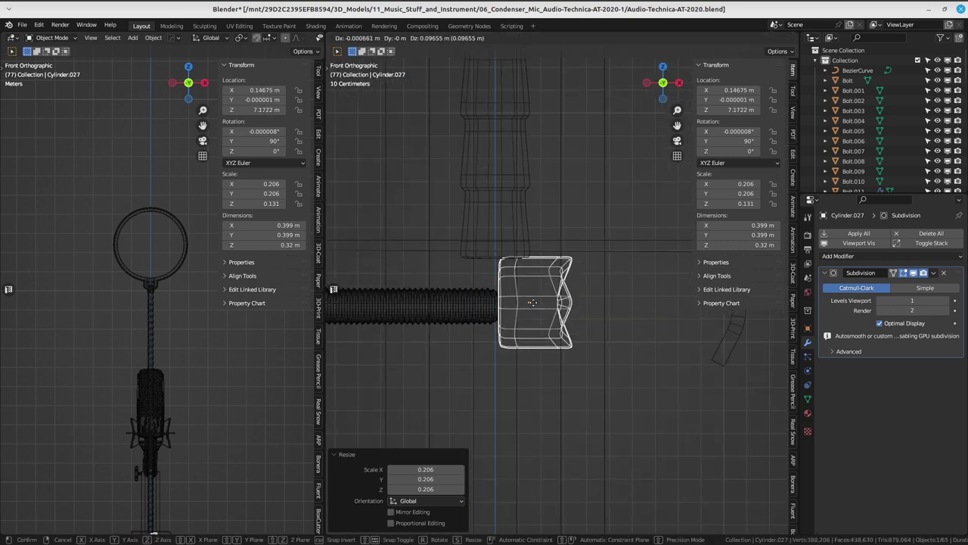
{"action": "key", "text": "s"}
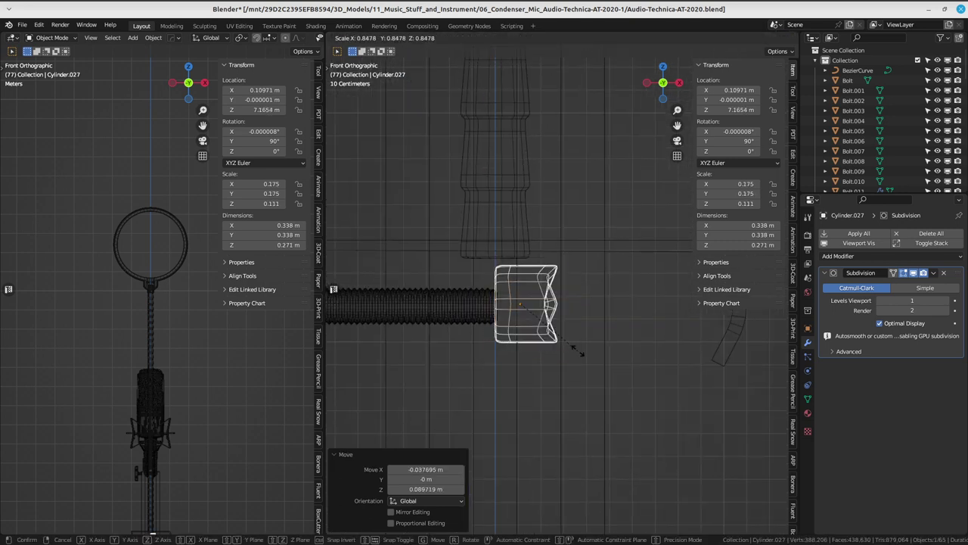
{"action": "left_click", "coordinate": [575, 346]}
{"action": "middle_click_drag", "start_coordinate": [567, 320], "coordinate": [558, 339], "text": "shift"}
- Seat the cup on the threaded rod's end in solid view, then invoke Quit
{"action": "key", "text": "g"}
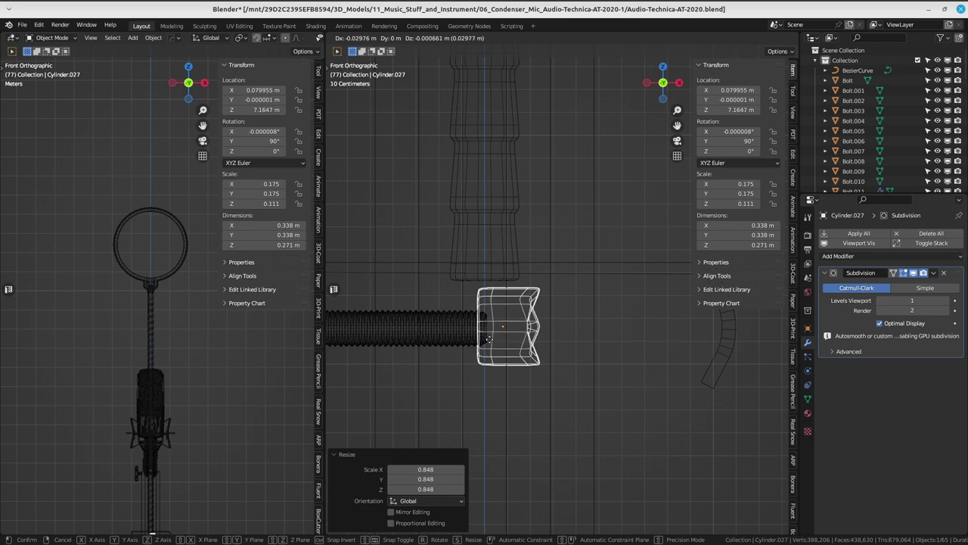
{"action": "left_click", "coordinate": [488, 342]}
{"action": "scroll", "coordinate": [453, 333], "scroll_direction": "down", "scroll_amount": 4}
{"action": "mouse_move", "coordinate": [432, 325]}
{"action": "middle_mouse_down"}
{"action": "mouse_move", "coordinate": [582, 322]}
{"action": "mouse_move", "coordinate": [565, 322]}
{"action": "middle_mouse_up"}
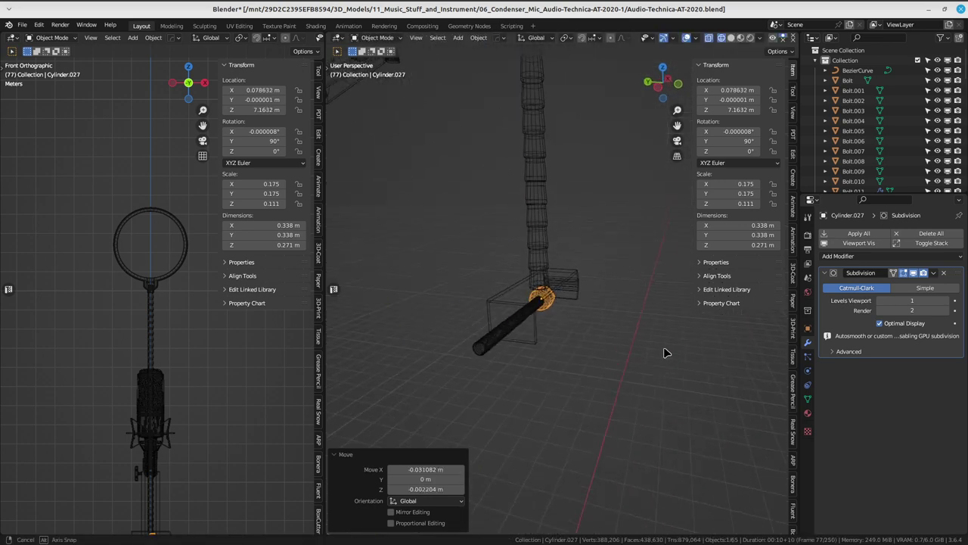
{"action": "key", "text": "z"}
{"action": "left_click", "coordinate": [708, 344]}
{"action": "mouse_move", "coordinate": [707, 344]}
{"action": "middle_mouse_down"}
{"action": "mouse_move", "coordinate": [617, 273]}
{"action": "mouse_move", "coordinate": [597, 277]}
{"action": "middle_mouse_up"}
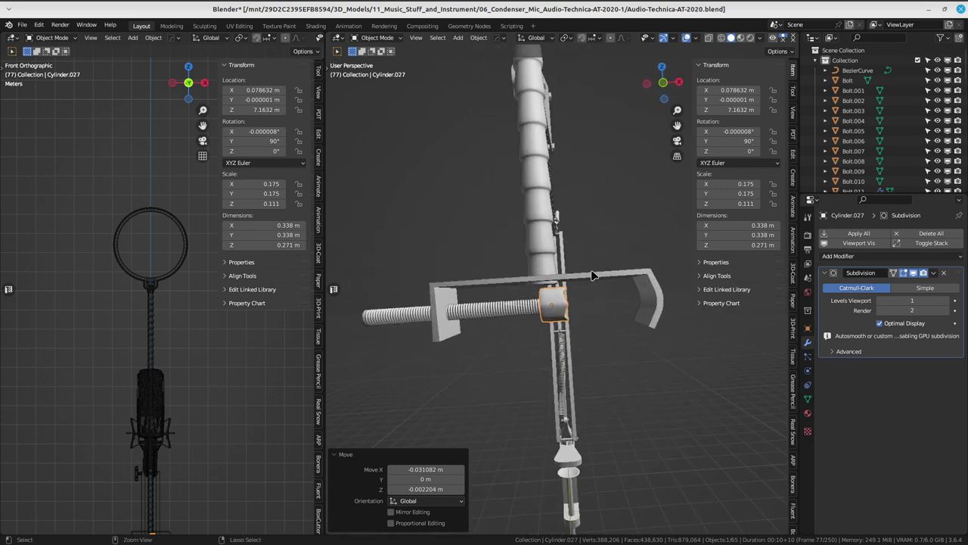
{"action": "key", "text": "shift+s"}
{"action": "key", "text": "ctrl+q"}
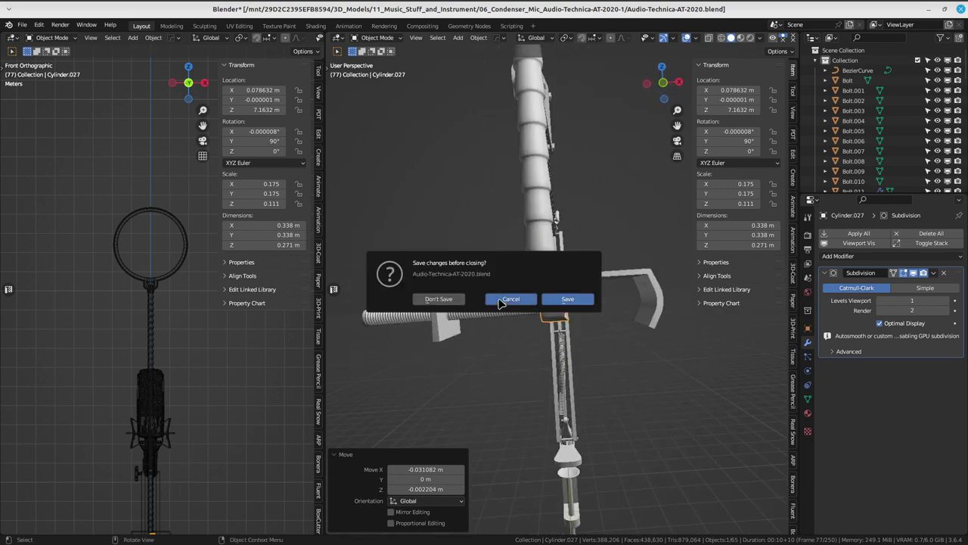
- Cancel the save-before-closing prompt and inspect the stand from front and perspective views
{"action": "left_click", "coordinate": [500, 303]}
{"action": "middle_click_drag", "start_coordinate": [509, 277], "coordinate": [377, 302]}
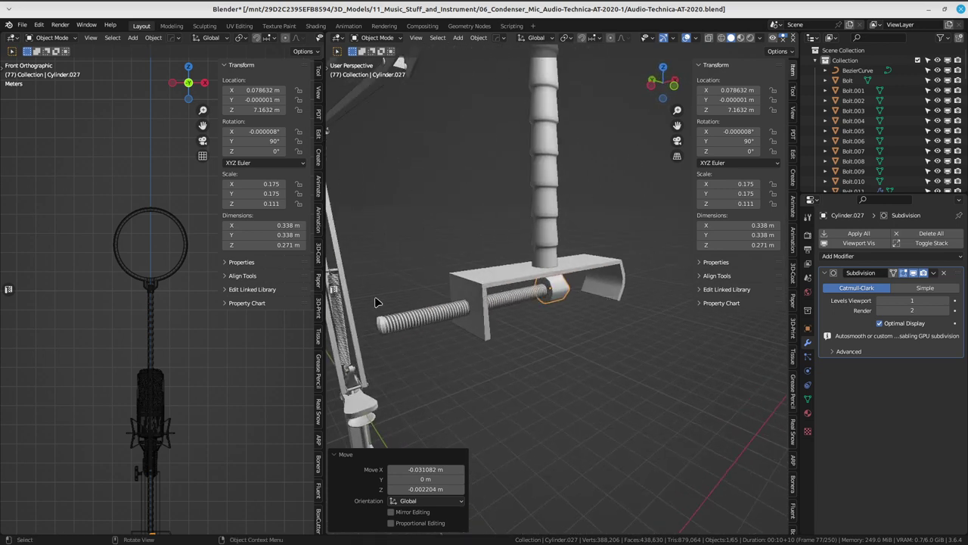
{"action": "mouse_move", "coordinate": [589, 323]}
{"action": "middle_mouse_down"}
{"action": "mouse_move", "coordinate": [555, 323]}
{"action": "mouse_move", "coordinate": [600, 317]}
{"action": "middle_mouse_up"}
{"action": "key", "text": "KP_1"}
{"action": "scroll", "coordinate": [594, 322], "scroll_direction": "down", "scroll_amount": 3}
{"action": "scroll", "coordinate": [593, 324], "scroll_direction": "down", "scroll_amount": 2}
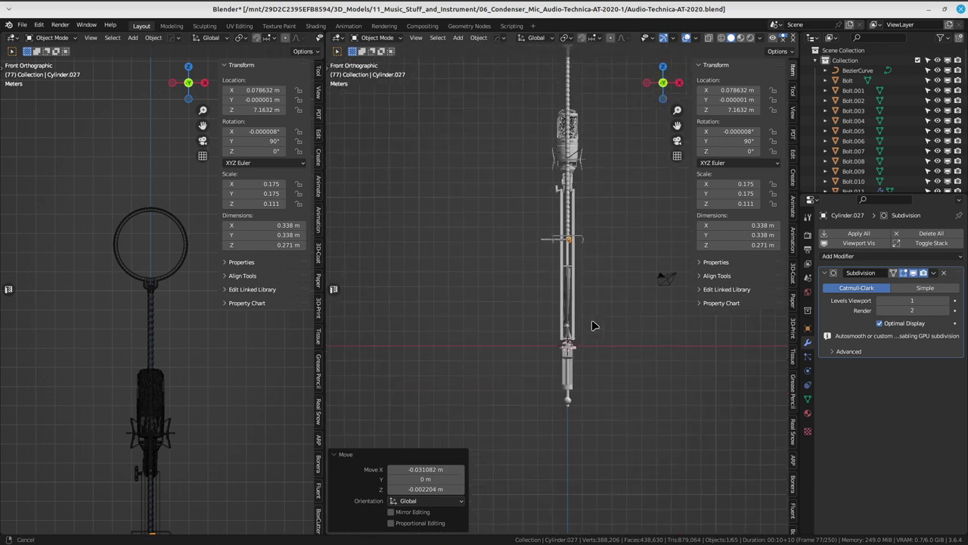
{"action": "scroll", "coordinate": [594, 327], "scroll_direction": "up", "scroll_amount": 3}
{"action": "right_click", "coordinate": [522, 297]}
{"action": "mouse_move", "coordinate": [522, 296]}
{"action": "middle_mouse_down"}
{"action": "mouse_move", "coordinate": [473, 302]}
{"action": "mouse_move", "coordinate": [502, 325]}
{"action": "mouse_move", "coordinate": [495, 333]}
{"action": "middle_mouse_up"}
- Select the Circle.003 ring near the clamp and bring up the Add menu
{"action": "left_click", "coordinate": [494, 334]}
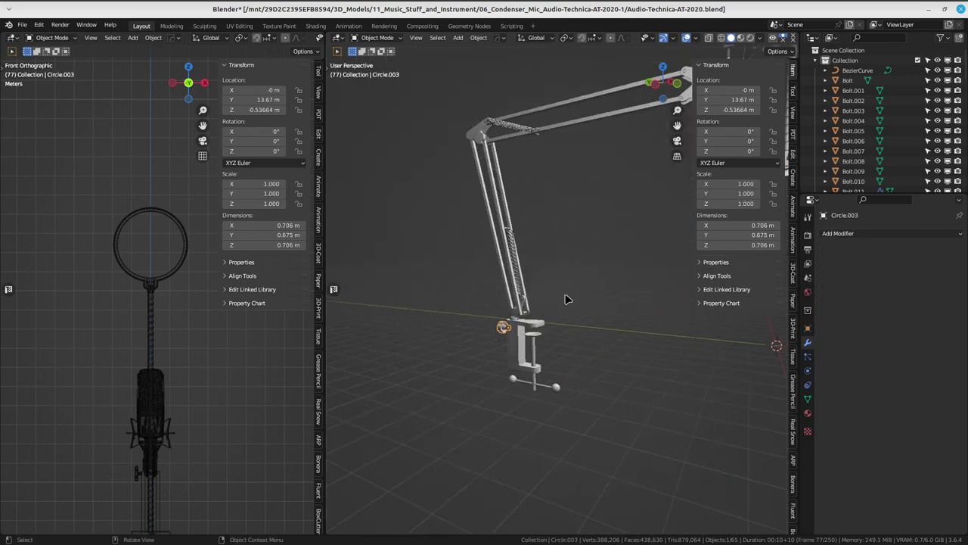
{"action": "middle_click_drag", "start_coordinate": [566, 299], "coordinate": [501, 303]}
{"action": "key", "text": "KP_3"}
{"action": "key", "text": "KP_1"}
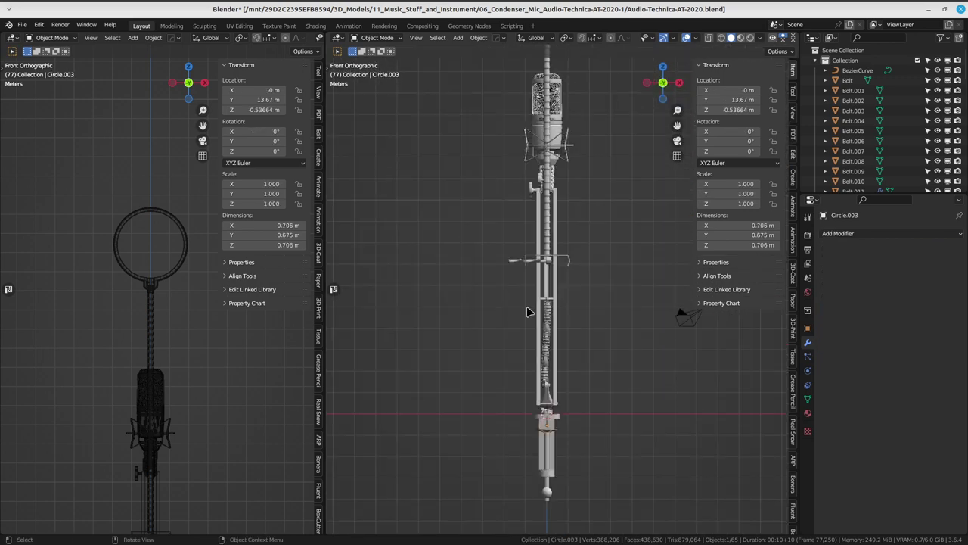
{"action": "scroll", "coordinate": [564, 255], "scroll_direction": "down", "scroll_amount": 3}
{"action": "scroll", "coordinate": [528, 262], "scroll_direction": "down", "scroll_amount": 3, "text": "shift"}
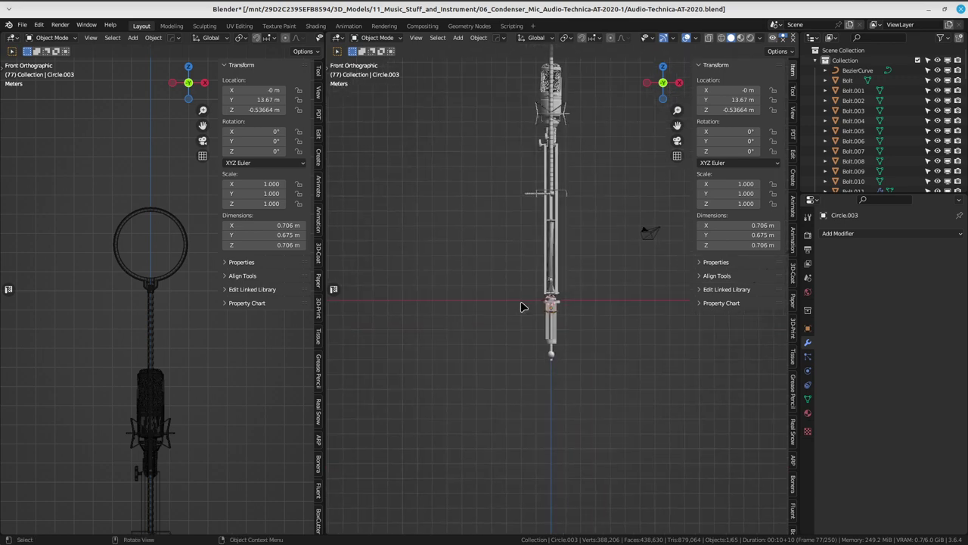
{"action": "mouse_move", "coordinate": [521, 306]}
{"action": "middle_mouse_down"}
{"action": "mouse_move", "coordinate": [497, 240]}
{"action": "mouse_move", "coordinate": [598, 328]}
{"action": "mouse_move", "coordinate": [588, 313]}
{"action": "middle_mouse_up"}
{"action": "key", "text": "shift+a"}
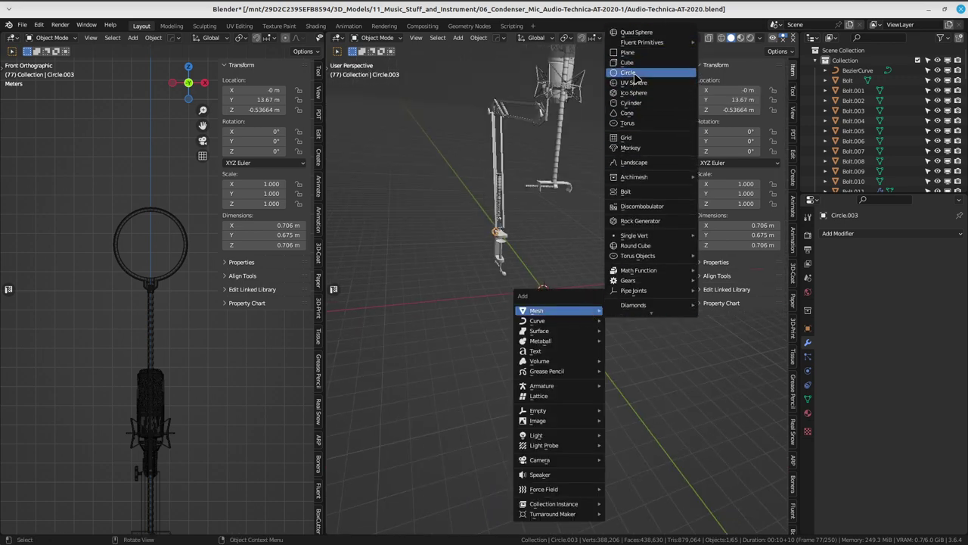
- Add a 32-vertex mesh circle at the origin and enter vertex Edit Mode
{"action": "left_click", "coordinate": [634, 72]}
{"action": "key", "text": "KP_Decimal"}
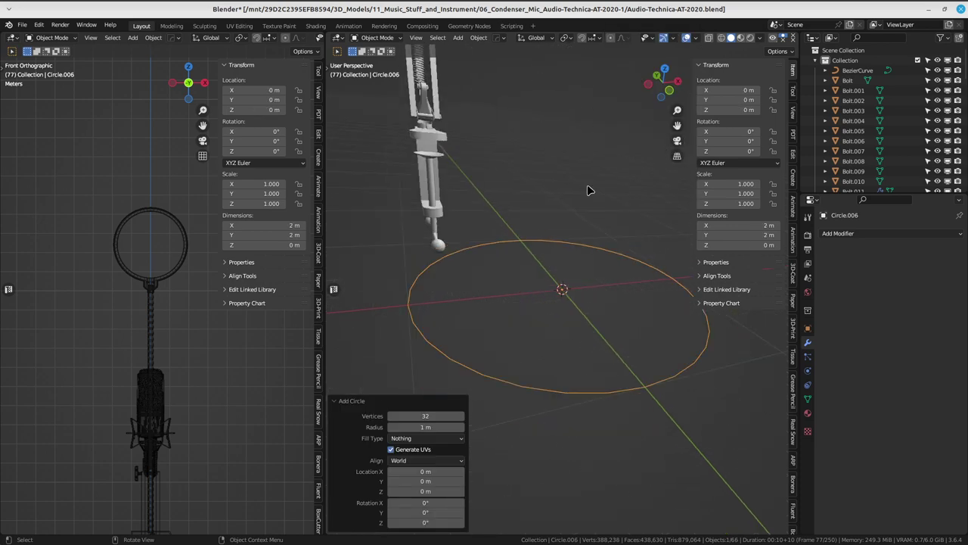
{"action": "mouse_move", "coordinate": [586, 189]}
{"action": "middle_mouse_down"}
{"action": "mouse_move", "coordinate": [488, 388]}
{"action": "mouse_move", "coordinate": [527, 369]}
{"action": "middle_mouse_up"}
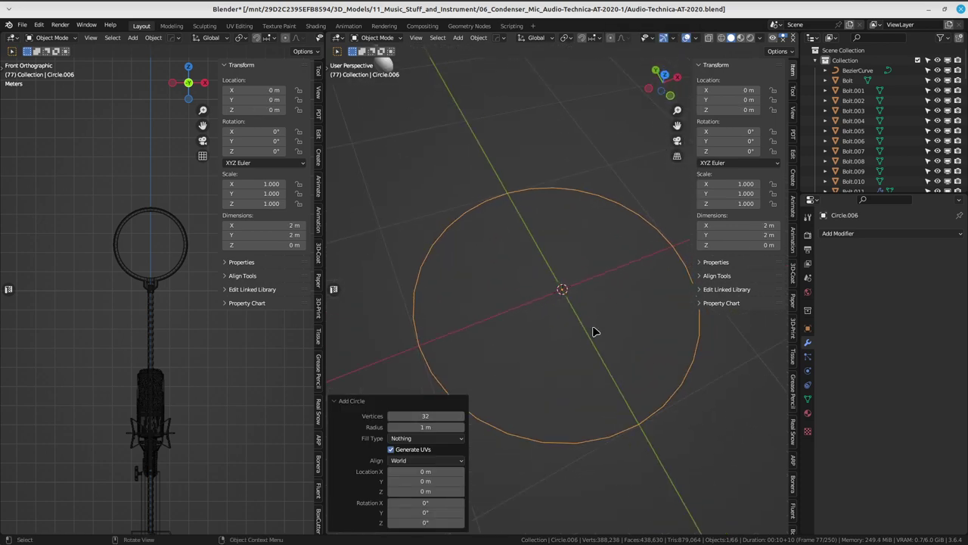
{"action": "key", "text": "Tab"}
{"action": "left_click", "coordinate": [531, 328]}
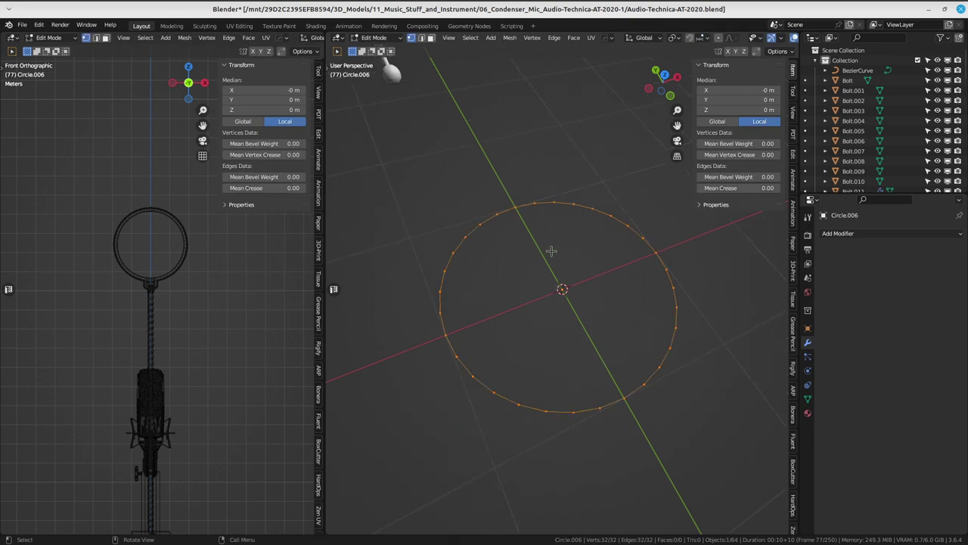
- Select every other vertex and scale them to 0.712 for a gear-tooth outline
{"action": "left_click", "coordinate": [487, 204]}
{"action": "middle_click_drag", "start_coordinate": [487, 204], "coordinate": [564, 244]}
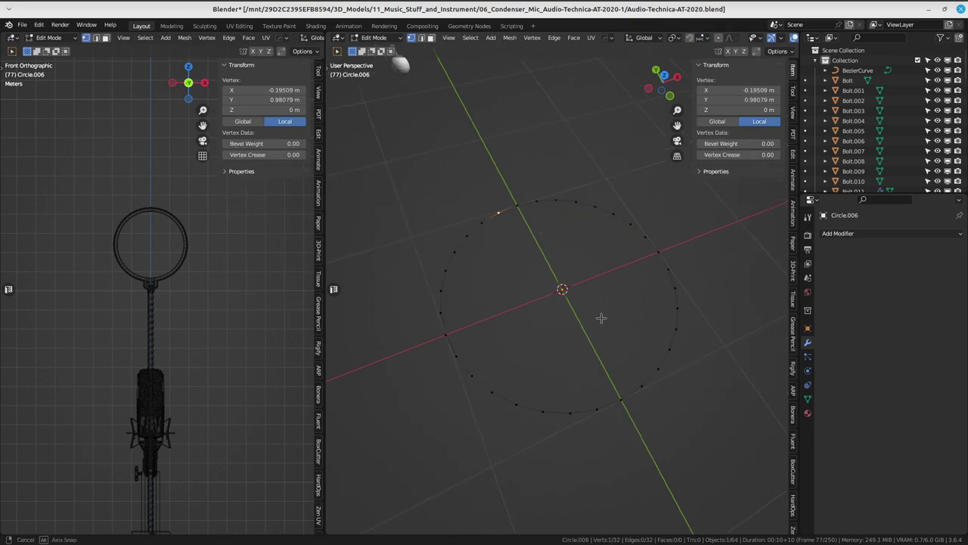
{"action": "left_click", "coordinate": [598, 418], "text": "shift"}
{"action": "middle_click_drag", "start_coordinate": [620, 411], "coordinate": [598, 426]}
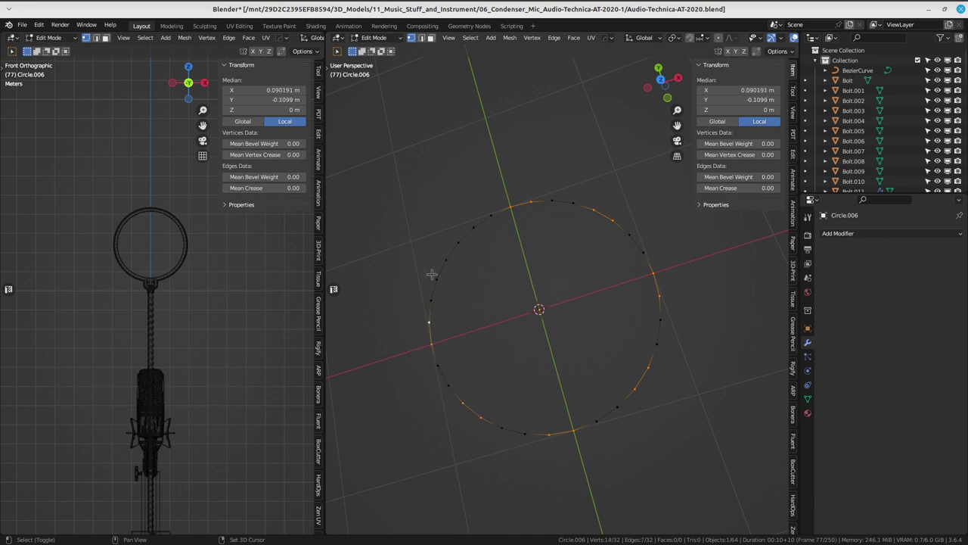
{"action": "middle_click_drag", "start_coordinate": [523, 284], "coordinate": [621, 346]}
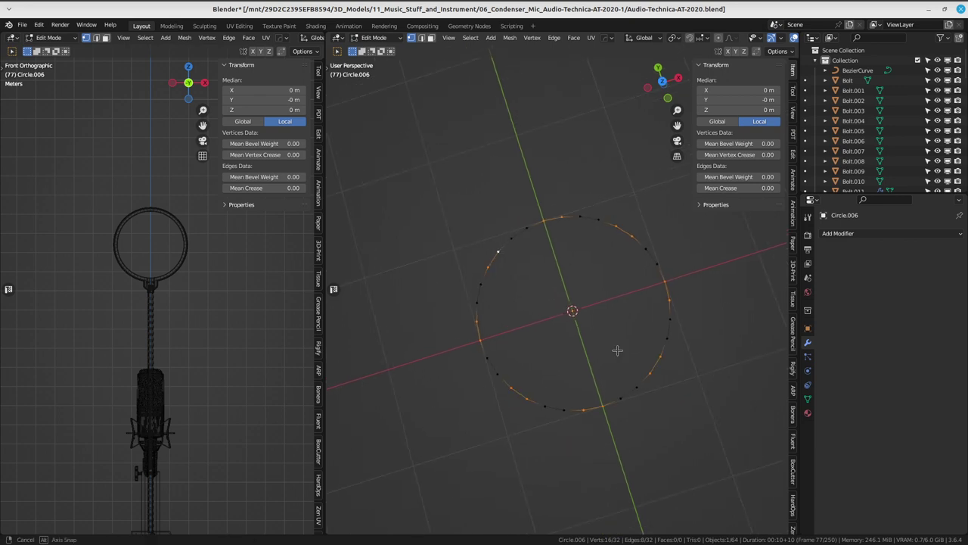
{"action": "key", "text": "s"}
{"action": "left_click", "coordinate": [664, 389]}
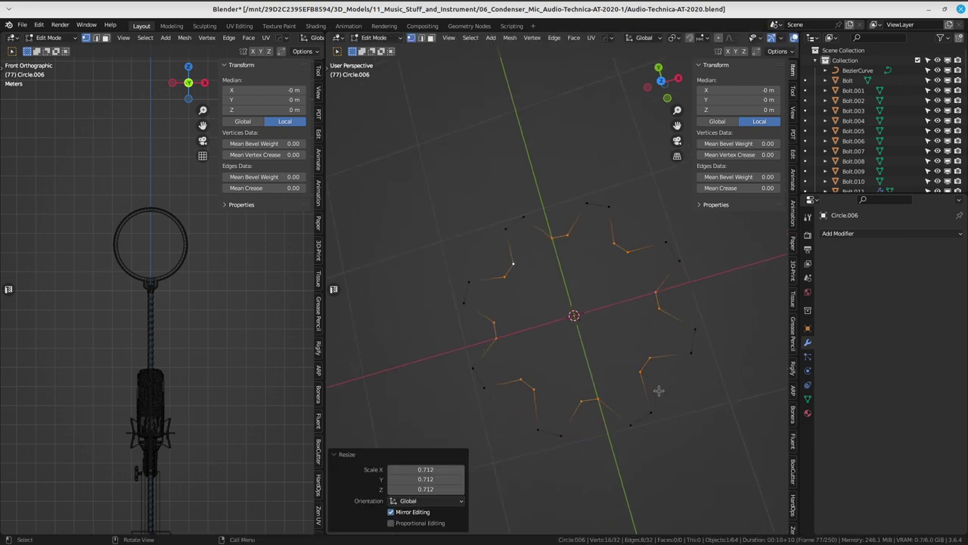
{"action": "mouse_move", "coordinate": [658, 386]}
{"action": "middle_mouse_down"}
{"action": "mouse_move", "coordinate": [598, 356]}
{"action": "mouse_move", "coordinate": [587, 364]}
{"action": "mouse_move", "coordinate": [609, 268]}
{"action": "mouse_move", "coordinate": [611, 284]}
{"action": "mouse_move", "coordinate": [587, 284]}
{"action": "mouse_move", "coordinate": [584, 343]}
{"action": "mouse_move", "coordinate": [606, 316]}
{"action": "mouse_move", "coordinate": [564, 289]}
{"action": "middle_mouse_up"}
- Fill the upper-left and upper-middle gear teeth with their own faces
{"action": "left_click_drag", "start_coordinate": [511, 233], "coordinate": [563, 302]}
{"action": "left_click_drag", "start_coordinate": [597, 238], "coordinate": [638, 275], "text": "shift"}
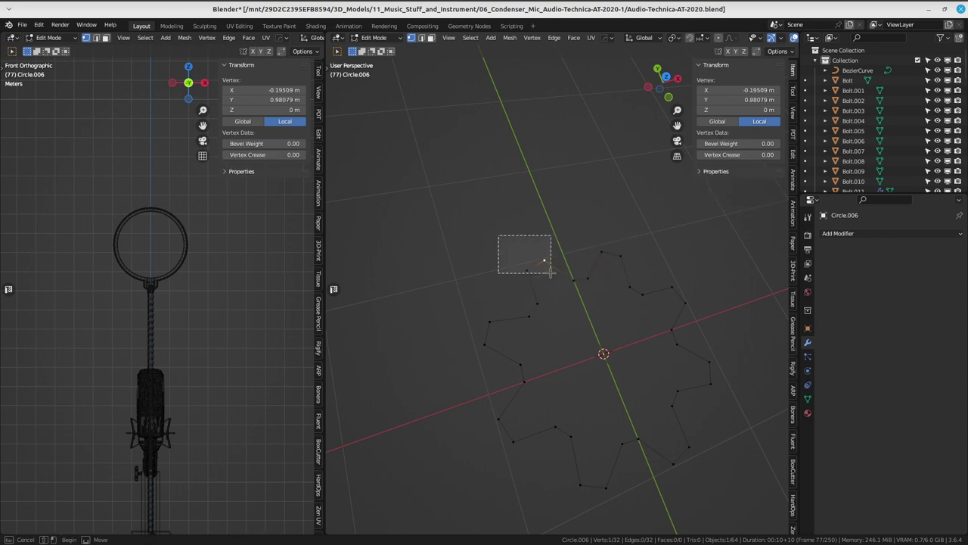
{"action": "left_click_drag", "start_coordinate": [553, 247], "coordinate": [500, 277]}
{"action": "mouse_move", "coordinate": [556, 265]}
{"action": "left_mouse_down"}
{"action": "mouse_move", "coordinate": [579, 311]}
{"action": "mouse_move", "coordinate": [507, 306]}
{"action": "left_mouse_up"}
{"action": "middle_click_drag", "start_coordinate": [582, 346], "coordinate": [549, 350], "text": "shift"}
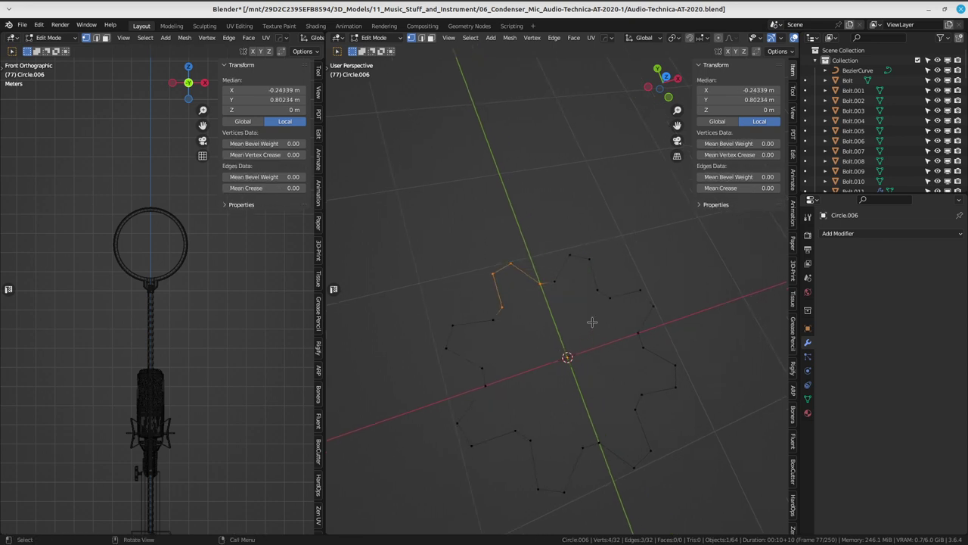
{"action": "key", "text": "f"}
{"action": "mouse_move", "coordinate": [602, 238]}
{"action": "left_mouse_down"}
{"action": "mouse_move", "coordinate": [562, 274]}
{"action": "mouse_move", "coordinate": [617, 277]}
{"action": "left_mouse_up"}
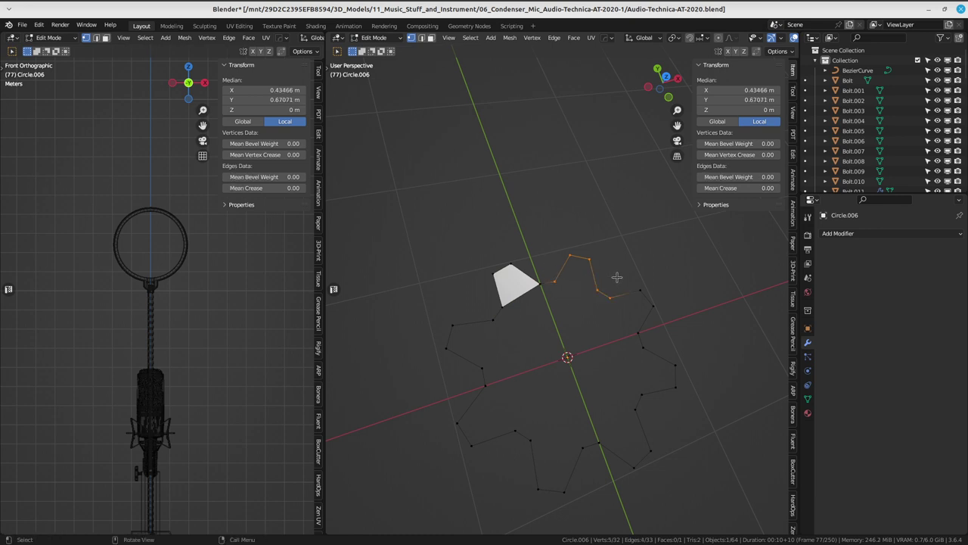
{"action": "key", "text": "f"}
- Fill the right-side teeth and the bottom tooth with faces
{"action": "left_click_drag", "start_coordinate": [659, 255], "coordinate": [619, 303]}
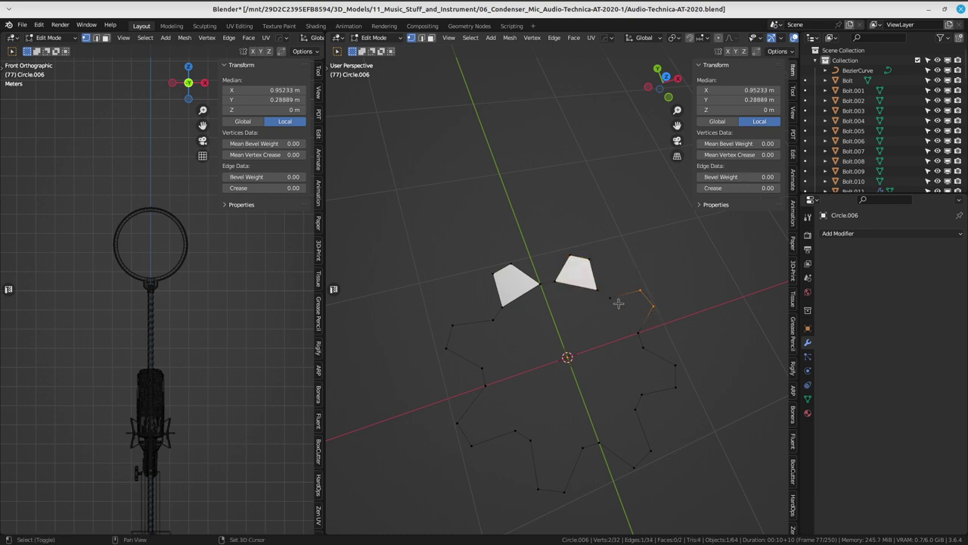
{"action": "left_click_drag", "start_coordinate": [679, 394], "coordinate": [640, 349]}
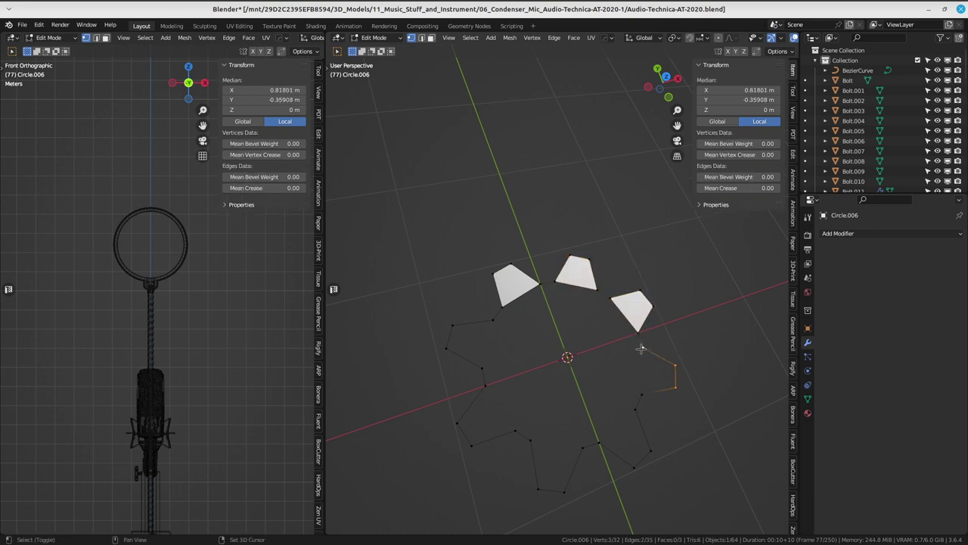
{"action": "key", "text": "f"}
{"action": "middle_click_drag", "start_coordinate": [643, 398], "coordinate": [628, 378]}
{"action": "left_click_drag", "start_coordinate": [649, 400], "coordinate": [578, 333]}
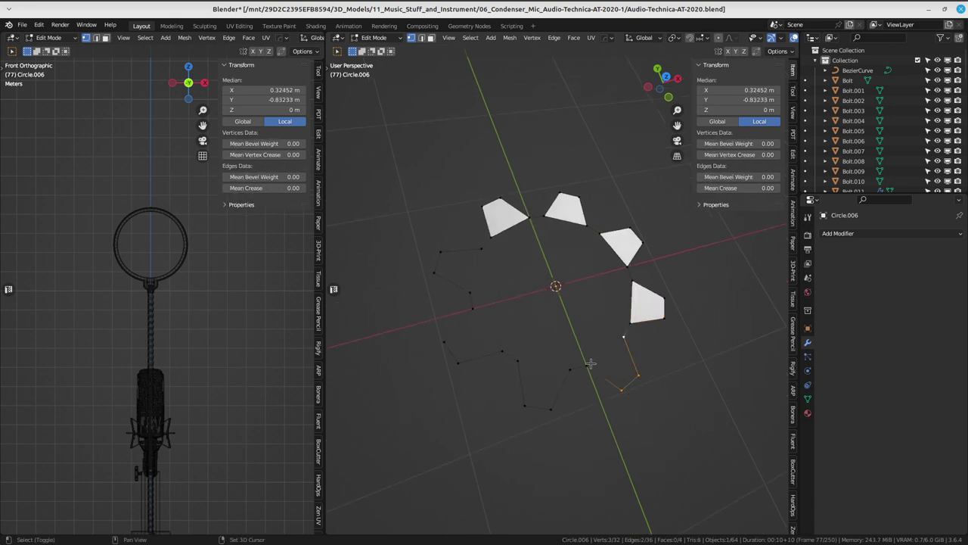
{"action": "key", "text": "f"}
{"action": "left_click_drag", "start_coordinate": [552, 419], "coordinate": [518, 404]}
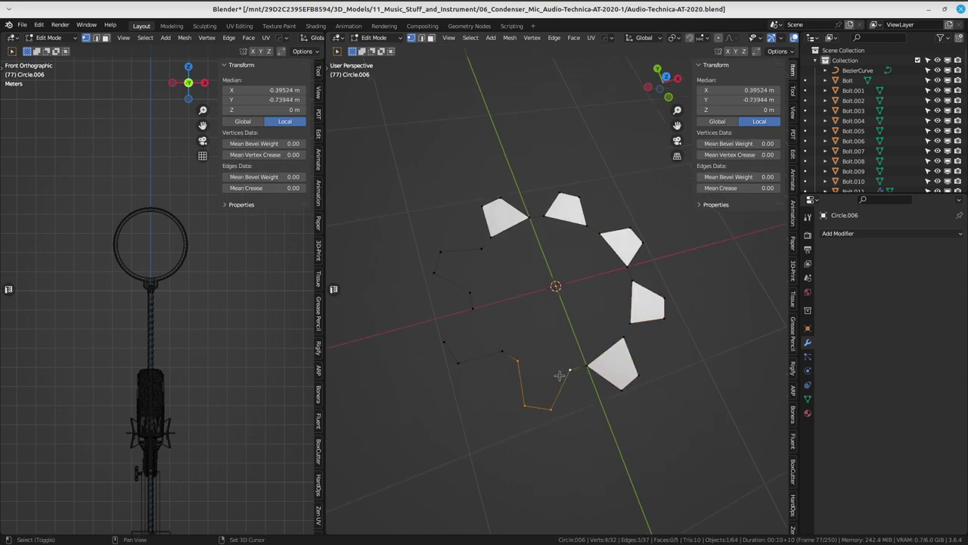
{"action": "key", "text": "f"}
- Fill the remaining lower-left and upper-left teeth, then select the inner edge loop
{"action": "left_click", "coordinate": [458, 362]}
{"action": "left_click", "coordinate": [500, 346], "text": "shift"}
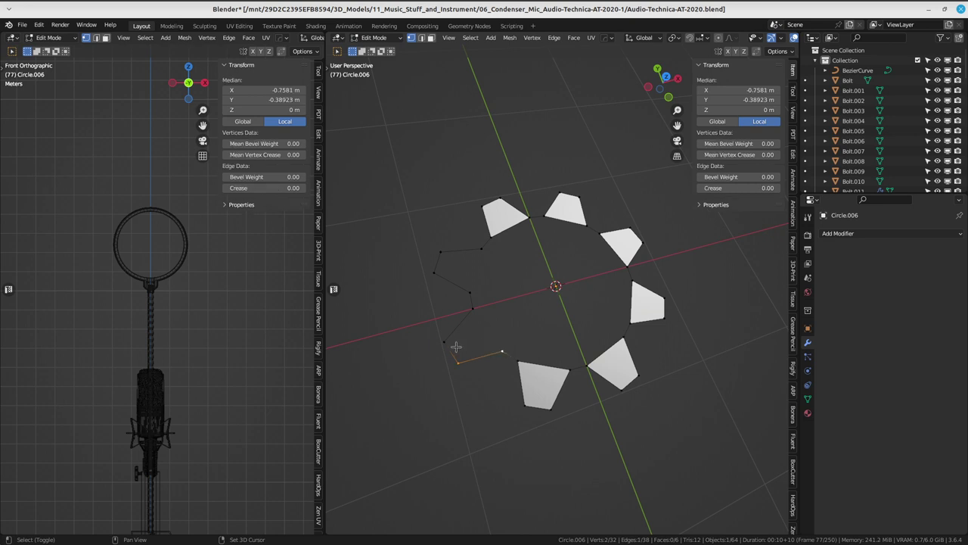
{"action": "key", "text": "f"}
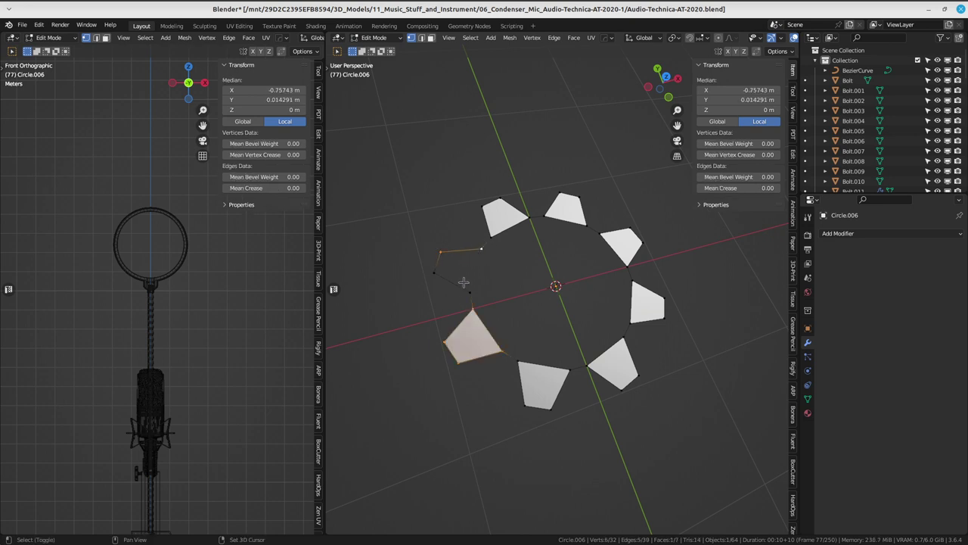
{"action": "key", "text": "f"}
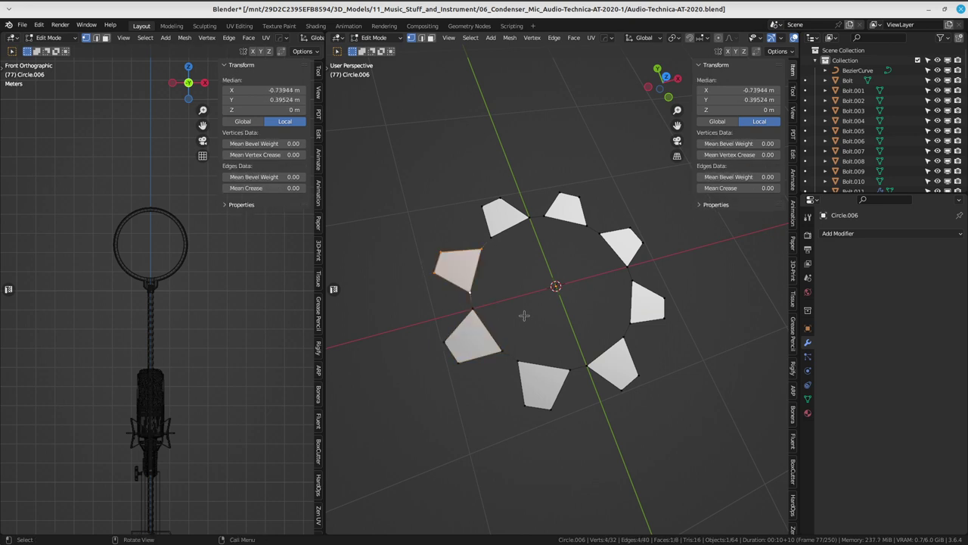
{"action": "middle_click_drag", "start_coordinate": [570, 311], "coordinate": [523, 235]}
{"action": "left_click", "coordinate": [523, 234], "text": "alt"}
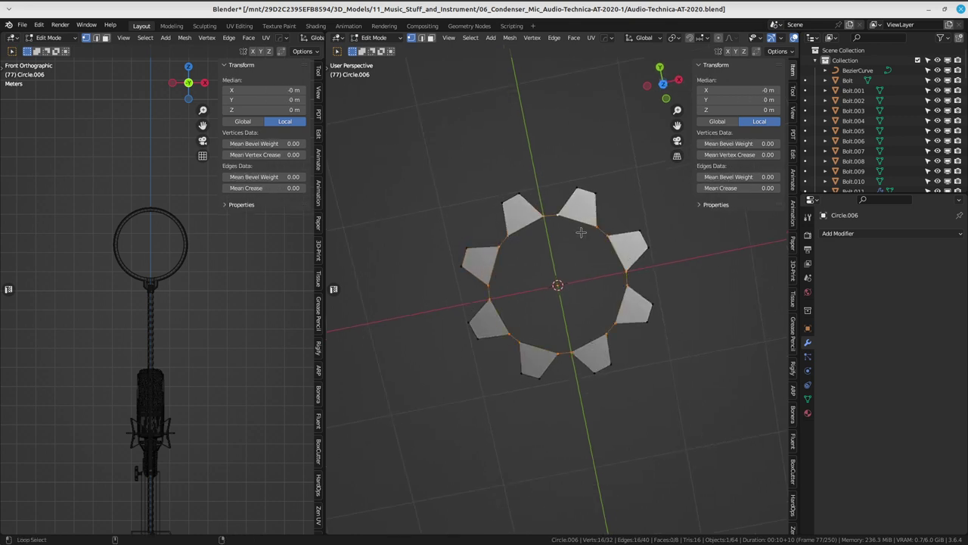
- Fill the inner loop with a centre face and inset it by 0.2033 m
{"action": "middle_click_drag", "start_coordinate": [580, 232], "coordinate": [652, 270]}
{"action": "key", "text": "f"}
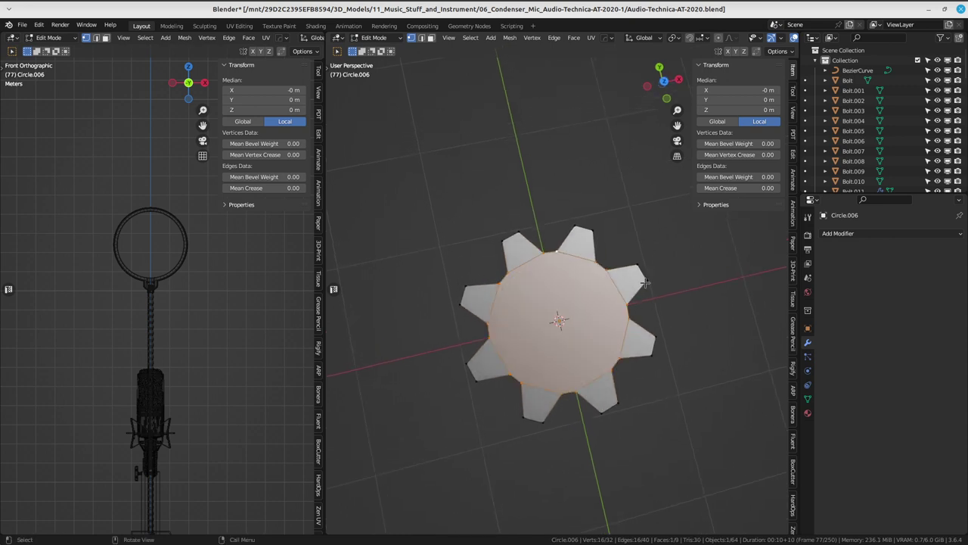
{"action": "key", "text": "i"}
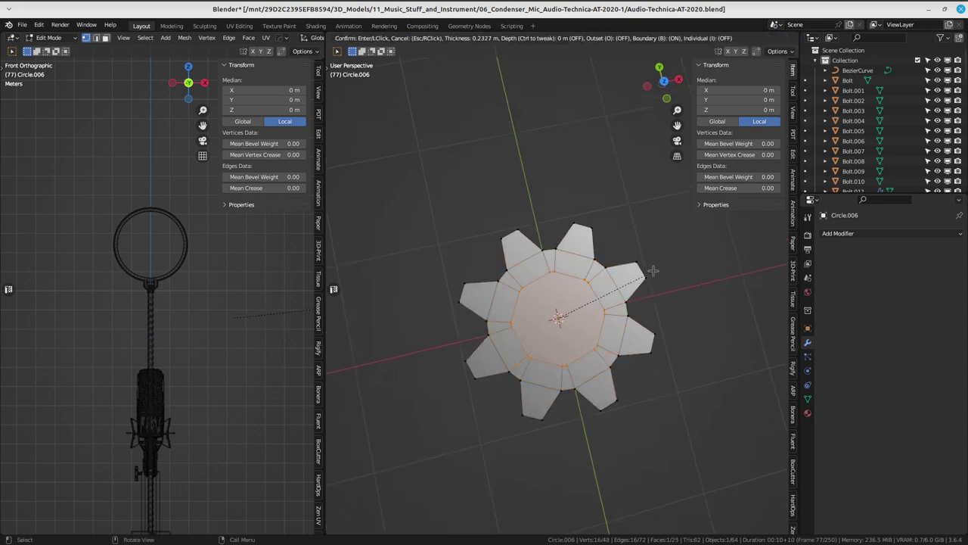
{"action": "left_click", "coordinate": [657, 269]}
{"action": "mouse_move", "coordinate": [657, 270]}
{"action": "middle_mouse_down"}
{"action": "mouse_move", "coordinate": [678, 372]}
{"action": "mouse_move", "coordinate": [649, 327]}
{"action": "mouse_move", "coordinate": [580, 346]}
{"action": "mouse_move", "coordinate": [629, 355]}
{"action": "mouse_move", "coordinate": [640, 337]}
{"action": "mouse_move", "coordinate": [618, 307]}
{"action": "middle_mouse_up"}
{"action": "scroll", "coordinate": [579, 346], "scroll_direction": "up", "scroll_amount": 3}
{"action": "left_click", "coordinate": [630, 356]}
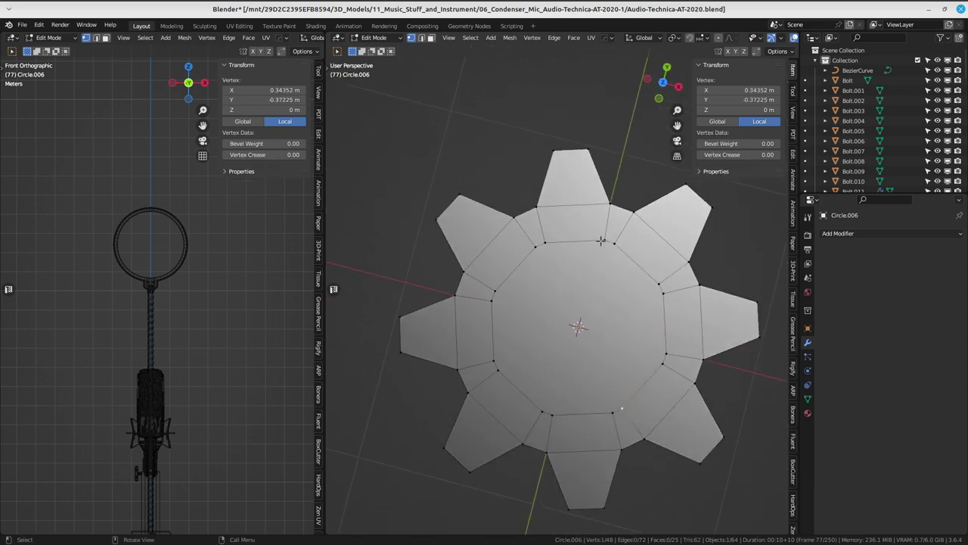
- Delete the centre face, leaving a hole inside the inner ring
{"action": "key", "text": "3"}
{"action": "left_click", "coordinate": [612, 299]}
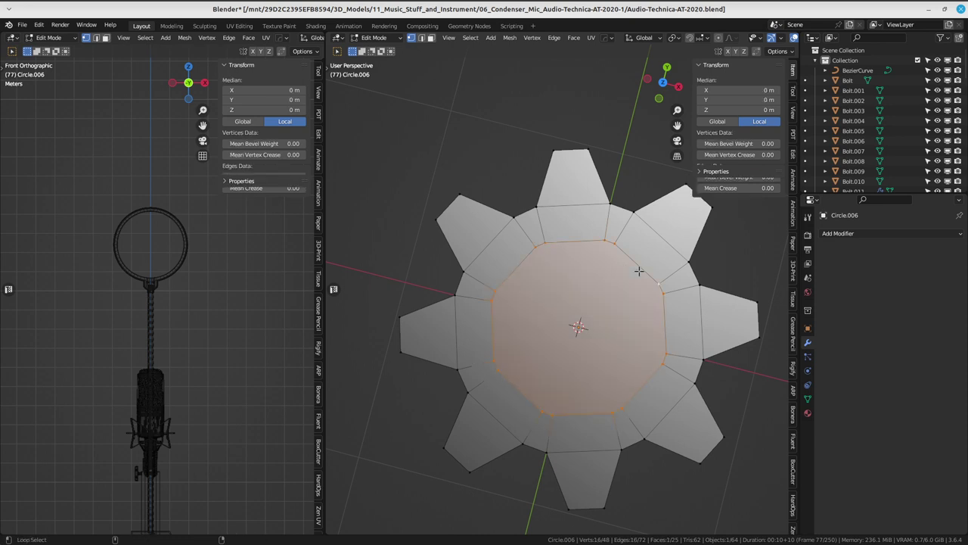
{"action": "key", "text": "x"}
{"action": "left_click", "coordinate": [613, 306]}
- Bridge opposite inner-ring vertices with a strip face across the hole and loop-cut it
{"action": "left_click", "coordinate": [552, 415]}
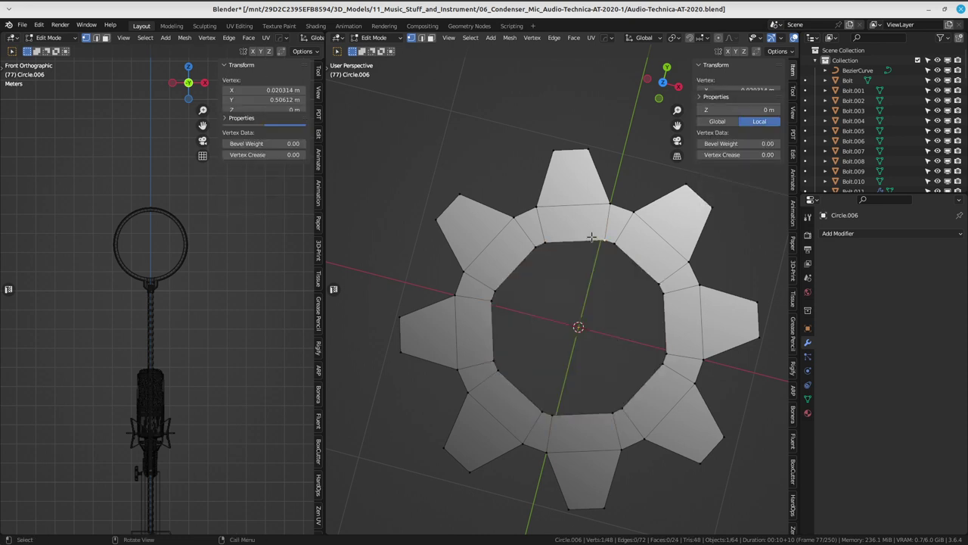
{"action": "left_click", "coordinate": [542, 411], "text": "shift"}
{"action": "left_click", "coordinate": [606, 243], "text": "shift"}
{"action": "left_click", "coordinate": [613, 244], "text": "shift"}
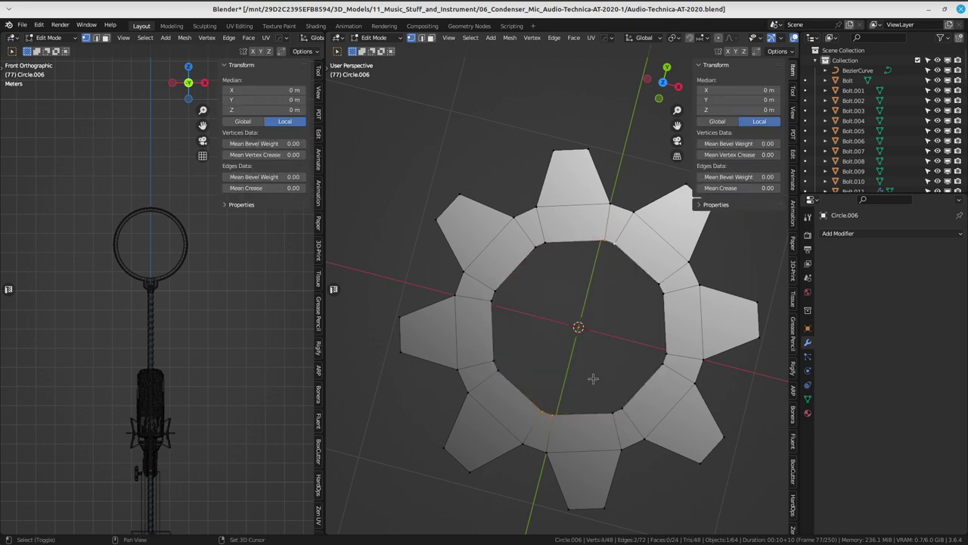
{"action": "key", "text": "f"}
{"action": "key", "text": "s"}
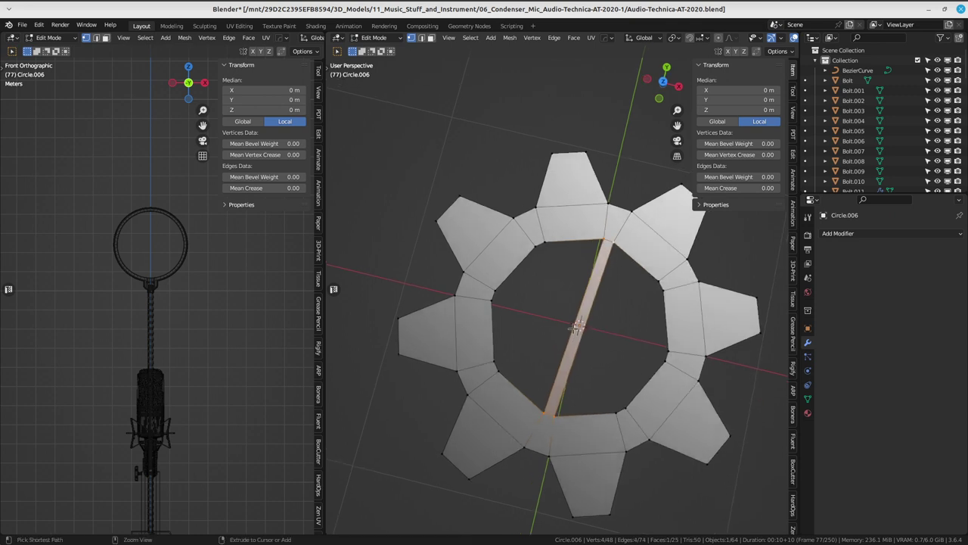
{"action": "key", "text": "ctrl+r"}
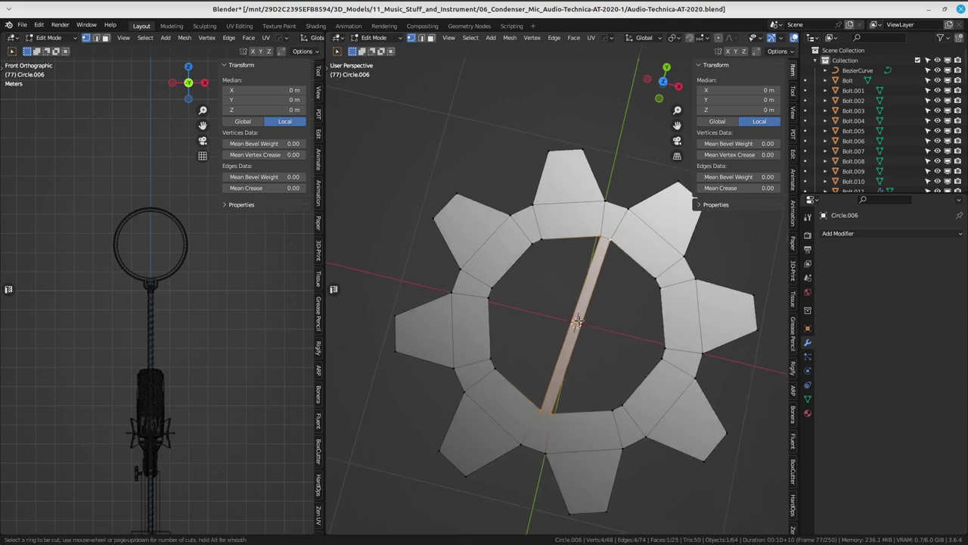
{"action": "left_click_drag", "start_coordinate": [577, 321], "coordinate": [575, 324]}
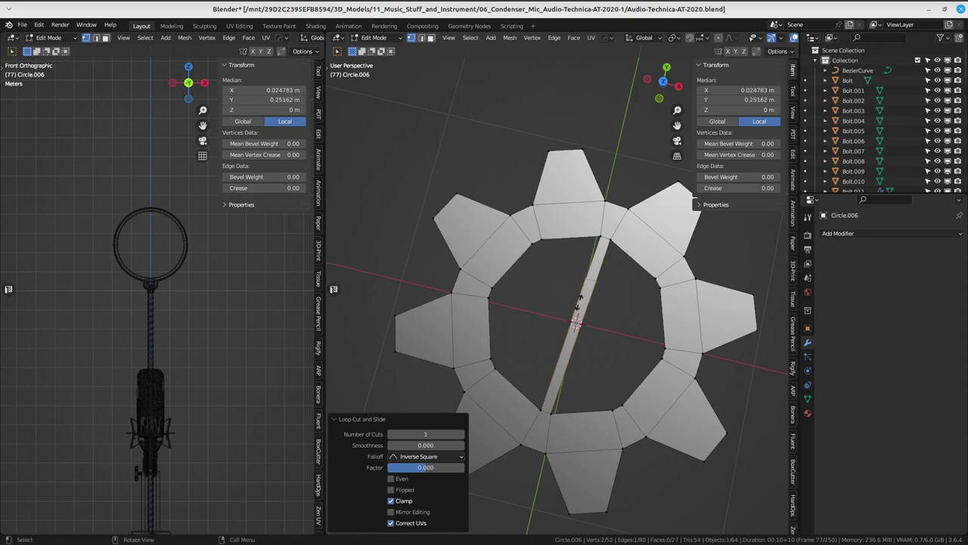
- Join the strip to the inner ring with a face, undoing a misfilled upper-left gap
{"action": "left_click", "coordinate": [573, 324]}
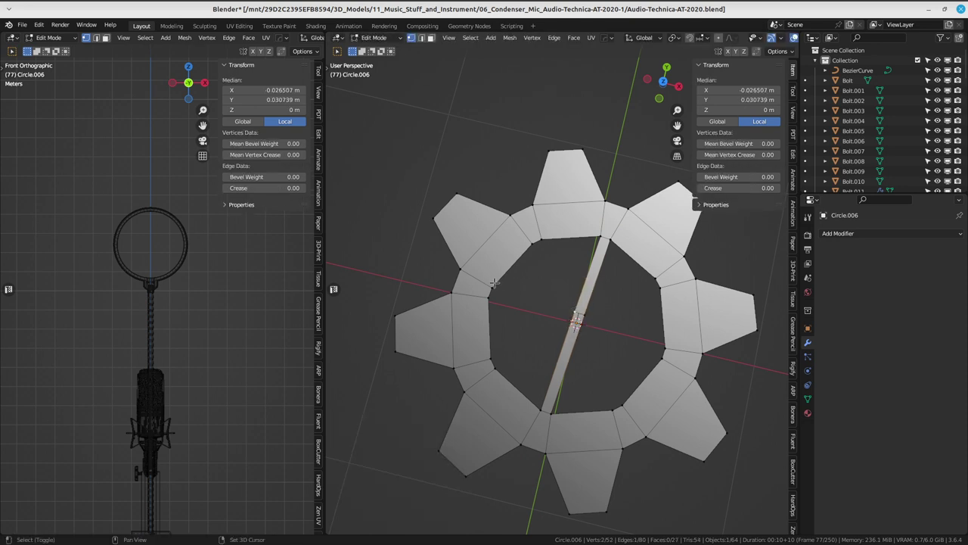
{"action": "left_click", "coordinate": [584, 314]}
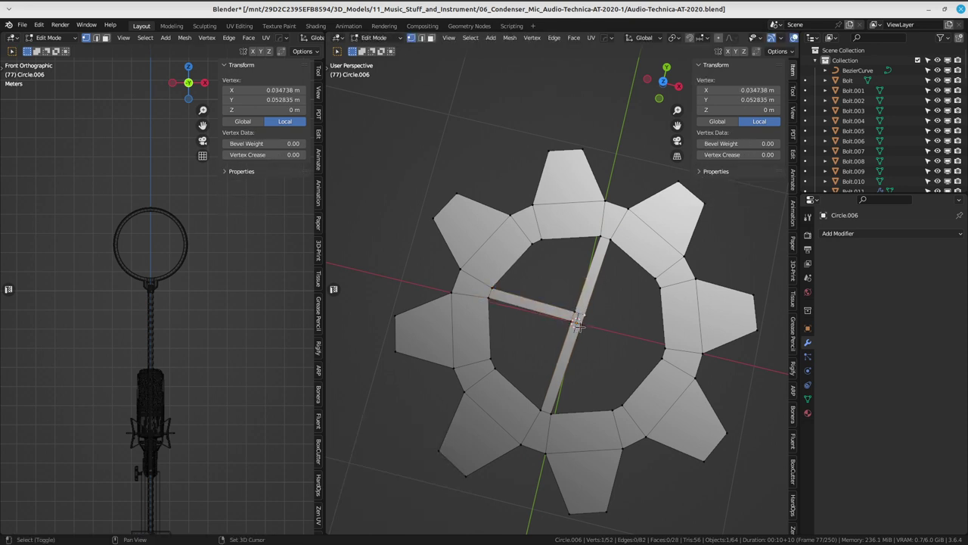
{"action": "left_click", "coordinate": [664, 347], "text": "shift"}
{"action": "key", "text": "f"}
{"action": "middle_click_drag", "start_coordinate": [664, 347], "coordinate": [608, 225]}
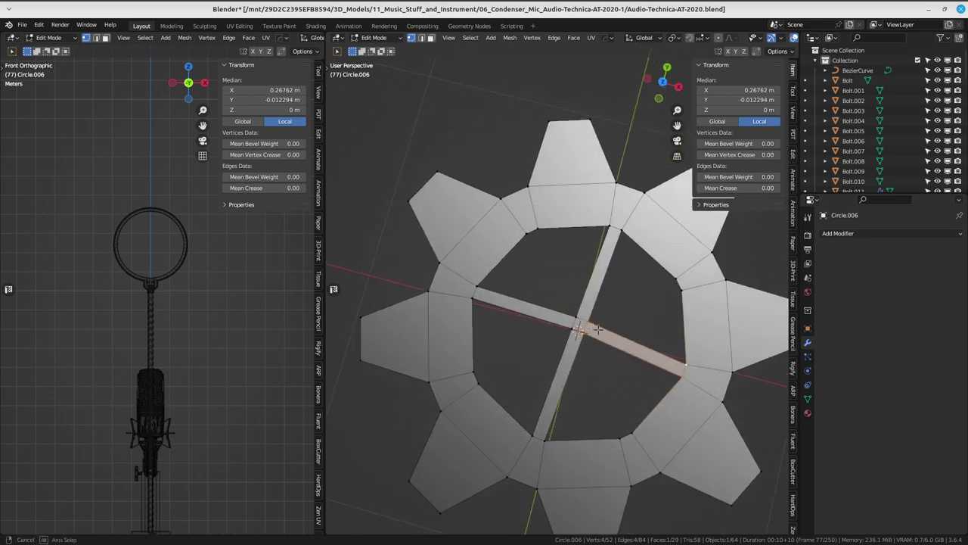
{"action": "left_click", "coordinate": [493, 264]}
{"action": "key", "text": "f"}
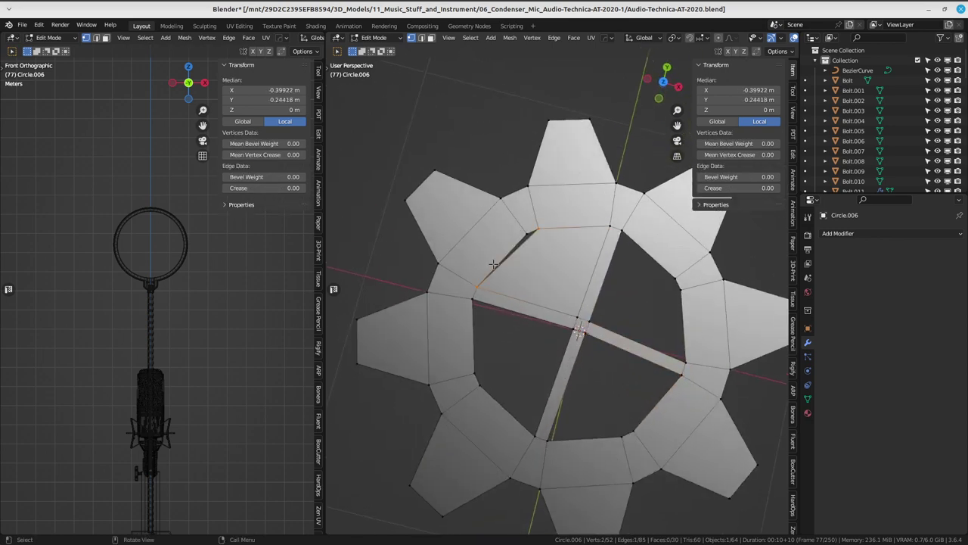
{"action": "key", "text": "ctrl+z"}
- Try filling the gap beside an inner-ring edge, then undo the unwanted fill
{"action": "mouse_move", "coordinate": [580, 295]}
{"action": "middle_mouse_down"}
{"action": "mouse_move", "coordinate": [530, 333]}
{"action": "mouse_move", "coordinate": [639, 338]}
{"action": "mouse_move", "coordinate": [518, 331]}
{"action": "middle_mouse_up"}
{"action": "scroll", "coordinate": [511, 355], "scroll_direction": "up", "scroll_amount": 2}
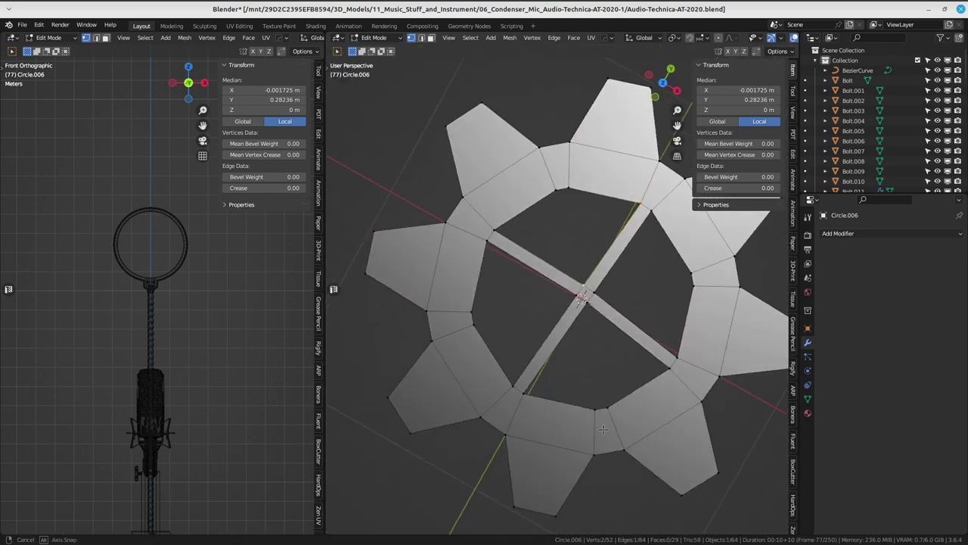
{"action": "left_click", "coordinate": [512, 388], "text": "shift"}
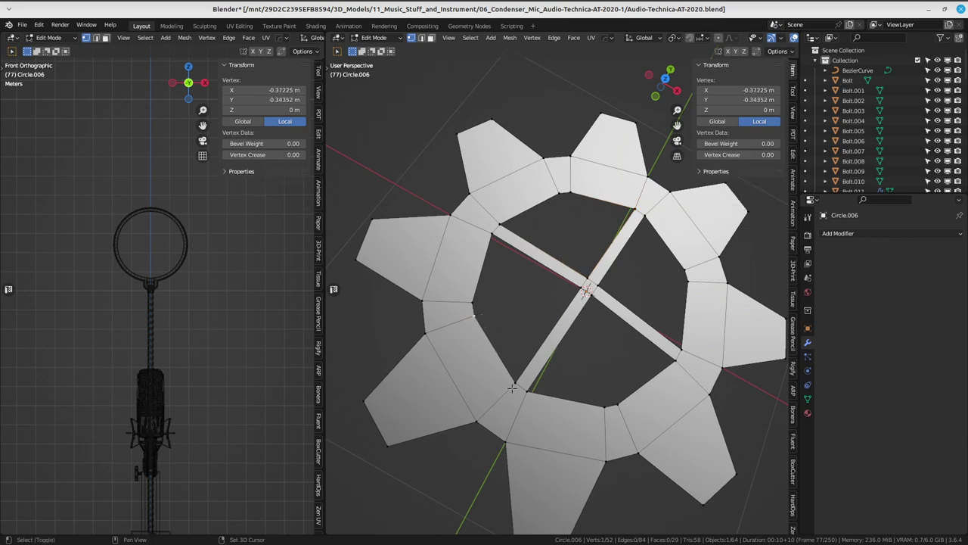
{"action": "left_click", "coordinate": [474, 300], "text": "shift"}
{"action": "mouse_move", "coordinate": [474, 301]}
{"action": "middle_mouse_down"}
{"action": "mouse_move", "coordinate": [590, 268]}
{"action": "mouse_move", "coordinate": [599, 327]}
{"action": "middle_mouse_up"}
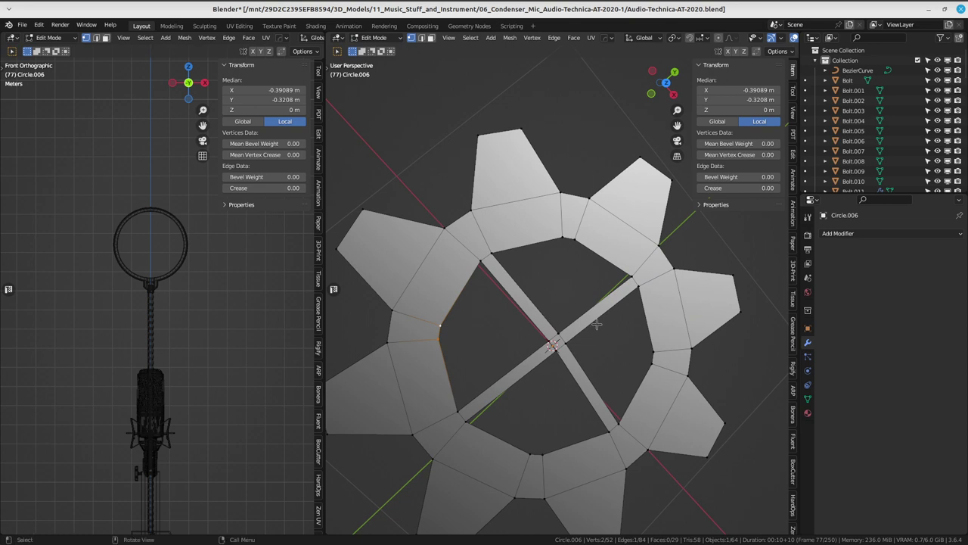
{"action": "left_click", "coordinate": [446, 323], "text": "shift"}
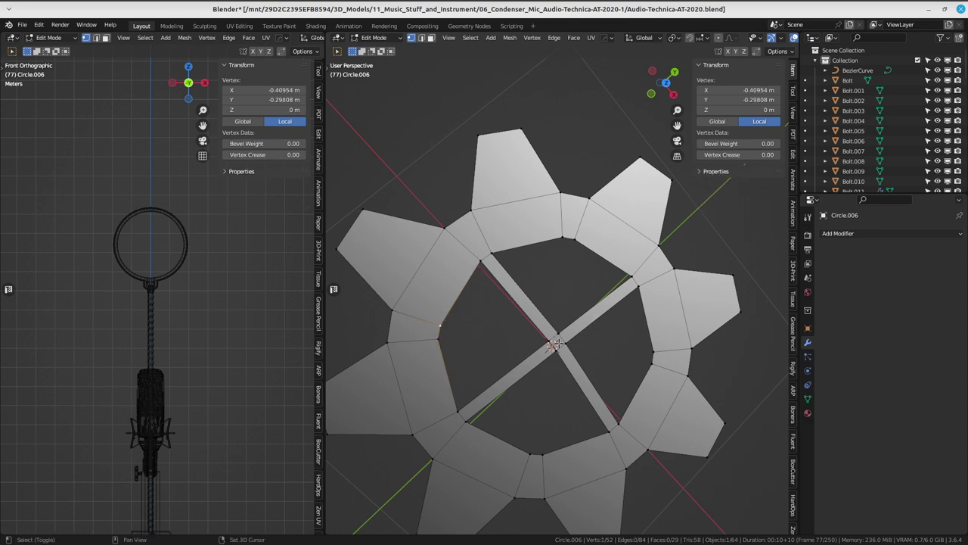
{"action": "left_click", "coordinate": [480, 262], "text": "shift"}
{"action": "key", "text": "f"}
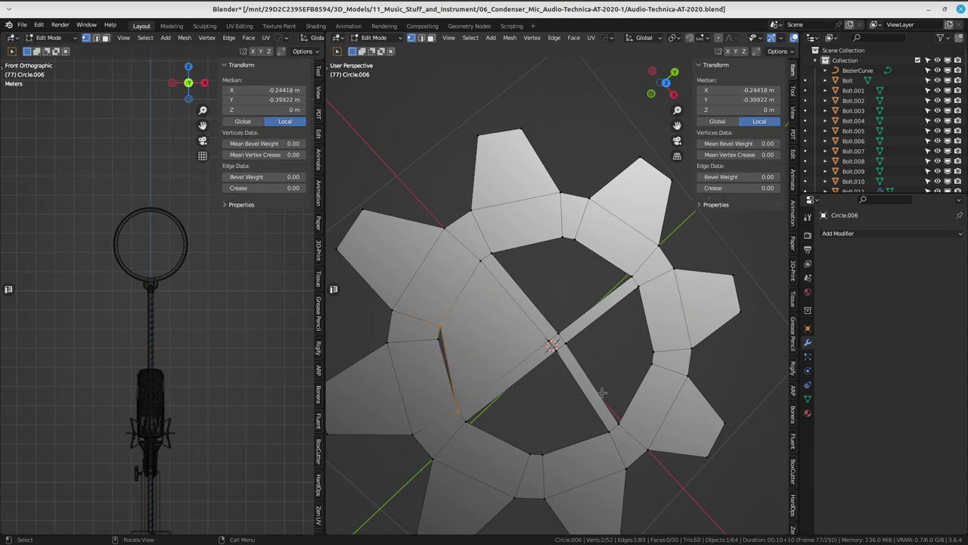
{"action": "scroll", "coordinate": [560, 363], "scroll_direction": "up", "scroll_amount": 1}
{"action": "scroll", "coordinate": [514, 333], "scroll_direction": "up", "scroll_amount": 1}
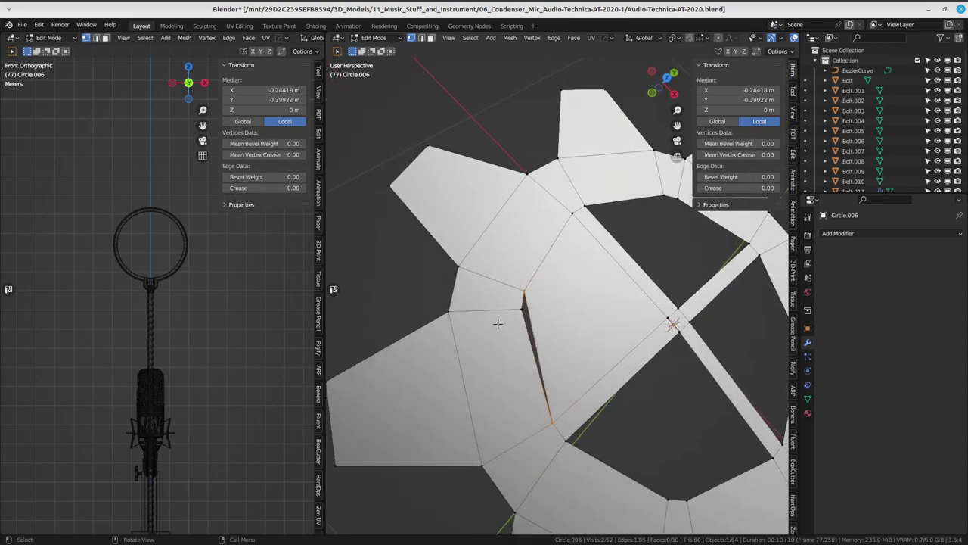
{"action": "key", "text": "ctrl+z"}
- Select the faces where the strips cross and bevel a crossing edge into a thin strip
{"action": "middle_click_drag", "start_coordinate": [648, 346], "coordinate": [572, 378]}
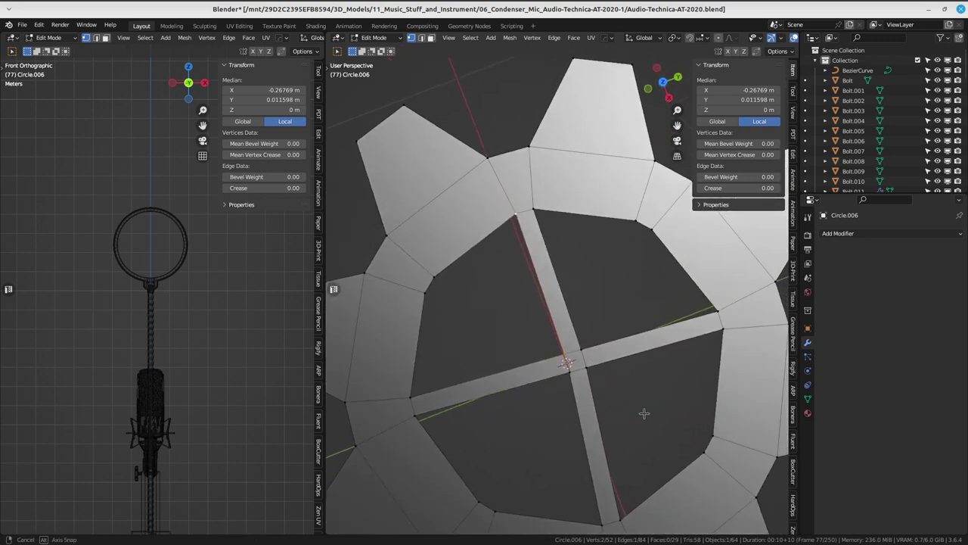
{"action": "scroll", "coordinate": [628, 401], "scroll_direction": "up", "scroll_amount": 1}
{"action": "scroll", "coordinate": [605, 393], "scroll_direction": "up", "scroll_amount": 1}
{"action": "left_click", "coordinate": [567, 364]}
{"action": "left_click", "coordinate": [579, 382], "text": "shift"}
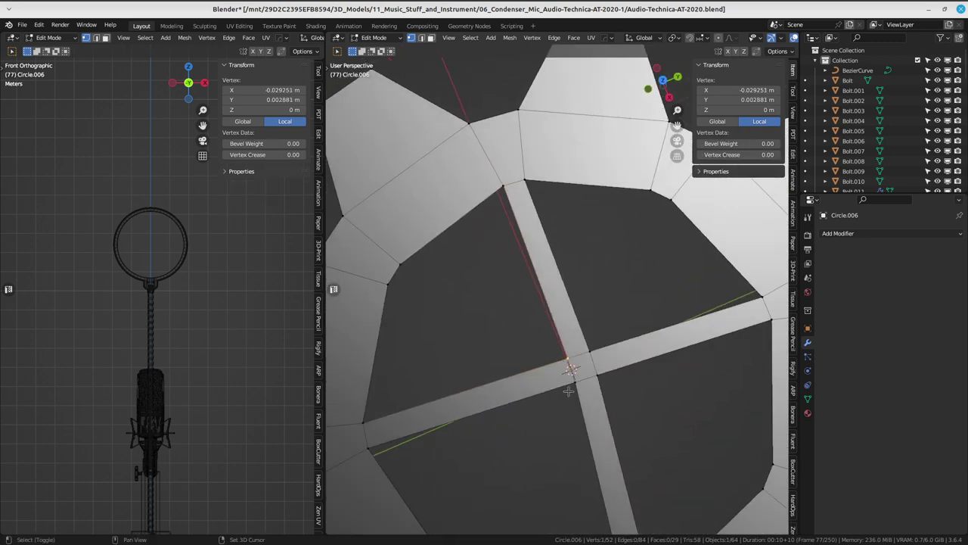
{"action": "left_click", "coordinate": [594, 372], "text": "shift"}
{"action": "left_click", "coordinate": [583, 362], "text": "shift"}
{"action": "middle_click_drag", "start_coordinate": [549, 394], "coordinate": [553, 357]}
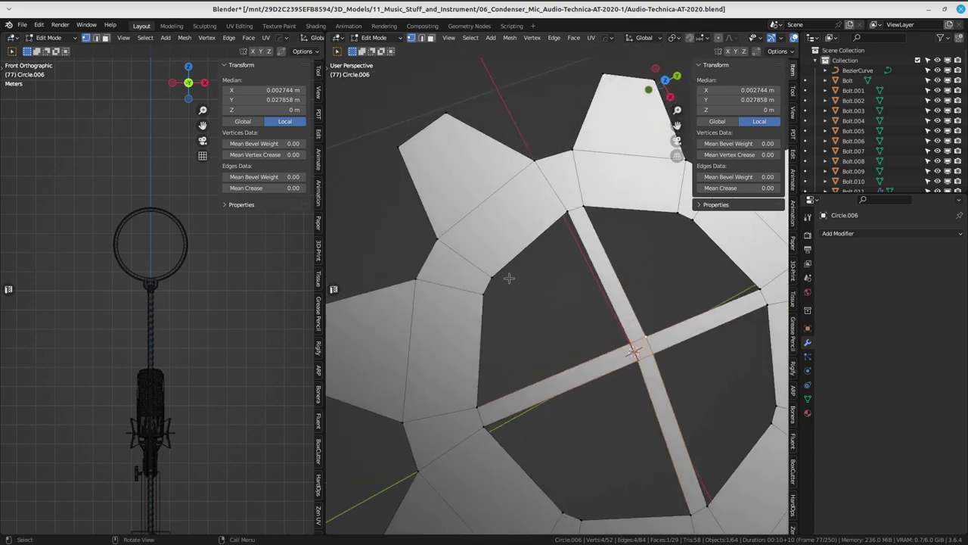
{"action": "left_click", "coordinate": [530, 254]}
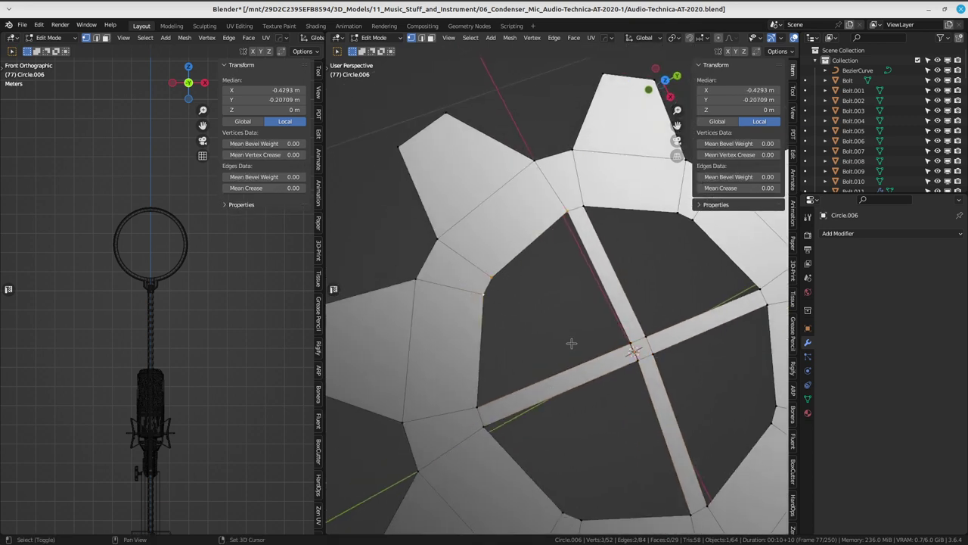
{"action": "key", "text": "ctrl+b"}
- Pick ring and strip vertices and attempt filling the dark hole, undoing the failed fills
{"action": "left_click", "coordinate": [495, 283]}
{"action": "left_click", "coordinate": [495, 281]}
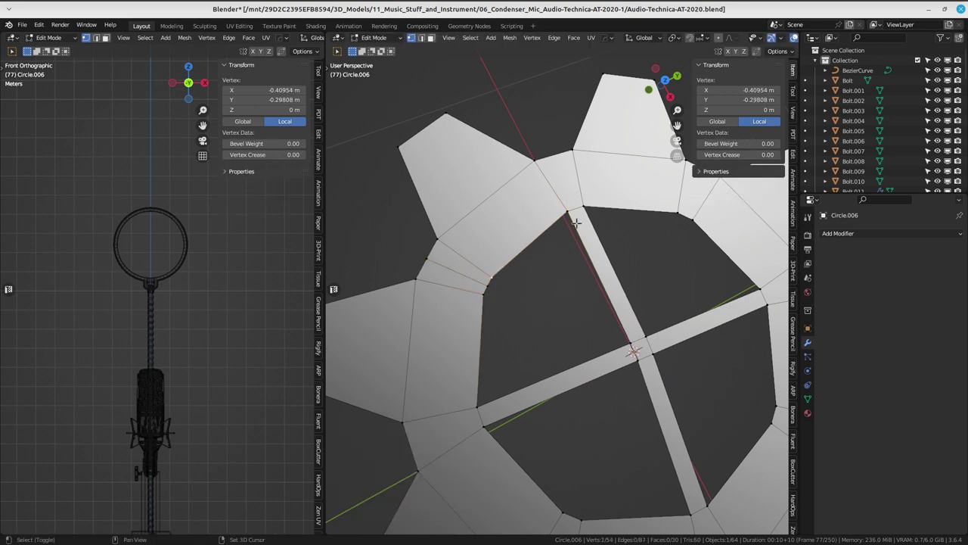
{"action": "left_click", "coordinate": [494, 282], "text": "shift"}
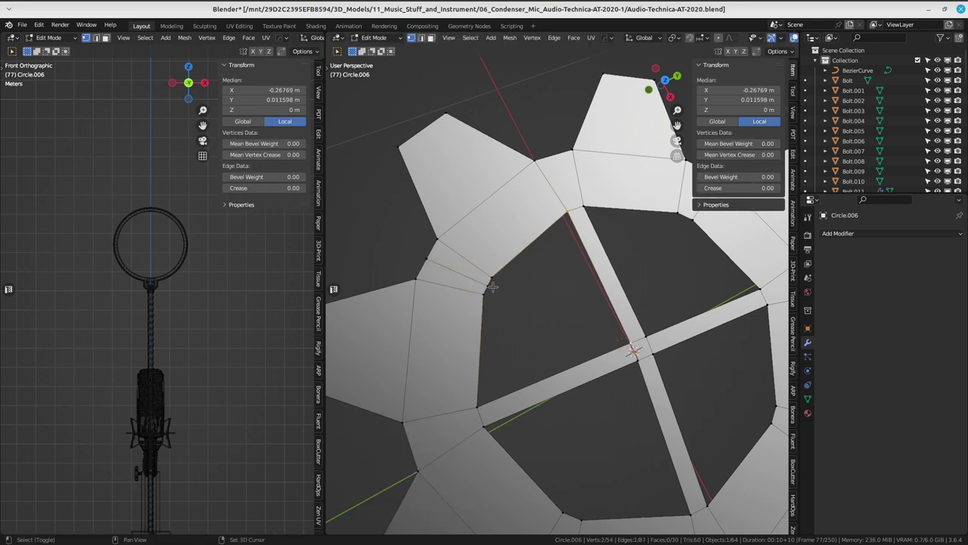
{"action": "left_click", "coordinate": [559, 215]}
{"action": "left_click", "coordinate": [543, 376], "text": "shift"}
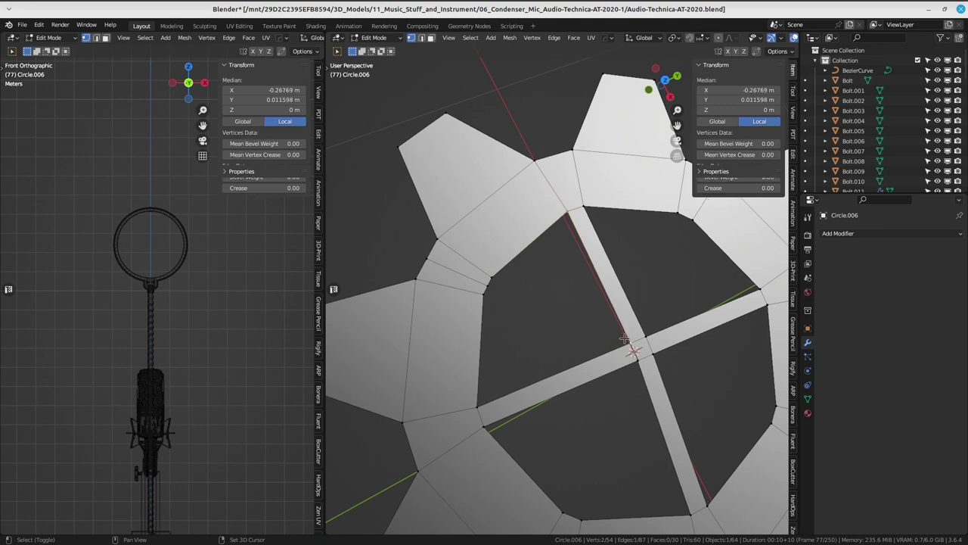
{"action": "key", "text": "f"}
{"action": "key", "text": "ctrl+z"}
{"action": "key", "text": "ctrl+z"}
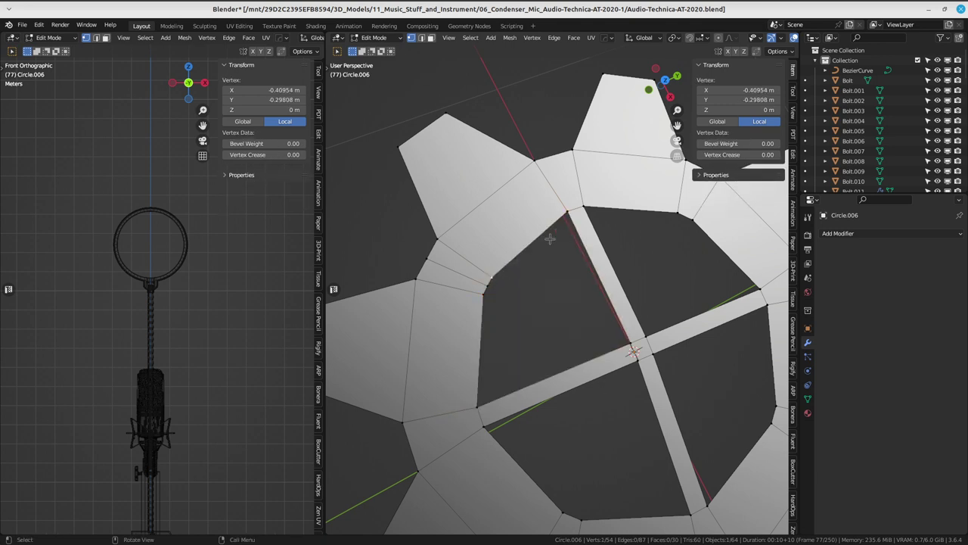
{"action": "left_click", "coordinate": [632, 338], "text": "shift"}
{"action": "key", "text": "f"}
{"action": "key", "text": "ctrl+z"}
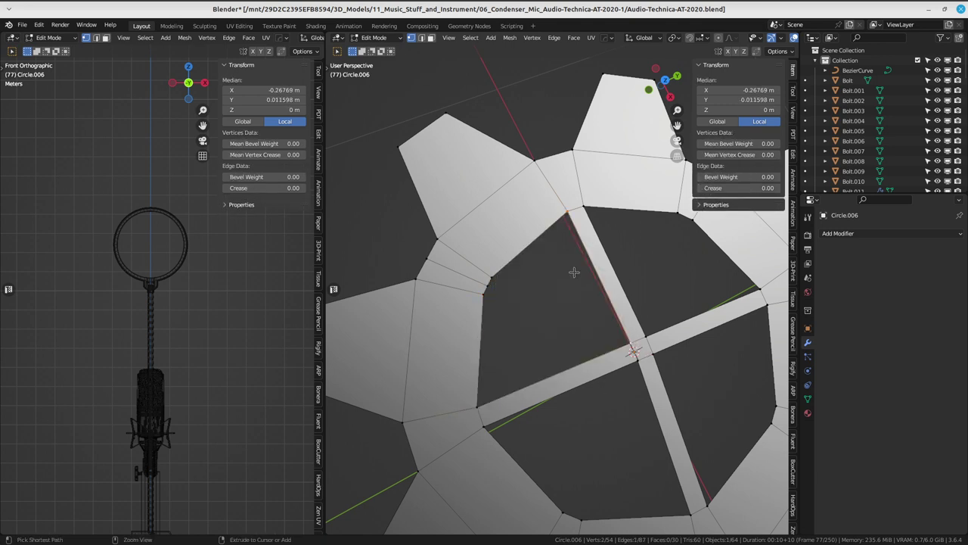
- Fill the remaining central holes with faces, adding a loop cut across one face
{"action": "key", "text": "f"}
{"action": "key", "text": "f"}
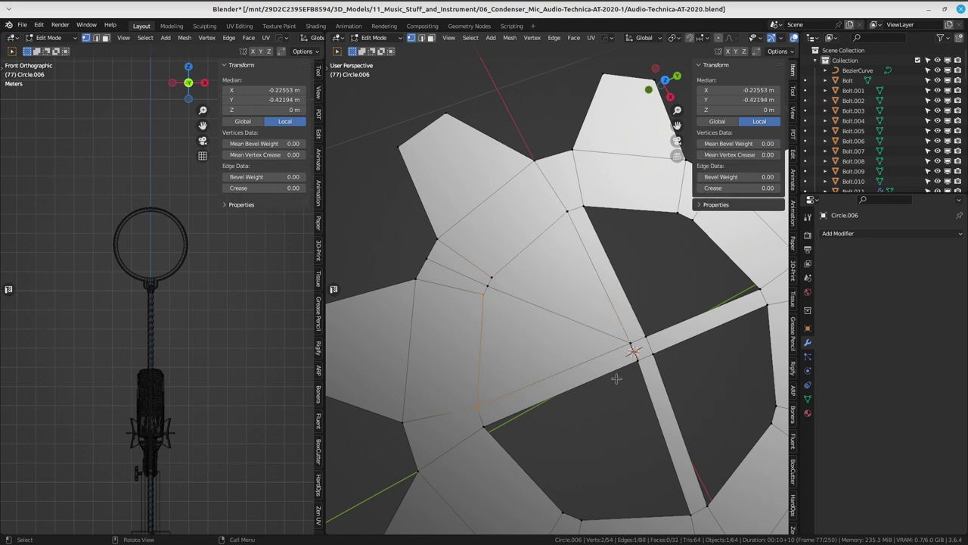
{"action": "middle_click_drag", "start_coordinate": [617, 378], "coordinate": [560, 311], "text": "shift"}
{"action": "scroll", "coordinate": [560, 311], "scroll_direction": "down", "scroll_amount": 2}
{"action": "key", "text": "ctrl+r"}
{"action": "left_click", "coordinate": [563, 399]}
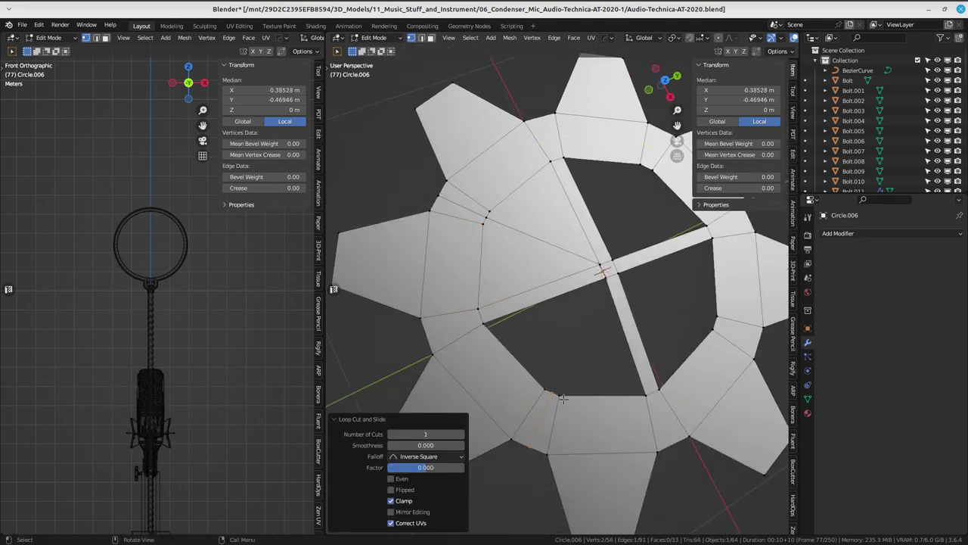
{"action": "key", "text": "f"}
{"action": "key", "text": "f"}
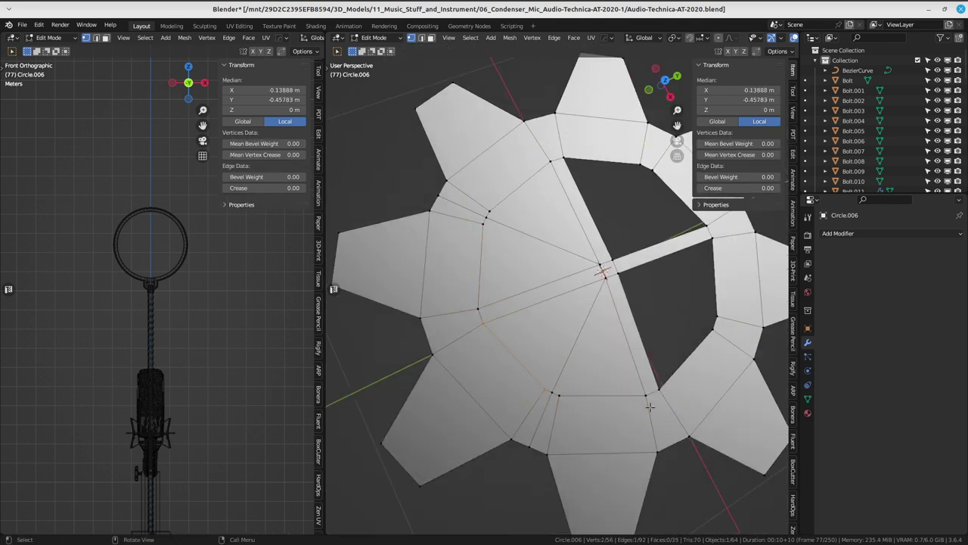
{"action": "middle_click_drag", "start_coordinate": [680, 378], "coordinate": [582, 357], "text": "shift"}
- Add loop cuts beside a tooth and connect the selected vertices with a new edge
{"action": "key", "text": "ctrl+r"}
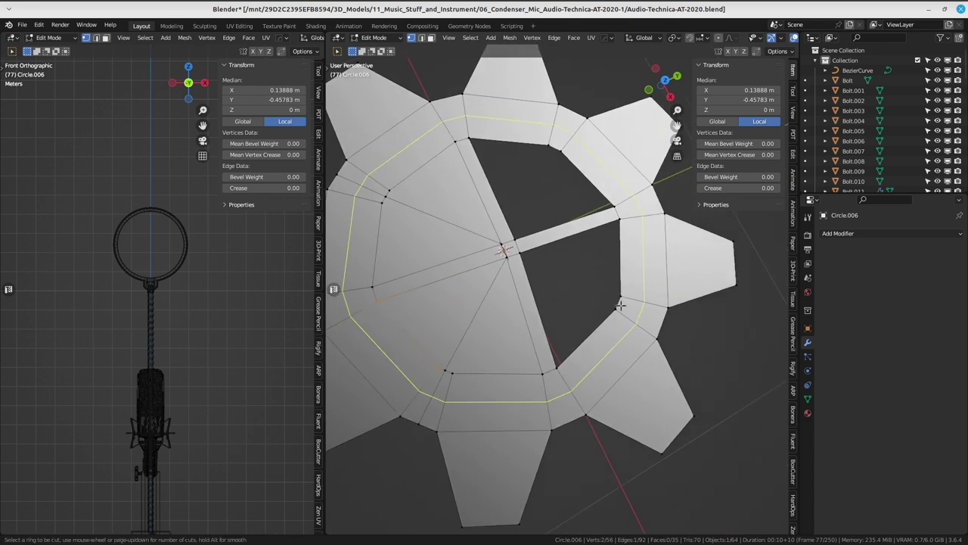
{"action": "left_click", "coordinate": [625, 302]}
{"action": "left_click", "coordinate": [614, 310]}
{"action": "left_click", "coordinate": [606, 315], "text": "shift"}
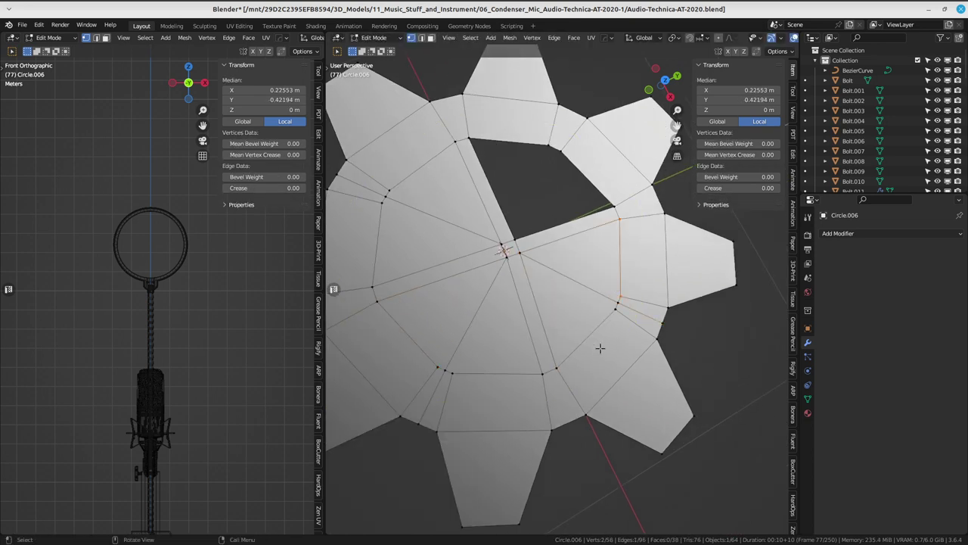
{"action": "middle_click_drag", "start_coordinate": [605, 315], "coordinate": [600, 299]}
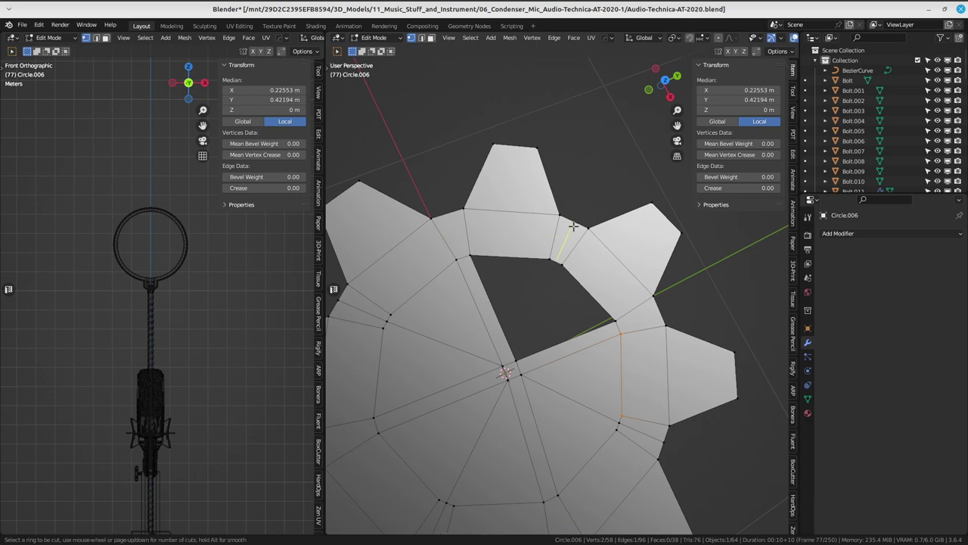
{"action": "key", "text": "ctrl+r"}
{"action": "left_click", "coordinate": [599, 271]}
{"action": "key", "text": "j"}
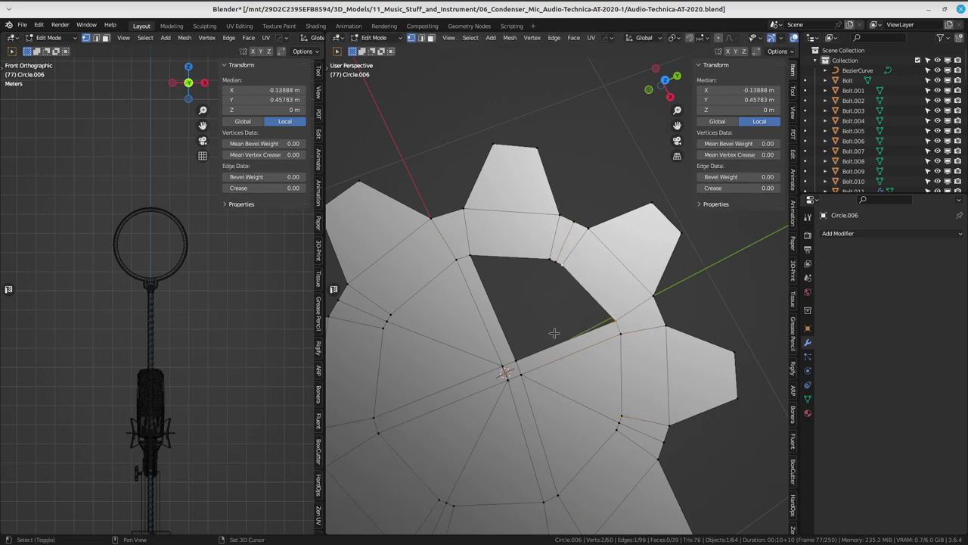
- Box-select all vertices of the gear disc
{"action": "middle_click_drag", "start_coordinate": [615, 320], "coordinate": [604, 343]}
{"action": "scroll", "coordinate": [604, 343], "scroll_direction": "up", "scroll_amount": 2}
{"action": "scroll", "coordinate": [605, 342], "scroll_direction": "down", "scroll_amount": 3}
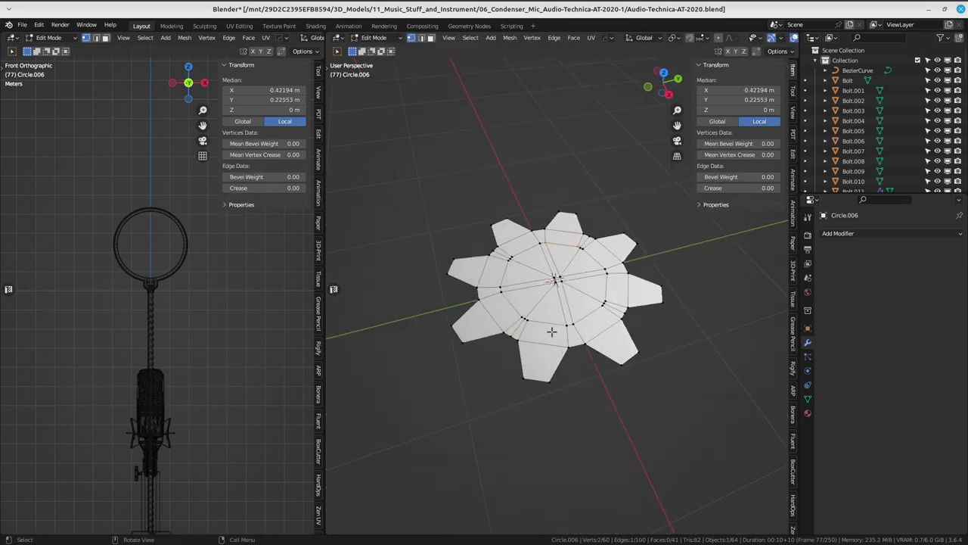
{"action": "left_click_drag", "start_coordinate": [424, 180], "coordinate": [686, 438]}
{"action": "middle_click_drag", "start_coordinate": [685, 437], "coordinate": [633, 325]}
- Extrude the whole gear disc upward into a thick solid
{"action": "key", "text": "e"}
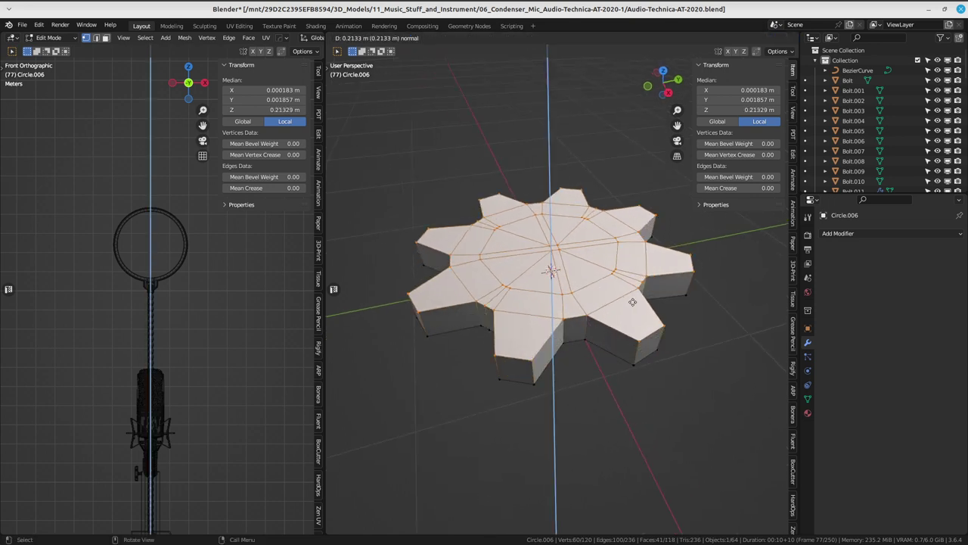
{"action": "left_click", "coordinate": [636, 277]}
{"action": "mouse_move", "coordinate": [636, 277]}
{"action": "middle_mouse_down"}
{"action": "mouse_move", "coordinate": [557, 249]}
{"action": "mouse_move", "coordinate": [657, 311]}
{"action": "mouse_move", "coordinate": [630, 266]}
{"action": "middle_mouse_up"}
- In Object Mode, add a Subdivision Surface modifier at viewport level 1 to smooth the gear
{"action": "key", "text": "Tab"}
{"action": "left_click", "coordinate": [630, 209]}
{"action": "left_click", "coordinate": [837, 233]}
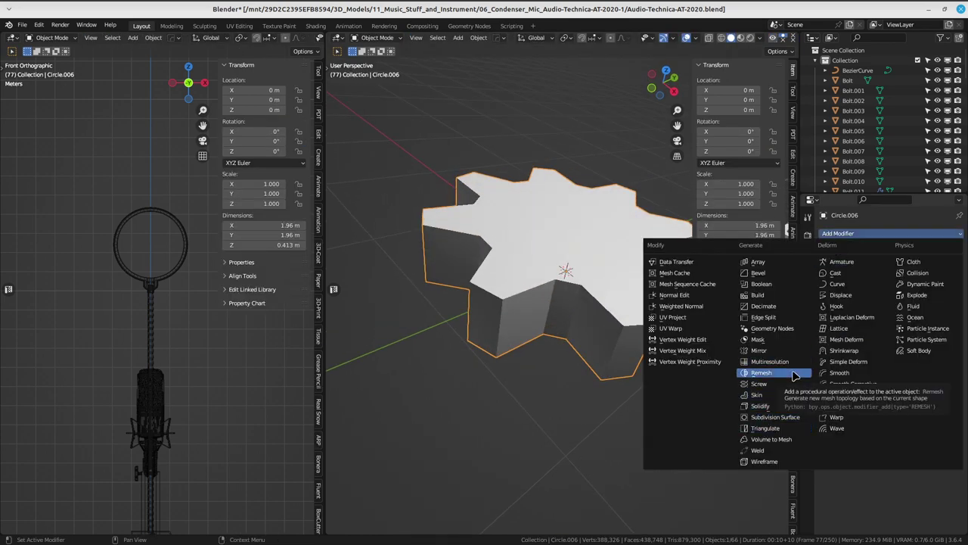
{"action": "left_click", "coordinate": [776, 417]}
{"action": "mouse_move", "coordinate": [760, 404]}
{"action": "middle_mouse_down"}
{"action": "mouse_move", "coordinate": [553, 212]}
{"action": "mouse_move", "coordinate": [579, 332]}
{"action": "middle_mouse_up"}
{"action": "scroll", "coordinate": [579, 332], "scroll_direction": "down", "scroll_amount": 3}
{"action": "scroll", "coordinate": [580, 335], "scroll_direction": "down", "scroll_amount": 1}
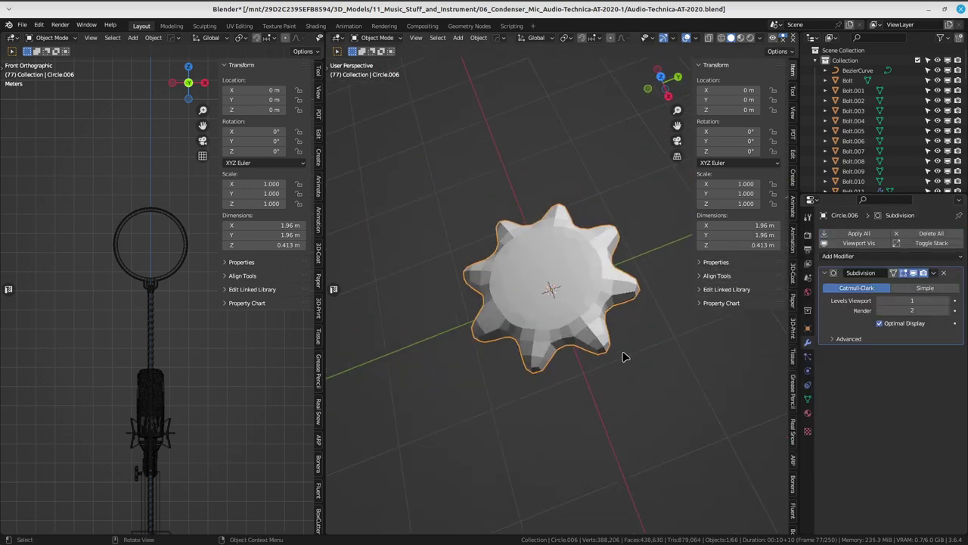
- Enter Edit Mode on the gear and orbit to view its underside
{"action": "key", "text": "ctrl+Tab"}
{"action": "left_click", "coordinate": [559, 299]}
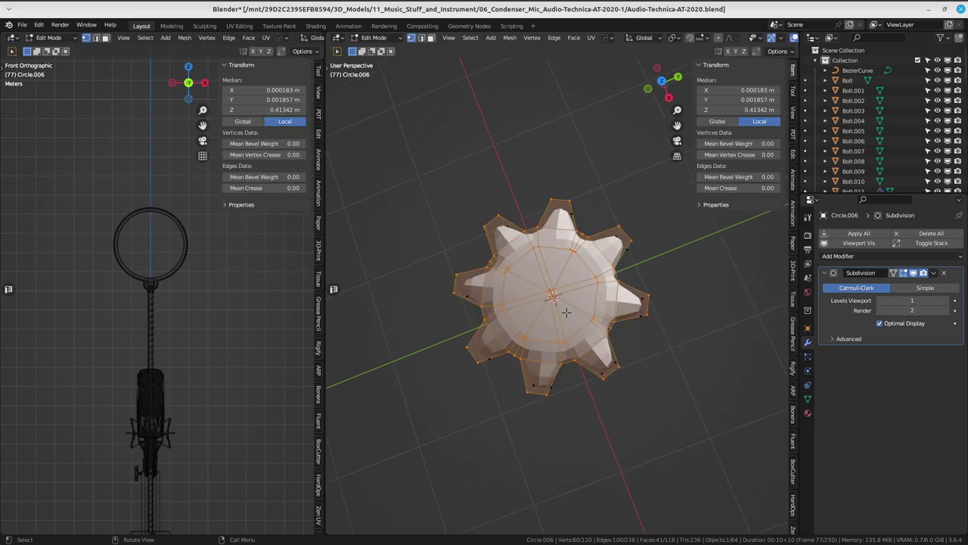
{"action": "key", "text": "KP_7"}
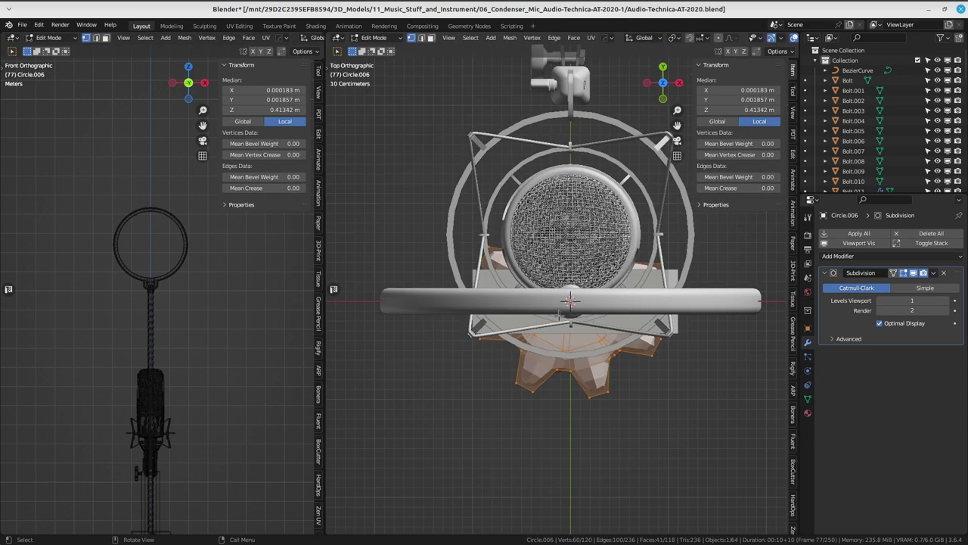
{"action": "key", "text": "ctrl+KP_7"}
{"action": "mouse_move", "coordinate": [593, 327]}
{"action": "middle_mouse_down"}
{"action": "mouse_move", "coordinate": [615, 263]}
{"action": "mouse_move", "coordinate": [530, 190]}
{"action": "middle_mouse_up"}
- With X-ray on, box-select the vertices of all eight gear teeth
{"action": "left_click_drag", "start_coordinate": [511, 174], "coordinate": [567, 224]}
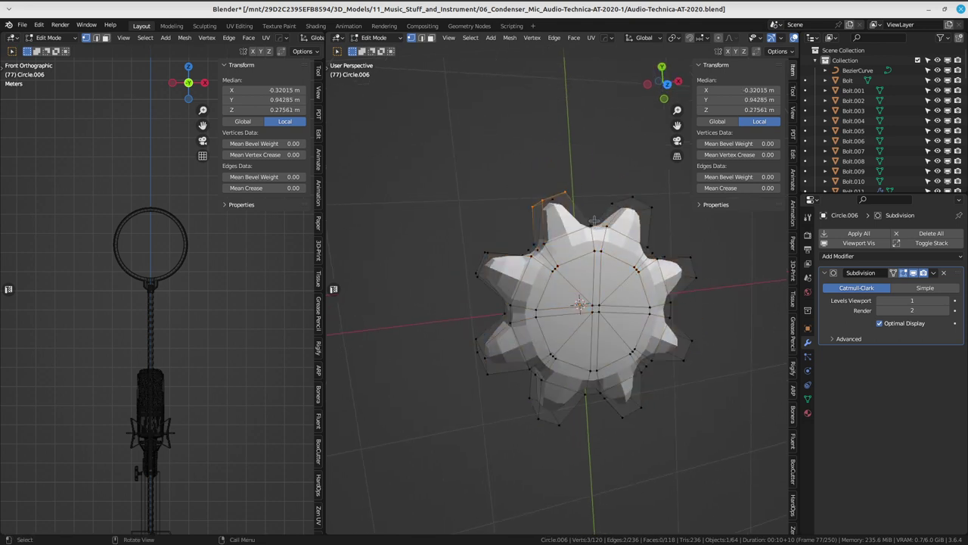
{"action": "key", "text": "alt+z"}
{"action": "left_click_drag", "start_coordinate": [616, 171], "coordinate": [659, 224], "text": "shift"}
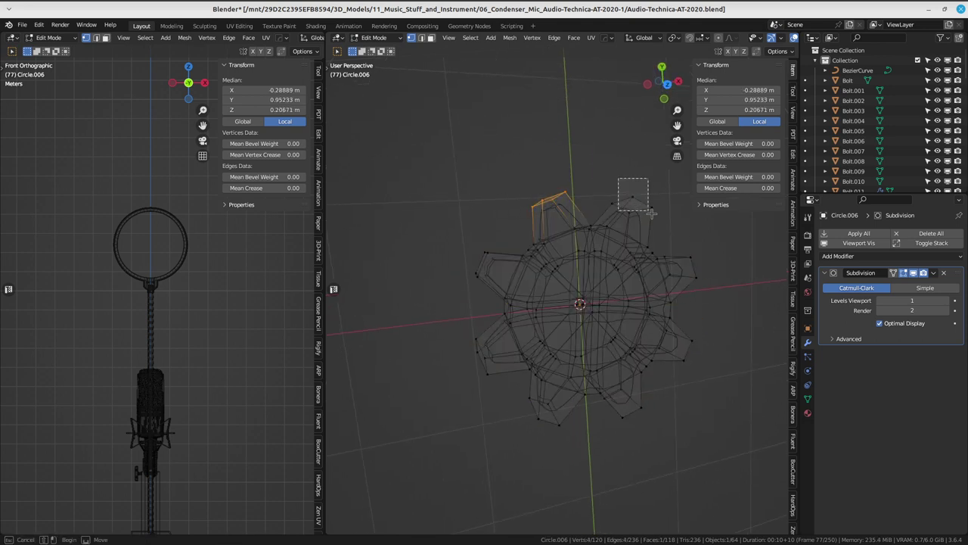
{"action": "left_click_drag", "start_coordinate": [448, 215], "coordinate": [522, 301], "text": "shift"}
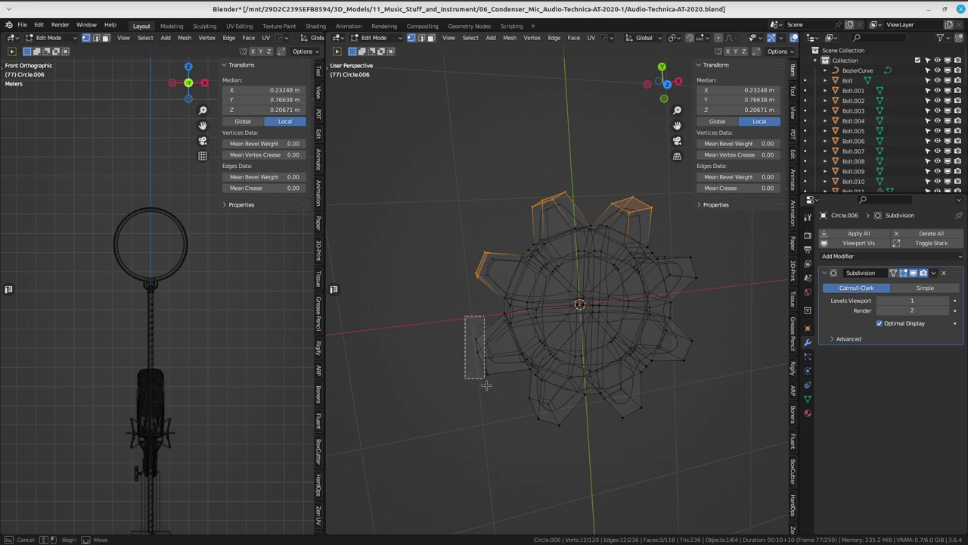
{"action": "left_click_drag", "start_coordinate": [464, 314], "coordinate": [526, 406], "text": "shift"}
{"action": "middle_click_drag", "start_coordinate": [605, 348], "coordinate": [634, 333]}
{"action": "left_click_drag", "start_coordinate": [711, 233], "coordinate": [666, 292], "text": "shift"}
{"action": "left_click_drag", "start_coordinate": [738, 327], "coordinate": [652, 393], "text": "shift"}
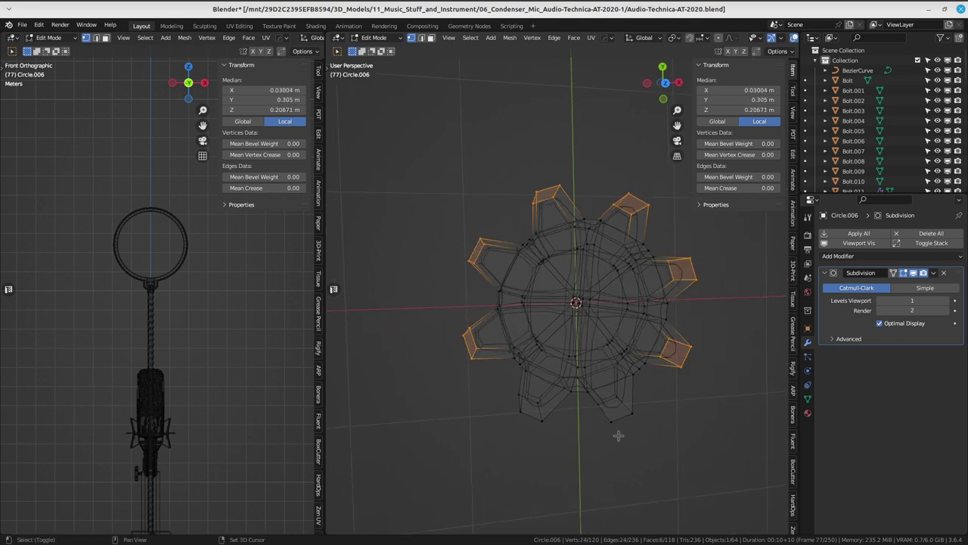
{"action": "left_click_drag", "start_coordinate": [646, 448], "coordinate": [593, 385], "text": "shift"}
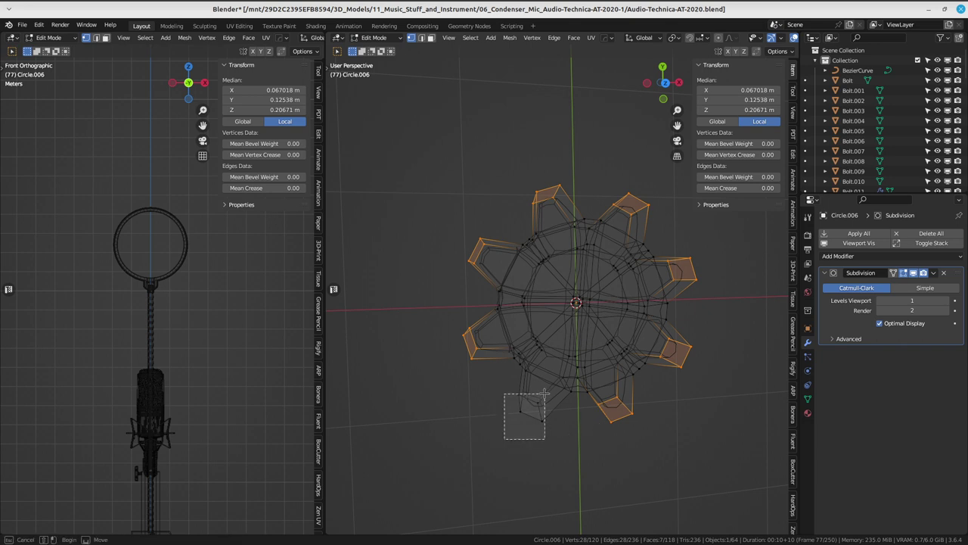
{"action": "left_click_drag", "start_coordinate": [539, 420], "coordinate": [539, 391], "text": "shift"}
- Scale the selected teeth inward to 0.846, narrowing the gear to 1.66 m across
{"action": "key", "text": "s"}
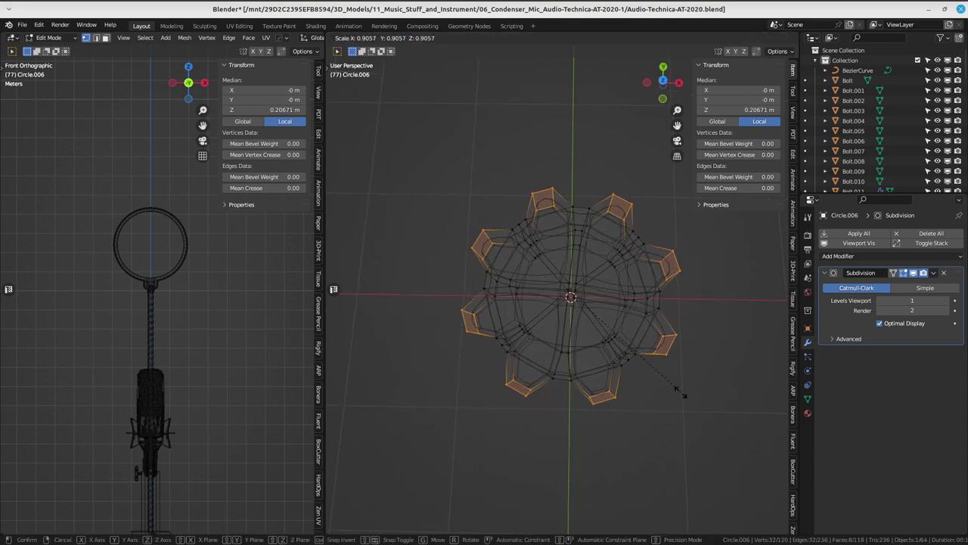
{"action": "left_click", "coordinate": [671, 386]}
{"action": "mouse_move", "coordinate": [670, 386]}
{"action": "middle_mouse_down"}
{"action": "mouse_move", "coordinate": [632, 331]}
{"action": "mouse_move", "coordinate": [497, 301]}
{"action": "mouse_move", "coordinate": [530, 306]}
{"action": "middle_mouse_up"}
{"action": "left_click", "coordinate": [651, 305]}
{"action": "key", "text": "shift+z"}
- Add three centred edge loops around the gear's rim
{"action": "key", "text": "Tab"}
{"action": "left_click", "coordinate": [658, 321]}
{"action": "key", "text": "ctrl+r"}
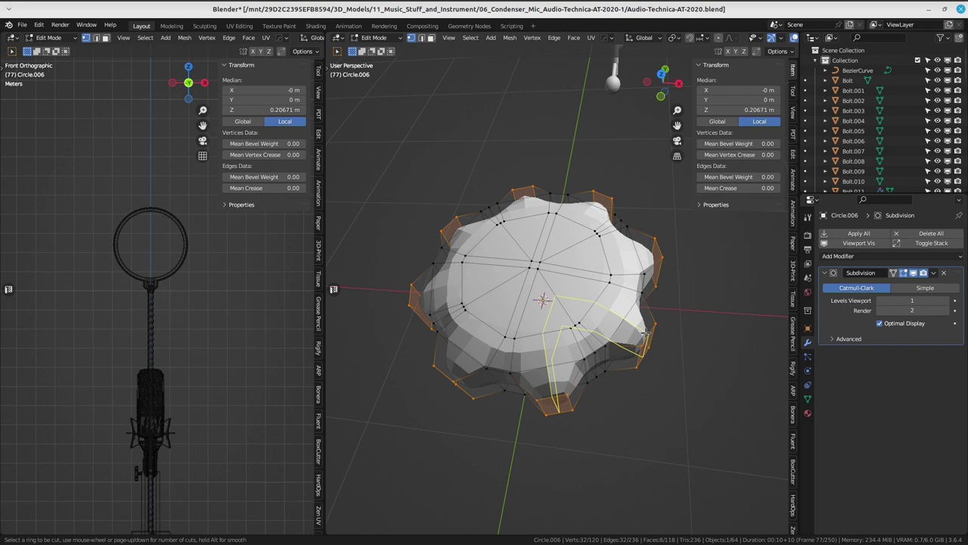
{"action": "left_click", "coordinate": [646, 333]}
{"action": "right_click", "coordinate": [645, 334]}
{"action": "middle_click_drag", "start_coordinate": [646, 334], "coordinate": [645, 305]}
{"action": "key", "text": "ctrl+r"}
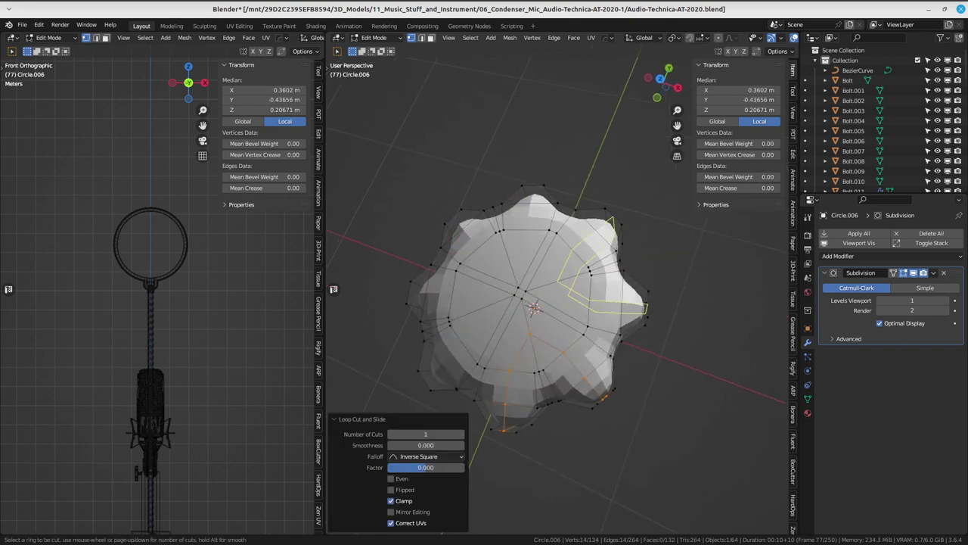
{"action": "left_click", "coordinate": [645, 306]}
{"action": "right_click", "coordinate": [646, 306]}
{"action": "middle_click_drag", "start_coordinate": [531, 188], "coordinate": [484, 250]}
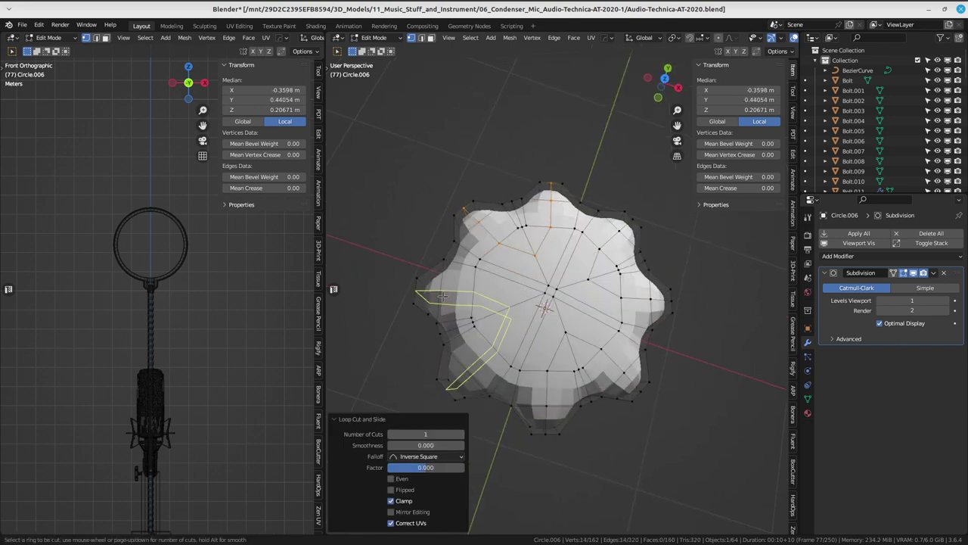
{"action": "left_click", "coordinate": [454, 303]}
{"action": "right_click", "coordinate": [454, 303]}
{"action": "middle_click_drag", "start_coordinate": [454, 303], "coordinate": [592, 312]}
{"action": "key", "text": "Tab"}
- Apply Shade Smooth to the gear in Object Mode
{"action": "left_click", "coordinate": [514, 313]}
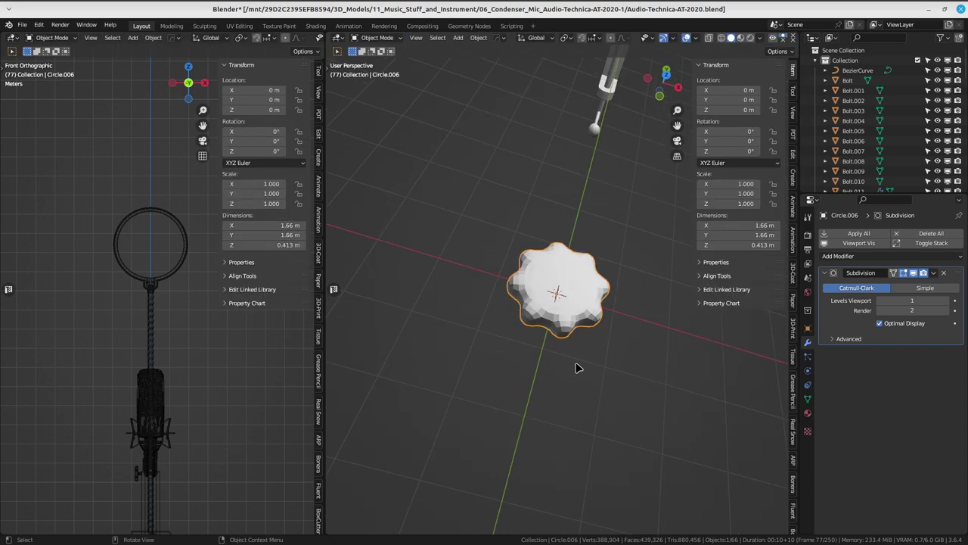
{"action": "middle_click_drag", "start_coordinate": [576, 362], "coordinate": [552, 242]}
{"action": "right_click", "coordinate": [558, 279]}
{"action": "left_click", "coordinate": [558, 278]}
{"action": "scroll", "coordinate": [557, 280], "scroll_direction": "up", "scroll_amount": 2}
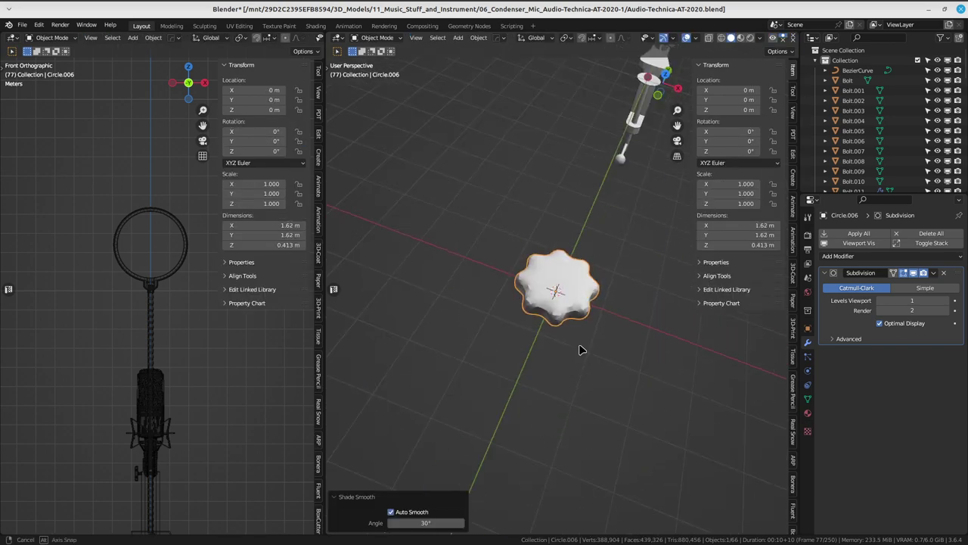
{"action": "scroll", "coordinate": [564, 303], "scroll_direction": "up", "scroll_amount": 2}
{"action": "right_click", "coordinate": [543, 310]}
{"action": "left_click", "coordinate": [543, 309]}
{"action": "mouse_move", "coordinate": [638, 389]}
{"action": "middle_mouse_down"}
{"action": "mouse_move", "coordinate": [540, 303]}
{"action": "mouse_move", "coordinate": [566, 328]}
{"action": "mouse_move", "coordinate": [610, 259]}
{"action": "middle_mouse_up"}
- Select all the gear's vertices and scale them along Z to make it taller
{"action": "key", "text": "Tab"}
{"action": "left_click", "coordinate": [534, 318]}
{"action": "key", "text": "c"}
{"action": "key", "text": "Escape"}
{"action": "key", "text": "a"}
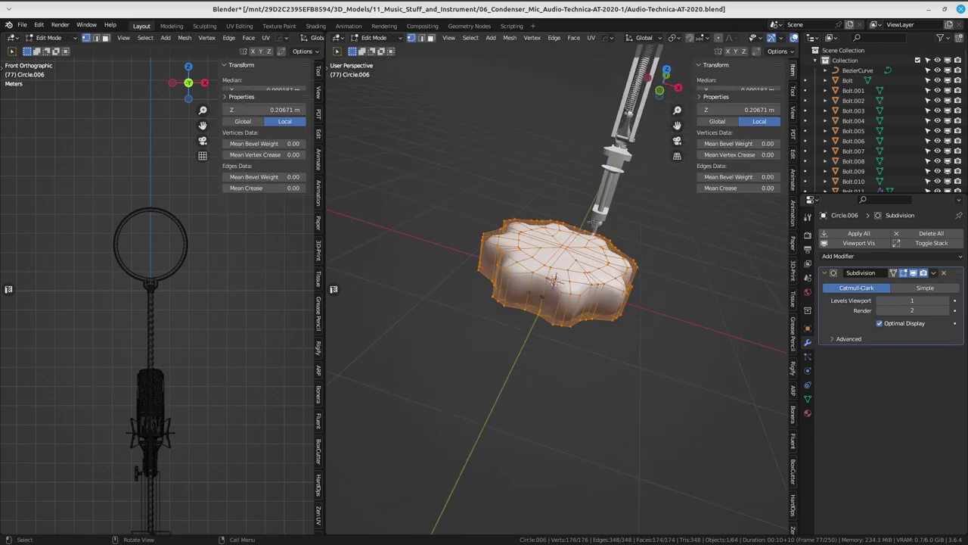
{"action": "key", "text": "s"}
{"action": "key", "text": "z"}
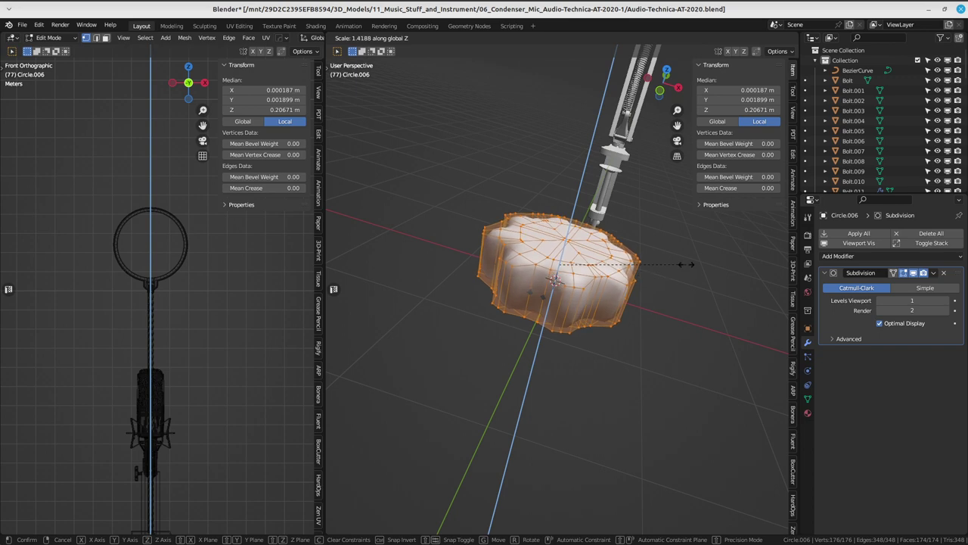
{"action": "left_click", "coordinate": [726, 271]}
- Select an edge near the top centre, then grow and shrink the selection around it
{"action": "mouse_move", "coordinate": [603, 263]}
{"action": "middle_mouse_down"}
{"action": "mouse_move", "coordinate": [575, 324]}
{"action": "mouse_move", "coordinate": [599, 321]}
{"action": "middle_mouse_up"}
{"action": "left_click", "coordinate": [556, 318], "text": "alt"}
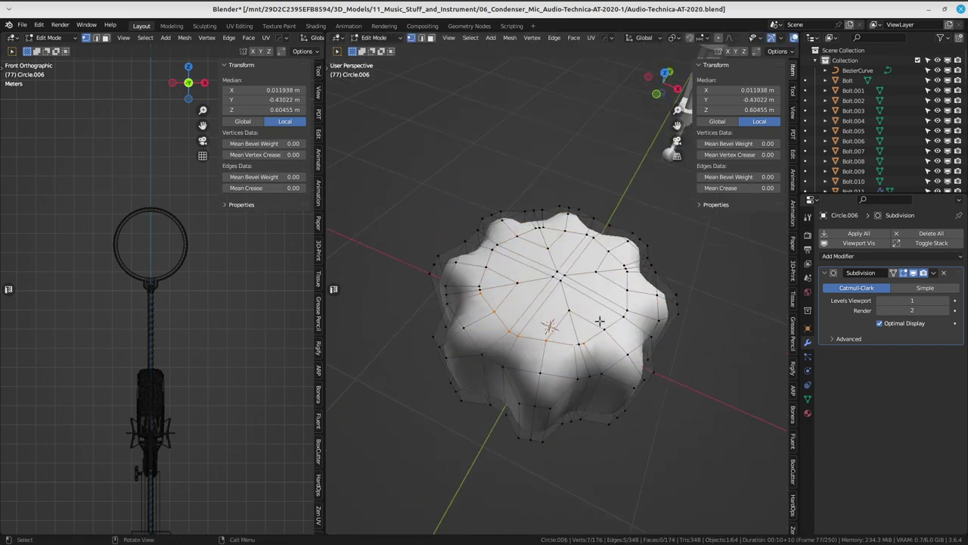
{"action": "left_click", "coordinate": [553, 267]}
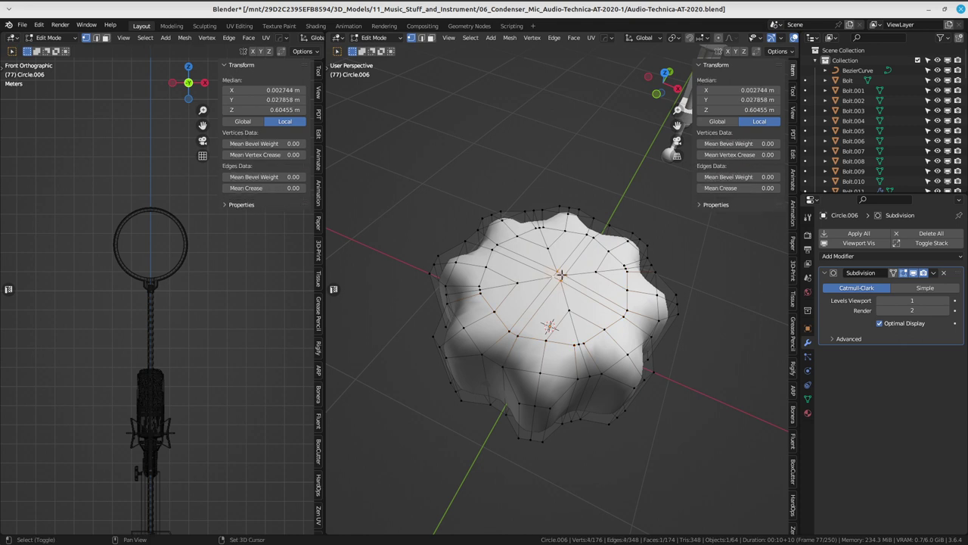
{"action": "key", "text": "ctrl+KP_Add"}
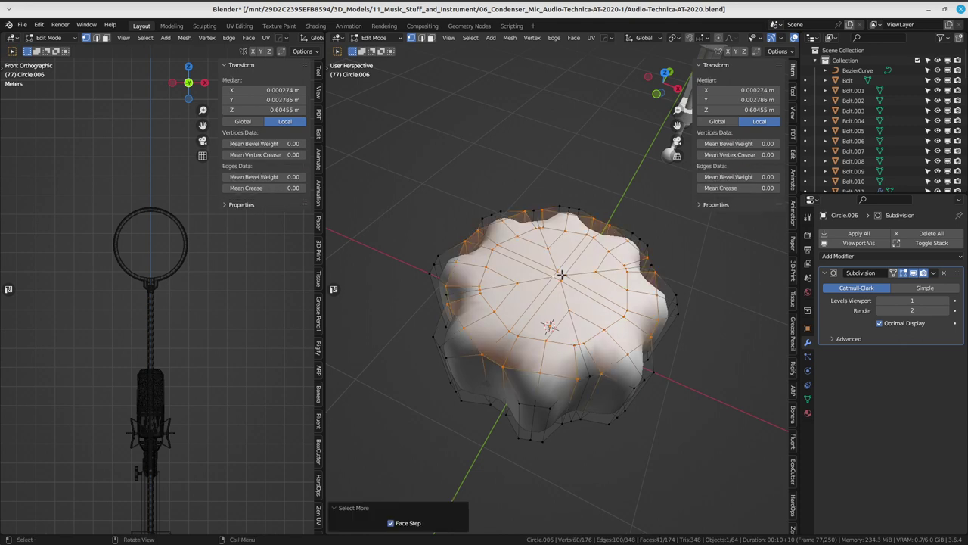
{"action": "key", "text": "ctrl+KP_Subtract"}
{"action": "middle_click_drag", "start_coordinate": [555, 254], "coordinate": [565, 275]}
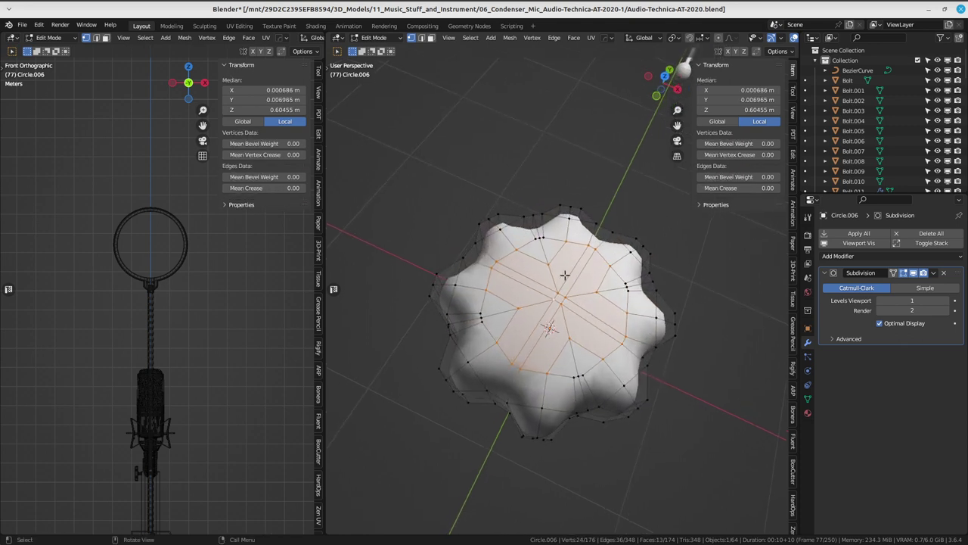
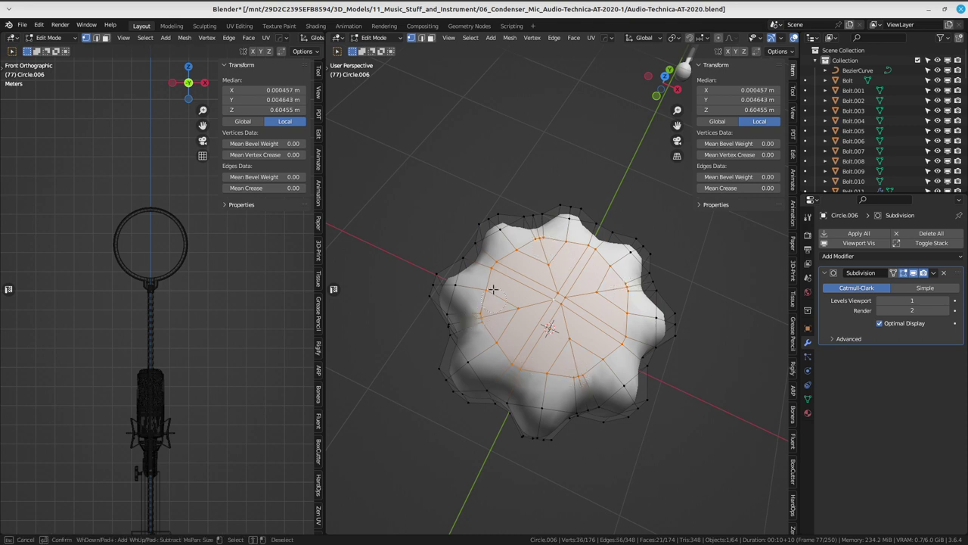
- Scale out the knob's top faces, then extrude down, shrink, and extrude deeper into a cup
{"action": "key", "text": "s"}
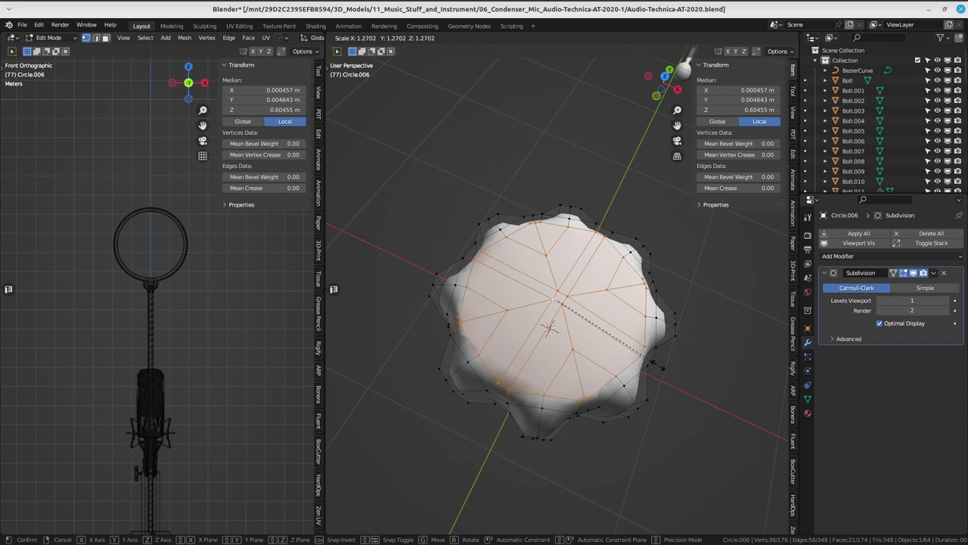
{"action": "left_click", "coordinate": [652, 362]}
{"action": "middle_click_drag", "start_coordinate": [652, 362], "coordinate": [554, 313]}
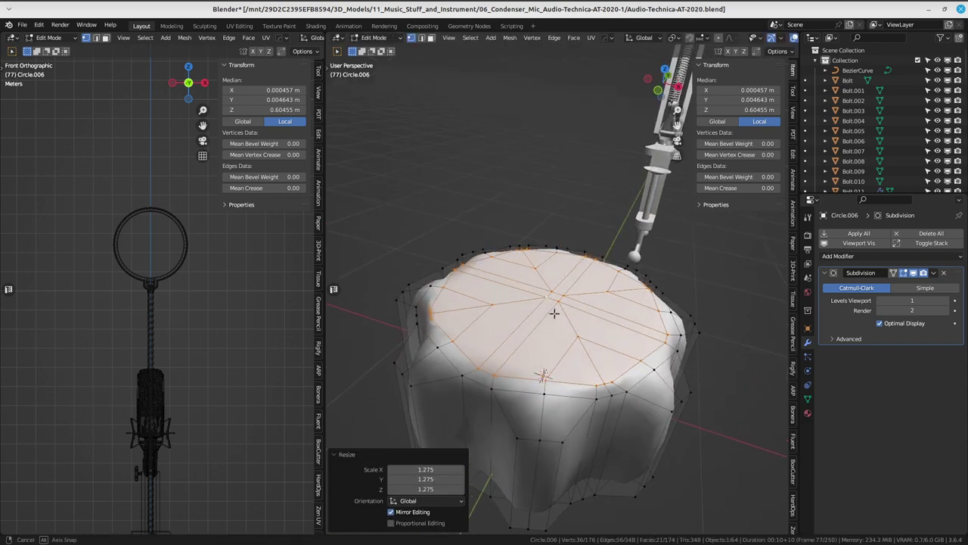
{"action": "key", "text": "e"}
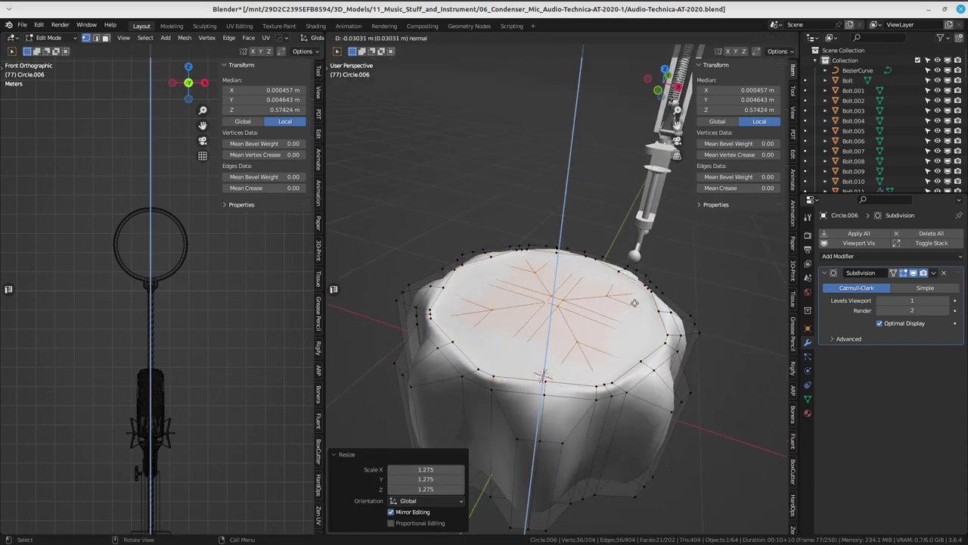
{"action": "left_click", "coordinate": [634, 313]}
{"action": "key", "text": "s"}
{"action": "left_click", "coordinate": [617, 344]}
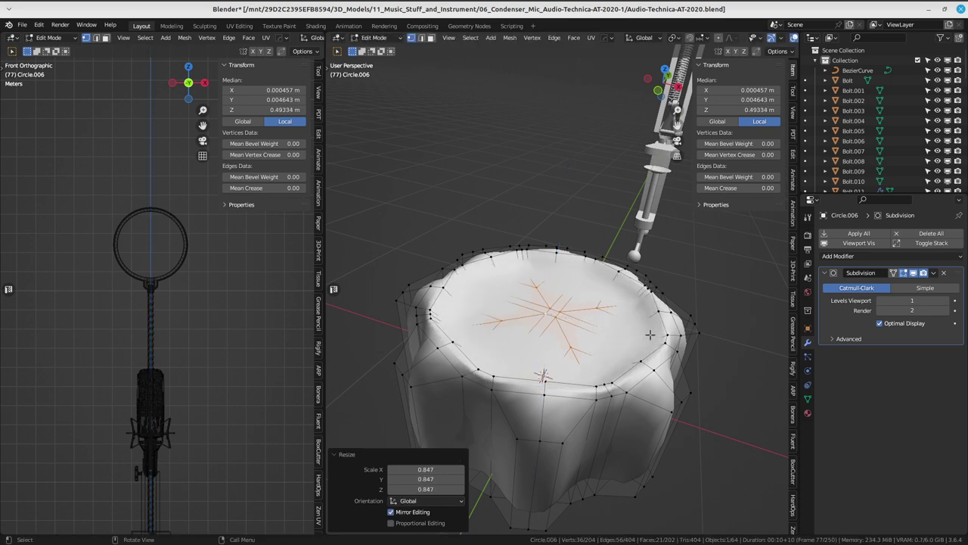
{"action": "key", "text": "e"}
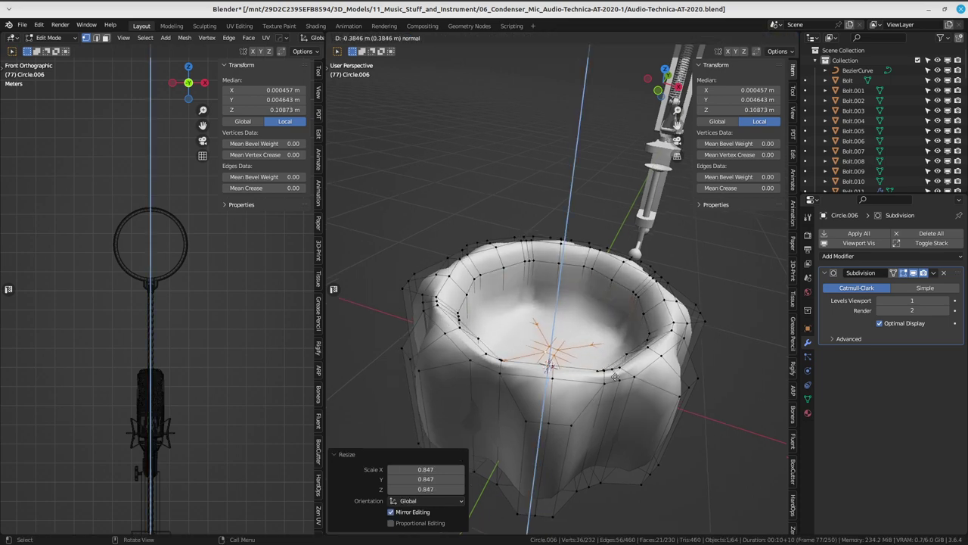
{"action": "left_click", "coordinate": [615, 375]}
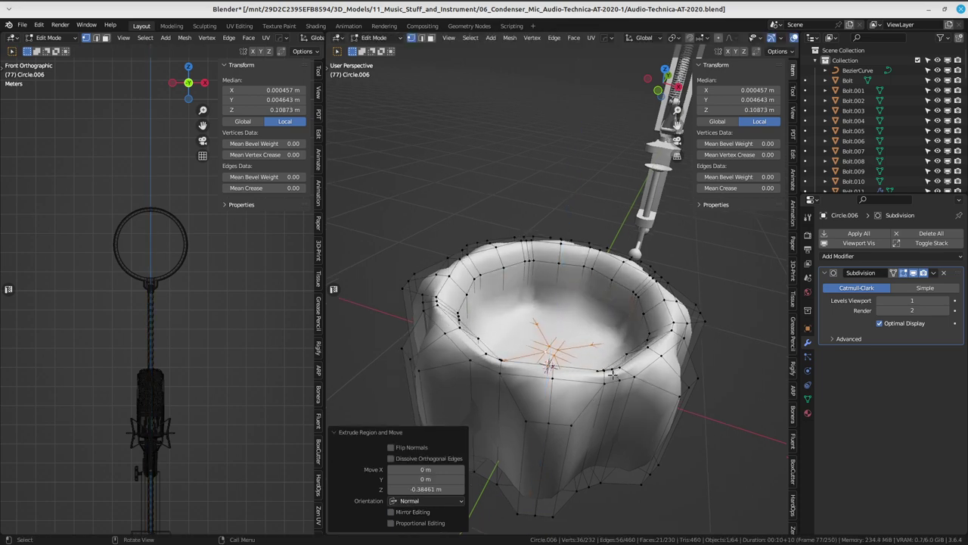
- Add an edge loop around the knob's wall and return to Object Mode
{"action": "left_click", "coordinate": [573, 295]}
{"action": "left_click", "coordinate": [575, 310]}
{"action": "scroll", "coordinate": [578, 318], "scroll_direction": "down", "scroll_amount": 4}
{"action": "key", "text": "Tab"}
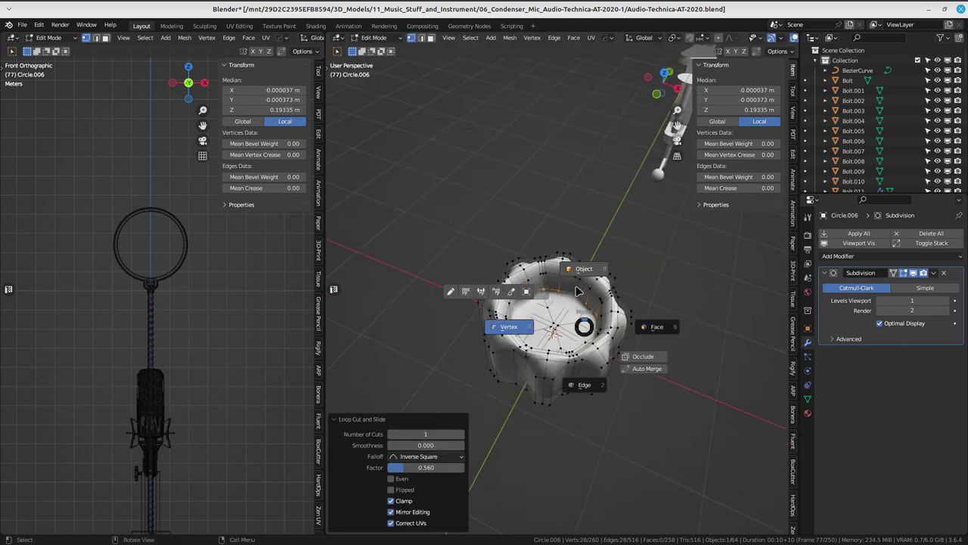
{"action": "left_click", "coordinate": [534, 291]}
{"action": "mouse_move", "coordinate": [533, 292]}
{"action": "middle_mouse_down"}
{"action": "mouse_move", "coordinate": [554, 312]}
{"action": "mouse_move", "coordinate": [513, 306]}
{"action": "middle_mouse_up"}
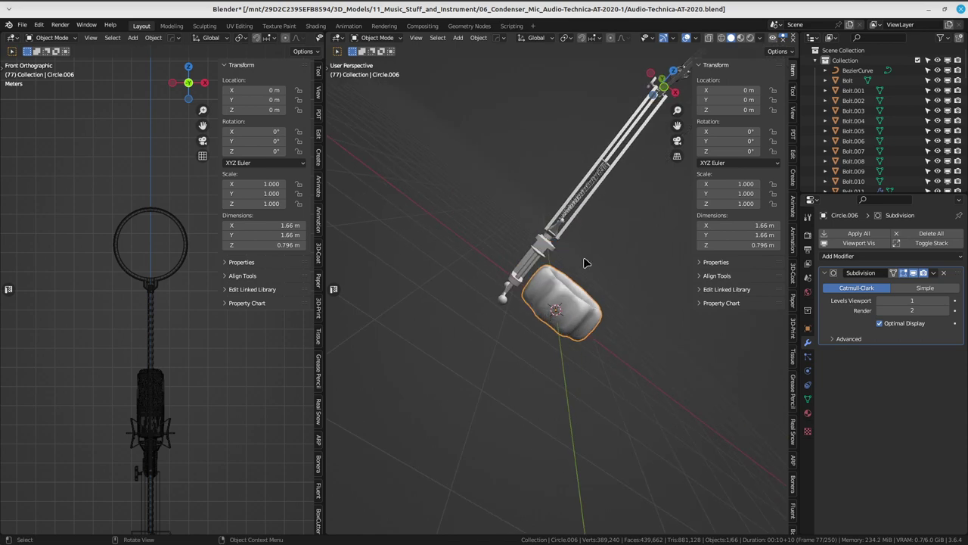
- In front orthographic view, move the knob toward the clamp
{"action": "key", "text": "KP_1"}
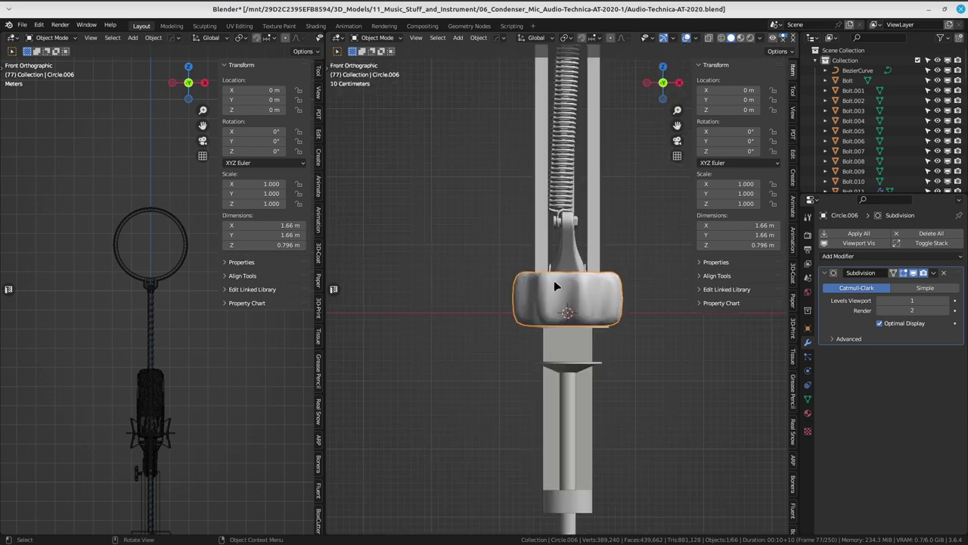
{"action": "scroll", "coordinate": [557, 282], "scroll_direction": "down", "scroll_amount": 2}
{"action": "scroll", "coordinate": [558, 282], "scroll_direction": "down", "scroll_amount": 2}
{"action": "scroll", "coordinate": [558, 281], "scroll_direction": "down", "scroll_amount": 2}
{"action": "key", "text": "g"}
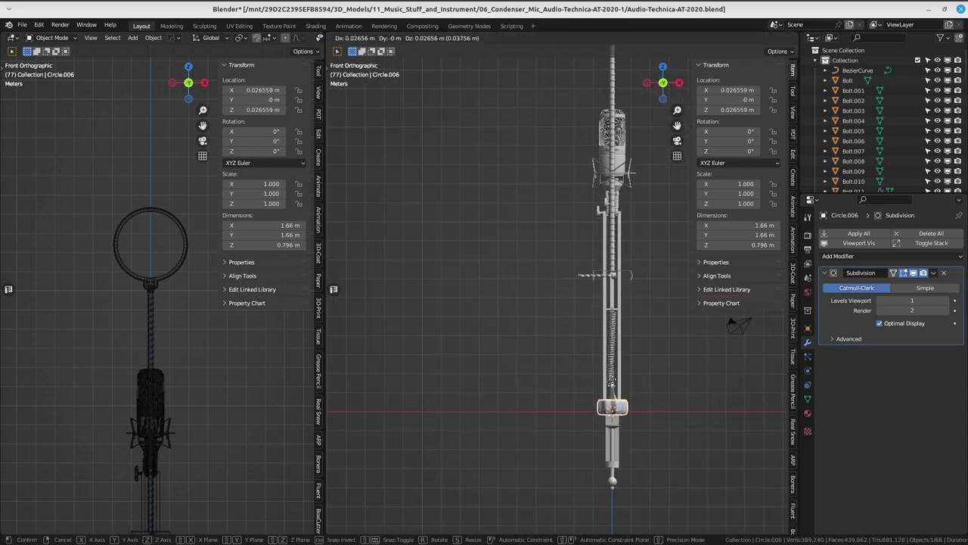
{"action": "left_click", "coordinate": [557, 250]}
{"action": "scroll", "coordinate": [597, 234], "scroll_direction": "up", "scroll_amount": 3}
{"action": "scroll", "coordinate": [586, 245], "scroll_direction": "up", "scroll_amount": 2}
- Rotate the knob 90°, scale it to 0.430, and seat it on the screw end
{"action": "key", "text": "r"}
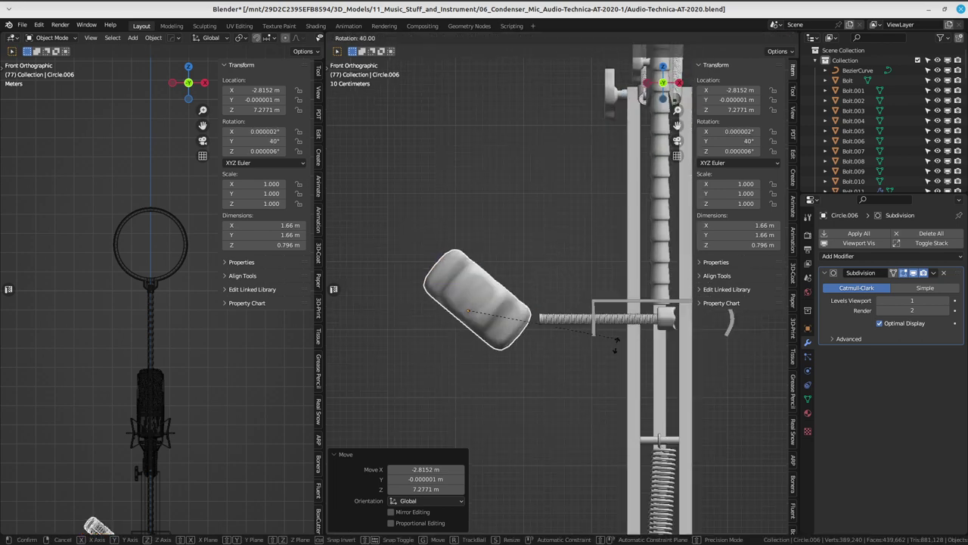
{"action": "right_click", "coordinate": [538, 430]}
{"action": "scroll", "coordinate": [547, 391], "scroll_direction": "up", "scroll_amount": 2}
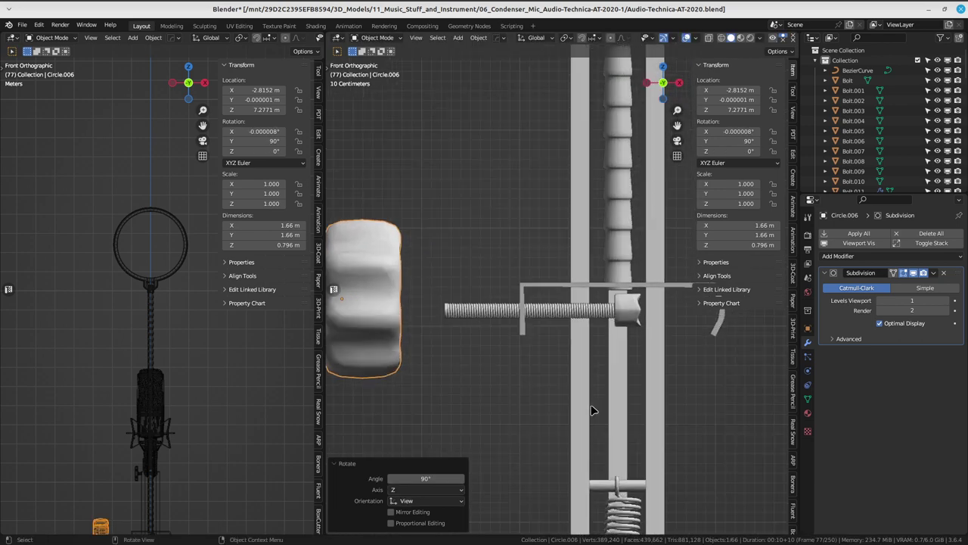
{"action": "key", "text": "s"}
{"action": "left_click", "coordinate": [476, 342]}
{"action": "key", "text": "g"}
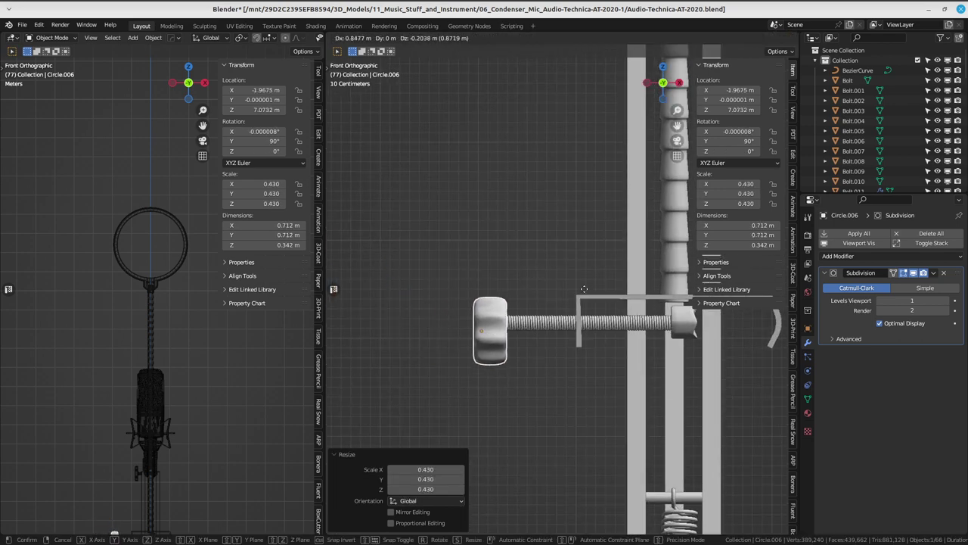
{"action": "left_click", "coordinate": [612, 214]}
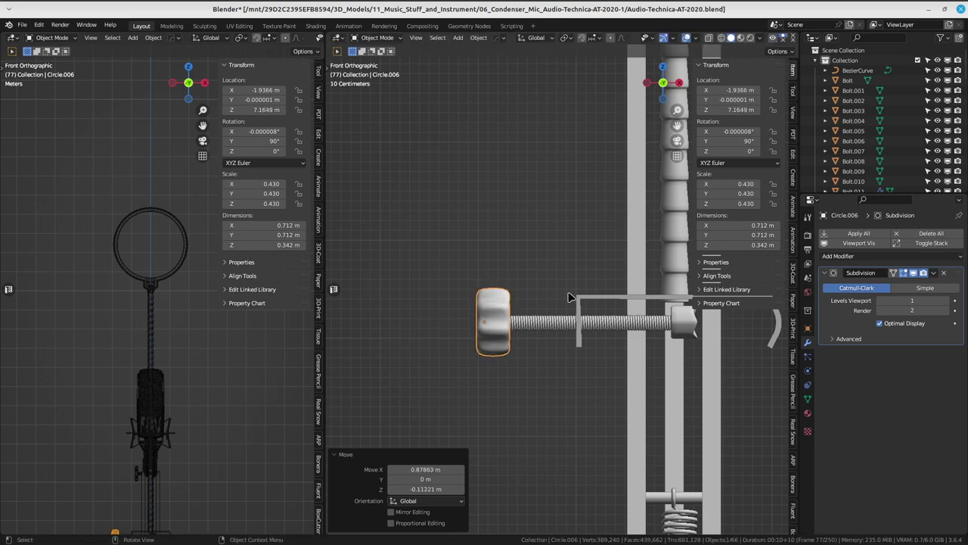
- Reopen the knob in Edit Mode with vertex selection
{"action": "mouse_move", "coordinate": [550, 352]}
{"action": "middle_mouse_down", "text": "shift"}
{"action": "mouse_move", "coordinate": [568, 333]}
{"action": "mouse_move", "coordinate": [538, 326]}
{"action": "middle_mouse_up", "text": "shift"}
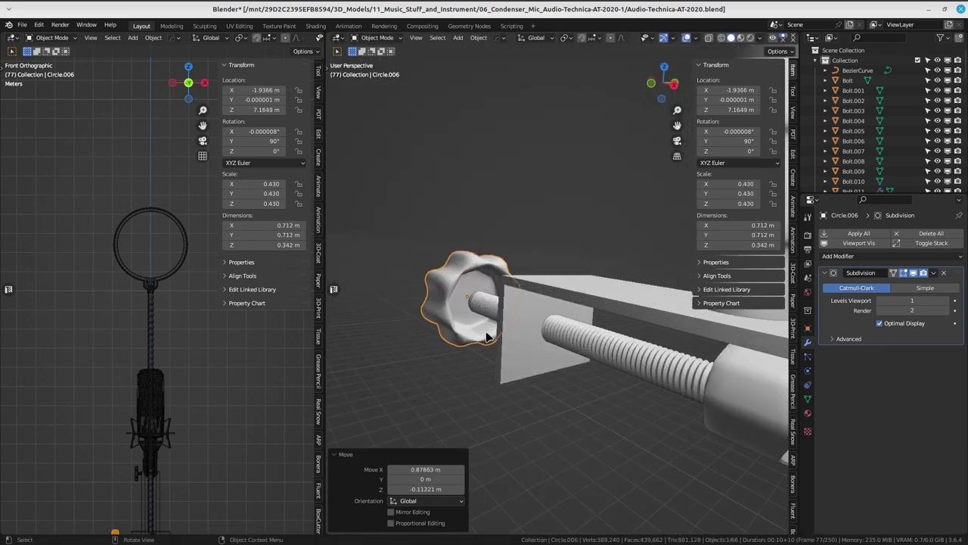
{"action": "key", "text": "Tab"}
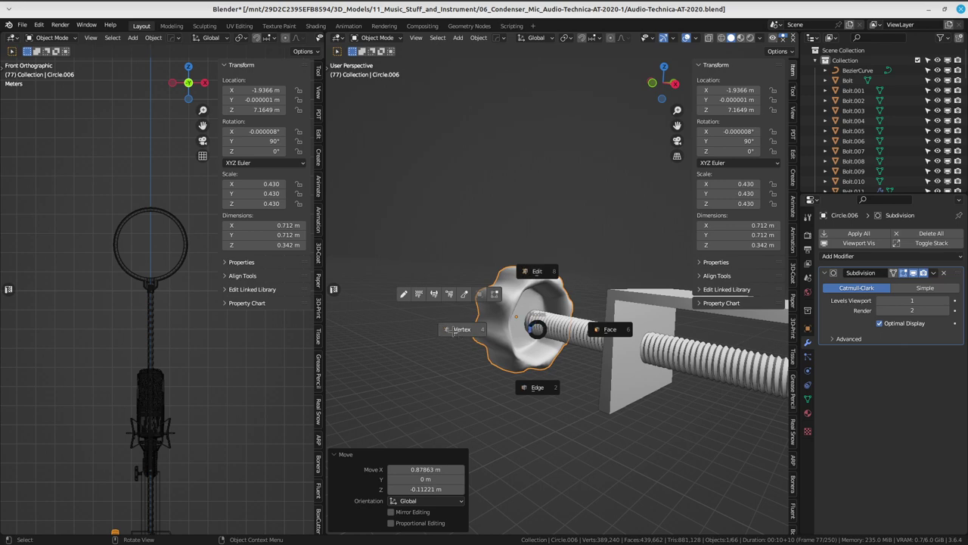
{"action": "left_click", "coordinate": [454, 329]}
{"action": "key", "text": "KP_Decimal"}
- Grow the inner ring selection, inset it, and extrude a sleeve along the screw, shifted on X
{"action": "middle_click_drag", "start_coordinate": [454, 329], "coordinate": [594, 322]}
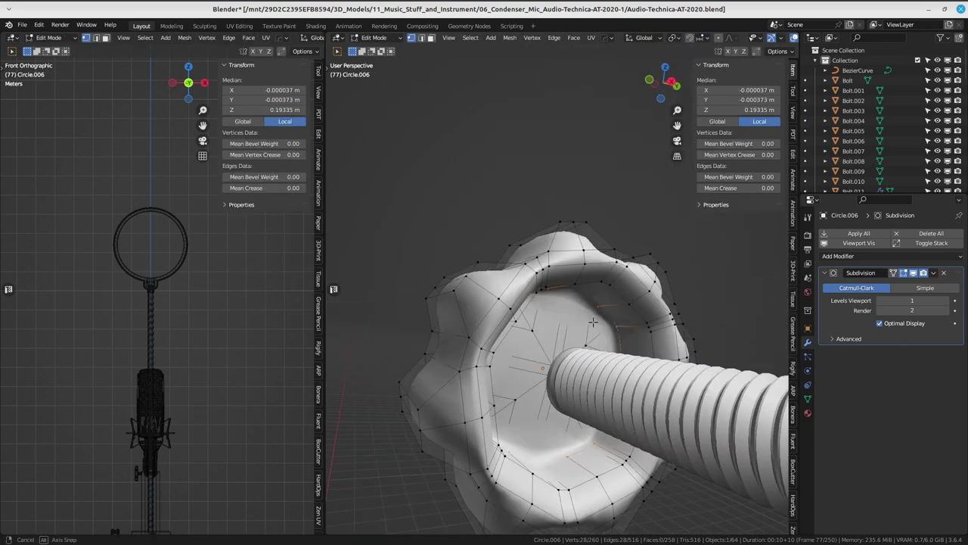
{"action": "key", "text": "ctrl+KP_Add"}
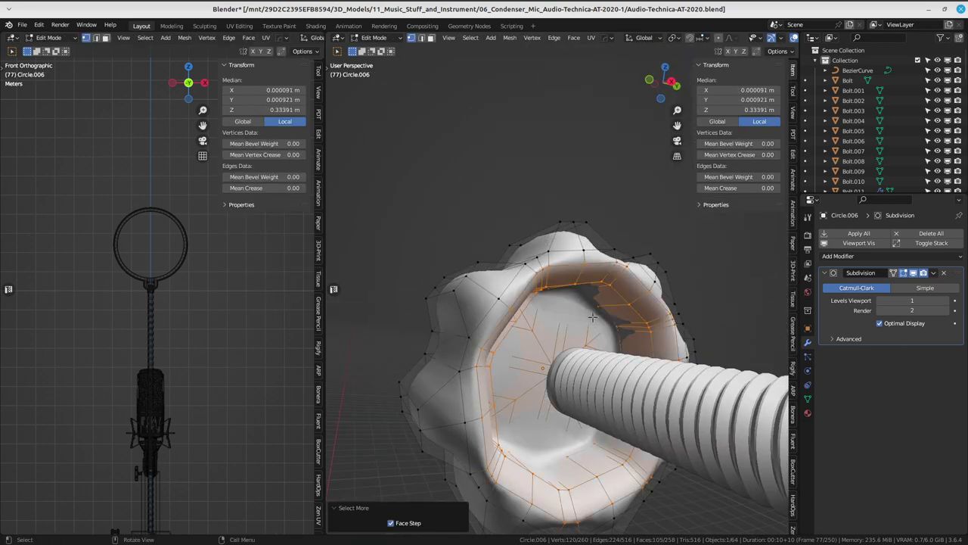
{"action": "mouse_move", "coordinate": [593, 318]}
{"action": "middle_mouse_down"}
{"action": "mouse_move", "coordinate": [588, 295]}
{"action": "mouse_move", "coordinate": [619, 330]}
{"action": "mouse_move", "coordinate": [601, 369]}
{"action": "middle_mouse_up"}
{"action": "key", "text": "i"}
{"action": "left_click", "coordinate": [613, 334]}
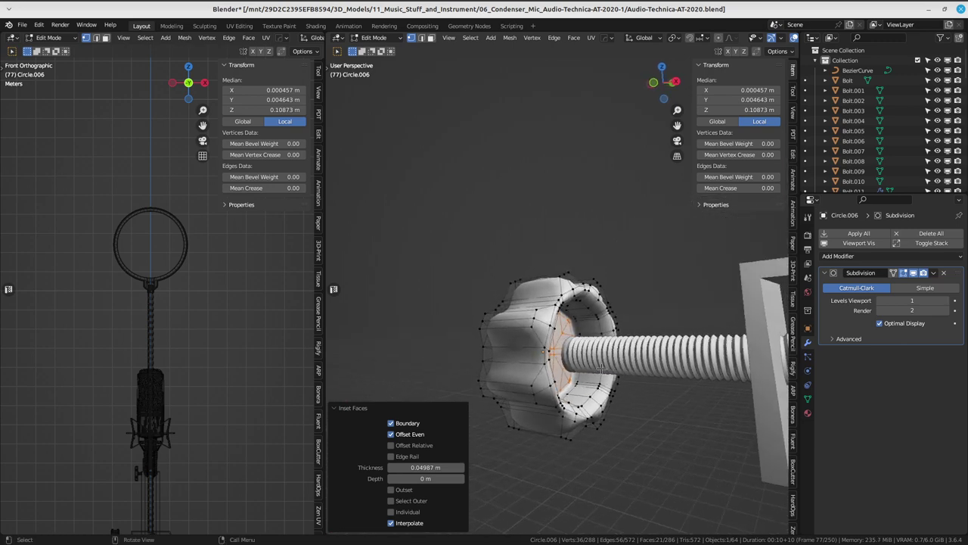
{"action": "left_click", "coordinate": [677, 369]}
{"action": "mouse_move", "coordinate": [678, 370]}
{"action": "middle_mouse_down"}
{"action": "mouse_move", "coordinate": [619, 345]}
{"action": "mouse_move", "coordinate": [623, 208]}
{"action": "mouse_move", "coordinate": [648, 303]}
{"action": "middle_mouse_up"}
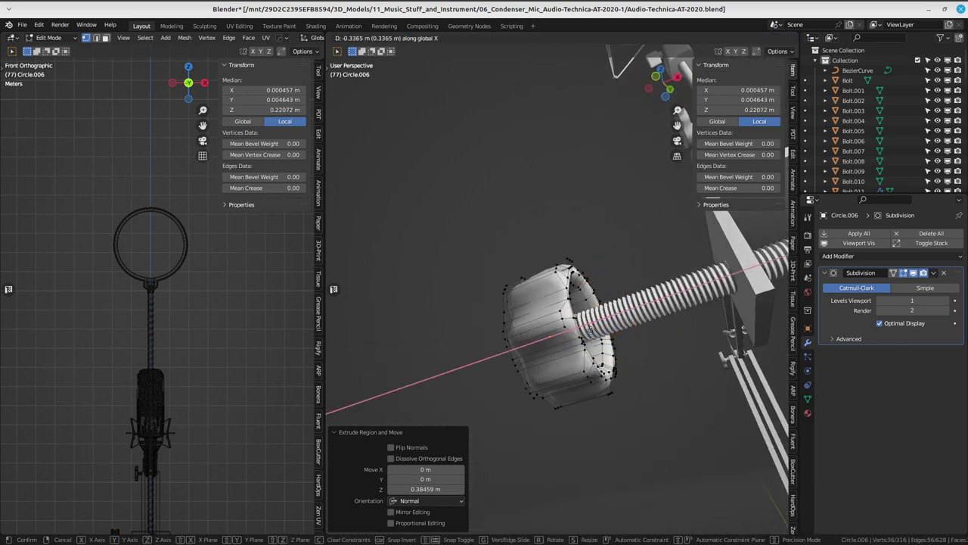
{"action": "left_click", "coordinate": [632, 324]}
- Select a single knob vertex, then return the knob to Object Mode
{"action": "scroll", "coordinate": [632, 324], "scroll_direction": "up", "scroll_amount": 3}
{"action": "scroll", "coordinate": [632, 324], "scroll_direction": "up", "scroll_amount": 2}
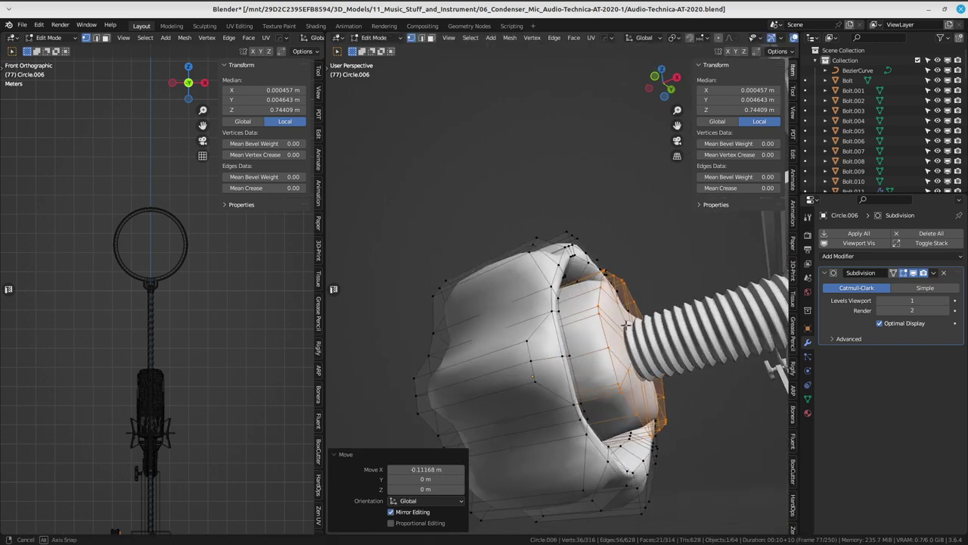
{"action": "left_click", "coordinate": [599, 332]}
{"action": "scroll", "coordinate": [639, 310], "scroll_direction": "down", "scroll_amount": 3}
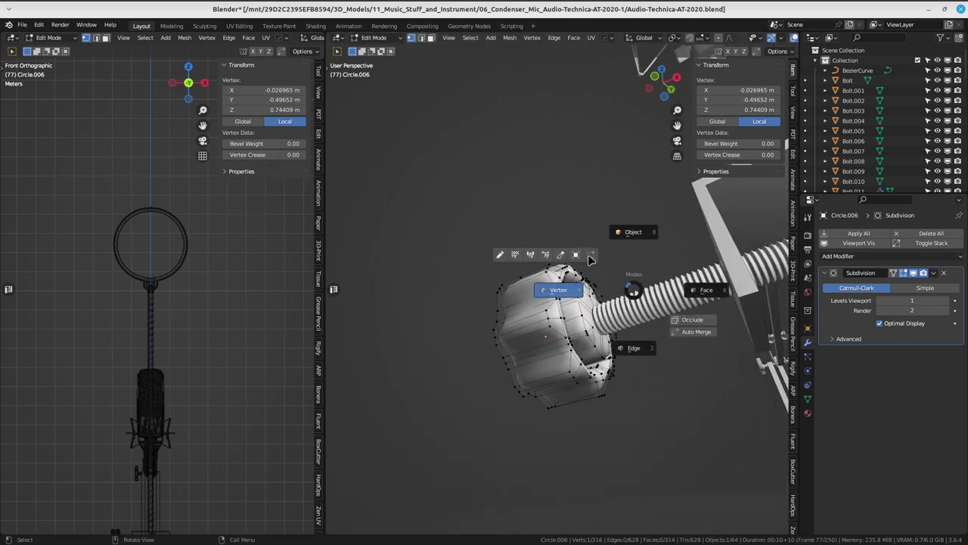
{"action": "left_click", "coordinate": [591, 259]}
{"action": "mouse_move", "coordinate": [616, 187]}
{"action": "middle_mouse_down"}
{"action": "mouse_move", "coordinate": [683, 360]}
{"action": "mouse_move", "coordinate": [636, 330]}
{"action": "mouse_move", "coordinate": [509, 315]}
{"action": "middle_mouse_up"}
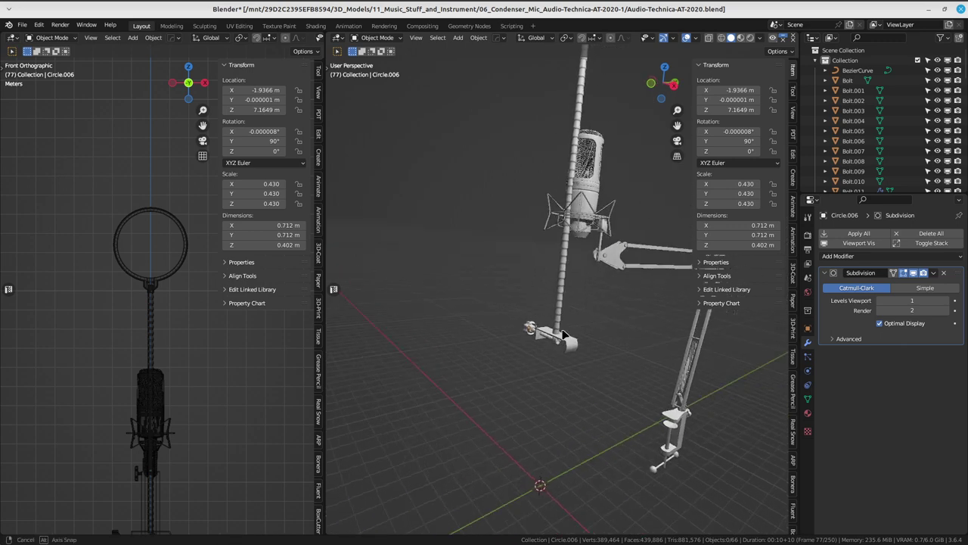
- Save the blend file
{"action": "middle_click_drag", "start_coordinate": [510, 315], "coordinate": [613, 308]}
{"action": "key", "text": "ctrl+s"}
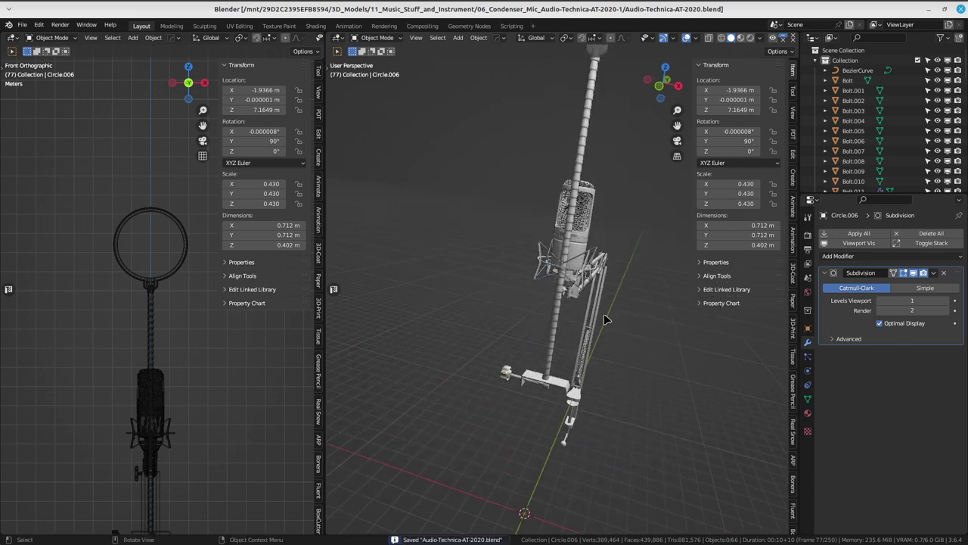
{"action": "scroll", "coordinate": [604, 313], "scroll_direction": "up", "scroll_amount": 3}
- Select the clamp Plane.004, the knob and the mic body, and show the mic body's material
{"action": "left_click", "coordinate": [531, 349]}
{"action": "middle_click_drag", "start_coordinate": [531, 348], "coordinate": [553, 378]}
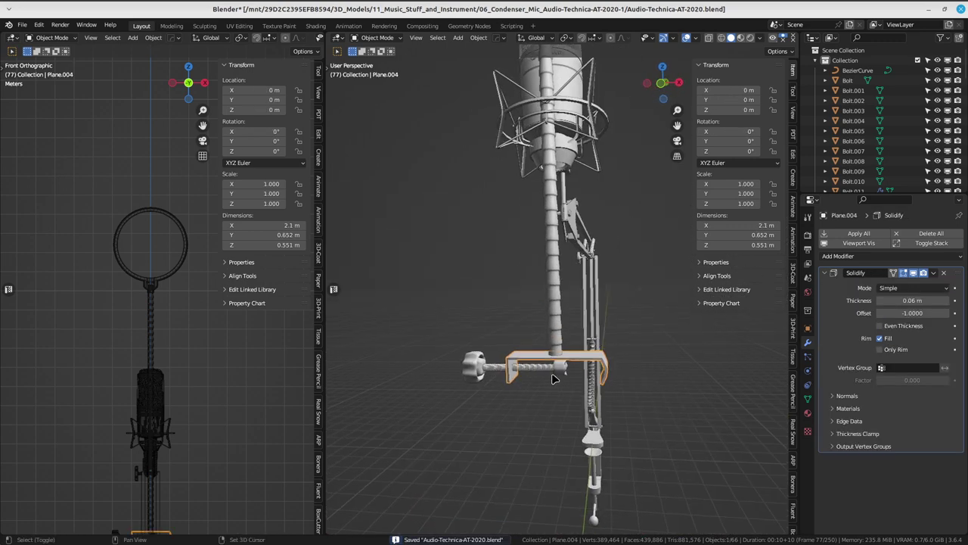
{"action": "left_click", "coordinate": [560, 376], "text": "shift"}
{"action": "mouse_move", "coordinate": [491, 325]}
{"action": "middle_mouse_down"}
{"action": "mouse_move", "coordinate": [535, 331]}
{"action": "mouse_move", "coordinate": [511, 346]}
{"action": "middle_mouse_up"}
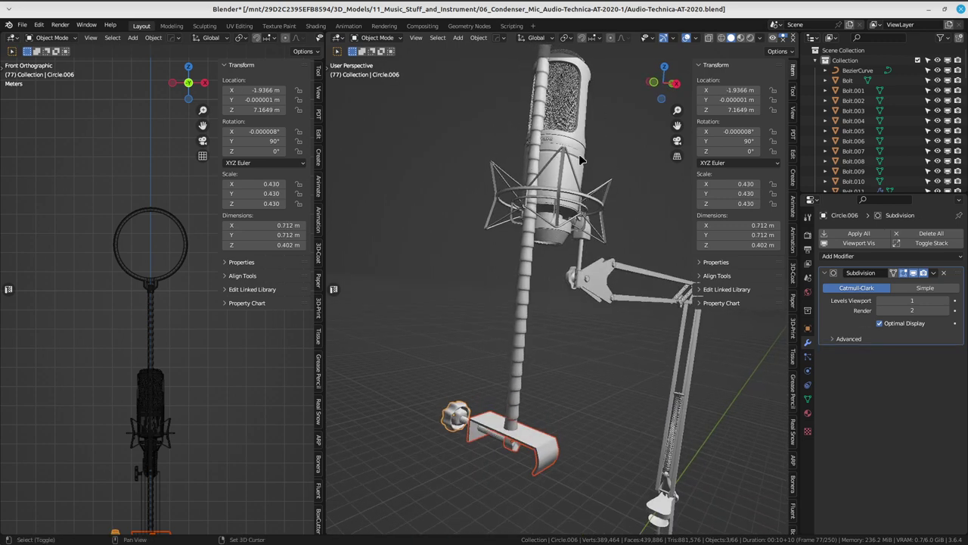
{"action": "left_click", "coordinate": [581, 159], "text": "shift"}
{"action": "left_click", "coordinate": [807, 412]}
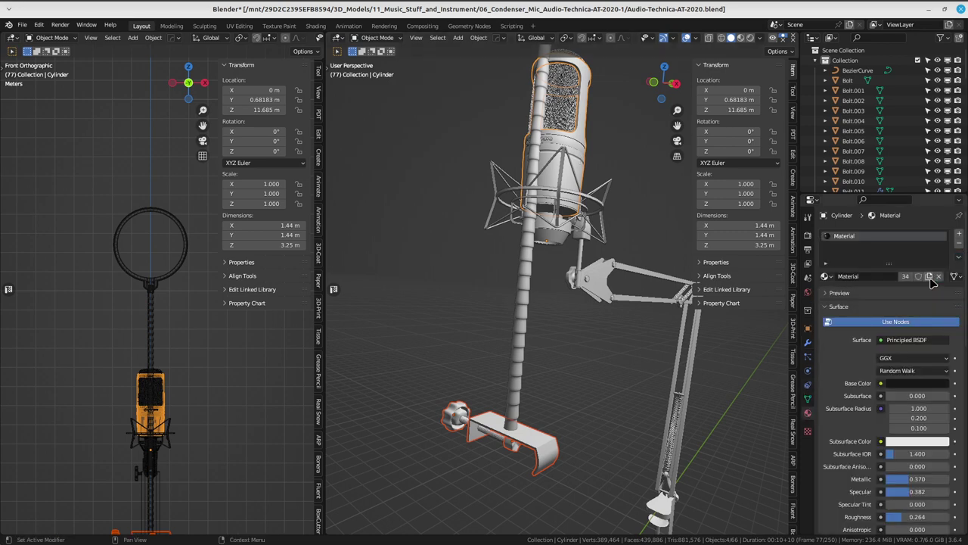
- Switch the viewport to Material Preview shading
{"action": "middle_click_drag", "start_coordinate": [651, 333], "coordinate": [605, 358]}
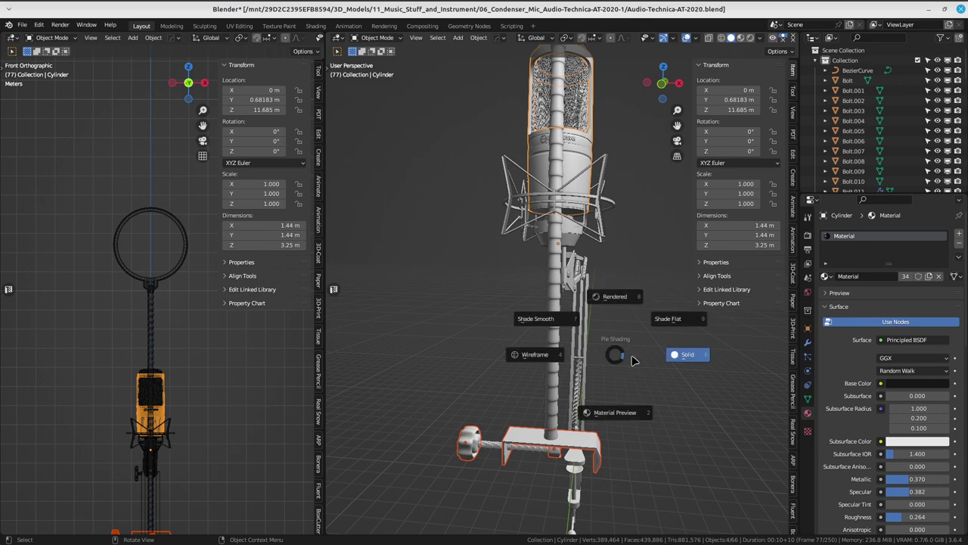
{"action": "left_click", "coordinate": [615, 413]}
{"action": "middle_click_drag", "start_coordinate": [615, 412], "coordinate": [640, 353]}
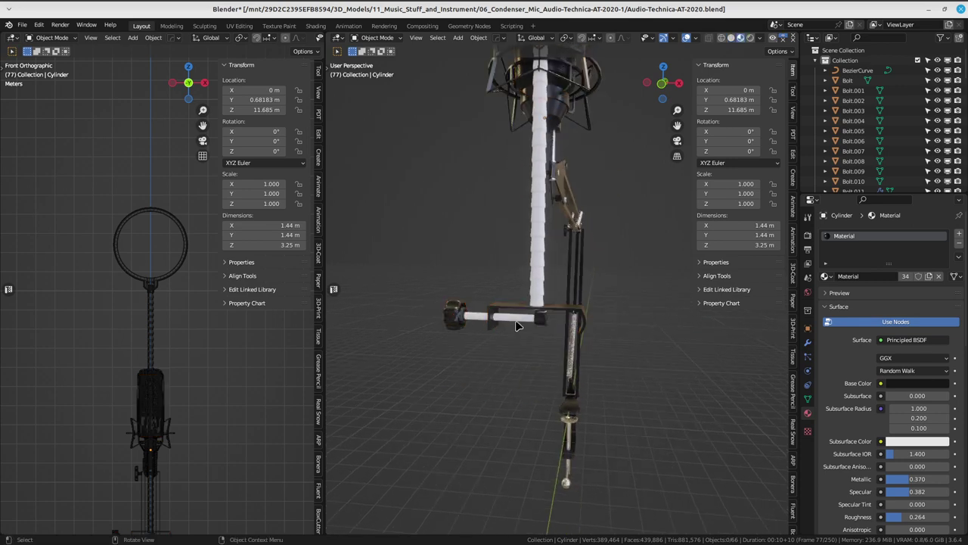
- Select Bolt.012 with the pop-filter ring and copy the material to selected
{"action": "left_click", "coordinate": [516, 326]}
{"action": "mouse_move", "coordinate": [516, 326]}
{"action": "middle_mouse_down"}
{"action": "mouse_move", "coordinate": [623, 353]}
{"action": "mouse_move", "coordinate": [551, 210]}
{"action": "middle_mouse_up"}
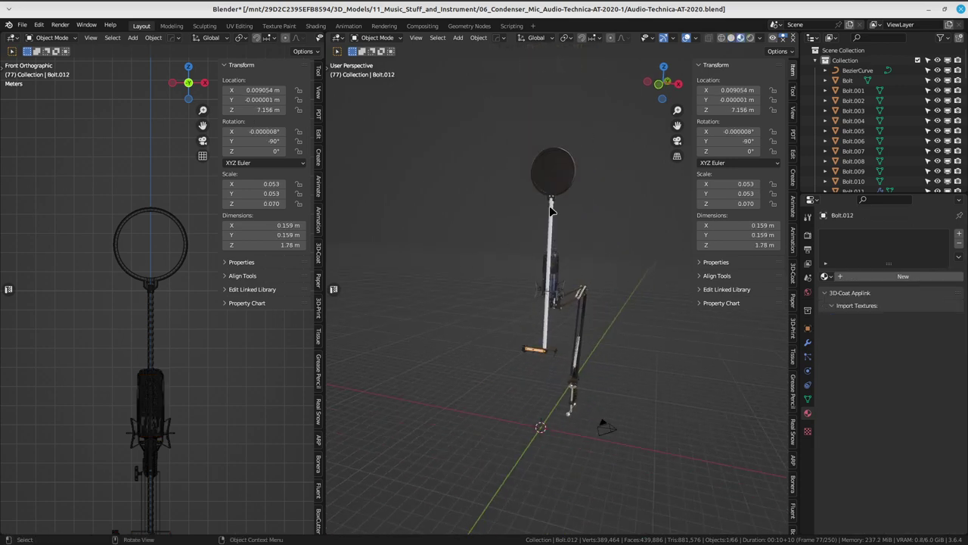
{"action": "scroll", "coordinate": [585, 170], "scroll_direction": "up", "scroll_amount": 3}
{"action": "left_click", "coordinate": [579, 101], "text": "shift"}
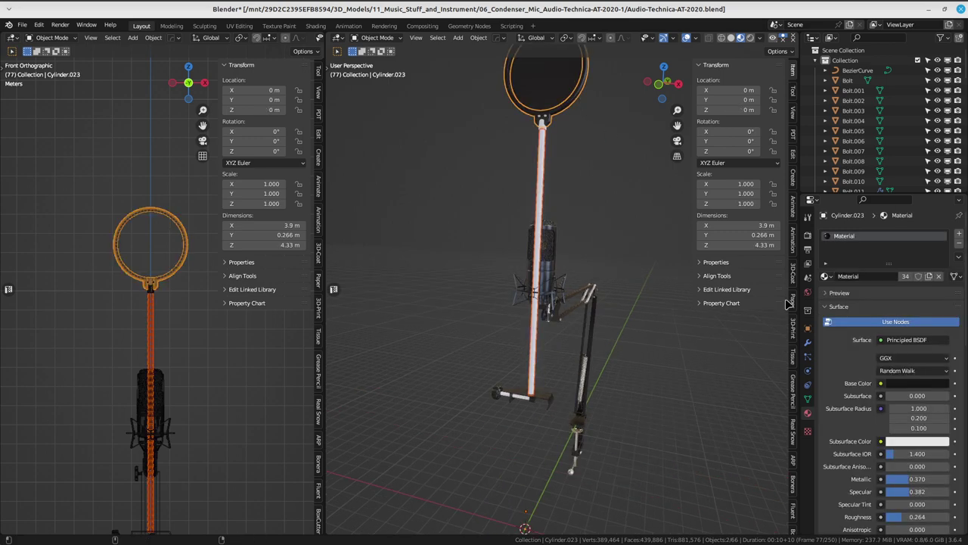
{"action": "left_click", "coordinate": [927, 278]}
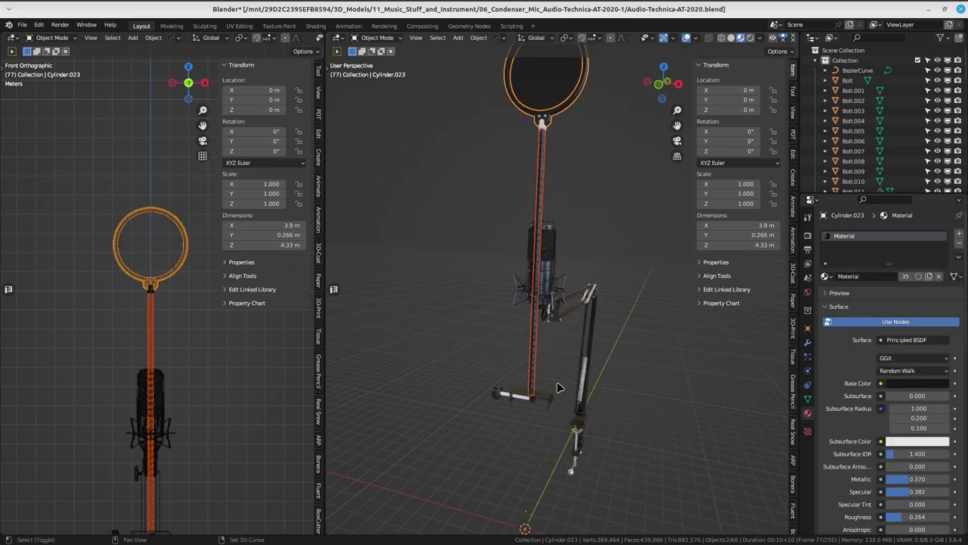
- Select Bolt.012 with Circle.001 active and copy Material.008 onto the bar
{"action": "scroll", "coordinate": [522, 272], "scroll_direction": "up", "scroll_amount": 4}
{"action": "left_click", "coordinate": [541, 296]}
{"action": "middle_click_drag", "start_coordinate": [542, 297], "coordinate": [640, 341]}
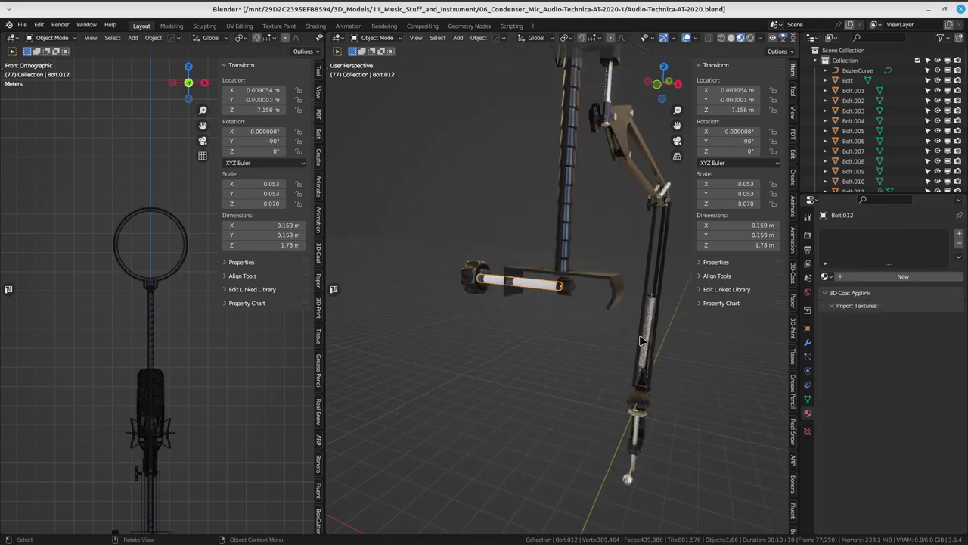
{"action": "left_click", "coordinate": [647, 341], "text": "shift"}
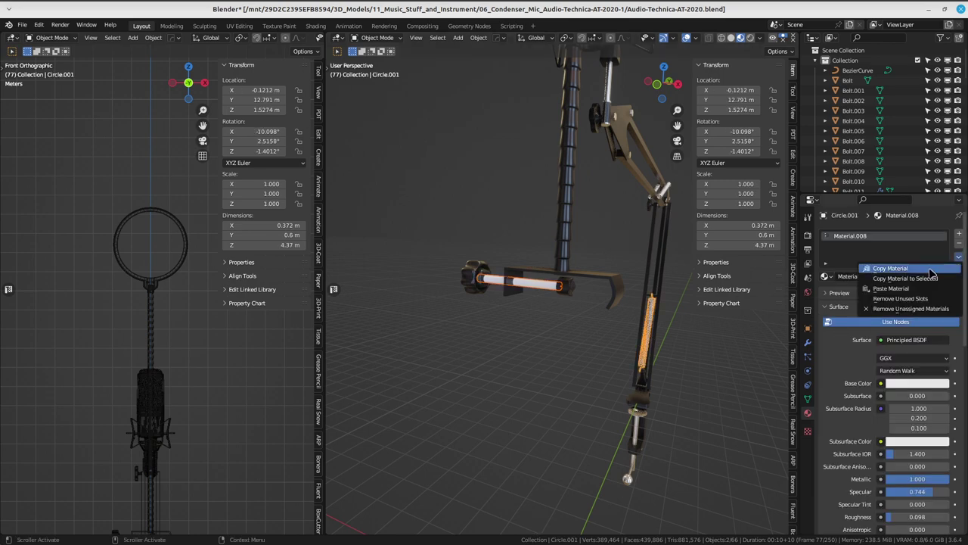
{"action": "left_click", "coordinate": [932, 279]}
- Clear the selection, inspect the clamp screw, and save the file
{"action": "left_click", "coordinate": [698, 374]}
{"action": "middle_click_drag", "start_coordinate": [699, 374], "coordinate": [510, 410]}
{"action": "scroll", "coordinate": [529, 378], "scroll_direction": "up", "scroll_amount": 5}
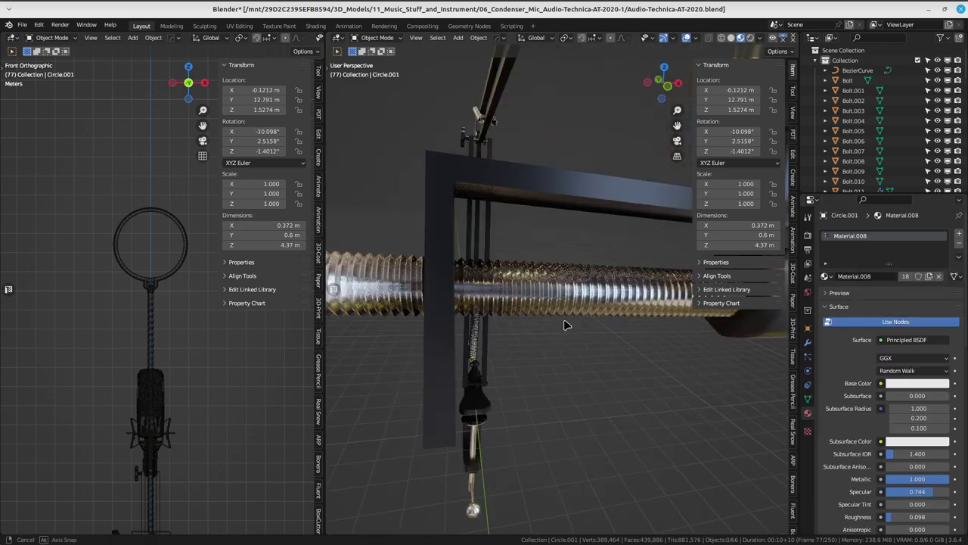
{"action": "middle_click_drag", "start_coordinate": [567, 328], "coordinate": [561, 336]}
{"action": "scroll", "coordinate": [561, 335], "scroll_direction": "down", "scroll_amount": 5}
{"action": "middle_click_drag", "start_coordinate": [532, 295], "coordinate": [569, 310]}
{"action": "key", "text": "ctrl+s"}
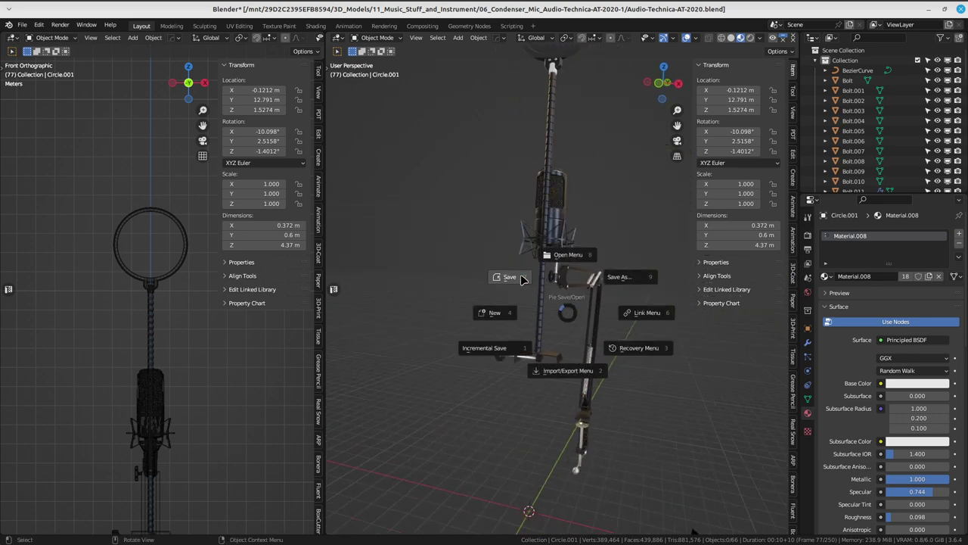
{"action": "left_click", "coordinate": [521, 279]}
- Select the stand's vertical rod Cylinder.026
{"action": "middle_click_drag", "start_coordinate": [521, 278], "coordinate": [525, 372]}
{"action": "left_click", "coordinate": [527, 361]}
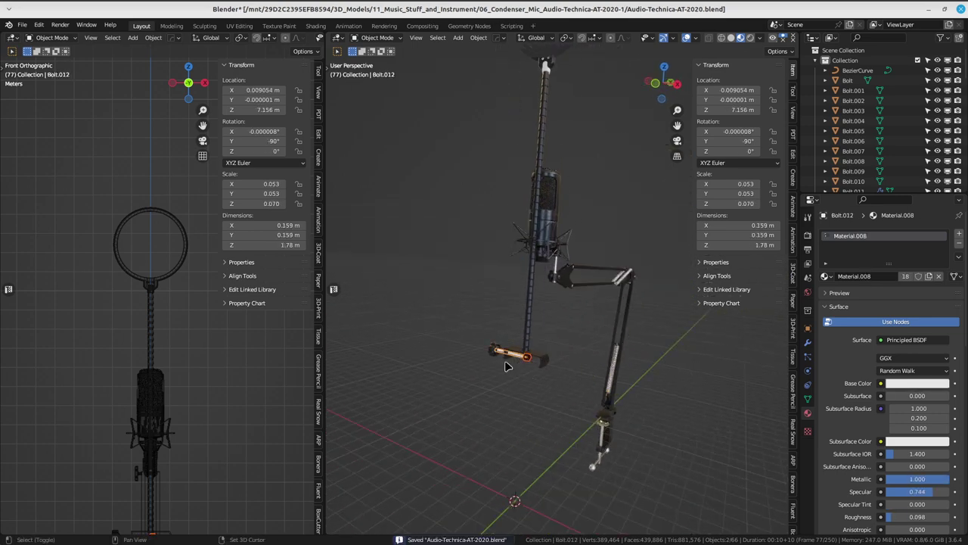
{"action": "left_click", "coordinate": [527, 327]}
{"action": "middle_click_drag", "start_coordinate": [527, 327], "coordinate": [543, 208]}
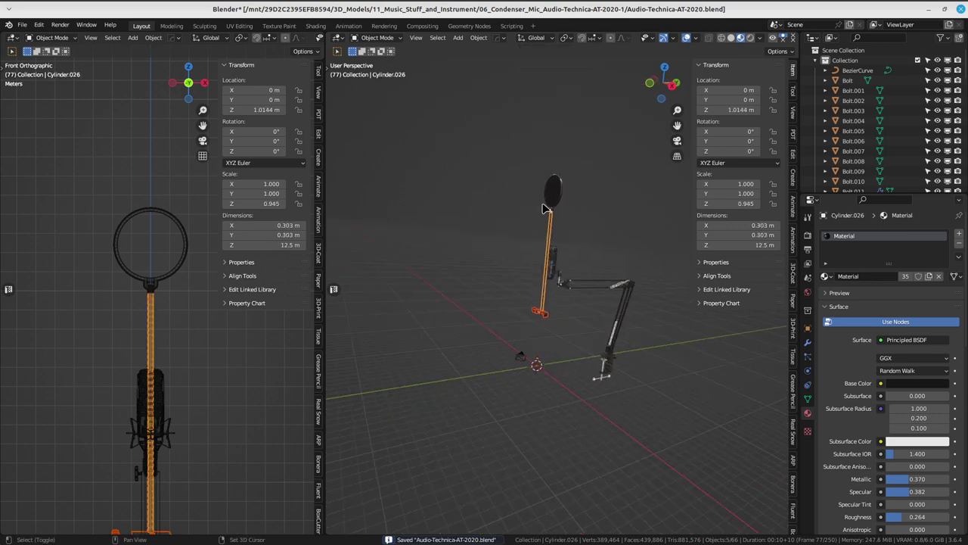
- Box-select the pop-filter stand, move it aside beside the mic, and save
{"action": "left_click_drag", "start_coordinate": [533, 171], "coordinate": [573, 212]}
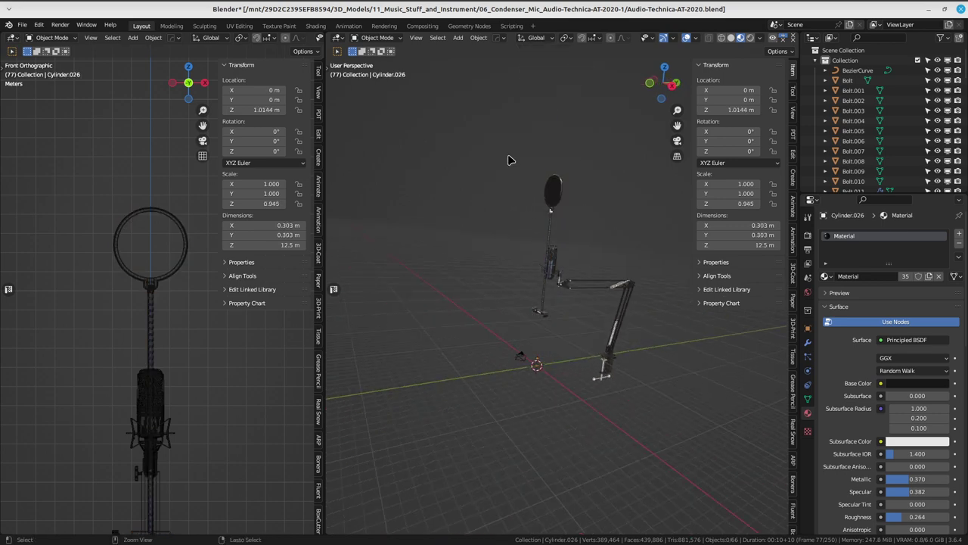
{"action": "left_click_drag", "start_coordinate": [492, 144], "coordinate": [579, 210]}
{"action": "mouse_move", "coordinate": [585, 230]}
{"action": "middle_mouse_down"}
{"action": "mouse_move", "coordinate": [531, 295]}
{"action": "mouse_move", "coordinate": [583, 314]}
{"action": "middle_mouse_up"}
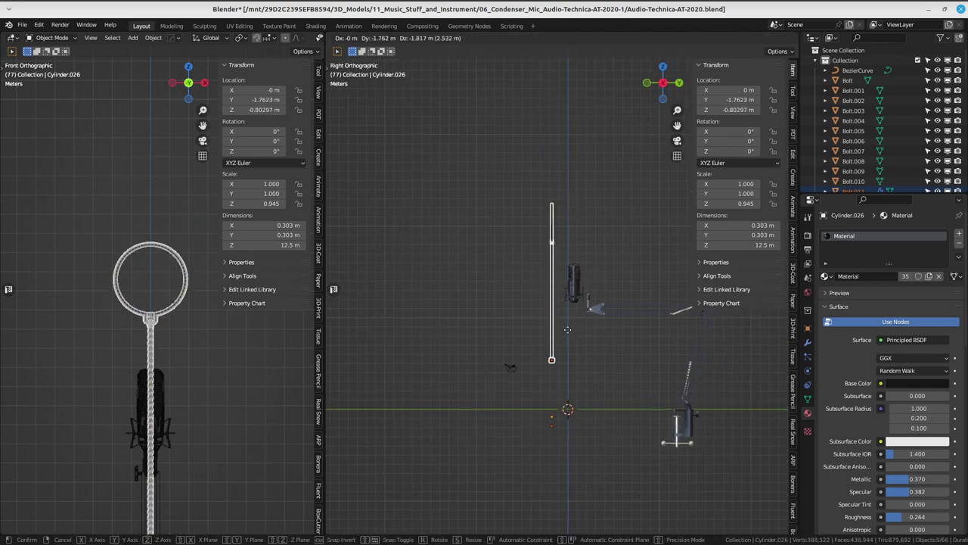
{"action": "left_click", "coordinate": [518, 345]}
{"action": "mouse_move", "coordinate": [518, 345]}
{"action": "middle_mouse_down"}
{"action": "mouse_move", "coordinate": [643, 341]}
{"action": "mouse_move", "coordinate": [603, 290]}
{"action": "mouse_move", "coordinate": [628, 318]}
{"action": "middle_mouse_up"}
{"action": "left_click", "coordinate": [616, 307]}
{"action": "key", "text": "ctrl+s"}
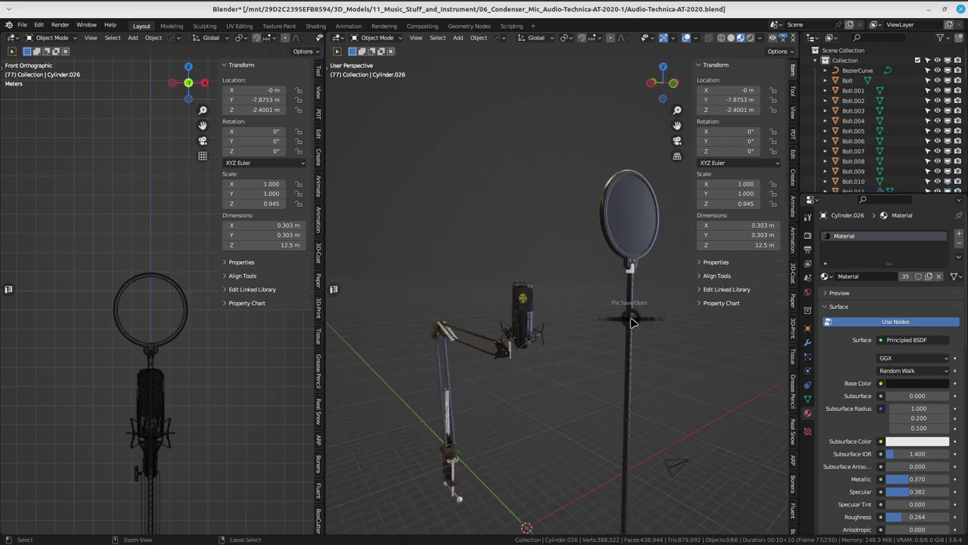
{"action": "left_click", "coordinate": [579, 282]}
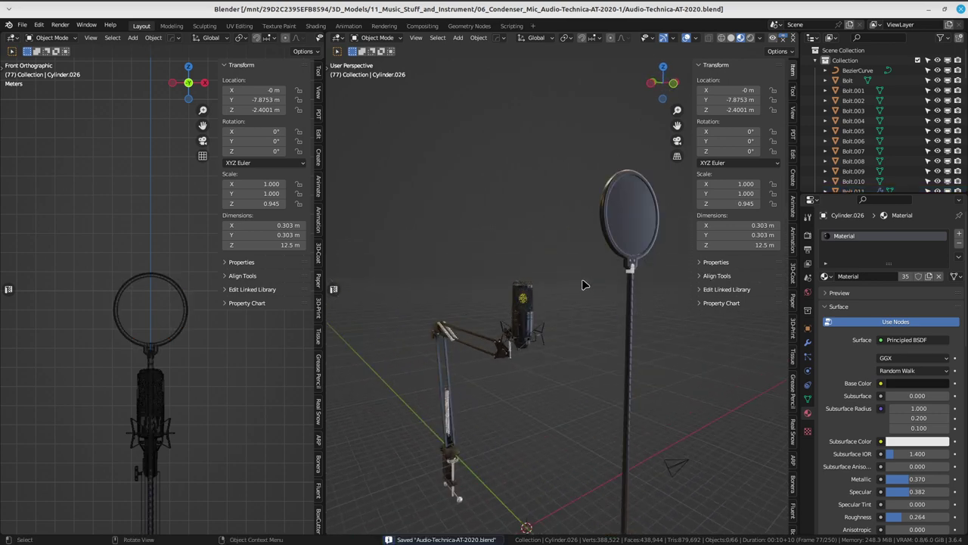
- Copy the pop-filter ring's material to the other selected parts and save again
{"action": "left_click", "coordinate": [634, 275]}
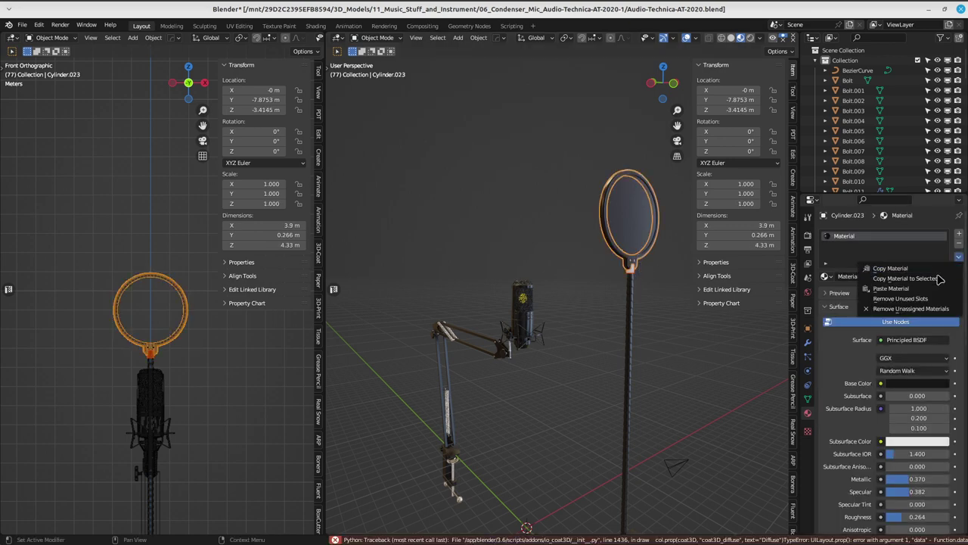
{"action": "left_click", "coordinate": [935, 278]}
{"action": "left_click", "coordinate": [560, 147]}
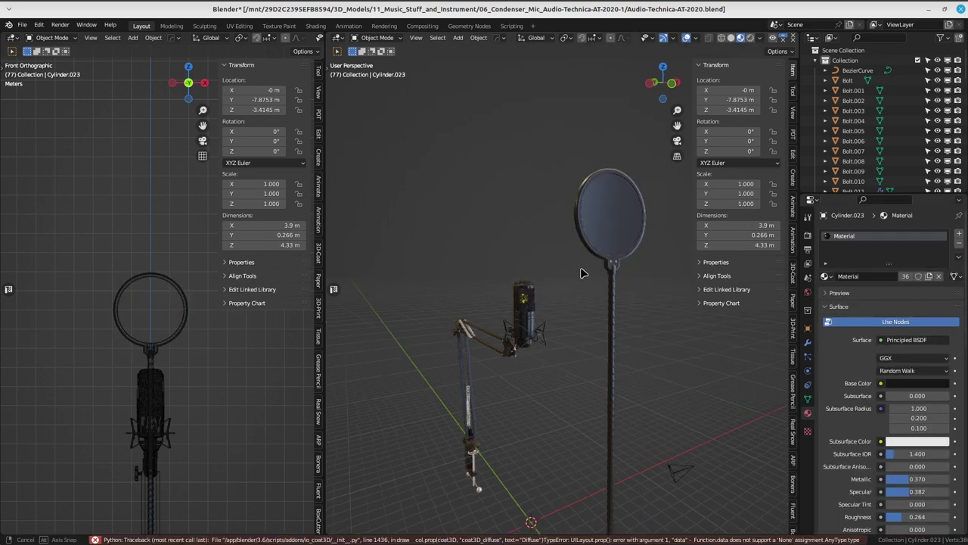
{"action": "scroll", "coordinate": [571, 242], "scroll_direction": "up", "scroll_amount": 3}
{"action": "key", "text": "ctrl+s"}
{"action": "left_click", "coordinate": [512, 232]}
- Orbit around the mic and stand toward the mic head to inspect the layout
{"action": "middle_click_drag", "start_coordinate": [514, 232], "coordinate": [629, 300]}
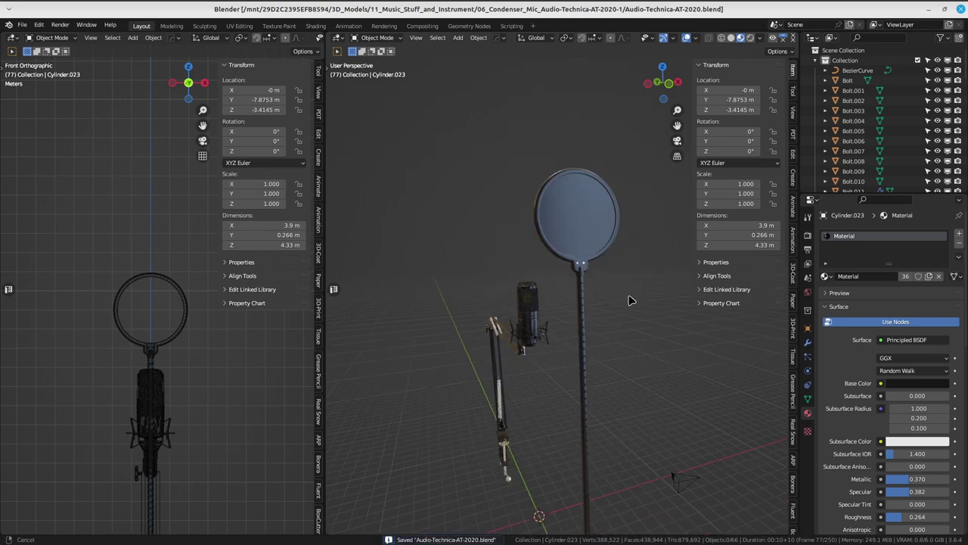
{"action": "scroll", "coordinate": [628, 340], "scroll_direction": "up", "scroll_amount": 5}
{"action": "mouse_move", "coordinate": [627, 374]}
{"action": "middle_mouse_down"}
{"action": "mouse_move", "coordinate": [539, 357]}
{"action": "mouse_move", "coordinate": [526, 301]}
{"action": "mouse_move", "coordinate": [541, 270]}
{"action": "middle_mouse_up"}
{"action": "key", "text": "ctrl+s"}
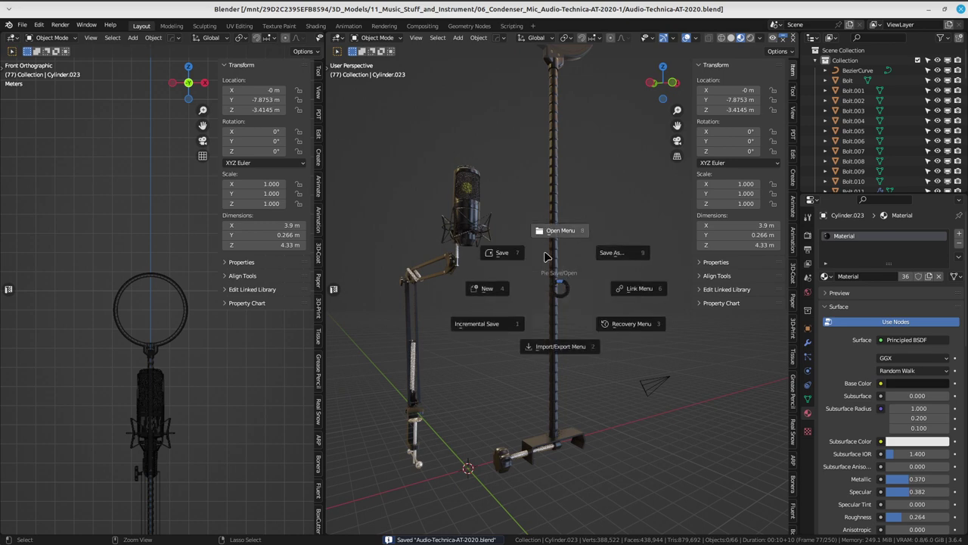
{"action": "left_click", "coordinate": [532, 260]}
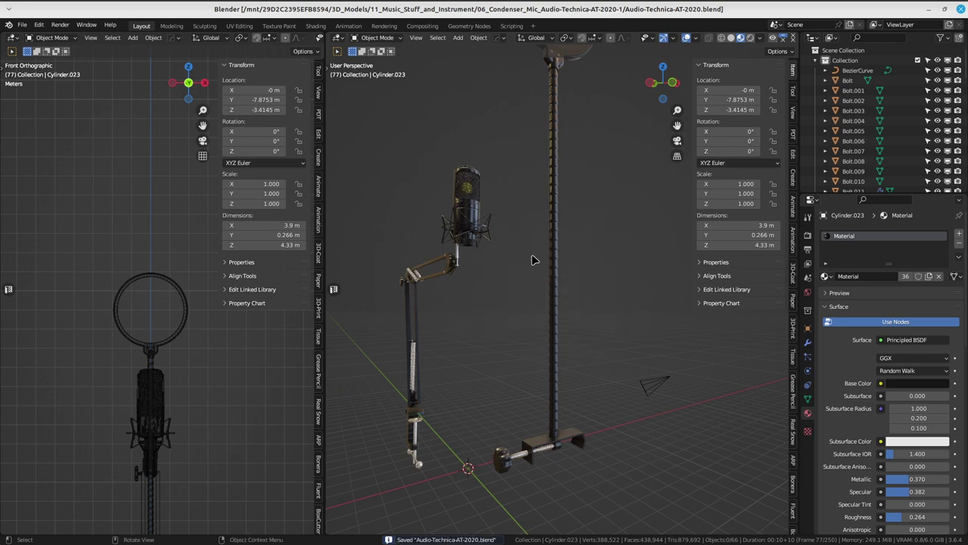
{"action": "middle_click_drag", "start_coordinate": [532, 259], "coordinate": [569, 254]}
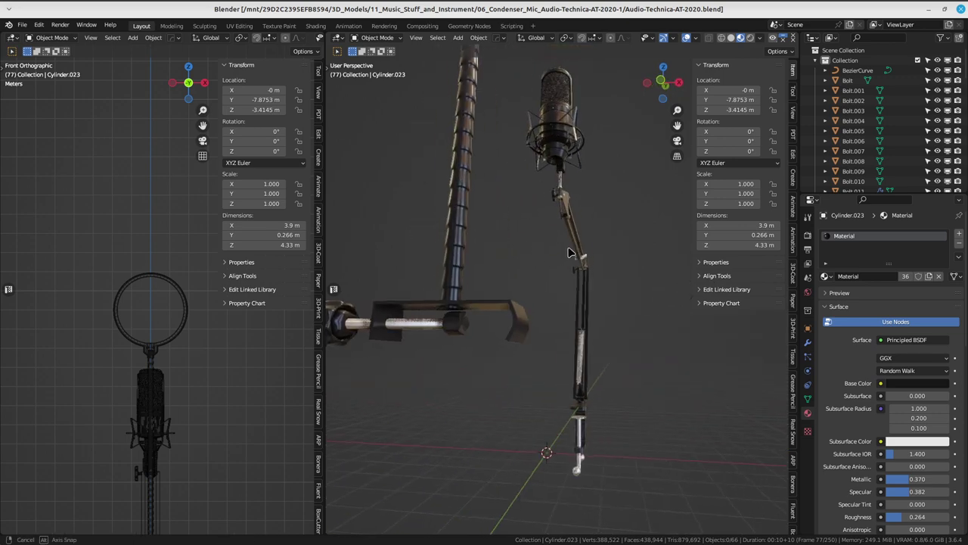
{"action": "mouse_move", "coordinate": [570, 254]}
{"action": "middle_mouse_down"}
{"action": "mouse_move", "coordinate": [467, 232]}
{"action": "mouse_move", "coordinate": [517, 180]}
{"action": "mouse_move", "coordinate": [511, 228]}
{"action": "middle_mouse_up"}
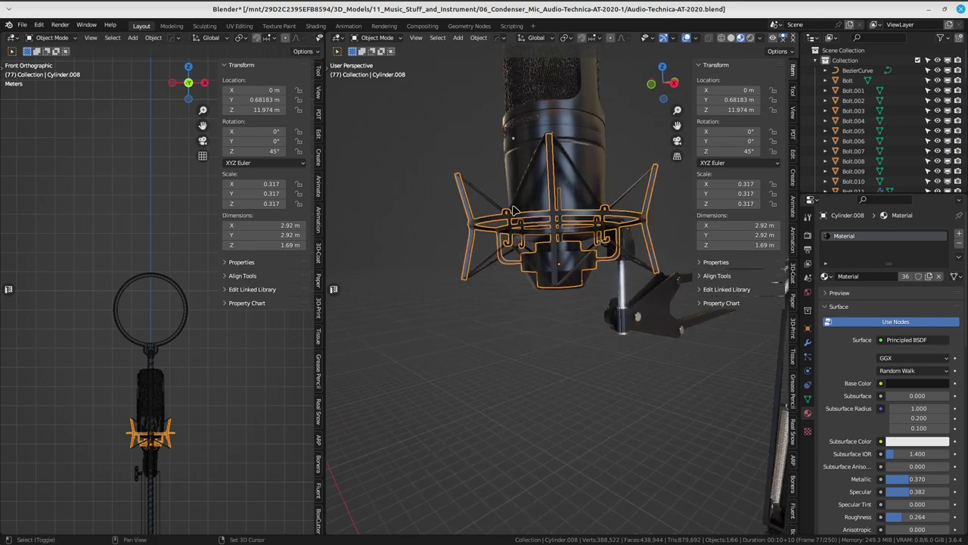
- In the mic body's Edit Mode, extrude the connector's inner edge loop and shrink it inward
{"action": "mouse_move", "coordinate": [512, 278]}
{"action": "middle_mouse_down"}
{"action": "mouse_move", "coordinate": [600, 165]}
{"action": "mouse_move", "coordinate": [540, 275]}
{"action": "mouse_move", "coordinate": [571, 270]}
{"action": "mouse_move", "coordinate": [582, 229]}
{"action": "mouse_move", "coordinate": [568, 258]}
{"action": "middle_mouse_up"}
{"action": "left_click", "coordinate": [595, 281]}
{"action": "left_click", "coordinate": [558, 271]}
{"action": "scroll", "coordinate": [582, 229], "scroll_direction": "up", "scroll_amount": 3}
{"action": "left_click", "coordinate": [585, 219], "text": "alt"}
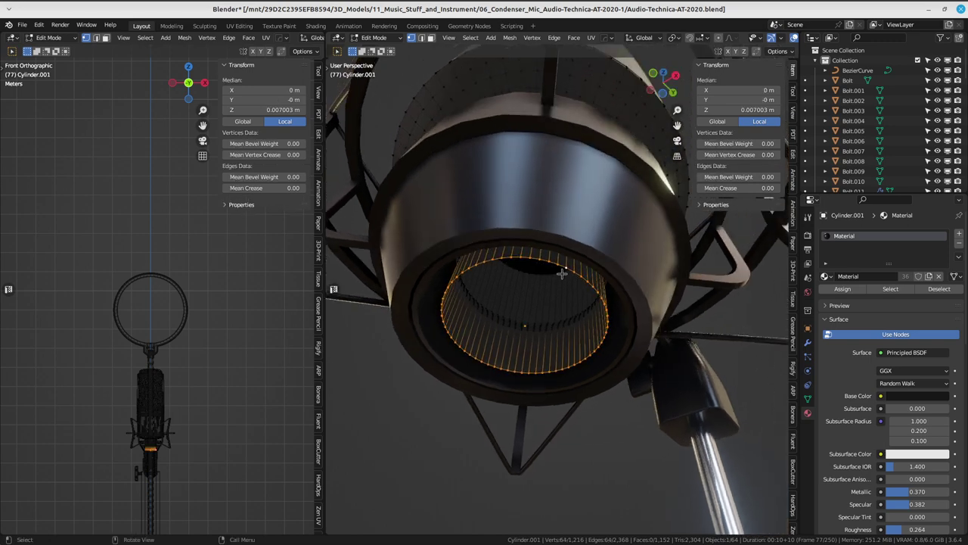
{"action": "right_click", "coordinate": [569, 259]}
{"action": "key", "text": "s"}
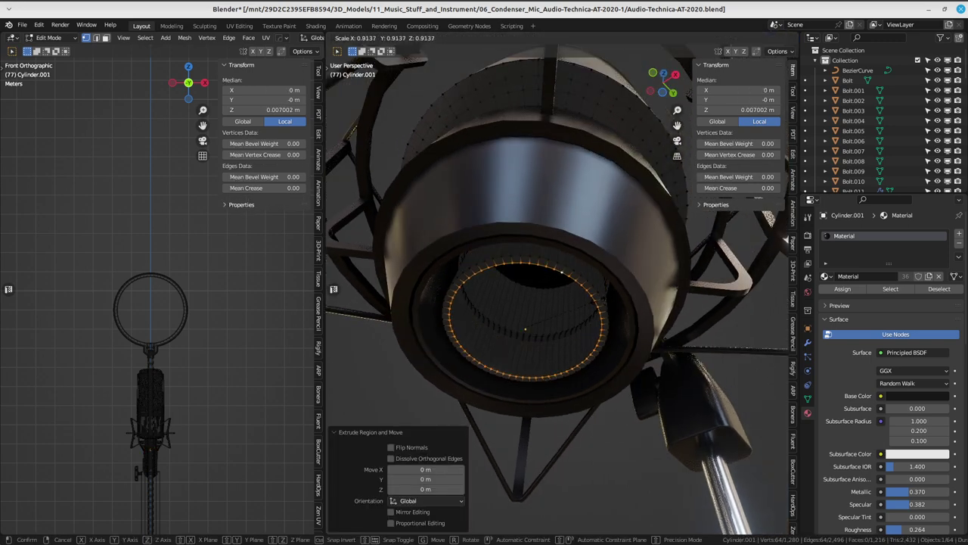
{"action": "left_click", "coordinate": [770, 218]}
- Duplicate one edge loop and separate it into the new object Cylinder.028
{"action": "mouse_move", "coordinate": [552, 259]}
{"action": "middle_mouse_down"}
{"action": "mouse_move", "coordinate": [567, 252]}
{"action": "mouse_move", "coordinate": [547, 301]}
{"action": "mouse_move", "coordinate": [557, 262]}
{"action": "mouse_move", "coordinate": [562, 278]}
{"action": "middle_mouse_up"}
{"action": "left_click", "coordinate": [557, 261], "text": "alt"}
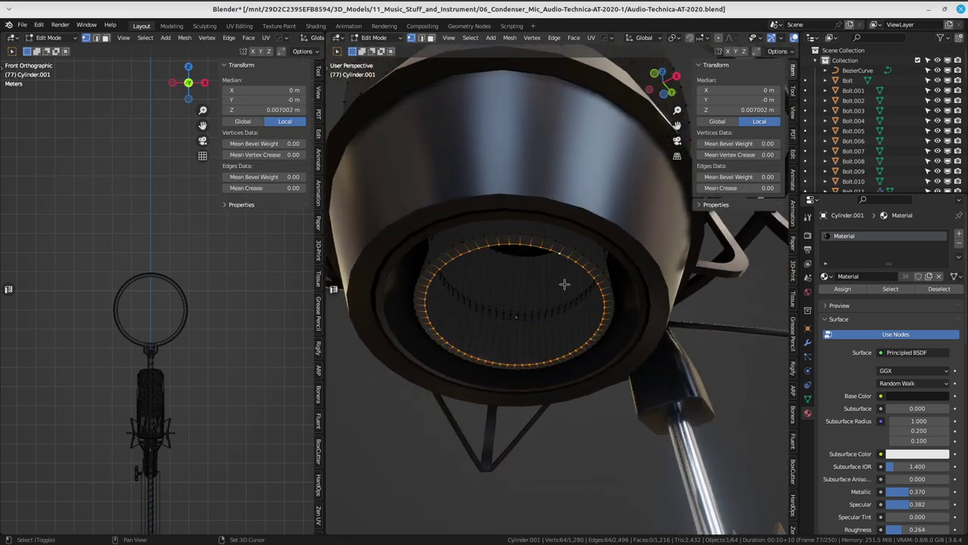
{"action": "key", "text": "Escape"}
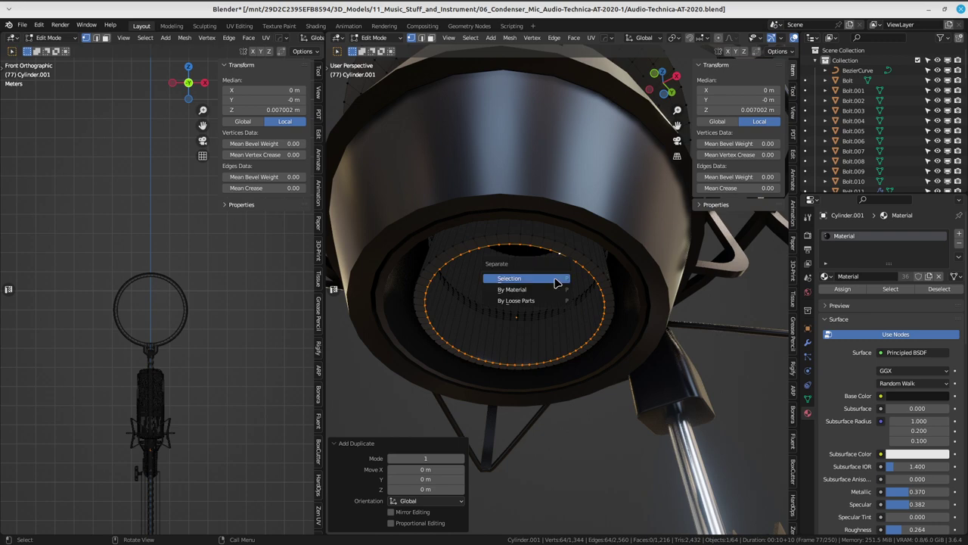
{"action": "left_click", "coordinate": [556, 281]}
{"action": "left_click", "coordinate": [529, 251]}
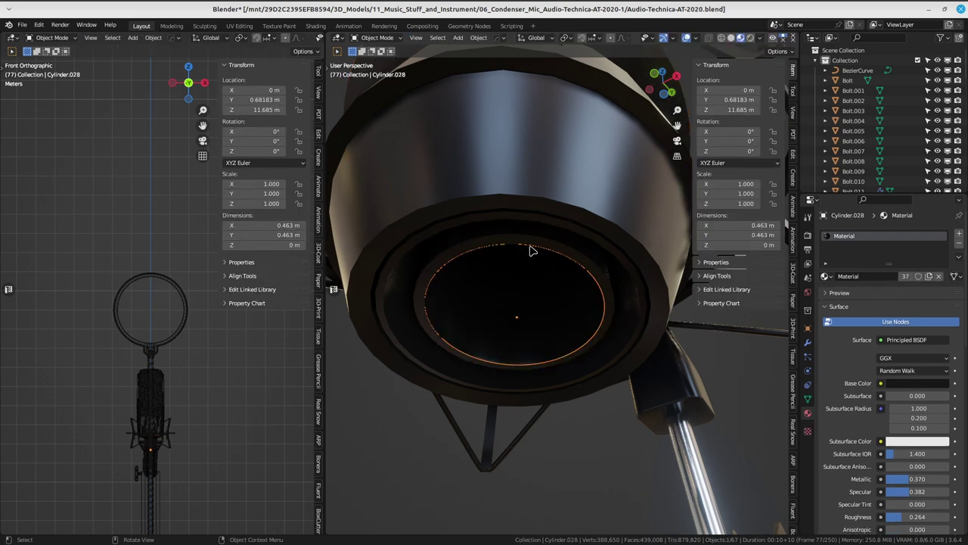
- Extrude Cylinder.028's ring downward into a tube and extend its rim into a tapered lower section
{"action": "left_click", "coordinate": [463, 259]}
{"action": "middle_click_drag", "start_coordinate": [463, 258], "coordinate": [545, 260]}
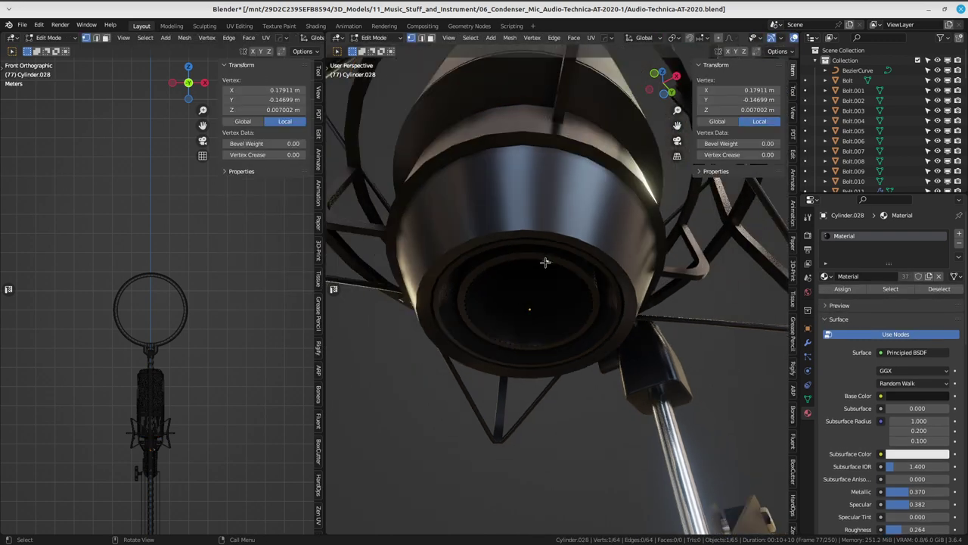
{"action": "key", "text": "a"}
{"action": "mouse_move", "coordinate": [532, 314]}
{"action": "middle_mouse_down"}
{"action": "mouse_move", "coordinate": [568, 244]}
{"action": "mouse_move", "coordinate": [600, 265]}
{"action": "middle_mouse_up"}
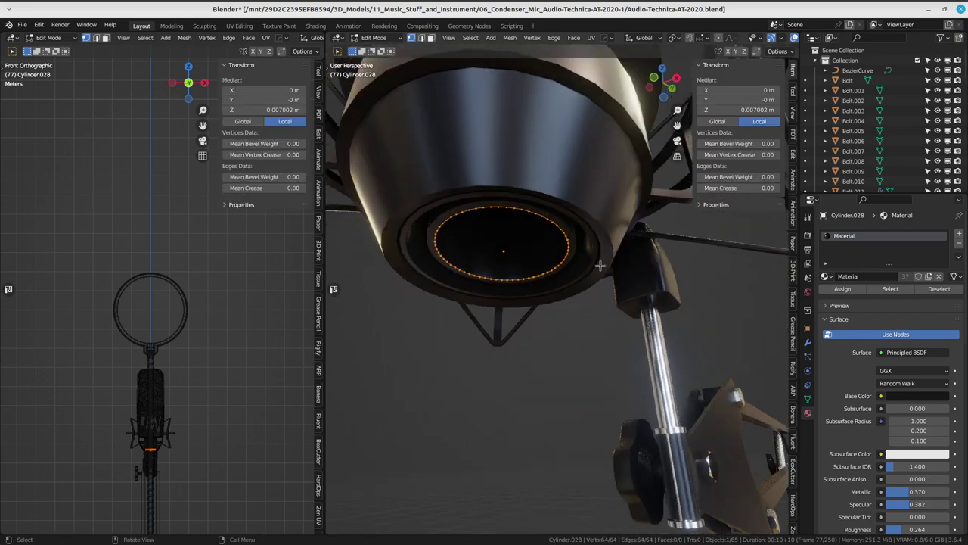
{"action": "left_click", "coordinate": [598, 401]}
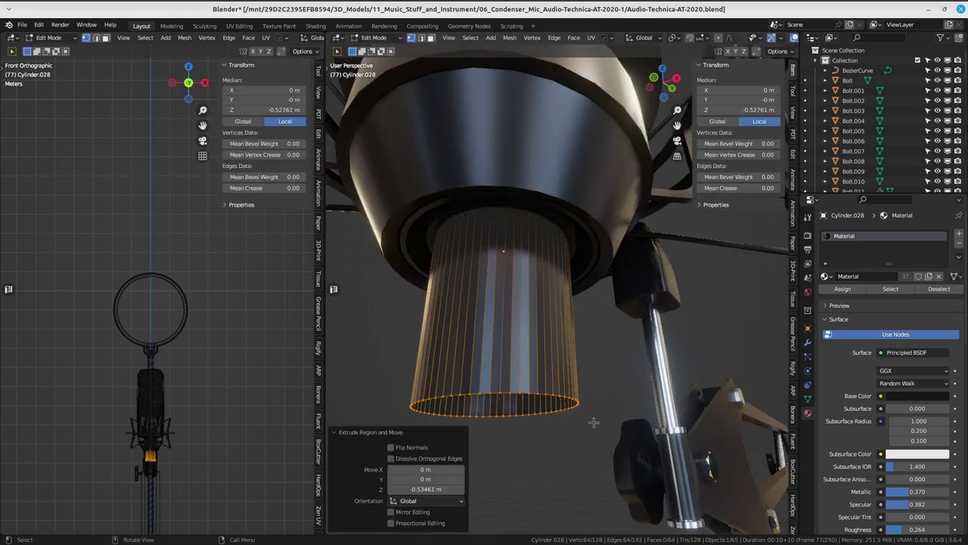
{"action": "mouse_move", "coordinate": [598, 401]}
{"action": "middle_mouse_down"}
{"action": "mouse_move", "coordinate": [641, 246]}
{"action": "mouse_move", "coordinate": [454, 281]}
{"action": "mouse_move", "coordinate": [564, 279]}
{"action": "mouse_move", "coordinate": [555, 226]}
{"action": "mouse_move", "coordinate": [574, 257]}
{"action": "middle_mouse_up"}
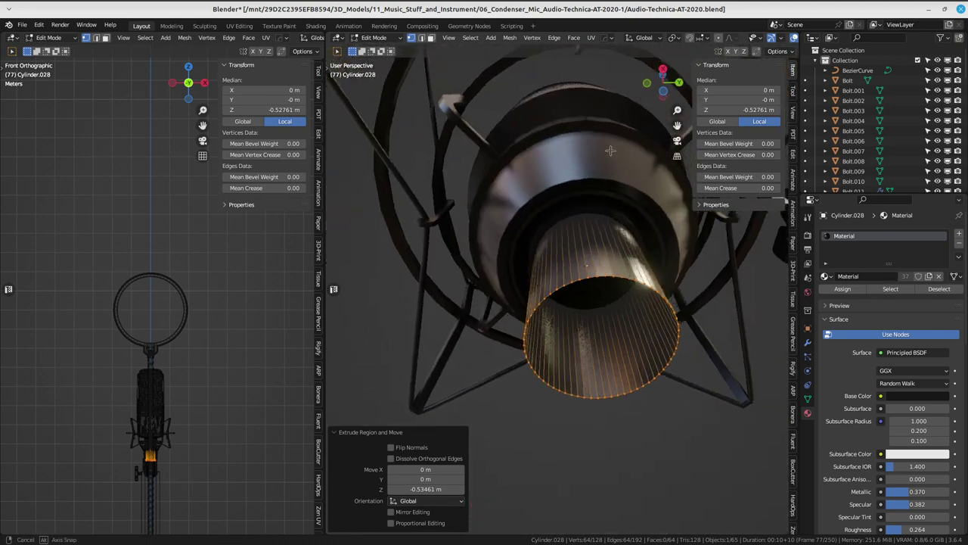
{"action": "key", "text": "KP_1"}
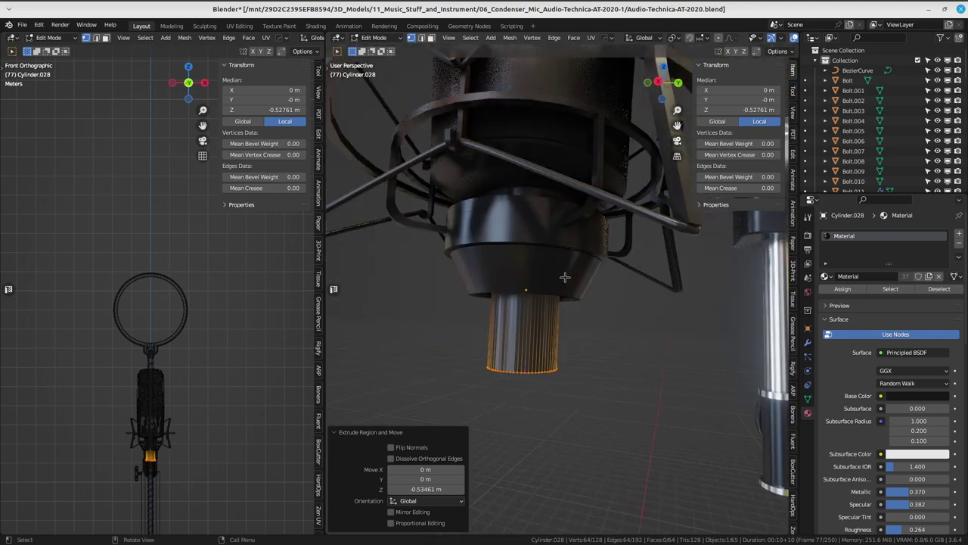
{"action": "middle_click_drag", "start_coordinate": [609, 302], "coordinate": [589, 251]}
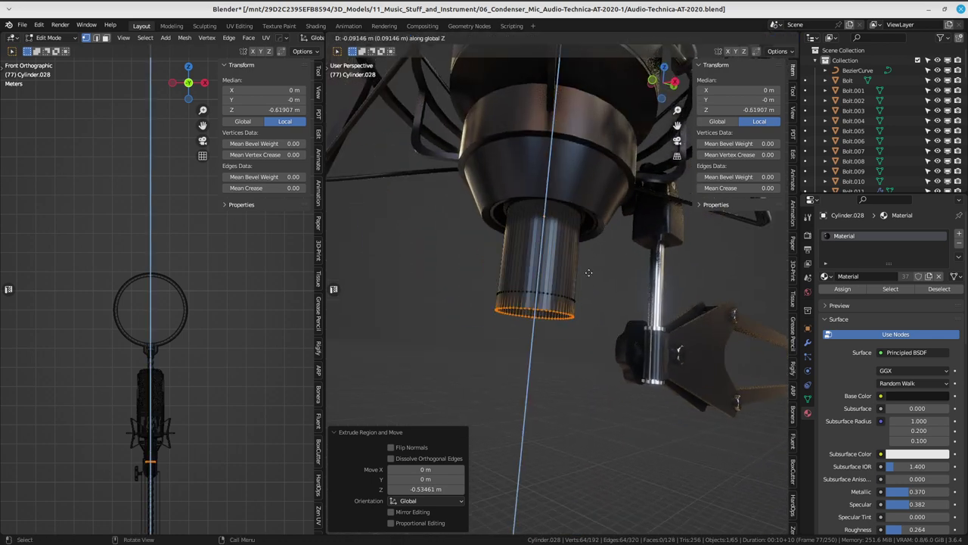
{"action": "left_click", "coordinate": [585, 328]}
- Select the edge ring at the joint and bevel it into a ridge band
{"action": "left_click", "coordinate": [573, 300]}
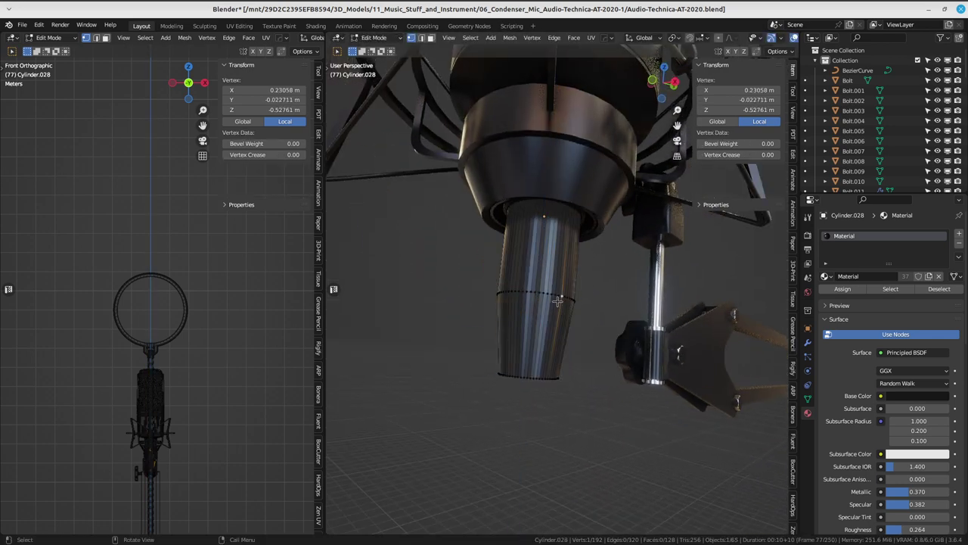
{"action": "scroll", "coordinate": [563, 299], "scroll_direction": "up", "scroll_amount": 5}
{"action": "key", "text": "l"}
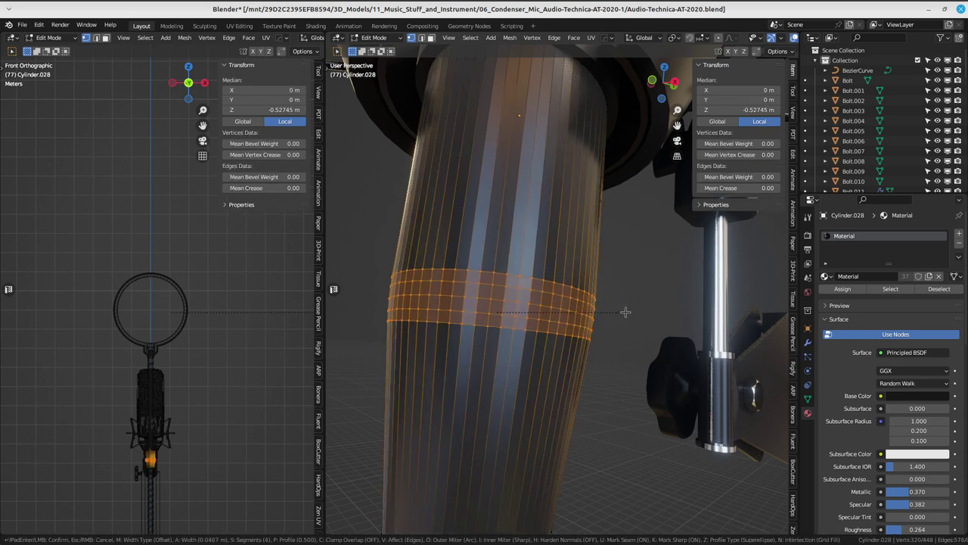
{"action": "left_click", "coordinate": [626, 312]}
{"action": "scroll", "coordinate": [621, 287], "scroll_direction": "down", "scroll_amount": 4}
{"action": "mouse_move", "coordinate": [621, 250]}
{"action": "middle_mouse_down"}
{"action": "mouse_move", "coordinate": [609, 204]}
{"action": "mouse_move", "coordinate": [560, 288]}
{"action": "mouse_move", "coordinate": [643, 277]}
{"action": "mouse_move", "coordinate": [577, 292]}
{"action": "middle_mouse_up"}
- Return to Object Mode and apply Shade Smooth to the cylinder
{"action": "left_click", "coordinate": [551, 167]}
{"action": "right_click", "coordinate": [579, 214]}
{"action": "left_click", "coordinate": [580, 215]}
{"action": "scroll", "coordinate": [541, 305], "scroll_direction": "up", "scroll_amount": 3}
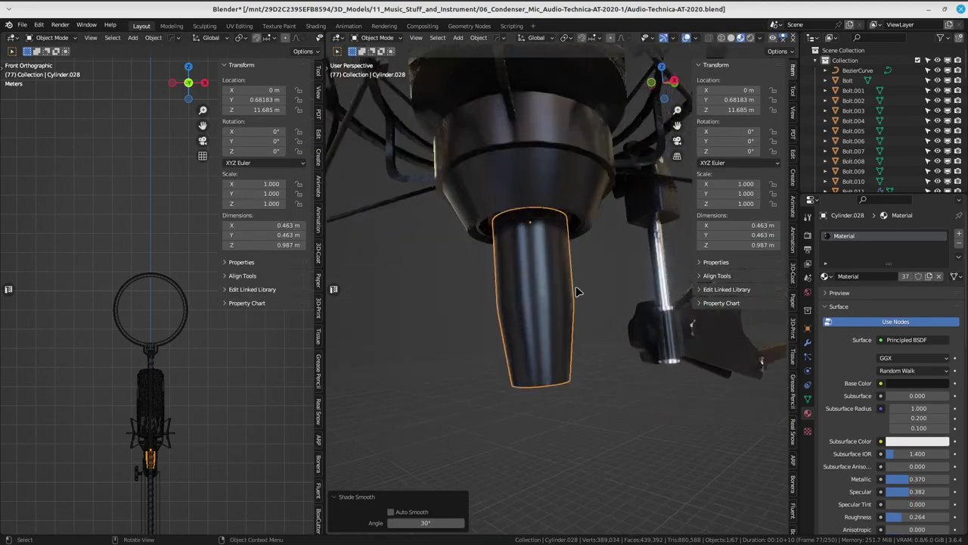
- Extrude the cylinder's band of faces and push it outward with Alt+S into a raised collar
{"action": "key", "text": "Tab"}
{"action": "left_click", "coordinate": [520, 294]}
{"action": "scroll", "coordinate": [539, 310], "scroll_direction": "up", "scroll_amount": 3}
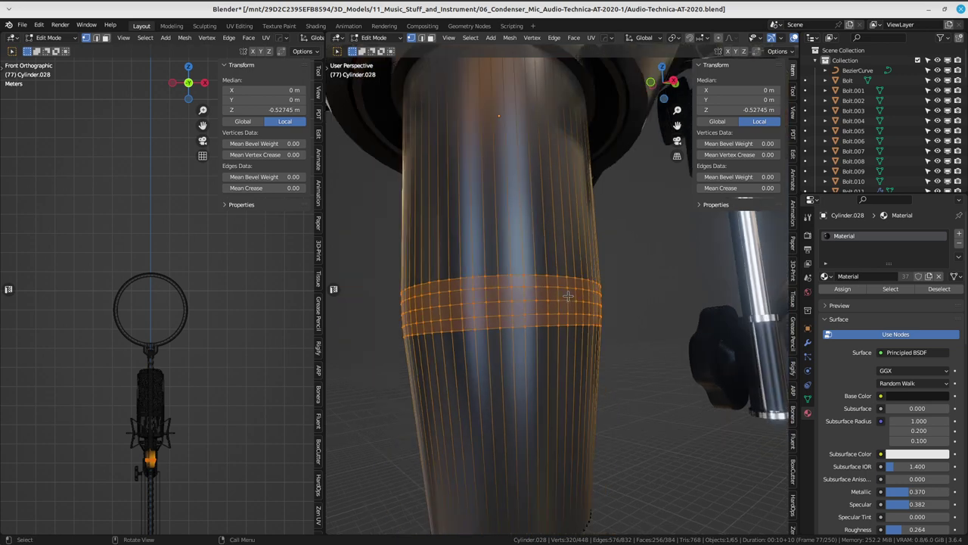
{"action": "mouse_move", "coordinate": [572, 314]}
{"action": "middle_mouse_down"}
{"action": "mouse_move", "coordinate": [566, 291]}
{"action": "mouse_move", "coordinate": [569, 310]}
{"action": "mouse_move", "coordinate": [575, 280]}
{"action": "middle_mouse_up"}
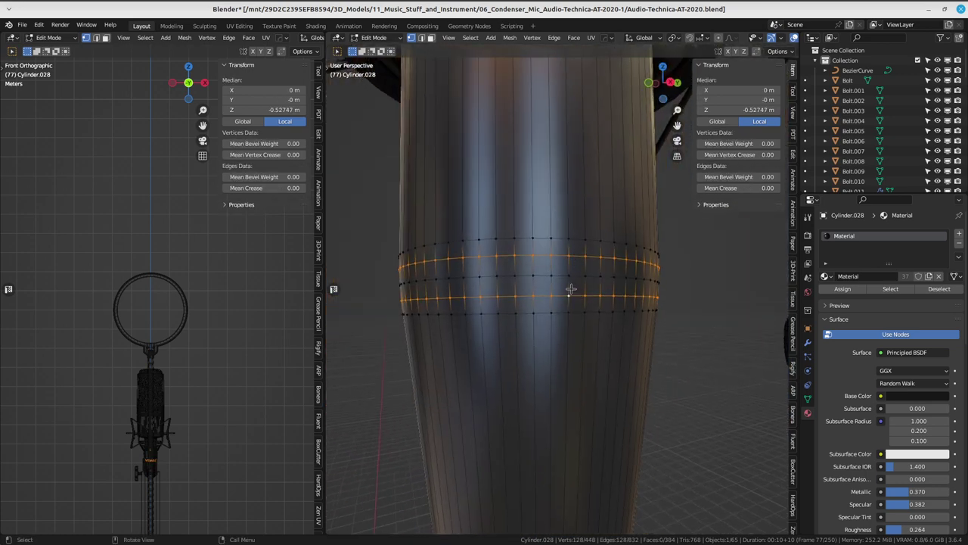
{"action": "left_click", "coordinate": [576, 278], "text": "alt+shift"}
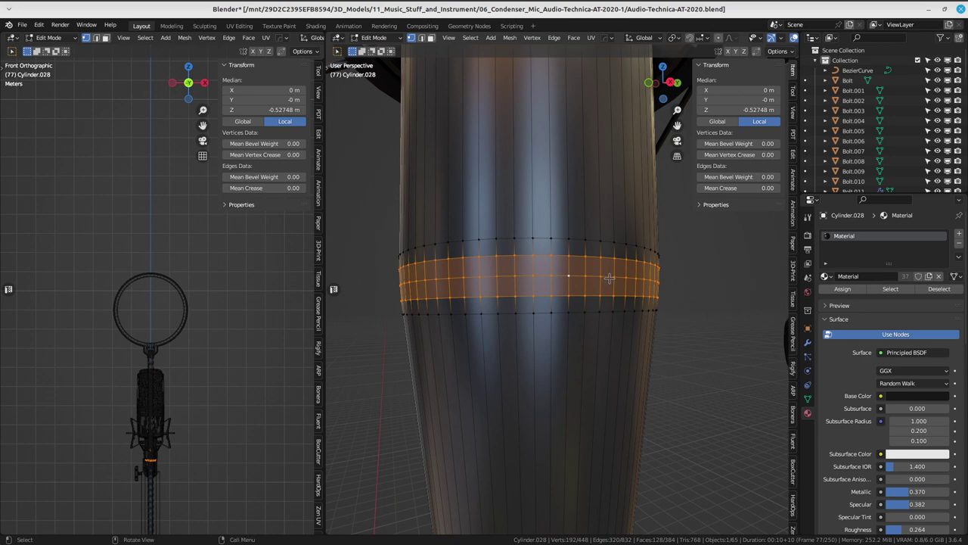
{"action": "key", "text": "e"}
{"action": "key", "text": "Escape"}
{"action": "key", "text": "alt+s"}
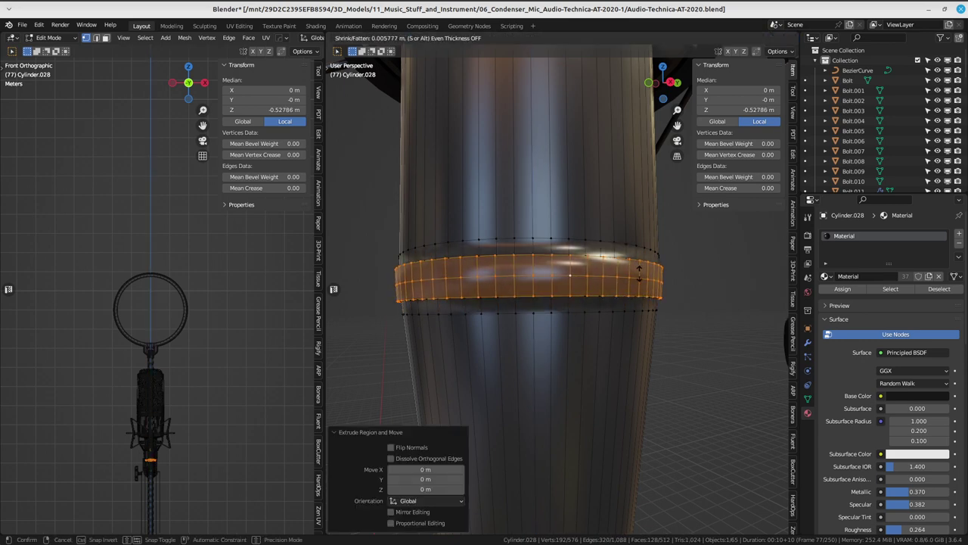
{"action": "left_click", "coordinate": [640, 281]}
{"action": "mouse_move", "coordinate": [639, 281]}
{"action": "middle_mouse_down"}
{"action": "mouse_move", "coordinate": [541, 306]}
{"action": "mouse_move", "coordinate": [575, 188]}
{"action": "mouse_move", "coordinate": [493, 255]}
{"action": "middle_mouse_up"}
{"action": "scroll", "coordinate": [541, 305], "scroll_direction": "down", "scroll_amount": 3}
- Check the collar in Object Mode, then add a loop cut across the band
{"action": "key", "text": "ctrl+Tab"}
{"action": "left_click", "coordinate": [519, 296]}
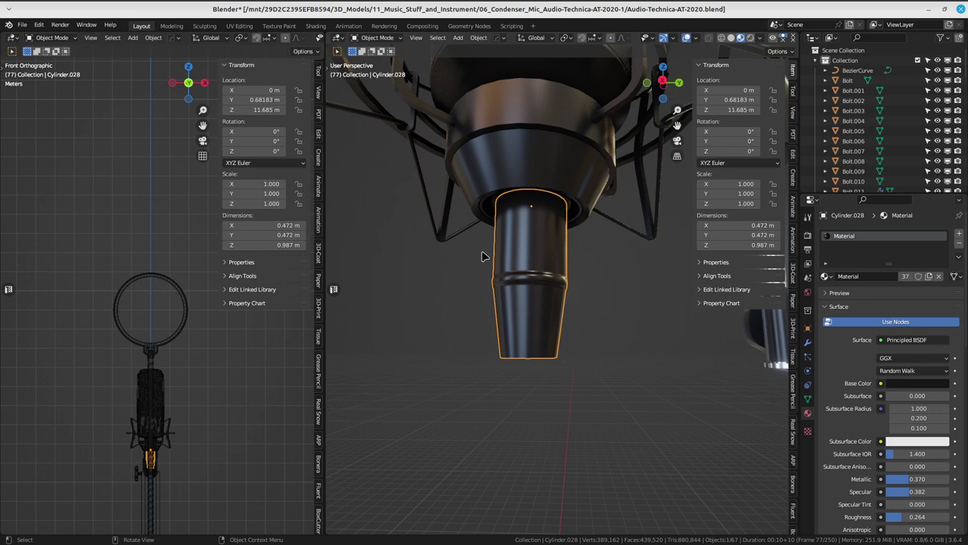
{"action": "scroll", "coordinate": [483, 256], "scroll_direction": "up", "scroll_amount": 3}
{"action": "key", "text": "ctrl+Tab"}
{"action": "left_click", "coordinate": [473, 231]}
{"action": "scroll", "coordinate": [471, 268], "scroll_direction": "up", "scroll_amount": 3}
{"action": "mouse_move", "coordinate": [471, 268]}
{"action": "middle_mouse_down"}
{"action": "mouse_move", "coordinate": [520, 303]}
{"action": "mouse_move", "coordinate": [573, 277]}
{"action": "mouse_move", "coordinate": [610, 244]}
{"action": "mouse_move", "coordinate": [563, 174]}
{"action": "mouse_move", "coordinate": [550, 262]}
{"action": "mouse_move", "coordinate": [562, 199]}
{"action": "middle_mouse_up"}
{"action": "key", "text": "ctrl+r"}
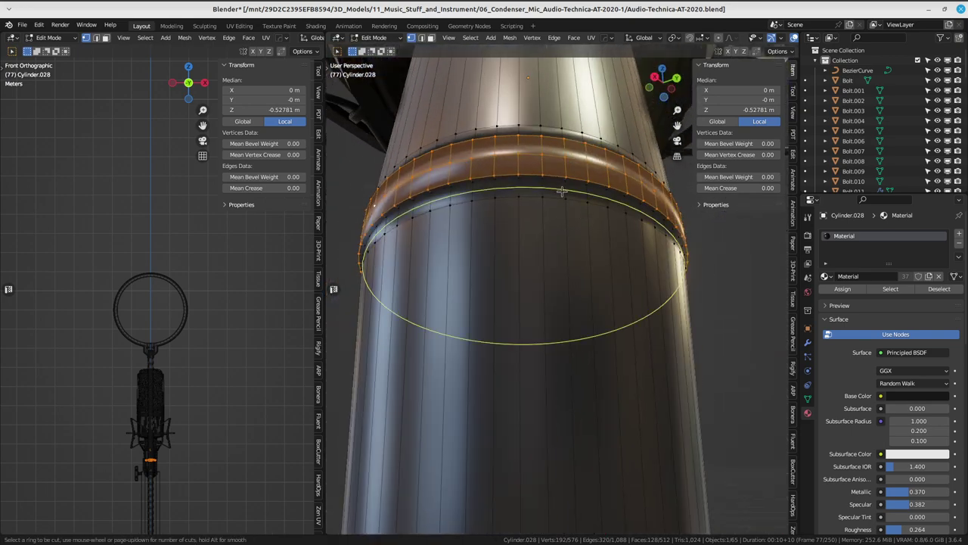
{"action": "left_click", "coordinate": [562, 191]}
{"action": "left_click", "coordinate": [569, 182]}
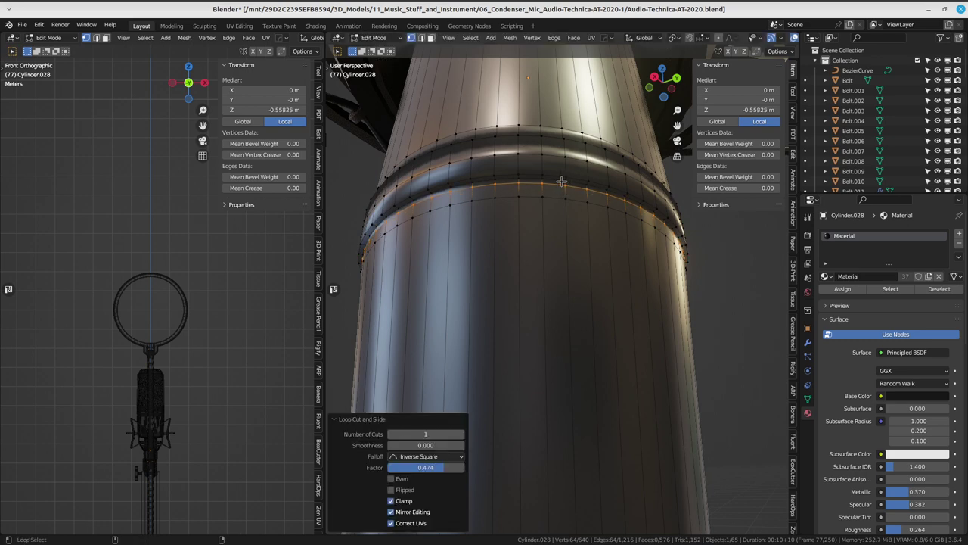
- Extrude the new edge loop and shrink it inward with Alt+S to inset a groove
{"action": "middle_click_drag", "start_coordinate": [562, 180], "coordinate": [602, 215]}
{"action": "key", "text": "e"}
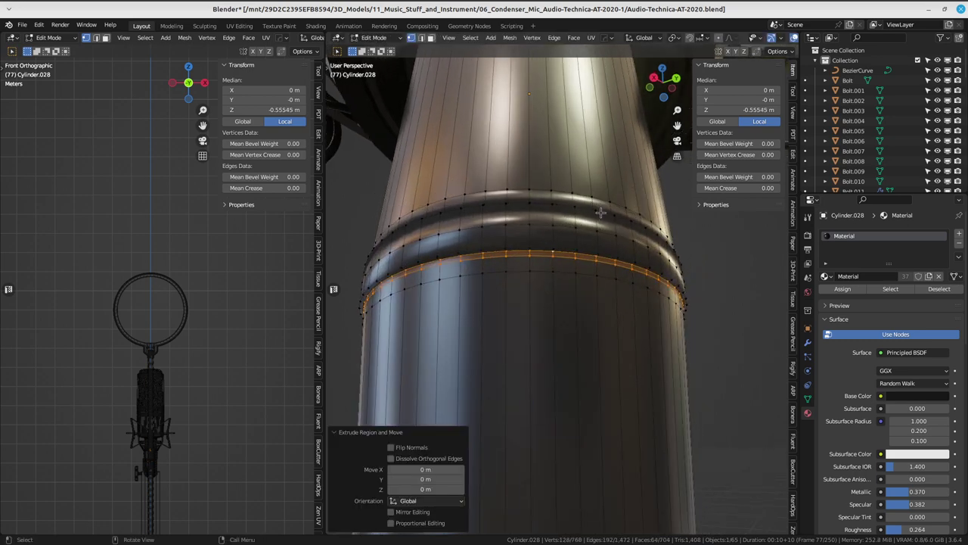
{"action": "right_click", "coordinate": [602, 219]}
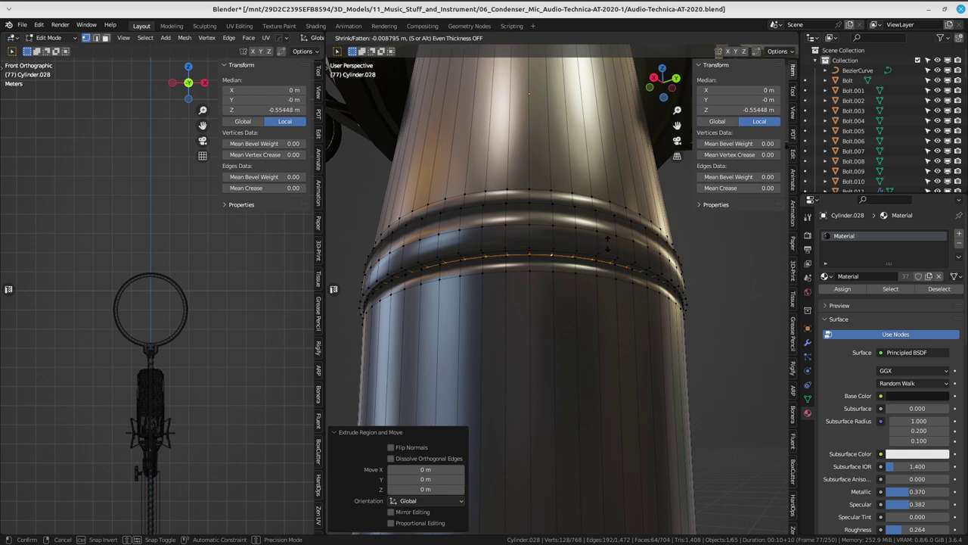
{"action": "key", "text": "alt+s"}
{"action": "left_click", "coordinate": [588, 269]}
{"action": "mouse_move", "coordinate": [588, 269]}
{"action": "middle_mouse_down"}
{"action": "mouse_move", "coordinate": [587, 295]}
{"action": "mouse_move", "coordinate": [624, 308]}
{"action": "middle_mouse_up"}
{"action": "key", "text": "ctrl+z"}
{"action": "scroll", "coordinate": [586, 296], "scroll_direction": "up", "scroll_amount": 2}
{"action": "scroll", "coordinate": [586, 296], "scroll_direction": "up", "scroll_amount": 3}
- Bevel the groove's edge ring with three segments
{"action": "key", "text": "ctrl+b"}
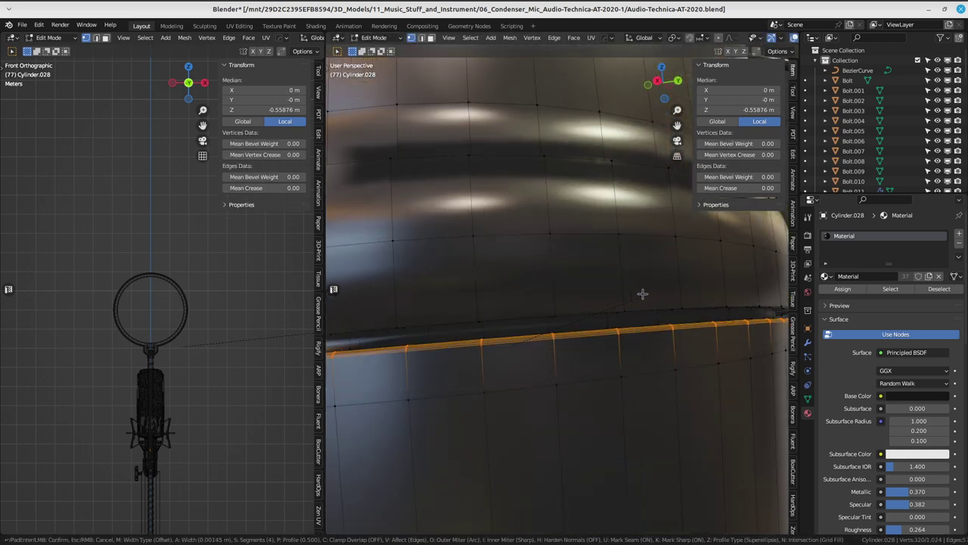
{"action": "scroll", "coordinate": [647, 290], "scroll_direction": "down", "scroll_amount": 1}
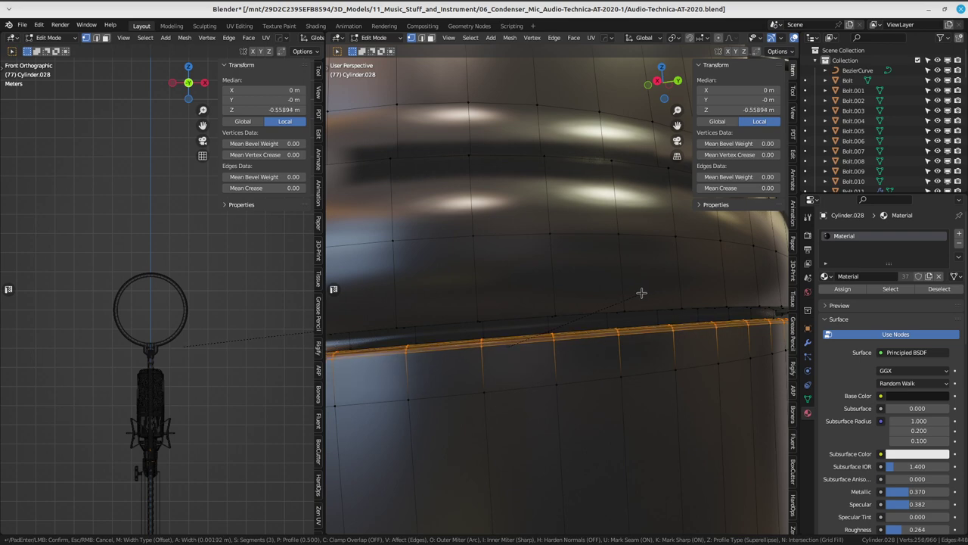
{"action": "left_click", "coordinate": [644, 292]}
{"action": "scroll", "coordinate": [628, 280], "scroll_direction": "down", "scroll_amount": 4}
- Apply Shade Auto Smooth to the cylinder in Object Mode and save the file
{"action": "key", "text": "Tab"}
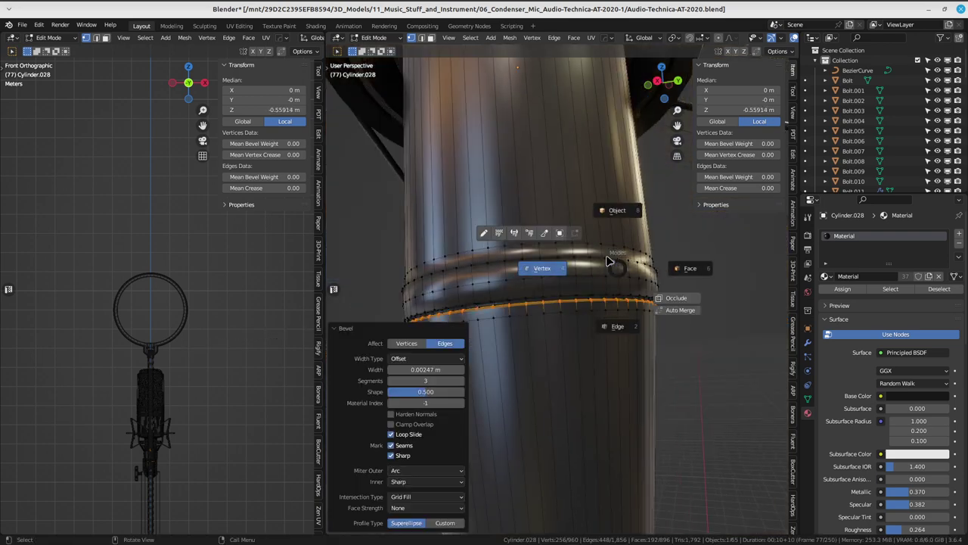
{"action": "left_click", "coordinate": [558, 238]}
{"action": "scroll", "coordinate": [557, 227], "scroll_direction": "down", "scroll_amount": 5}
{"action": "right_click", "coordinate": [548, 221]}
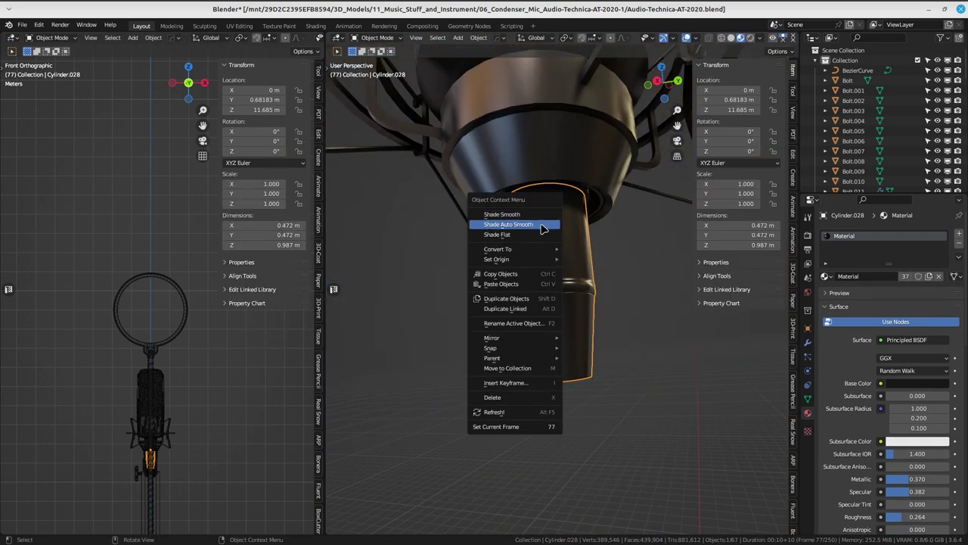
{"action": "left_click", "coordinate": [548, 220]}
{"action": "mouse_move", "coordinate": [632, 279]}
{"action": "middle_mouse_down"}
{"action": "mouse_move", "coordinate": [410, 249]}
{"action": "mouse_move", "coordinate": [573, 328]}
{"action": "mouse_move", "coordinate": [548, 266]}
{"action": "mouse_move", "coordinate": [571, 260]}
{"action": "middle_mouse_up"}
{"action": "key", "text": "ctrl+s"}
{"action": "left_click", "coordinate": [571, 260]}
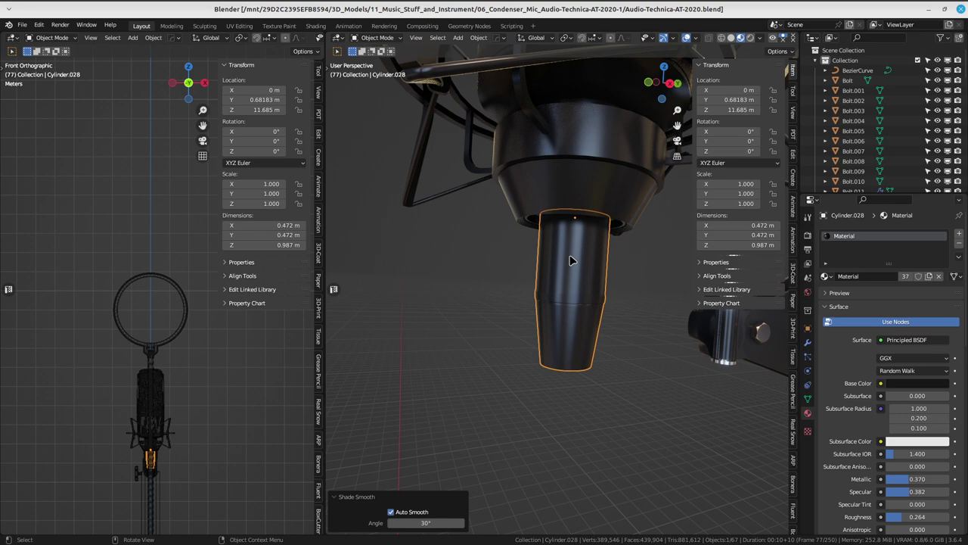
{"action": "key", "text": "KP_3"}
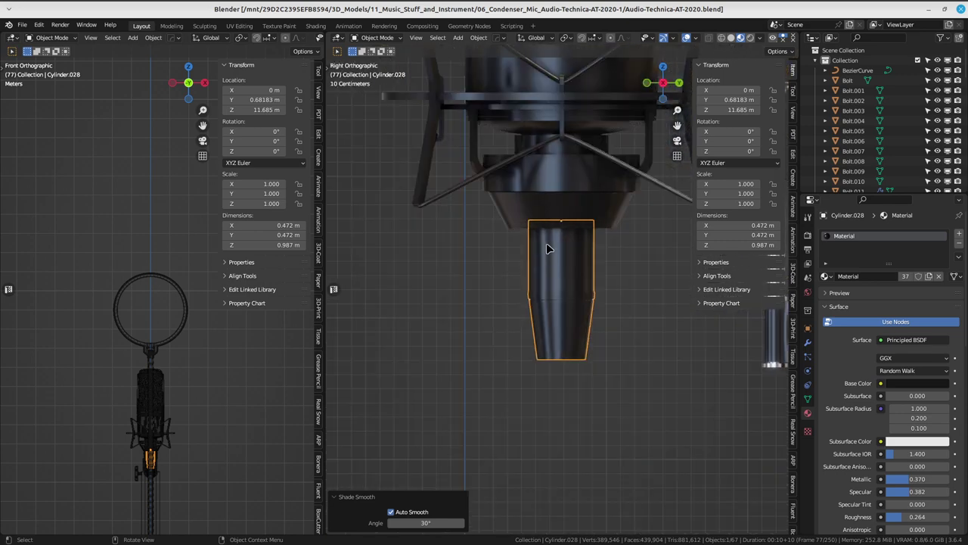
{"action": "scroll", "coordinate": [546, 243], "scroll_direction": "up", "scroll_amount": 1}
{"action": "middle_click_drag", "start_coordinate": [549, 205], "coordinate": [546, 281], "text": "shift"}
{"action": "scroll", "coordinate": [546, 281], "scroll_direction": "up", "scroll_amount": 2}
- Deselect the cylinder and add a new plane to the scene
{"action": "left_click", "coordinate": [488, 223]}
{"action": "right_click", "coordinate": [560, 235]}
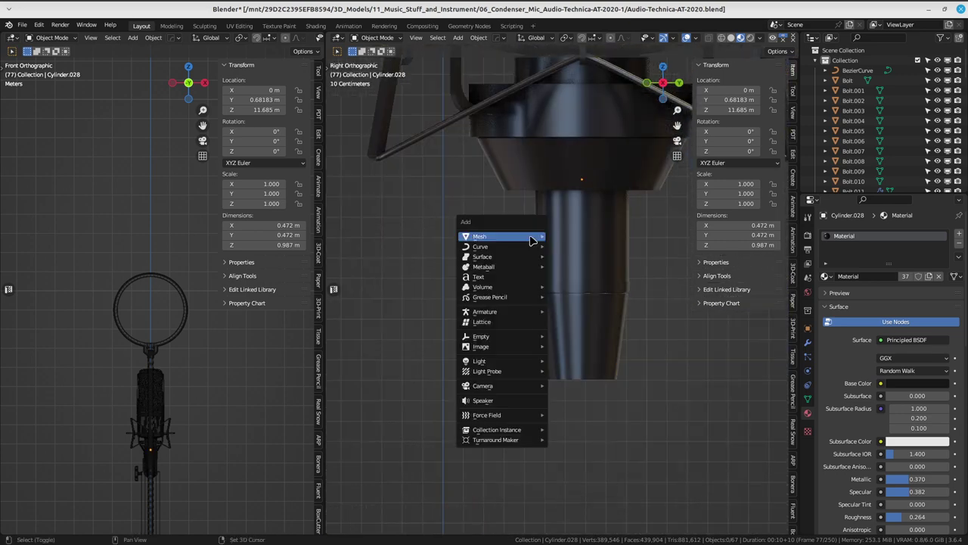
{"action": "middle_click_drag", "start_coordinate": [633, 183], "coordinate": [508, 255], "text": "shift"}
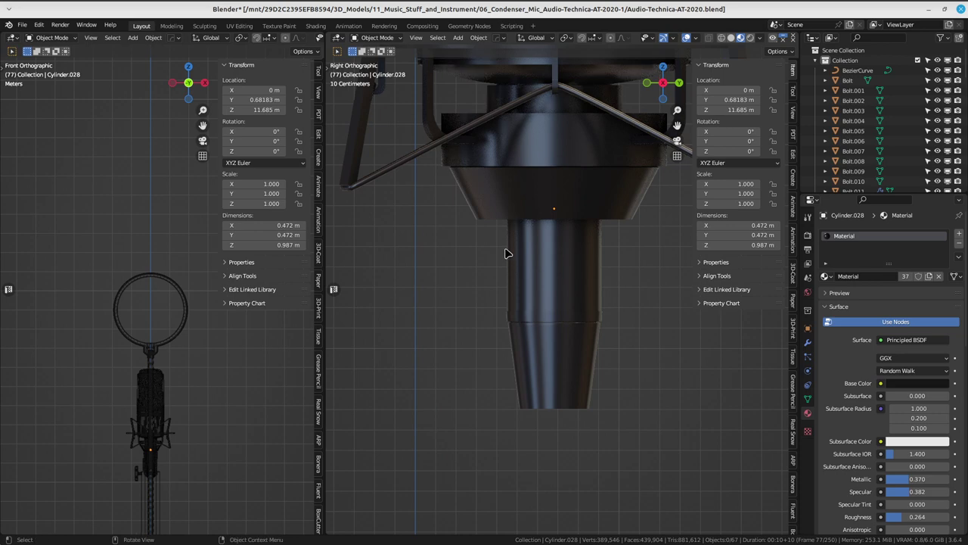
{"action": "key", "text": "shift+a"}
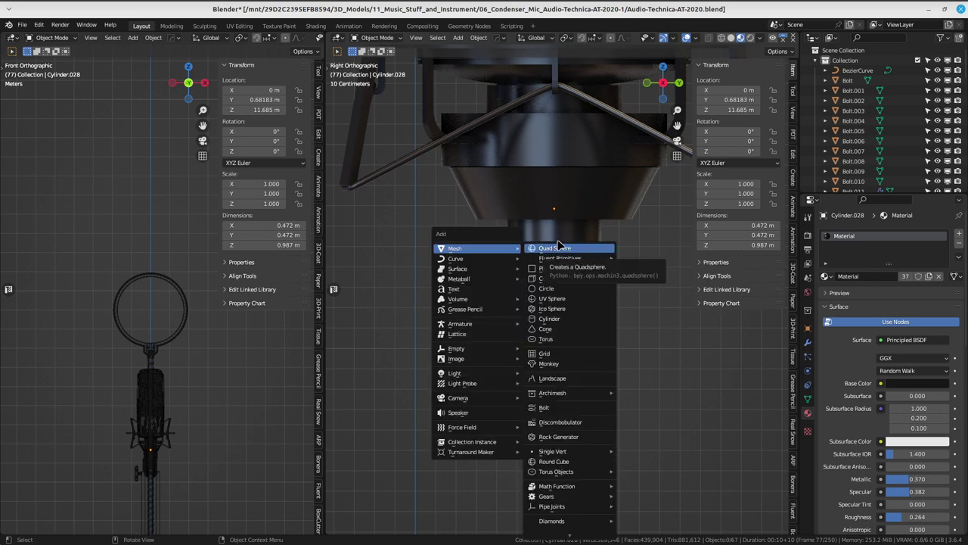
{"action": "left_click", "coordinate": [566, 270]}
{"action": "scroll", "coordinate": [566, 283], "scroll_direction": "down", "scroll_amount": 3}
{"action": "scroll", "coordinate": [566, 284], "scroll_direction": "down", "scroll_amount": 3}
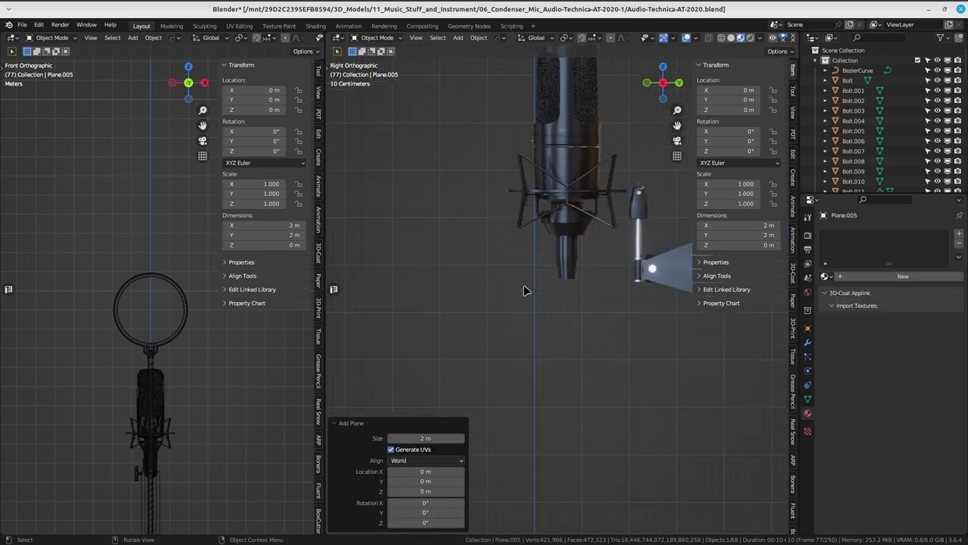
{"action": "scroll", "coordinate": [566, 284], "scroll_direction": "down", "scroll_amount": 2}
{"action": "scroll", "coordinate": [565, 284], "scroll_direction": "down", "scroll_amount": 2}
{"action": "scroll", "coordinate": [565, 284], "scroll_direction": "up", "scroll_amount": 2}
- Delete all of the plane's geometry in Edit Mode and return to the microphone
{"action": "key", "text": "ctrl+Tab"}
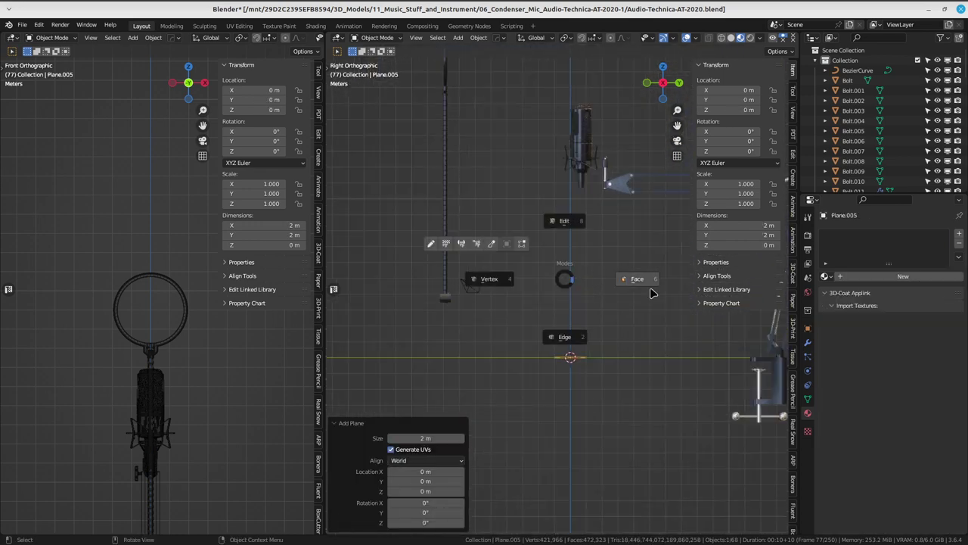
{"action": "left_click", "coordinate": [504, 274]}
{"action": "scroll", "coordinate": [584, 323], "scroll_direction": "up", "scroll_amount": 2}
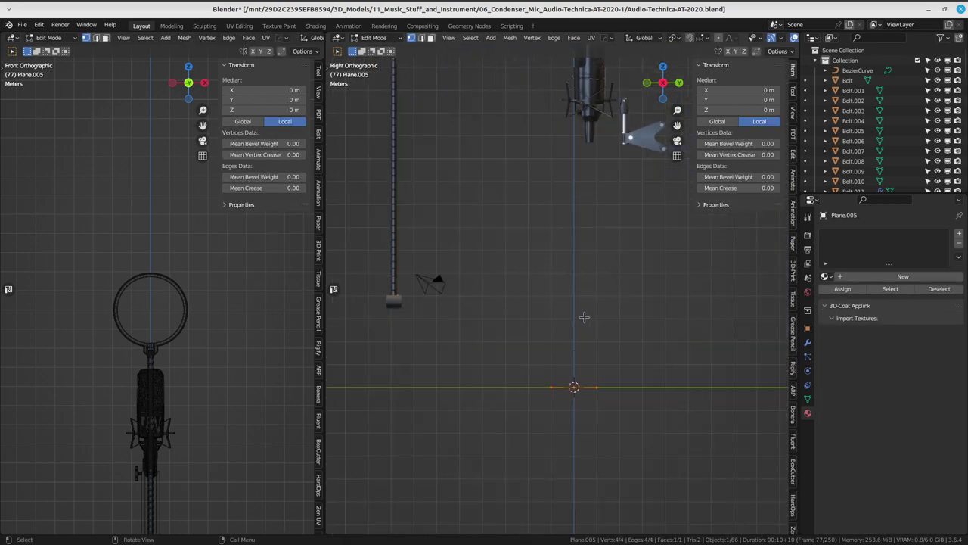
{"action": "key", "text": "x"}
{"action": "left_click", "coordinate": [583, 318]}
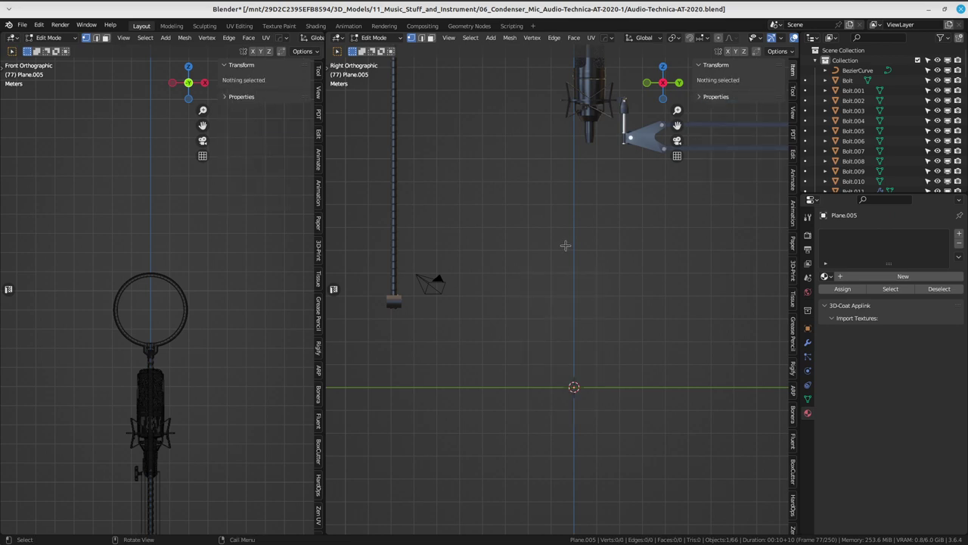
{"action": "key", "text": "x"}
{"action": "left_click", "coordinate": [562, 222]}
{"action": "middle_click_drag", "start_coordinate": [562, 223], "coordinate": [574, 287], "text": "shift"}
{"action": "scroll", "coordinate": [607, 184], "scroll_direction": "up", "scroll_amount": 3}
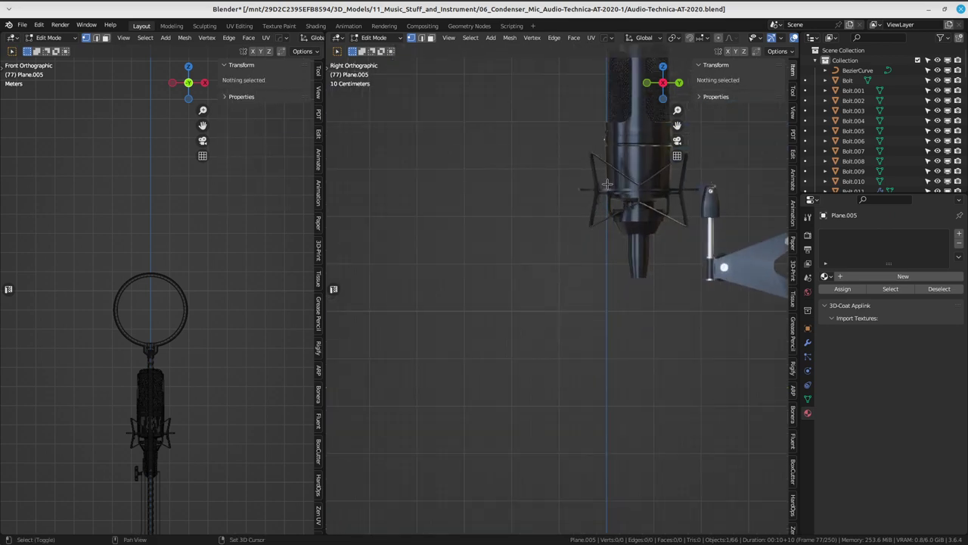
{"action": "scroll", "coordinate": [608, 184], "scroll_direction": "up", "scroll_amount": 2}
{"action": "scroll", "coordinate": [590, 200], "scroll_direction": "up", "scroll_amount": 3}
{"action": "scroll", "coordinate": [568, 227], "scroll_direction": "up", "scroll_amount": 3}
{"action": "scroll", "coordinate": [549, 246], "scroll_direction": "up", "scroll_amount": 2}
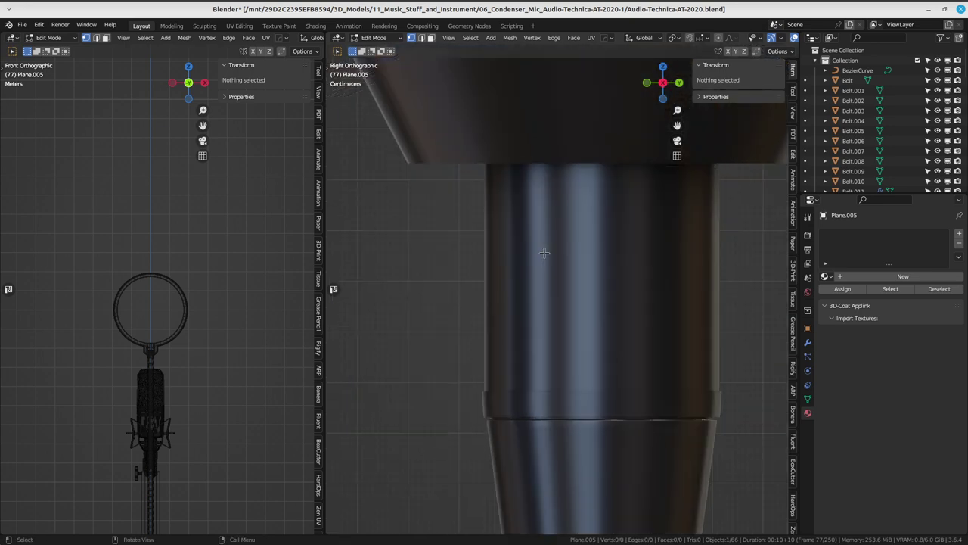
- In wireframe view, extrude the connector-base vertex down, then a short edge sideways
{"action": "key", "text": "shift+z"}
{"action": "scroll", "coordinate": [428, 223], "scroll_direction": "up", "scroll_amount": 2}
{"action": "scroll", "coordinate": [501, 212], "scroll_direction": "up", "scroll_amount": 2}
{"action": "scroll", "coordinate": [487, 227], "scroll_direction": "up", "scroll_amount": 2}
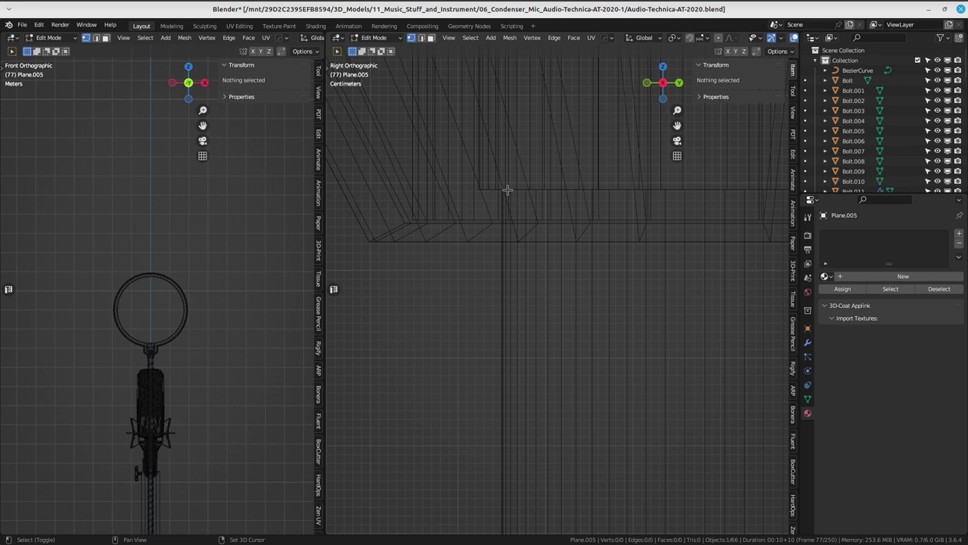
{"action": "left_click", "coordinate": [507, 190], "text": "ctrl"}
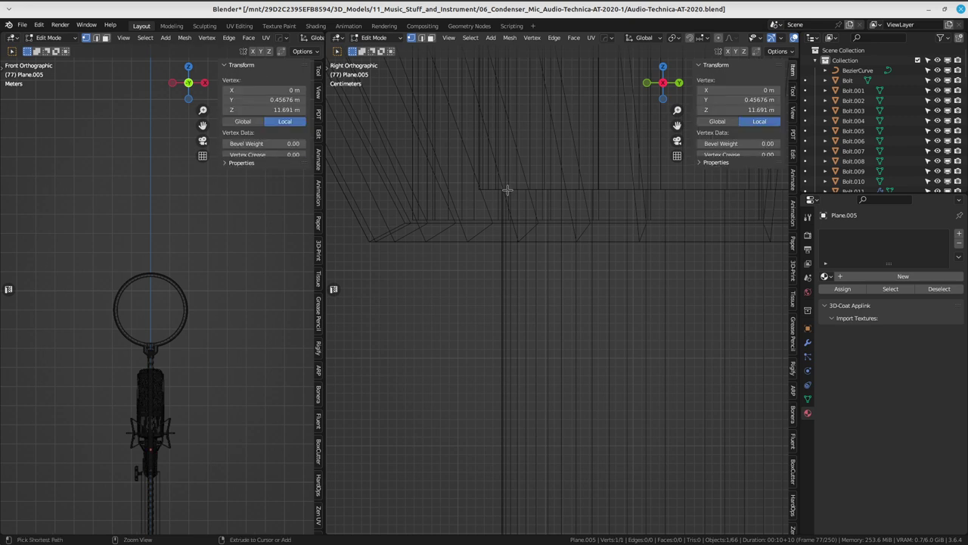
{"action": "key", "text": "e"}
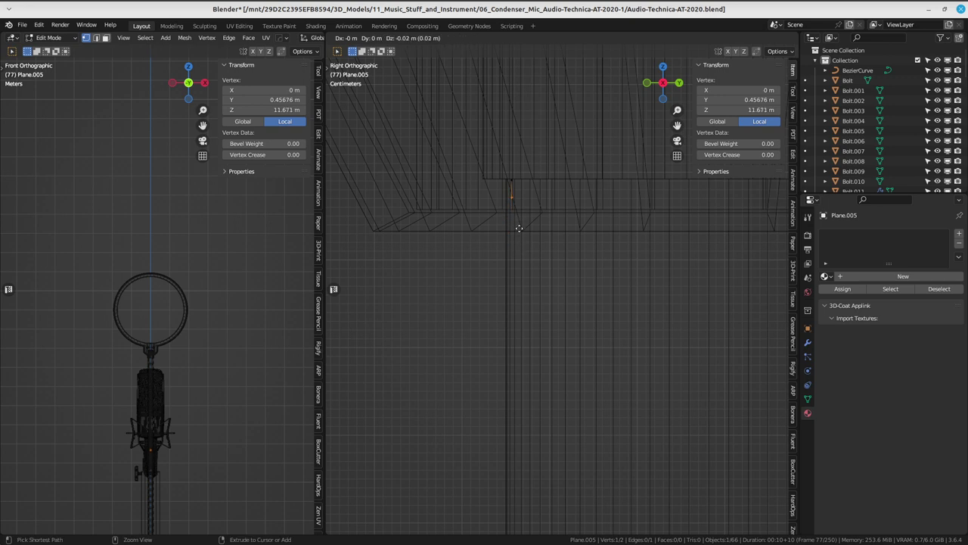
{"action": "left_click", "coordinate": [519, 228]}
{"action": "middle_click_drag", "start_coordinate": [515, 207], "coordinate": [525, 212], "text": "shift"}
{"action": "key", "text": "e"}
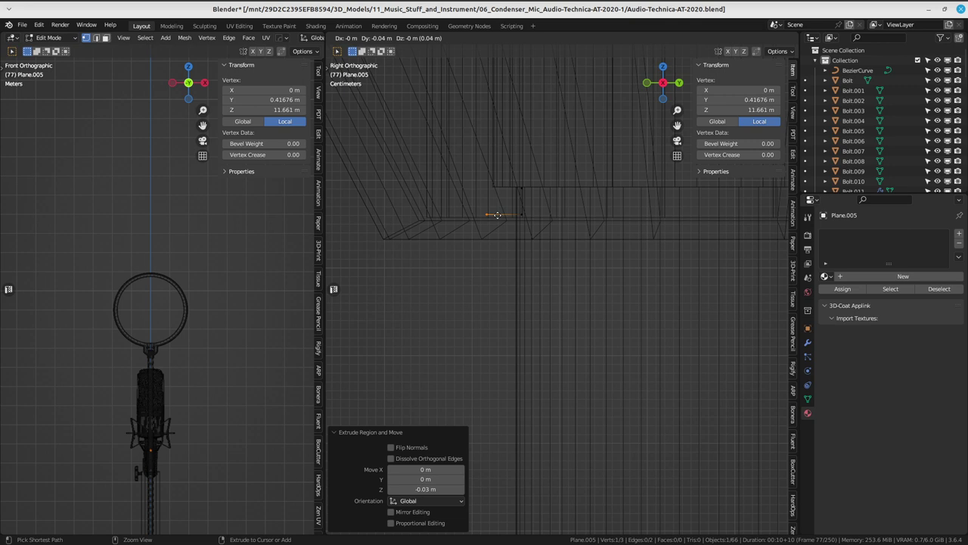
{"action": "left_click", "coordinate": [497, 215]}
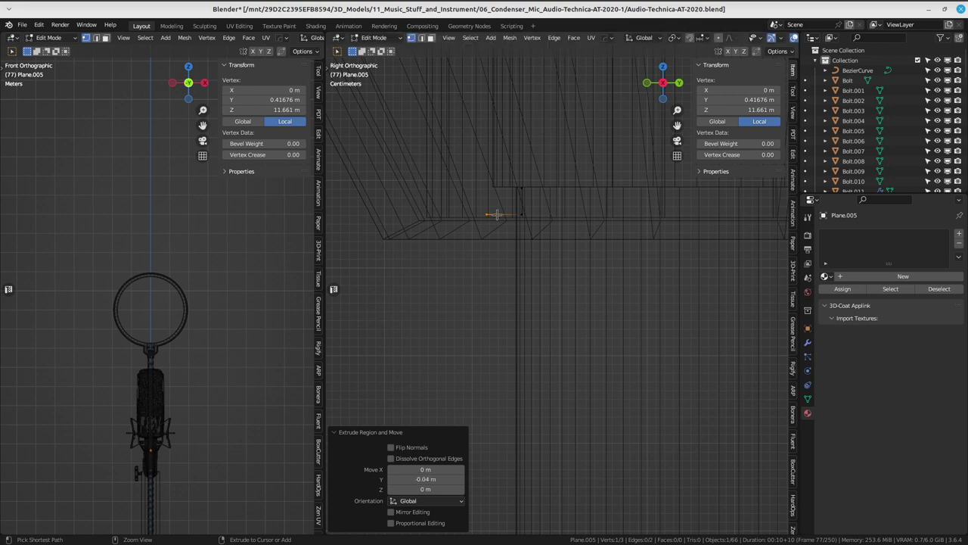
- Extrude a long edge slanting down and outward from the end vertex
{"action": "mouse_move", "coordinate": [495, 213]}
{"action": "middle_mouse_down", "text": "shift"}
{"action": "mouse_move", "coordinate": [467, 211]}
{"action": "mouse_move", "coordinate": [476, 211]}
{"action": "middle_mouse_up", "text": "shift"}
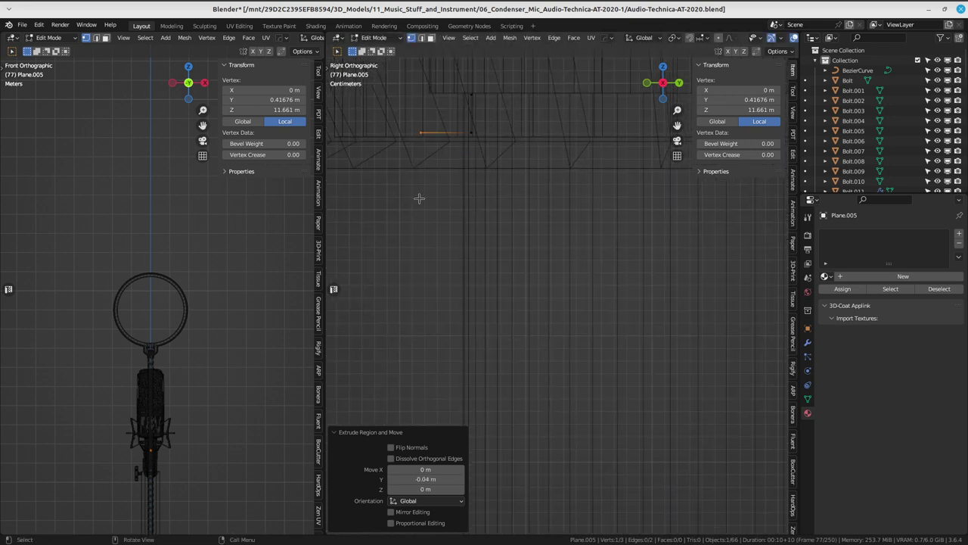
{"action": "key", "text": "e"}
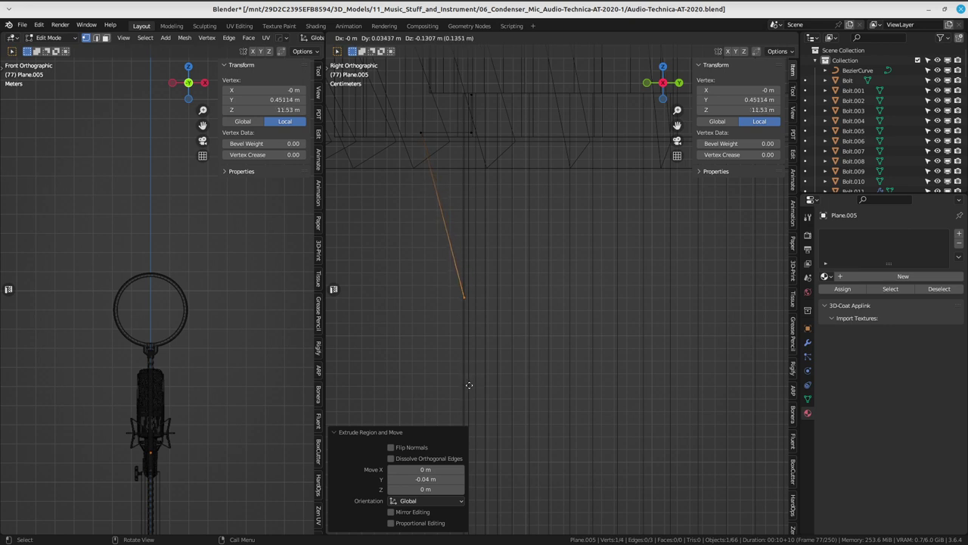
{"action": "left_click", "coordinate": [469, 387]}
{"action": "scroll", "coordinate": [464, 303], "scroll_direction": "down", "scroll_amount": 6}
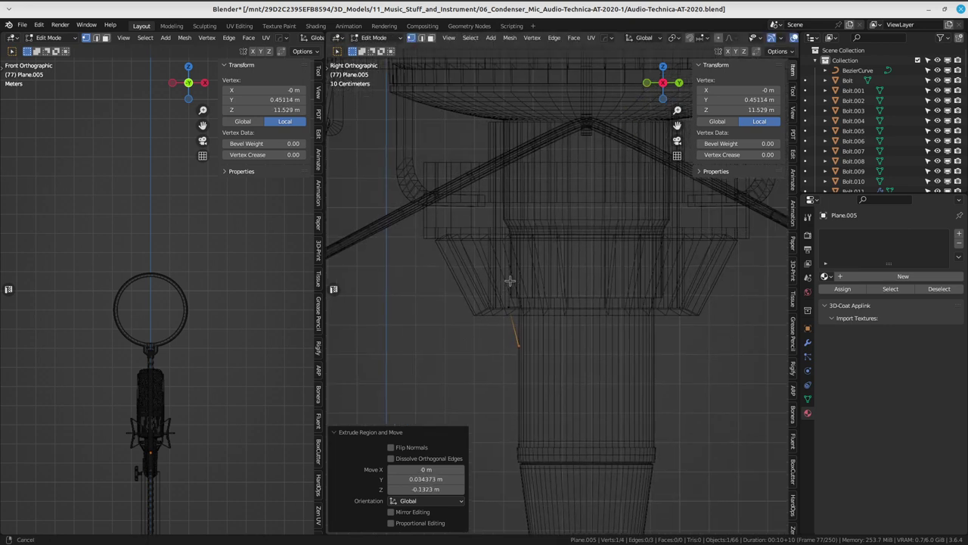
{"action": "middle_click_drag", "start_coordinate": [519, 262], "coordinate": [432, 317], "text": "shift"}
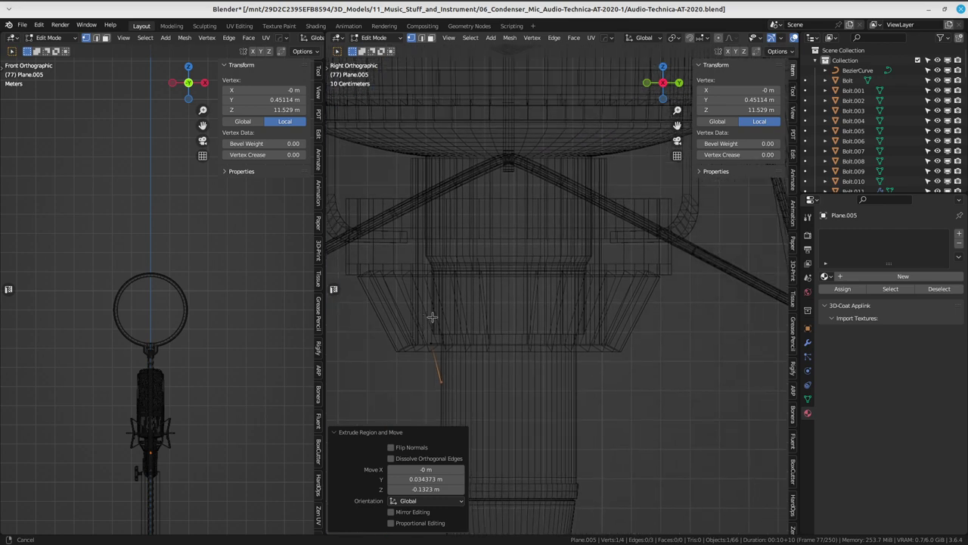
{"action": "scroll", "coordinate": [461, 288], "scroll_direction": "up", "scroll_amount": 3}
{"action": "scroll", "coordinate": [529, 275], "scroll_direction": "up", "scroll_amount": 2}
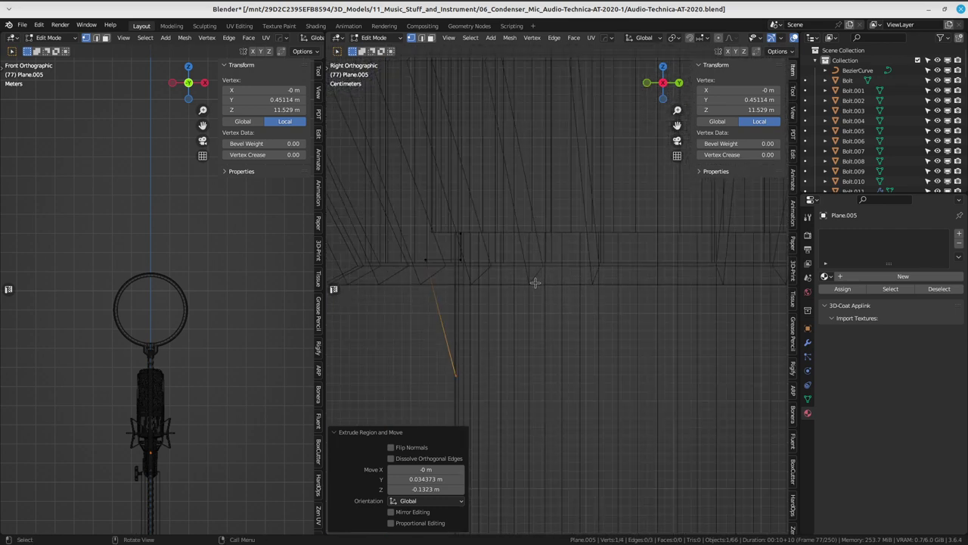
{"action": "middle_click_drag", "start_coordinate": [535, 282], "coordinate": [460, 268], "text": "shift"}
{"action": "scroll", "coordinate": [460, 250], "scroll_direction": "up", "scroll_amount": 1}
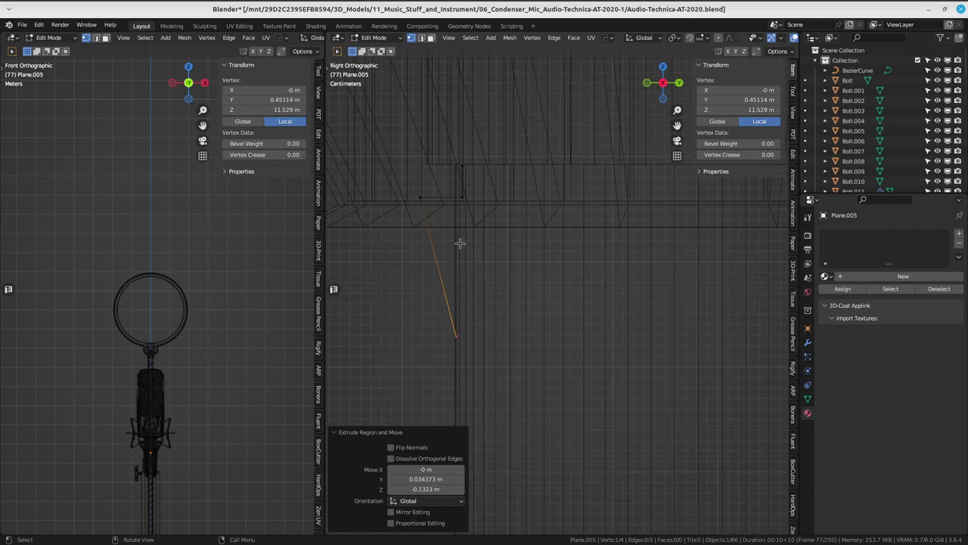
{"action": "middle_click_drag", "start_coordinate": [485, 202], "coordinate": [502, 231], "text": "shift"}
{"action": "scroll", "coordinate": [502, 232], "scroll_direction": "up", "scroll_amount": 1}
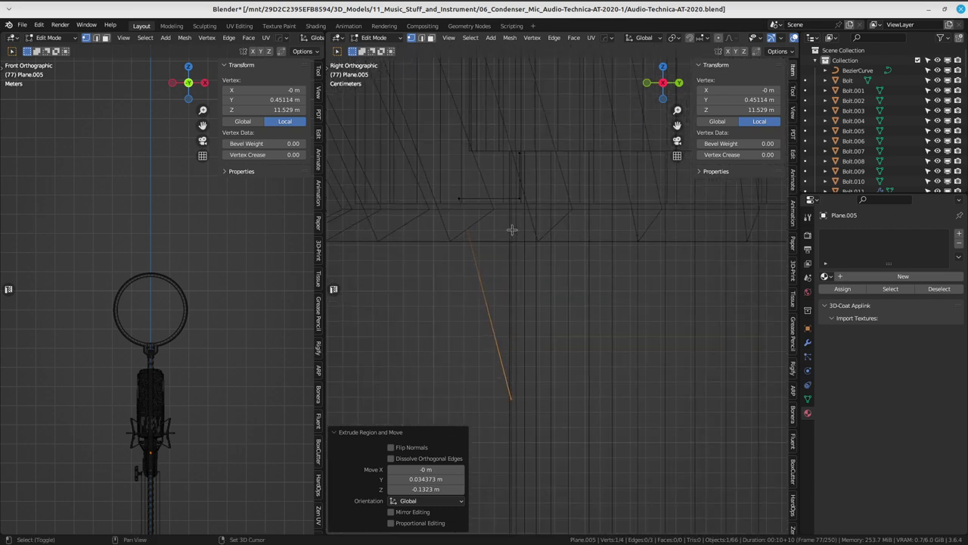
{"action": "middle_click_drag", "start_coordinate": [509, 267], "coordinate": [481, 252], "text": "shift"}
{"action": "middle_click_drag", "start_coordinate": [513, 340], "coordinate": [490, 334], "text": "shift"}
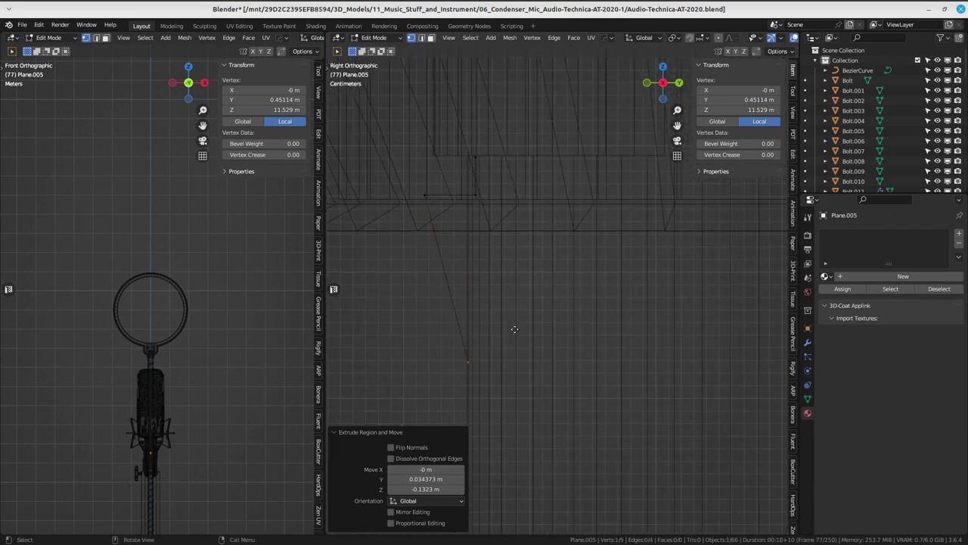
- Extrude a new edge straight up along Z from the lower end
{"action": "key", "text": "e"}
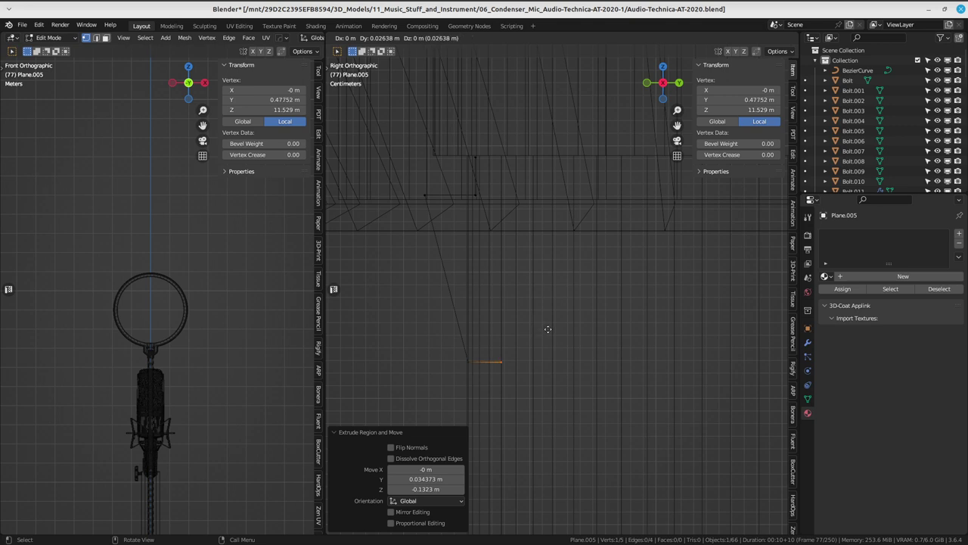
{"action": "key", "text": "e"}
{"action": "key", "text": "z"}
{"action": "left_click", "coordinate": [545, 129], "text": "ctrl"}
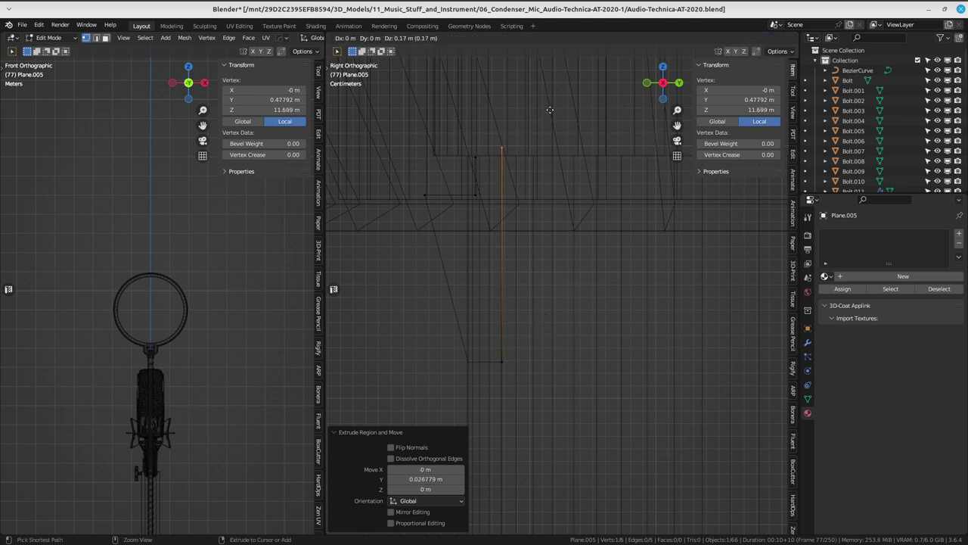
- Raise the upper vertex at the connector slightly along the vertical axis
{"action": "left_click", "coordinate": [474, 157]}
{"action": "scroll", "coordinate": [492, 205], "scroll_direction": "up", "scroll_amount": 2}
{"action": "middle_click_drag", "start_coordinate": [504, 249], "coordinate": [514, 254], "text": "shift"}
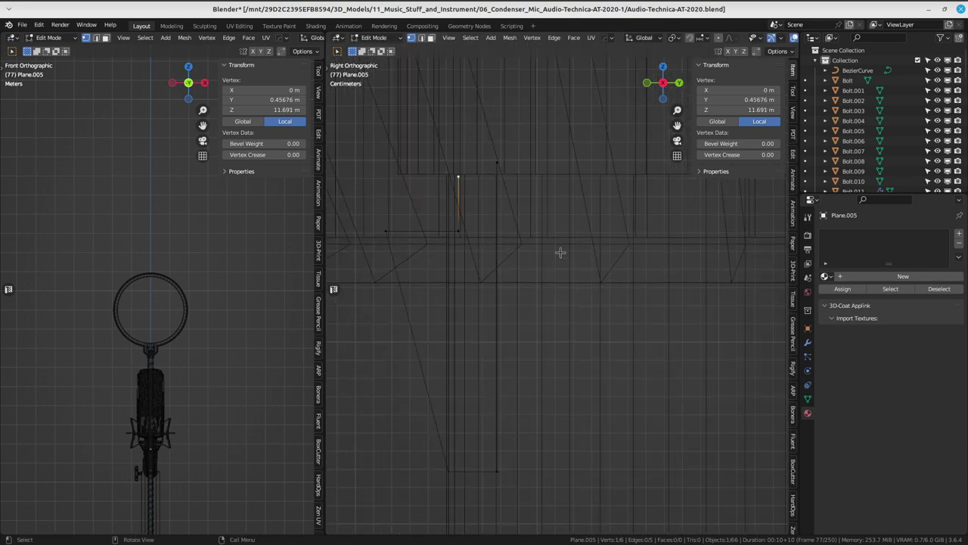
{"action": "key", "text": "g"}
{"action": "key", "text": "y"}
{"action": "key", "text": "z"}
{"action": "left_click", "coordinate": [547, 225]}
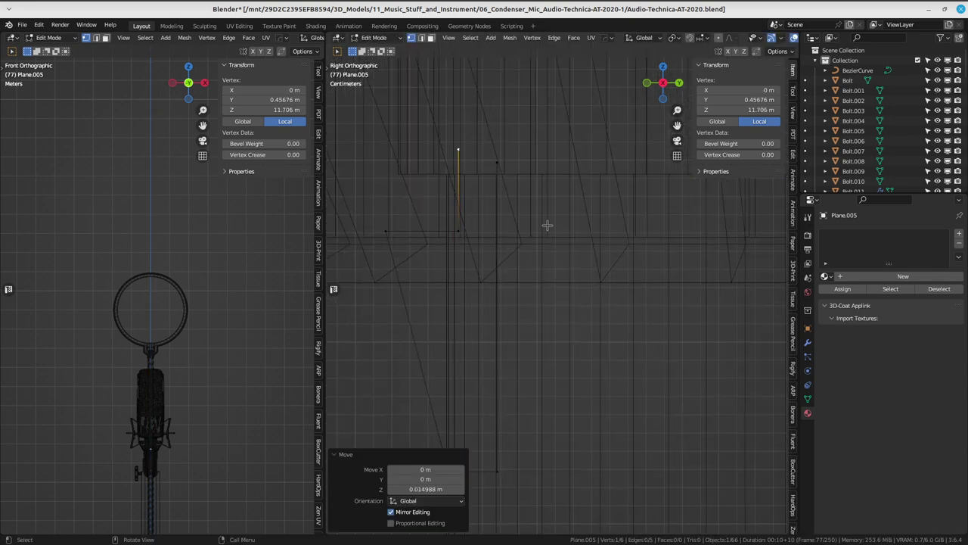
- Level the two connector vertices to one height with S Z 0, then select the diagonal edge
{"action": "left_click", "coordinate": [497, 162], "text": "shift"}
{"action": "middle_click_drag", "start_coordinate": [567, 186], "coordinate": [575, 222], "text": "shift"}
{"action": "key", "text": "s"}
{"action": "key", "text": "z"}
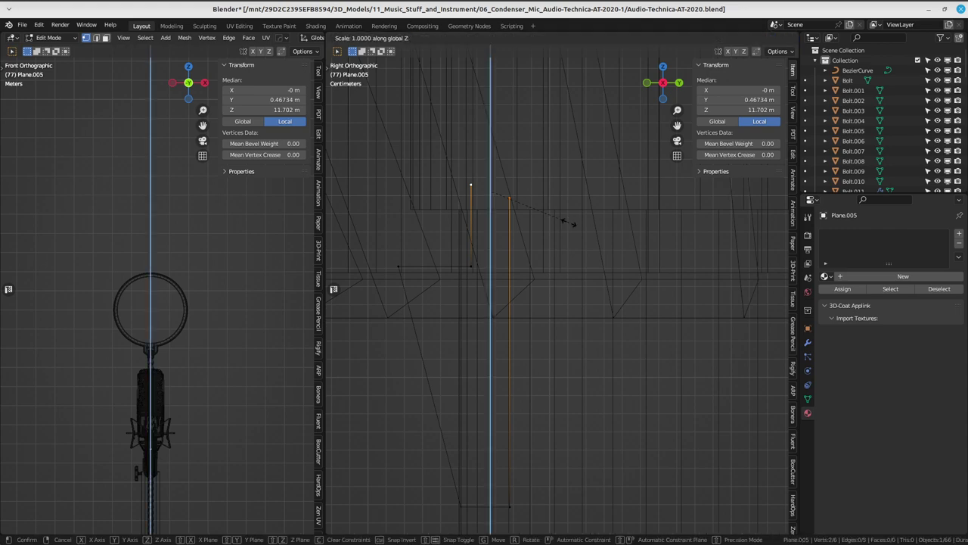
{"action": "key", "text": "0"}
{"action": "key", "text": "Return"}
{"action": "scroll", "coordinate": [497, 216], "scroll_direction": "down", "scroll_amount": 2}
{"action": "scroll", "coordinate": [544, 217], "scroll_direction": "down", "scroll_amount": 1}
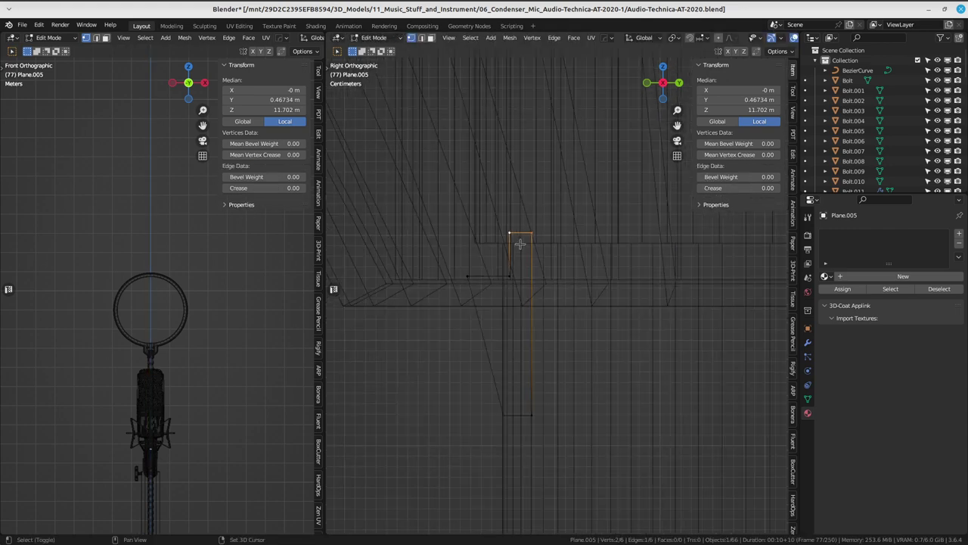
{"action": "scroll", "coordinate": [520, 243], "scroll_direction": "up", "scroll_amount": 1}
{"action": "middle_click_drag", "start_coordinate": [520, 243], "coordinate": [502, 218], "text": "shift"}
{"action": "left_click", "coordinate": [530, 235]}
{"action": "key", "text": "ctrl+z"}
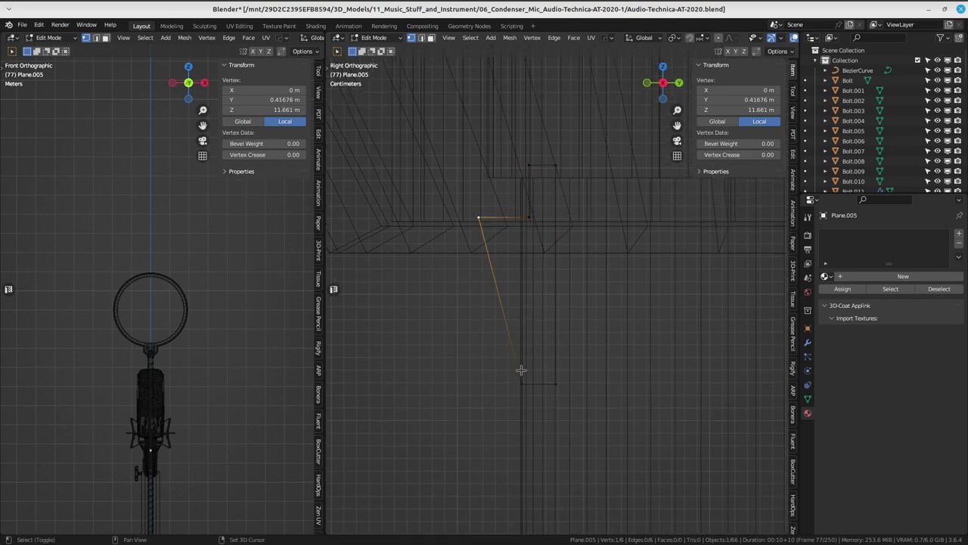
- Subdivide the diagonal edge with five evenly spaced cuts
{"action": "right_click", "coordinate": [486, 272]}
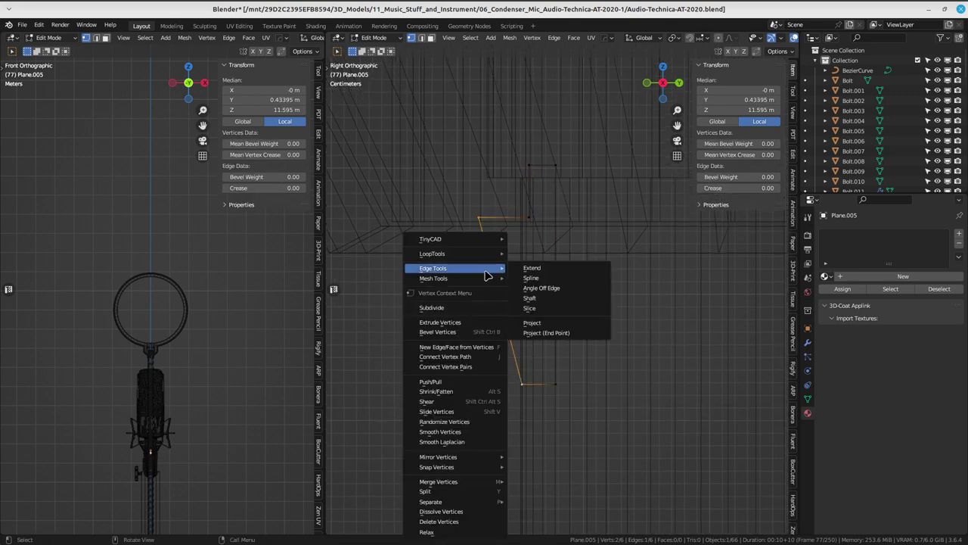
{"action": "left_click", "coordinate": [466, 309]}
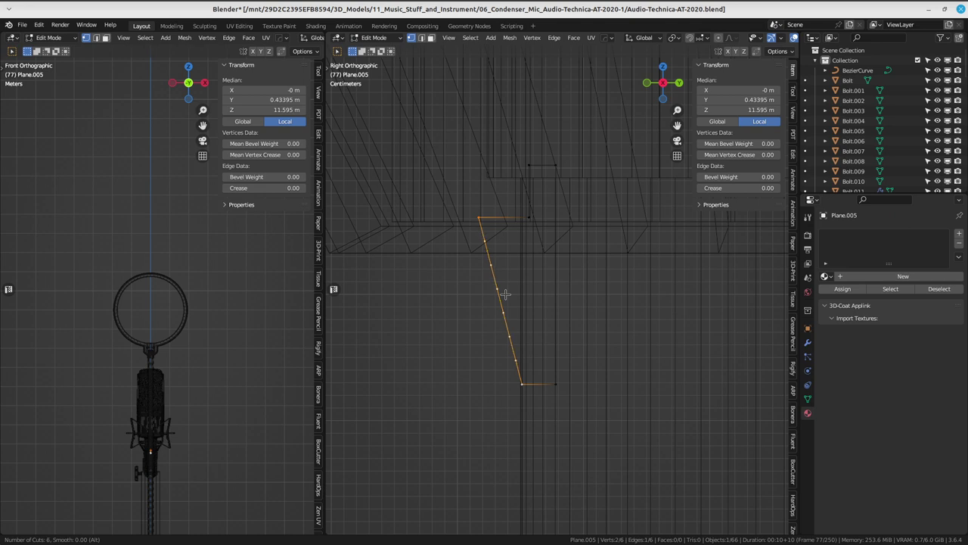
{"action": "left_click", "coordinate": [505, 295]}
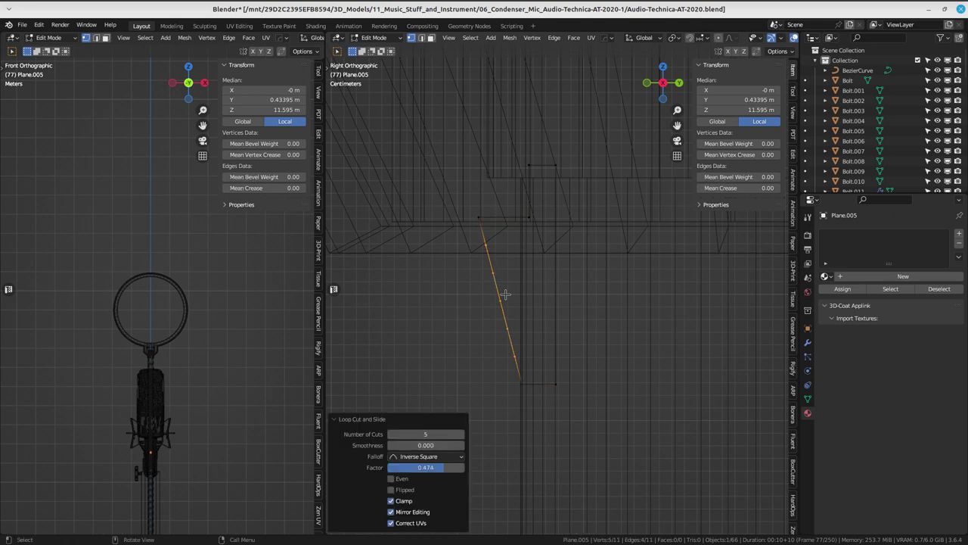
{"action": "scroll", "coordinate": [544, 268], "scroll_direction": "up", "scroll_amount": 2}
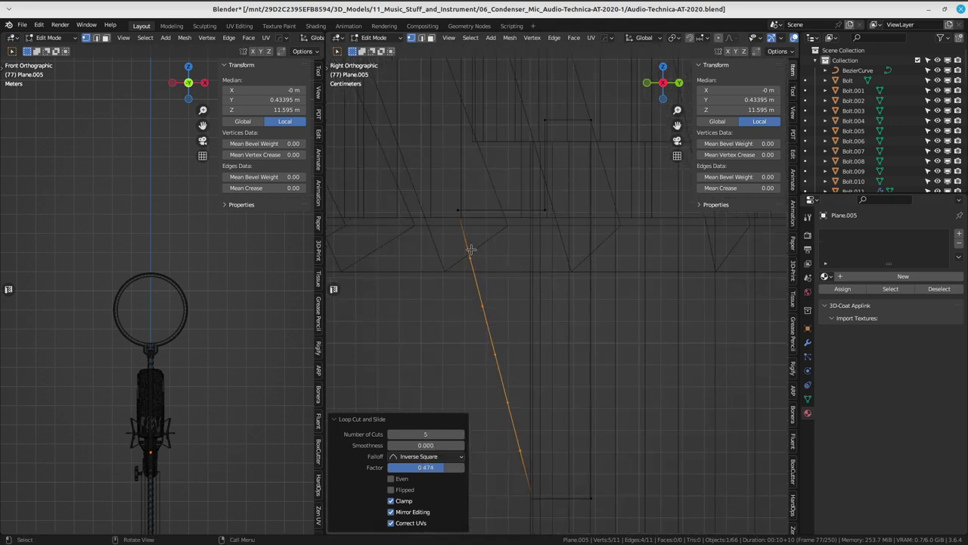
- Slide the vertex near the top of the slope down along its edge
{"action": "left_click", "coordinate": [469, 245]}
{"action": "right_click", "coordinate": [469, 246]}
{"action": "mouse_move", "coordinate": [523, 271]}
{"action": "middle_mouse_down", "text": "shift"}
{"action": "mouse_move", "coordinate": [556, 257]}
{"action": "mouse_move", "coordinate": [529, 281]}
{"action": "middle_mouse_up", "text": "shift"}
{"action": "key", "text": "shift+v"}
{"action": "right_click", "coordinate": [556, 265]}
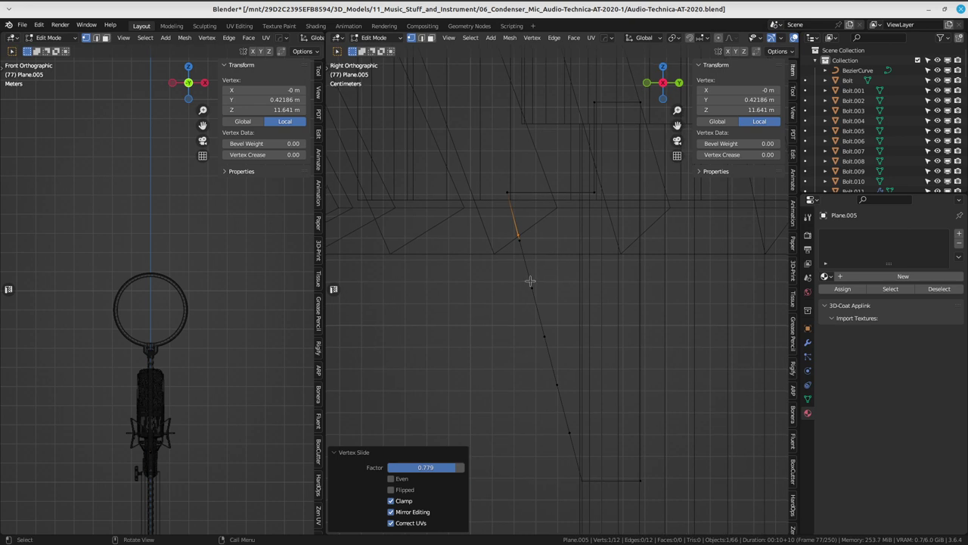
{"action": "key", "text": "shift+v"}
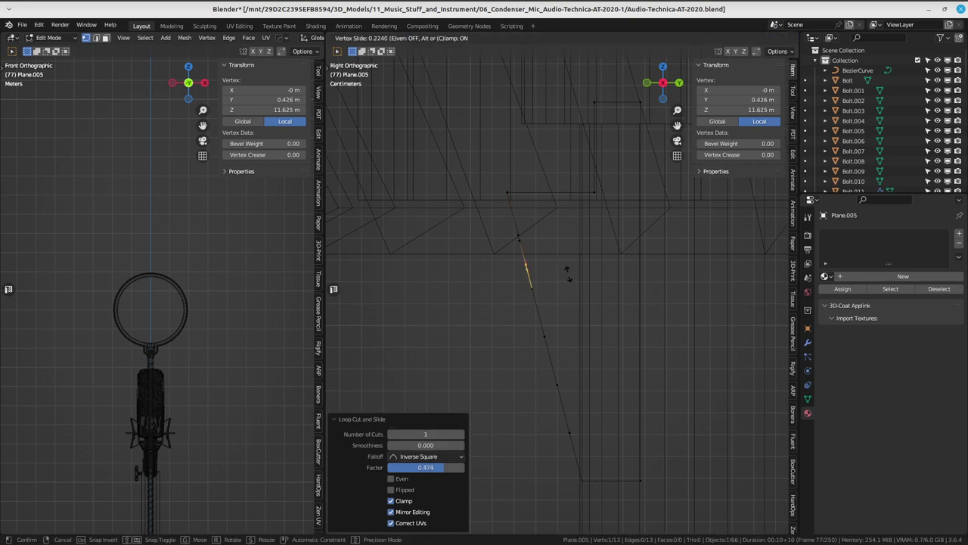
{"action": "left_click", "coordinate": [557, 294]}
- Loop cut another vertex partway along the edge and slide it into position
{"action": "key", "text": "ctrl+r"}
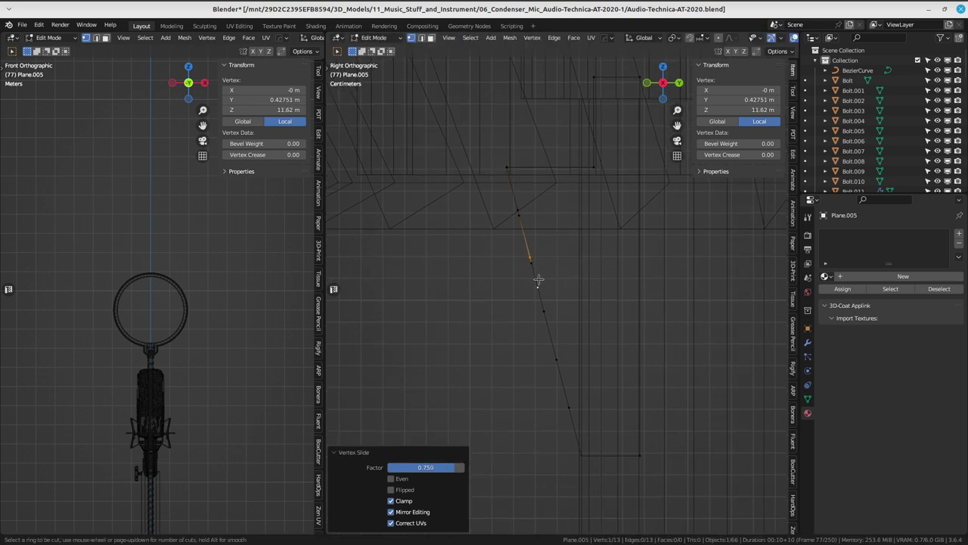
{"action": "left_click", "coordinate": [534, 280]}
{"action": "middle_click_drag", "start_coordinate": [615, 274], "coordinate": [607, 259], "text": "shift"}
{"action": "key", "text": "shift+v"}
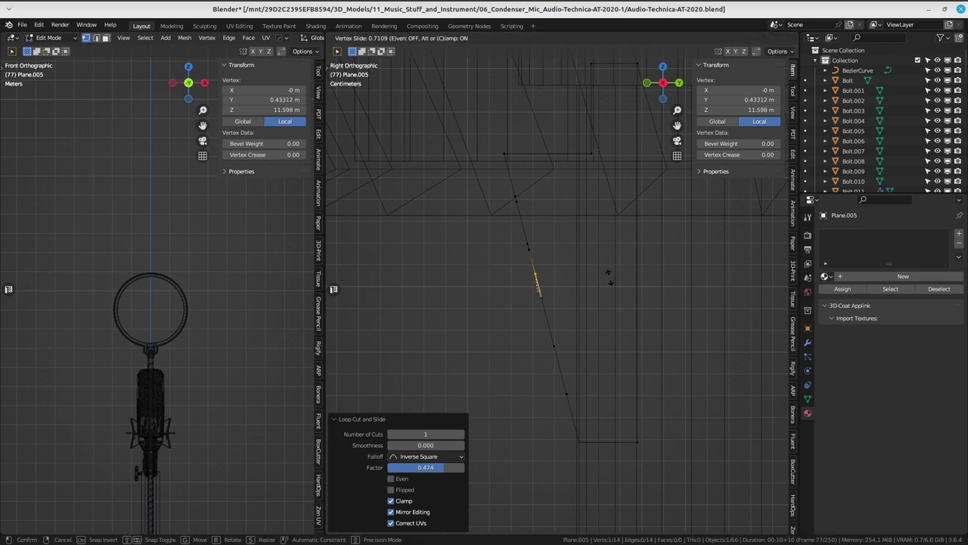
{"action": "left_click", "coordinate": [609, 278]}
{"action": "mouse_move", "coordinate": [545, 277]}
{"action": "middle_mouse_down", "text": "shift"}
{"action": "mouse_move", "coordinate": [540, 287]}
{"action": "mouse_move", "coordinate": [573, 260]}
{"action": "middle_mouse_up", "text": "shift"}
{"action": "key", "text": "ctrl+z"}
{"action": "key", "text": "shift+v"}
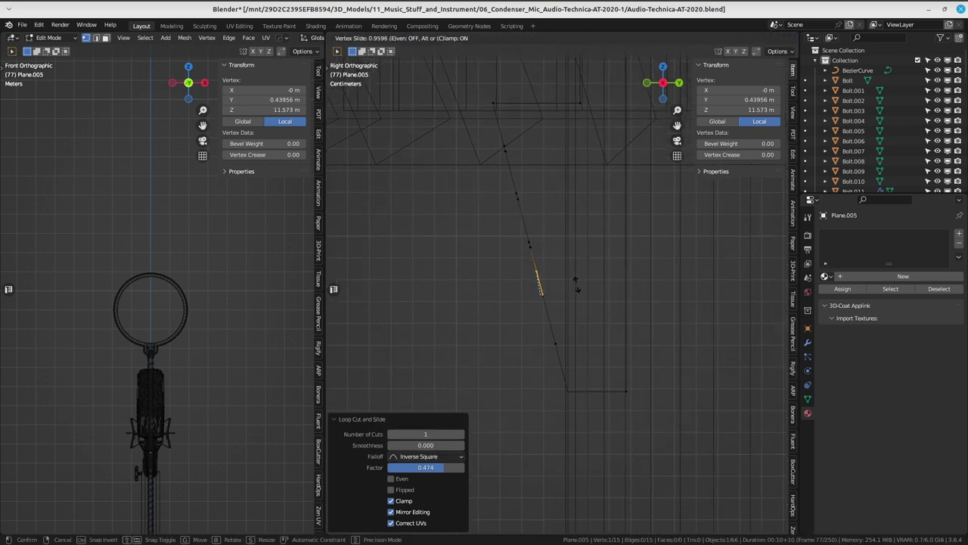
{"action": "left_click", "coordinate": [576, 280]}
{"action": "middle_click_drag", "start_coordinate": [559, 257], "coordinate": [569, 275], "text": "shift"}
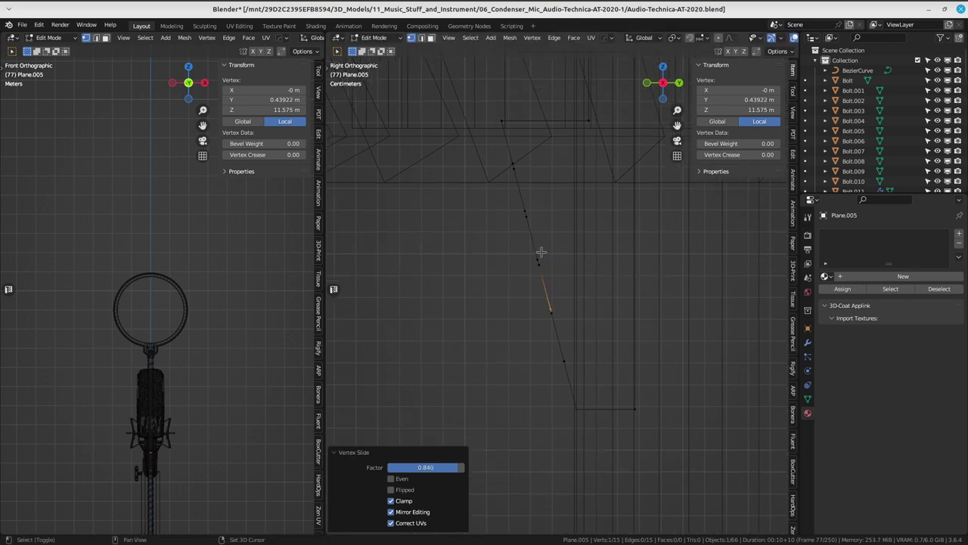
{"action": "left_click", "coordinate": [537, 261], "text": "shift"}
- Offset alternate profile vertices along Y to form a stepped profile
{"action": "middle_click_drag", "start_coordinate": [496, 223], "coordinate": [511, 219], "text": "shift"}
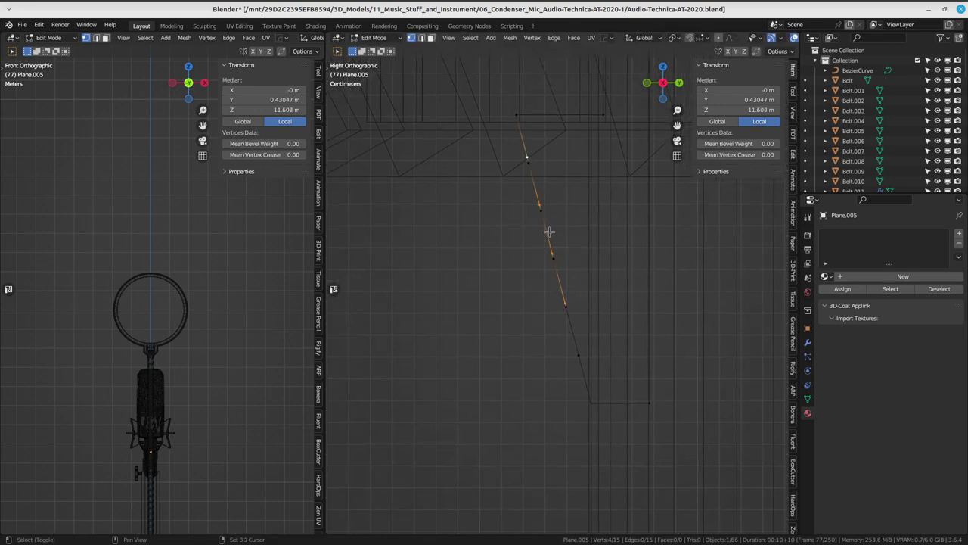
{"action": "key", "text": "g"}
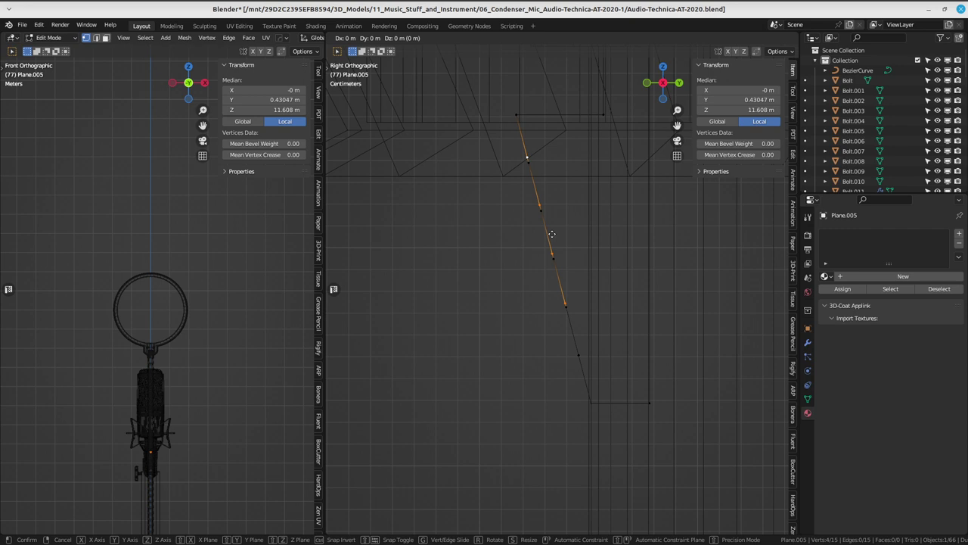
{"action": "key", "text": "y"}
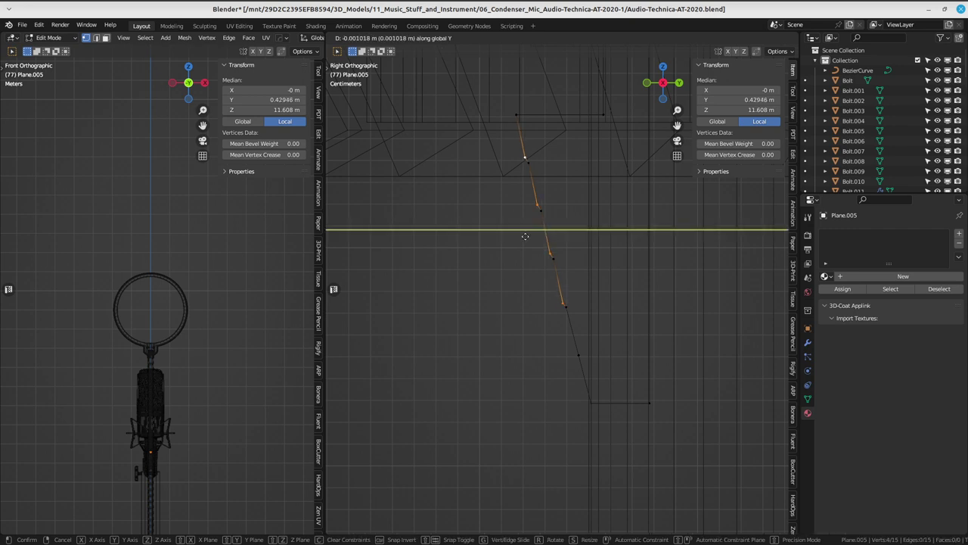
{"action": "left_click", "coordinate": [441, 241]}
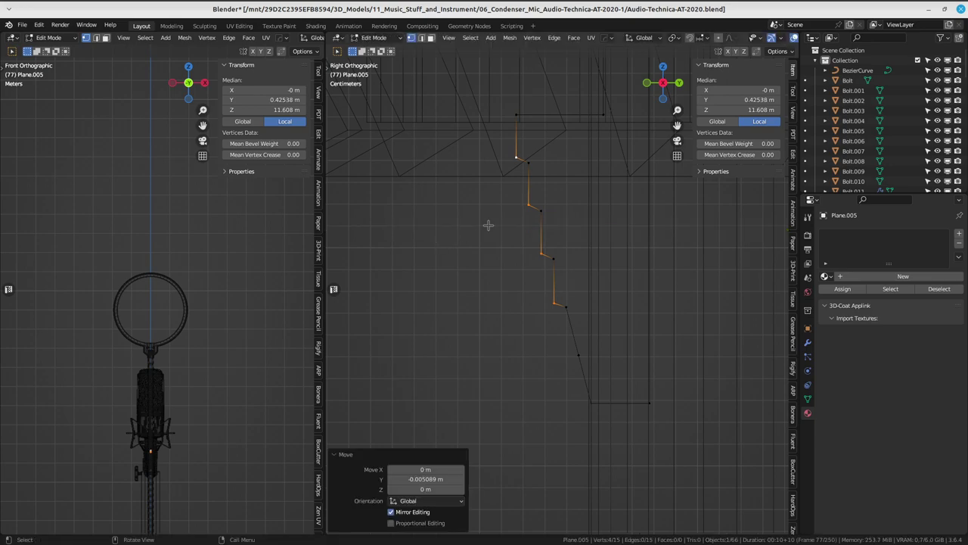
{"action": "scroll", "coordinate": [454, 242], "scroll_direction": "down", "scroll_amount": 3}
{"action": "scroll", "coordinate": [457, 242], "scroll_direction": "up", "scroll_amount": 2}
{"action": "scroll", "coordinate": [460, 242], "scroll_direction": "down", "scroll_amount": 2}
- Box-select the stepped profile, fill it with a face and extrude it into a strip
{"action": "mouse_move", "coordinate": [460, 243]}
{"action": "middle_mouse_down"}
{"action": "mouse_move", "coordinate": [579, 229]}
{"action": "mouse_move", "coordinate": [625, 242]}
{"action": "mouse_move", "coordinate": [489, 166]}
{"action": "middle_mouse_up"}
{"action": "left_click_drag", "start_coordinate": [487, 168], "coordinate": [643, 403]}
{"action": "mouse_move", "coordinate": [643, 402]}
{"action": "middle_mouse_down"}
{"action": "mouse_move", "coordinate": [610, 305]}
{"action": "mouse_move", "coordinate": [555, 301]}
{"action": "mouse_move", "coordinate": [575, 302]}
{"action": "middle_mouse_up"}
{"action": "key", "text": "f"}
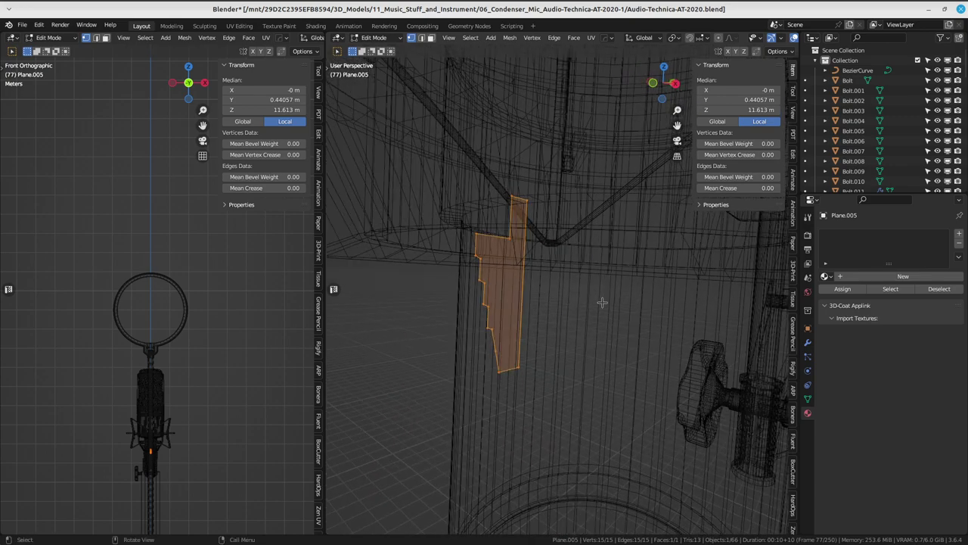
{"action": "key", "text": "e"}
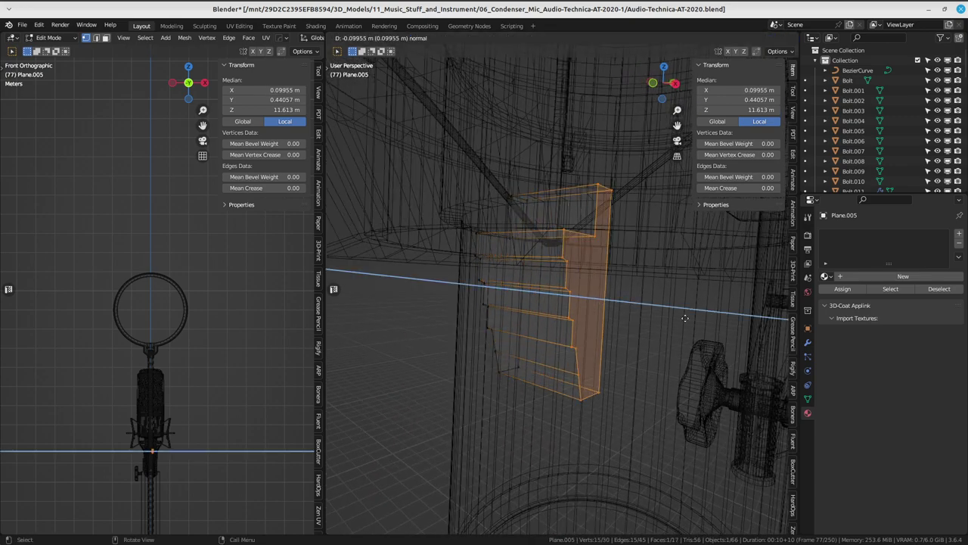
{"action": "left_click", "coordinate": [625, 307]}
{"action": "mouse_move", "coordinate": [625, 307]}
{"action": "middle_mouse_down"}
{"action": "mouse_move", "coordinate": [615, 323]}
{"action": "mouse_move", "coordinate": [533, 286]}
{"action": "mouse_move", "coordinate": [597, 296]}
{"action": "mouse_move", "coordinate": [639, 276]}
{"action": "mouse_move", "coordinate": [654, 282]}
{"action": "mouse_move", "coordinate": [643, 301]}
{"action": "middle_mouse_up"}
- Shift the whole strip -0.030942 m along X to centre it under the mic body
{"action": "left_click", "coordinate": [694, 312]}
{"action": "key", "text": "shift+z"}
{"action": "left_click_drag", "start_coordinate": [427, 199], "coordinate": [643, 301]}
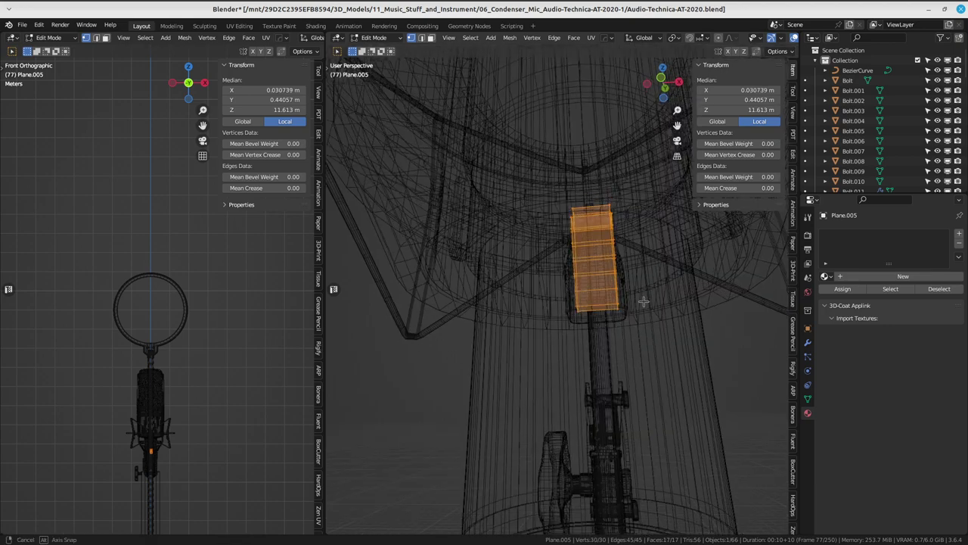
{"action": "middle_click_drag", "start_coordinate": [643, 301], "coordinate": [643, 309], "text": "alt"}
{"action": "scroll", "coordinate": [598, 290], "scroll_direction": "down", "scroll_amount": 4}
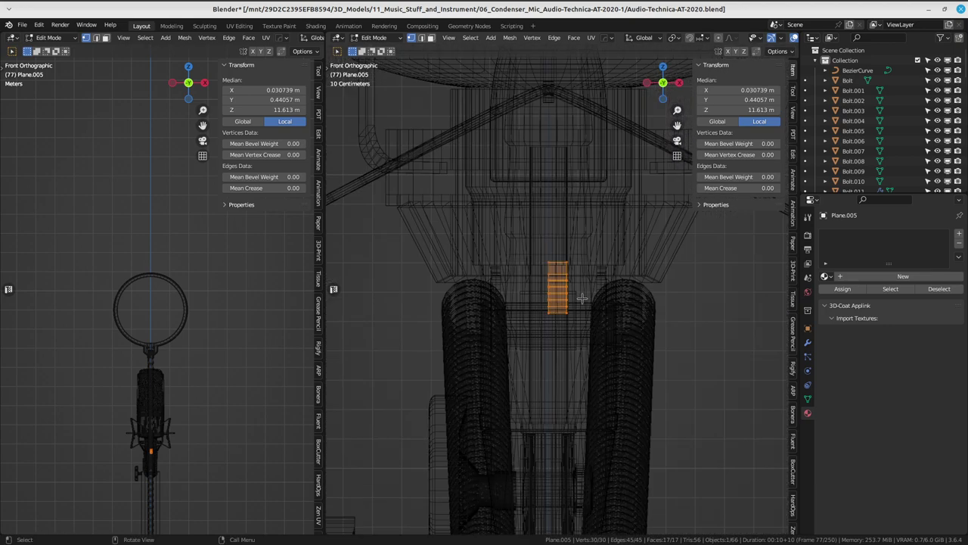
{"action": "scroll", "coordinate": [599, 291], "scroll_direction": "up", "scroll_amount": 5}
{"action": "scroll", "coordinate": [601, 293], "scroll_direction": "down", "scroll_amount": 1}
{"action": "key", "text": "g"}
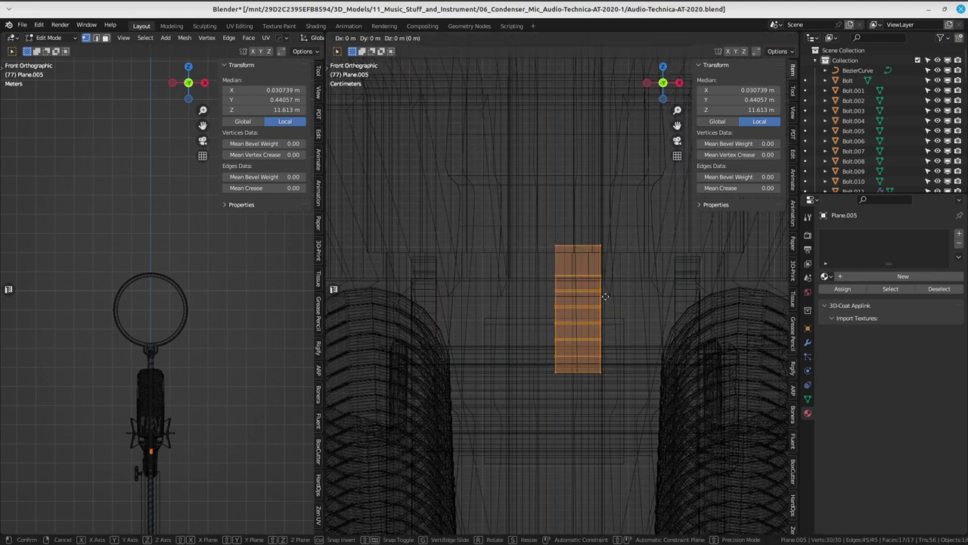
{"action": "key", "text": "x"}
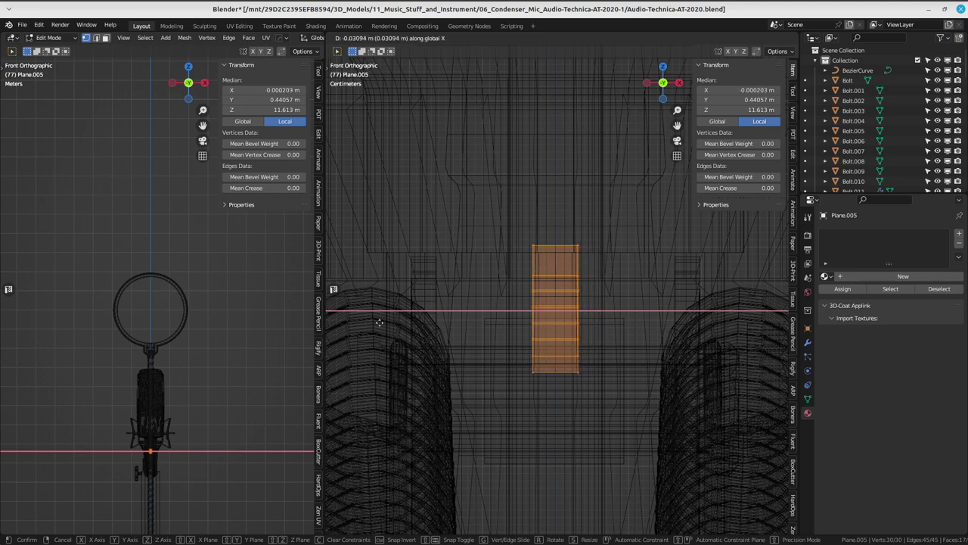
{"action": "left_click", "coordinate": [379, 322]}
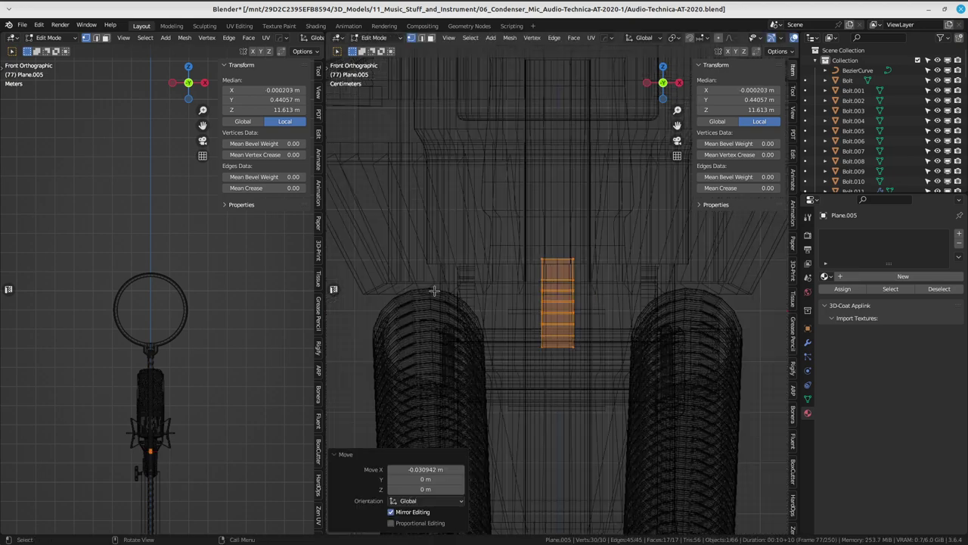
{"action": "mouse_move", "coordinate": [379, 322]}
{"action": "middle_mouse_down"}
{"action": "mouse_move", "coordinate": [530, 318]}
{"action": "mouse_move", "coordinate": [522, 273]}
{"action": "middle_mouse_up"}
{"action": "key", "text": "z"}
{"action": "left_click", "coordinate": [567, 330]}
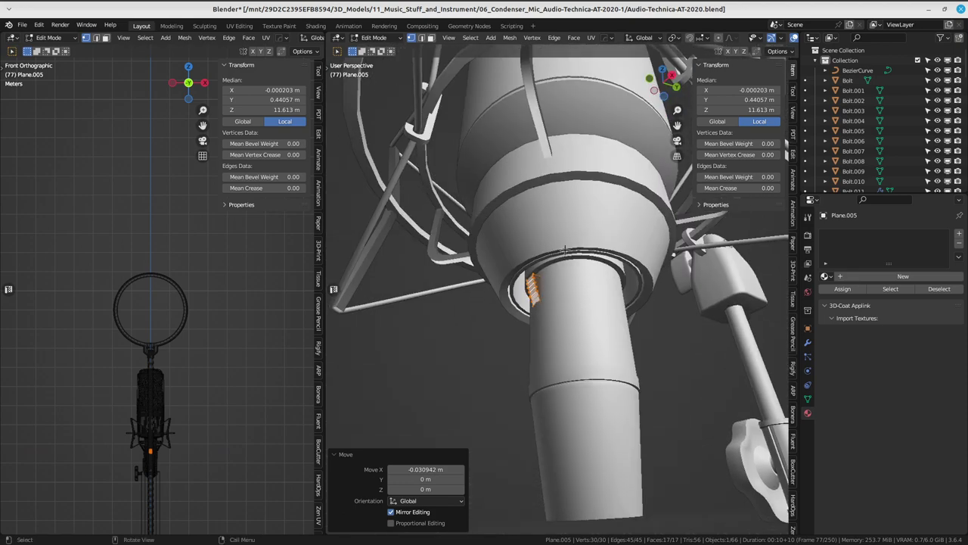
- Re-enter Edit Mode on the strip and select the rib edges
{"action": "scroll", "coordinate": [522, 272], "scroll_direction": "up", "scroll_amount": 2}
{"action": "key", "text": "Tab"}
{"action": "key", "text": "Tab"}
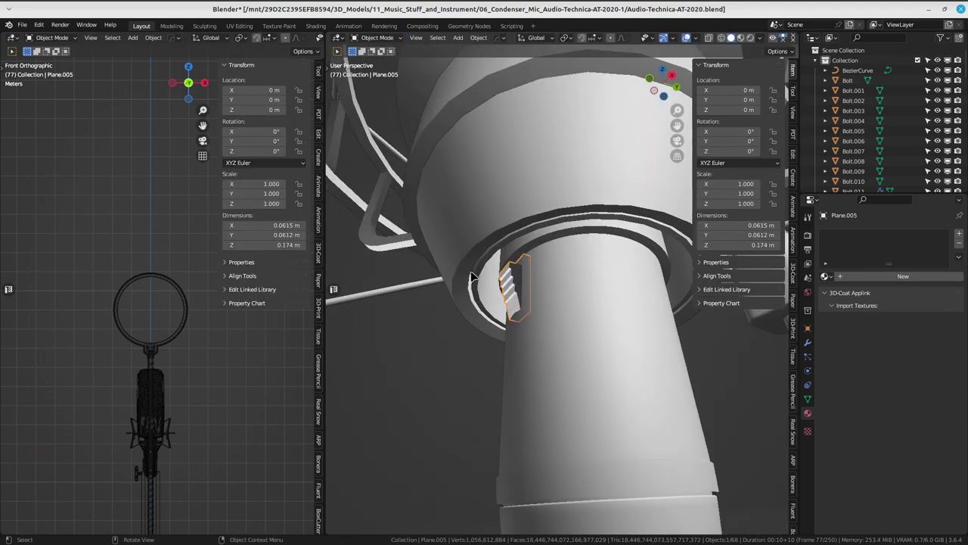
{"action": "middle_click_drag", "start_coordinate": [464, 250], "coordinate": [548, 295]}
{"action": "left_click", "coordinate": [475, 292]}
{"action": "mouse_move", "coordinate": [475, 292]}
{"action": "middle_mouse_down"}
{"action": "mouse_move", "coordinate": [575, 267]}
{"action": "mouse_move", "coordinate": [579, 254]}
{"action": "middle_mouse_up"}
{"action": "scroll", "coordinate": [531, 279], "scroll_direction": "up", "scroll_amount": 3}
{"action": "left_click", "coordinate": [579, 254]}
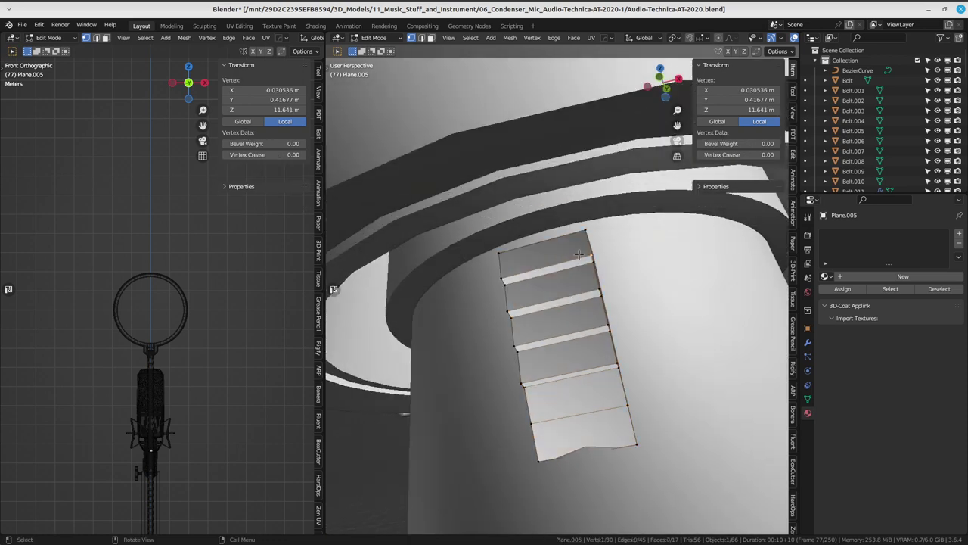
{"action": "left_click", "coordinate": [513, 310], "text": "shift"}
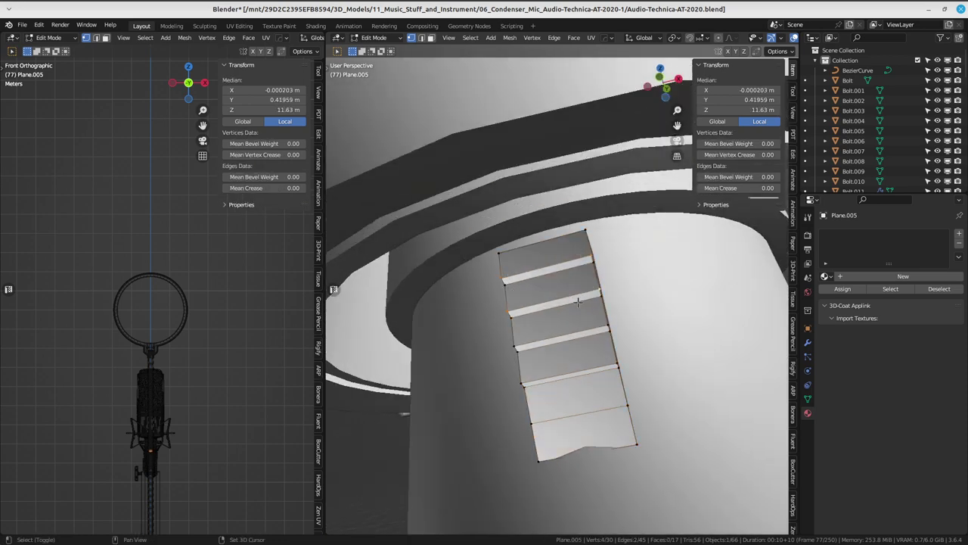
{"action": "middle_click_drag", "start_coordinate": [577, 302], "coordinate": [495, 222]}
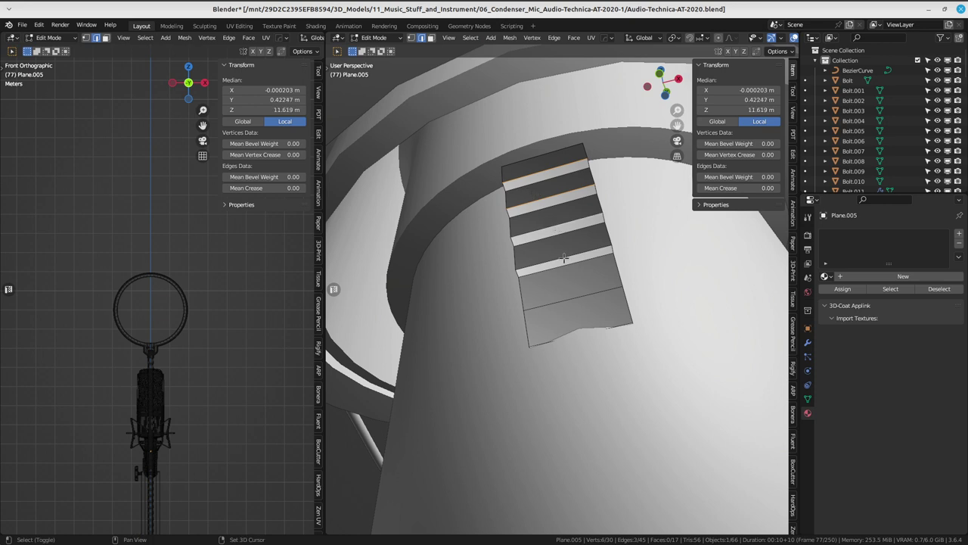
{"action": "middle_click_drag", "start_coordinate": [564, 259], "coordinate": [555, 259]}
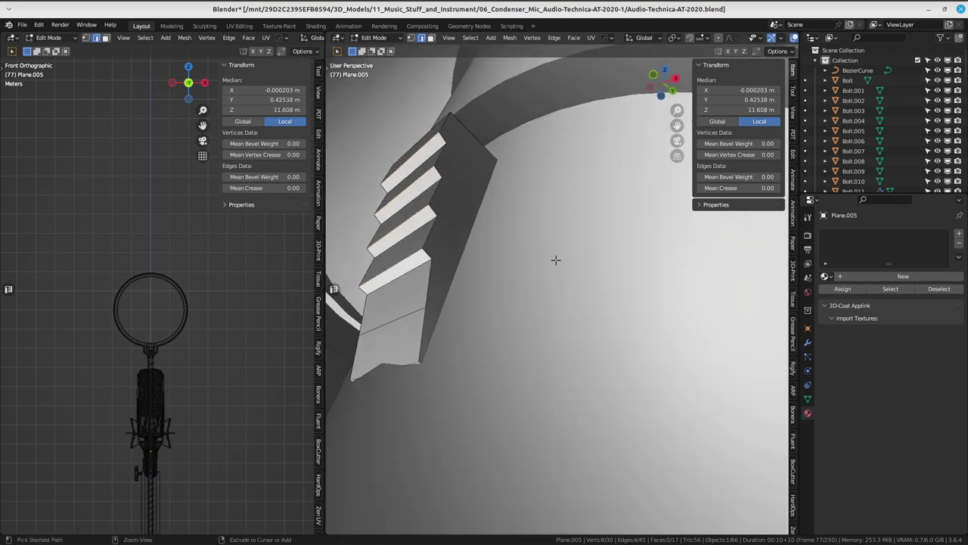
- Bevel the rib edges by 0.000876 m and return to Object Mode
{"action": "key", "text": "ctrl+b"}
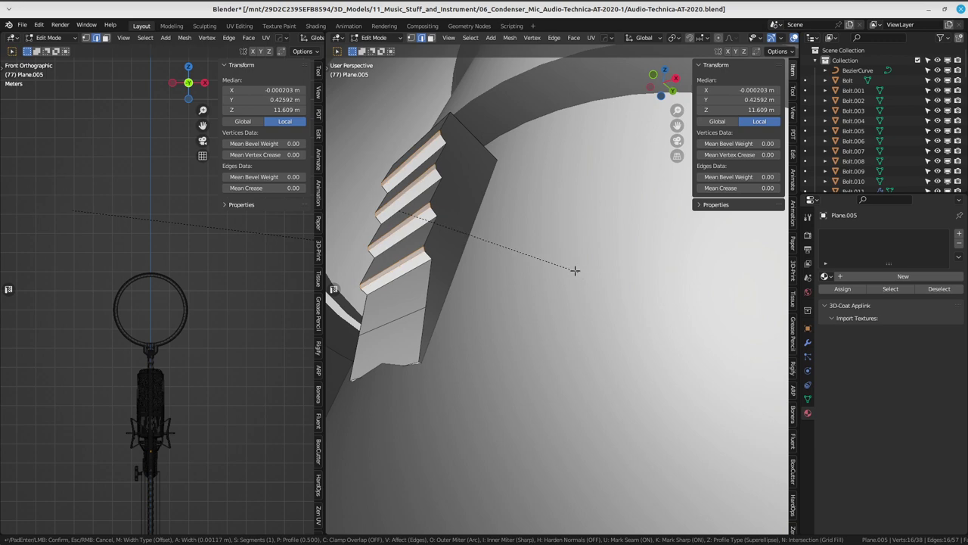
{"action": "left_click", "coordinate": [573, 270]}
{"action": "mouse_move", "coordinate": [573, 270]}
{"action": "middle_mouse_down"}
{"action": "mouse_move", "coordinate": [622, 241]}
{"action": "mouse_move", "coordinate": [411, 302]}
{"action": "middle_mouse_up"}
{"action": "key", "text": "Tab"}
{"action": "left_click", "coordinate": [565, 211]}
- Switch to the right side view and select the mic body's lower cylinder
{"action": "scroll", "coordinate": [488, 290], "scroll_direction": "up", "scroll_amount": 3}
{"action": "mouse_move", "coordinate": [488, 289]}
{"action": "middle_mouse_down"}
{"action": "mouse_move", "coordinate": [577, 188]}
{"action": "mouse_move", "coordinate": [436, 216]}
{"action": "middle_mouse_up"}
{"action": "scroll", "coordinate": [529, 242], "scroll_direction": "up", "scroll_amount": 3}
{"action": "middle_click_drag", "start_coordinate": [588, 258], "coordinate": [524, 269]}
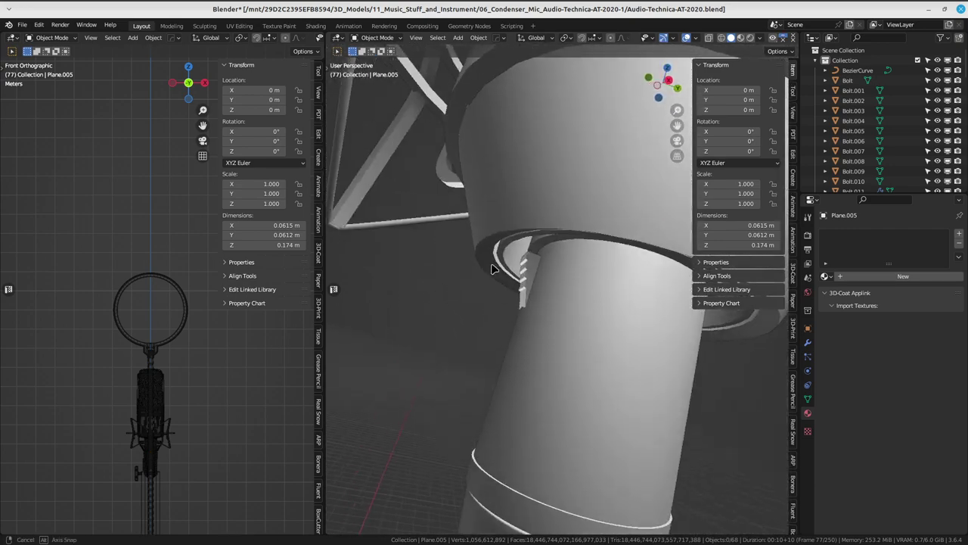
{"action": "key", "text": "KP_3"}
{"action": "scroll", "coordinate": [508, 281], "scroll_direction": "down", "scroll_amount": 2}
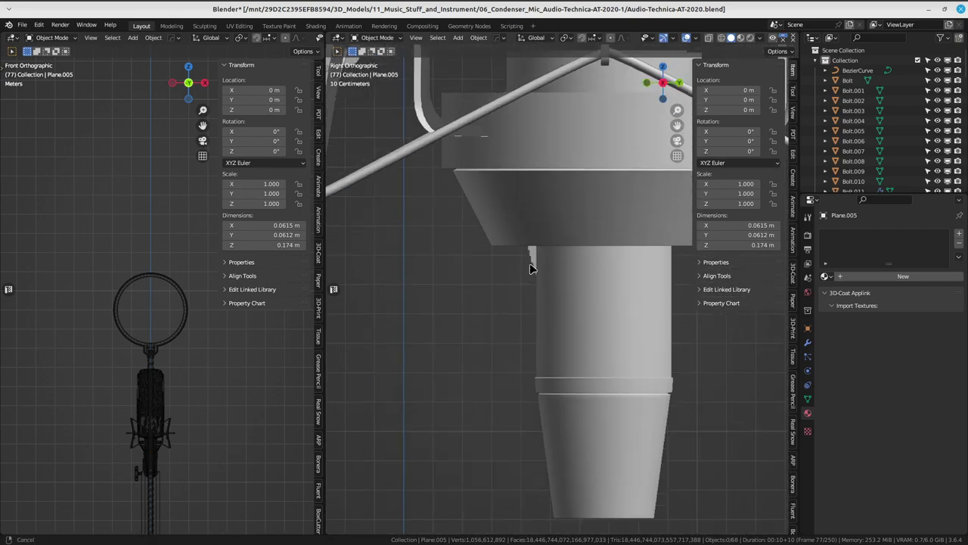
{"action": "left_click", "coordinate": [531, 274]}
- Add a cube and raise it along Z to the microphone's height
{"action": "key", "text": "shift+a"}
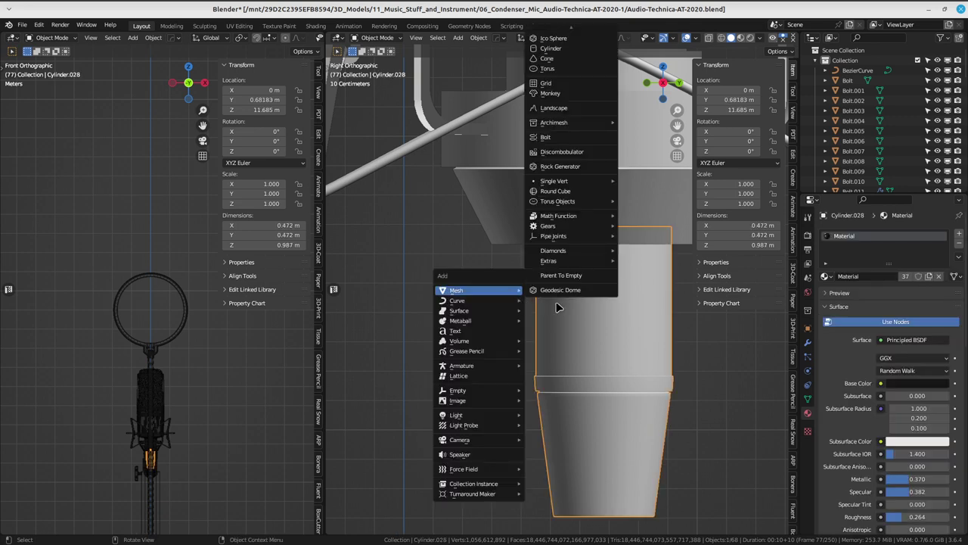
{"action": "scroll", "coordinate": [548, 91], "scroll_direction": "up", "scroll_amount": 1}
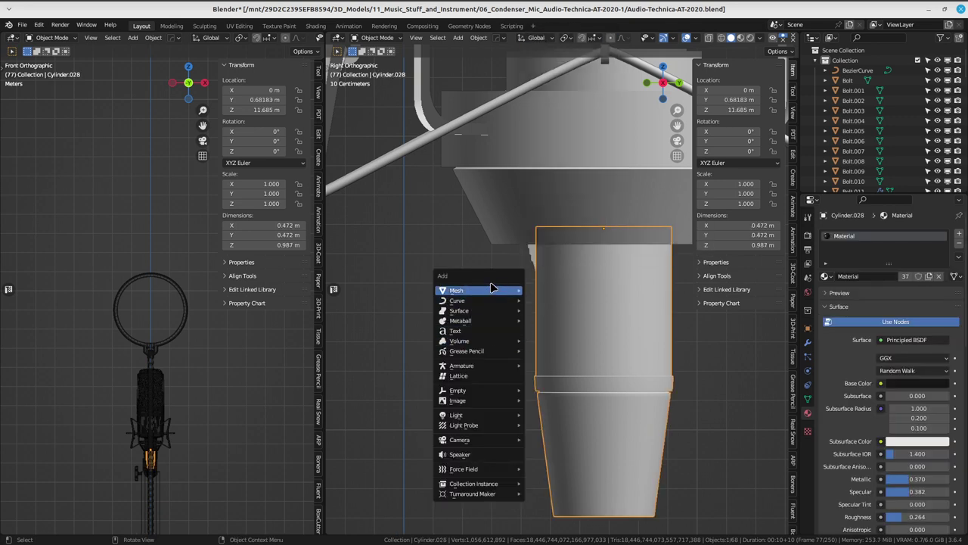
{"action": "key", "text": "shift+a"}
{"action": "mouse_move", "coordinate": [457, 290]}
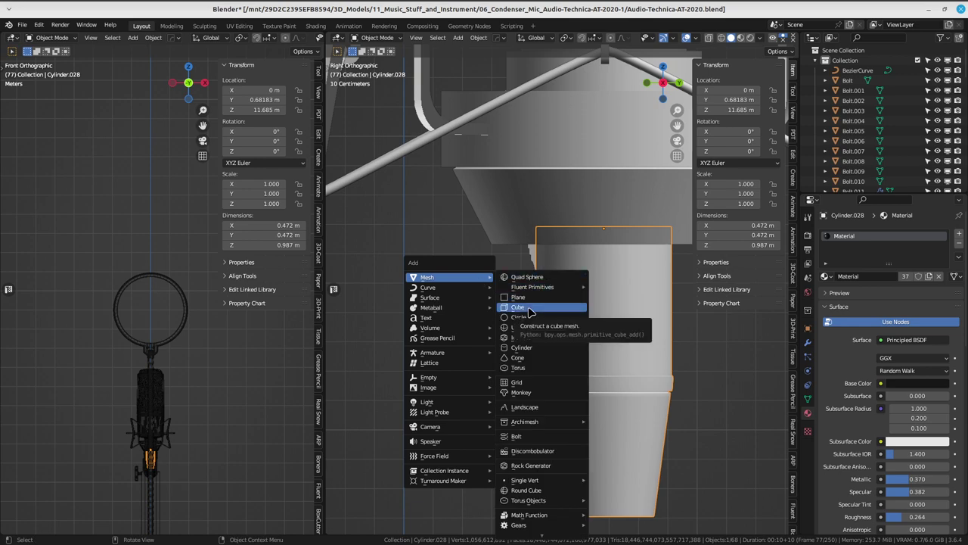
{"action": "left_click", "coordinate": [529, 312]}
{"action": "scroll", "coordinate": [580, 292], "scroll_direction": "down", "scroll_amount": 3}
{"action": "scroll", "coordinate": [539, 305], "scroll_direction": "down", "scroll_amount": 2}
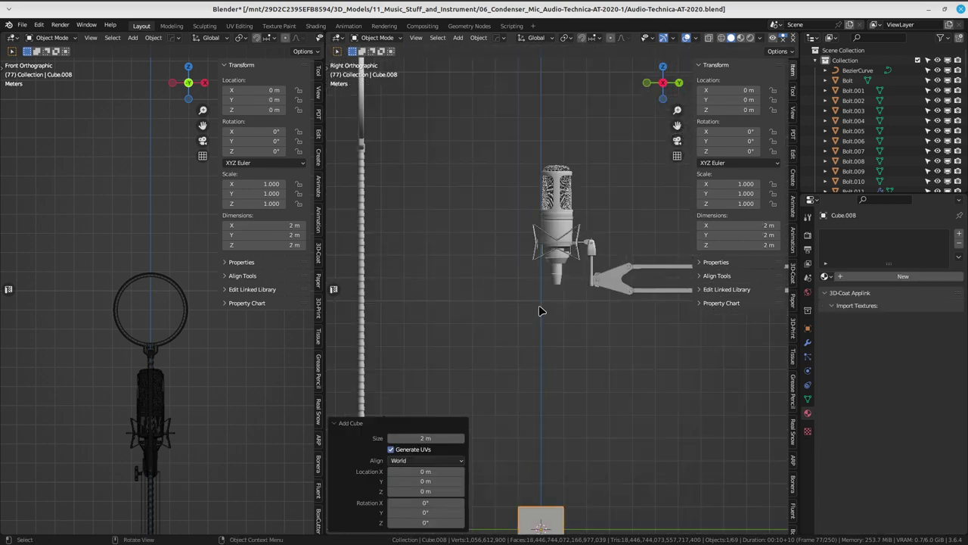
{"action": "scroll", "coordinate": [538, 305], "scroll_direction": "down", "scroll_amount": 2}
{"action": "scroll", "coordinate": [608, 349], "scroll_direction": "up", "scroll_amount": 1}
{"action": "key", "text": "g"}
{"action": "key", "text": "z"}
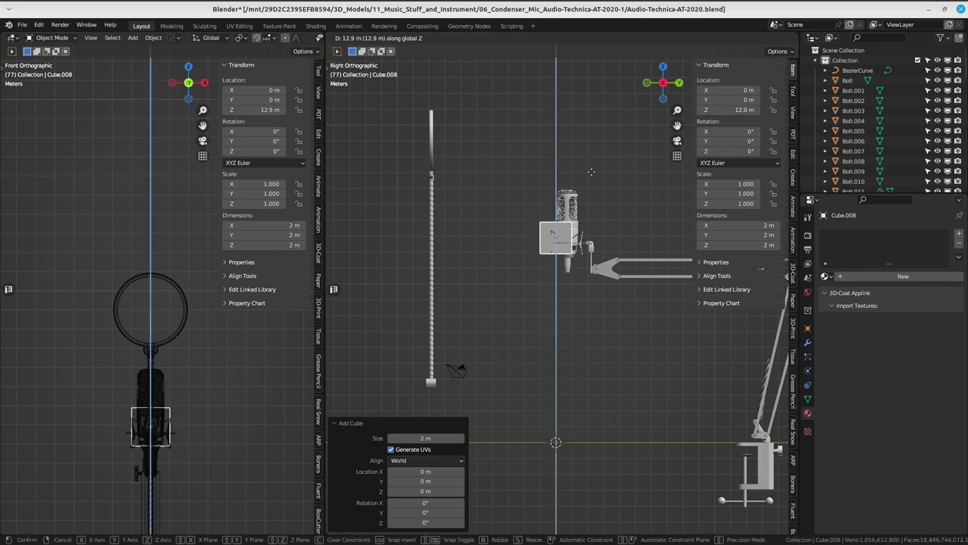
{"action": "left_click", "coordinate": [583, 195]}
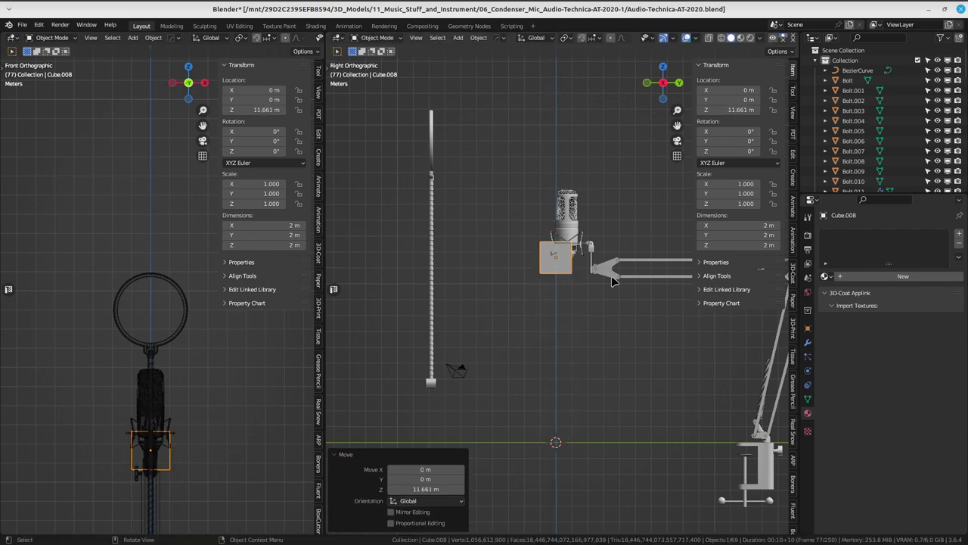
- Scale the new cube down in two passes
{"action": "scroll", "coordinate": [569, 278], "scroll_direction": "up", "scroll_amount": 6}
{"action": "key", "text": "s"}
{"action": "left_click", "coordinate": [575, 288]}
{"action": "scroll", "coordinate": [595, 290], "scroll_direction": "up", "scroll_amount": 3}
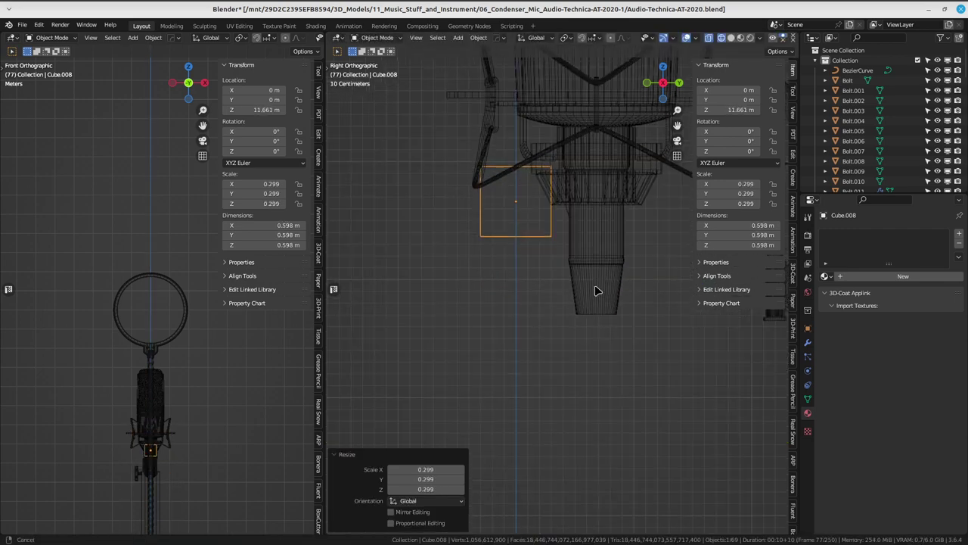
{"action": "scroll", "coordinate": [621, 317], "scroll_direction": "up", "scroll_amount": 2}
{"action": "key", "text": "s"}
{"action": "left_click", "coordinate": [548, 307]}
- Shrink Cube.008 to 0.110 scale (0.22 m) and place it against the connector housing
{"action": "scroll", "coordinate": [548, 308], "scroll_direction": "up", "scroll_amount": 2}
{"action": "key", "text": "g"}
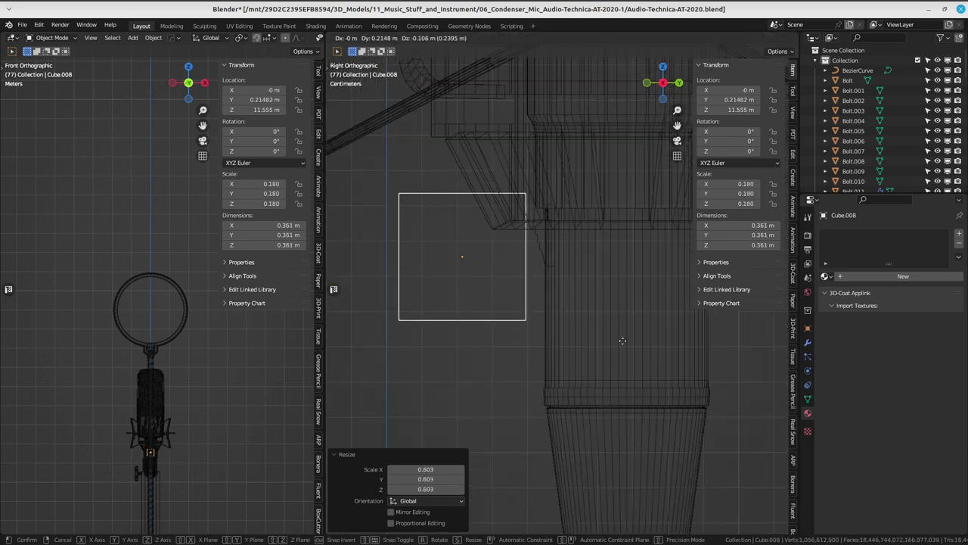
{"action": "left_click", "coordinate": [681, 342]}
{"action": "key", "text": "s"}
{"action": "left_click", "coordinate": [624, 297]}
{"action": "scroll", "coordinate": [579, 253], "scroll_direction": "up", "scroll_amount": 3}
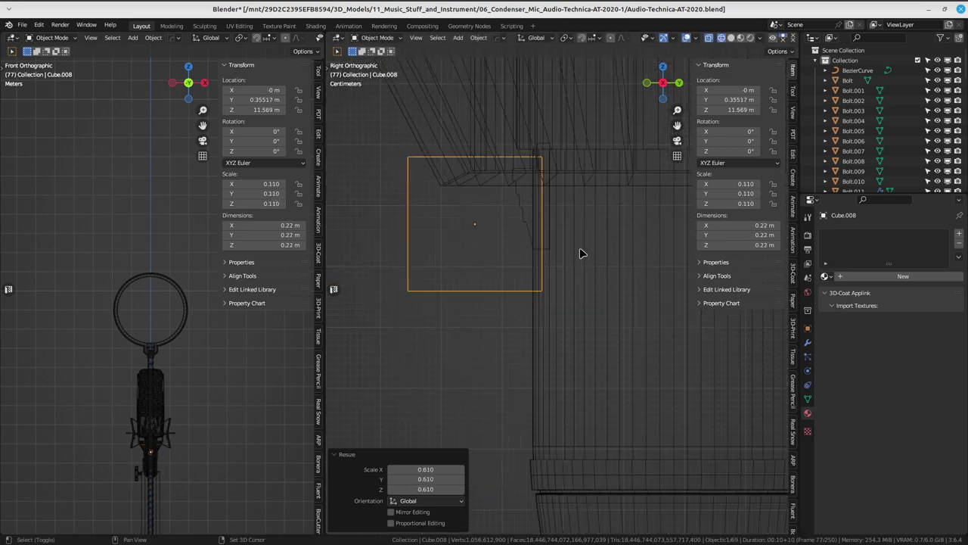
{"action": "scroll", "coordinate": [553, 341], "scroll_direction": "up", "scroll_amount": 1}
{"action": "key", "text": "g"}
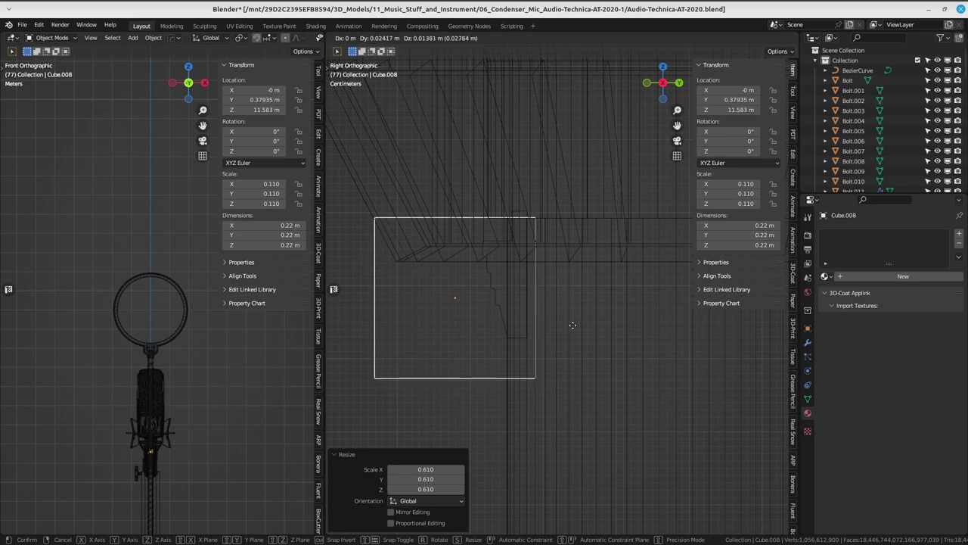
{"action": "left_click", "coordinate": [569, 326]}
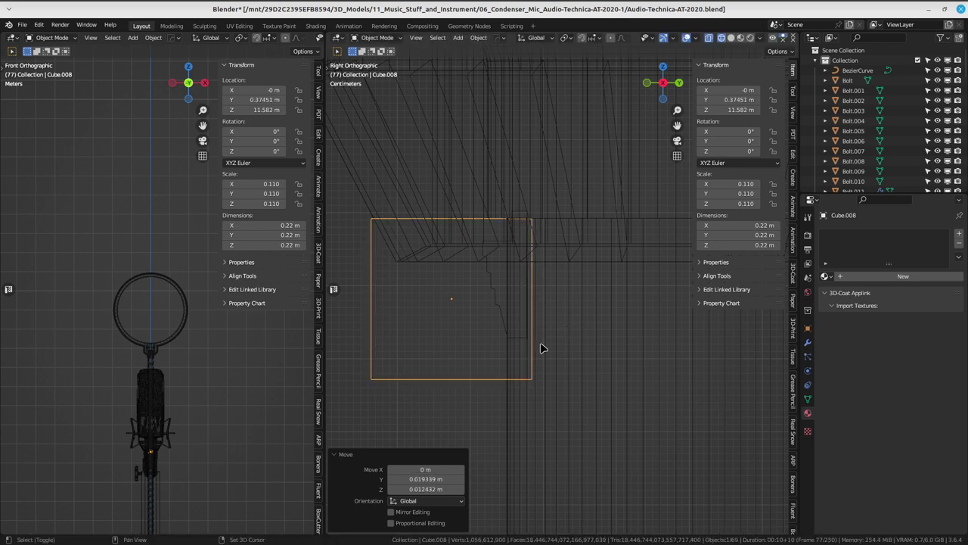
- Enter Edit Mode on Cube.008 with vertex select
{"action": "key", "text": "Tab"}
{"action": "mouse_move", "coordinate": [540, 348]}
{"action": "middle_mouse_down", "text": "shift"}
{"action": "mouse_move", "coordinate": [548, 330]}
{"action": "mouse_move", "coordinate": [607, 354]}
{"action": "middle_mouse_up", "text": "shift"}
{"action": "left_click", "coordinate": [473, 338]}
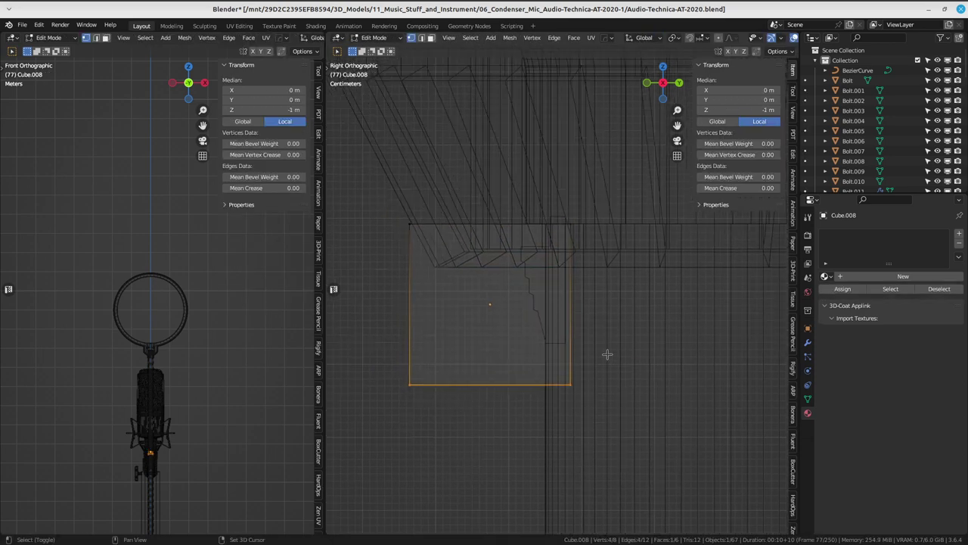
- Raise the cube's bottom face along Z to shorten it to about 0.166 m
{"action": "key", "text": "g"}
{"action": "key", "text": "z"}
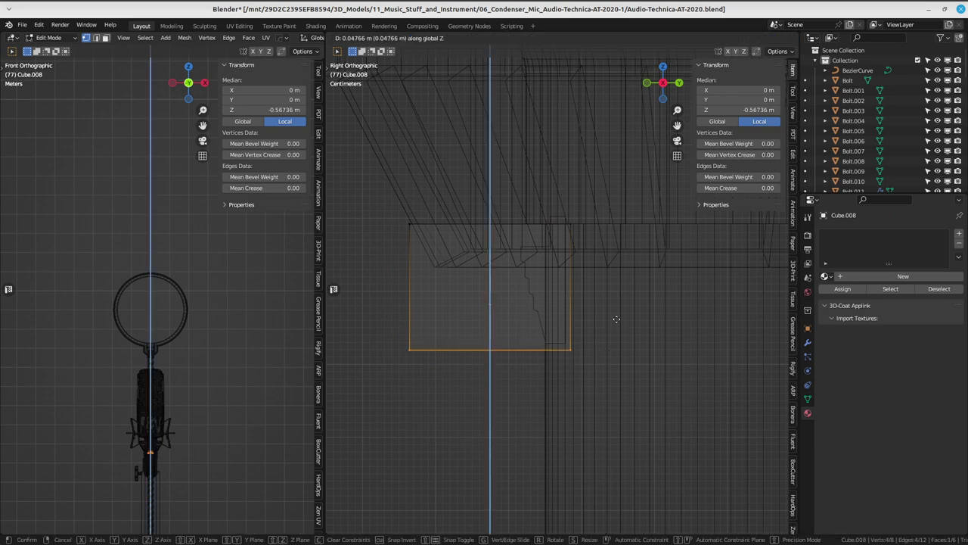
{"action": "left_click", "coordinate": [619, 315]}
{"action": "scroll", "coordinate": [560, 303], "scroll_direction": "down", "scroll_amount": 1}
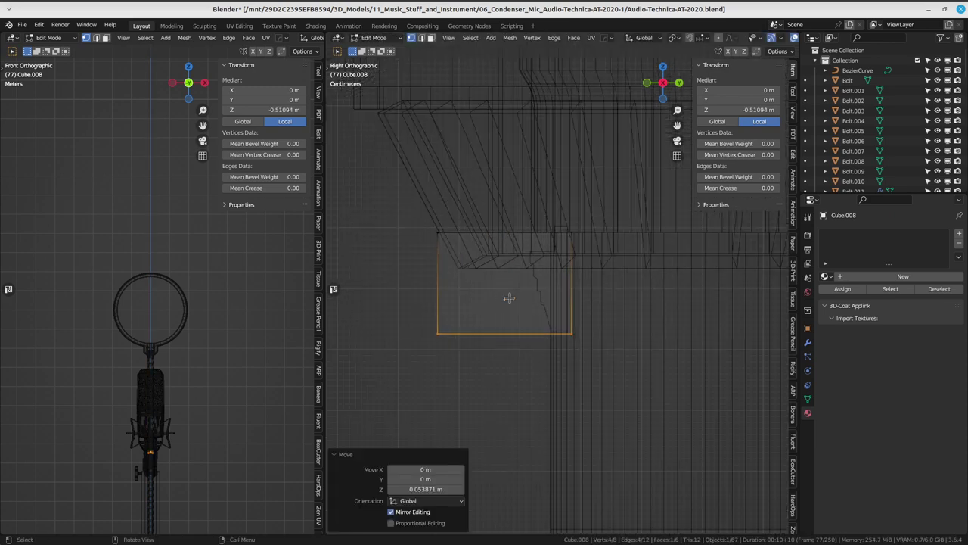
- Select the front face and narrow it along X in the front view
{"action": "left_click", "coordinate": [515, 363]}
{"action": "key", "text": "Tab"}
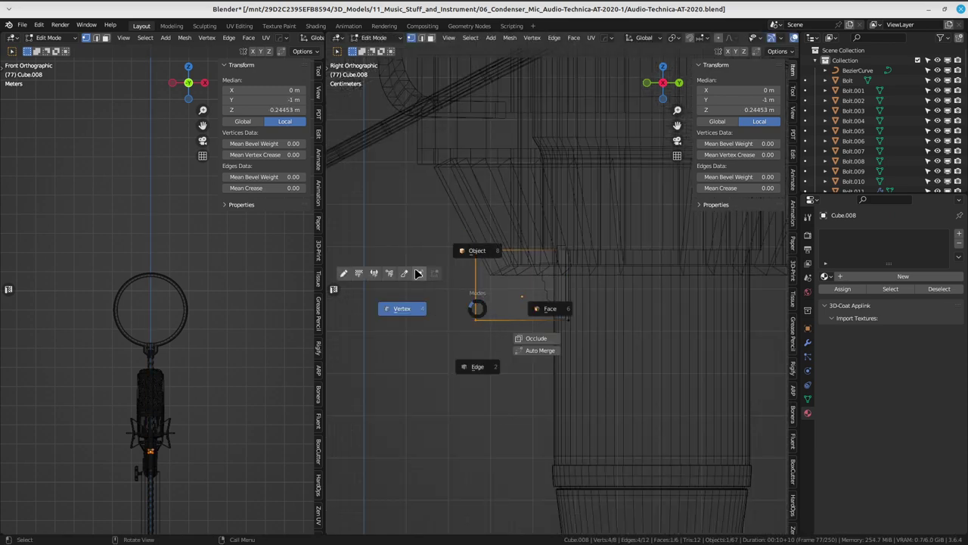
{"action": "left_click", "coordinate": [418, 274]}
{"action": "key", "text": "KP_1"}
{"action": "scroll", "coordinate": [484, 282], "scroll_direction": "up", "scroll_amount": 2}
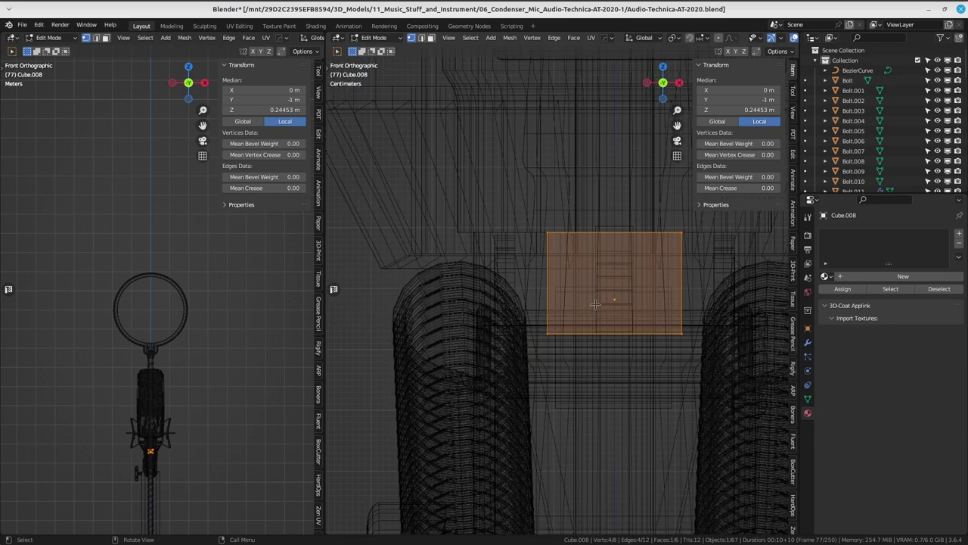
{"action": "key", "text": "s"}
{"action": "key", "text": "x"}
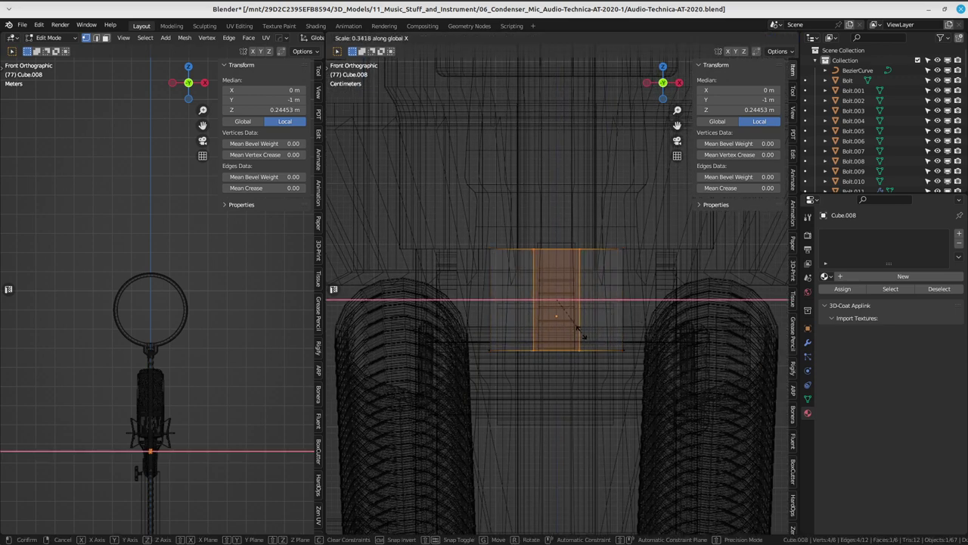
{"action": "left_click", "coordinate": [583, 330]}
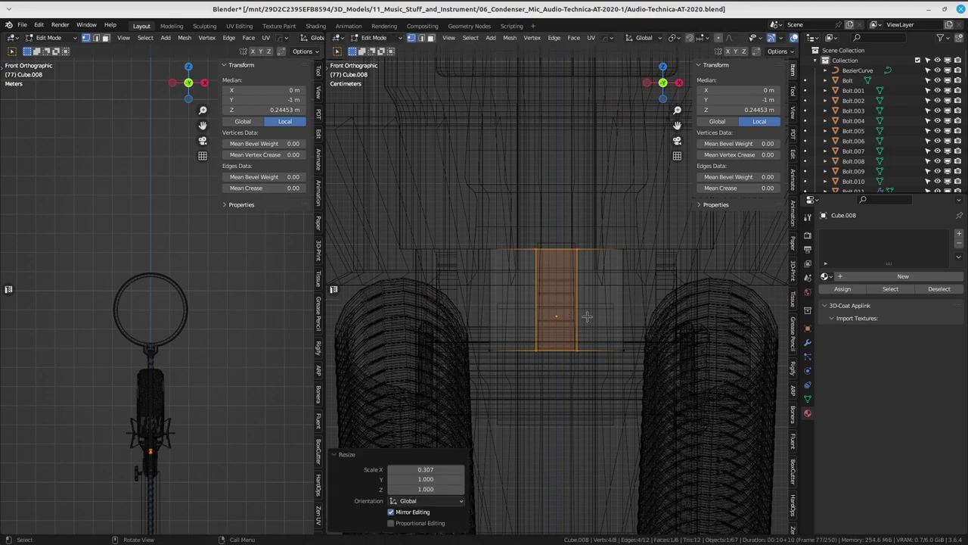
- Rescale the cube's width along X to exactly 0.3
{"action": "key", "text": "z"}
{"action": "left_click", "coordinate": [594, 310]}
{"action": "mouse_move", "coordinate": [594, 310]}
{"action": "middle_mouse_down"}
{"action": "mouse_move", "coordinate": [505, 256]}
{"action": "mouse_move", "coordinate": [600, 280]}
{"action": "mouse_move", "coordinate": [413, 307]}
{"action": "mouse_move", "coordinate": [506, 315]}
{"action": "mouse_move", "coordinate": [614, 300]}
{"action": "middle_mouse_up"}
{"action": "key", "text": "shift+z"}
{"action": "key", "text": "KP_1"}
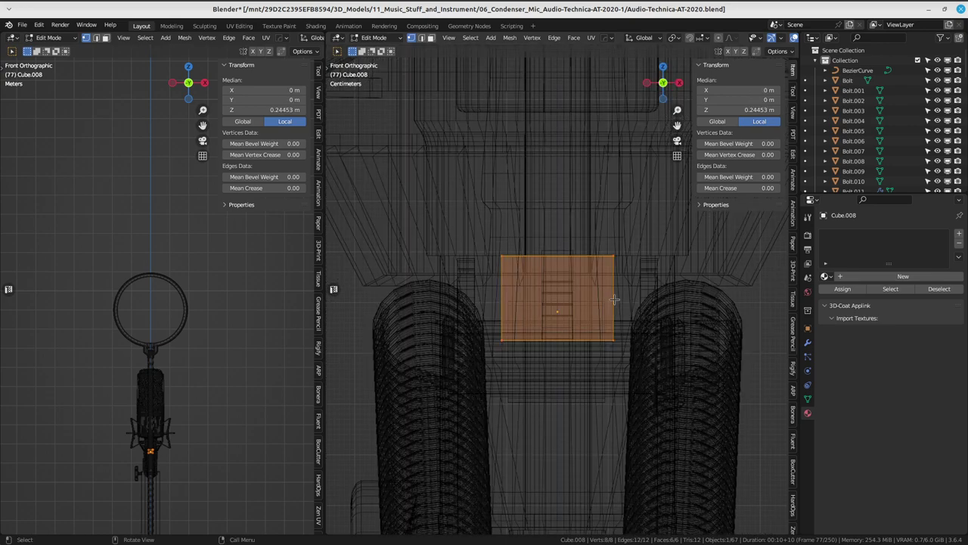
{"action": "scroll", "coordinate": [615, 300], "scroll_direction": "up", "scroll_amount": 2}
{"action": "scroll", "coordinate": [614, 300], "scroll_direction": "up", "scroll_amount": 2}
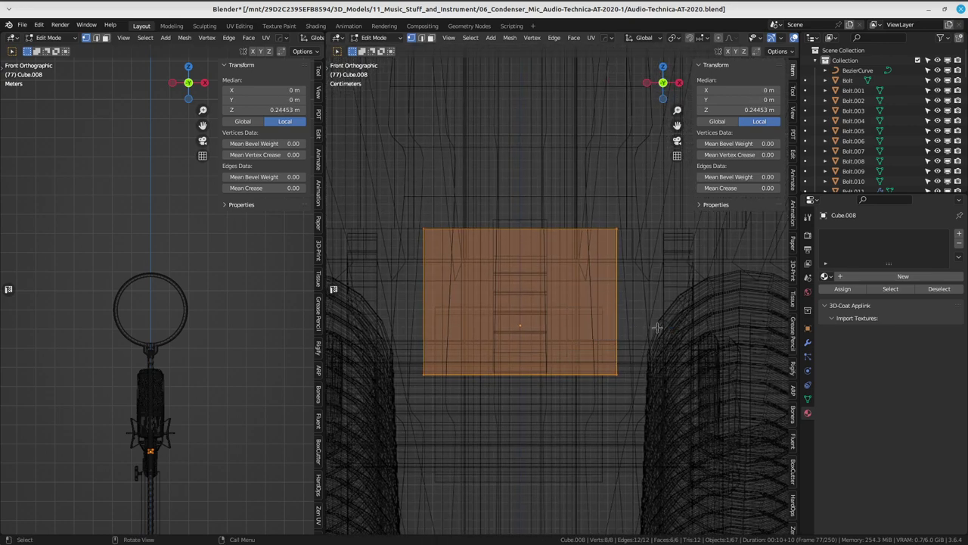
{"action": "key", "text": "s"}
{"action": "key", "text": "x"}
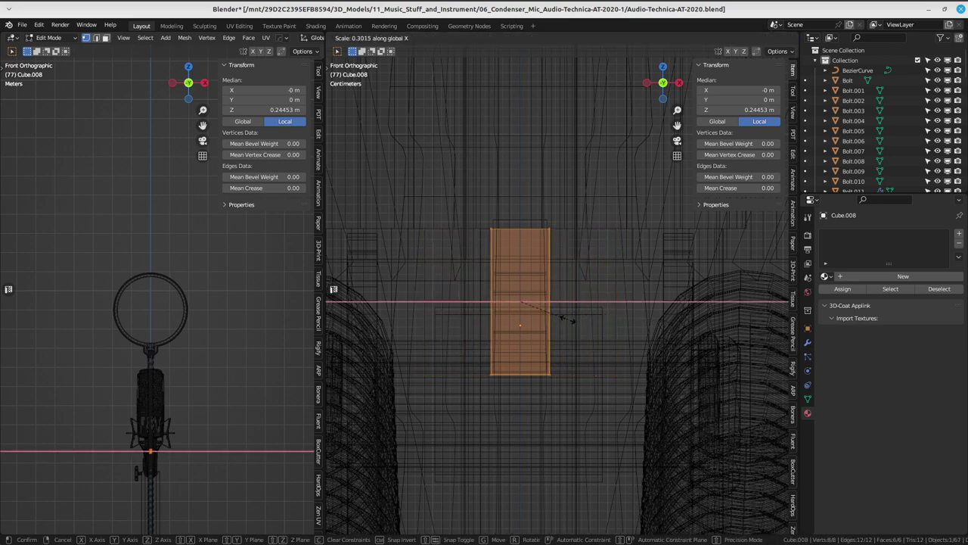
{"action": "type", "text": "0.3"}
{"action": "key", "text": "Return"}
{"action": "scroll", "coordinate": [567, 314], "scroll_direction": "down", "scroll_amount": 3}
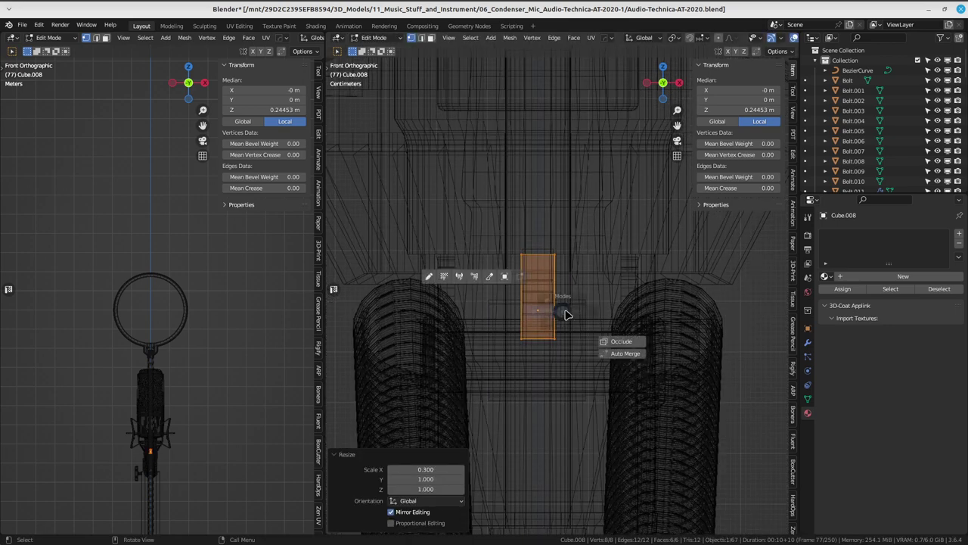
- Return Cube.008 to Object Mode and apply its scale
{"action": "left_click", "coordinate": [507, 280]}
{"action": "key", "text": "z"}
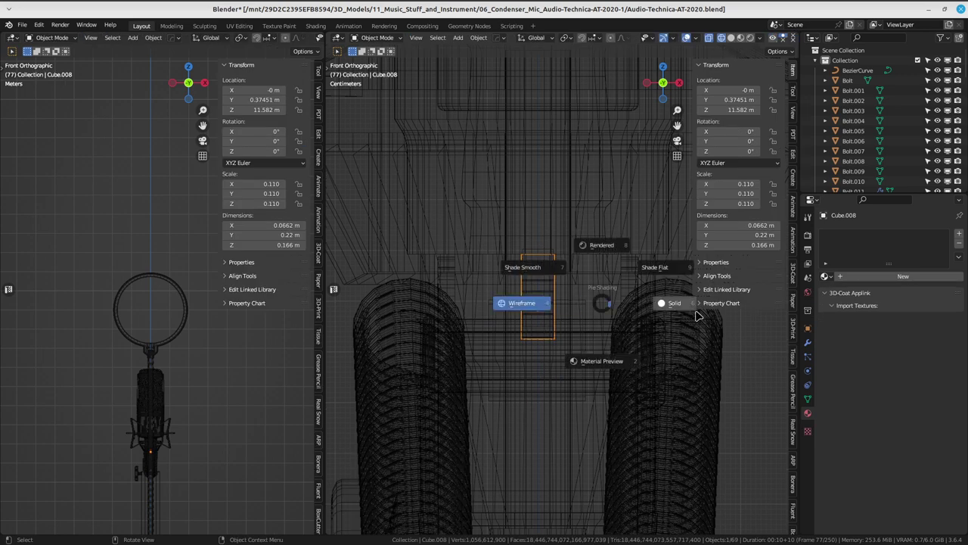
{"action": "left_click", "coordinate": [528, 280]}
{"action": "middle_click_drag", "start_coordinate": [527, 280], "coordinate": [499, 265]}
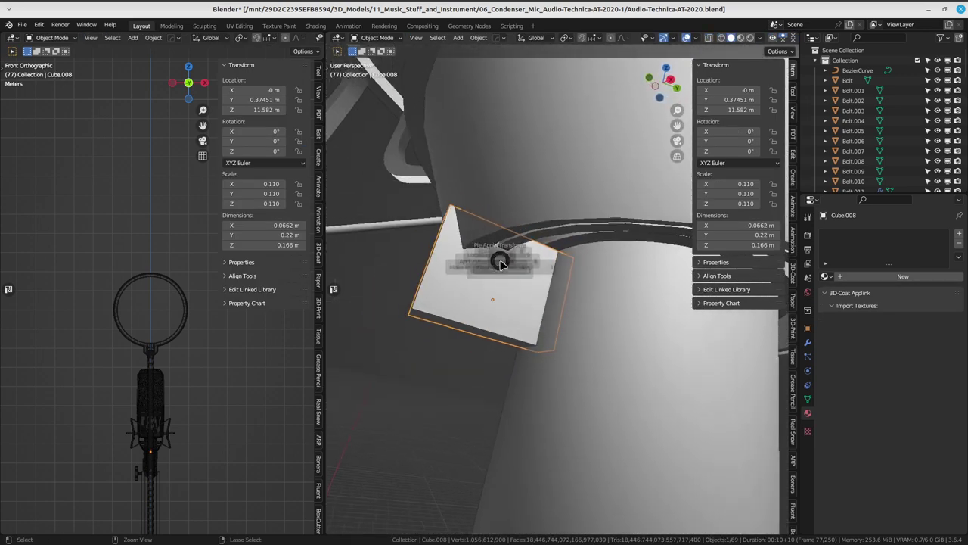
{"action": "left_click", "coordinate": [558, 298]}
- Add and apply a Boolean Difference on Cylinder.028 using Cube.008 as cutter
{"action": "left_click", "coordinate": [608, 320]}
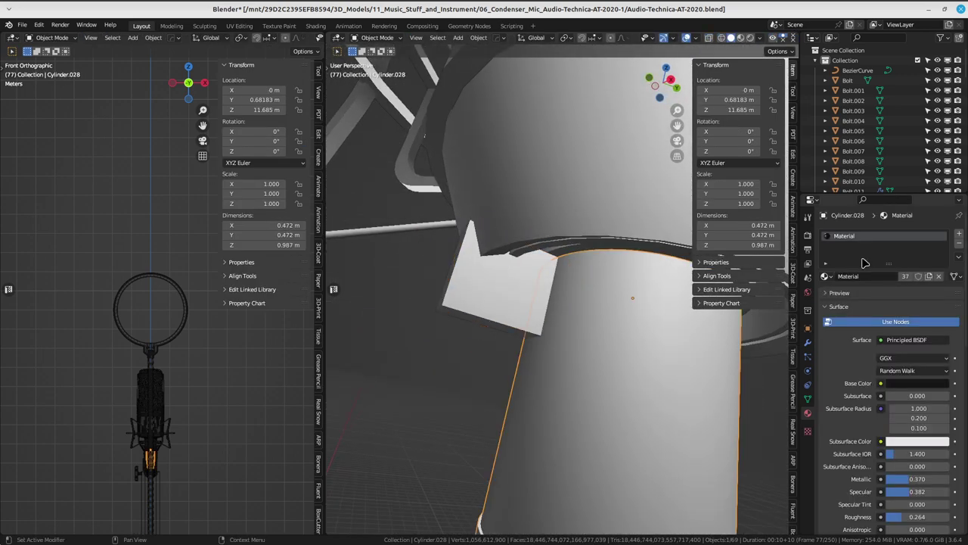
{"action": "left_click", "coordinate": [807, 342]}
{"action": "left_click", "coordinate": [863, 233]}
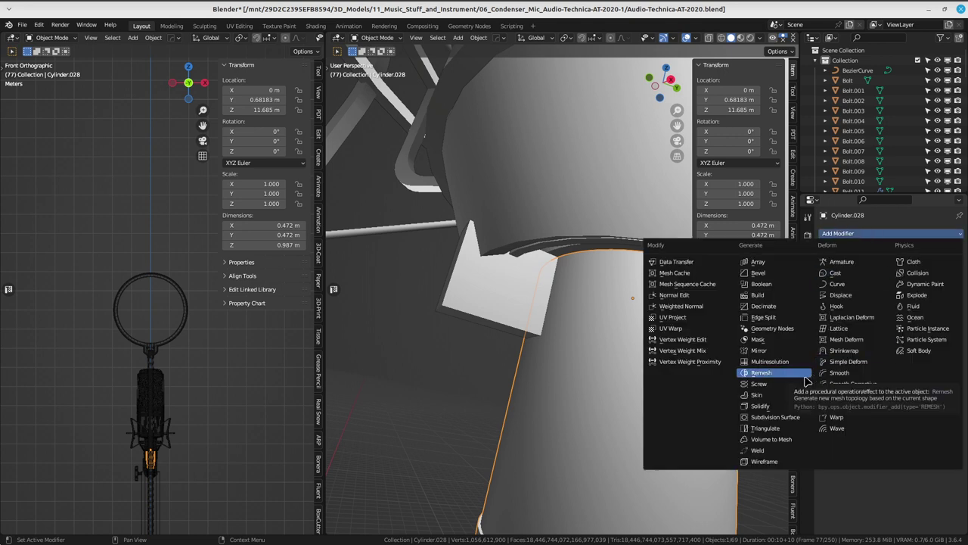
{"action": "left_click", "coordinate": [762, 283]}
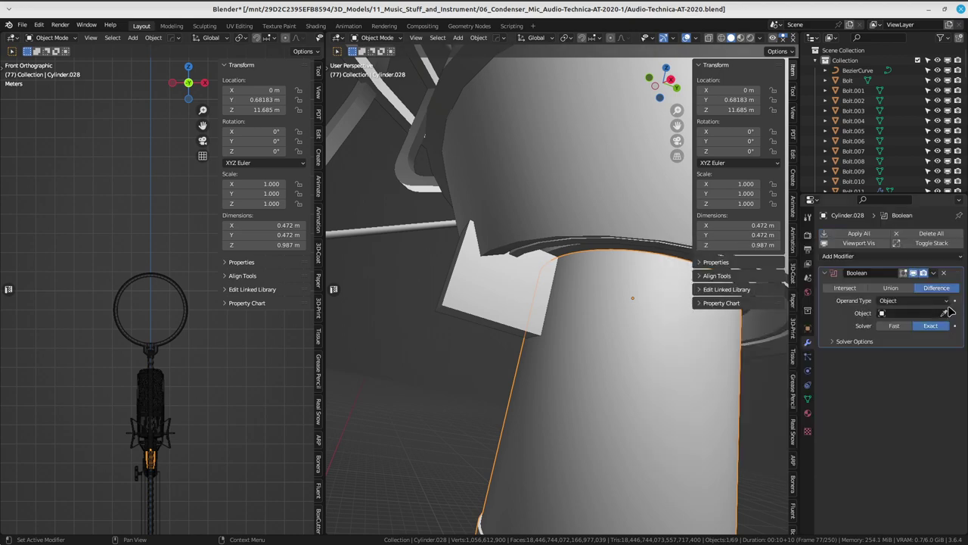
{"action": "left_click", "coordinate": [497, 294]}
{"action": "mouse_move", "coordinate": [497, 293]}
{"action": "middle_mouse_down"}
{"action": "mouse_move", "coordinate": [515, 303]}
{"action": "mouse_move", "coordinate": [476, 355]}
{"action": "mouse_move", "coordinate": [514, 345]}
{"action": "middle_mouse_up"}
{"action": "key", "text": "shift+z"}
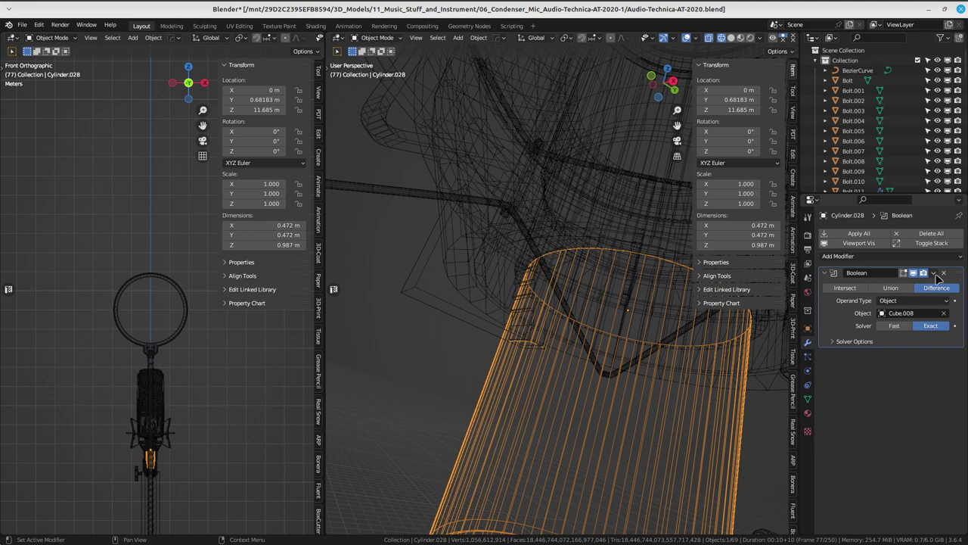
{"action": "left_click", "coordinate": [935, 273]}
{"action": "left_click", "coordinate": [897, 295]}
- Delete the Cube.008 cutter
{"action": "left_click", "coordinate": [497, 297]}
{"action": "left_click", "coordinate": [474, 319]}
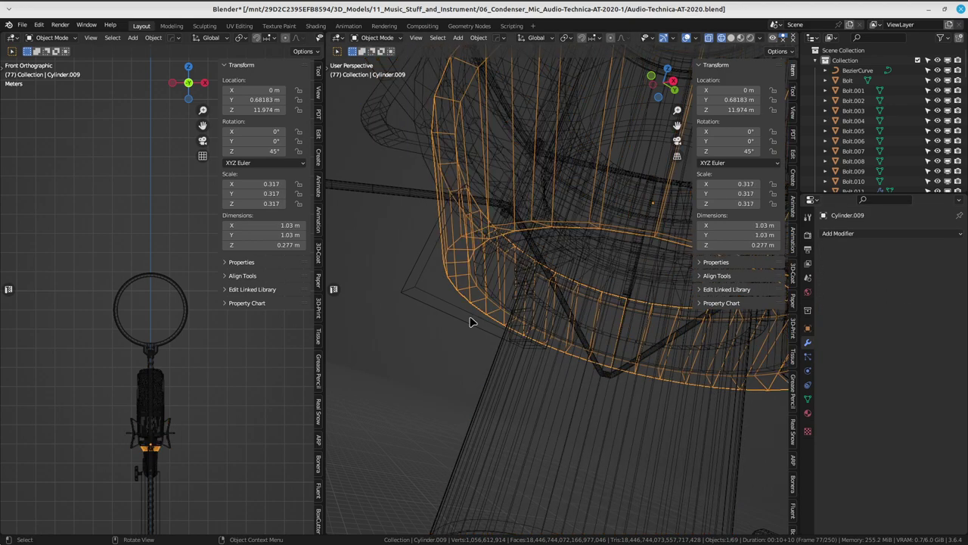
{"action": "left_click", "coordinate": [469, 322]}
{"action": "key", "text": "Delete"}
- Switch the viewport to solid shading and select the mic body cylinder Cylinder.028
{"action": "key", "text": "z"}
{"action": "left_click", "coordinate": [538, 322]}
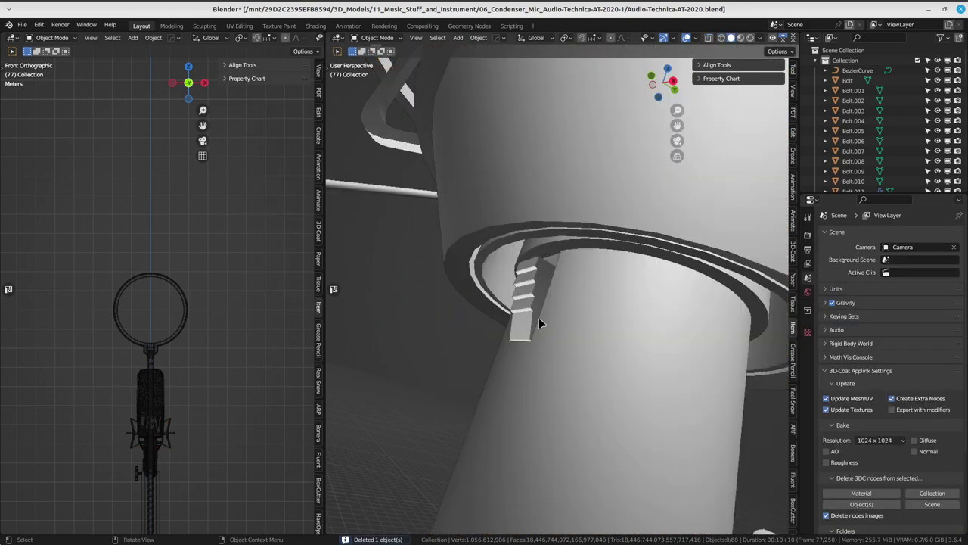
{"action": "mouse_move", "coordinate": [538, 322]}
{"action": "middle_mouse_down"}
{"action": "mouse_move", "coordinate": [579, 281]}
{"action": "mouse_move", "coordinate": [691, 335]}
{"action": "mouse_move", "coordinate": [580, 296]}
{"action": "mouse_move", "coordinate": [692, 347]}
{"action": "mouse_move", "coordinate": [519, 281]}
{"action": "mouse_move", "coordinate": [465, 333]}
{"action": "mouse_move", "coordinate": [609, 309]}
{"action": "mouse_move", "coordinate": [513, 379]}
{"action": "middle_mouse_up"}
{"action": "scroll", "coordinate": [692, 347], "scroll_direction": "down", "scroll_amount": 5}
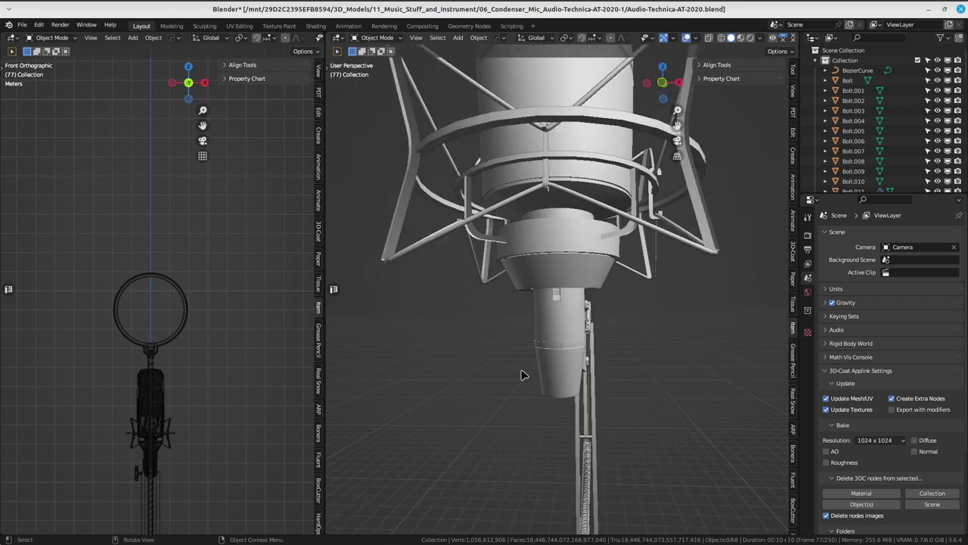
{"action": "scroll", "coordinate": [529, 365], "scroll_direction": "up", "scroll_amount": 3}
{"action": "middle_click_drag", "start_coordinate": [623, 402], "coordinate": [579, 373]}
{"action": "left_click", "coordinate": [579, 373]}
- In vertex edit mode, select the cylinder's bottom rim loop and fill it with a face
{"action": "key", "text": "Tab"}
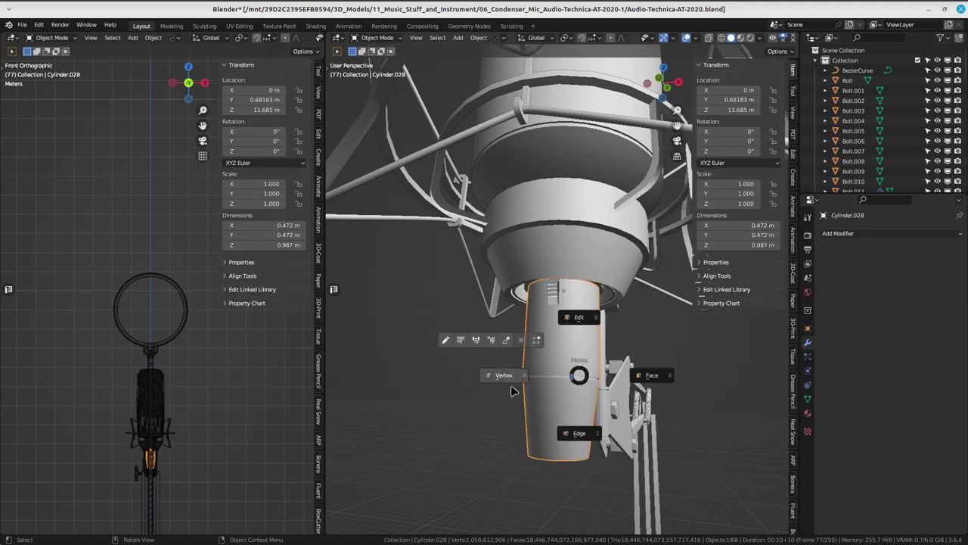
{"action": "left_click", "coordinate": [507, 376]}
{"action": "mouse_move", "coordinate": [507, 376]}
{"action": "middle_mouse_down"}
{"action": "mouse_move", "coordinate": [567, 412]}
{"action": "mouse_move", "coordinate": [570, 300]}
{"action": "mouse_move", "coordinate": [594, 325]}
{"action": "mouse_move", "coordinate": [590, 333]}
{"action": "mouse_move", "coordinate": [628, 342]}
{"action": "mouse_move", "coordinate": [601, 341]}
{"action": "mouse_move", "coordinate": [616, 339]}
{"action": "middle_mouse_up"}
{"action": "left_click", "coordinate": [589, 338], "text": "alt"}
{"action": "left_click", "coordinate": [575, 340], "text": "alt"}
{"action": "key", "text": "f"}
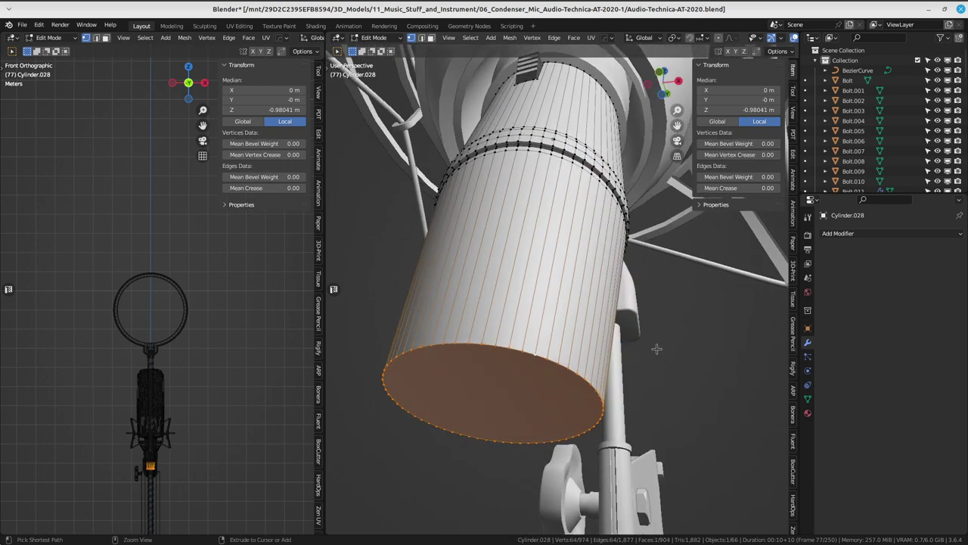
- Bevel the bottom rim at 0.0109 m with 3 segments and return to object mode
{"action": "key", "text": "ctrl+b"}
{"action": "scroll", "coordinate": [726, 336], "scroll_direction": "up", "scroll_amount": 1}
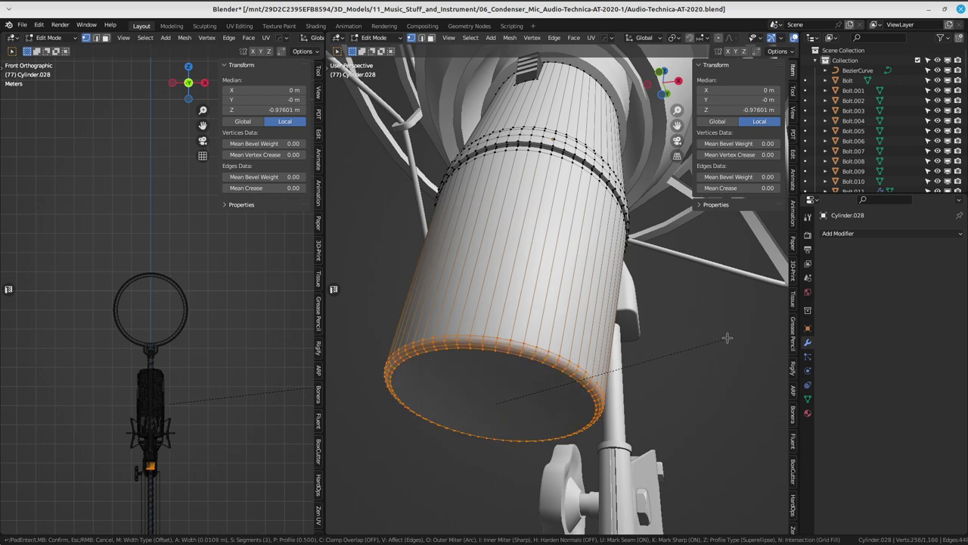
{"action": "left_click", "coordinate": [727, 338]}
{"action": "scroll", "coordinate": [666, 302], "scroll_direction": "down", "scroll_amount": 3}
{"action": "key", "text": "Tab"}
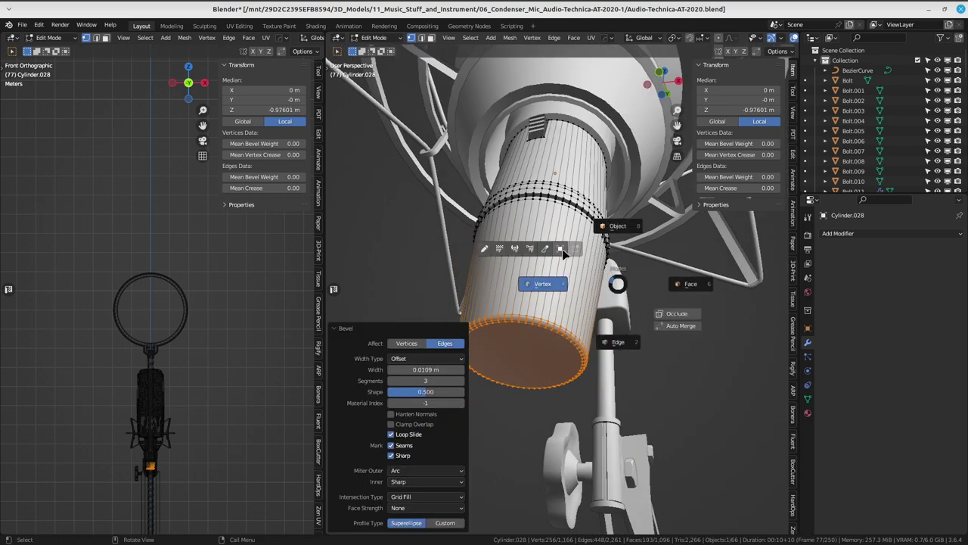
- Zoom out to the whole mic scene and save Audio-Technica-AT-2020.blend
{"action": "mouse_move", "coordinate": [590, 285]}
{"action": "middle_mouse_down"}
{"action": "mouse_move", "coordinate": [645, 369]}
{"action": "mouse_move", "coordinate": [600, 337]}
{"action": "mouse_move", "coordinate": [609, 354]}
{"action": "mouse_move", "coordinate": [506, 328]}
{"action": "mouse_move", "coordinate": [659, 345]}
{"action": "middle_mouse_up"}
{"action": "scroll", "coordinate": [645, 369], "scroll_direction": "down", "scroll_amount": 5}
{"action": "scroll", "coordinate": [659, 346], "scroll_direction": "down", "scroll_amount": 4}
{"action": "middle_click_drag", "start_coordinate": [579, 333], "coordinate": [560, 310]}
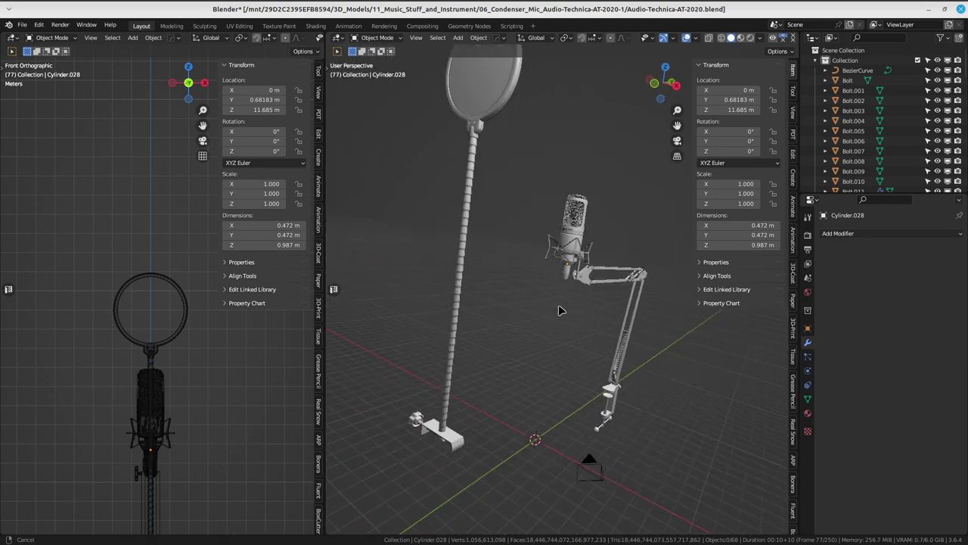
{"action": "scroll", "coordinate": [560, 310], "scroll_direction": "up", "scroll_amount": 3}
{"action": "key", "text": "ctrl+s"}
{"action": "left_click", "coordinate": [522, 213]}
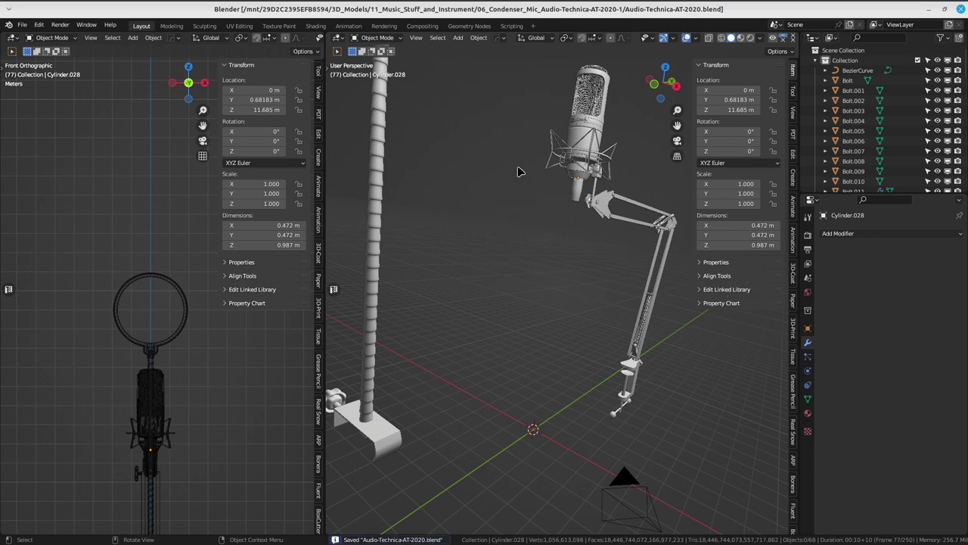
- Check that OBS is still recording, then return to Blender zoomed in on the mic stand
{"action": "left_click", "coordinate": [355, 8]}
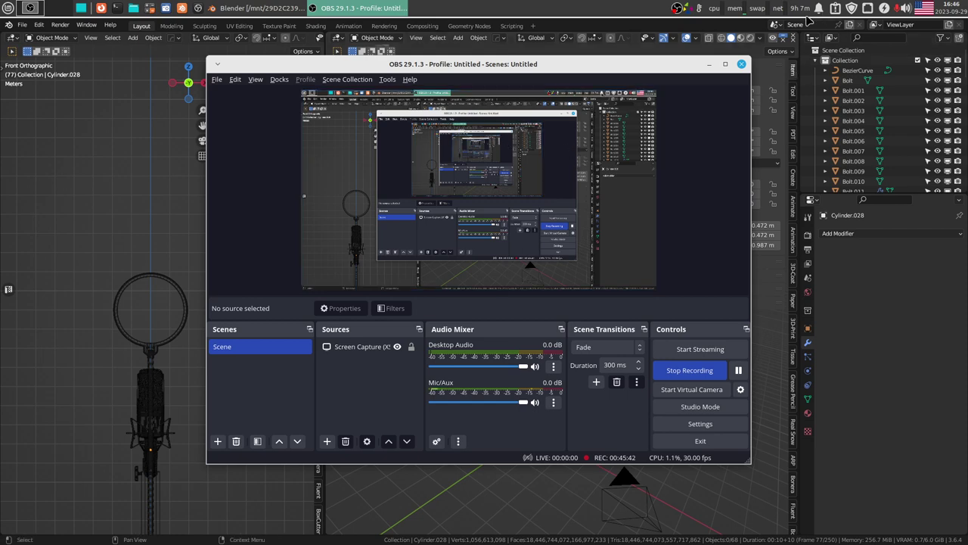
{"action": "left_click", "coordinate": [808, 31]}
{"action": "mouse_move", "coordinate": [499, 273]}
{"action": "middle_mouse_down"}
{"action": "mouse_move", "coordinate": [532, 267]}
{"action": "mouse_move", "coordinate": [490, 224]}
{"action": "middle_mouse_up"}
{"action": "scroll", "coordinate": [532, 267], "scroll_direction": "up", "scroll_amount": 3}
{"action": "scroll", "coordinate": [489, 224], "scroll_direction": "up", "scroll_amount": 2}
{"action": "key", "text": "shift+a"}
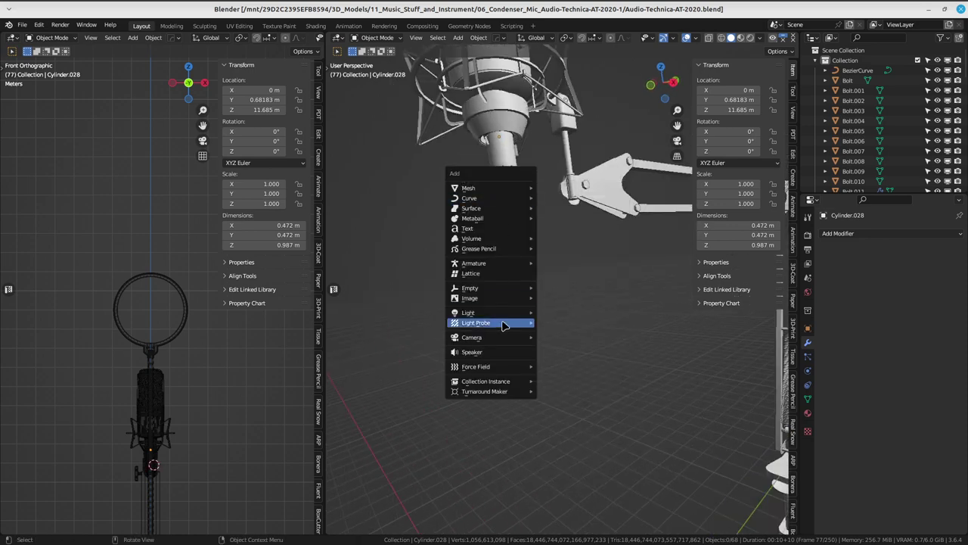
{"action": "mouse_move", "coordinate": [470, 198]}
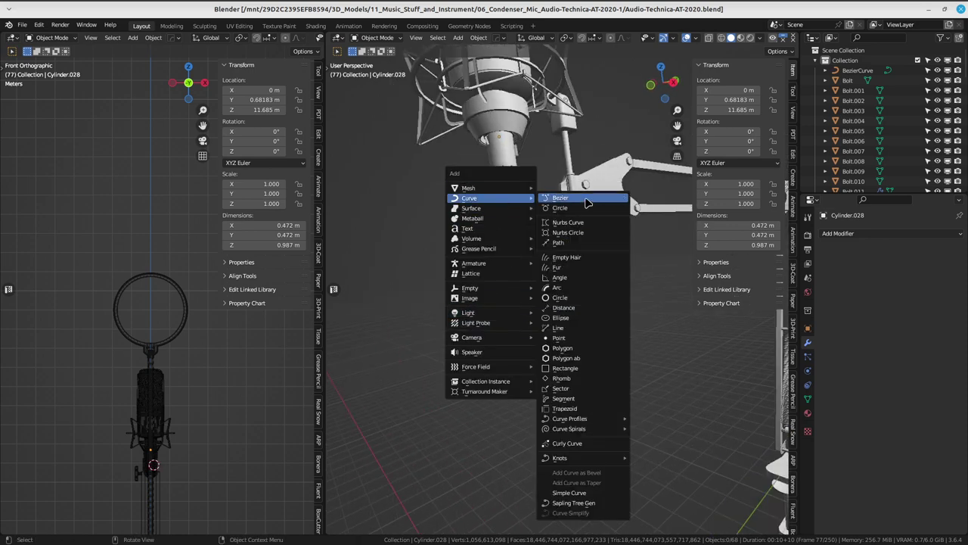
- Add a Bezier curve at the mic connector and put it into edit mode
{"action": "left_click", "coordinate": [587, 201]}
{"action": "scroll", "coordinate": [529, 243], "scroll_direction": "down", "scroll_amount": 3}
{"action": "key", "text": "ctrl+Tab"}
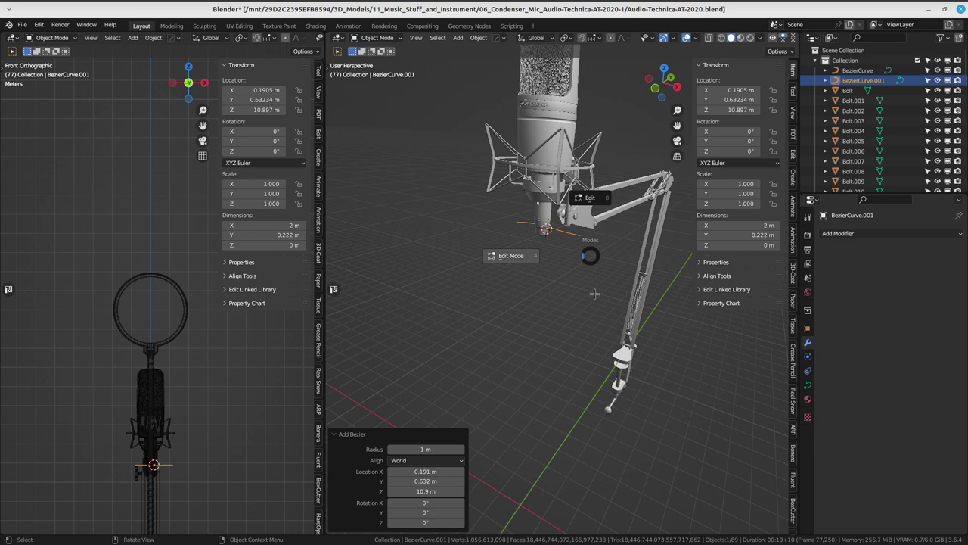
{"action": "left_click", "coordinate": [595, 294]}
{"action": "mouse_move", "coordinate": [595, 293]}
{"action": "middle_mouse_down"}
{"action": "mouse_move", "coordinate": [575, 295]}
{"action": "mouse_move", "coordinate": [583, 303]}
{"action": "middle_mouse_up"}
- Move a curve control point onto the stand base and rotate its handle
{"action": "key", "text": "g"}
{"action": "left_click", "coordinate": [554, 413]}
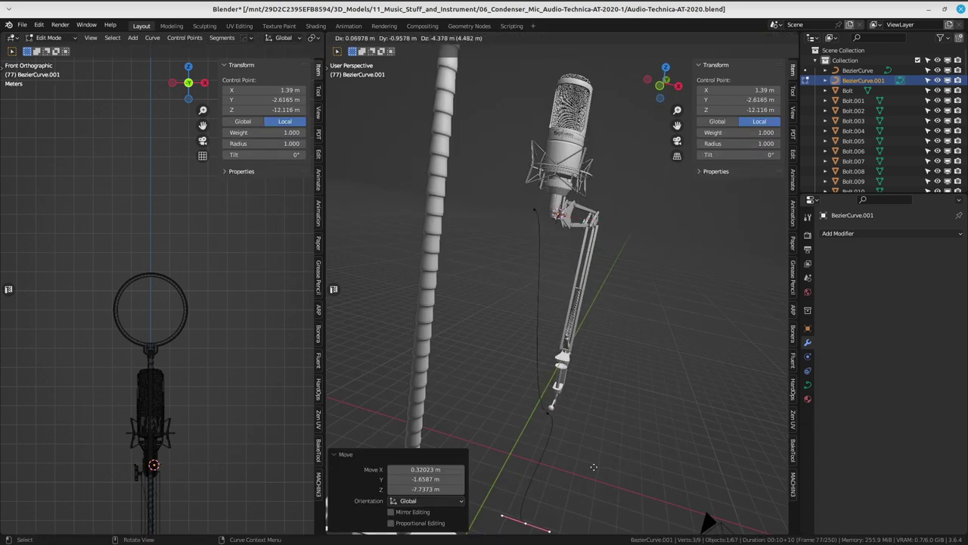
{"action": "key", "text": "Escape"}
{"action": "middle_click_drag", "start_coordinate": [602, 459], "coordinate": [628, 393]}
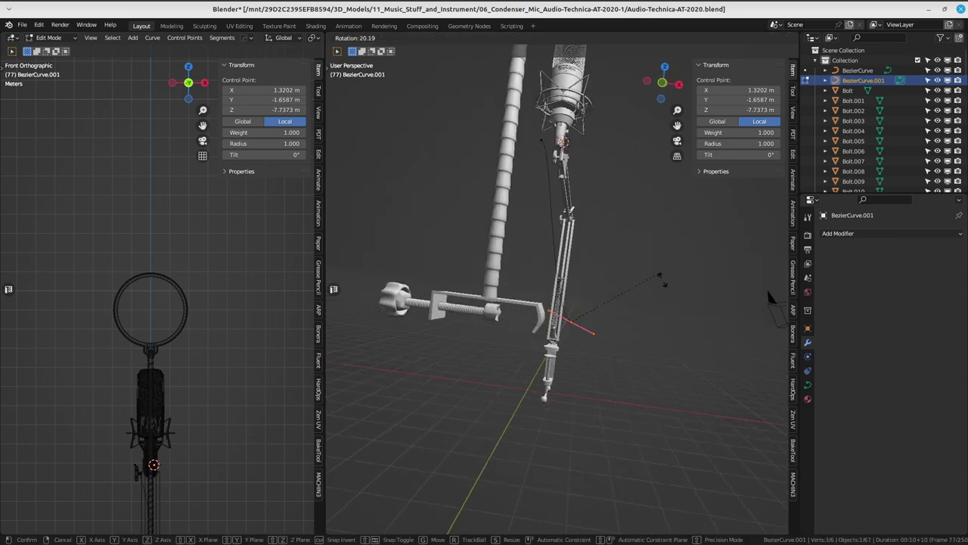
{"action": "key", "text": "r"}
{"action": "left_click", "coordinate": [642, 364]}
- Turn the handle to a new angle, shift the point right, and lengthen the handle
{"action": "key", "text": "r"}
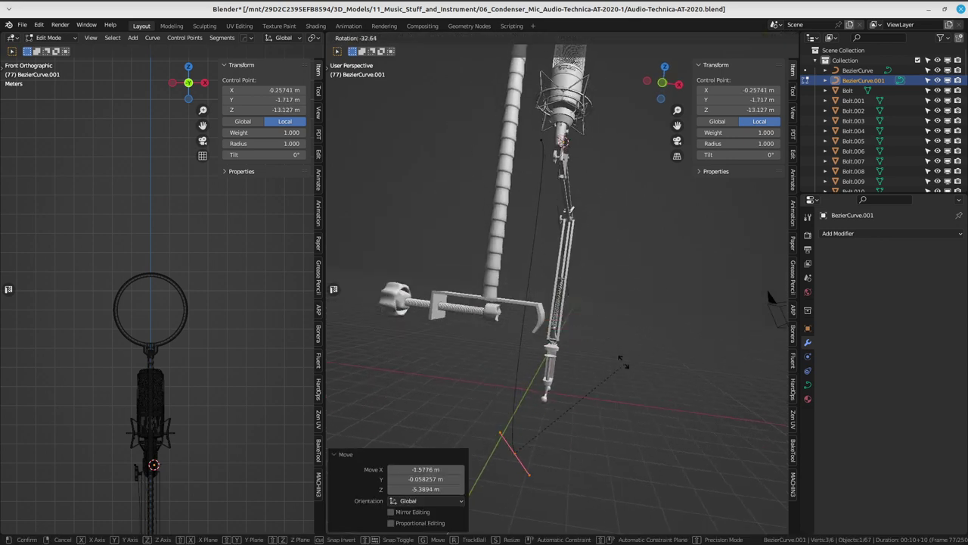
{"action": "left_click", "coordinate": [598, 382]}
{"action": "middle_click_drag", "start_coordinate": [597, 382], "coordinate": [589, 388]}
{"action": "key", "text": "g"}
{"action": "left_click", "coordinate": [696, 370]}
{"action": "key", "text": "s"}
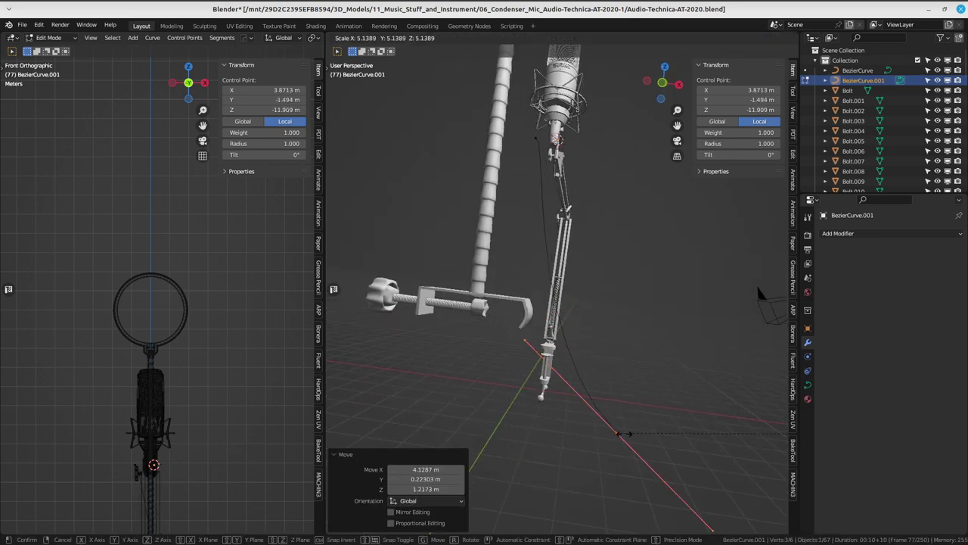
{"action": "left_click", "coordinate": [616, 427]}
- Subdivide the whole curve and place the new middle point onto the stand
{"action": "key", "text": "a"}
{"action": "right_click", "coordinate": [533, 141]}
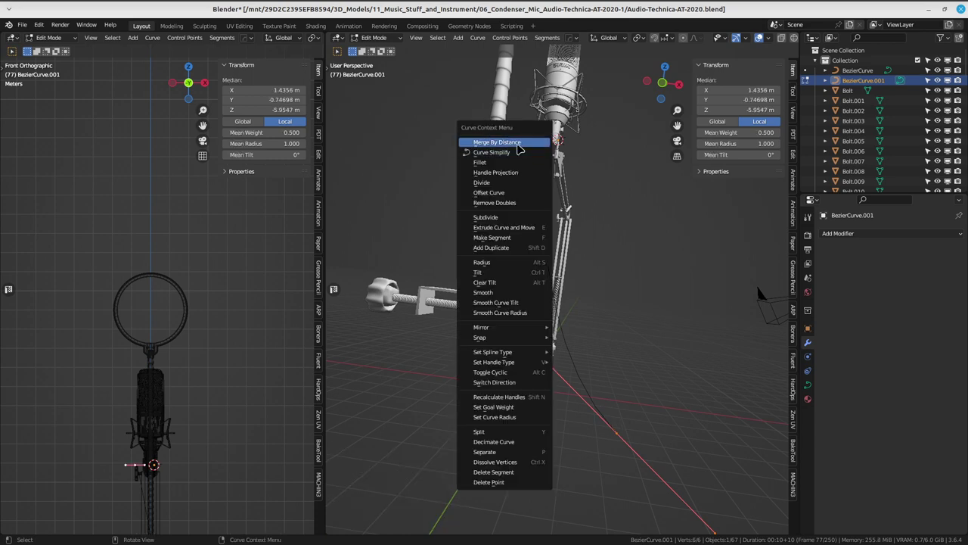
{"action": "left_click", "coordinate": [506, 221]}
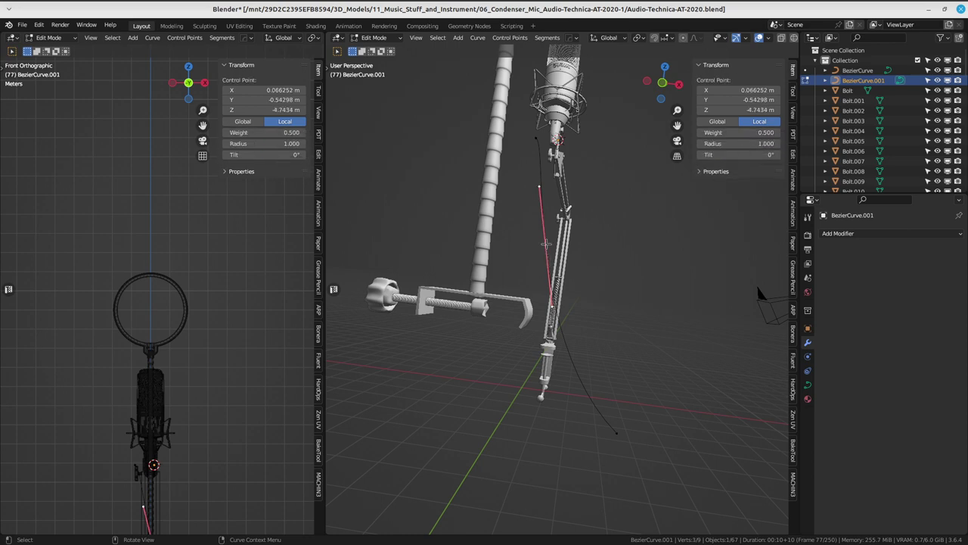
{"action": "left_click_drag", "start_coordinate": [551, 265], "coordinate": [507, 318]}
{"action": "key", "text": "g"}
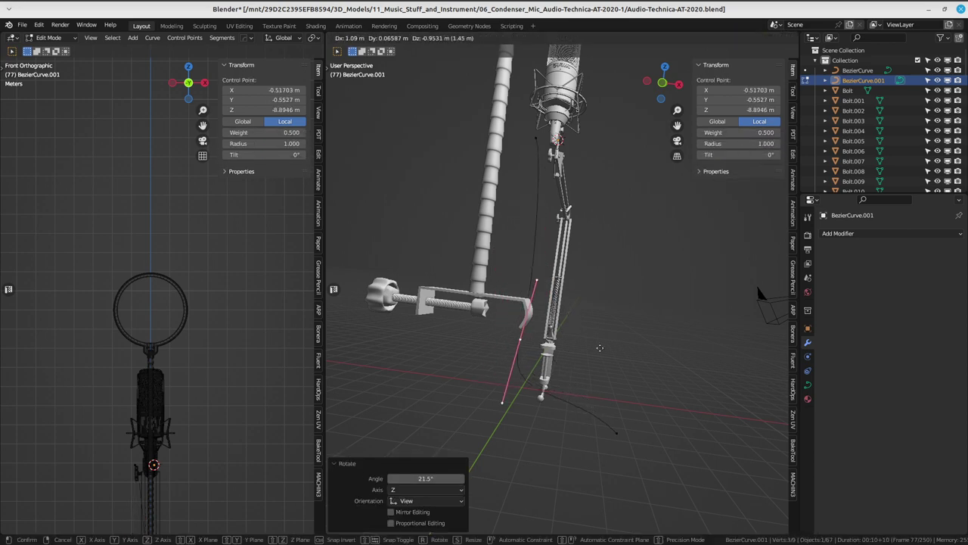
{"action": "left_click", "coordinate": [565, 316]}
- Move the curve endpoint out to the right and nudge the middle point
{"action": "left_click", "coordinate": [622, 430]}
{"action": "middle_click_drag", "start_coordinate": [675, 386], "coordinate": [575, 385]}
{"action": "left_click_drag", "start_coordinate": [575, 385], "coordinate": [627, 479]}
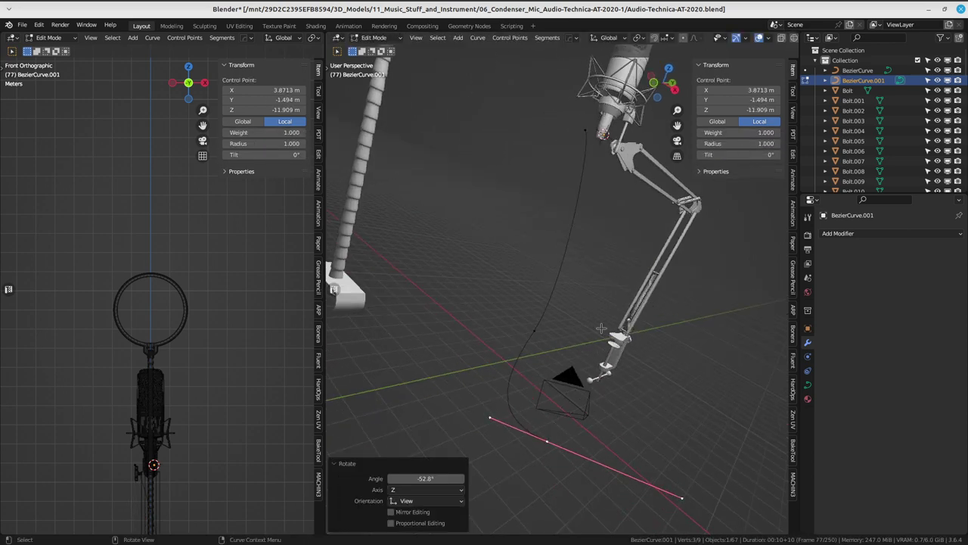
{"action": "middle_click_drag", "start_coordinate": [627, 480], "coordinate": [590, 454]}
{"action": "left_click", "coordinate": [539, 324]}
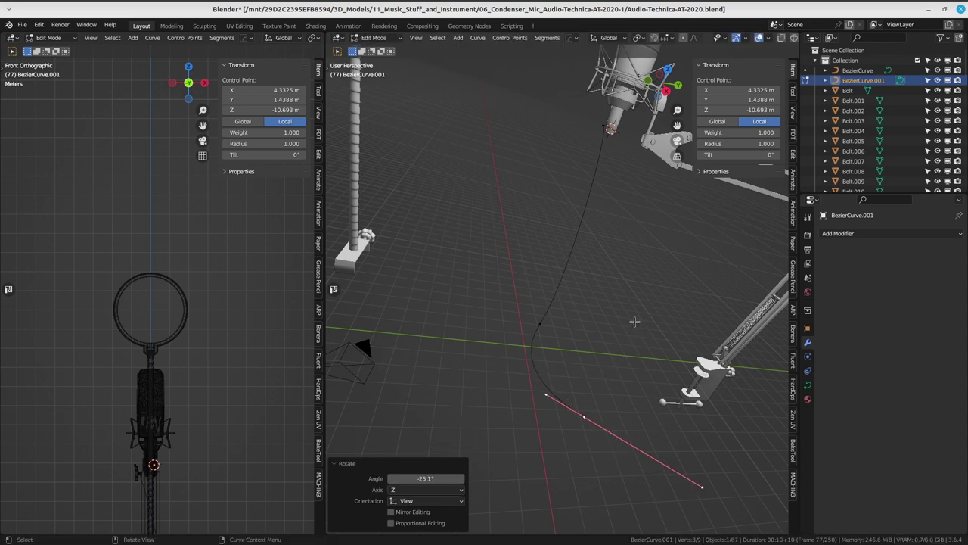
{"action": "key", "text": "g"}
{"action": "left_click", "coordinate": [533, 325]}
- Move the lower curve endpoint up and to the right
{"action": "mouse_move", "coordinate": [533, 325]}
{"action": "middle_mouse_down"}
{"action": "mouse_move", "coordinate": [614, 330]}
{"action": "mouse_move", "coordinate": [560, 389]}
{"action": "middle_mouse_up"}
{"action": "left_click", "coordinate": [560, 389]}
{"action": "key", "text": "g"}
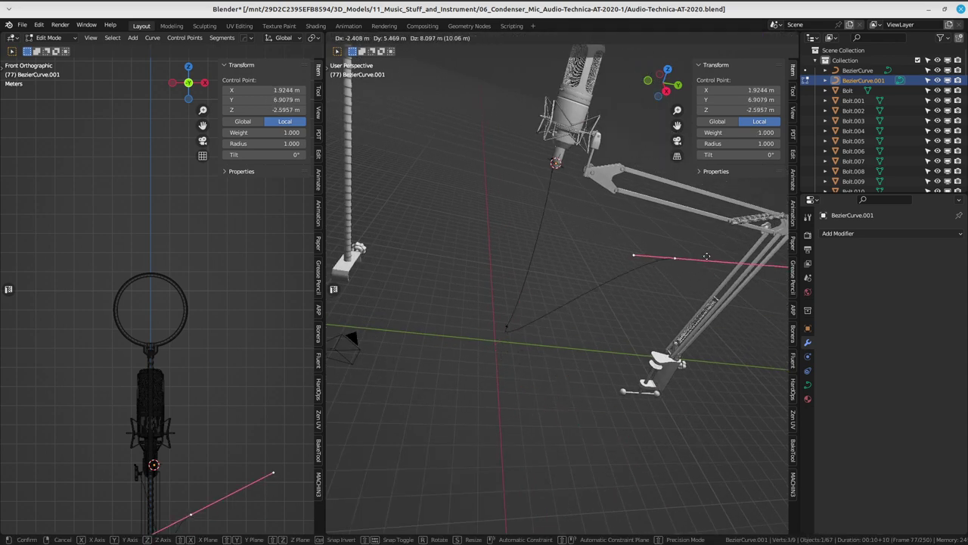
{"action": "left_click", "coordinate": [678, 237]}
- Rotate the middle control point's handle toward horizontal
{"action": "left_click", "coordinate": [507, 326]}
{"action": "key", "text": "r"}
{"action": "left_click", "coordinate": [522, 317]}
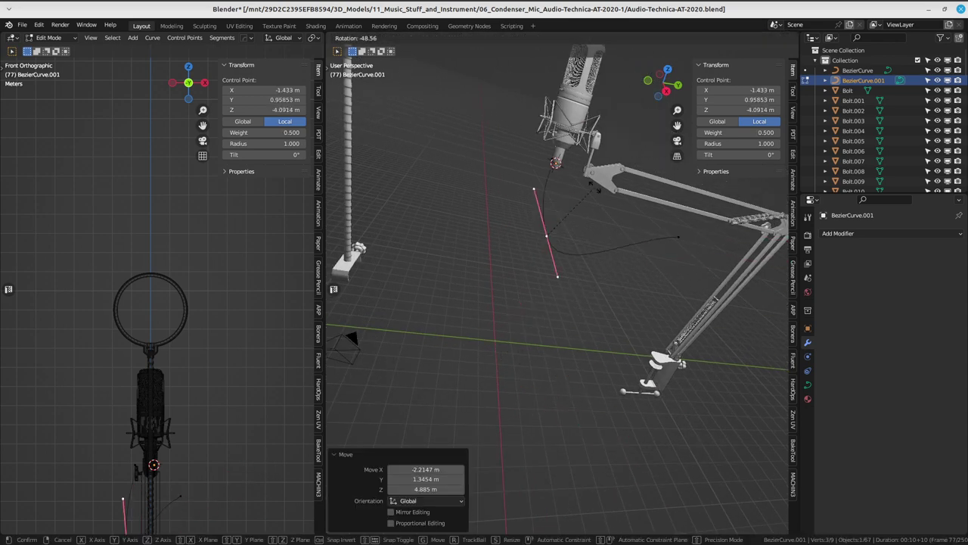
{"action": "key", "text": "r"}
{"action": "left_click", "coordinate": [529, 303]}
{"action": "mouse_move", "coordinate": [530, 302]}
{"action": "middle_mouse_down"}
{"action": "mouse_move", "coordinate": [526, 293]}
{"action": "mouse_move", "coordinate": [543, 284]}
{"action": "middle_mouse_up"}
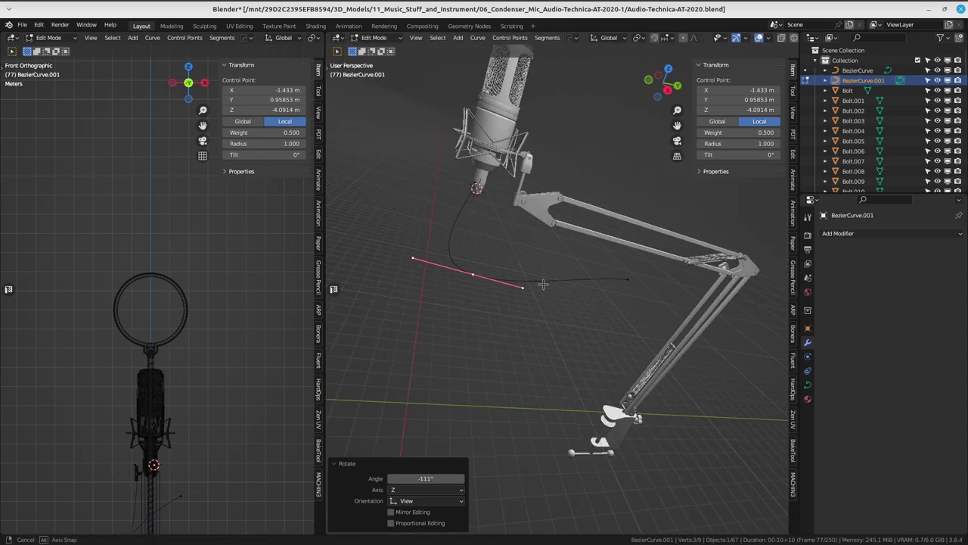
{"action": "middle_click_drag", "start_coordinate": [482, 283], "coordinate": [492, 276]}
- Move the control point far right along the boom arm and rotate its handle
{"action": "key", "text": "g"}
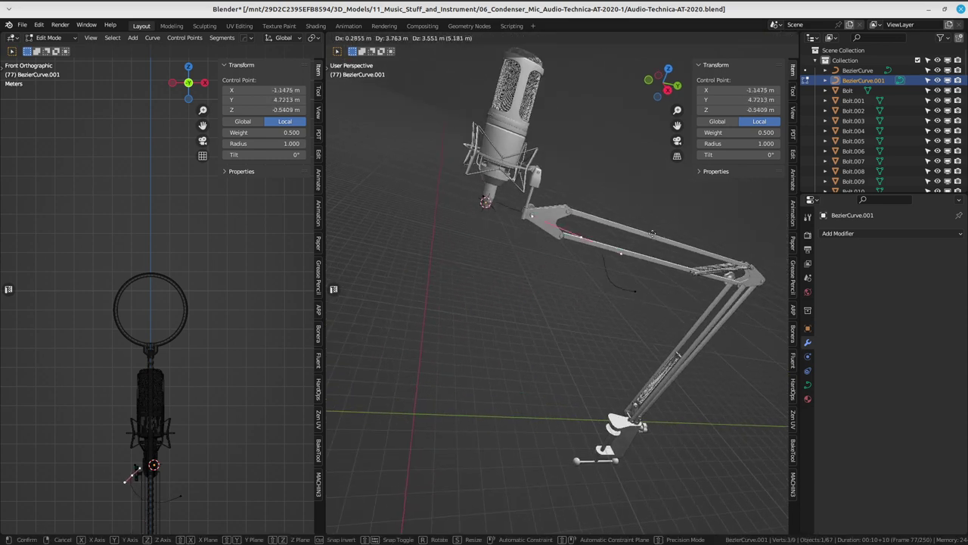
{"action": "left_click", "coordinate": [629, 253]}
{"action": "key", "text": "g"}
{"action": "left_click", "coordinate": [786, 211]}
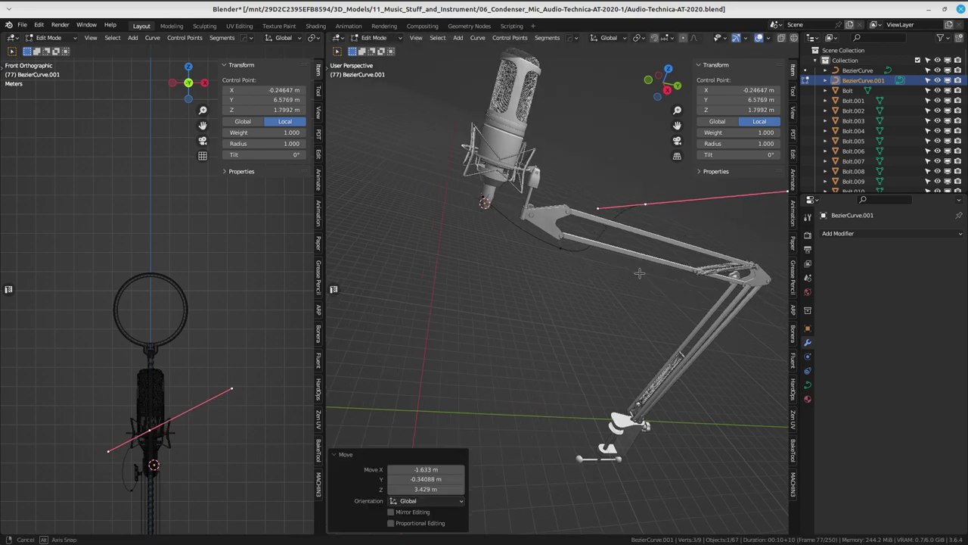
{"action": "mouse_move", "coordinate": [786, 210]}
{"action": "middle_mouse_down"}
{"action": "mouse_move", "coordinate": [595, 275]}
{"action": "mouse_move", "coordinate": [538, 220]}
{"action": "mouse_move", "coordinate": [494, 277]}
{"action": "mouse_move", "coordinate": [581, 297]}
{"action": "middle_mouse_up"}
{"action": "key", "text": "r"}
{"action": "left_click", "coordinate": [539, 217]}
{"action": "key", "text": "g"}
{"action": "left_click", "coordinate": [529, 234]}
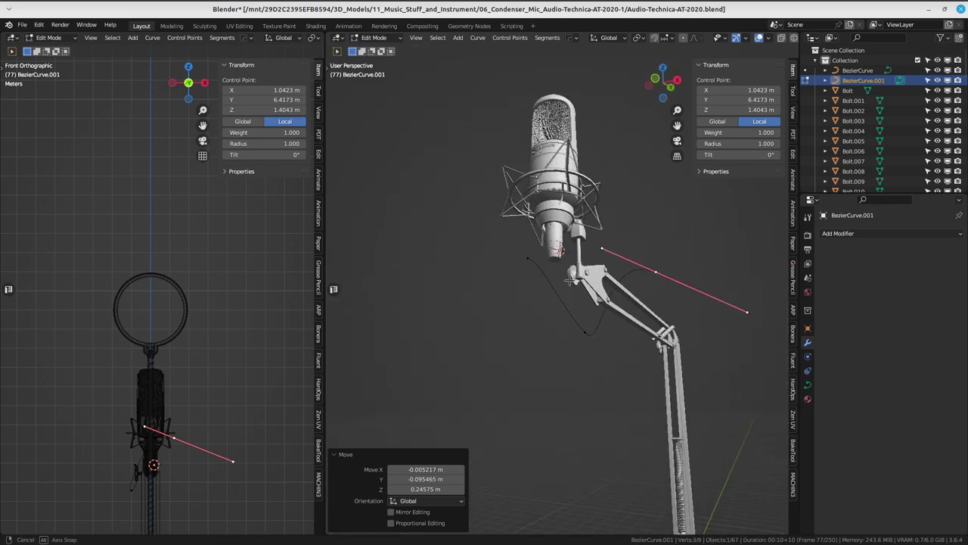
{"action": "key", "text": "ctrl+z"}
{"action": "key", "text": "ctrl+shift+z"}
{"action": "key", "text": "ctrl+shift+z"}
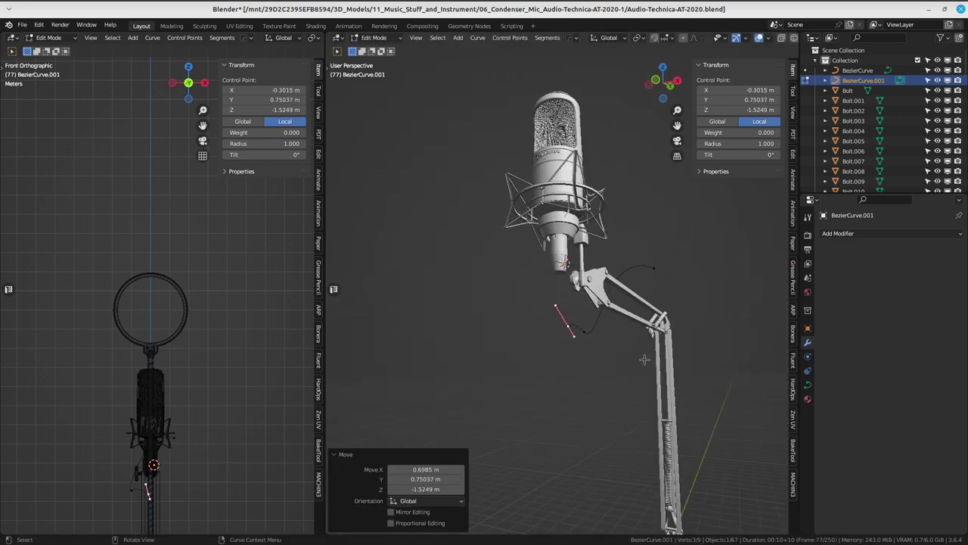
{"action": "middle_click_drag", "start_coordinate": [580, 296], "coordinate": [511, 310]}
- Scale the handle to 4.474, rotate it 27.5°, then shrink it nearly to a point
{"action": "key", "text": "s"}
{"action": "left_click", "coordinate": [665, 331]}
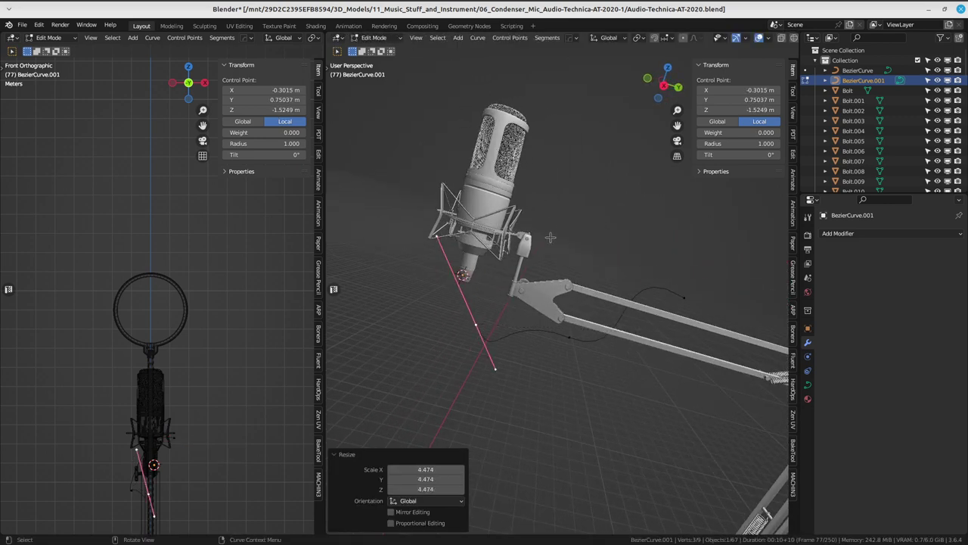
{"action": "key", "text": "r"}
{"action": "left_click", "coordinate": [620, 254]}
{"action": "key", "text": "s"}
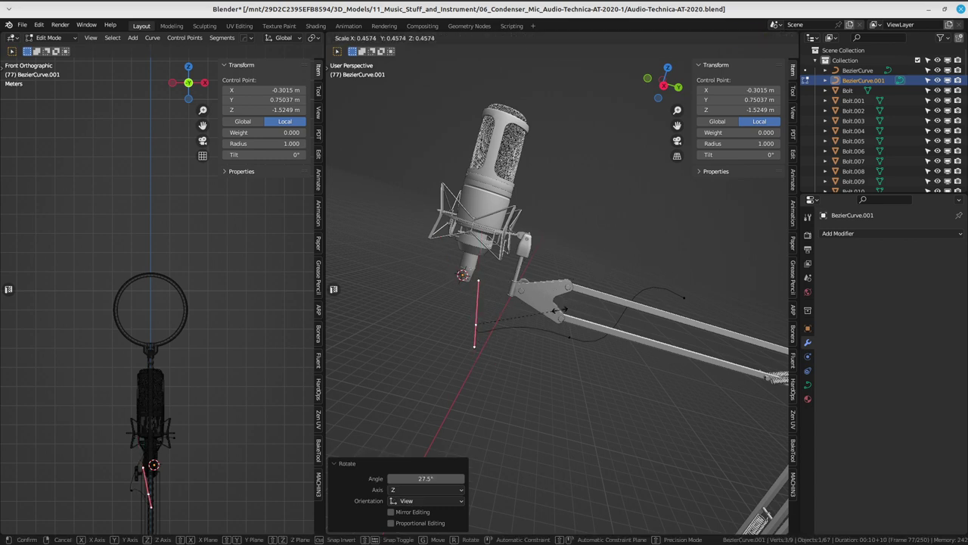
{"action": "left_click", "coordinate": [475, 321]}
{"action": "key", "text": "g"}
{"action": "left_click", "coordinate": [482, 310]}
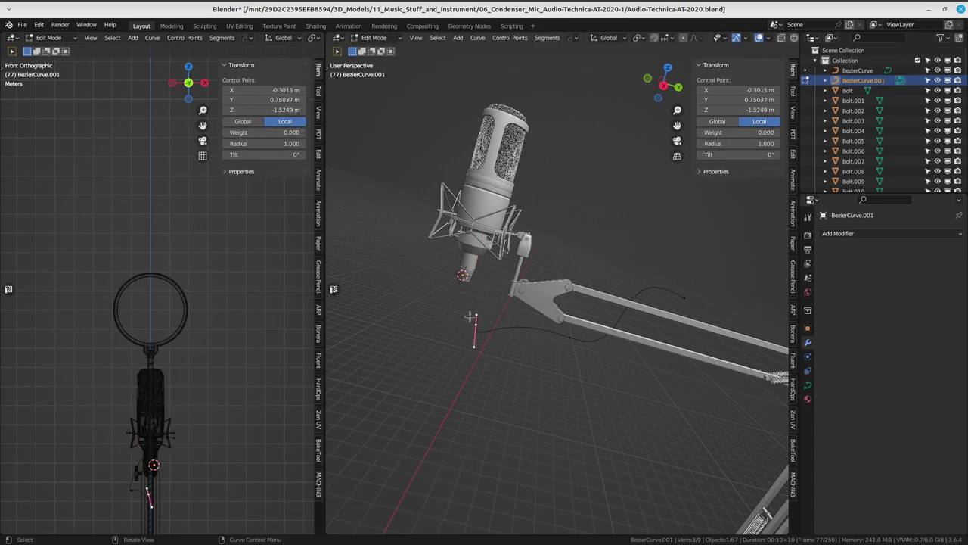
{"action": "key", "text": "KP_1"}
- Rotate the curve handle 13.7° and adjust the point's position
{"action": "middle_click_drag", "start_coordinate": [585, 327], "coordinate": [531, 324], "text": "shift"}
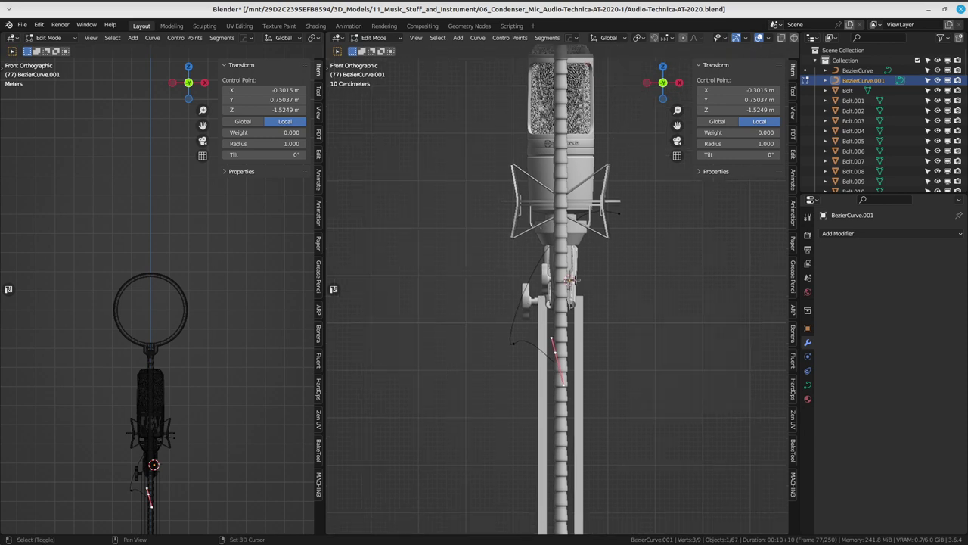
{"action": "key", "text": "r"}
{"action": "left_click", "coordinate": [627, 271]}
{"action": "key", "text": "g"}
{"action": "left_click", "coordinate": [621, 284]}
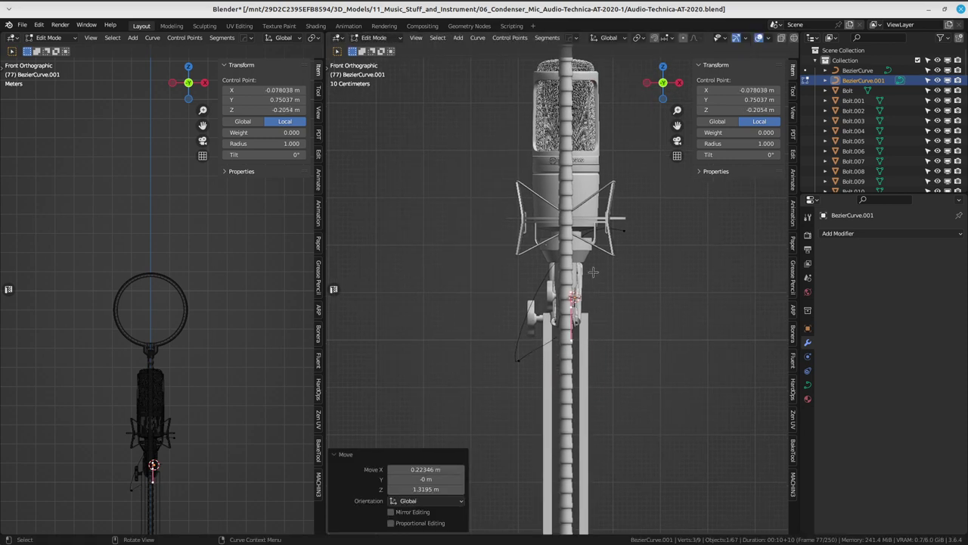
- In wireframe view, zoom in and move the curve point to the left
{"action": "key", "text": "shift+z"}
{"action": "scroll", "coordinate": [597, 278], "scroll_direction": "up", "scroll_amount": 2}
{"action": "scroll", "coordinate": [592, 275], "scroll_direction": "up", "scroll_amount": 2}
{"action": "scroll", "coordinate": [582, 271], "scroll_direction": "up", "scroll_amount": 3}
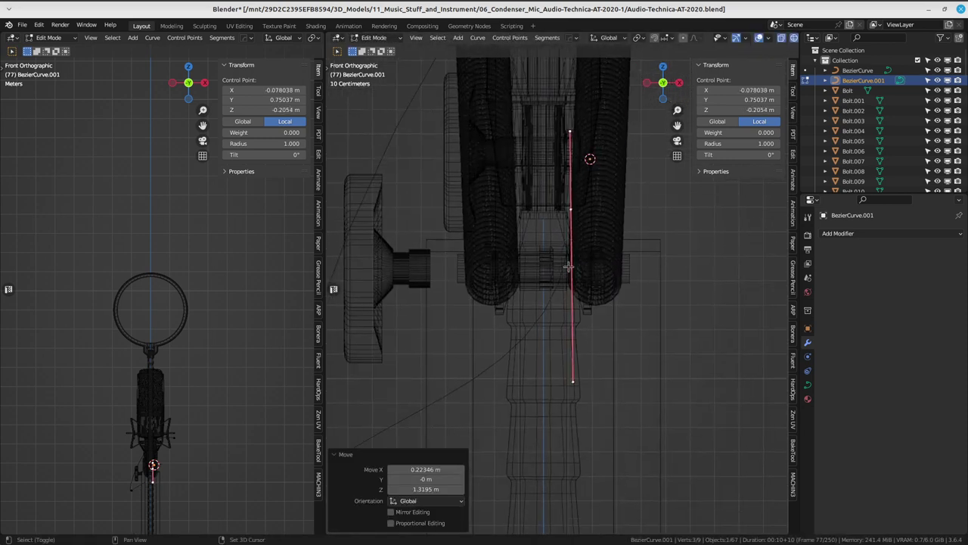
{"action": "middle_click_drag", "start_coordinate": [560, 244], "coordinate": [559, 351], "text": "shift"}
{"action": "key", "text": "g"}
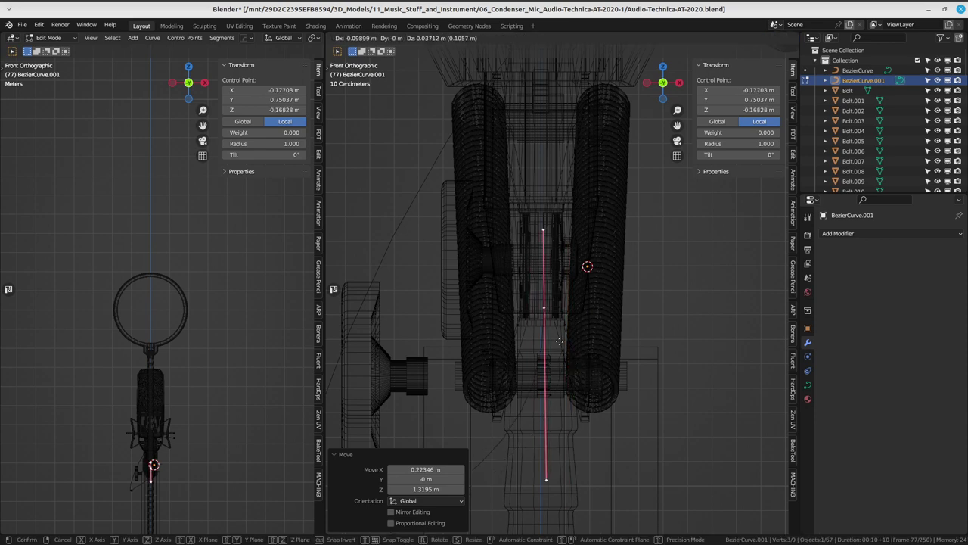
{"action": "left_click", "coordinate": [556, 286]}
- Subdivide the selected curve segments and move one new point to the right
{"action": "scroll", "coordinate": [560, 284], "scroll_direction": "down", "scroll_amount": 2}
{"action": "scroll", "coordinate": [575, 280], "scroll_direction": "down", "scroll_amount": 2}
{"action": "right_click", "coordinate": [462, 370]}
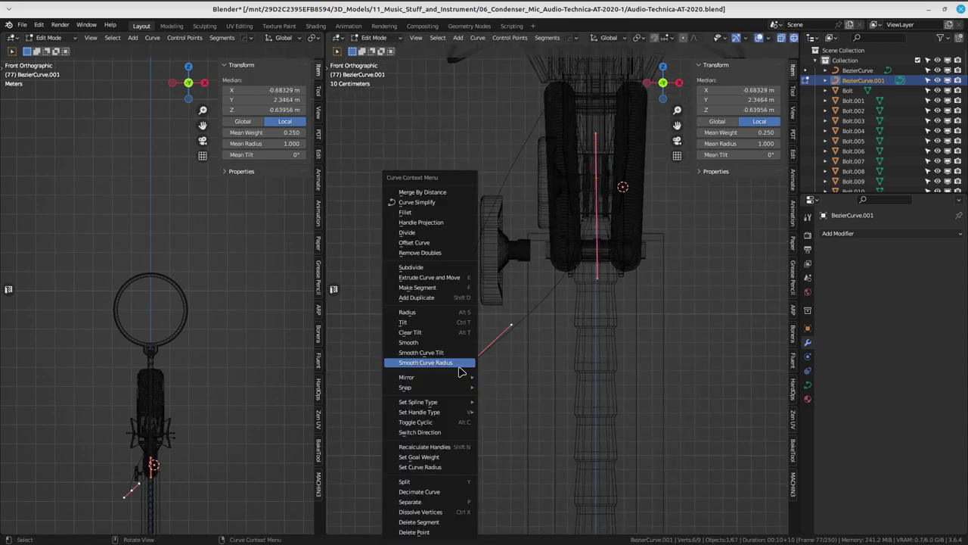
{"action": "left_click", "coordinate": [419, 268]}
{"action": "left_click", "coordinate": [519, 325]}
{"action": "key", "text": "g"}
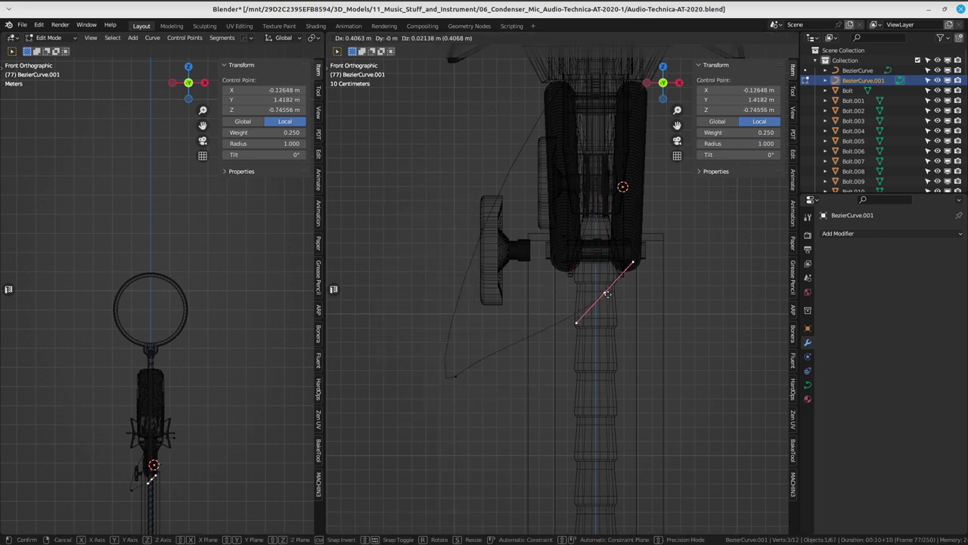
{"action": "left_click", "coordinate": [598, 317]}
- Rotate the new point's handle -38.3° and view from the right side
{"action": "key", "text": "r"}
{"action": "left_click", "coordinate": [655, 274]}
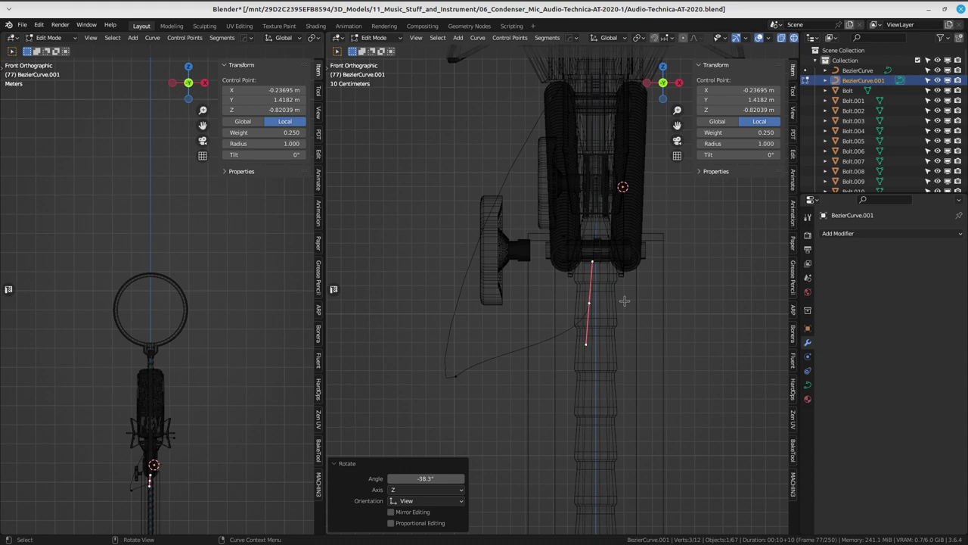
{"action": "key", "text": "KP_3"}
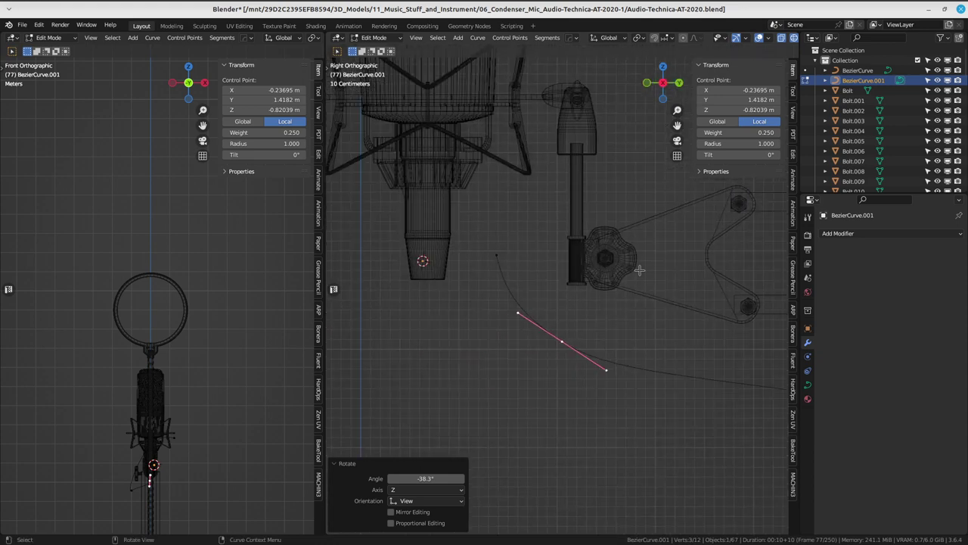
- Rotate the connector-end handle by 22° and then -10.3° so it stands vertical
{"action": "key", "text": "r"}
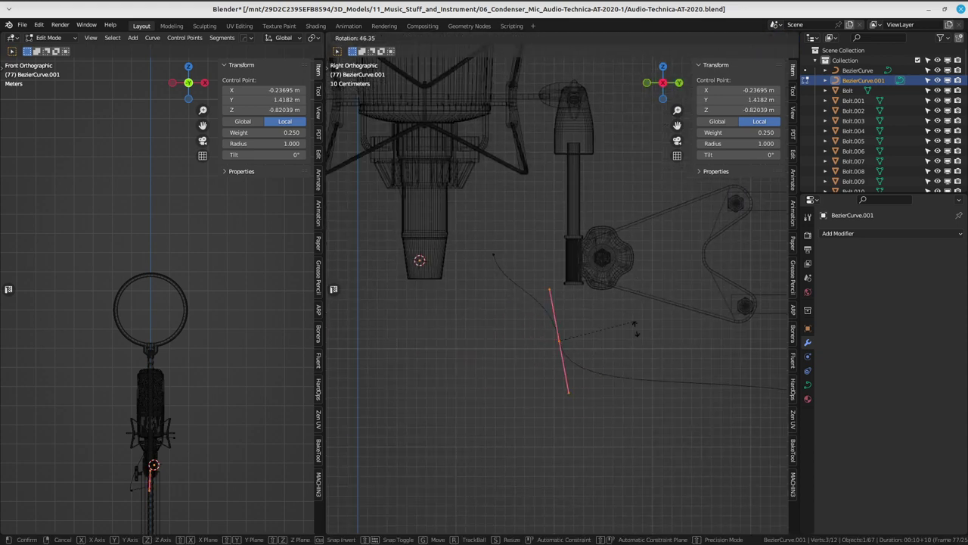
{"action": "left_click", "coordinate": [609, 342]}
{"action": "key", "text": "g"}
{"action": "left_click", "coordinate": [477, 245]}
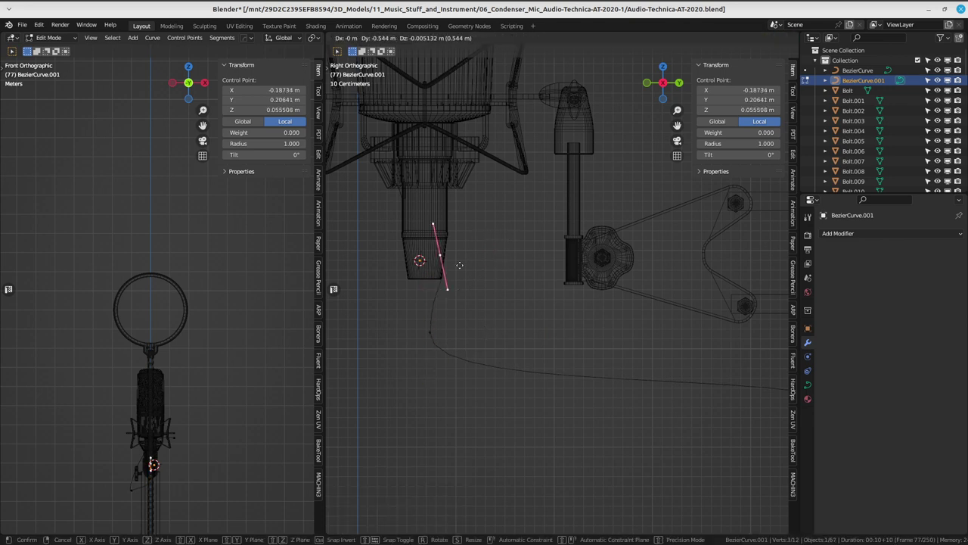
{"action": "middle_click_drag", "start_coordinate": [503, 220], "coordinate": [539, 232], "text": "shift"}
{"action": "type", "text": "r22"}
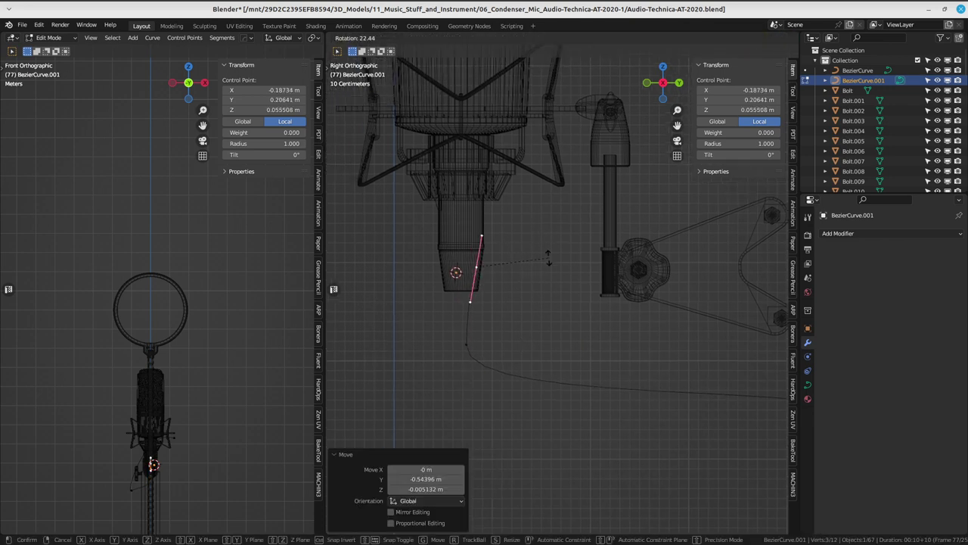
{"action": "key", "text": "Return"}
{"action": "key", "text": "g"}
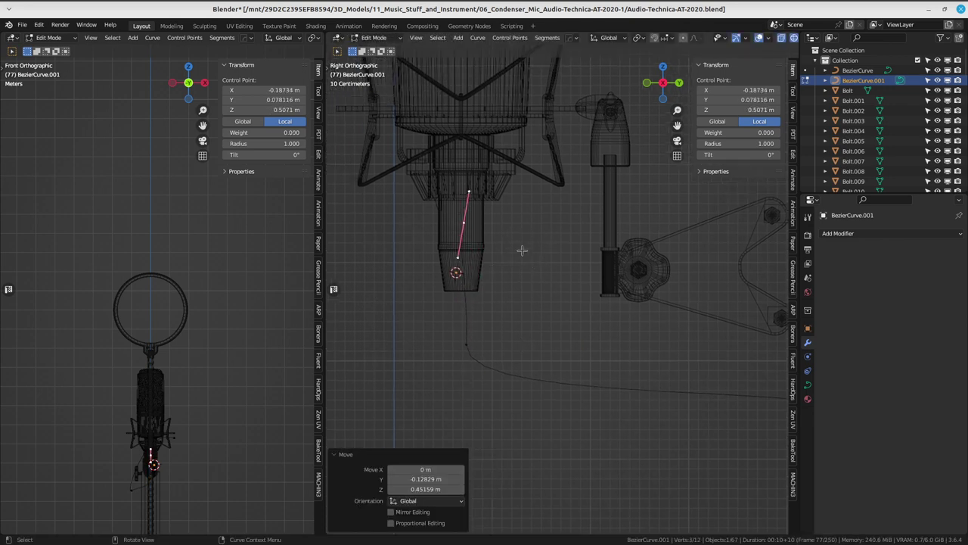
{"action": "type", "text": "r-10.30"}
{"action": "key", "text": "Return"}
{"action": "left_click", "coordinate": [544, 236]}
- Shrink the handle and place it just below the mic connector with a slight tilt
{"action": "key", "text": "s"}
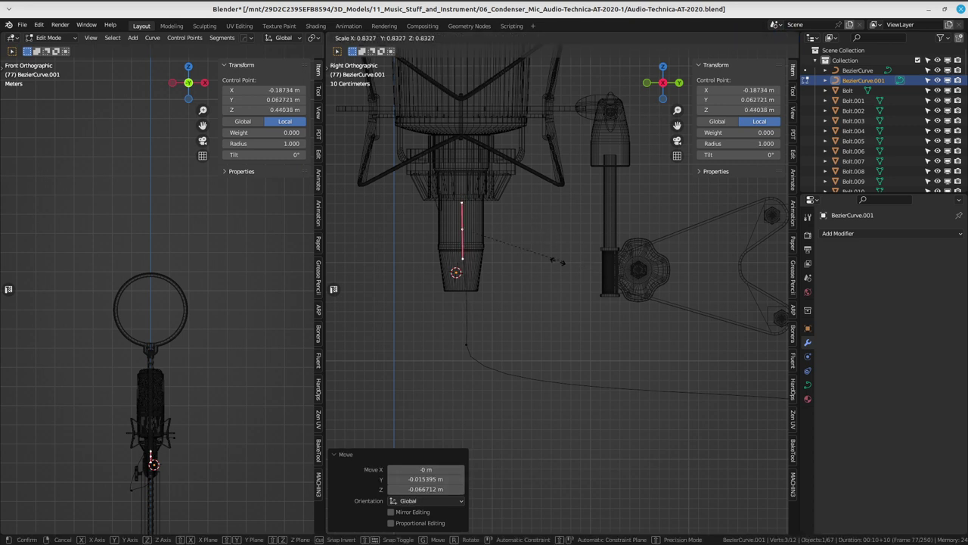
{"action": "left_click", "coordinate": [512, 255]}
{"action": "middle_click_drag", "start_coordinate": [512, 255], "coordinate": [527, 263], "text": "shift"}
{"action": "key", "text": "g"}
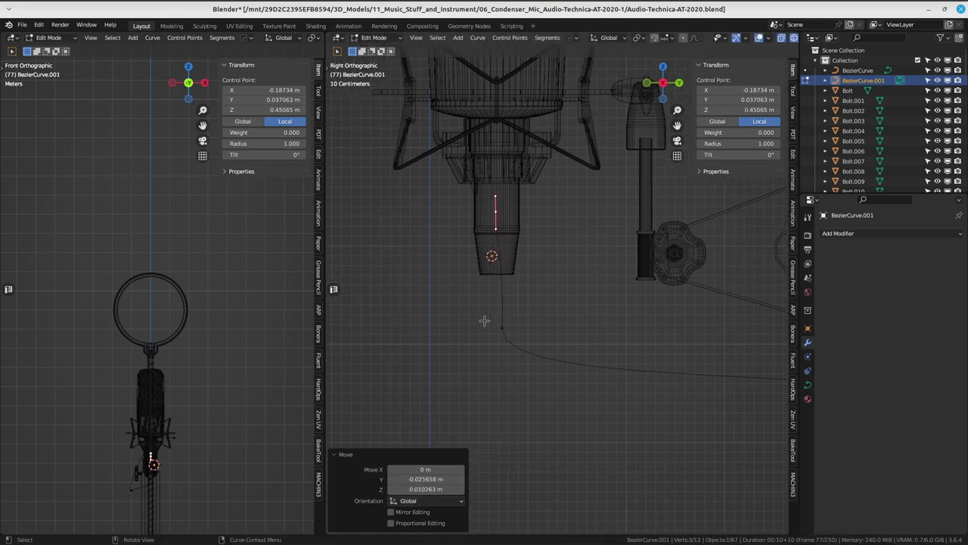
{"action": "left_click", "coordinate": [522, 320]}
{"action": "key", "text": "r"}
{"action": "left_click", "coordinate": [555, 325]}
{"action": "middle_click_drag", "start_coordinate": [547, 336], "coordinate": [556, 340], "text": "shift"}
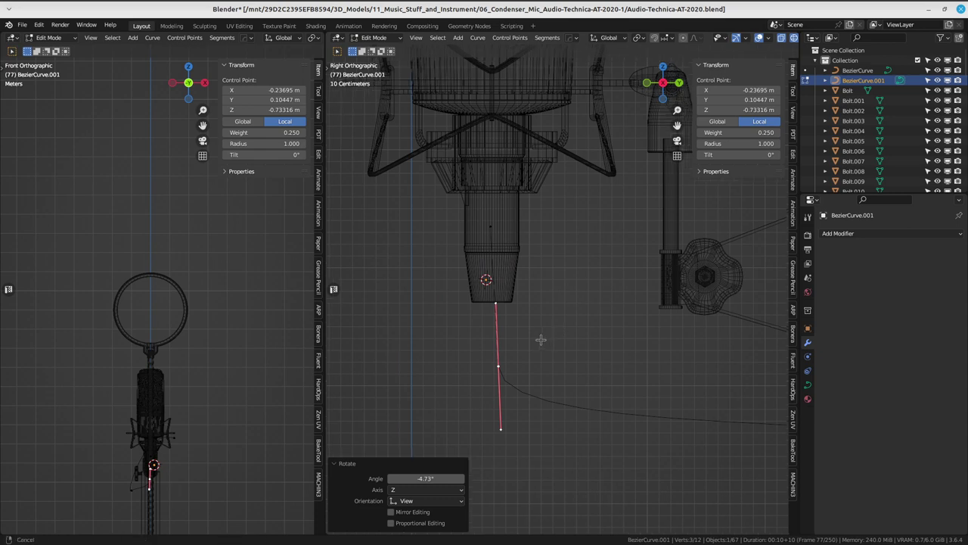
{"action": "key", "text": "g"}
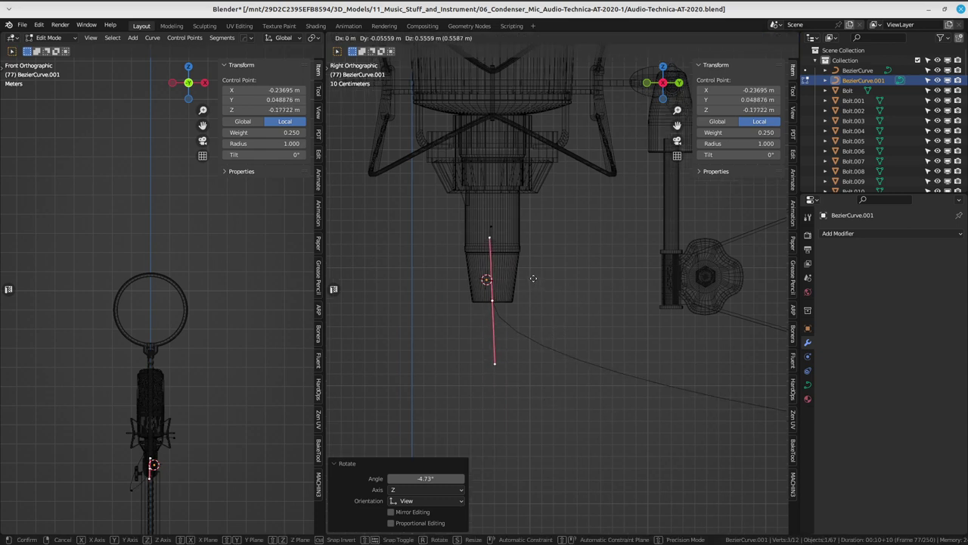
{"action": "left_click", "coordinate": [534, 280]}
- Undo back to the long vertical handle and nudge it 0.007424 m along Y beneath the connector
{"action": "scroll", "coordinate": [432, 271], "scroll_direction": "up", "scroll_amount": 3}
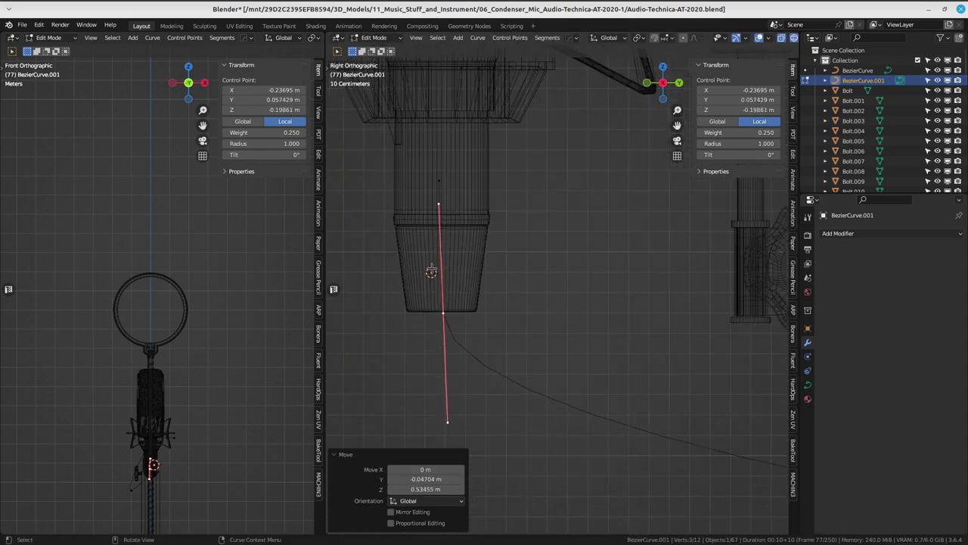
{"action": "middle_click_drag", "start_coordinate": [401, 310], "coordinate": [404, 308], "text": "shift"}
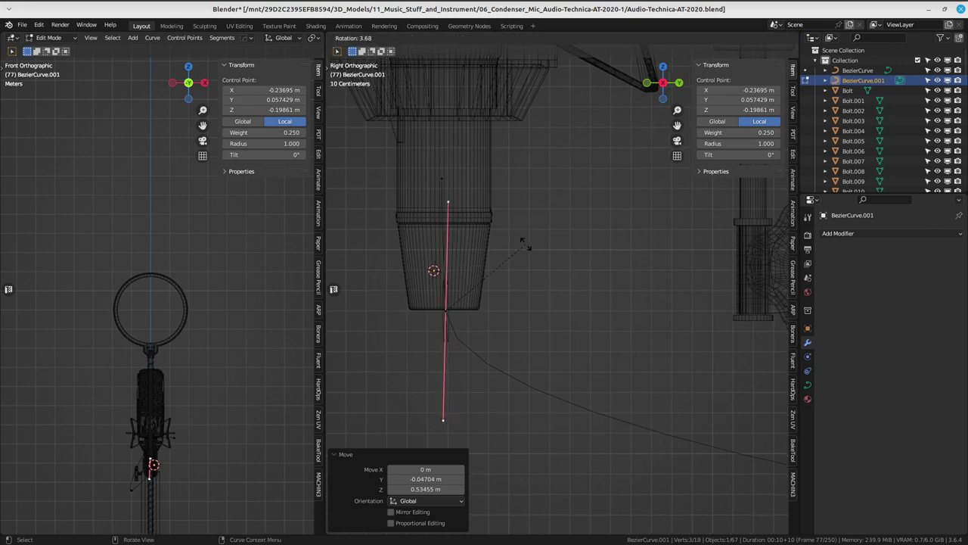
{"action": "left_click", "coordinate": [525, 245]}
{"action": "middle_click_drag", "start_coordinate": [504, 255], "coordinate": [537, 262], "text": "shift"}
{"action": "key", "text": "r"}
{"action": "left_click", "coordinate": [574, 242]}
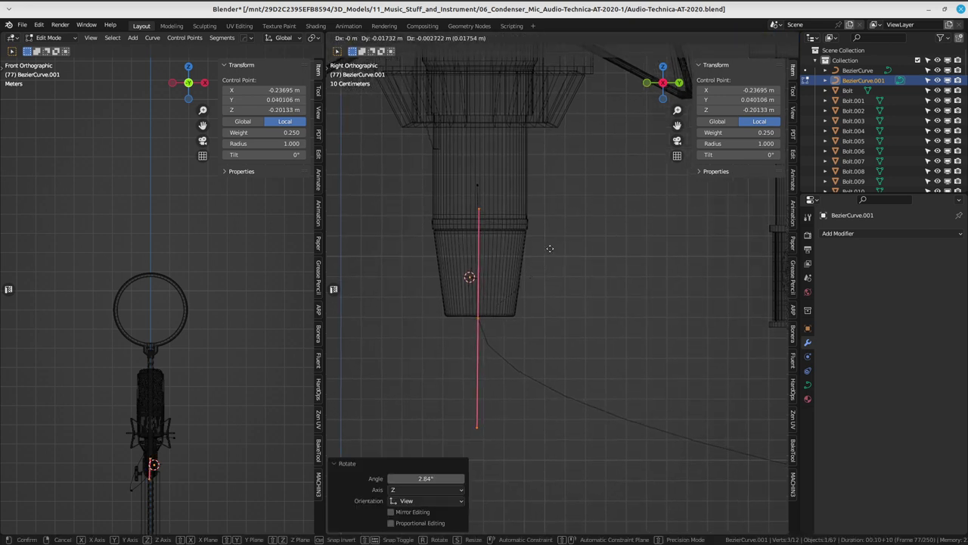
{"action": "key", "text": "Escape"}
{"action": "key", "text": "ctrl+z"}
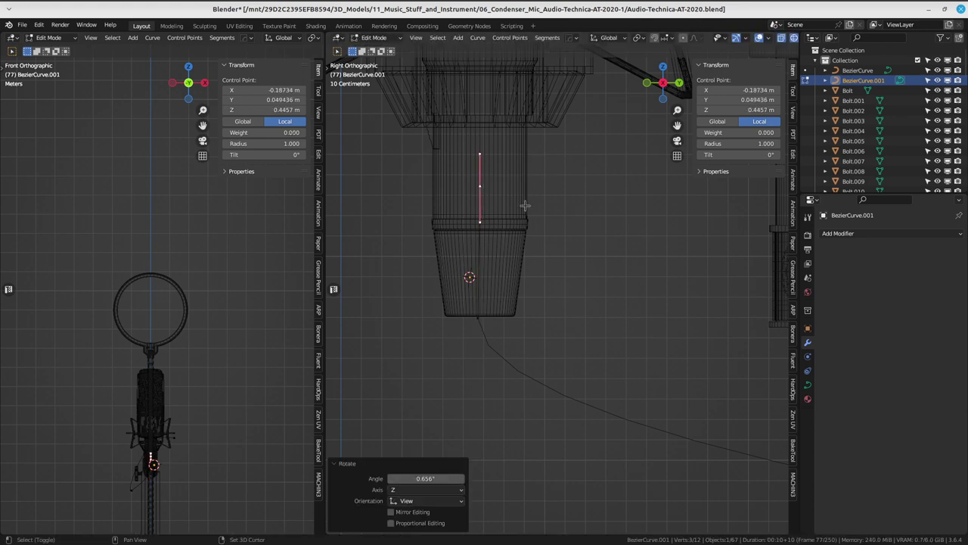
{"action": "key", "text": "ctrl+z"}
{"action": "key", "text": "g"}
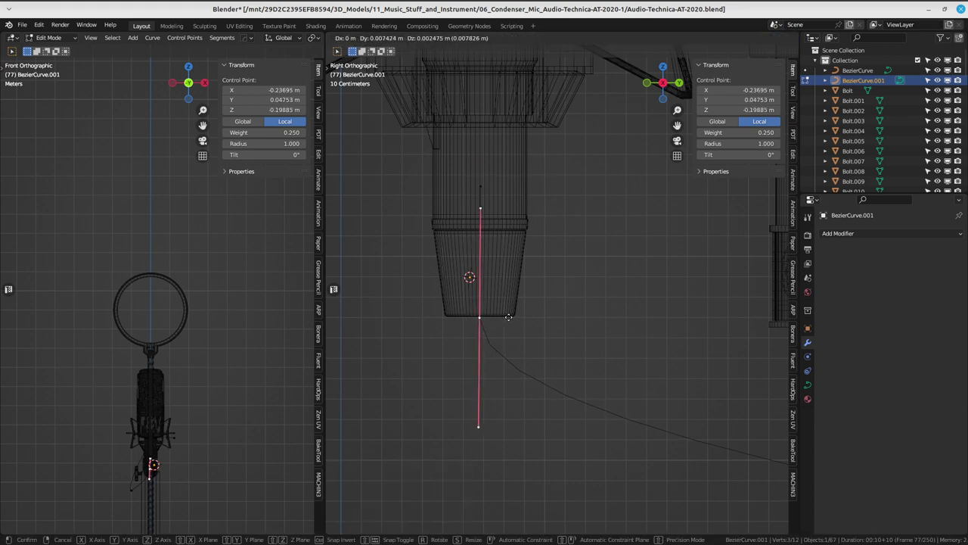
{"action": "left_click", "coordinate": [508, 317]}
{"action": "middle_click_drag", "start_coordinate": [508, 317], "coordinate": [542, 319]}
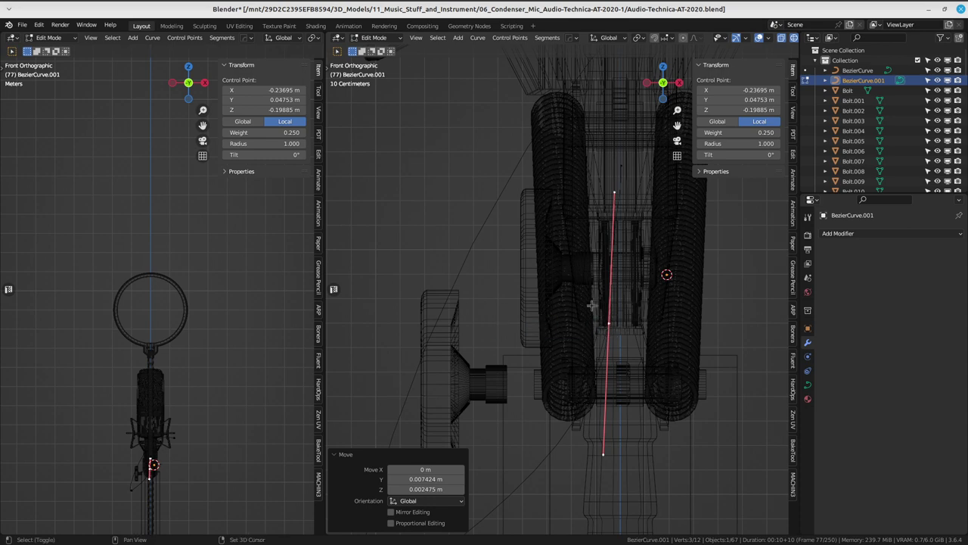
- Toggle between solid and wireframe shading and frame the mic in front view
{"action": "key", "text": "z"}
{"action": "left_click", "coordinate": [649, 310]}
{"action": "key", "text": "shift+z"}
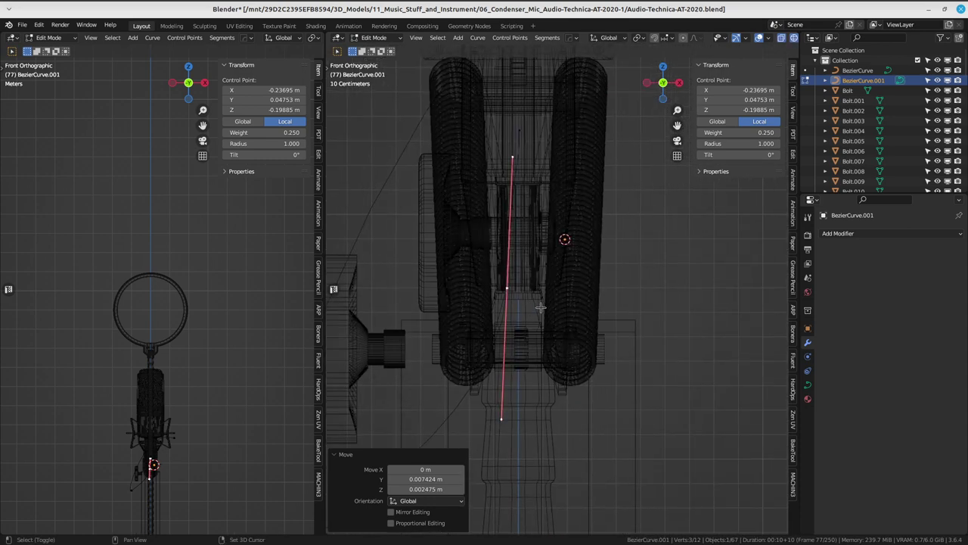
{"action": "scroll", "coordinate": [546, 311], "scroll_direction": "down", "scroll_amount": 3}
{"action": "mouse_move", "coordinate": [546, 310]}
{"action": "middle_mouse_down"}
{"action": "mouse_move", "coordinate": [565, 316]}
{"action": "mouse_move", "coordinate": [550, 324]}
{"action": "middle_mouse_up"}
{"action": "scroll", "coordinate": [550, 324], "scroll_direction": "up", "scroll_amount": 1}
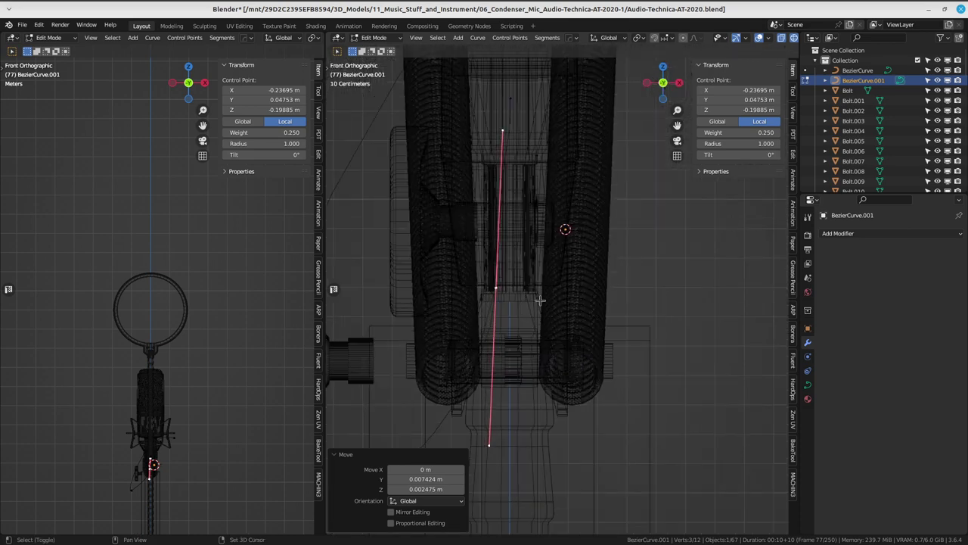
{"action": "scroll", "coordinate": [541, 330], "scroll_direction": "up", "scroll_amount": 1}
{"action": "scroll", "coordinate": [529, 337], "scroll_direction": "up", "scroll_amount": 1}
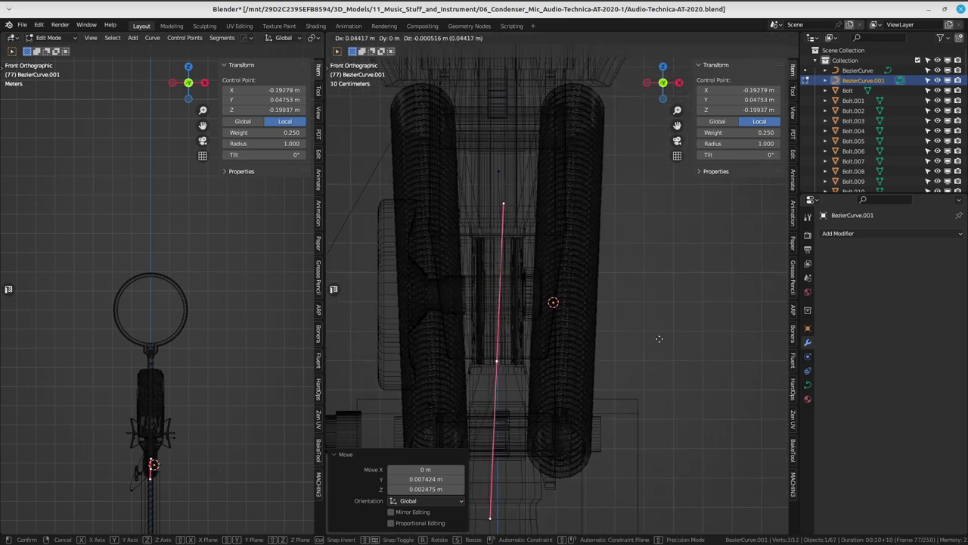
- Rotate the end point -1.34° and shift it along X to centre the cable under the connector
{"action": "key", "text": "r"}
{"action": "left_click", "coordinate": [635, 318]}
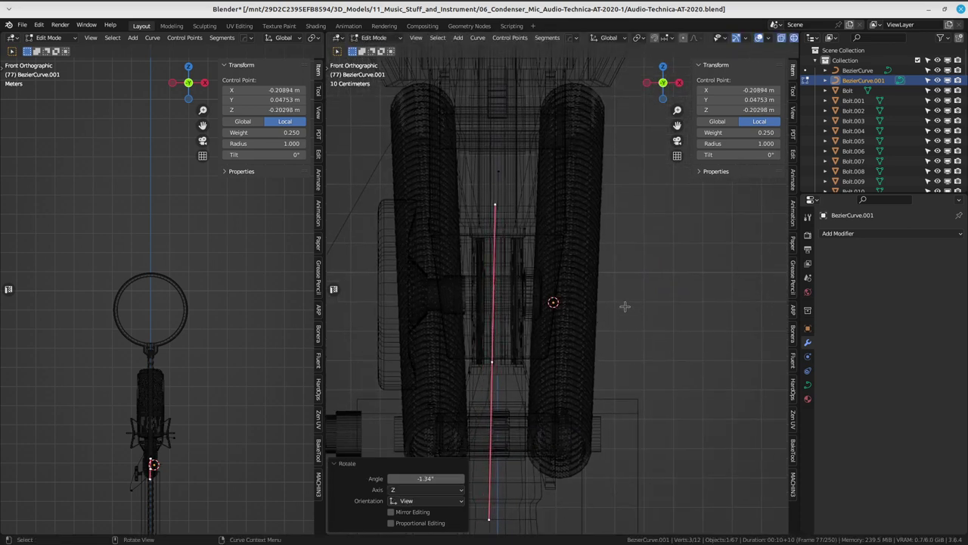
{"action": "key", "text": "g"}
{"action": "left_click", "coordinate": [628, 308]}
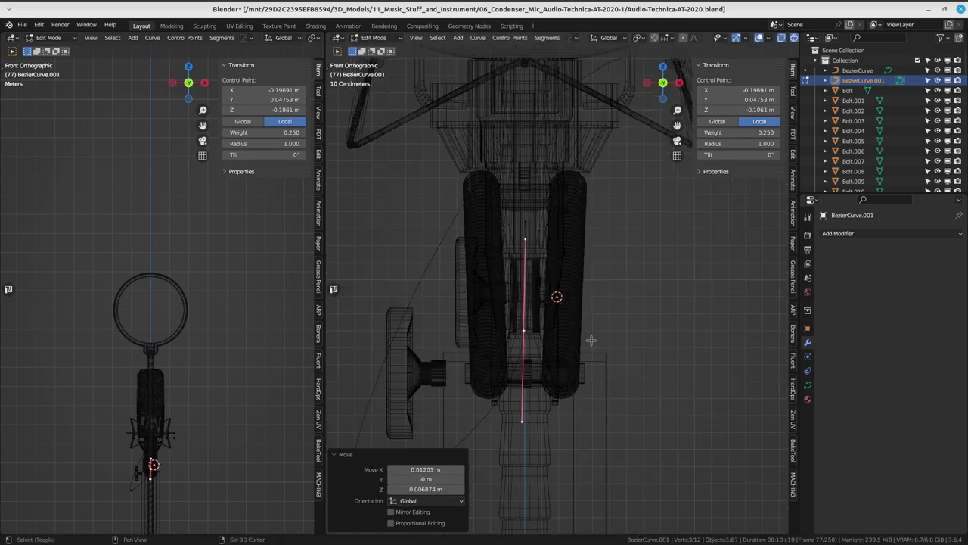
{"action": "middle_click_drag", "start_coordinate": [628, 309], "coordinate": [682, 323]}
- Select the cable's middle control point and move and rotate it so the cable sags below the mic
{"action": "middle_click_drag", "start_coordinate": [560, 300], "coordinate": [645, 291]}
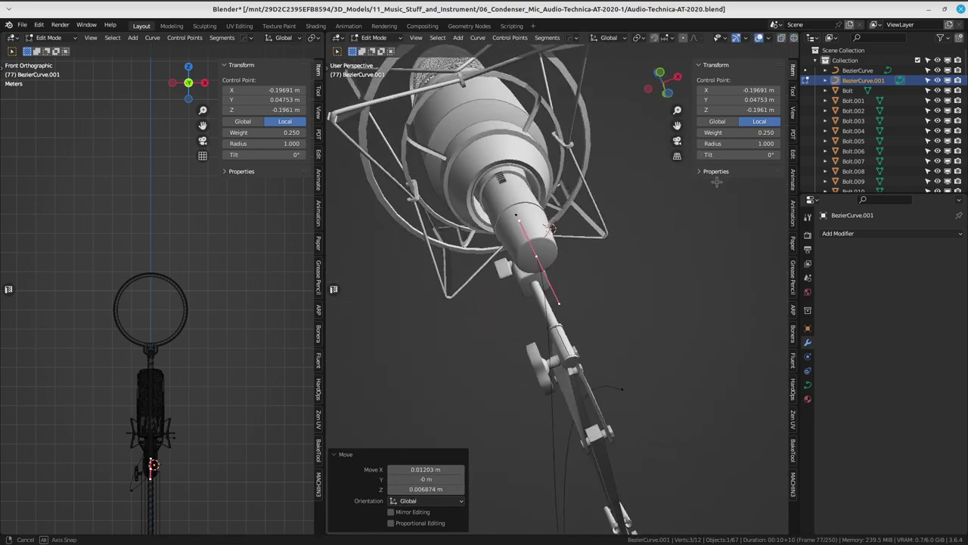
{"action": "mouse_move", "coordinate": [583, 300]}
{"action": "middle_mouse_down"}
{"action": "mouse_move", "coordinate": [532, 338]}
{"action": "mouse_move", "coordinate": [567, 332]}
{"action": "middle_mouse_up"}
{"action": "left_click", "coordinate": [533, 342]}
{"action": "key", "text": "g"}
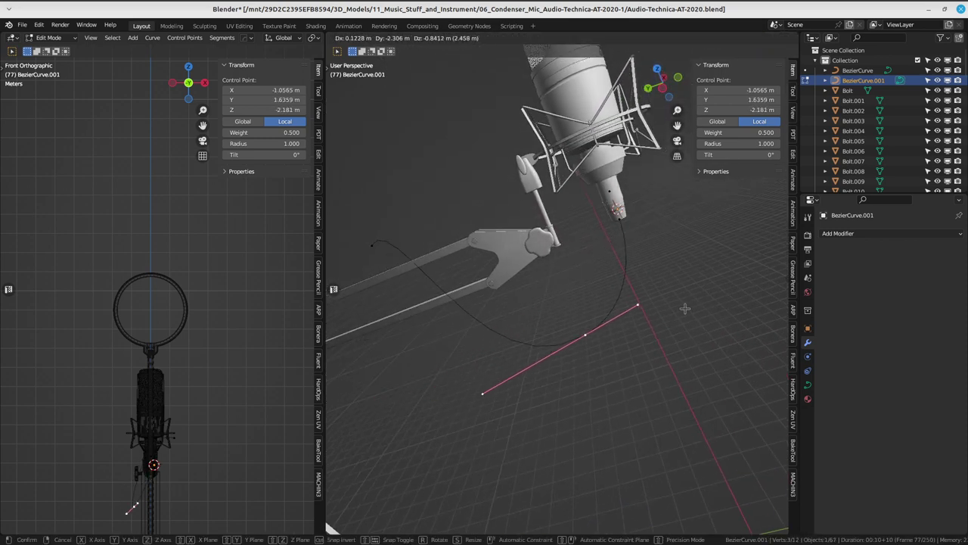
{"action": "left_click", "coordinate": [685, 308]}
{"action": "key", "text": "r"}
{"action": "left_click", "coordinate": [685, 266]}
{"action": "key", "text": "r"}
{"action": "left_click", "coordinate": [680, 263]}
{"action": "key", "text": "g"}
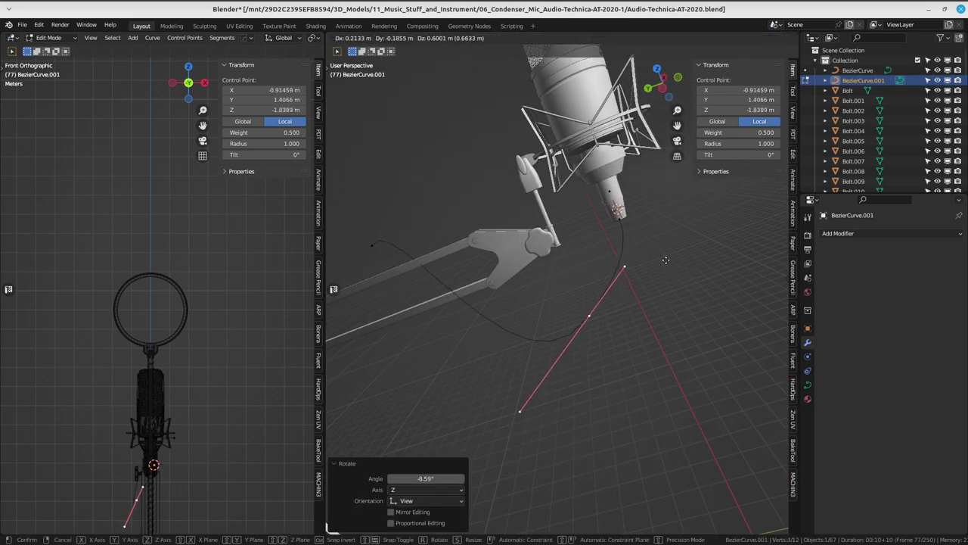
{"action": "left_click", "coordinate": [667, 261]}
{"action": "key", "text": "r"}
{"action": "left_click", "coordinate": [677, 263]}
{"action": "key", "text": "g"}
{"action": "left_click", "coordinate": [683, 266]}
- Shrink the lower handle to 0.671, refine its position, and open the curve's shape settings
{"action": "key", "text": "r"}
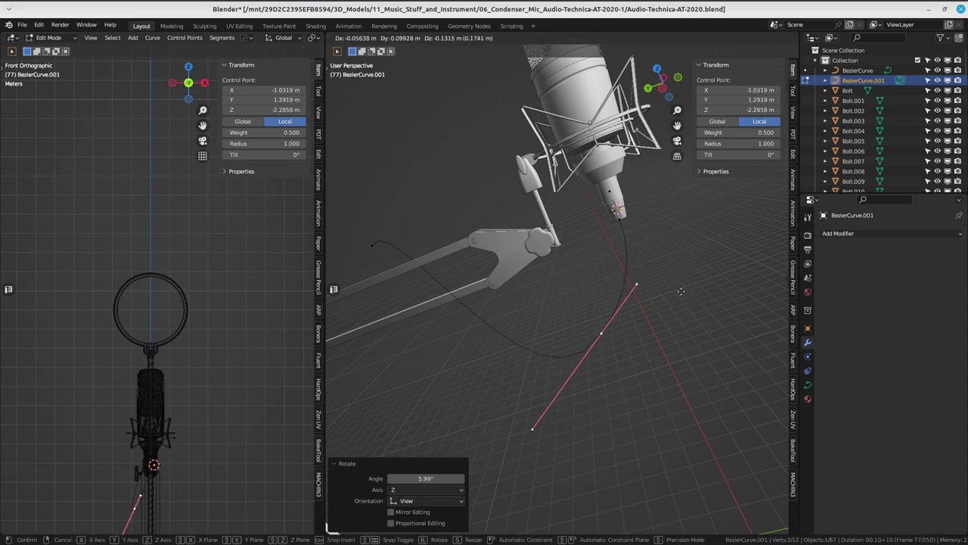
{"action": "key", "text": "s"}
{"action": "left_click", "coordinate": [681, 291]}
{"action": "key", "text": "g"}
{"action": "right_click", "coordinate": [681, 317]}
{"action": "middle_click_drag", "start_coordinate": [681, 317], "coordinate": [633, 325]}
{"action": "key", "text": "g"}
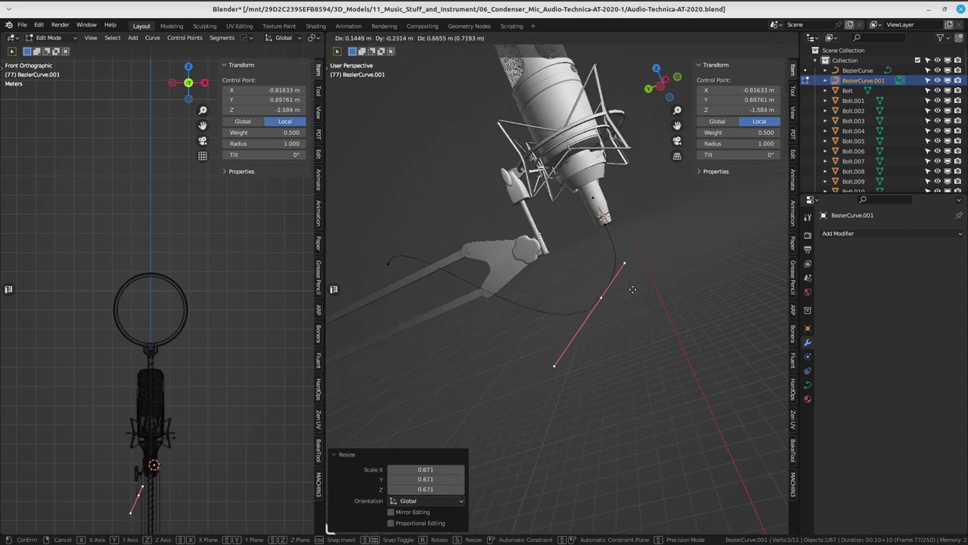
{"action": "left_click", "coordinate": [633, 289]}
{"action": "middle_click_drag", "start_coordinate": [632, 289], "coordinate": [634, 253]}
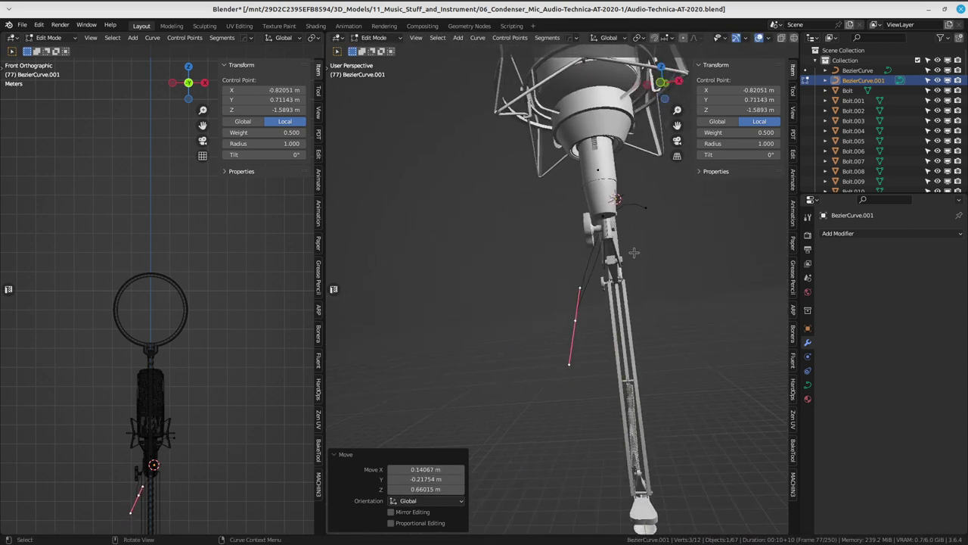
{"action": "key", "text": "g"}
{"action": "left_click", "coordinate": [665, 272]}
{"action": "key", "text": "g"}
{"action": "mouse_move", "coordinate": [666, 272]}
{"action": "middle_mouse_down"}
{"action": "mouse_move", "coordinate": [546, 298]}
{"action": "mouse_move", "coordinate": [597, 245]}
{"action": "middle_mouse_up"}
{"action": "left_click", "coordinate": [635, 279]}
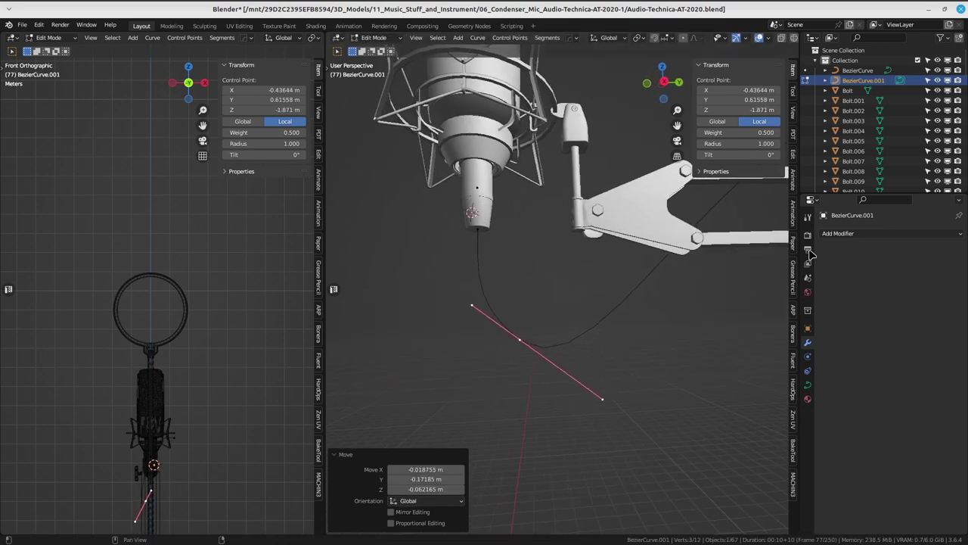
{"action": "left_click", "coordinate": [807, 386]}
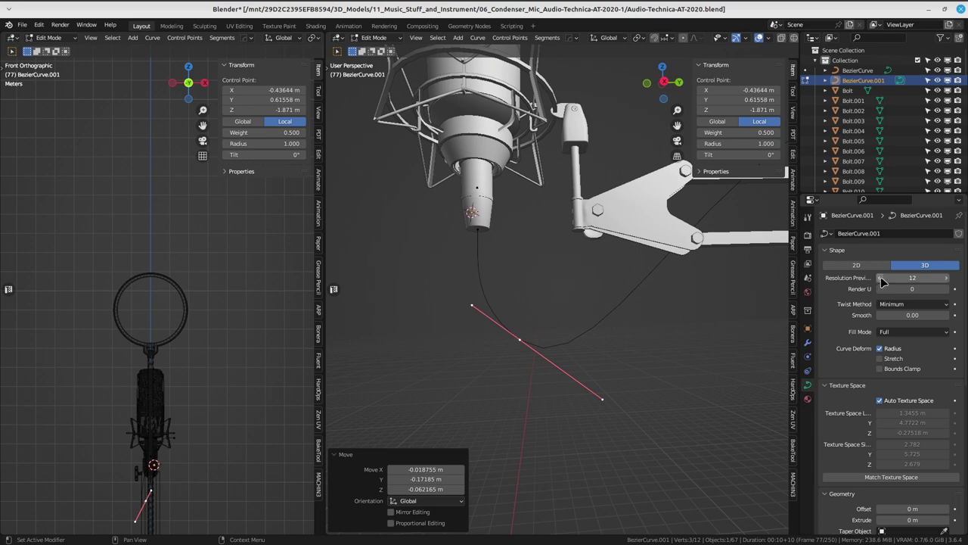
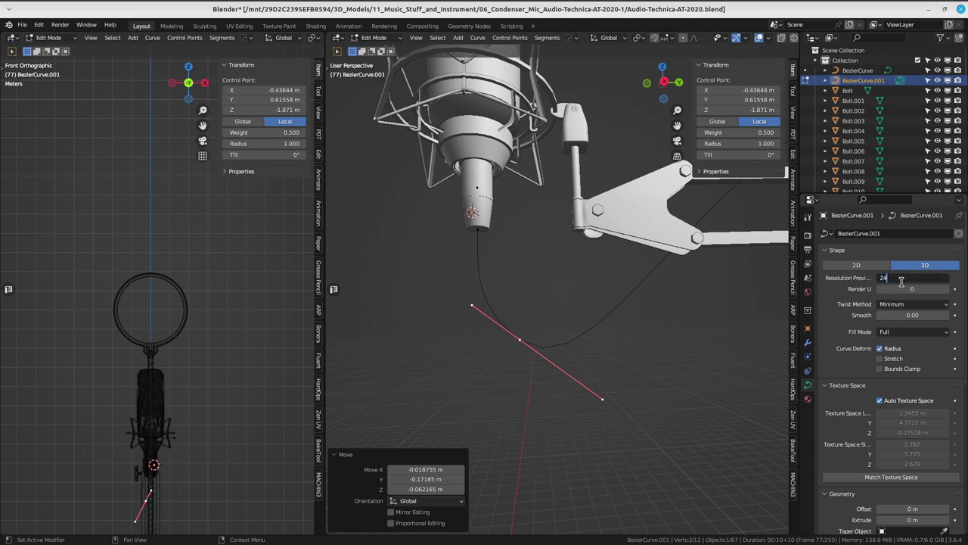
- Back in Object Mode, give the cable curve a round bevel depth of 0.119 m
{"action": "middle_click_drag", "start_coordinate": [544, 310], "coordinate": [630, 264]}
{"action": "key", "text": "ctrl+Tab"}
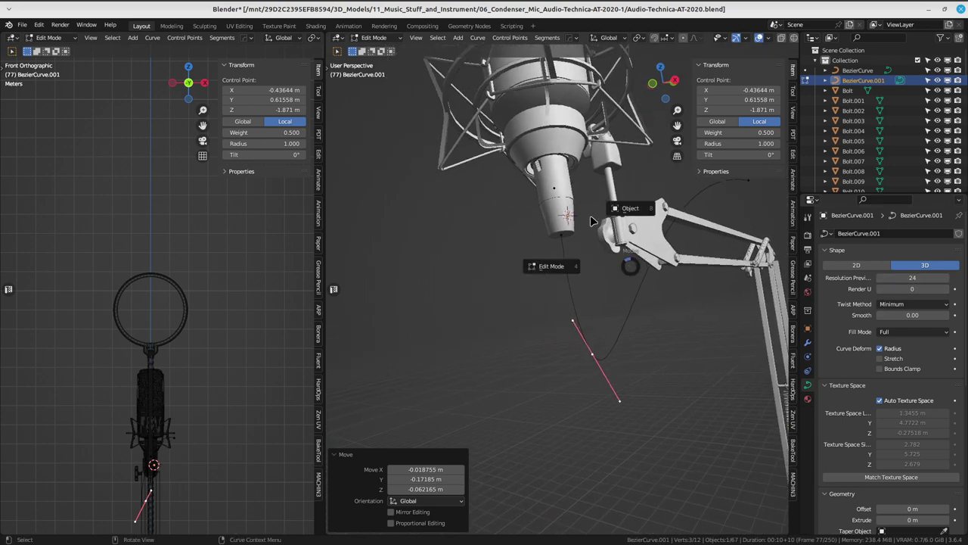
{"action": "left_click", "coordinate": [639, 215]}
{"action": "scroll", "coordinate": [881, 378], "scroll_direction": "down", "scroll_amount": 2}
{"action": "scroll", "coordinate": [881, 394], "scroll_direction": "down", "scroll_amount": 2}
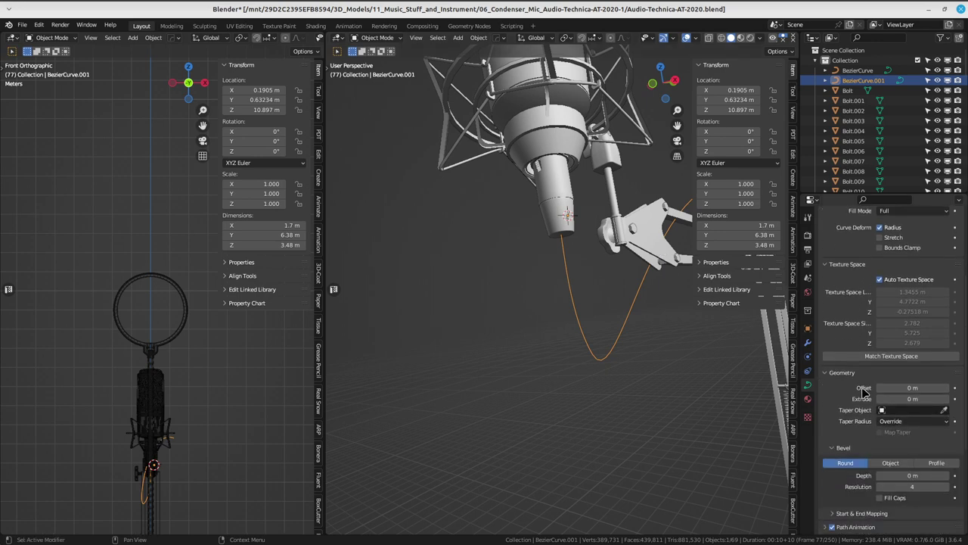
{"action": "scroll", "coordinate": [881, 402], "scroll_direction": "down", "scroll_amount": 1}
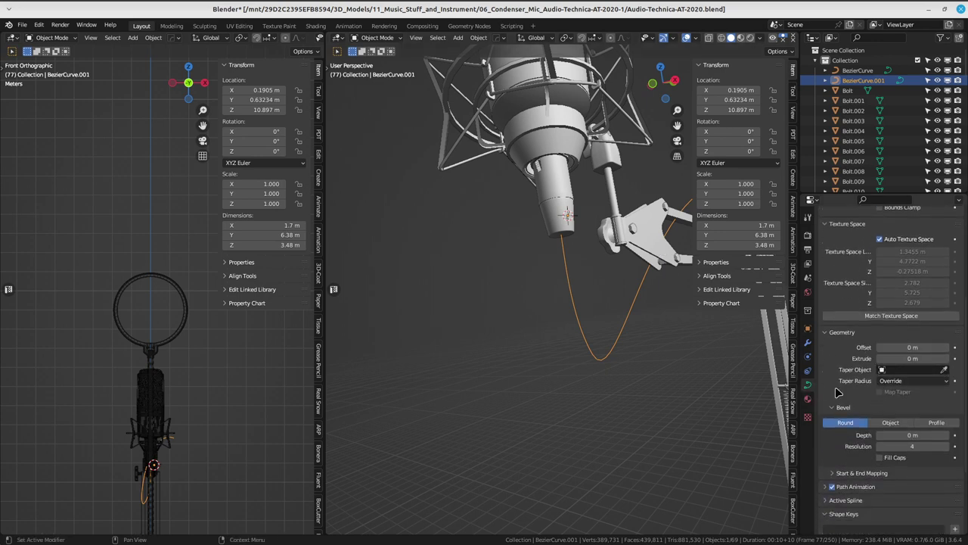
{"action": "scroll", "coordinate": [902, 341], "scroll_direction": "down", "scroll_amount": 2}
{"action": "scroll", "coordinate": [903, 344], "scroll_direction": "down", "scroll_amount": 1}
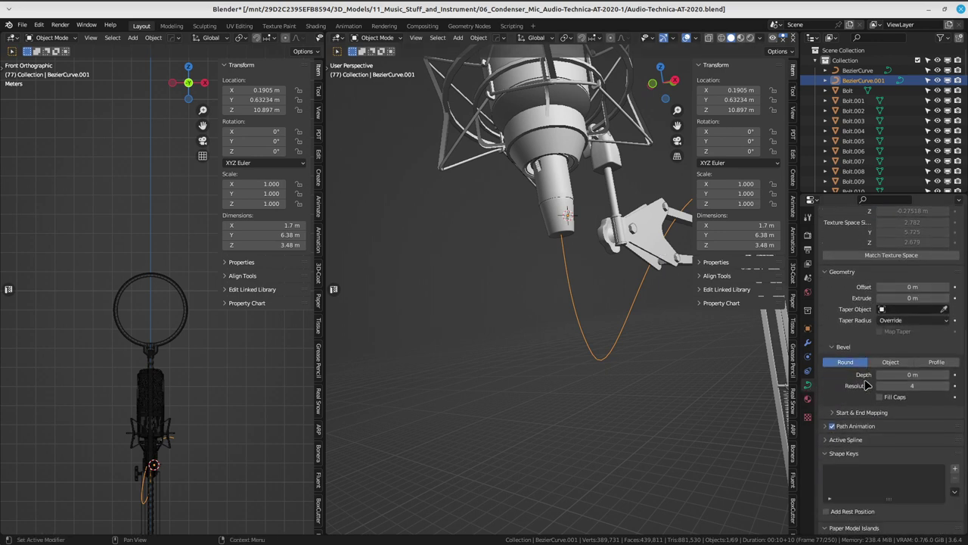
{"action": "scroll", "coordinate": [904, 350], "scroll_direction": "down", "scroll_amount": 1}
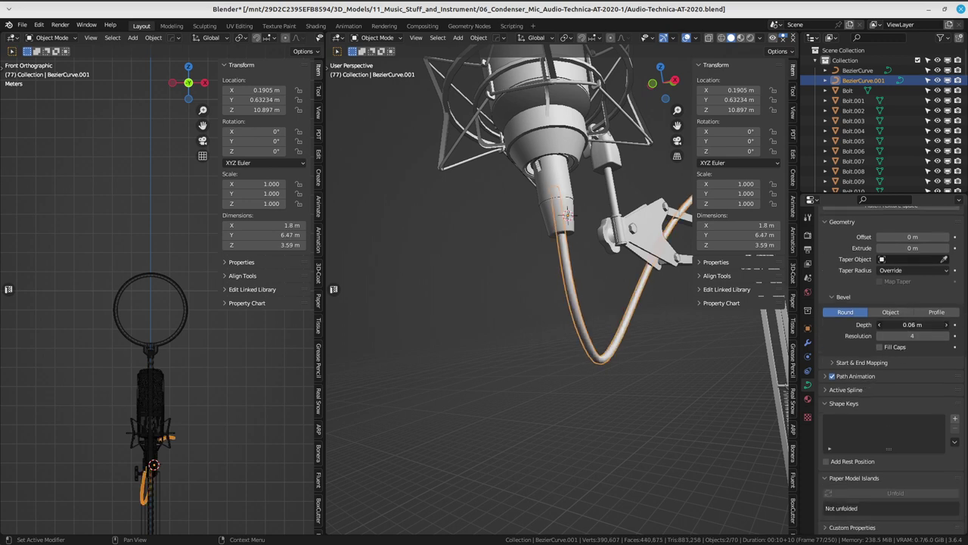
{"action": "mouse_move", "coordinate": [519, 318]}
{"action": "middle_mouse_down"}
{"action": "mouse_move", "coordinate": [450, 327]}
{"action": "mouse_move", "coordinate": [592, 177]}
{"action": "mouse_move", "coordinate": [512, 338]}
{"action": "mouse_move", "coordinate": [634, 233]}
{"action": "mouse_move", "coordinate": [571, 253]}
{"action": "mouse_move", "coordinate": [913, 359]}
{"action": "middle_mouse_up"}
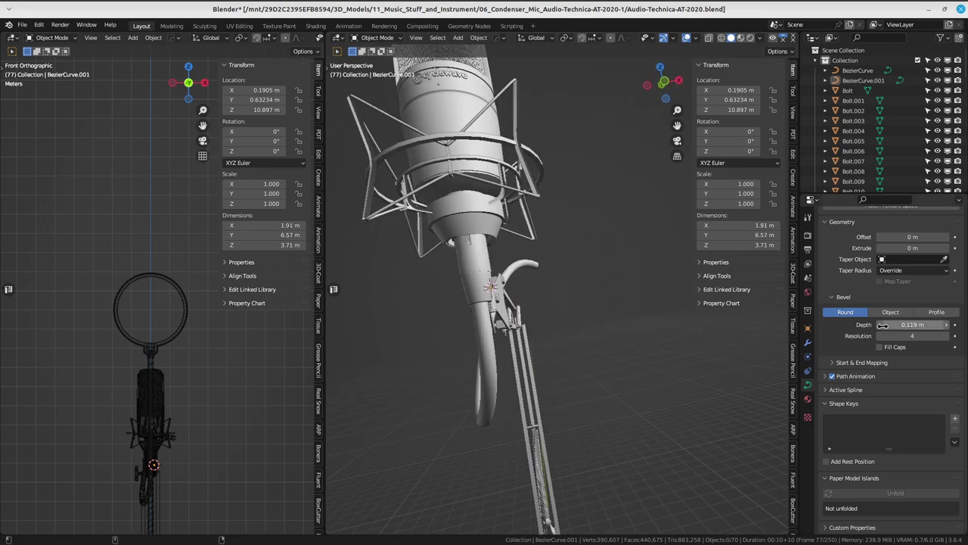
{"action": "mouse_move", "coordinate": [643, 333]}
{"action": "middle_mouse_down"}
{"action": "mouse_move", "coordinate": [577, 341]}
{"action": "mouse_move", "coordinate": [554, 270]}
{"action": "middle_mouse_up"}
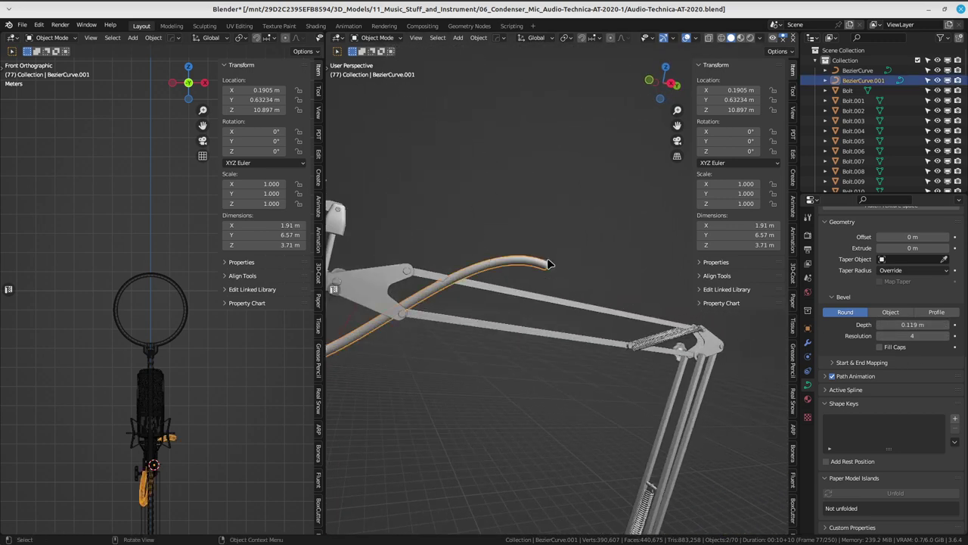
- Reposition the cable's last control point closer to the boom arm
{"action": "left_click", "coordinate": [469, 279]}
{"action": "mouse_move", "coordinate": [469, 278]}
{"action": "middle_mouse_down"}
{"action": "mouse_move", "coordinate": [597, 355]}
{"action": "mouse_move", "coordinate": [575, 268]}
{"action": "mouse_move", "coordinate": [605, 317]}
{"action": "mouse_move", "coordinate": [576, 340]}
{"action": "mouse_move", "coordinate": [594, 299]}
{"action": "mouse_move", "coordinate": [643, 318]}
{"action": "middle_mouse_up"}
{"action": "key", "text": "g"}
{"action": "left_click", "coordinate": [607, 330]}
{"action": "key", "text": "g"}
{"action": "left_click", "coordinate": [576, 342]}
- Extrude a new cable end point and rotate its handle upright to start the loop
{"action": "key", "text": "e"}
{"action": "left_click", "coordinate": [723, 332]}
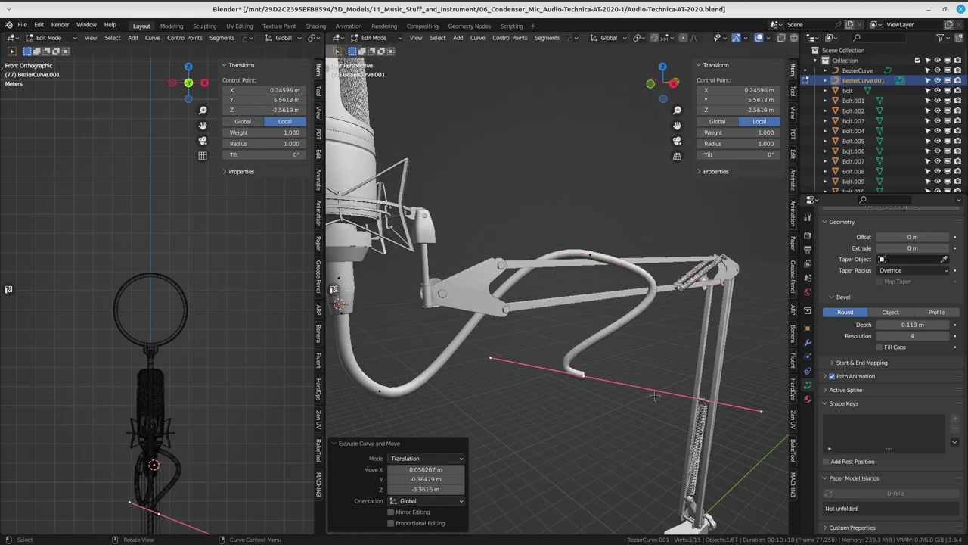
{"action": "key", "text": "r"}
{"action": "left_click", "coordinate": [725, 333]}
{"action": "key", "text": "g"}
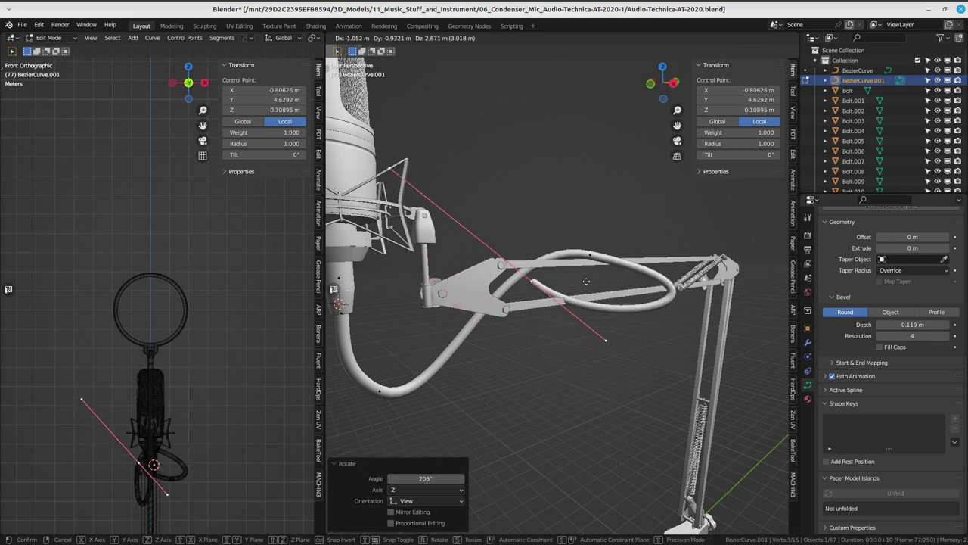
{"action": "left_click", "coordinate": [563, 285]}
{"action": "mouse_move", "coordinate": [563, 285]}
{"action": "middle_mouse_down"}
{"action": "mouse_move", "coordinate": [582, 302]}
{"action": "mouse_move", "coordinate": [681, 333]}
{"action": "mouse_move", "coordinate": [618, 347]}
{"action": "mouse_move", "coordinate": [607, 301]}
{"action": "middle_mouse_up"}
{"action": "key", "text": "r"}
{"action": "left_click", "coordinate": [606, 318]}
{"action": "key", "text": "g"}
{"action": "left_click", "coordinate": [714, 353]}
{"action": "key", "text": "ctrl+z"}
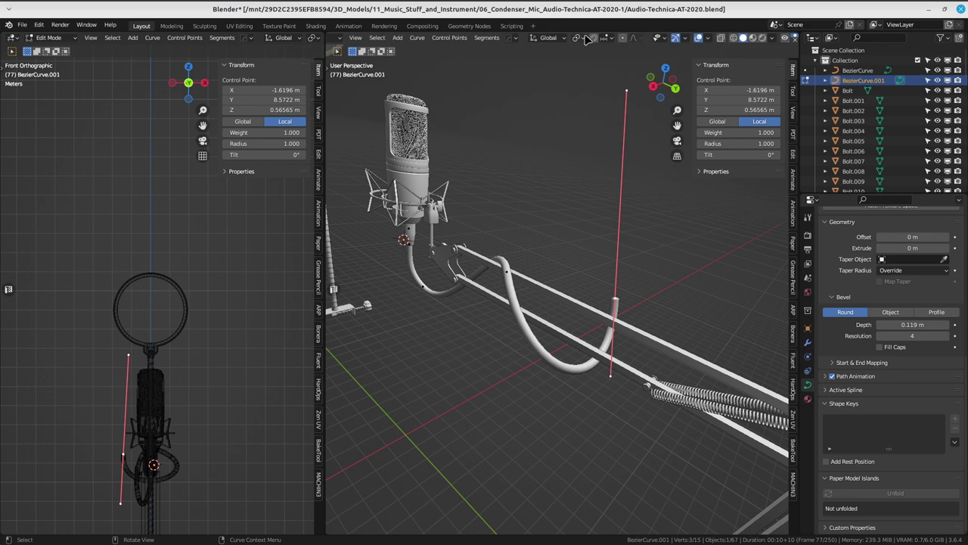
- Enable snapping with Face Project and scale the new point's handles
{"action": "left_click", "coordinate": [595, 37]}
{"action": "left_click", "coordinate": [605, 37]}
{"action": "left_click", "coordinate": [585, 98]}
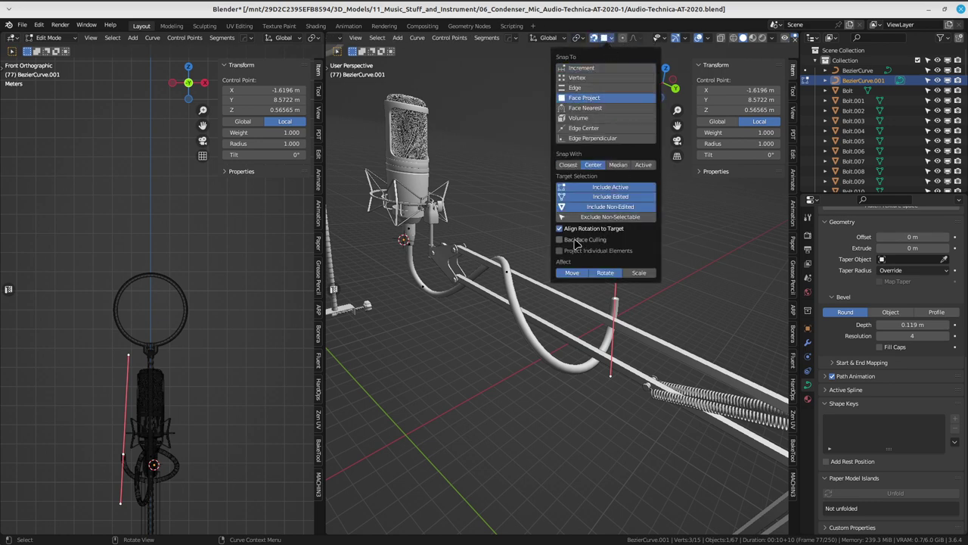
{"action": "middle_click_drag", "start_coordinate": [522, 303], "coordinate": [650, 344]}
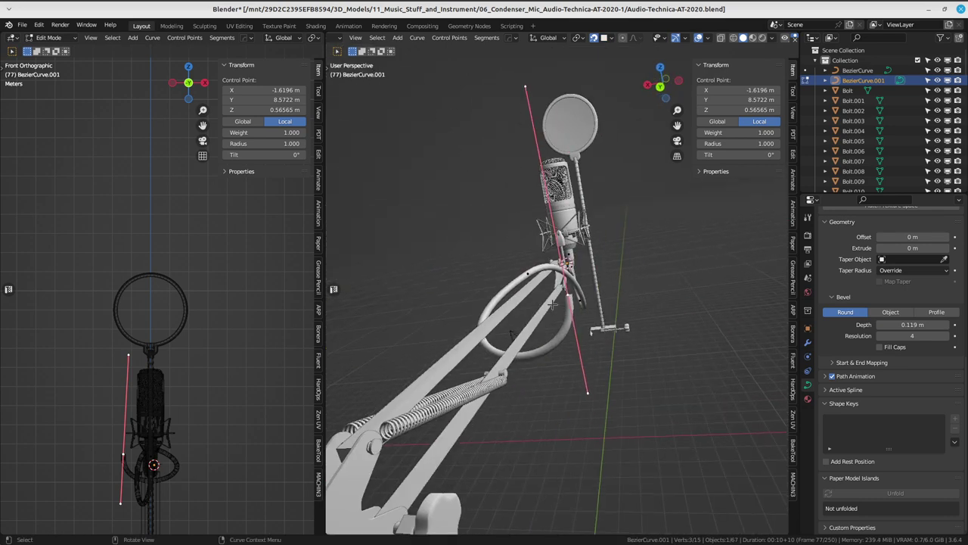
{"action": "key", "text": "s"}
{"action": "left_click", "coordinate": [592, 281]}
{"action": "middle_click_drag", "start_coordinate": [593, 282], "coordinate": [529, 288]}
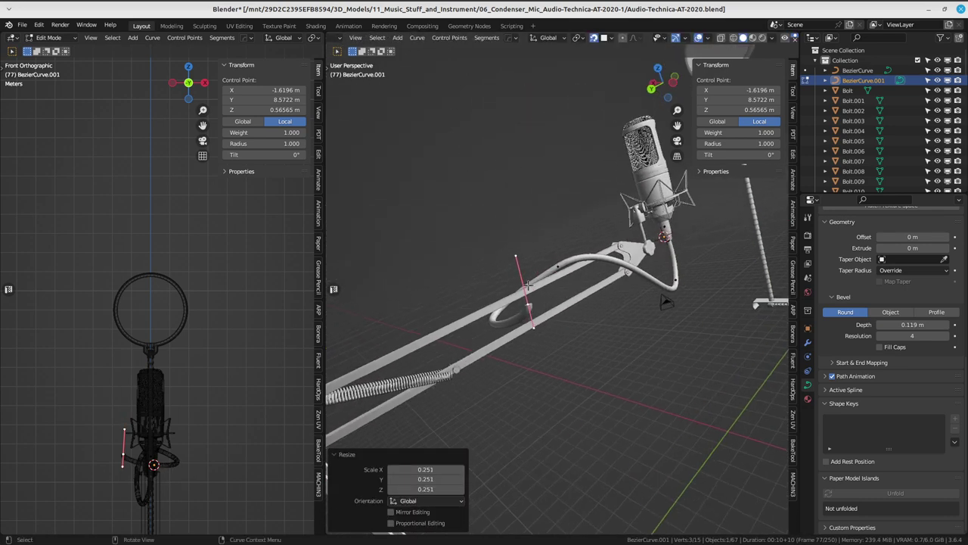
- Hook the end point onto the boom arm and shrink its handles to 0.653
{"action": "key", "text": "g"}
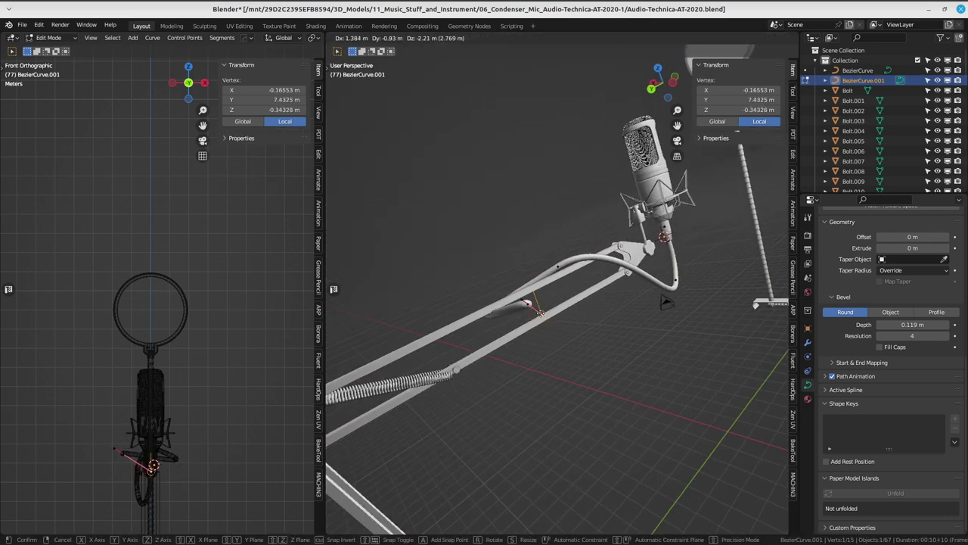
{"action": "left_click", "coordinate": [535, 308]}
{"action": "mouse_move", "coordinate": [535, 309]}
{"action": "middle_mouse_down"}
{"action": "mouse_move", "coordinate": [551, 302]}
{"action": "mouse_move", "coordinate": [586, 318]}
{"action": "mouse_move", "coordinate": [575, 287]}
{"action": "mouse_move", "coordinate": [572, 323]}
{"action": "mouse_move", "coordinate": [537, 159]}
{"action": "mouse_move", "coordinate": [530, 315]}
{"action": "mouse_move", "coordinate": [488, 333]}
{"action": "mouse_move", "coordinate": [673, 265]}
{"action": "mouse_move", "coordinate": [692, 340]}
{"action": "mouse_move", "coordinate": [666, 335]}
{"action": "middle_mouse_up"}
{"action": "key", "text": "s"}
{"action": "left_click", "coordinate": [551, 176]}
{"action": "scroll", "coordinate": [551, 175], "scroll_direction": "up", "scroll_amount": 2}
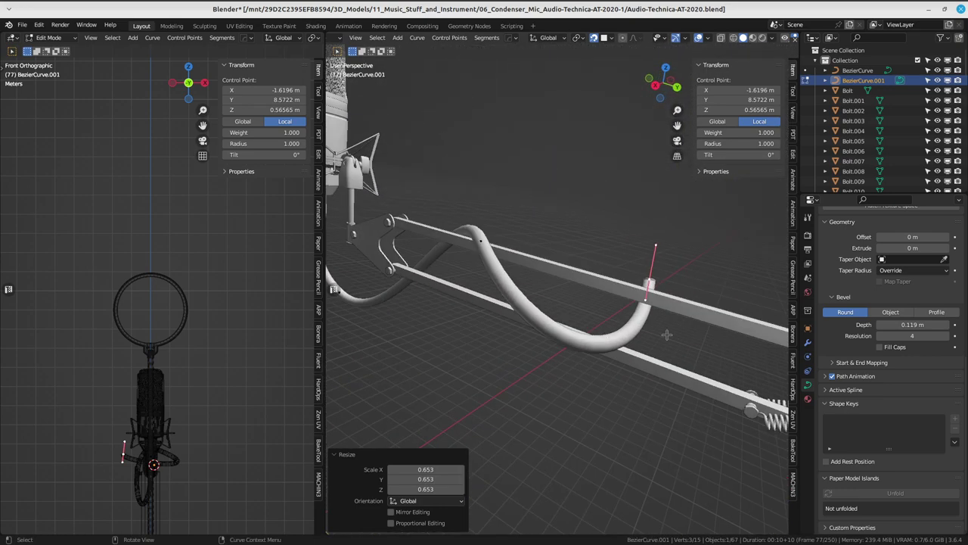
- Subdivide the selected cable segments, then move and rotate one new control point
{"action": "left_click", "coordinate": [482, 262], "text": "ctrl"}
{"action": "right_click", "coordinate": [493, 242]}
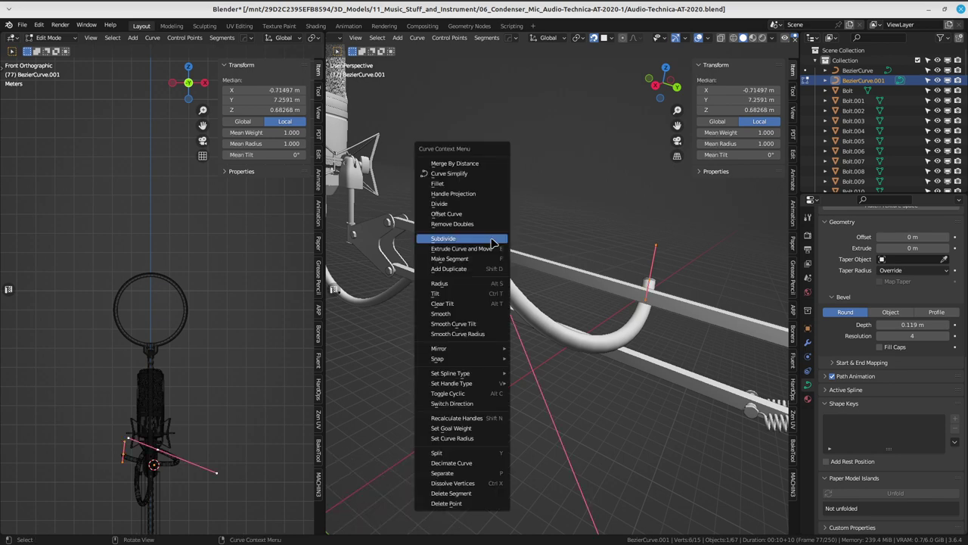
{"action": "left_click", "coordinate": [493, 242]}
{"action": "middle_click_drag", "start_coordinate": [619, 339], "coordinate": [454, 325]}
{"action": "left_click", "coordinate": [621, 342]}
{"action": "key", "text": "g"}
{"action": "left_click", "coordinate": [619, 338]}
{"action": "key", "text": "r"}
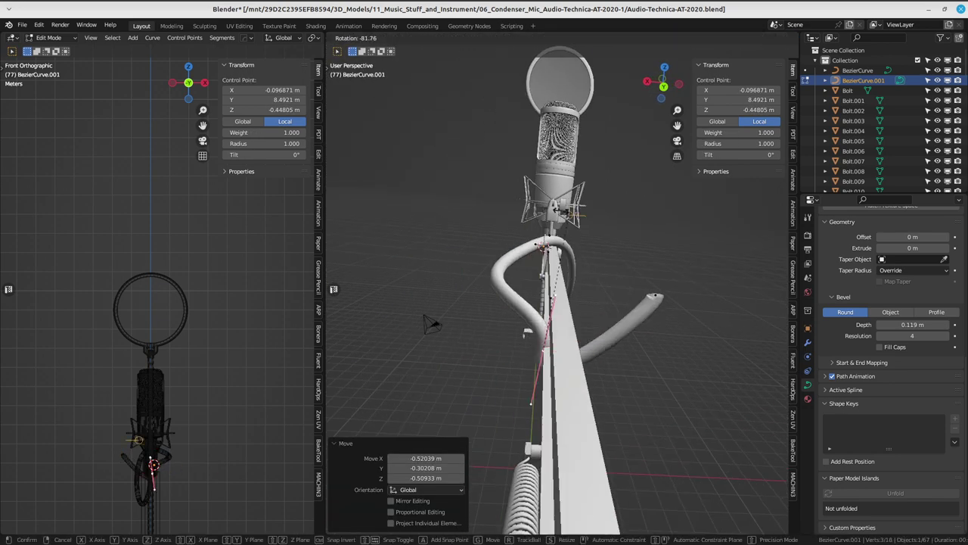
{"action": "left_click", "coordinate": [475, 402]}
- Move the cable's end point and extrude new points along the boom arm
{"action": "middle_click_drag", "start_coordinate": [475, 402], "coordinate": [676, 325]}
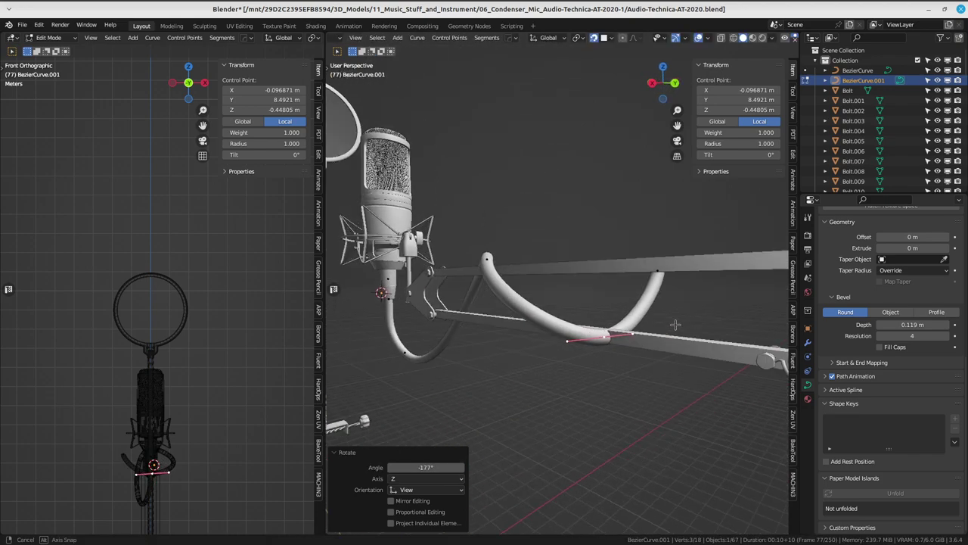
{"action": "mouse_move", "coordinate": [584, 330]}
{"action": "middle_mouse_down"}
{"action": "mouse_move", "coordinate": [625, 305]}
{"action": "mouse_move", "coordinate": [473, 312]}
{"action": "mouse_move", "coordinate": [669, 300]}
{"action": "mouse_move", "coordinate": [566, 246]}
{"action": "middle_mouse_up"}
{"action": "left_click", "coordinate": [652, 288]}
{"action": "key", "text": "g"}
{"action": "left_click", "coordinate": [438, 312]}
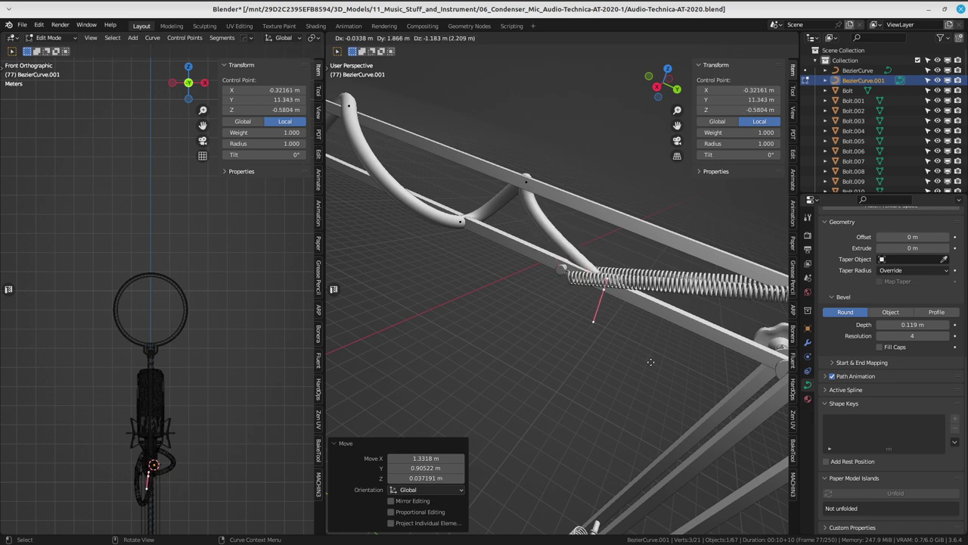
{"action": "left_click", "coordinate": [627, 298]}
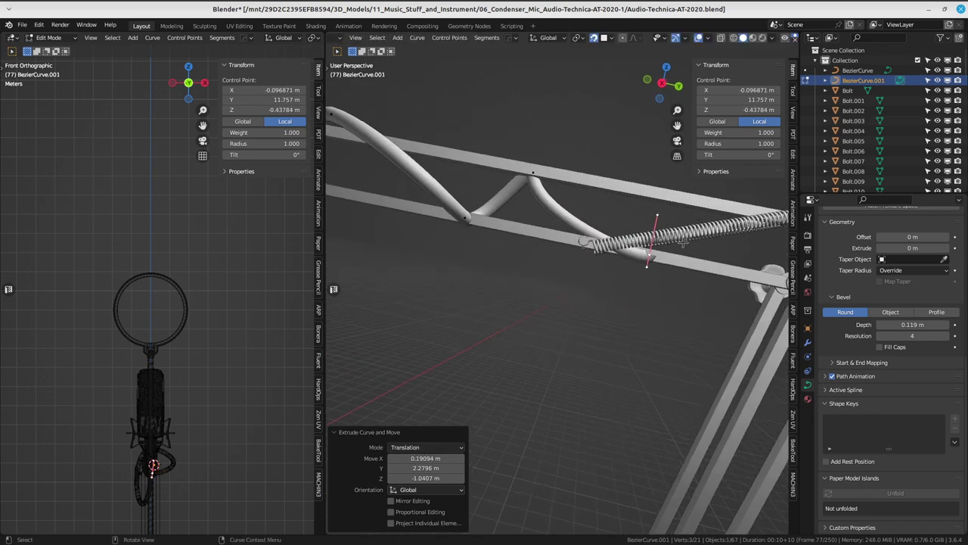
{"action": "middle_click_drag", "start_coordinate": [627, 297], "coordinate": [542, 306]}
{"action": "key", "text": "g"}
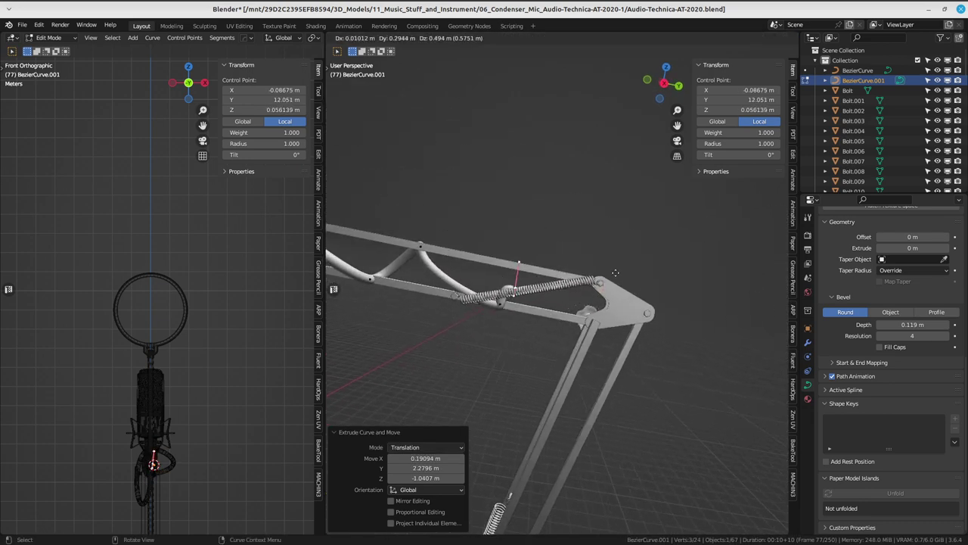
{"action": "left_click", "coordinate": [641, 255]}
{"action": "middle_click_drag", "start_coordinate": [641, 254], "coordinate": [546, 248]}
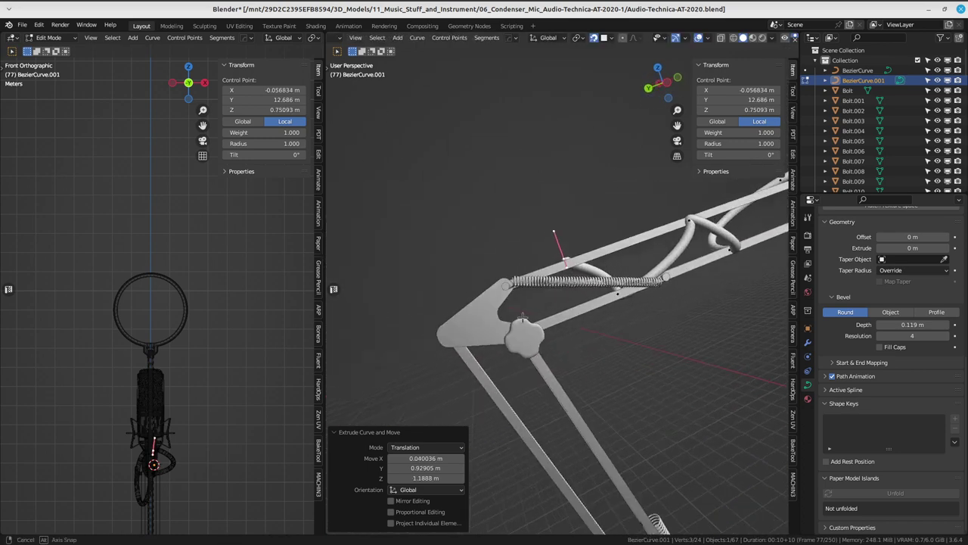
{"action": "key", "text": "g"}
{"action": "left_click", "coordinate": [550, 252]}
{"action": "mouse_move", "coordinate": [551, 252]}
{"action": "middle_mouse_down"}
{"action": "mouse_move", "coordinate": [610, 299]}
{"action": "mouse_move", "coordinate": [557, 235]}
{"action": "mouse_move", "coordinate": [567, 234]}
{"action": "mouse_move", "coordinate": [538, 166]}
{"action": "middle_mouse_up"}
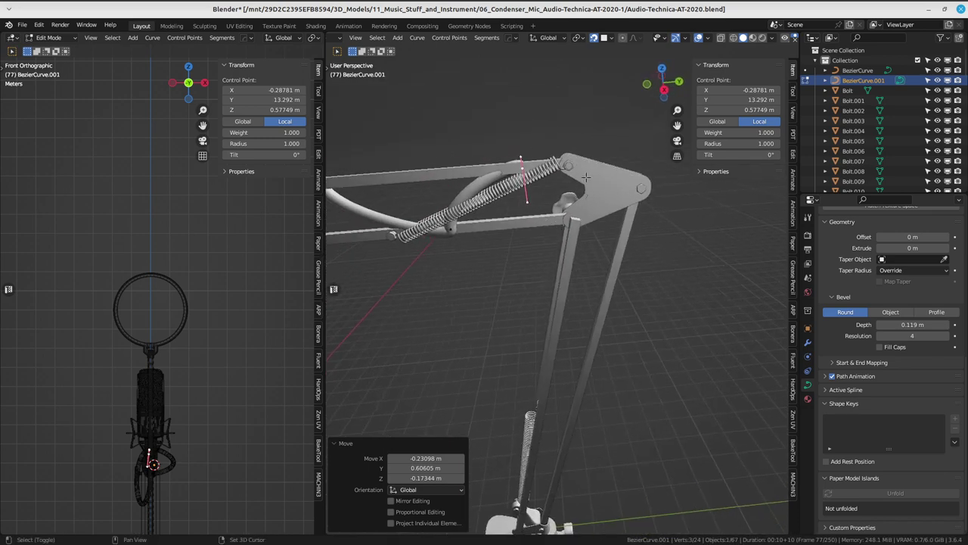
- Place further cable points down the lower arm toward the clamp
{"action": "left_click", "coordinate": [633, 191]}
{"action": "mouse_move", "coordinate": [632, 191]}
{"action": "middle_mouse_down"}
{"action": "mouse_move", "coordinate": [495, 331]}
{"action": "mouse_move", "coordinate": [559, 298]}
{"action": "middle_mouse_up"}
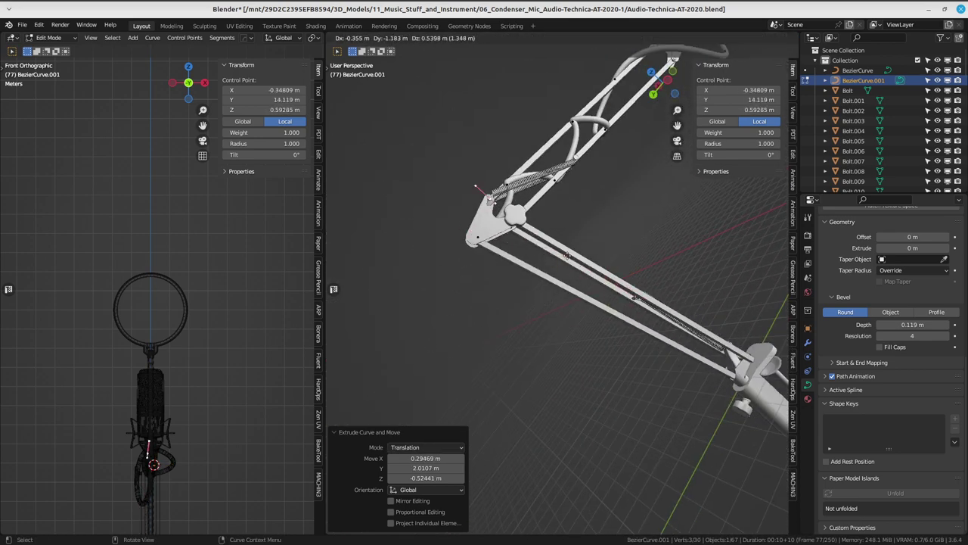
{"action": "middle_click_drag", "start_coordinate": [585, 259], "coordinate": [616, 274]}
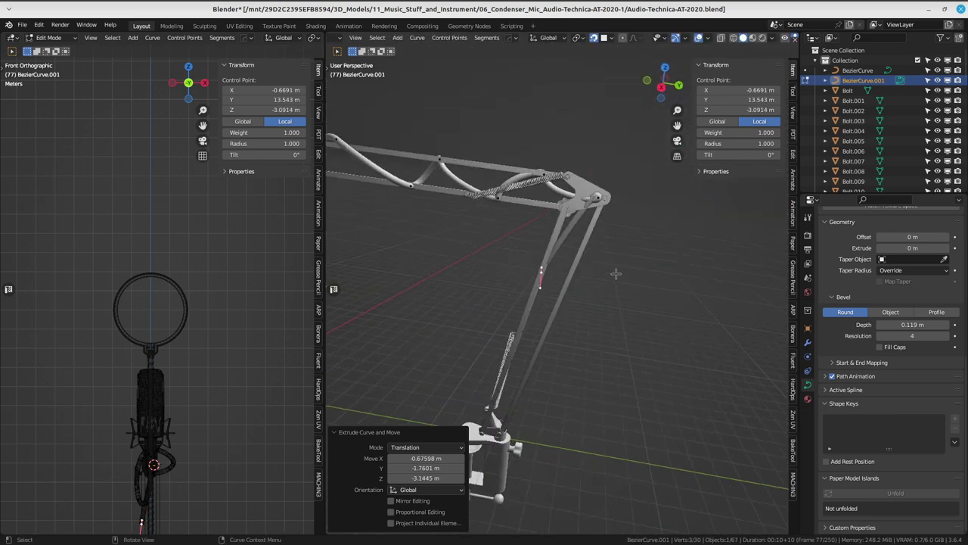
{"action": "left_click", "coordinate": [540, 345]}
{"action": "mouse_move", "coordinate": [540, 345]}
{"action": "middle_mouse_down"}
{"action": "mouse_move", "coordinate": [577, 326]}
{"action": "mouse_move", "coordinate": [538, 349]}
{"action": "mouse_move", "coordinate": [636, 354]}
{"action": "mouse_move", "coordinate": [550, 346]}
{"action": "middle_mouse_up"}
{"action": "left_click", "coordinate": [554, 366]}
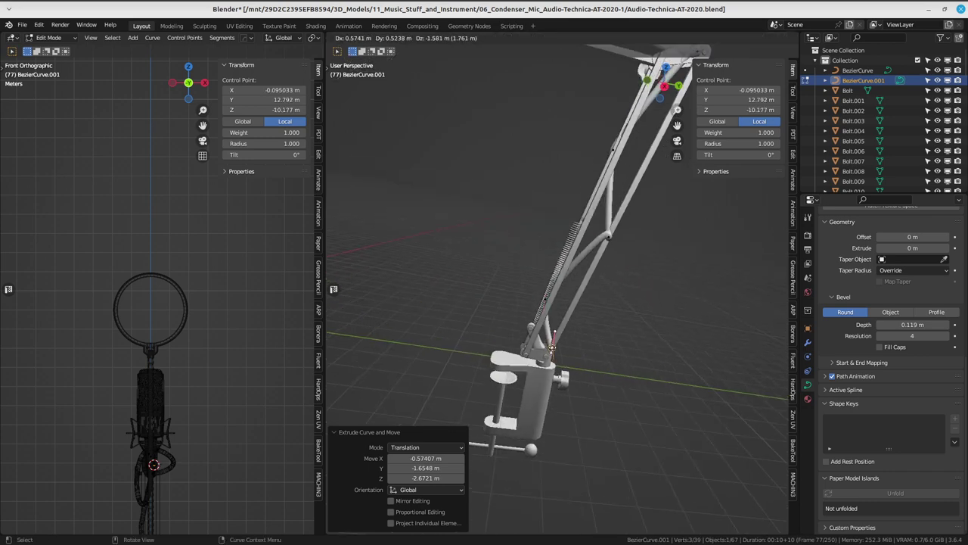
{"action": "middle_click_drag", "start_coordinate": [571, 331], "coordinate": [538, 324], "text": "shift"}
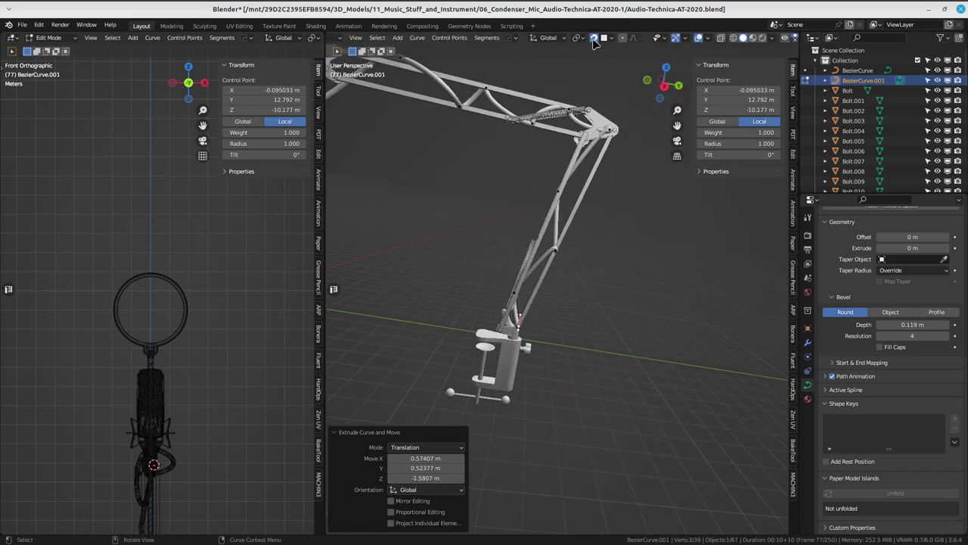
{"action": "middle_click_drag", "start_coordinate": [603, 311], "coordinate": [555, 310], "text": "shift"}
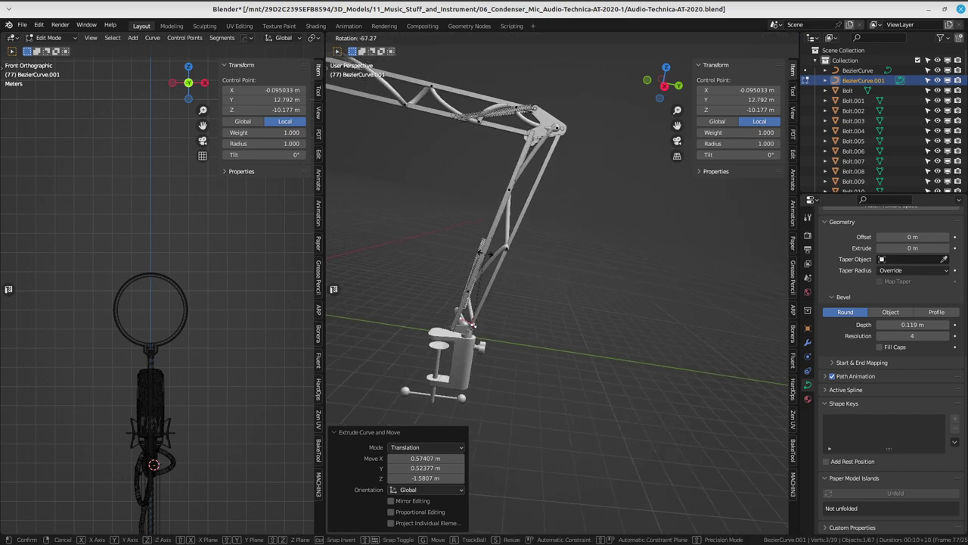
- Rotate the end segment and drag the handles so the cable bends along the arm
{"action": "key", "text": "Return"}
{"action": "key", "text": "g"}
{"action": "left_click", "coordinate": [689, 394]}
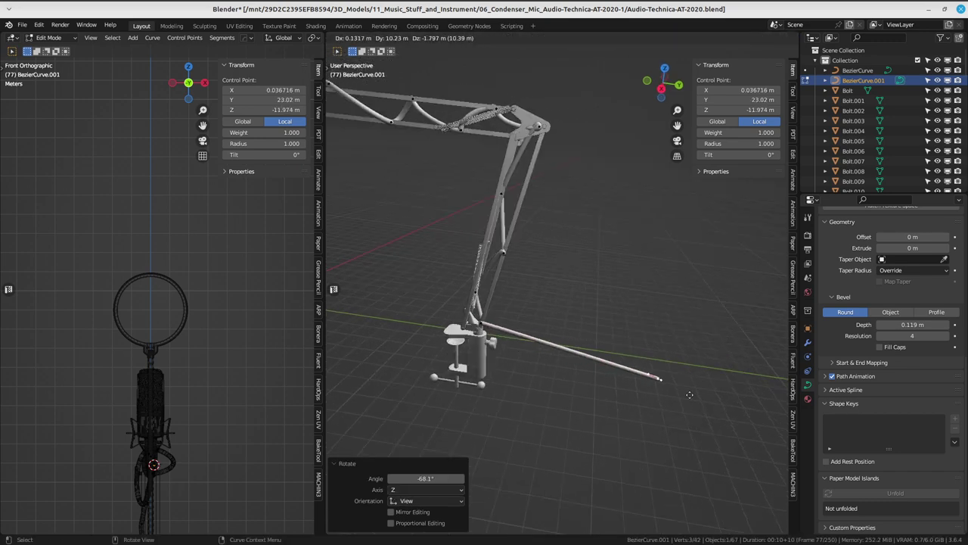
{"action": "left_click", "coordinate": [710, 332]}
{"action": "middle_click_drag", "start_coordinate": [710, 333], "coordinate": [673, 303]}
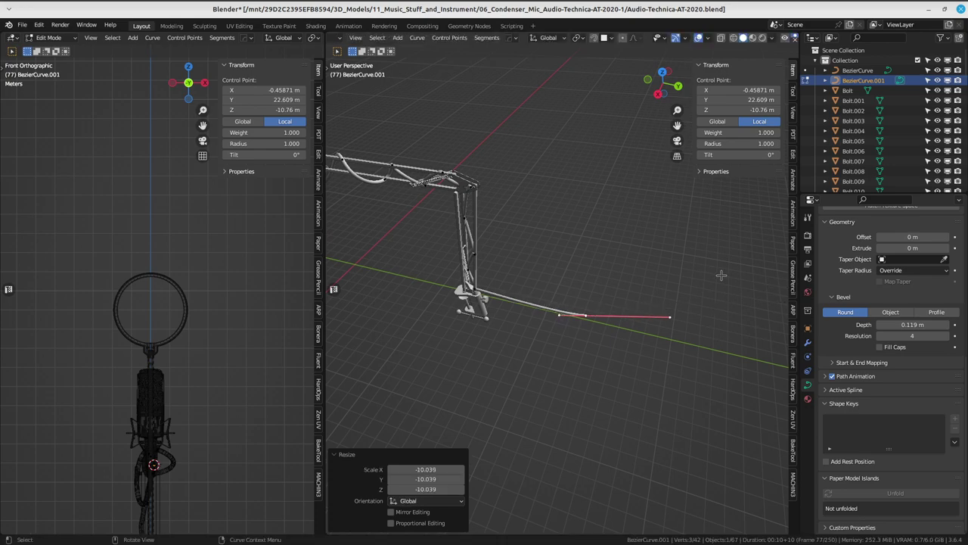
{"action": "middle_click_drag", "start_coordinate": [595, 341], "coordinate": [575, 333]}
{"action": "left_click_drag", "start_coordinate": [711, 388], "coordinate": [734, 371]}
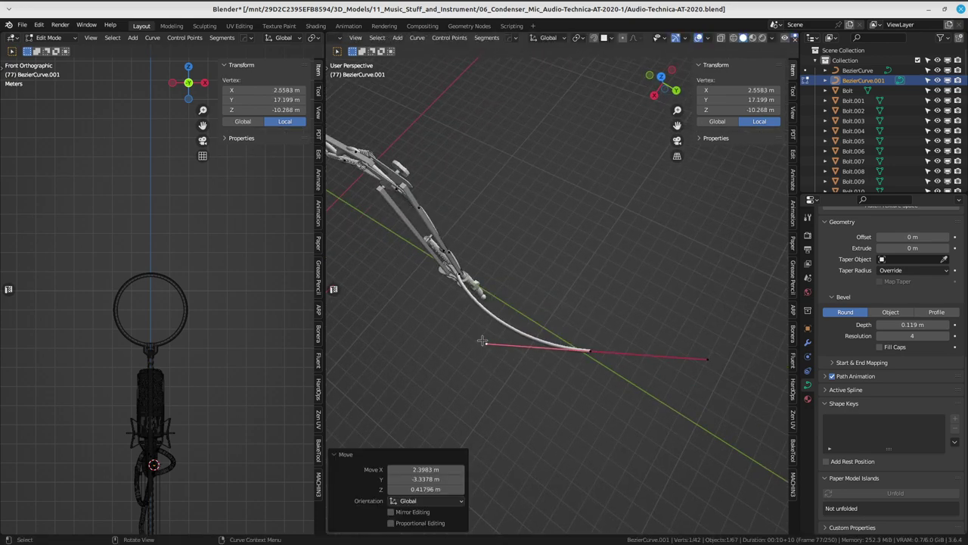
{"action": "mouse_move", "coordinate": [575, 333]}
{"action": "middle_mouse_down", "text": "shift"}
{"action": "mouse_move", "coordinate": [447, 199]}
{"action": "mouse_move", "coordinate": [526, 249]}
{"action": "mouse_move", "coordinate": [465, 281]}
{"action": "mouse_move", "coordinate": [626, 258]}
{"action": "mouse_move", "coordinate": [579, 322]}
{"action": "mouse_move", "coordinate": [622, 271]}
{"action": "mouse_move", "coordinate": [785, 376]}
{"action": "middle_mouse_up", "text": "shift"}
- Move the cable's end control point, then rotate and enlarge its handles to start a coil
{"action": "left_click", "coordinate": [501, 263]}
{"action": "scroll", "coordinate": [512, 260], "scroll_direction": "up", "scroll_amount": 5}
{"action": "left_click", "coordinate": [629, 257]}
{"action": "key", "text": "g"}
{"action": "left_click", "coordinate": [593, 330]}
{"action": "left_click", "coordinate": [614, 293]}
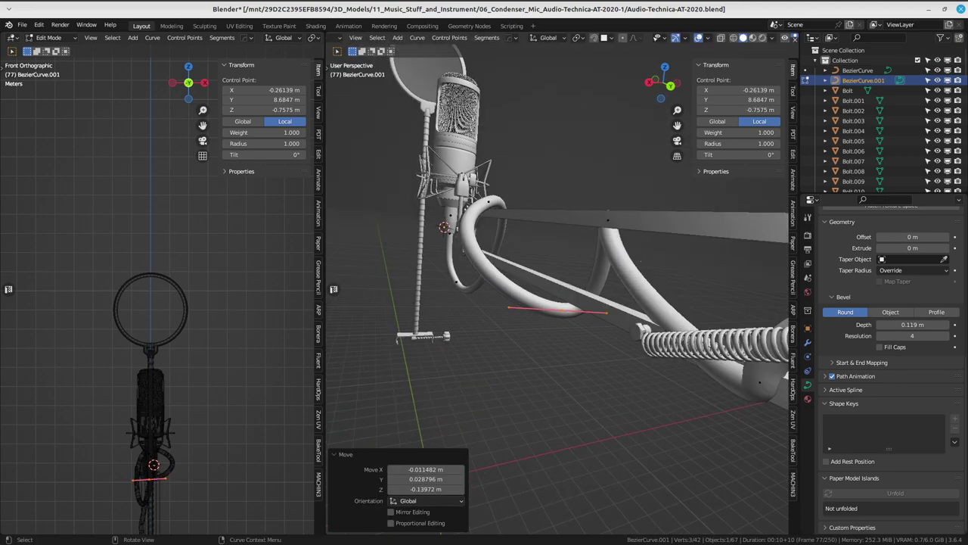
{"action": "middle_click_drag", "start_coordinate": [642, 294], "coordinate": [640, 250]}
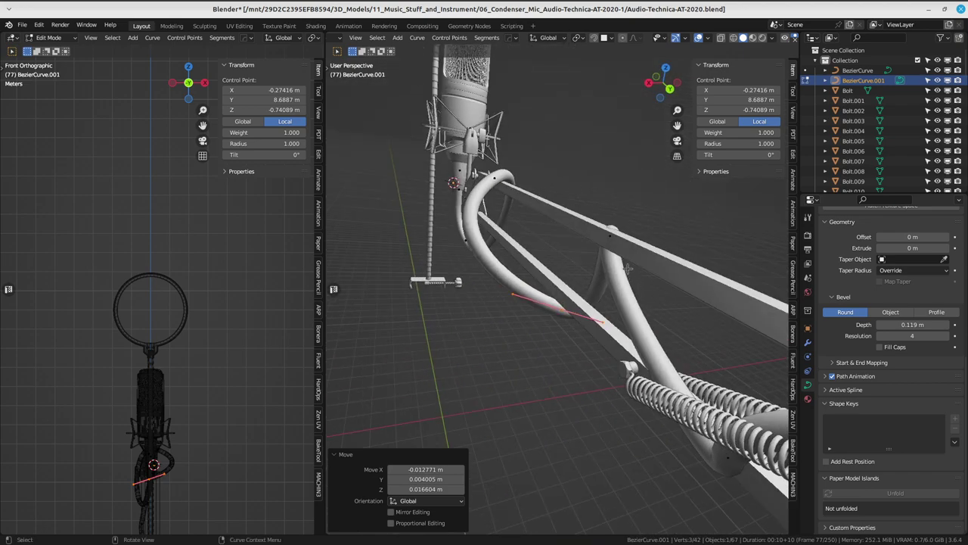
{"action": "key", "text": "r"}
{"action": "left_click", "coordinate": [611, 310]}
{"action": "mouse_move", "coordinate": [611, 310]}
{"action": "middle_mouse_down"}
{"action": "mouse_move", "coordinate": [564, 310]}
{"action": "mouse_move", "coordinate": [612, 286]}
{"action": "middle_mouse_up"}
{"action": "left_click", "coordinate": [556, 287]}
{"action": "key", "text": "s"}
{"action": "left_click", "coordinate": [615, 288]}
- Rotate the coil point's handles 96.7° and reposition a single handle around the arm
{"action": "key", "text": "g"}
{"action": "left_click", "coordinate": [600, 286]}
{"action": "key", "text": "r"}
{"action": "left_click", "coordinate": [593, 350]}
{"action": "middle_click_drag", "start_coordinate": [594, 350], "coordinate": [578, 316]}
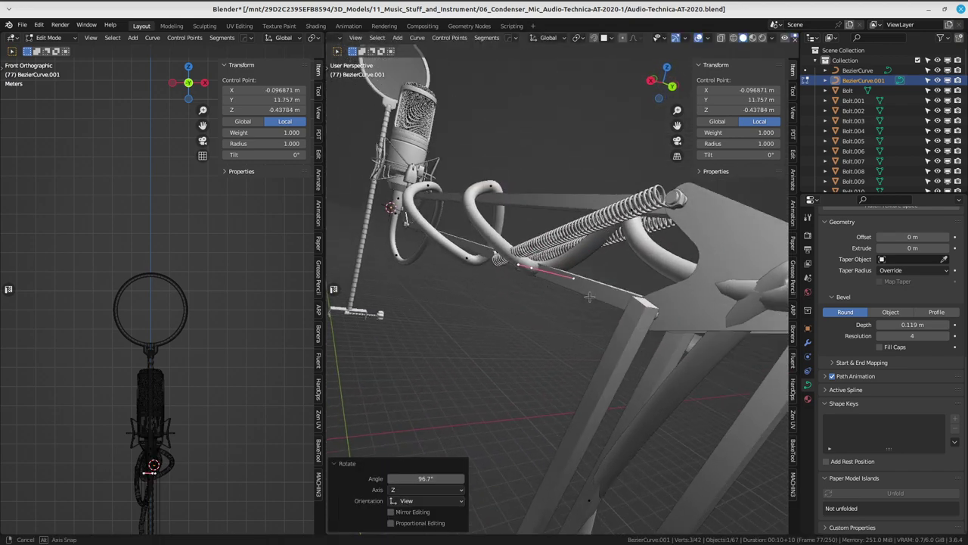
{"action": "key", "text": "g"}
{"action": "left_click", "coordinate": [645, 312]}
{"action": "mouse_move", "coordinate": [644, 311]}
{"action": "middle_mouse_down"}
{"action": "mouse_move", "coordinate": [538, 314]}
{"action": "mouse_move", "coordinate": [623, 317]}
{"action": "mouse_move", "coordinate": [461, 277]}
{"action": "mouse_move", "coordinate": [512, 326]}
{"action": "mouse_move", "coordinate": [375, 236]}
{"action": "mouse_move", "coordinate": [448, 223]}
{"action": "mouse_move", "coordinate": [492, 280]}
{"action": "mouse_move", "coordinate": [533, 305]}
{"action": "mouse_move", "coordinate": [589, 370]}
{"action": "mouse_move", "coordinate": [600, 252]}
{"action": "middle_mouse_up"}
{"action": "left_click", "coordinate": [575, 318]}
{"action": "left_click", "coordinate": [519, 312]}
- Rotate the next point's handles 13.2° and move it to continue the loop
{"action": "key", "text": "r"}
{"action": "left_click", "coordinate": [515, 283]}
{"action": "left_click", "coordinate": [535, 223]}
{"action": "key", "text": "g"}
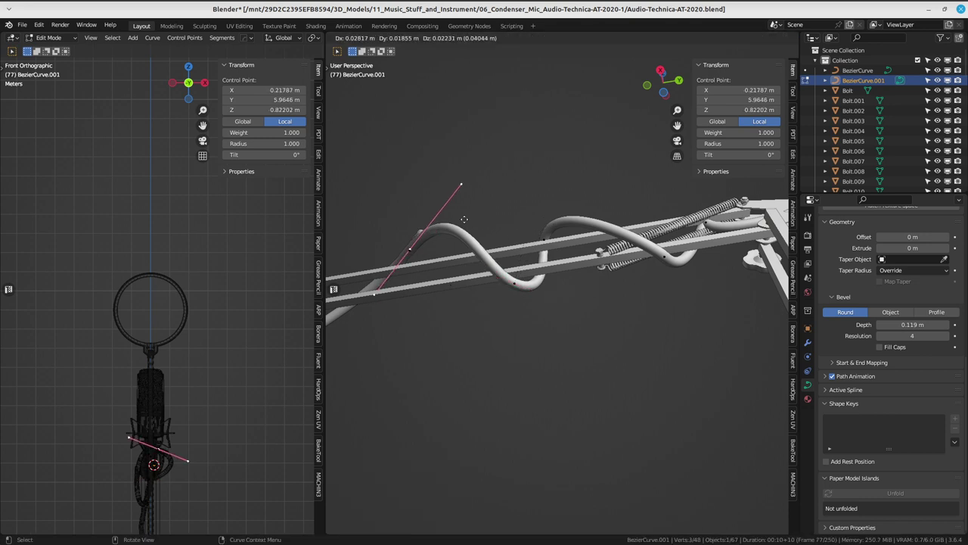
{"action": "left_click", "coordinate": [534, 221]}
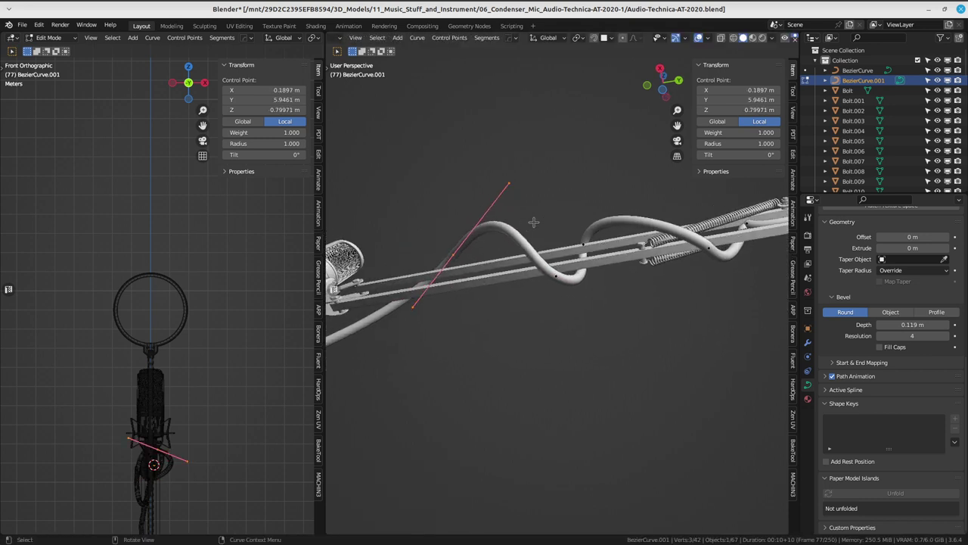
{"action": "left_click", "coordinate": [574, 227]}
{"action": "key", "text": "g"}
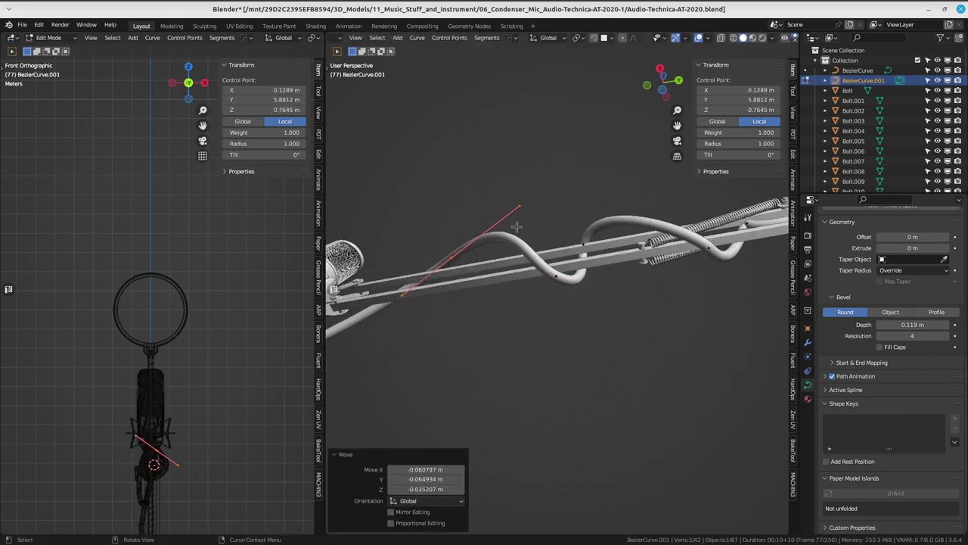
{"action": "middle_click_drag", "start_coordinate": [516, 227], "coordinate": [650, 344]}
{"action": "left_click", "coordinate": [618, 323]}
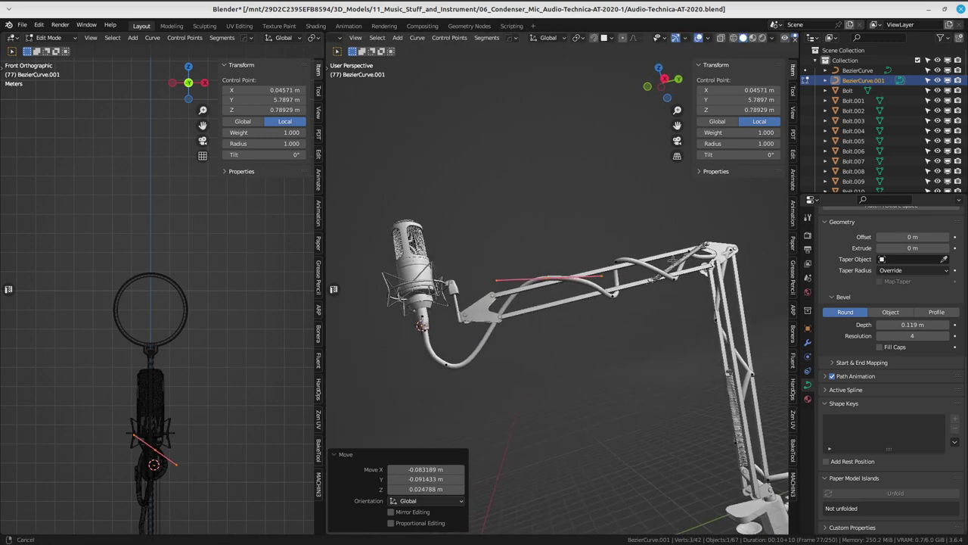
{"action": "scroll", "coordinate": [651, 344], "scroll_direction": "up", "scroll_amount": 5}
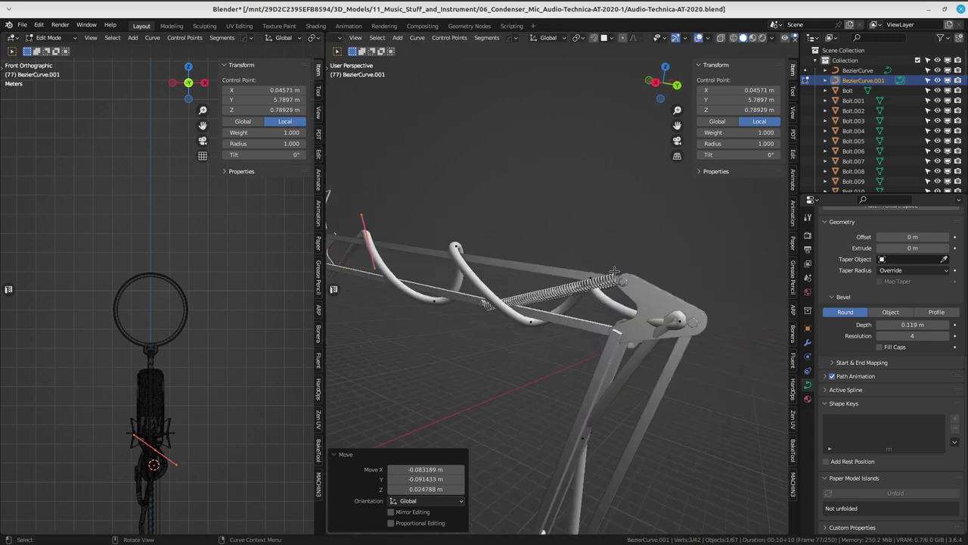
- Lengthen and rotate another point's handles to reshape the loop around the spring
{"action": "left_click", "coordinate": [590, 284]}
{"action": "left_click", "coordinate": [611, 267]}
{"action": "middle_click_drag", "start_coordinate": [611, 267], "coordinate": [613, 378]}
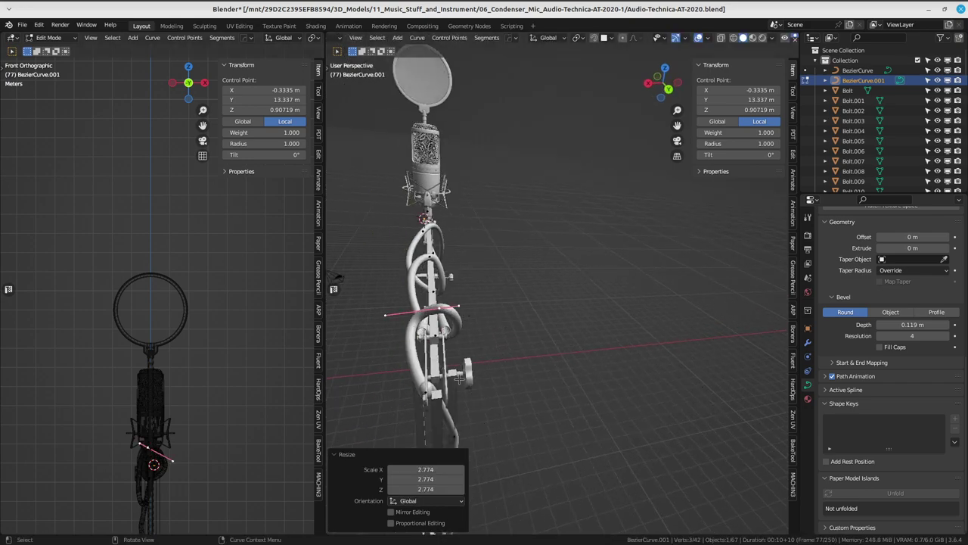
{"action": "scroll", "coordinate": [460, 379], "scroll_direction": "up", "scroll_amount": 5}
{"action": "mouse_move", "coordinate": [459, 379]}
{"action": "middle_mouse_down"}
{"action": "mouse_move", "coordinate": [603, 315]}
{"action": "mouse_move", "coordinate": [556, 399]}
{"action": "mouse_move", "coordinate": [608, 310]}
{"action": "mouse_move", "coordinate": [596, 295]}
{"action": "middle_mouse_up"}
{"action": "left_click", "coordinate": [585, 320]}
{"action": "key", "text": "s"}
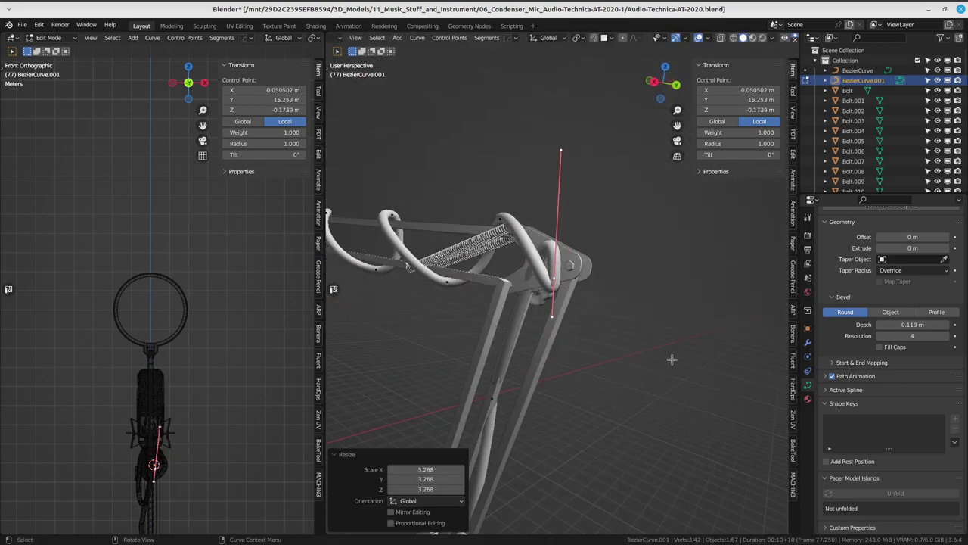
{"action": "scroll", "coordinate": [672, 359], "scroll_direction": "down", "scroll_amount": 2}
{"action": "key", "text": "r"}
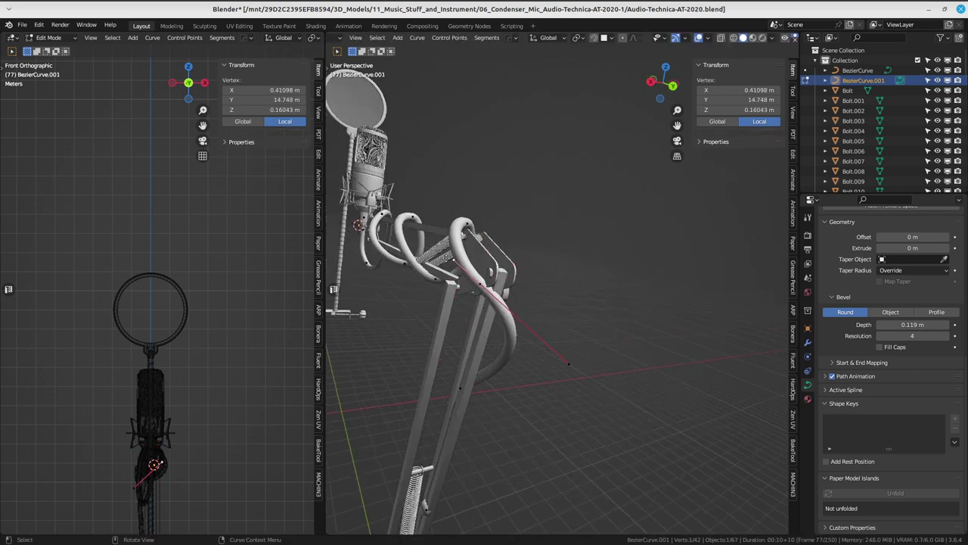
{"action": "left_click_drag", "start_coordinate": [454, 261], "coordinate": [447, 261]}
- Move a lower-arm cable point toward the clamp and shrink its handles to 0.641
{"action": "left_click", "coordinate": [474, 292]}
{"action": "key", "text": "g"}
{"action": "left_click", "coordinate": [484, 333]}
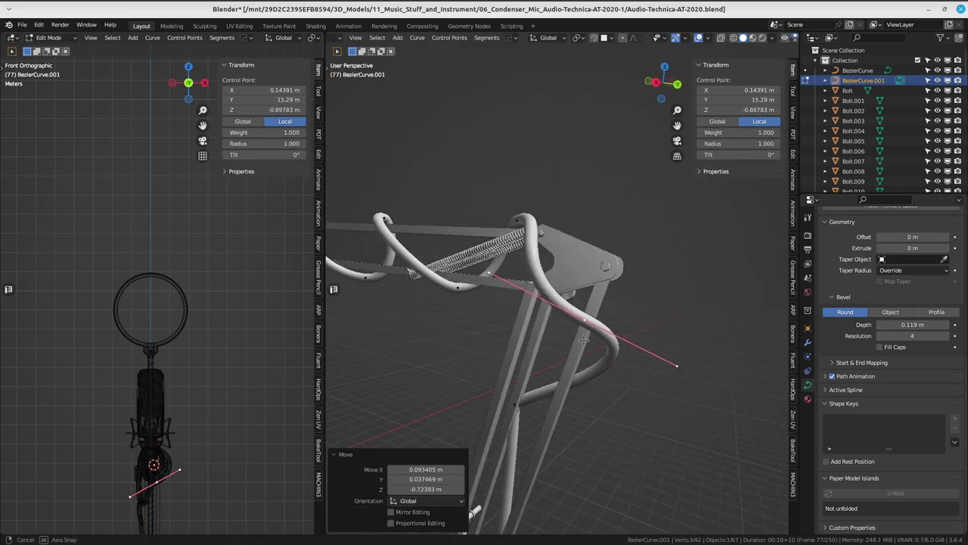
{"action": "mouse_move", "coordinate": [484, 333]}
{"action": "middle_mouse_down"}
{"action": "mouse_move", "coordinate": [503, 364]}
{"action": "mouse_move", "coordinate": [522, 318]}
{"action": "middle_mouse_up"}
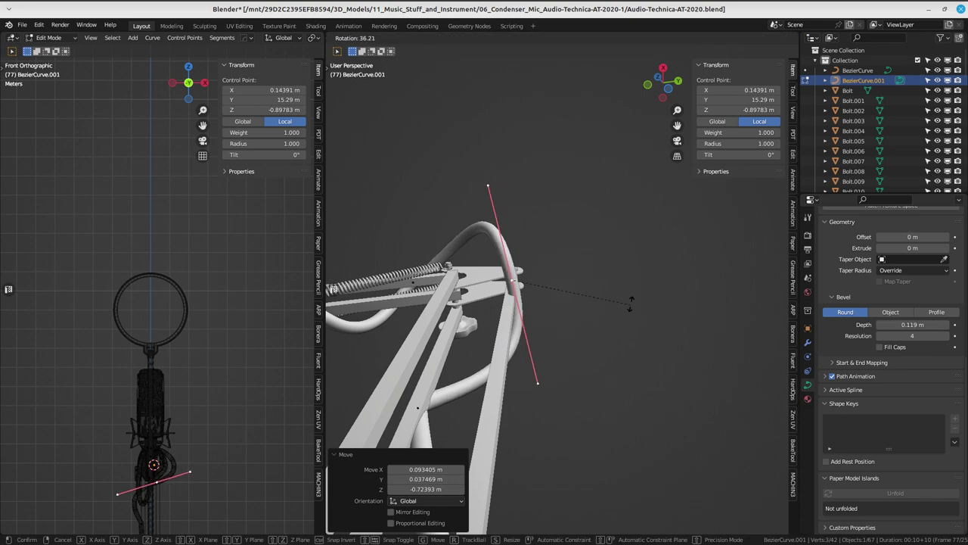
{"action": "left_click", "coordinate": [597, 341]}
{"action": "middle_click_drag", "start_coordinate": [597, 340], "coordinate": [569, 318]}
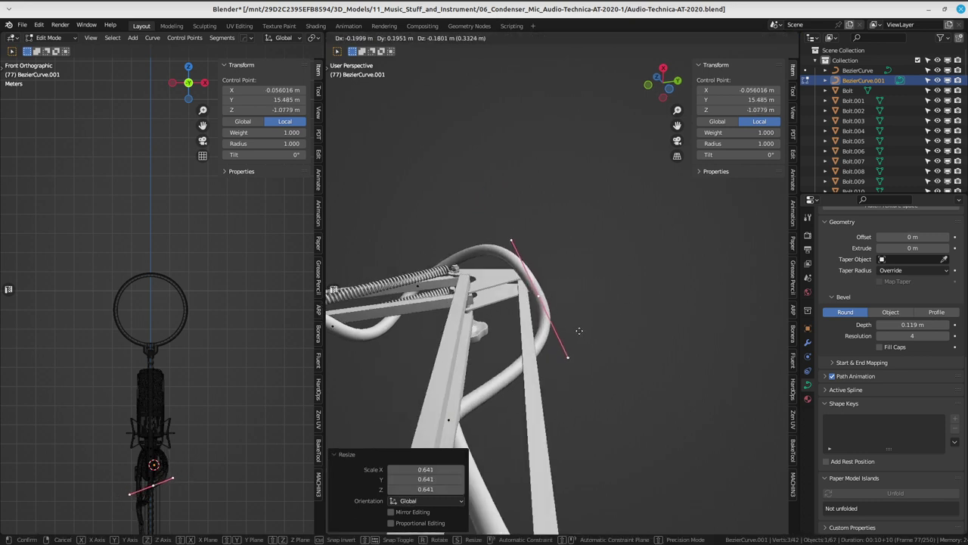
{"action": "middle_click_drag", "start_coordinate": [642, 351], "coordinate": [618, 337]}
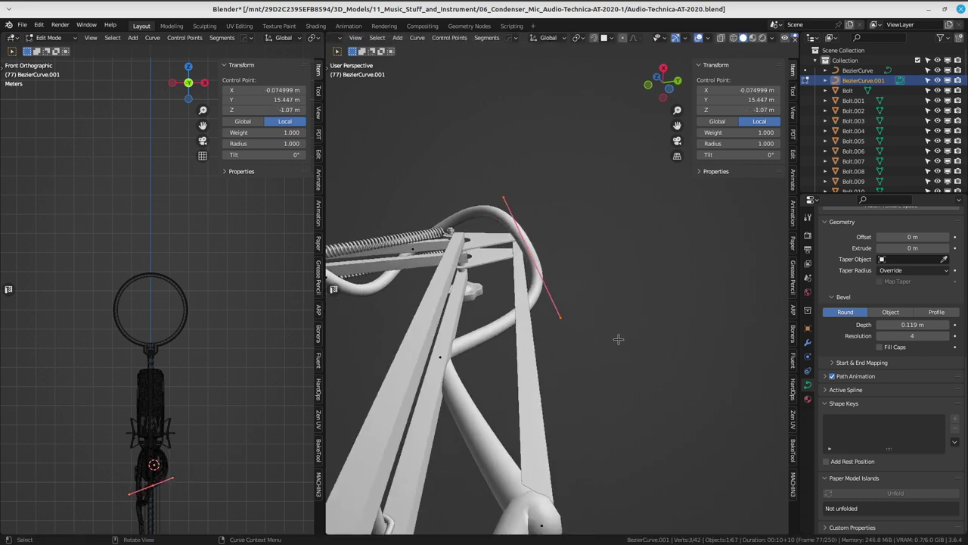
{"action": "key", "text": "s"}
{"action": "left_click", "coordinate": [575, 288]}
{"action": "scroll", "coordinate": [528, 235], "scroll_direction": "down", "scroll_amount": 3}
{"action": "scroll", "coordinate": [527, 235], "scroll_direction": "up", "scroll_amount": 3}
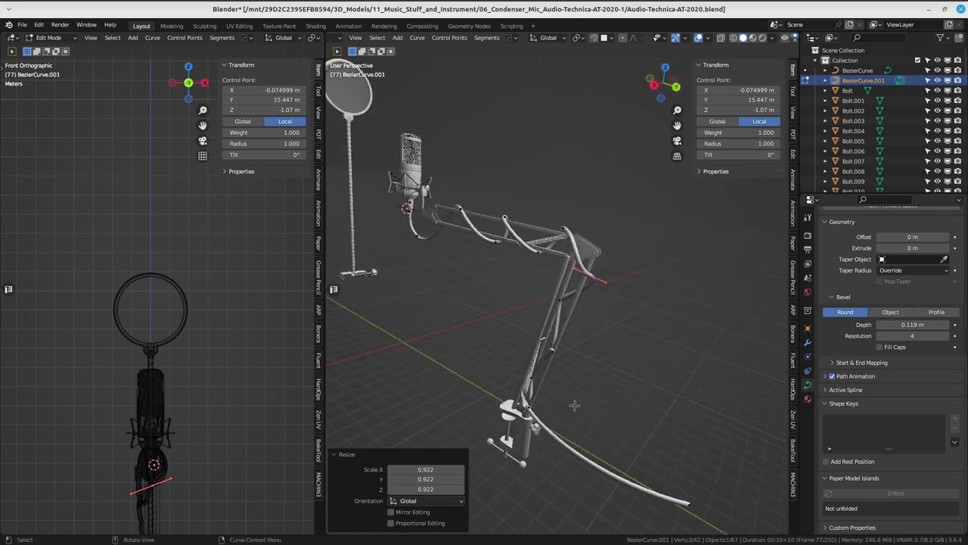
{"action": "mouse_move", "coordinate": [528, 235]}
{"action": "middle_mouse_down"}
{"action": "mouse_move", "coordinate": [594, 320]}
{"action": "mouse_move", "coordinate": [554, 293]}
{"action": "mouse_move", "coordinate": [529, 250]}
{"action": "middle_mouse_up"}
{"action": "scroll", "coordinate": [554, 293], "scroll_direction": "up", "scroll_amount": 5}
- Scale the cable end point's handles to 4.144 and move the end point toward the lower arm
{"action": "key", "text": "s"}
{"action": "key", "text": "Return"}
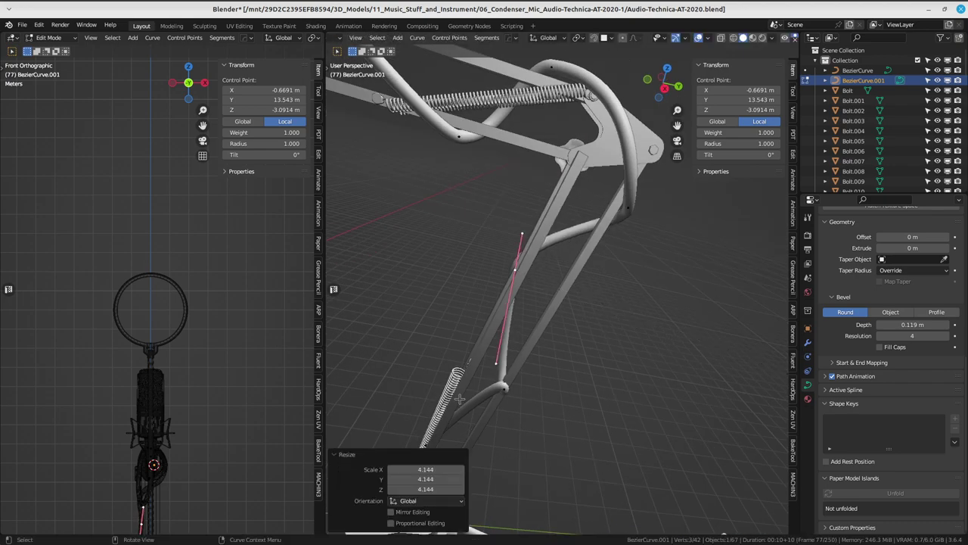
{"action": "middle_click_drag", "start_coordinate": [459, 398], "coordinate": [652, 275]}
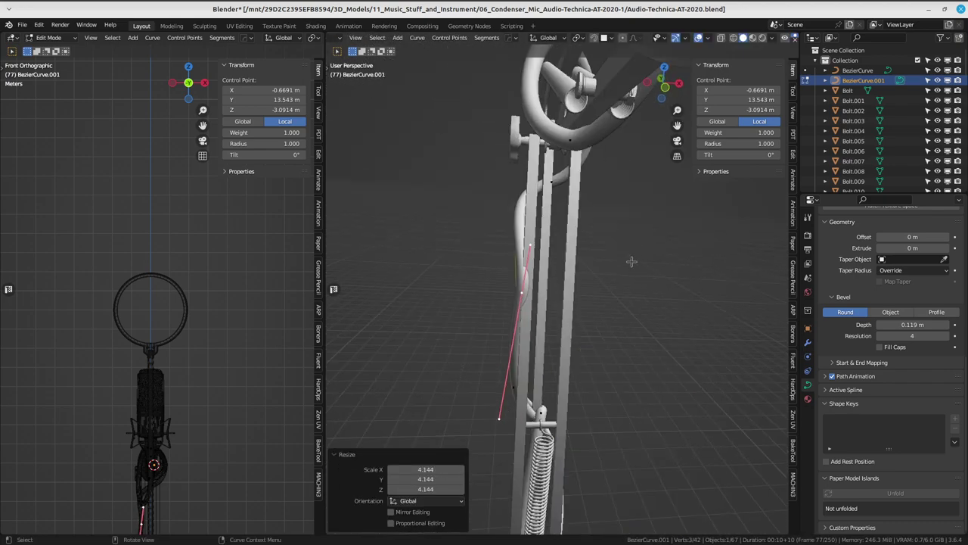
{"action": "mouse_move", "coordinate": [560, 257]}
{"action": "middle_mouse_down"}
{"action": "mouse_move", "coordinate": [511, 355]}
{"action": "mouse_move", "coordinate": [523, 313]}
{"action": "middle_mouse_up"}
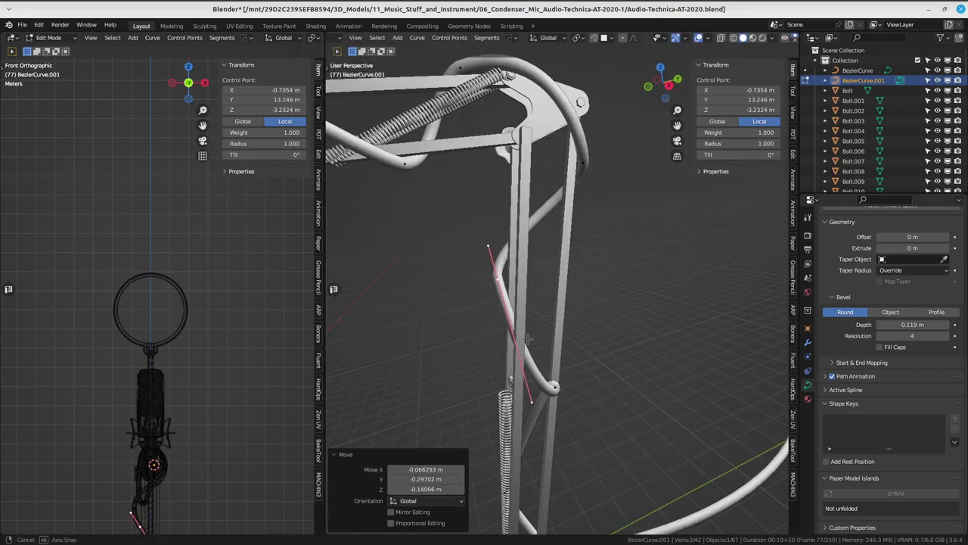
{"action": "mouse_move", "coordinate": [527, 339]}
{"action": "middle_mouse_down"}
{"action": "mouse_move", "coordinate": [484, 250]}
{"action": "mouse_move", "coordinate": [498, 362]}
{"action": "middle_mouse_up"}
{"action": "left_click", "coordinate": [482, 249]}
{"action": "key", "text": "g"}
{"action": "left_click", "coordinate": [486, 229]}
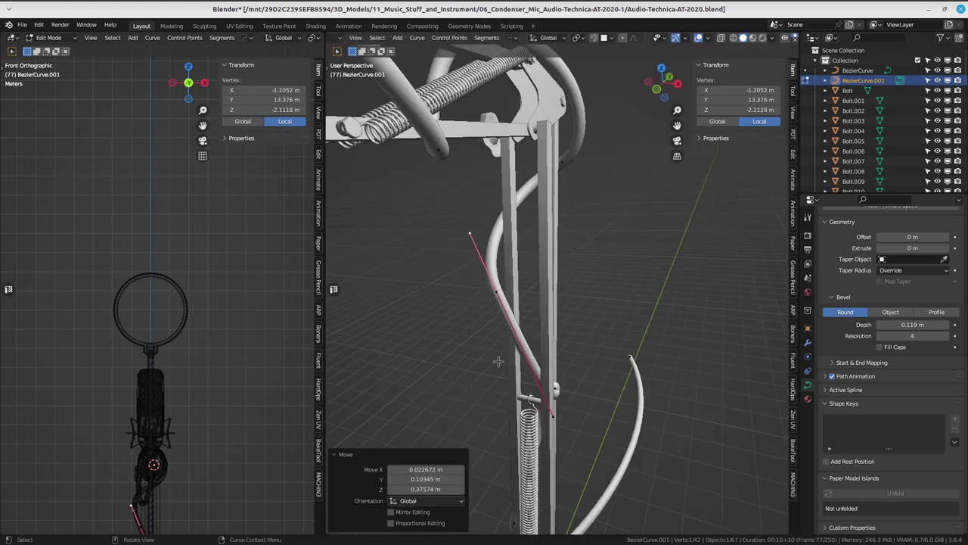
- Move the next curve point and rotate its handle 190° around the lower arm
{"action": "key", "text": "g"}
{"action": "left_click", "coordinate": [502, 373]}
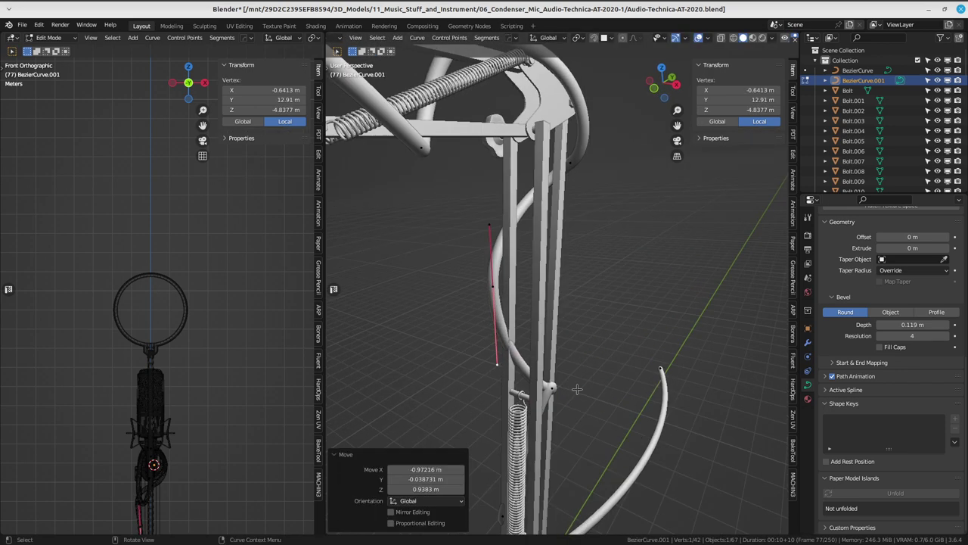
{"action": "left_click", "coordinate": [559, 387]}
{"action": "middle_click_drag", "start_coordinate": [560, 387], "coordinate": [594, 355]}
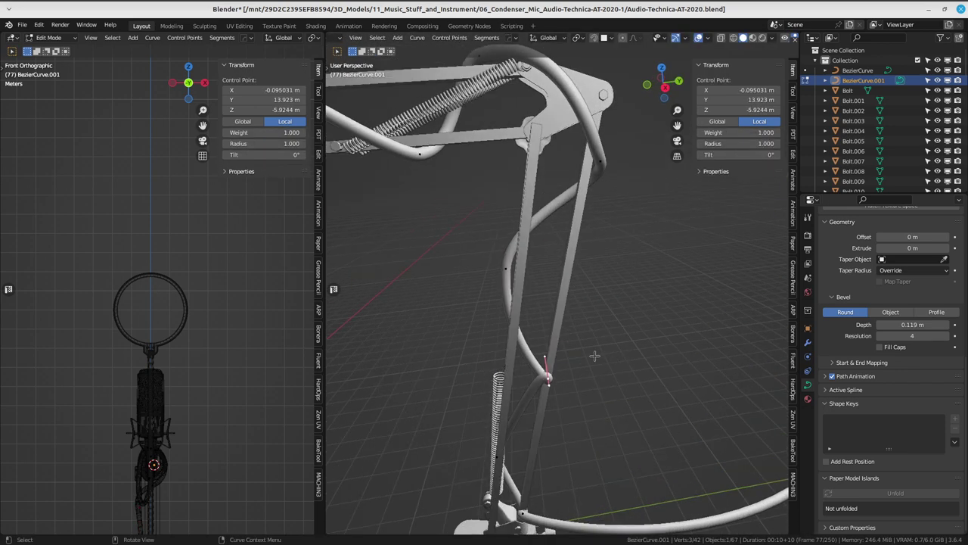
{"action": "left_click", "coordinate": [512, 426]}
{"action": "middle_click_drag", "start_coordinate": [512, 426], "coordinate": [545, 338]}
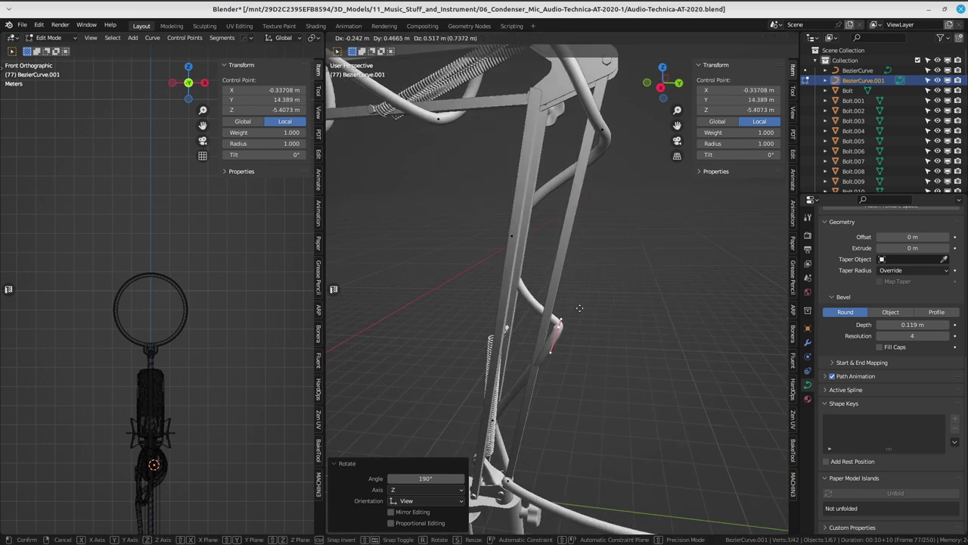
- Nudge one handle of the curve point to shape the cable bend
{"action": "left_click", "coordinate": [545, 338]}
{"action": "middle_click_drag", "start_coordinate": [541, 341], "coordinate": [540, 344]}
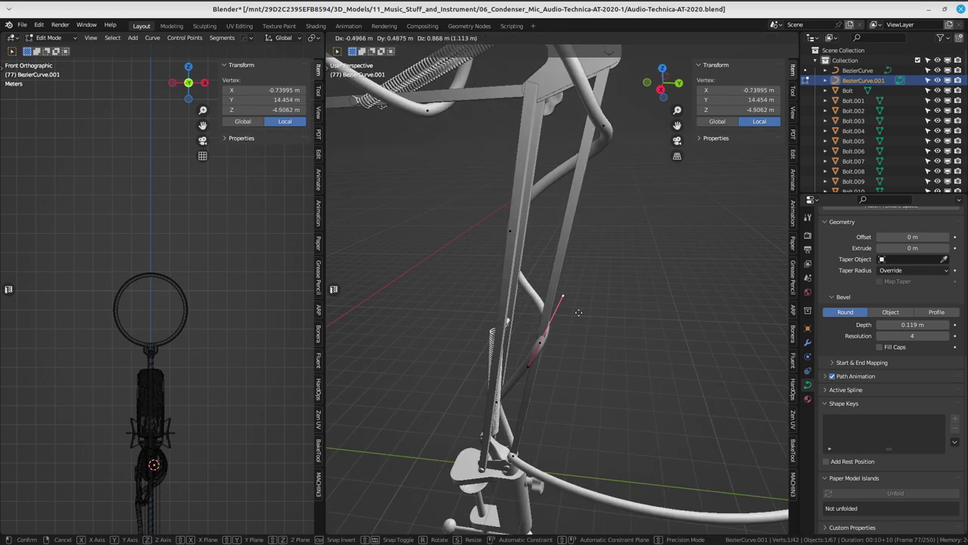
{"action": "key", "text": "g"}
{"action": "left_click", "coordinate": [540, 345]}
{"action": "key", "text": "g"}
{"action": "left_click", "coordinate": [541, 348]}
- Reposition the whole control point so the cable wraps around the lower struts
{"action": "left_click", "coordinate": [540, 346]}
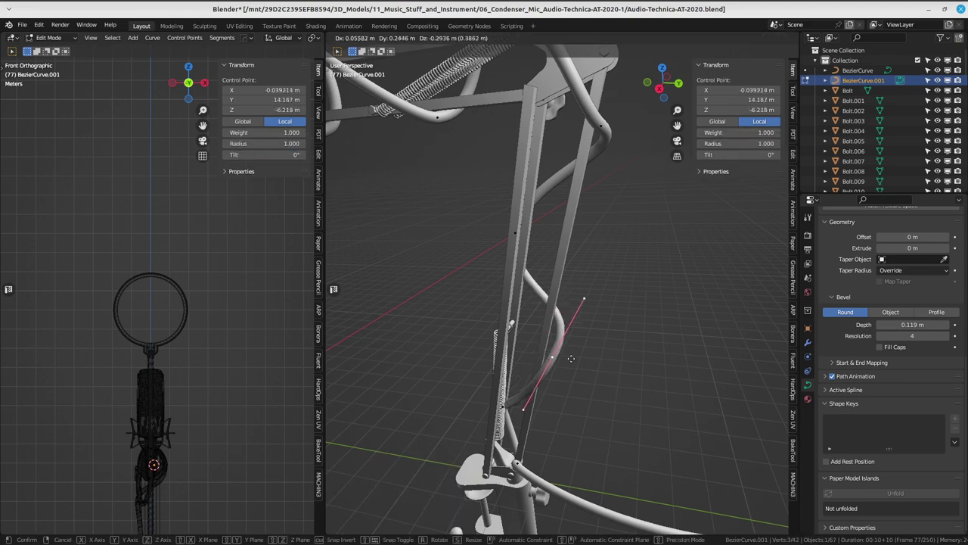
{"action": "key", "text": "g"}
{"action": "left_click", "coordinate": [540, 346]}
{"action": "middle_click_drag", "start_coordinate": [540, 346], "coordinate": [539, 404]}
{"action": "left_click", "coordinate": [563, 370]}
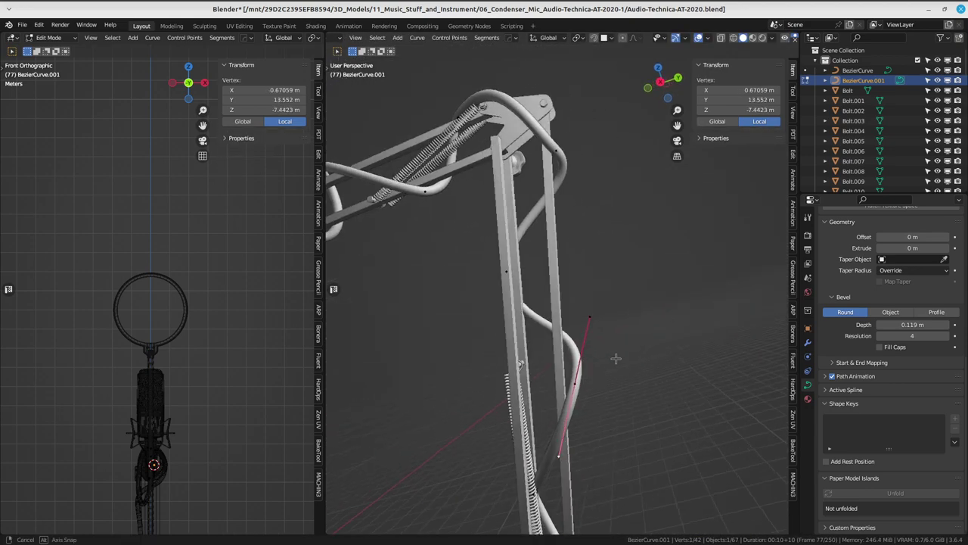
{"action": "mouse_move", "coordinate": [563, 371]}
{"action": "middle_mouse_down"}
{"action": "mouse_move", "coordinate": [569, 360]}
{"action": "mouse_move", "coordinate": [611, 373]}
{"action": "middle_mouse_up"}
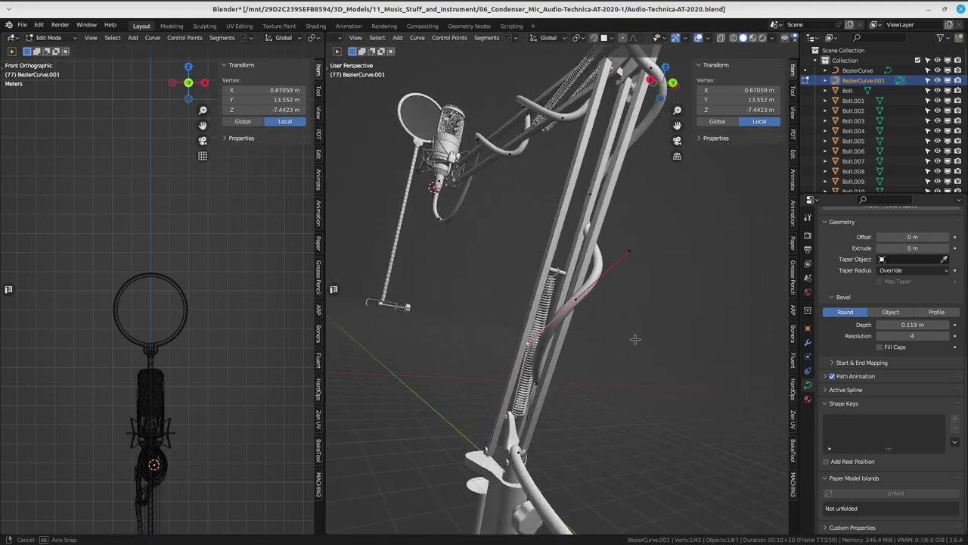
{"action": "left_click", "coordinate": [520, 391]}
{"action": "mouse_move", "coordinate": [520, 391]}
{"action": "middle_mouse_down"}
{"action": "mouse_move", "coordinate": [545, 356]}
{"action": "mouse_move", "coordinate": [590, 333]}
{"action": "middle_mouse_up"}
- Rotate the newest cable control point by -49.8° around the lower arm
{"action": "key", "text": "r"}
{"action": "left_click", "coordinate": [545, 257]}
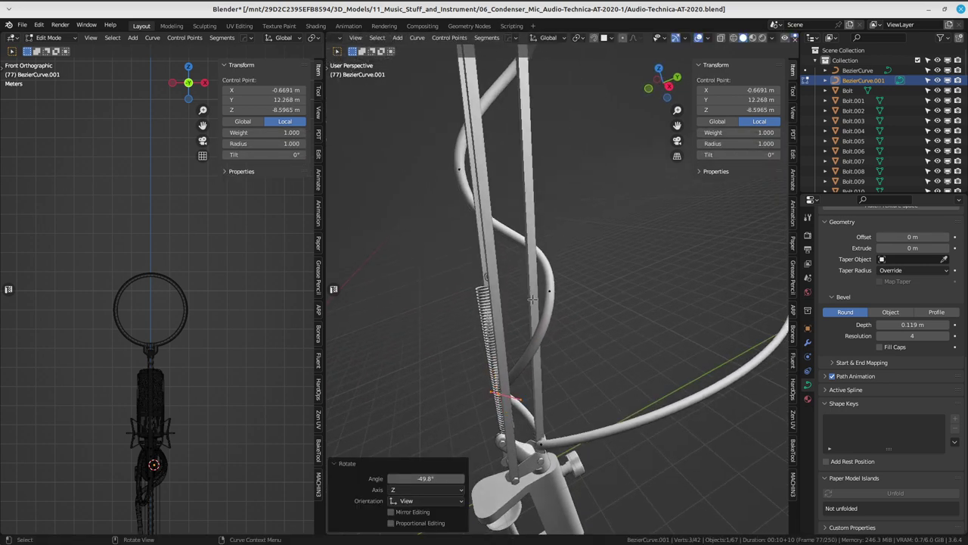
{"action": "middle_click_drag", "start_coordinate": [545, 257], "coordinate": [503, 302]}
{"action": "key", "text": "Escape"}
{"action": "middle_click_drag", "start_coordinate": [547, 429], "coordinate": [618, 295]}
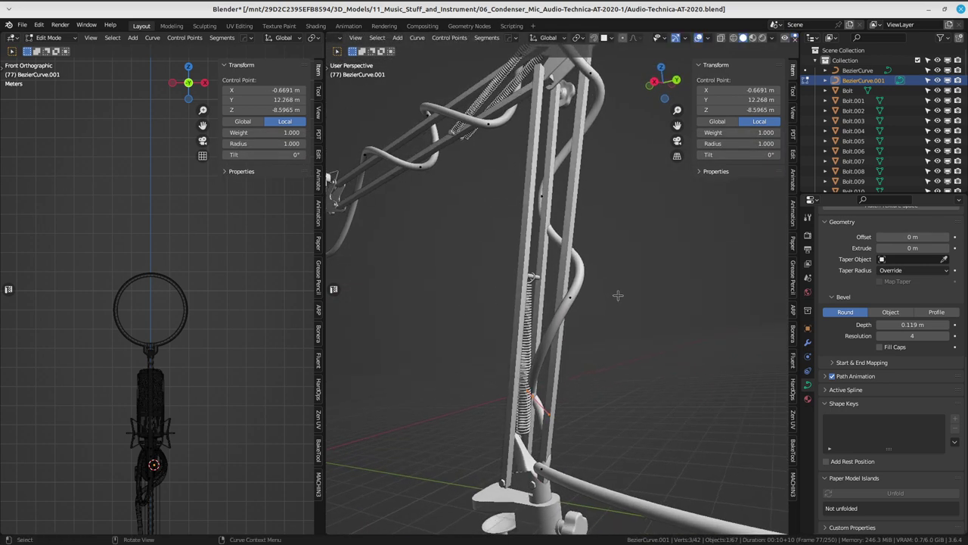
{"action": "left_click", "coordinate": [561, 435]}
- Move the control point along the lower boom arm and rotate its handles to follow it
{"action": "key", "text": "g"}
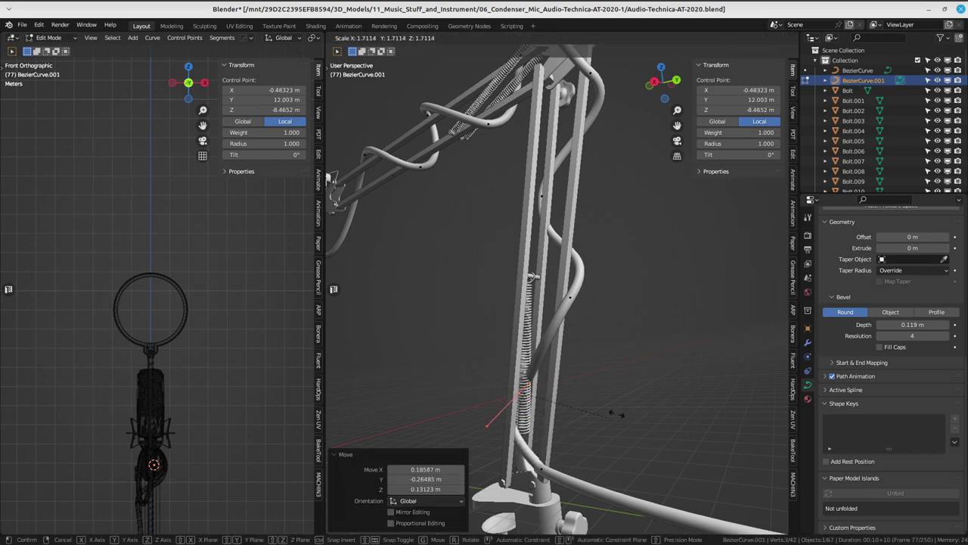
{"action": "mouse_move", "coordinate": [650, 352]}
{"action": "middle_mouse_down"}
{"action": "mouse_move", "coordinate": [524, 327]}
{"action": "mouse_move", "coordinate": [663, 368]}
{"action": "middle_mouse_up"}
{"action": "key", "text": "g"}
{"action": "left_click", "coordinate": [530, 325]}
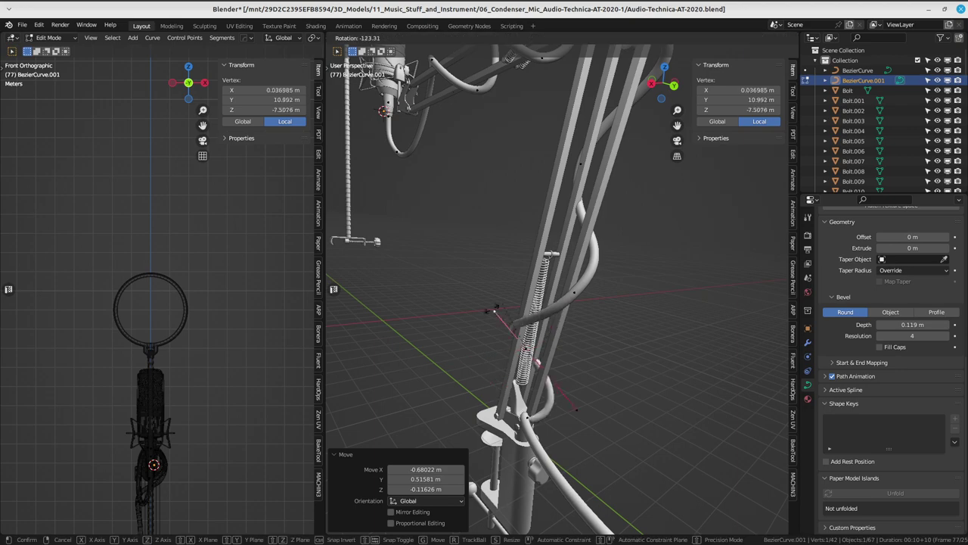
{"action": "key", "text": "Return"}
{"action": "middle_click_drag", "start_coordinate": [584, 402], "coordinate": [552, 404]}
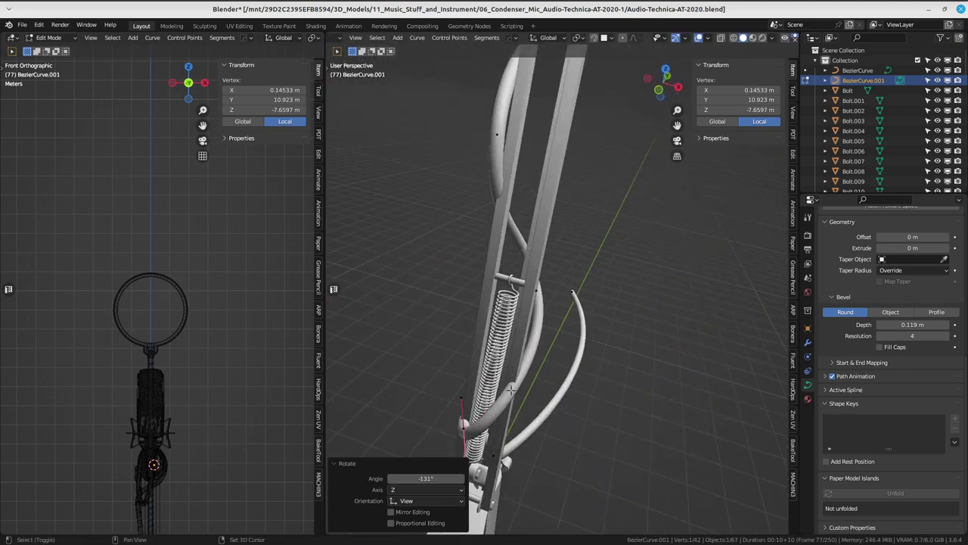
{"action": "key", "text": "g"}
{"action": "left_click", "coordinate": [575, 396]}
- Rotate and enlarge another control point's handles and place it beside the clamp
{"action": "mouse_move", "coordinate": [575, 396]}
{"action": "middle_mouse_down"}
{"action": "mouse_move", "coordinate": [550, 401]}
{"action": "mouse_move", "coordinate": [546, 428]}
{"action": "middle_mouse_up"}
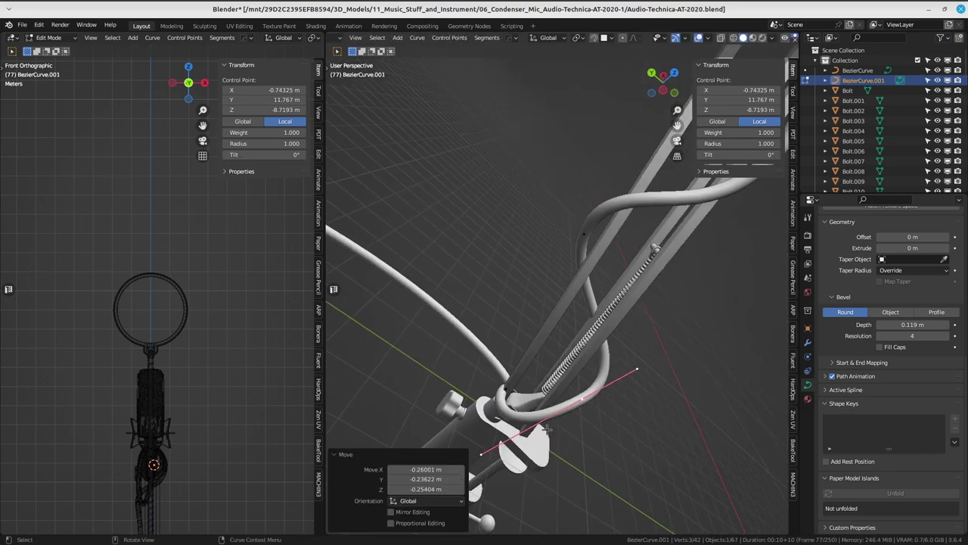
{"action": "mouse_move", "coordinate": [485, 451]}
{"action": "middle_mouse_down"}
{"action": "mouse_move", "coordinate": [525, 280]}
{"action": "mouse_move", "coordinate": [514, 257]}
{"action": "mouse_move", "coordinate": [530, 315]}
{"action": "middle_mouse_up"}
{"action": "left_click", "coordinate": [524, 280]}
{"action": "key", "text": "g"}
{"action": "key", "text": "r"}
{"action": "left_click", "coordinate": [490, 260]}
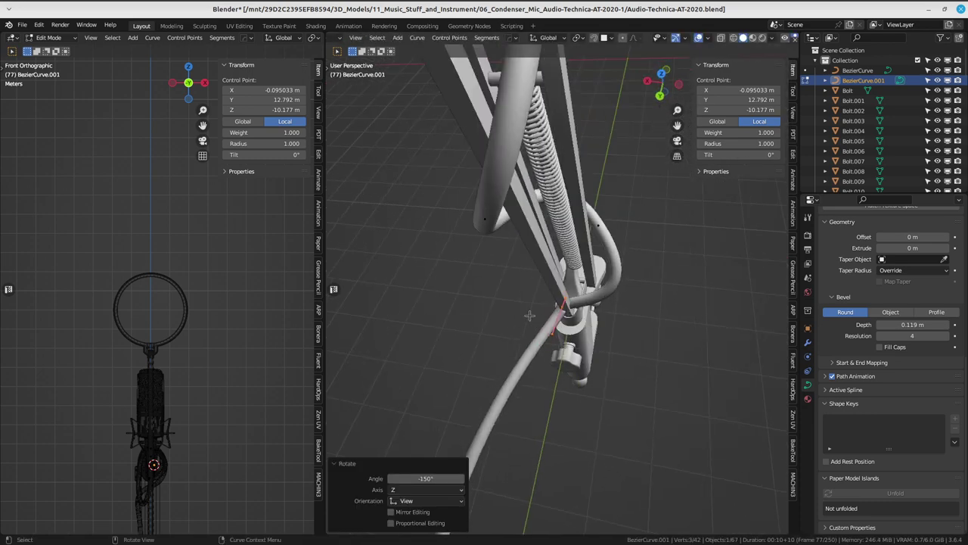
{"action": "left_click", "coordinate": [688, 308]}
{"action": "middle_click_drag", "start_coordinate": [688, 308], "coordinate": [582, 244]}
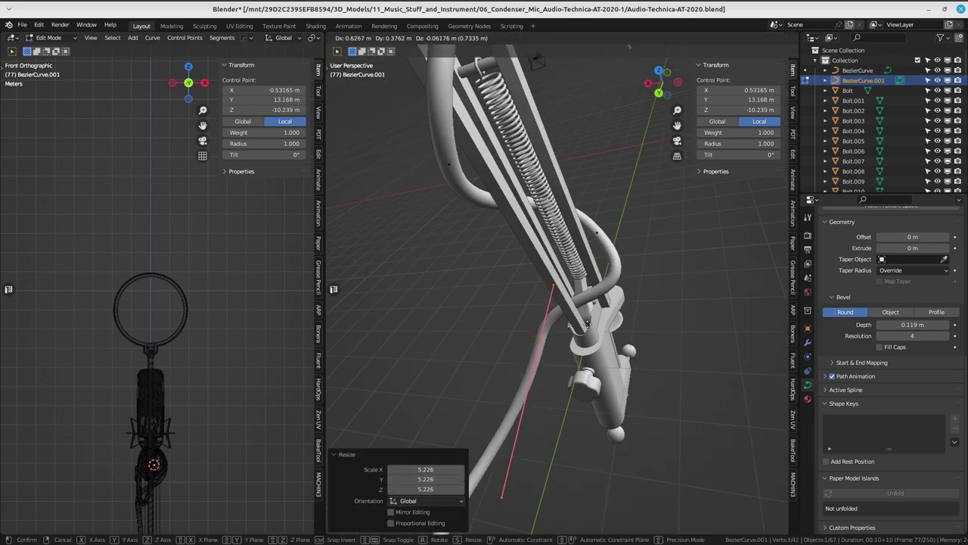
{"action": "left_click", "coordinate": [606, 358]}
- Drop the cable end point past the clamp toward the floor, at X 1.2577, Y 16.513, Z -16.298 m
{"action": "mouse_move", "coordinate": [605, 357]}
{"action": "middle_mouse_down"}
{"action": "mouse_move", "coordinate": [645, 318]}
{"action": "mouse_move", "coordinate": [652, 291]}
{"action": "middle_mouse_up"}
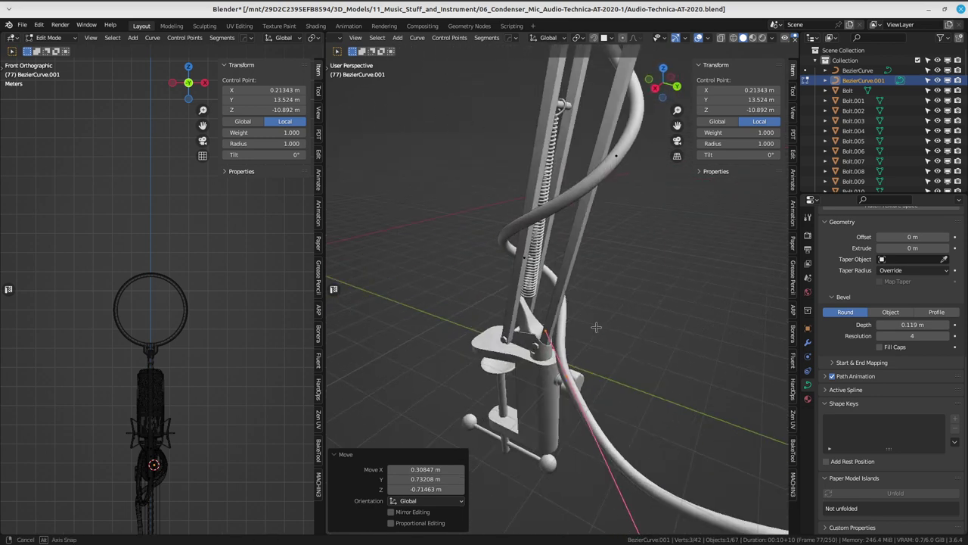
{"action": "key", "text": "r"}
{"action": "key", "text": "g"}
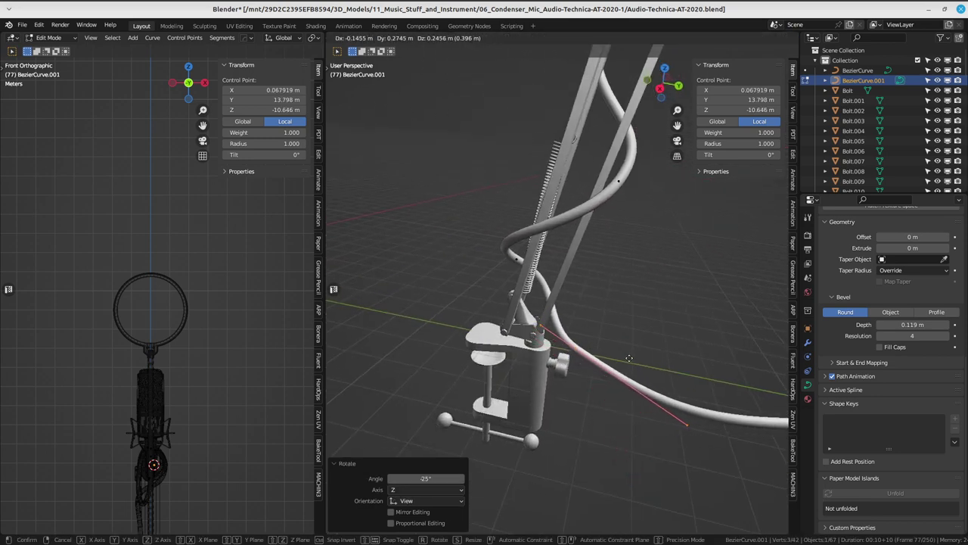
{"action": "left_click", "coordinate": [622, 364]}
{"action": "middle_click_drag", "start_coordinate": [622, 364], "coordinate": [630, 333]}
{"action": "key", "text": "g"}
{"action": "left_click", "coordinate": [626, 338]}
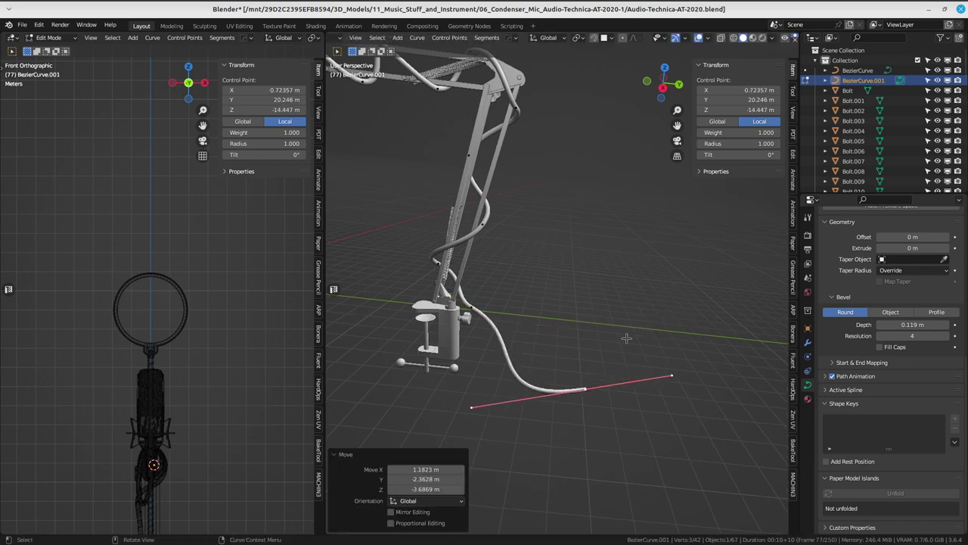
{"action": "middle_click_drag", "start_coordinate": [427, 394], "coordinate": [613, 323]}
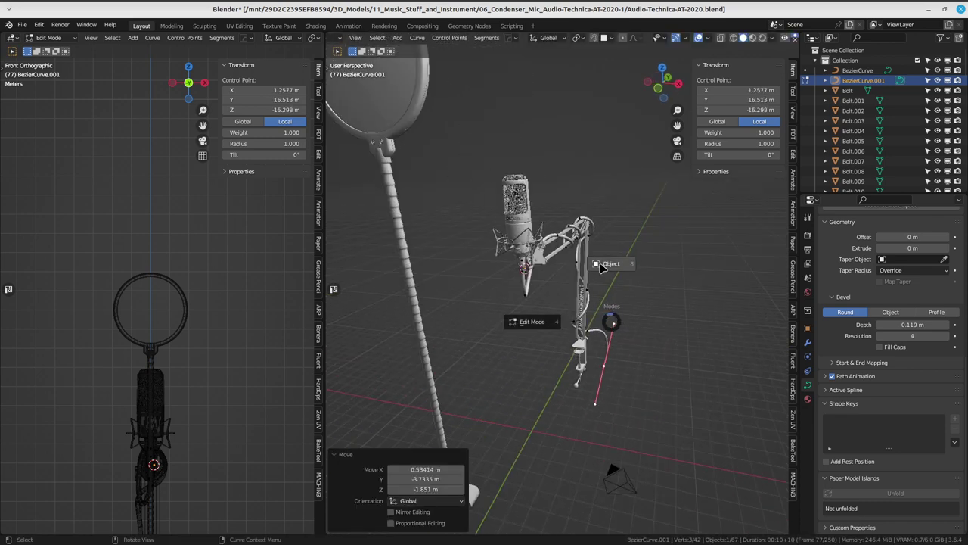
{"action": "left_click", "coordinate": [601, 267]}
{"action": "scroll", "coordinate": [626, 272], "scroll_direction": "down", "scroll_amount": 5}
{"action": "mouse_move", "coordinate": [465, 338]}
{"action": "middle_mouse_down"}
{"action": "mouse_move", "coordinate": [491, 317]}
{"action": "mouse_move", "coordinate": [653, 316]}
{"action": "mouse_move", "coordinate": [614, 288]}
{"action": "middle_mouse_up"}
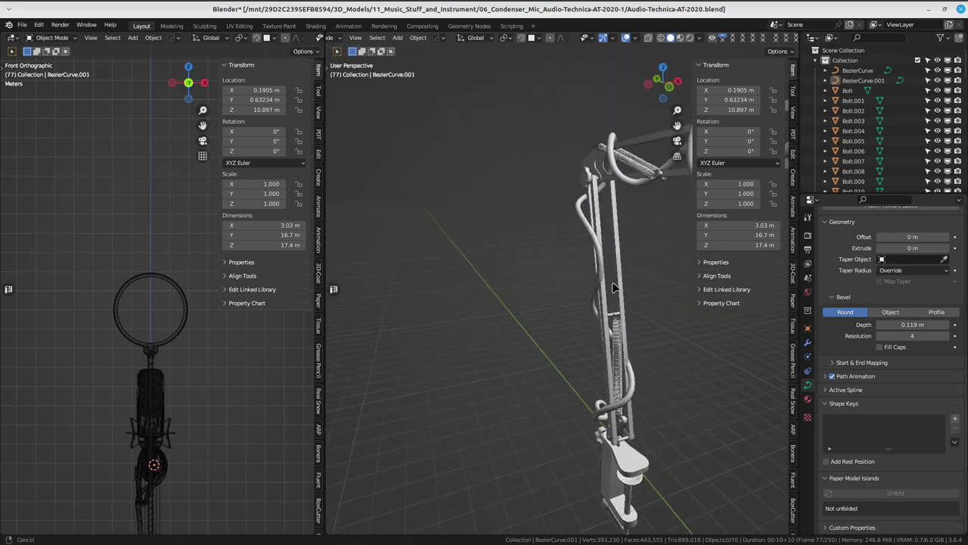
{"action": "left_click", "coordinate": [534, 273]}
{"action": "mouse_move", "coordinate": [533, 273]}
{"action": "middle_mouse_down"}
{"action": "mouse_move", "coordinate": [606, 289]}
{"action": "mouse_move", "coordinate": [597, 322]}
{"action": "mouse_move", "coordinate": [586, 260]}
{"action": "mouse_move", "coordinate": [636, 271]}
{"action": "middle_mouse_up"}
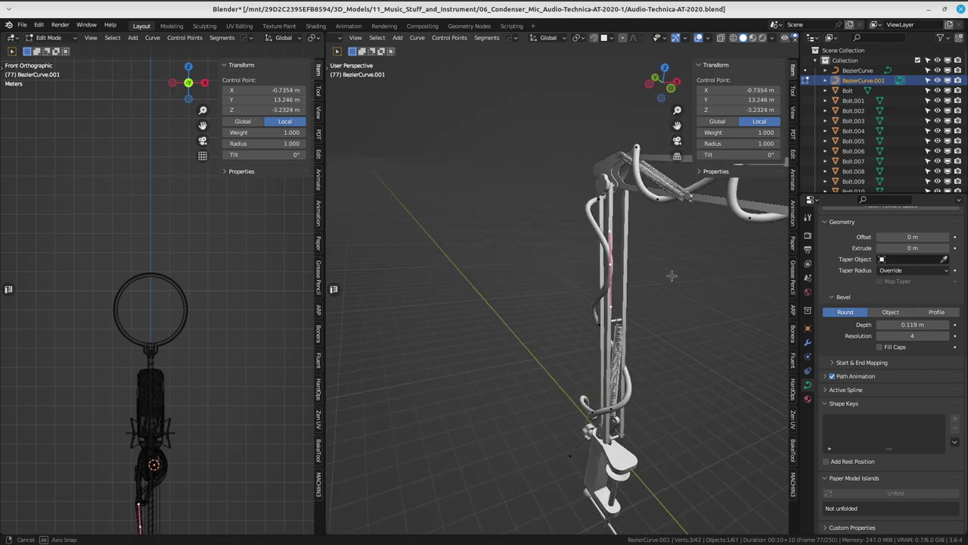
- Move the selected cable point, rotate its handles along the arm, and reposition a neighbouring point
{"action": "key", "text": "g"}
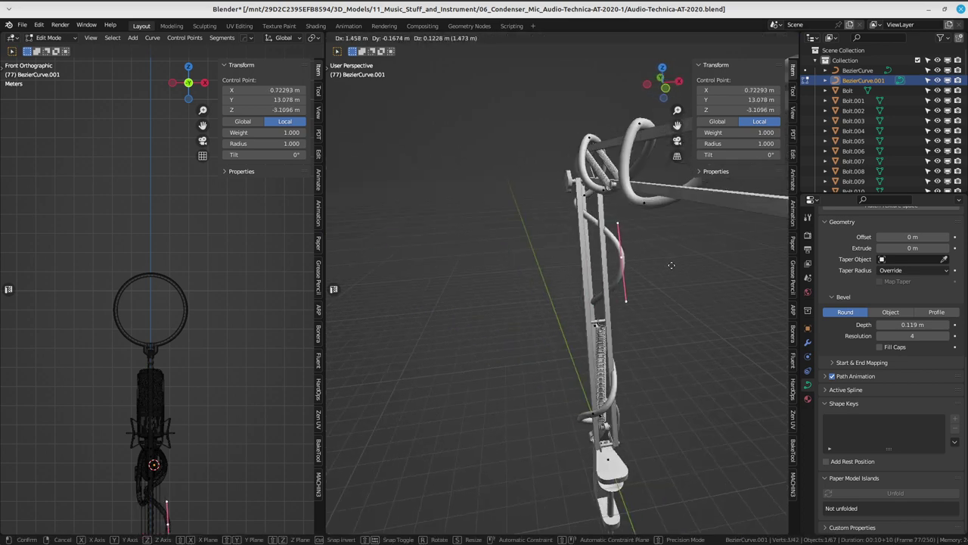
{"action": "middle_click_drag", "start_coordinate": [581, 261], "coordinate": [629, 401]}
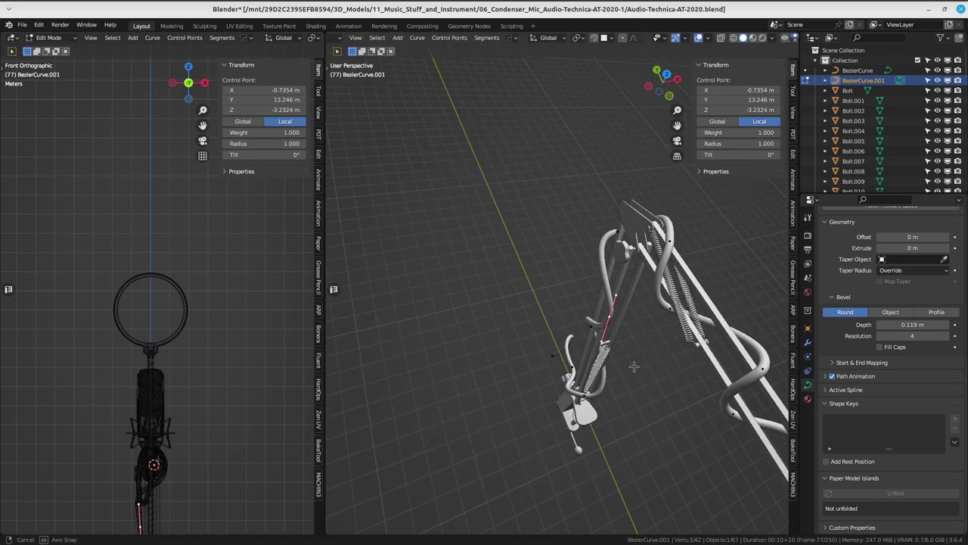
{"action": "middle_click_drag", "start_coordinate": [629, 401], "coordinate": [613, 301]}
{"action": "left_click", "coordinate": [652, 300]}
{"action": "key", "text": "r"}
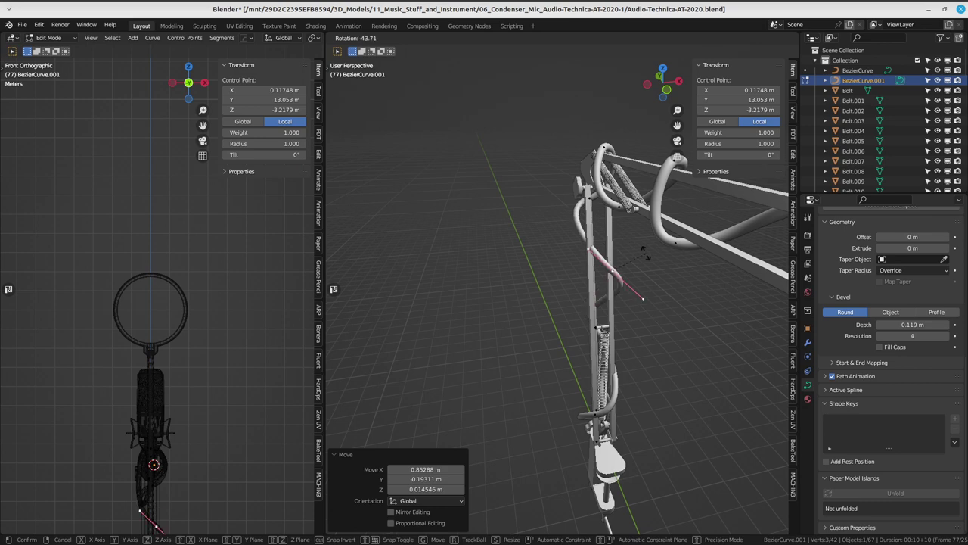
{"action": "left_click", "coordinate": [578, 254]}
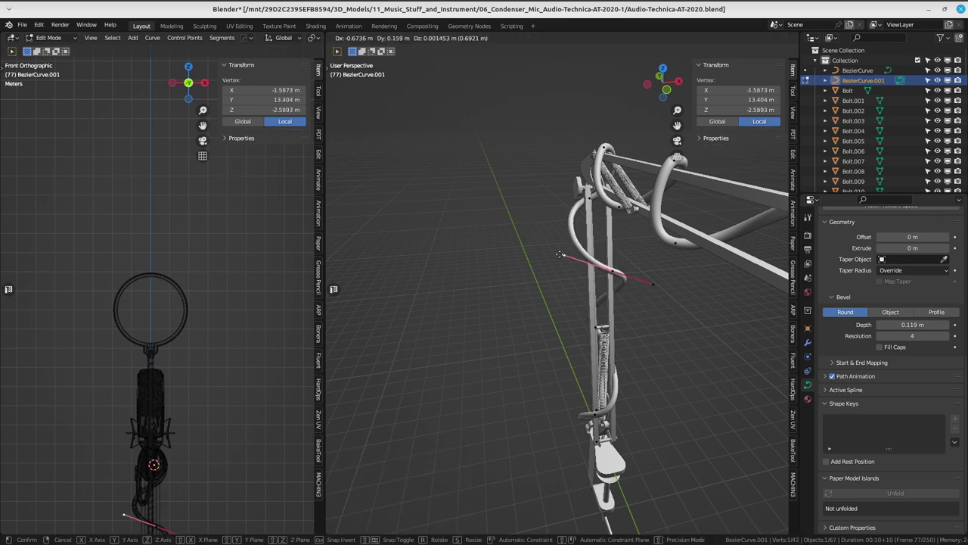
{"action": "left_click", "coordinate": [560, 254]}
{"action": "mouse_move", "coordinate": [560, 254]}
{"action": "middle_mouse_down"}
{"action": "mouse_move", "coordinate": [551, 338]}
{"action": "mouse_move", "coordinate": [533, 327]}
{"action": "mouse_move", "coordinate": [695, 357]}
{"action": "mouse_move", "coordinate": [598, 333]}
{"action": "middle_mouse_up"}
- Move a control point on the lower arm and adjust one of its handles
{"action": "left_click", "coordinate": [530, 325]}
{"action": "key", "text": "g"}
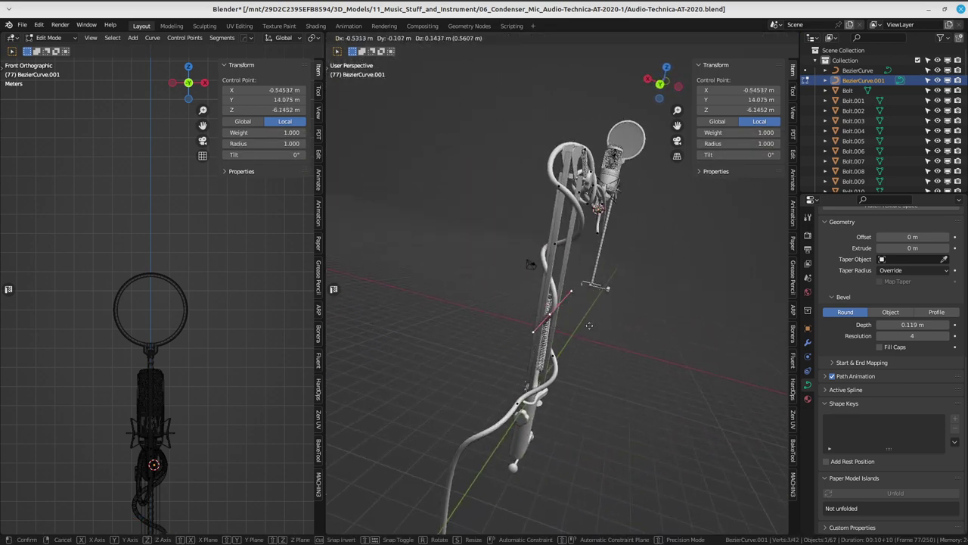
{"action": "left_click", "coordinate": [591, 328]}
{"action": "mouse_move", "coordinate": [591, 328]}
{"action": "middle_mouse_down"}
{"action": "mouse_move", "coordinate": [596, 292]}
{"action": "mouse_move", "coordinate": [569, 293]}
{"action": "mouse_move", "coordinate": [575, 352]}
{"action": "mouse_move", "coordinate": [638, 353]}
{"action": "middle_mouse_up"}
{"action": "left_click", "coordinate": [596, 291]}
{"action": "left_click", "coordinate": [544, 276]}
- Reposition the control point near the arm base, cancelling a trial handle move
{"action": "left_click", "coordinate": [577, 351]}
{"action": "key", "text": "g"}
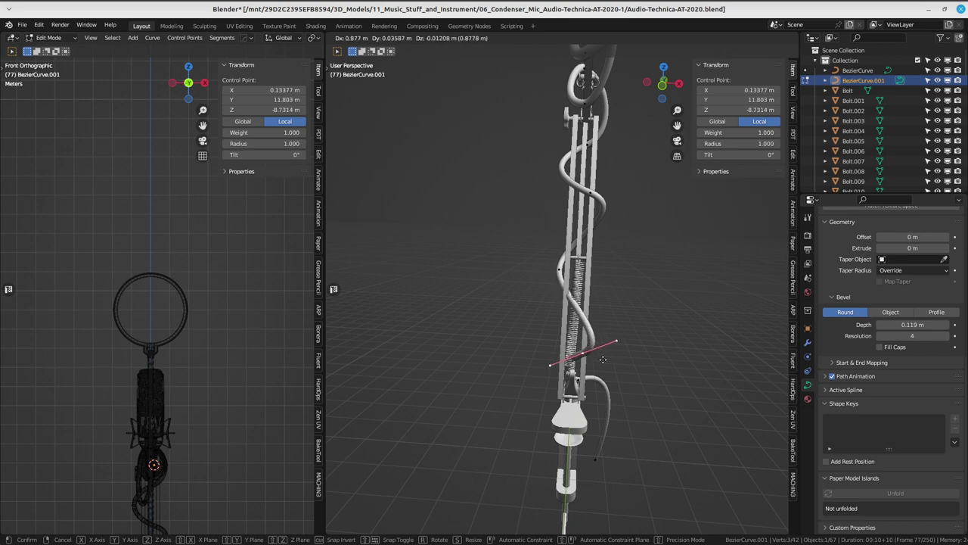
{"action": "left_click", "coordinate": [603, 360]}
{"action": "left_click", "coordinate": [613, 336]}
{"action": "key", "text": "g"}
{"action": "left_click", "coordinate": [546, 320]}
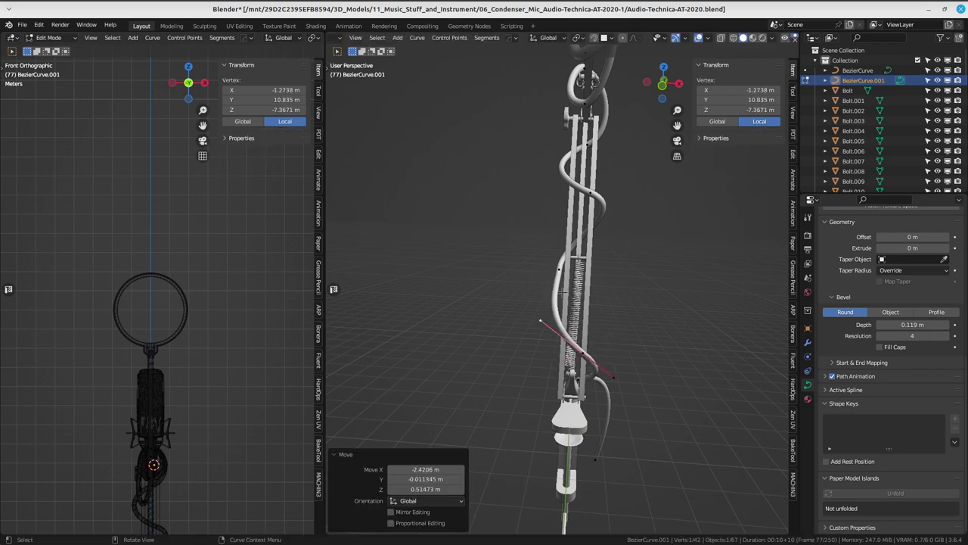
{"action": "mouse_move", "coordinate": [546, 320]}
{"action": "middle_mouse_down"}
{"action": "mouse_move", "coordinate": [609, 345]}
{"action": "mouse_move", "coordinate": [567, 291]}
{"action": "middle_mouse_up"}
{"action": "right_click", "coordinate": [606, 336]}
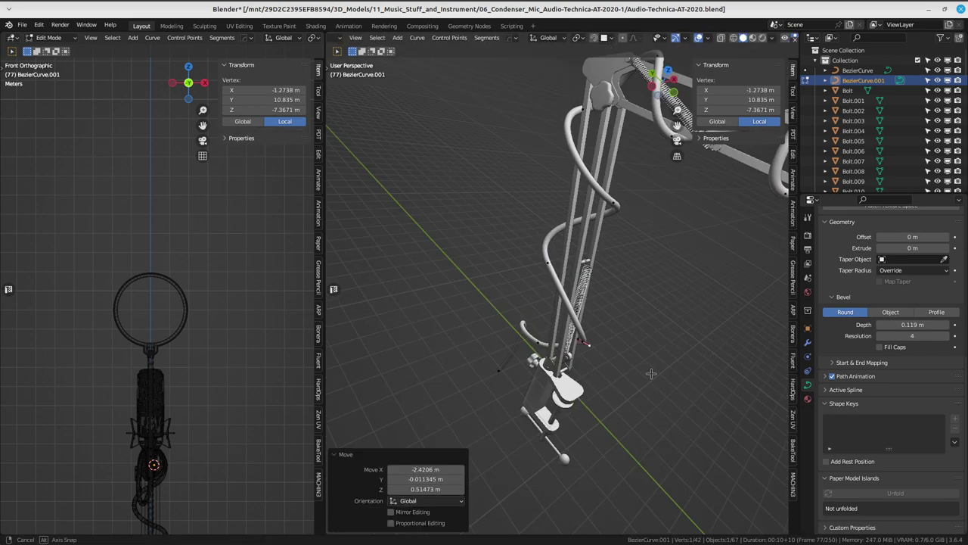
- Move two more points on the front of the arm and rotate the handles -40.8° near the clamp
{"action": "left_click", "coordinate": [579, 315]}
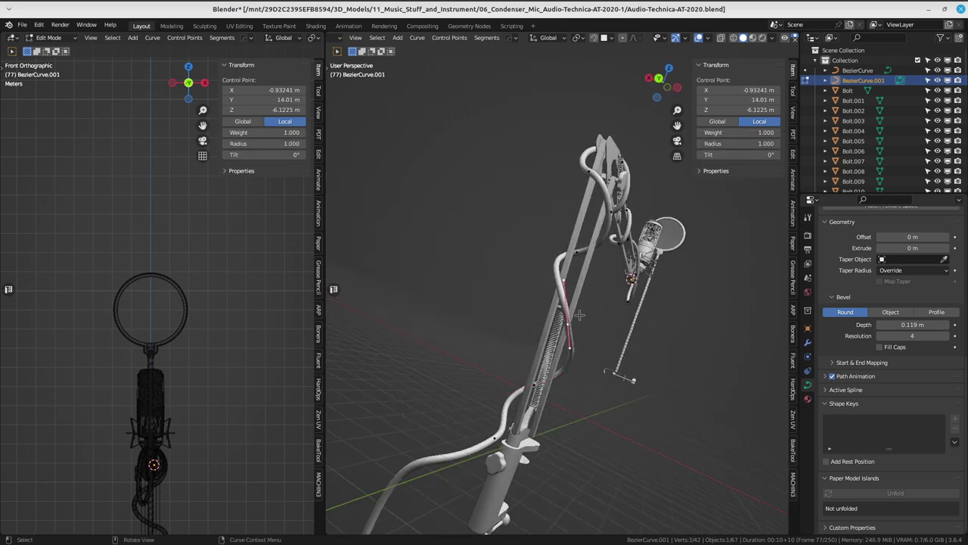
{"action": "mouse_move", "coordinate": [578, 314]}
{"action": "middle_mouse_down"}
{"action": "mouse_move", "coordinate": [628, 300]}
{"action": "mouse_move", "coordinate": [546, 350]}
{"action": "mouse_move", "coordinate": [598, 361]}
{"action": "mouse_move", "coordinate": [592, 319]}
{"action": "middle_mouse_up"}
{"action": "left_click", "coordinate": [603, 302]}
{"action": "left_click", "coordinate": [598, 361]}
{"action": "left_click", "coordinate": [596, 341]}
{"action": "key", "text": "r"}
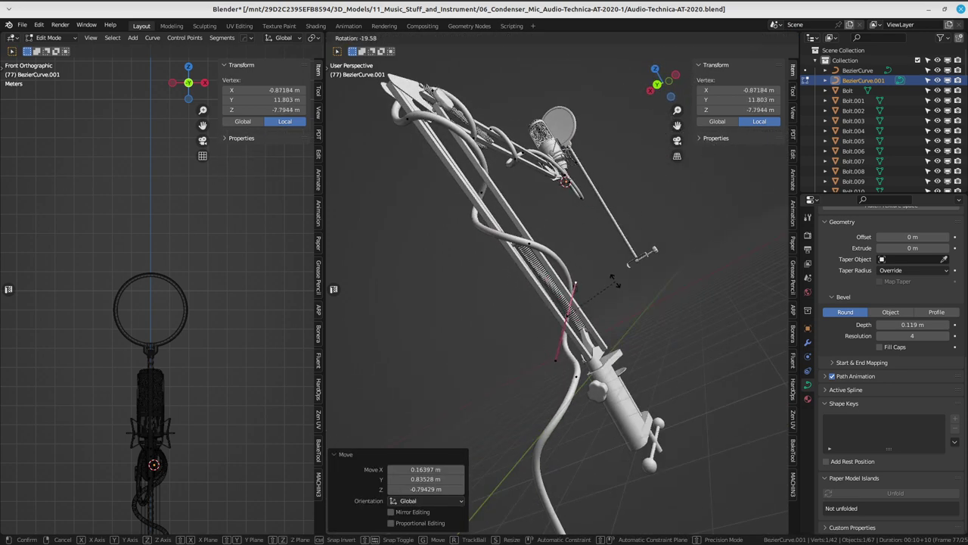
{"action": "middle_click_drag", "start_coordinate": [594, 270], "coordinate": [591, 318]}
{"action": "mouse_move", "coordinate": [673, 309]}
{"action": "middle_mouse_down"}
{"action": "mouse_move", "coordinate": [525, 374]}
{"action": "mouse_move", "coordinate": [602, 298]}
{"action": "middle_mouse_up"}
{"action": "left_click", "coordinate": [537, 363]}
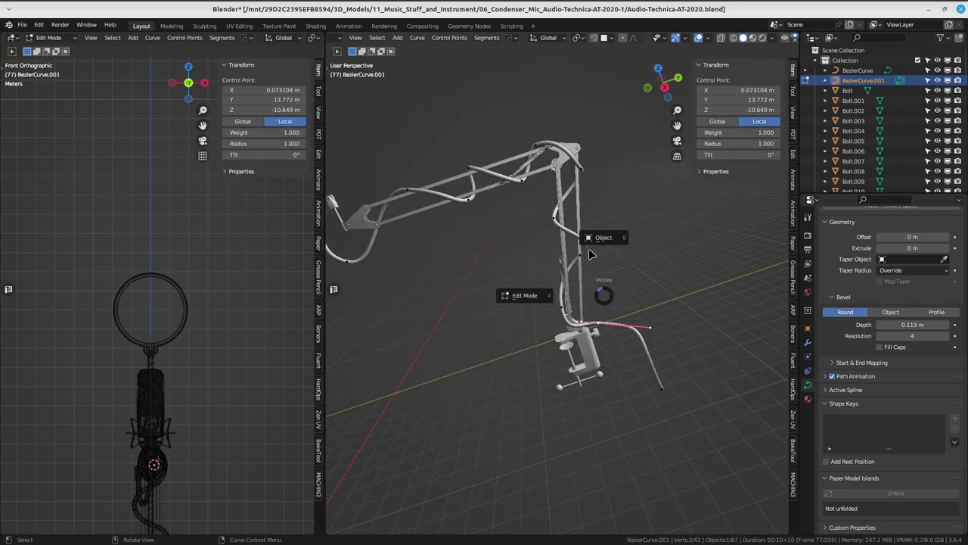
- Return to Object Mode, deselect everything, and save Audio-Technica-AT-2020.blend
{"action": "left_click", "coordinate": [594, 250]}
{"action": "left_click", "coordinate": [660, 247]}
{"action": "key", "text": "ctrl+s"}
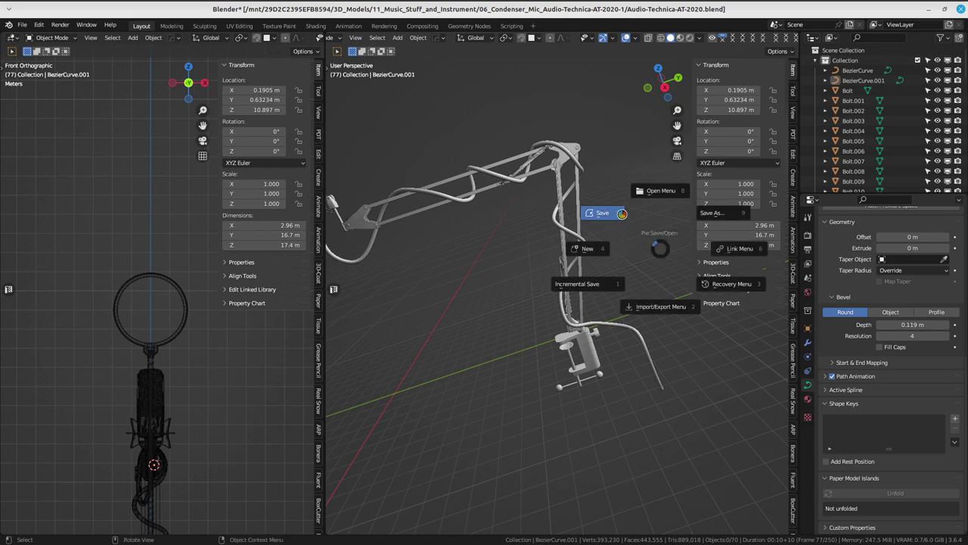
{"action": "left_click", "coordinate": [622, 213]}
{"action": "middle_click_drag", "start_coordinate": [611, 255], "coordinate": [540, 300]}
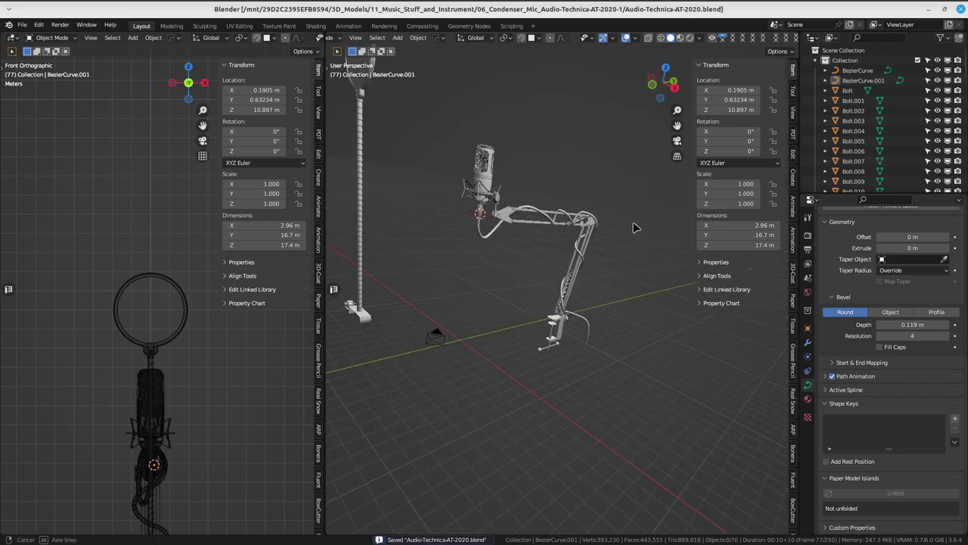
{"action": "mouse_move", "coordinate": [540, 282]}
{"action": "middle_mouse_down"}
{"action": "mouse_move", "coordinate": [644, 324]}
{"action": "mouse_move", "coordinate": [582, 294]}
{"action": "middle_mouse_up"}
- Save Audio-Technica-AT-2020.blend again
{"action": "key", "text": "ctrl+s"}
{"action": "left_click", "coordinate": [534, 270]}
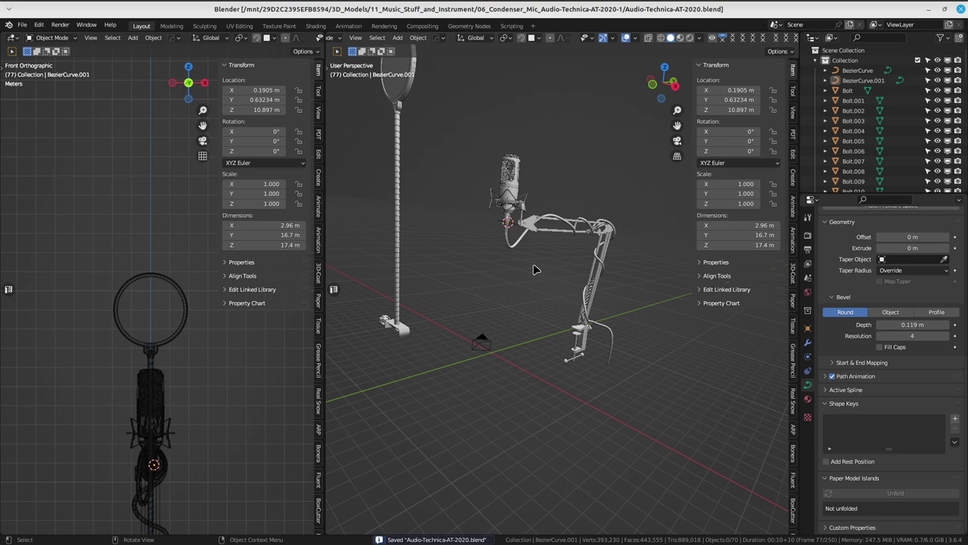
{"action": "middle_click_drag", "start_coordinate": [532, 260], "coordinate": [560, 264]}
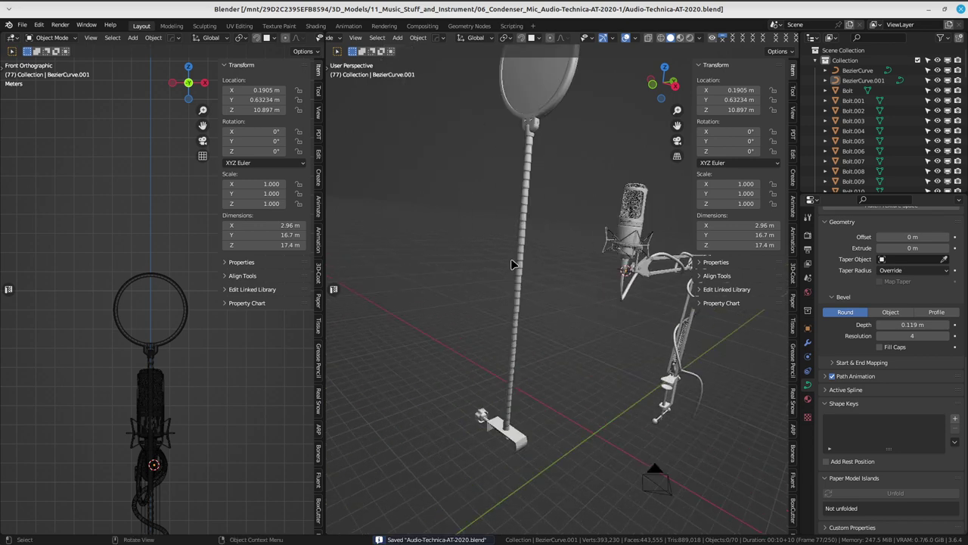
{"action": "left_click", "coordinate": [508, 302]}
{"action": "key", "text": "ctrl+s"}
{"action": "left_click", "coordinate": [552, 242]}
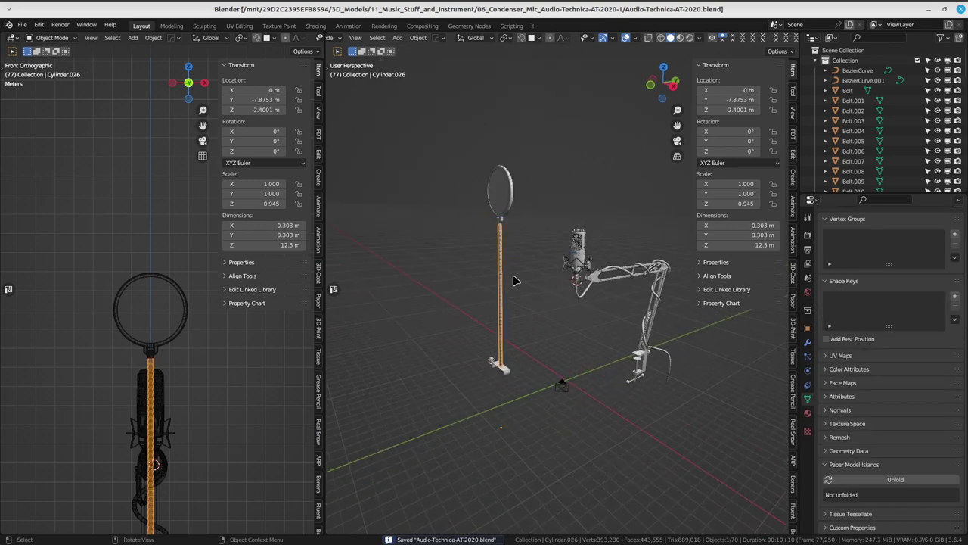
- Select all the pop filter ring parts, with the ring as the active object
{"action": "mouse_move", "coordinate": [553, 242]}
{"action": "middle_mouse_down"}
{"action": "mouse_move", "coordinate": [559, 305]}
{"action": "mouse_move", "coordinate": [597, 328]}
{"action": "mouse_move", "coordinate": [557, 288]}
{"action": "mouse_move", "coordinate": [507, 284]}
{"action": "middle_mouse_up"}
{"action": "middle_click_drag", "start_coordinate": [490, 378], "coordinate": [541, 395]}
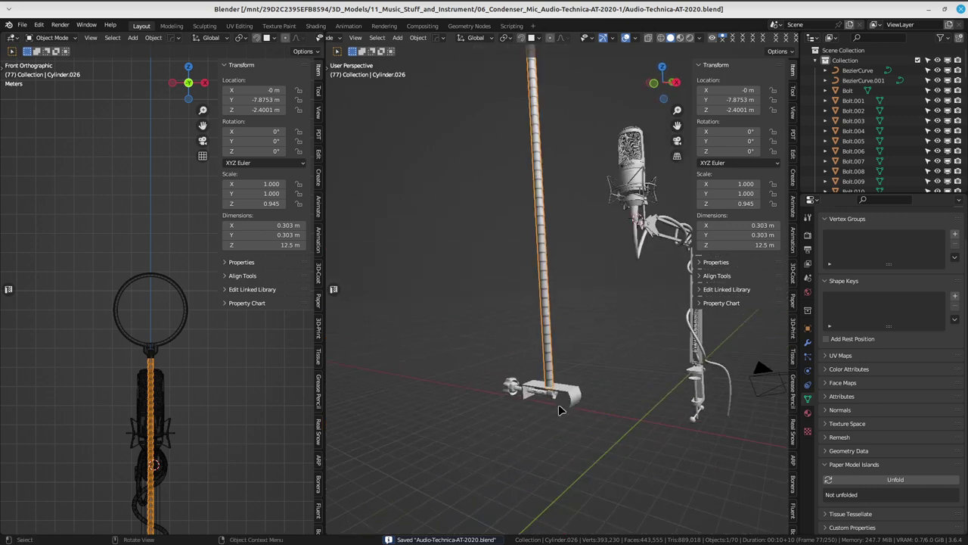
{"action": "left_click", "coordinate": [541, 400]}
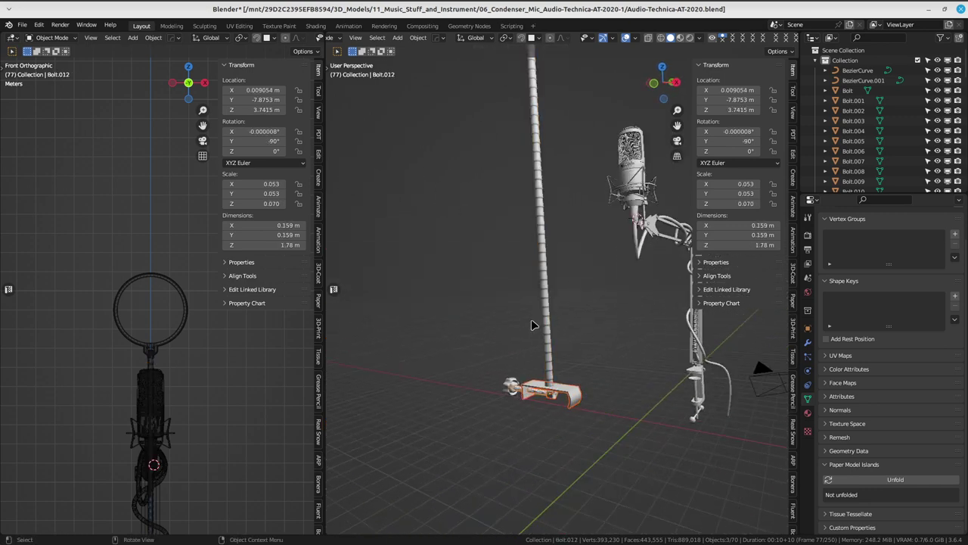
{"action": "middle_click_drag", "start_coordinate": [531, 326], "coordinate": [548, 355]}
{"action": "left_click", "coordinate": [537, 271]}
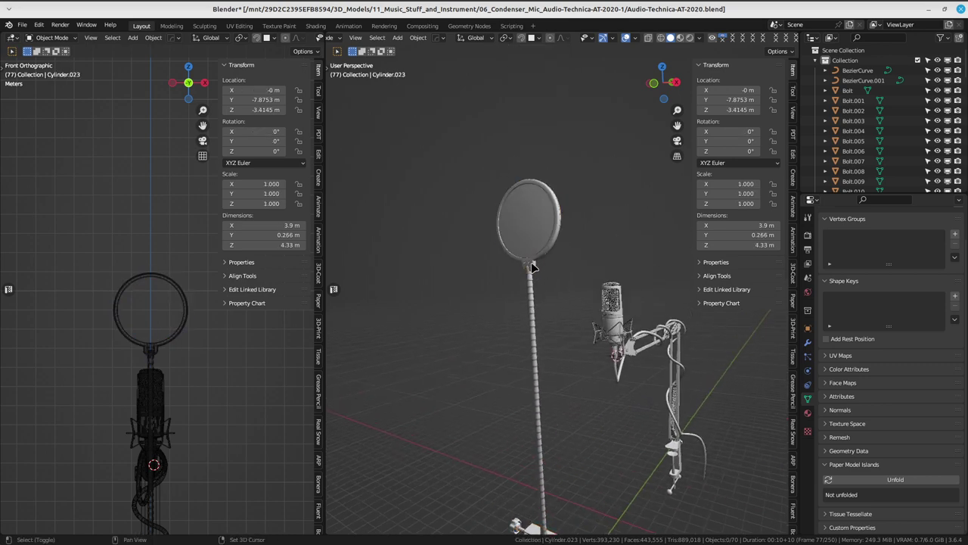
{"action": "left_click", "coordinate": [532, 267], "text": "shift"}
{"action": "left_click", "coordinate": [532, 268], "text": "shift"}
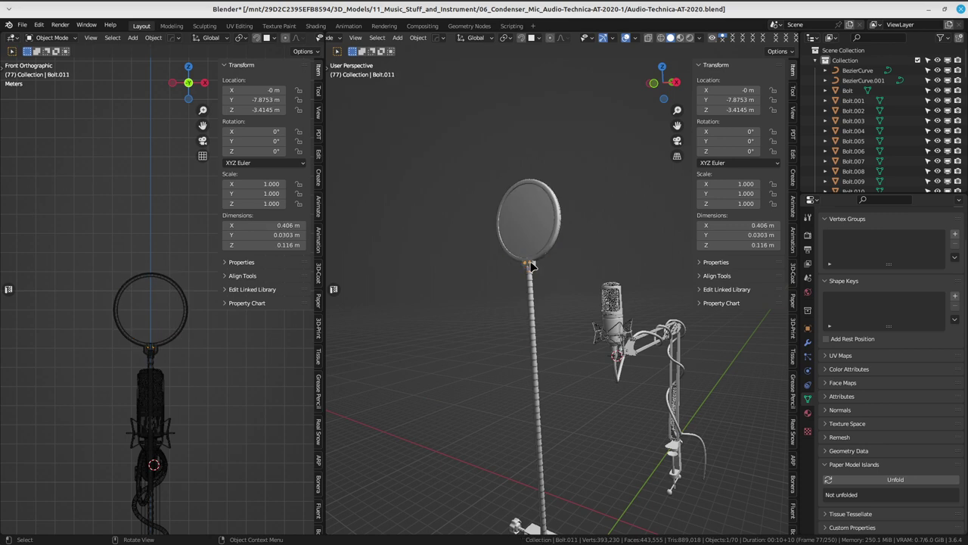
{"action": "left_click", "coordinate": [546, 259], "text": "shift"}
{"action": "left_click", "coordinate": [533, 250], "text": "shift"}
{"action": "left_click", "coordinate": [532, 255], "text": "shift"}
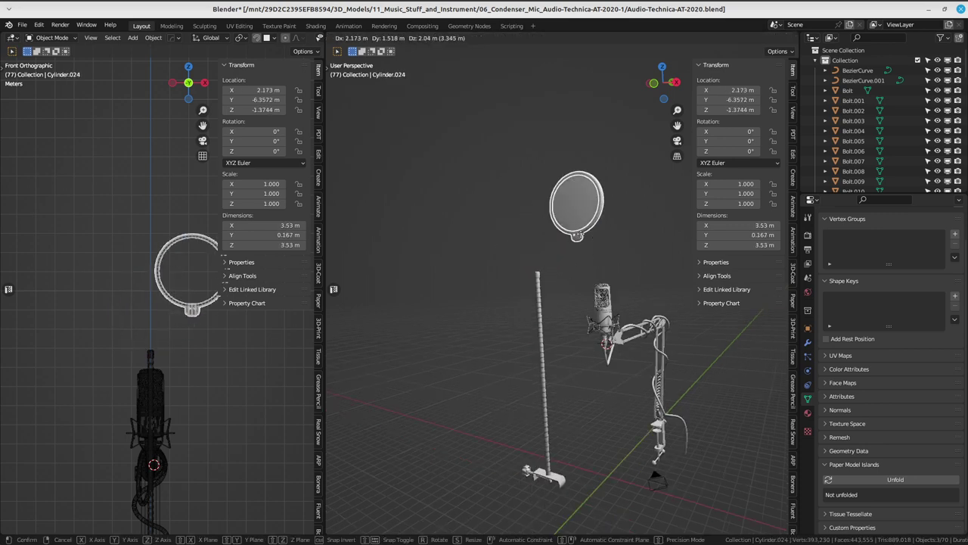
{"action": "left_click", "coordinate": [529, 253], "text": "shift"}
{"action": "scroll", "coordinate": [509, 263], "scroll_direction": "up", "scroll_amount": 5}
{"action": "left_click", "coordinate": [467, 234], "text": "shift"}
{"action": "scroll", "coordinate": [469, 236], "scroll_direction": "down", "scroll_amount": 4}
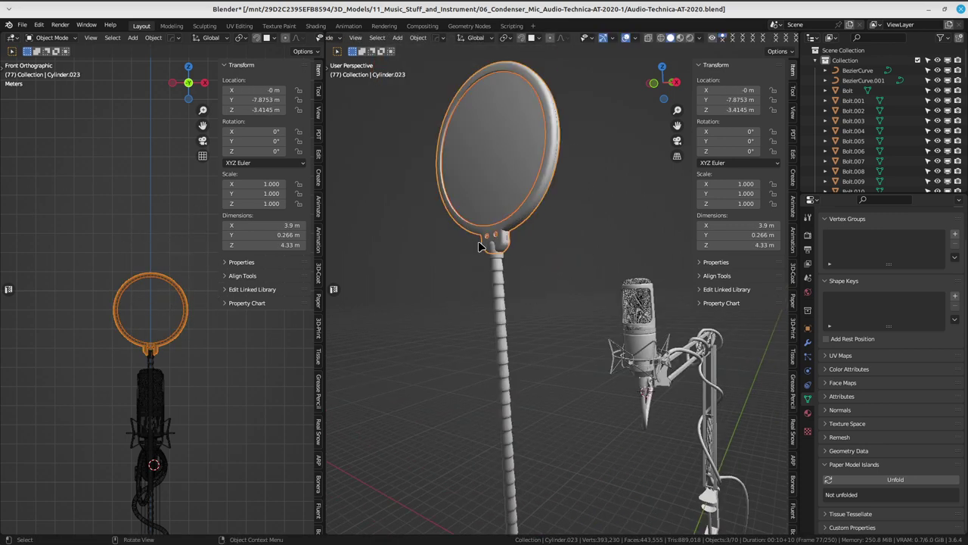
{"action": "left_click", "coordinate": [513, 266], "text": "shift"}
{"action": "left_click", "coordinate": [513, 266], "text": "shift"}
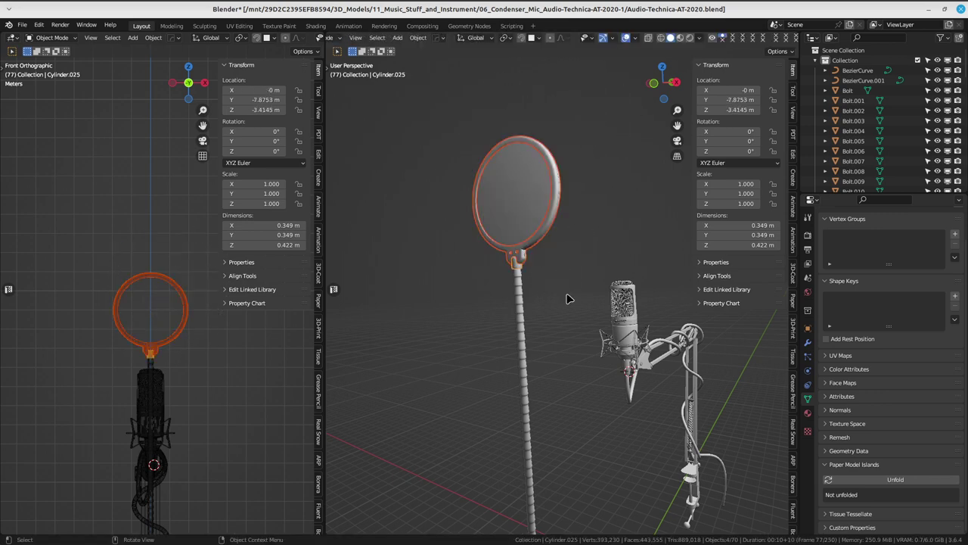
- In Right Orthographic view, move the pop filter 5.3985 m in Y and -4.0157 m in Z
{"action": "mouse_move", "coordinate": [513, 266]}
{"action": "middle_mouse_down"}
{"action": "mouse_move", "coordinate": [566, 343]}
{"action": "mouse_move", "coordinate": [577, 342]}
{"action": "middle_mouse_up"}
{"action": "key", "text": "KP_1"}
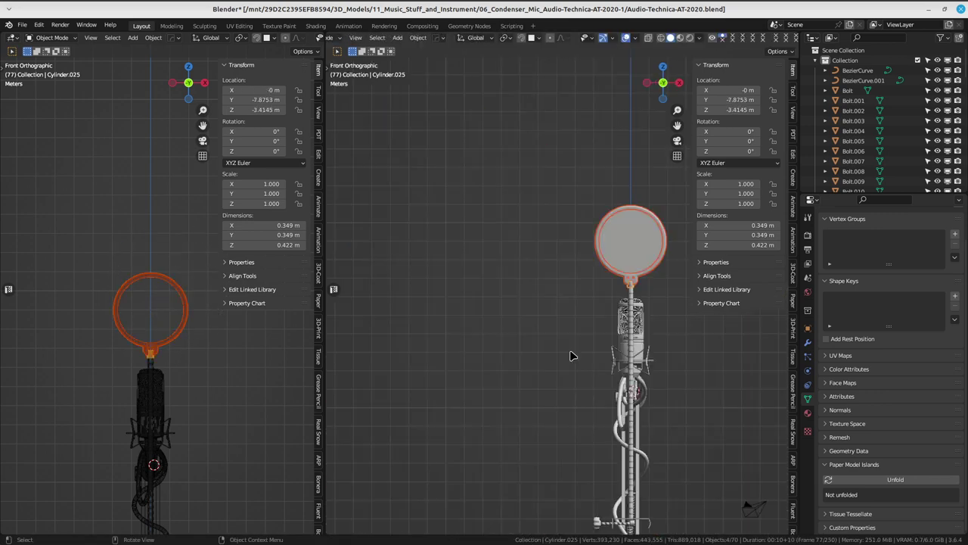
{"action": "key", "text": "KP_3"}
{"action": "scroll", "coordinate": [522, 281], "scroll_direction": "down", "scroll_amount": 2}
{"action": "scroll", "coordinate": [521, 280], "scroll_direction": "up", "scroll_amount": 3}
{"action": "scroll", "coordinate": [521, 281], "scroll_direction": "up", "scroll_amount": 1}
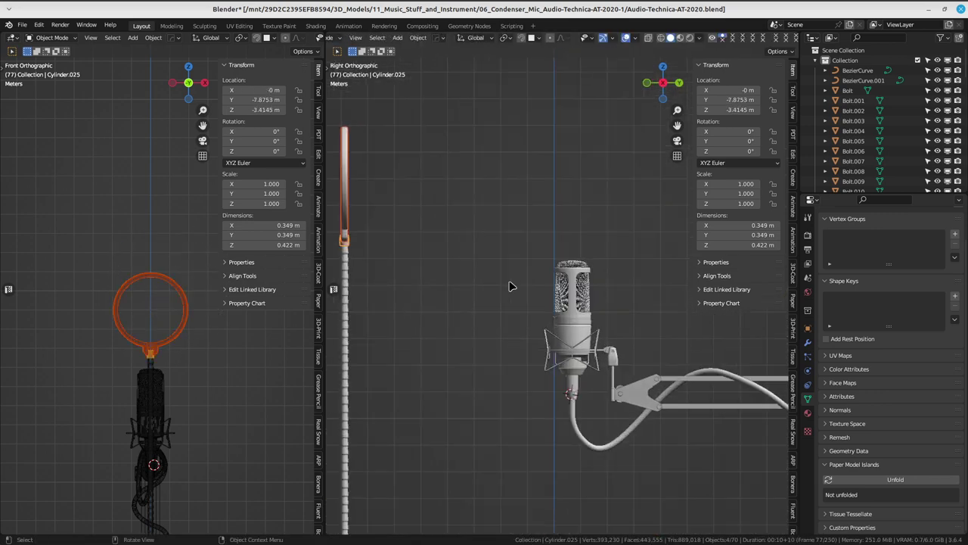
{"action": "key", "text": "g"}
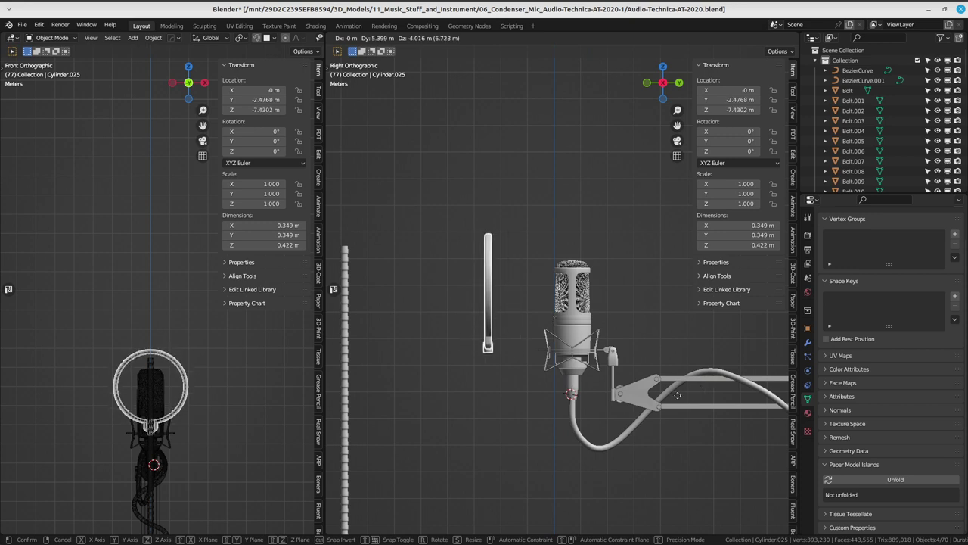
{"action": "left_click", "coordinate": [676, 397]}
{"action": "mouse_move", "coordinate": [676, 398]}
{"action": "middle_mouse_down"}
{"action": "mouse_move", "coordinate": [570, 305]}
{"action": "mouse_move", "coordinate": [496, 302]}
{"action": "middle_mouse_up"}
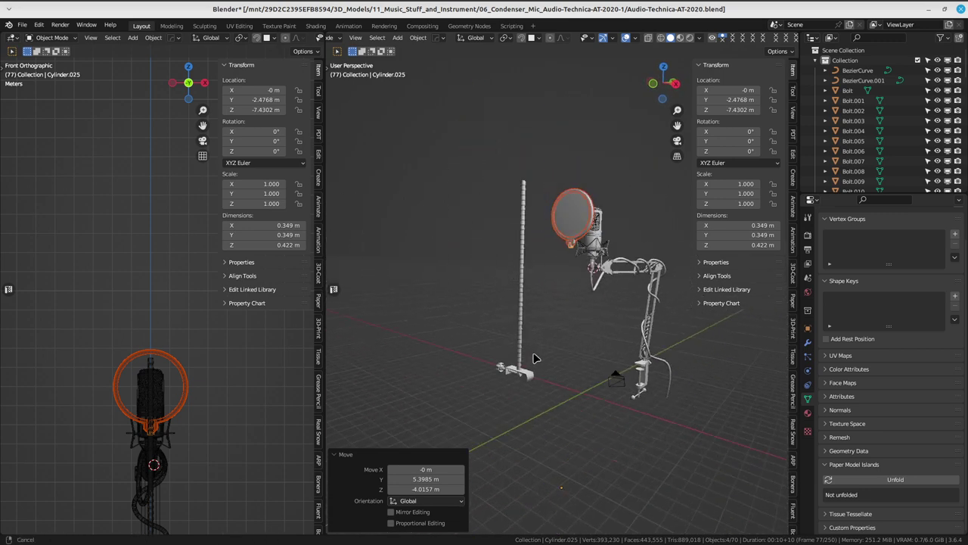
{"action": "left_click", "coordinate": [496, 294]}
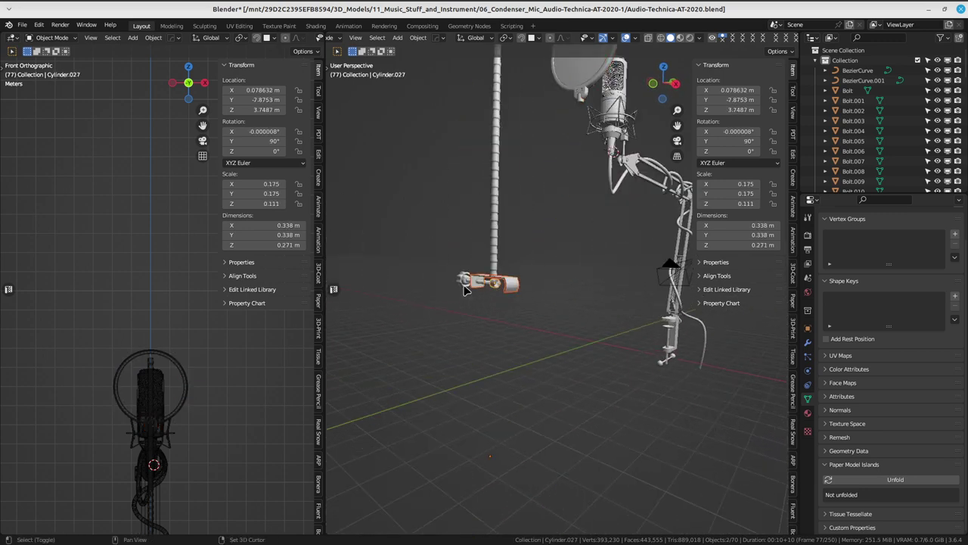
- Select the clamp together with its bolt and move them near the boom arm
{"action": "mouse_move", "coordinate": [442, 284]}
{"action": "middle_mouse_down"}
{"action": "mouse_move", "coordinate": [664, 335]}
{"action": "mouse_move", "coordinate": [594, 330]}
{"action": "mouse_move", "coordinate": [619, 329]}
{"action": "middle_mouse_up"}
{"action": "left_click", "coordinate": [550, 295], "text": "shift"}
{"action": "key", "text": "g"}
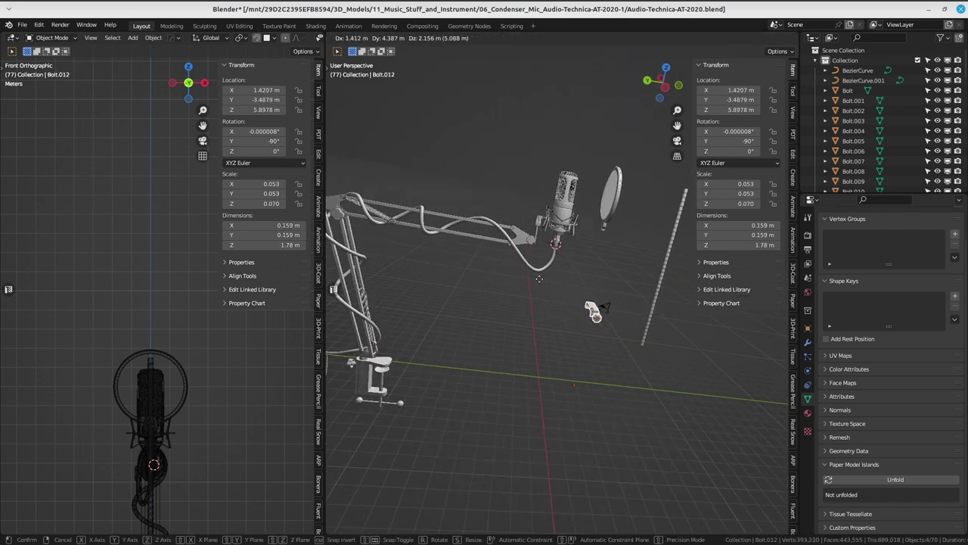
{"action": "left_click", "coordinate": [457, 243]}
{"action": "scroll", "coordinate": [456, 243], "scroll_direction": "up", "scroll_amount": 3}
{"action": "mouse_move", "coordinate": [567, 309]}
{"action": "middle_mouse_down"}
{"action": "mouse_move", "coordinate": [552, 308]}
{"action": "mouse_move", "coordinate": [627, 287]}
{"action": "middle_mouse_up"}
- Switch to the right-side orthographic view, framed on the clamp, to line up its rotation
{"action": "key", "text": "r"}
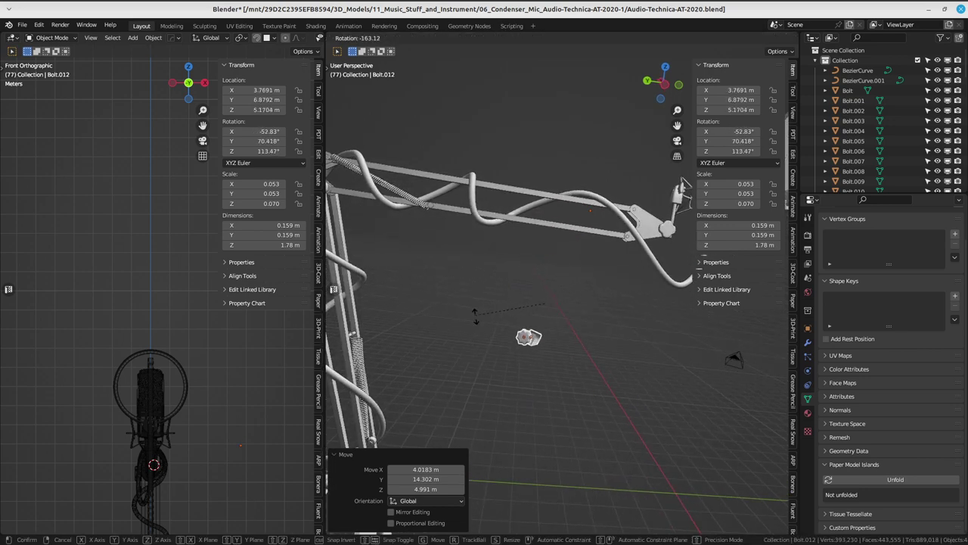
{"action": "key", "text": "Escape"}
{"action": "key", "text": "KP_1"}
{"action": "key", "text": "KP_3"}
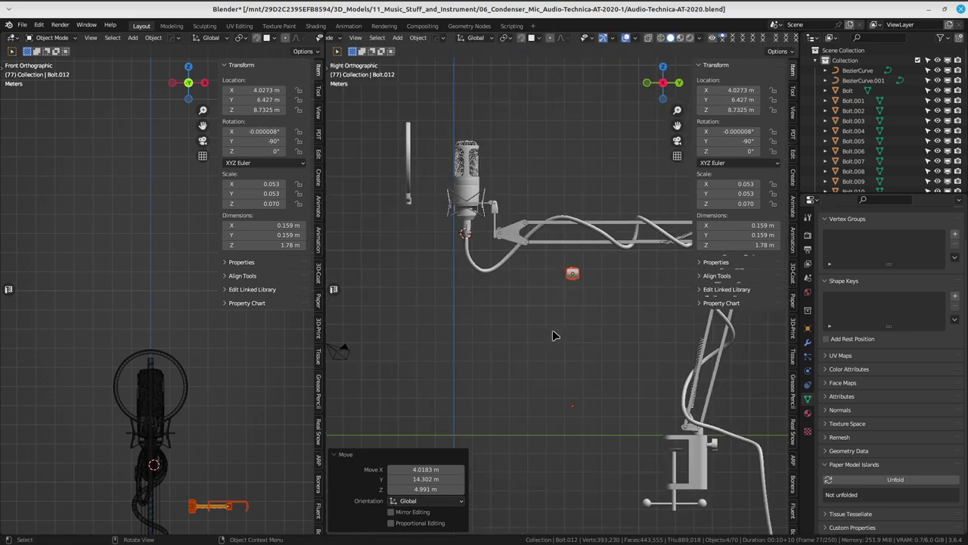
{"action": "scroll", "coordinate": [582, 304], "scroll_direction": "up", "scroll_amount": 3}
{"action": "middle_click_drag", "start_coordinate": [583, 305], "coordinate": [552, 346], "text": "shift"}
- Enable increment snapping and flip the clamp pieces by -180°
{"action": "key", "text": "r"}
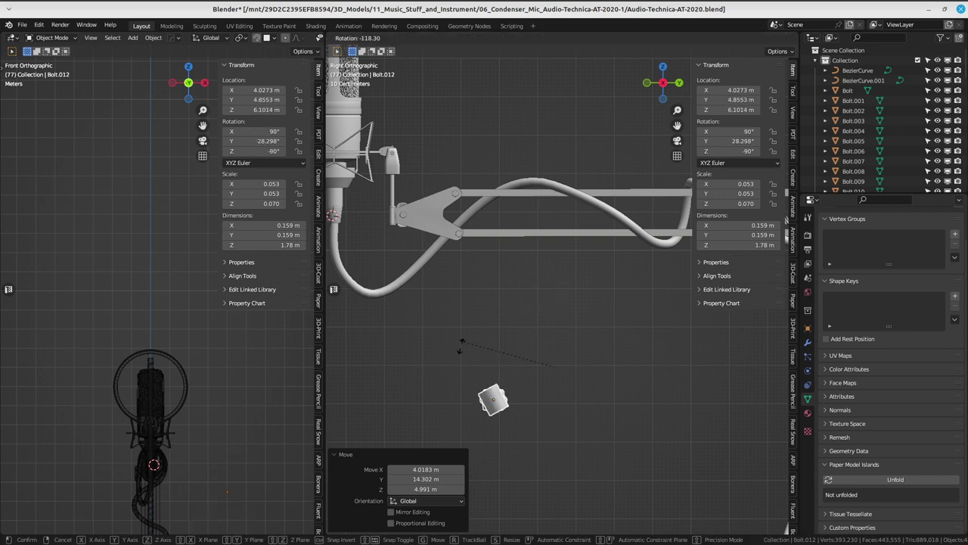
{"action": "key", "text": "Escape"}
{"action": "left_click", "coordinate": [532, 39]}
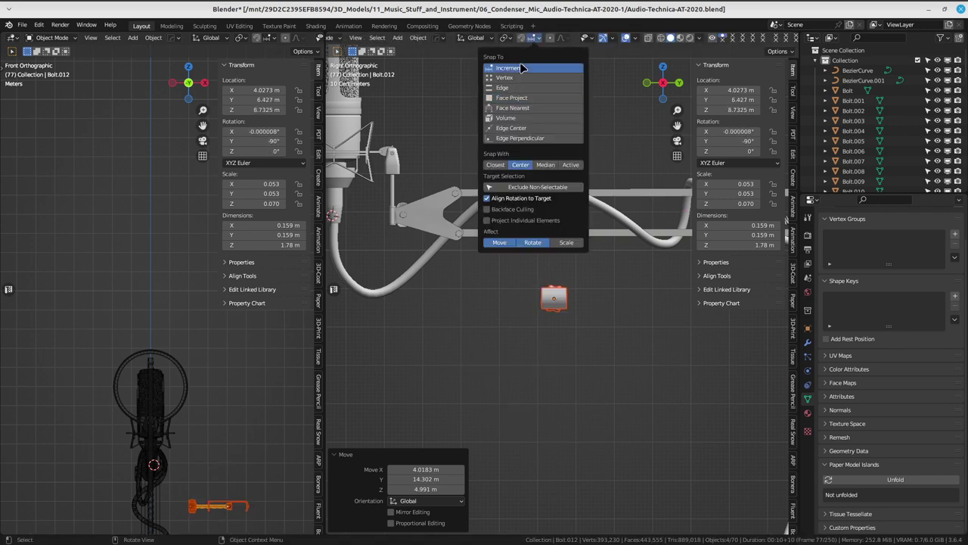
{"action": "middle_click_drag", "start_coordinate": [615, 281], "coordinate": [609, 250], "text": "shift"}
{"action": "key", "text": "r"}
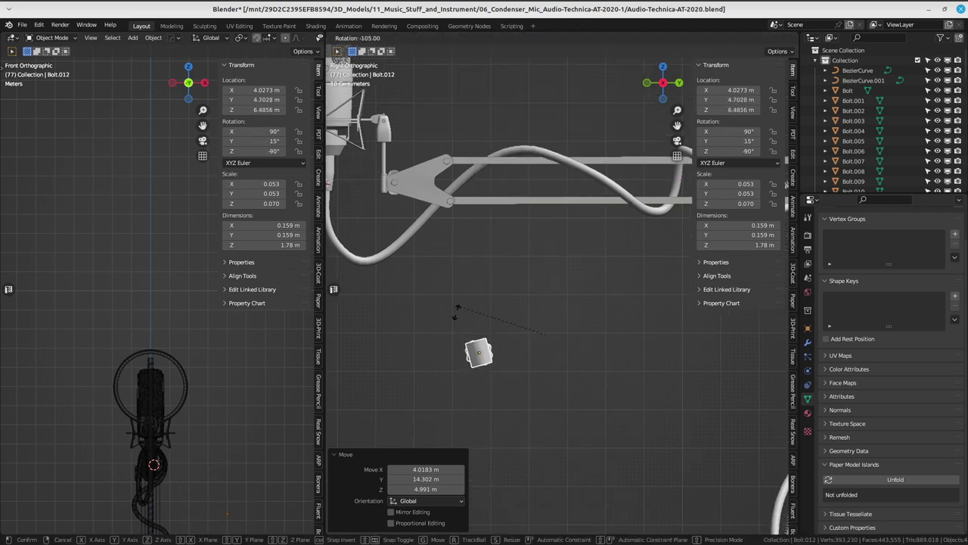
{"action": "left_click", "coordinate": [509, 396]}
{"action": "middle_click_drag", "start_coordinate": [508, 396], "coordinate": [566, 367], "text": "shift"}
- Move the flipped clamp onto the boom arm, then slide it along X
{"action": "key", "text": "g"}
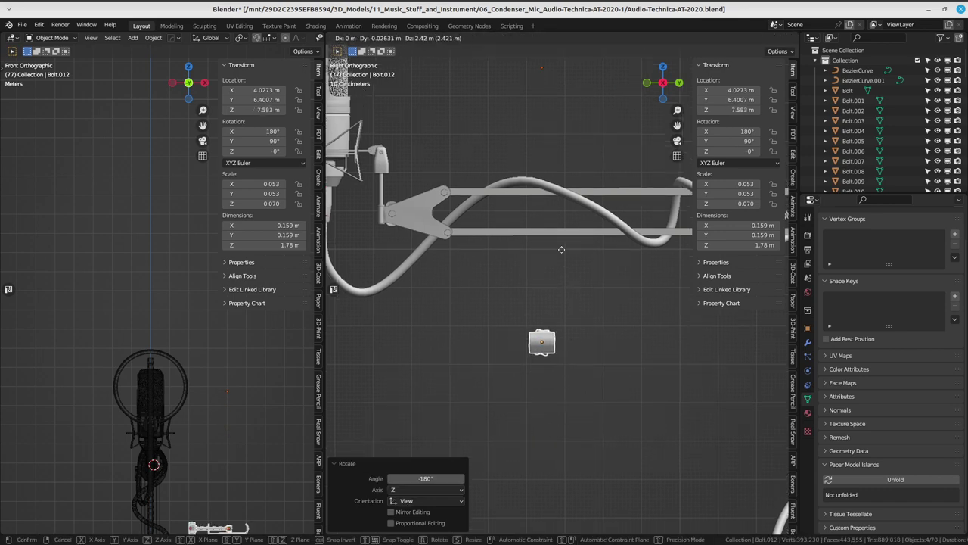
{"action": "left_click", "coordinate": [578, 162]}
{"action": "mouse_move", "coordinate": [578, 163]}
{"action": "middle_mouse_down"}
{"action": "mouse_move", "coordinate": [613, 348]}
{"action": "mouse_move", "coordinate": [575, 333]}
{"action": "middle_mouse_up"}
{"action": "key", "text": "g"}
{"action": "key", "text": "x"}
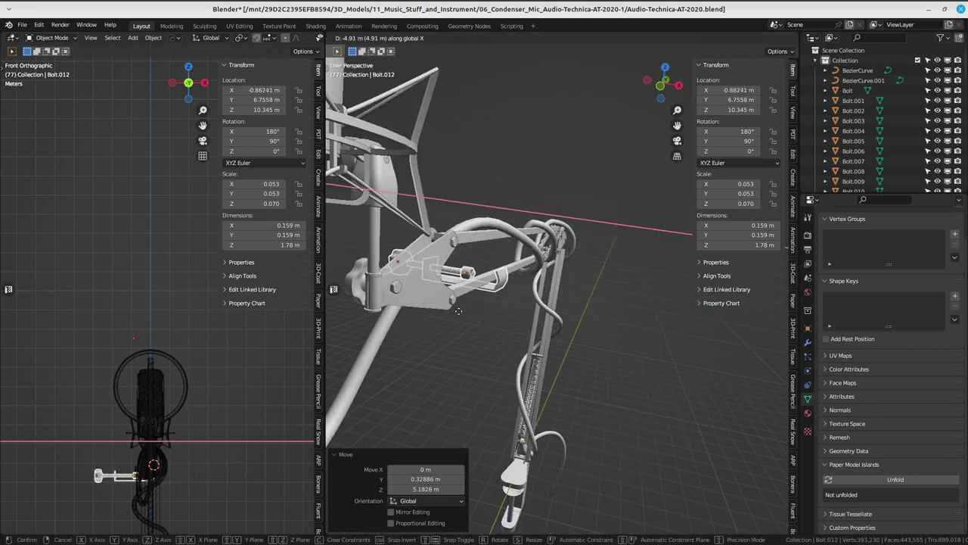
{"action": "left_click", "coordinate": [458, 311]}
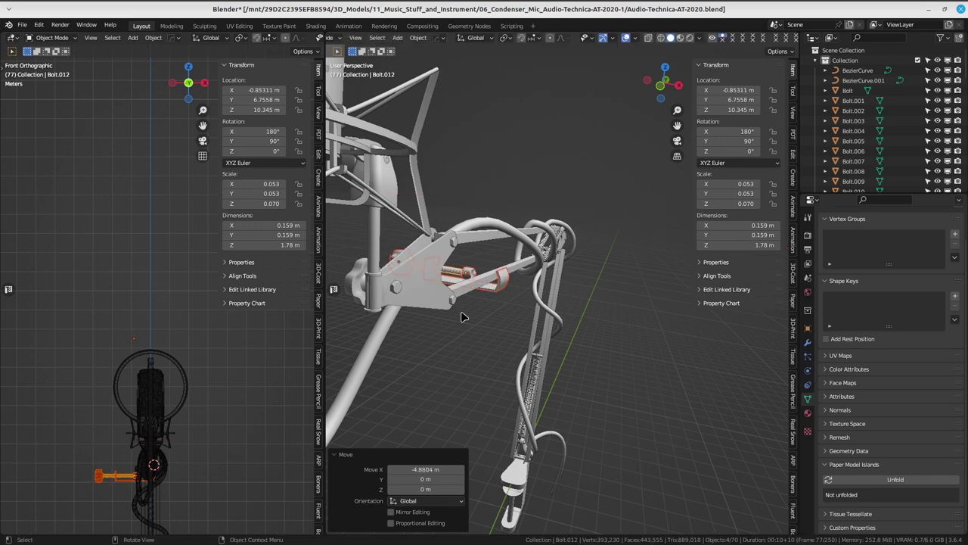
{"action": "scroll", "coordinate": [499, 302], "scroll_direction": "up", "scroll_amount": 3}
{"action": "scroll", "coordinate": [529, 301], "scroll_direction": "up", "scroll_amount": 3}
{"action": "scroll", "coordinate": [539, 300], "scroll_direction": "up", "scroll_amount": 1}
- Raise the clamp along Z to seat it at X -0.85311, Y 6.7558, Z 10.548 m
{"action": "key", "text": "g"}
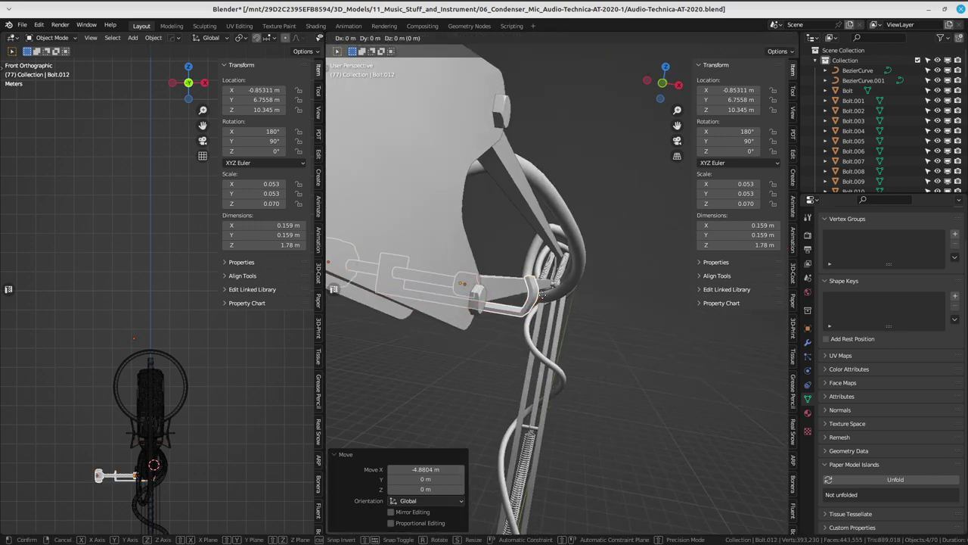
{"action": "key", "text": "z"}
{"action": "left_click", "coordinate": [538, 292]}
{"action": "mouse_move", "coordinate": [538, 291]}
{"action": "middle_mouse_down"}
{"action": "mouse_move", "coordinate": [471, 270]}
{"action": "mouse_move", "coordinate": [446, 302]}
{"action": "mouse_move", "coordinate": [511, 314]}
{"action": "middle_mouse_up"}
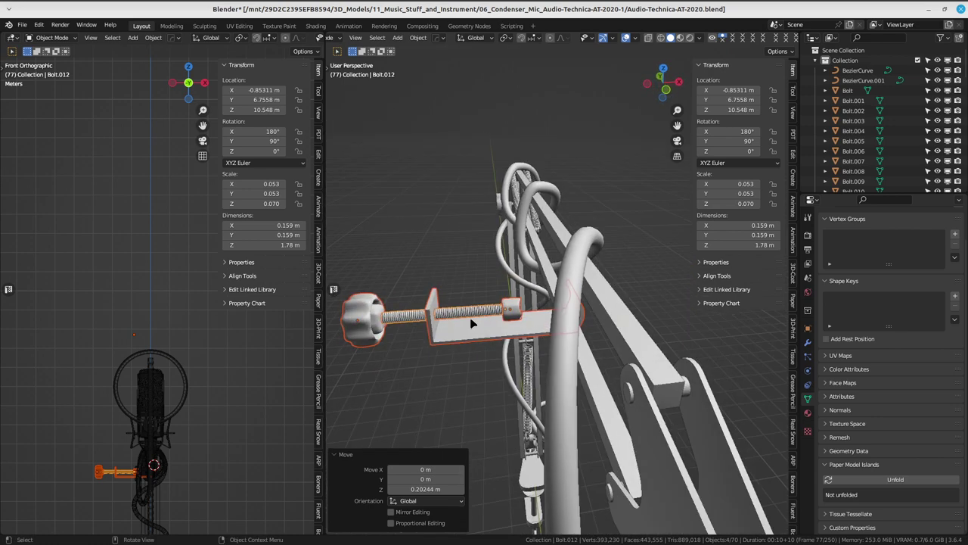
- Slide the clamp knob 0.4395 m along X
{"action": "left_click", "coordinate": [511, 314]}
{"action": "left_click", "coordinate": [363, 322]}
{"action": "mouse_move", "coordinate": [363, 321]}
{"action": "middle_mouse_down"}
{"action": "mouse_move", "coordinate": [501, 341]}
{"action": "mouse_move", "coordinate": [619, 332]}
{"action": "mouse_move", "coordinate": [604, 310]}
{"action": "mouse_move", "coordinate": [633, 324]}
{"action": "middle_mouse_up"}
{"action": "key", "text": "g"}
{"action": "key", "text": "x"}
{"action": "left_click", "coordinate": [540, 339]}
- Nudge the clamp body and knob slightly along X, about -0.032 m
{"action": "left_click", "coordinate": [605, 310], "text": "shift"}
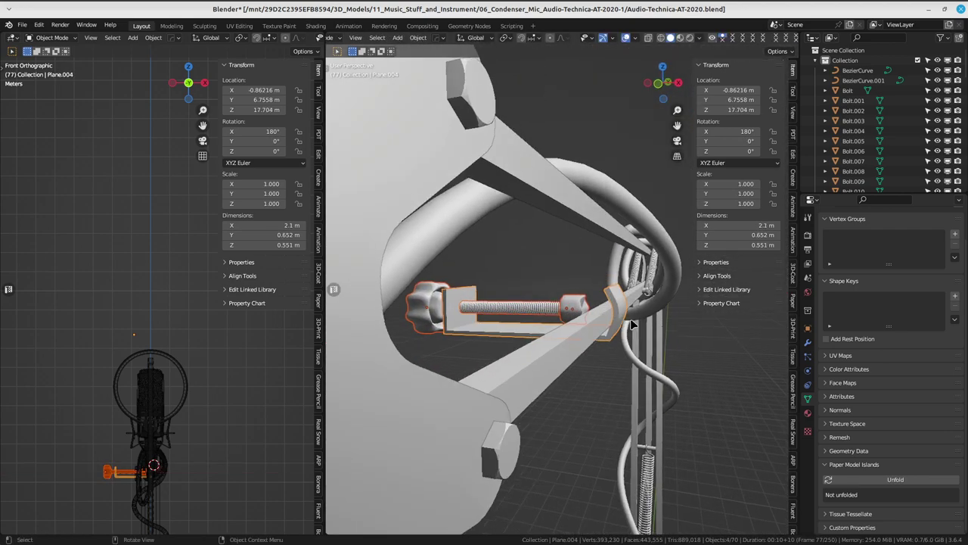
{"action": "key", "text": "g"}
{"action": "key", "text": "x"}
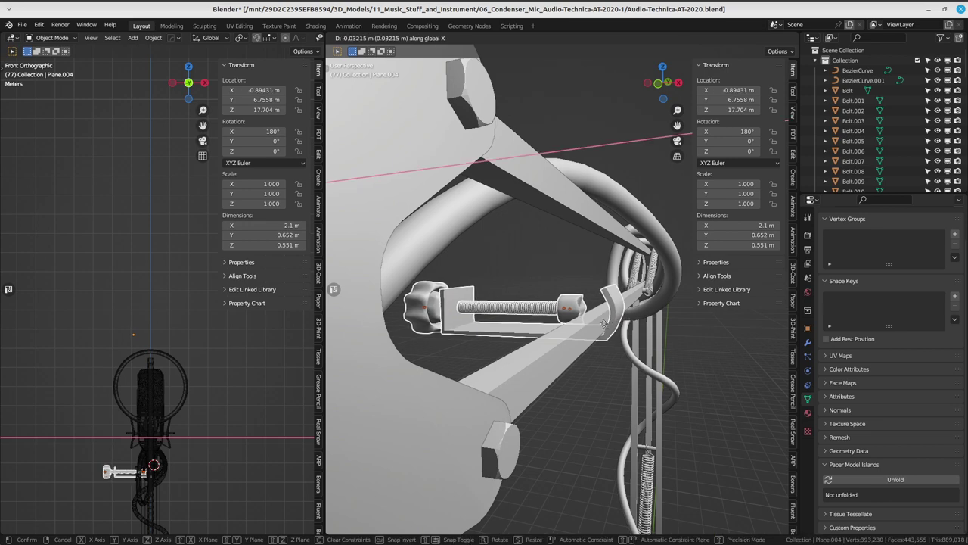
{"action": "left_click", "coordinate": [610, 334]}
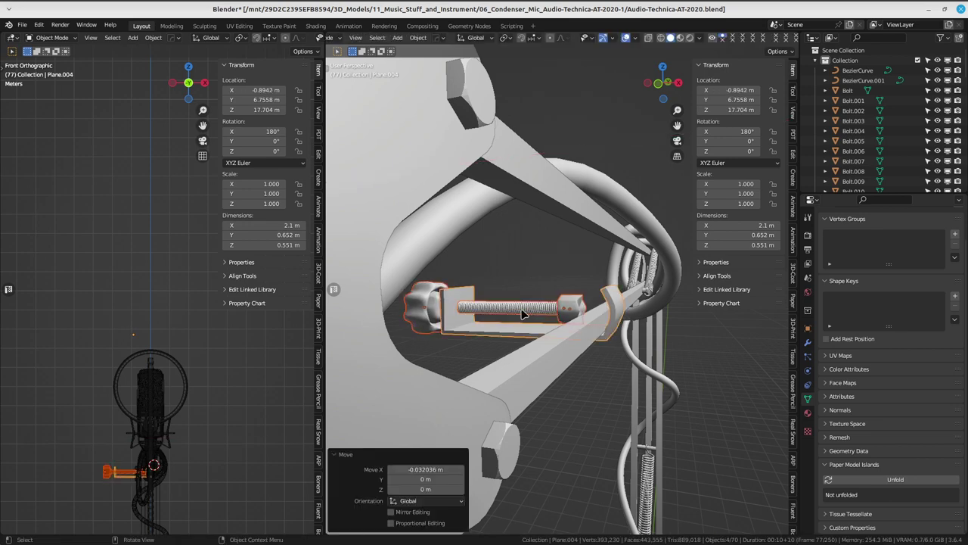
- Slide the bolt alone 0.0995 m along X
{"action": "left_click", "coordinate": [560, 310]}
{"action": "middle_click_drag", "start_coordinate": [488, 318], "coordinate": [543, 317]}
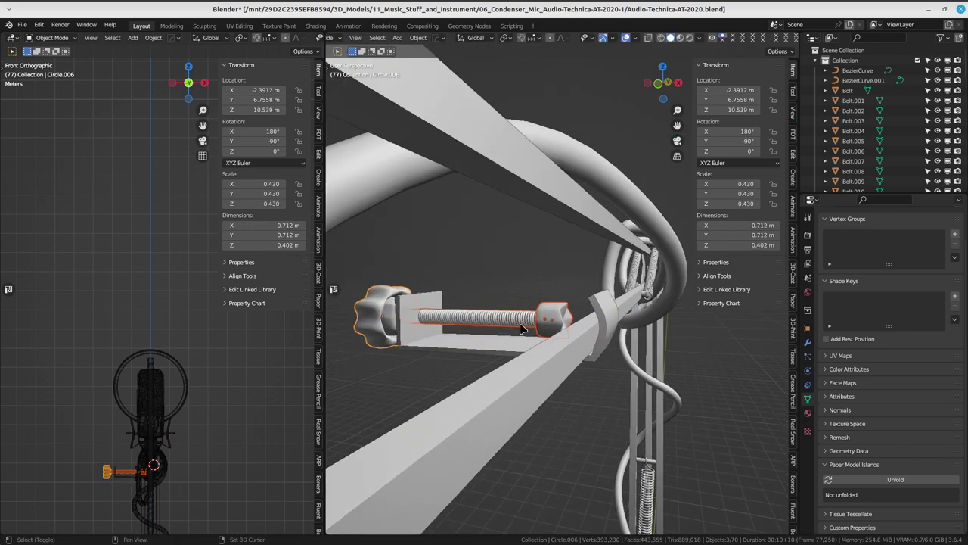
{"action": "key", "text": "g"}
{"action": "key", "text": "x"}
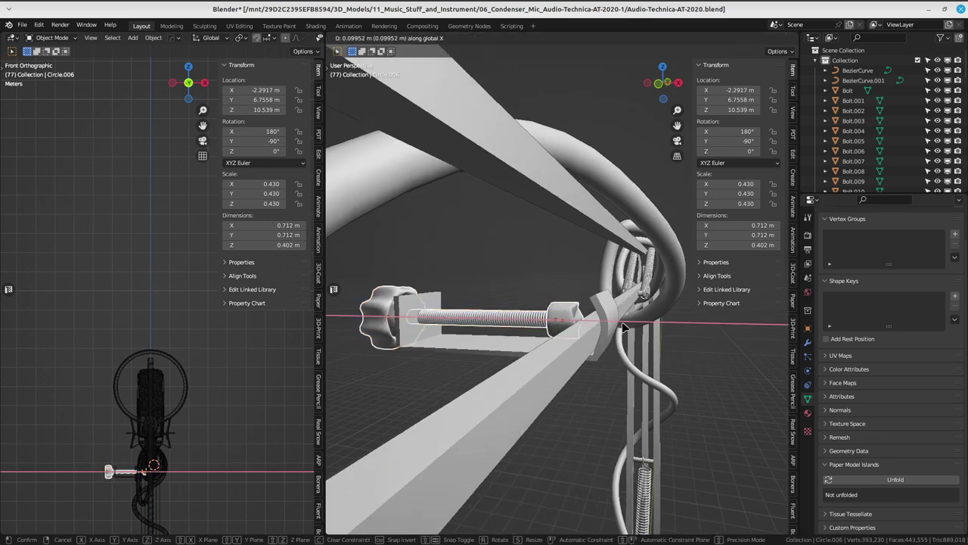
{"action": "left_click", "coordinate": [624, 327]}
{"action": "middle_click_drag", "start_coordinate": [625, 327], "coordinate": [597, 285]}
- Deselect everything and zoom out to view the whole mic stand
{"action": "key", "text": "Tab"}
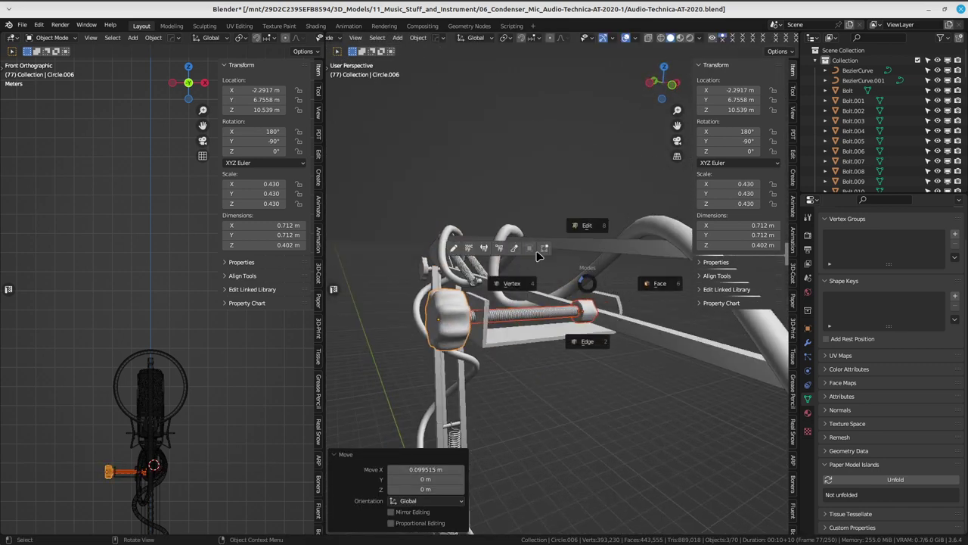
{"action": "left_click", "coordinate": [573, 182]}
{"action": "scroll", "coordinate": [573, 182], "scroll_direction": "down", "scroll_amount": 5}
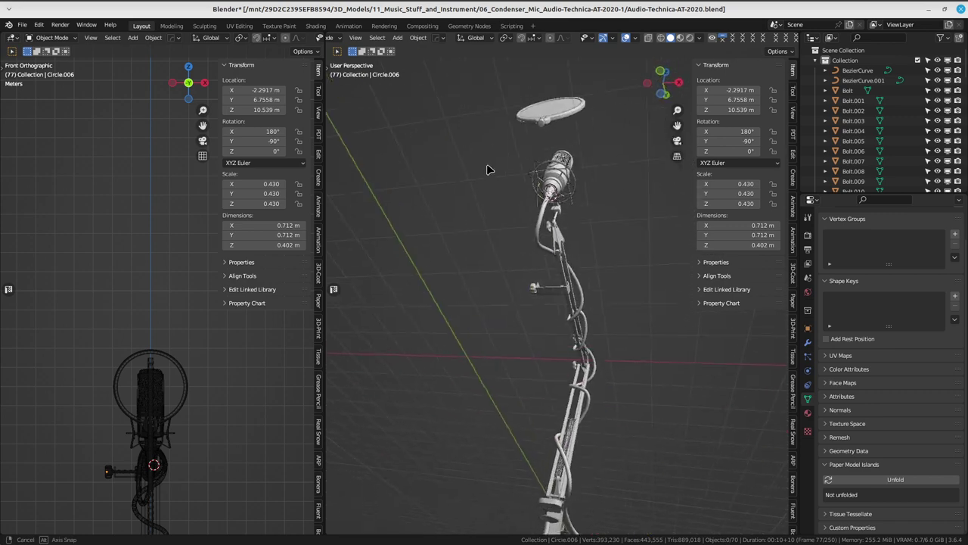
{"action": "mouse_move", "coordinate": [625, 306]}
{"action": "middle_mouse_down"}
{"action": "mouse_move", "coordinate": [526, 242]}
{"action": "mouse_move", "coordinate": [452, 253]}
{"action": "mouse_move", "coordinate": [562, 249]}
{"action": "mouse_move", "coordinate": [536, 288]}
{"action": "mouse_move", "coordinate": [641, 338]}
{"action": "middle_mouse_up"}
- Select the rod Cylinder.026 in front view and select all its vertices in Edit Mode
{"action": "left_click", "coordinate": [499, 236]}
{"action": "key", "text": "KP_1"}
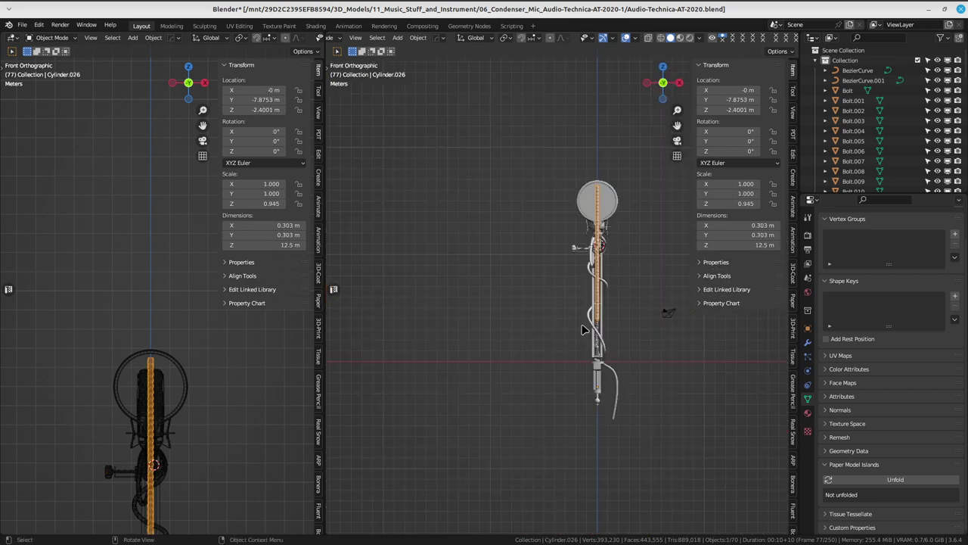
{"action": "scroll", "coordinate": [588, 323], "scroll_direction": "up", "scroll_amount": 4}
{"action": "key", "text": "Tab"}
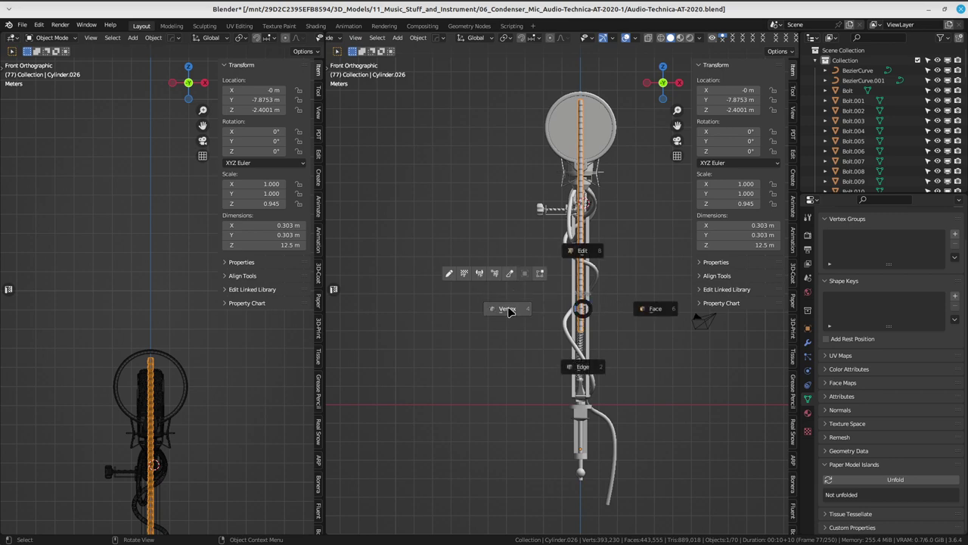
{"action": "left_click", "coordinate": [509, 311]}
{"action": "key", "text": "a"}
{"action": "left_click", "coordinate": [518, 292]}
{"action": "key", "text": "KP_Decimal"}
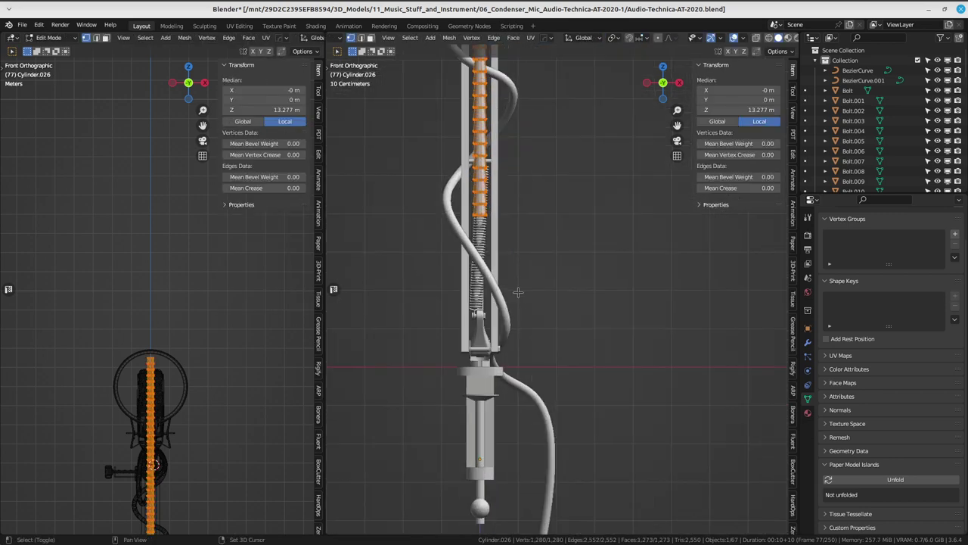
- Move the rod's mesh down 6.3772 m along Z
{"action": "key", "text": "g"}
{"action": "key", "text": "z"}
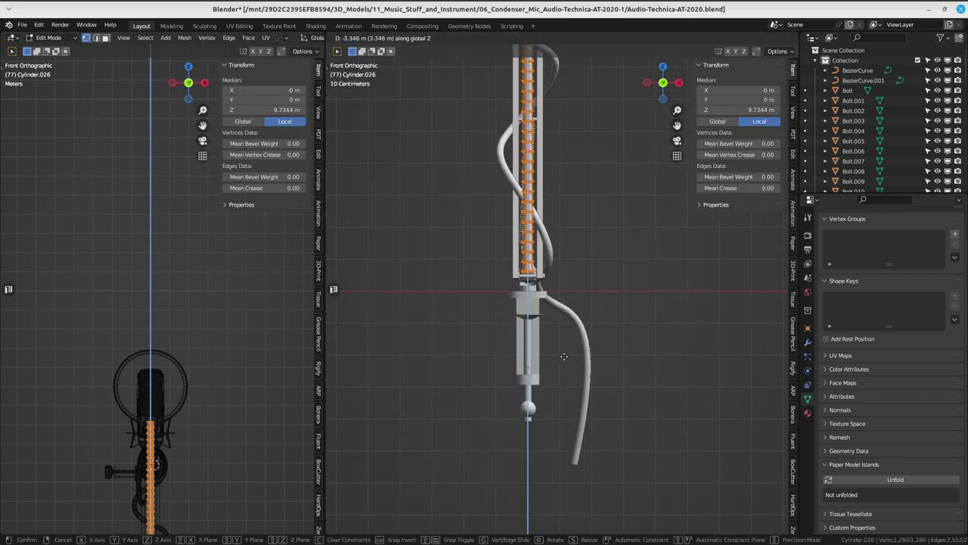
{"action": "left_click", "coordinate": [561, 449]}
{"action": "scroll", "coordinate": [552, 423], "scroll_direction": "up", "scroll_amount": 3}
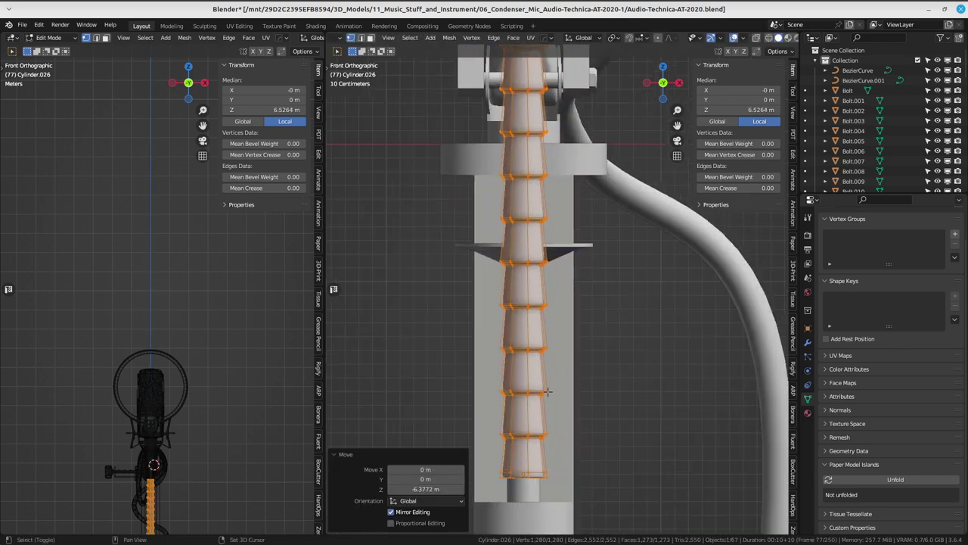
{"action": "scroll", "coordinate": [548, 394], "scroll_direction": "up", "scroll_amount": 3}
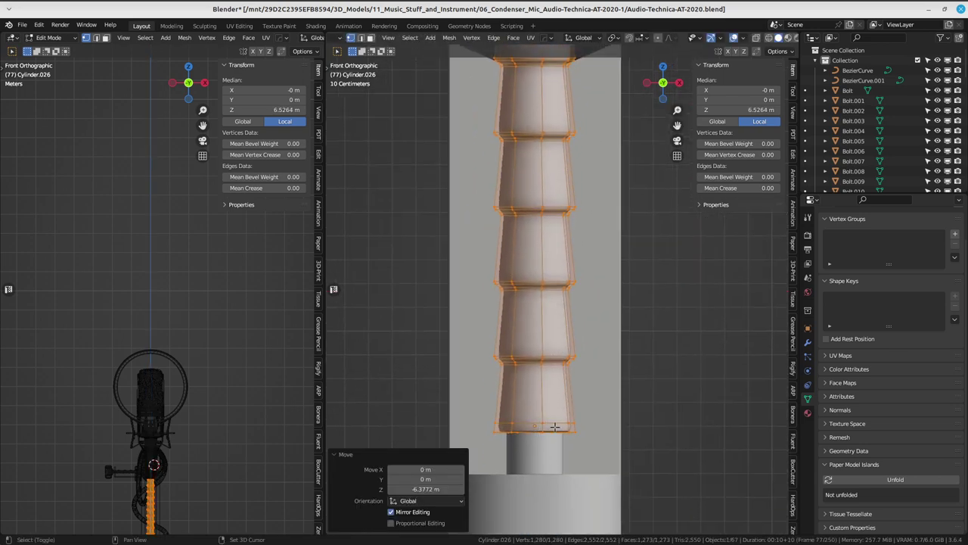
{"action": "scroll", "coordinate": [555, 416], "scroll_direction": "down", "scroll_amount": 5}
{"action": "scroll", "coordinate": [587, 304], "scroll_direction": "up", "scroll_amount": 1}
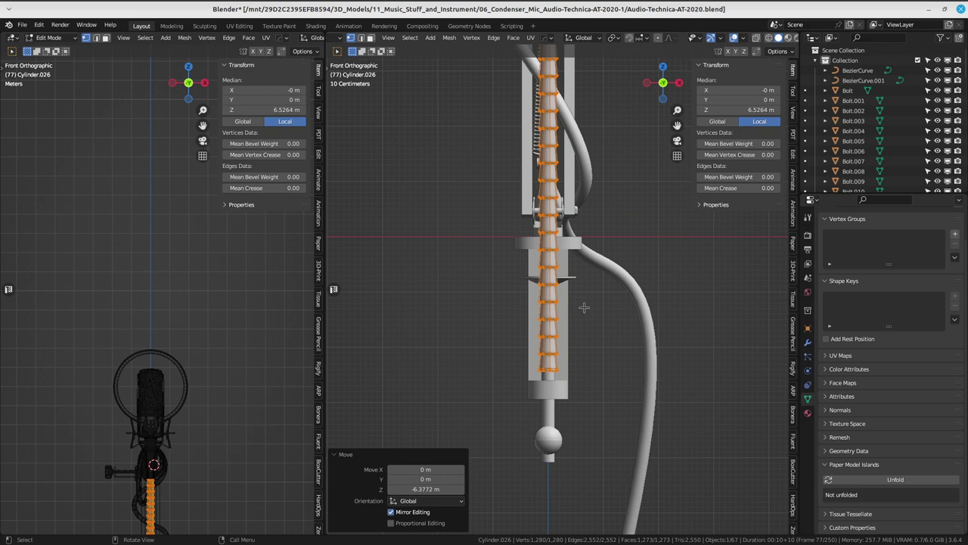
- Isolate the rod in side view to inspect its new 12.5 m height
{"action": "key", "text": "KP_3"}
{"action": "key", "text": "KP_Divide"}
{"action": "scroll", "coordinate": [606, 397], "scroll_direction": "up", "scroll_amount": 3}
{"action": "scroll", "coordinate": [529, 348], "scroll_direction": "up", "scroll_amount": 2}
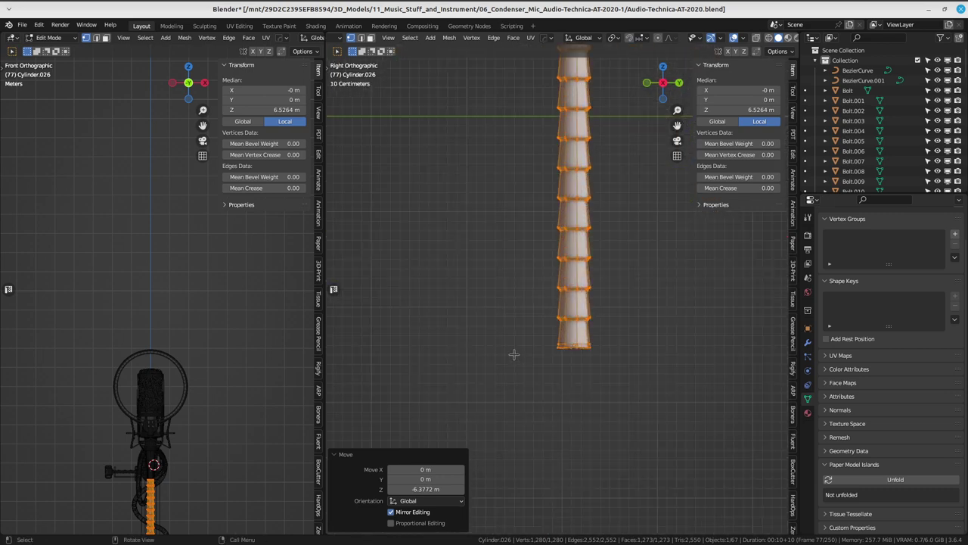
{"action": "scroll", "coordinate": [614, 372], "scroll_direction": "down", "scroll_amount": 3}
{"action": "scroll", "coordinate": [537, 277], "scroll_direction": "down", "scroll_amount": 3}
{"action": "mouse_move", "coordinate": [537, 277]}
{"action": "middle_mouse_down"}
{"action": "mouse_move", "coordinate": [488, 283]}
{"action": "mouse_move", "coordinate": [589, 280]}
{"action": "middle_mouse_up"}
- Return to Object Mode and apply the rod's rotation
{"action": "key", "text": "Tab"}
{"action": "key", "text": "Tab"}
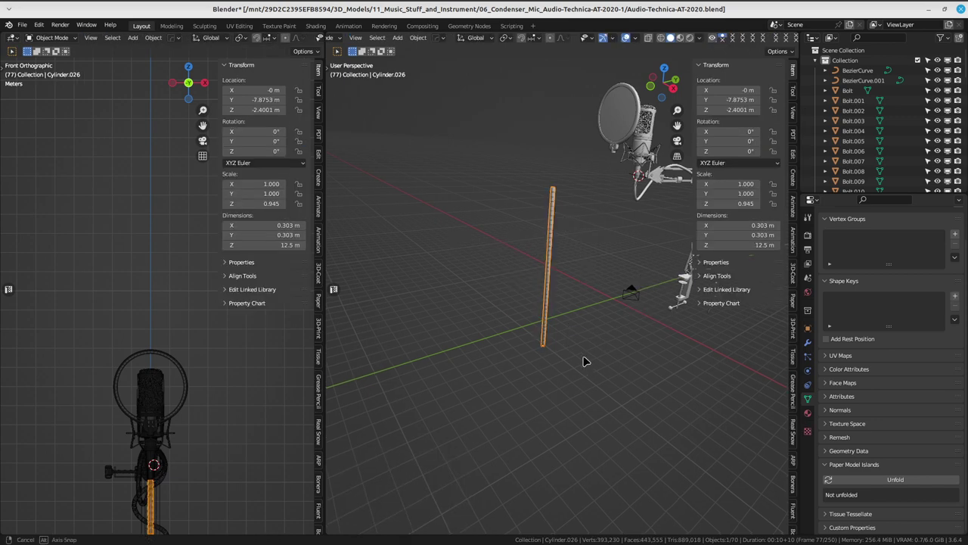
{"action": "mouse_move", "coordinate": [579, 361]}
{"action": "middle_mouse_down"}
{"action": "mouse_move", "coordinate": [627, 270]}
{"action": "mouse_move", "coordinate": [558, 259]}
{"action": "middle_mouse_up"}
{"action": "key", "text": "ctrl+a"}
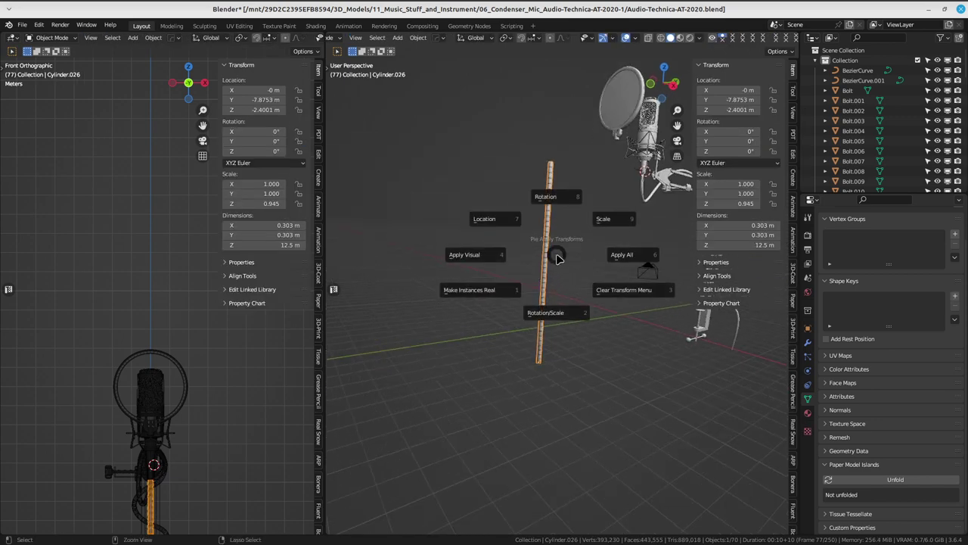
{"action": "left_click", "coordinate": [561, 199]}
{"action": "key", "text": "ctrl+a"}
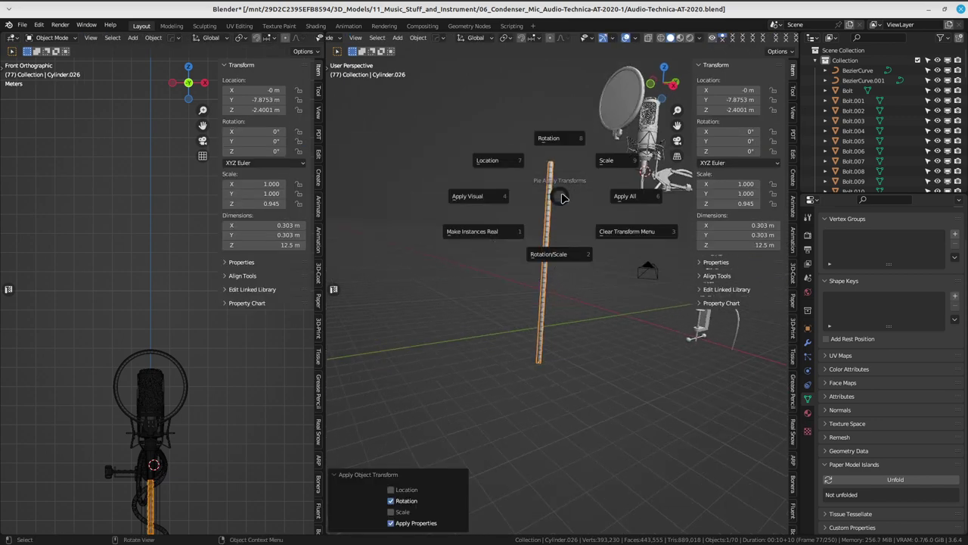
- Apply the rod's scale so Scale Z reads 1.000, and save the file
{"action": "left_click", "coordinate": [610, 168]}
{"action": "mouse_move", "coordinate": [610, 168]}
{"action": "middle_mouse_down"}
{"action": "mouse_move", "coordinate": [583, 331]}
{"action": "mouse_move", "coordinate": [568, 335]}
{"action": "mouse_move", "coordinate": [538, 264]}
{"action": "middle_mouse_up"}
{"action": "key", "text": "ctrl+s"}
{"action": "left_click", "coordinate": [489, 225]}
- Clear the rod's location with Alt+G so it sits at 0, 0, 0
{"action": "mouse_move", "coordinate": [489, 225]}
{"action": "middle_mouse_down"}
{"action": "mouse_move", "coordinate": [530, 260]}
{"action": "mouse_move", "coordinate": [499, 262]}
{"action": "mouse_move", "coordinate": [536, 265]}
{"action": "mouse_move", "coordinate": [564, 323]}
{"action": "mouse_move", "coordinate": [525, 337]}
{"action": "mouse_move", "coordinate": [627, 279]}
{"action": "middle_mouse_up"}
{"action": "key", "text": "alt+g"}
{"action": "mouse_move", "coordinate": [541, 355]}
{"action": "middle_mouse_down"}
{"action": "mouse_move", "coordinate": [561, 346]}
{"action": "mouse_move", "coordinate": [549, 336]}
{"action": "middle_mouse_up"}
{"action": "key", "text": "shift+a"}
{"action": "key", "text": "Escape"}
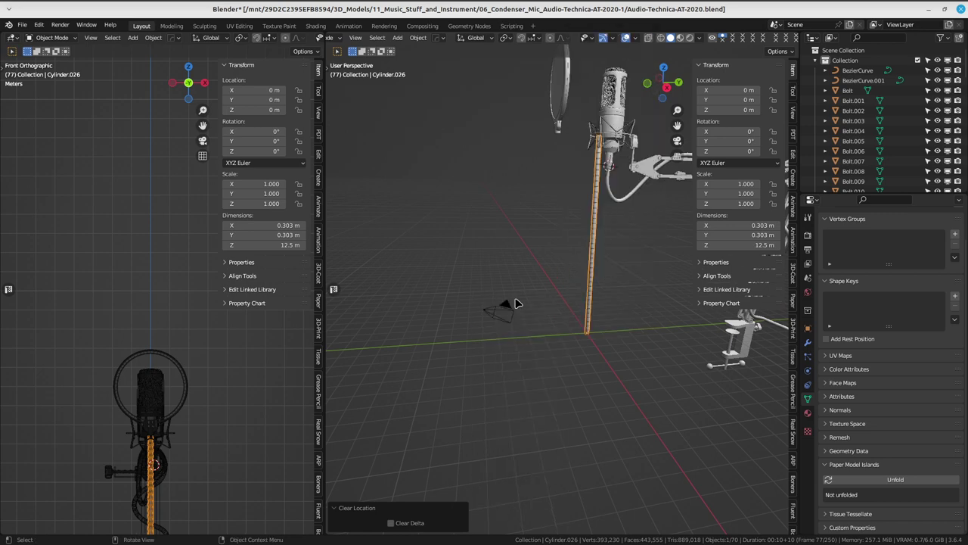
{"action": "key", "text": "shift+a"}
{"action": "mouse_move", "coordinate": [477, 299]}
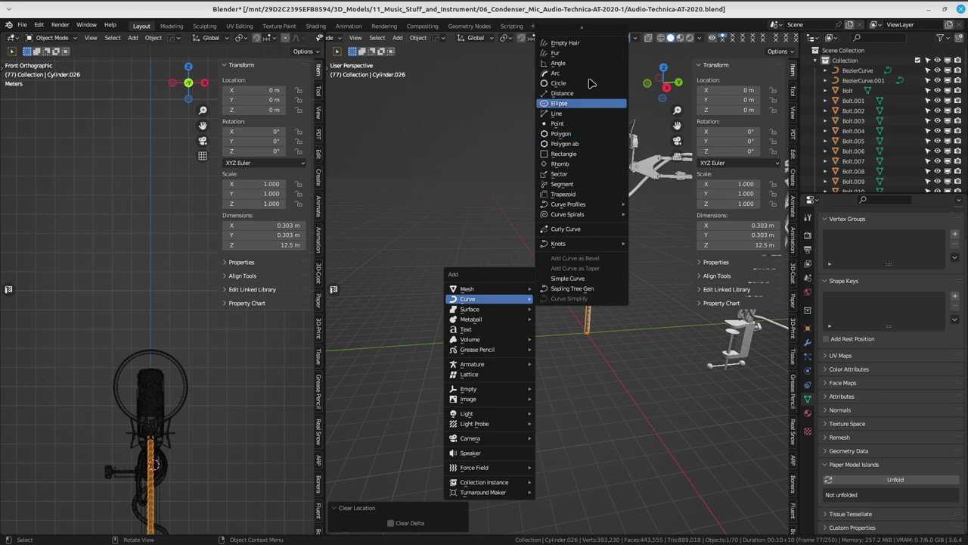
- Add a new Bezier curve beside the mic, frame it and scale it up
{"action": "scroll", "coordinate": [587, 83], "scroll_direction": "up", "scroll_amount": 5}
{"action": "left_click", "coordinate": [564, 34]}
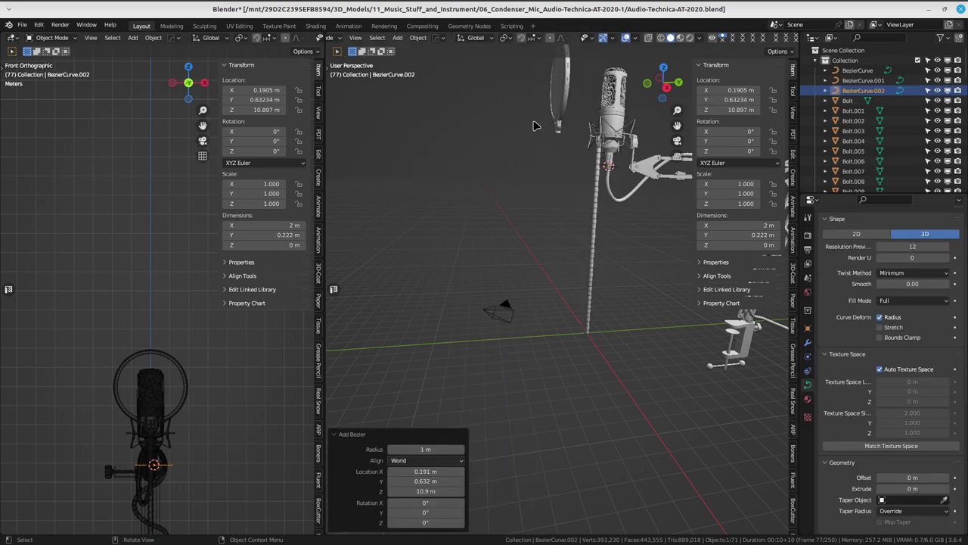
{"action": "mouse_move", "coordinate": [533, 126]}
{"action": "middle_mouse_down"}
{"action": "mouse_move", "coordinate": [551, 309]}
{"action": "mouse_move", "coordinate": [550, 264]}
{"action": "mouse_move", "coordinate": [547, 320]}
{"action": "mouse_move", "coordinate": [537, 333]}
{"action": "mouse_move", "coordinate": [640, 323]}
{"action": "mouse_move", "coordinate": [558, 348]}
{"action": "mouse_move", "coordinate": [553, 339]}
{"action": "mouse_move", "coordinate": [599, 270]}
{"action": "mouse_move", "coordinate": [530, 287]}
{"action": "mouse_move", "coordinate": [575, 332]}
{"action": "middle_mouse_up"}
{"action": "key", "text": "KP_Decimal"}
{"action": "key", "text": "s"}
{"action": "left_click", "coordinate": [493, 429]}
{"action": "scroll", "coordinate": [529, 378], "scroll_direction": "down", "scroll_amount": 3}
- Shrink BezierCurve.002's control points in Edit Mode and pick individual points
{"action": "key", "text": "ctrl+Tab"}
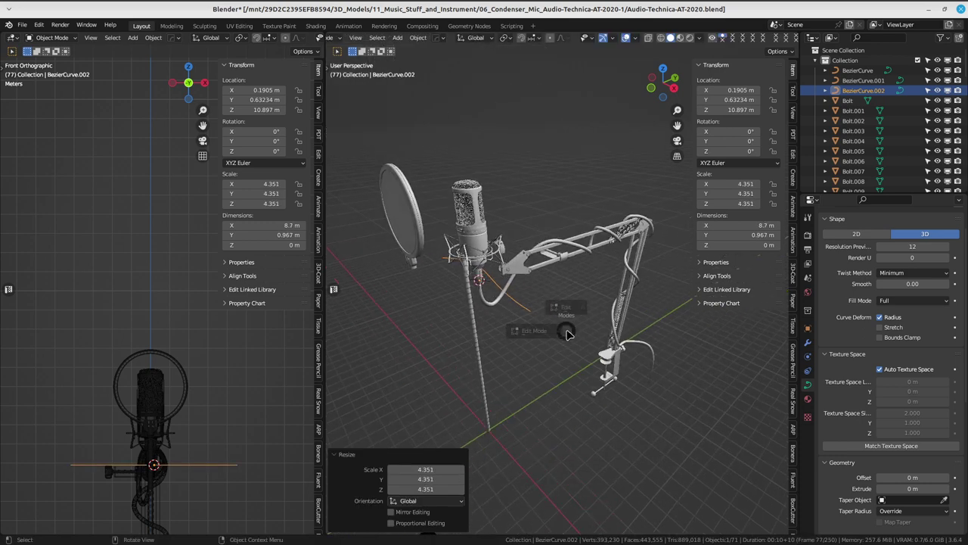
{"action": "left_click", "coordinate": [498, 329]}
{"action": "middle_click_drag", "start_coordinate": [498, 330], "coordinate": [522, 318]}
{"action": "key", "text": "s"}
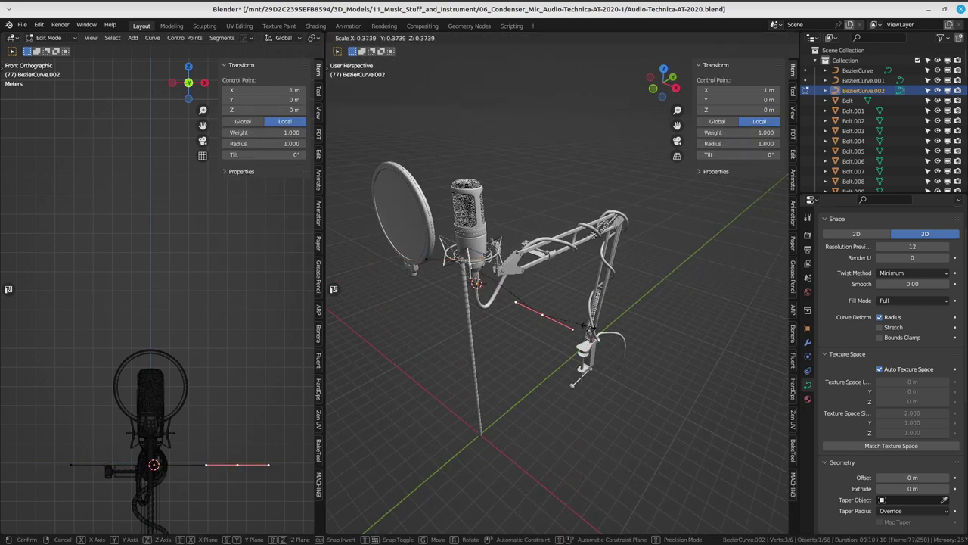
{"action": "left_click", "coordinate": [502, 301]}
{"action": "key", "text": "s"}
{"action": "left_click", "coordinate": [490, 306]}
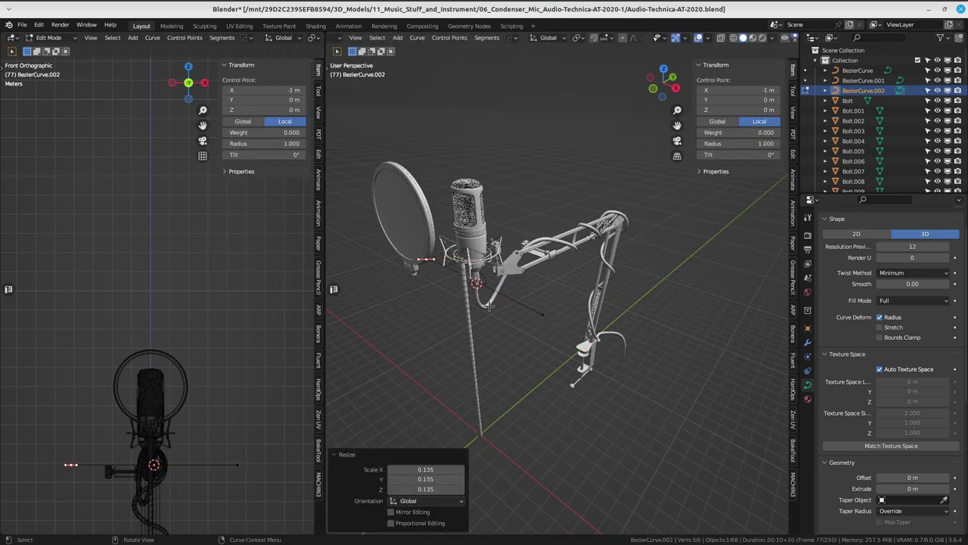
{"action": "left_click", "coordinate": [549, 327]}
- Orbit around the mic and boom to inspect the curve's placement
{"action": "scroll", "coordinate": [549, 326], "scroll_direction": "up", "scroll_amount": 3}
{"action": "mouse_move", "coordinate": [549, 326]}
{"action": "middle_mouse_down"}
{"action": "mouse_move", "coordinate": [495, 303]}
{"action": "mouse_move", "coordinate": [545, 322]}
{"action": "mouse_move", "coordinate": [557, 248]}
{"action": "mouse_move", "coordinate": [513, 197]}
{"action": "middle_mouse_up"}
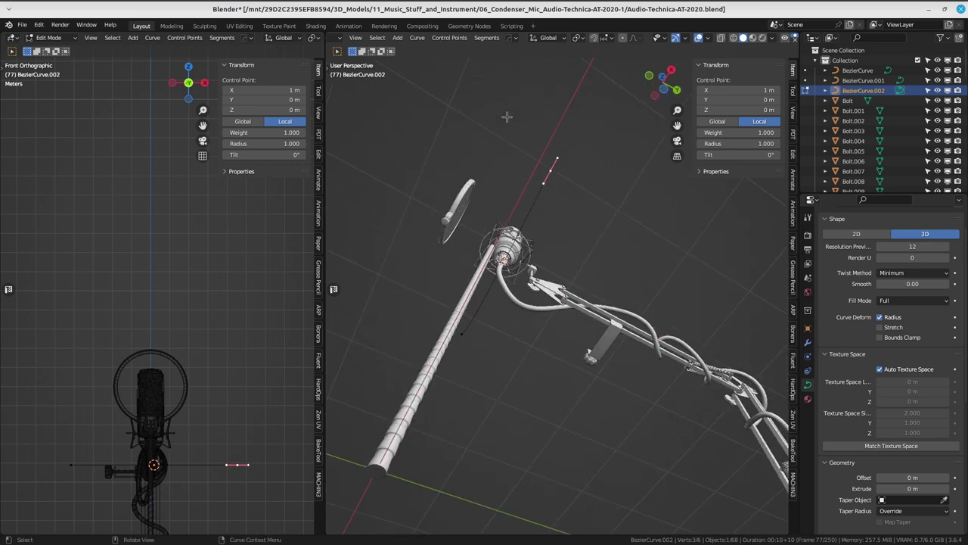
{"action": "mouse_move", "coordinate": [507, 116]}
{"action": "middle_mouse_down"}
{"action": "mouse_move", "coordinate": [556, 152]}
{"action": "mouse_move", "coordinate": [539, 157]}
{"action": "mouse_move", "coordinate": [567, 205]}
{"action": "middle_mouse_up"}
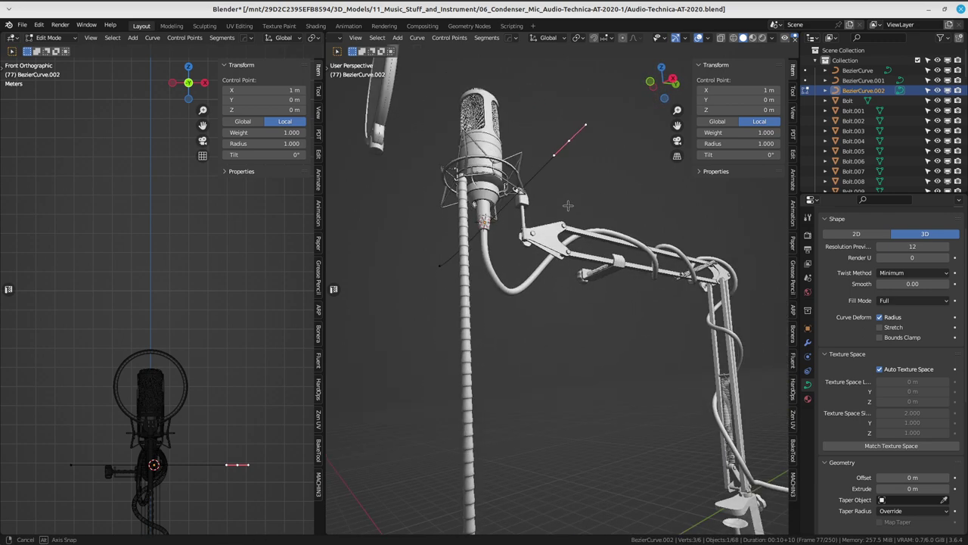
{"action": "middle_click_drag", "start_coordinate": [567, 205], "coordinate": [563, 165]}
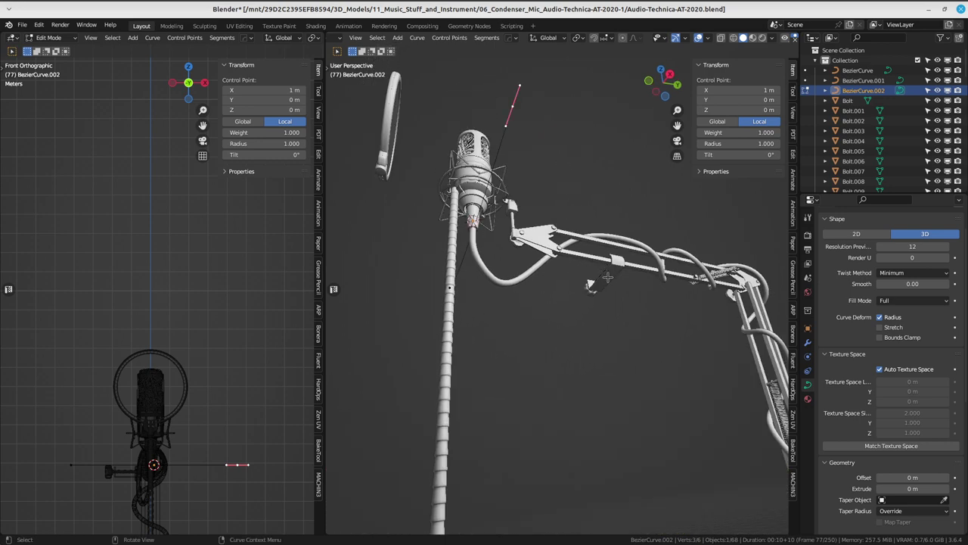
{"action": "middle_click_drag", "start_coordinate": [607, 189], "coordinate": [552, 116]}
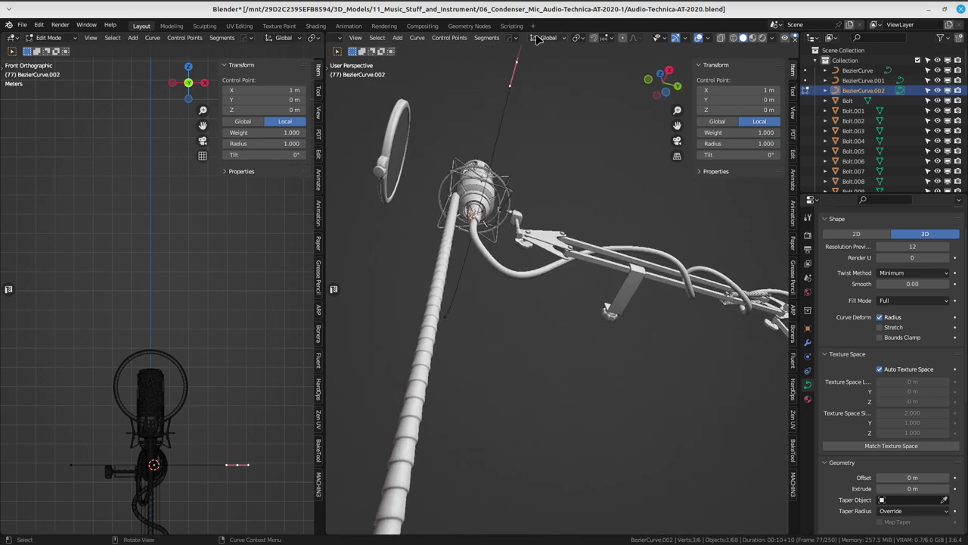
- Turn on snapping with Face Project as the snap target
{"action": "left_click", "coordinate": [596, 38]}
{"action": "left_click", "coordinate": [608, 39]}
{"action": "left_click", "coordinate": [594, 99]}
{"action": "middle_click_drag", "start_coordinate": [615, 265], "coordinate": [620, 294]}
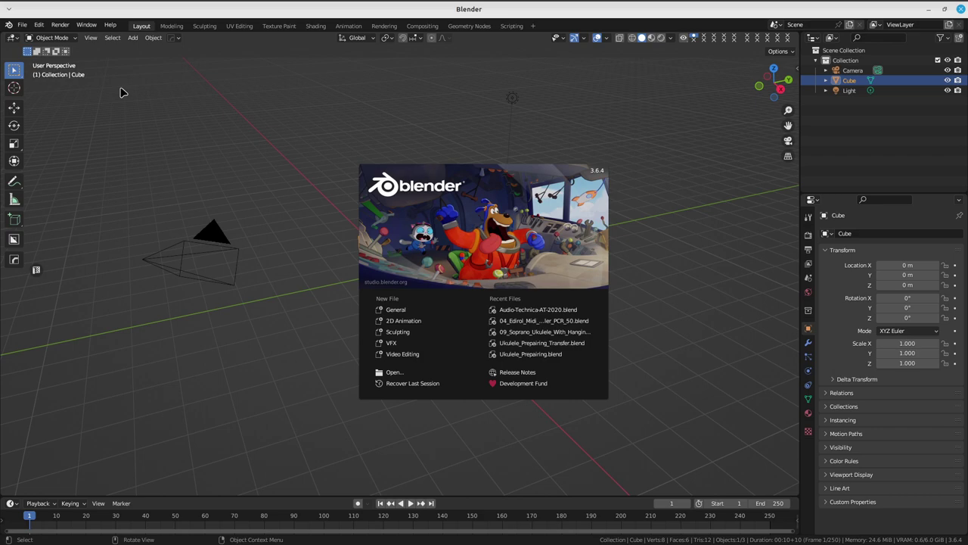
- After relaunching, dismiss the splash and reopen Audio-Technica-AT-2020.blend from recent files
{"action": "left_click", "coordinate": [53, 63]}
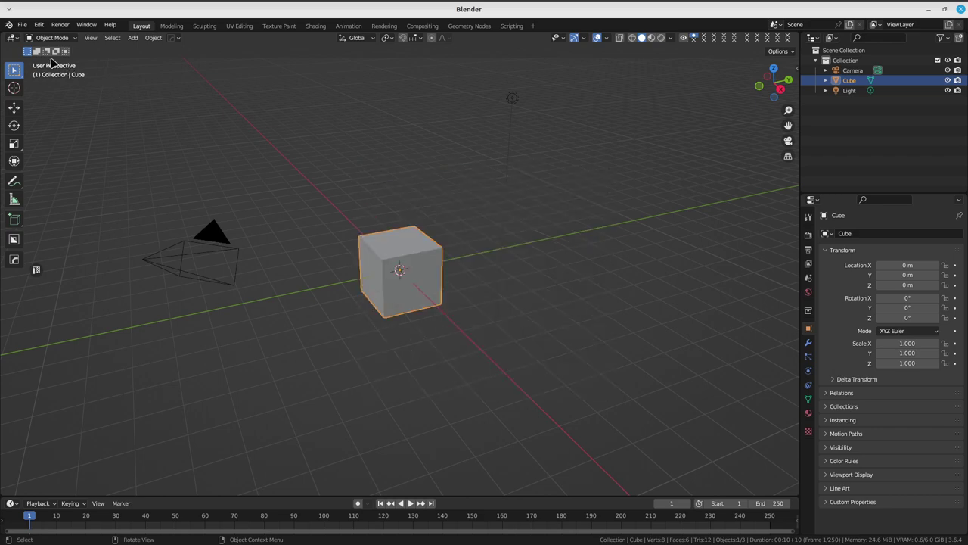
{"action": "left_click", "coordinate": [22, 24]}
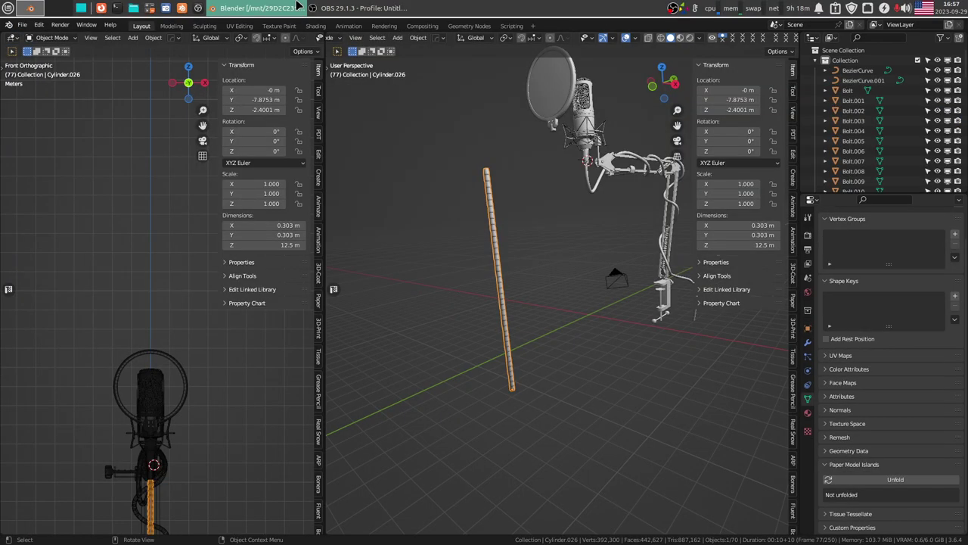
{"action": "mouse_move", "coordinate": [423, 132]}
{"action": "middle_mouse_down"}
{"action": "mouse_move", "coordinate": [497, 235]}
{"action": "mouse_move", "coordinate": [598, 231]}
{"action": "mouse_move", "coordinate": [616, 161]}
{"action": "mouse_move", "coordinate": [515, 256]}
{"action": "mouse_move", "coordinate": [485, 234]}
{"action": "middle_mouse_up"}
{"action": "key", "text": "shift+a"}
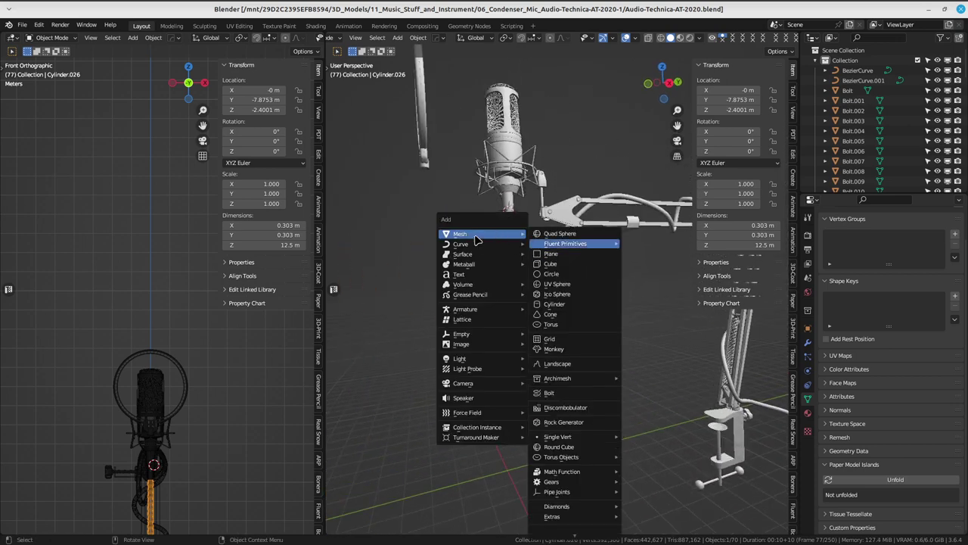
- Add BezierCurve.002 at the mic's base and shrink a control point's handles to 0.245
{"action": "mouse_move", "coordinate": [461, 243]}
{"action": "left_click", "coordinate": [560, 248]}
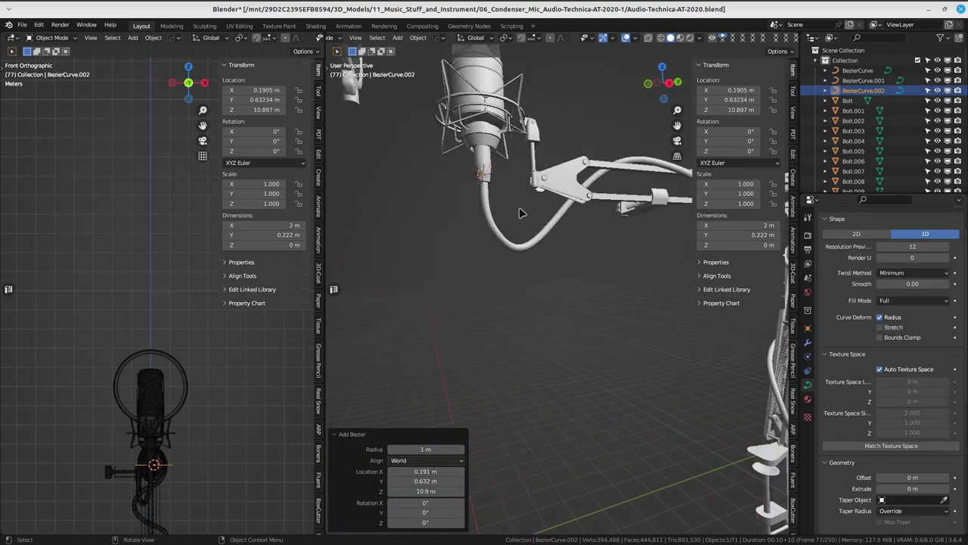
{"action": "middle_click_drag", "start_coordinate": [519, 212], "coordinate": [511, 250], "text": "shift"}
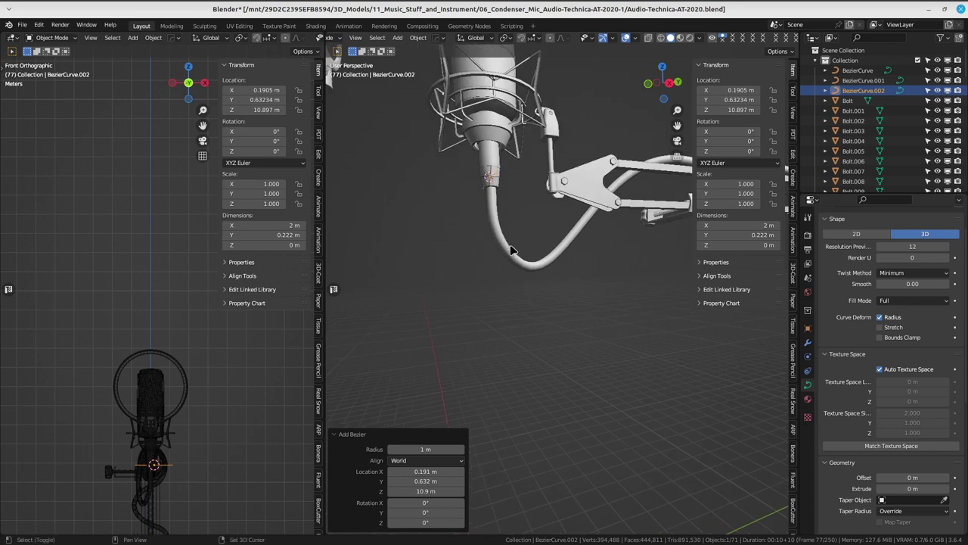
{"action": "left_click", "coordinate": [481, 177]}
{"action": "scroll", "coordinate": [557, 196], "scroll_direction": "up", "scroll_amount": 3}
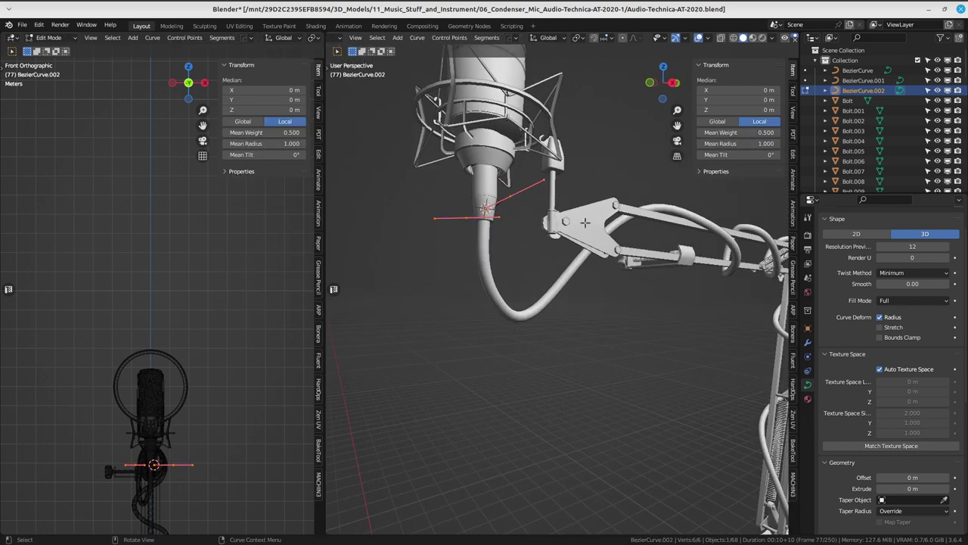
{"action": "left_click", "coordinate": [518, 217]}
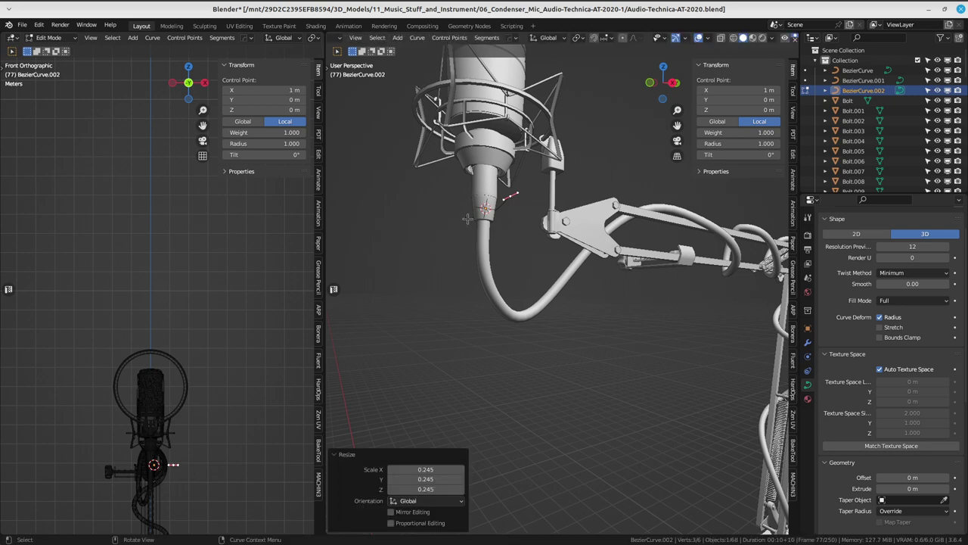
{"action": "key", "text": "ctrl+z"}
{"action": "key", "text": "s"}
{"action": "left_click", "coordinate": [511, 228]}
{"action": "left_click", "coordinate": [522, 215]}
{"action": "key", "text": "KP_Decimal"}
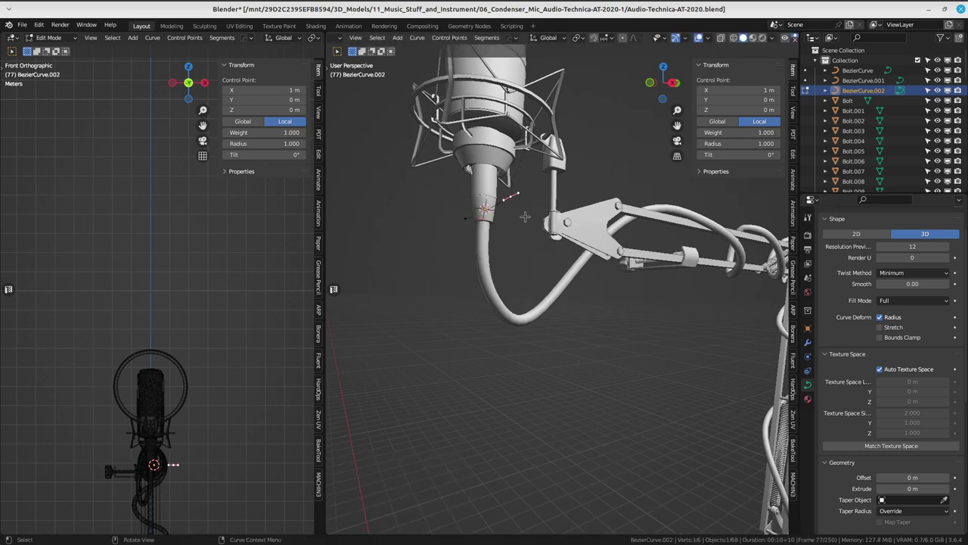
{"action": "middle_click_drag", "start_coordinate": [534, 170], "coordinate": [578, 90]}
- Enable Face Project snapping with Include Non-Edited turned off
{"action": "left_click", "coordinate": [595, 39]}
{"action": "left_click", "coordinate": [604, 38]}
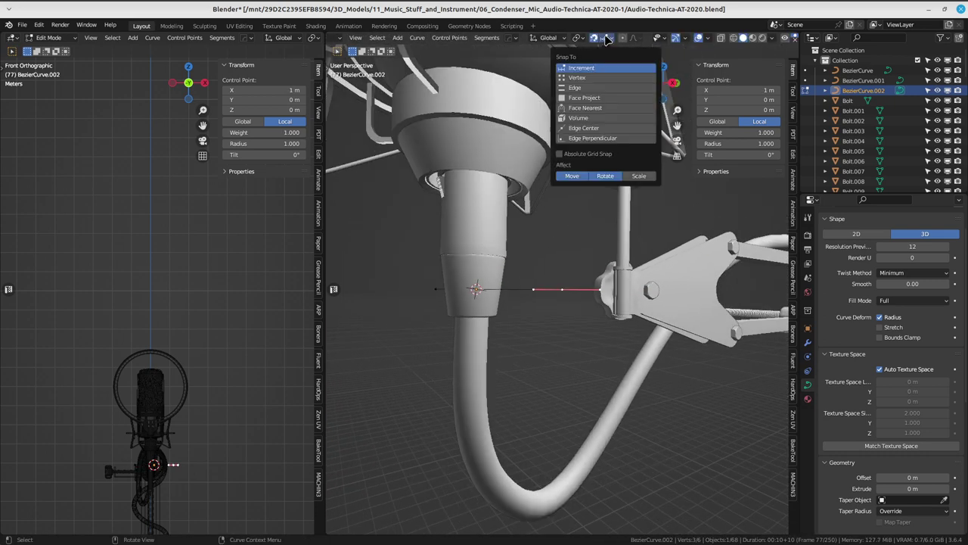
{"action": "left_click", "coordinate": [591, 99]}
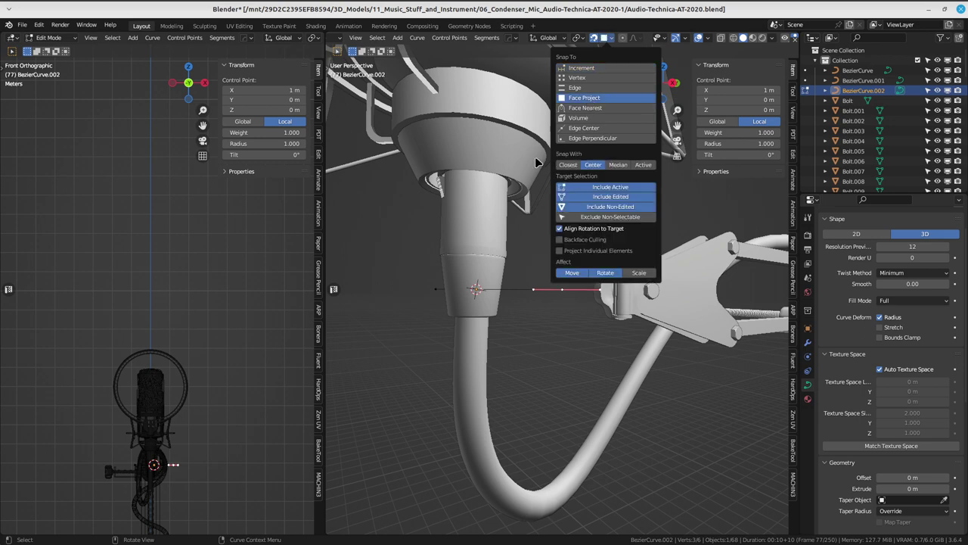
{"action": "left_click", "coordinate": [625, 207]}
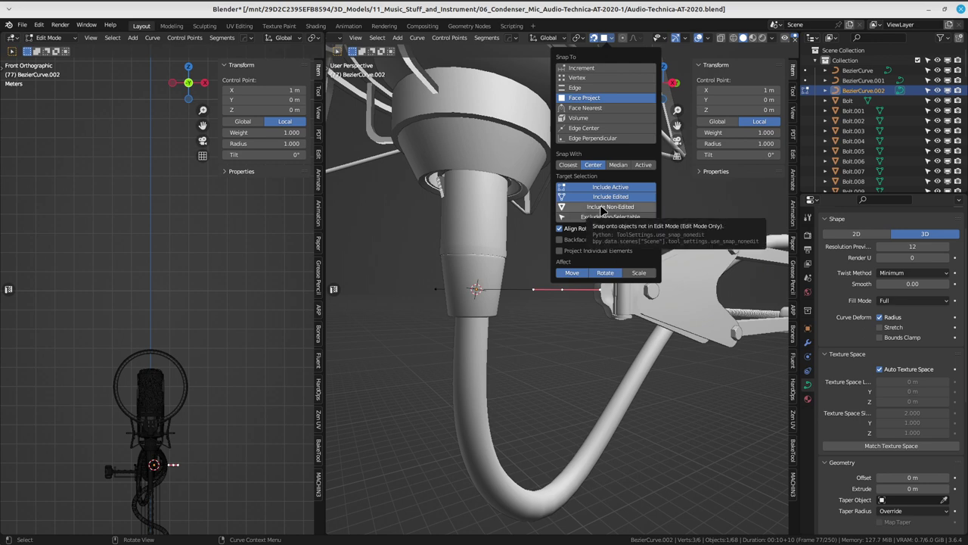
- Grab the curve's control point toward the boom-arm clamp, then cancel and reopen the snapping options
{"action": "mouse_move", "coordinate": [601, 208]}
{"action": "middle_mouse_down"}
{"action": "mouse_move", "coordinate": [590, 318]}
{"action": "mouse_move", "coordinate": [610, 300]}
{"action": "middle_mouse_up"}
{"action": "scroll", "coordinate": [590, 318], "scroll_direction": "down", "scroll_amount": 4}
{"action": "key", "text": "g"}
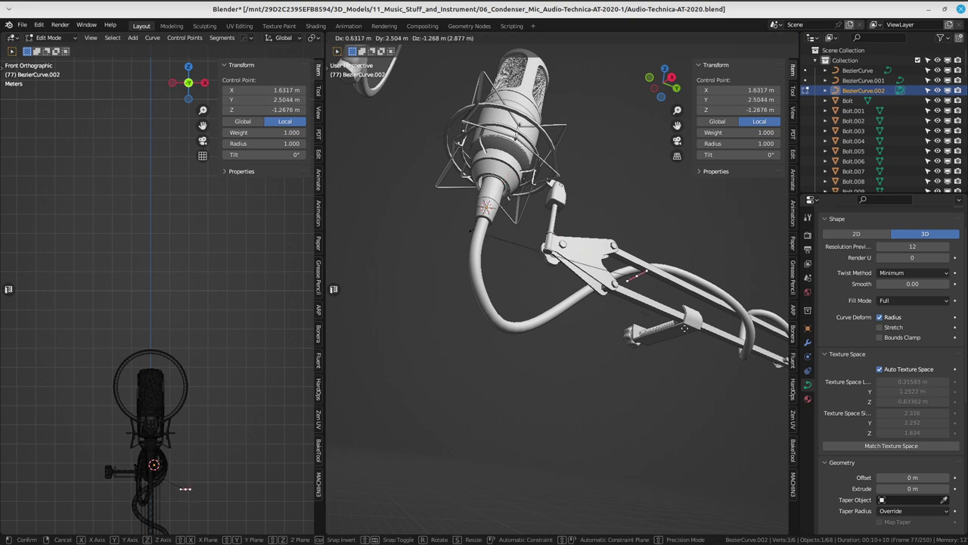
{"action": "key", "text": "Escape"}
{"action": "left_click", "coordinate": [605, 39]}
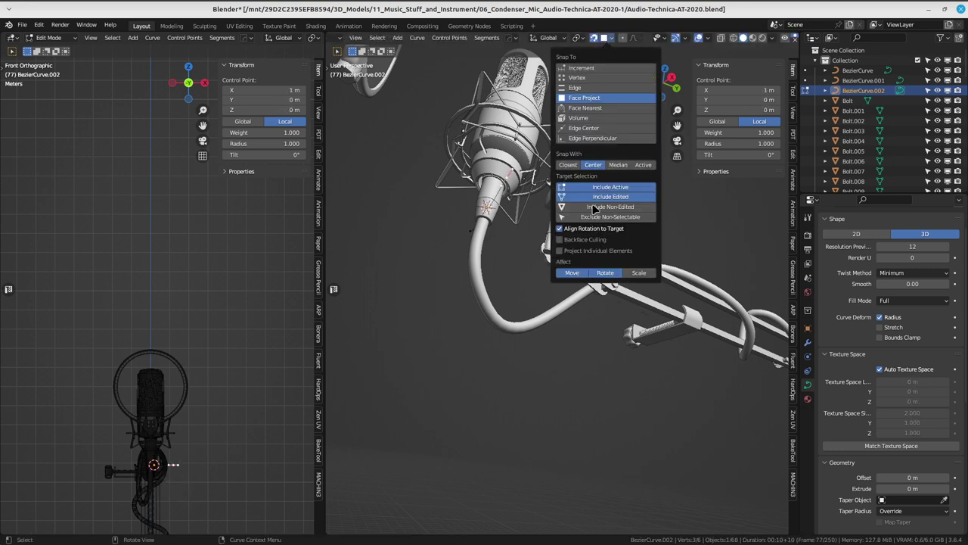
- Snap the first end point of BezierCurve.002 onto the boom arm clamp
{"action": "key", "text": "g"}
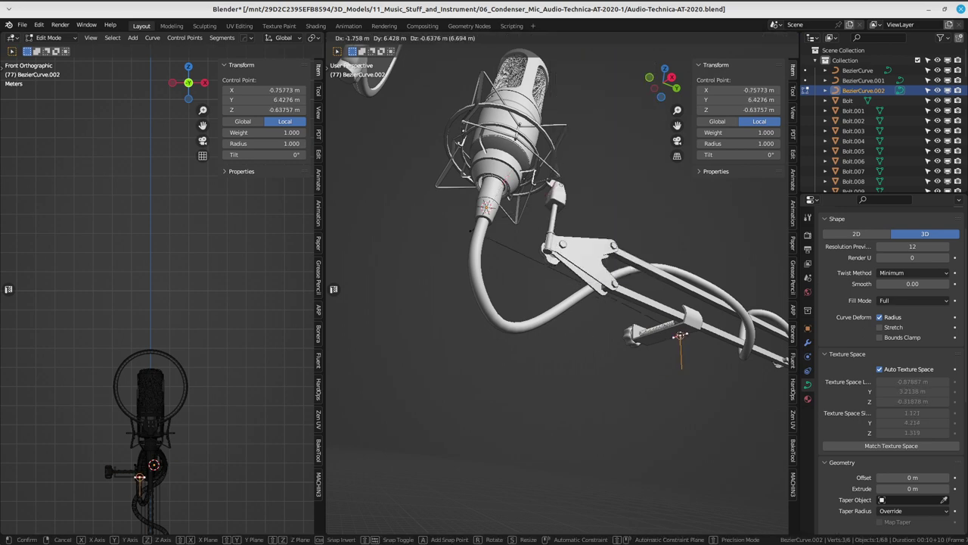
{"action": "key", "text": "Return"}
{"action": "key", "text": "KP_Decimal"}
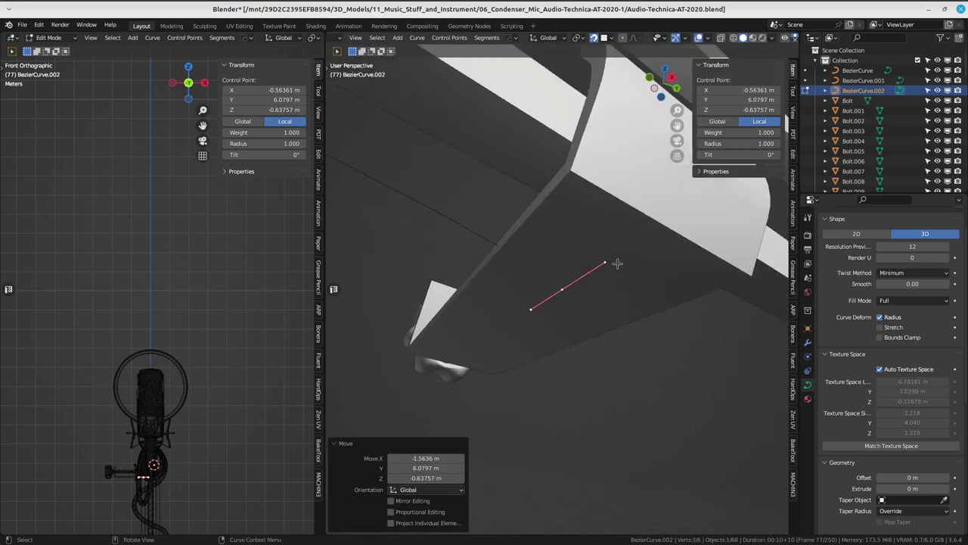
{"action": "mouse_move", "coordinate": [578, 44]}
{"action": "middle_mouse_down"}
{"action": "mouse_move", "coordinate": [553, 237]}
{"action": "mouse_move", "coordinate": [605, 257]}
{"action": "mouse_move", "coordinate": [669, 251]}
{"action": "middle_mouse_up"}
{"action": "key", "text": "g"}
{"action": "left_click", "coordinate": [626, 268]}
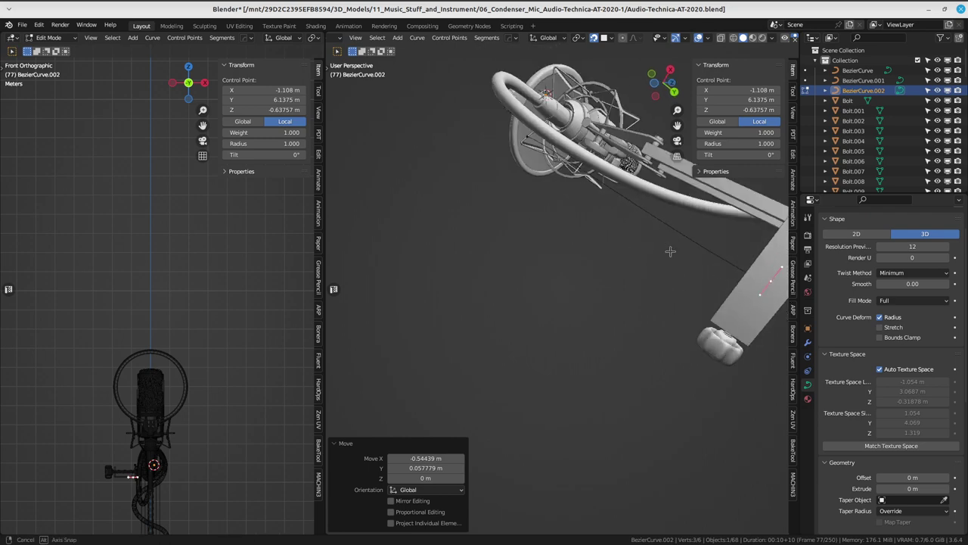
- Place the other end point on the pop-filter mount at X -0.19557, Y -3.1146, Z 1.5693 m
{"action": "mouse_move", "coordinate": [586, 222]}
{"action": "middle_mouse_down"}
{"action": "mouse_move", "coordinate": [535, 190]}
{"action": "mouse_move", "coordinate": [532, 310]}
{"action": "mouse_move", "coordinate": [577, 240]}
{"action": "mouse_move", "coordinate": [525, 307]}
{"action": "mouse_move", "coordinate": [546, 280]}
{"action": "middle_mouse_up"}
{"action": "key", "text": "g"}
{"action": "left_click", "coordinate": [570, 237]}
{"action": "scroll", "coordinate": [570, 236], "scroll_direction": "up", "scroll_amount": 5}
{"action": "key", "text": "g"}
{"action": "left_click", "coordinate": [517, 303]}
{"action": "scroll", "coordinate": [554, 218], "scroll_direction": "down", "scroll_amount": 8}
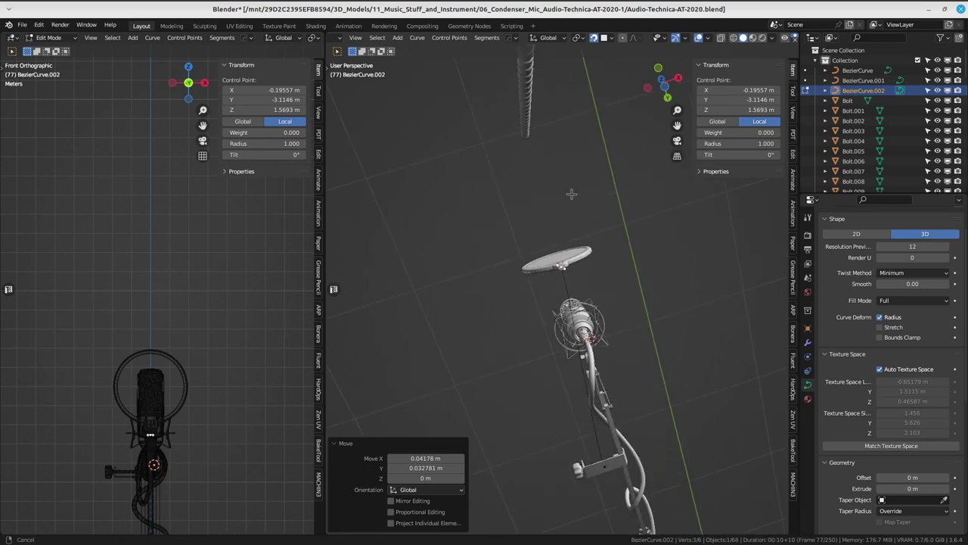
{"action": "middle_click_drag", "start_coordinate": [555, 219], "coordinate": [505, 280]}
{"action": "left_click", "coordinate": [457, 232]}
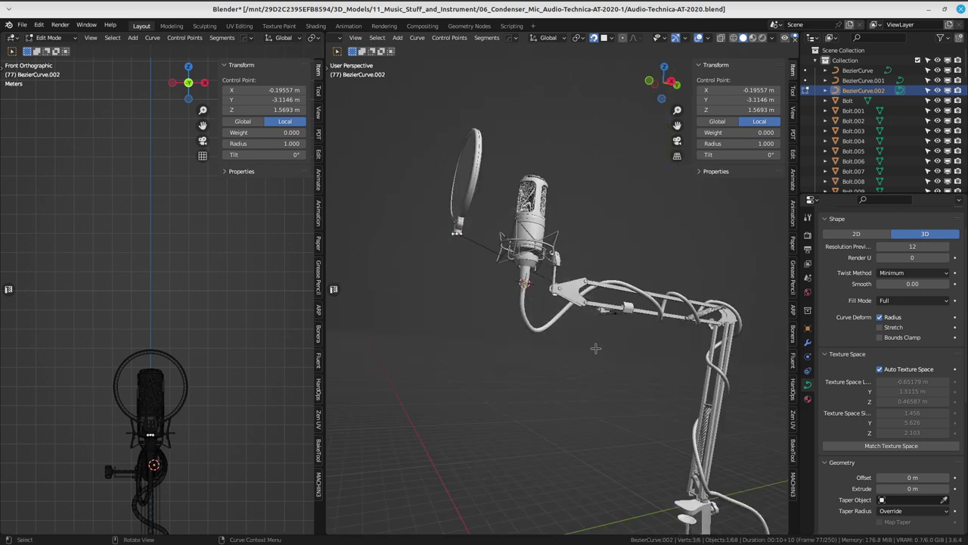
{"action": "middle_click_drag", "start_coordinate": [457, 231], "coordinate": [555, 239]}
- Subdivide the selected curve segment and save the blend file
{"action": "right_click", "coordinate": [554, 239]}
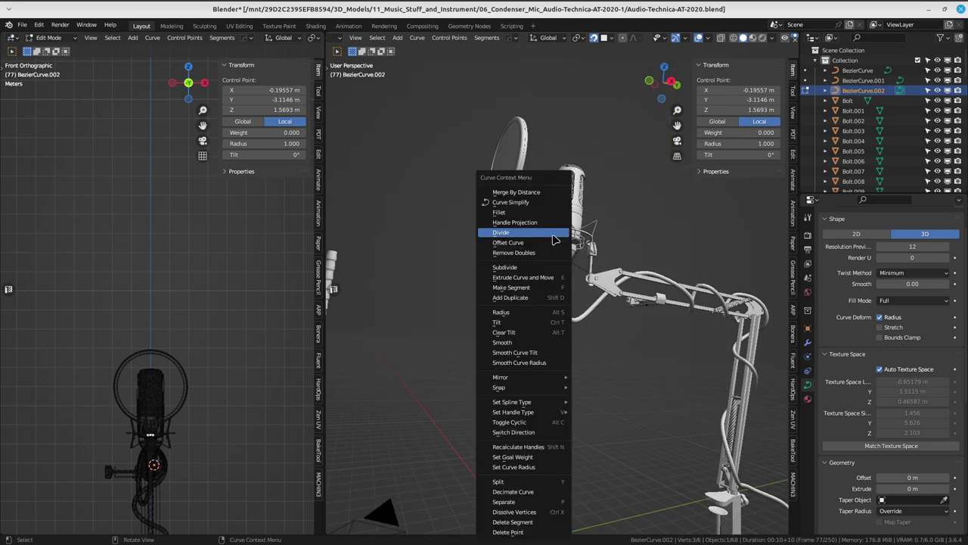
{"action": "left_click", "coordinate": [522, 268]}
{"action": "middle_click_drag", "start_coordinate": [586, 106], "coordinate": [564, 155]}
{"action": "key", "text": "ctrl+s"}
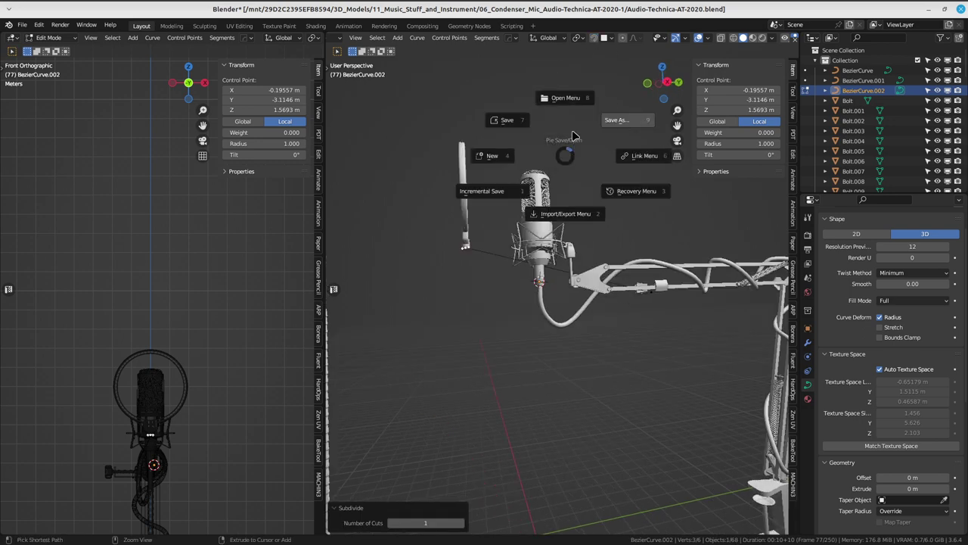
{"action": "left_click", "coordinate": [530, 146]}
{"action": "scroll", "coordinate": [531, 146], "scroll_direction": "up", "scroll_amount": 3}
- Reselect curve points around the mic mount and the pop-filter end
{"action": "key", "text": "alt+a"}
{"action": "left_click_drag", "start_coordinate": [488, 175], "coordinate": [551, 244]}
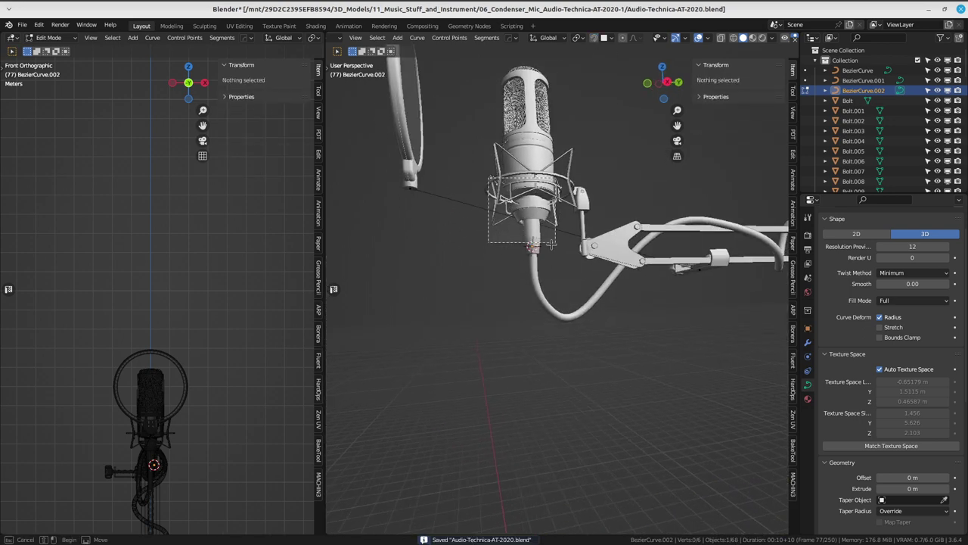
{"action": "middle_click_drag", "start_coordinate": [536, 358], "coordinate": [424, 197]}
{"action": "left_click", "coordinate": [401, 232]}
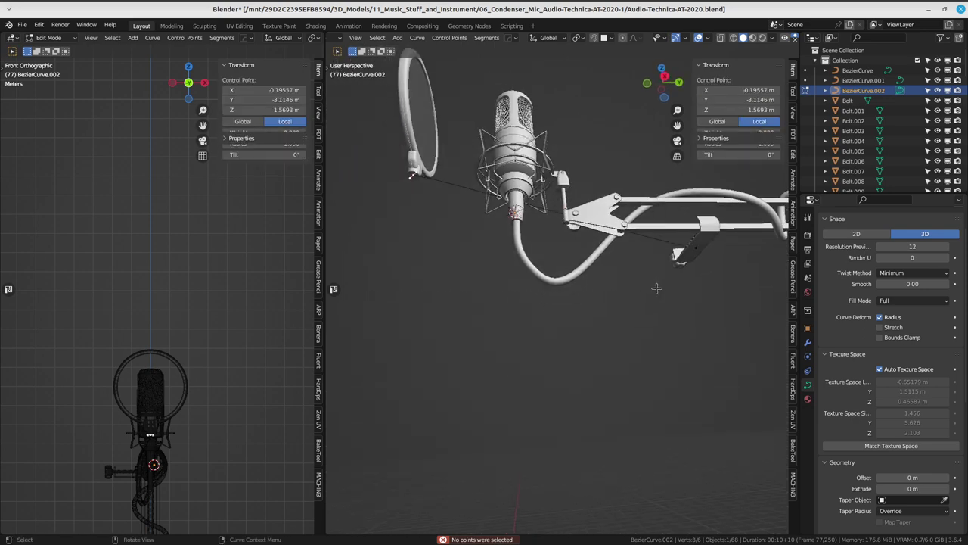
{"action": "right_click", "coordinate": [486, 191]}
{"action": "middle_click_drag", "start_coordinate": [544, 250], "coordinate": [603, 229]}
{"action": "left_click", "coordinate": [603, 228]}
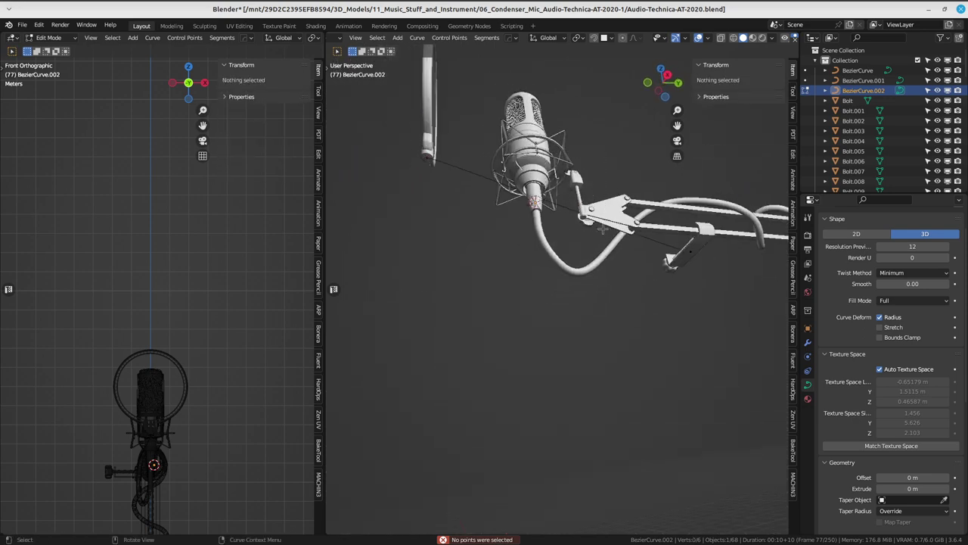
{"action": "middle_click_drag", "start_coordinate": [590, 292], "coordinate": [562, 241]}
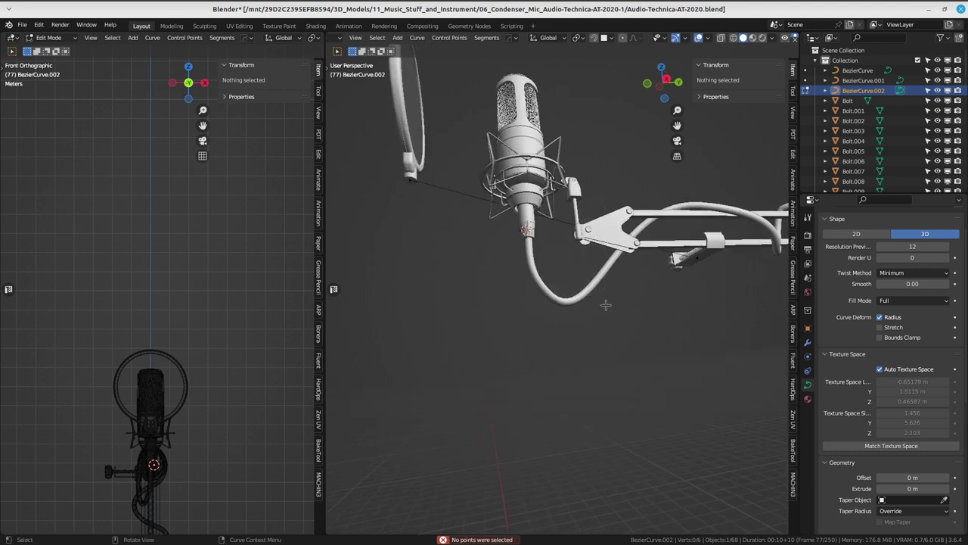
- Subdivide the whole curve, lower the new middle point and lengthen its handles
{"action": "key", "text": "a"}
{"action": "right_click", "coordinate": [612, 231]}
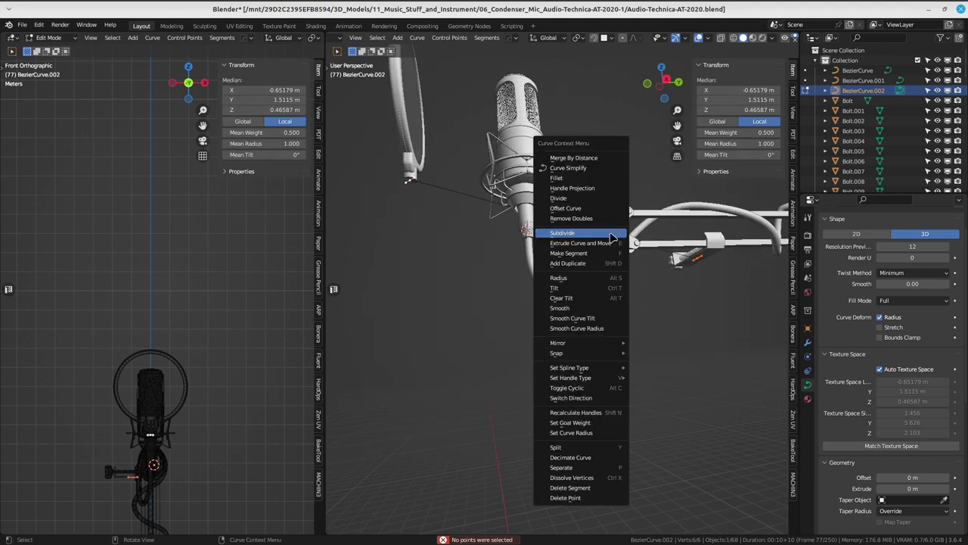
{"action": "left_click", "coordinate": [611, 231]}
{"action": "left_click_drag", "start_coordinate": [611, 231], "coordinate": [578, 262]}
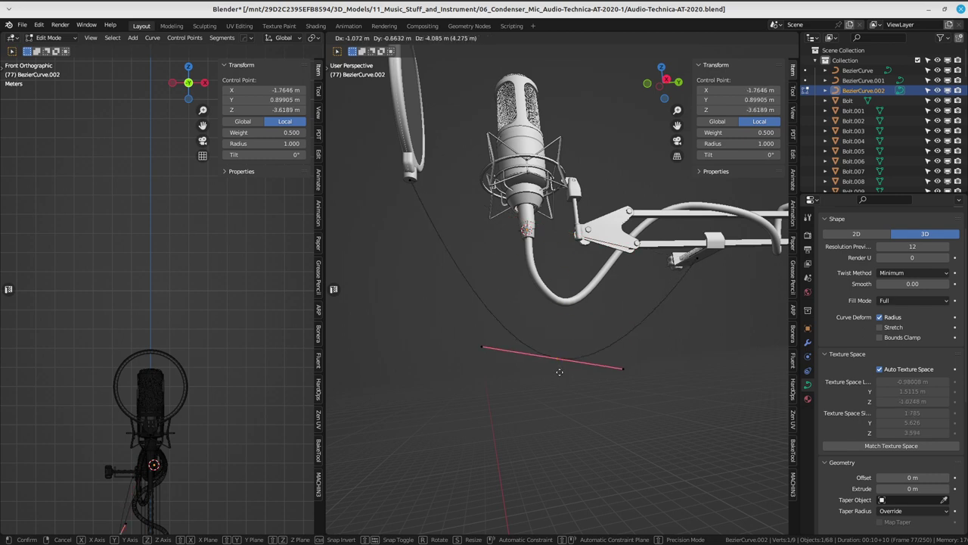
{"action": "key", "text": "s"}
{"action": "left_click", "coordinate": [559, 371]}
{"action": "mouse_move", "coordinate": [643, 327]}
{"action": "middle_mouse_down"}
{"action": "mouse_move", "coordinate": [541, 332]}
{"action": "mouse_move", "coordinate": [578, 362]}
{"action": "middle_mouse_up"}
{"action": "key", "text": "s"}
{"action": "left_click", "coordinate": [603, 373]}
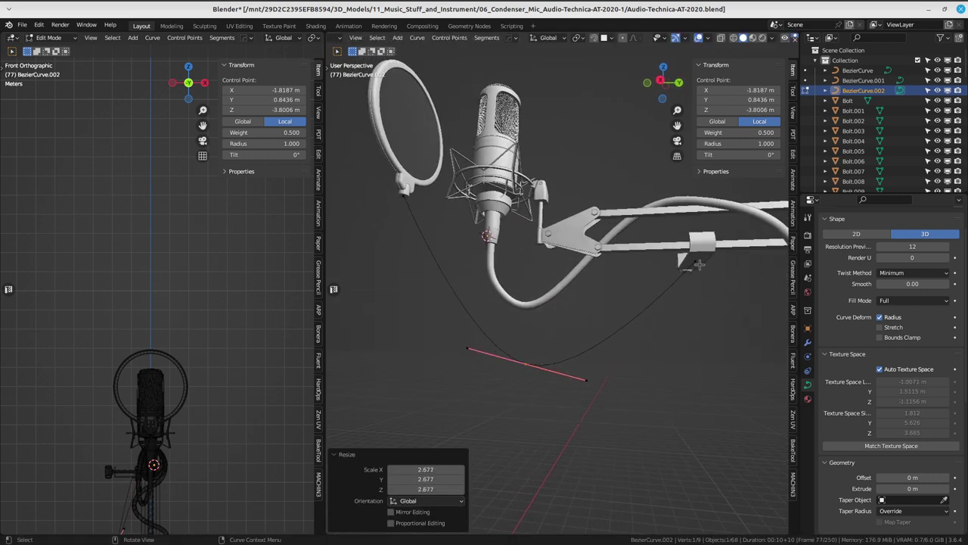
{"action": "left_click", "coordinate": [699, 263]}
- Lower the handle at the boom clamp end of the curve
{"action": "mouse_move", "coordinate": [700, 263]}
{"action": "middle_mouse_down"}
{"action": "mouse_move", "coordinate": [696, 229]}
{"action": "mouse_move", "coordinate": [628, 227]}
{"action": "middle_mouse_up"}
{"action": "left_click", "coordinate": [696, 228]}
{"action": "key", "text": "g"}
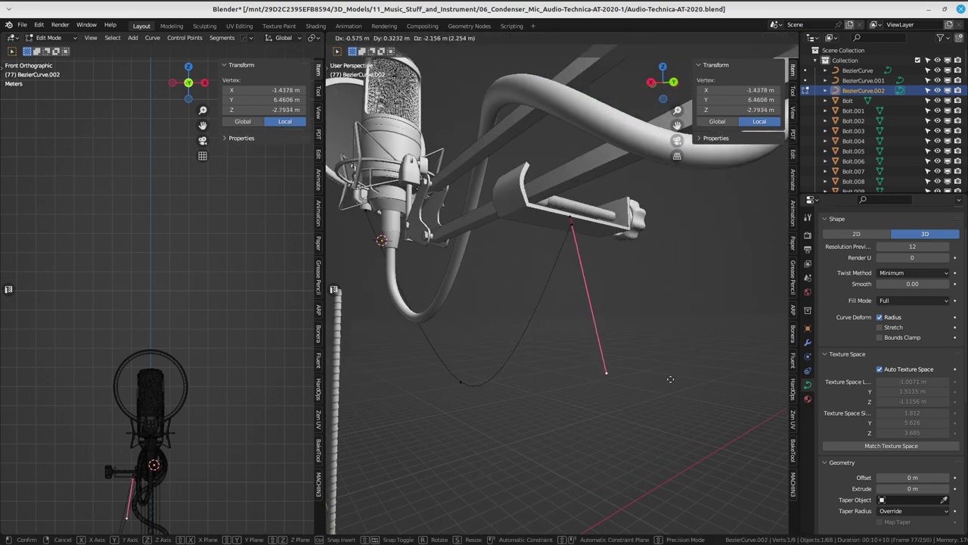
{"action": "key", "text": "Escape"}
{"action": "key", "text": "g"}
{"action": "left_click", "coordinate": [577, 369]}
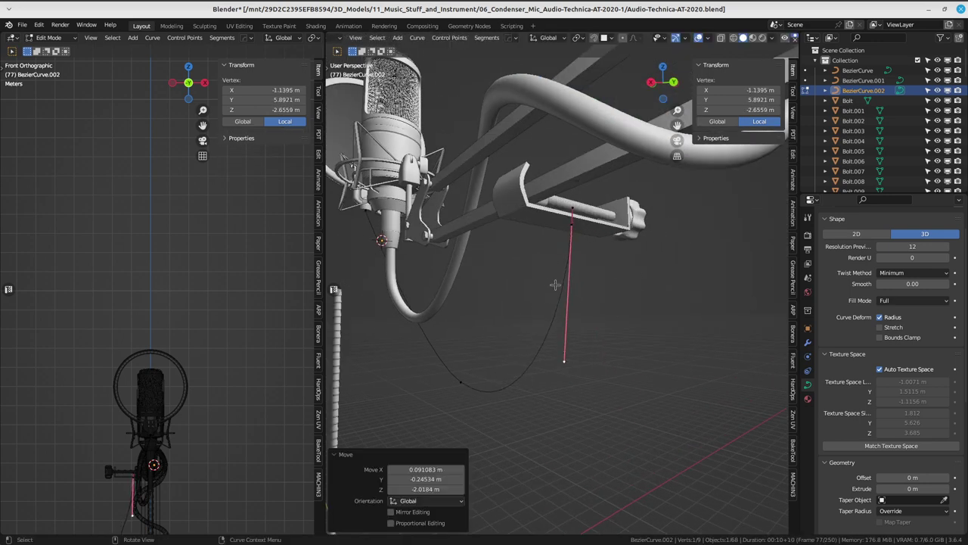
{"action": "middle_click_drag", "start_coordinate": [576, 369], "coordinate": [653, 334]}
- Subdivide the segment near the clamp and rotate and move the new control point
{"action": "left_click", "coordinate": [451, 400], "text": "shift"}
{"action": "right_click", "coordinate": [489, 404]}
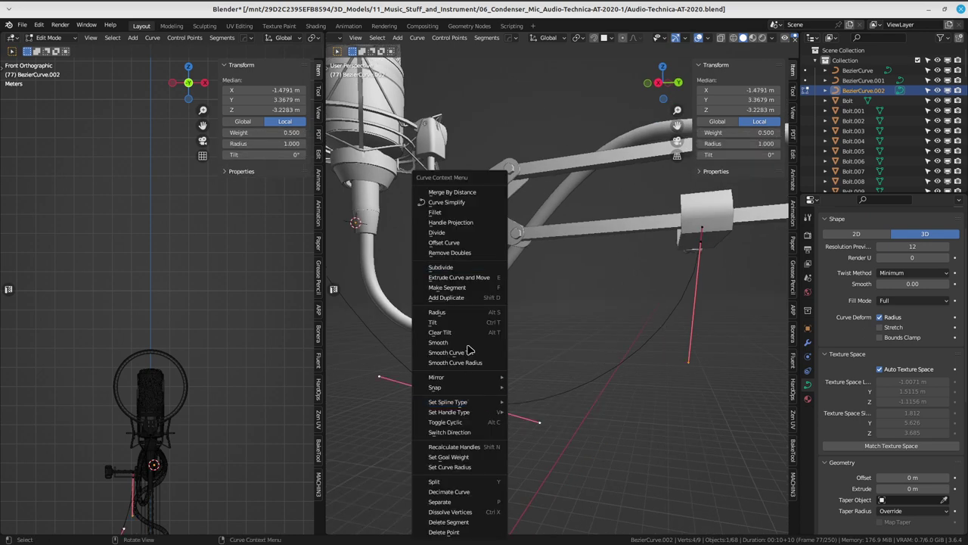
{"action": "left_click", "coordinate": [458, 267]}
{"action": "middle_click_drag", "start_coordinate": [459, 266], "coordinate": [574, 355]}
{"action": "left_click", "coordinate": [601, 349]}
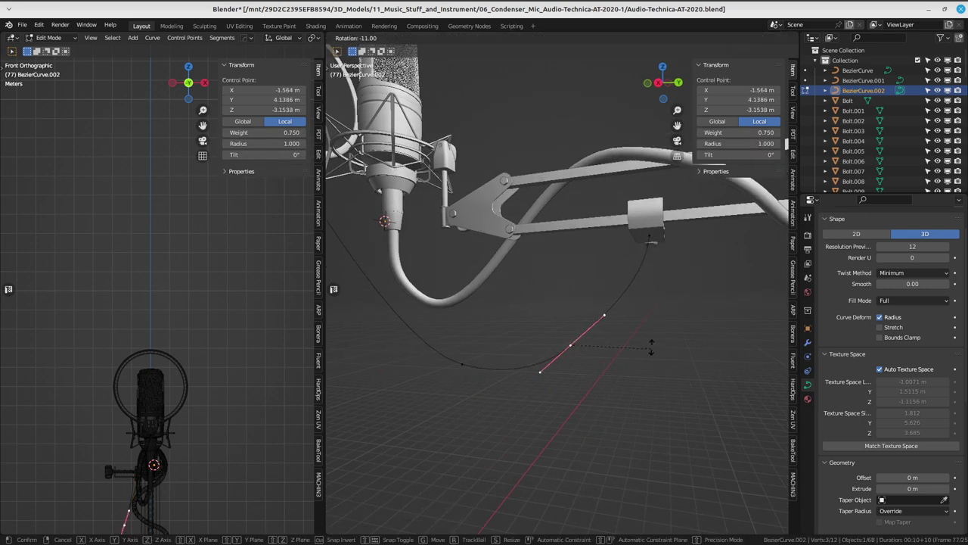
{"action": "key", "text": "r"}
{"action": "left_click", "coordinate": [666, 333]}
{"action": "key", "text": "g"}
{"action": "left_click", "coordinate": [686, 300]}
- Shorten the new point's handle, raise the point and rotate its handle to follow the curve
{"action": "key", "text": "s"}
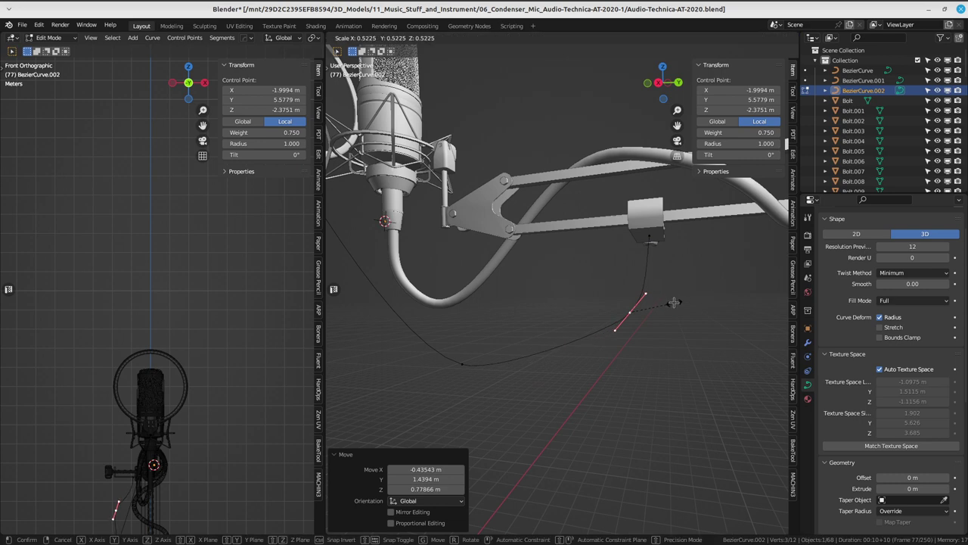
{"action": "left_click", "coordinate": [683, 258]}
{"action": "key", "text": "g"}
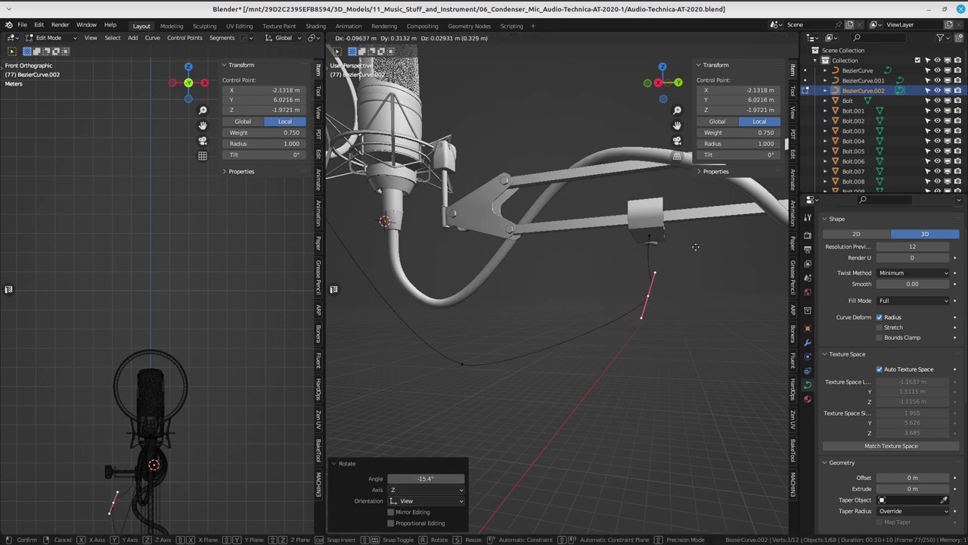
{"action": "left_click", "coordinate": [681, 244]}
{"action": "key", "text": "r"}
{"action": "left_click", "coordinate": [679, 247]}
{"action": "middle_click_drag", "start_coordinate": [679, 246], "coordinate": [562, 302]}
{"action": "key", "text": "g"}
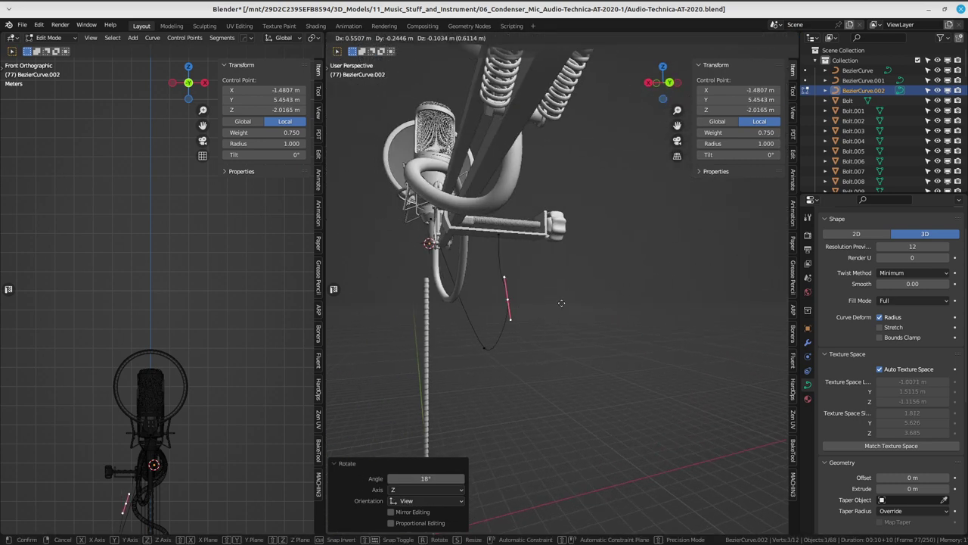
{"action": "left_click", "coordinate": [547, 305]}
{"action": "key", "text": "r"}
{"action": "left_click", "coordinate": [572, 320]}
- Nudge the point and re-rotate its handle to smooth the bend near the clamp
{"action": "key", "text": "g"}
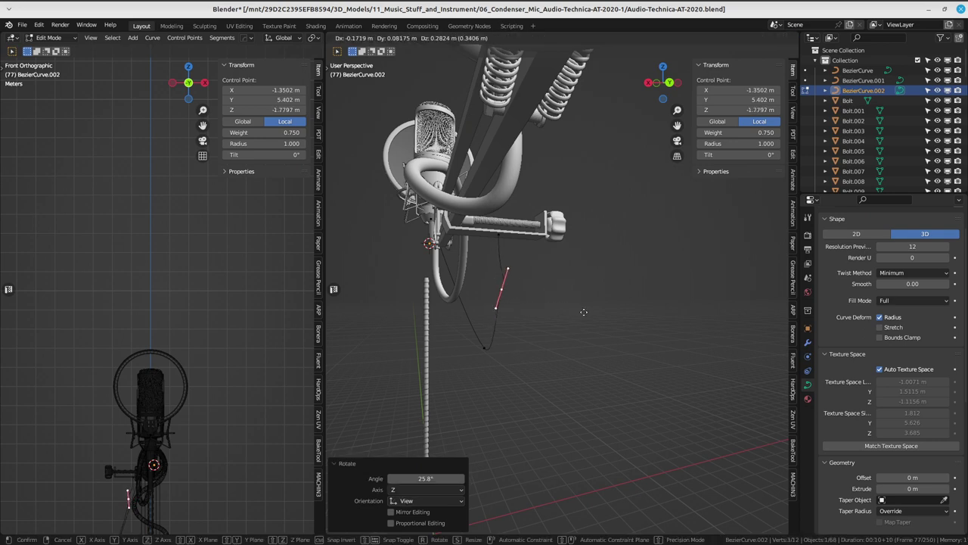
{"action": "left_click", "coordinate": [583, 274]}
{"action": "key", "text": "r"}
{"action": "left_click", "coordinate": [603, 273]}
{"action": "key", "text": "g"}
{"action": "left_click", "coordinate": [600, 292]}
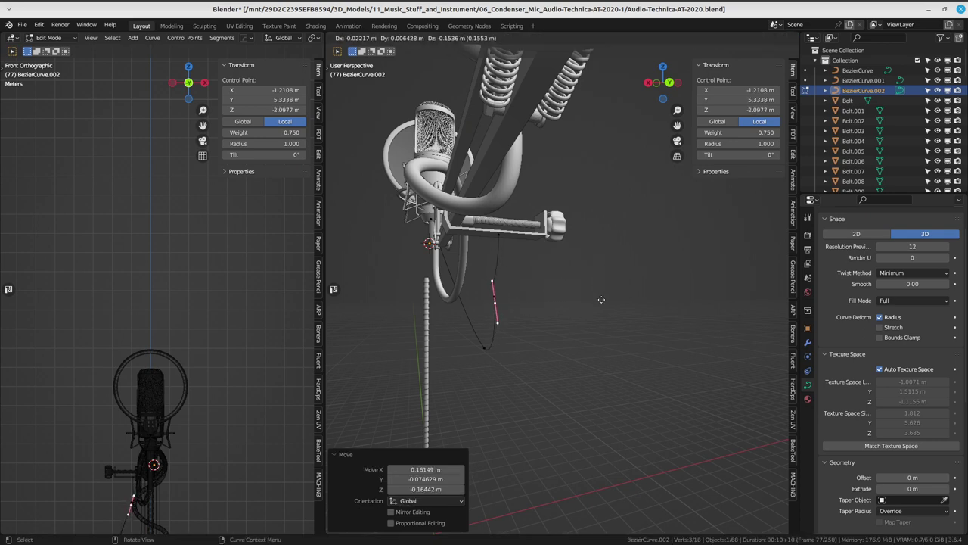
{"action": "key", "text": "r"}
{"action": "left_click", "coordinate": [602, 299]}
{"action": "mouse_move", "coordinate": [602, 298]}
{"action": "middle_mouse_down"}
{"action": "mouse_move", "coordinate": [614, 284]}
{"action": "mouse_move", "coordinate": [688, 341]}
{"action": "middle_mouse_up"}
- Move the point toward the clamp and scale its handles, leaving the low point at X -1.8187, Y 0.8436, Z -3.8006 m
{"action": "key", "text": "g"}
{"action": "left_click", "coordinate": [607, 282]}
{"action": "key", "text": "s"}
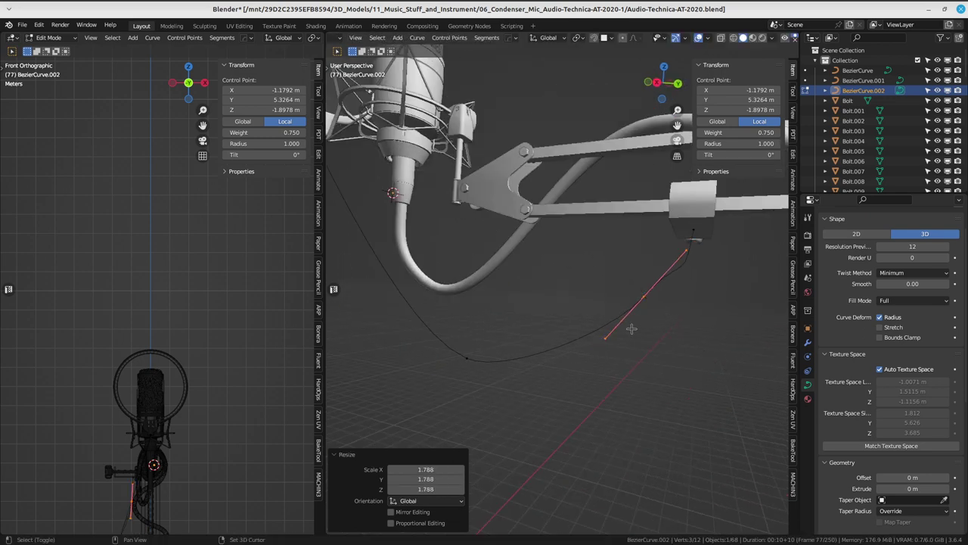
{"action": "middle_click_drag", "start_coordinate": [631, 328], "coordinate": [650, 336]}
{"action": "left_click", "coordinate": [711, 339]}
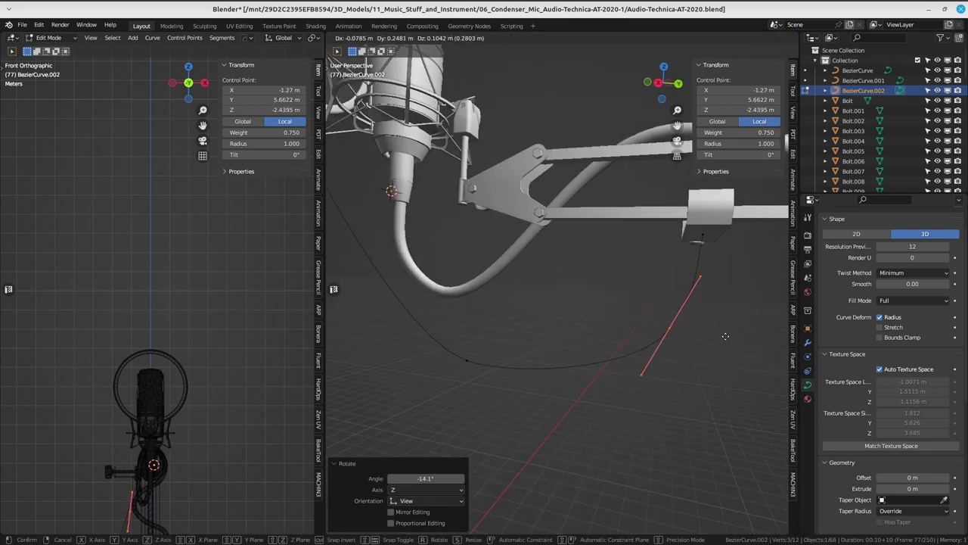
{"action": "middle_click_drag", "start_coordinate": [712, 340], "coordinate": [650, 333]}
{"action": "left_click", "coordinate": [481, 332]}
{"action": "middle_click_drag", "start_coordinate": [529, 341], "coordinate": [602, 356]}
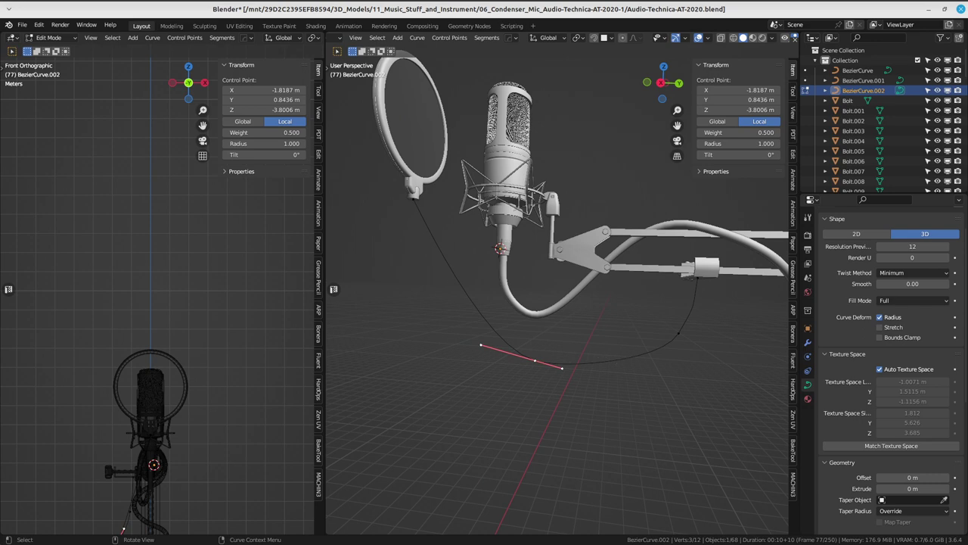
- Resize and rotate the left handle at the pop-filter end, moving it up-left
{"action": "left_click", "coordinate": [690, 361]}
{"action": "left_click", "coordinate": [452, 337]}
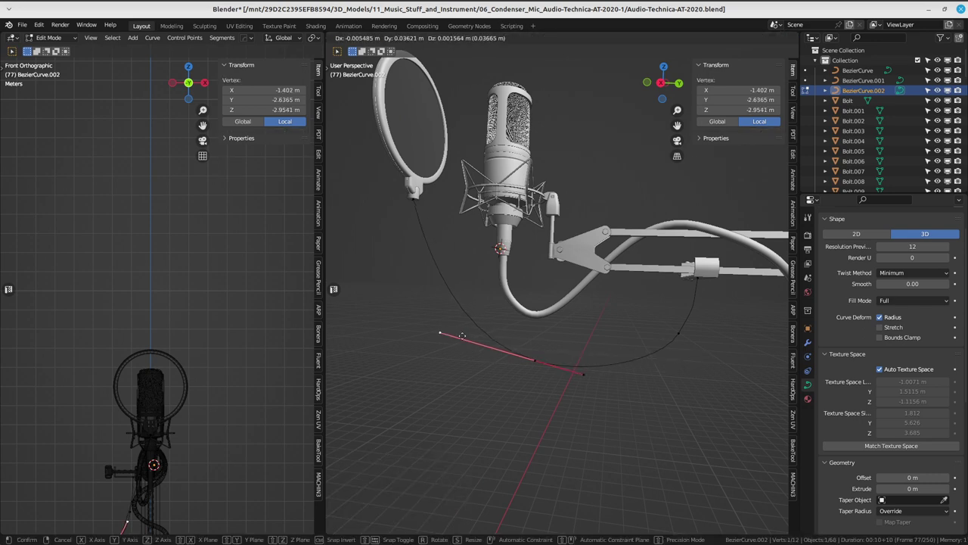
{"action": "left_click", "coordinate": [499, 346]}
{"action": "left_click", "coordinate": [627, 317]}
{"action": "key", "text": "g"}
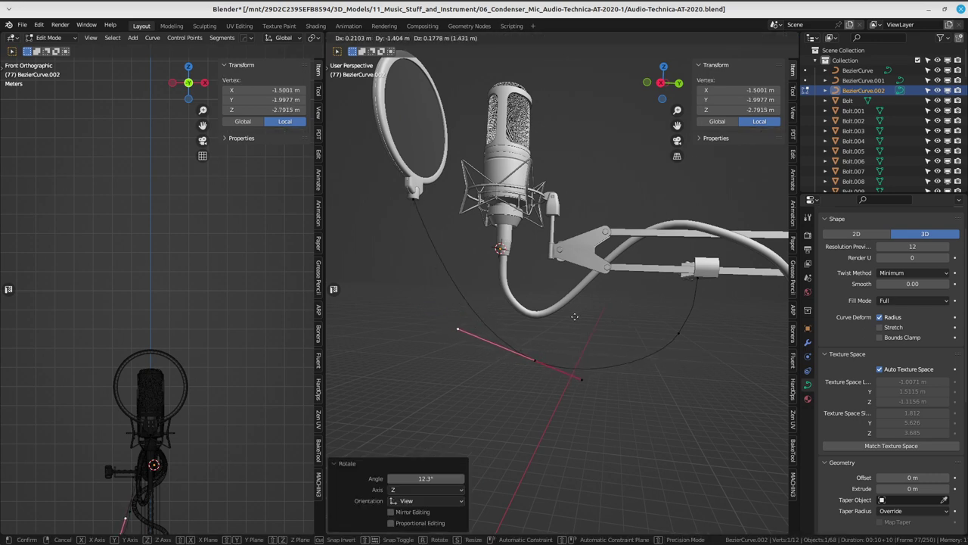
{"action": "left_click", "coordinate": [474, 301]}
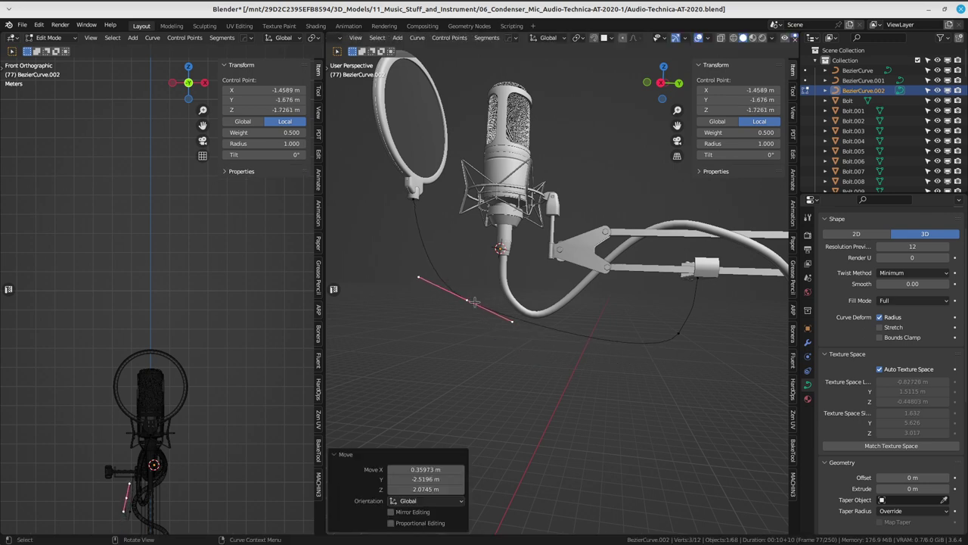
{"action": "left_click", "coordinate": [565, 321]}
{"action": "key", "text": "g"}
{"action": "left_click", "coordinate": [496, 309]}
{"action": "mouse_move", "coordinate": [500, 303]}
{"action": "middle_mouse_down"}
{"action": "mouse_move", "coordinate": [628, 303]}
{"action": "mouse_move", "coordinate": [575, 295]}
{"action": "middle_mouse_up"}
- Move the end control point and a neighbouring vertex to reshape the loop under the mic
{"action": "key", "text": "g"}
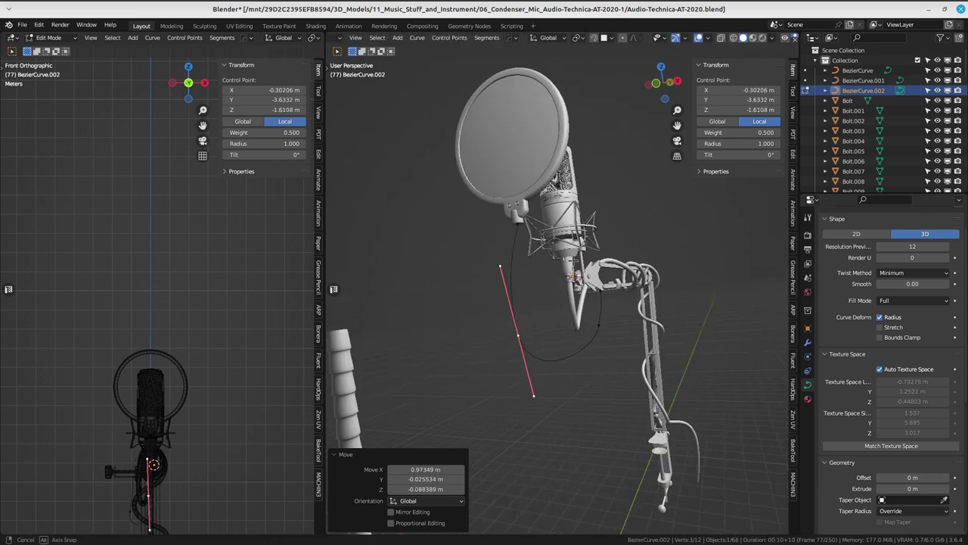
{"action": "left_click", "coordinate": [556, 287]}
{"action": "scroll", "coordinate": [542, 280], "scroll_direction": "up", "scroll_amount": 3}
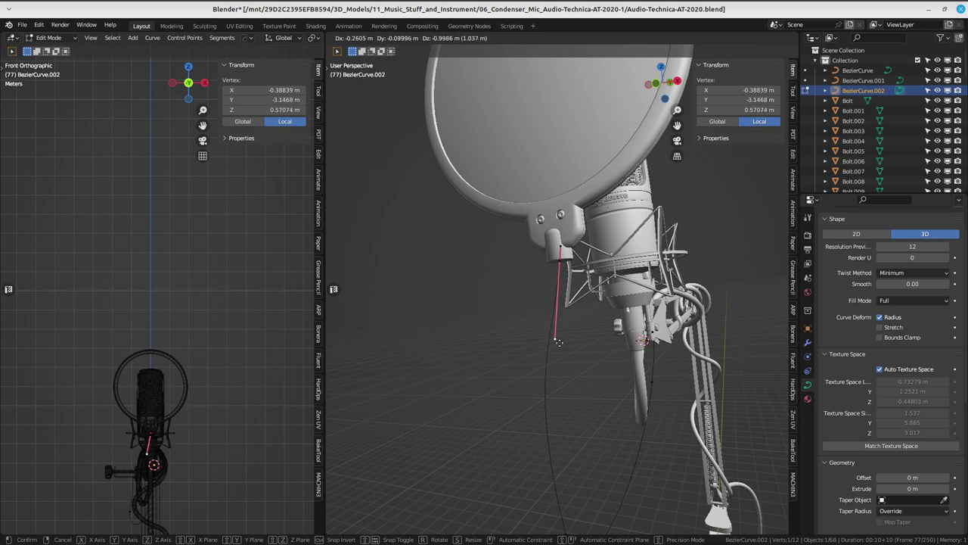
{"action": "left_click", "coordinate": [559, 342]}
{"action": "middle_click_drag", "start_coordinate": [558, 342], "coordinate": [636, 333]}
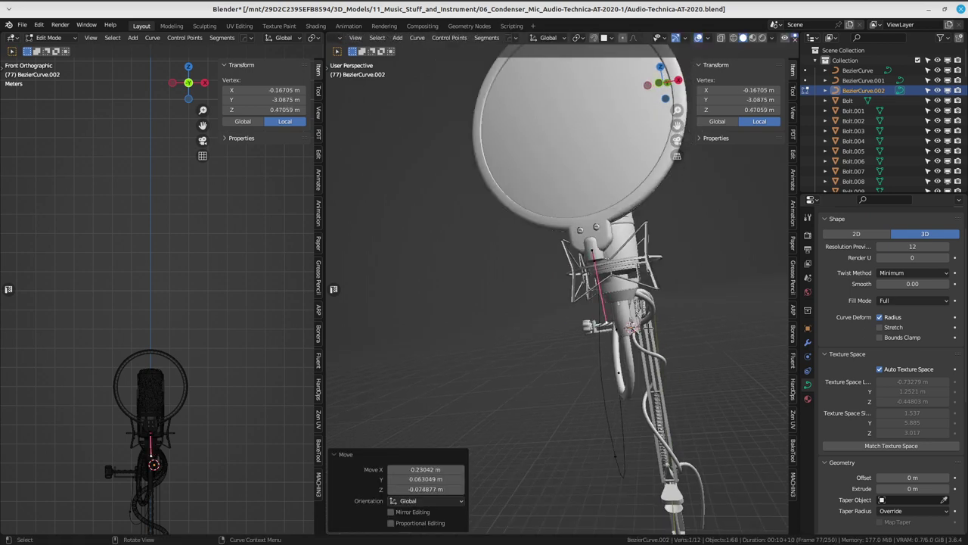
{"action": "mouse_move", "coordinate": [546, 309]}
{"action": "middle_mouse_down"}
{"action": "mouse_move", "coordinate": [514, 351]}
{"action": "mouse_move", "coordinate": [481, 346]}
{"action": "middle_mouse_up"}
{"action": "key", "text": "g"}
{"action": "left_click", "coordinate": [480, 347]}
{"action": "key", "text": "g"}
{"action": "left_click", "coordinate": [534, 341]}
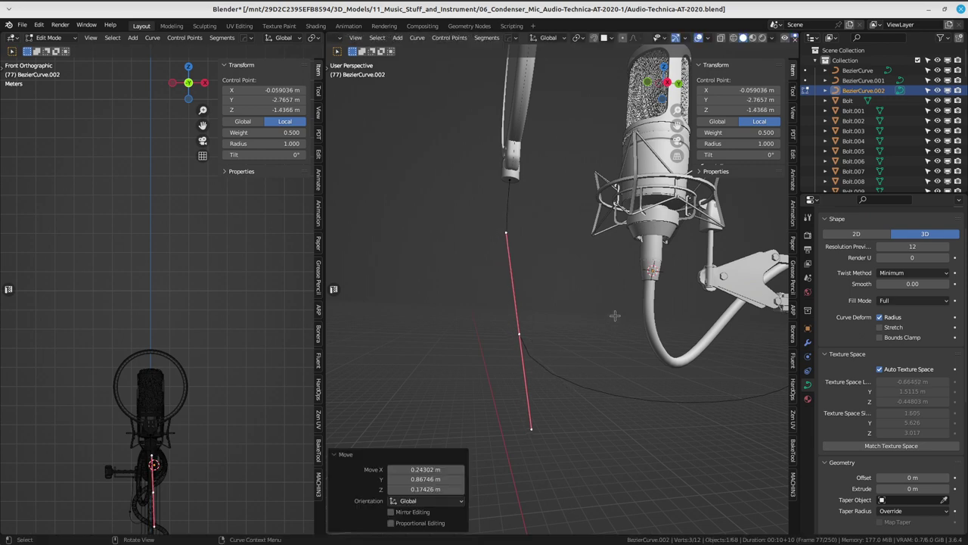
- Reposition another cable control point, rotated 24°, to X -1.3677, Y -2.9836, Z -0.46464 m
{"action": "left_click", "coordinate": [596, 322]}
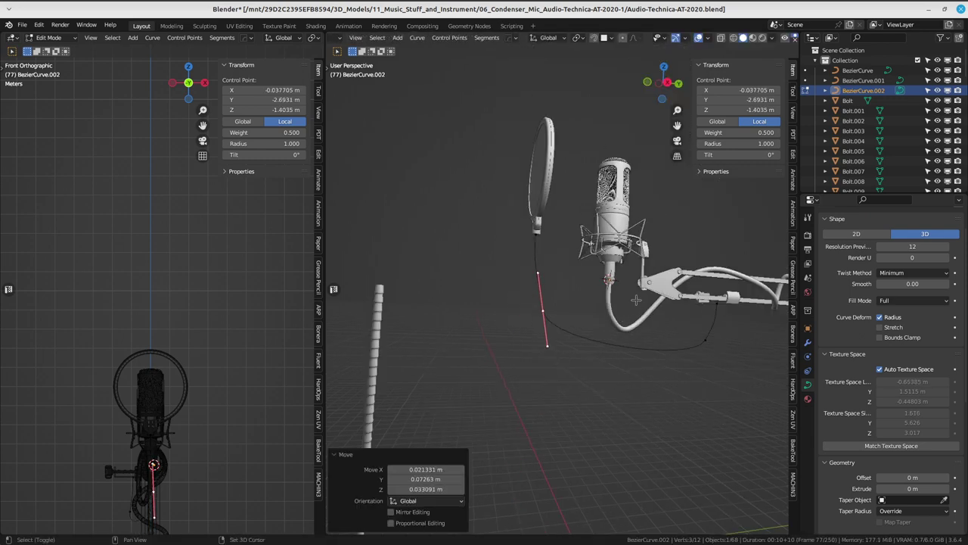
{"action": "mouse_move", "coordinate": [596, 322]}
{"action": "middle_mouse_down"}
{"action": "mouse_move", "coordinate": [567, 312]}
{"action": "mouse_move", "coordinate": [589, 308]}
{"action": "middle_mouse_up"}
{"action": "left_click", "coordinate": [567, 312]}
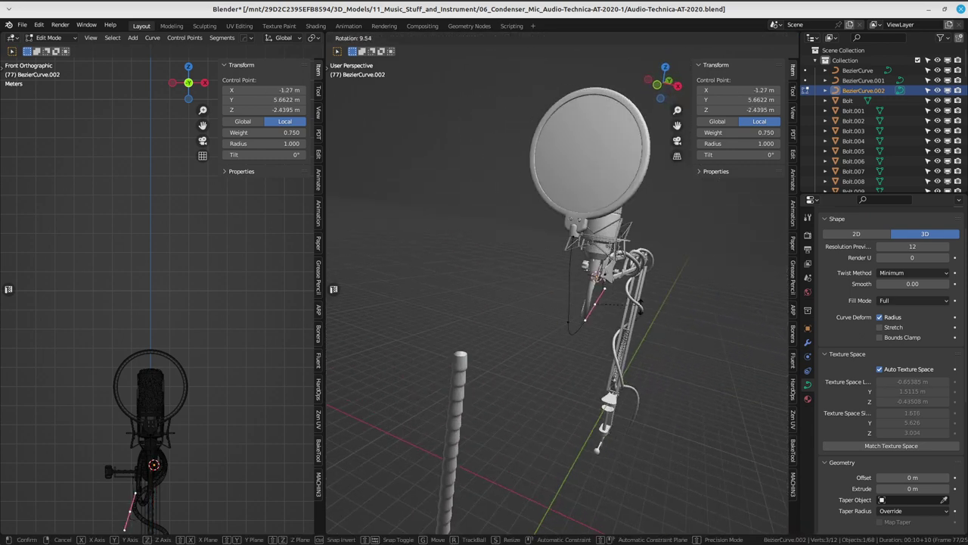
{"action": "key", "text": "g"}
{"action": "left_click", "coordinate": [607, 305]}
{"action": "key", "text": "Escape"}
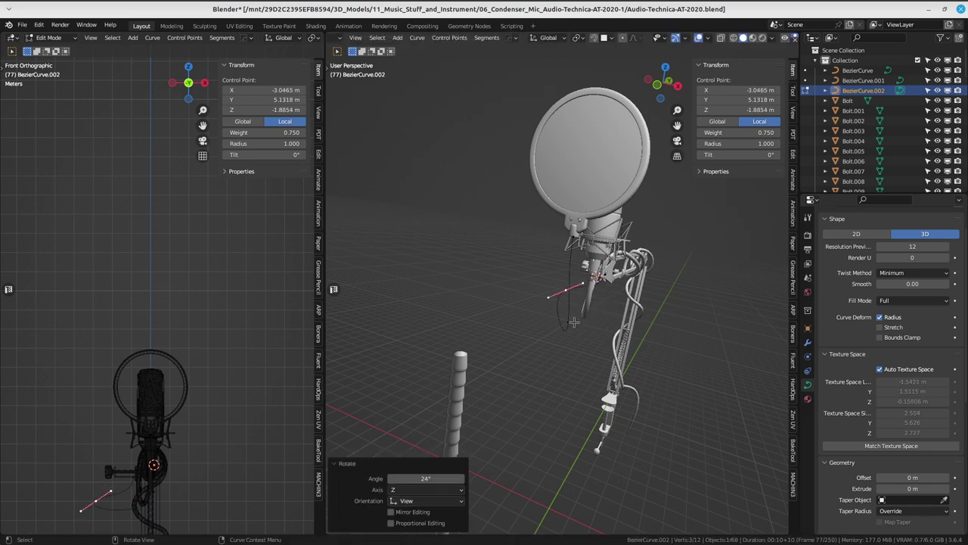
{"action": "key", "text": "g"}
{"action": "left_click", "coordinate": [575, 302]}
{"action": "mouse_move", "coordinate": [575, 303]}
{"action": "middle_mouse_down"}
{"action": "mouse_move", "coordinate": [612, 314]}
{"action": "mouse_move", "coordinate": [643, 363]}
{"action": "middle_mouse_up"}
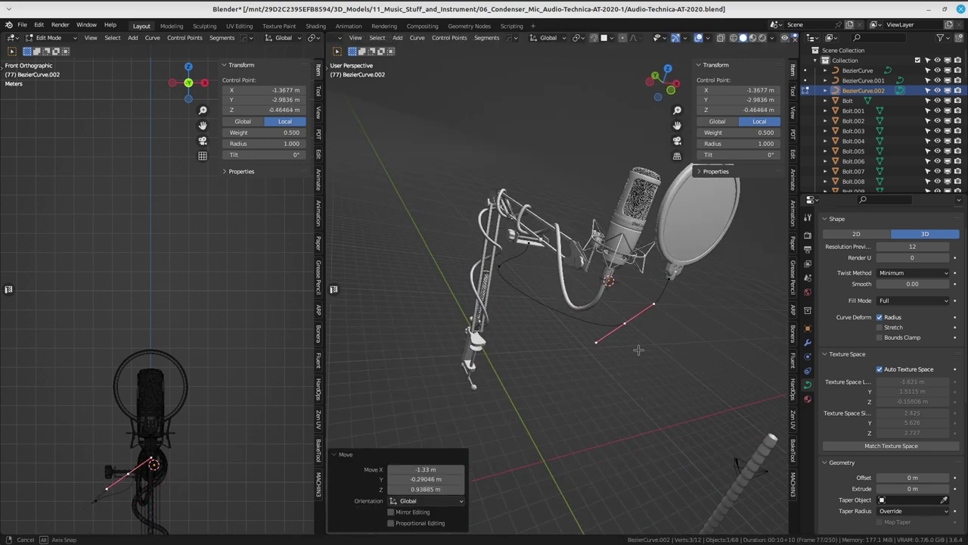
- Move and rotate the middle control point of BezierCurve.002 beneath the mic clip
{"action": "key", "text": "g"}
{"action": "left_click", "coordinate": [702, 390]}
{"action": "mouse_move", "coordinate": [702, 390]}
{"action": "middle_mouse_down"}
{"action": "mouse_move", "coordinate": [606, 340]}
{"action": "mouse_move", "coordinate": [636, 308]}
{"action": "mouse_move", "coordinate": [534, 323]}
{"action": "middle_mouse_up"}
{"action": "key", "text": "r"}
{"action": "left_click", "coordinate": [645, 355]}
{"action": "key", "text": "g"}
{"action": "left_click", "coordinate": [645, 356]}
{"action": "key", "text": "r"}
{"action": "left_click", "coordinate": [605, 341]}
{"action": "key", "text": "g"}
{"action": "key", "text": "Return"}
- Reposition the neighbouring handle points to lift the sagging stretch along the boom arm
{"action": "left_click", "coordinate": [636, 308]}
{"action": "key", "text": "g"}
{"action": "left_click", "coordinate": [619, 318]}
{"action": "key", "text": "g"}
{"action": "left_click", "coordinate": [544, 323]}
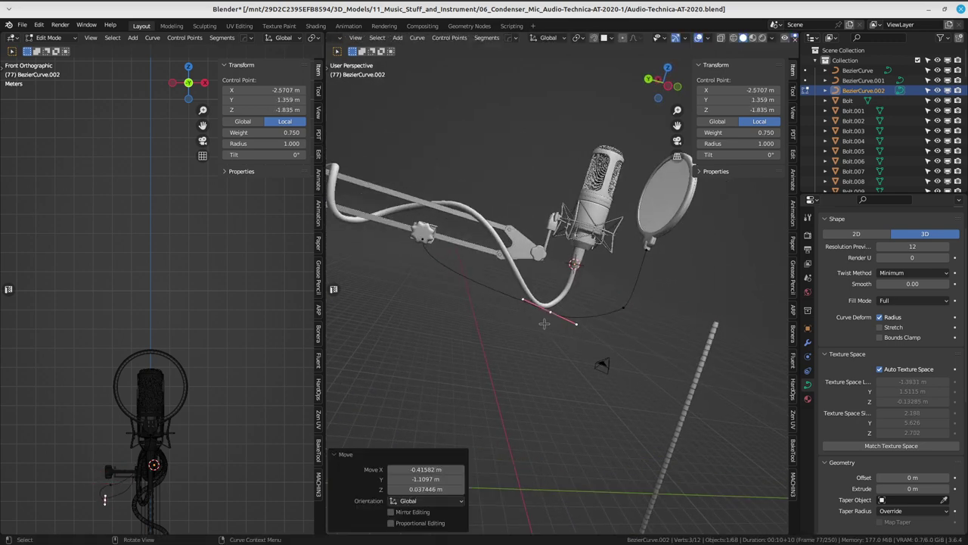
{"action": "key", "text": "g"}
{"action": "left_click", "coordinate": [637, 294]}
{"action": "middle_click_drag", "start_coordinate": [663, 262], "coordinate": [569, 324]}
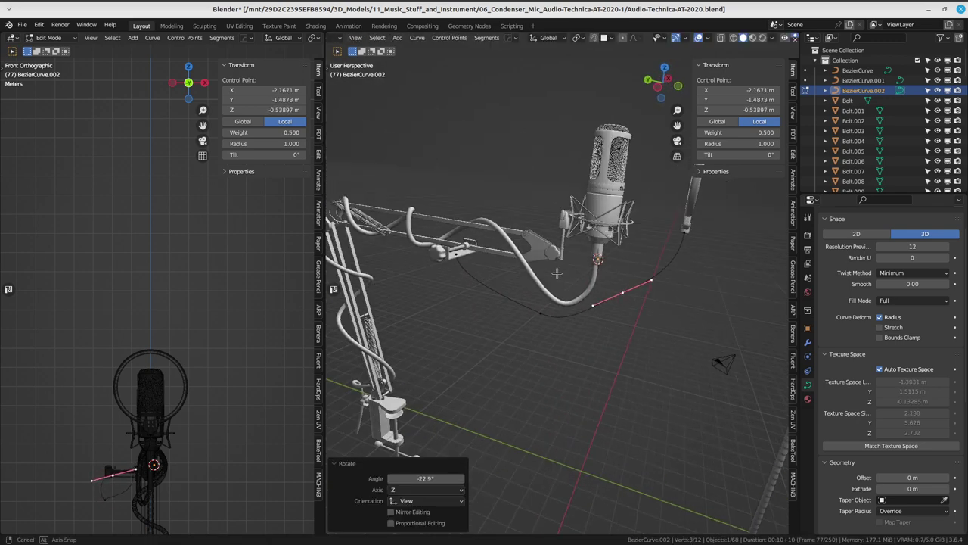
{"action": "left_click", "coordinate": [568, 324]}
{"action": "left_click", "coordinate": [569, 324]}
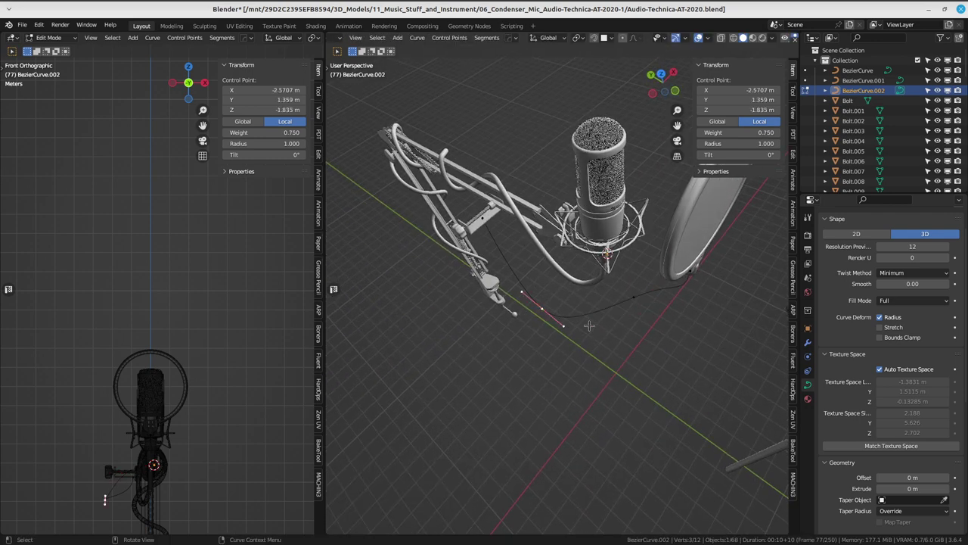
{"action": "mouse_move", "coordinate": [569, 305]}
{"action": "middle_mouse_down"}
{"action": "mouse_move", "coordinate": [572, 320]}
{"action": "mouse_move", "coordinate": [614, 296]}
{"action": "mouse_move", "coordinate": [616, 218]}
{"action": "middle_mouse_up"}
{"action": "key", "text": "x"}
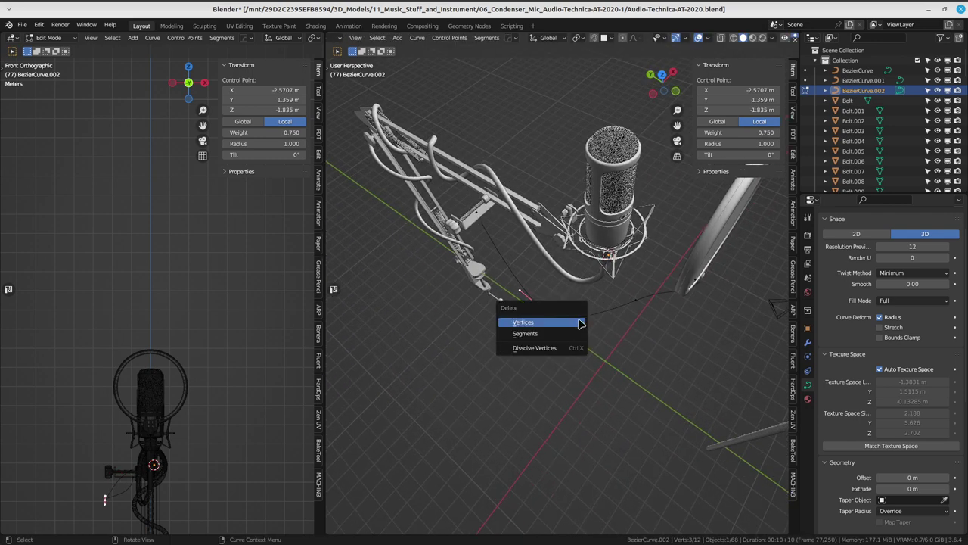
{"action": "left_click", "coordinate": [581, 322]}
{"action": "key", "text": "r"}
{"action": "left_click", "coordinate": [614, 295]}
{"action": "key", "text": "g"}
{"action": "left_click", "coordinate": [614, 295]}
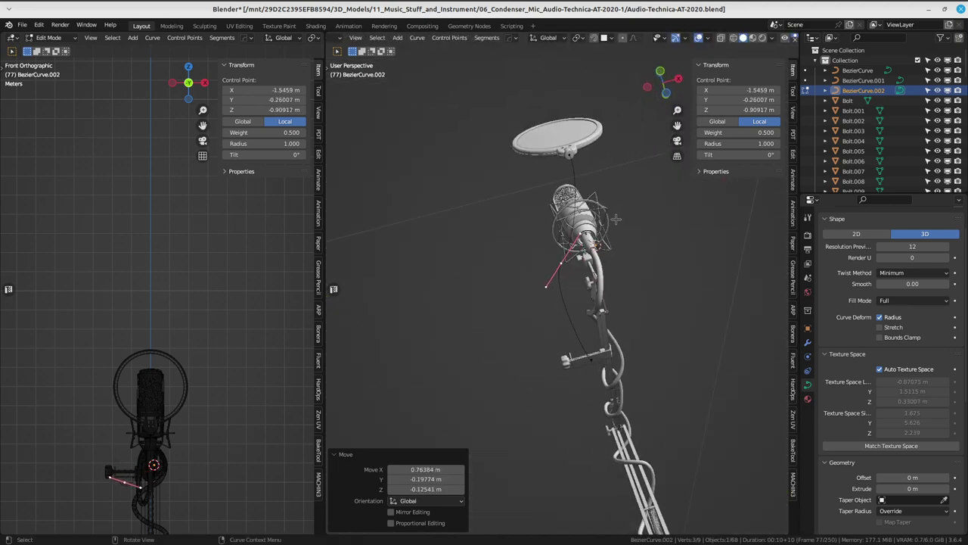
- Nudge and rotate the lower control point to X -1.2773, Y 0.03194, Z -1.3872 m
{"action": "key", "text": "g"}
{"action": "left_click", "coordinate": [647, 259]}
{"action": "mouse_move", "coordinate": [647, 259]}
{"action": "middle_mouse_down"}
{"action": "mouse_move", "coordinate": [681, 263]}
{"action": "mouse_move", "coordinate": [600, 269]}
{"action": "mouse_move", "coordinate": [639, 333]}
{"action": "mouse_move", "coordinate": [600, 342]}
{"action": "mouse_move", "coordinate": [624, 317]}
{"action": "mouse_move", "coordinate": [545, 165]}
{"action": "mouse_move", "coordinate": [330, 303]}
{"action": "mouse_move", "coordinate": [545, 346]}
{"action": "mouse_move", "coordinate": [516, 332]}
{"action": "middle_mouse_up"}
{"action": "key", "text": "g"}
{"action": "left_click", "coordinate": [666, 267]}
{"action": "key", "text": "r"}
{"action": "left_click", "coordinate": [642, 333]}
{"action": "key", "text": "g"}
{"action": "left_click", "coordinate": [613, 329]}
{"action": "key", "text": "g"}
{"action": "left_click", "coordinate": [605, 322]}
{"action": "left_click", "coordinate": [545, 346]}
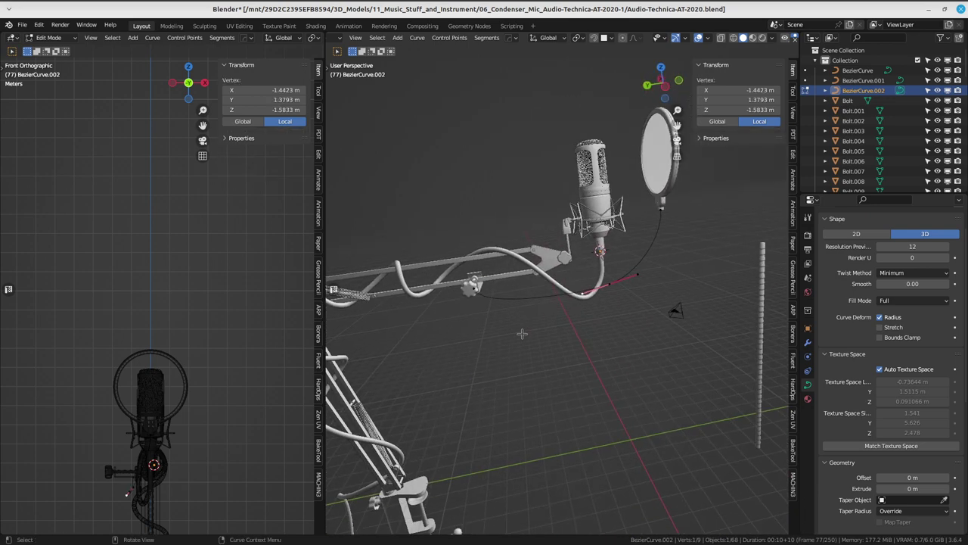
- Reposition BezierCurve.002's handle vertices near the boom clamp
{"action": "key", "text": "g"}
{"action": "left_click", "coordinate": [479, 319]}
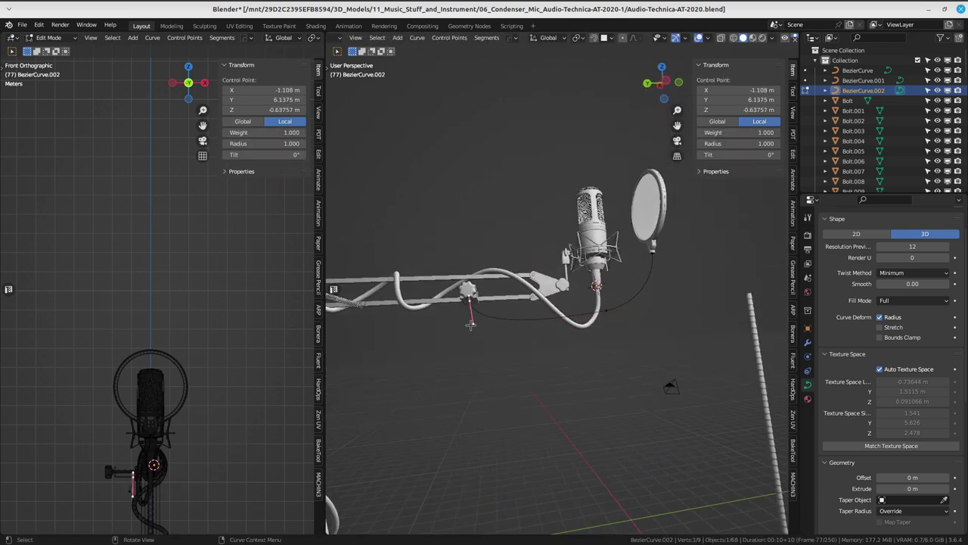
{"action": "left_click", "coordinate": [470, 324]}
{"action": "key", "text": "g"}
{"action": "left_click", "coordinate": [473, 325]}
{"action": "middle_click_drag", "start_coordinate": [474, 325], "coordinate": [535, 345]}
{"action": "key", "text": "g"}
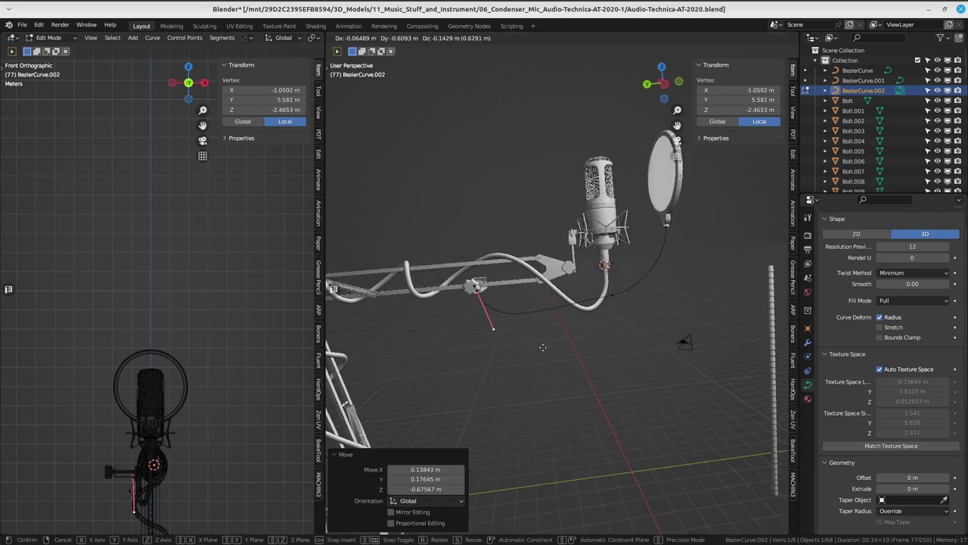
{"action": "left_click", "coordinate": [543, 347]}
- Rotate and move the next control point, then adjust its lower and upper handles
{"action": "left_click", "coordinate": [601, 304]}
{"action": "key", "text": "r"}
{"action": "left_click", "coordinate": [643, 296]}
{"action": "key", "text": "g"}
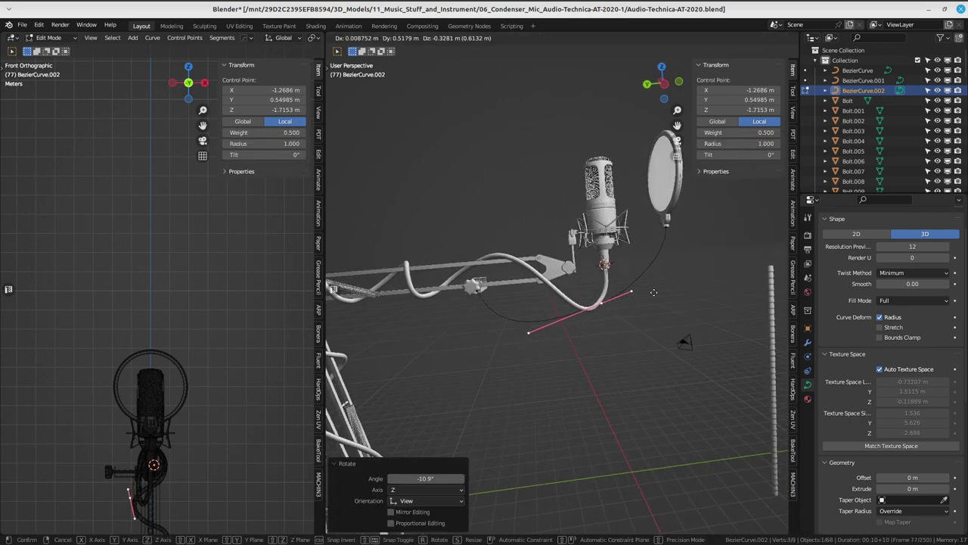
{"action": "left_click", "coordinate": [653, 292]}
{"action": "left_click", "coordinate": [529, 332]}
{"action": "key", "text": "g"}
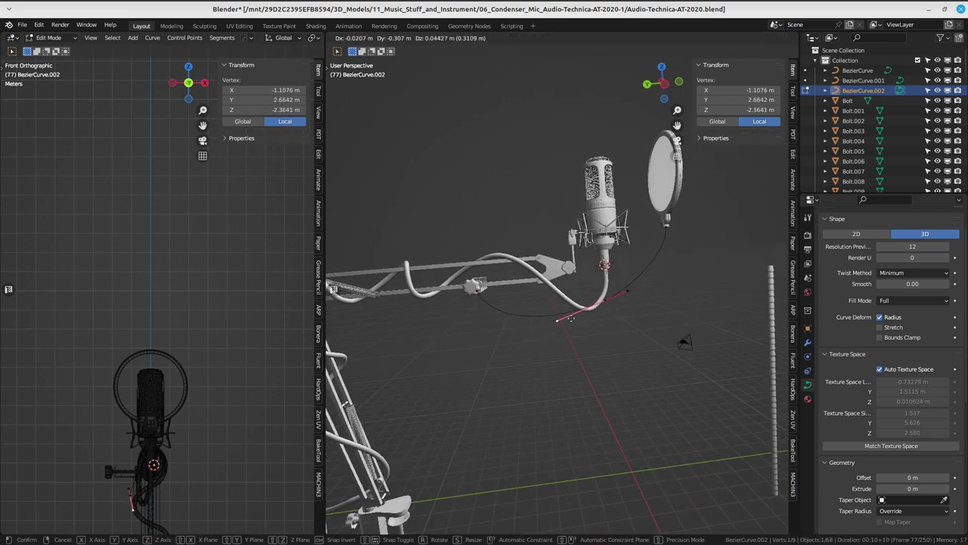
{"action": "left_click", "coordinate": [575, 315]}
{"action": "left_click", "coordinate": [629, 290]}
{"action": "key", "text": "g"}
{"action": "left_click", "coordinate": [651, 283]}
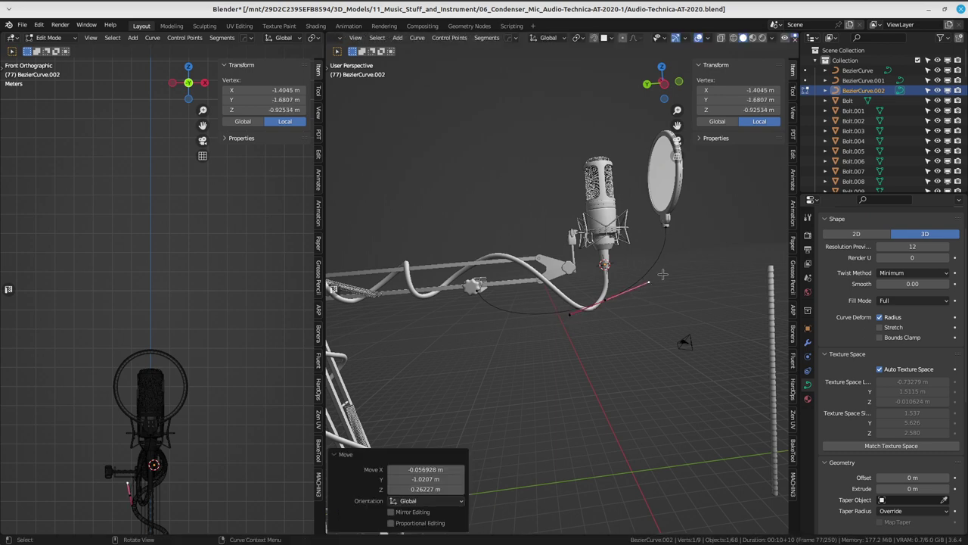
{"action": "middle_click_drag", "start_coordinate": [651, 283], "coordinate": [589, 329]}
{"action": "key", "text": "g"}
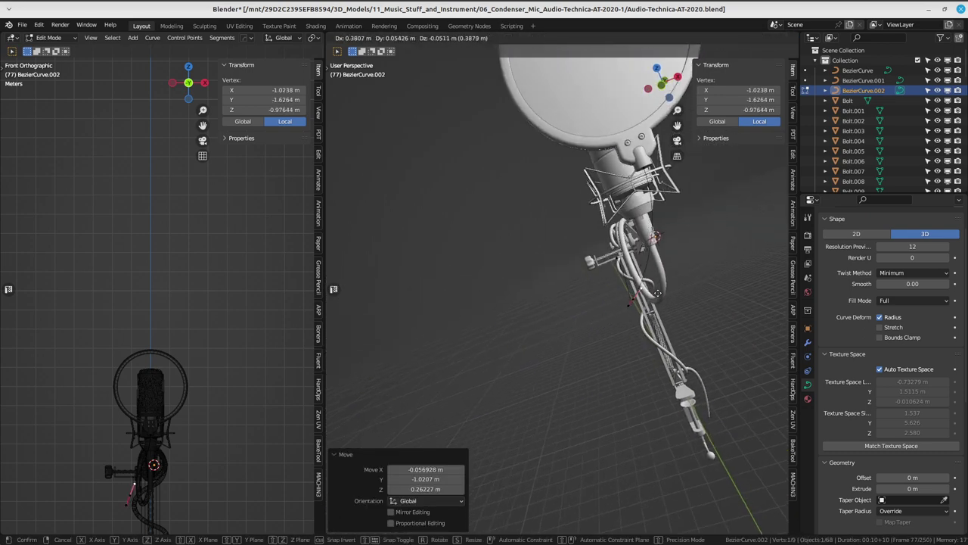
{"action": "left_click", "coordinate": [659, 291]}
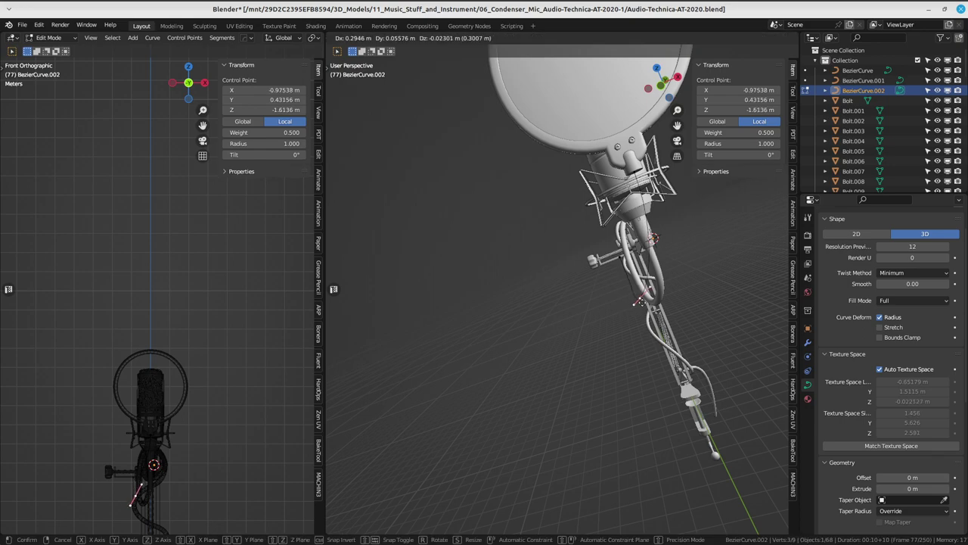
- Pull the handle vertex below the pop filter so the cable curves tightly past the mic
{"action": "left_click_drag", "start_coordinate": [631, 305], "coordinate": [645, 288]}
{"action": "middle_click_drag", "start_coordinate": [645, 287], "coordinate": [484, 317]}
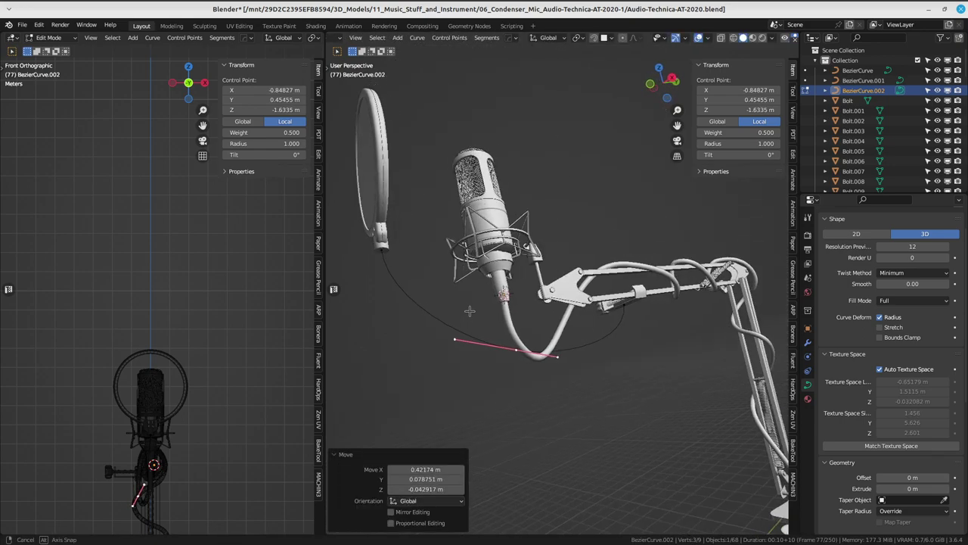
{"action": "left_click", "coordinate": [574, 369]}
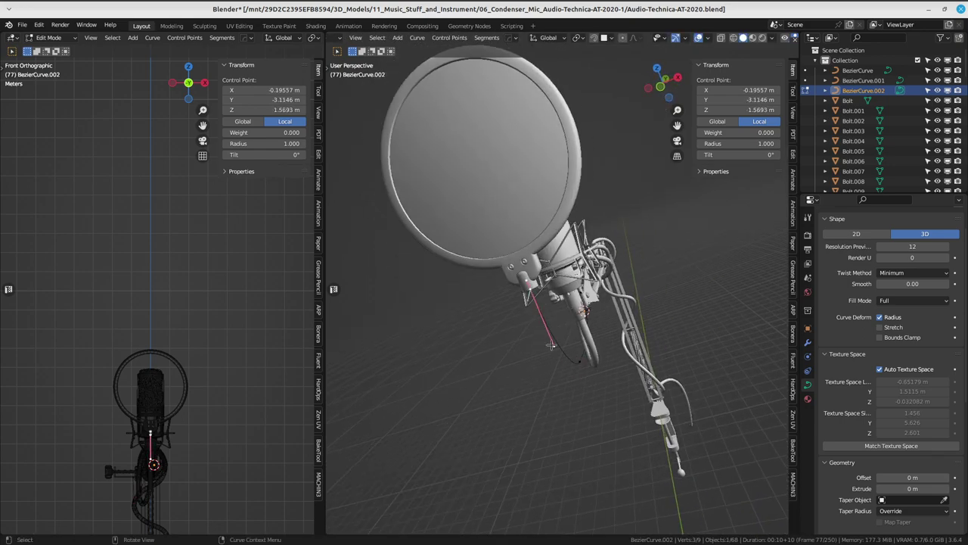
{"action": "mouse_move", "coordinate": [574, 369]}
{"action": "middle_mouse_down"}
{"action": "mouse_move", "coordinate": [422, 358]}
{"action": "mouse_move", "coordinate": [745, 249]}
{"action": "mouse_move", "coordinate": [618, 287]}
{"action": "middle_mouse_up"}
{"action": "key", "text": "g"}
{"action": "left_click", "coordinate": [435, 356]}
{"action": "key", "text": "q"}
{"action": "key", "text": "Escape"}
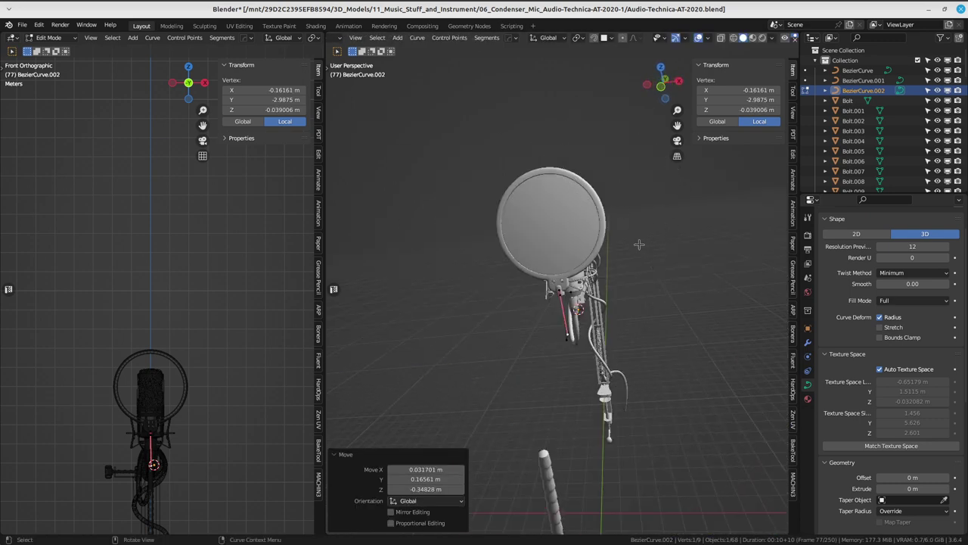
{"action": "middle_click_drag", "start_coordinate": [485, 233], "coordinate": [622, 233]}
{"action": "key", "text": "ctrl+Tab"}
- Switch BezierCurve.002 to Object Mode, briefly re-enter Edit Mode, then return to Object Mode
{"action": "left_click", "coordinate": [632, 231]}
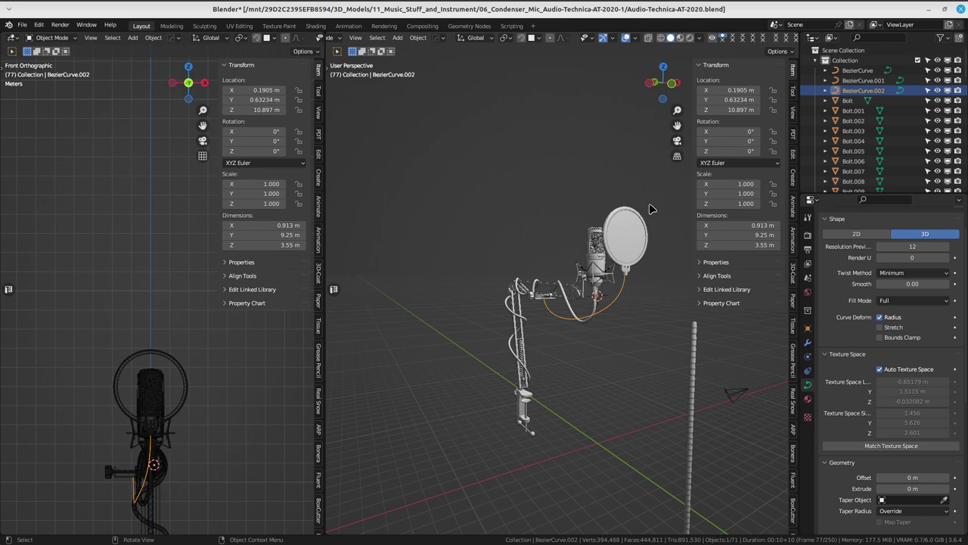
{"action": "middle_click_drag", "start_coordinate": [649, 209], "coordinate": [556, 192]}
{"action": "key", "text": "ctrl+Tab"}
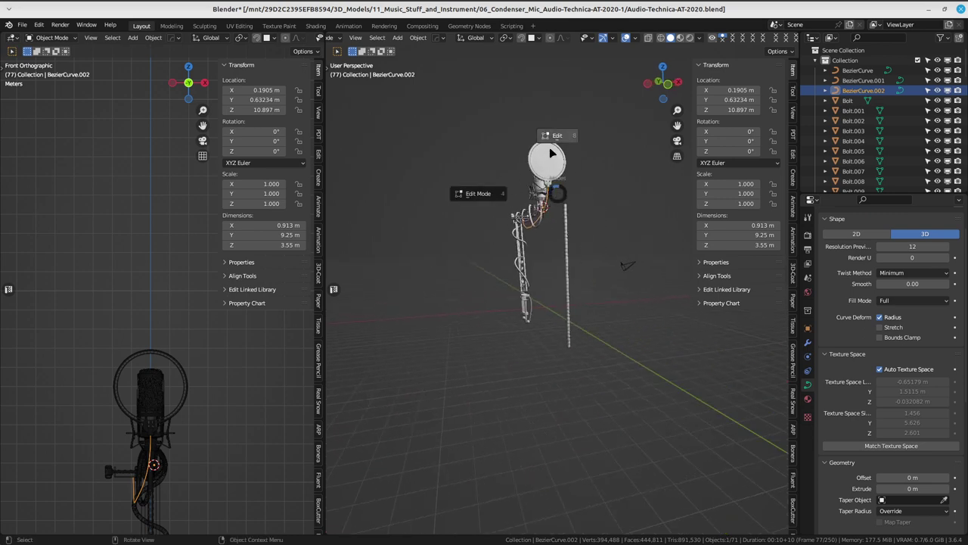
{"action": "left_click", "coordinate": [510, 172]}
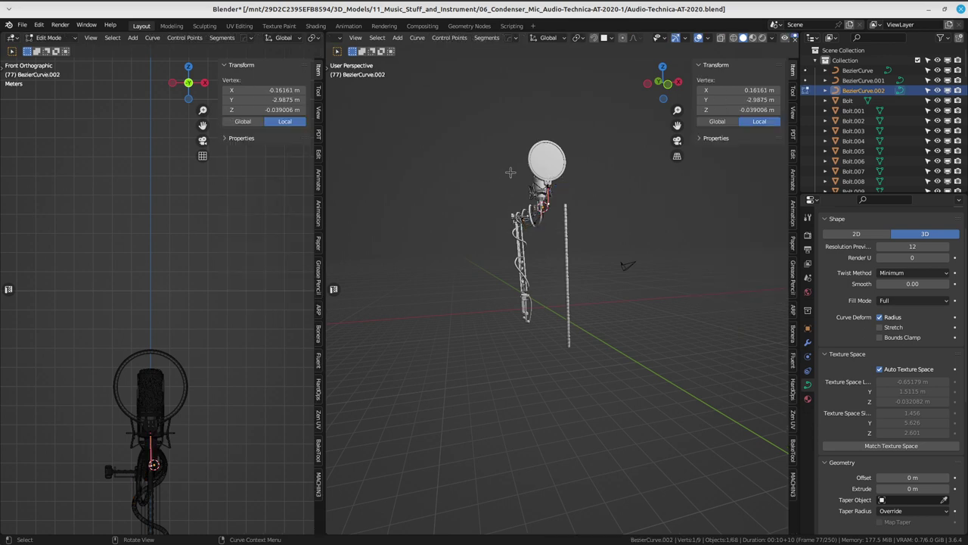
{"action": "left_click", "coordinate": [549, 115]}
{"action": "middle_click_drag", "start_coordinate": [552, 117], "coordinate": [581, 254]}
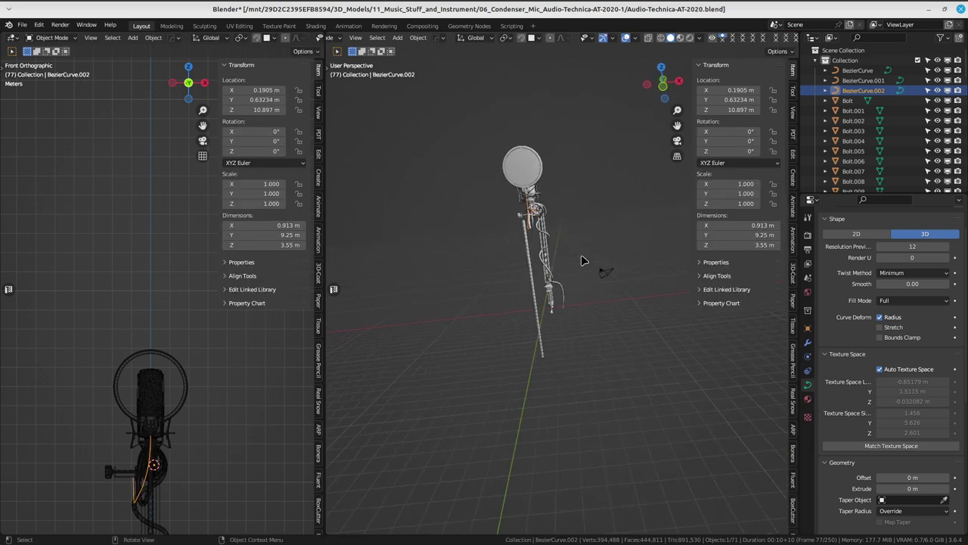
- Add a Curve modifier to the rod Cylinder.026 with BezierCurve.002 as its curve object
{"action": "left_click", "coordinate": [582, 253]}
{"action": "left_click", "coordinate": [535, 283]}
{"action": "middle_click_drag", "start_coordinate": [535, 284], "coordinate": [717, 336]}
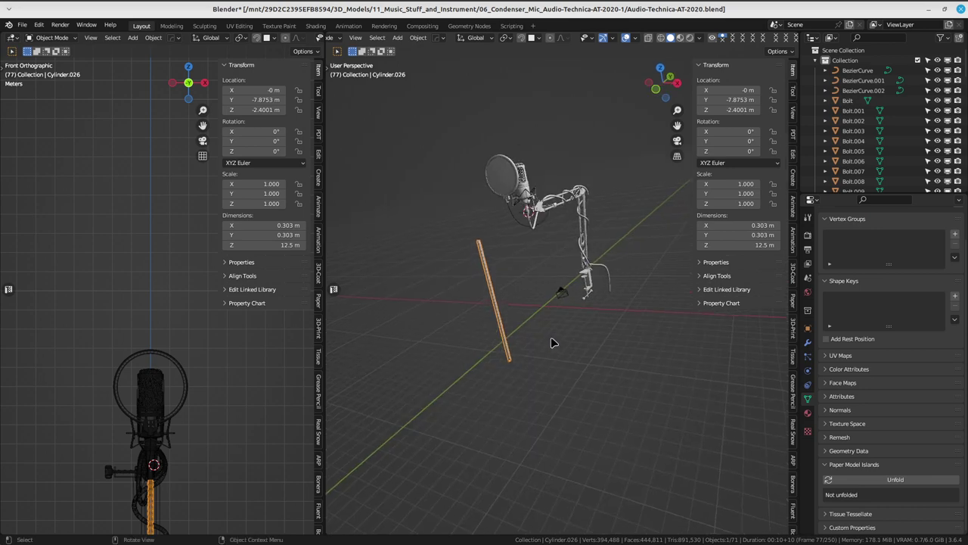
{"action": "left_click", "coordinate": [808, 344]}
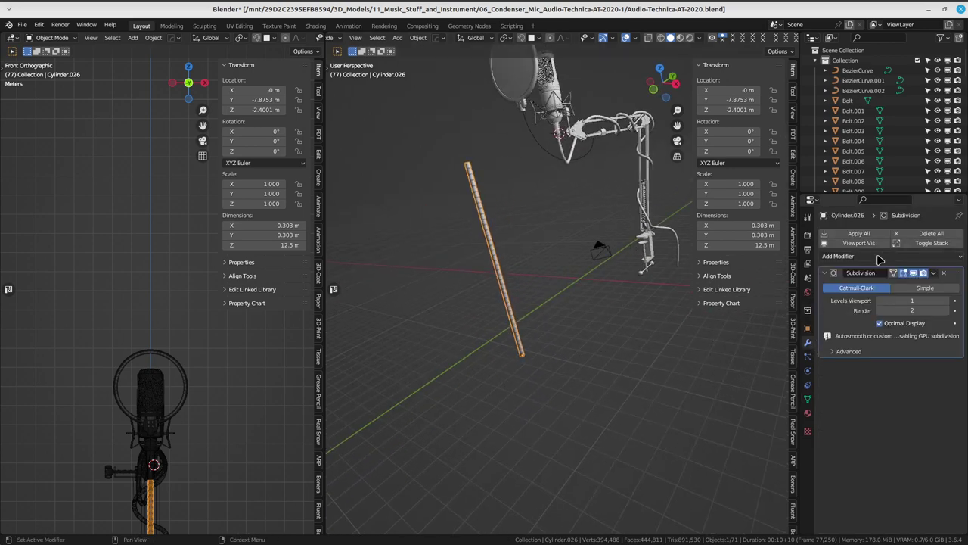
{"action": "left_click", "coordinate": [885, 256]}
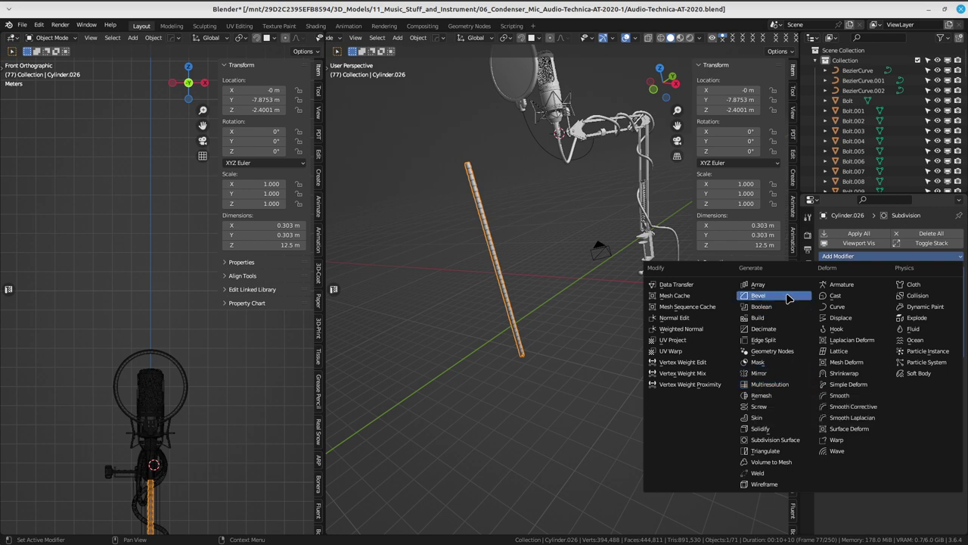
{"action": "left_click", "coordinate": [857, 307]}
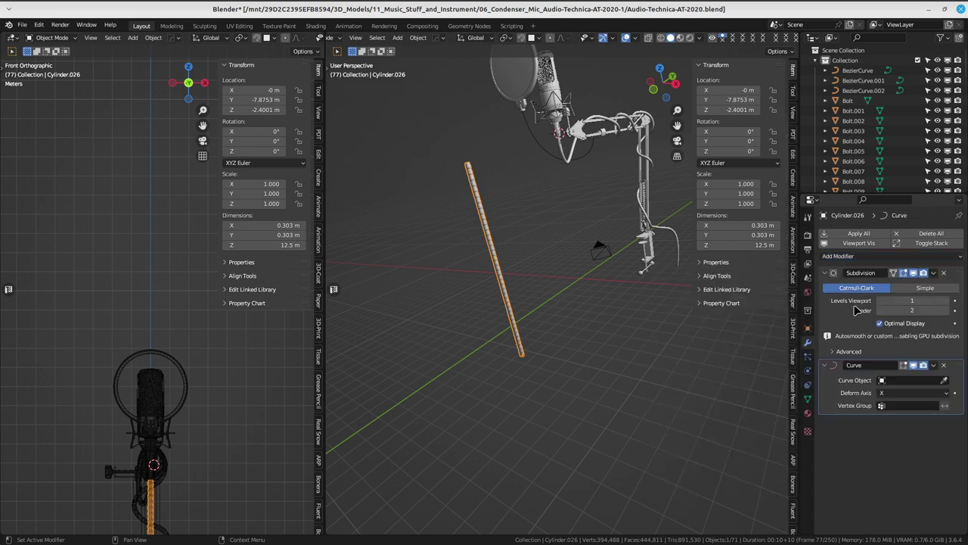
{"action": "left_click", "coordinate": [914, 380]}
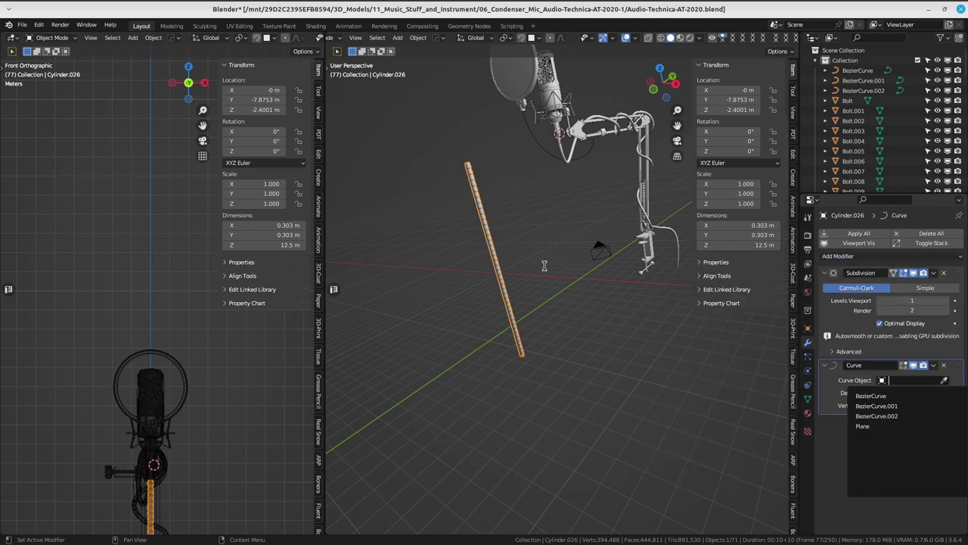
{"action": "left_click", "coordinate": [542, 145]}
{"action": "left_click", "coordinate": [488, 222]}
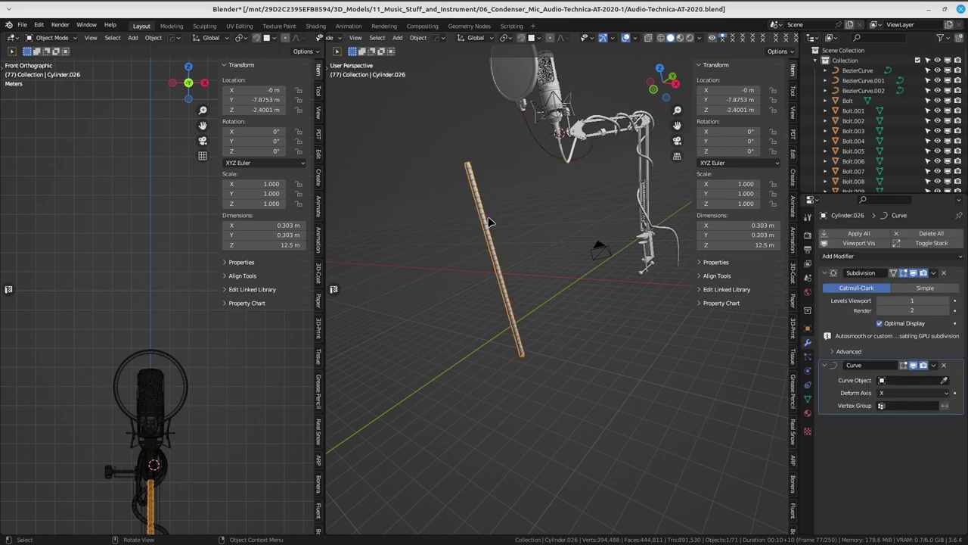
{"action": "left_click", "coordinate": [904, 381]}
{"action": "left_click", "coordinate": [892, 416]}
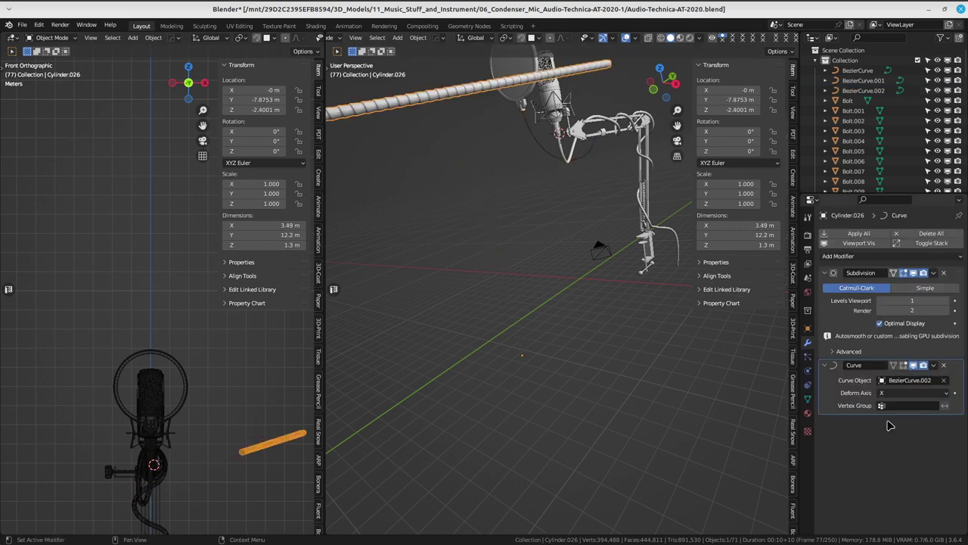
- Move the Curve modifier above the Subdivision modifier so the rod bends along the curve
{"action": "mouse_move", "coordinate": [558, 363]}
{"action": "middle_mouse_down"}
{"action": "mouse_move", "coordinate": [556, 211]}
{"action": "mouse_move", "coordinate": [598, 362]}
{"action": "mouse_move", "coordinate": [611, 320]}
{"action": "mouse_move", "coordinate": [611, 333]}
{"action": "mouse_move", "coordinate": [598, 217]}
{"action": "mouse_move", "coordinate": [683, 335]}
{"action": "mouse_move", "coordinate": [632, 370]}
{"action": "mouse_move", "coordinate": [601, 335]}
{"action": "mouse_move", "coordinate": [480, 335]}
{"action": "mouse_move", "coordinate": [487, 317]}
{"action": "middle_mouse_up"}
{"action": "left_click", "coordinate": [600, 218]}
{"action": "key", "text": "alt+g"}
{"action": "key", "text": "ctrl+z"}
{"action": "middle_click_drag", "start_coordinate": [568, 328], "coordinate": [552, 327], "text": "shift"}
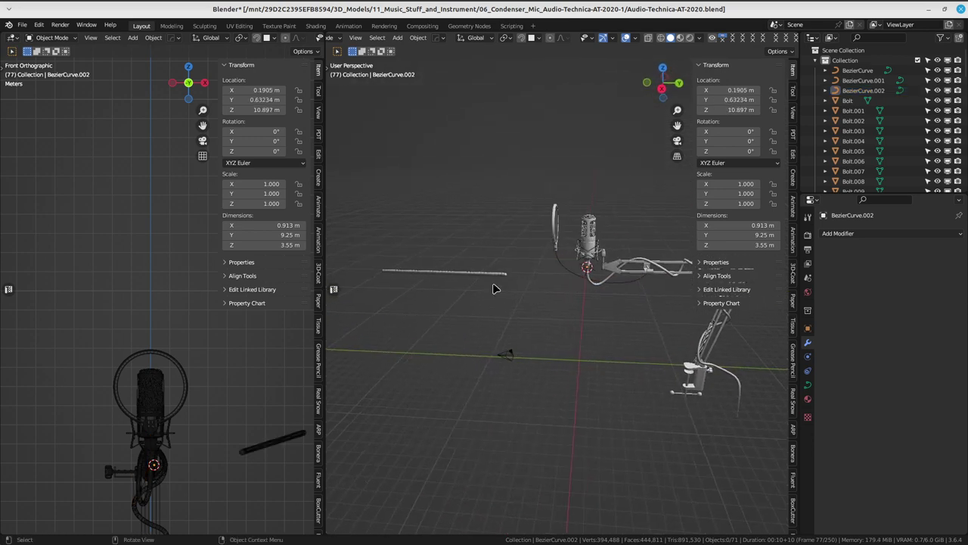
{"action": "left_click", "coordinate": [504, 274]}
{"action": "mouse_move", "coordinate": [636, 351]}
{"action": "middle_mouse_down"}
{"action": "mouse_move", "coordinate": [553, 358]}
{"action": "mouse_move", "coordinate": [574, 363]}
{"action": "middle_mouse_up"}
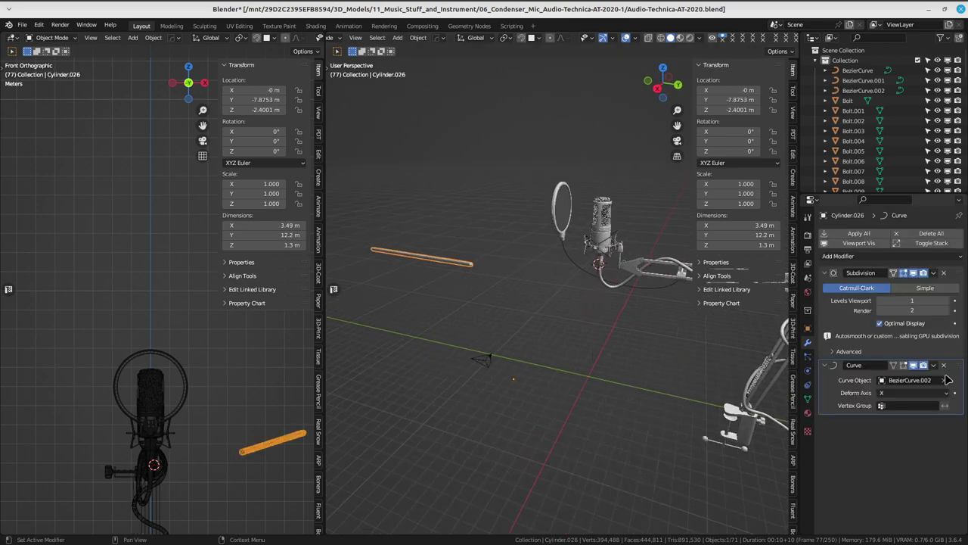
{"action": "left_click_drag", "start_coordinate": [960, 368], "coordinate": [946, 280]}
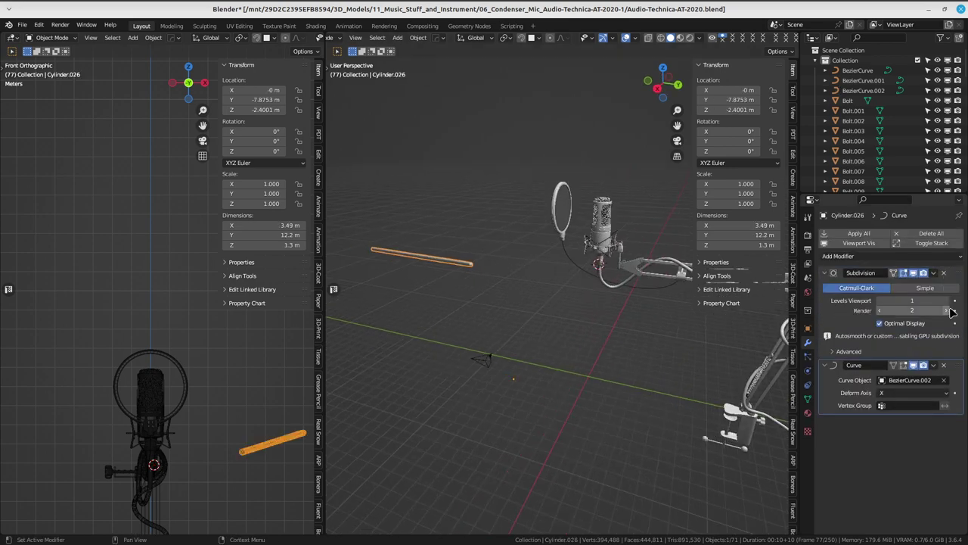
{"action": "left_click_drag", "start_coordinate": [960, 369], "coordinate": [959, 273]}
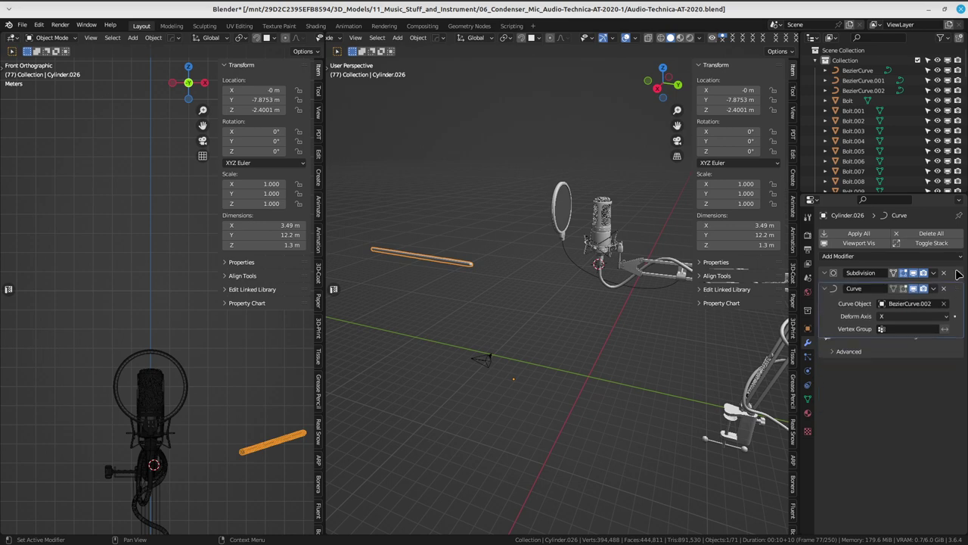
{"action": "mouse_move", "coordinate": [589, 356]}
{"action": "middle_mouse_down"}
{"action": "mouse_move", "coordinate": [691, 385]}
{"action": "mouse_move", "coordinate": [639, 333]}
{"action": "middle_mouse_up"}
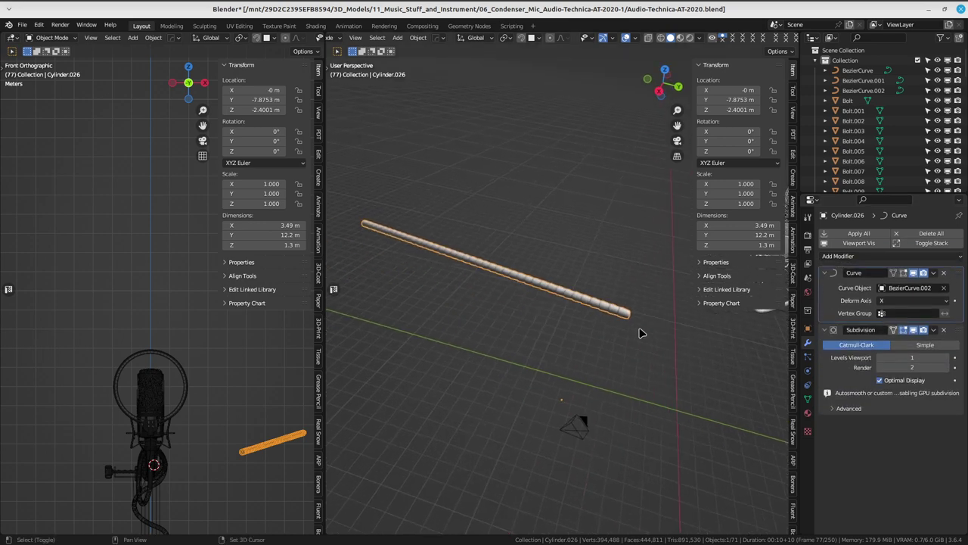
{"action": "key", "text": "Tab"}
{"action": "left_click", "coordinate": [546, 320]}
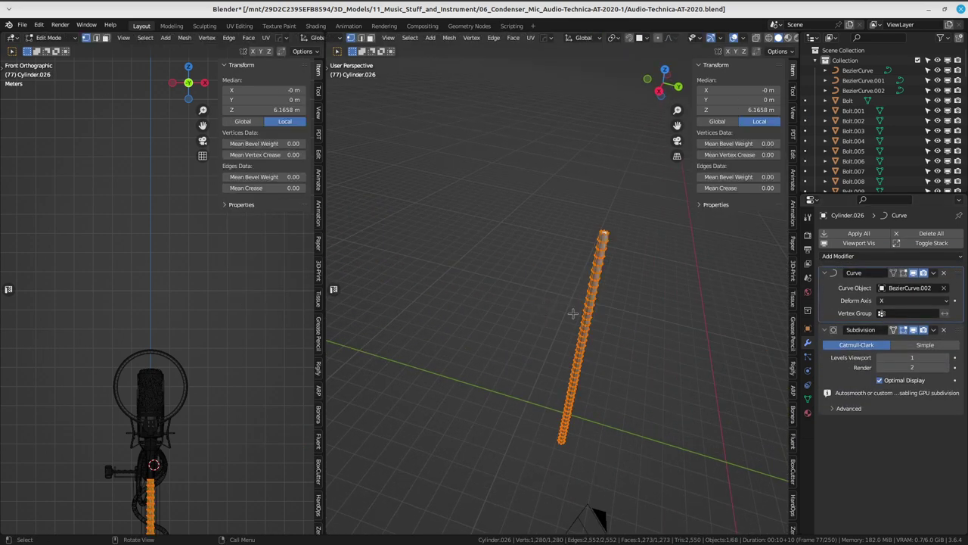
{"action": "scroll", "coordinate": [573, 313], "scroll_direction": "up", "scroll_amount": 2}
{"action": "key", "text": "Tab"}
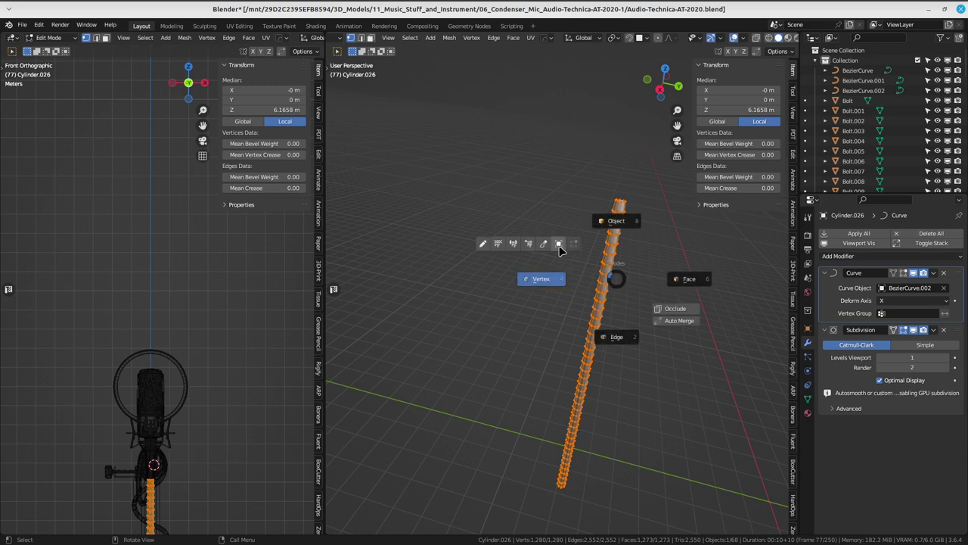
{"action": "key", "text": "Tab"}
{"action": "key", "text": "KP_Decimal"}
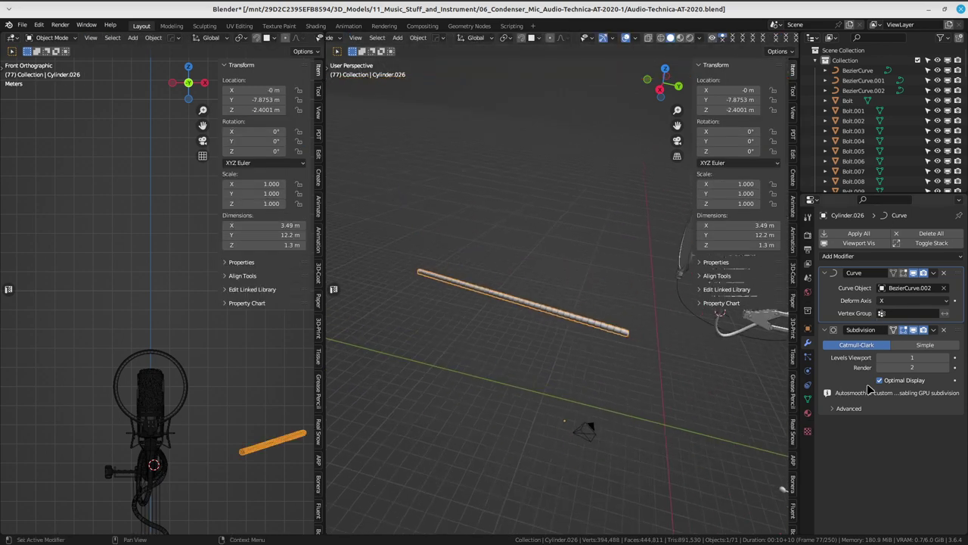
{"action": "key", "text": "z"}
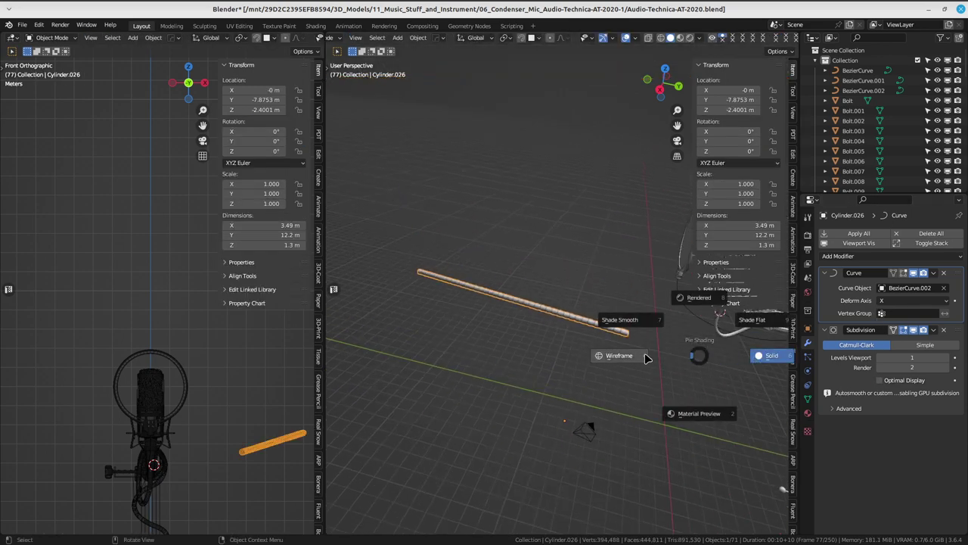
{"action": "left_click", "coordinate": [646, 358]}
{"action": "scroll", "coordinate": [688, 353], "scroll_direction": "up", "scroll_amount": 3}
{"action": "scroll", "coordinate": [687, 352], "scroll_direction": "up", "scroll_amount": 3}
{"action": "scroll", "coordinate": [621, 330], "scroll_direction": "down", "scroll_amount": 6}
{"action": "key", "text": "z"}
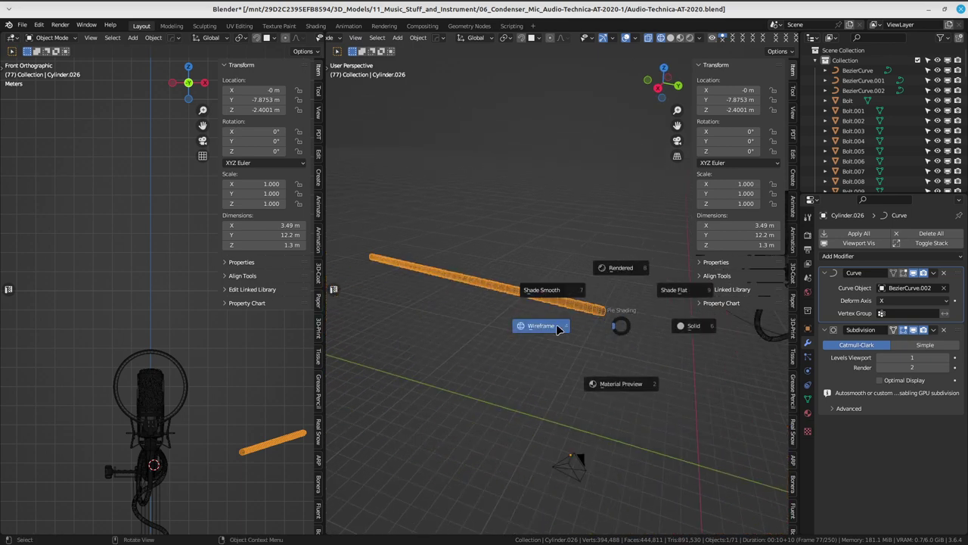
{"action": "left_click", "coordinate": [664, 329]}
{"action": "middle_click_drag", "start_coordinate": [562, 326], "coordinate": [588, 293]}
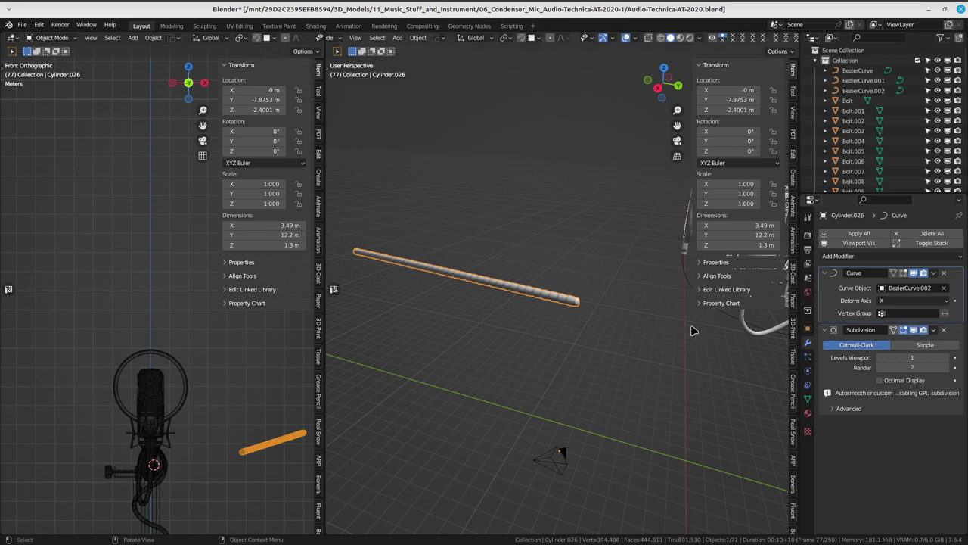
{"action": "mouse_move", "coordinate": [691, 330]}
{"action": "middle_mouse_down"}
{"action": "mouse_move", "coordinate": [653, 283]}
{"action": "mouse_move", "coordinate": [547, 328]}
{"action": "middle_mouse_up"}
- Move the rod Cylinder.026 up toward the mic arm beside the pop filter
{"action": "middle_click_drag", "start_coordinate": [592, 307], "coordinate": [511, 319]}
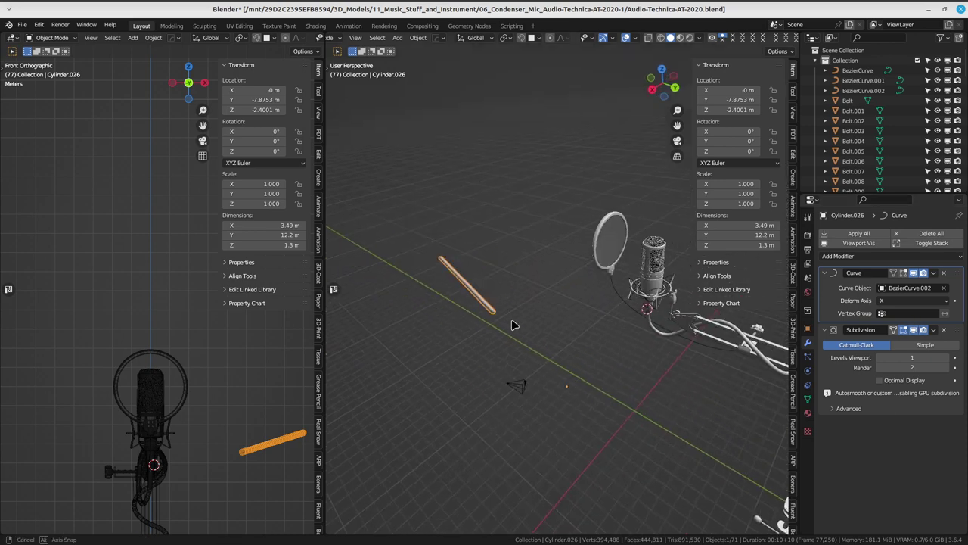
{"action": "key", "text": "g"}
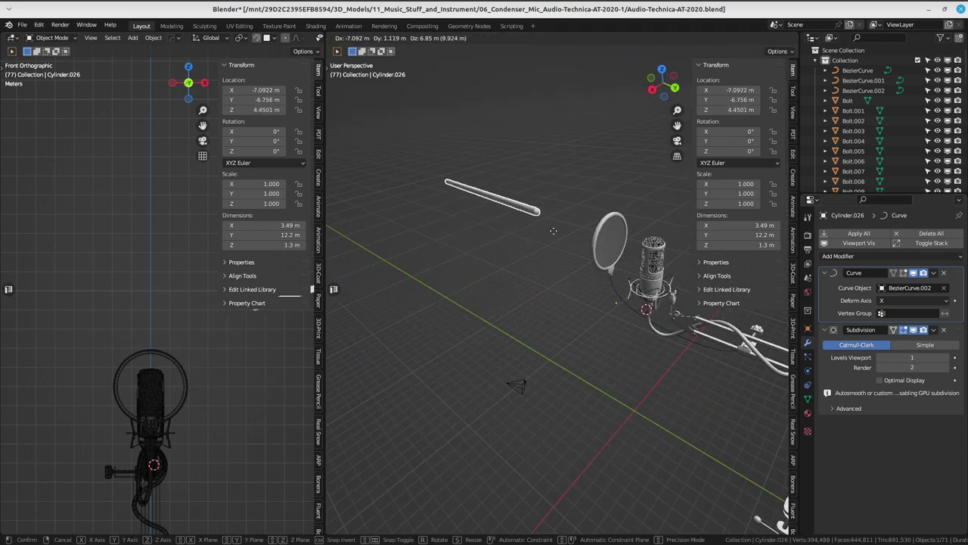
{"action": "left_click", "coordinate": [548, 205]}
{"action": "mouse_move", "coordinate": [549, 205]}
{"action": "middle_mouse_down"}
{"action": "mouse_move", "coordinate": [609, 275]}
{"action": "mouse_move", "coordinate": [754, 328]}
{"action": "mouse_move", "coordinate": [580, 292]}
{"action": "middle_mouse_up"}
{"action": "key", "text": "g"}
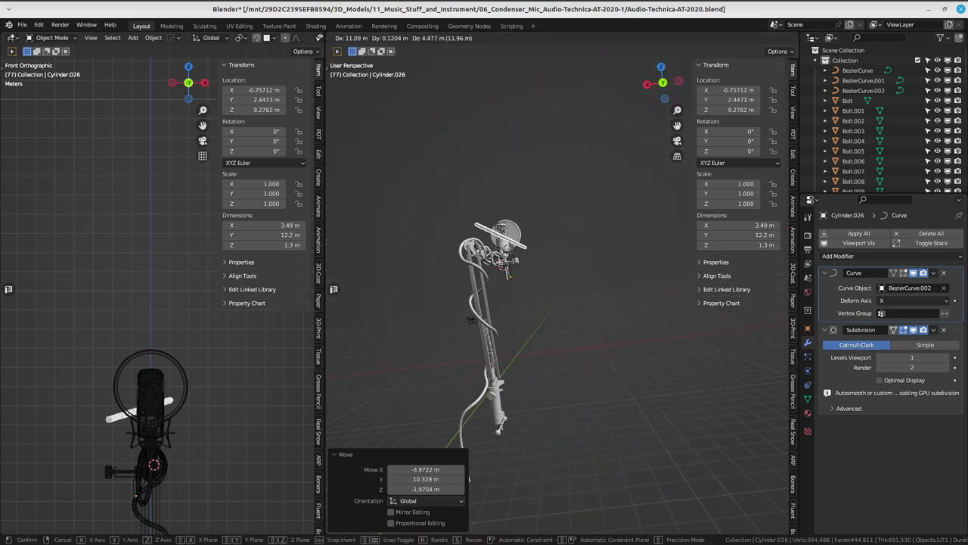
{"action": "left_click", "coordinate": [476, 261]}
{"action": "mouse_move", "coordinate": [476, 261]}
{"action": "middle_mouse_down"}
{"action": "mouse_move", "coordinate": [579, 303]}
{"action": "mouse_move", "coordinate": [588, 233]}
{"action": "mouse_move", "coordinate": [465, 271]}
{"action": "mouse_move", "coordinate": [584, 83]}
{"action": "middle_mouse_up"}
{"action": "key", "text": "g"}
{"action": "left_click", "coordinate": [611, 316]}
{"action": "scroll", "coordinate": [615, 307], "scroll_direction": "up", "scroll_amount": 3}
{"action": "scroll", "coordinate": [579, 272], "scroll_direction": "up", "scroll_amount": 2}
{"action": "key", "text": "g"}
{"action": "left_click", "coordinate": [581, 257]}
- Turn on snapping to other objects' surfaces and save the file
{"action": "left_click", "coordinate": [539, 39]}
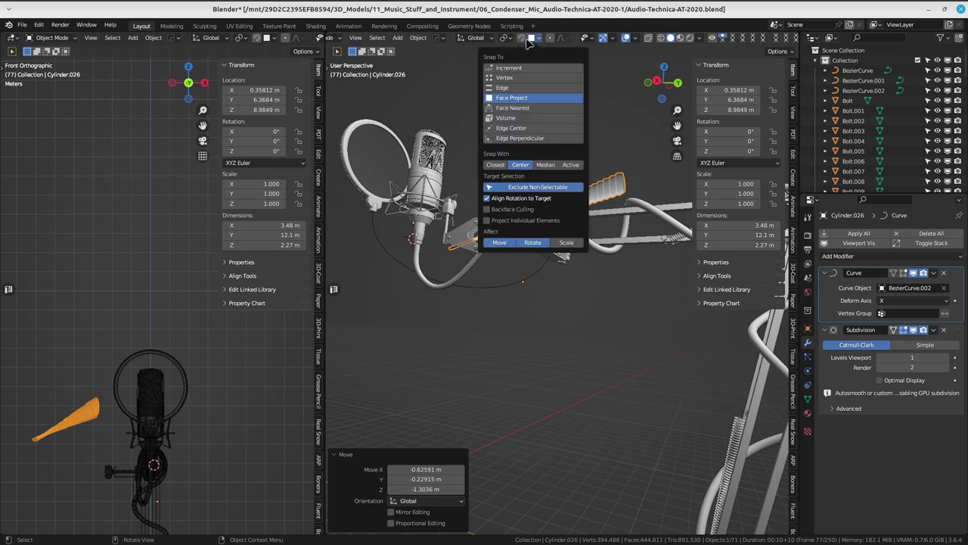
{"action": "left_click", "coordinate": [519, 40]}
{"action": "key", "text": "z"}
{"action": "key", "text": "ctrl+s"}
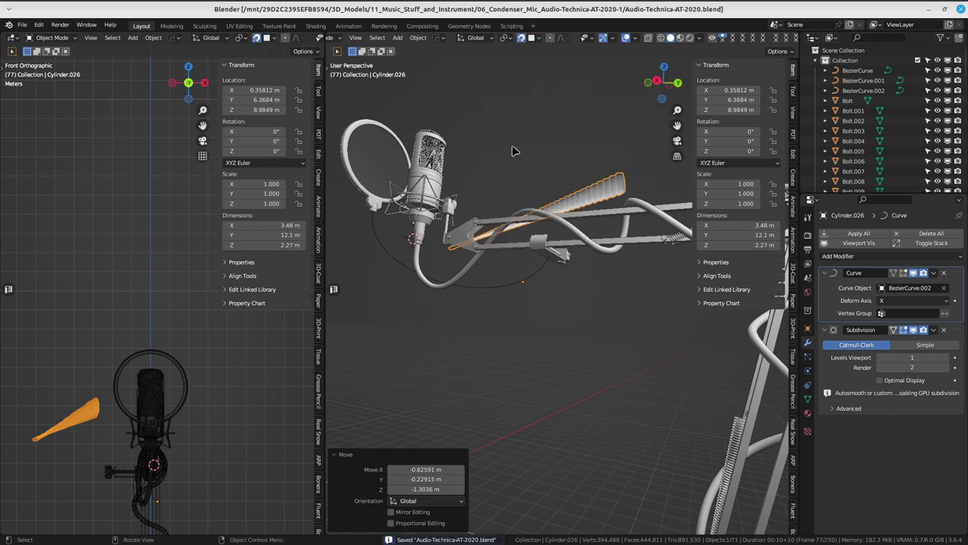
- Snap the rod onto the stand tip at X -0.062443, Y -2.4694, Z 12.466 m
{"action": "key", "text": "KP_Decimal"}
{"action": "key", "text": "g"}
{"action": "mouse_move", "coordinate": [585, 181]}
{"action": "middle_mouse_down"}
{"action": "mouse_move", "coordinate": [556, 181]}
{"action": "mouse_move", "coordinate": [589, 244]}
{"action": "middle_mouse_up"}
{"action": "left_click", "coordinate": [548, 207]}
{"action": "scroll", "coordinate": [548, 207], "scroll_direction": "down", "scroll_amount": 5}
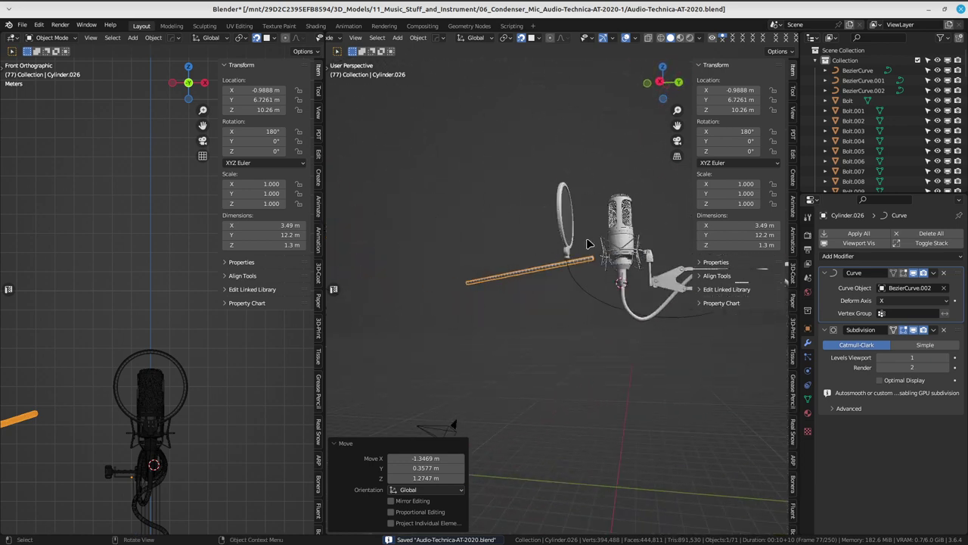
{"action": "key", "text": "KP_Decimal"}
{"action": "middle_click_drag", "start_coordinate": [519, 205], "coordinate": [583, 248]}
{"action": "key", "text": "g"}
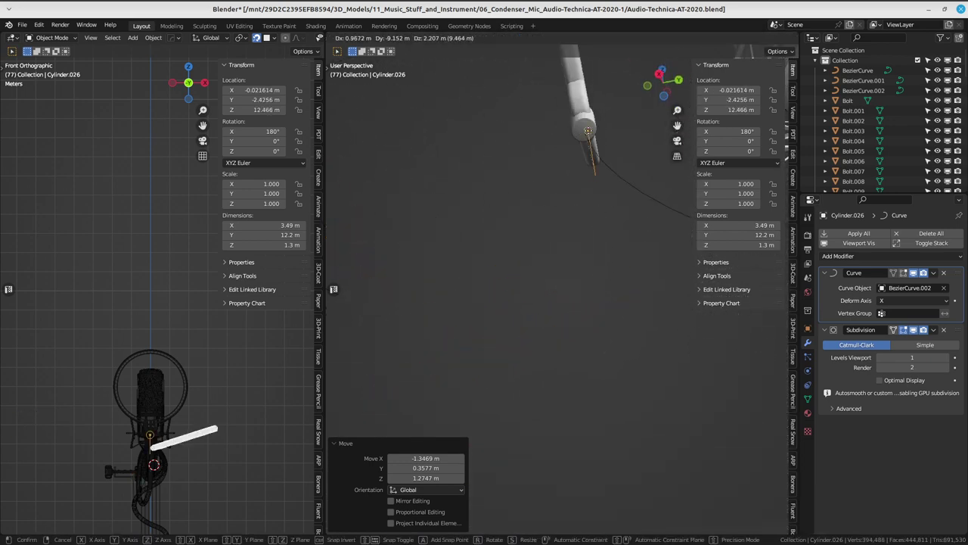
{"action": "left_click", "coordinate": [588, 130]}
{"action": "scroll", "coordinate": [590, 143], "scroll_direction": "down", "scroll_amount": 4}
{"action": "mouse_move", "coordinate": [600, 195]}
{"action": "middle_mouse_down"}
{"action": "mouse_move", "coordinate": [626, 240]}
{"action": "mouse_move", "coordinate": [573, 164]}
{"action": "middle_mouse_up"}
{"action": "scroll", "coordinate": [573, 164], "scroll_direction": "up", "scroll_amount": 3}
{"action": "mouse_move", "coordinate": [560, 219]}
{"action": "middle_mouse_down"}
{"action": "mouse_move", "coordinate": [572, 198]}
{"action": "mouse_move", "coordinate": [558, 201]}
{"action": "middle_mouse_up"}
{"action": "key", "text": "Tab"}
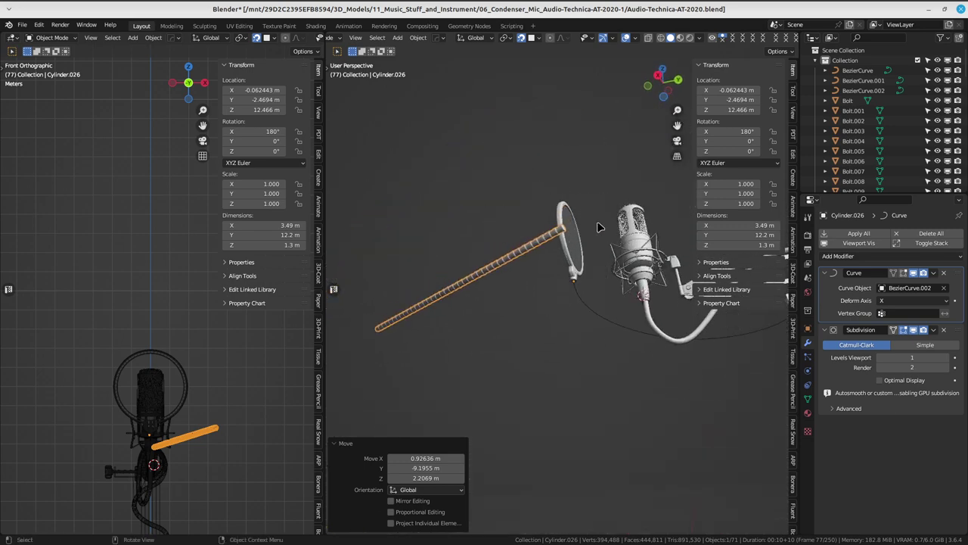
{"action": "key", "text": "Tab"}
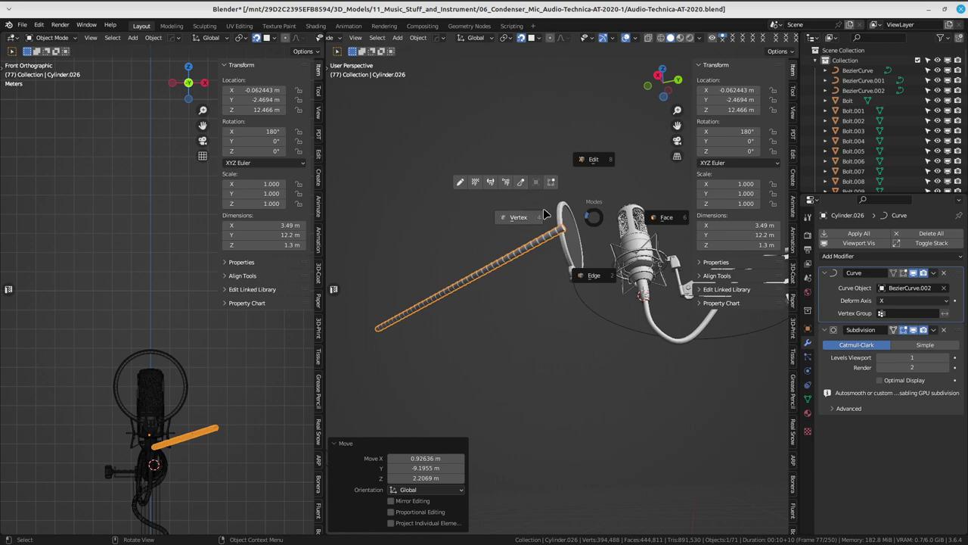
- Return the rod to Object Mode and apply its transforms
{"action": "left_click", "coordinate": [543, 216]}
{"action": "mouse_move", "coordinate": [543, 215]}
{"action": "middle_mouse_down"}
{"action": "mouse_move", "coordinate": [578, 166]}
{"action": "mouse_move", "coordinate": [632, 258]}
{"action": "mouse_move", "coordinate": [575, 235]}
{"action": "mouse_move", "coordinate": [573, 254]}
{"action": "mouse_move", "coordinate": [529, 242]}
{"action": "mouse_move", "coordinate": [578, 225]}
{"action": "mouse_move", "coordinate": [517, 309]}
{"action": "mouse_move", "coordinate": [501, 225]}
{"action": "middle_mouse_up"}
{"action": "key", "text": "Tab"}
{"action": "left_click", "coordinate": [564, 235]}
{"action": "key", "text": "ctrl+a"}
{"action": "left_click", "coordinate": [560, 250]}
- Enter Edit Mode on the rod with X-ray on and select all its vertices
{"action": "key", "text": "ctrl+Tab"}
{"action": "left_click", "coordinate": [484, 314]}
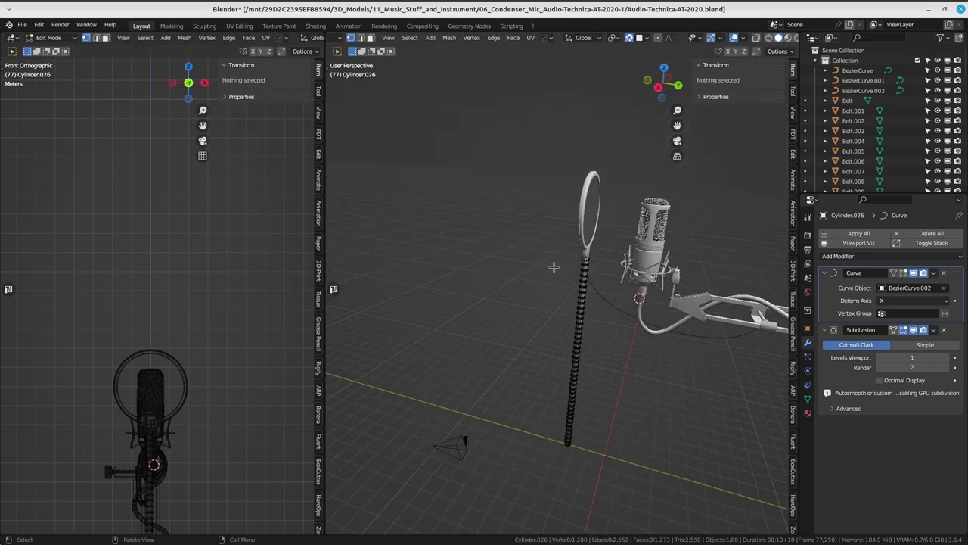
{"action": "key", "text": "alt+z"}
{"action": "mouse_move", "coordinate": [560, 252]}
{"action": "middle_mouse_down"}
{"action": "mouse_move", "coordinate": [537, 274]}
{"action": "mouse_move", "coordinate": [486, 154]}
{"action": "middle_mouse_up"}
{"action": "left_click_drag", "start_coordinate": [486, 154], "coordinate": [637, 516]}
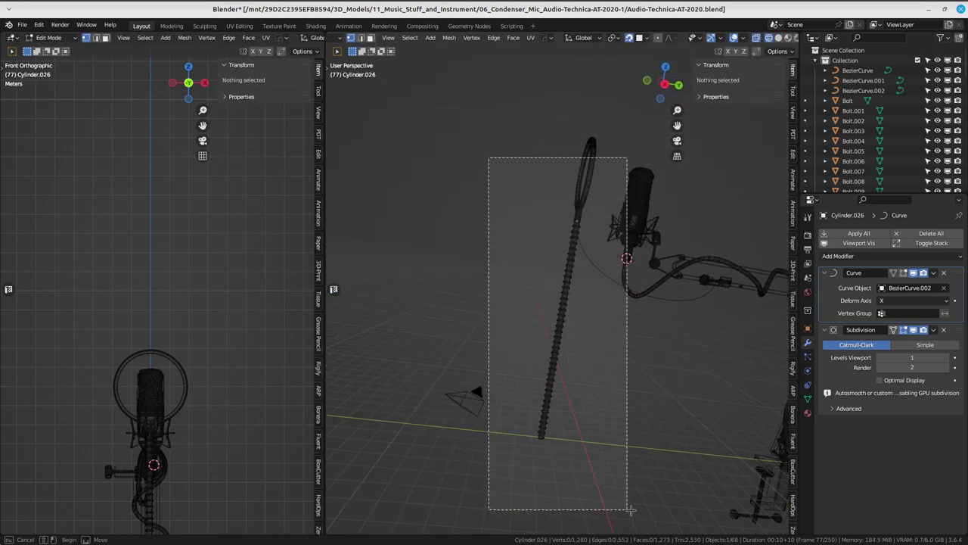
{"action": "mouse_move", "coordinate": [637, 516]}
{"action": "middle_mouse_down"}
{"action": "mouse_move", "coordinate": [593, 339]}
{"action": "mouse_move", "coordinate": [492, 244]}
{"action": "mouse_move", "coordinate": [435, 280]}
{"action": "mouse_move", "coordinate": [420, 330]}
{"action": "mouse_move", "coordinate": [560, 307]}
{"action": "mouse_move", "coordinate": [625, 309]}
{"action": "mouse_move", "coordinate": [605, 300]}
{"action": "mouse_move", "coordinate": [681, 288]}
{"action": "middle_mouse_up"}
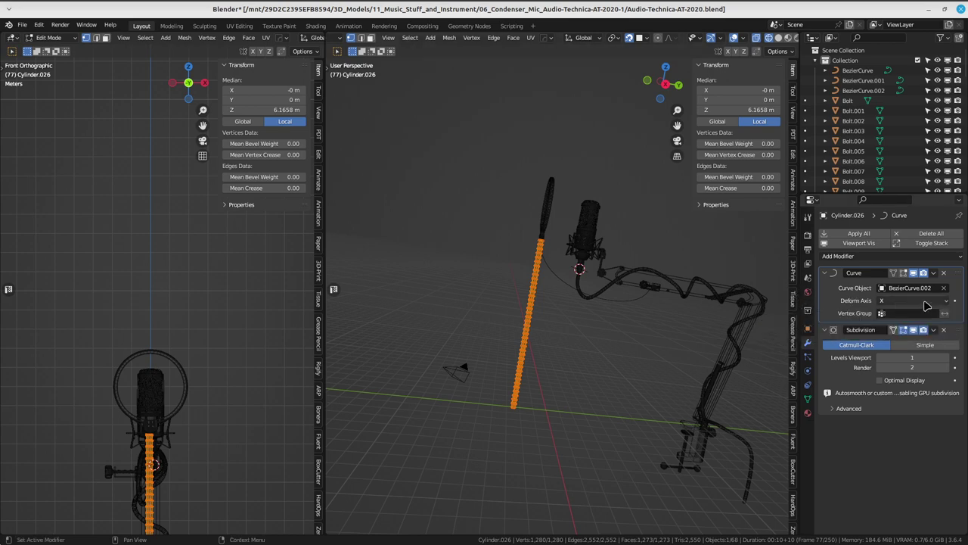
- Set the Curve modifier's Deform Axis to Z
{"action": "left_click", "coordinate": [926, 303]}
{"action": "left_click", "coordinate": [913, 334]}
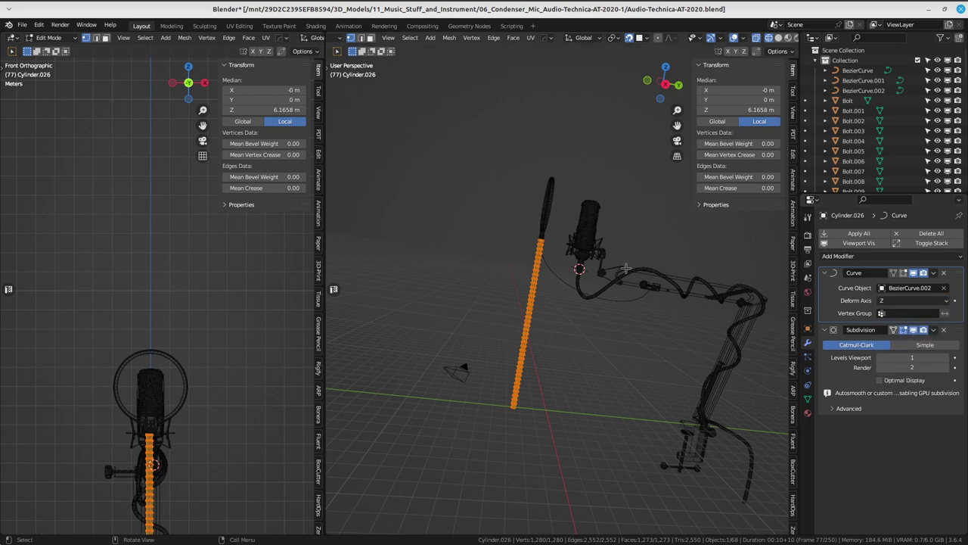
{"action": "key", "text": "Tab"}
{"action": "key", "text": "Tab"}
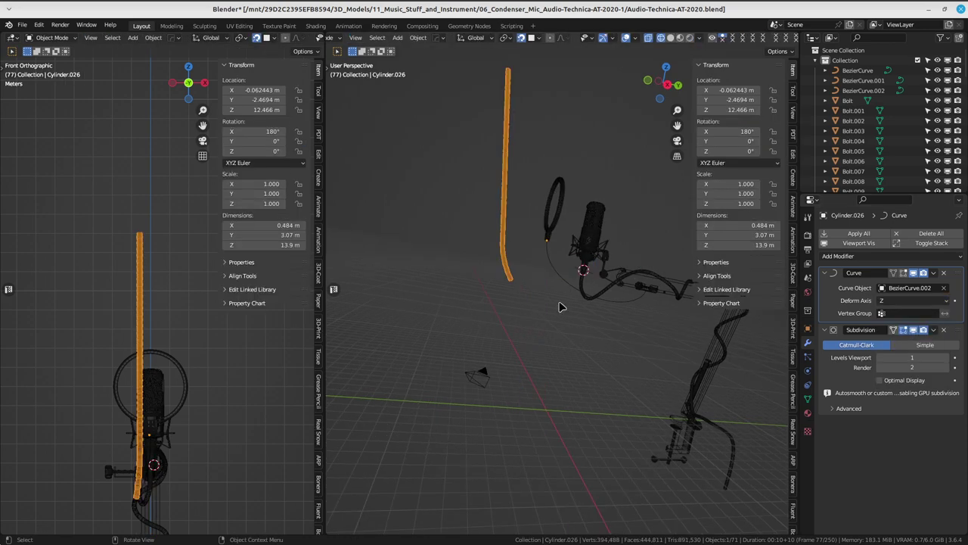
- Back in Object Mode, try moving the cable cylinder twice, cancelling both moves
{"action": "mouse_move", "coordinate": [562, 305]}
{"action": "middle_mouse_down"}
{"action": "mouse_move", "coordinate": [616, 253]}
{"action": "mouse_move", "coordinate": [605, 300]}
{"action": "middle_mouse_up"}
{"action": "key", "text": "g"}
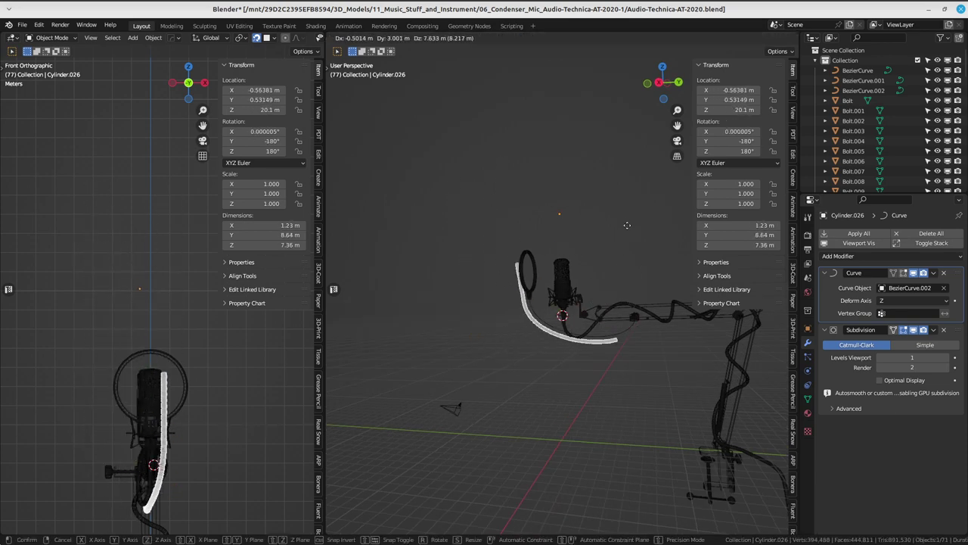
{"action": "key", "text": "Escape"}
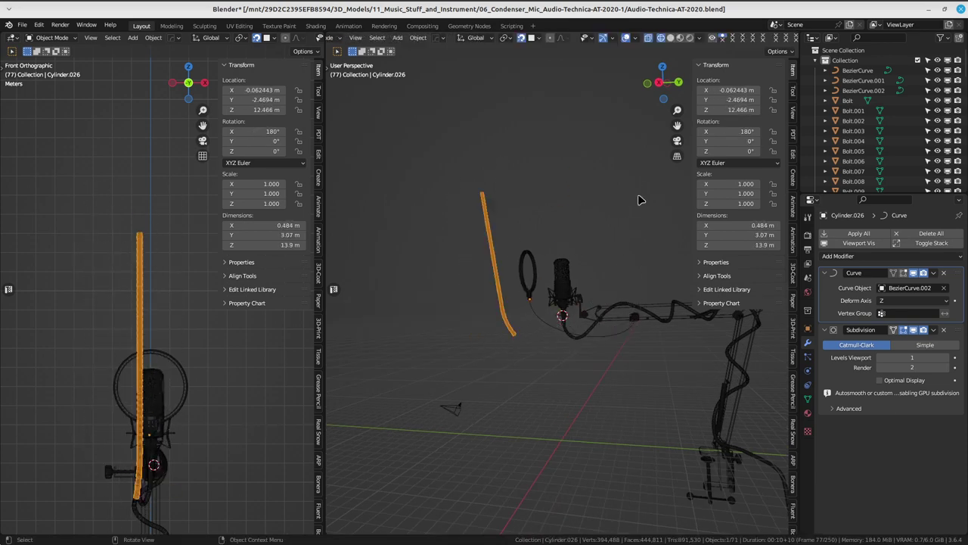
{"action": "middle_click_drag", "start_coordinate": [590, 234], "coordinate": [598, 227]}
{"action": "key", "text": "g"}
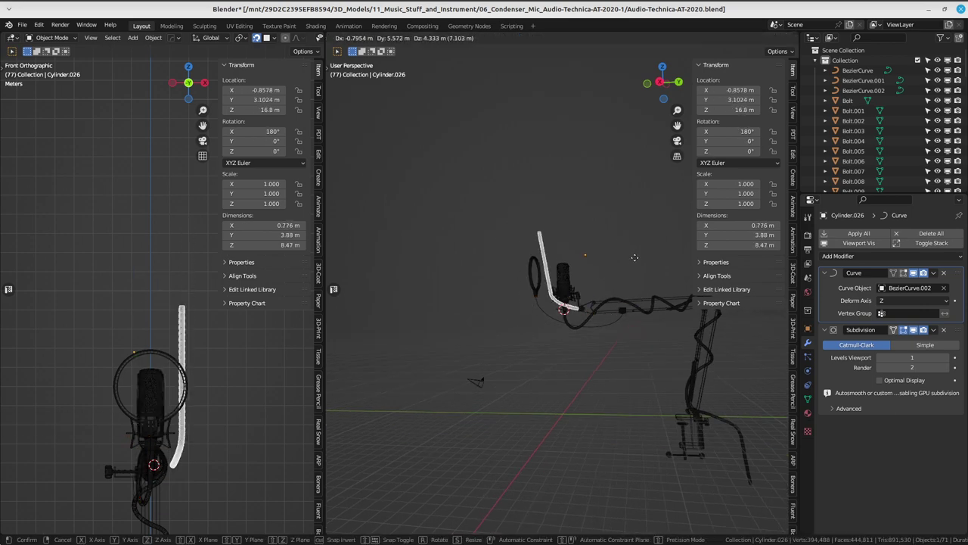
{"action": "key", "text": "Escape"}
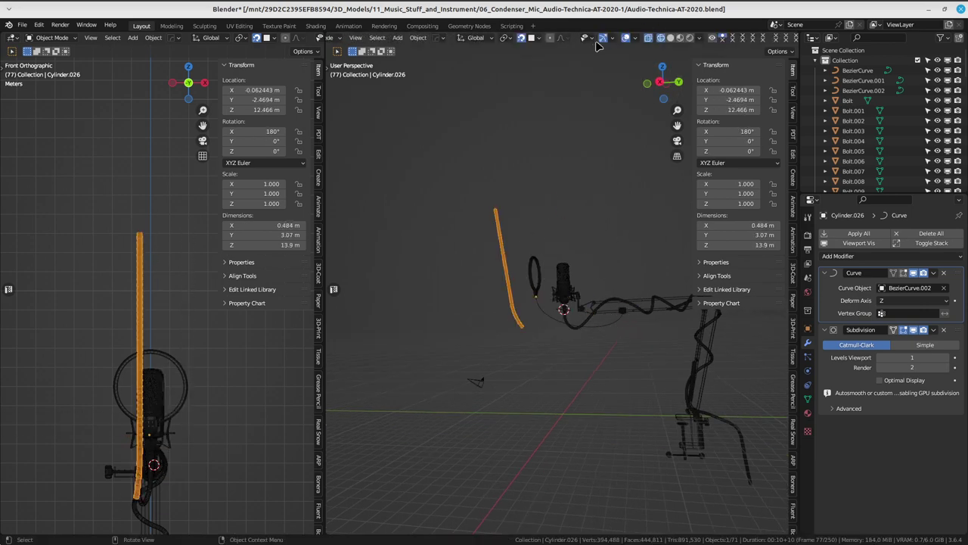
{"action": "middle_click_drag", "start_coordinate": [558, 270], "coordinate": [561, 279]}
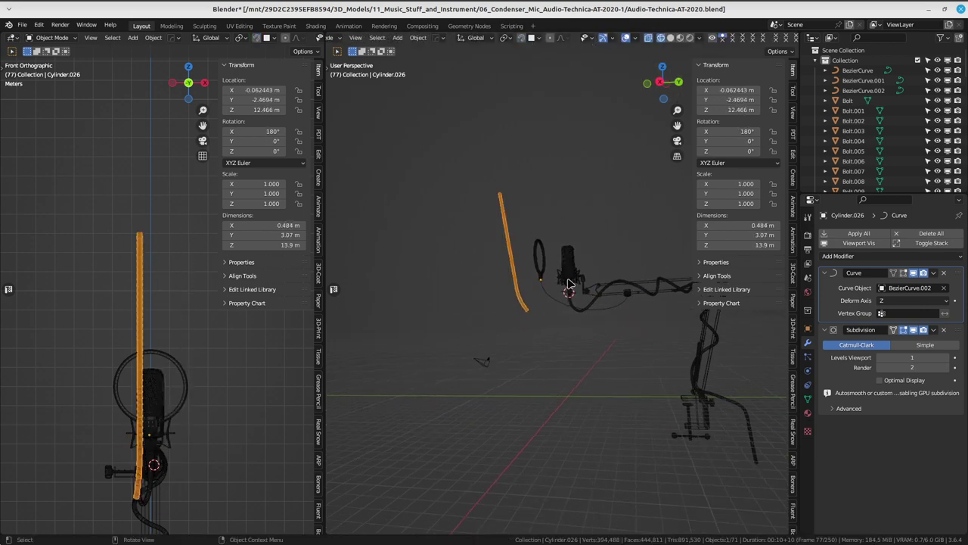
- In Right Orthographic view, move the cylinder up along BezierCurve.002 beneath the mic
{"action": "key", "text": "KP_1"}
{"action": "key", "text": "KP_3"}
{"action": "scroll", "coordinate": [569, 284], "scroll_direction": "up", "scroll_amount": 2}
{"action": "key", "text": "g"}
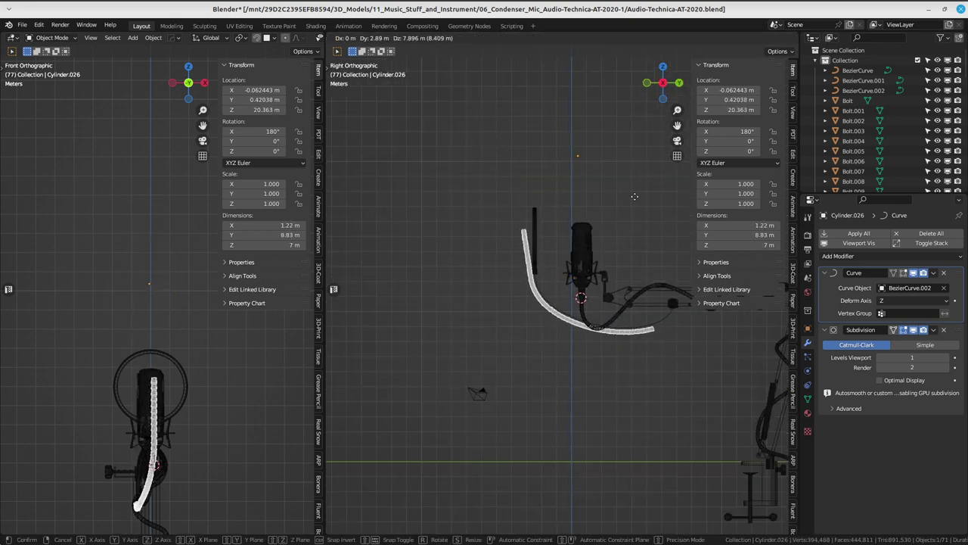
{"action": "left_click", "coordinate": [637, 162]}
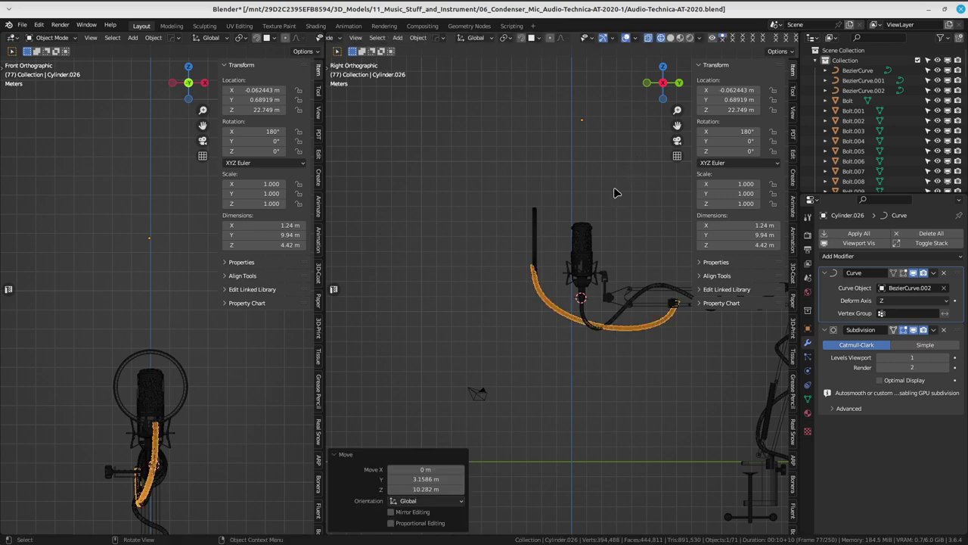
{"action": "left_click", "coordinate": [575, 324]}
- Cycle through the overlapping curves and cable at the clamp to find BezierCurve.002
{"action": "left_click", "coordinate": [578, 319]}
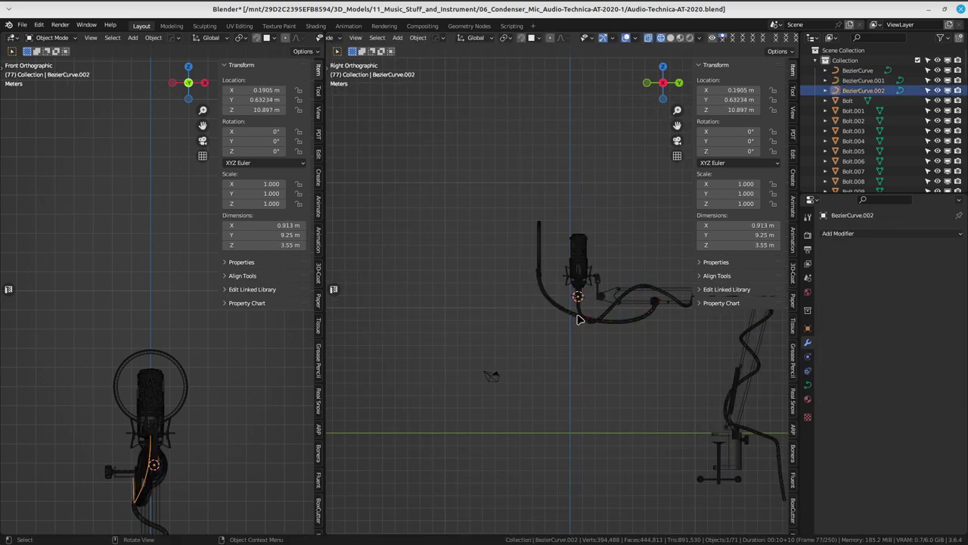
{"action": "left_click", "coordinate": [578, 319]}
{"action": "left_click", "coordinate": [567, 315]}
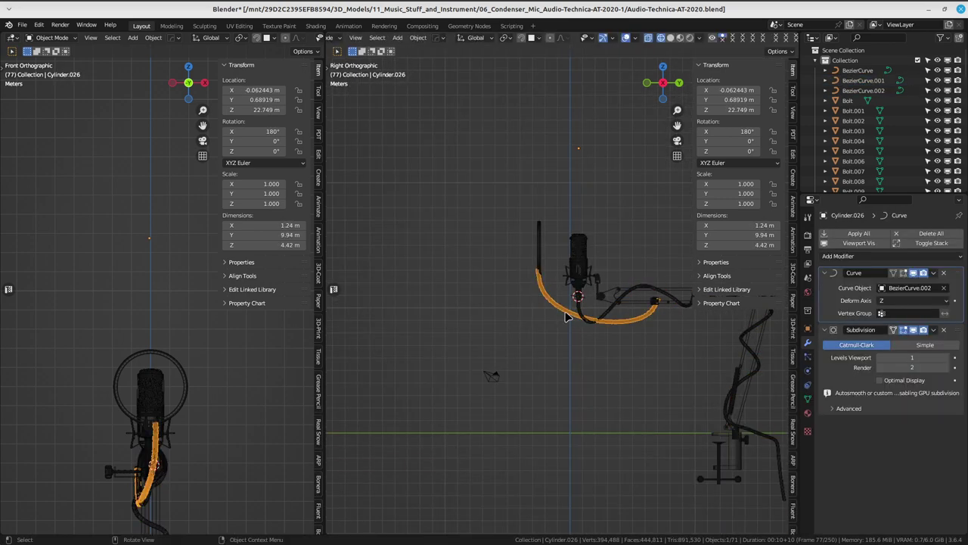
{"action": "left_click", "coordinate": [567, 314]}
{"action": "scroll", "coordinate": [573, 319], "scroll_direction": "up", "scroll_amount": 3}
{"action": "scroll", "coordinate": [560, 324], "scroll_direction": "up", "scroll_amount": 3}
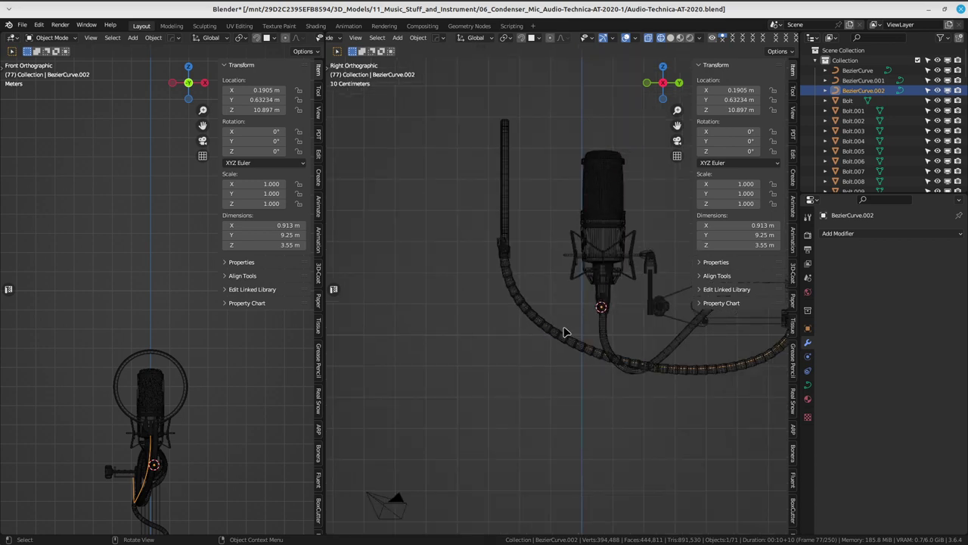
{"action": "left_click", "coordinate": [567, 332]}
{"action": "scroll", "coordinate": [567, 330], "scroll_direction": "down", "scroll_amount": 3}
{"action": "scroll", "coordinate": [567, 325], "scroll_direction": "down", "scroll_amount": 3}
{"action": "scroll", "coordinate": [576, 283], "scroll_direction": "up", "scroll_amount": 2}
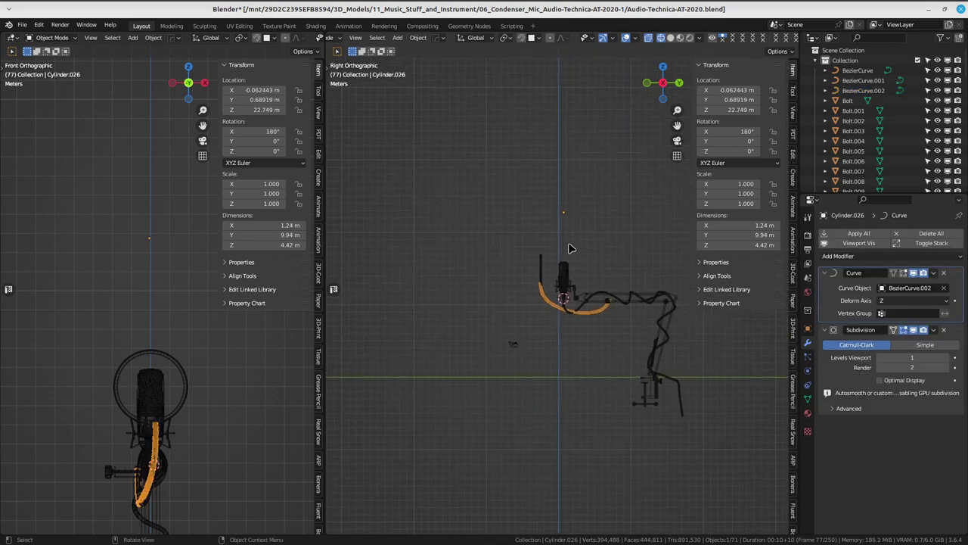
{"action": "scroll", "coordinate": [575, 284], "scroll_direction": "up", "scroll_amount": 3}
- Select BezierCurve.002 and apply all its transforms
{"action": "left_click", "coordinate": [552, 334]}
{"action": "left_click", "coordinate": [551, 336]}
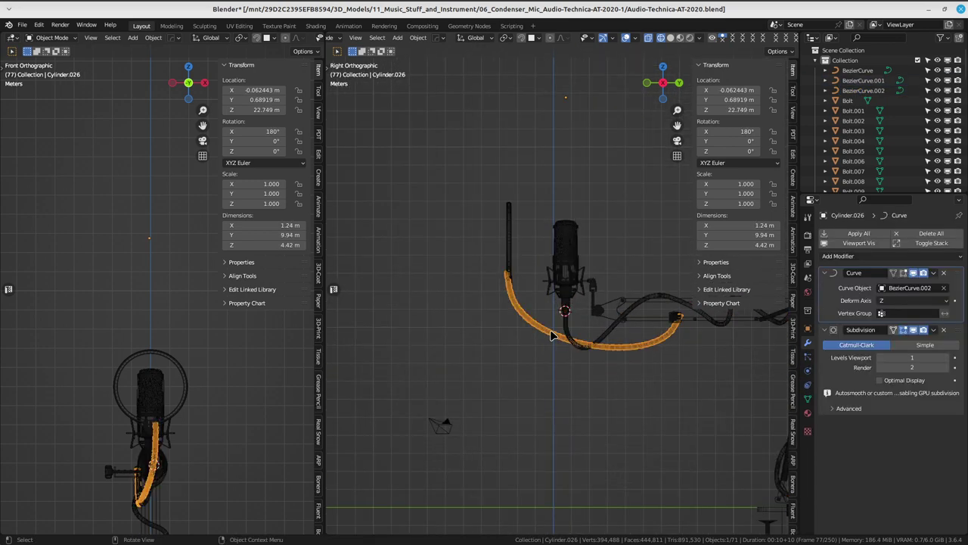
{"action": "left_click", "coordinate": [551, 335]}
{"action": "scroll", "coordinate": [555, 333], "scroll_direction": "up", "scroll_amount": 1}
{"action": "key", "text": "ctrl+a"}
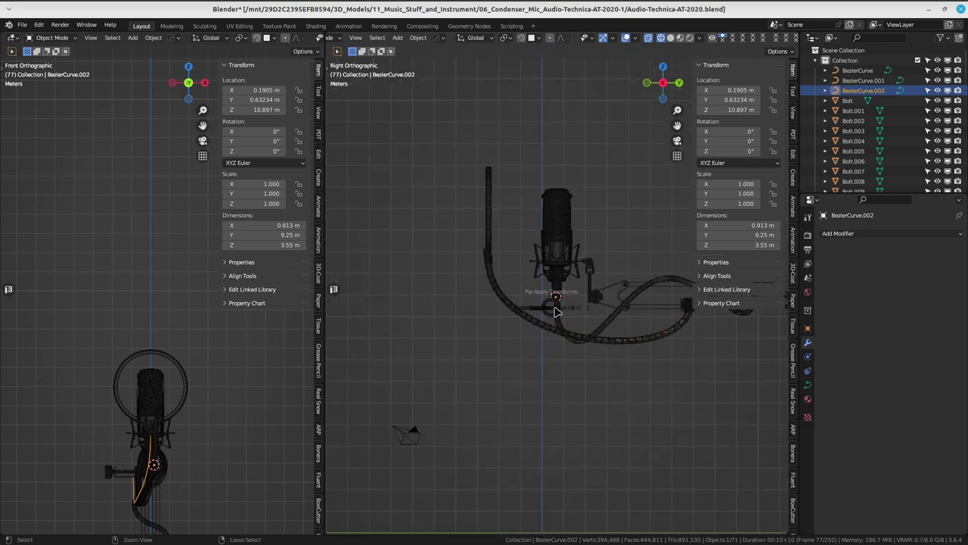
{"action": "left_click", "coordinate": [477, 310]}
- Select Cylinder.026 and clear its location back to the origin
{"action": "scroll", "coordinate": [514, 317], "scroll_direction": "down", "scroll_amount": 1}
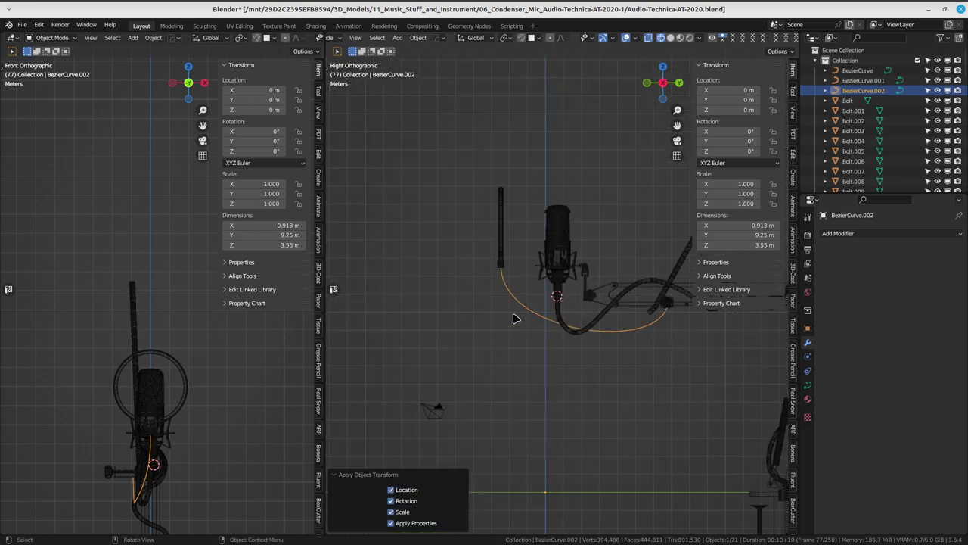
{"action": "scroll", "coordinate": [492, 315], "scroll_direction": "down", "scroll_amount": 1}
{"action": "scroll", "coordinate": [529, 321], "scroll_direction": "down", "scroll_amount": 2}
{"action": "scroll", "coordinate": [575, 302], "scroll_direction": "up", "scroll_amount": 1}
{"action": "left_click", "coordinate": [597, 265]}
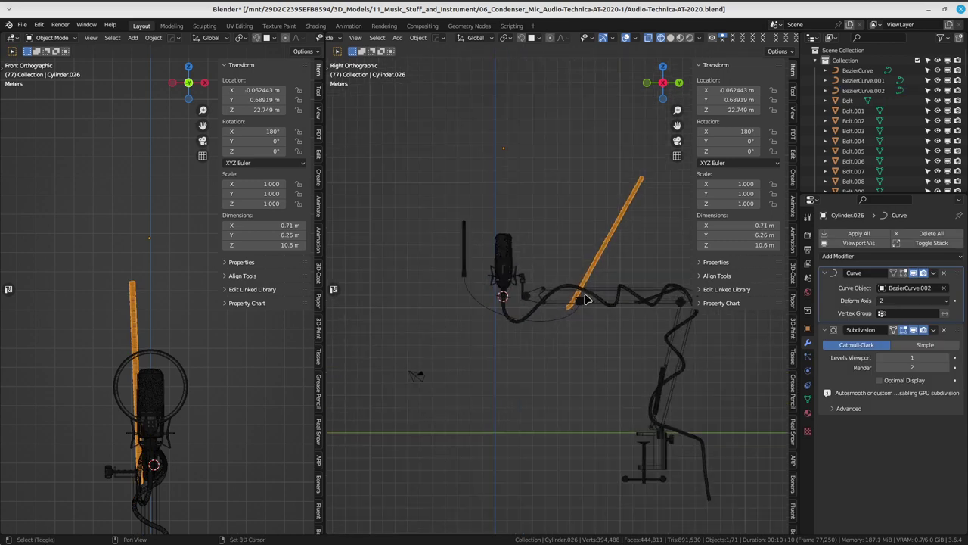
{"action": "scroll", "coordinate": [582, 303], "scroll_direction": "up", "scroll_amount": 2}
{"action": "key", "text": "alt+g"}
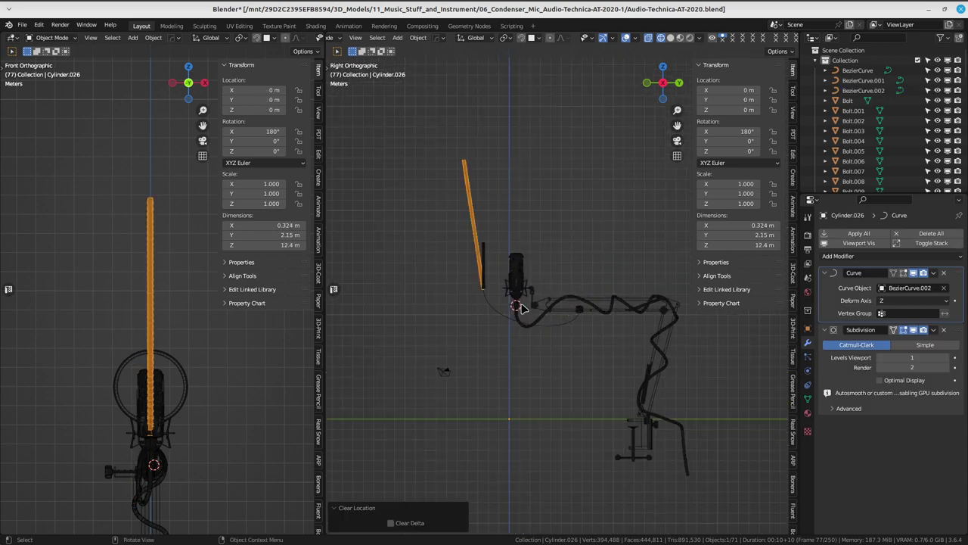
{"action": "middle_click_drag", "start_coordinate": [520, 307], "coordinate": [537, 289], "text": "shift"}
{"action": "key", "text": "g"}
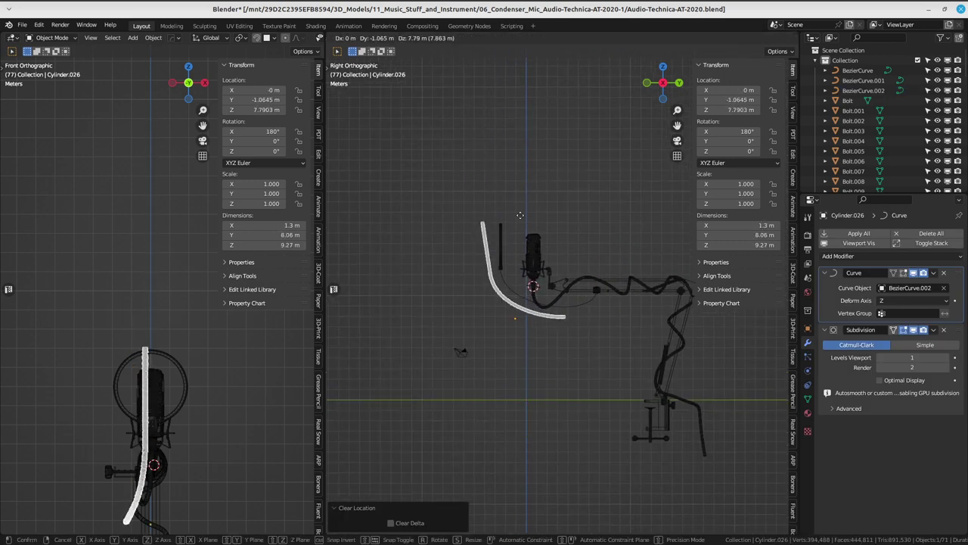
{"action": "right_click", "coordinate": [520, 216]}
{"action": "scroll", "coordinate": [530, 288], "scroll_direction": "up", "scroll_amount": 3}
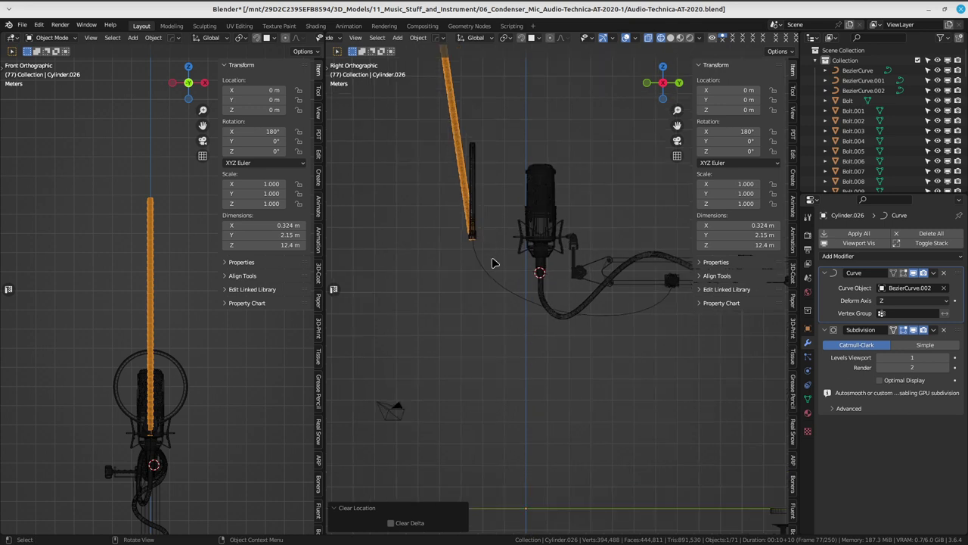
- Raise Cylinder.026 along the Z axis
{"action": "middle_click_drag", "start_coordinate": [496, 263], "coordinate": [535, 294], "text": "shift"}
{"action": "key", "text": "g"}
{"action": "key", "text": "z"}
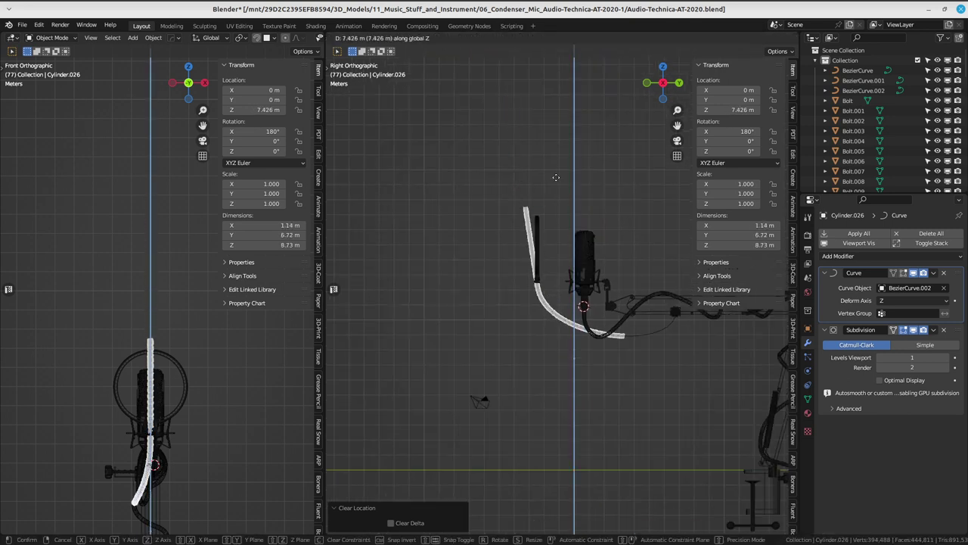
{"action": "left_click", "coordinate": [577, 103]}
{"action": "scroll", "coordinate": [577, 103], "scroll_direction": "up", "scroll_amount": 3}
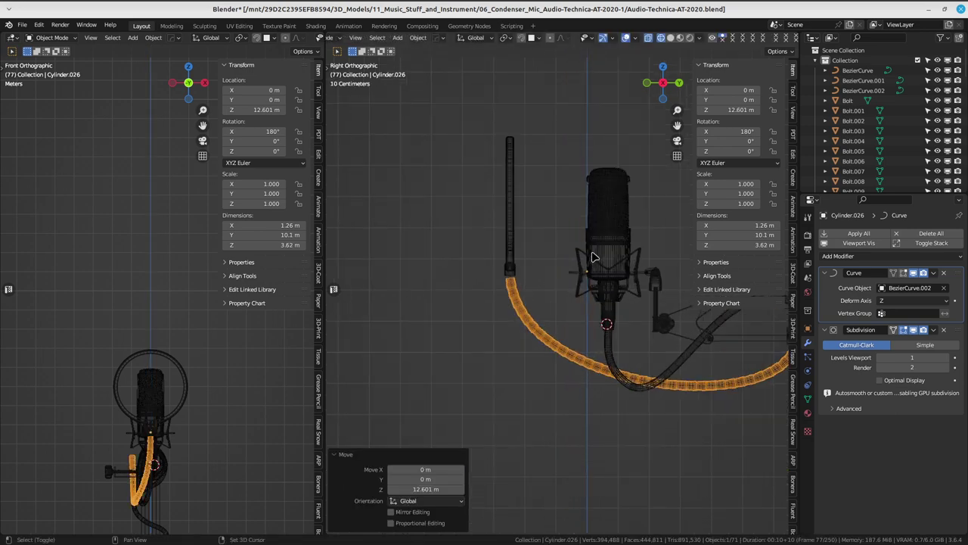
{"action": "scroll", "coordinate": [583, 227], "scroll_direction": "up", "scroll_amount": 2}
{"action": "scroll", "coordinate": [586, 287], "scroll_direction": "down", "scroll_amount": 2}
{"action": "mouse_move", "coordinate": [703, 393]}
{"action": "middle_mouse_down", "text": "shift"}
{"action": "mouse_move", "coordinate": [592, 332]}
{"action": "mouse_move", "coordinate": [681, 348]}
{"action": "middle_mouse_up", "text": "shift"}
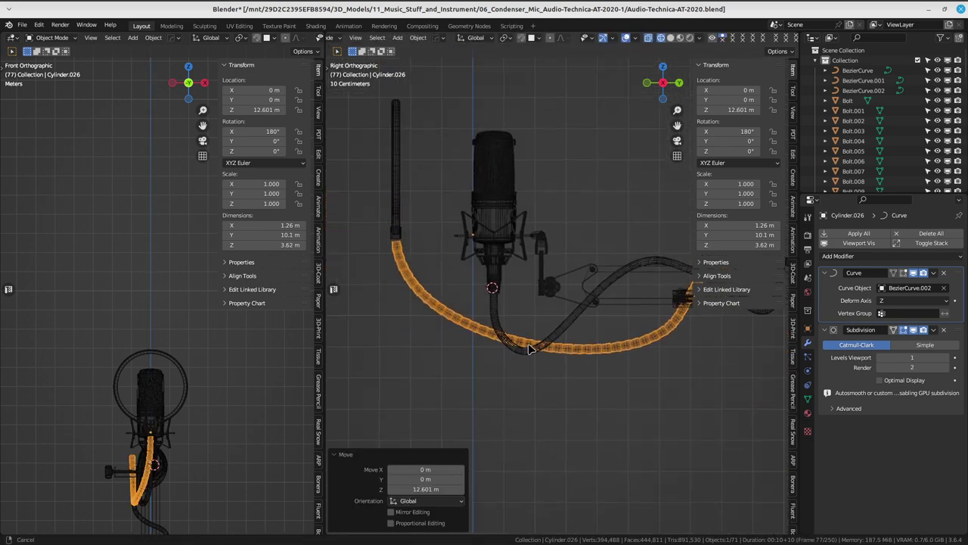
{"action": "scroll", "coordinate": [643, 398], "scroll_direction": "down", "scroll_amount": 2}
- Shorten the cable by scaling it along Z, then adjust its height on Z
{"action": "key", "text": "s"}
{"action": "key", "text": "z"}
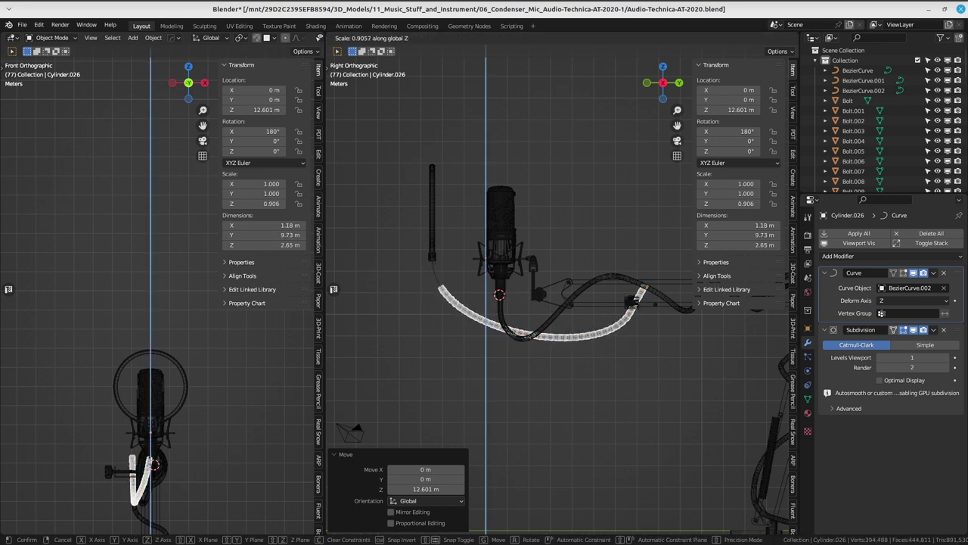
{"action": "left_click", "coordinate": [497, 318]}
{"action": "scroll", "coordinate": [570, 346], "scroll_direction": "up", "scroll_amount": 2}
{"action": "scroll", "coordinate": [627, 363], "scroll_direction": "up", "scroll_amount": 2}
{"action": "key", "text": "g"}
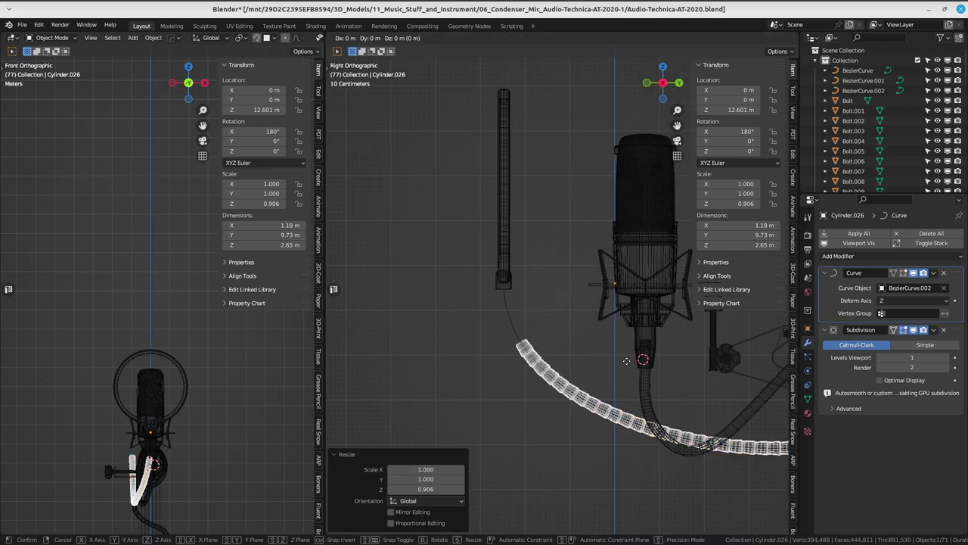
{"action": "key", "text": "z"}
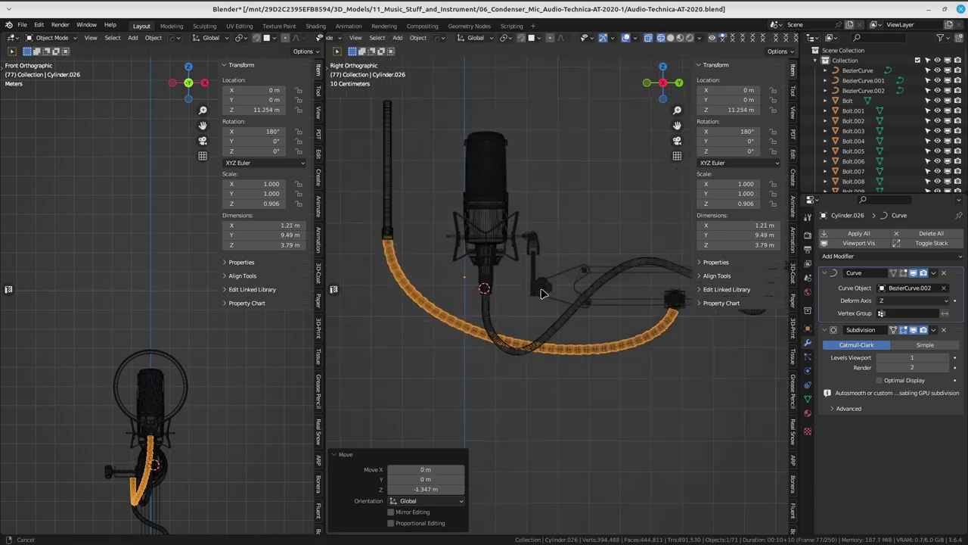
{"action": "scroll", "coordinate": [581, 299], "scroll_direction": "up", "scroll_amount": 8}
{"action": "scroll", "coordinate": [552, 311], "scroll_direction": "up", "scroll_amount": 2}
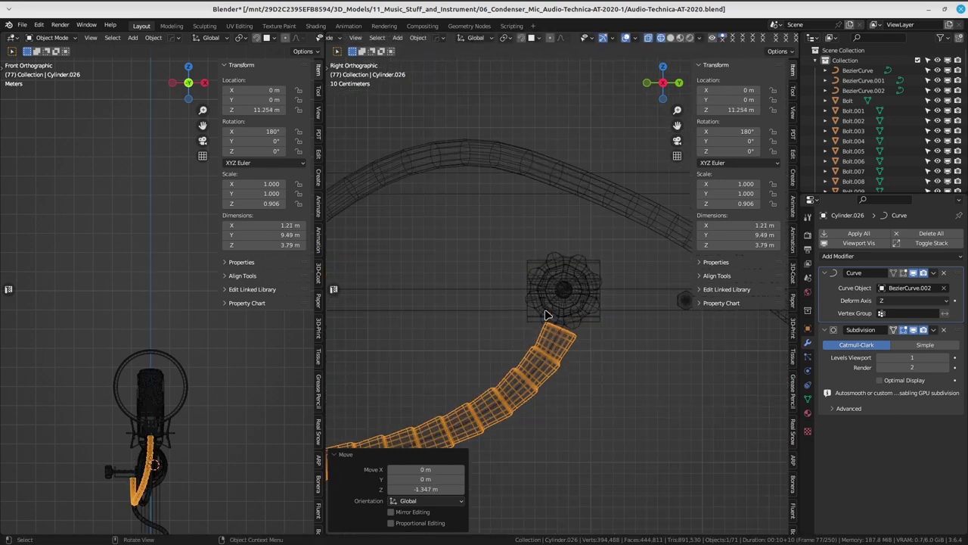
{"action": "scroll", "coordinate": [560, 329], "scroll_direction": "up", "scroll_amount": 2}
{"action": "scroll", "coordinate": [568, 337], "scroll_direction": "down", "scroll_amount": 1}
- Stretch the cable to 0.961 in Z and raise it to Z 11.398 m
{"action": "key", "text": "s"}
{"action": "key", "text": "z"}
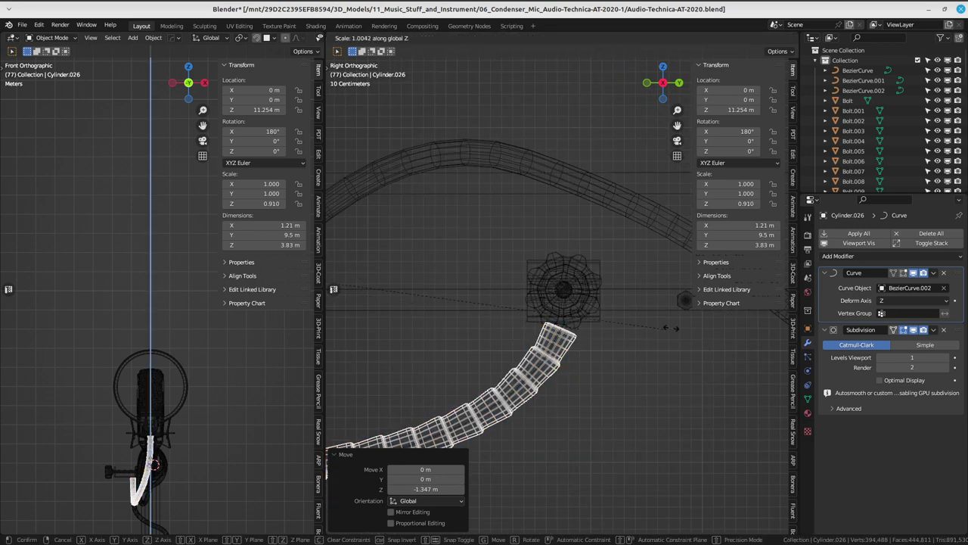
{"action": "left_click", "coordinate": [691, 184]}
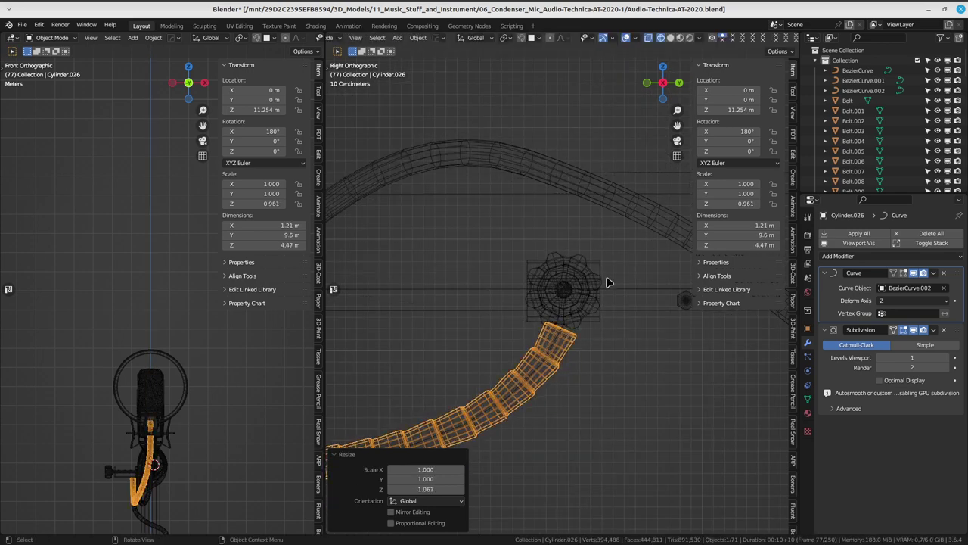
{"action": "key", "text": "g"}
{"action": "key", "text": "z"}
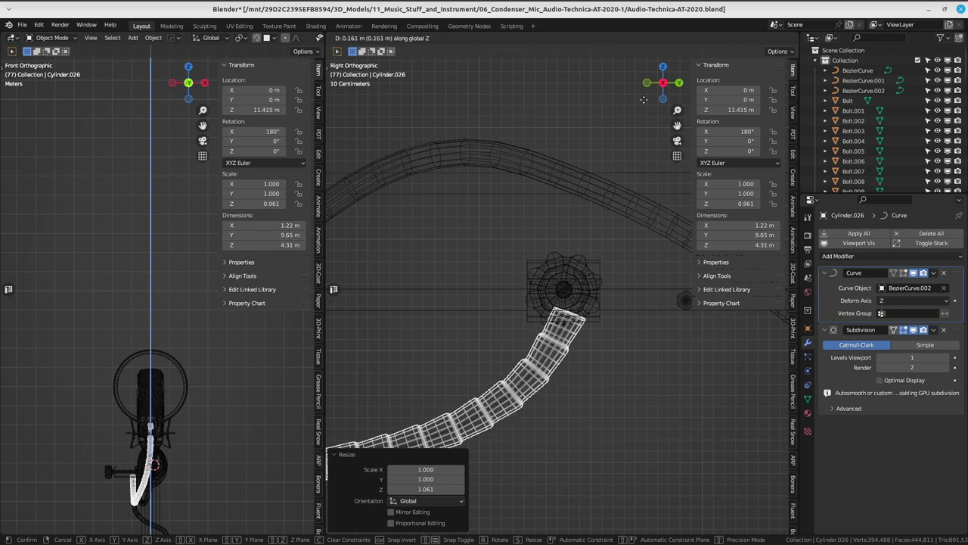
{"action": "left_click", "coordinate": [624, 132]}
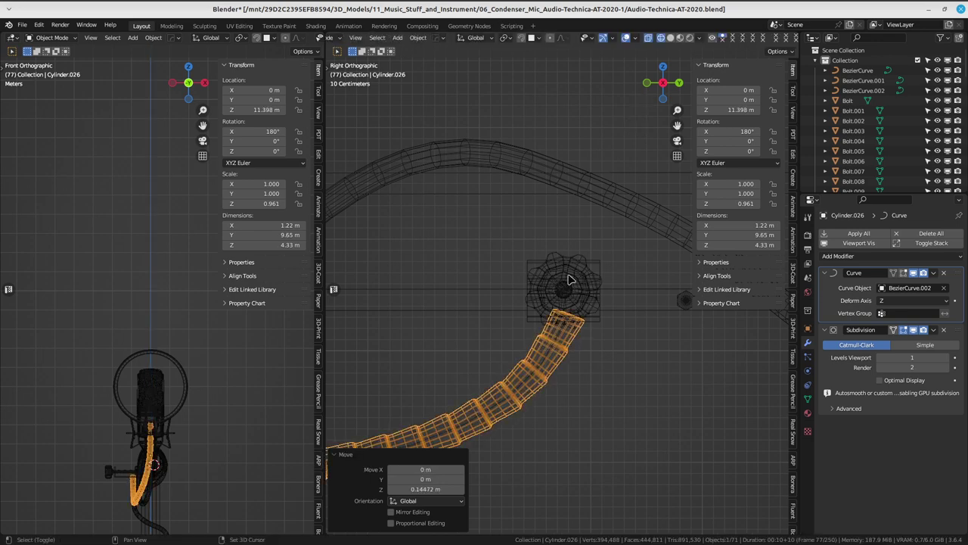
{"action": "key", "text": "ctrl+Tab"}
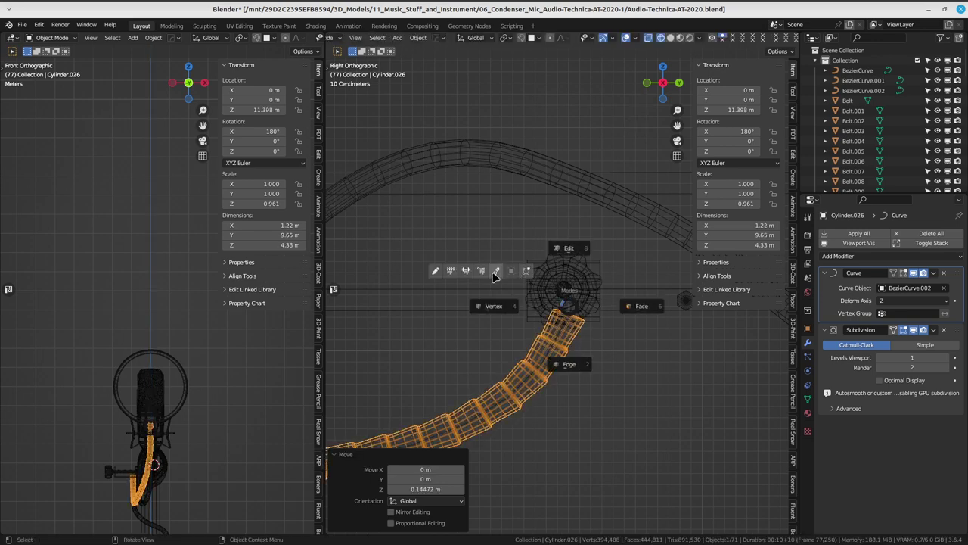
{"action": "left_click", "coordinate": [495, 272]}
- Select BezierCurve.002 among the overlapping objects and enter its Edit Mode
{"action": "key", "text": "ctrl+Tab"}
{"action": "left_click", "coordinate": [562, 323]}
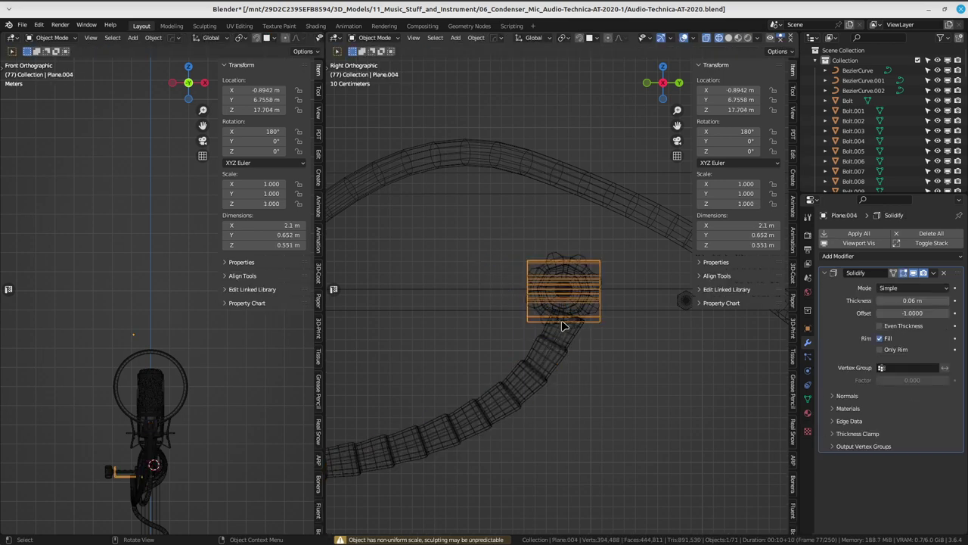
{"action": "left_click", "coordinate": [562, 333]}
{"action": "left_click", "coordinate": [560, 339]}
{"action": "left_click", "coordinate": [560, 340]}
{"action": "left_click", "coordinate": [561, 339]}
{"action": "key", "text": "ctrl+Tab"}
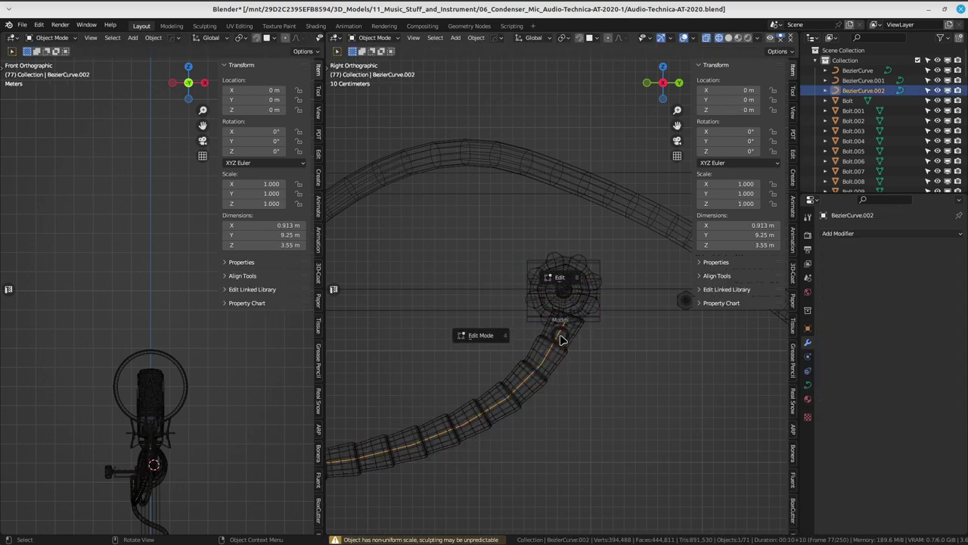
{"action": "left_click", "coordinate": [501, 338]}
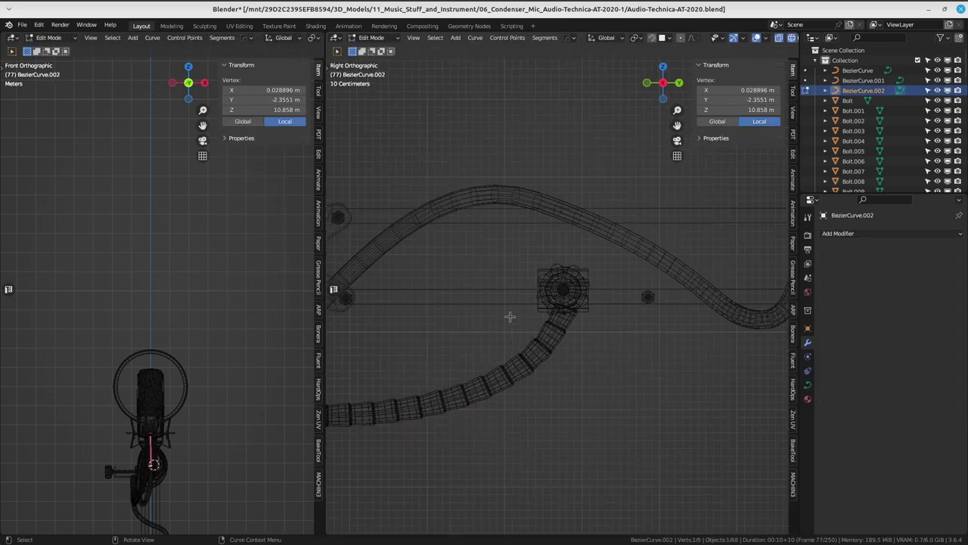
- Reposition the curve's bottom point, top point and the control point at the clamp
{"action": "left_click", "coordinate": [519, 439]}
{"action": "scroll", "coordinate": [518, 439], "scroll_direction": "up", "scroll_amount": 2}
{"action": "scroll", "coordinate": [519, 439], "scroll_direction": "down", "scroll_amount": 2}
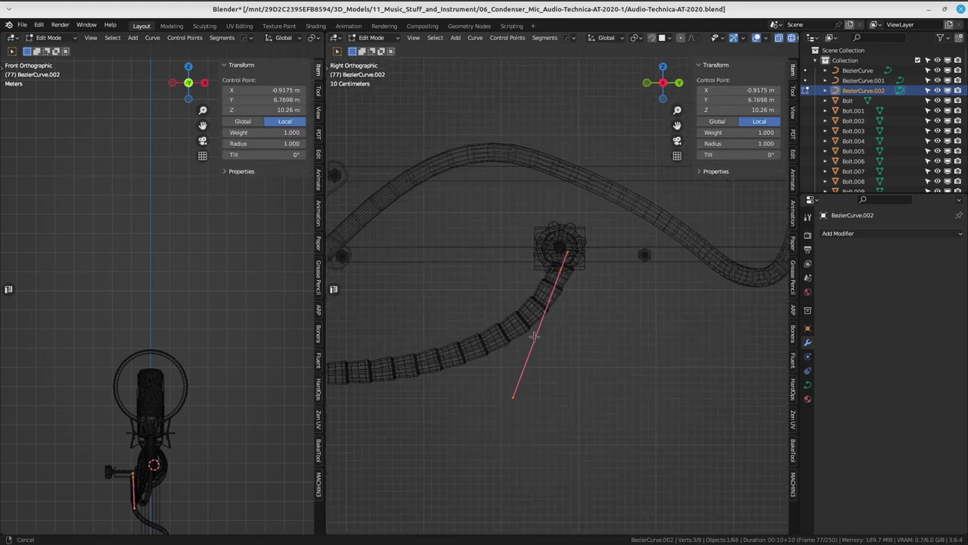
{"action": "middle_click_drag", "start_coordinate": [522, 440], "coordinate": [527, 371], "text": "shift"}
{"action": "key", "text": "g"}
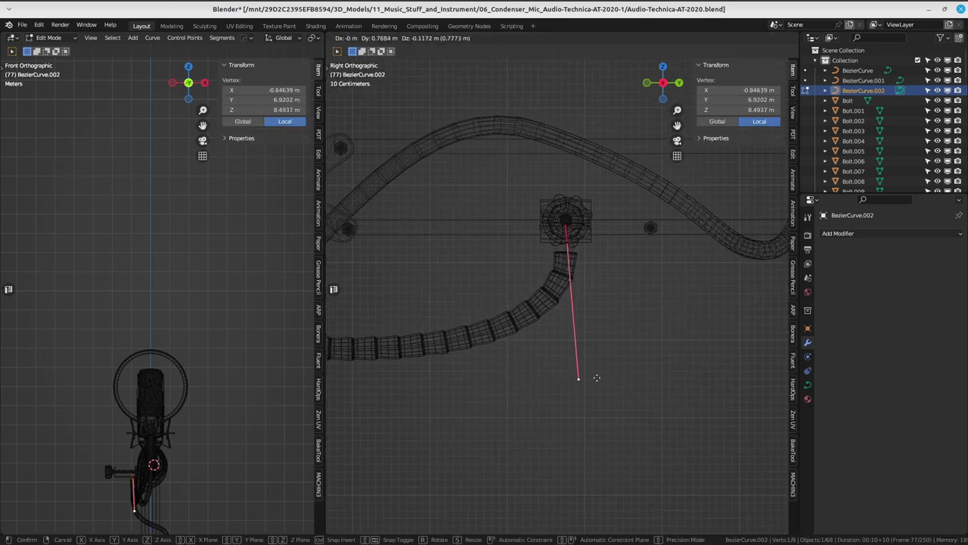
{"action": "left_click", "coordinate": [594, 376]}
{"action": "scroll", "coordinate": [572, 220], "scroll_direction": "up", "scroll_amount": 3}
{"action": "left_click", "coordinate": [561, 225]}
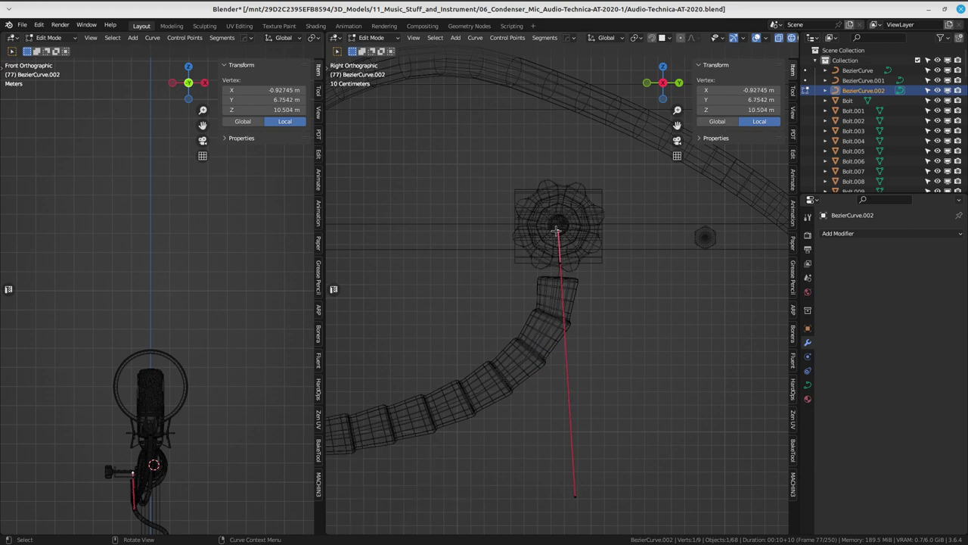
{"action": "key", "text": "g"}
{"action": "left_click", "coordinate": [560, 225]}
{"action": "left_click", "coordinate": [560, 263]}
{"action": "key", "text": "g"}
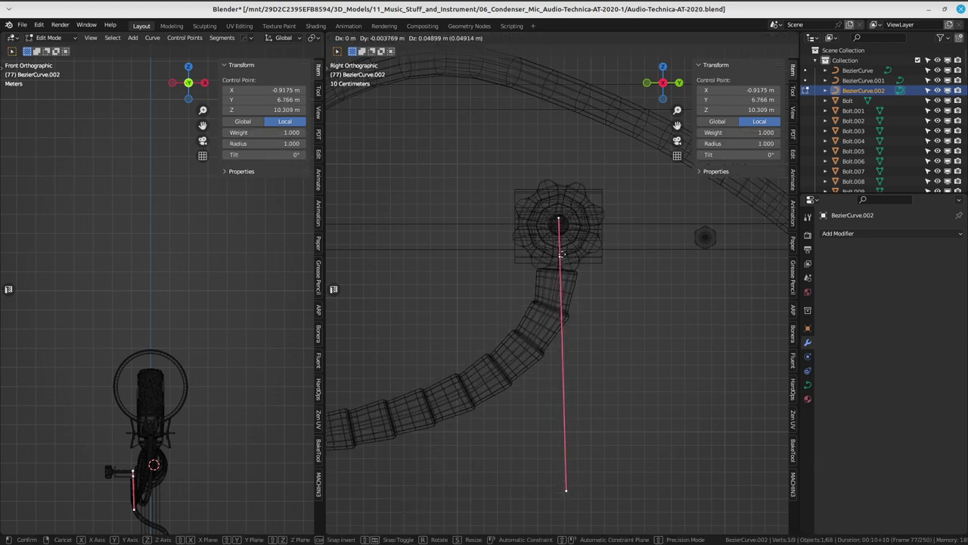
{"action": "left_click", "coordinate": [560, 246]}
- Move the handles below the mic, one down the cable and one up to the connector
{"action": "scroll", "coordinate": [560, 245], "scroll_direction": "down", "scroll_amount": 3}
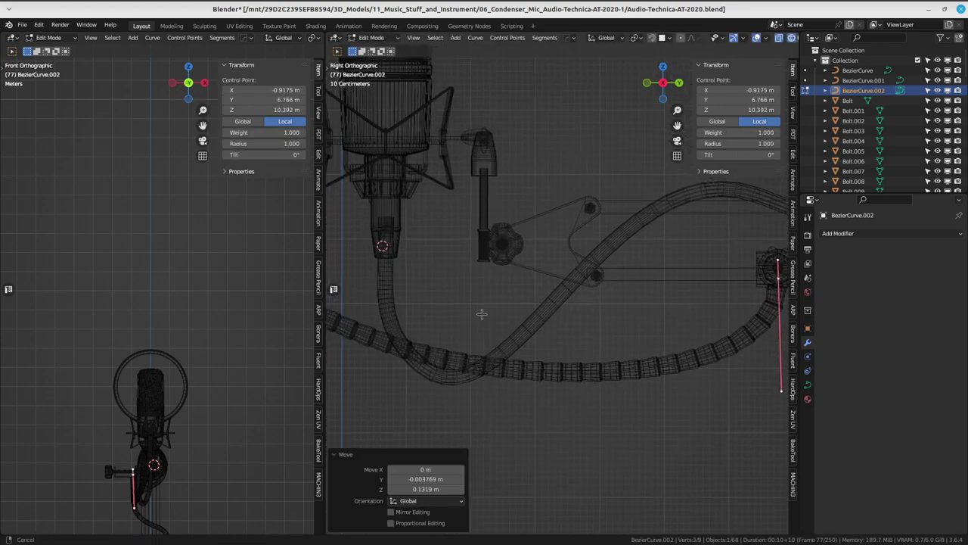
{"action": "mouse_move", "coordinate": [556, 258]}
{"action": "middle_mouse_down", "text": "shift"}
{"action": "mouse_move", "coordinate": [549, 337]}
{"action": "mouse_move", "coordinate": [568, 307]}
{"action": "middle_mouse_up", "text": "shift"}
{"action": "key", "text": "alt+a"}
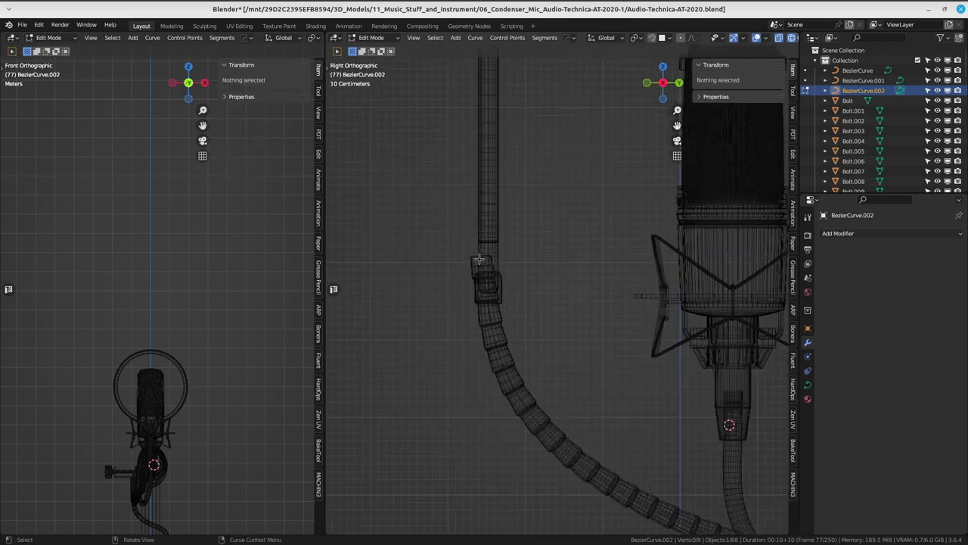
{"action": "left_click_drag", "start_coordinate": [456, 238], "coordinate": [543, 349]}
{"action": "key", "text": "g"}
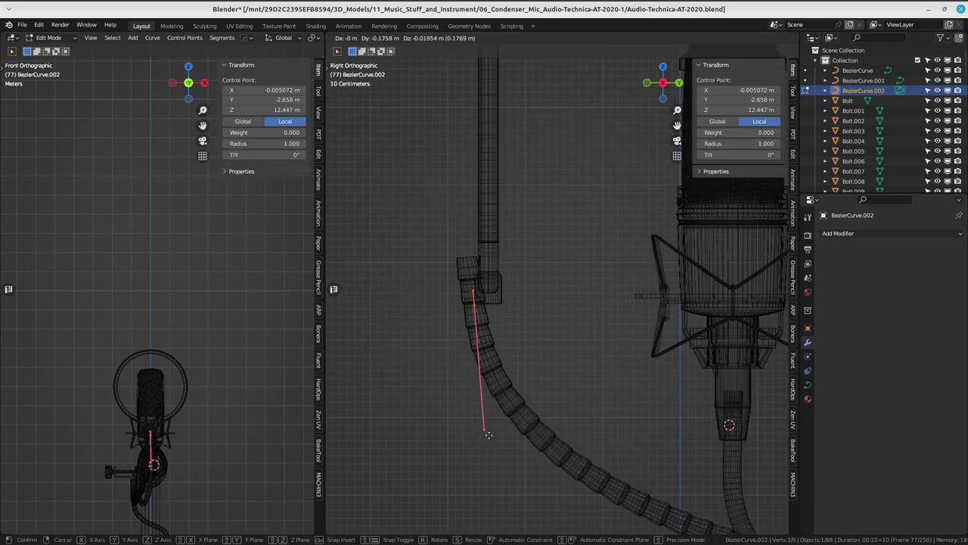
{"action": "left_click", "coordinate": [491, 407]}
{"action": "middle_click_drag", "start_coordinate": [491, 407], "coordinate": [497, 390], "text": "shift"}
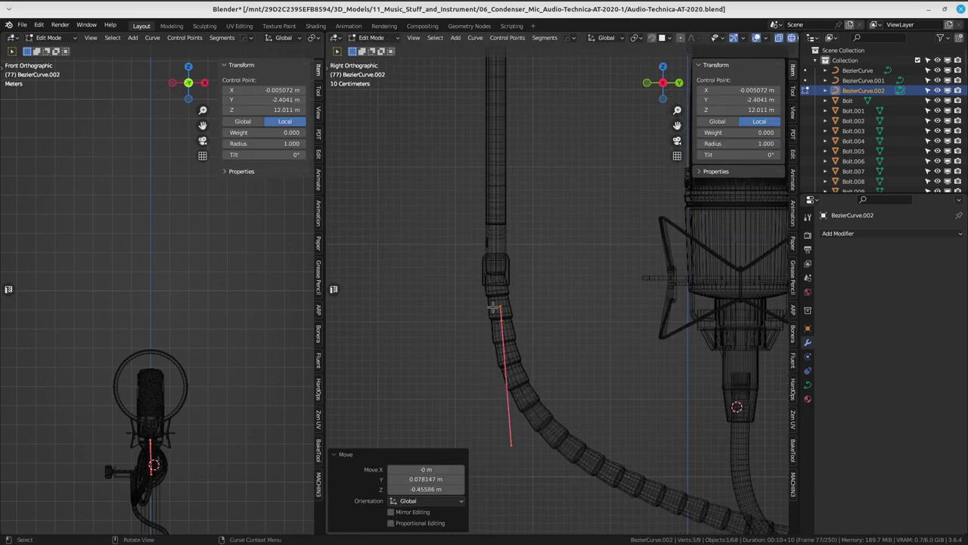
{"action": "left_click", "coordinate": [500, 306]}
{"action": "key", "text": "g"}
{"action": "left_click", "coordinate": [503, 270]}
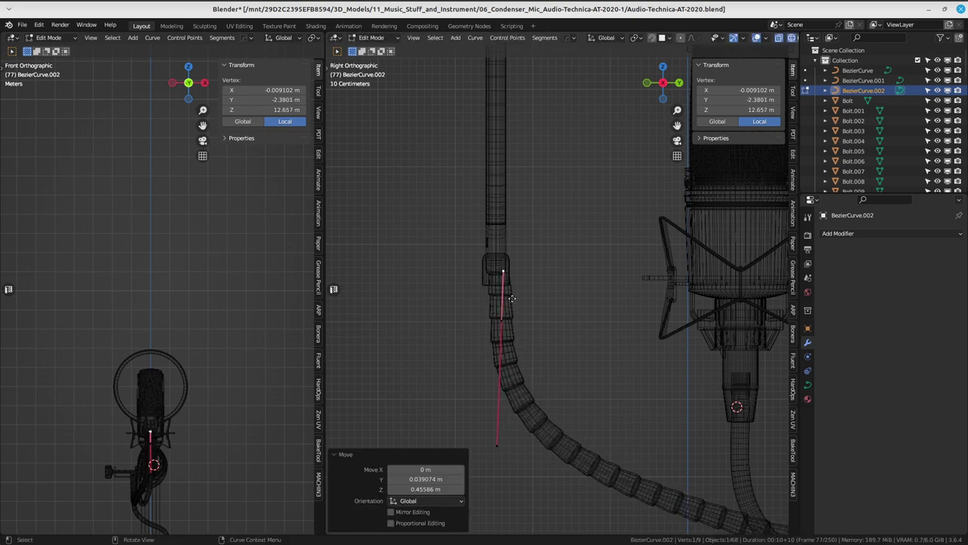
- Move the control point to X -0.005072, Y -2.4627, Z 11.939 m and return to Object Mode
{"action": "left_click", "coordinate": [500, 317]}
{"action": "key", "text": "g"}
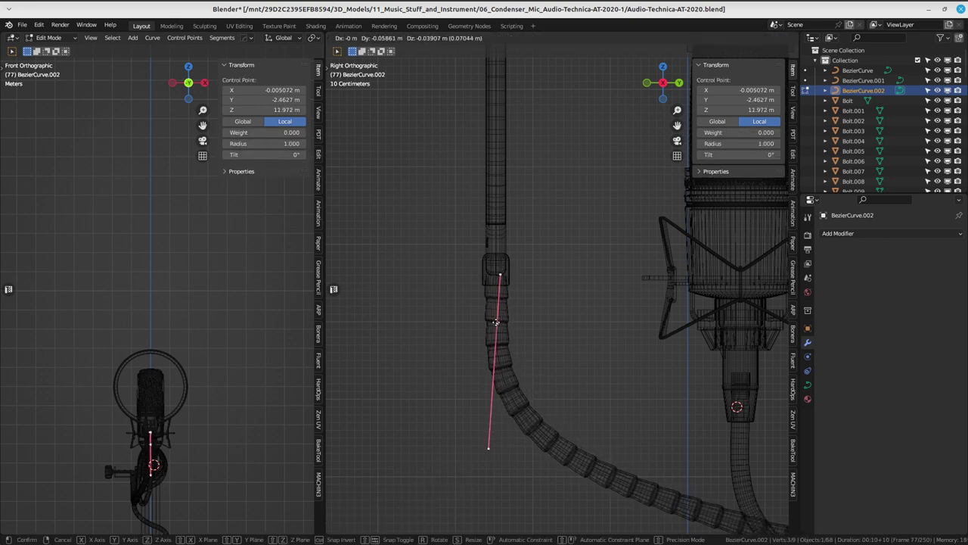
{"action": "left_click", "coordinate": [495, 324]}
{"action": "key", "text": "ctrl+Tab"}
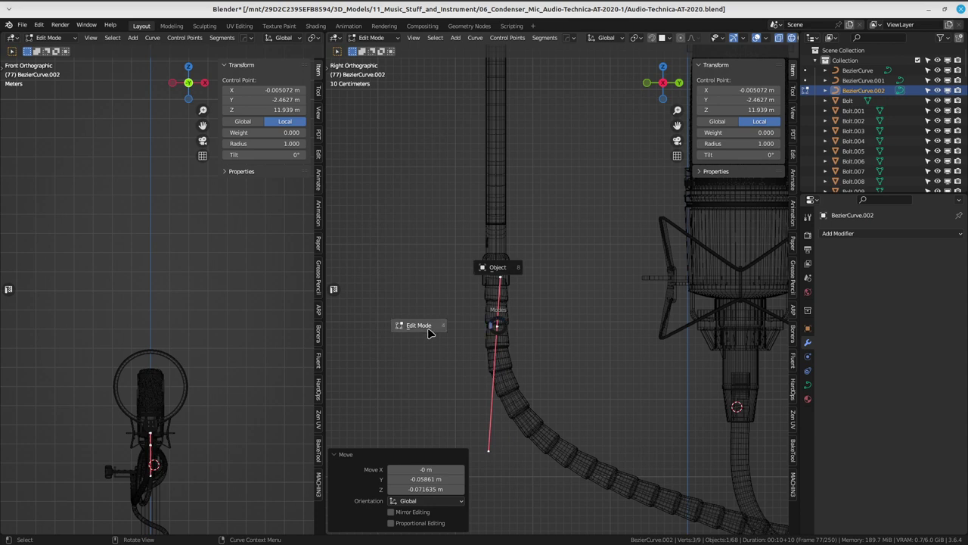
{"action": "left_click", "coordinate": [498, 268]}
{"action": "scroll", "coordinate": [519, 288], "scroll_direction": "down", "scroll_amount": 3}
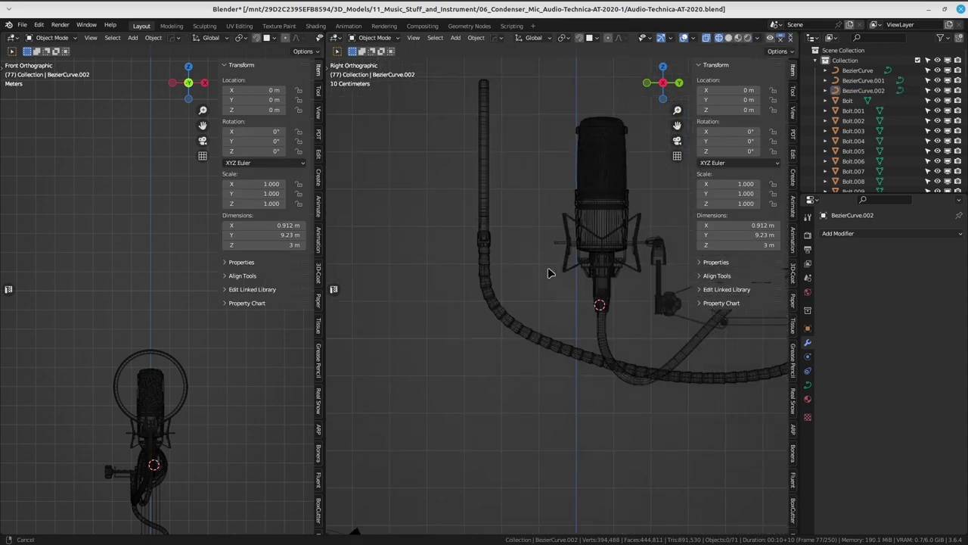
{"action": "scroll", "coordinate": [549, 275], "scroll_direction": "down", "scroll_amount": 2}
- Switch the viewport to Solid shading, then to Material Preview
{"action": "key", "text": "z"}
{"action": "left_click", "coordinate": [598, 318]}
{"action": "mouse_move", "coordinate": [598, 318]}
{"action": "middle_mouse_down"}
{"action": "mouse_move", "coordinate": [632, 292]}
{"action": "mouse_move", "coordinate": [594, 146]}
{"action": "mouse_move", "coordinate": [646, 287]}
{"action": "mouse_move", "coordinate": [610, 299]}
{"action": "mouse_move", "coordinate": [569, 442]}
{"action": "mouse_move", "coordinate": [703, 461]}
{"action": "mouse_move", "coordinate": [527, 300]}
{"action": "mouse_move", "coordinate": [474, 322]}
{"action": "mouse_move", "coordinate": [530, 261]}
{"action": "mouse_move", "coordinate": [571, 320]}
{"action": "mouse_move", "coordinate": [567, 257]}
{"action": "mouse_move", "coordinate": [590, 302]}
{"action": "mouse_move", "coordinate": [581, 268]}
{"action": "mouse_move", "coordinate": [596, 275]}
{"action": "middle_mouse_up"}
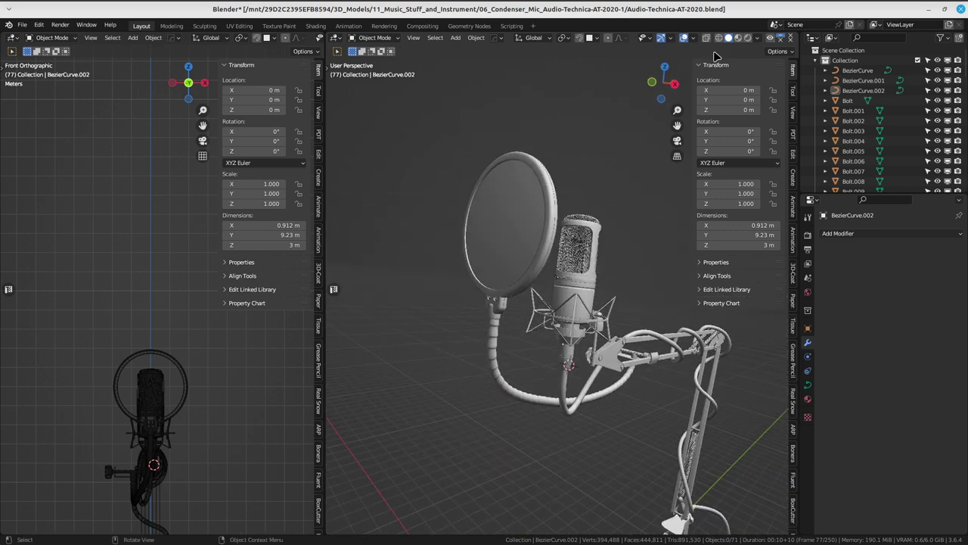
{"action": "left_click", "coordinate": [738, 38]}
- Orbit close to the mic and select BezierCurve.001 plus the mic connector
{"action": "mouse_move", "coordinate": [573, 199]}
{"action": "middle_mouse_down"}
{"action": "mouse_move", "coordinate": [612, 300]}
{"action": "mouse_move", "coordinate": [605, 323]}
{"action": "mouse_move", "coordinate": [571, 308]}
{"action": "middle_mouse_up"}
{"action": "left_click", "coordinate": [606, 323]}
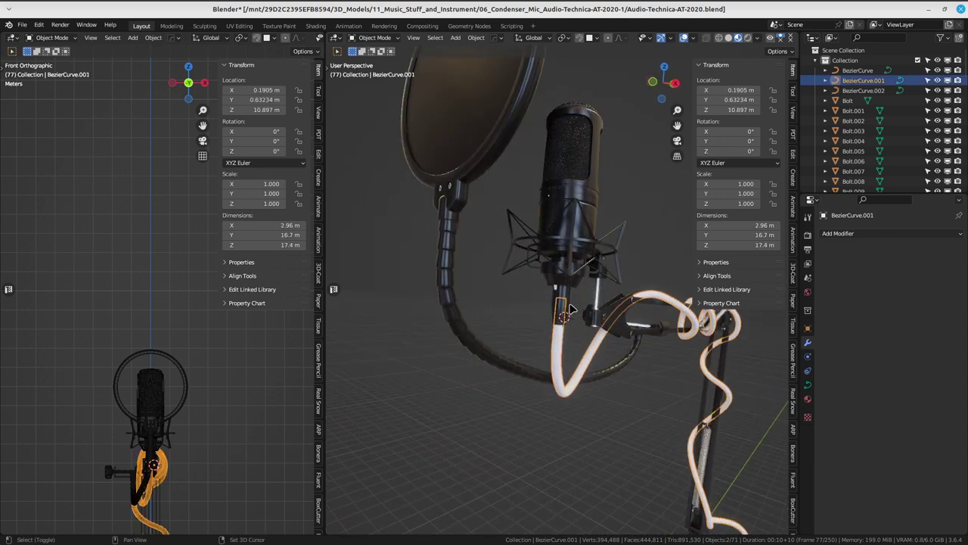
{"action": "left_click", "coordinate": [568, 307], "text": "shift"}
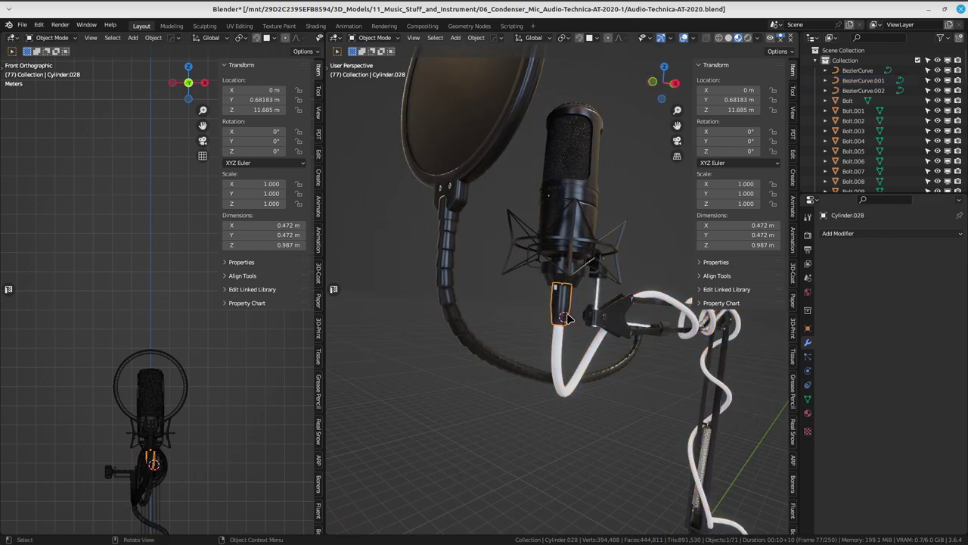
{"action": "scroll", "coordinate": [567, 318], "scroll_direction": "up", "scroll_amount": 2}
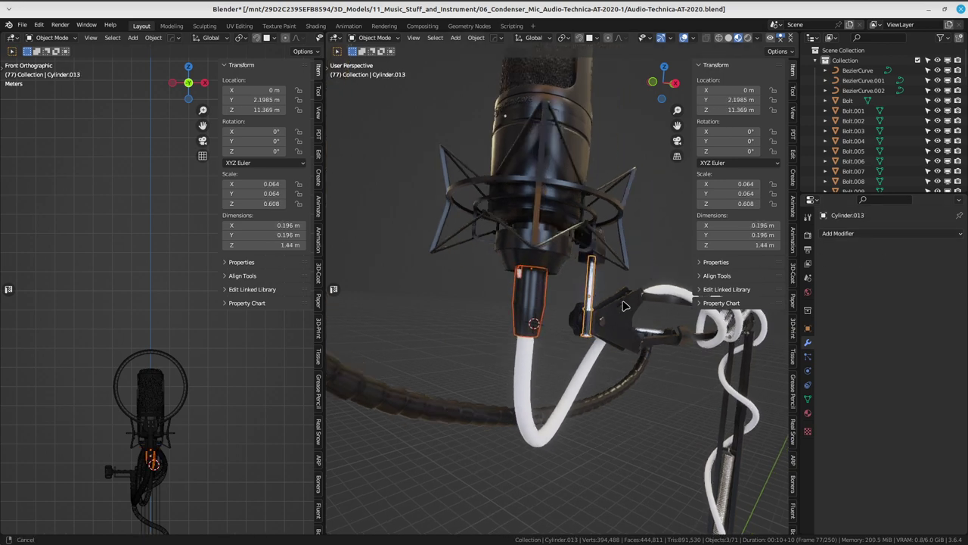
{"action": "middle_click_drag", "start_coordinate": [705, 280], "coordinate": [730, 307], "text": "shift"}
- Copy the silver Material.008 onto the mic connector with Copy Material to Selected
{"action": "left_click", "coordinate": [807, 412]}
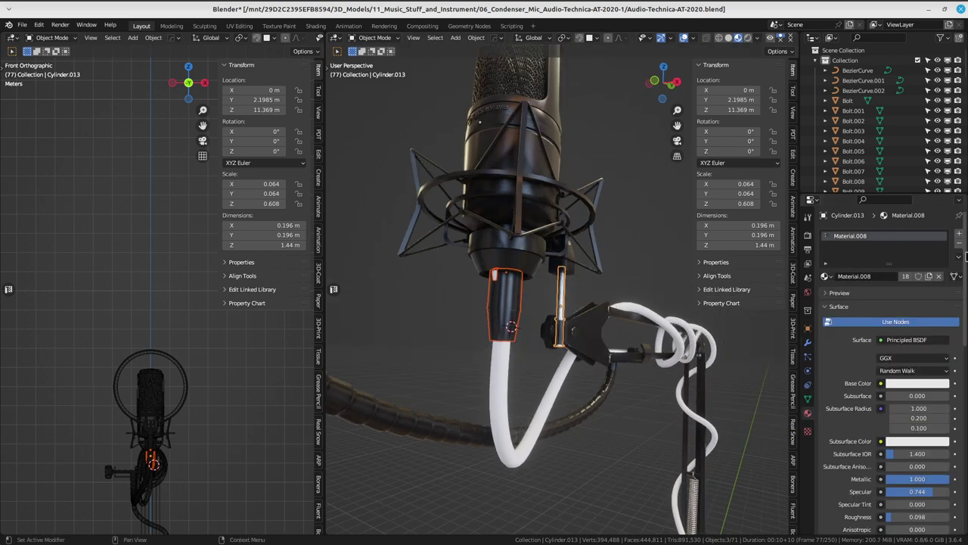
{"action": "left_click", "coordinate": [958, 256]}
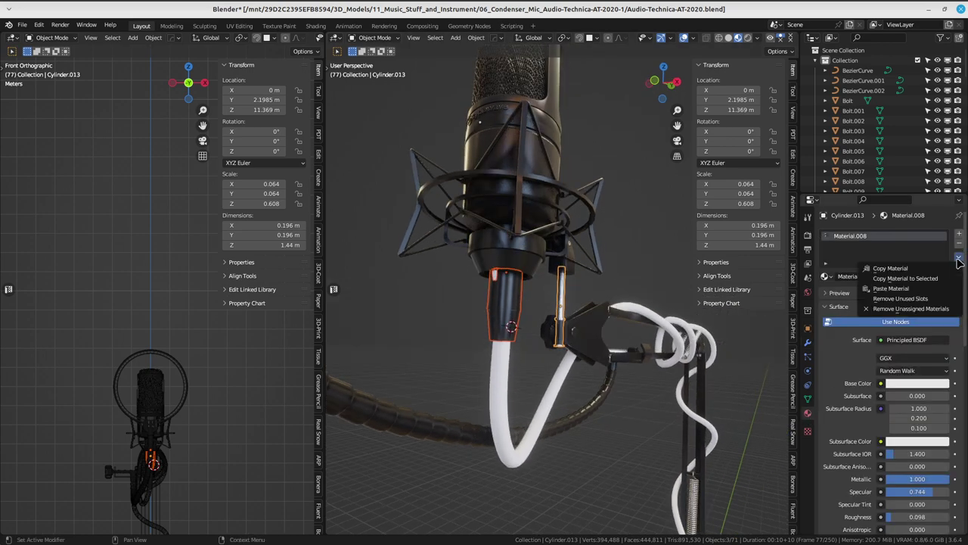
{"action": "left_click", "coordinate": [924, 279]}
{"action": "middle_click_drag", "start_coordinate": [613, 235], "coordinate": [560, 388]}
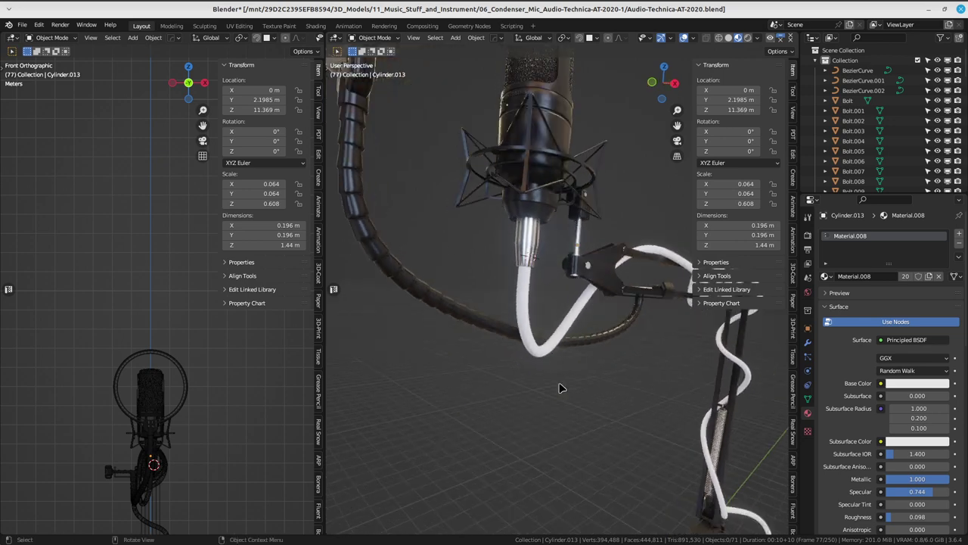
- Copy the black boom-cable material onto the white Cylinder.026 cables, then save Audio-Technica-AT-2020.blend
{"action": "left_click", "coordinate": [558, 323]}
{"action": "middle_click_drag", "start_coordinate": [558, 324], "coordinate": [590, 340]}
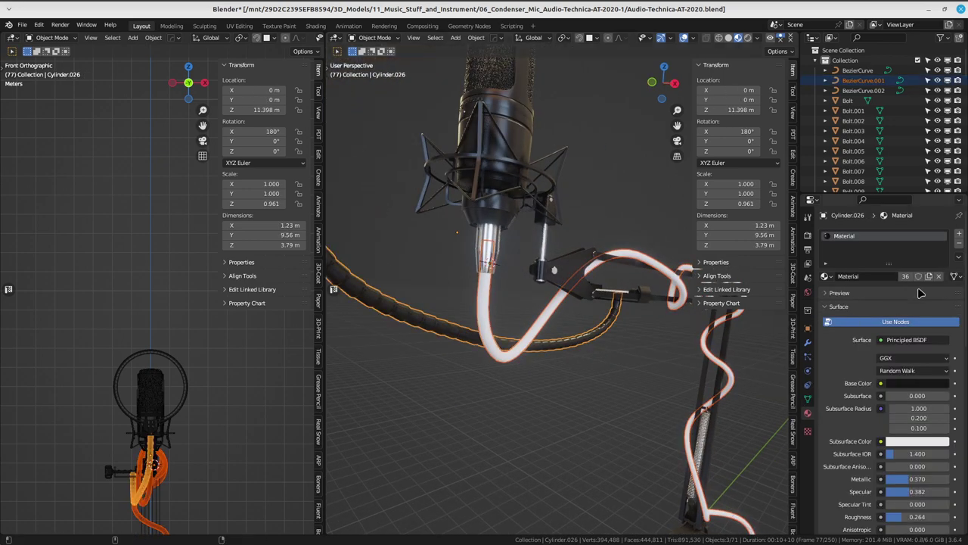
{"action": "left_click", "coordinate": [959, 260]}
{"action": "left_click", "coordinate": [924, 279]}
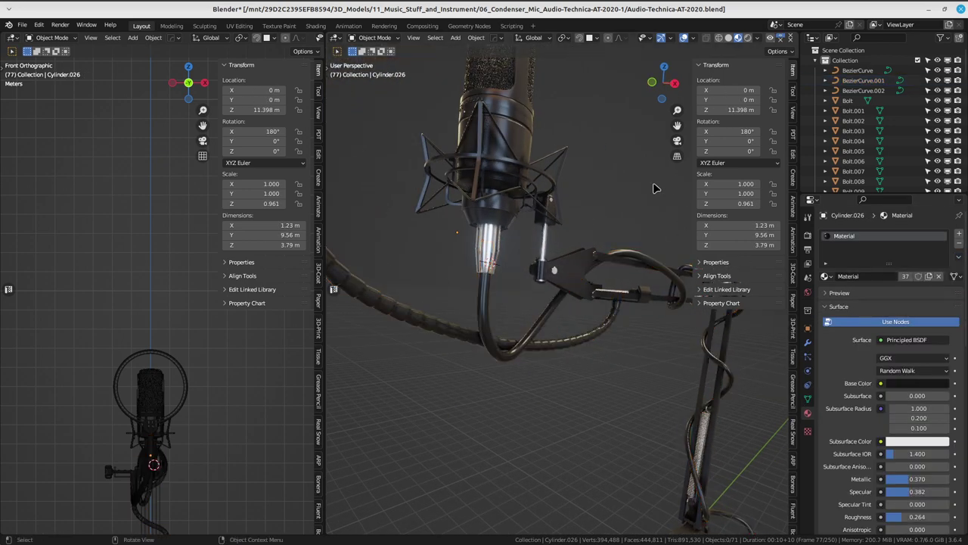
{"action": "mouse_move", "coordinate": [530, 302]}
{"action": "middle_mouse_down"}
{"action": "mouse_move", "coordinate": [552, 257]}
{"action": "mouse_move", "coordinate": [512, 324]}
{"action": "mouse_move", "coordinate": [575, 352]}
{"action": "mouse_move", "coordinate": [616, 314]}
{"action": "mouse_move", "coordinate": [558, 291]}
{"action": "middle_mouse_up"}
{"action": "key", "text": "ctrl+s"}
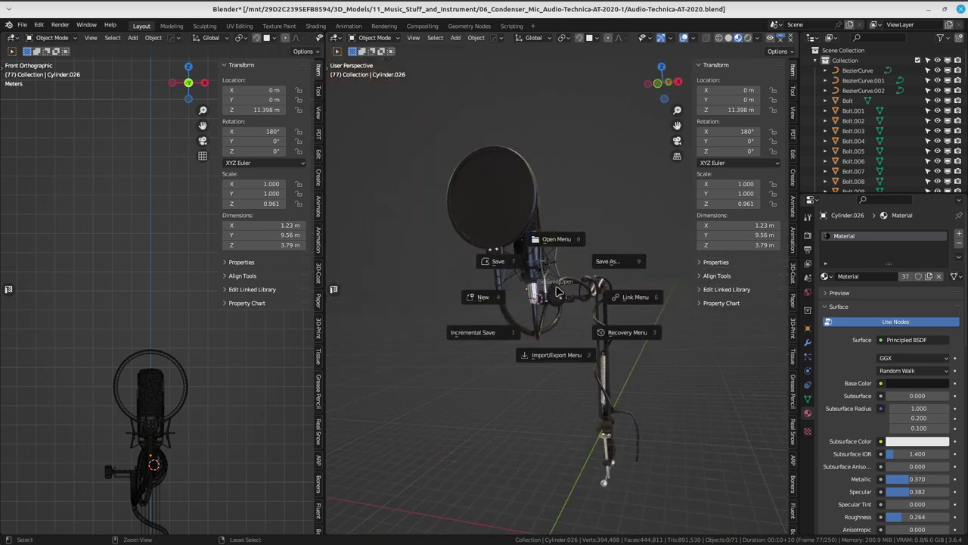
{"action": "left_click", "coordinate": [543, 274]}
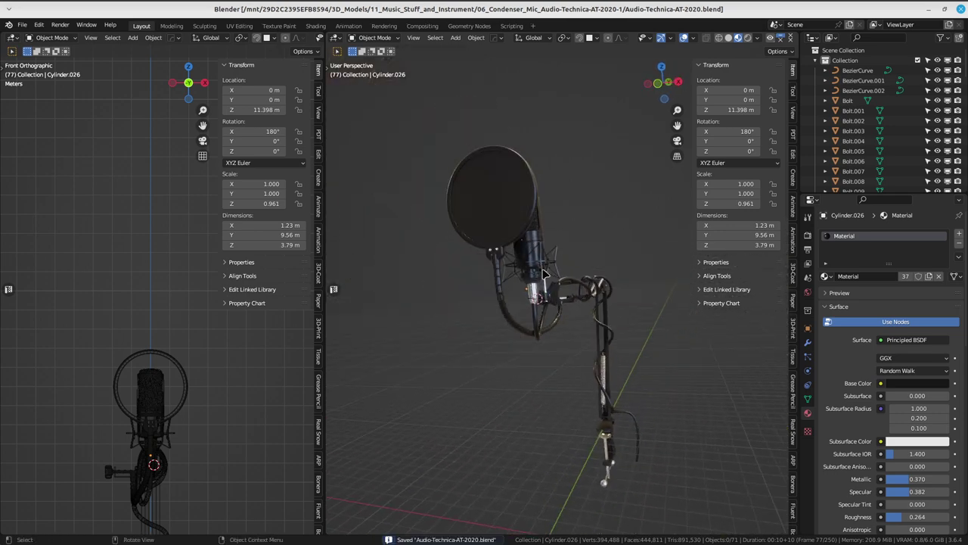
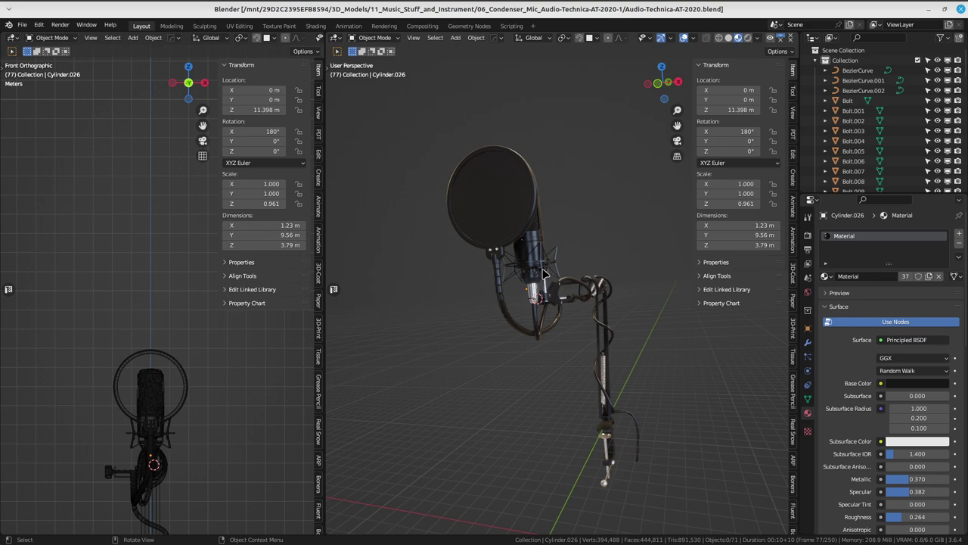
- Inspect the microphone close-up and save the model as Audio-Technica-AT-2020.blend
{"action": "scroll", "coordinate": [543, 273], "scroll_direction": "up", "scroll_amount": 5}
{"action": "mouse_move", "coordinate": [543, 272]}
{"action": "middle_mouse_down"}
{"action": "mouse_move", "coordinate": [556, 339]}
{"action": "mouse_move", "coordinate": [538, 305]}
{"action": "mouse_move", "coordinate": [579, 310]}
{"action": "middle_mouse_up"}
{"action": "scroll", "coordinate": [537, 306], "scroll_direction": "down", "scroll_amount": 4}
{"action": "key", "text": "ctrl+s"}
{"action": "left_click", "coordinate": [534, 275]}
- Hide the sidebar, save the file again, and bring the OBS window to the front
{"action": "mouse_move", "coordinate": [539, 273]}
{"action": "middle_mouse_down"}
{"action": "mouse_move", "coordinate": [622, 371]}
{"action": "mouse_move", "coordinate": [632, 325]}
{"action": "mouse_move", "coordinate": [535, 295]}
{"action": "mouse_move", "coordinate": [661, 205]}
{"action": "mouse_move", "coordinate": [650, 344]}
{"action": "mouse_move", "coordinate": [658, 294]}
{"action": "mouse_move", "coordinate": [640, 303]}
{"action": "middle_mouse_up"}
{"action": "scroll", "coordinate": [632, 325], "scroll_direction": "up", "scroll_amount": 2}
{"action": "key", "text": "n"}
{"action": "key", "text": "ctrl+s"}
{"action": "left_click", "coordinate": [591, 260]}
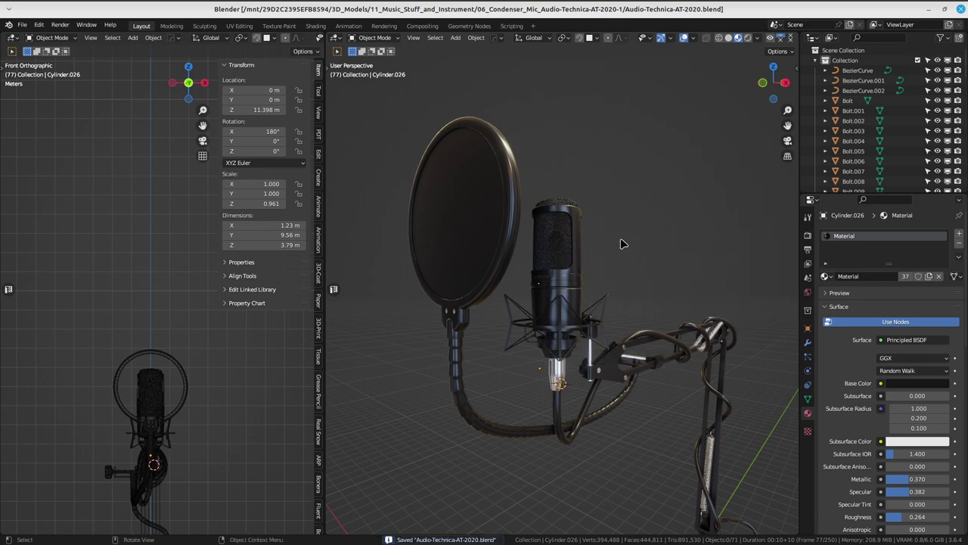
{"action": "left_click", "coordinate": [381, 11]}
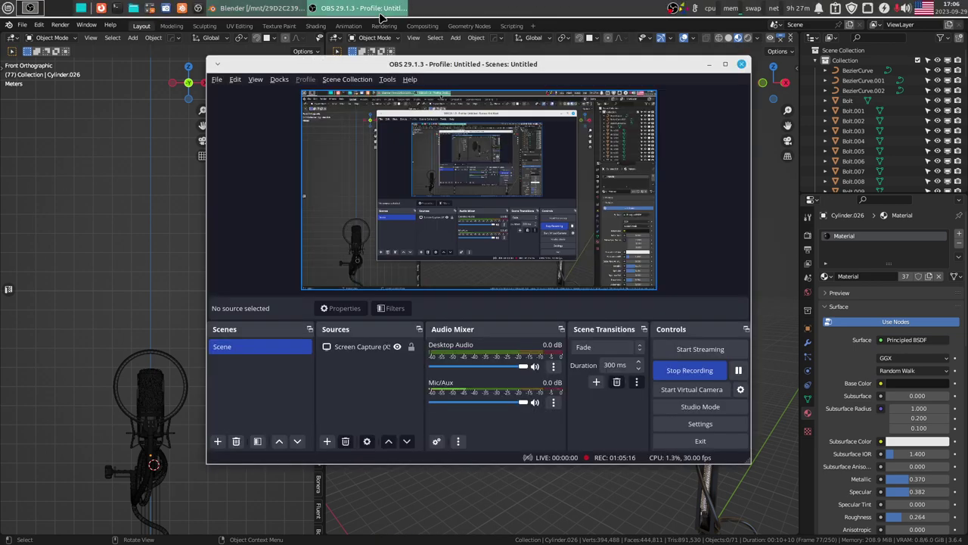